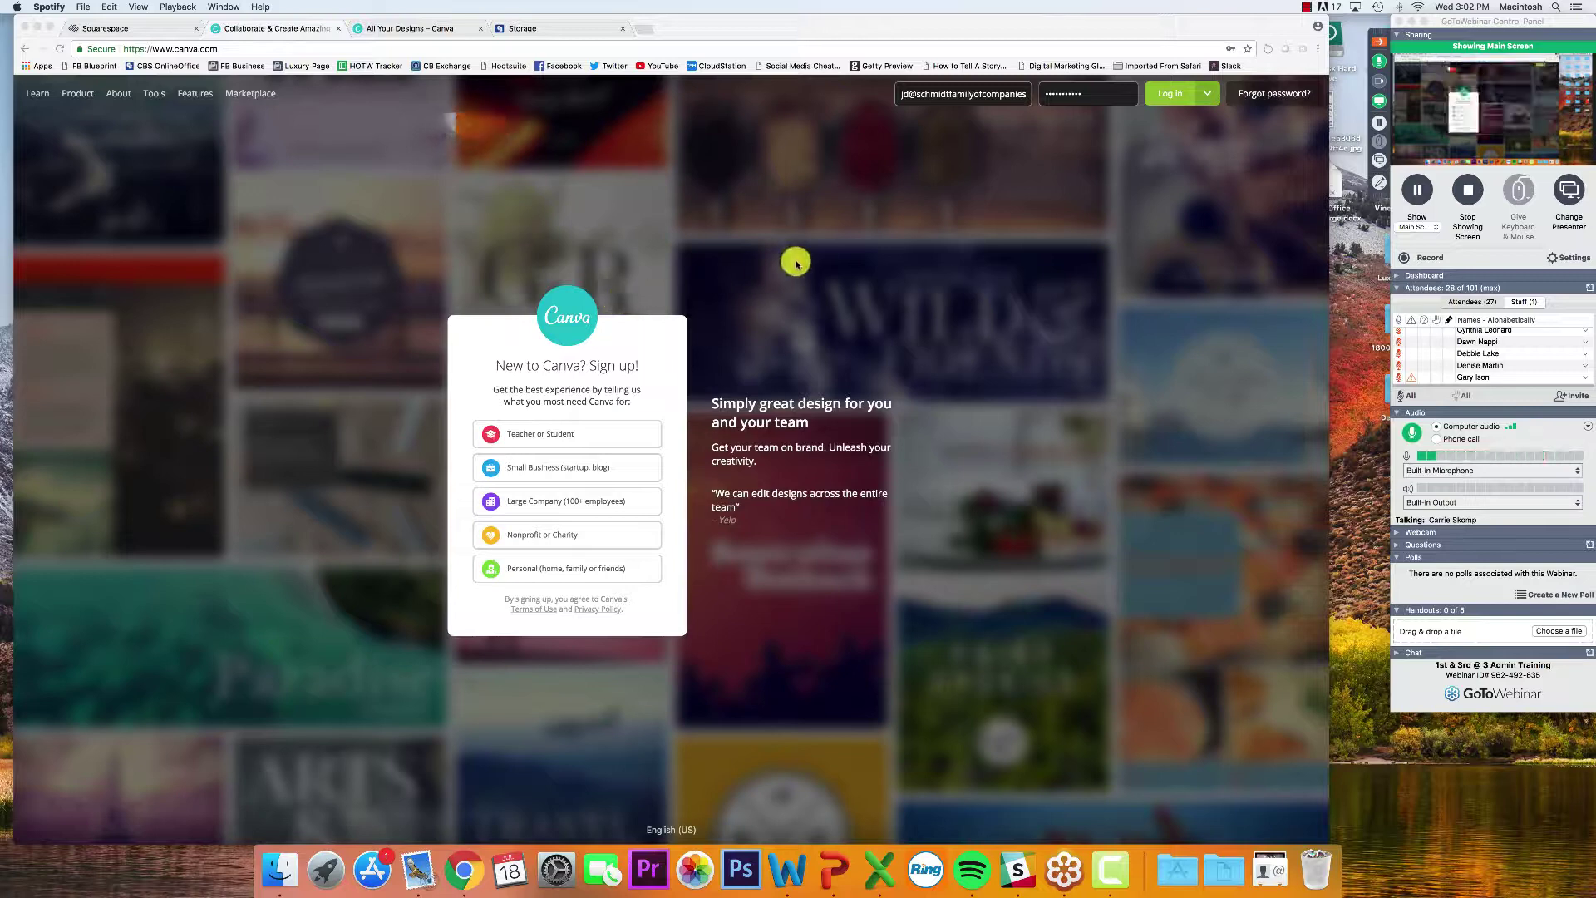
# Open the GoToWebinar Questions list and read the new attendee questions, including the 14-year-old's
pyautogui.click(738, 22)
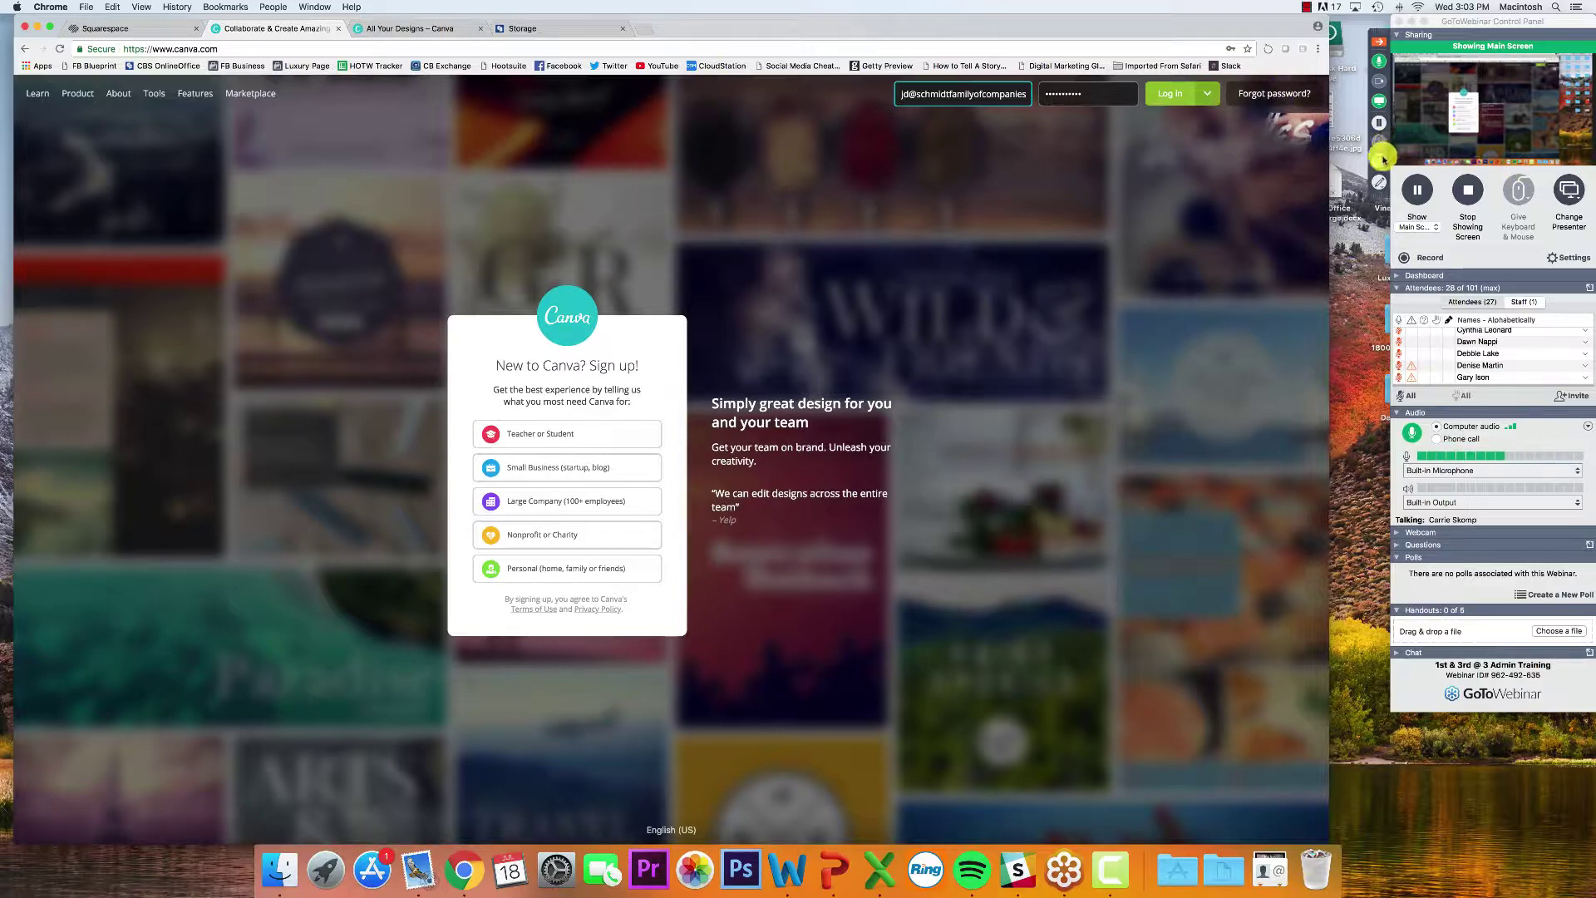
pyautogui.click(1380, 100)
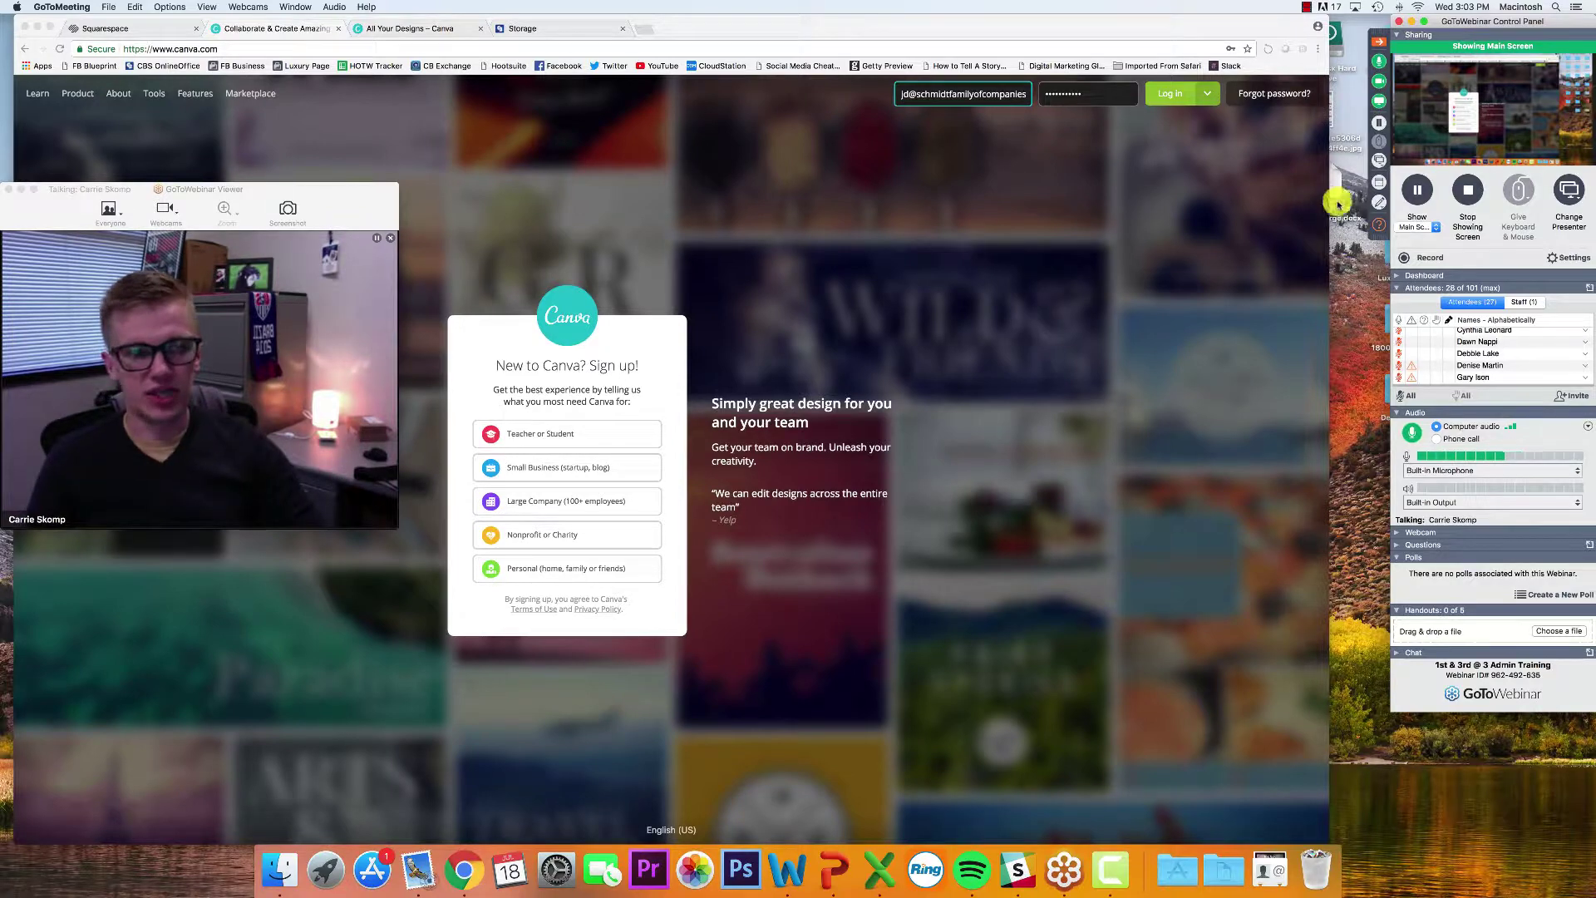
pyautogui.click(1380, 226)
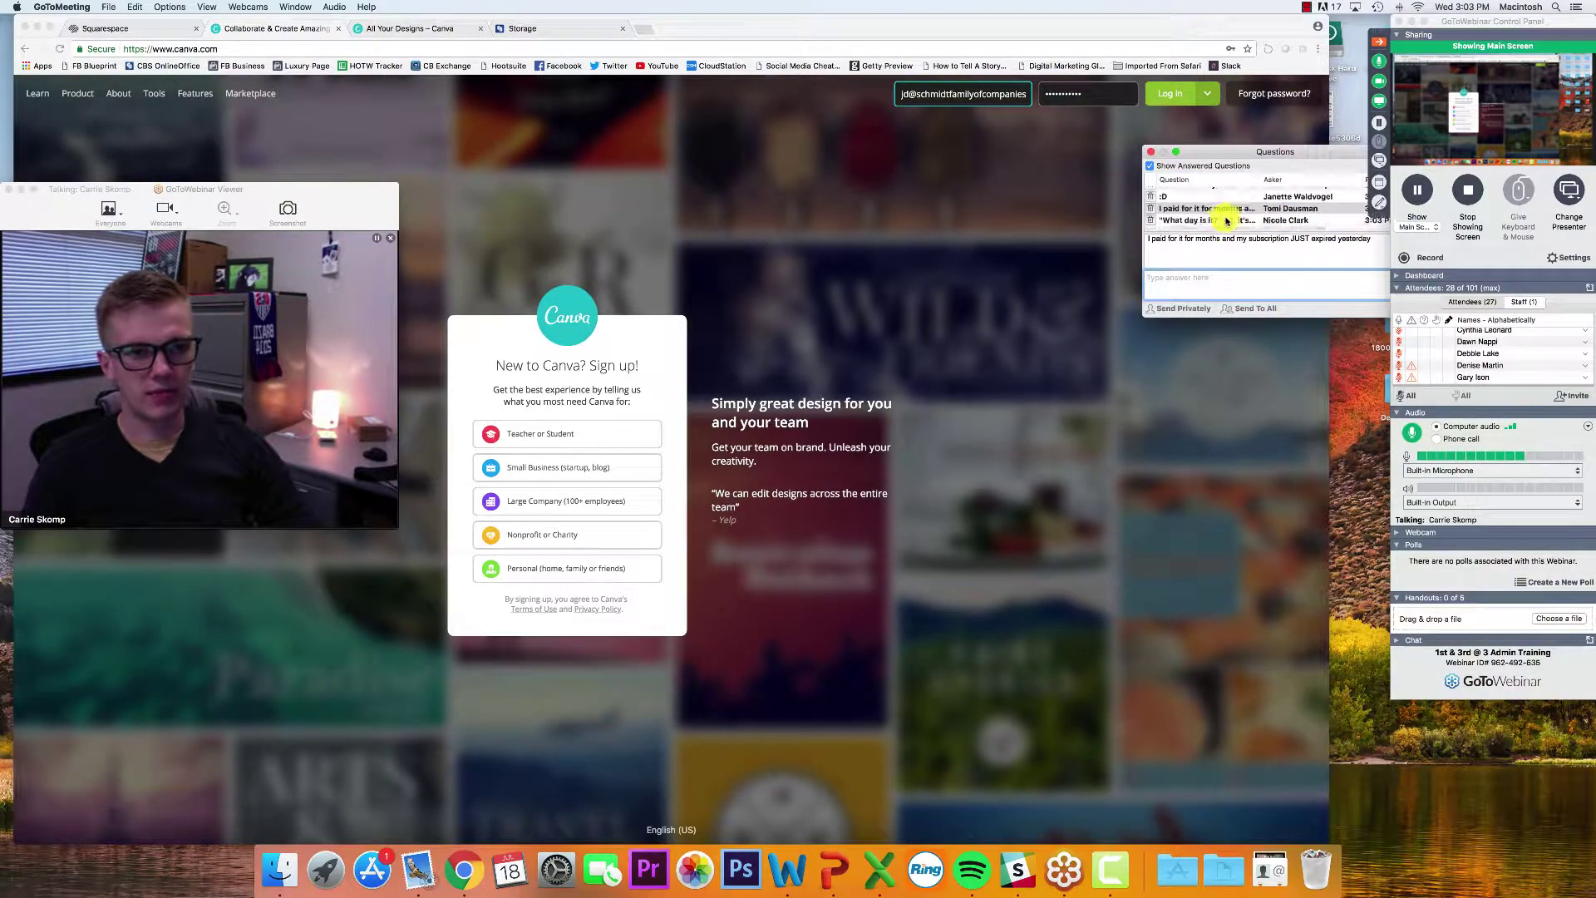
pyautogui.click(1223, 225)
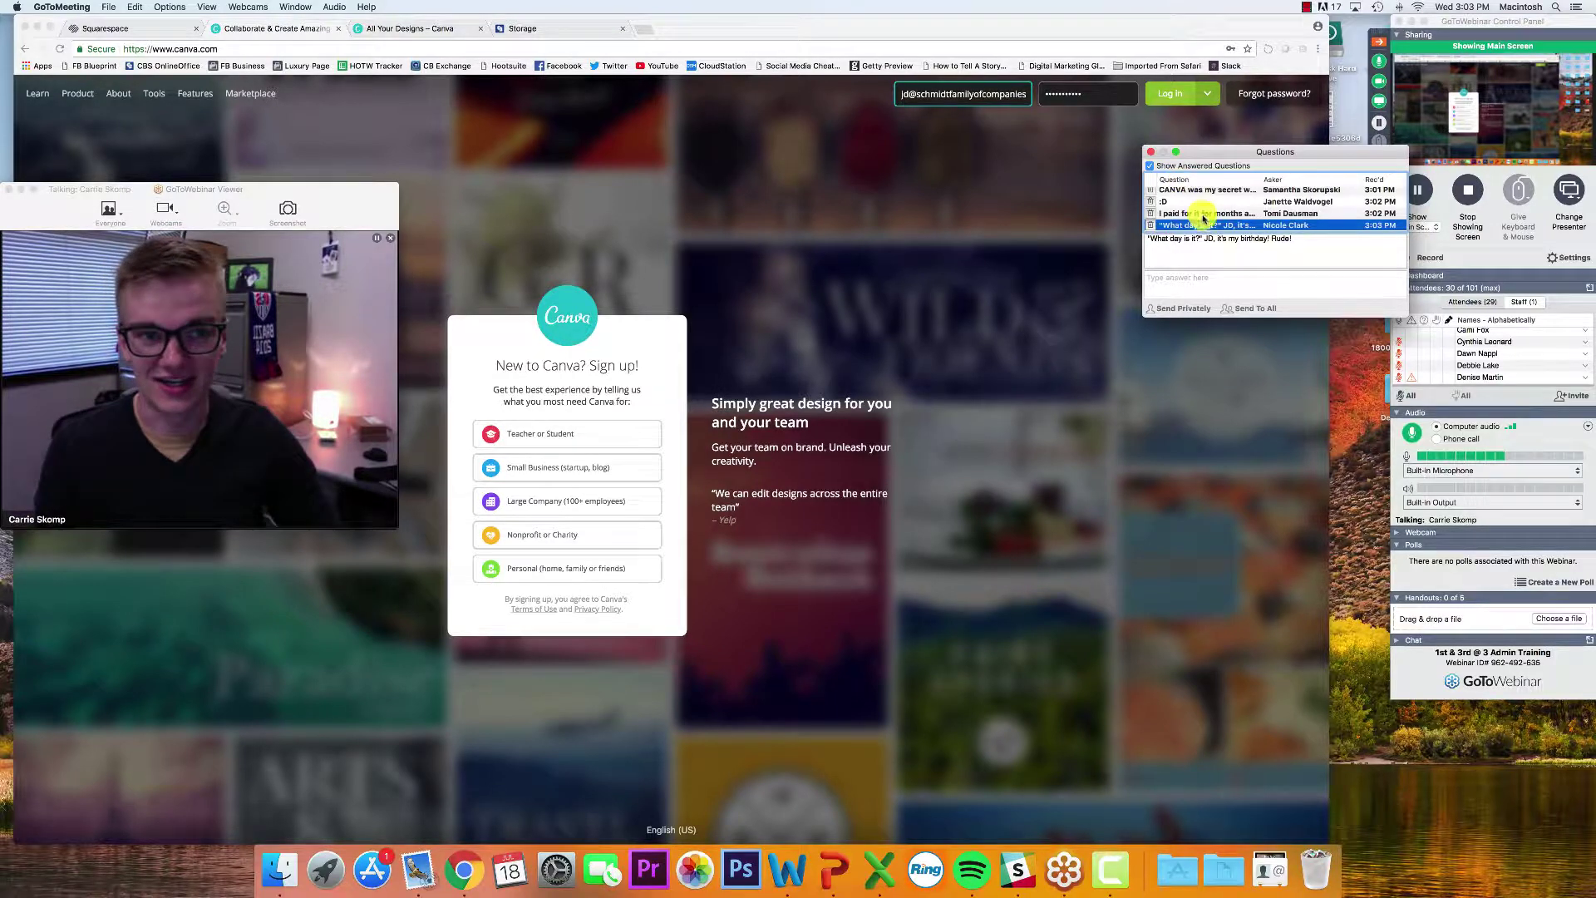
pyautogui.scroll(-1, 1204, 218)
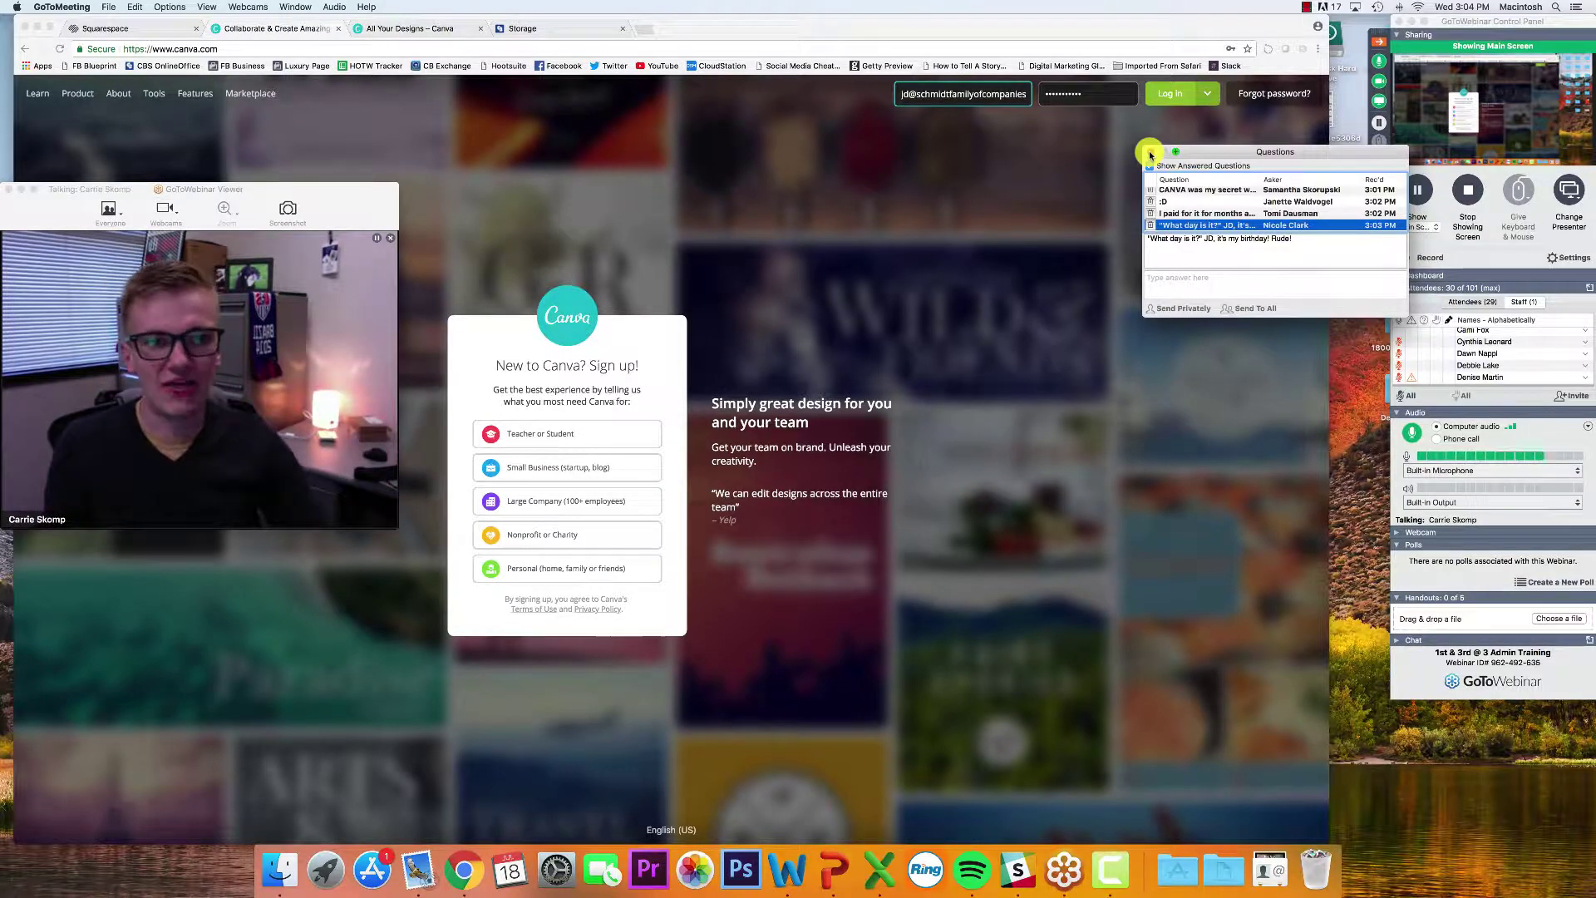
pyautogui.scroll(-1, 1193, 210)
pyautogui.click(1197, 224)
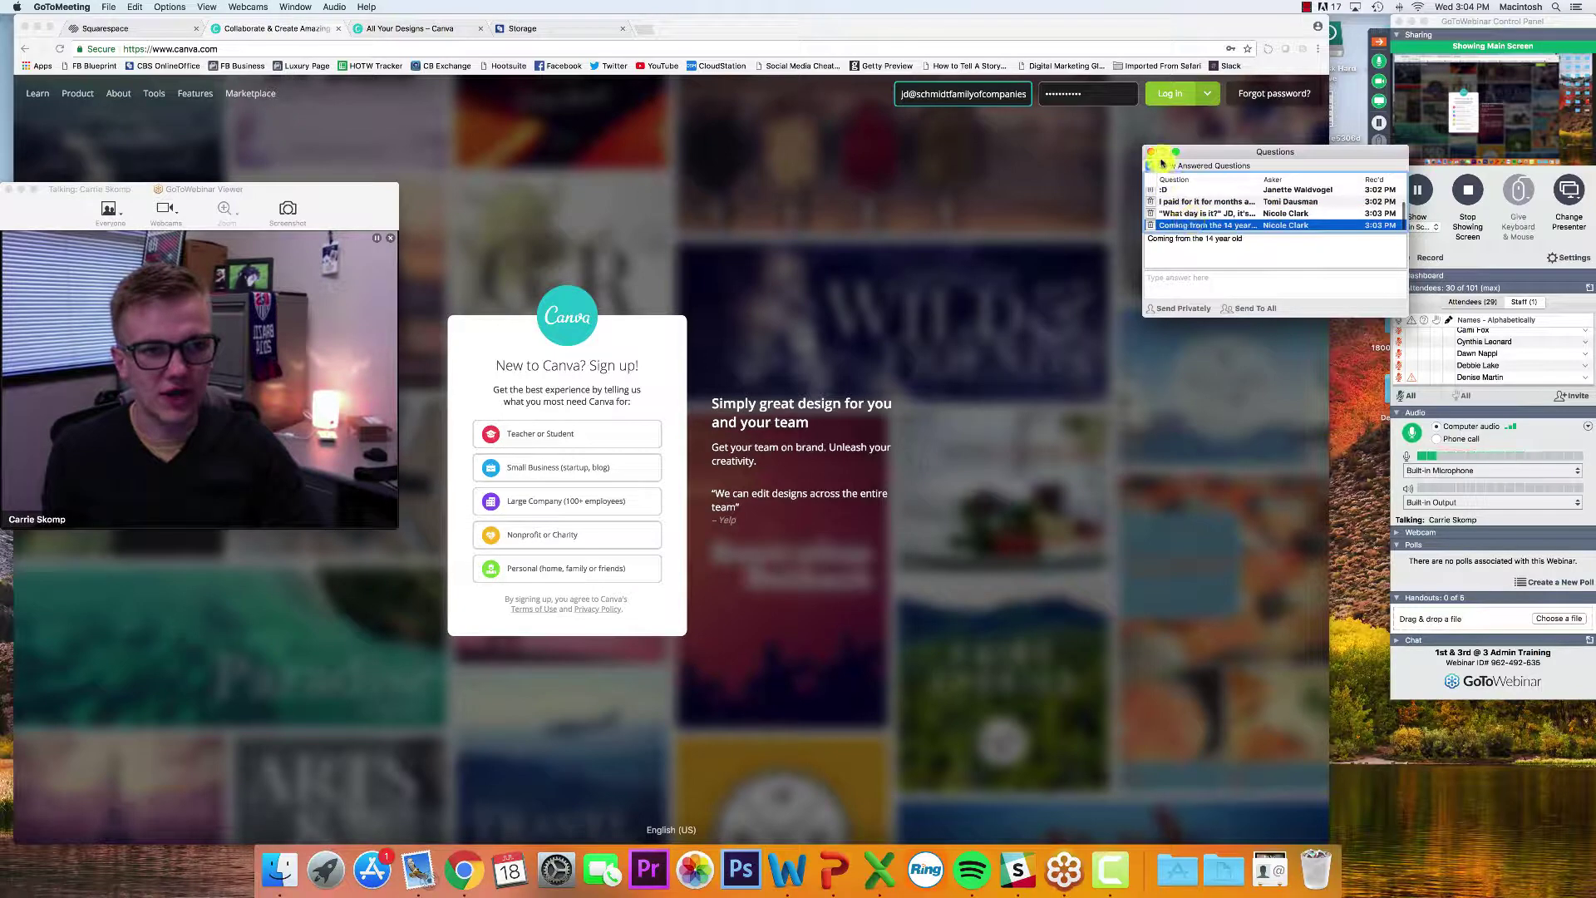
# Pop out the questions pane, read the Hot Dog Month question, dock it back, and open Finder
pyautogui.click(339, 210)
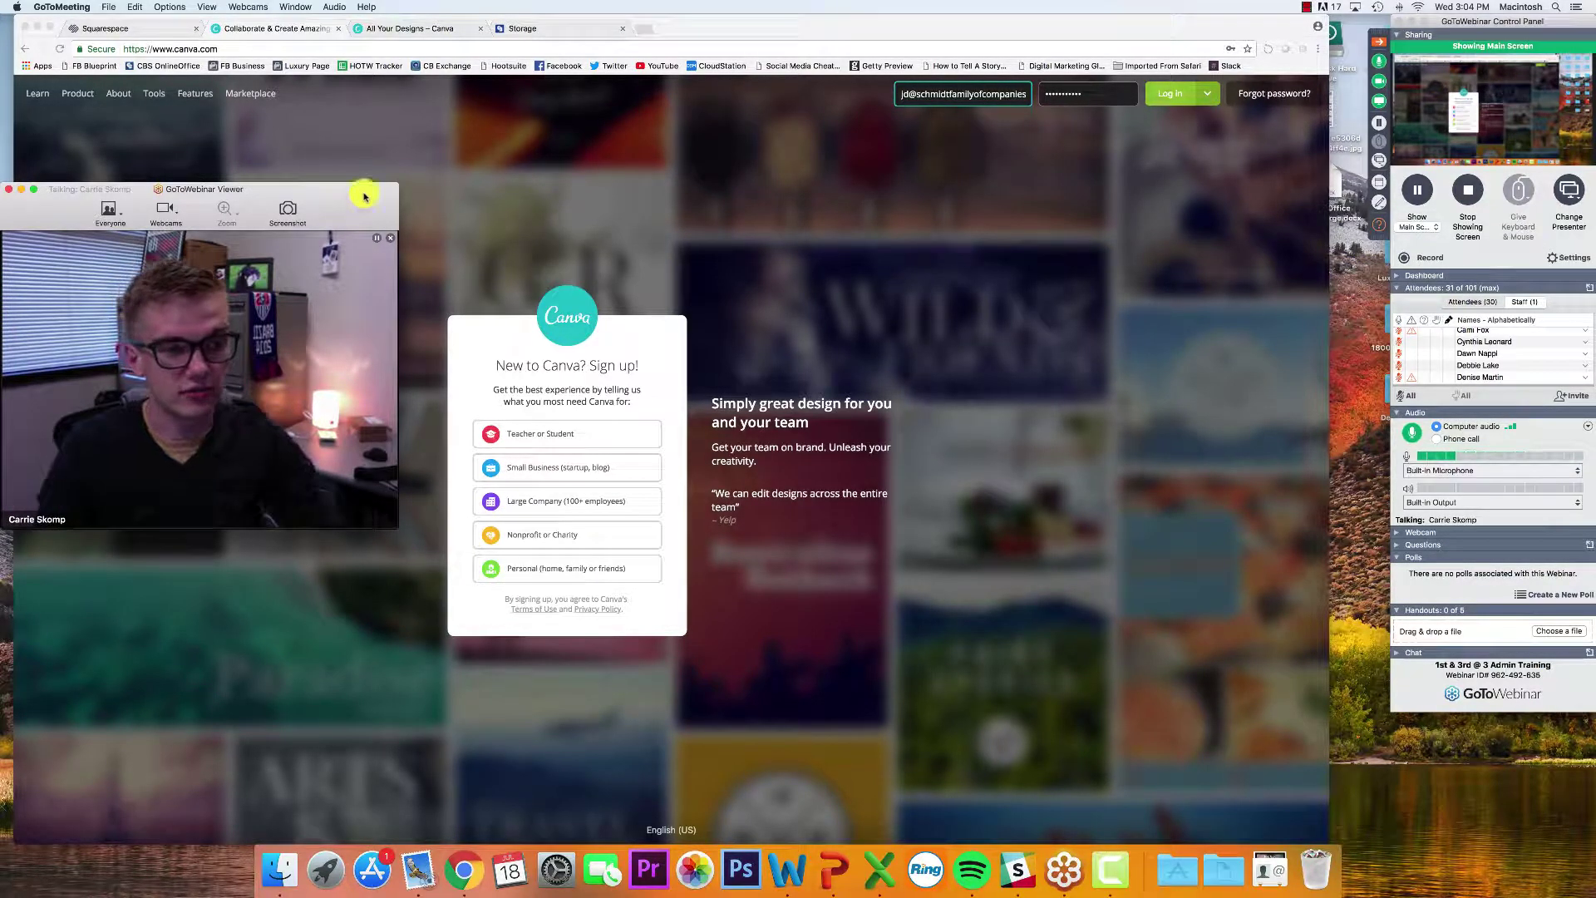
pyautogui.scroll(-10, 1476, 340)
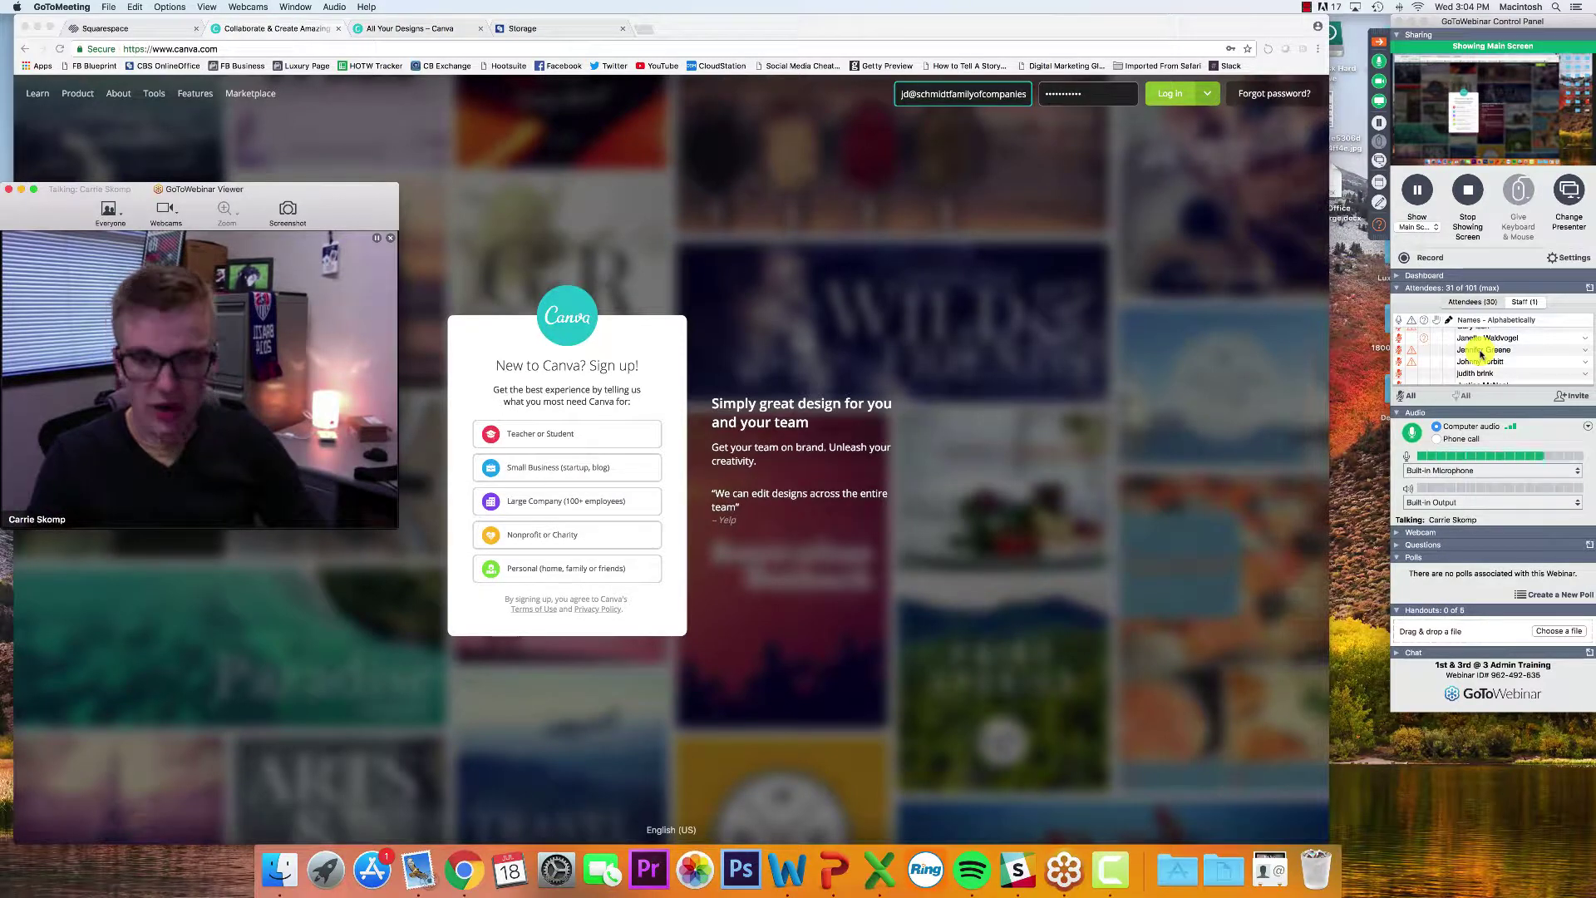
pyautogui.scroll(-3, 1481, 354)
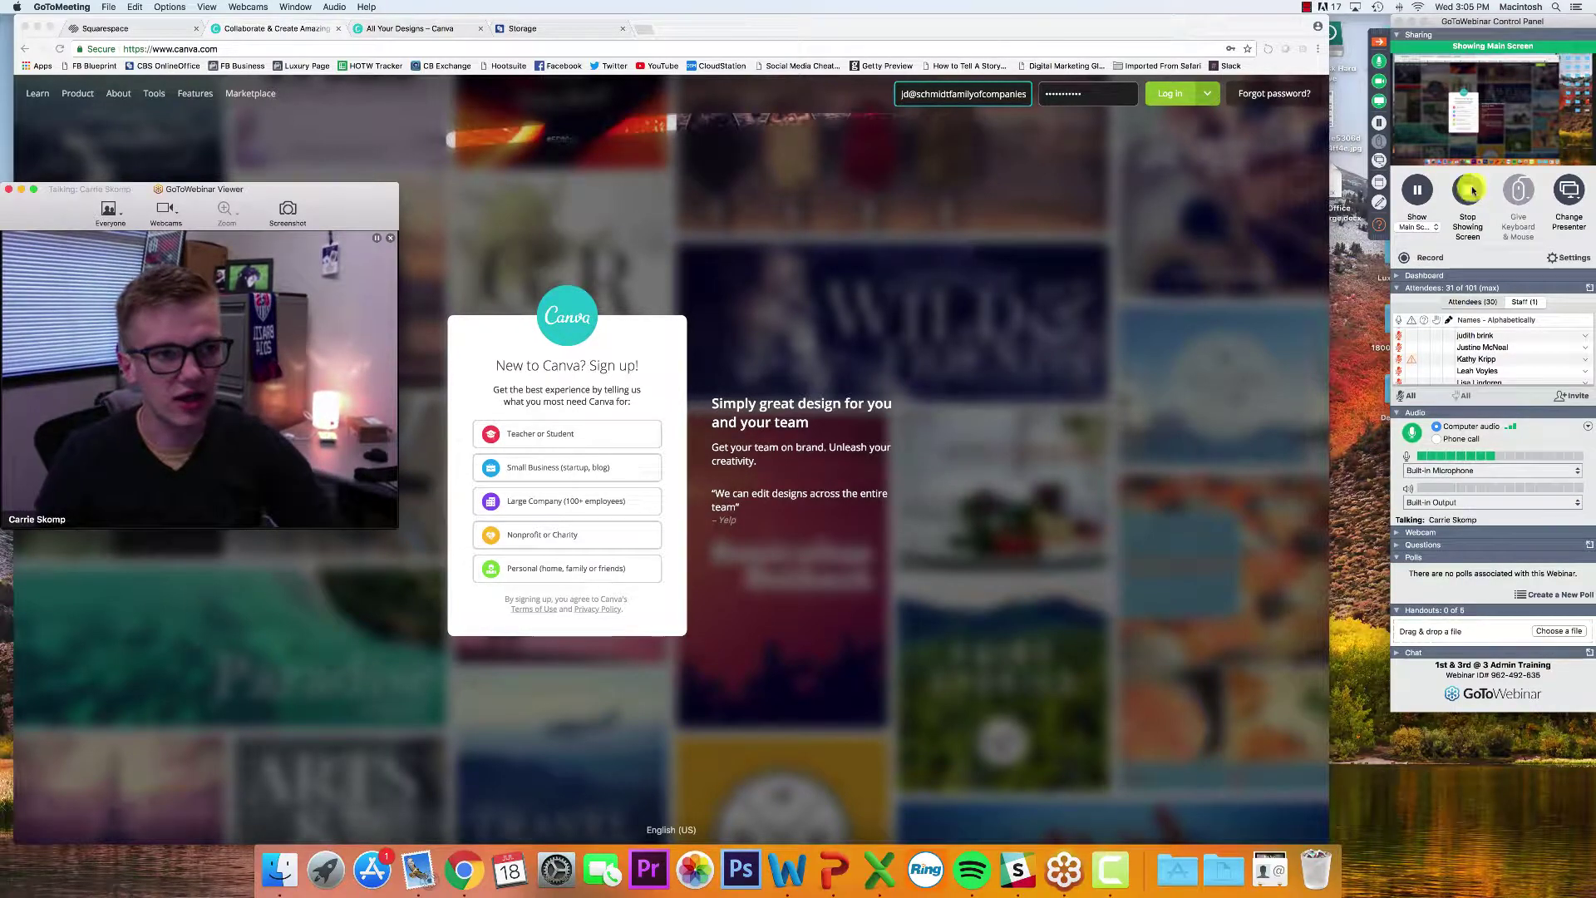
pyautogui.click(1590, 544)
pyautogui.scroll(-1, 1282, 198)
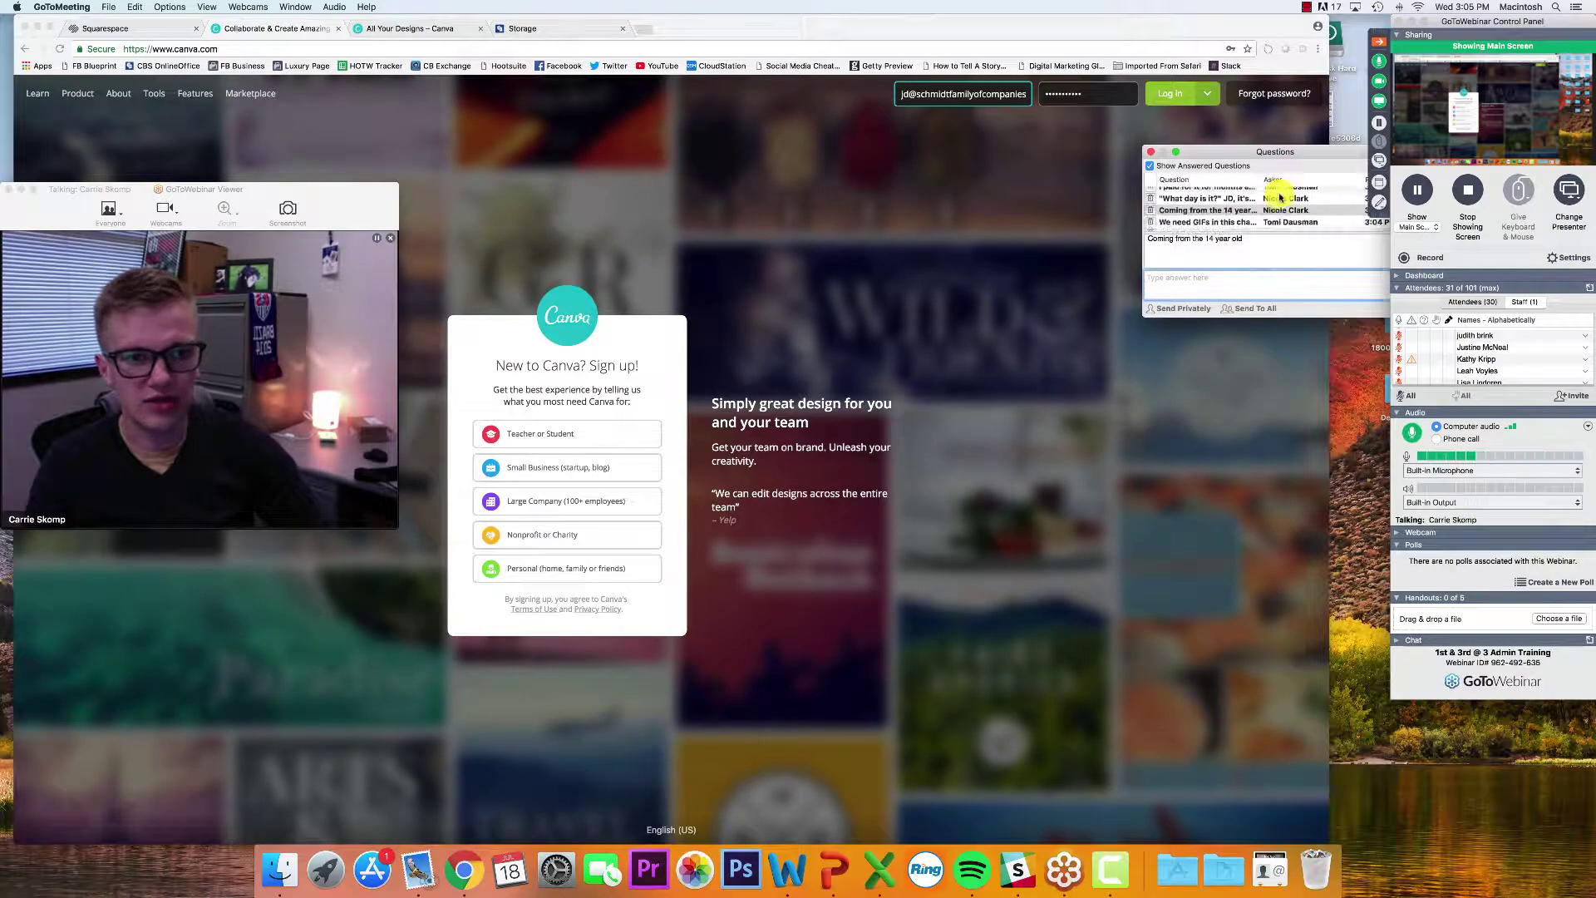
pyautogui.scroll(-2, 1281, 198)
pyautogui.click(1254, 225)
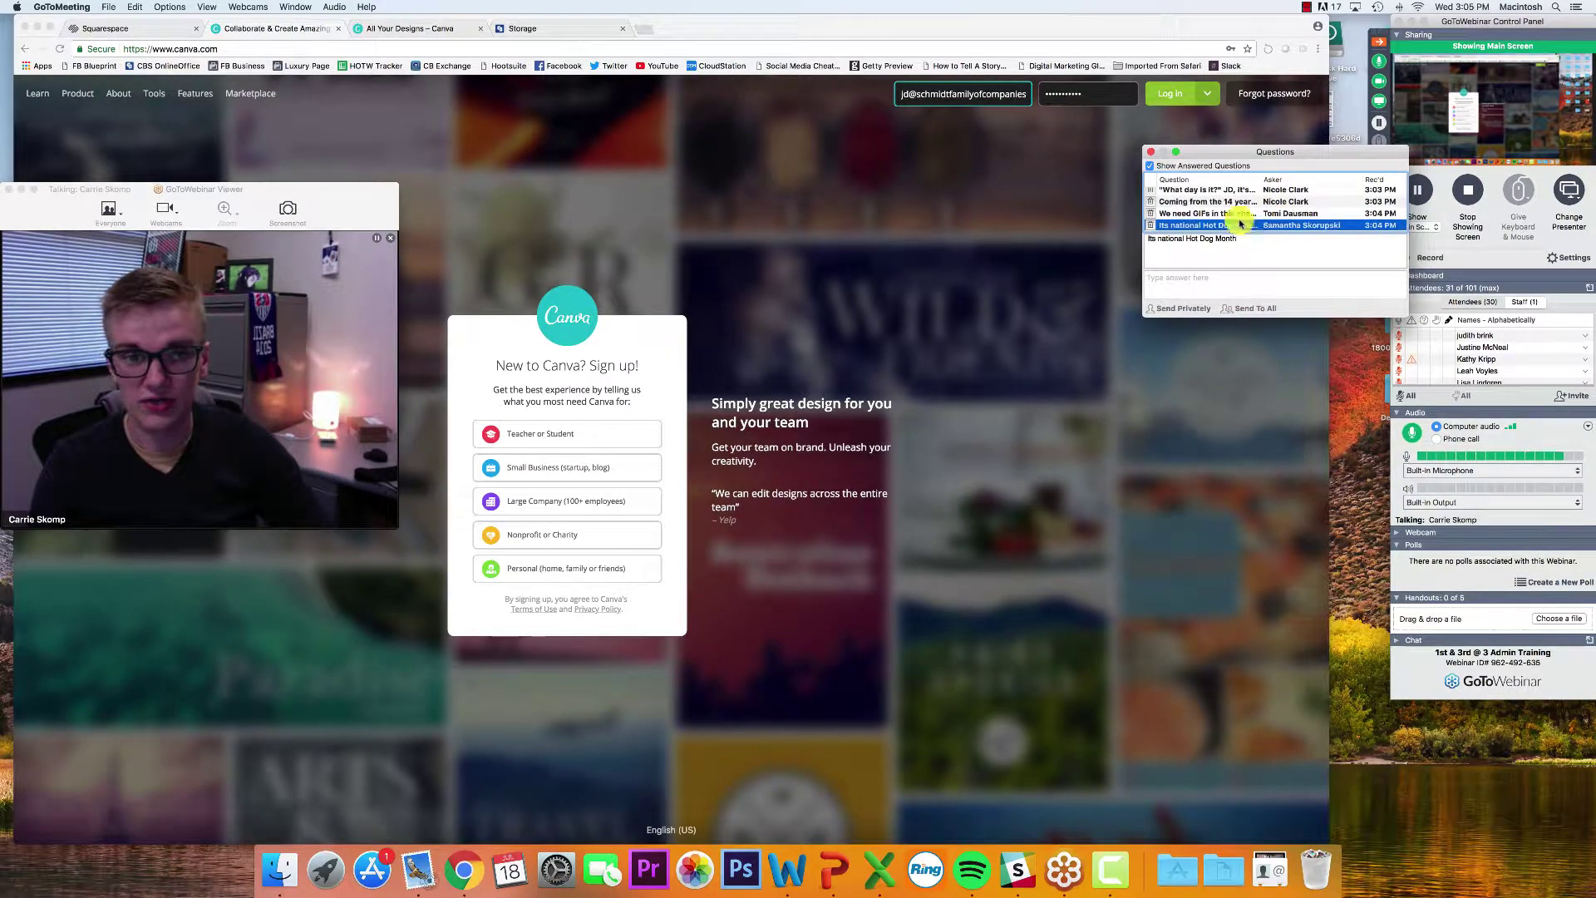
pyautogui.click(1153, 153)
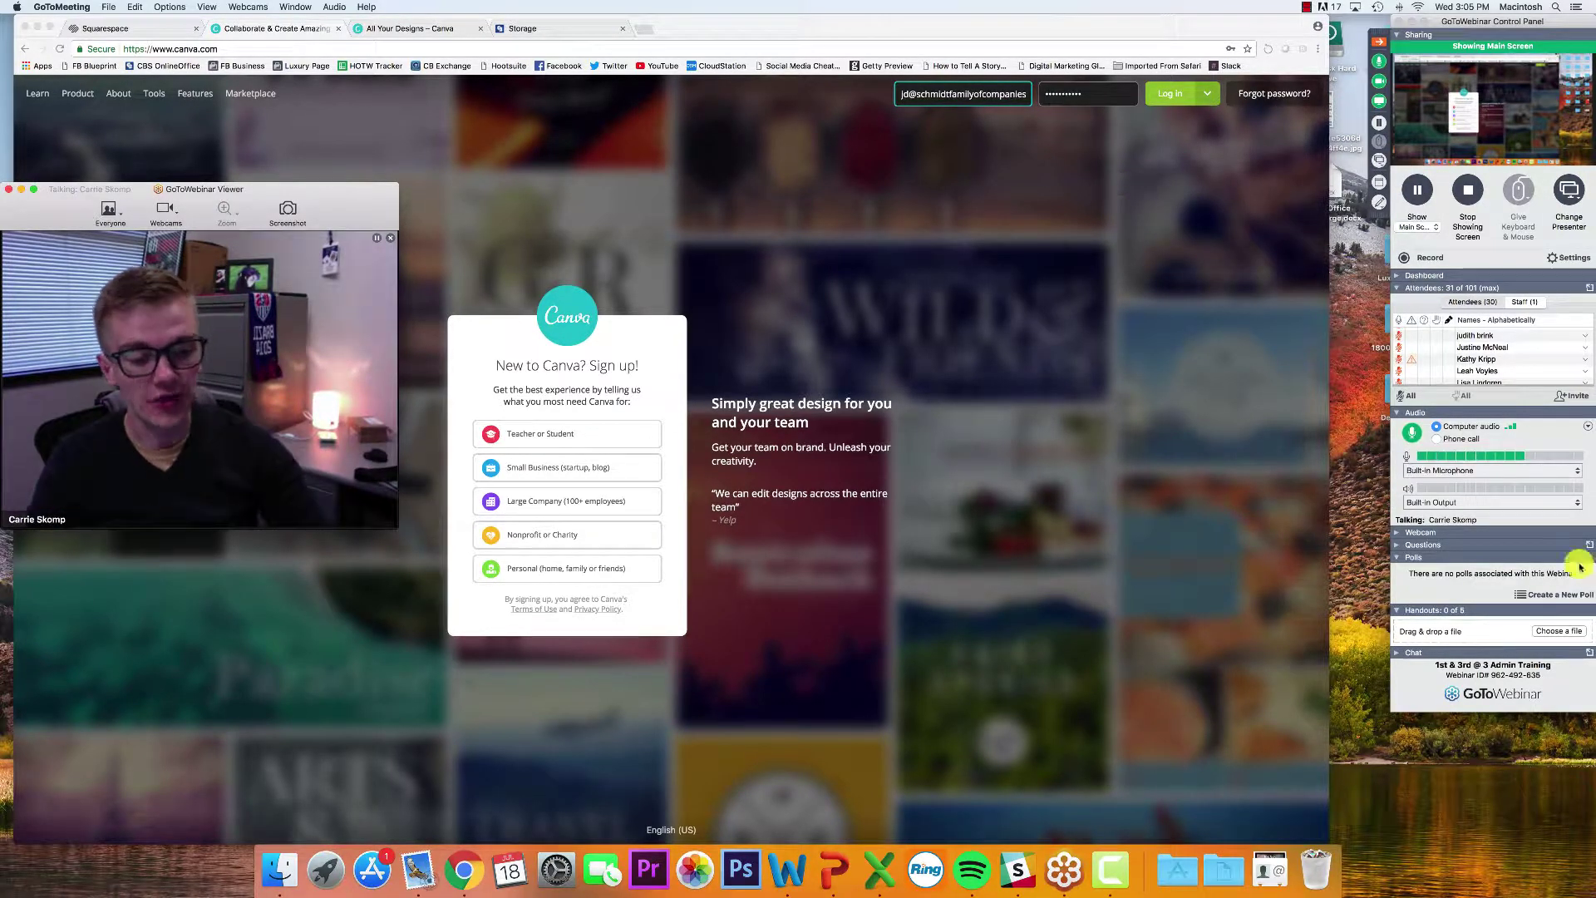
pyautogui.click(1328, 875)
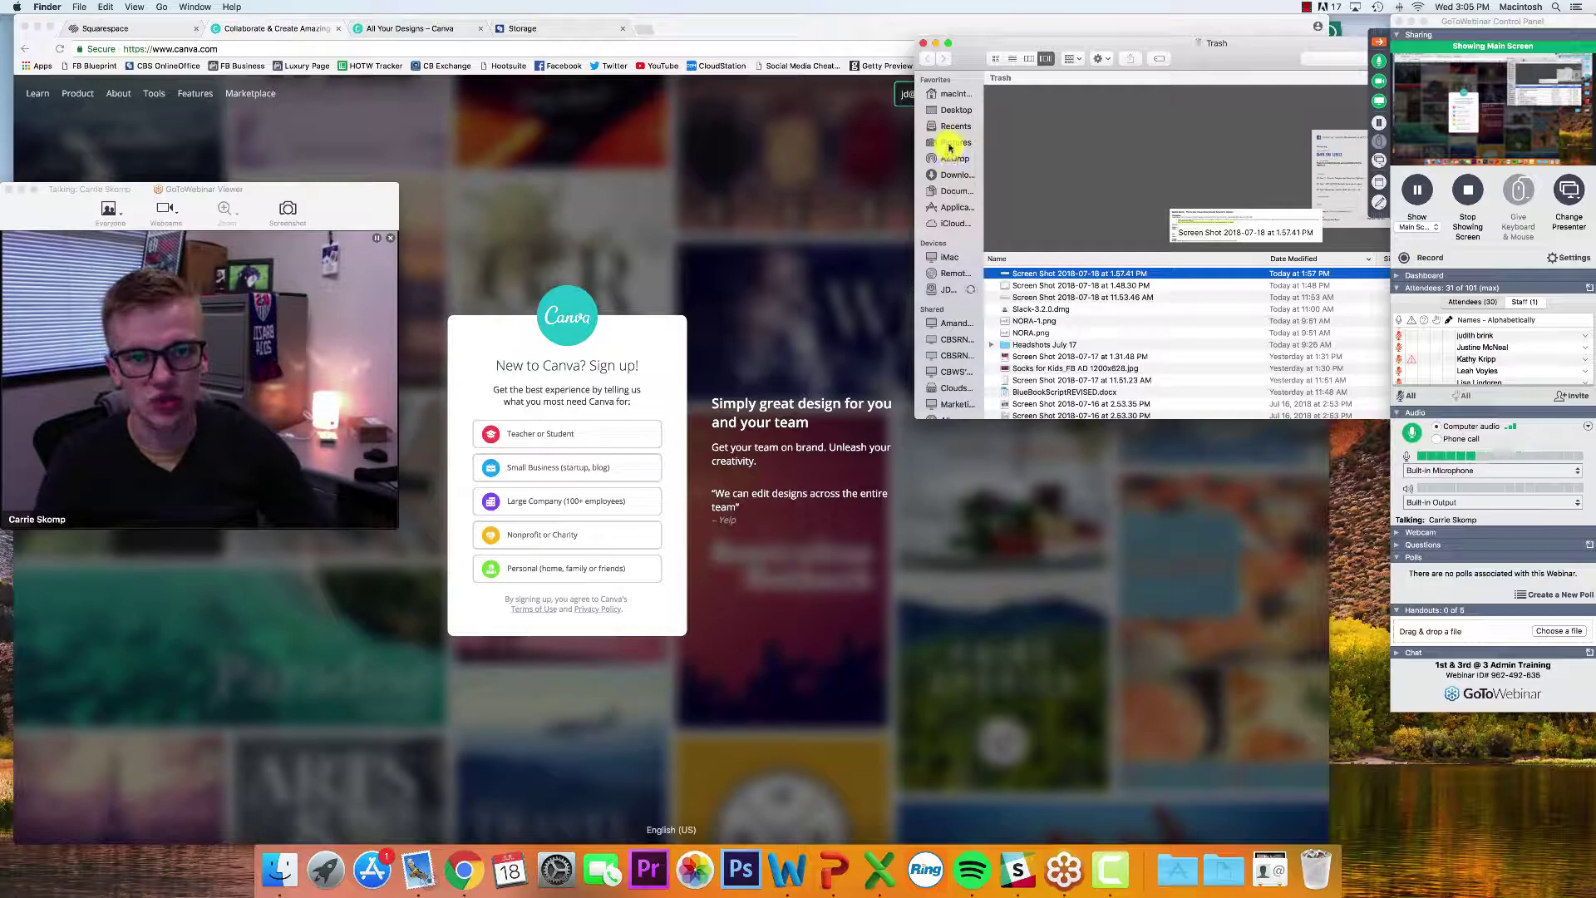
# Show the Downloads folder in Finder and close the webinar viewer window
pyautogui.click(952, 174)
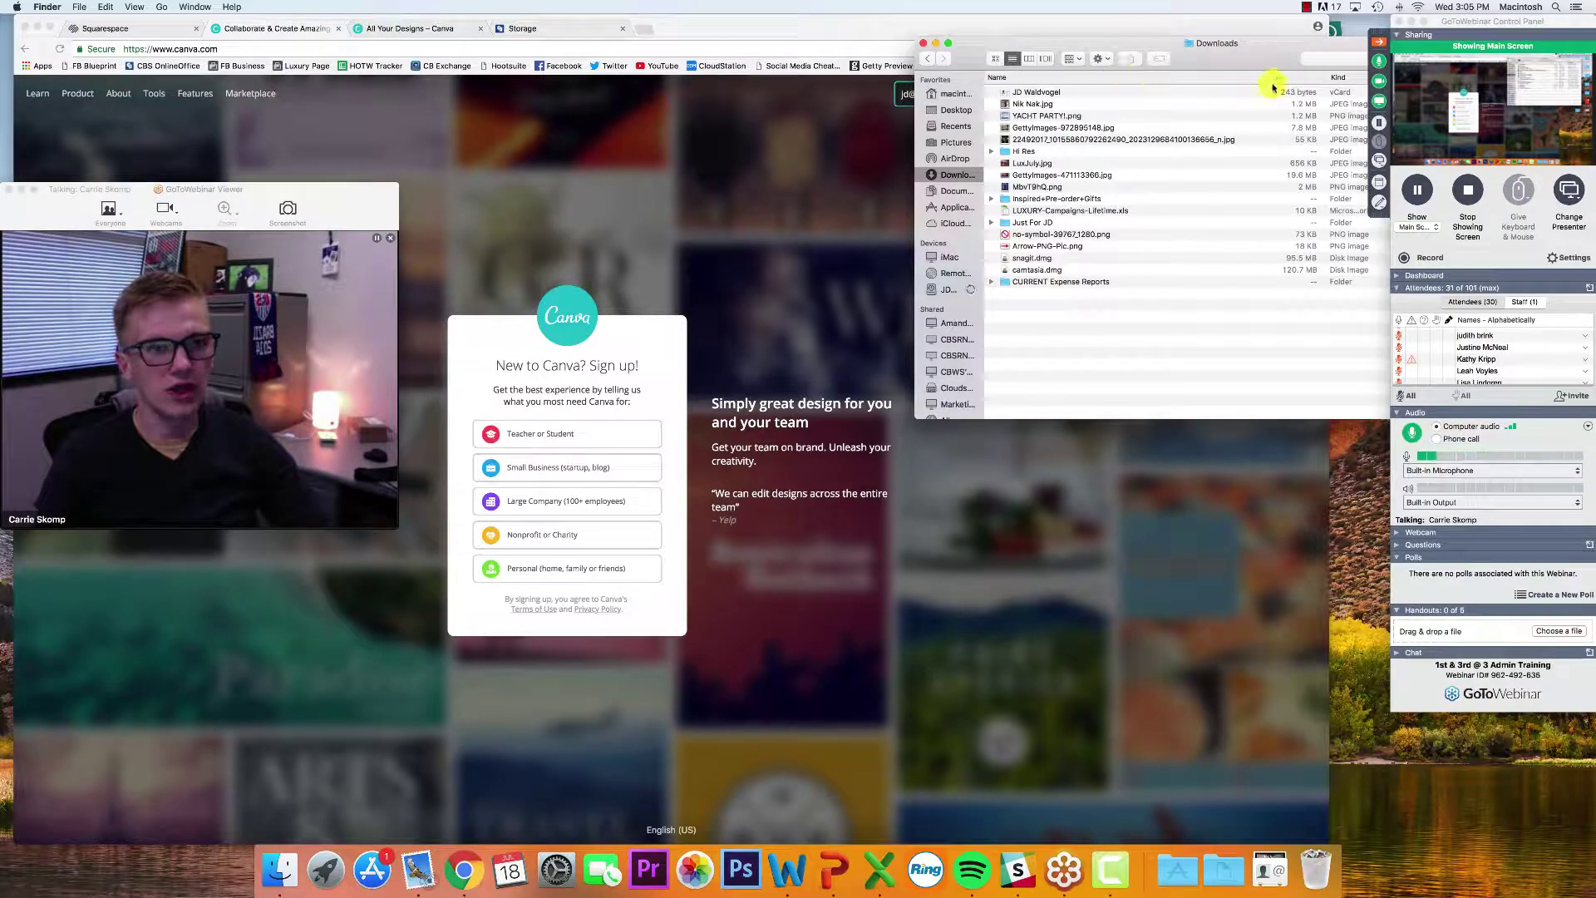
pyautogui.moveTo(1266, 56); pyautogui.dragTo(1225, 57)
pyautogui.click(1379, 81)
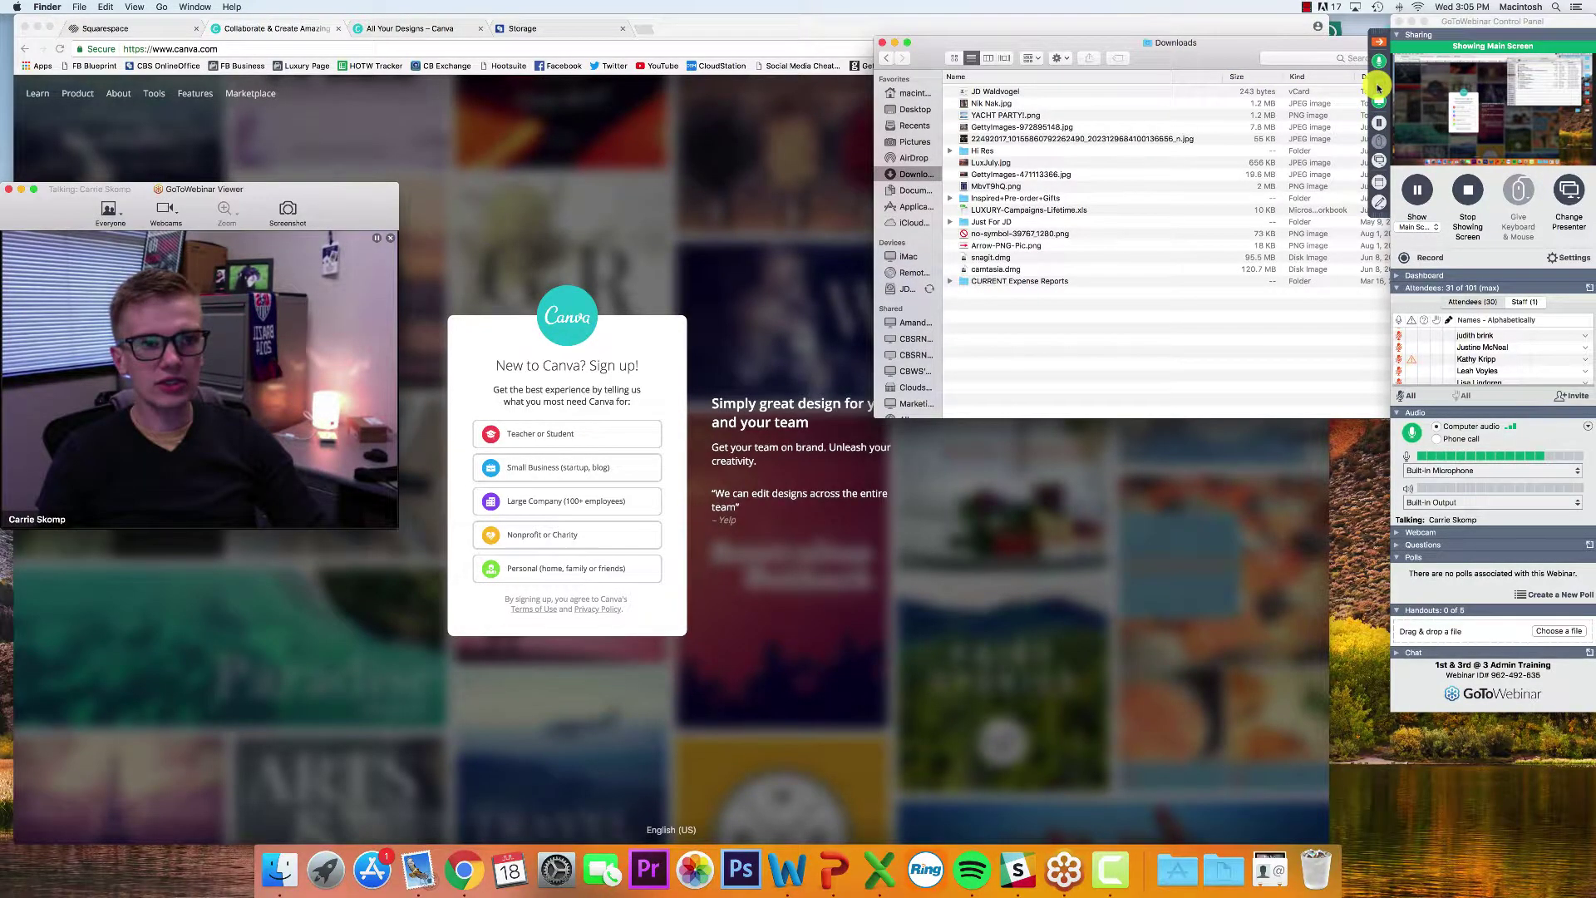
pyautogui.click(985, 108)
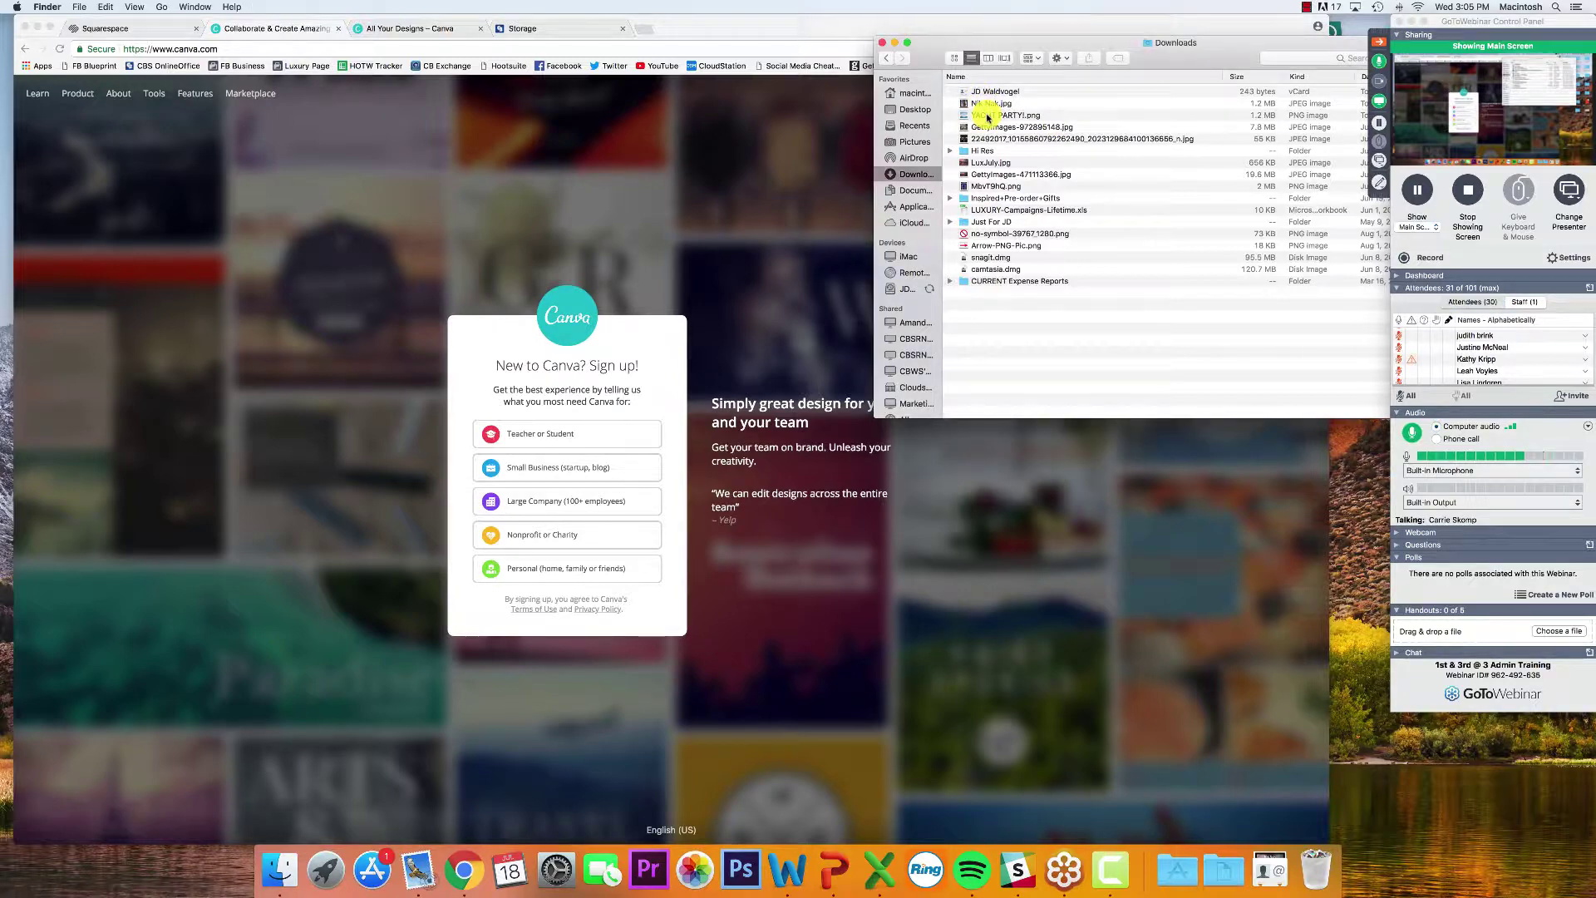
# Quick Look YACHT PARTY!.png and Nik Nak.jpg, then close the preview and hide Finder
pyautogui.click(988, 115)
pyautogui.press('space')
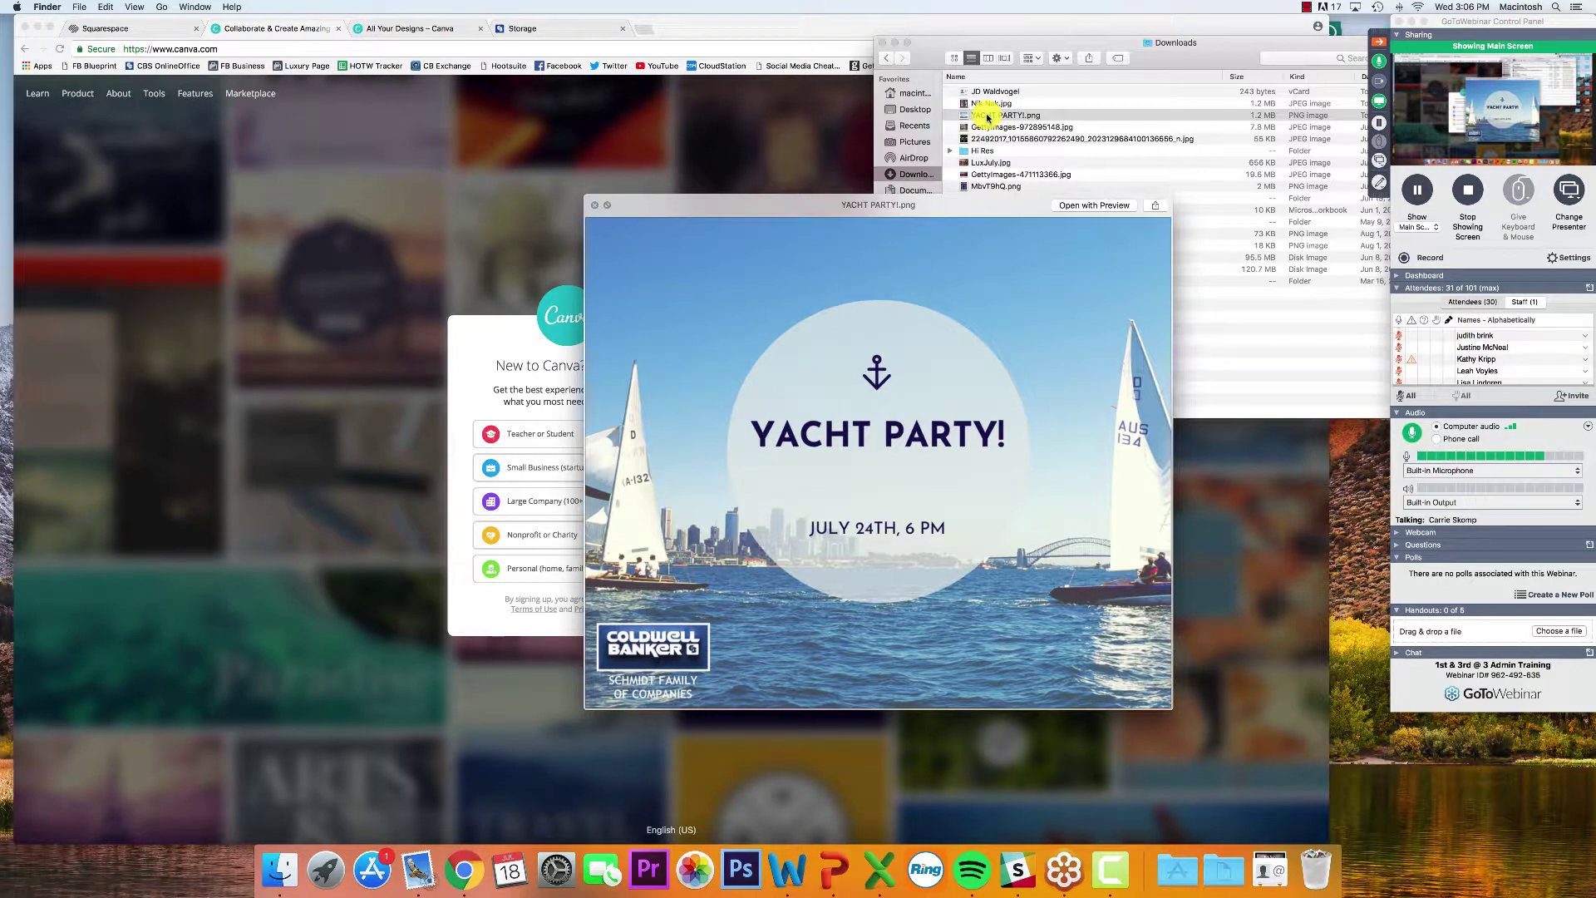
pyautogui.press('Up')
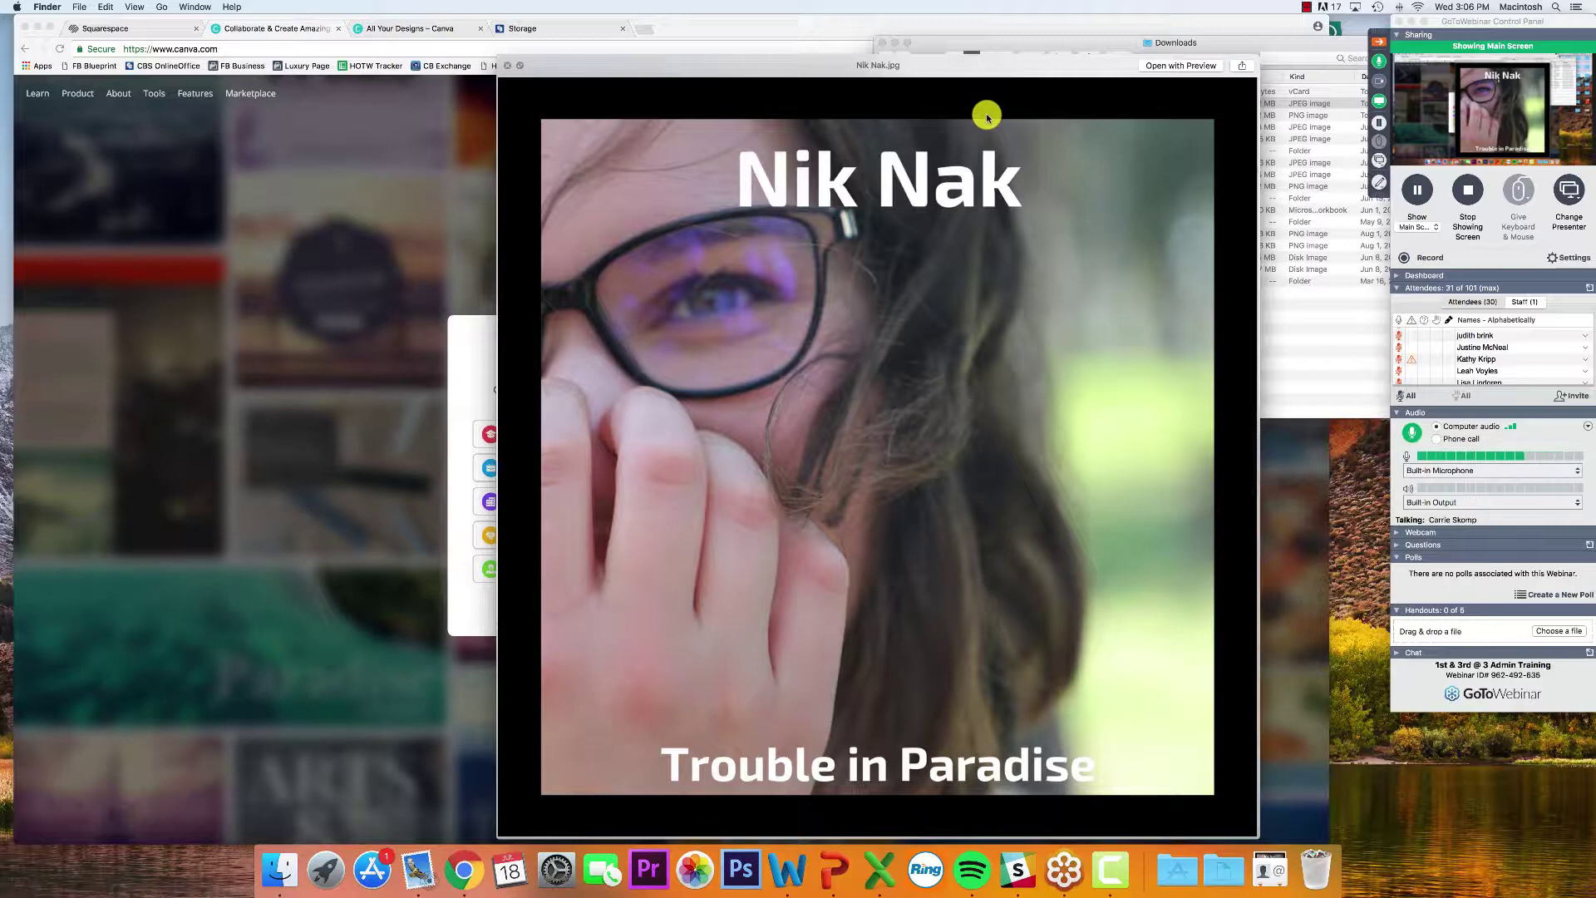
pyautogui.press('Down')
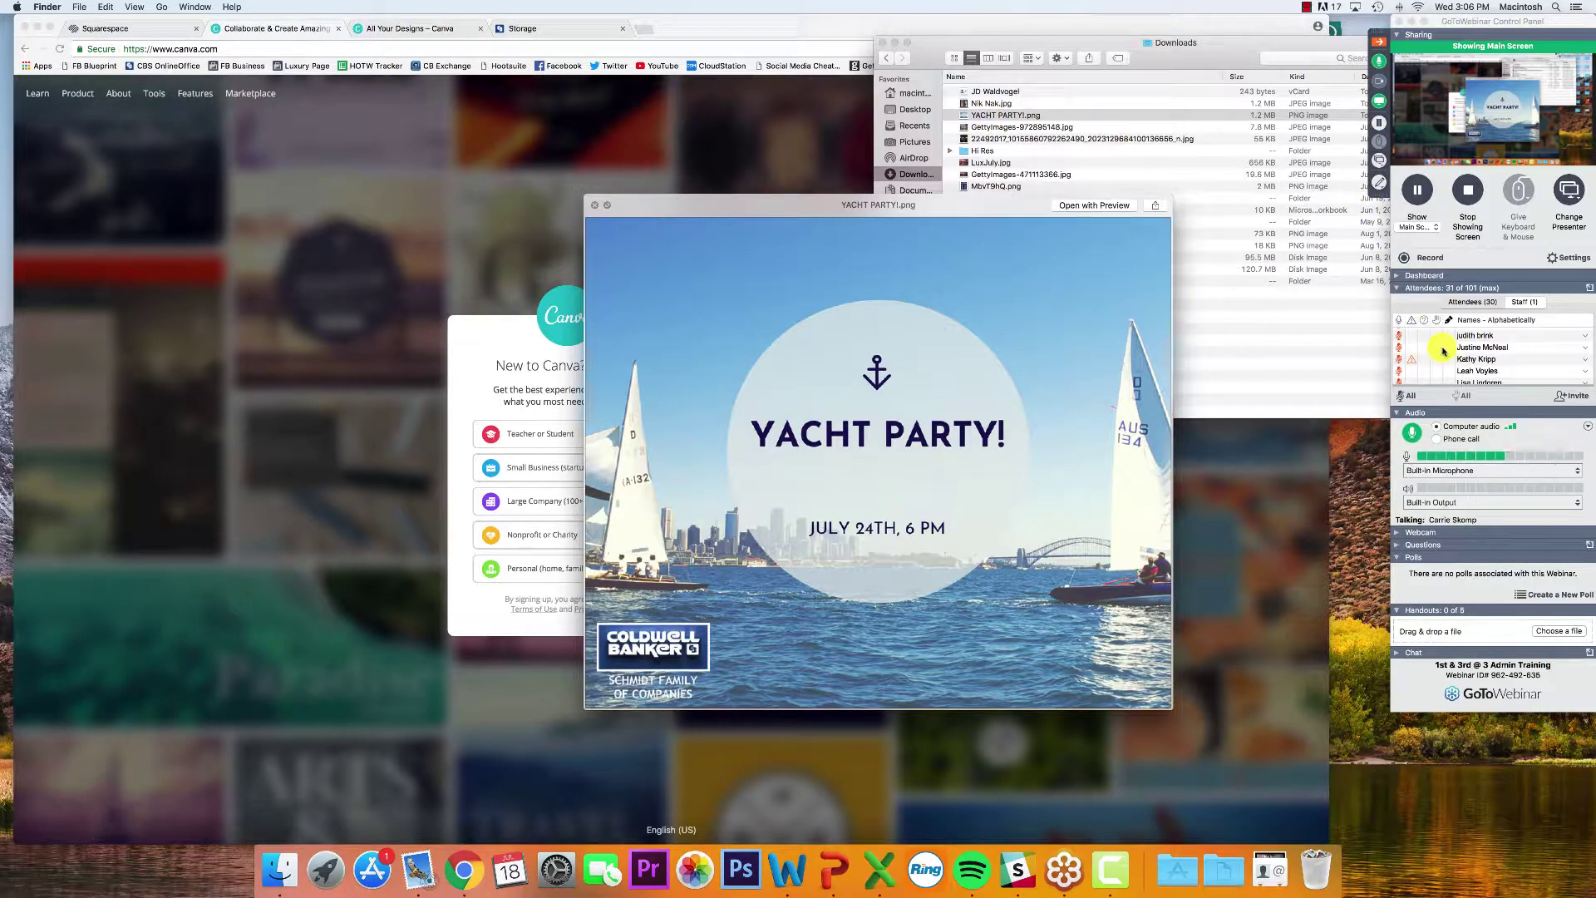
pyautogui.scroll(3, 1444, 350)
pyautogui.scroll(-3, 1444, 350)
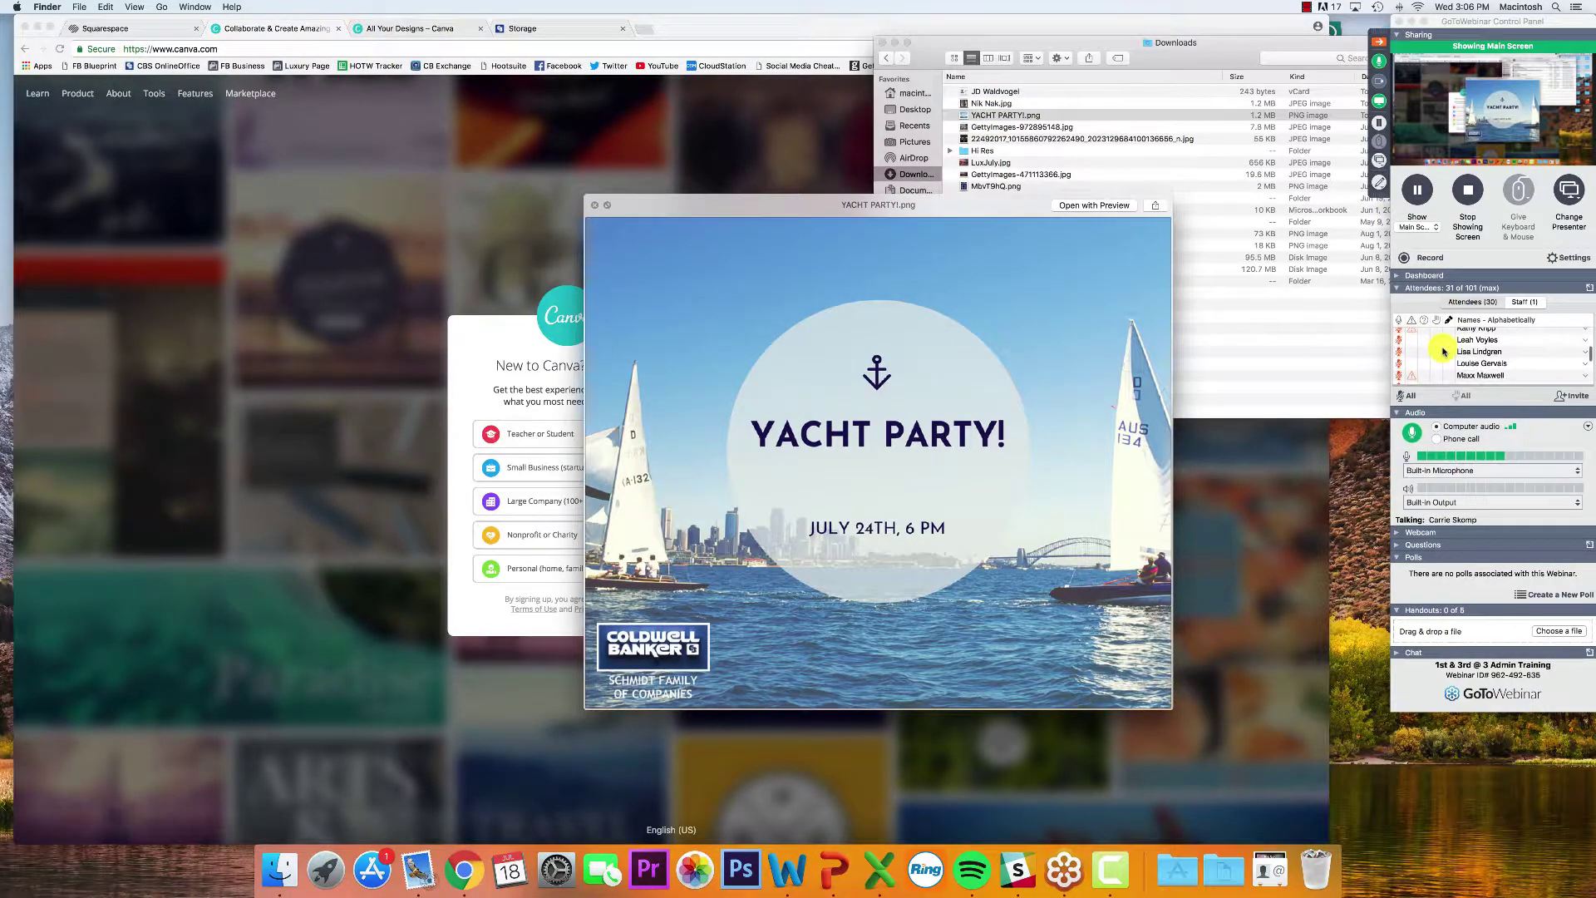
pyautogui.scroll(10, 1444, 350)
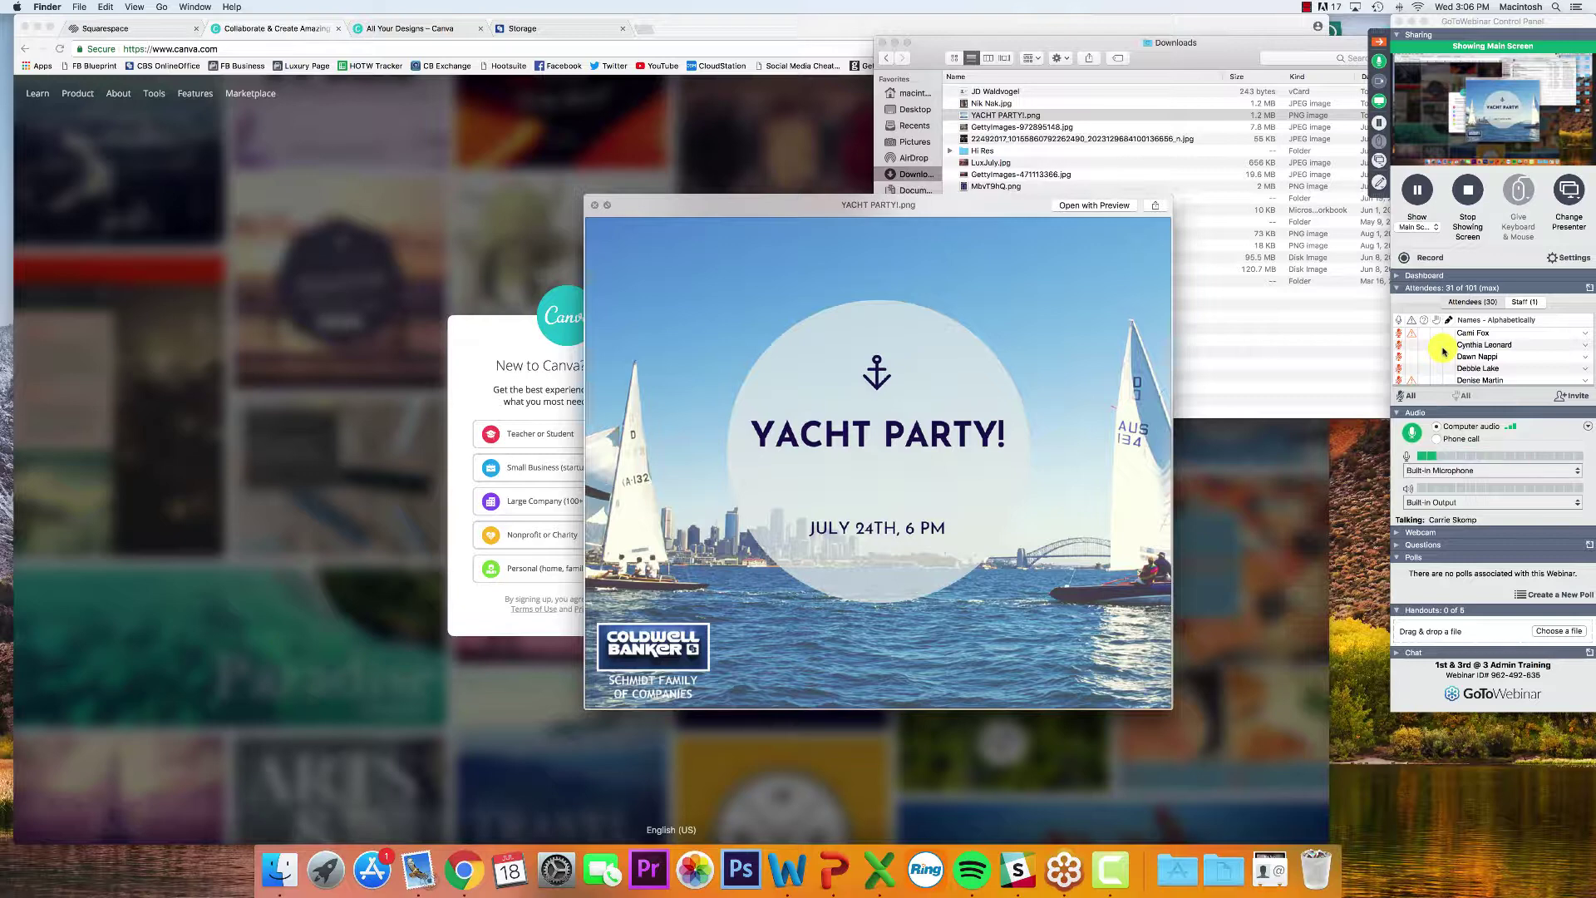
pyautogui.press('space')
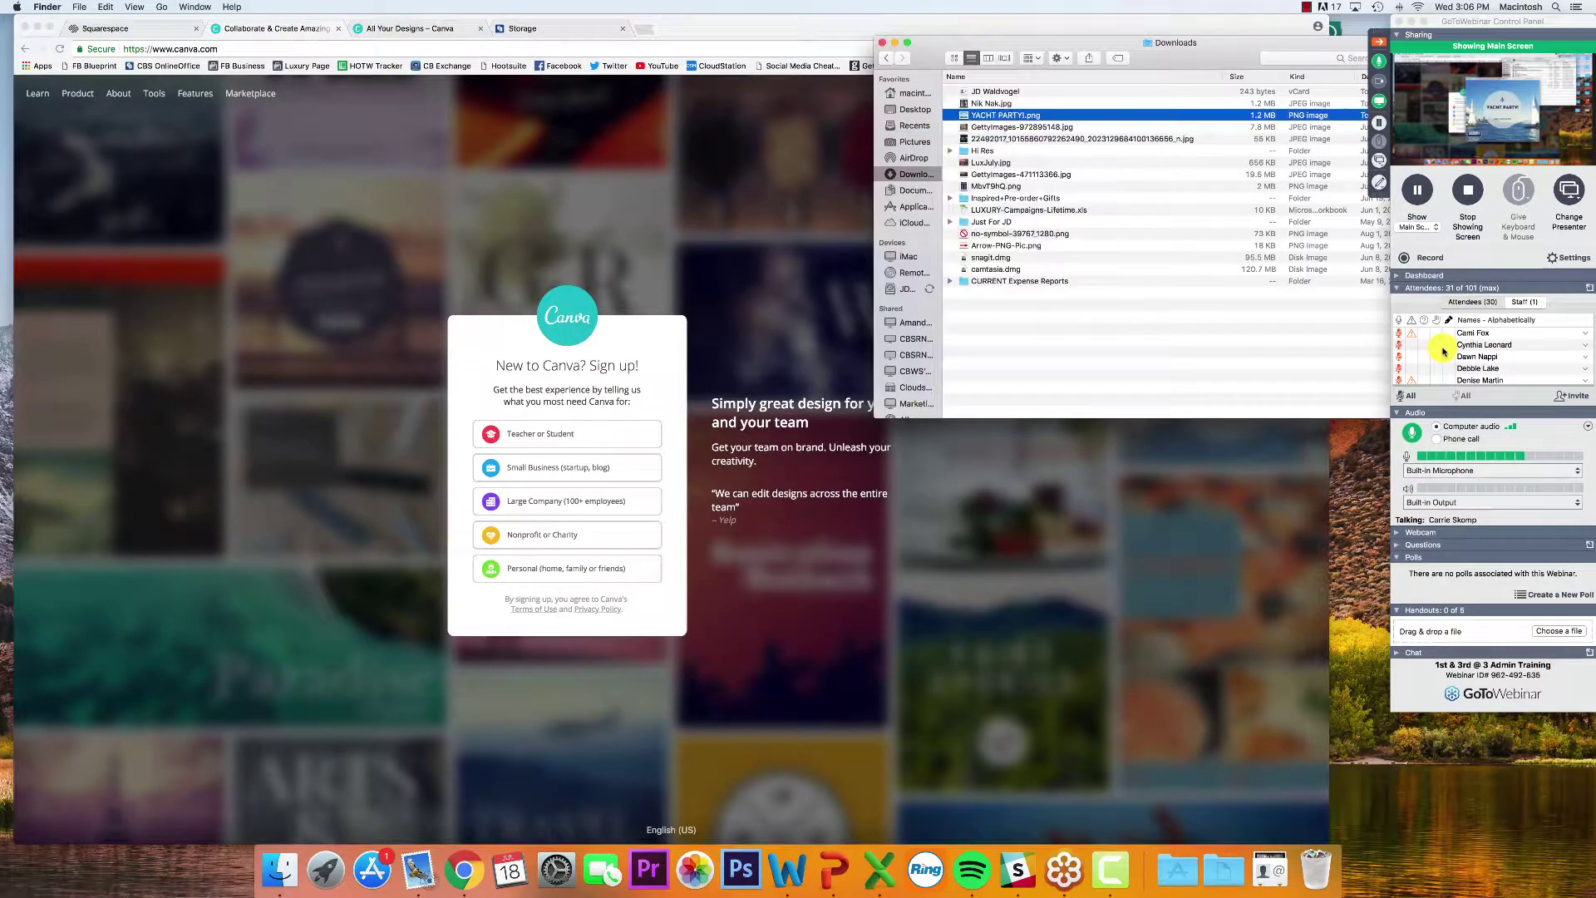
pyautogui.click(1172, 356)
pyautogui.press('cmd+w')
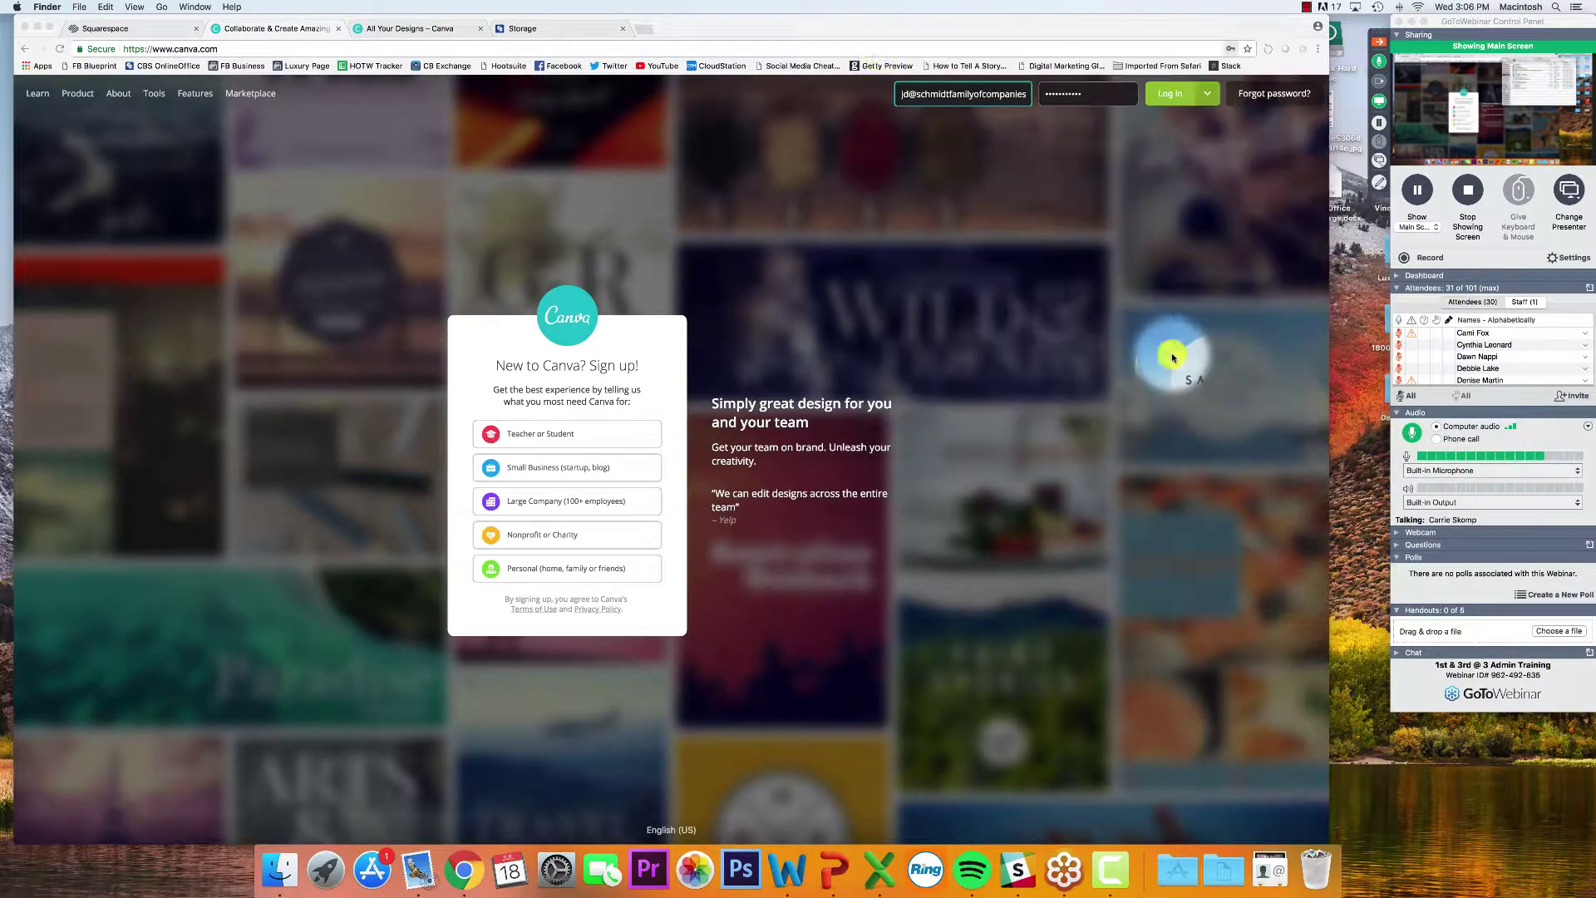
# Go to Canva's login page from the header's Log in button
pyautogui.click(260, 48)
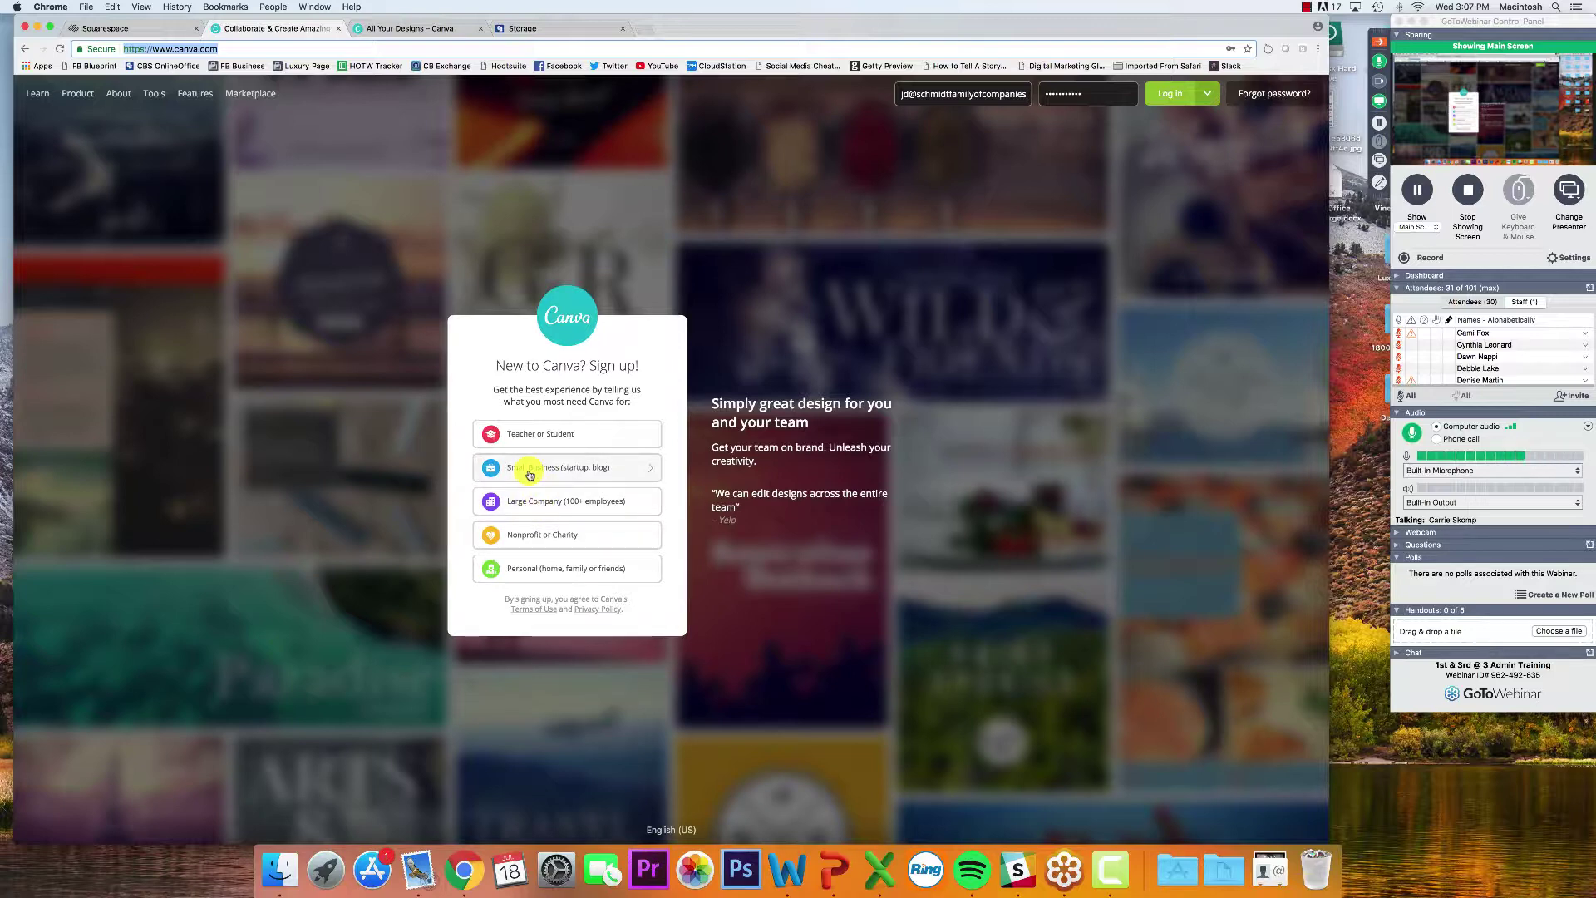
pyautogui.click(1168, 93)
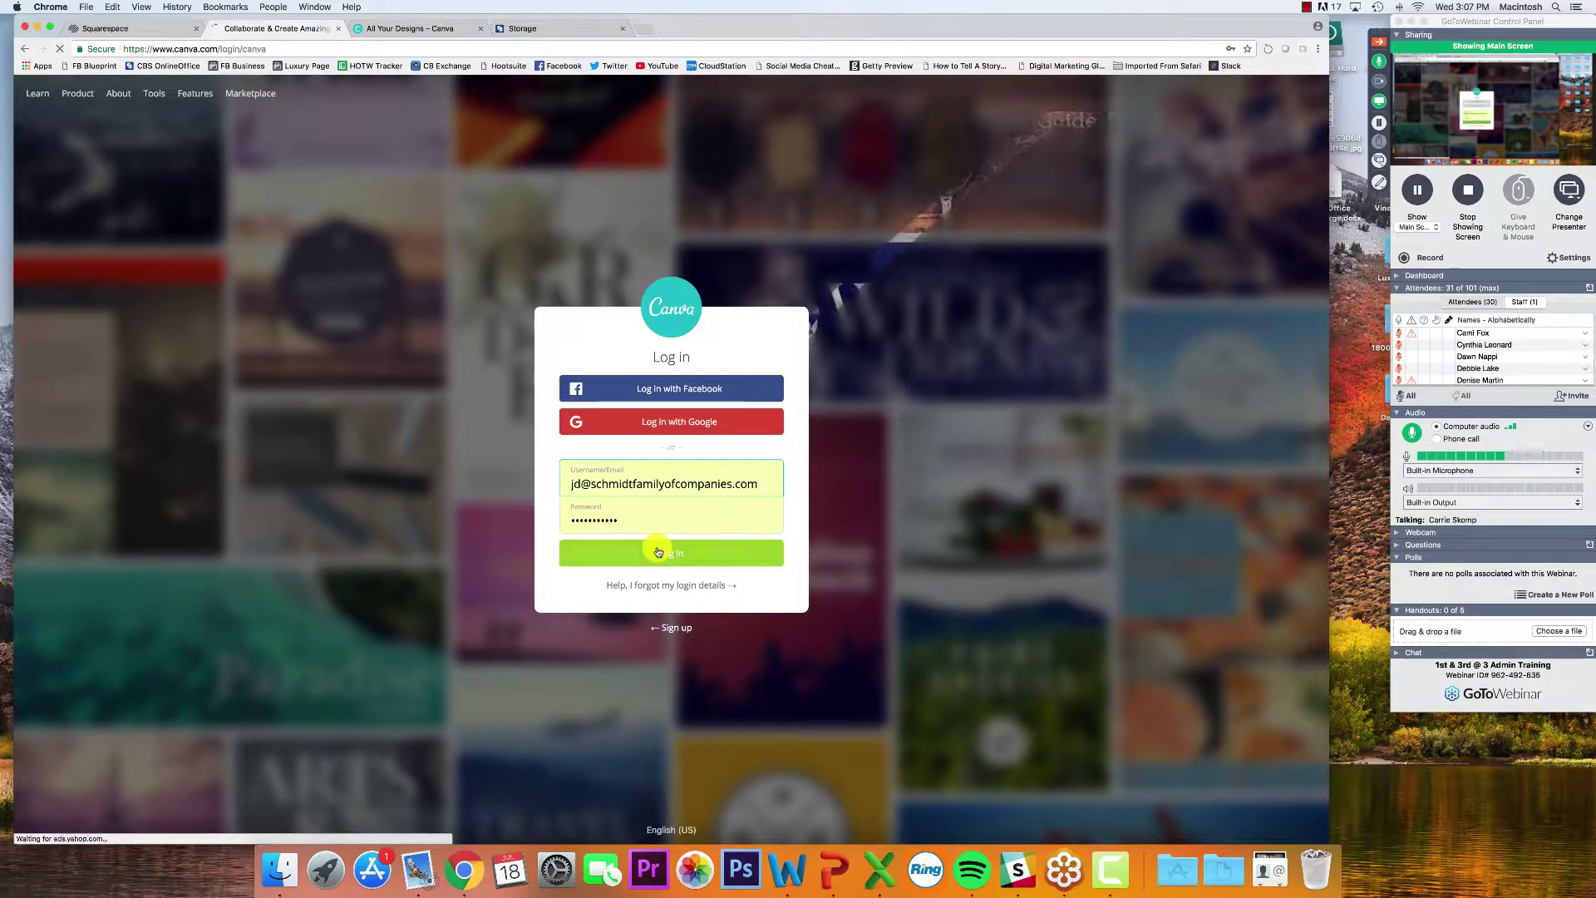
# Log in to the Canva account and dismiss the Canva for Work upgrade offer
pyautogui.click(663, 551)
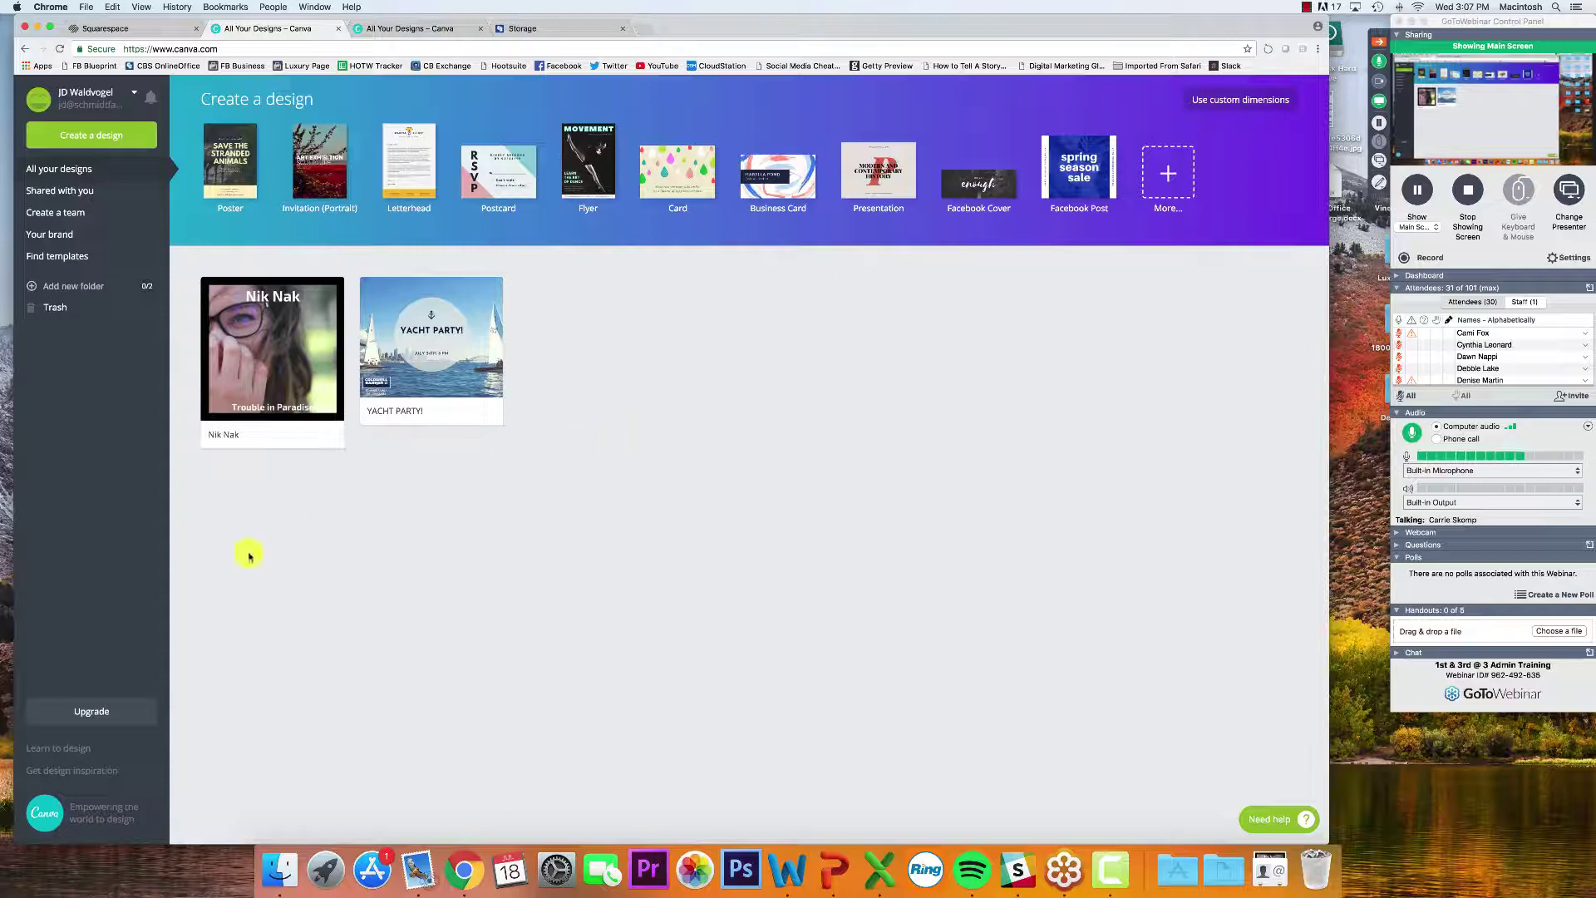
pyautogui.click(93, 708)
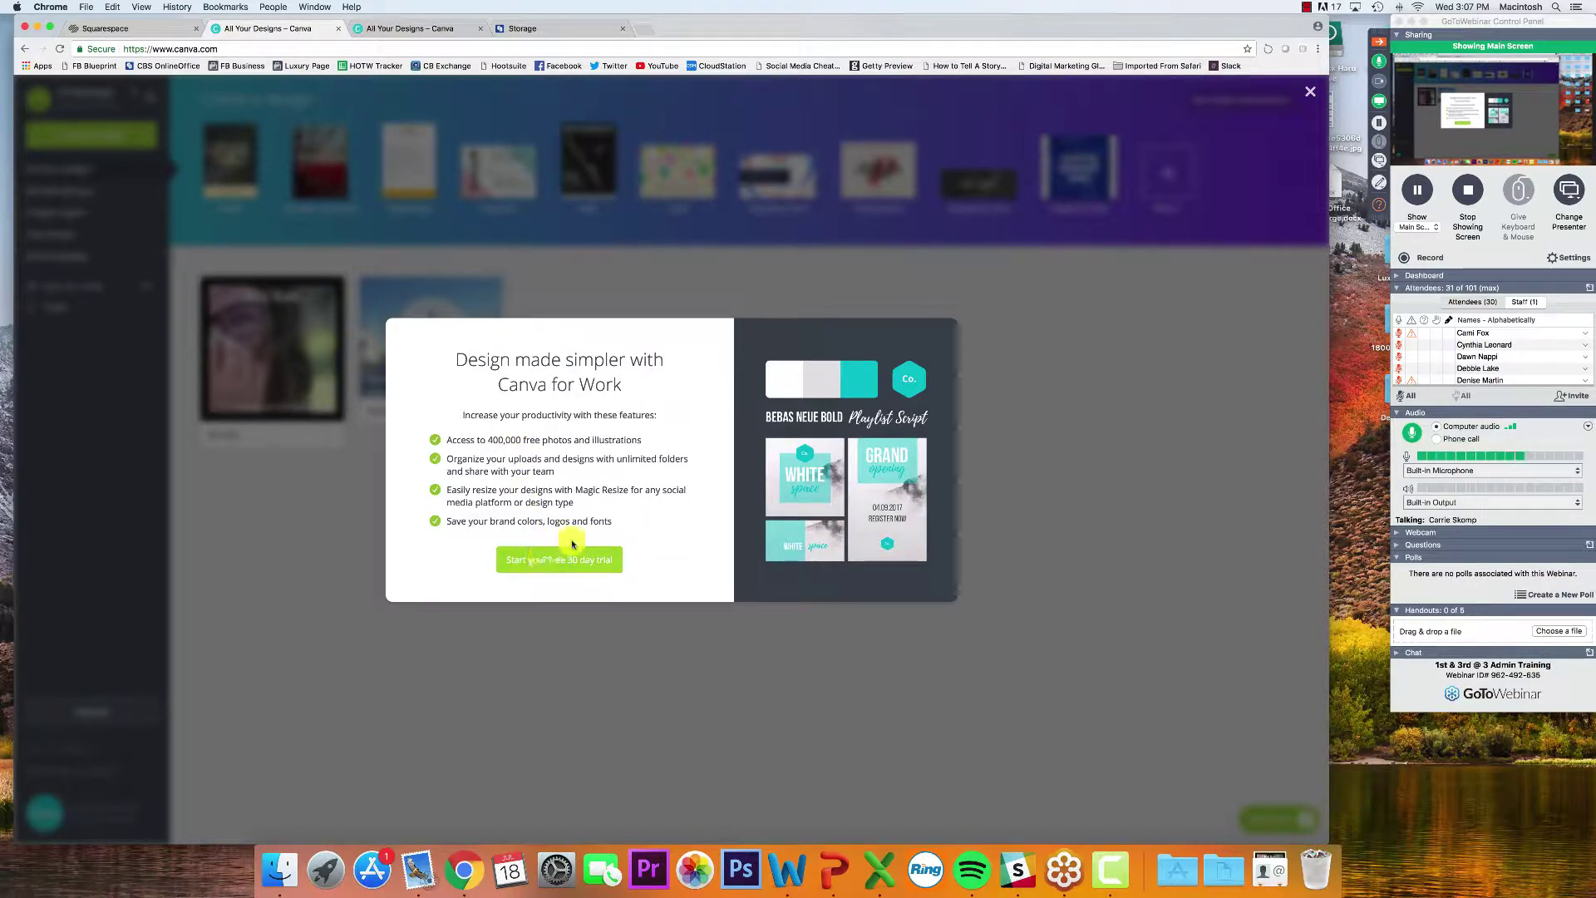
pyautogui.click(974, 431)
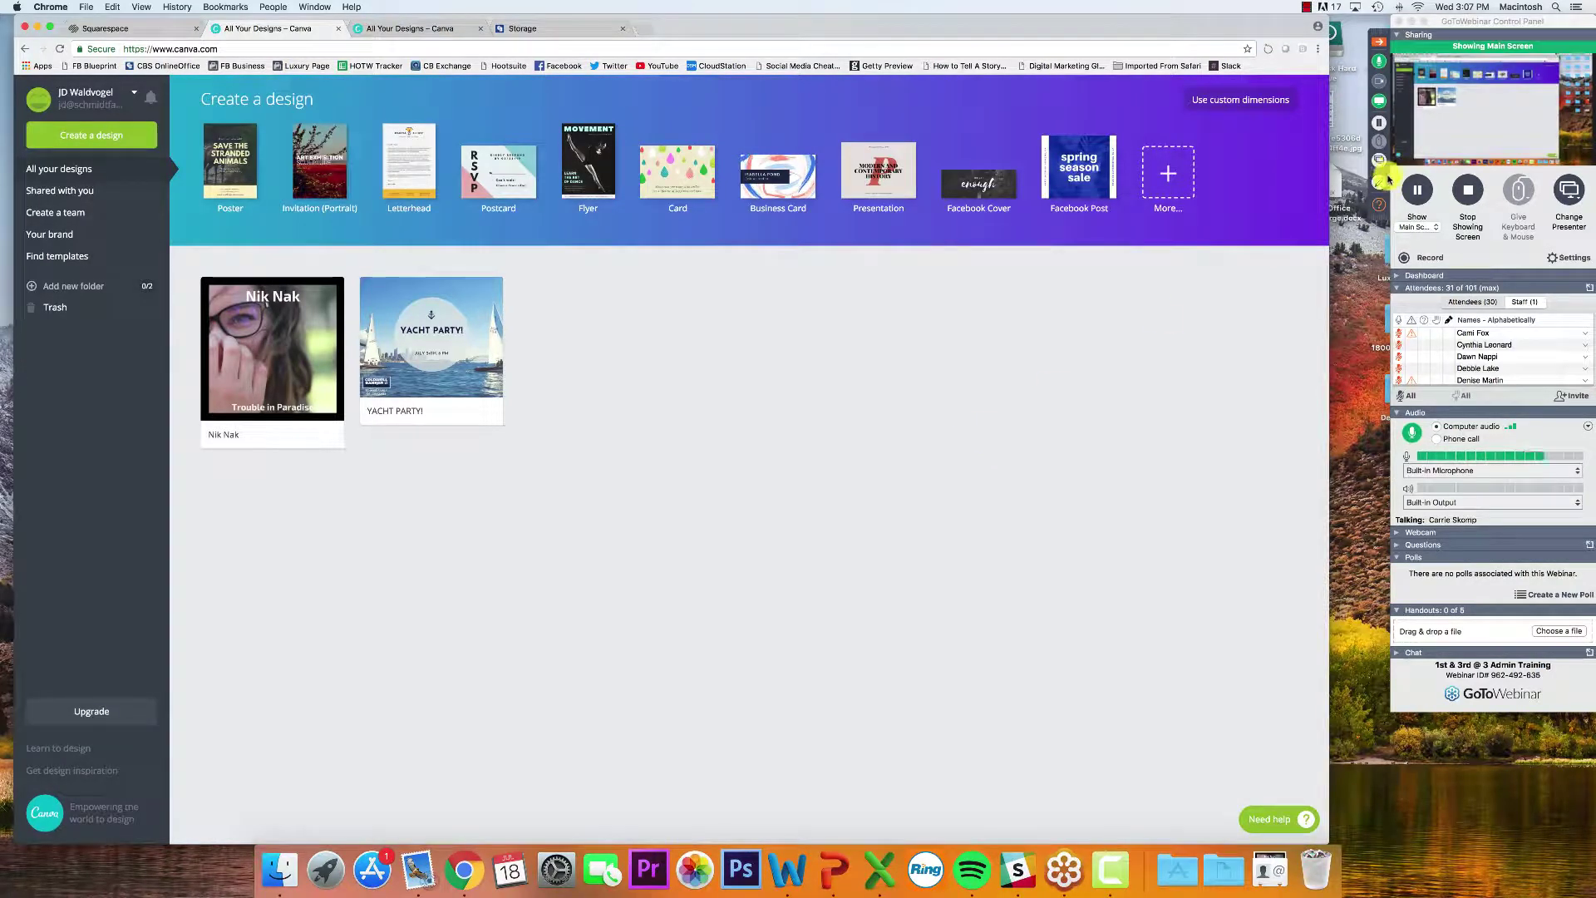
# Read the newest webinar question, close the questions window, quit Mail, and return to Canva
pyautogui.click(1378, 204)
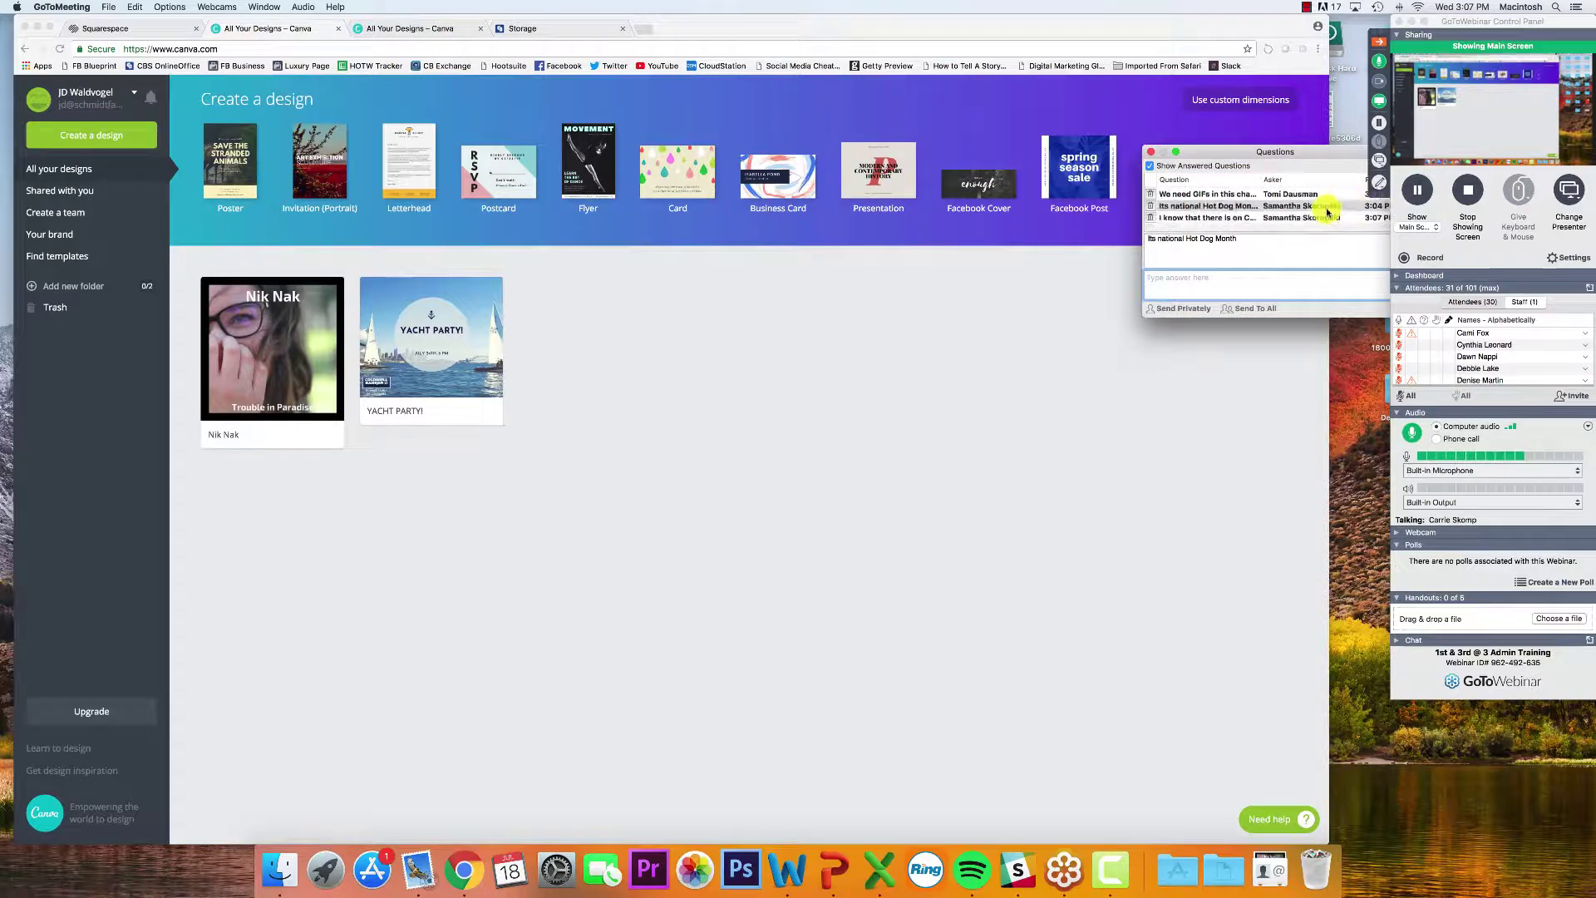
pyautogui.click(1241, 225)
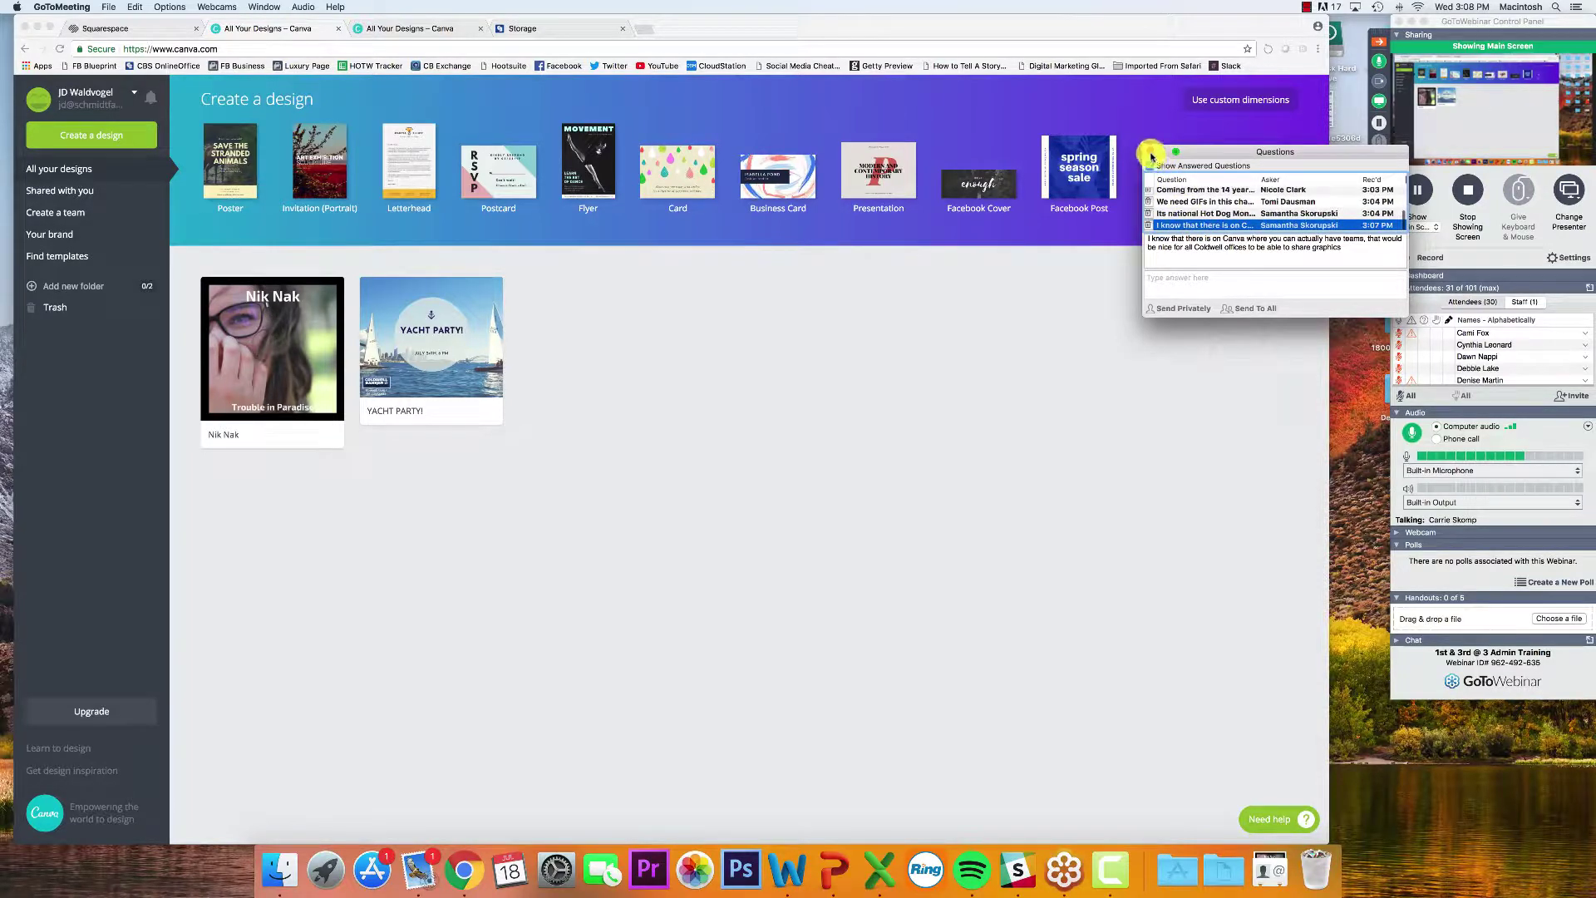
pyautogui.click(1151, 152)
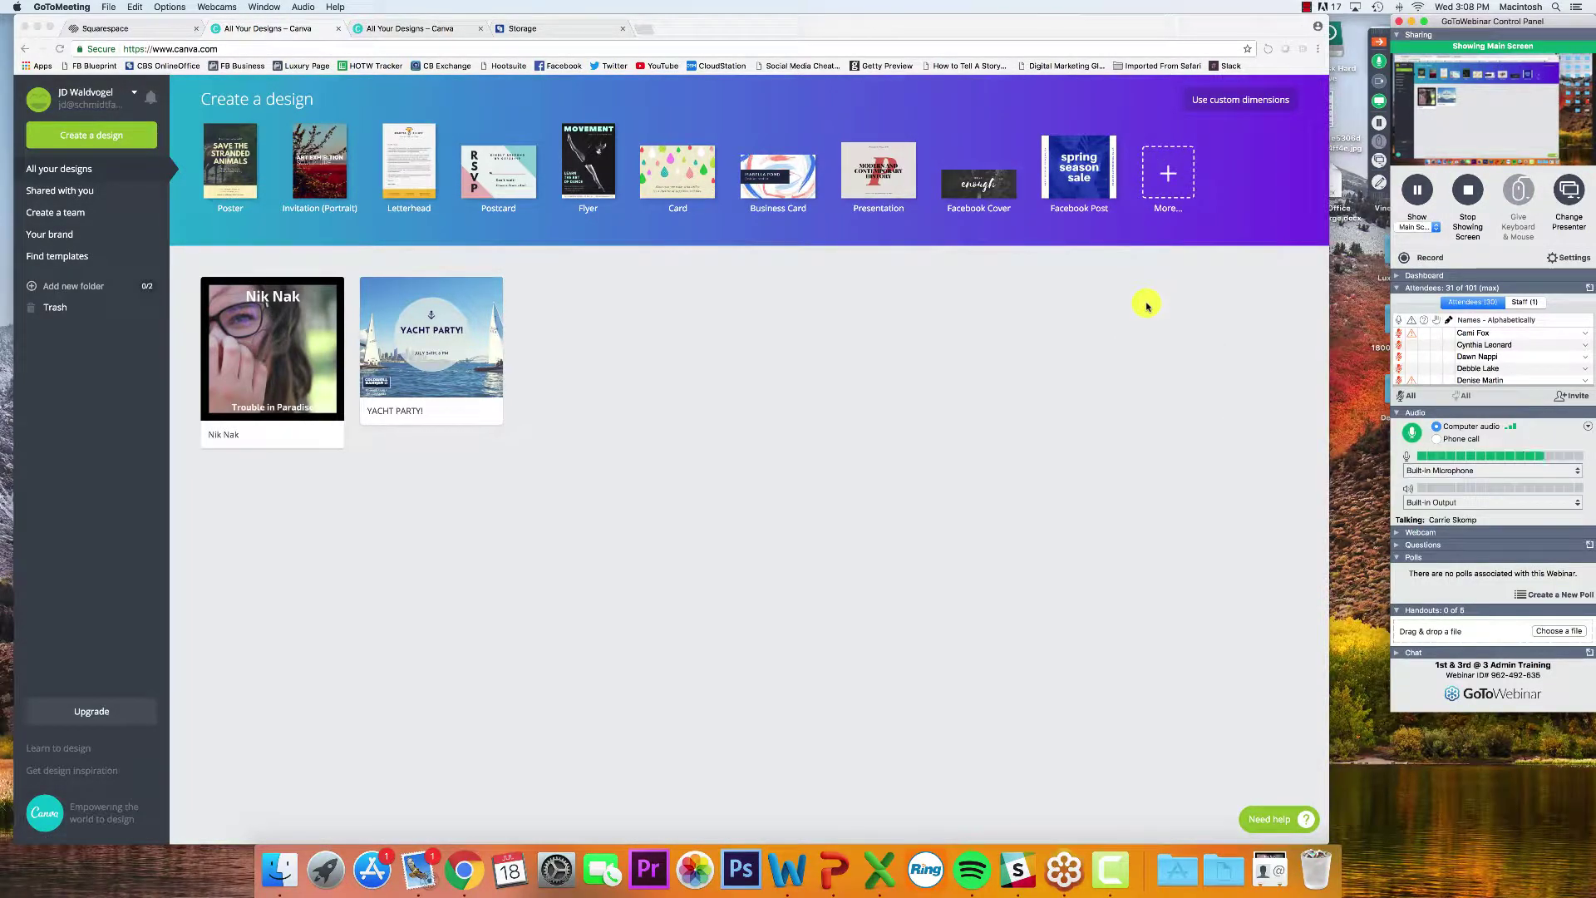
pyautogui.rightClick(420, 864)
pyautogui.click(450, 786)
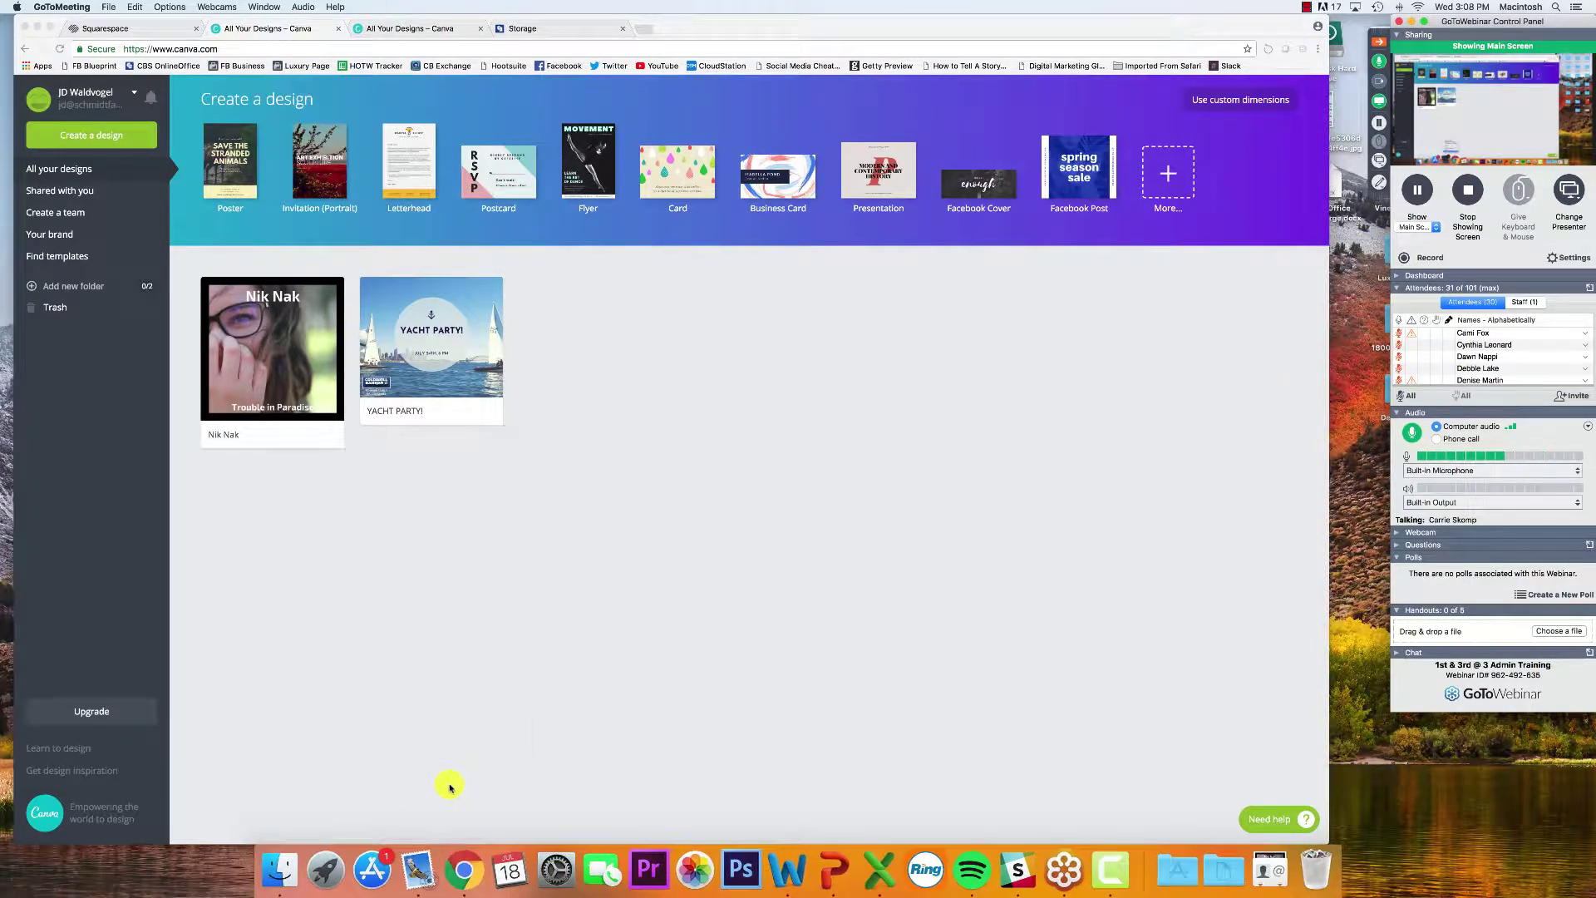
pyautogui.click(535, 616)
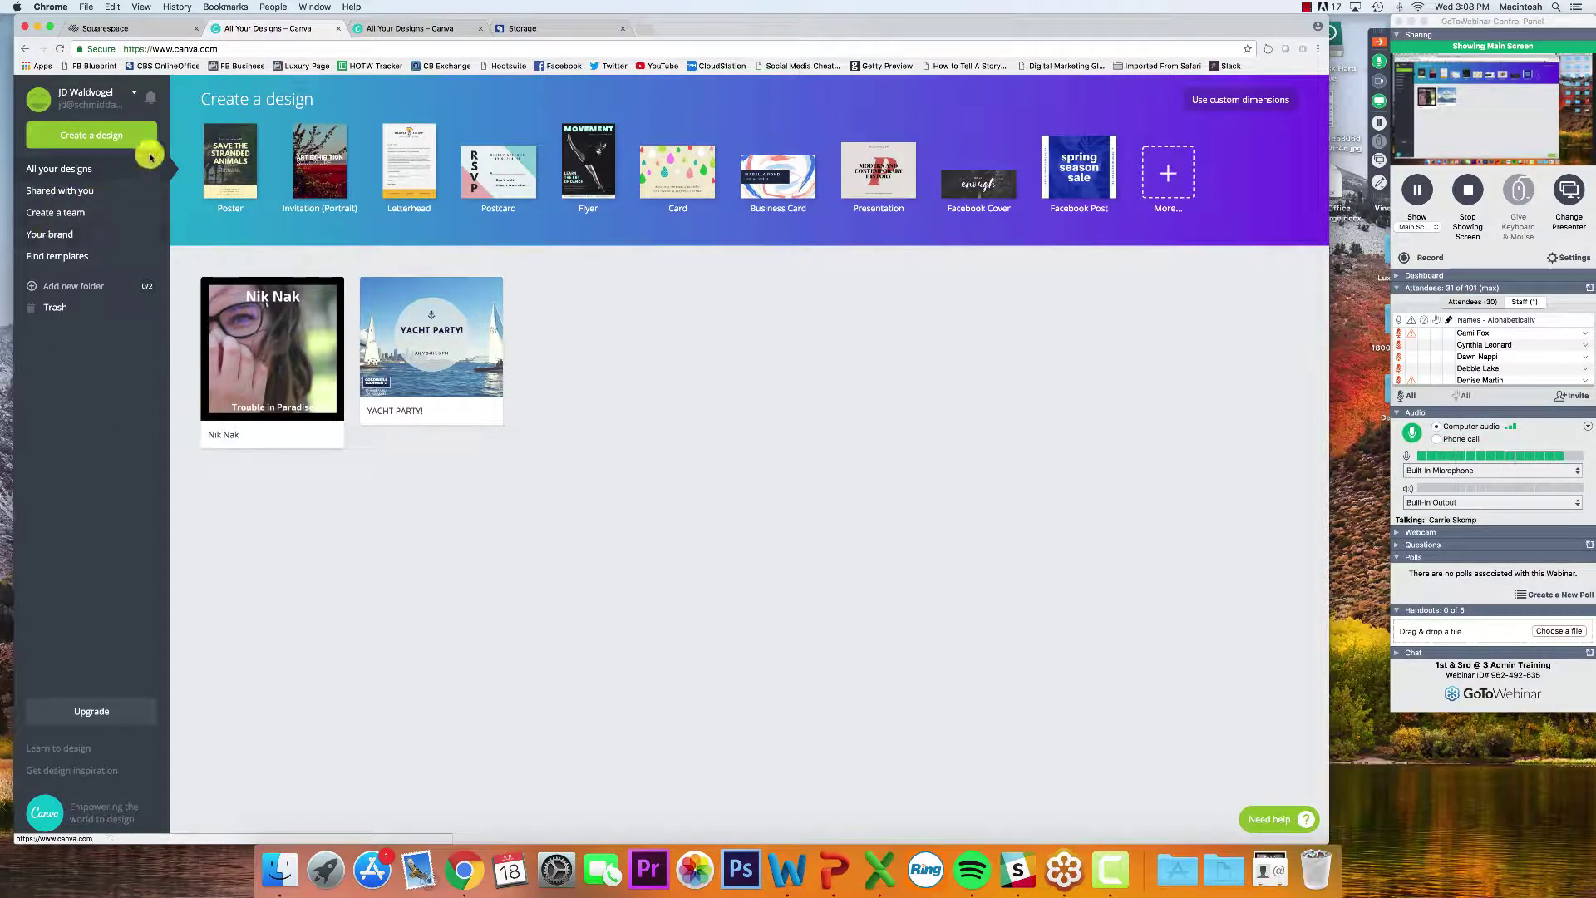
# Browse the full Create a design gallery of template categories
pyautogui.click(108, 138)
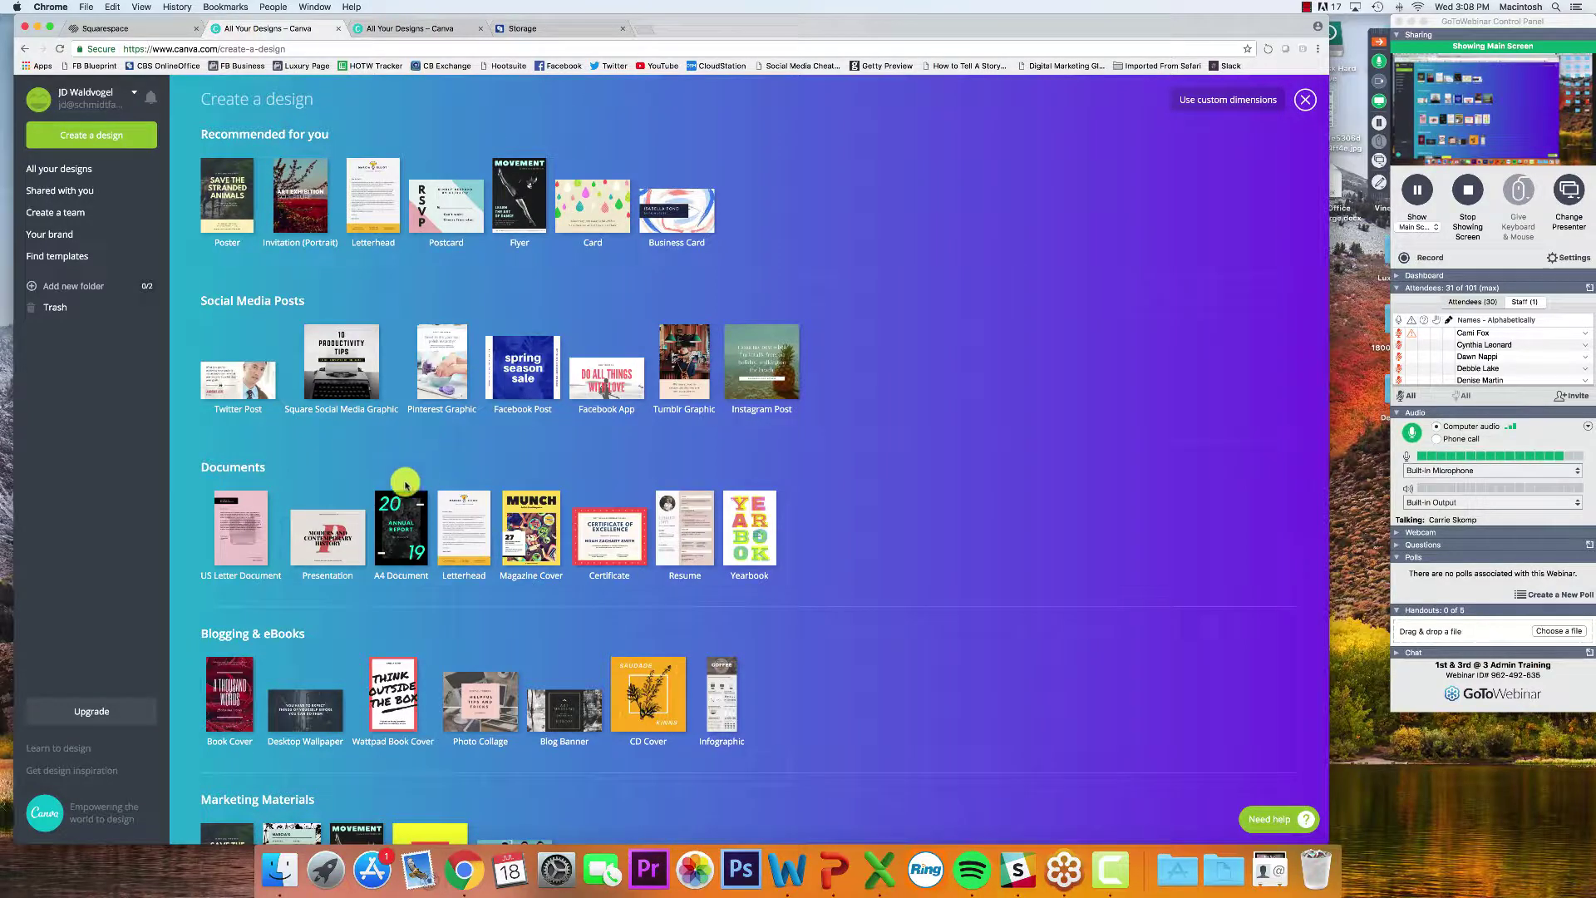
pyautogui.scroll(-2, 378, 596)
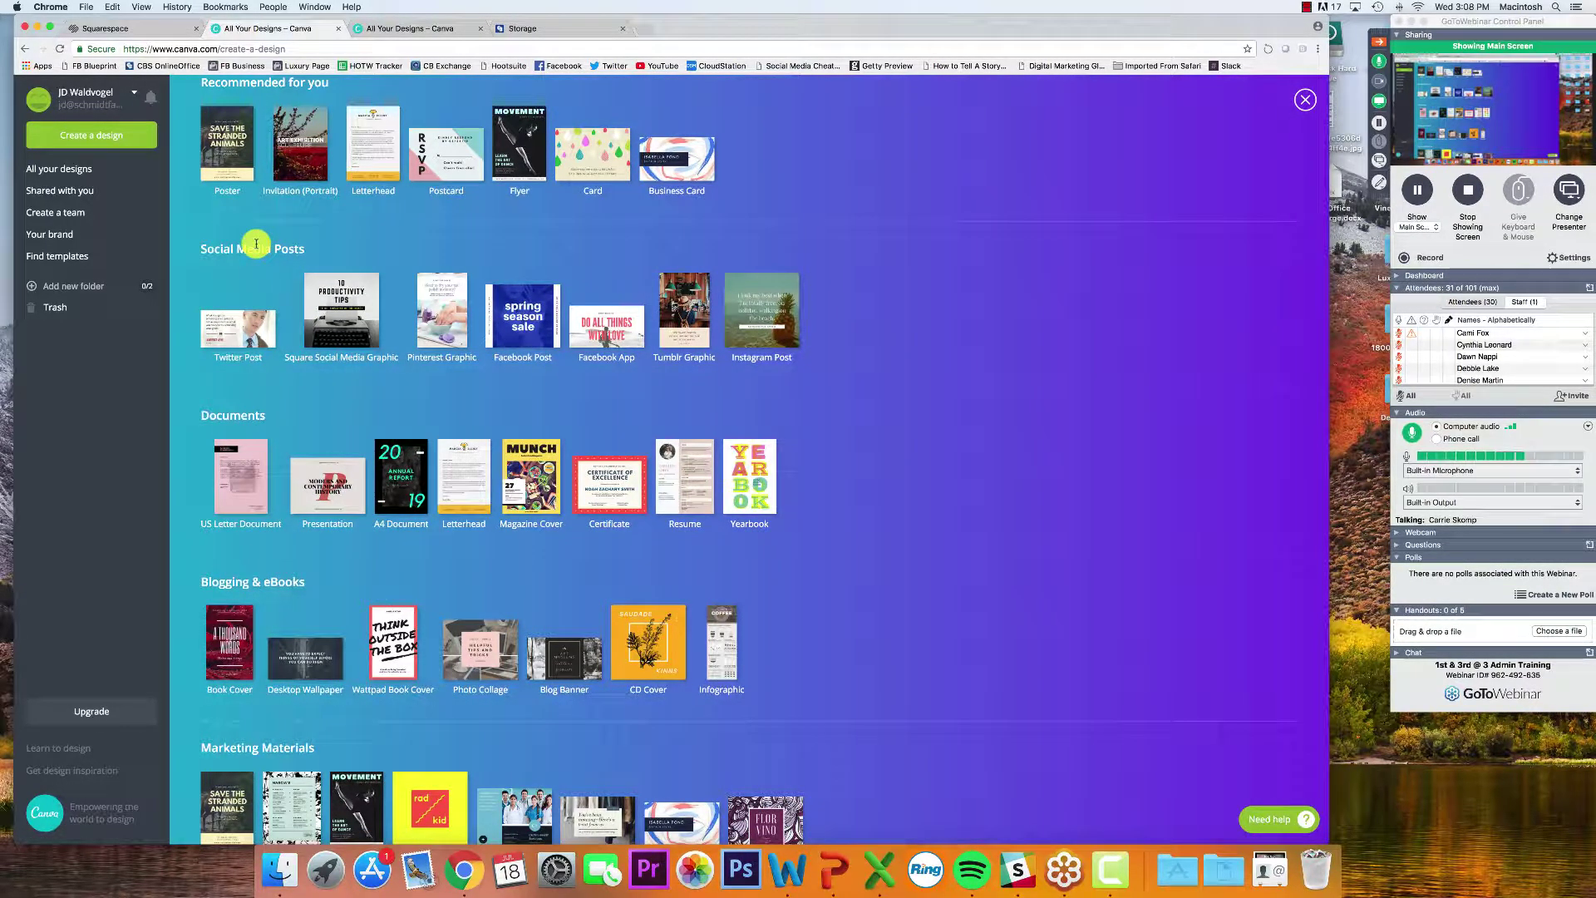
pyautogui.scroll(2, 235, 335)
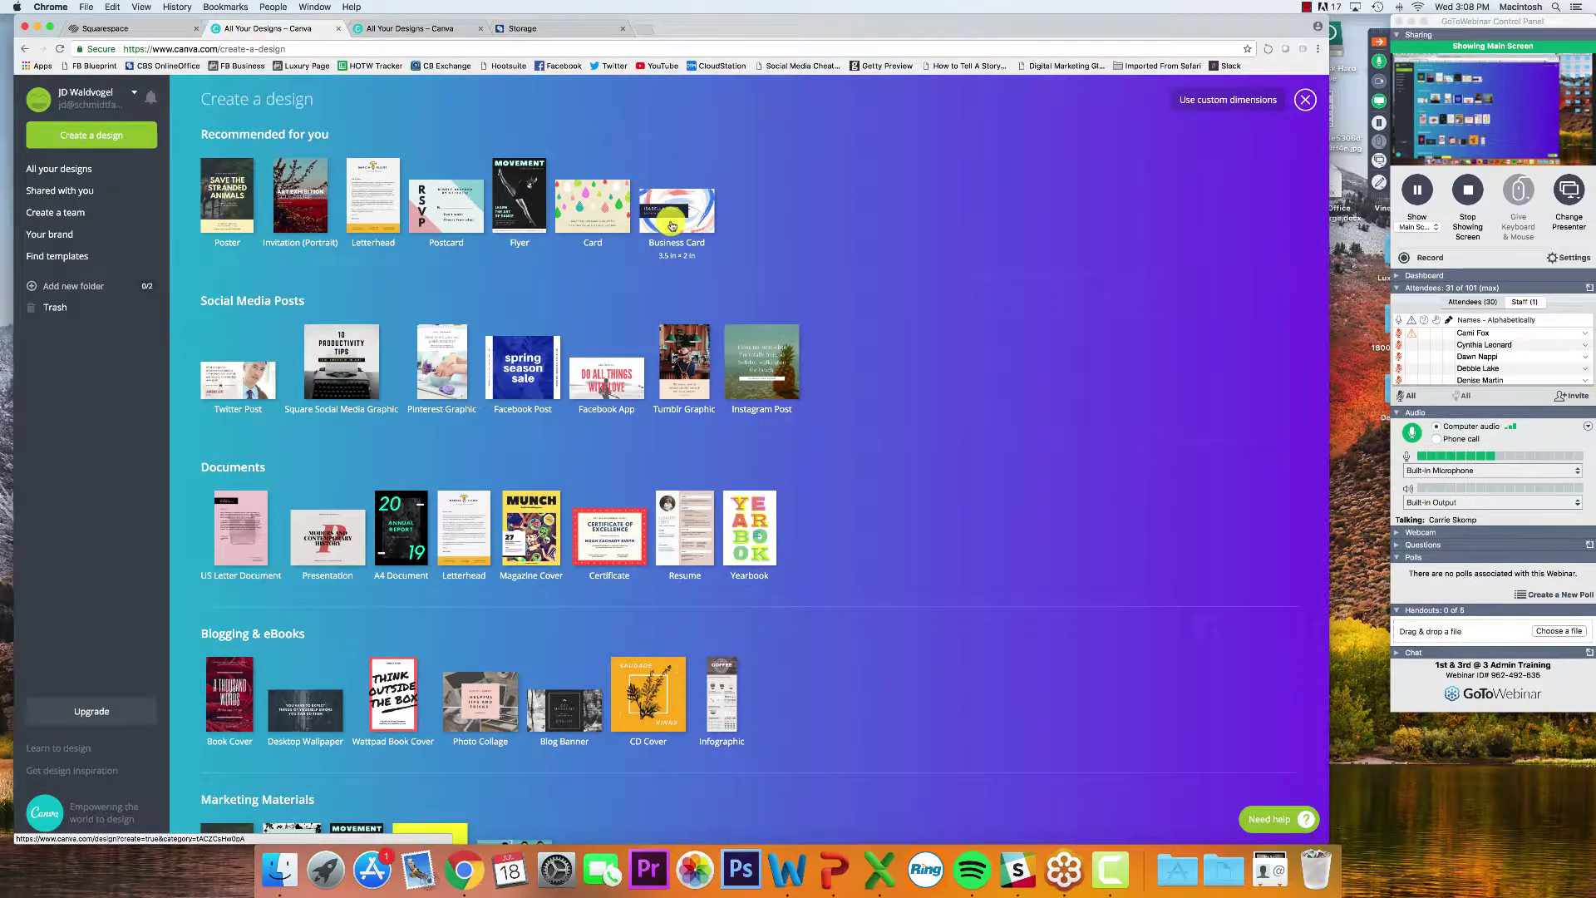
pyautogui.scroll(-1, 670, 227)
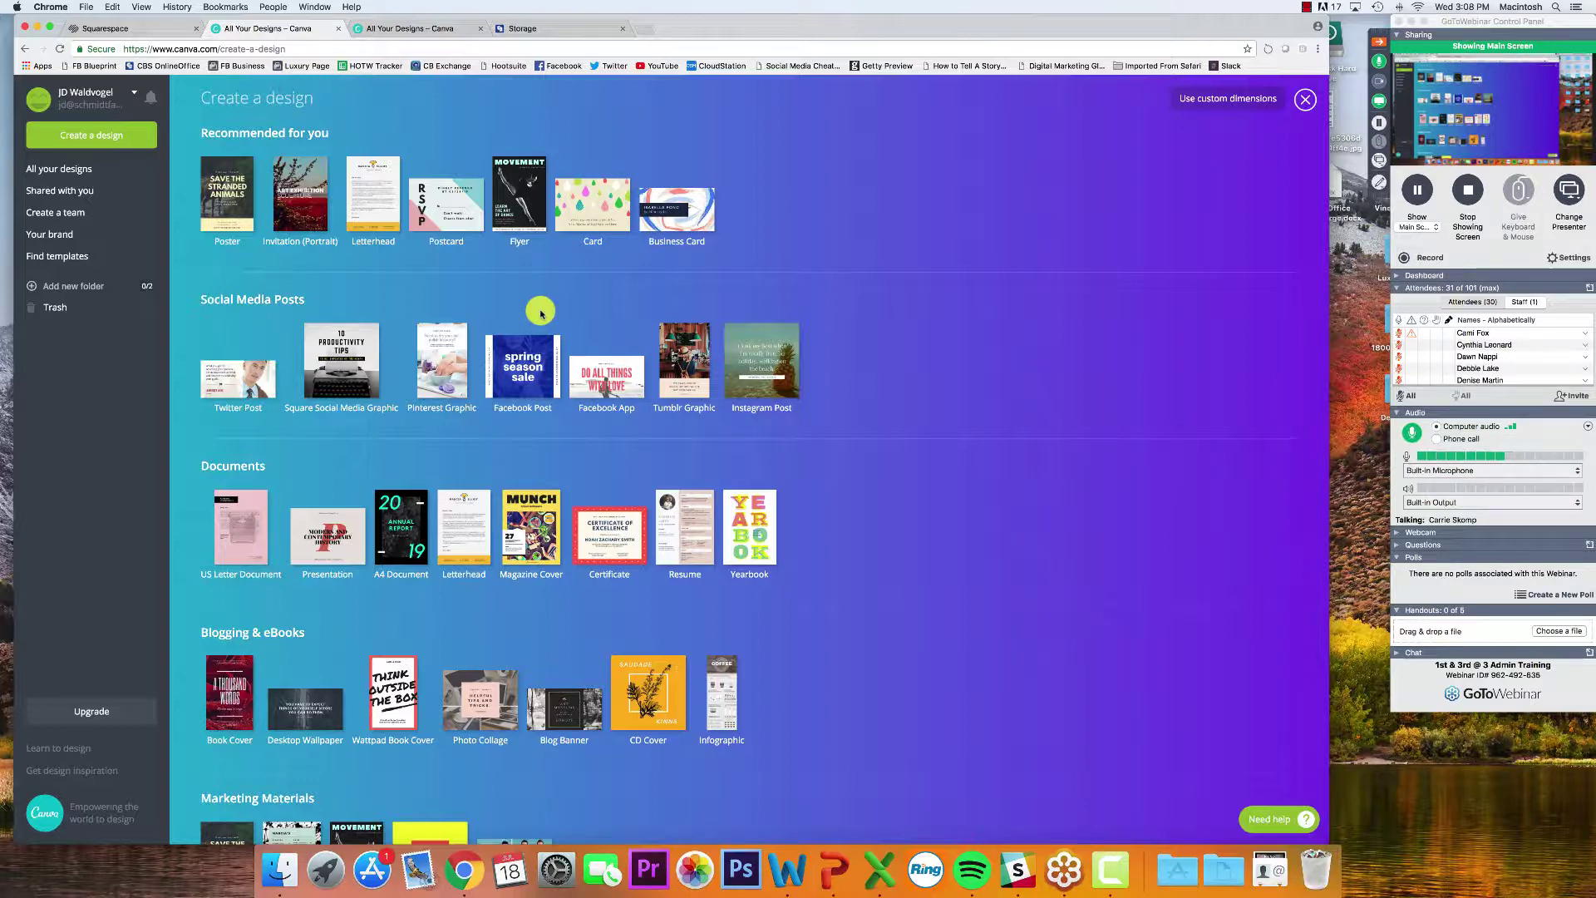
pyautogui.scroll(-3, 524, 345)
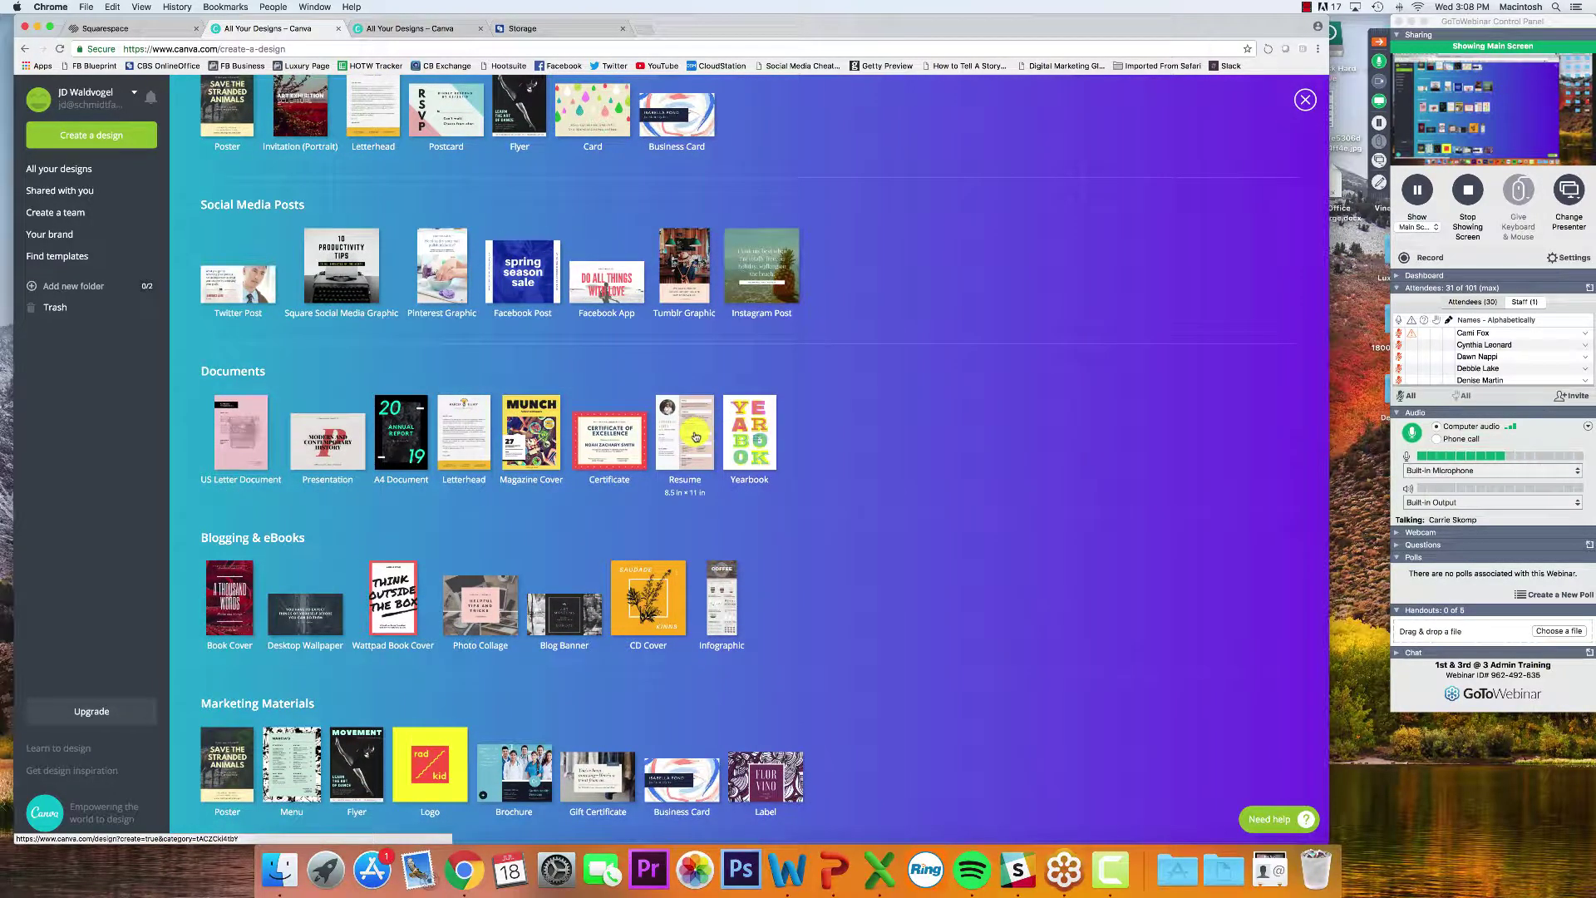
pyautogui.scroll(-5, 695, 436)
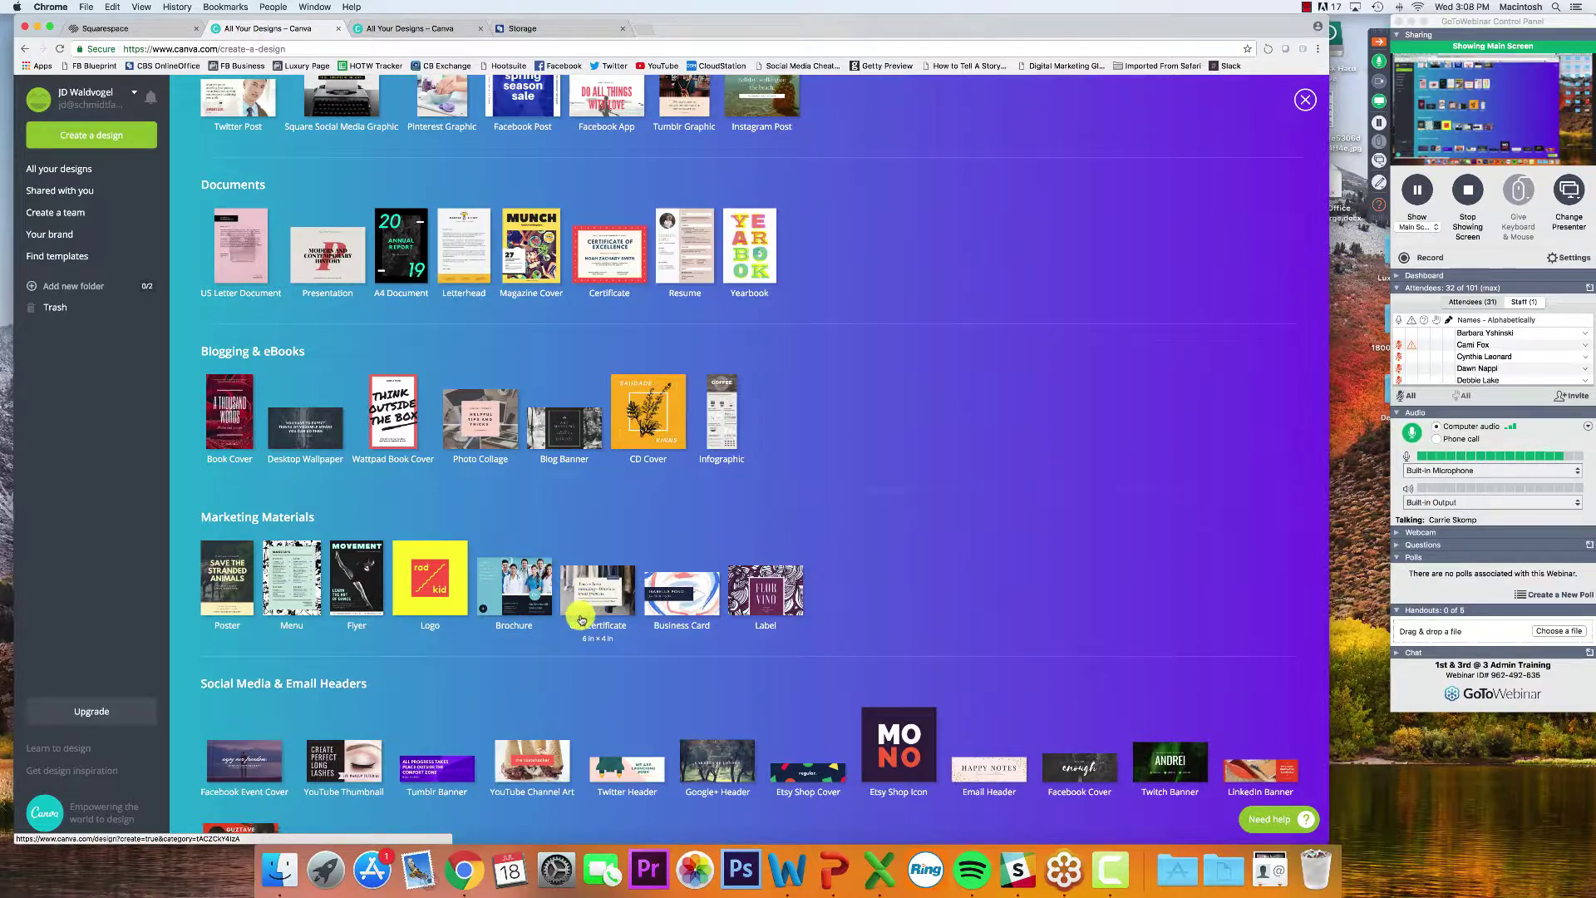
pyautogui.scroll(-4, 582, 612)
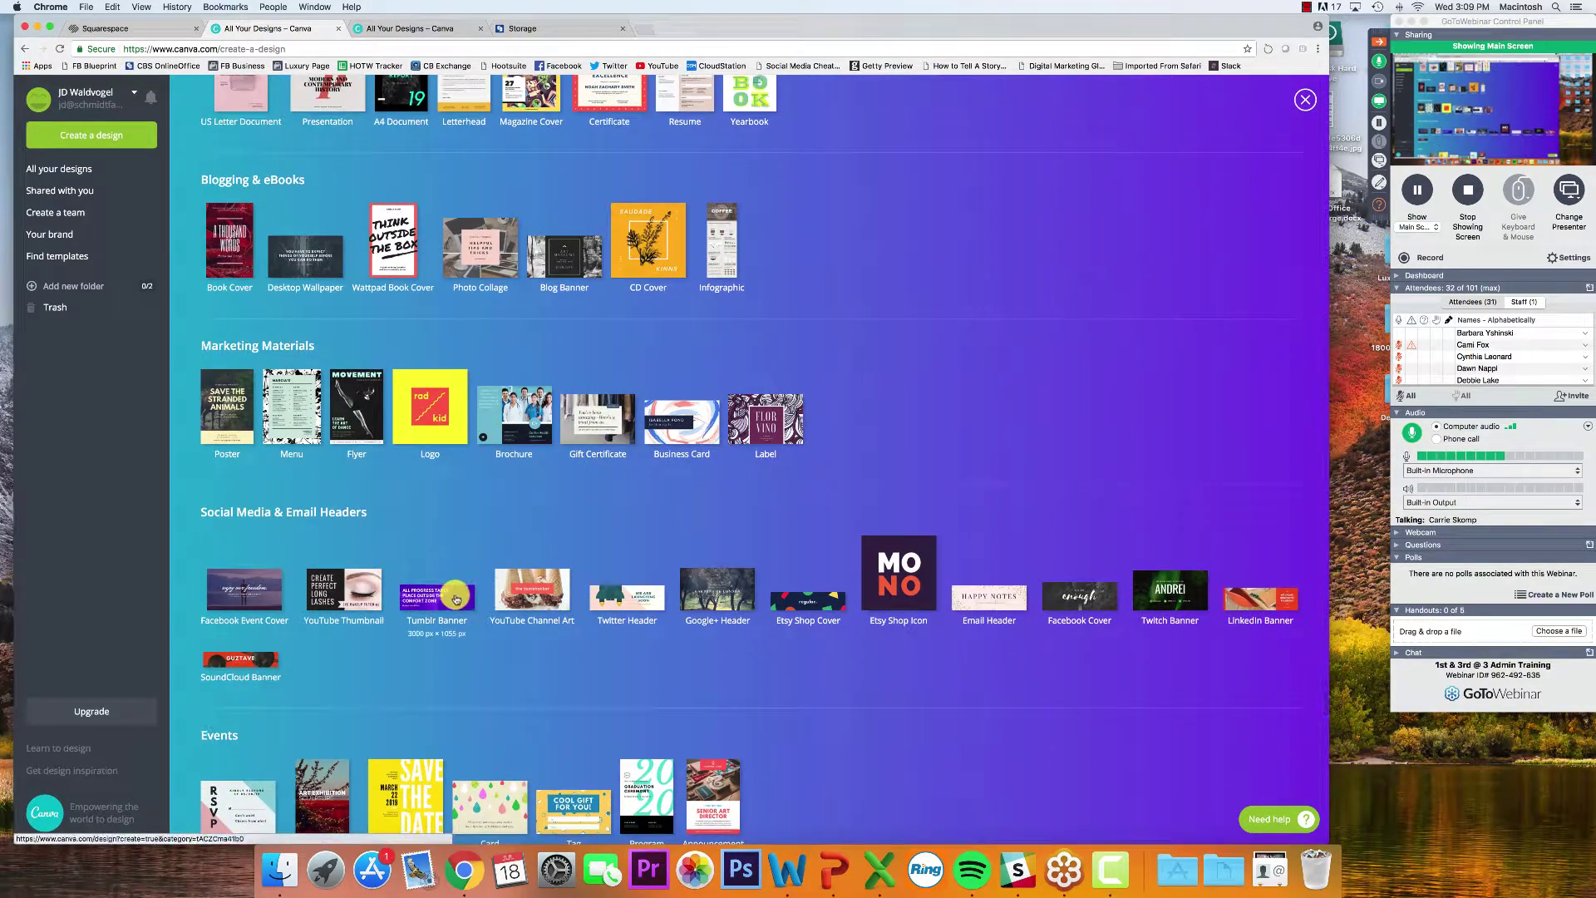
pyautogui.scroll(-5, 498, 602)
pyautogui.scroll(-1, 456, 599)
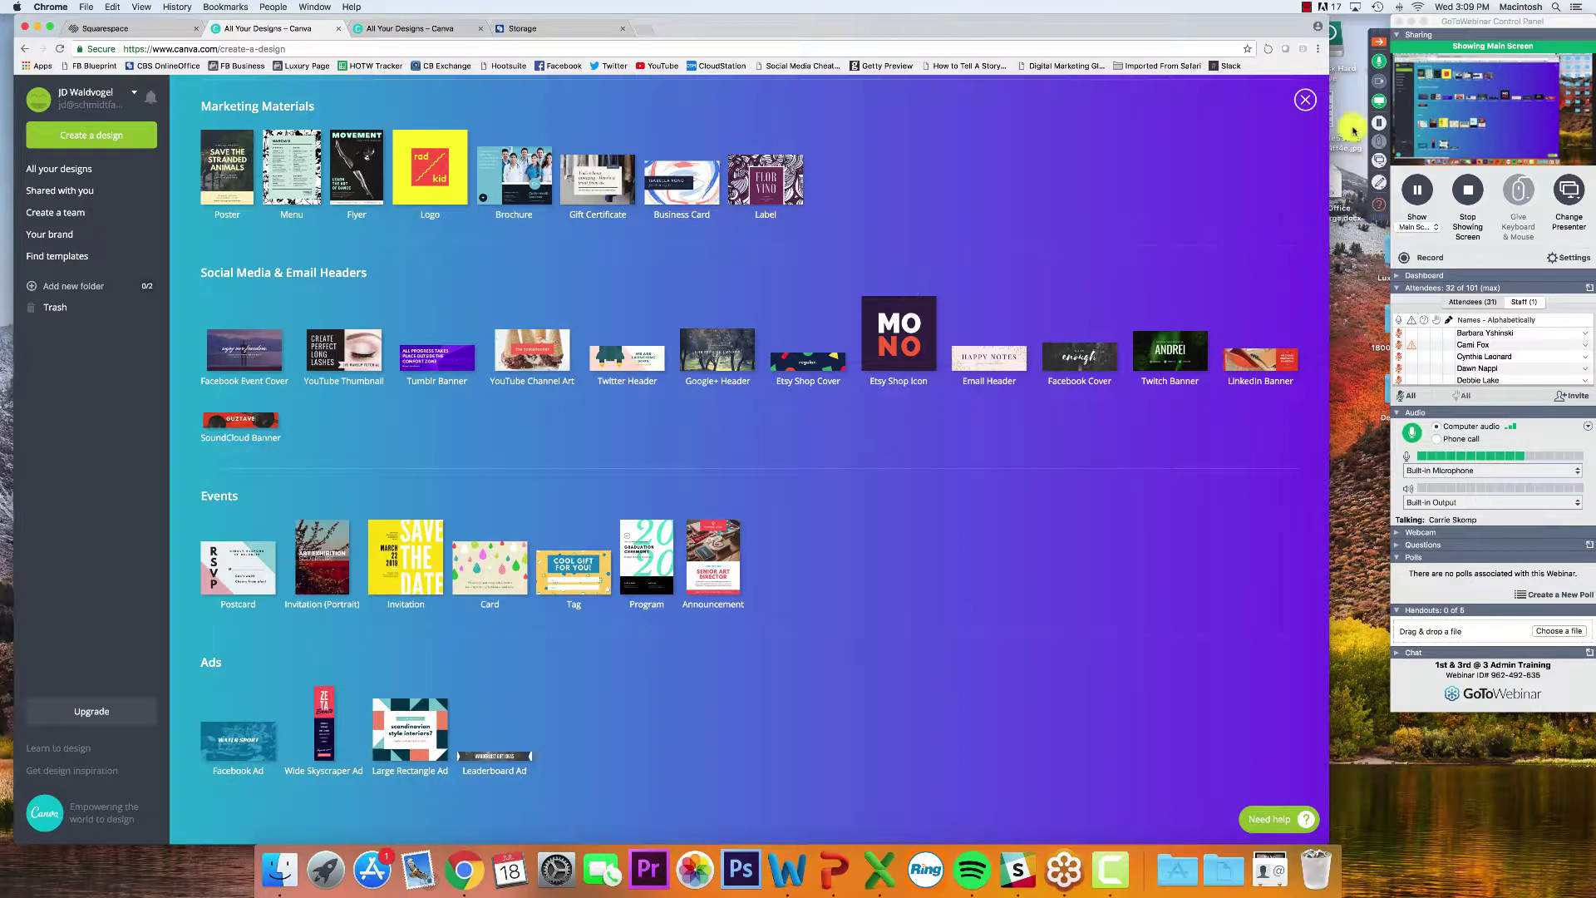
# Read the latest webinar question, close the questions and webcam windows, and return to Canva
pyautogui.click(1383, 84)
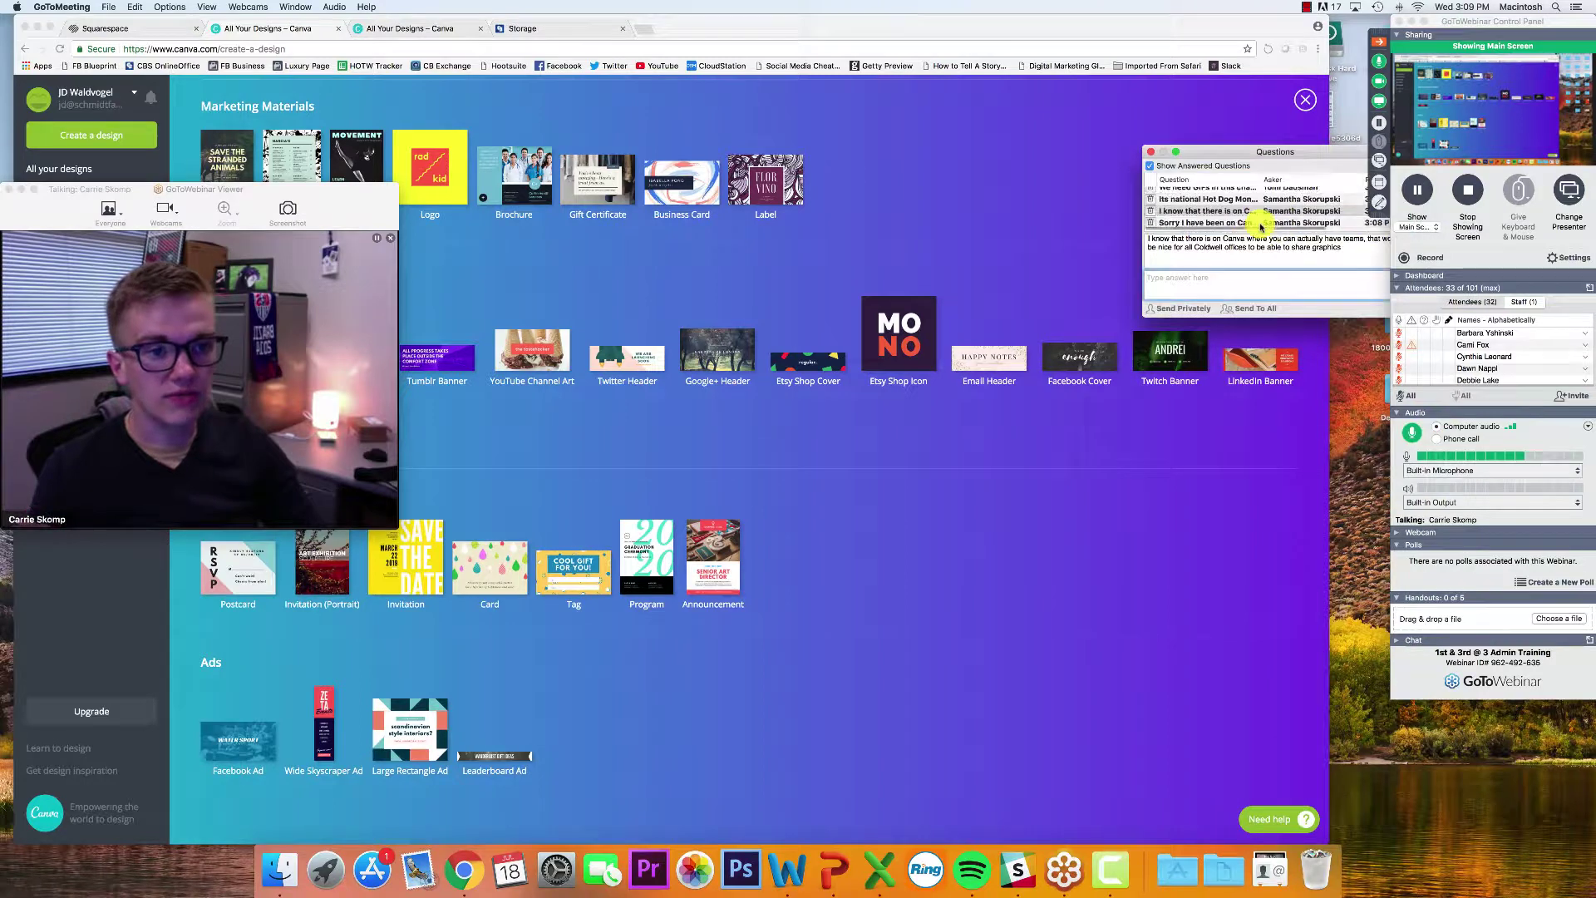
pyautogui.click(1240, 226)
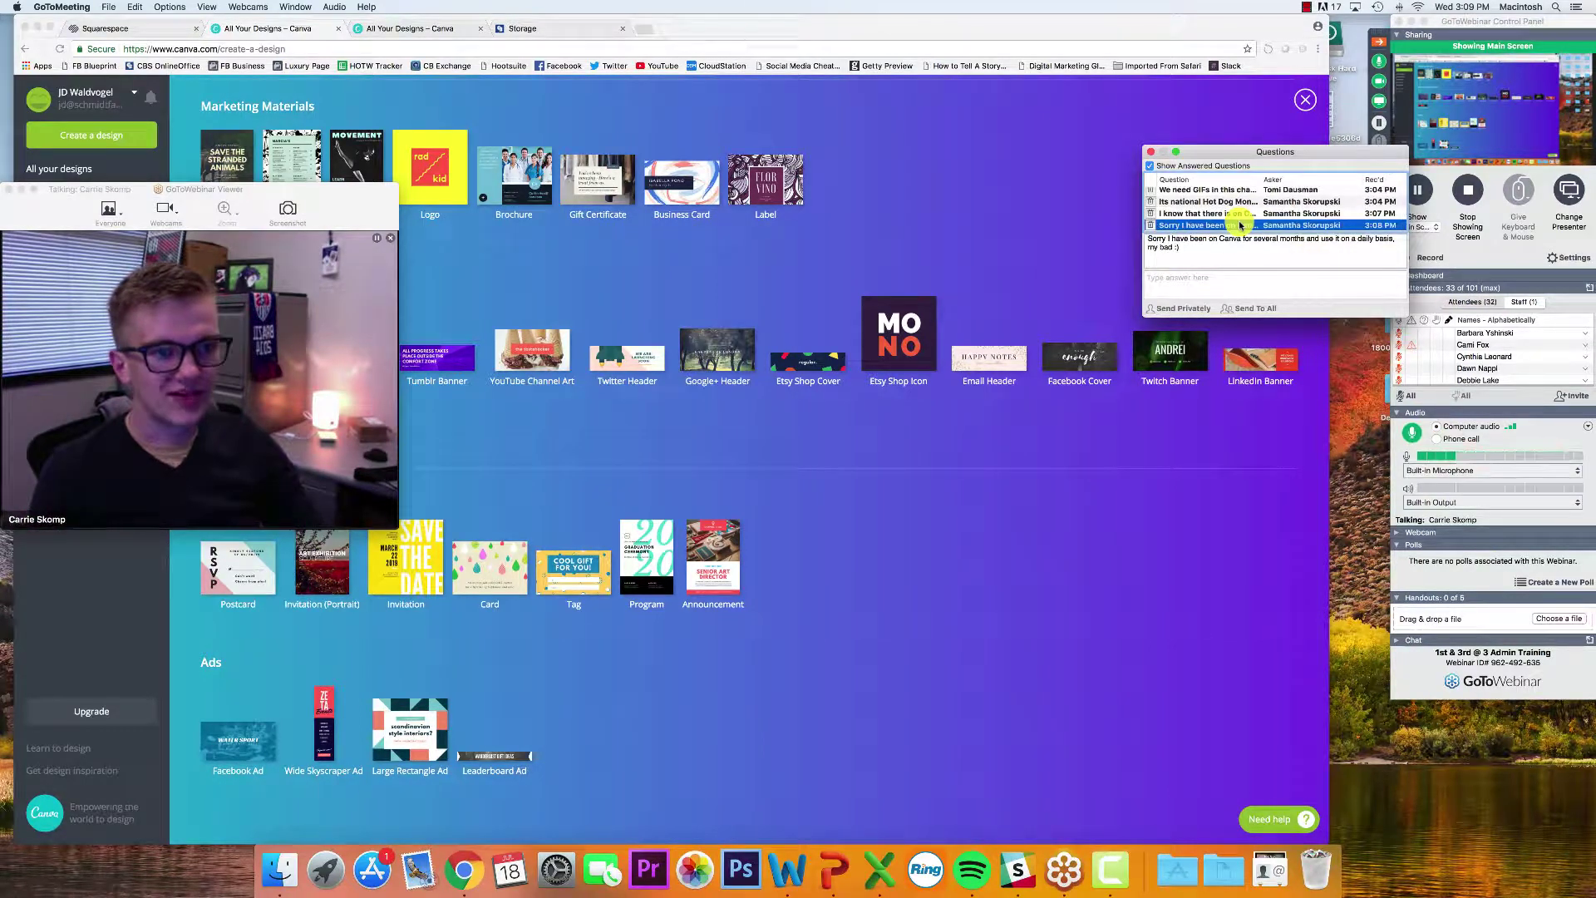
pyautogui.click(1151, 154)
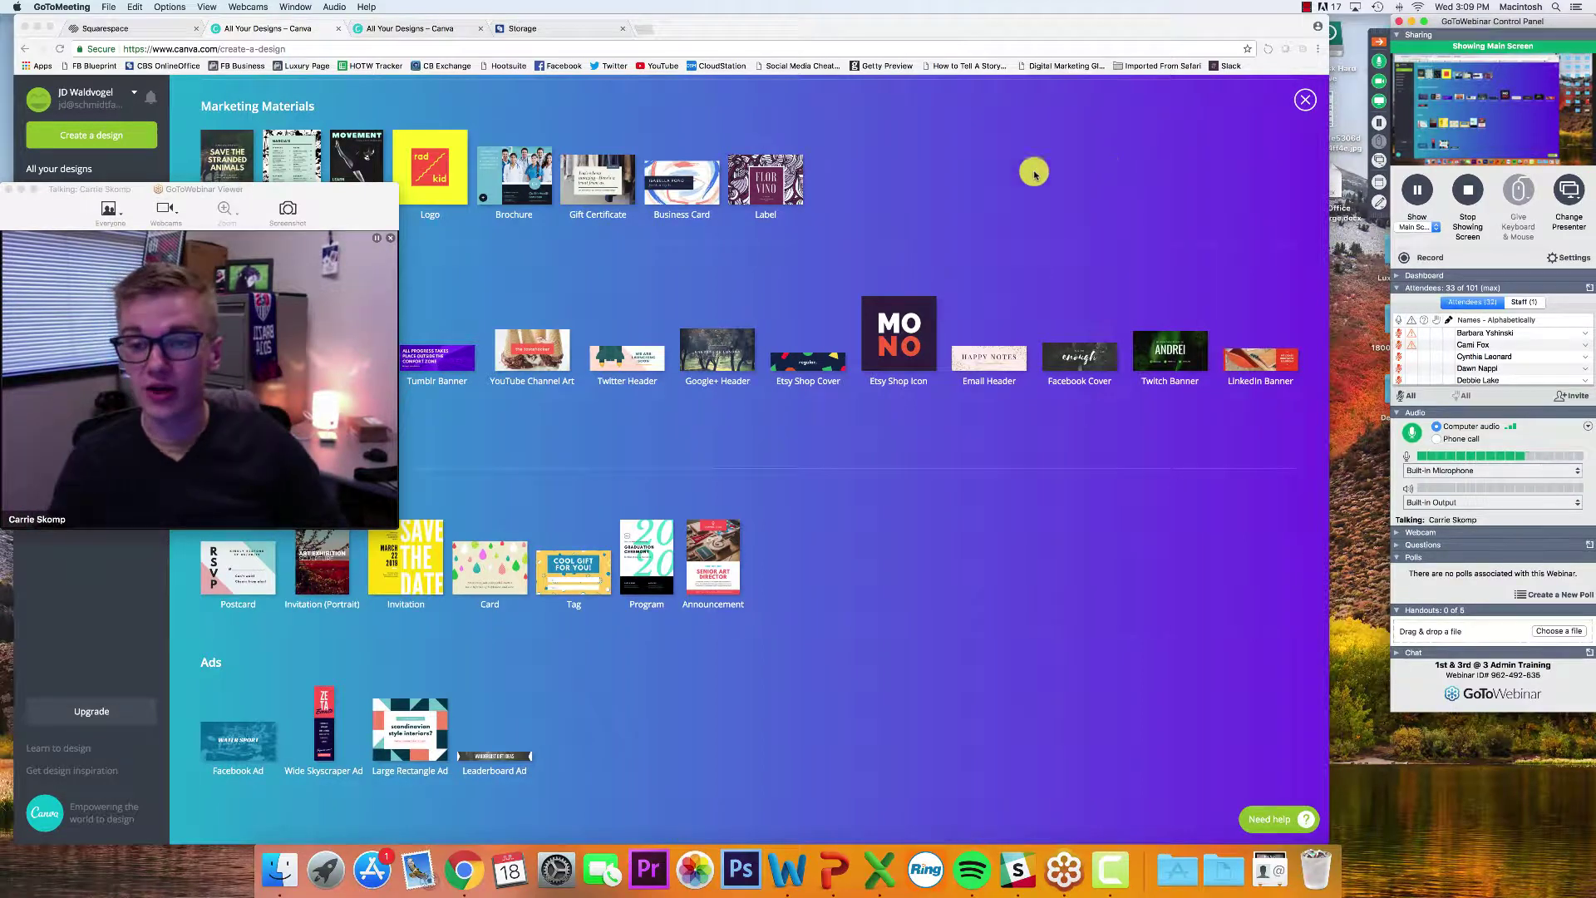
pyautogui.click(332, 199)
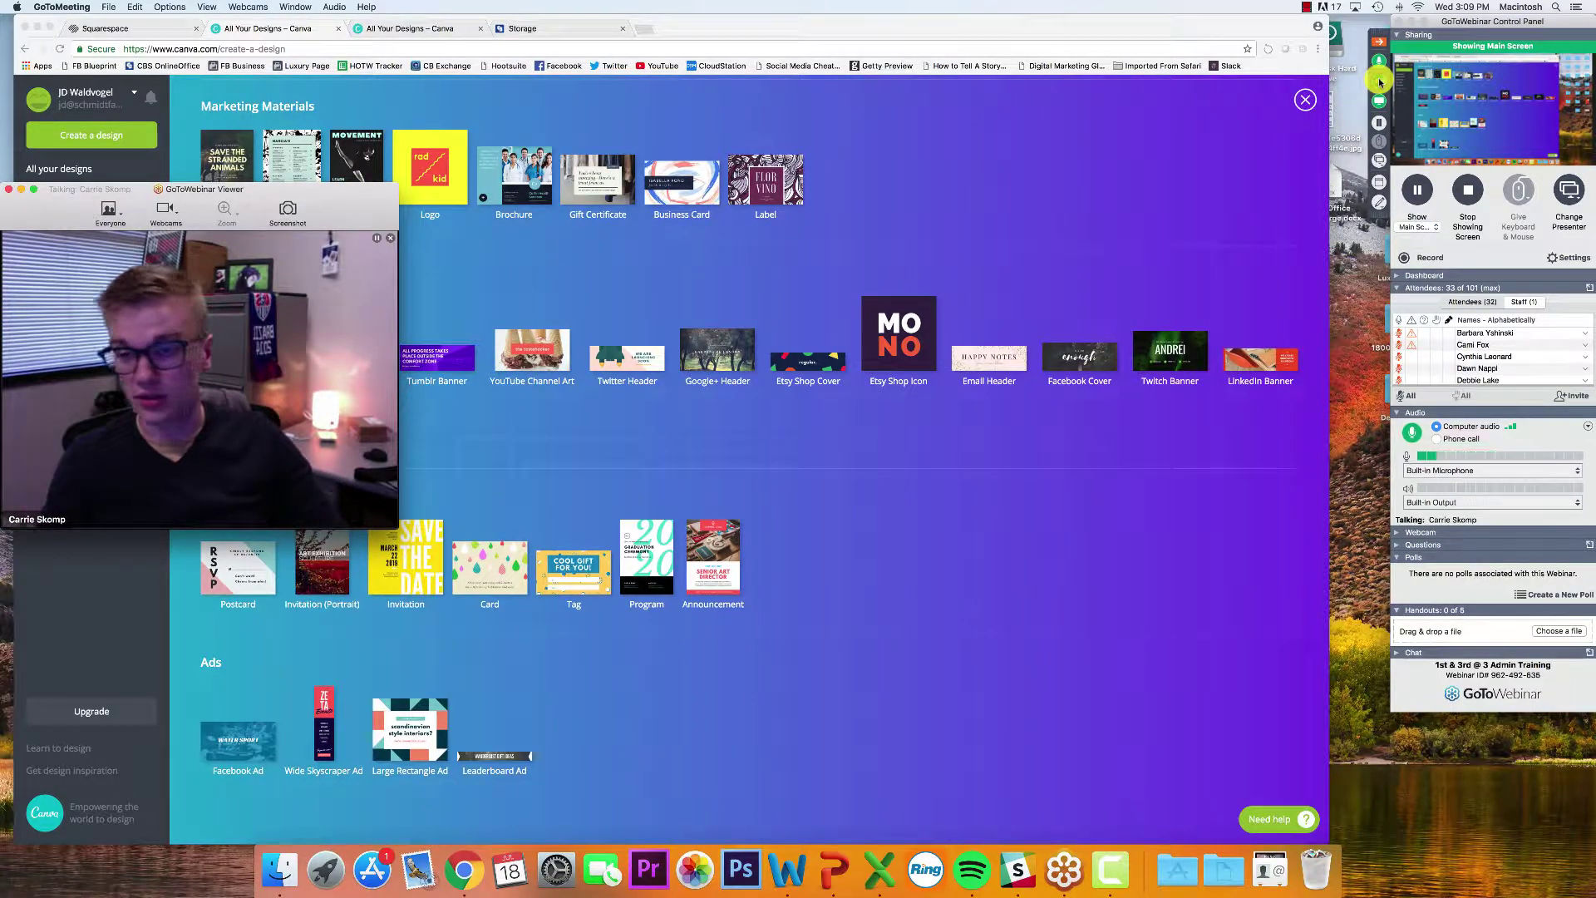
pyautogui.click(1380, 81)
pyautogui.click(132, 148)
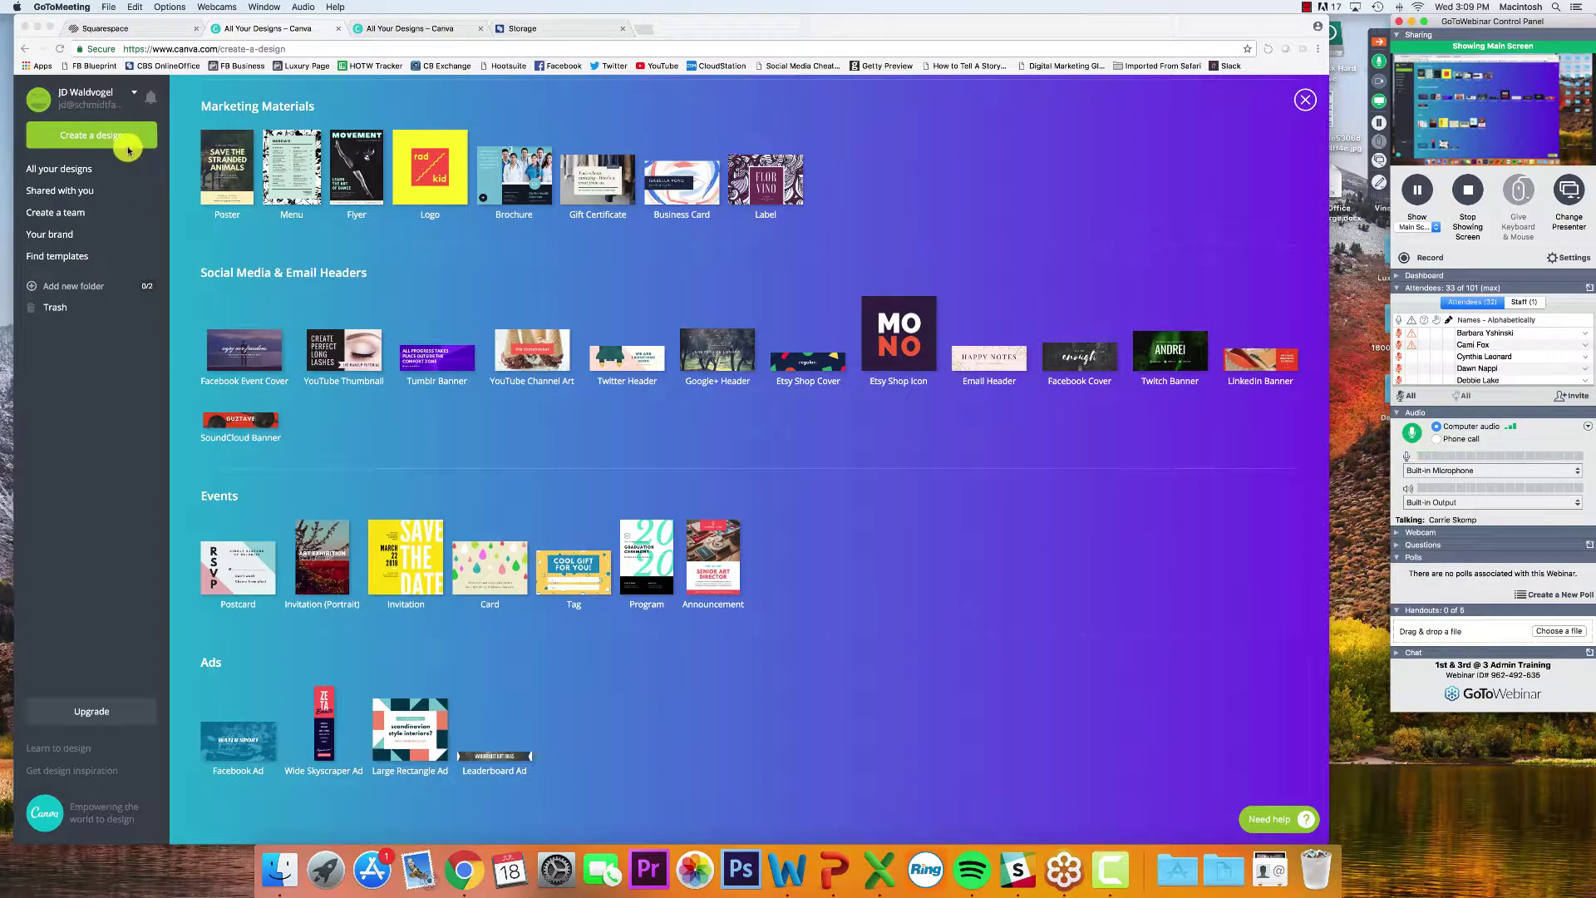
# Start a new Facebook Ad design from the Ads category
pyautogui.scroll(10, 178, 154)
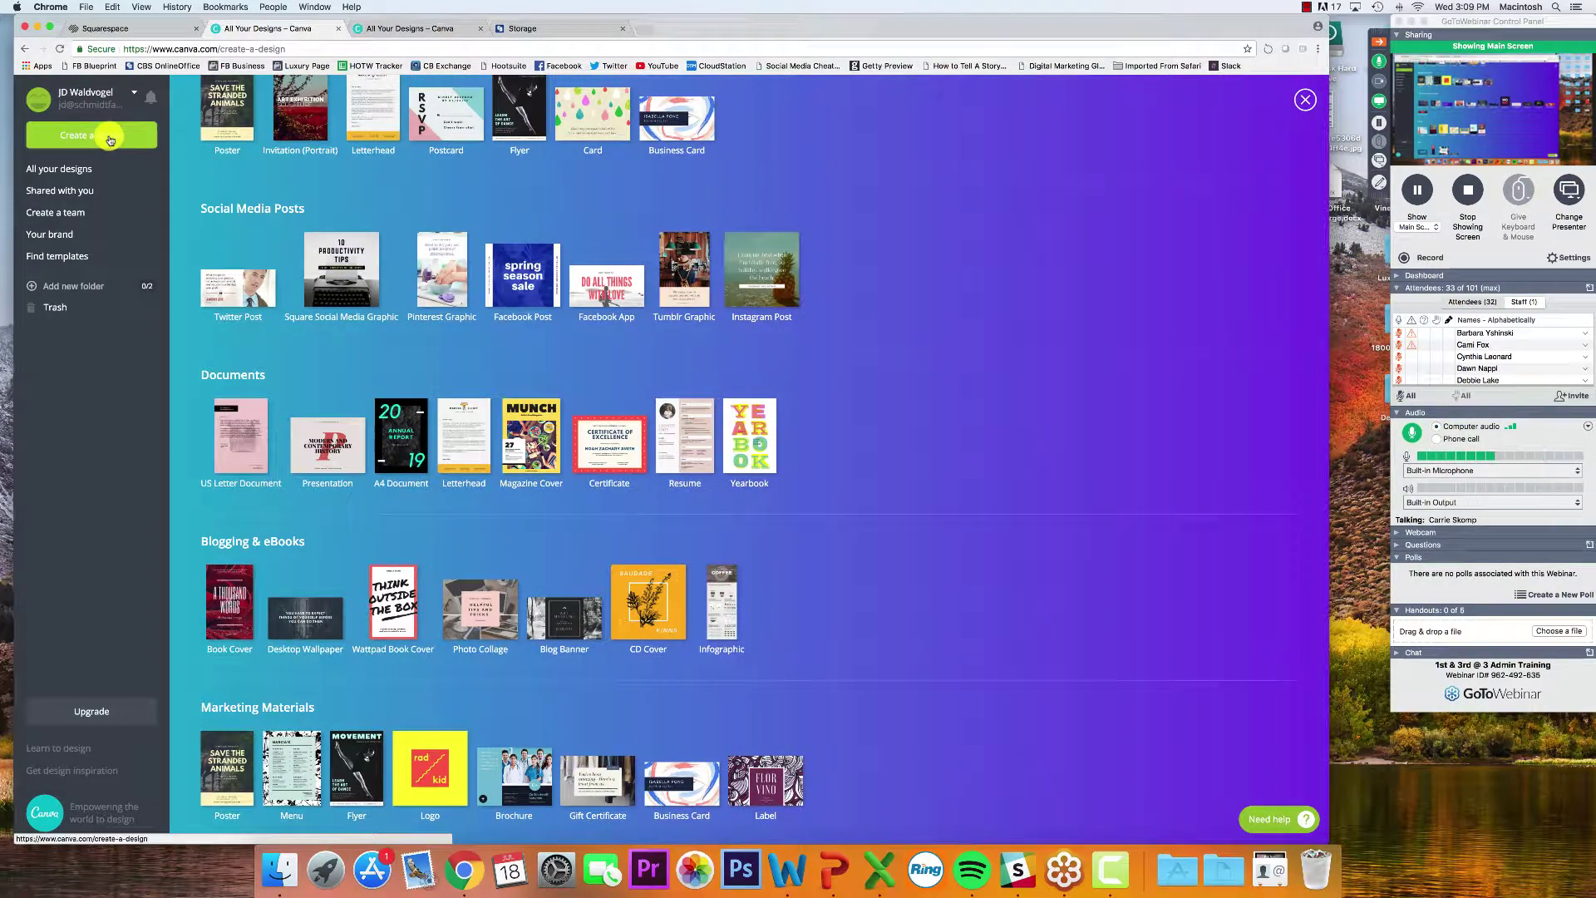
pyautogui.scroll(3, 250, 183)
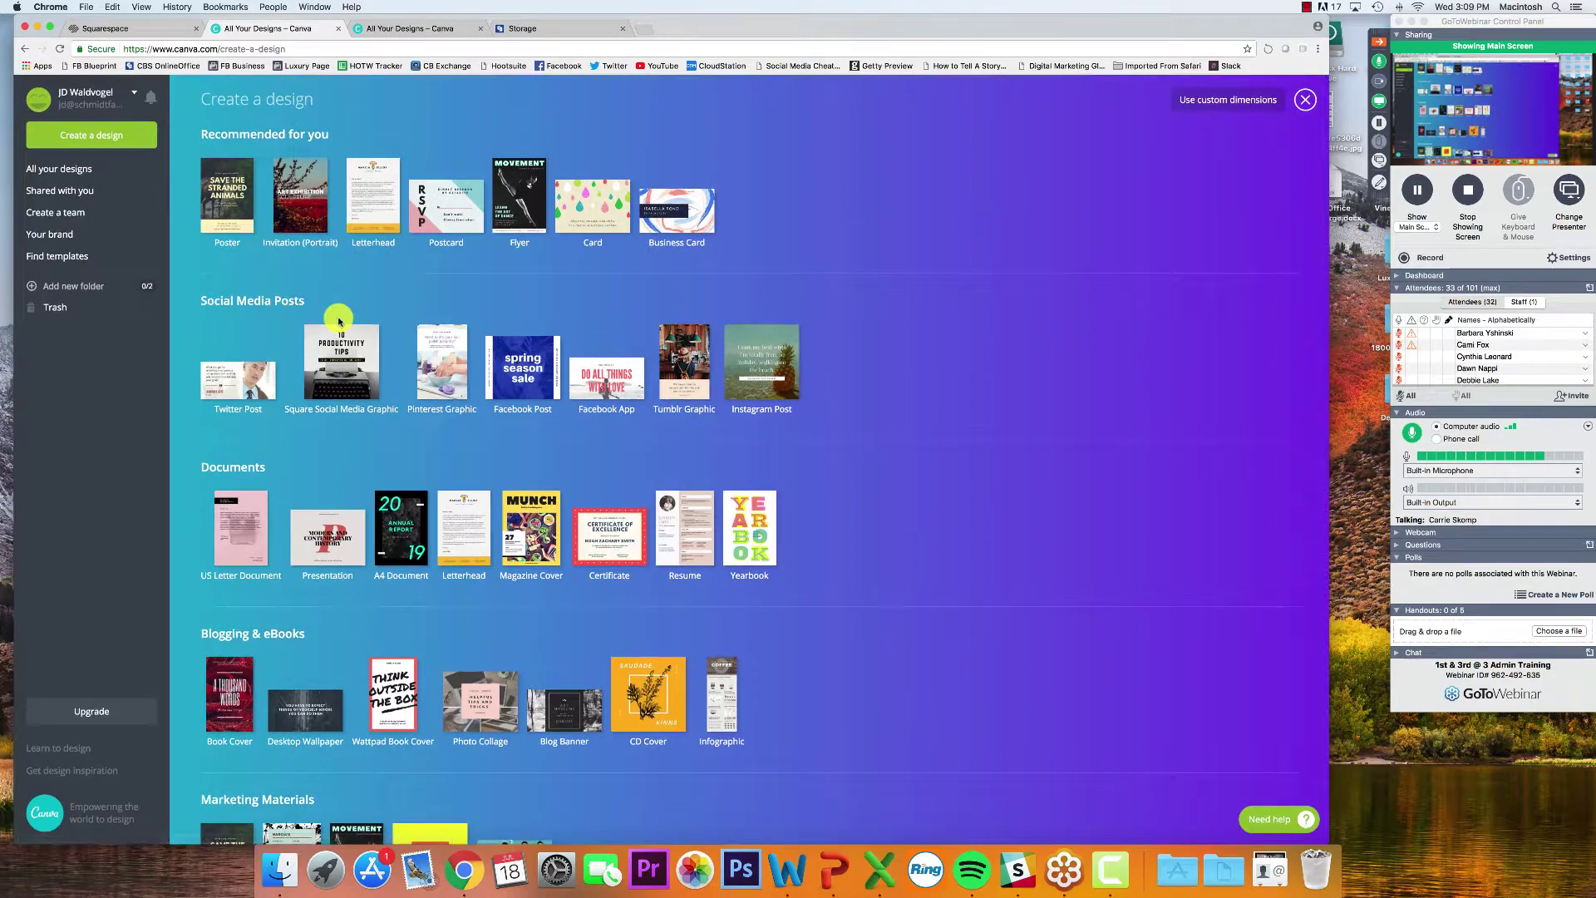
pyautogui.scroll(-2, 265, 405)
pyautogui.scroll(-10, 264, 405)
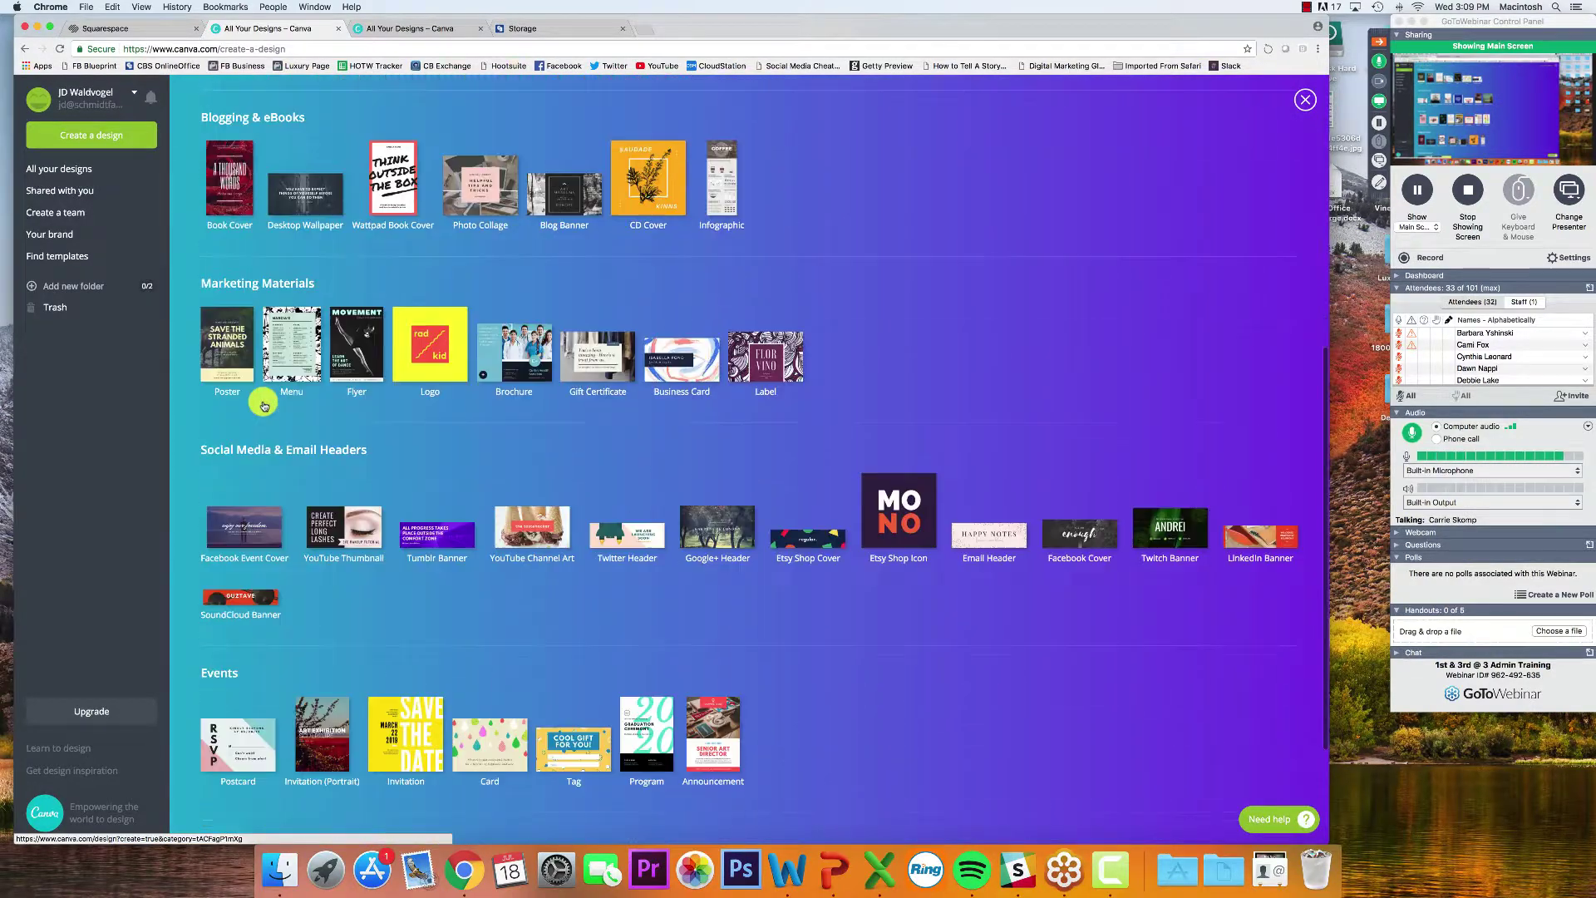
pyautogui.scroll(-2, 244, 572)
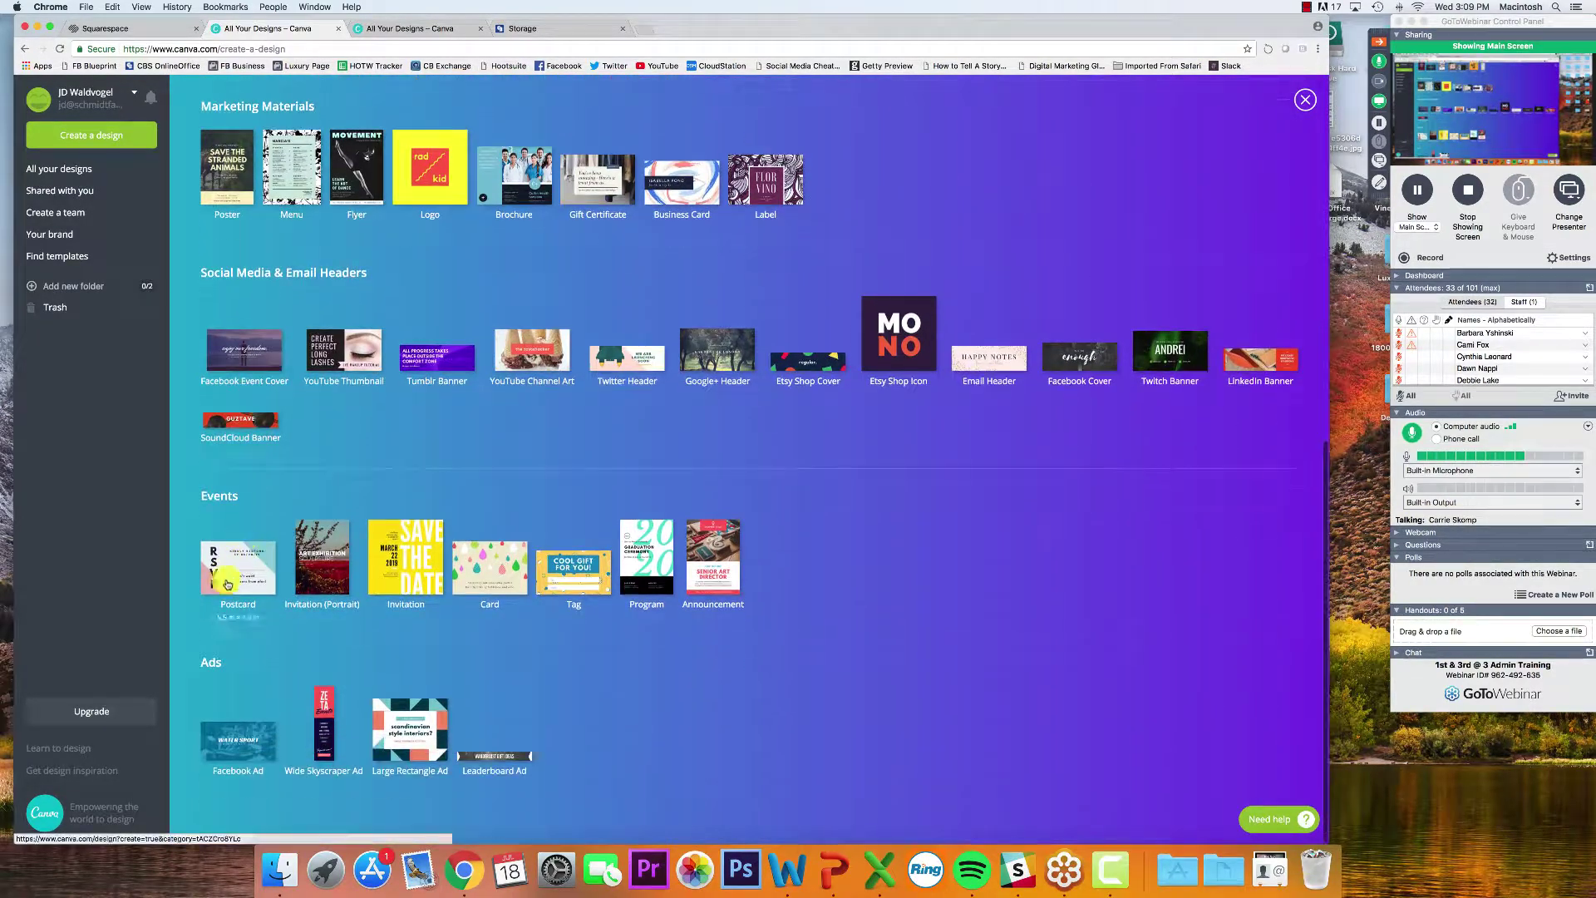
pyautogui.click(241, 746)
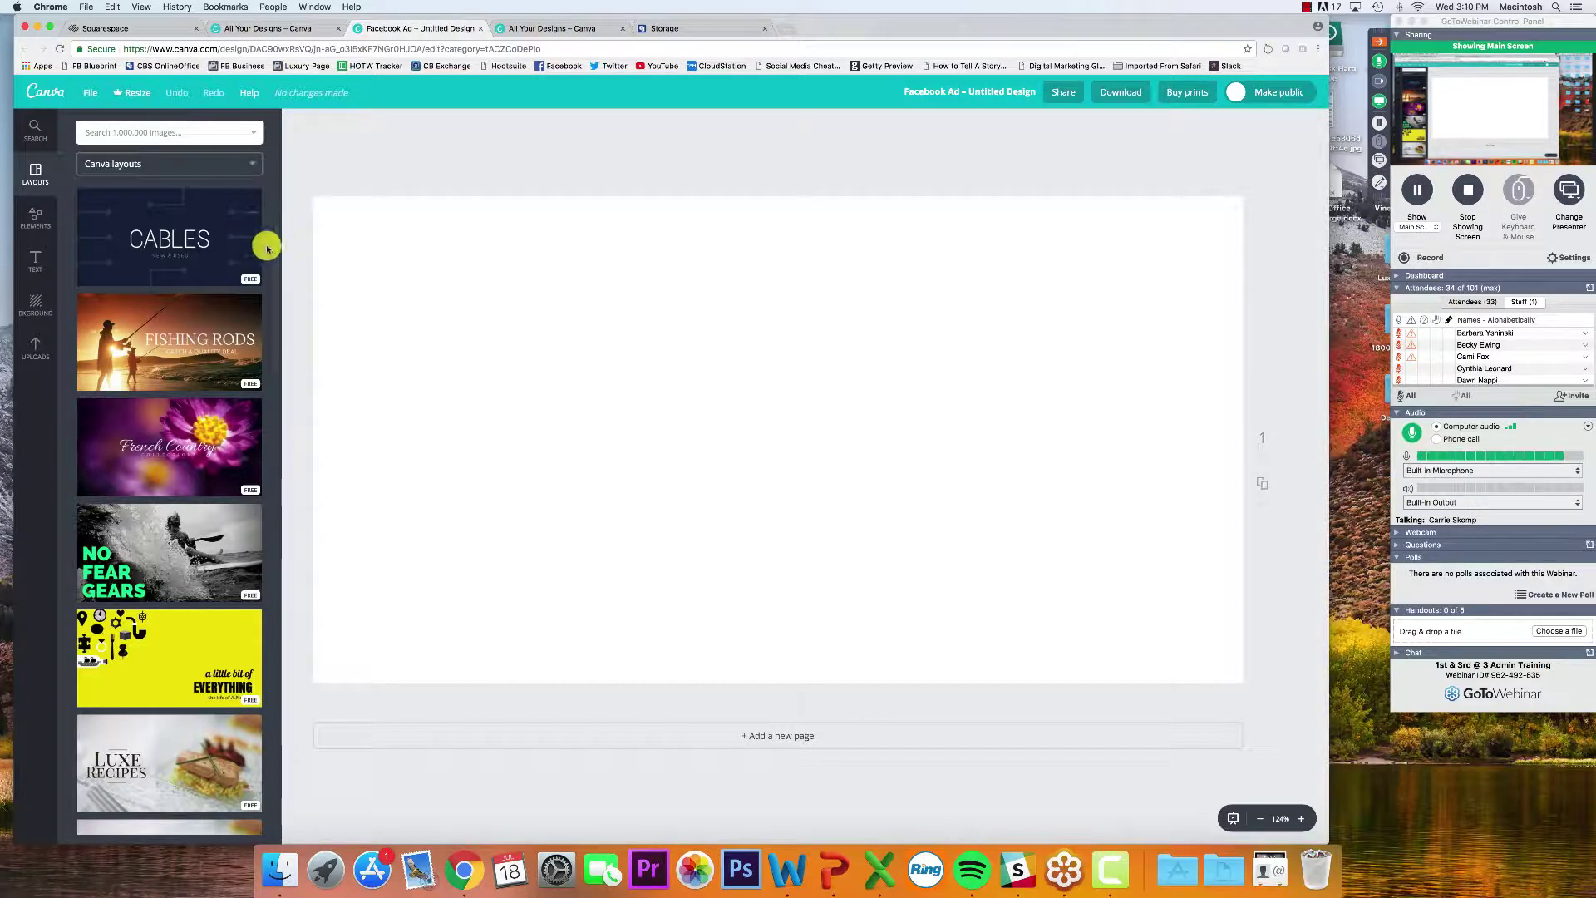
# Apply the Wanderlust layout from the Layouts panel, then select its mountain photo and headline
pyautogui.scroll(-5, 264, 249)
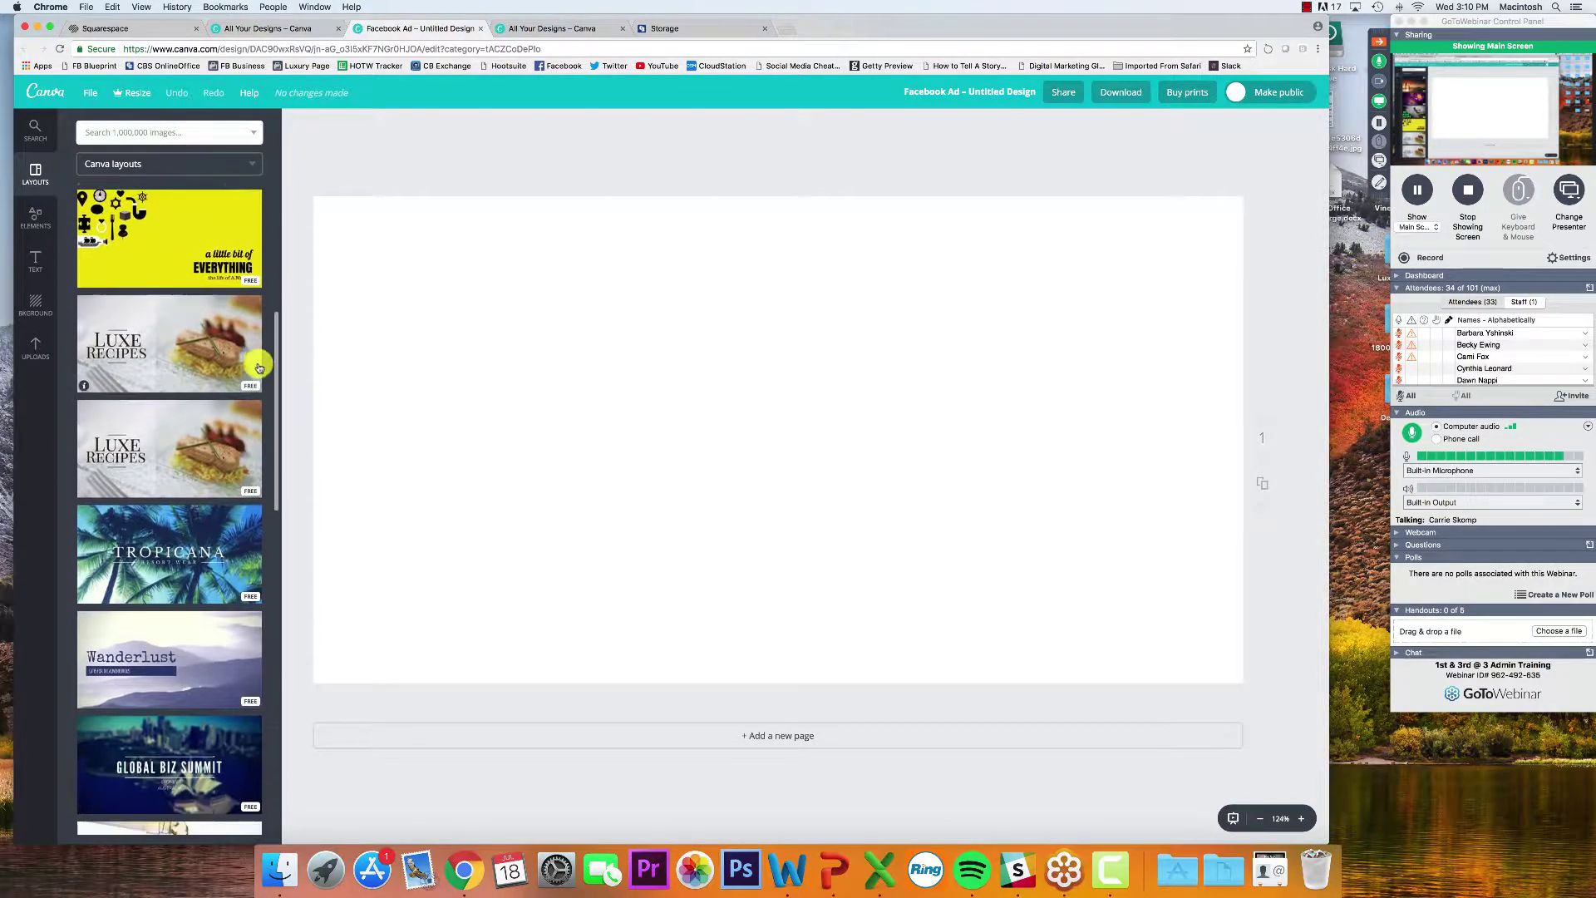
pyautogui.scroll(-3, 257, 399)
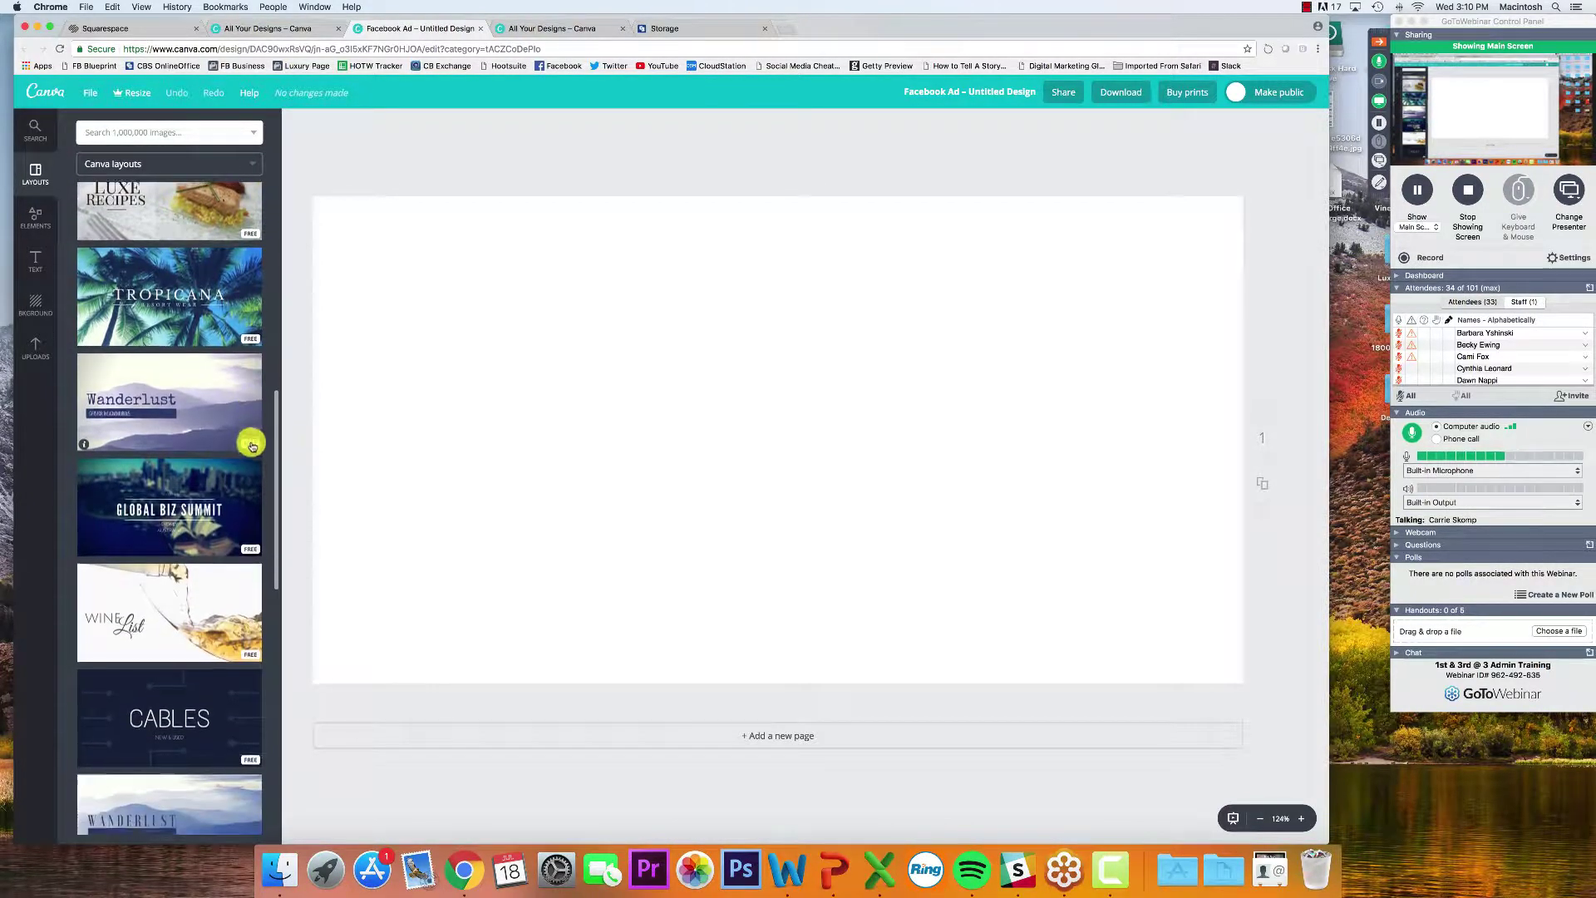
pyautogui.scroll(-1, 252, 444)
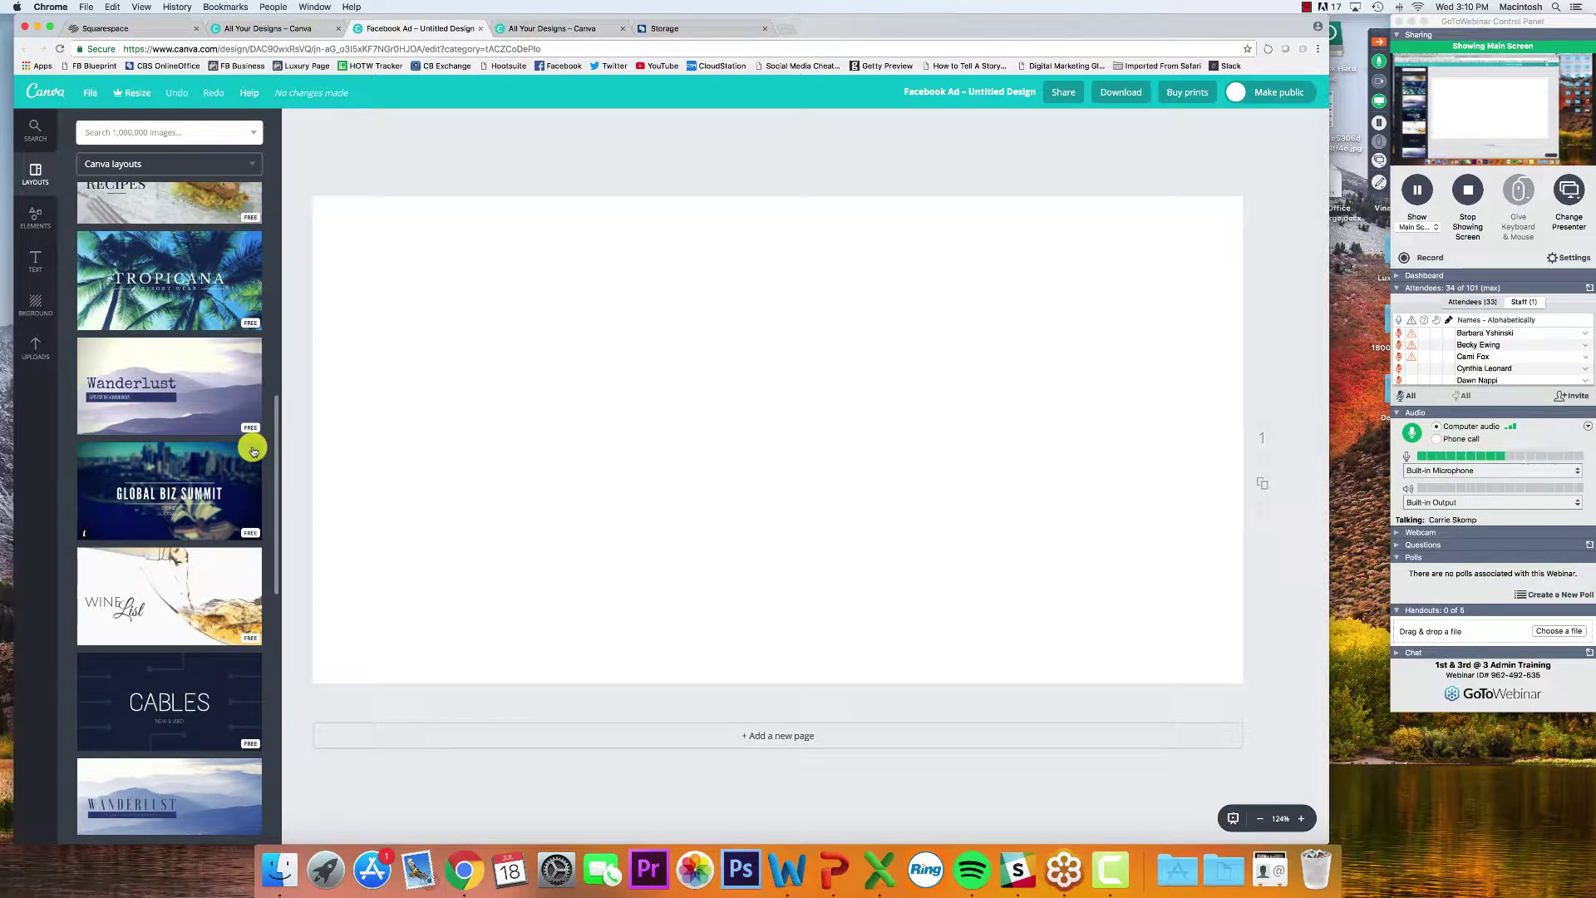
pyautogui.scroll(-1, 235, 402)
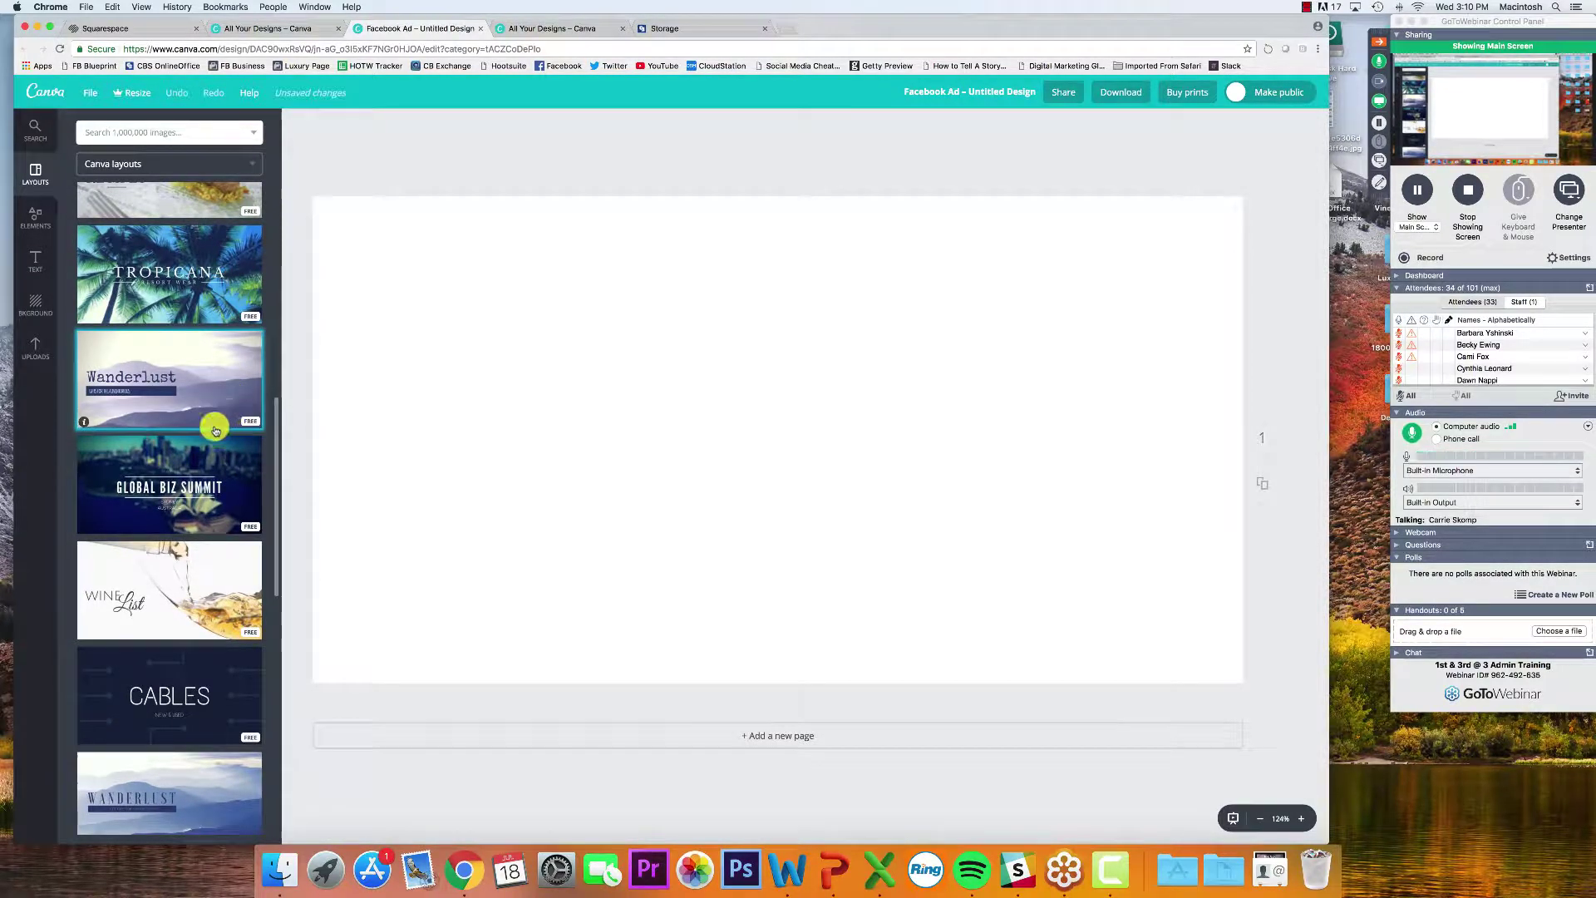
pyautogui.click(216, 430)
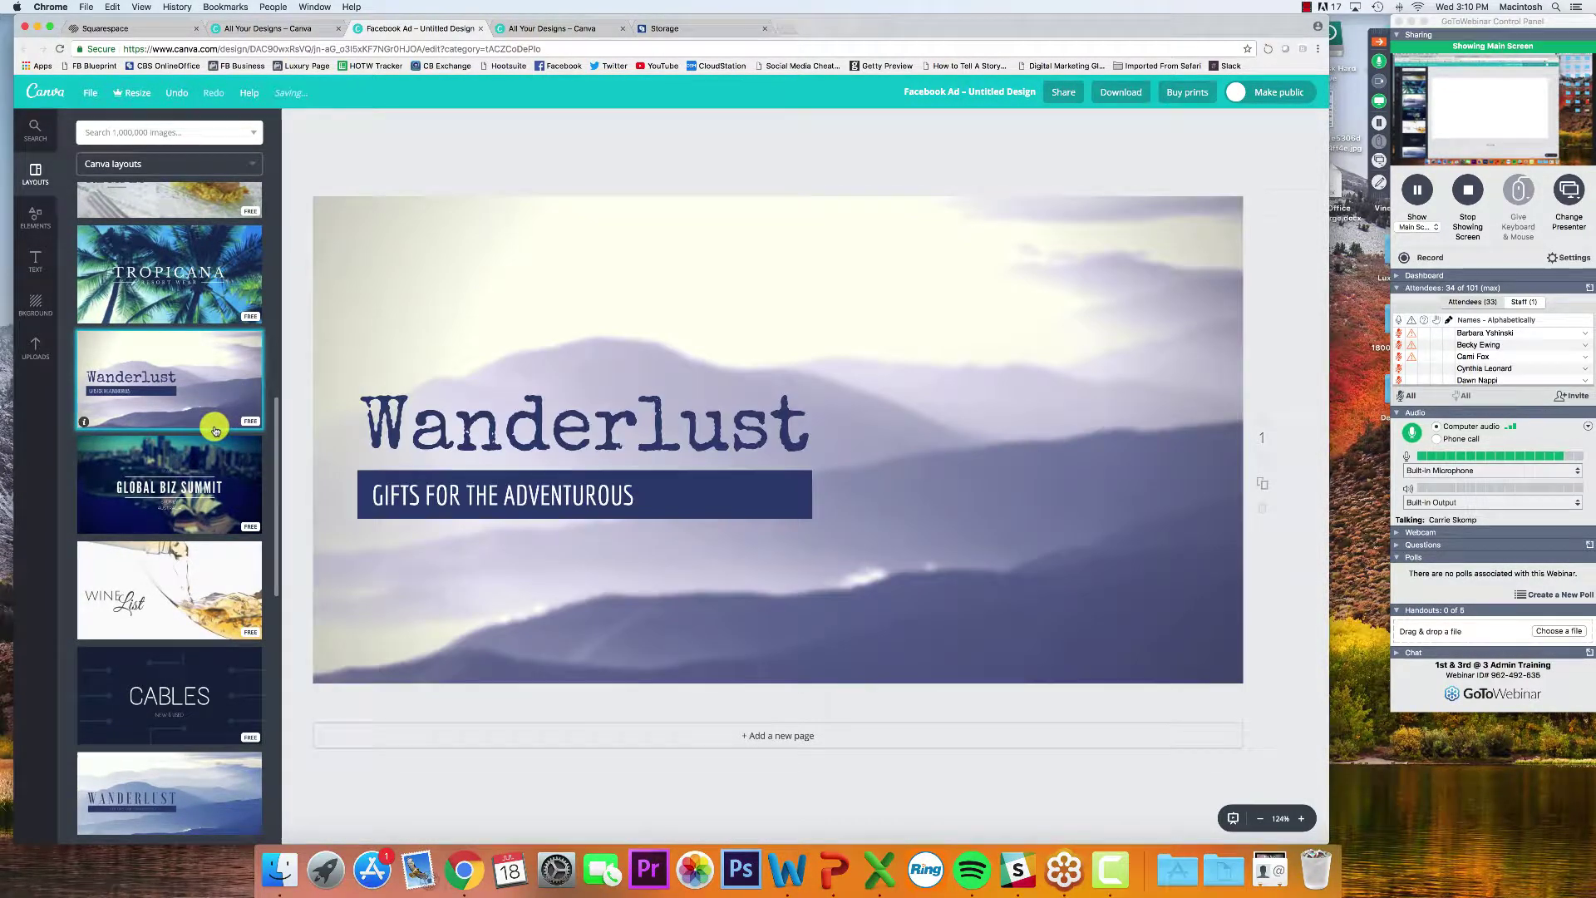
pyautogui.click(972, 323)
pyautogui.click(613, 428)
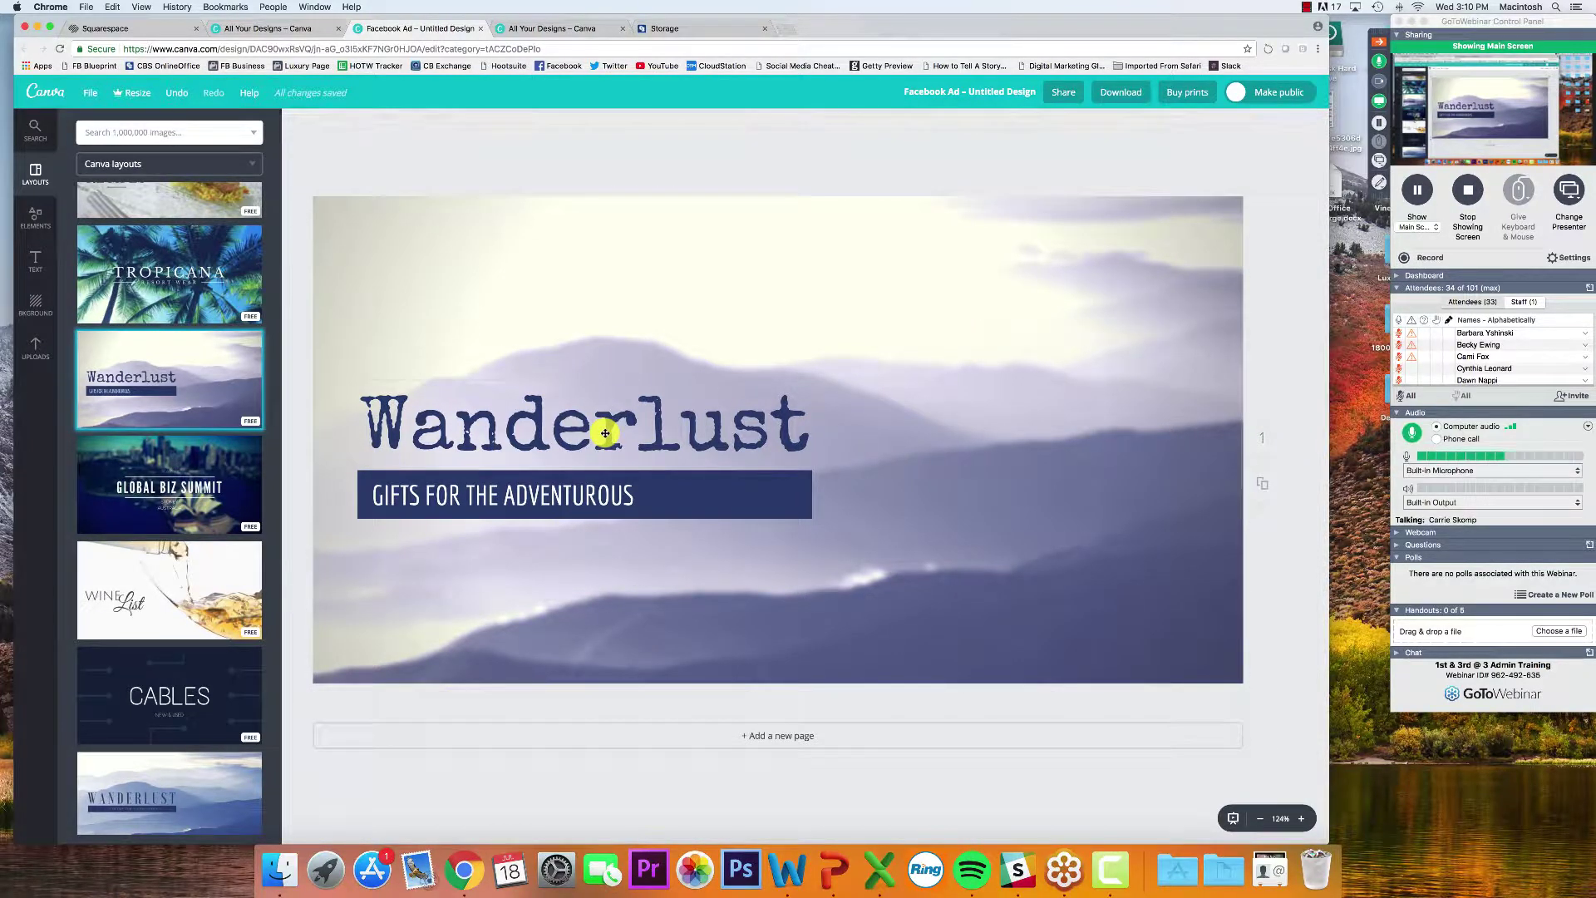
pyautogui.doubleClick(616, 428)
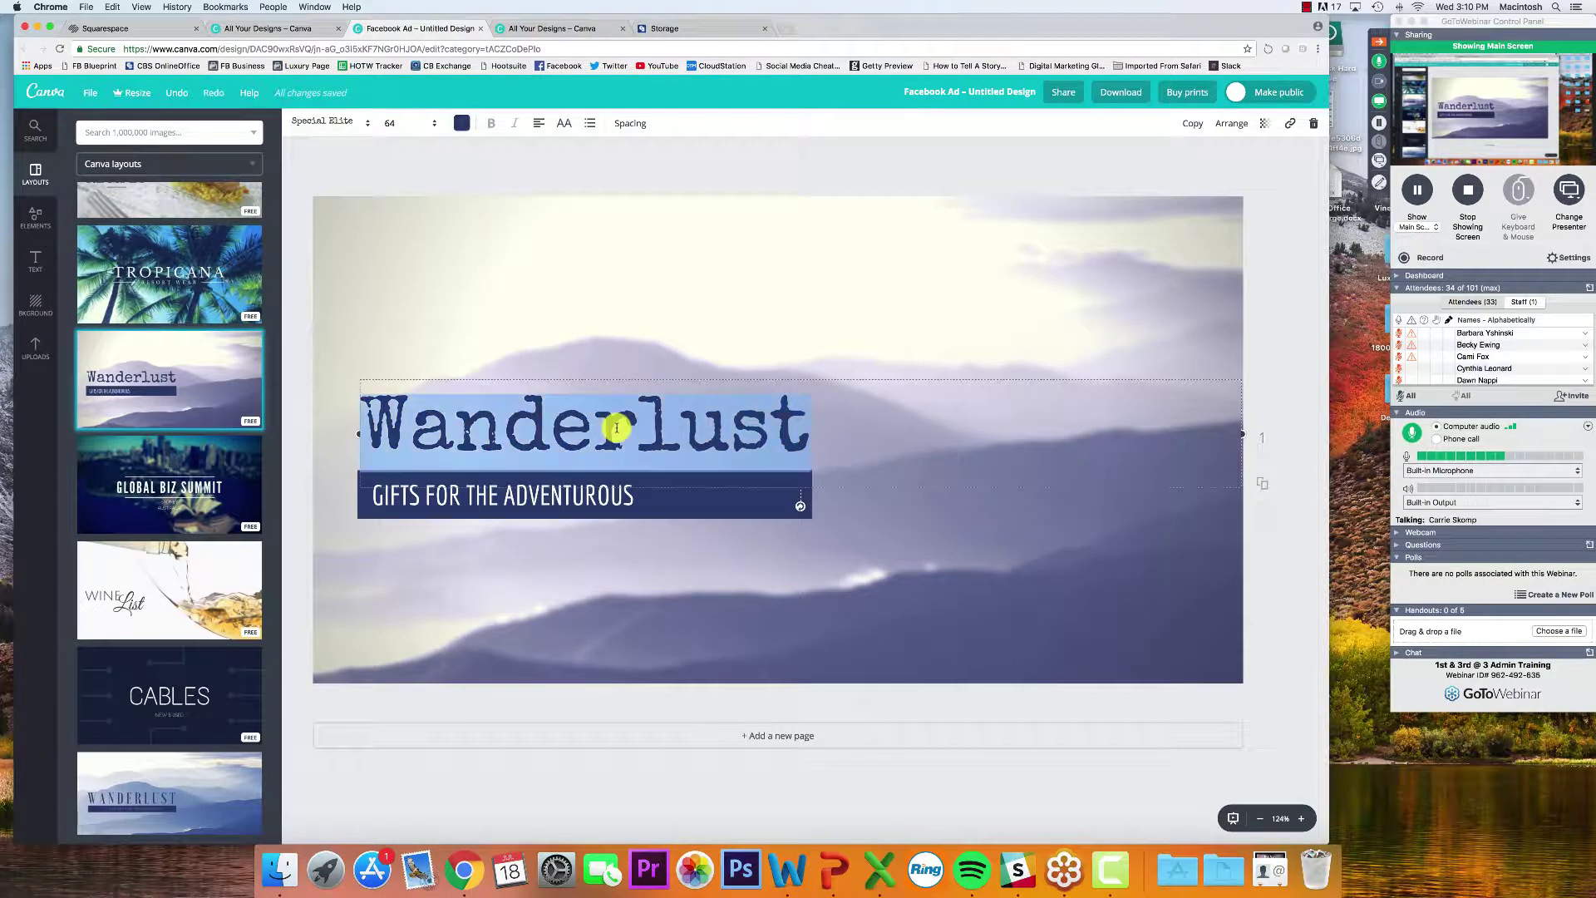
pyautogui.click(301, 407)
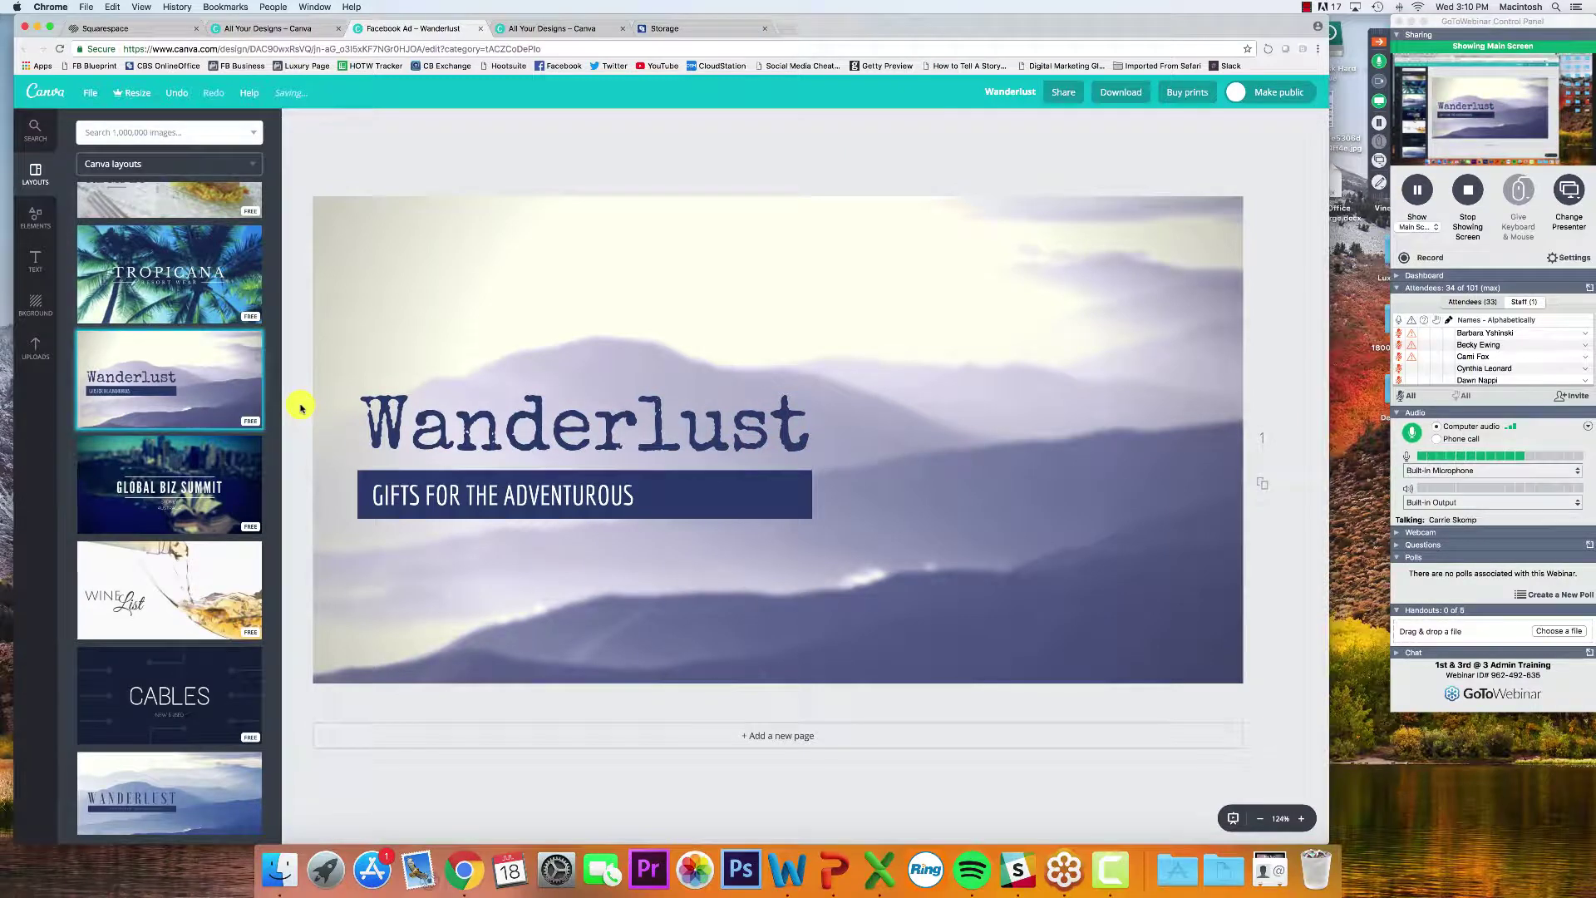
pyautogui.scroll(5, 214, 381)
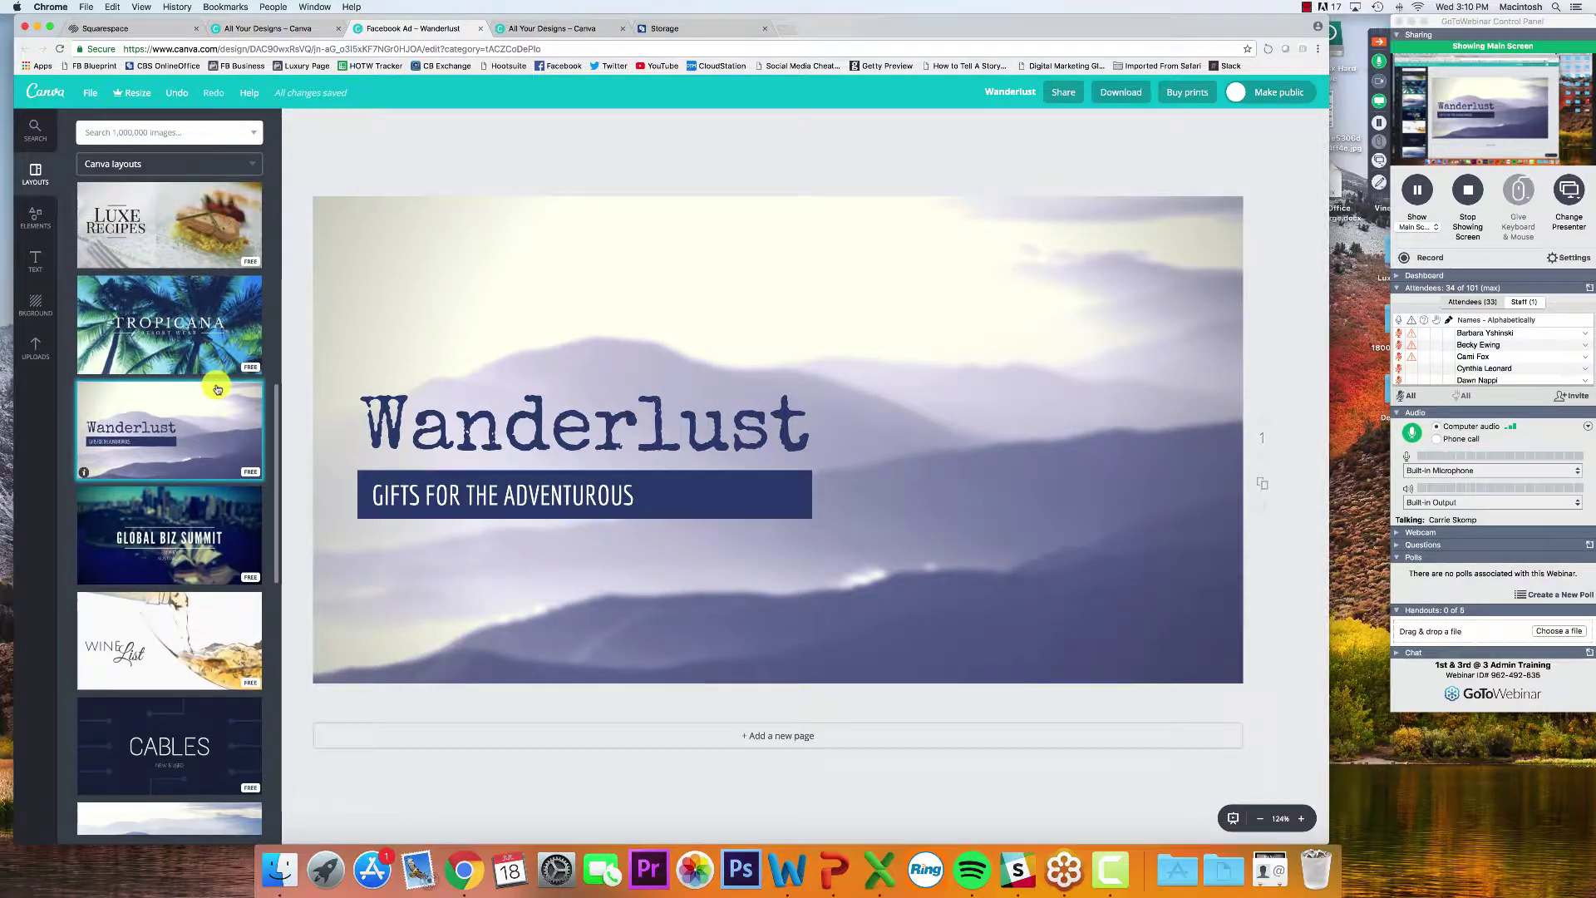
# Search 'july' and place a shrunken red-and-blue balloons graphic at the design's upper right
pyautogui.click(141, 133)
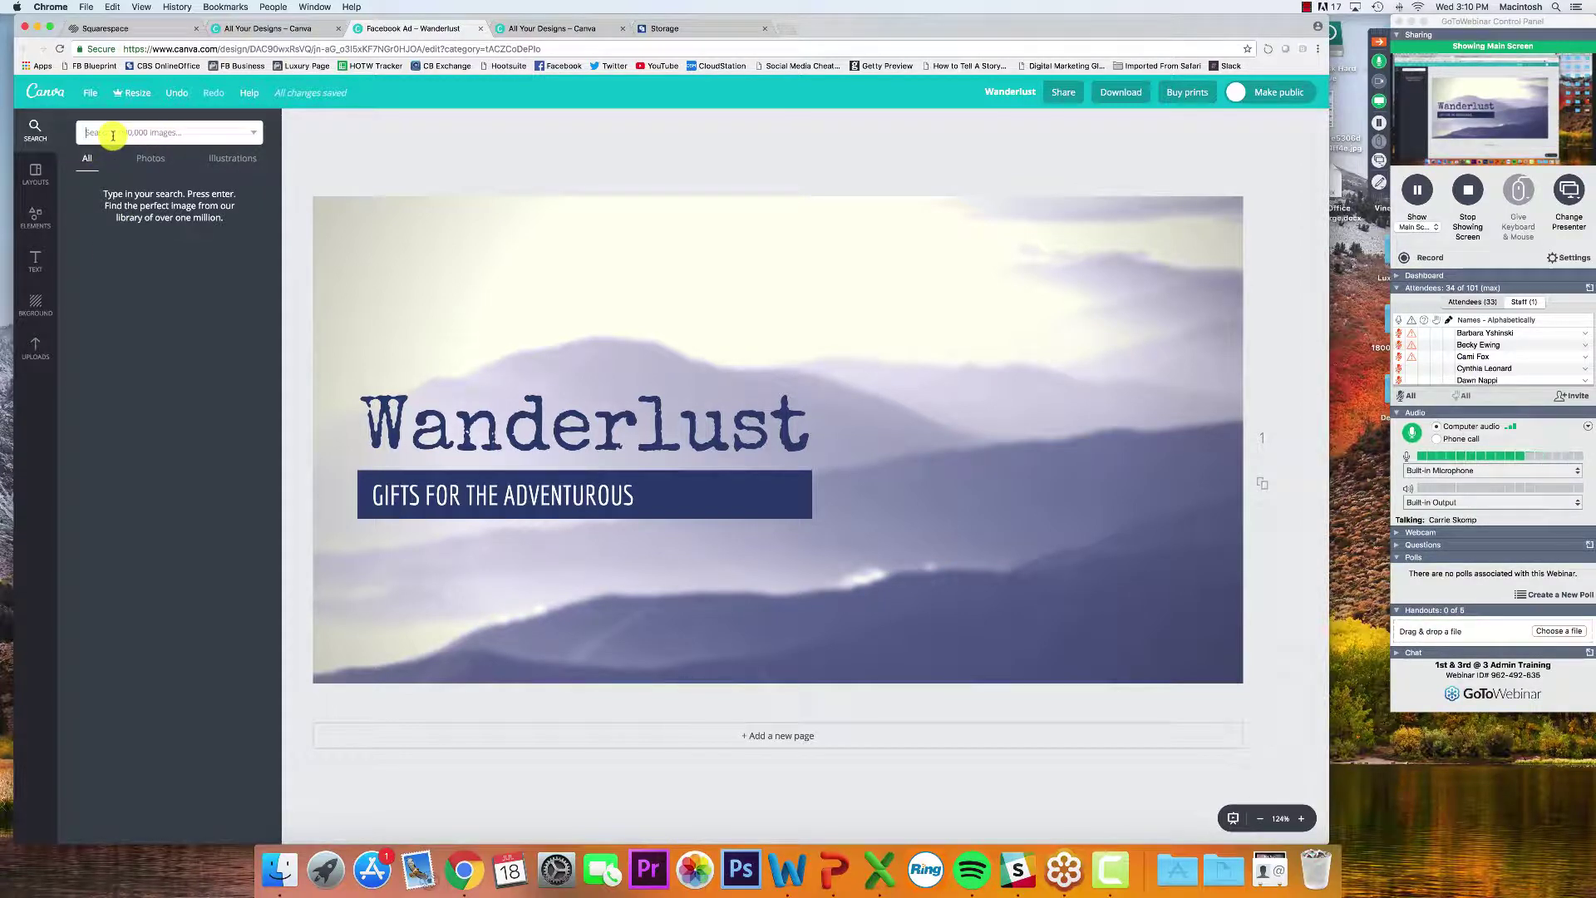
pyautogui.write('ju')
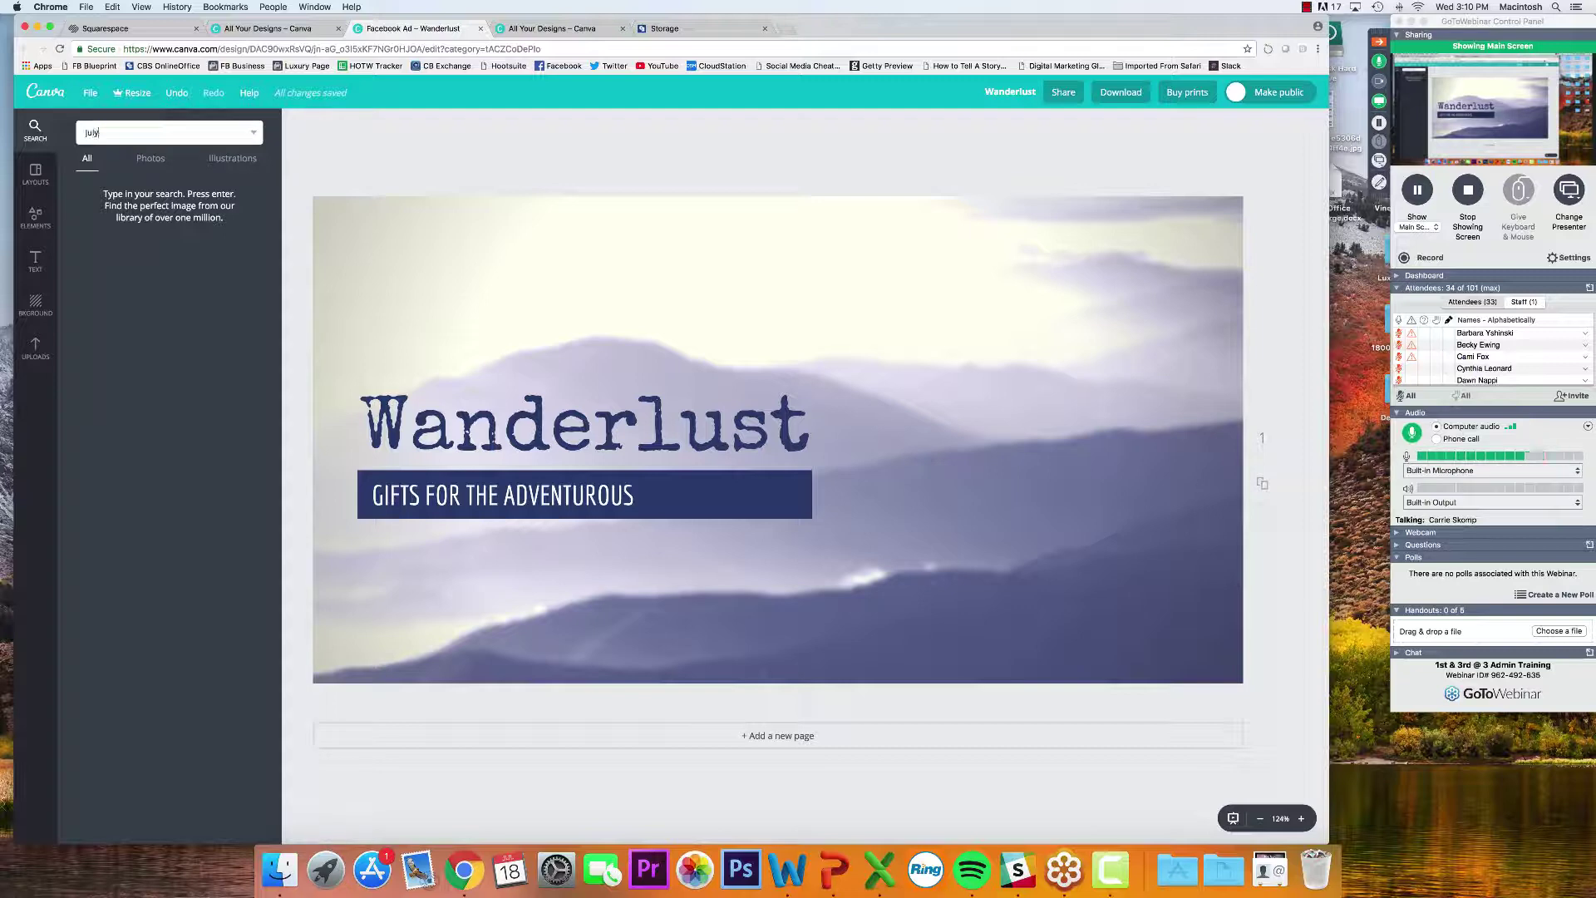
pyautogui.write('ly')
pyautogui.press('Return')
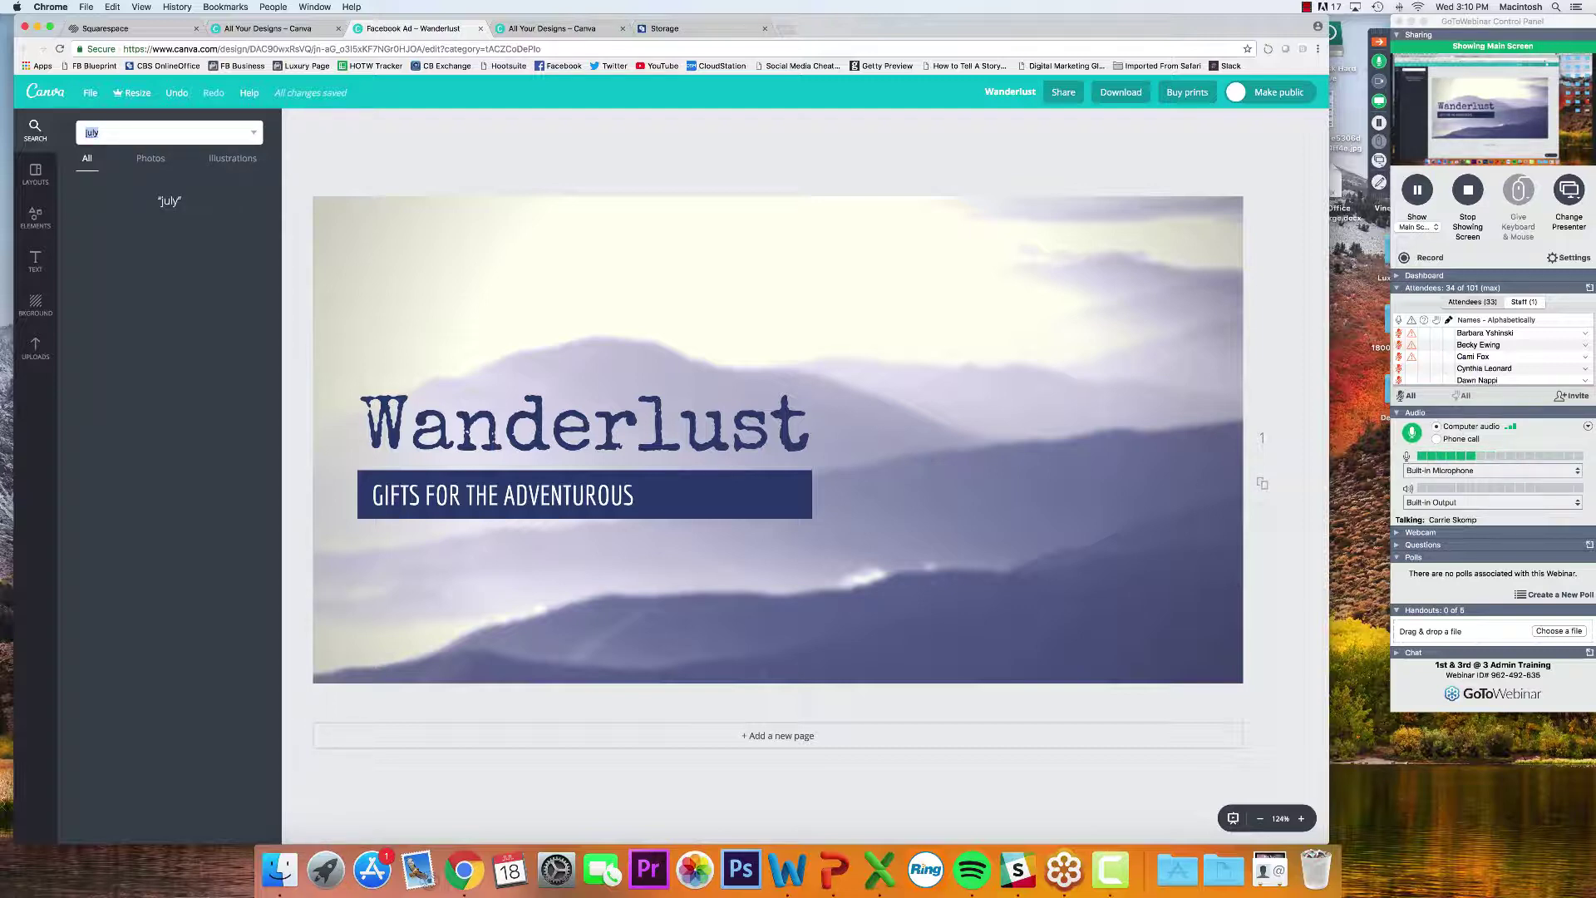
pyautogui.click(113, 137)
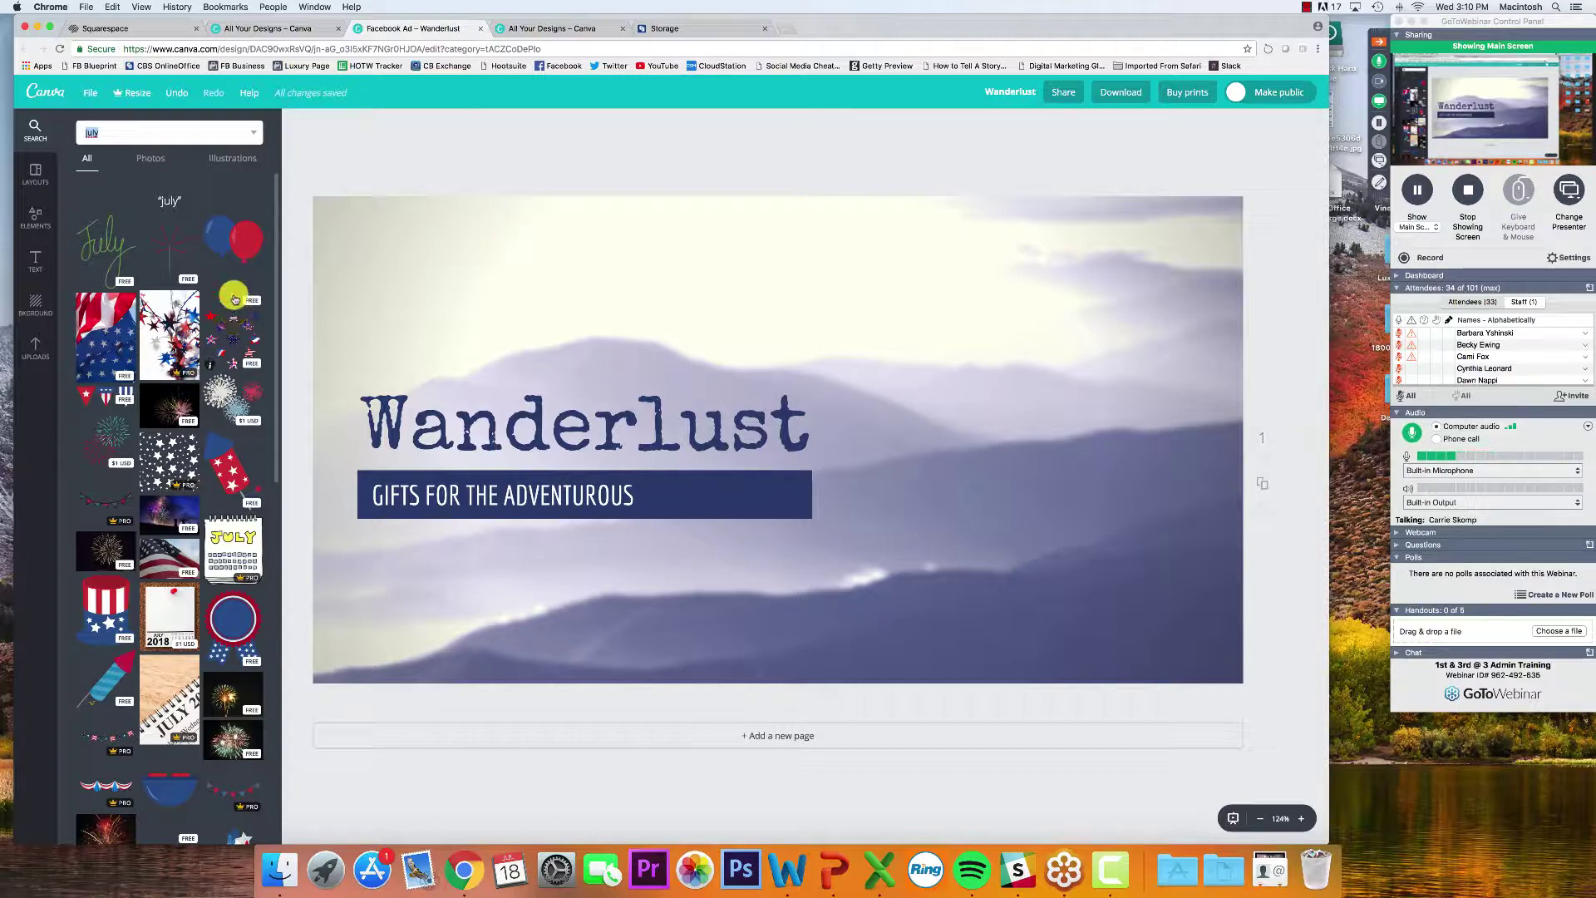
pyautogui.moveTo(232, 241); pyautogui.dragTo(1069, 307)
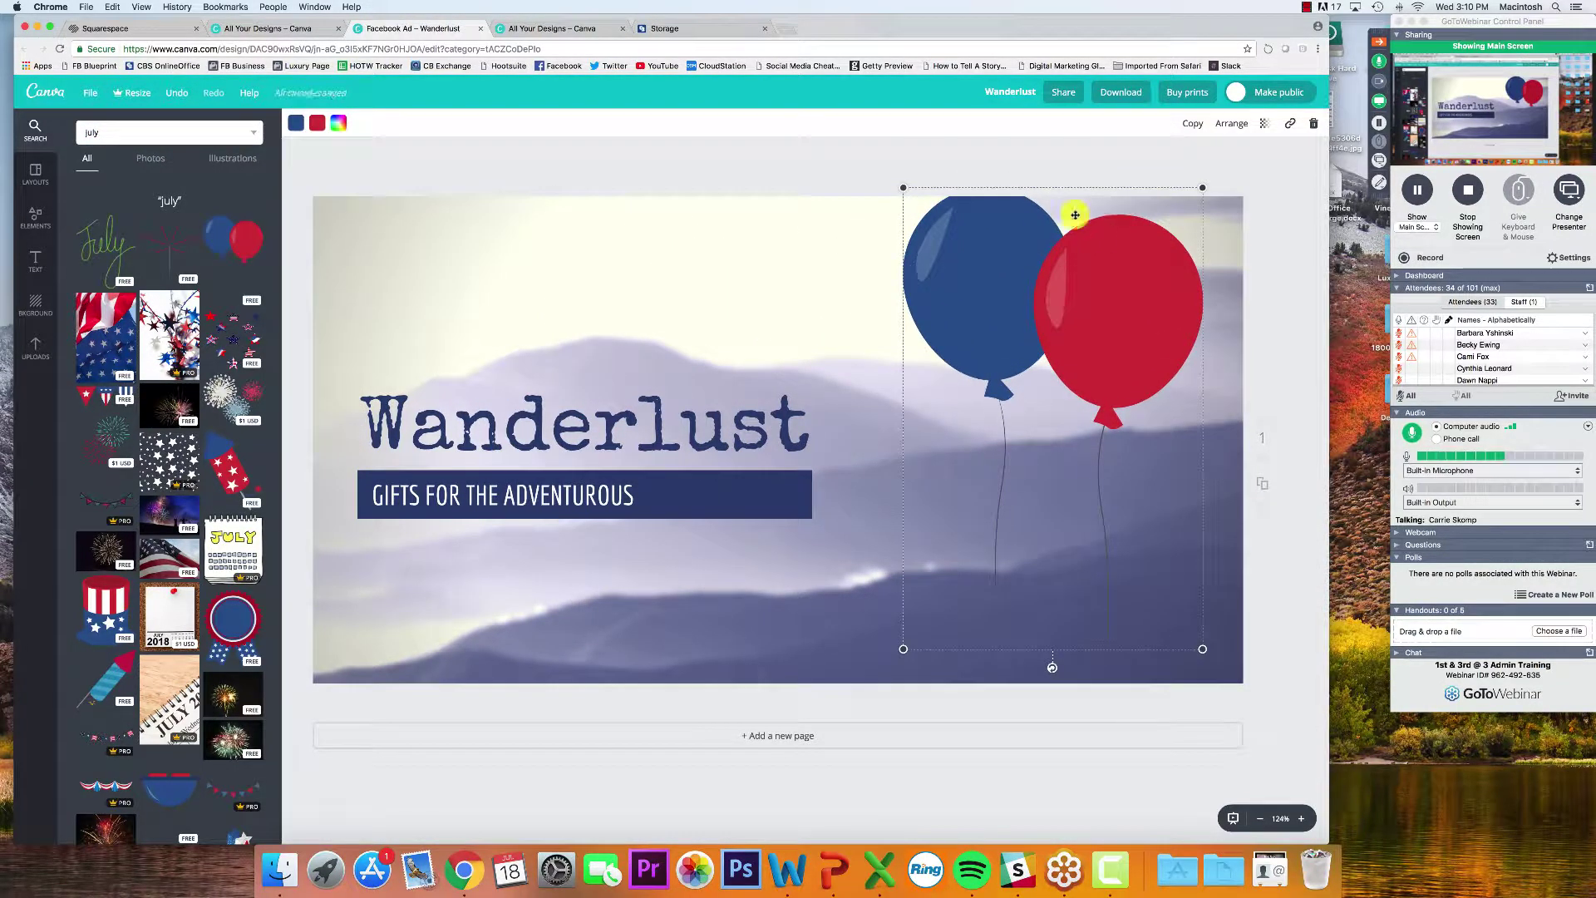
pyautogui.moveTo(1203, 187); pyautogui.dragTo(1170, 238)
pyautogui.moveTo(1119, 313); pyautogui.dragTo(1166, 310)
pyautogui.click(1273, 352)
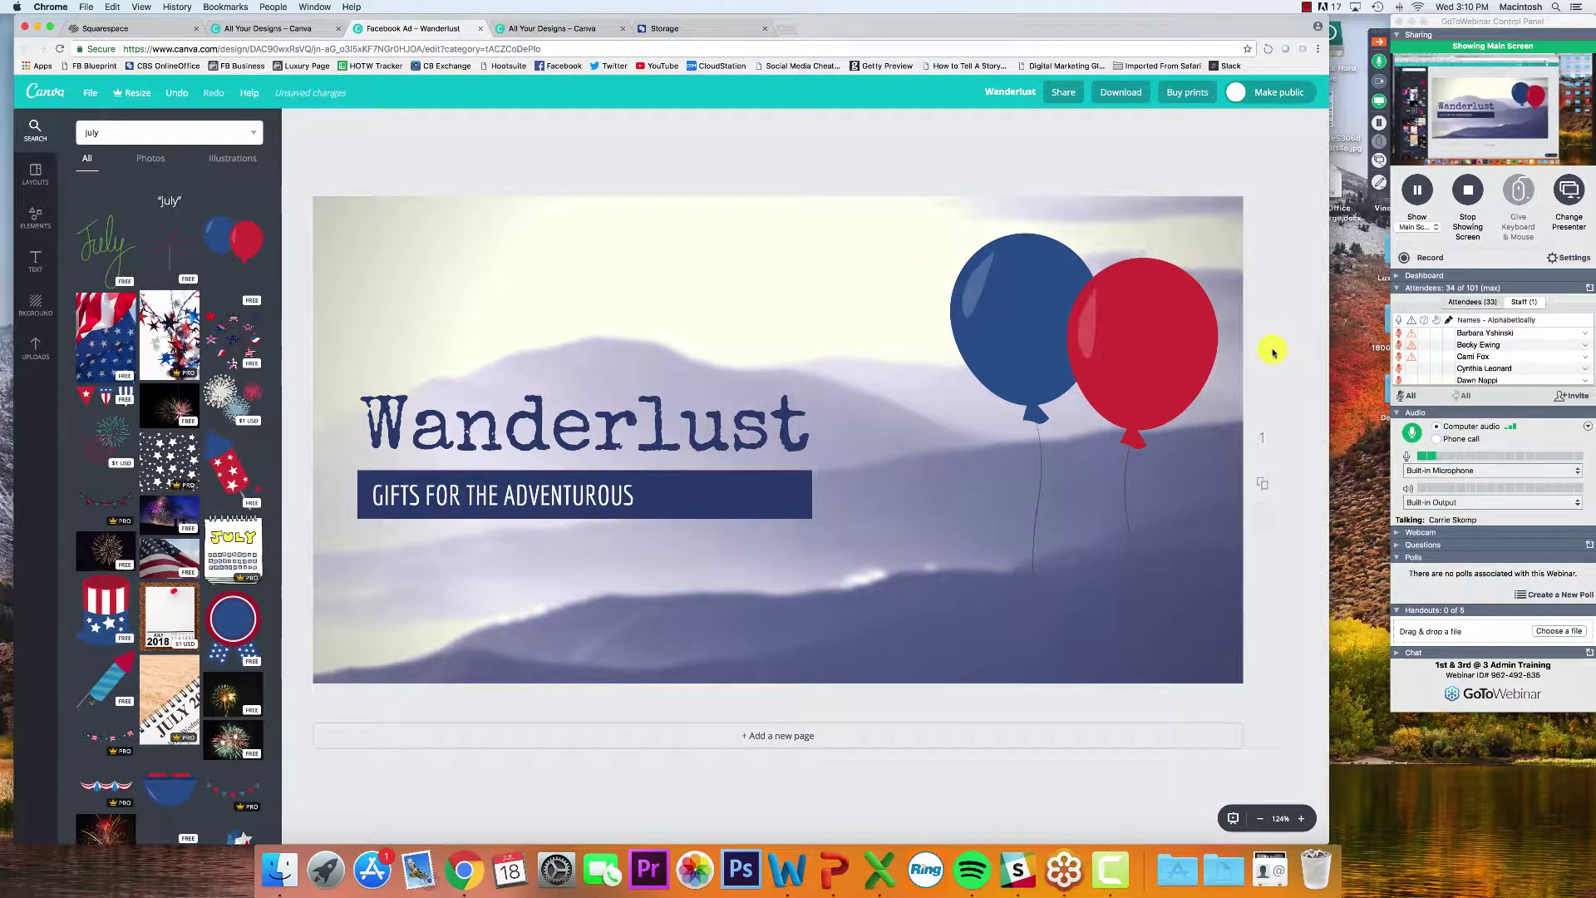
# Clear the july search query and switch to the webinar controls
pyautogui.doubleClick(152, 137)
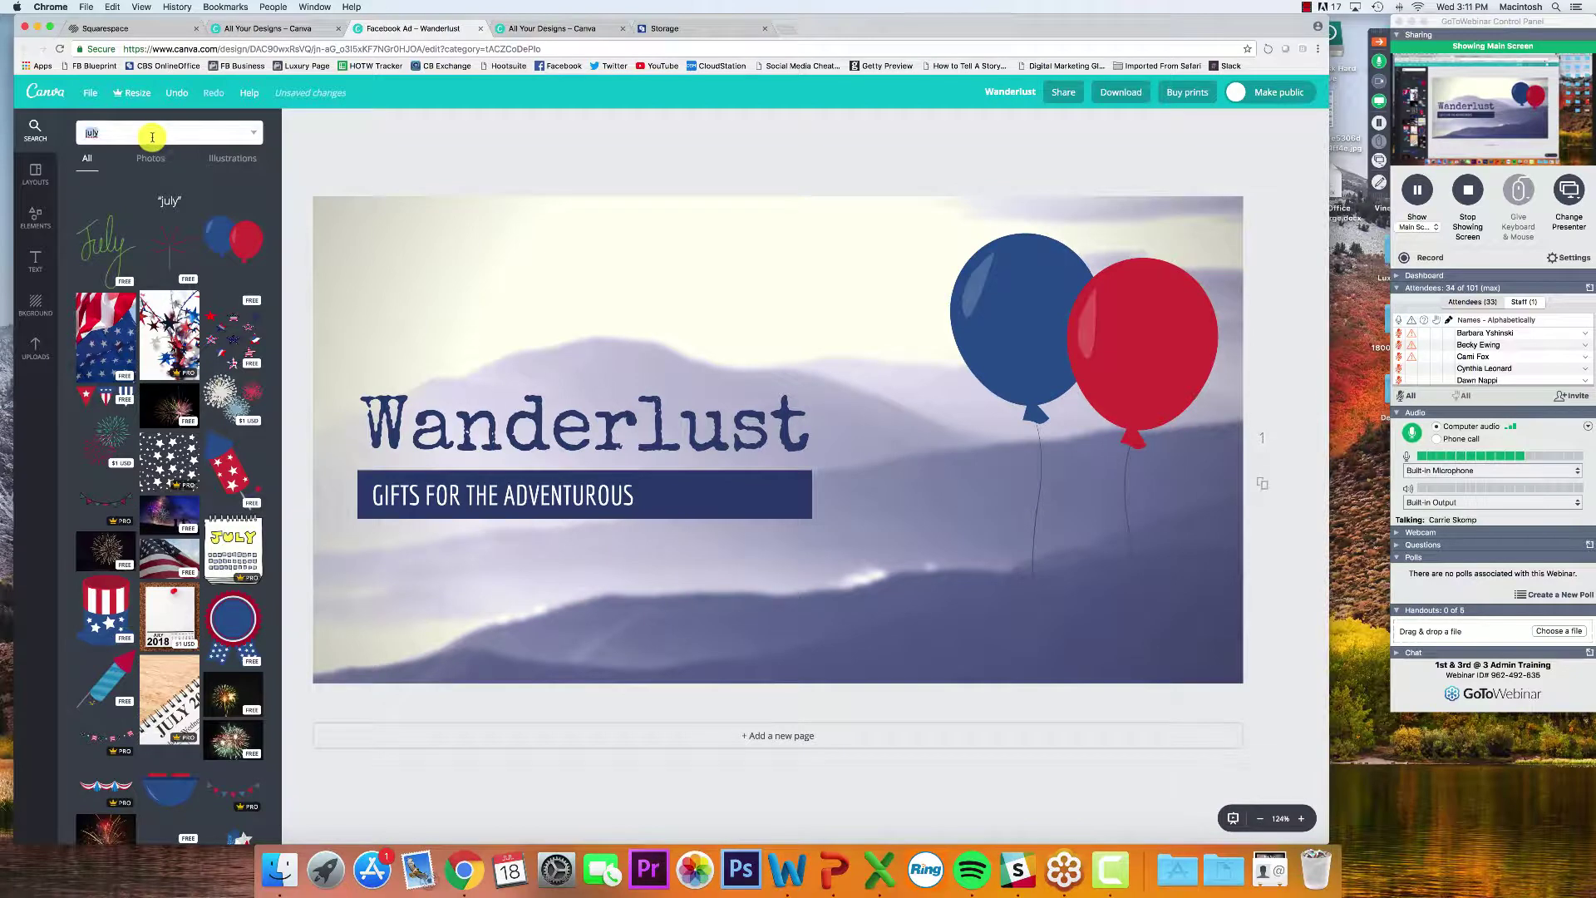
pyautogui.press('BackSpace')
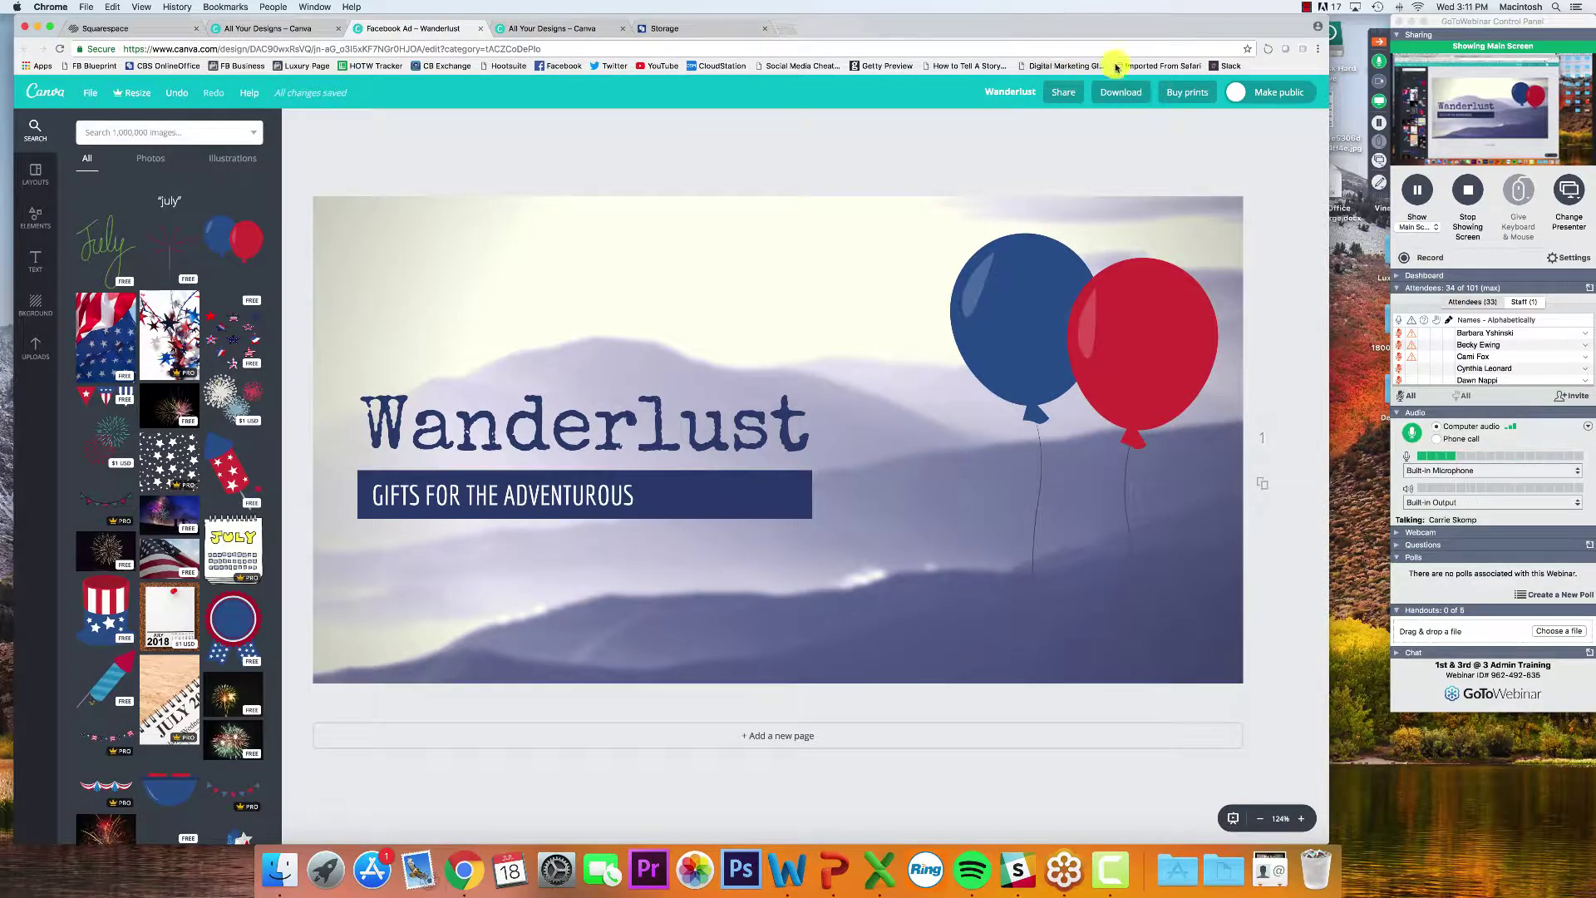
pyautogui.click(1376, 86)
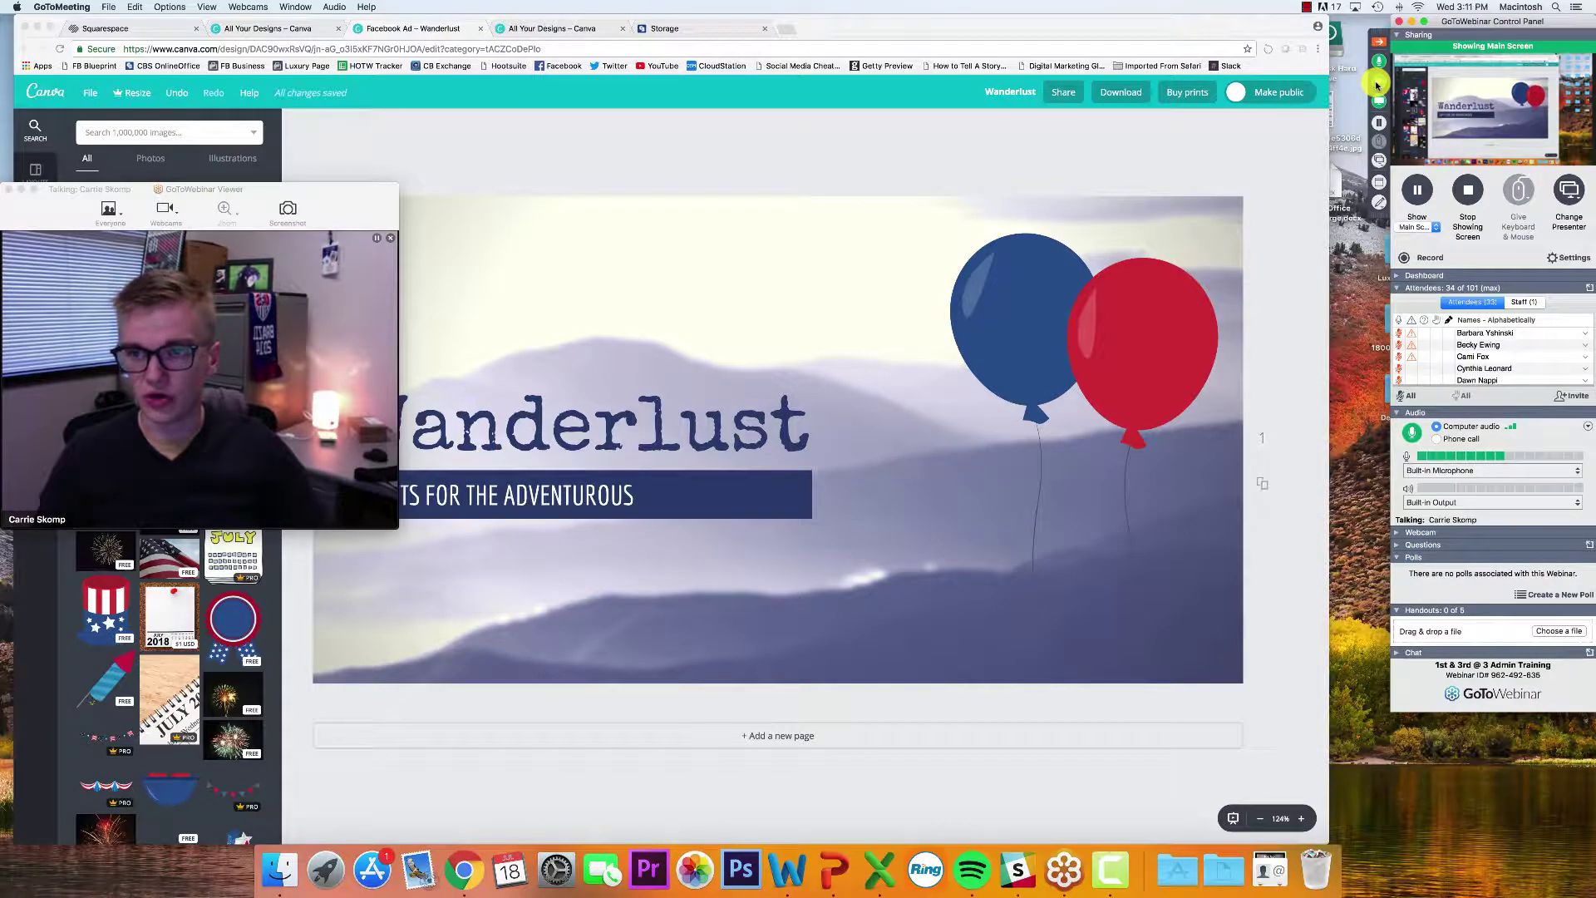
# Close the webcam viewer and its notification, then delete the balloons graphic
pyautogui.click(10, 193)
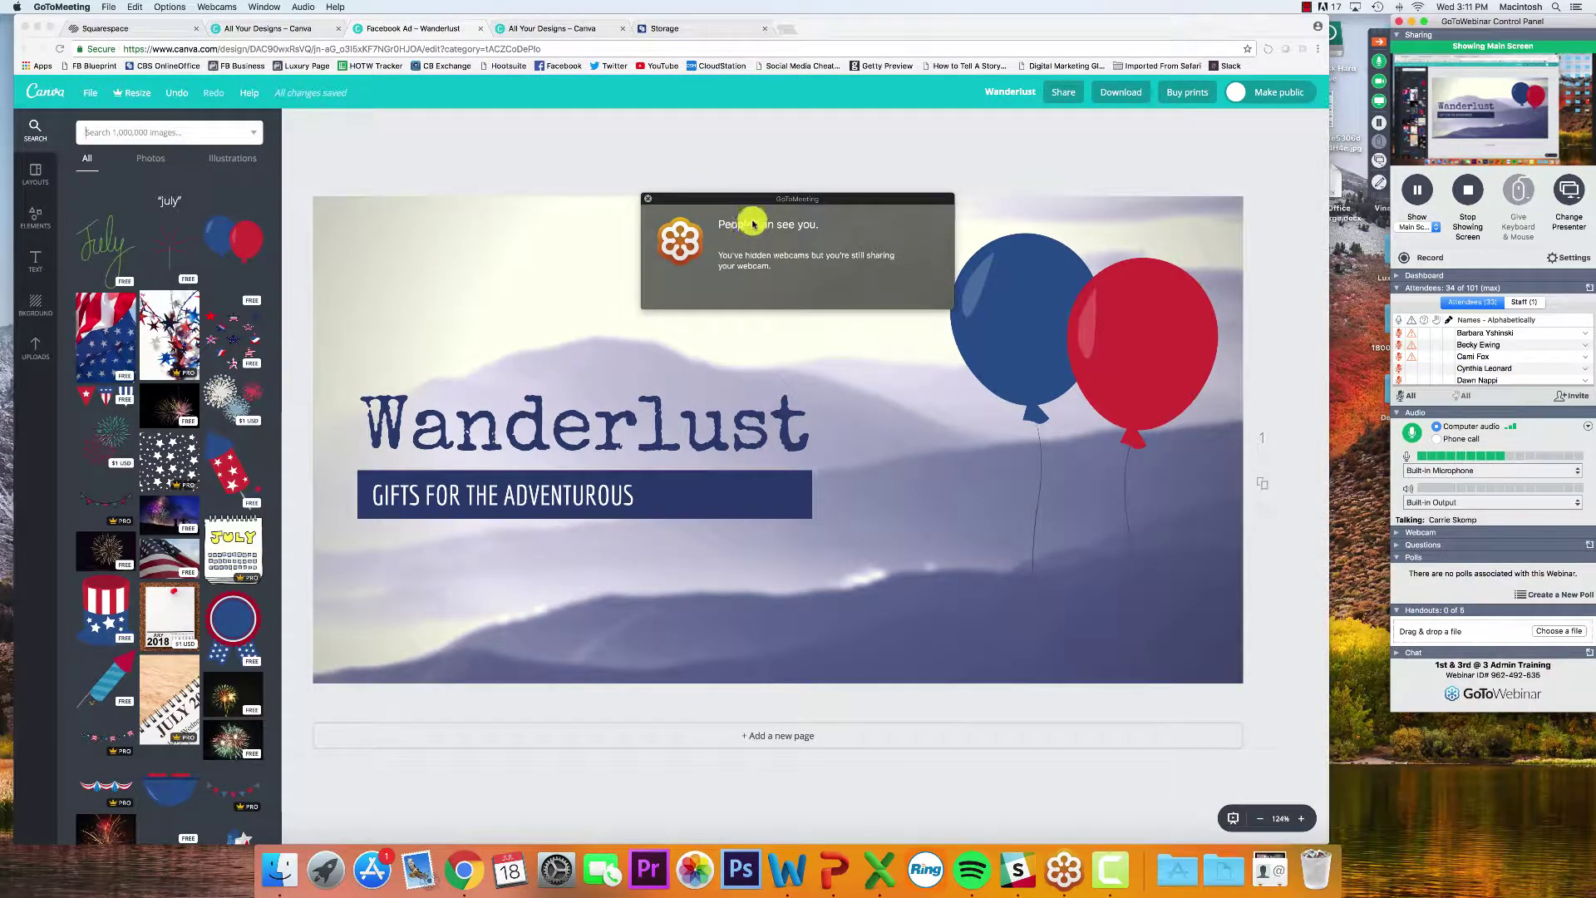
pyautogui.click(647, 199)
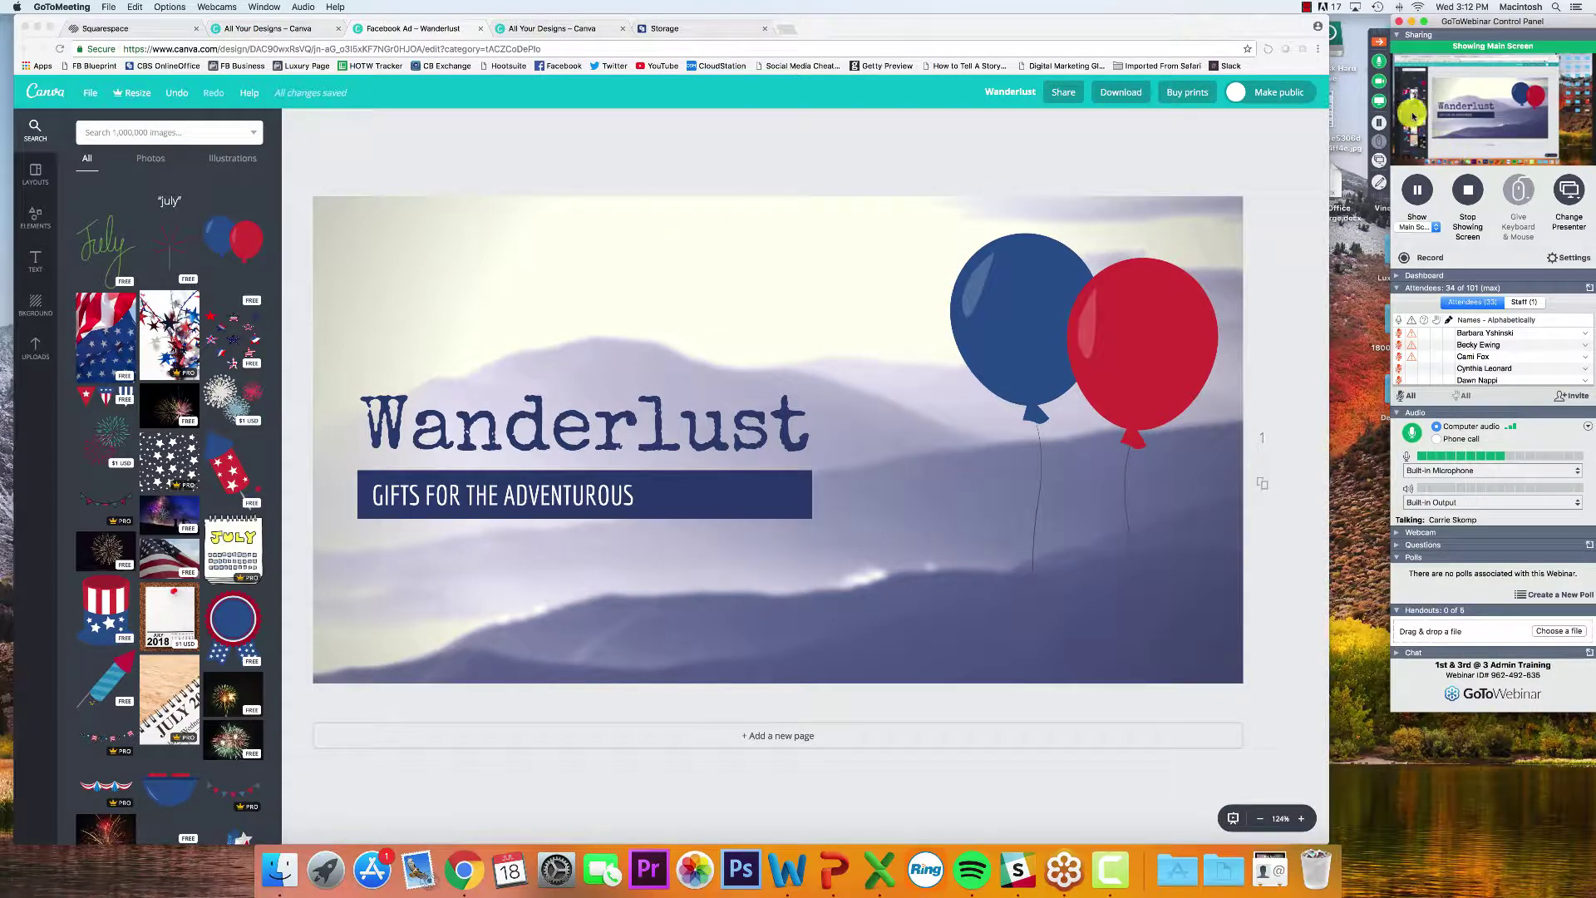
pyautogui.click(1020, 344)
pyautogui.click(1037, 335)
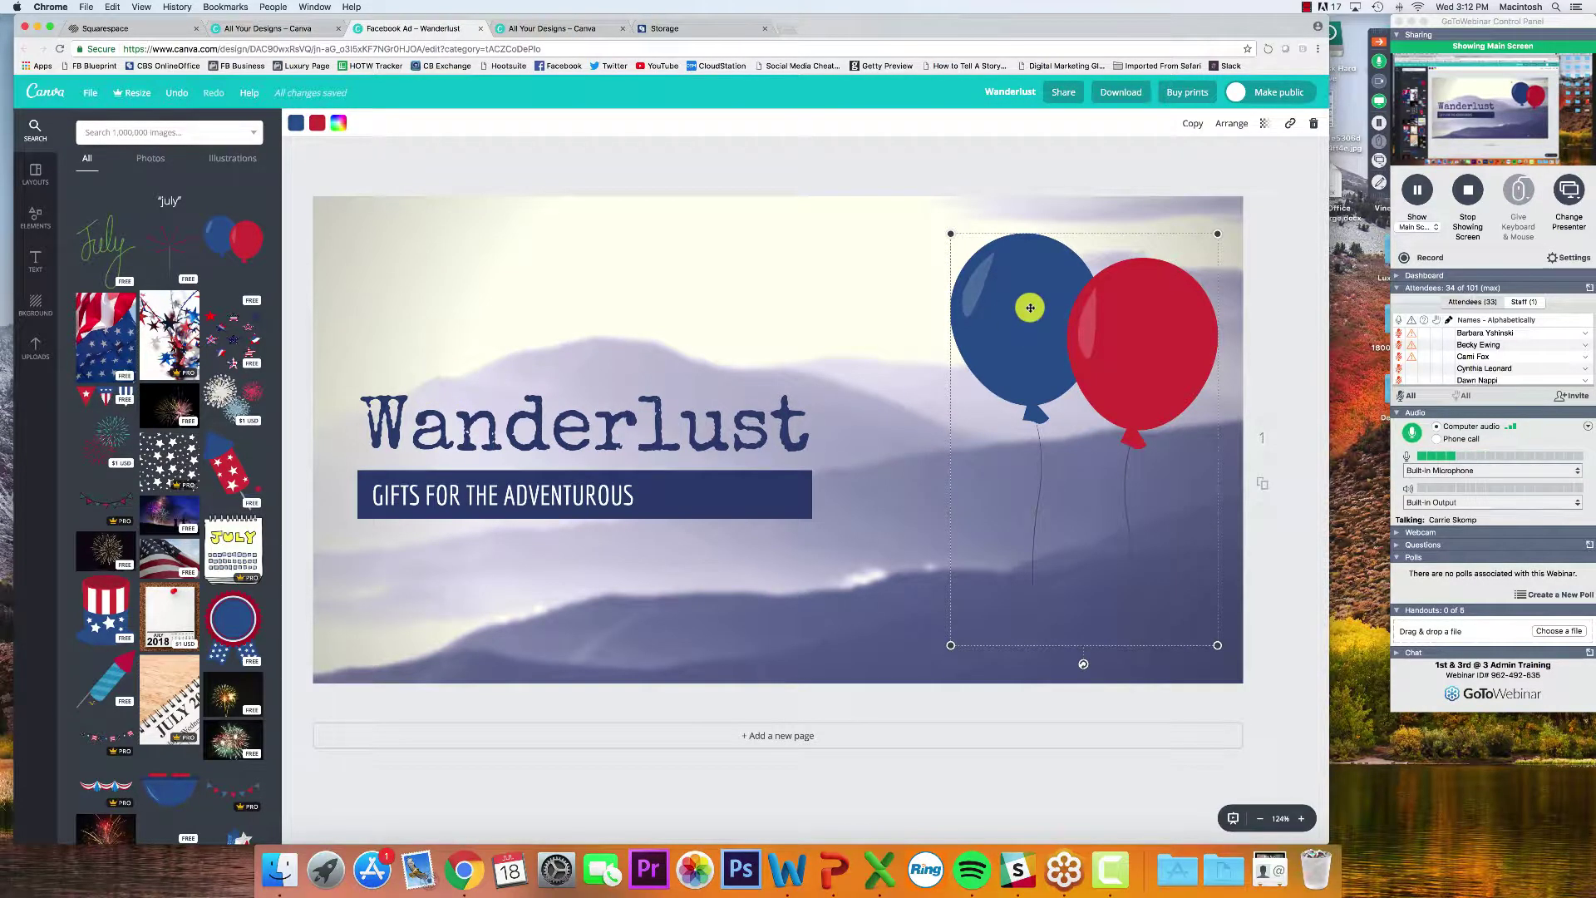
pyautogui.click(1314, 123)
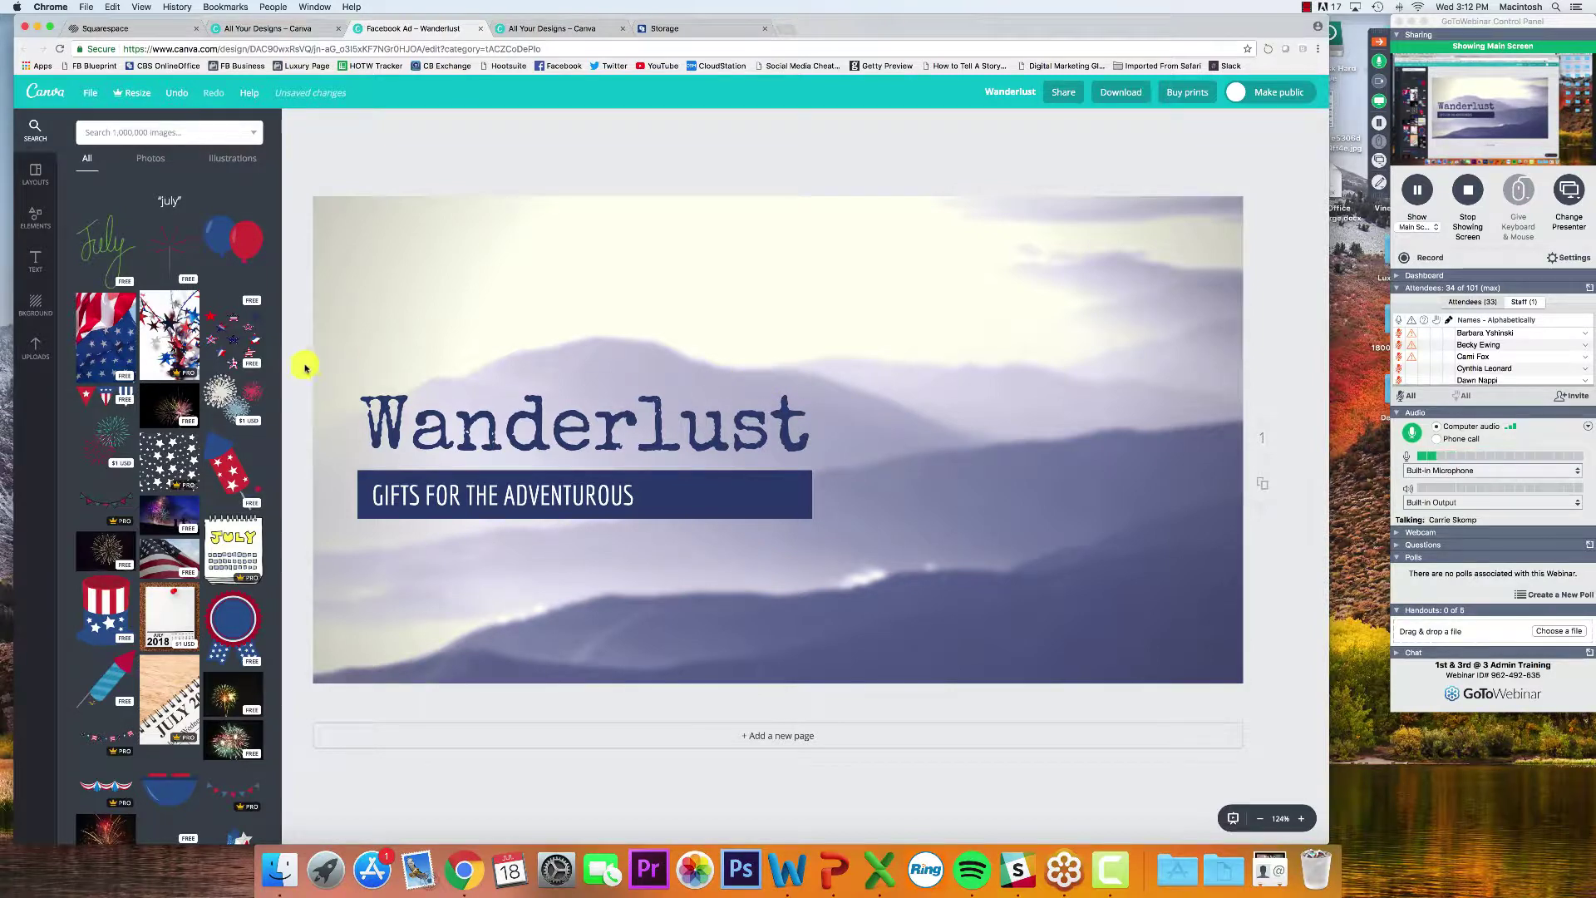
pyautogui.click(458, 440)
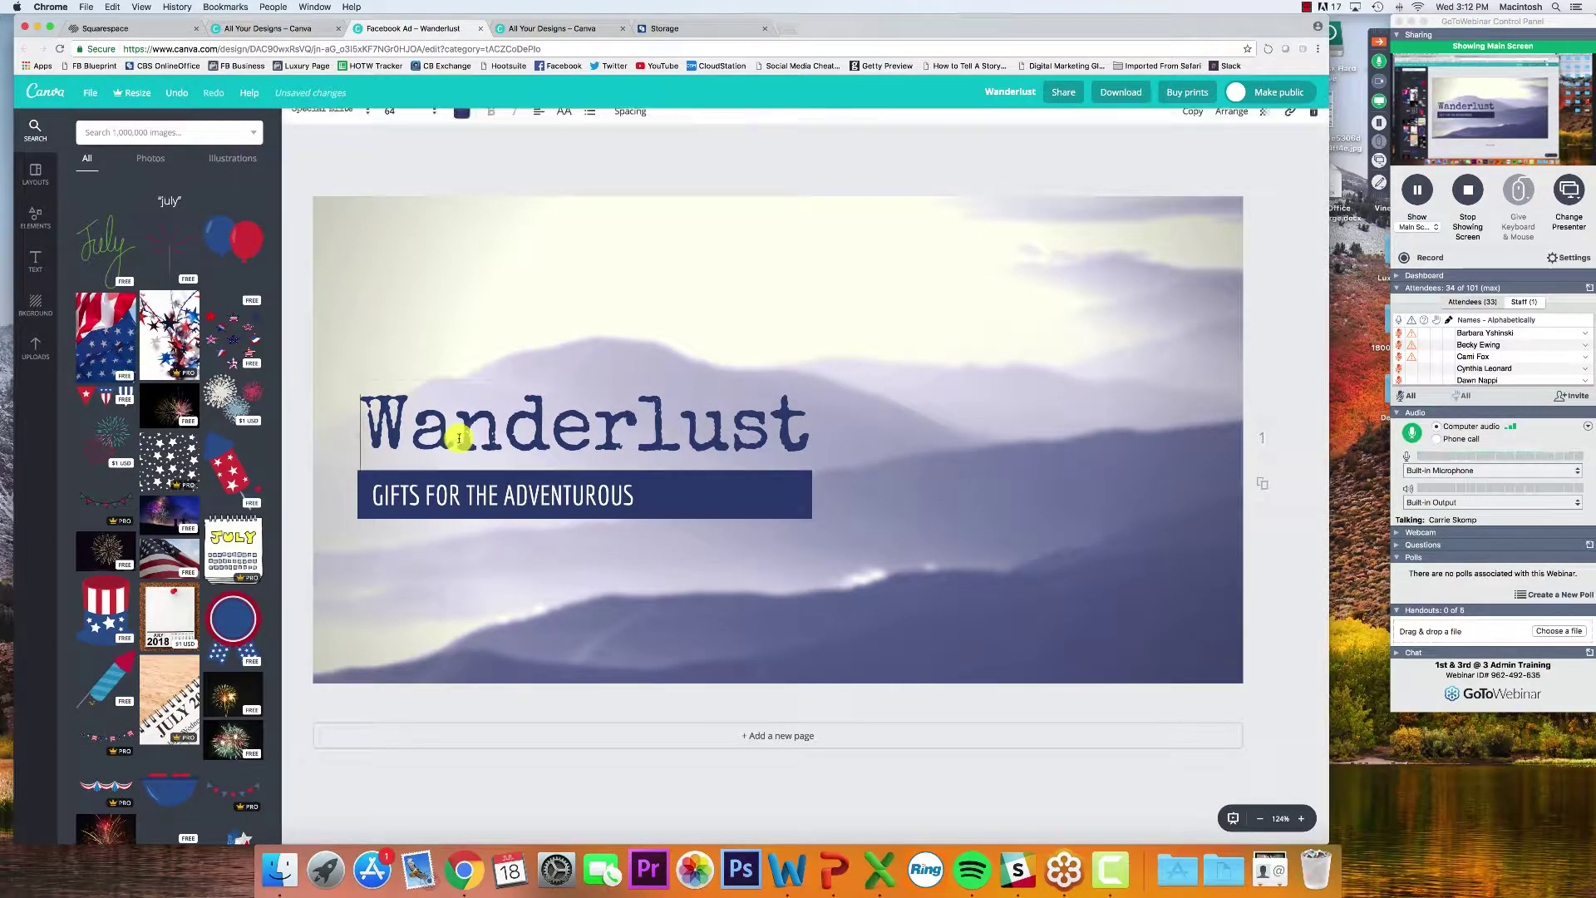
pyautogui.press('Escape')
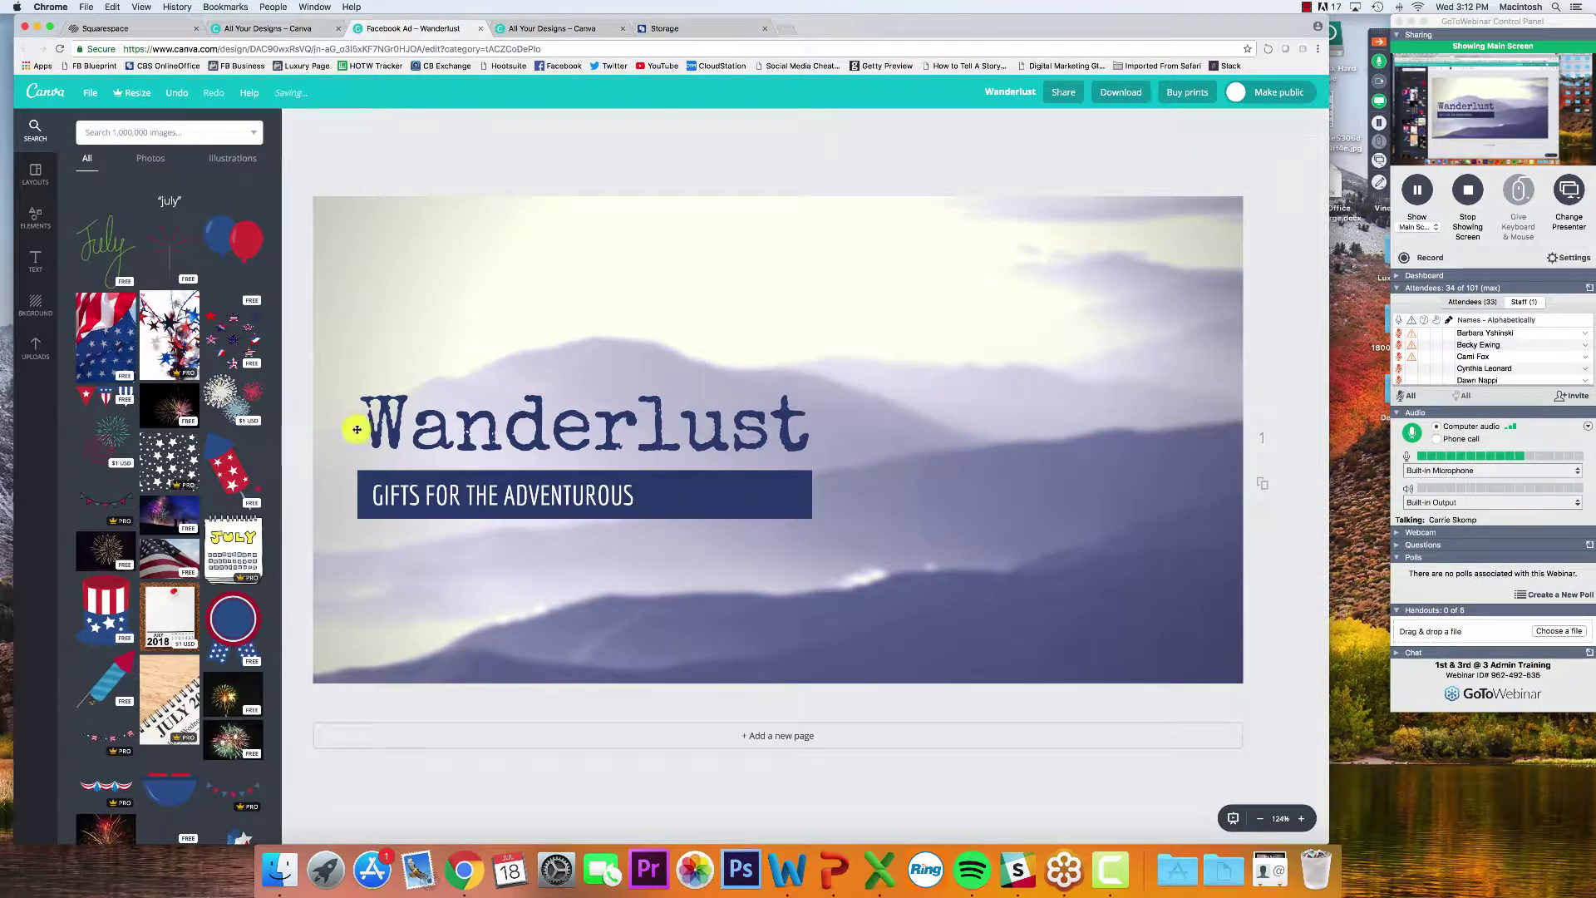
pyautogui.click(393, 433)
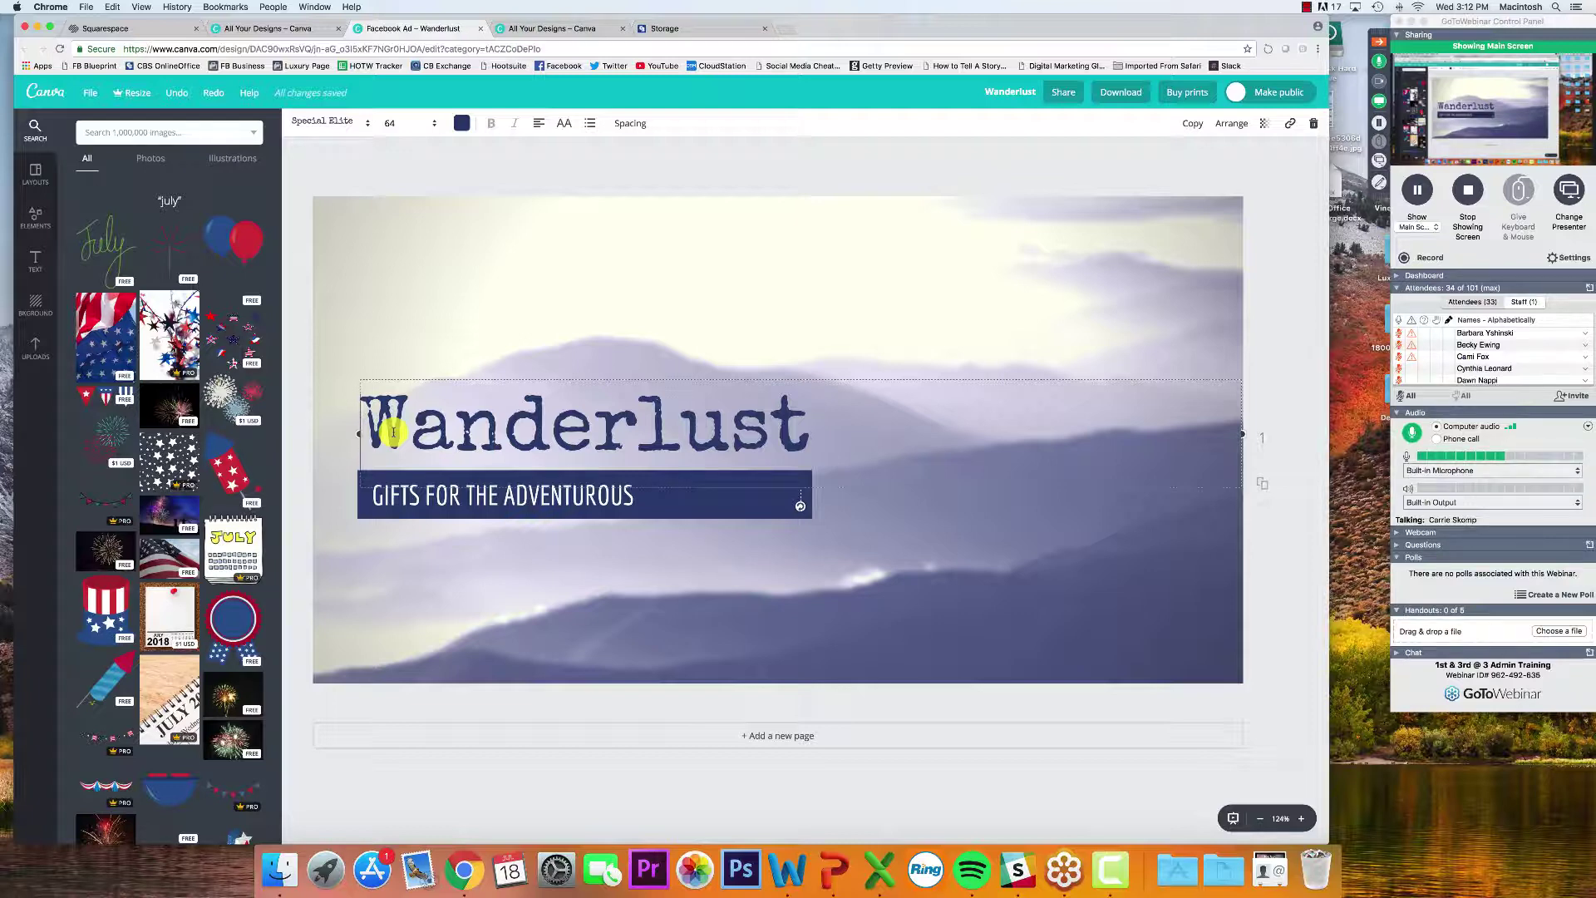
pyautogui.click(742, 508)
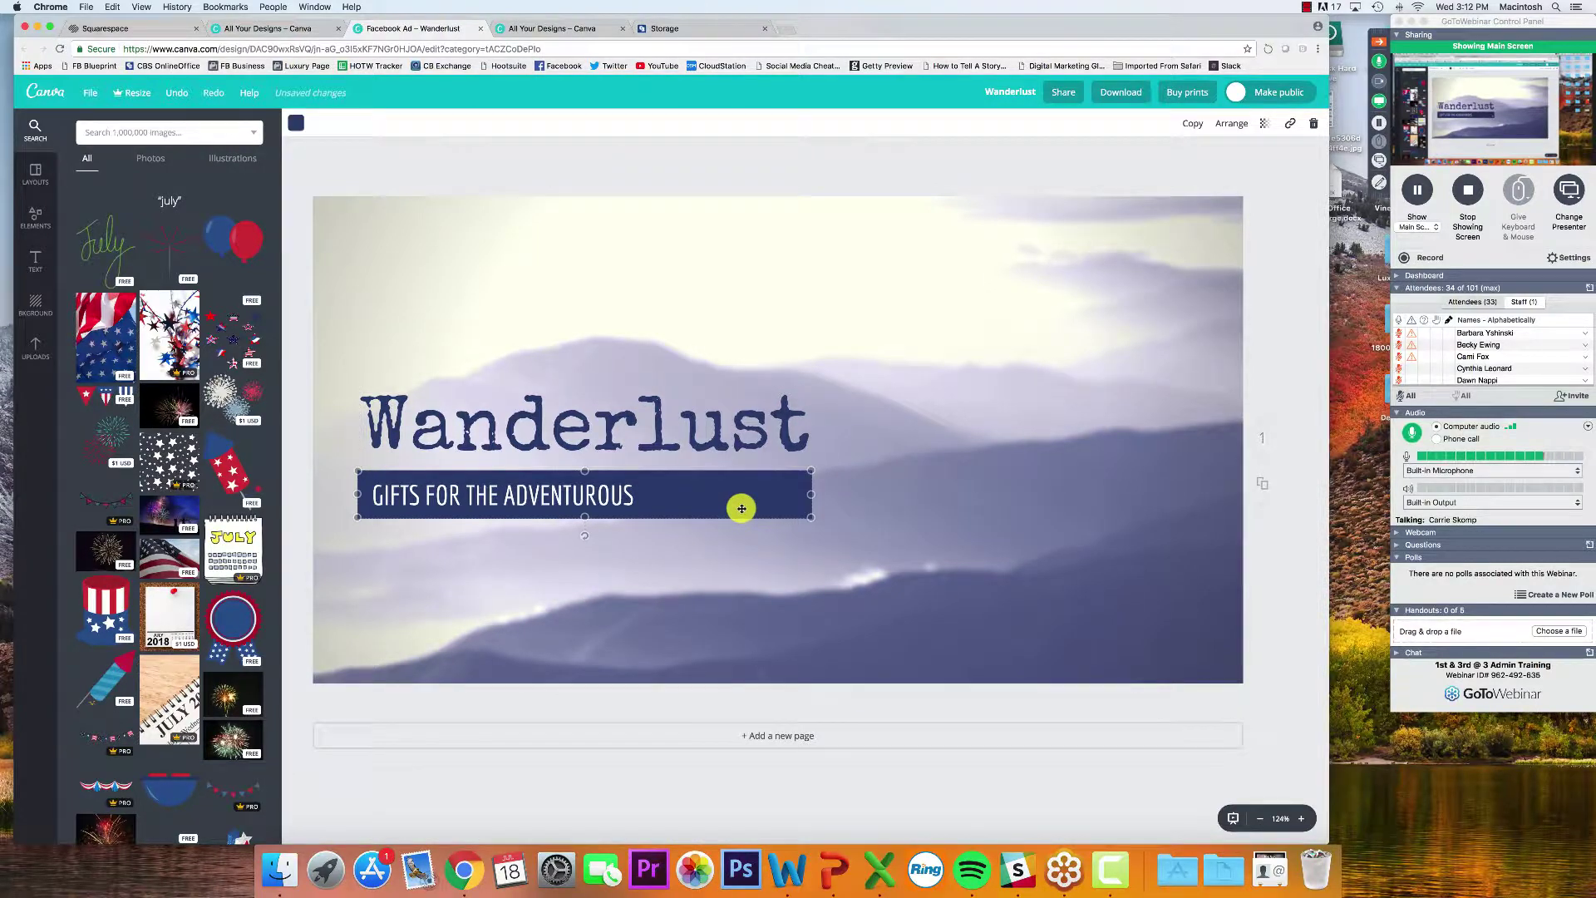
pyautogui.moveTo(588, 536); pyautogui.dragTo(595, 487)
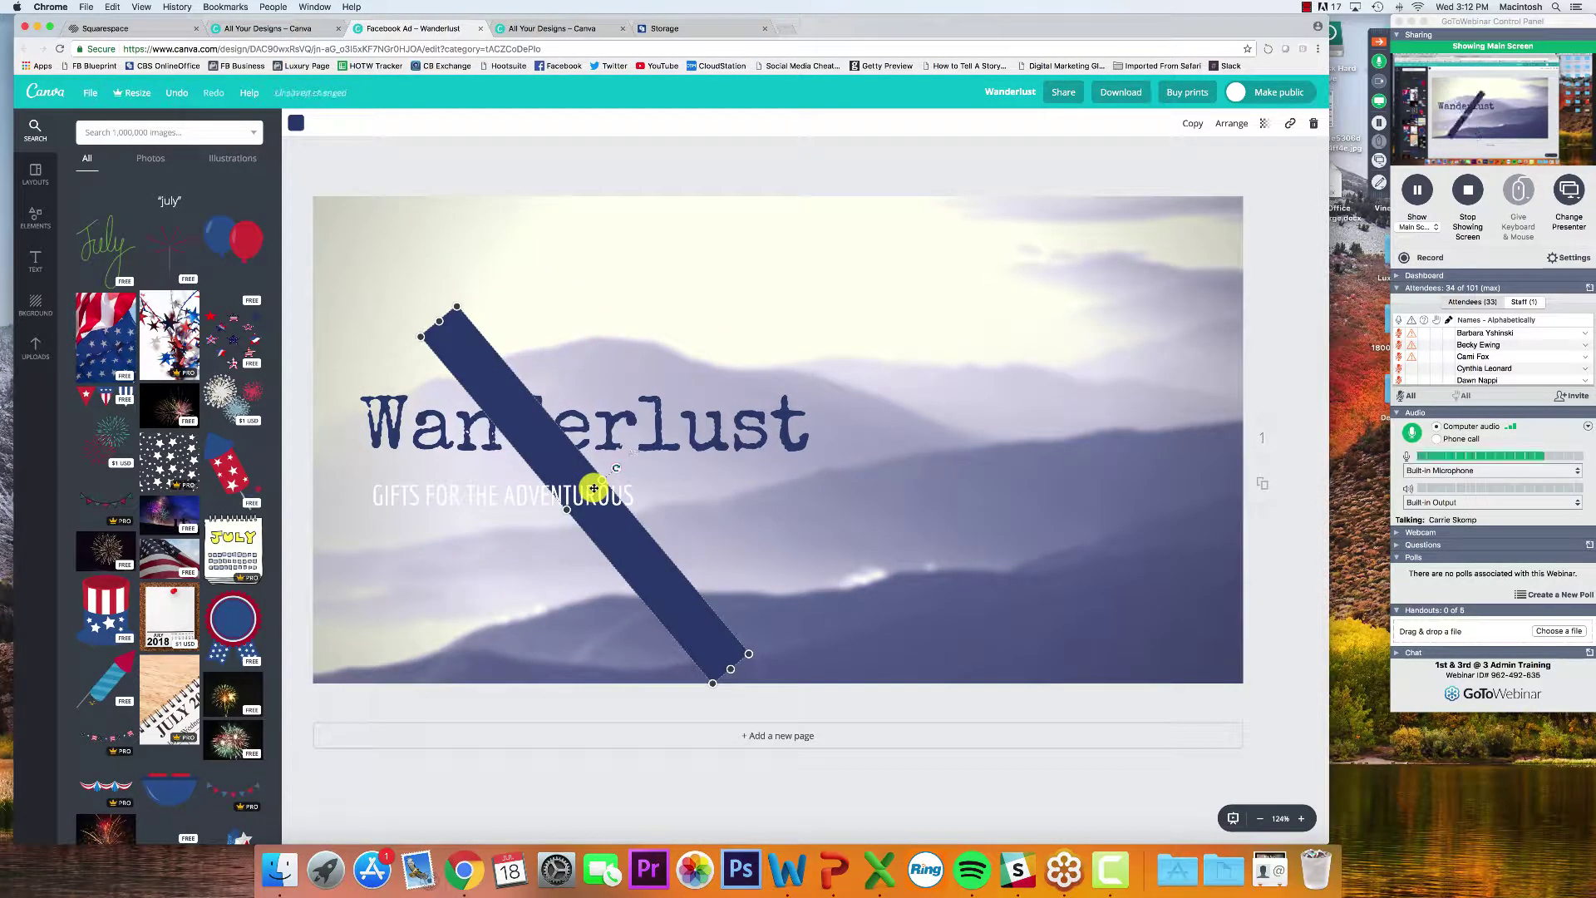
pyautogui.press('super+z')
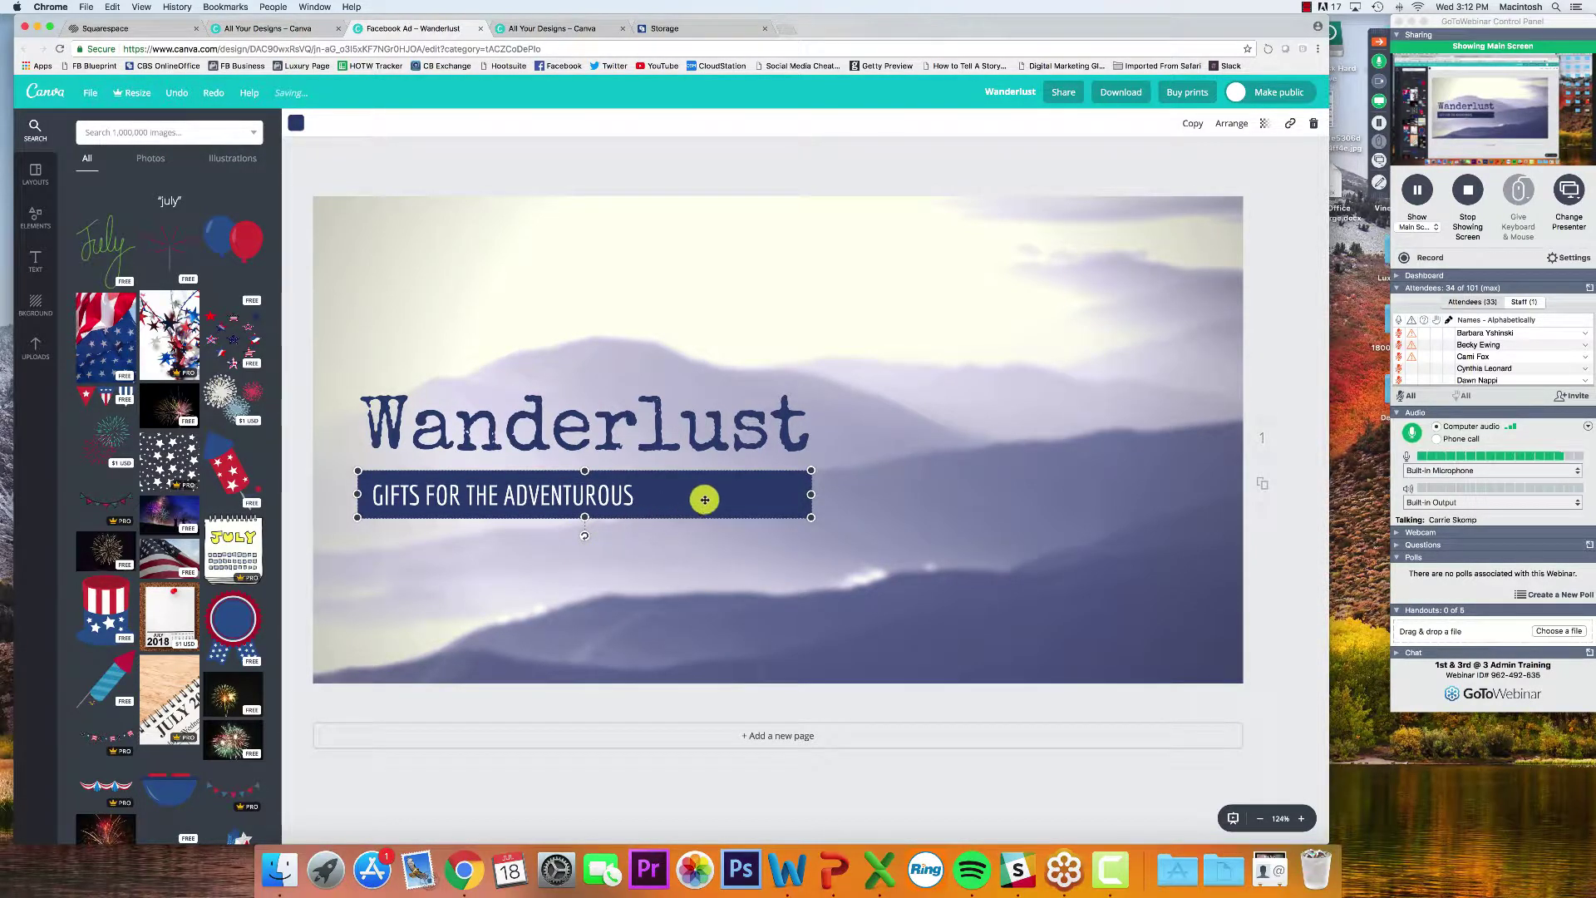
pyautogui.moveTo(698, 489); pyautogui.dragTo(890, 360)
pyautogui.press('super+z')
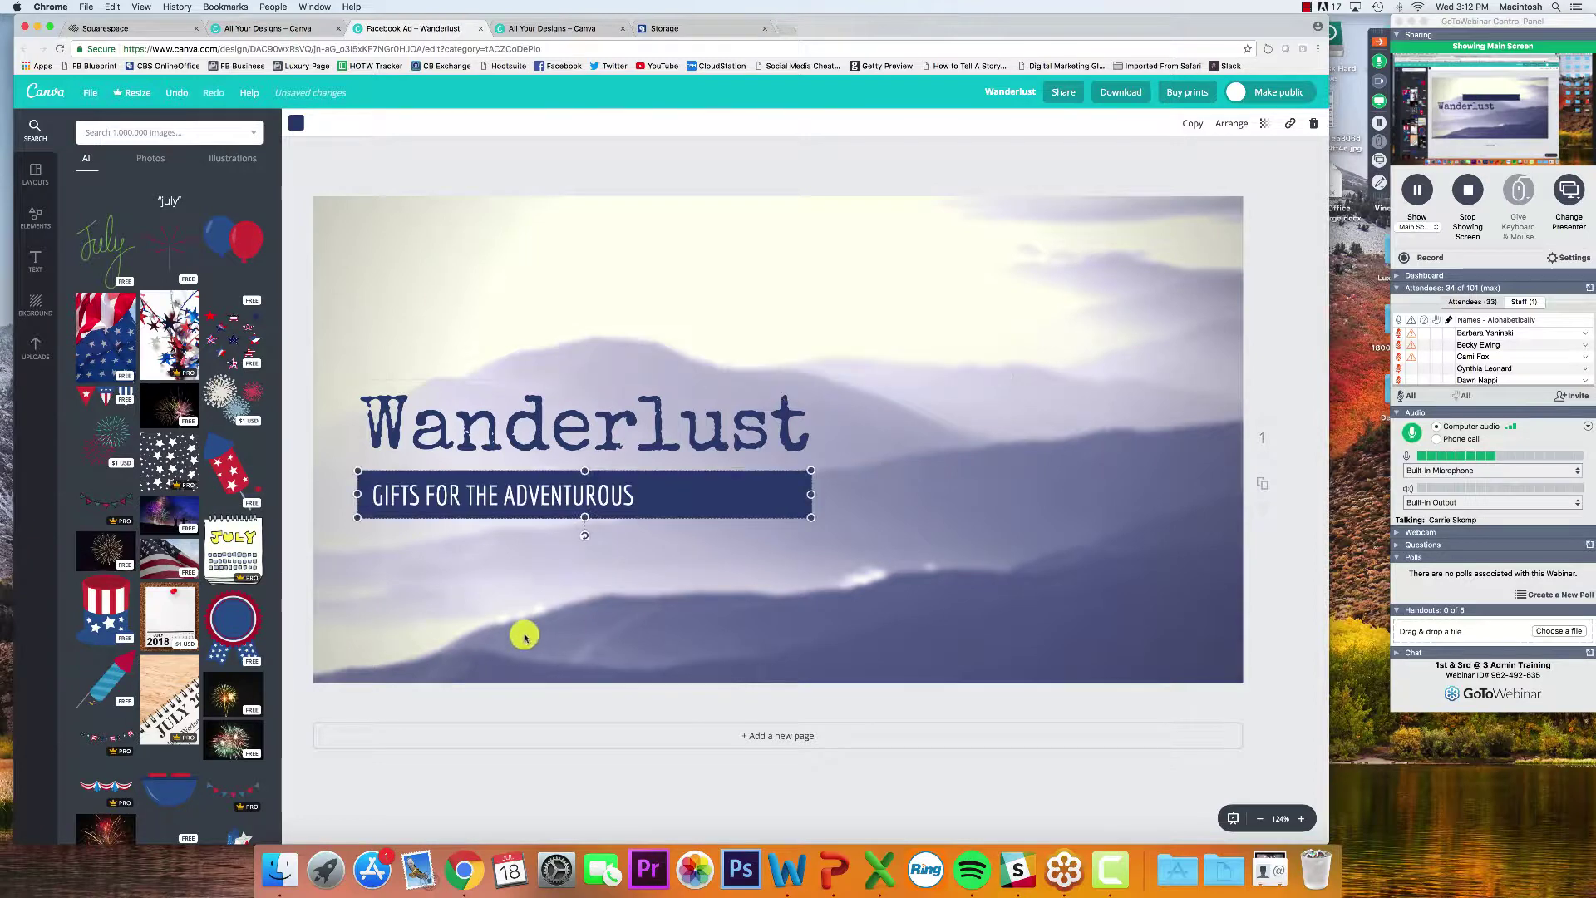
# Recolour the GIFTS strip lime green with Change all off, keeping the Wanderlust heading navy
pyautogui.click(298, 126)
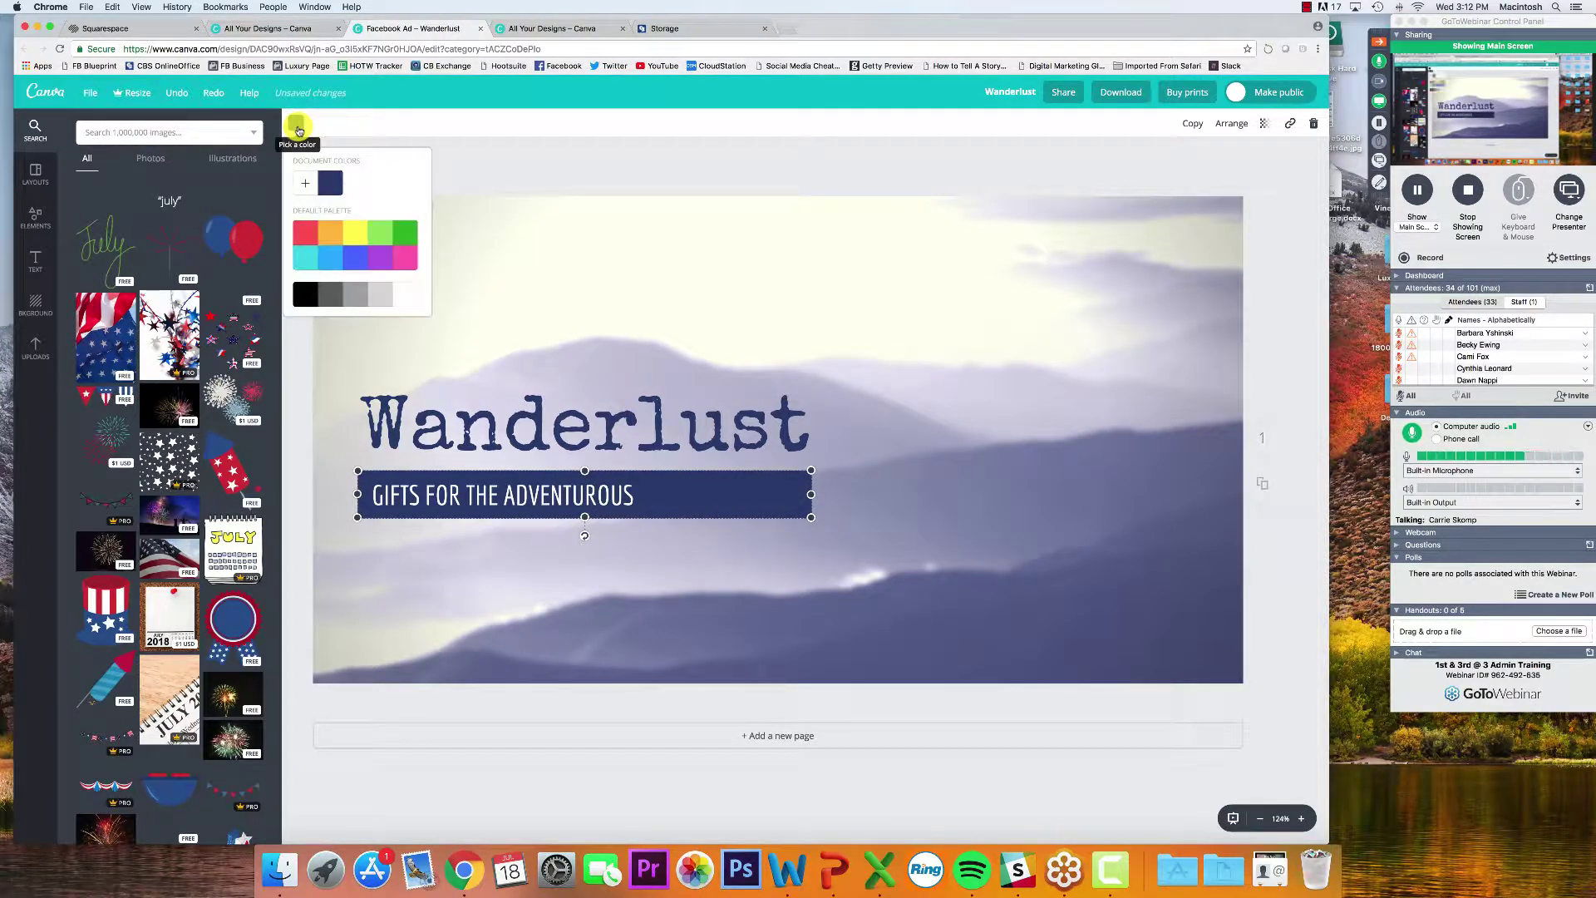
pyautogui.click(302, 181)
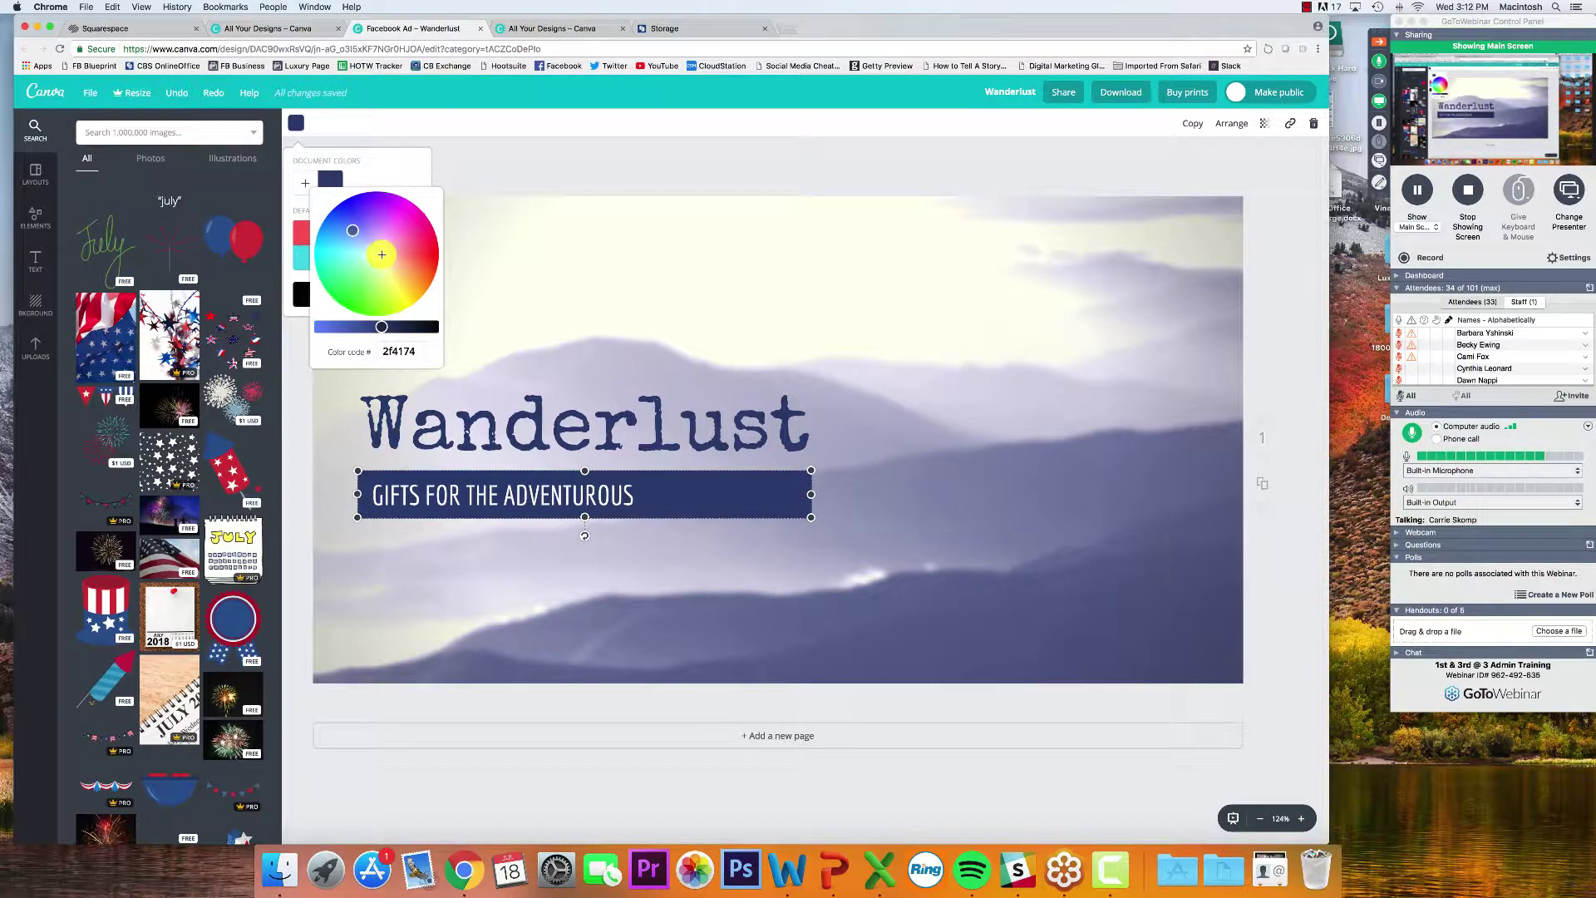
pyautogui.press('Return')
pyautogui.click(296, 123)
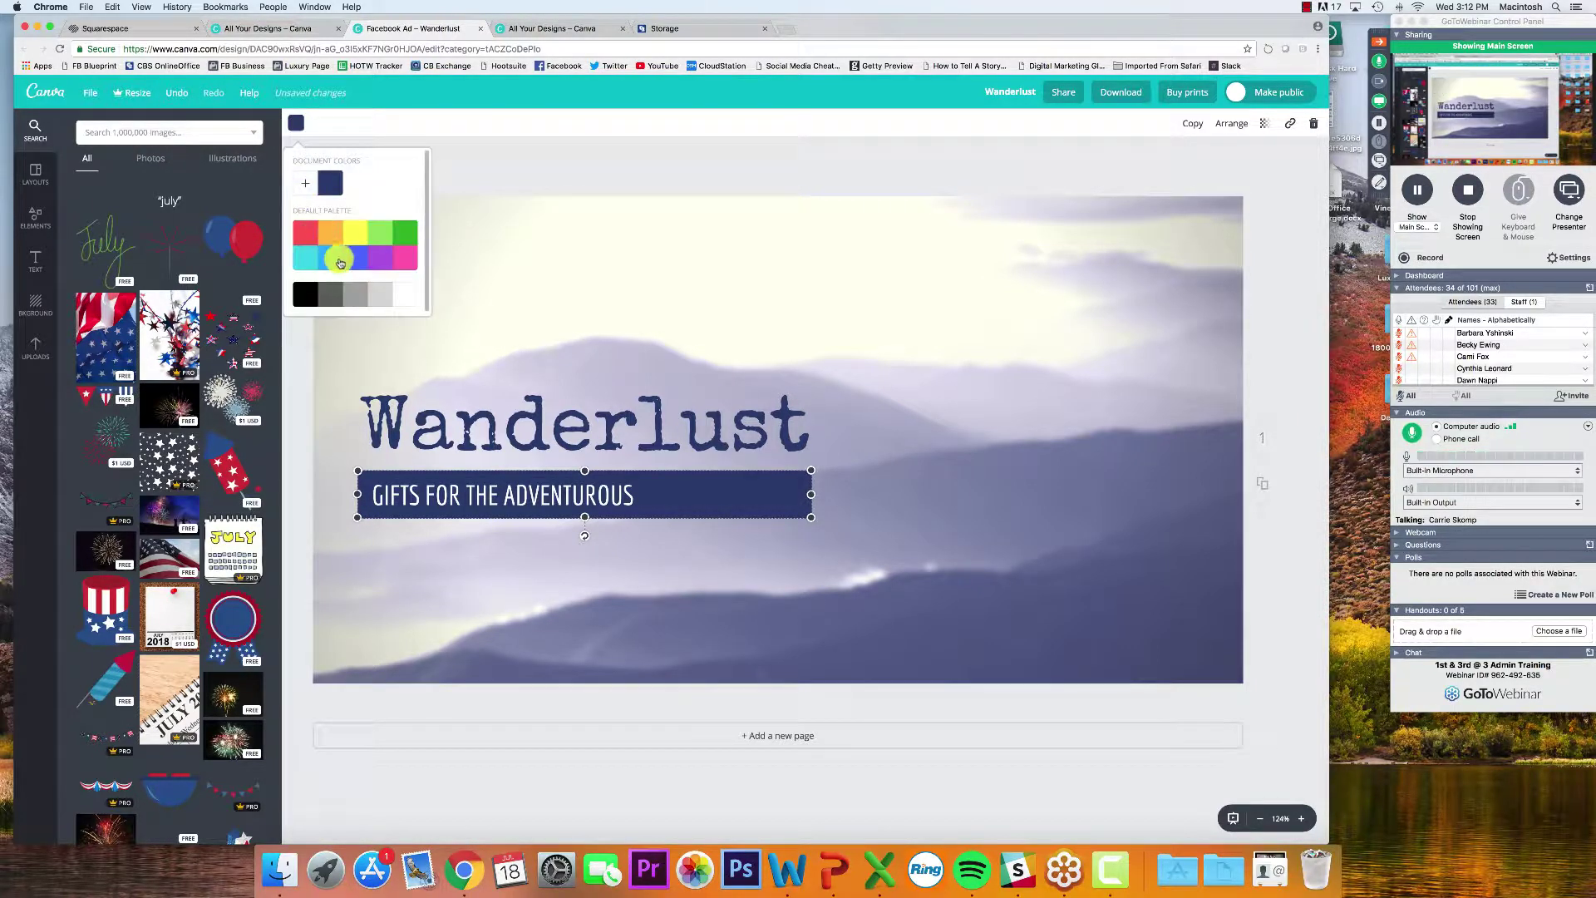
pyautogui.click(379, 232)
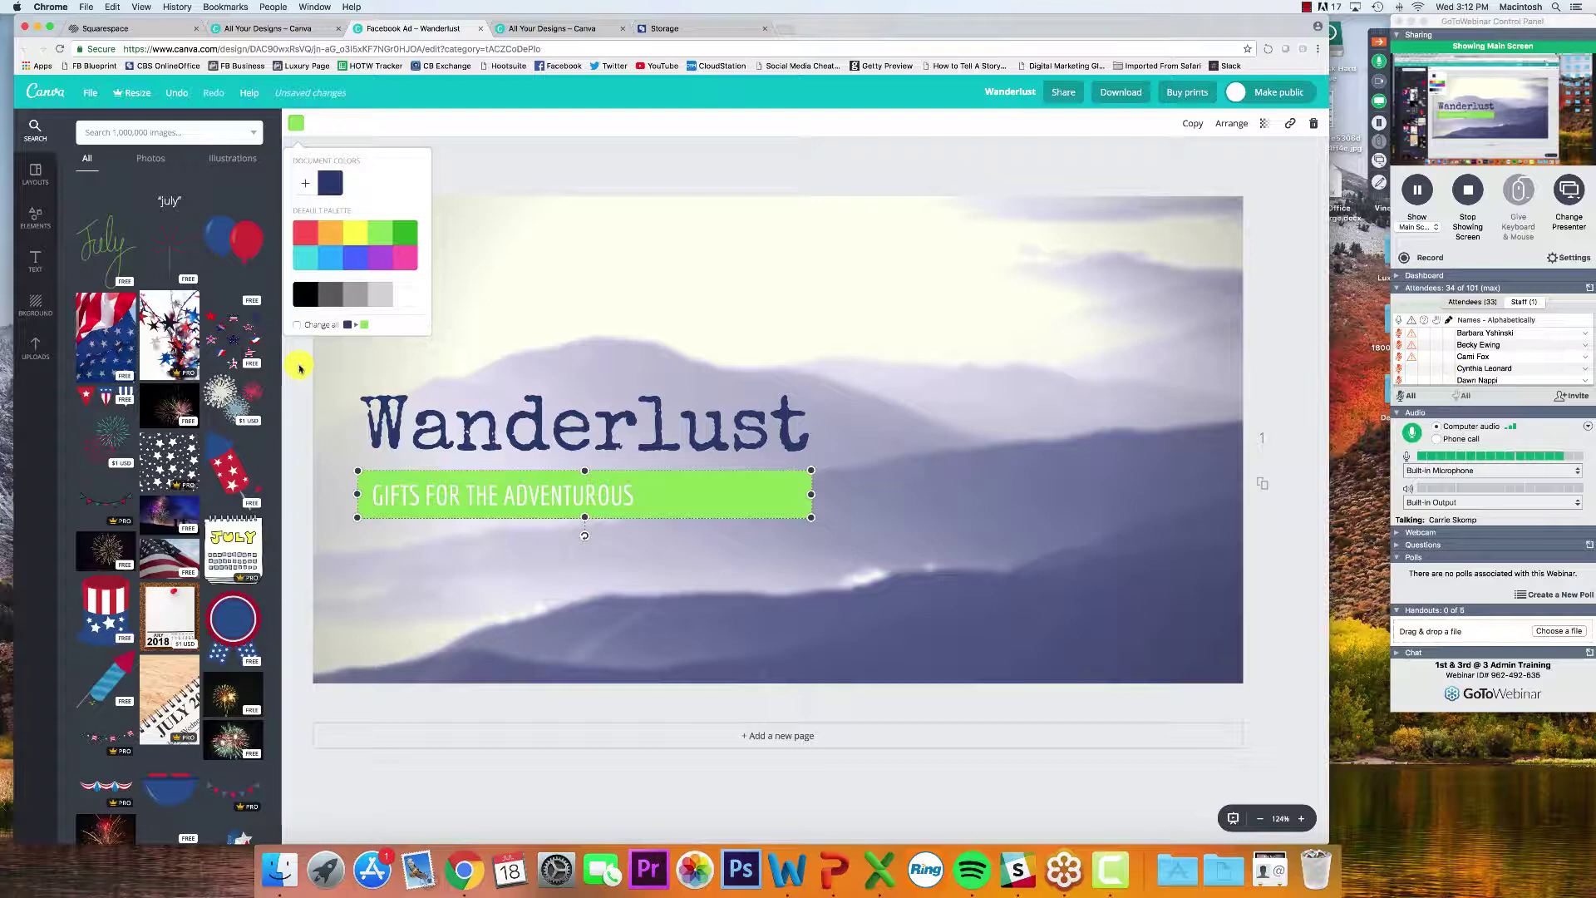
pyautogui.click(300, 325)
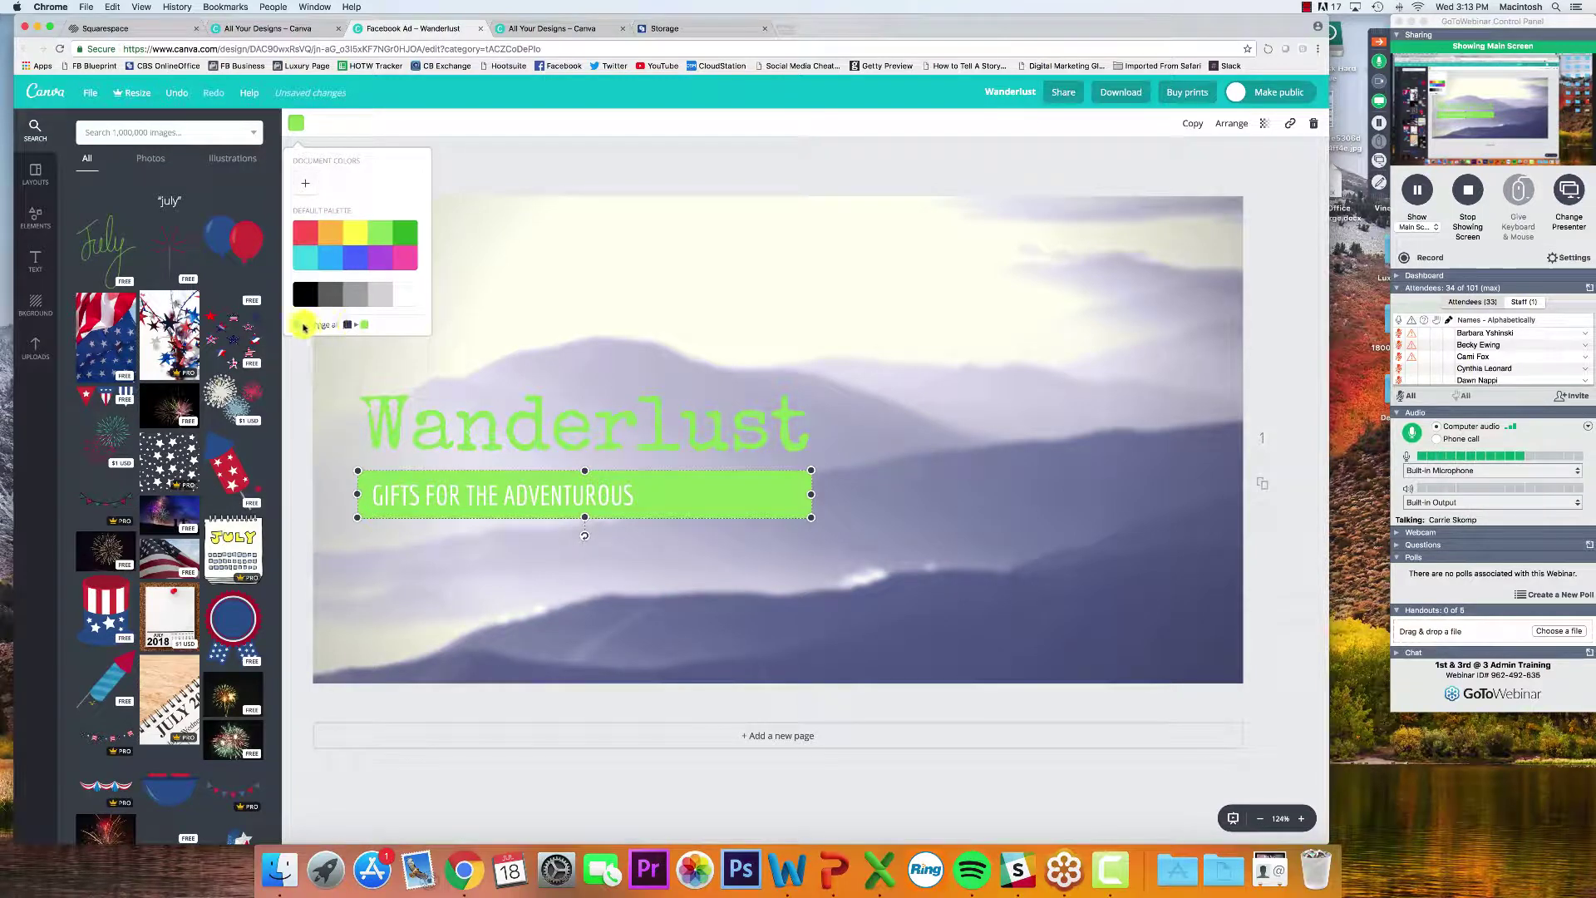
pyautogui.click(298, 325)
pyautogui.click(298, 325)
pyautogui.click(297, 325)
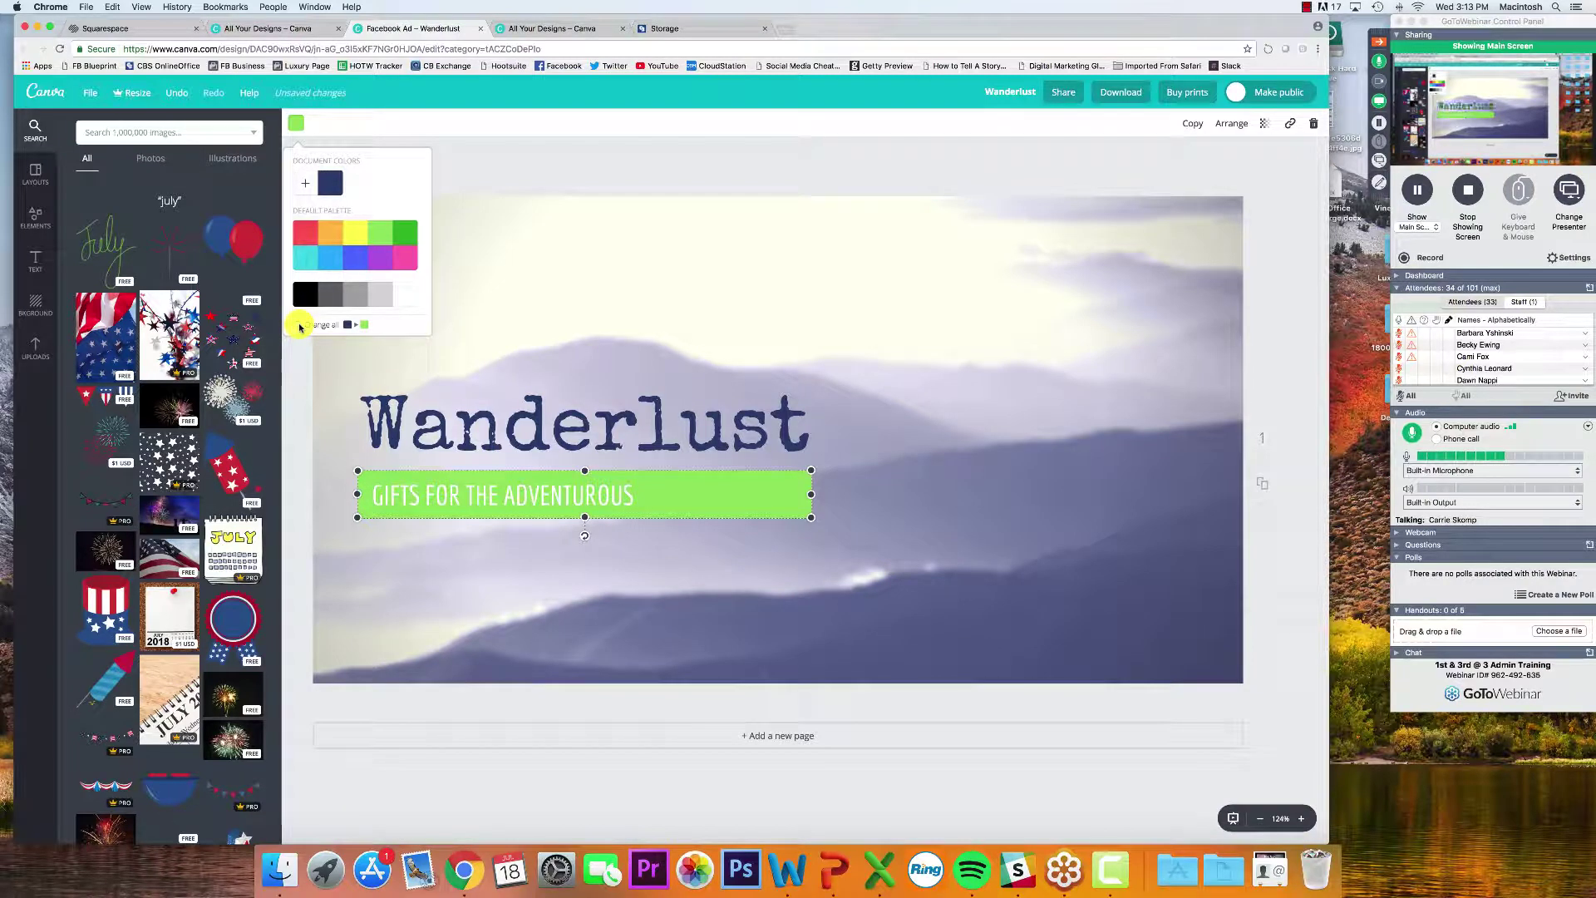
pyautogui.click(559, 197)
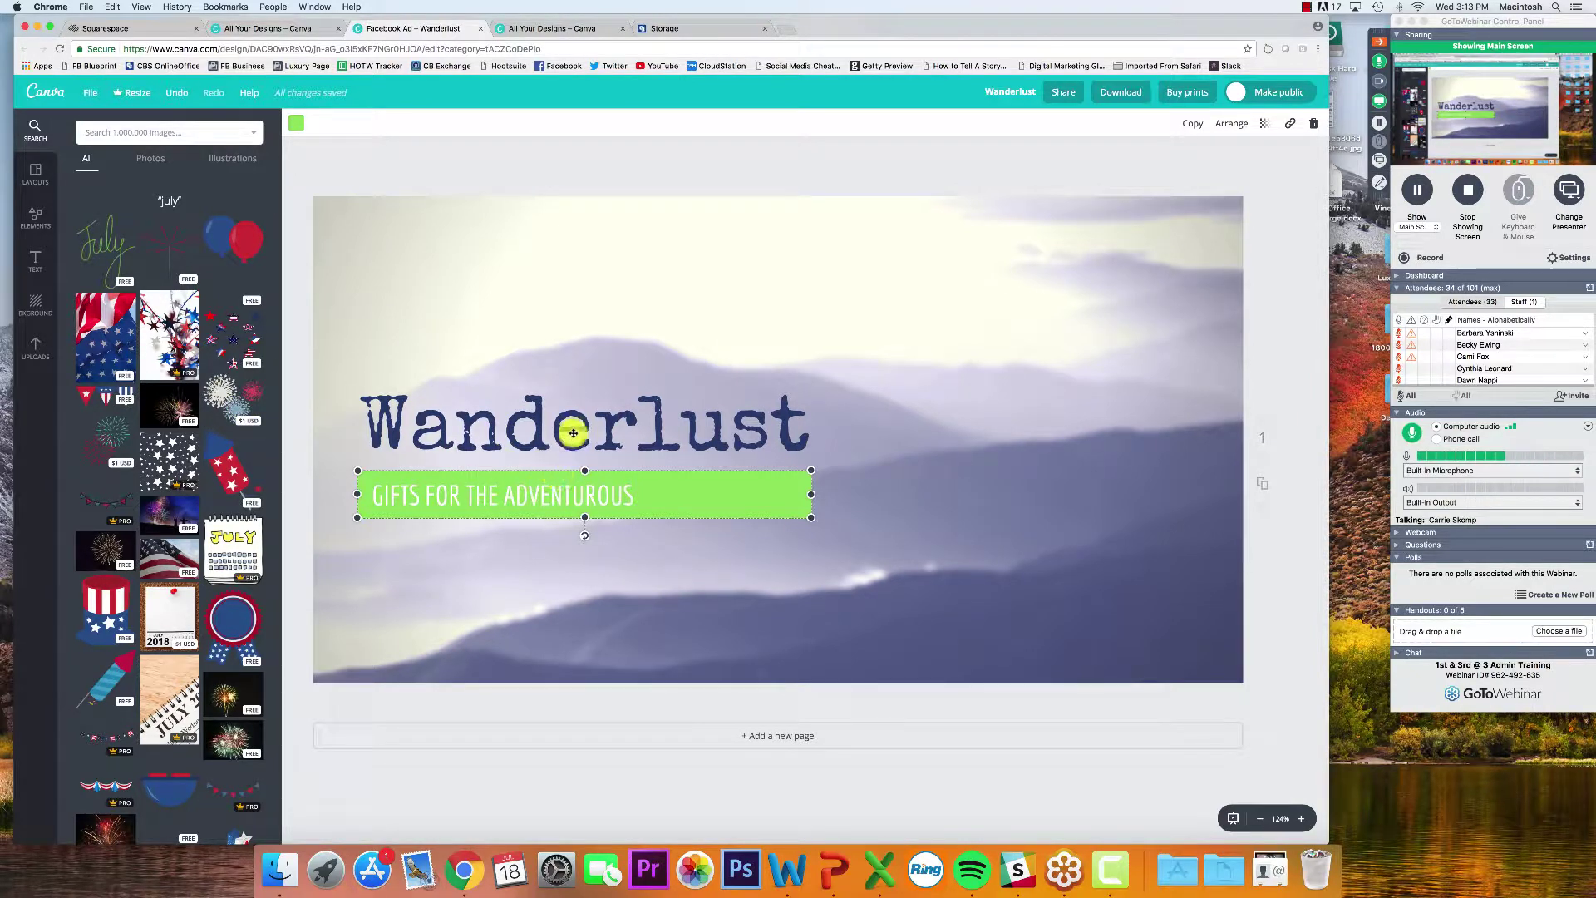
pyautogui.click(297, 508)
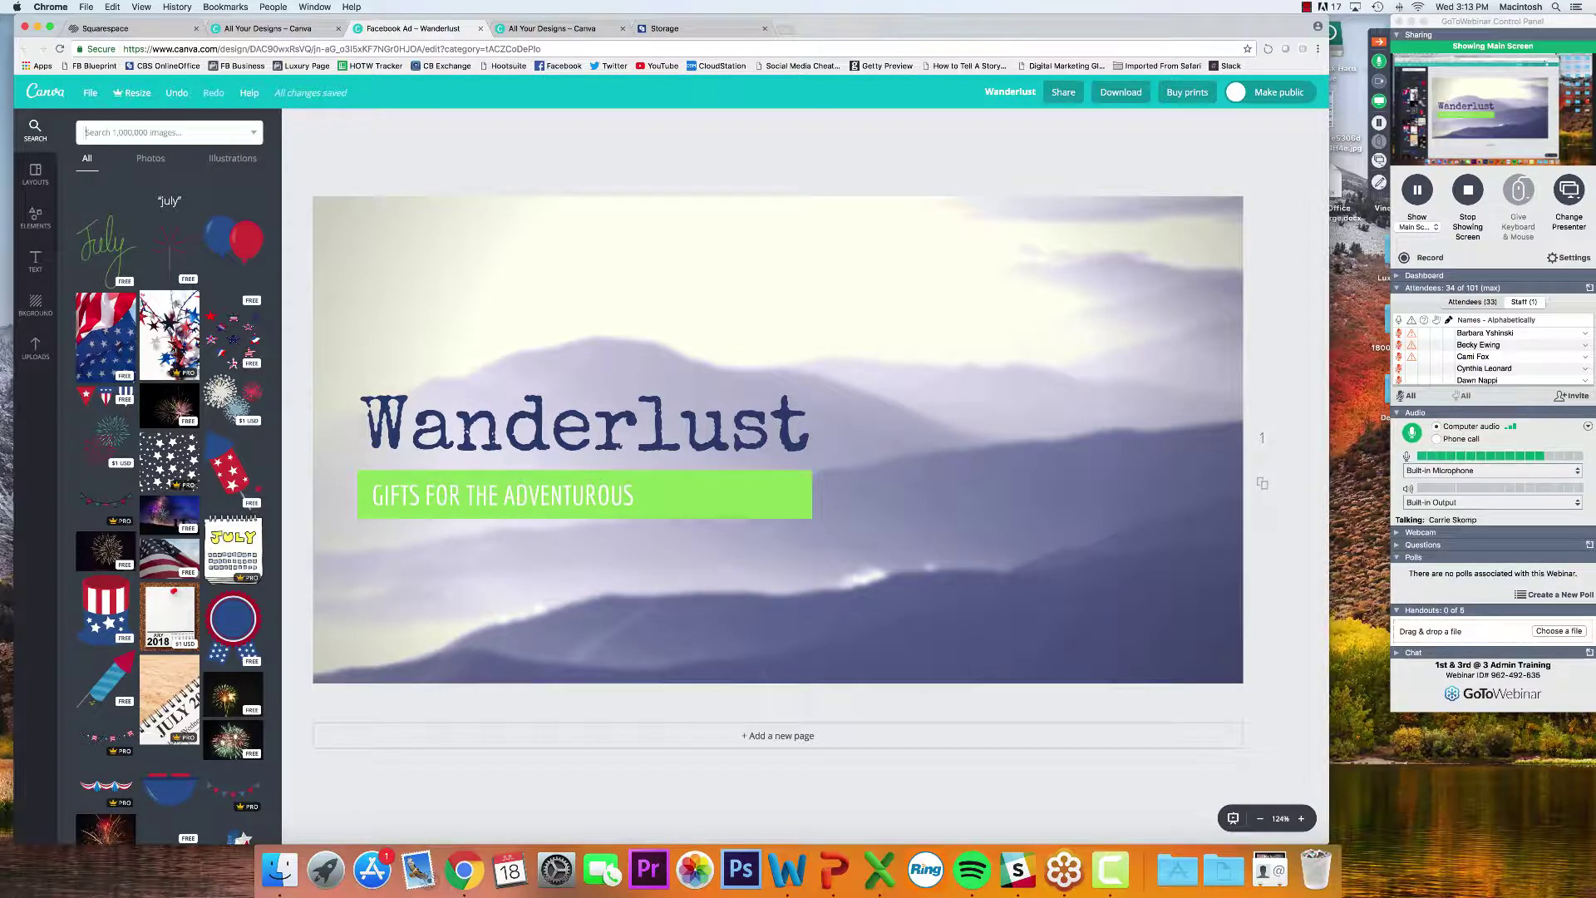
pyautogui.write('compass')
pyautogui.press('Return')
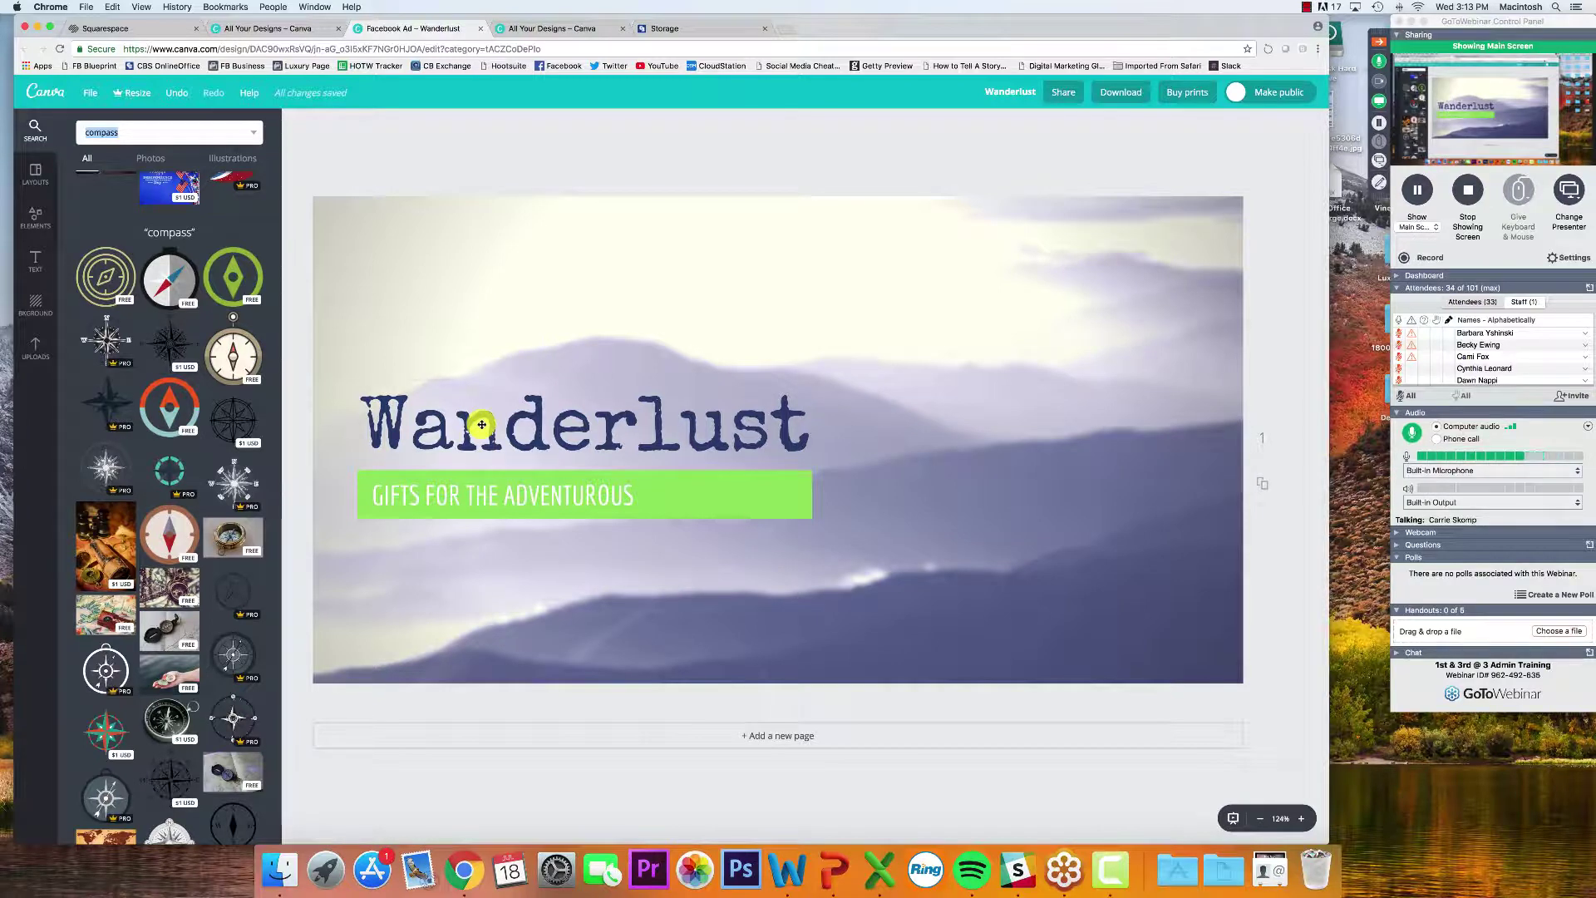
pyautogui.click(481, 425)
pyautogui.moveTo(370, 421); pyautogui.dragTo(855, 435)
pyautogui.click(339, 124)
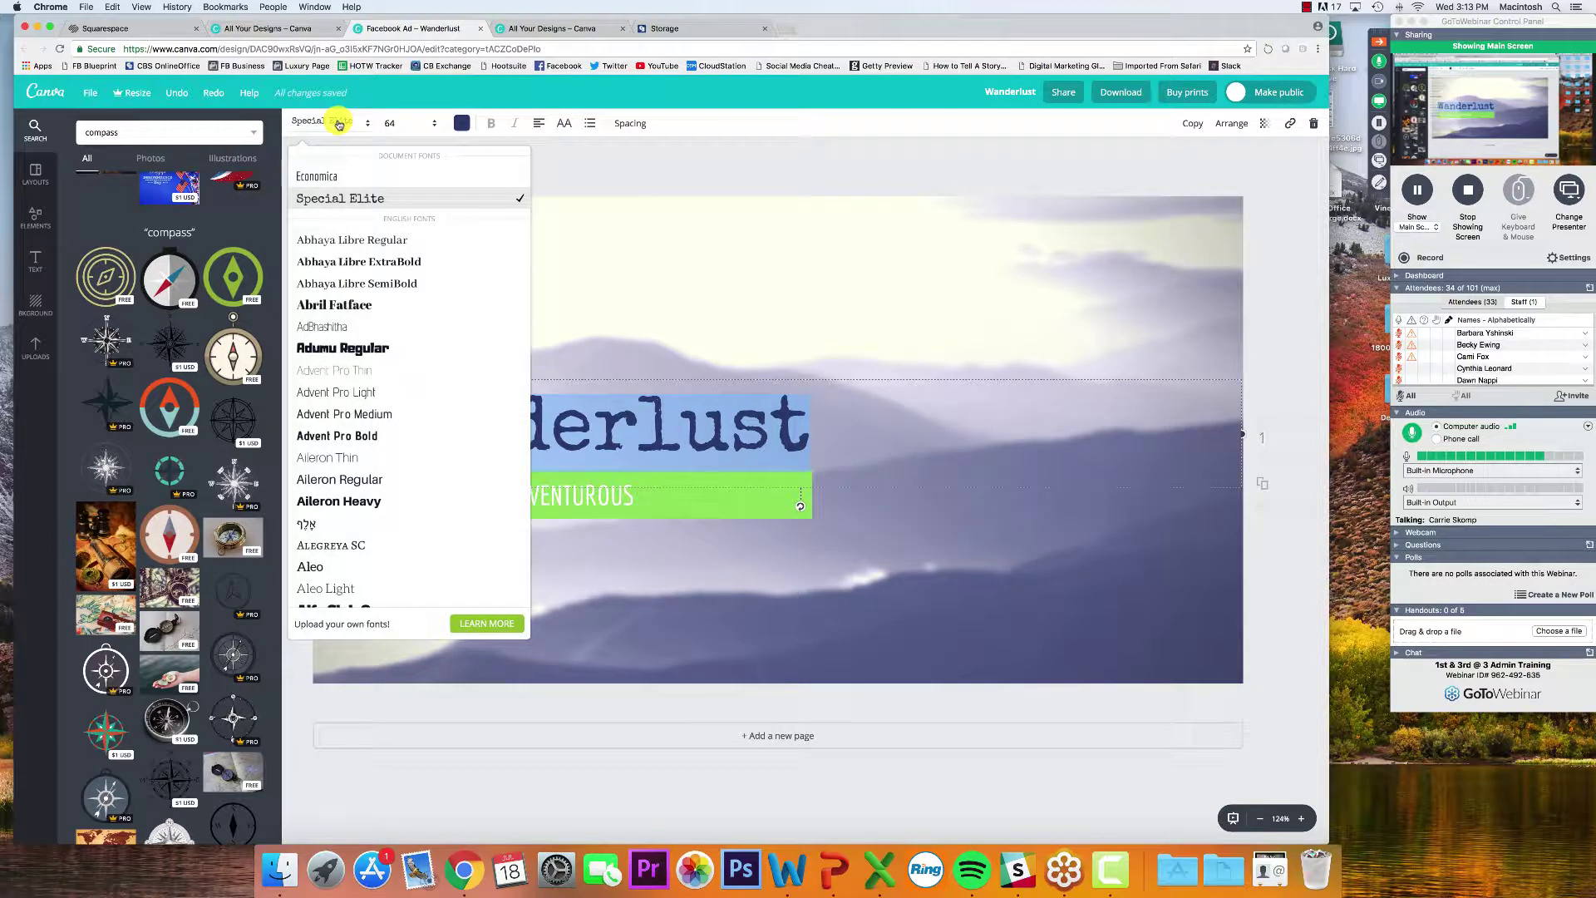
pyautogui.click(341, 179)
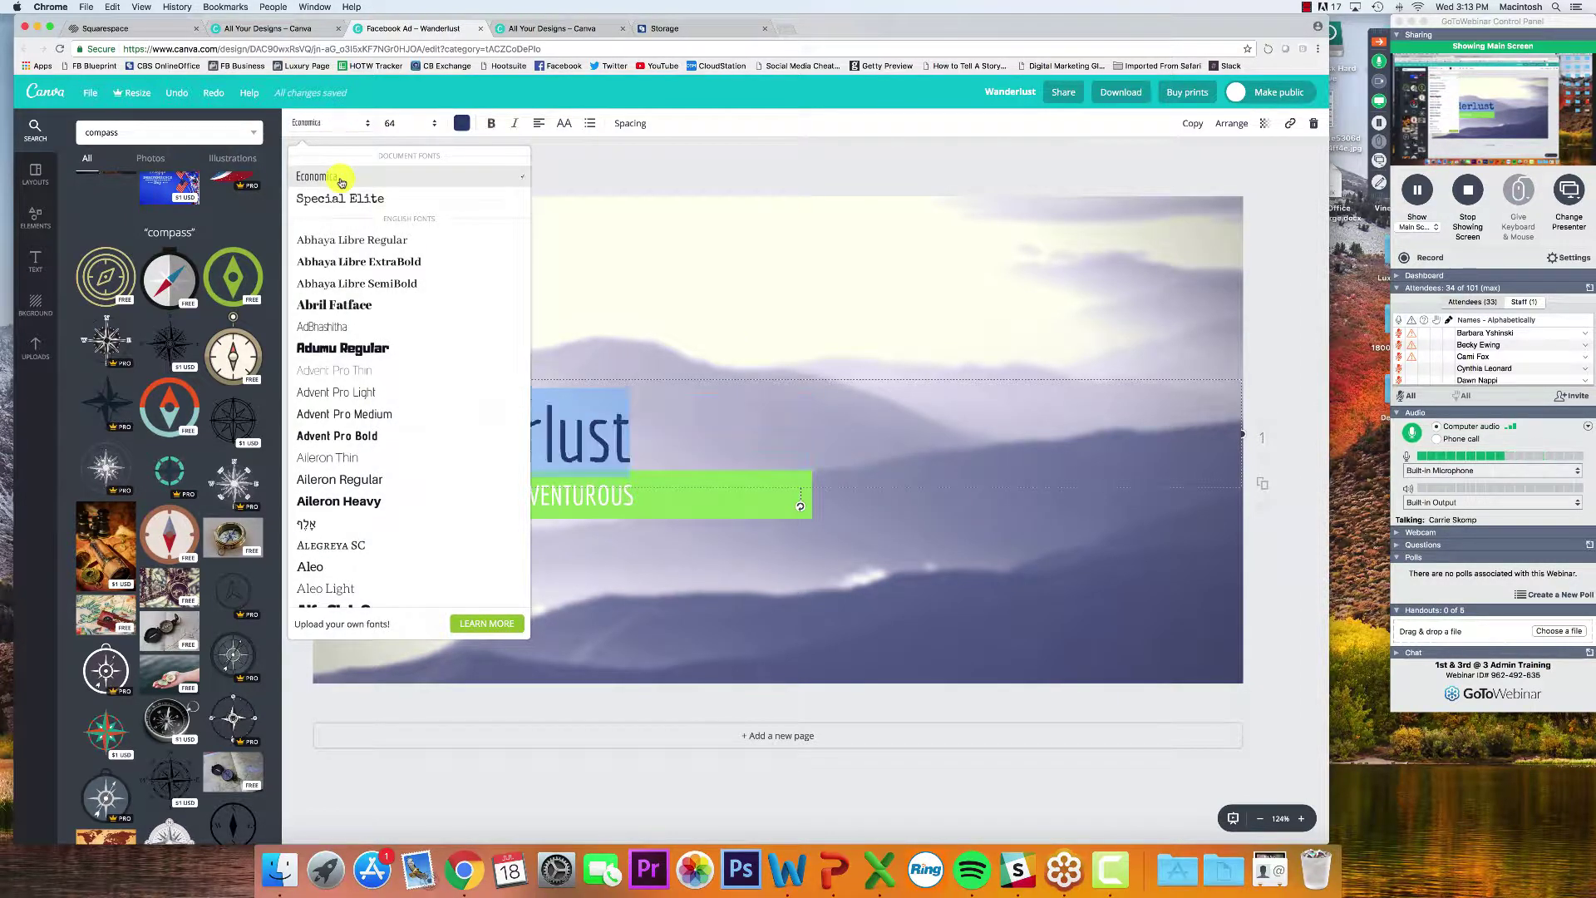
pyautogui.click(718, 440)
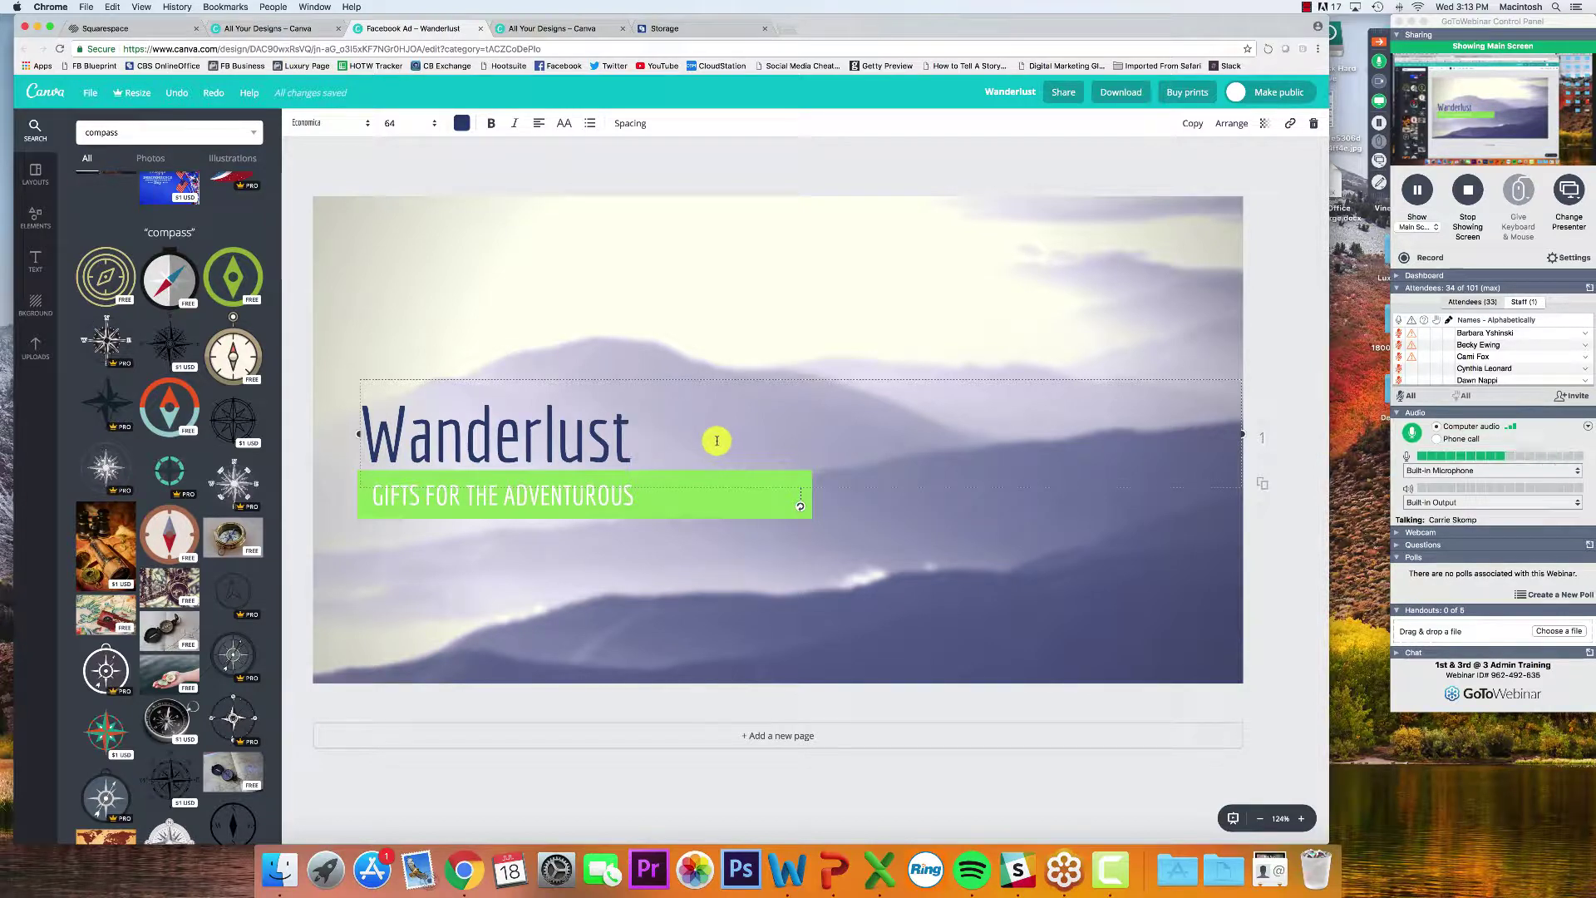
pyautogui.moveTo(632, 432)
pyautogui.mouseDown()
pyautogui.moveTo(402, 438)
pyautogui.moveTo(337, 418)
pyautogui.moveTo(625, 429)
pyautogui.mouseUp()
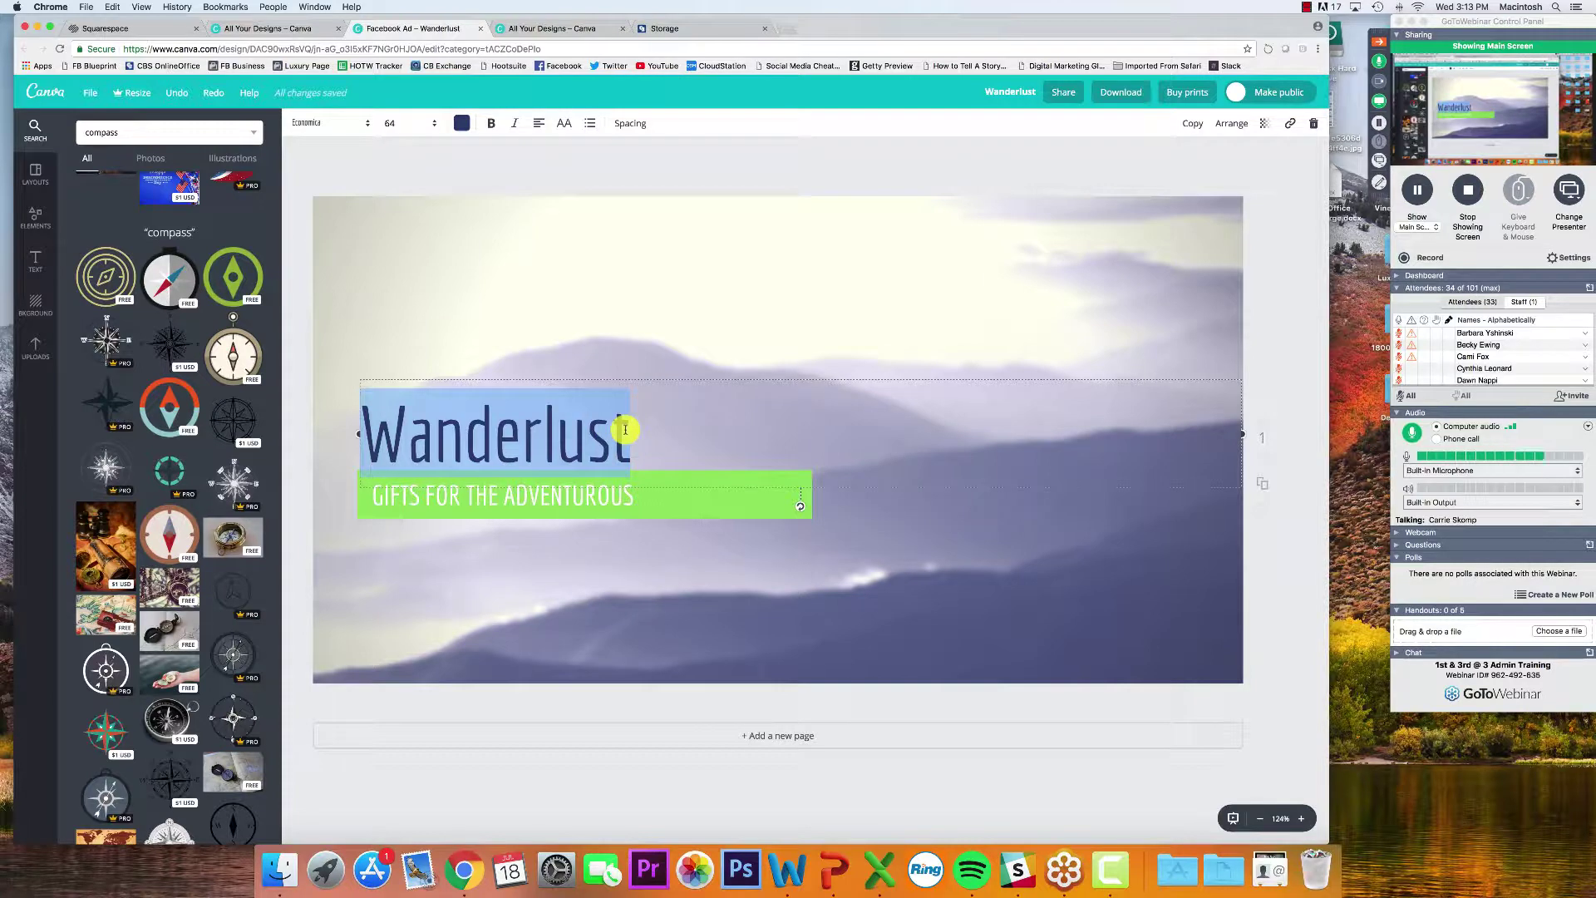
pyautogui.click(333, 123)
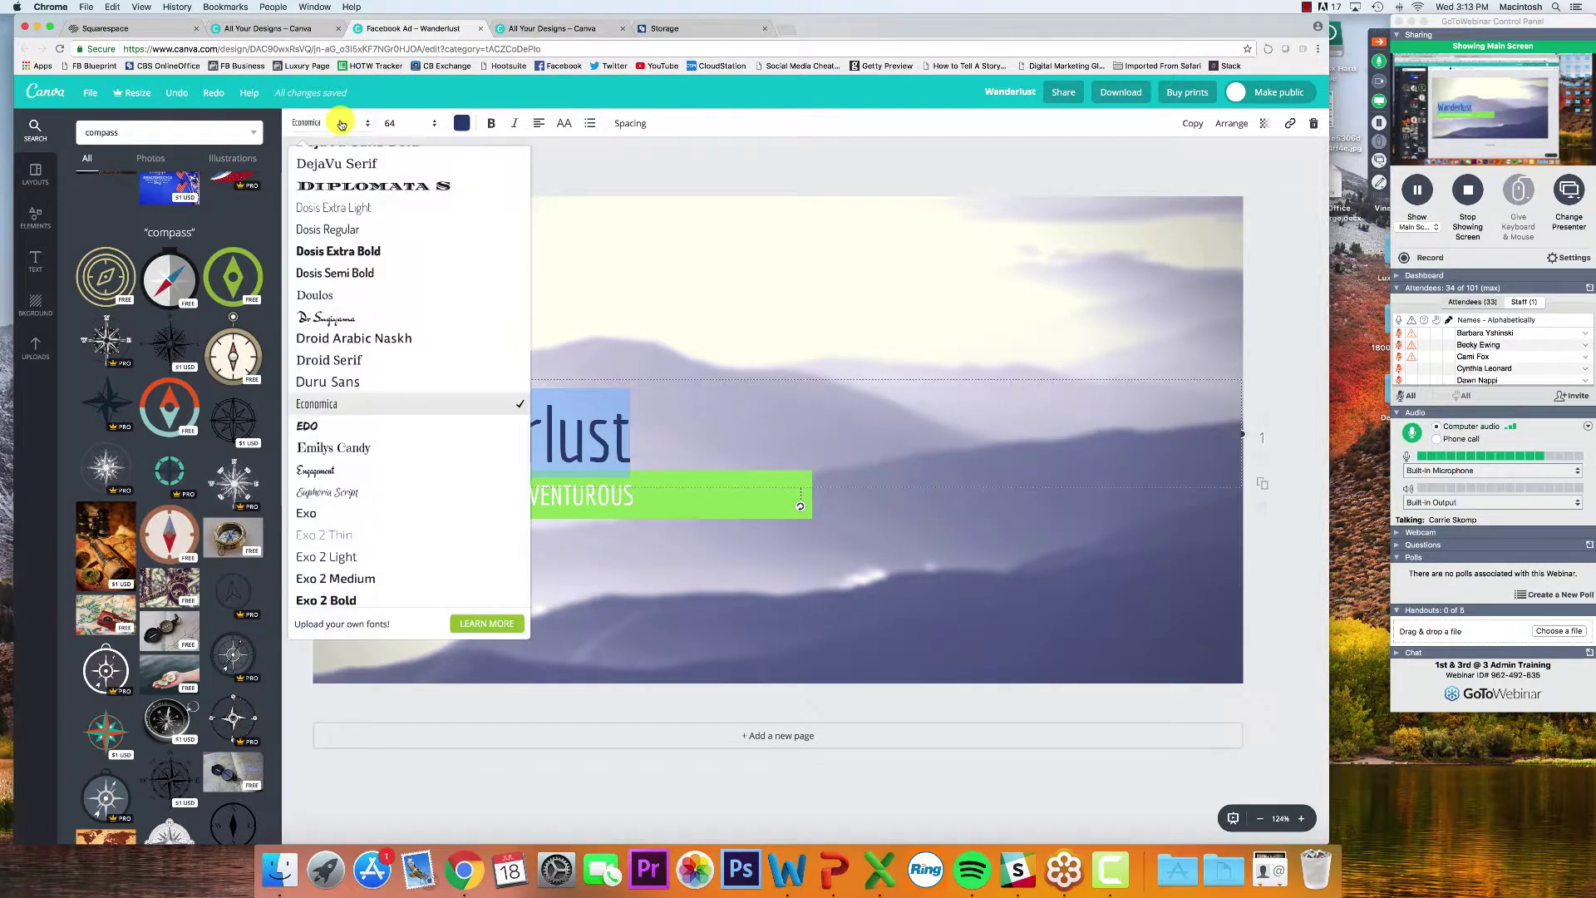
pyautogui.scroll(15, 346, 175)
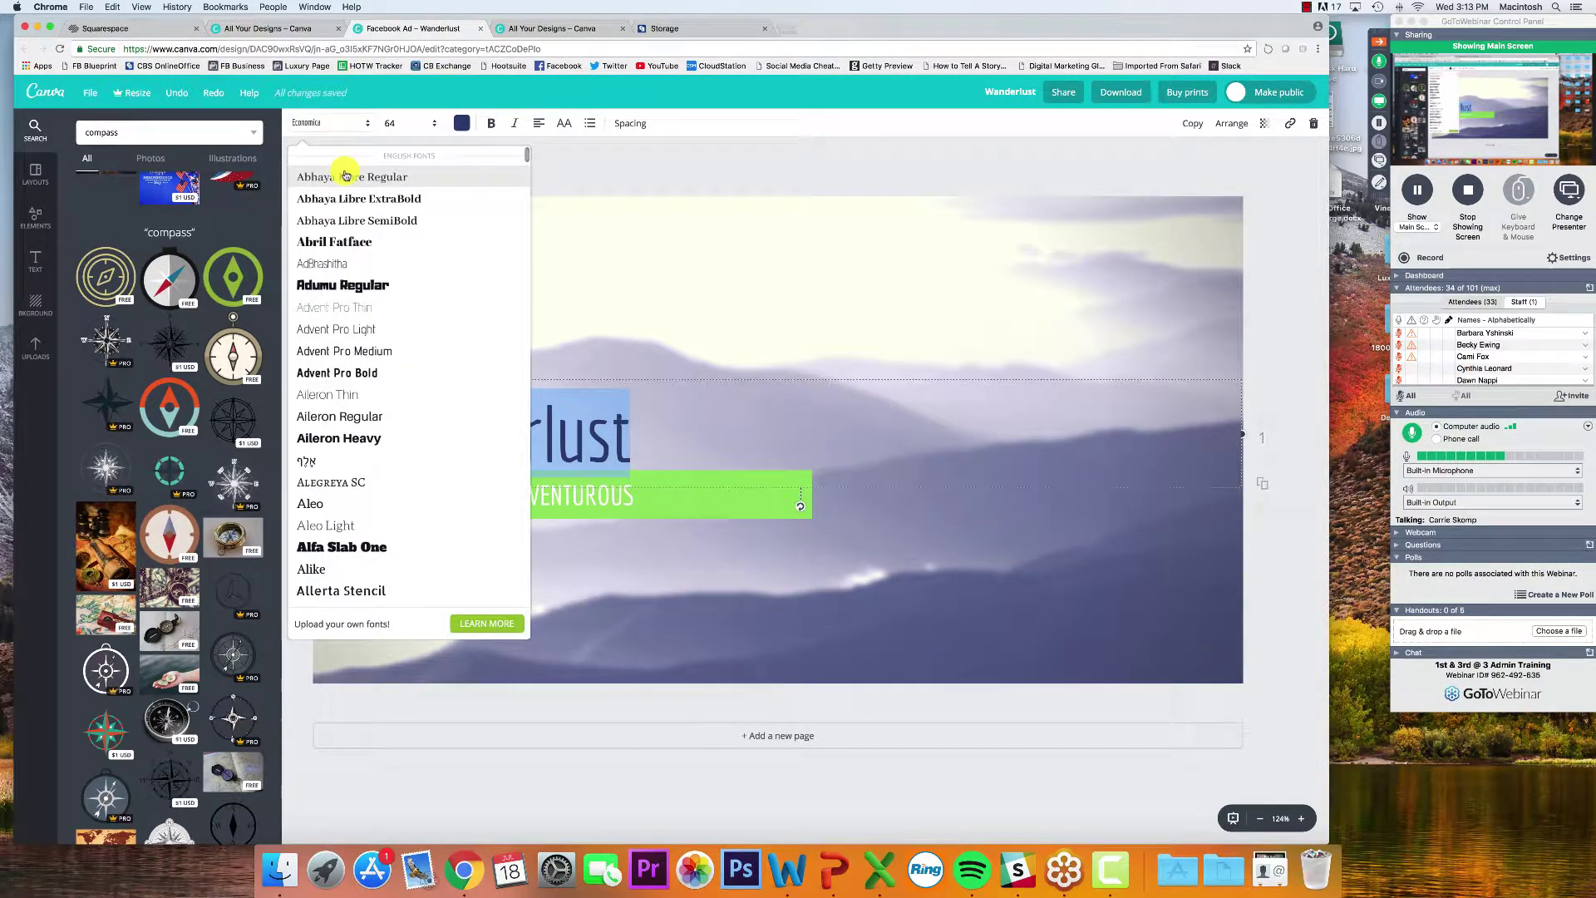
pyautogui.click(364, 182)
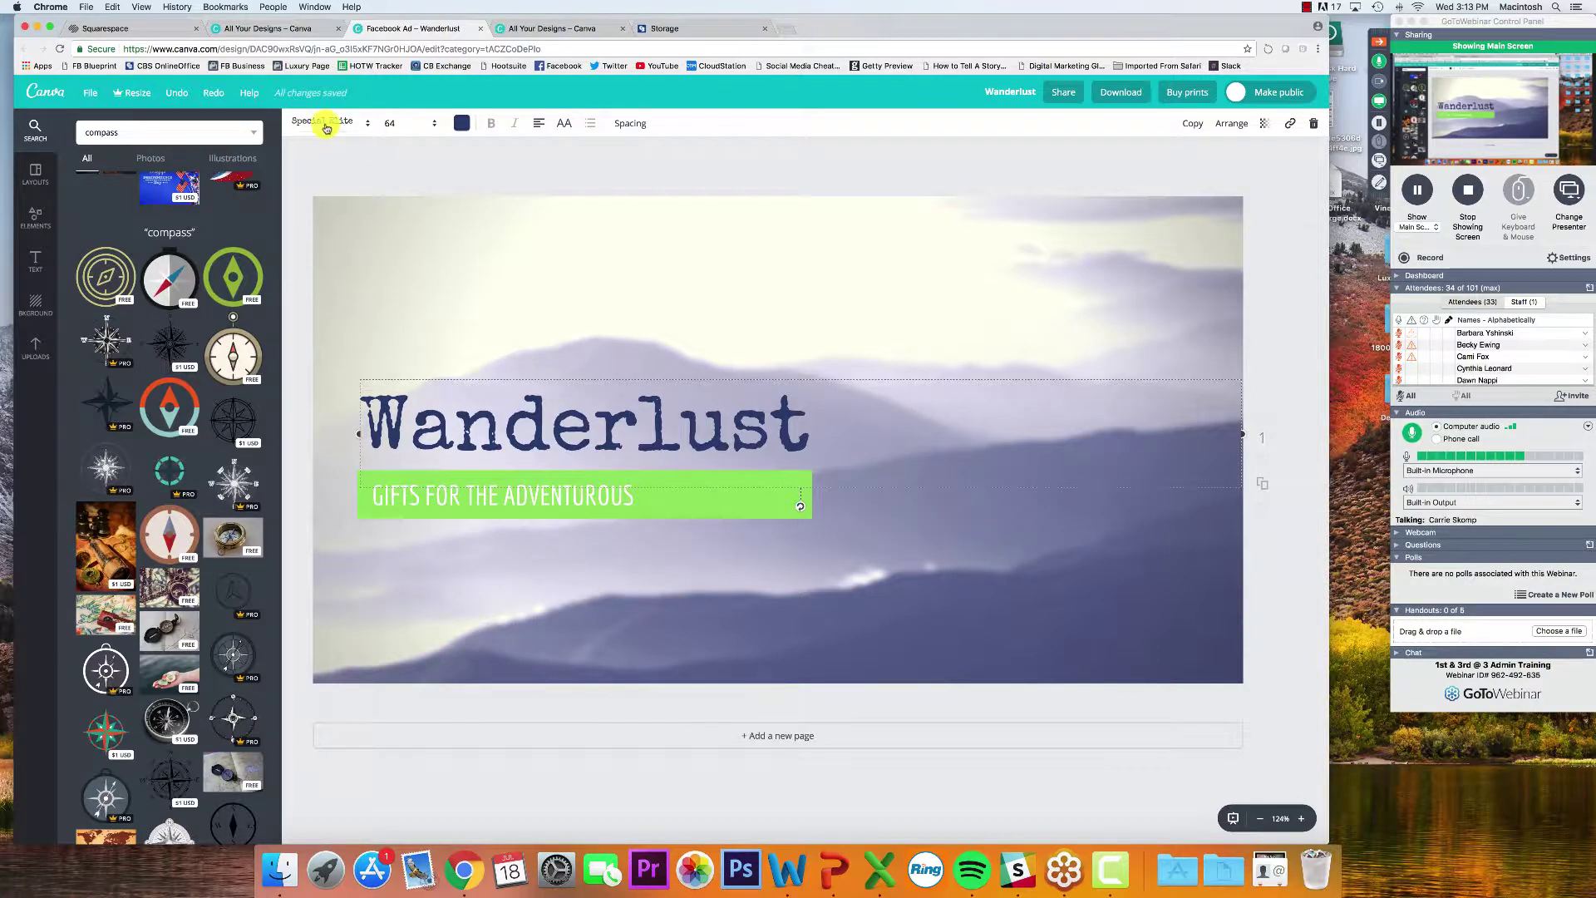
pyautogui.click(295, 446)
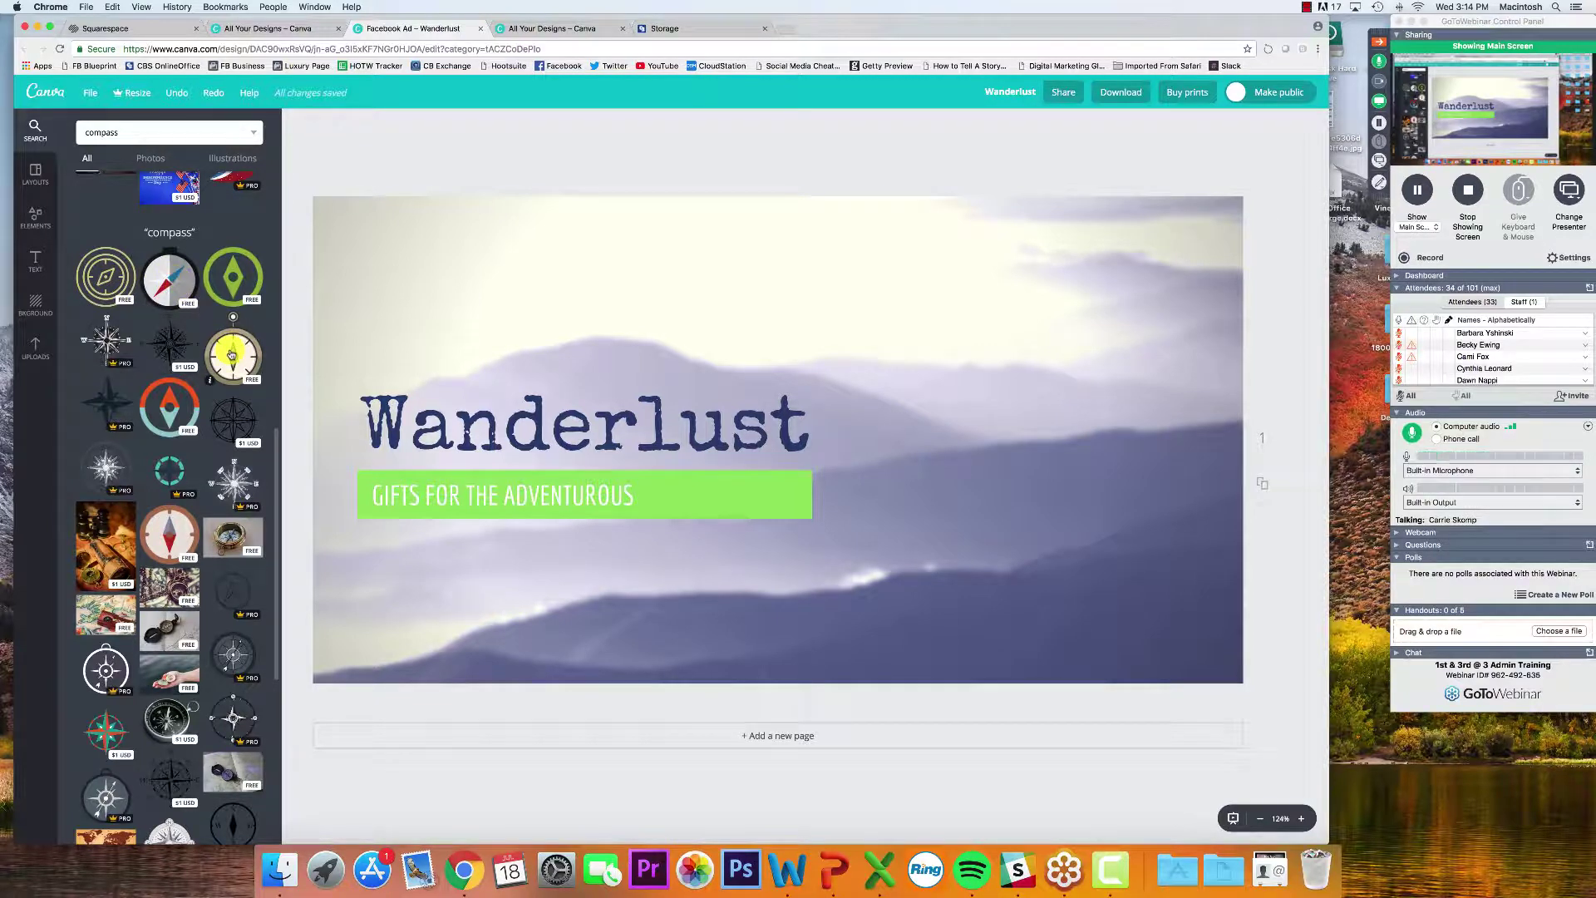
# Add the orange-and-teal compass right of the Wanderlust title and turn its teal parts green
pyautogui.click(170, 406)
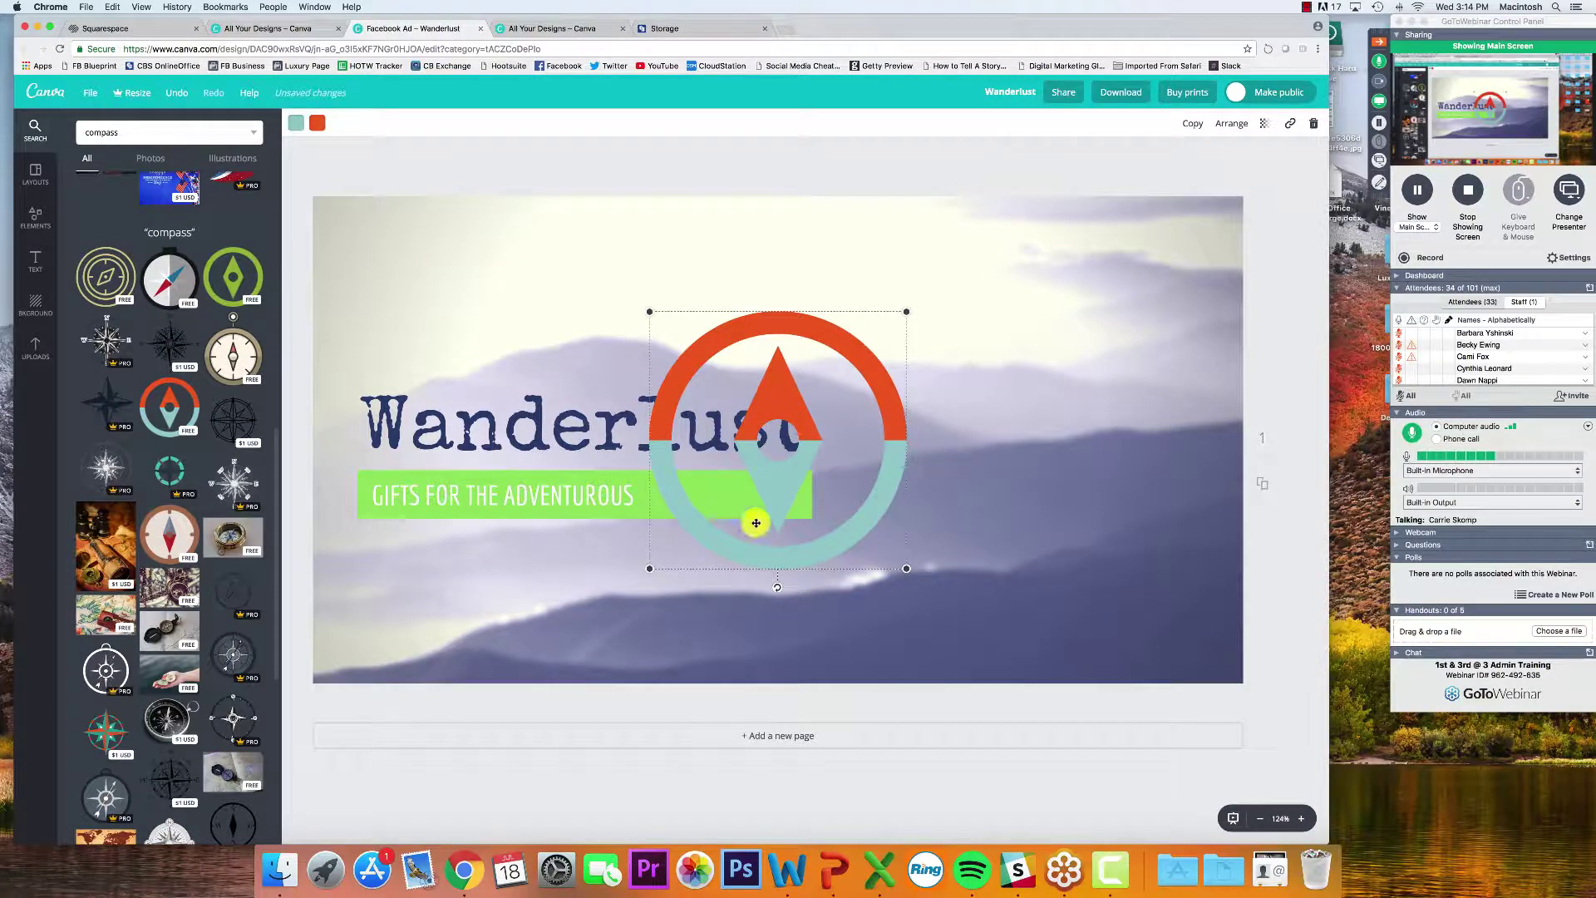
pyautogui.moveTo(756, 522); pyautogui.dragTo(1048, 486)
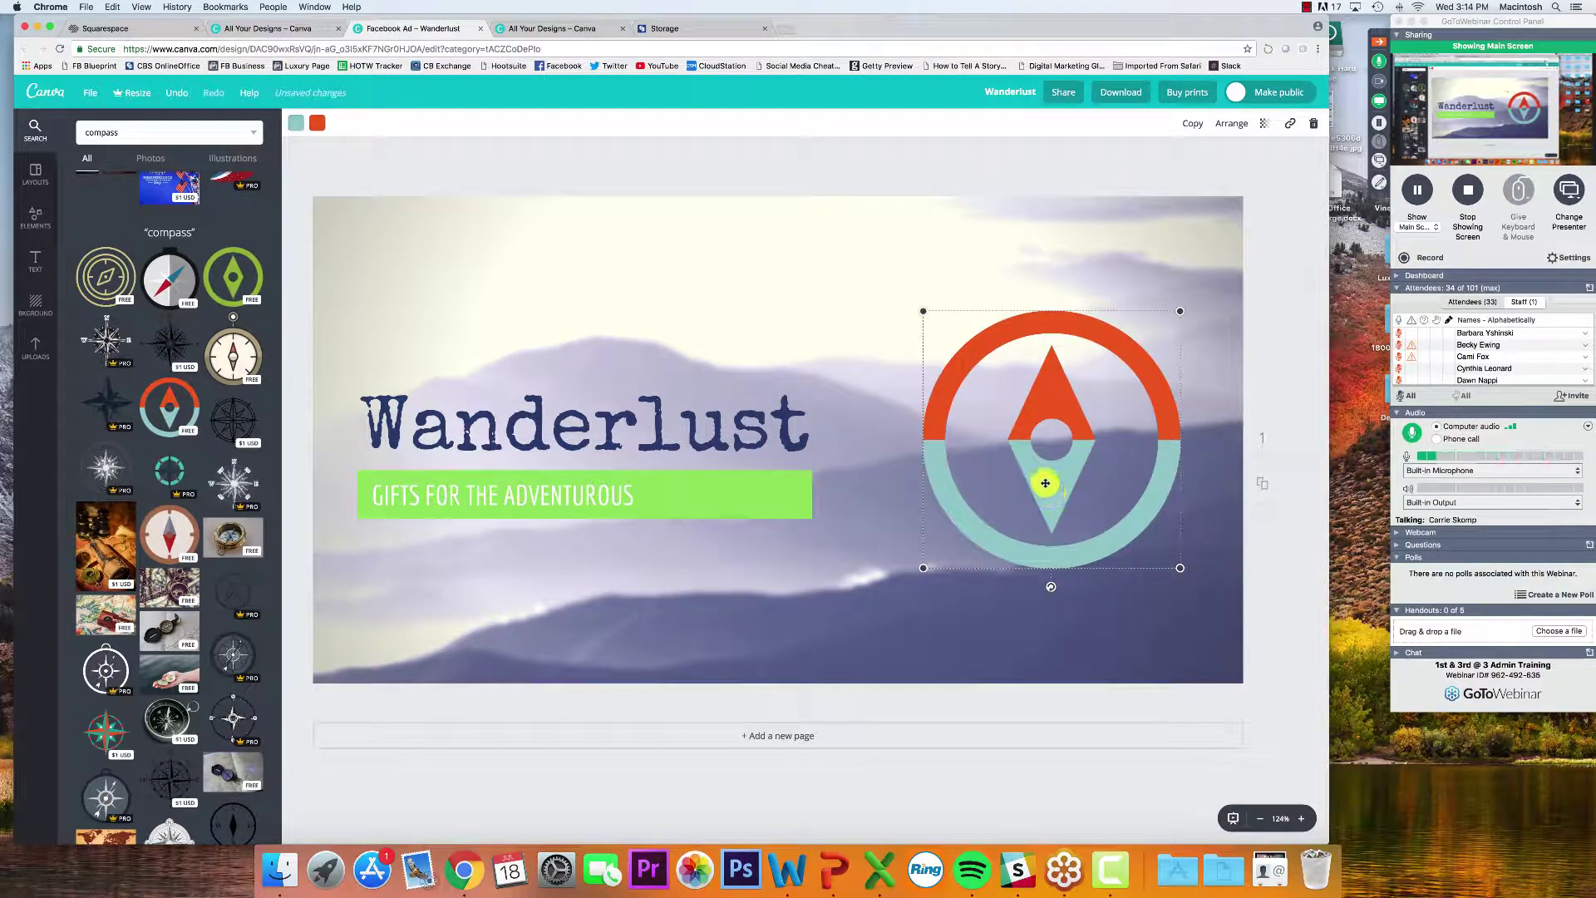
pyautogui.click(316, 125)
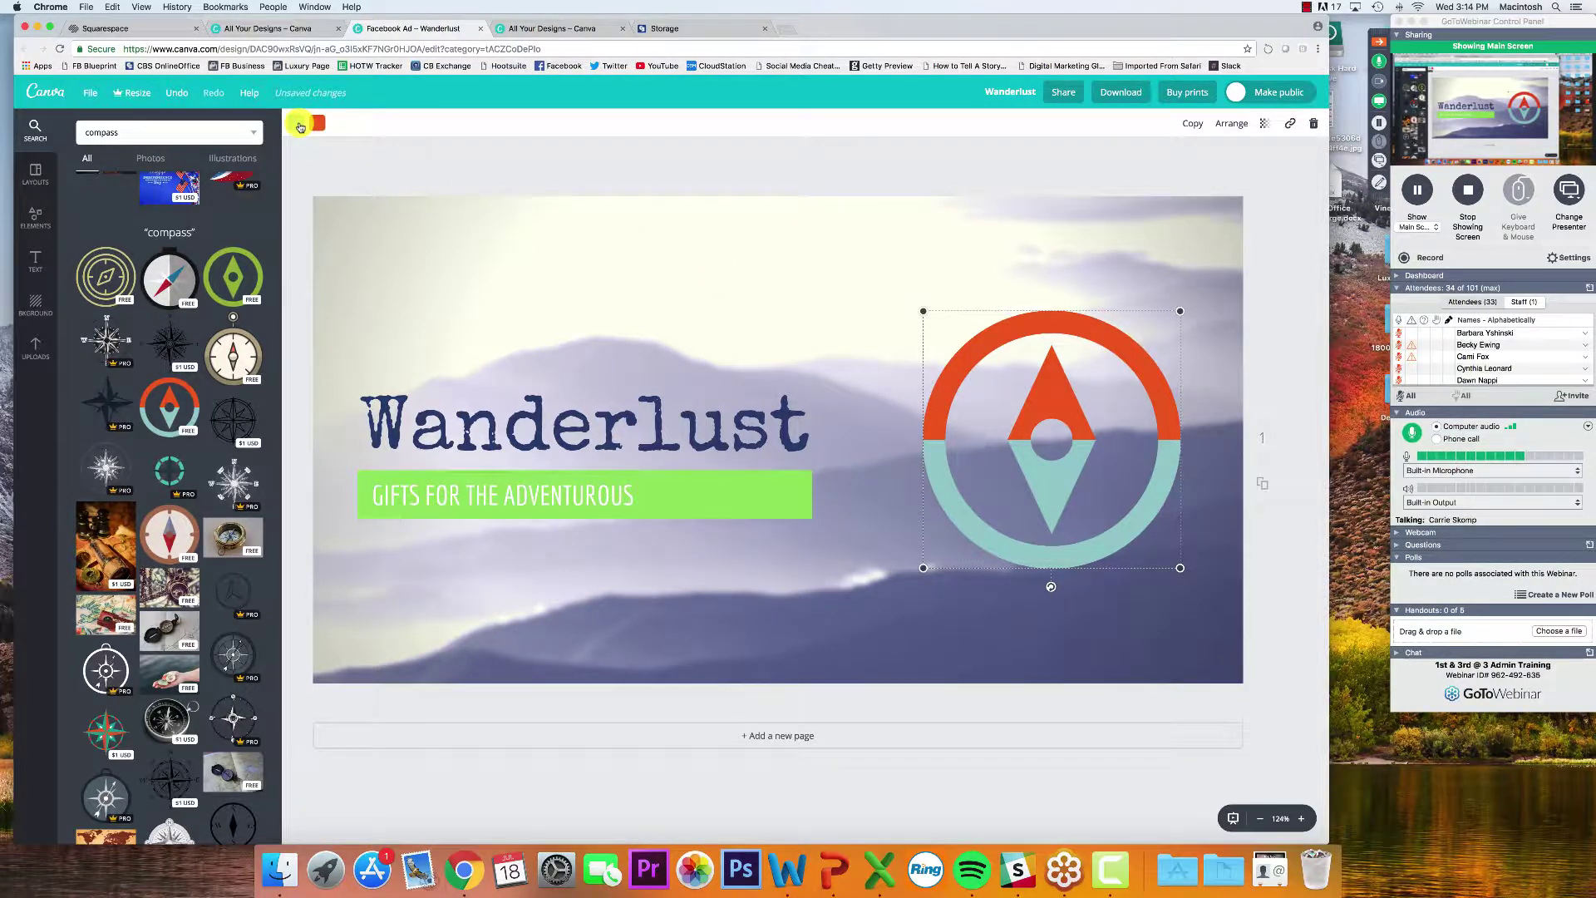
pyautogui.click(383, 241)
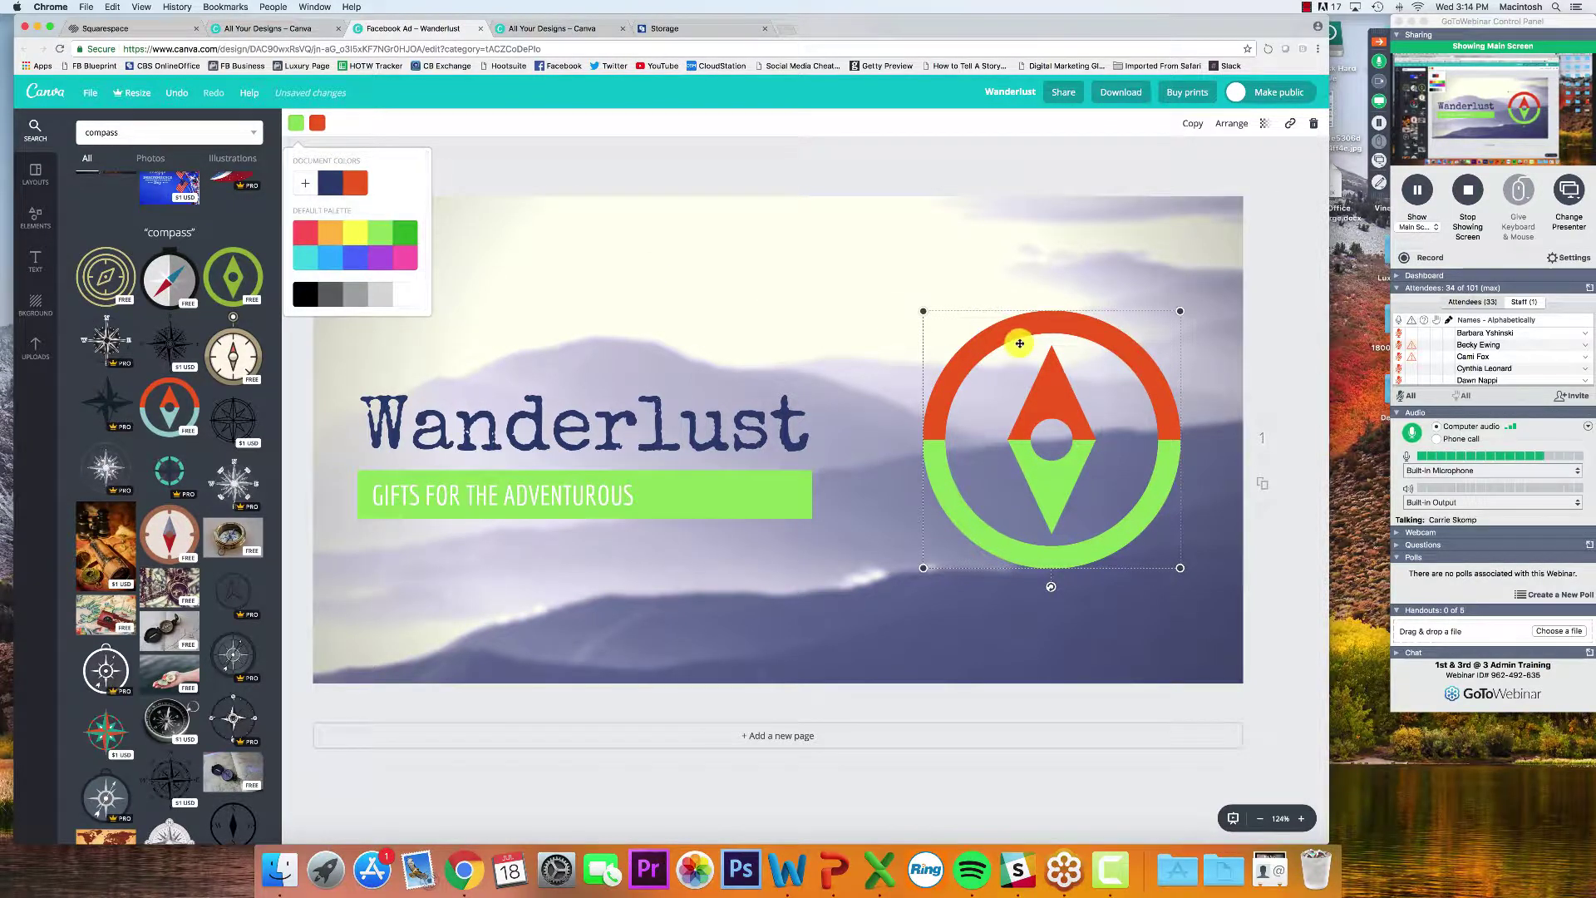
# Finish recolouring the compass light green on top and navy below
pyautogui.click(325, 125)
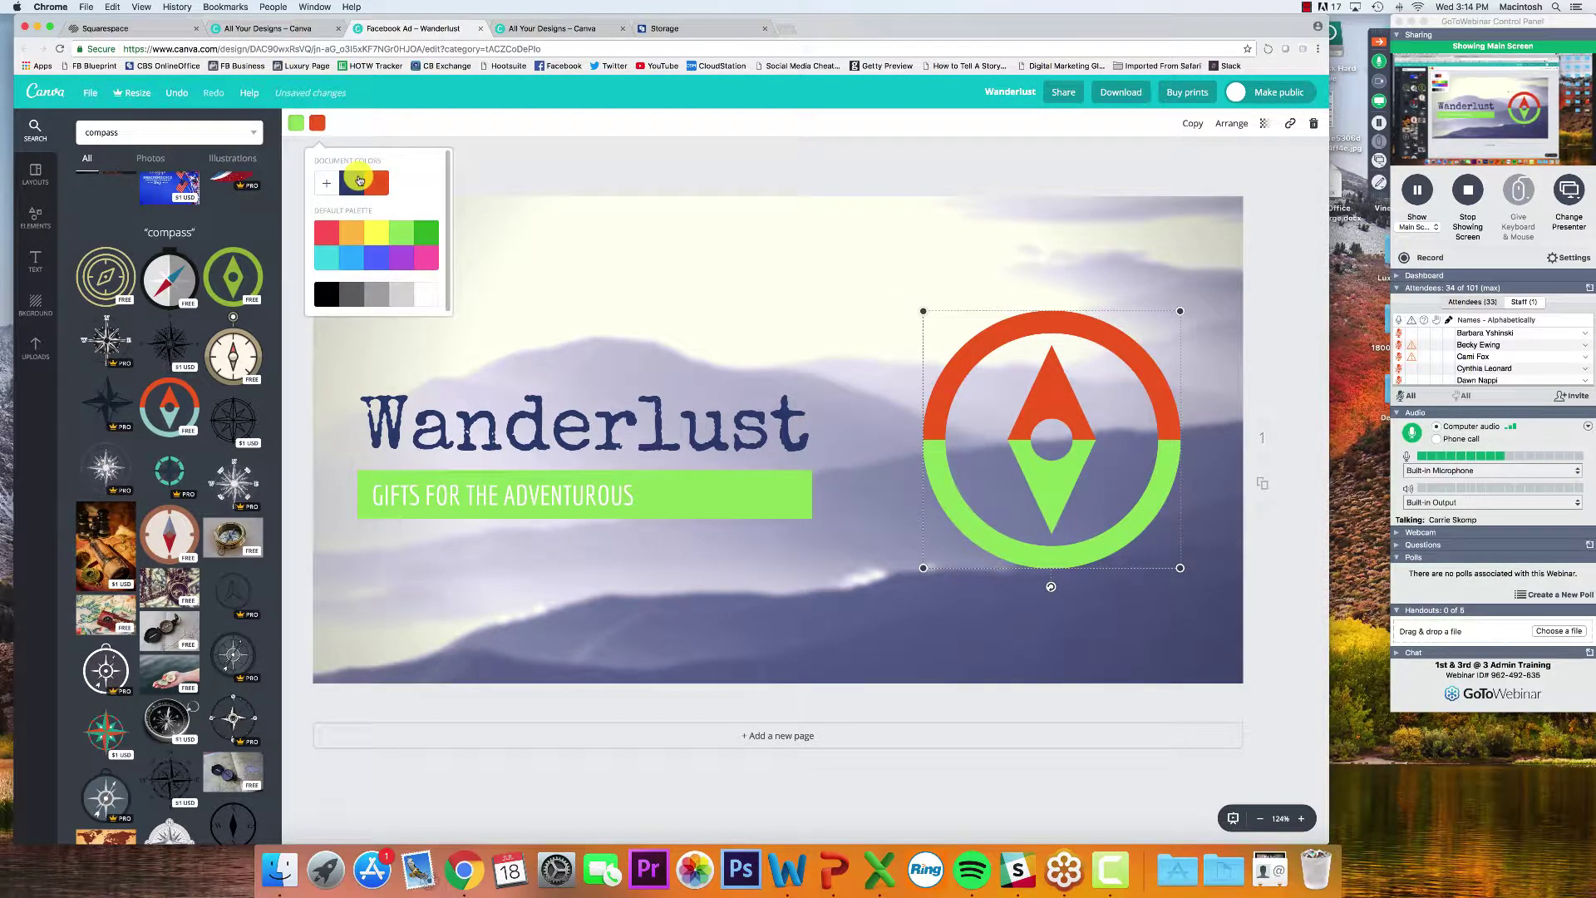
pyautogui.click(356, 182)
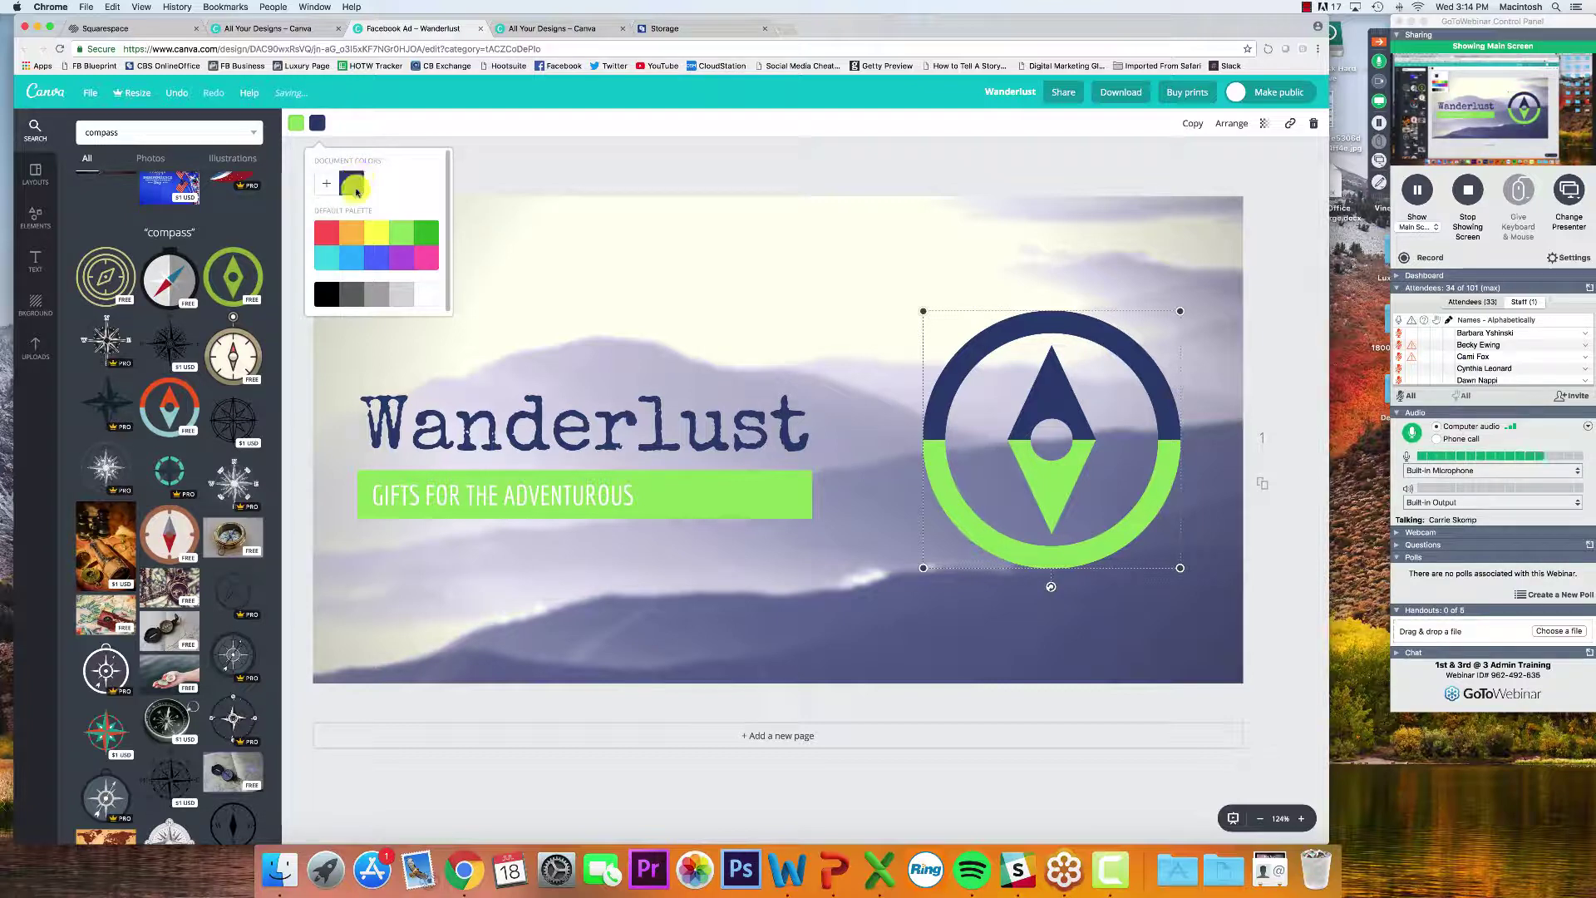
pyautogui.click(402, 233)
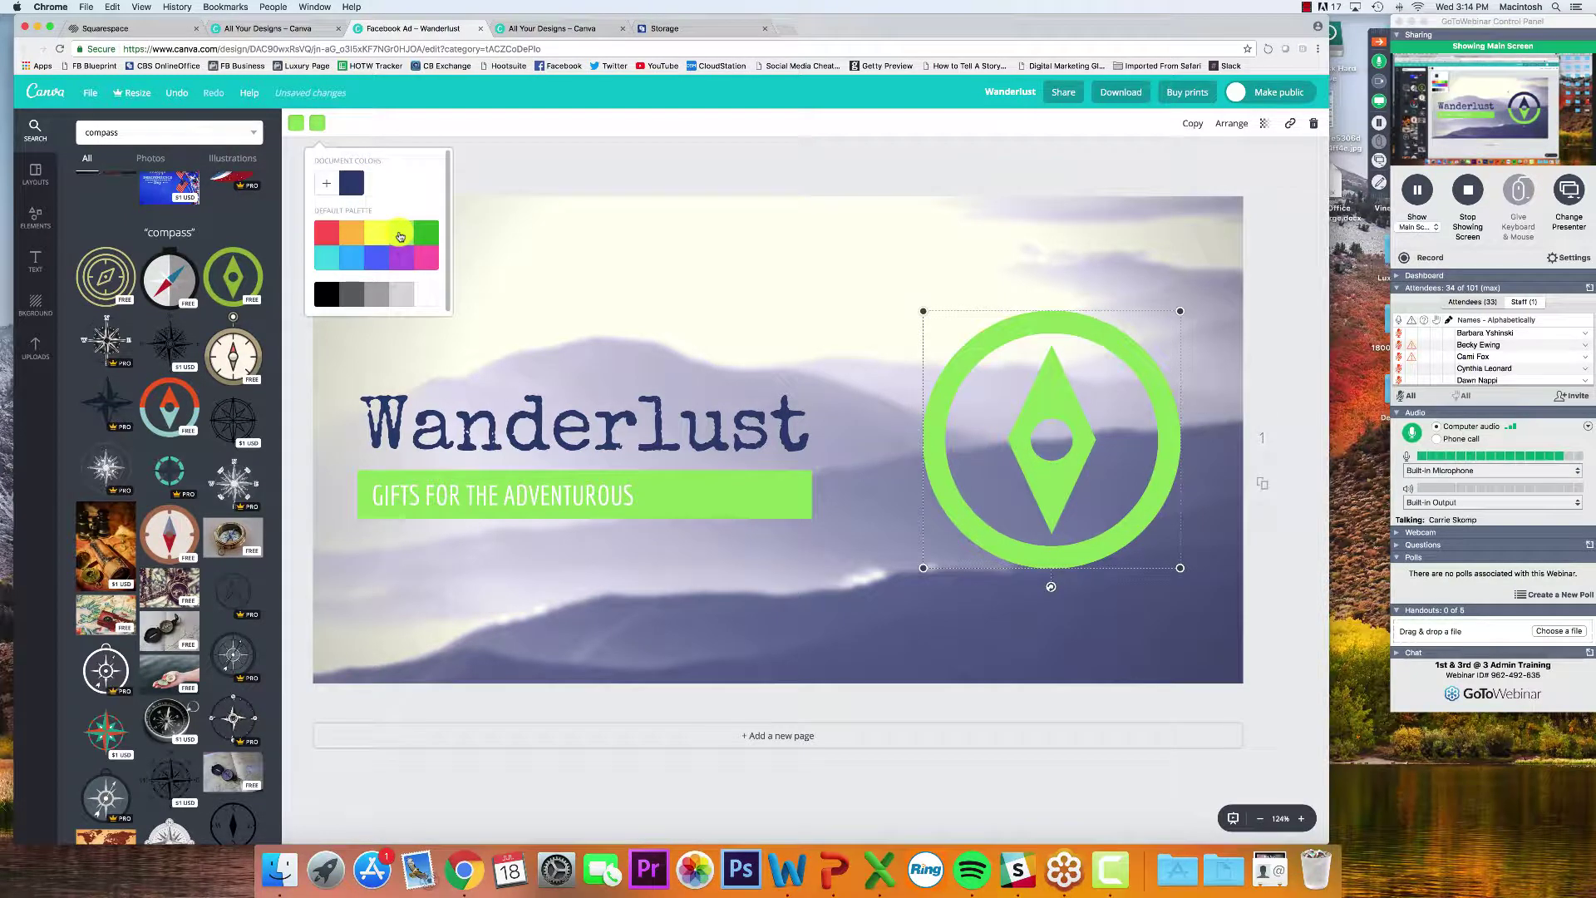
pyautogui.click(299, 123)
pyautogui.click(327, 184)
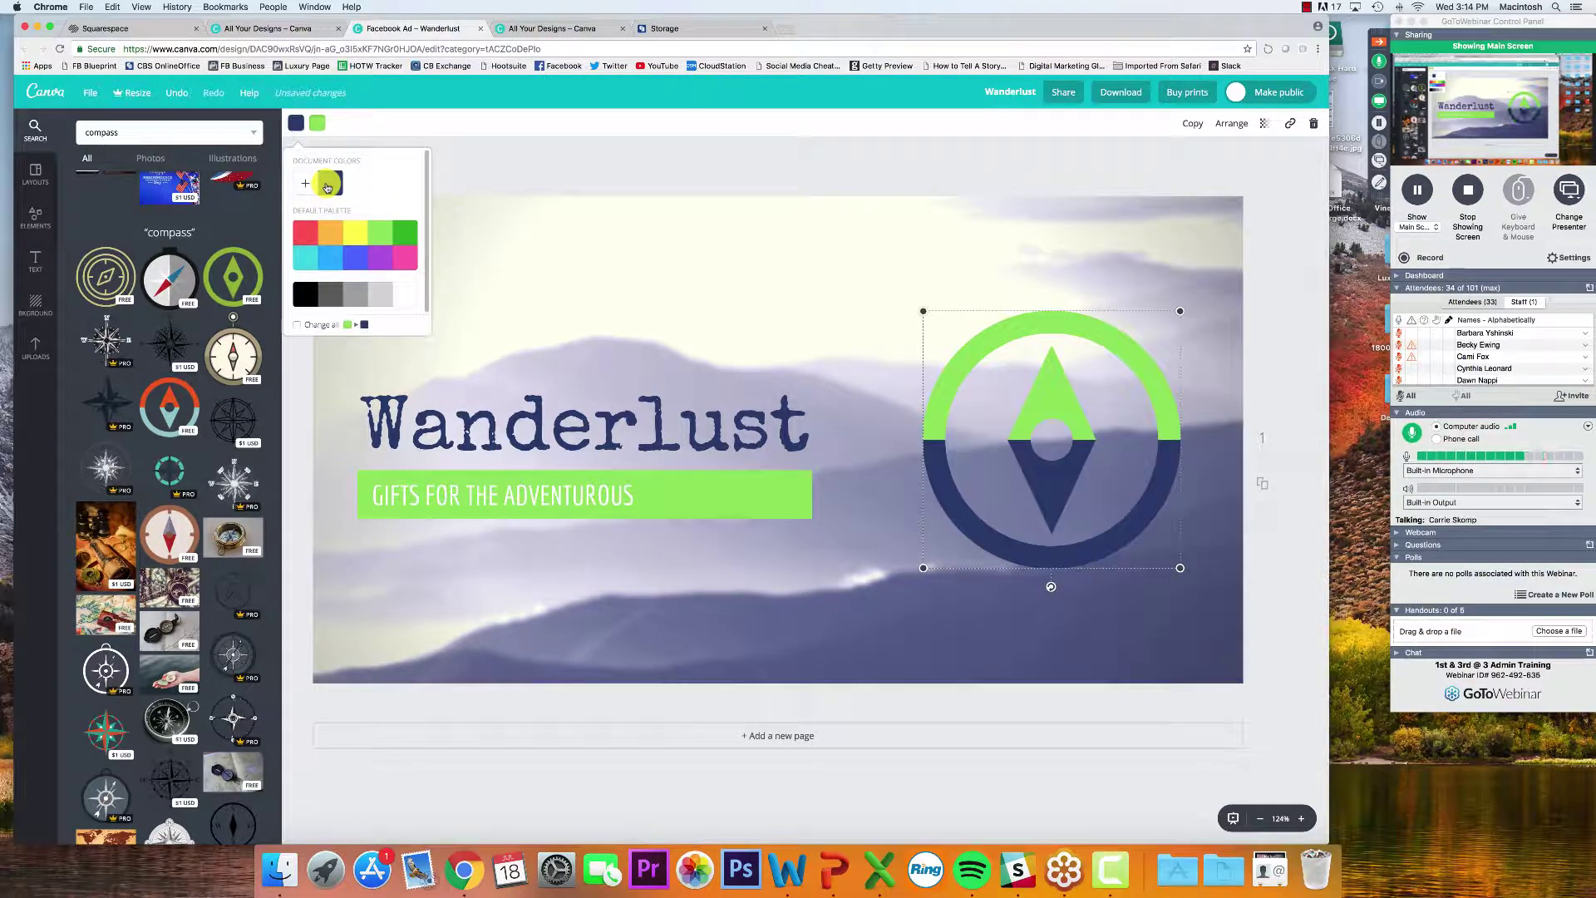
pyautogui.click(569, 157)
pyautogui.click(570, 158)
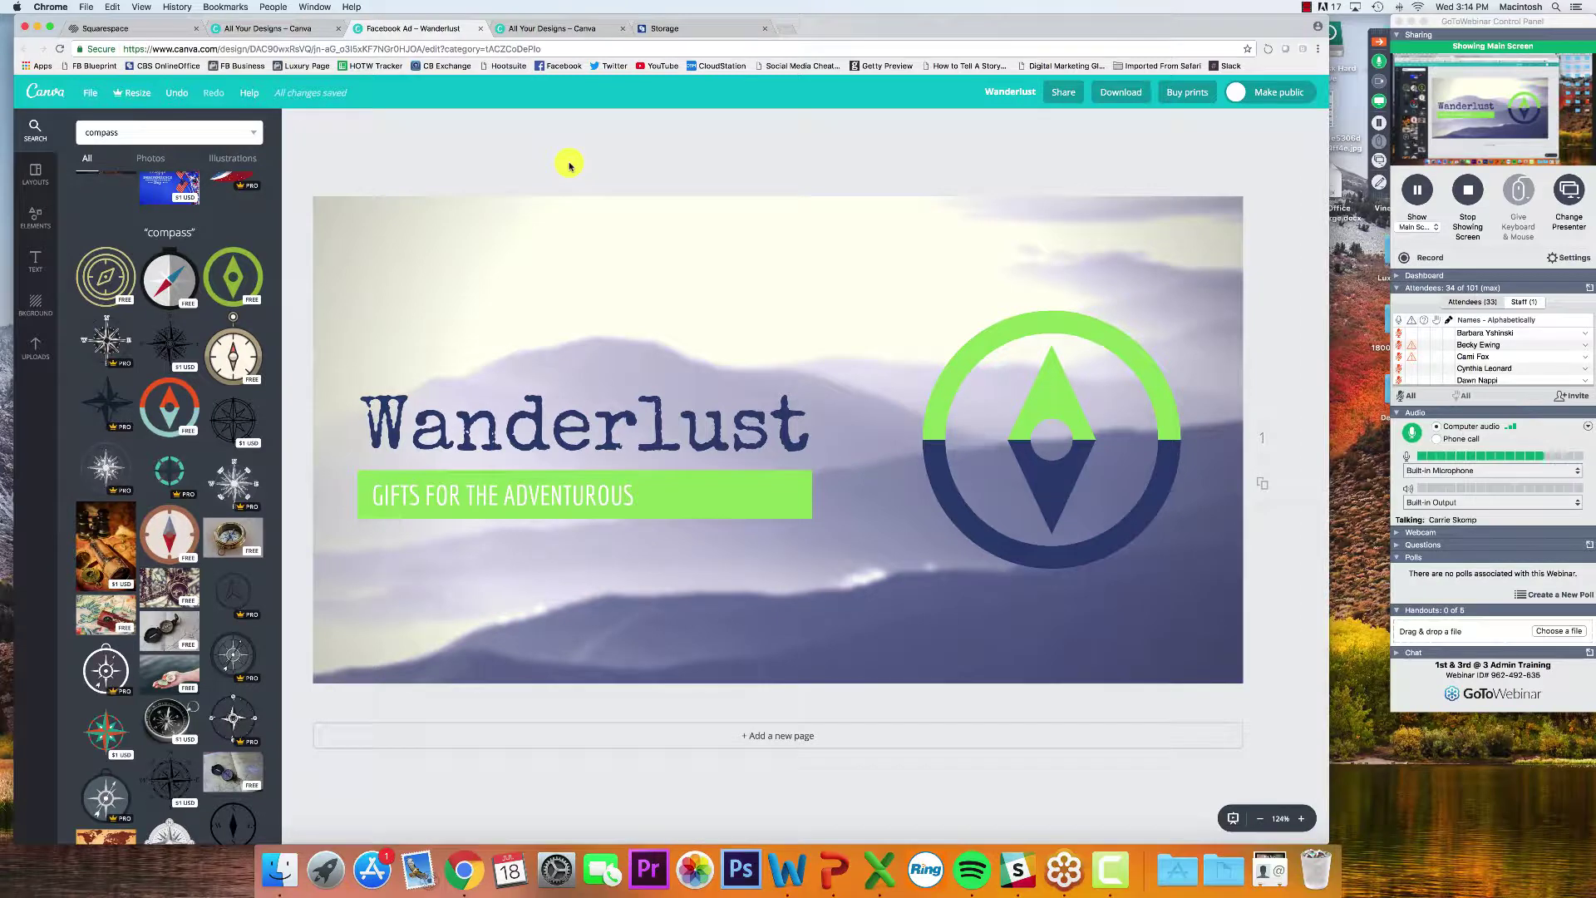
pyautogui.click(574, 425)
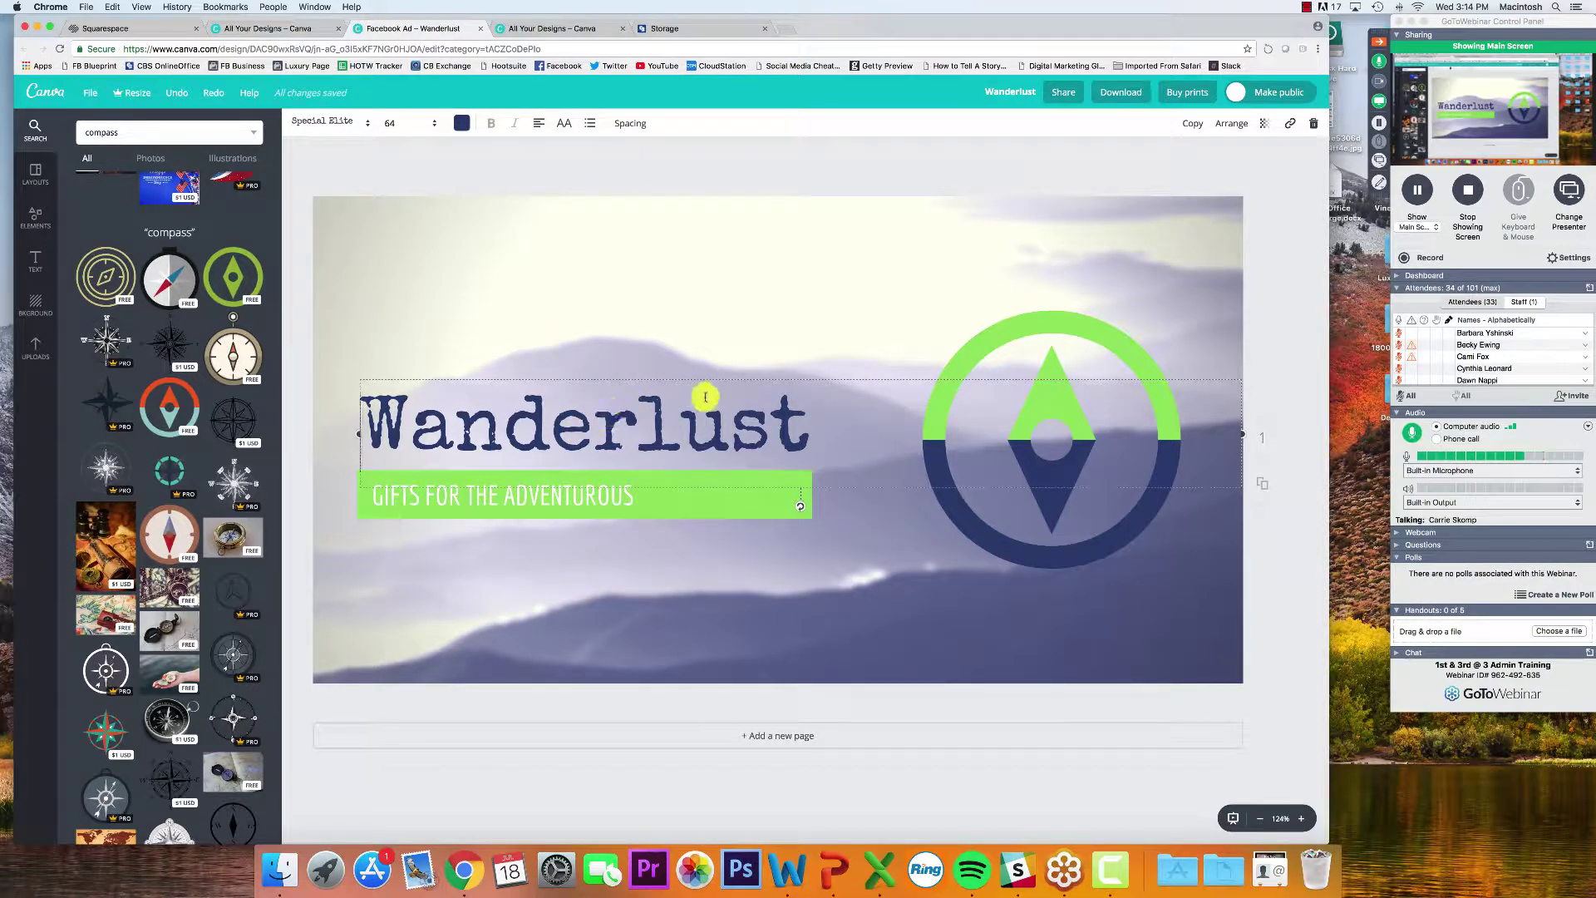
# Replace the Wanderlust headline with 'Looking for a New Career?'
pyautogui.moveTo(794, 422); pyautogui.dragTo(342, 420)
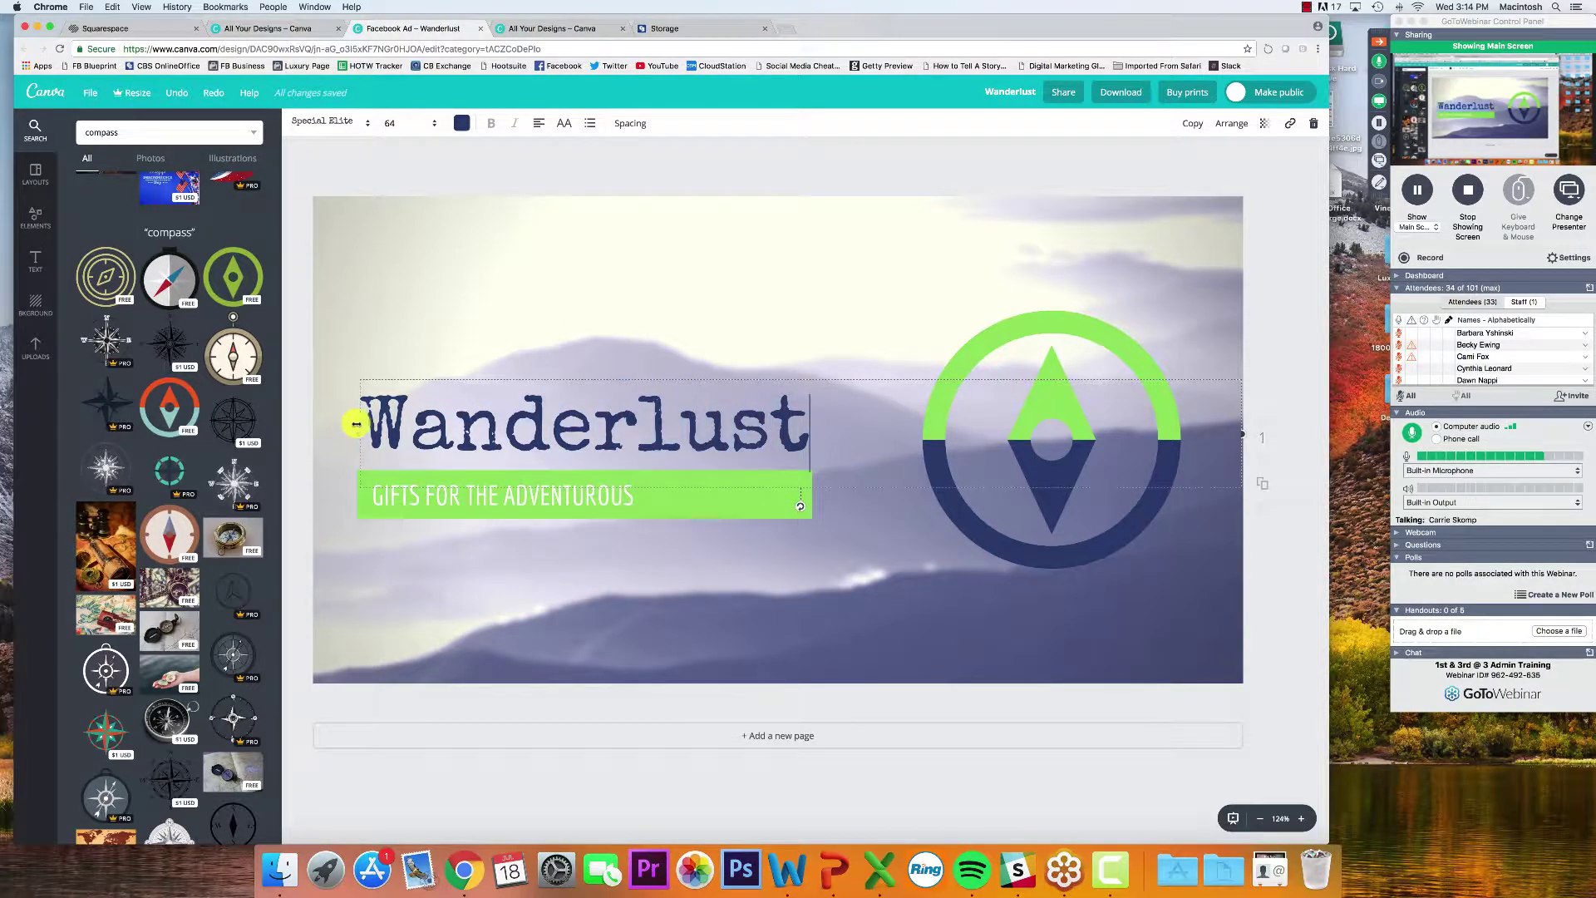
pyautogui.press('super+a')
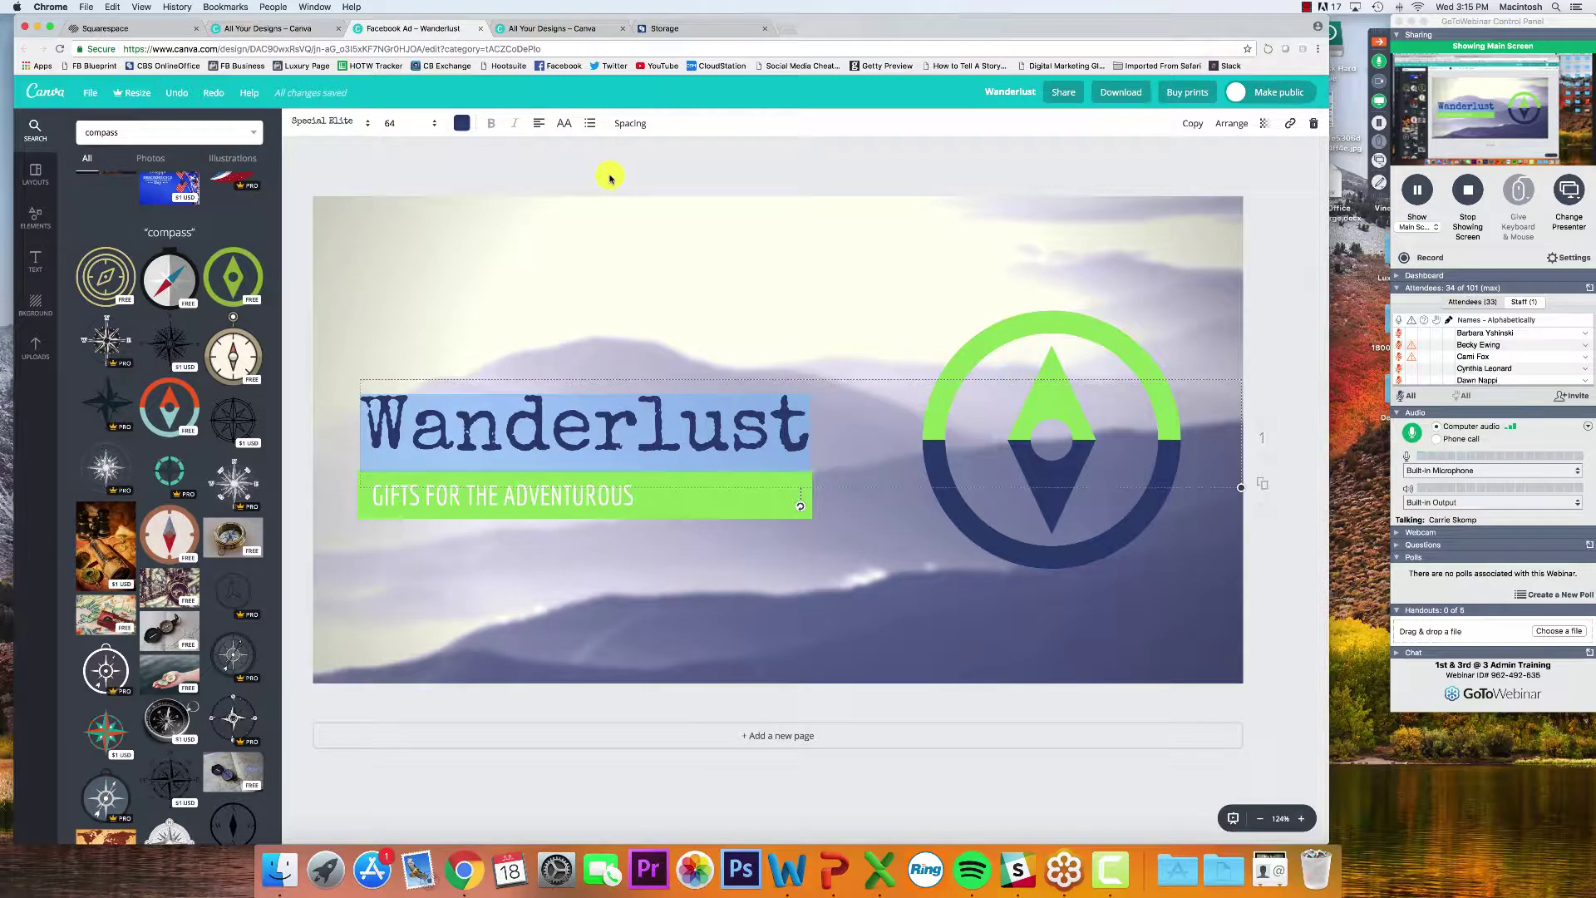
pyautogui.write('Lost')
pyautogui.press('super+a')
pyautogui.write('Lo')
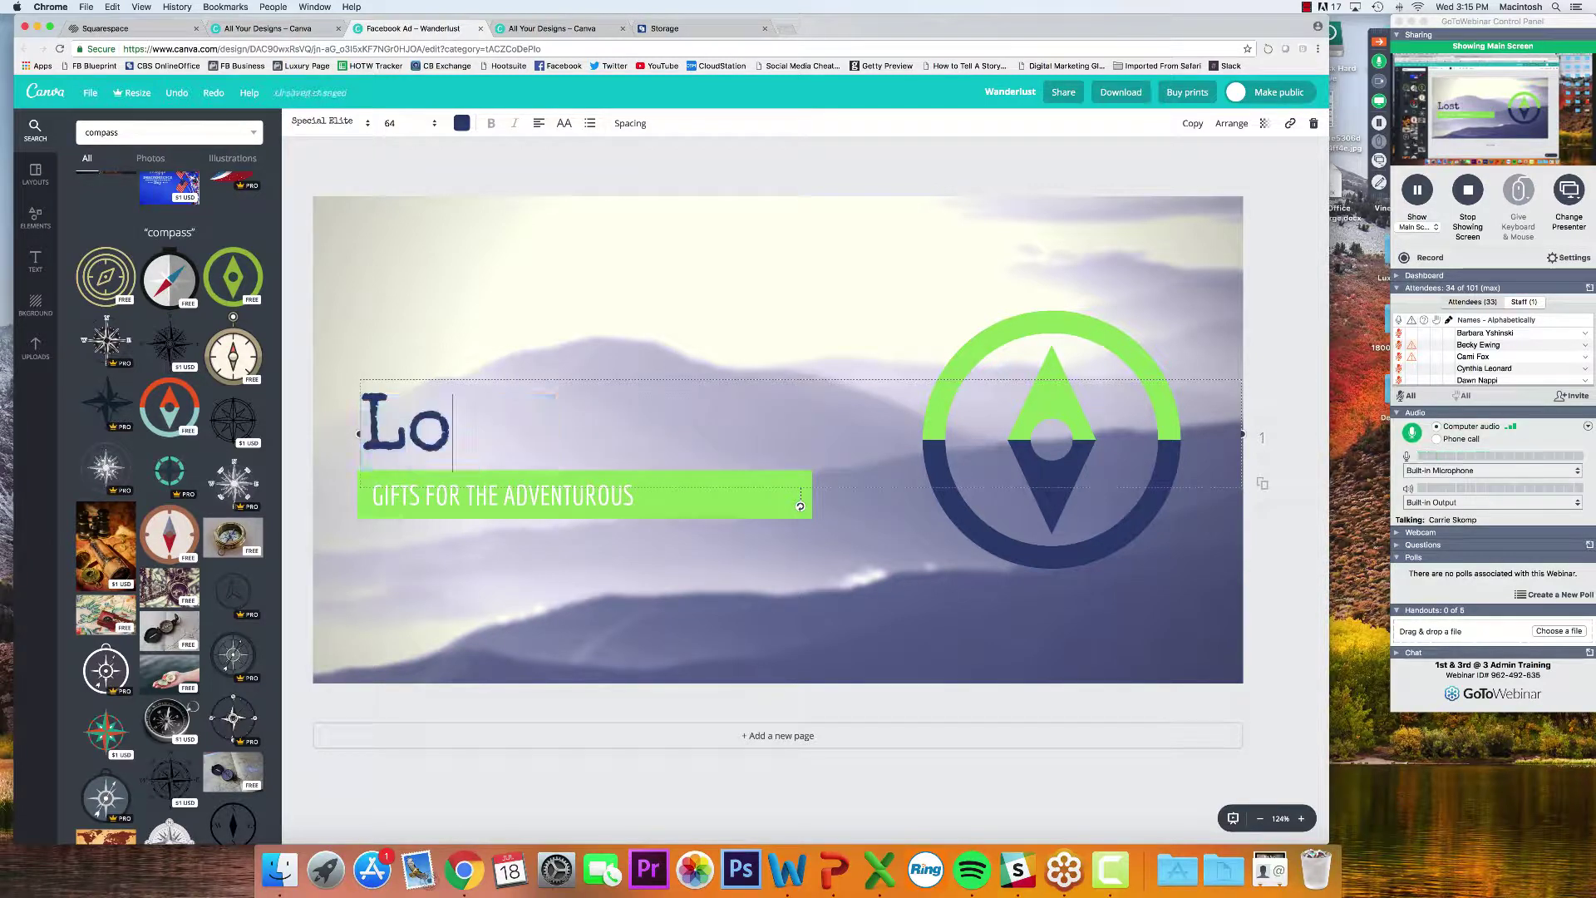
pyautogui.write('oking for a new c')
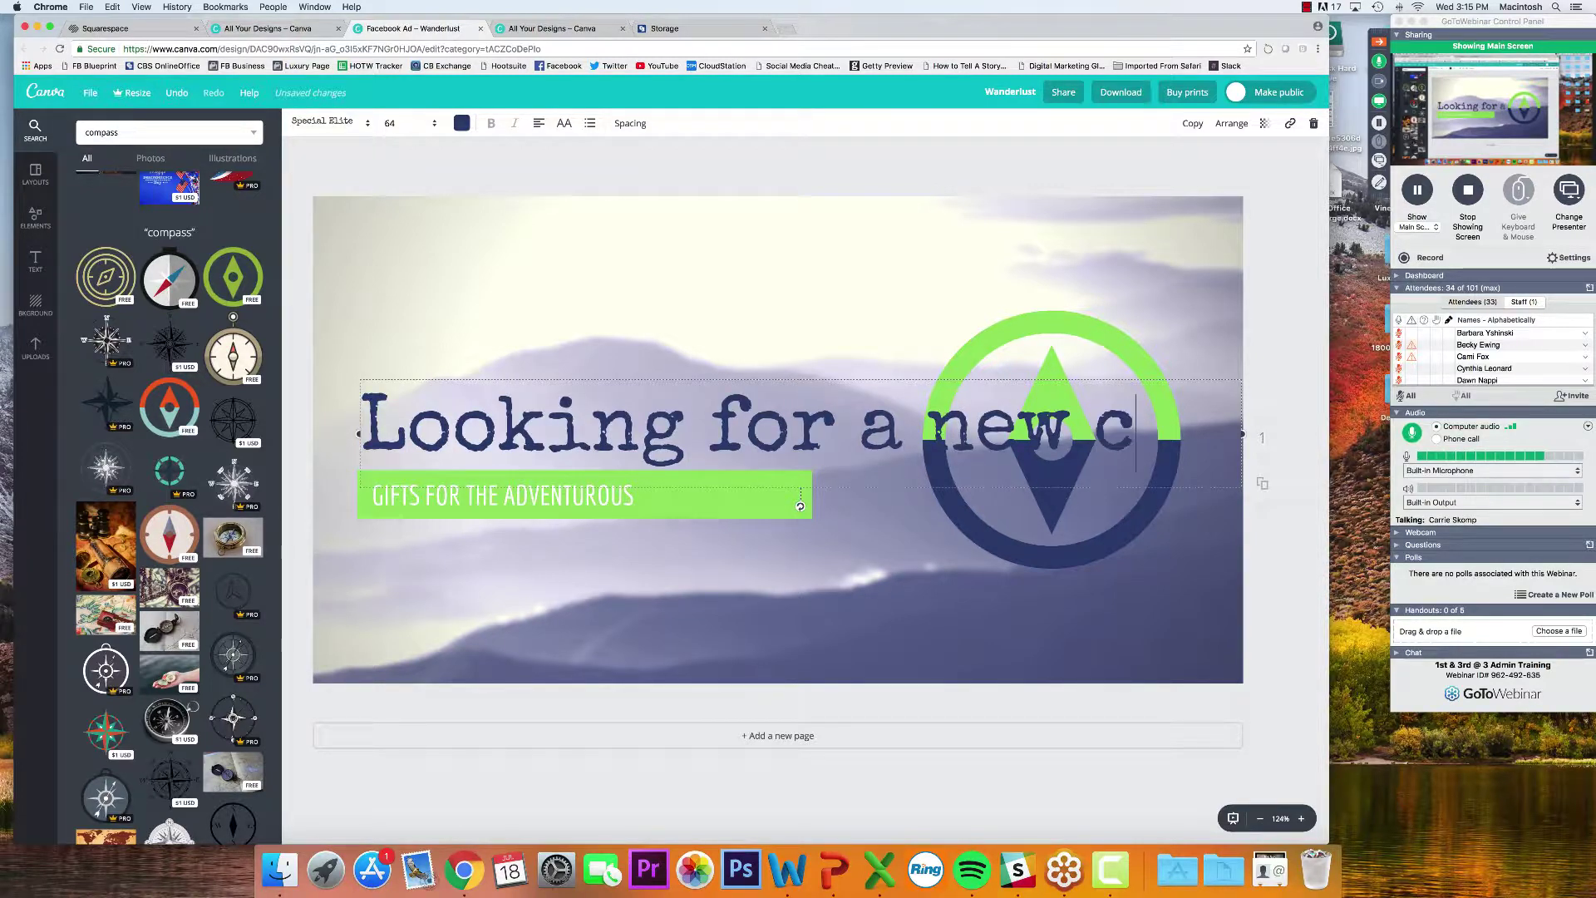
pyautogui.press('super+a')
pyautogui.press('BackSpace')
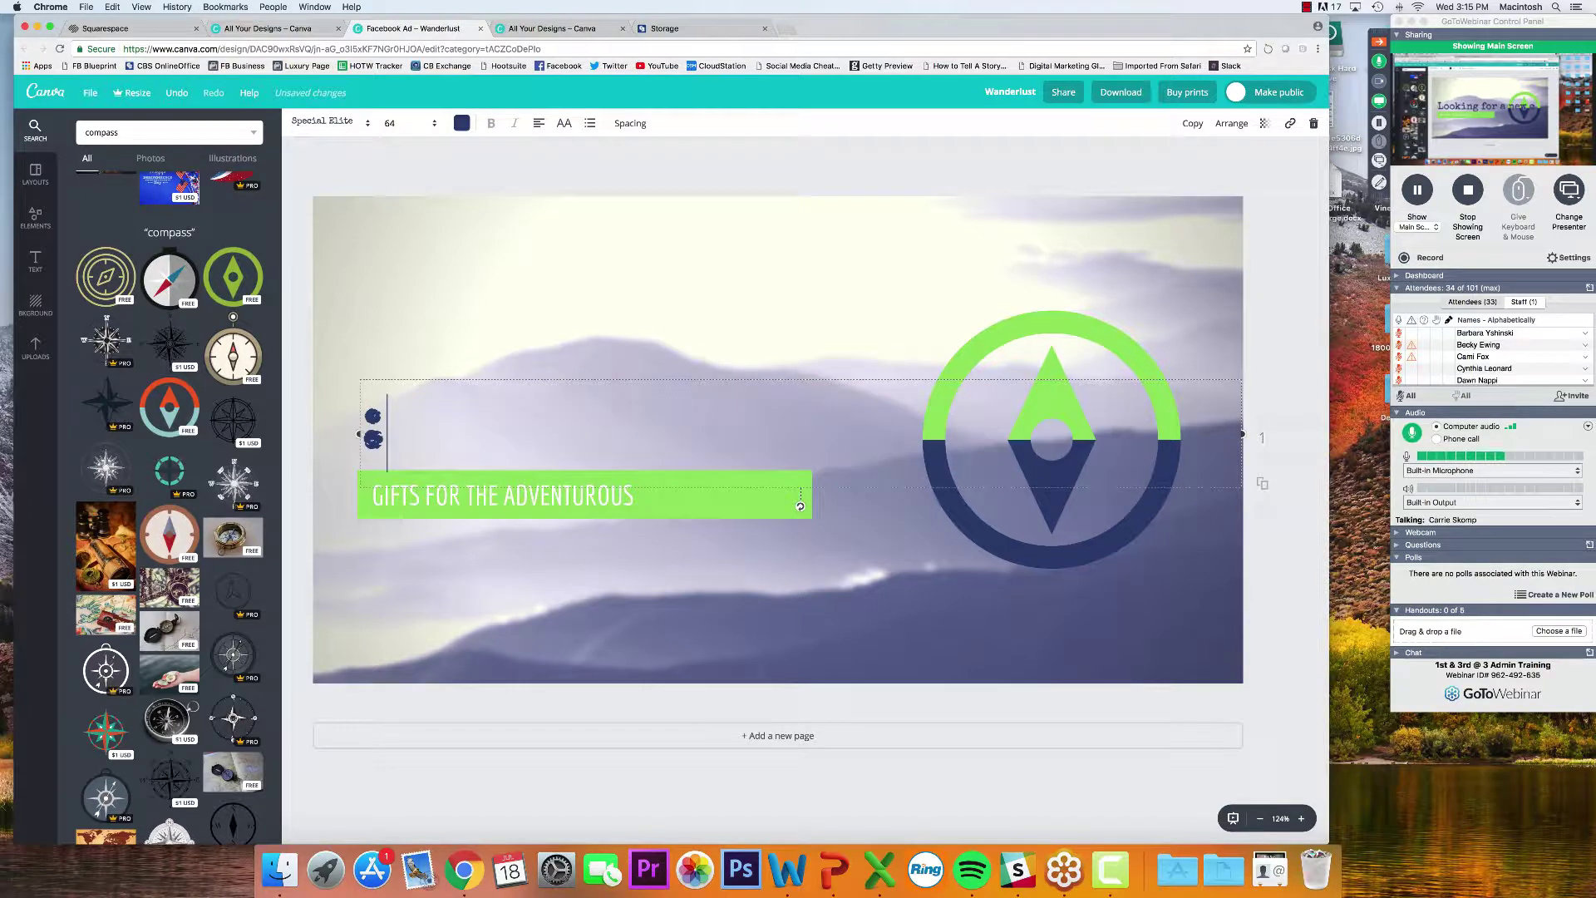
pyautogui.write('Looking')
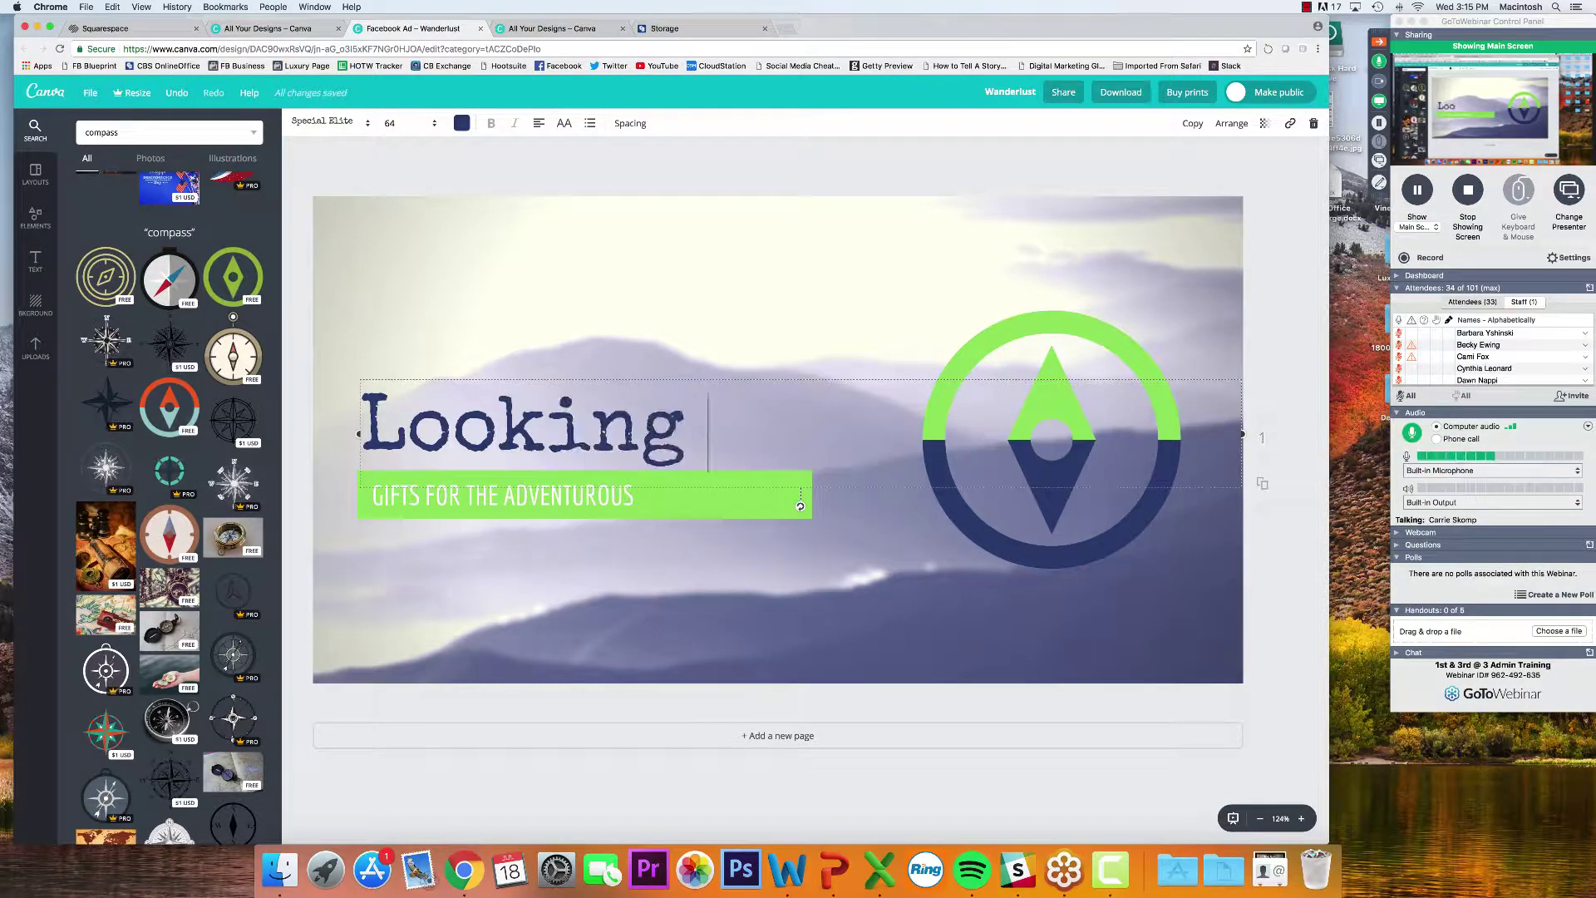
pyautogui.write(' for a New Career?')
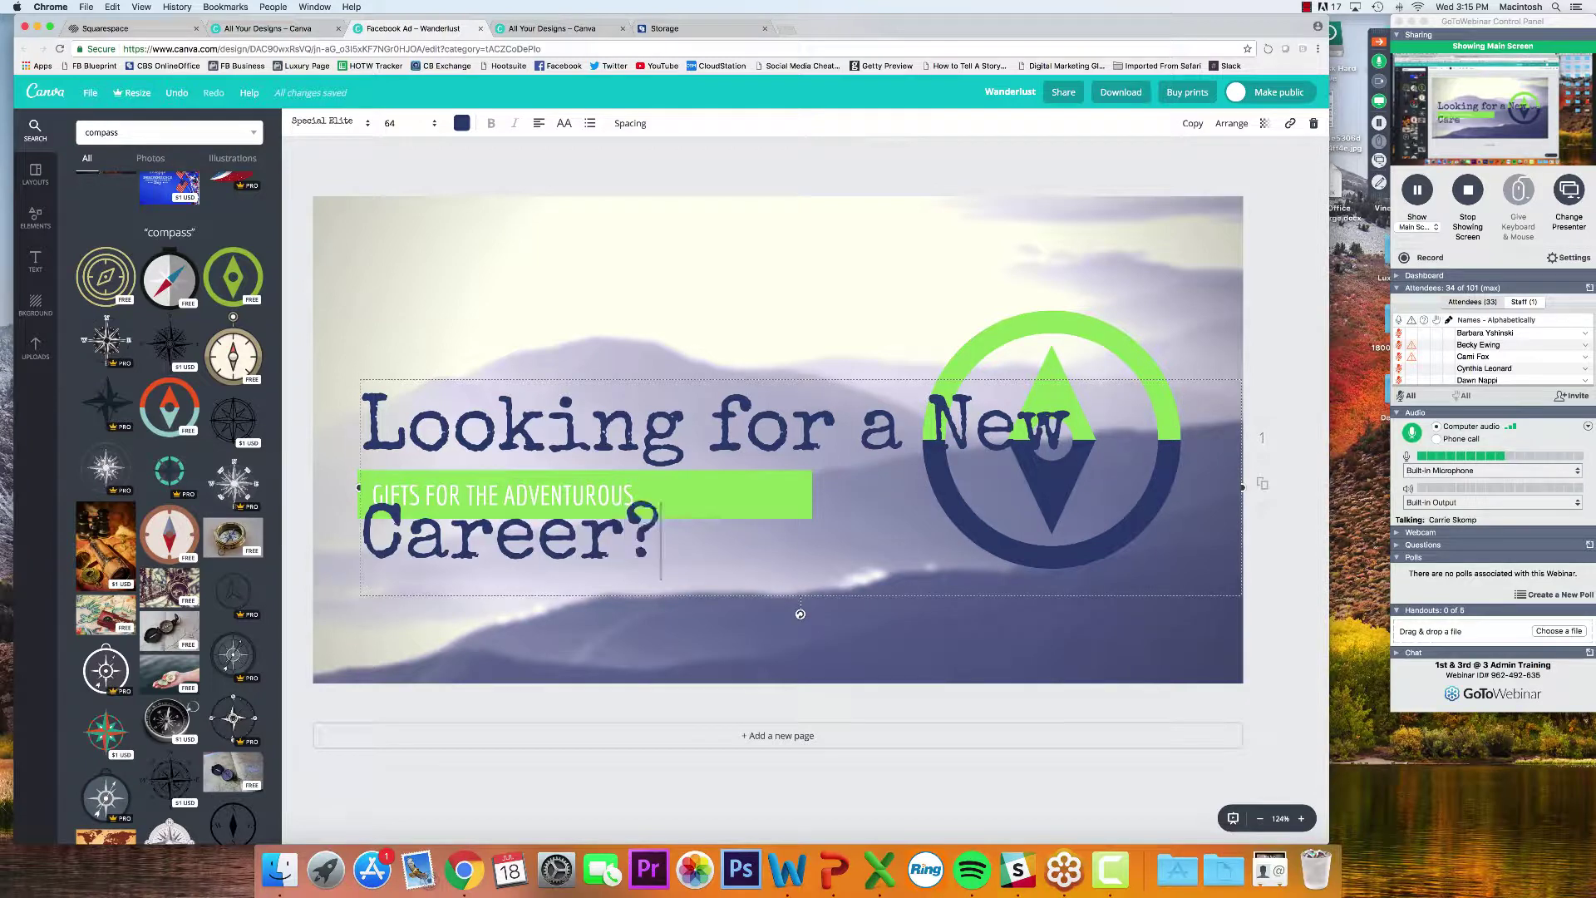
# Shrink the headline to size 36 and break it onto two centred lines
pyautogui.press('super+a')
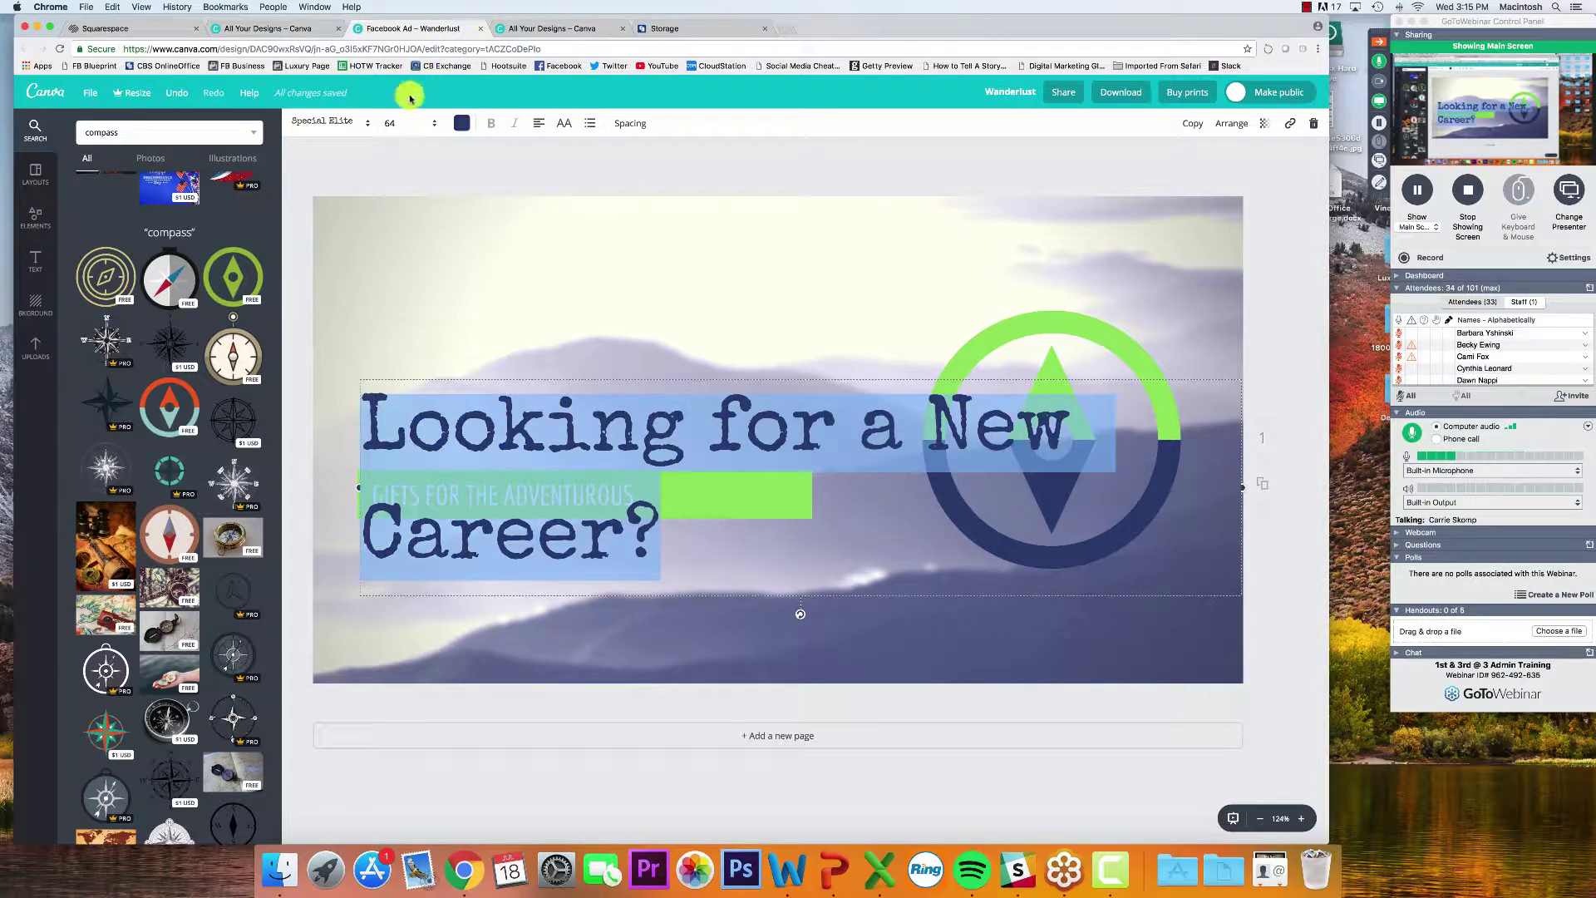
pyautogui.click(390, 125)
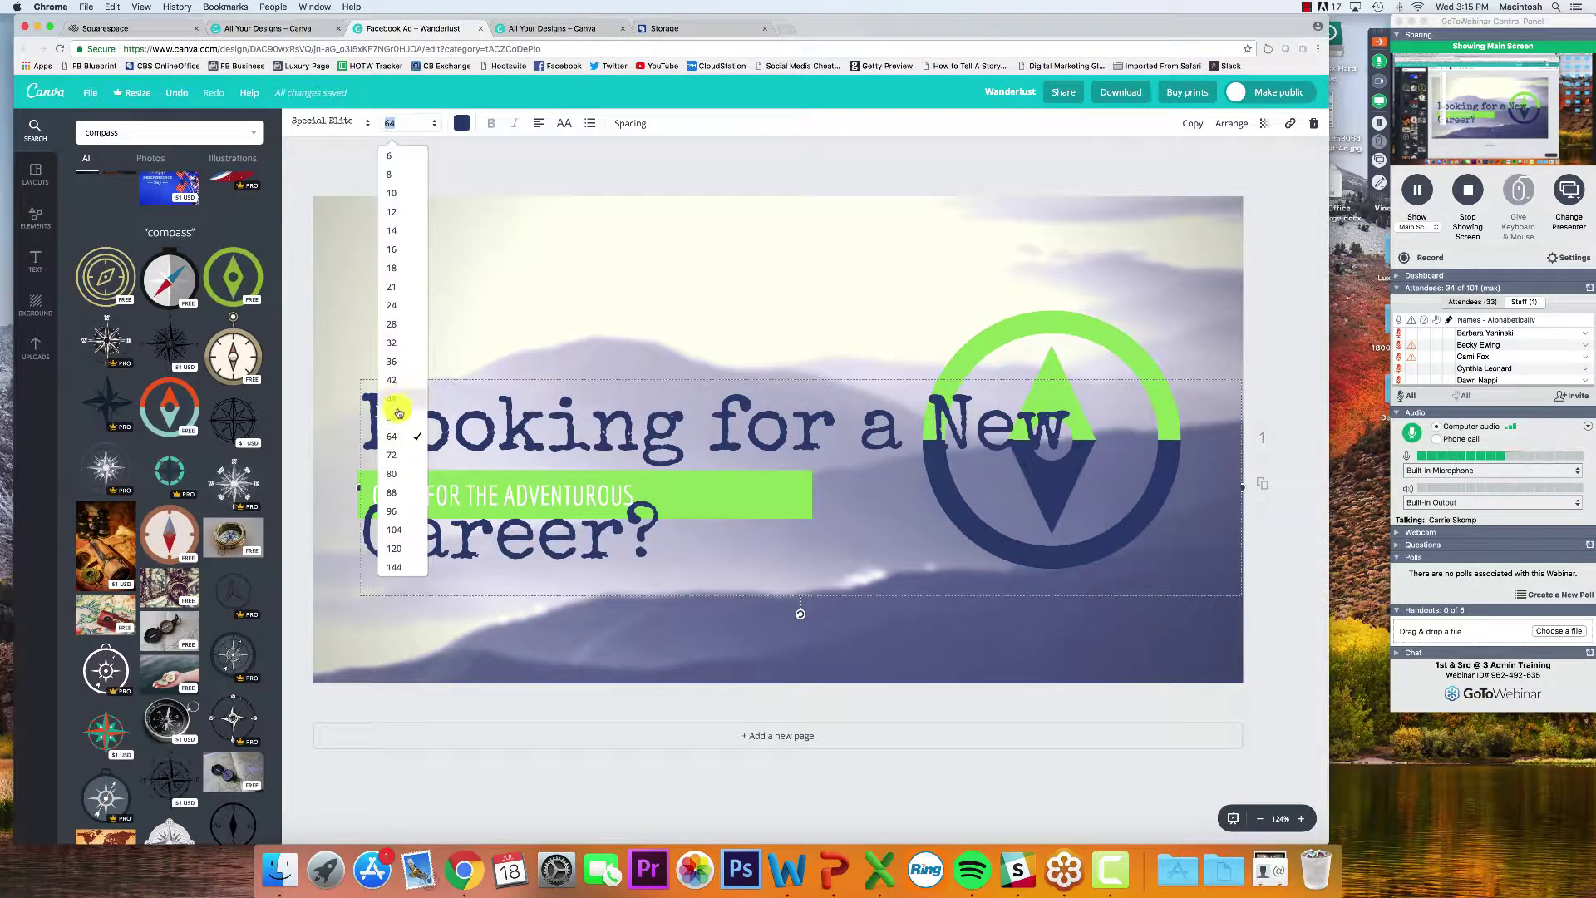
pyautogui.click(399, 360)
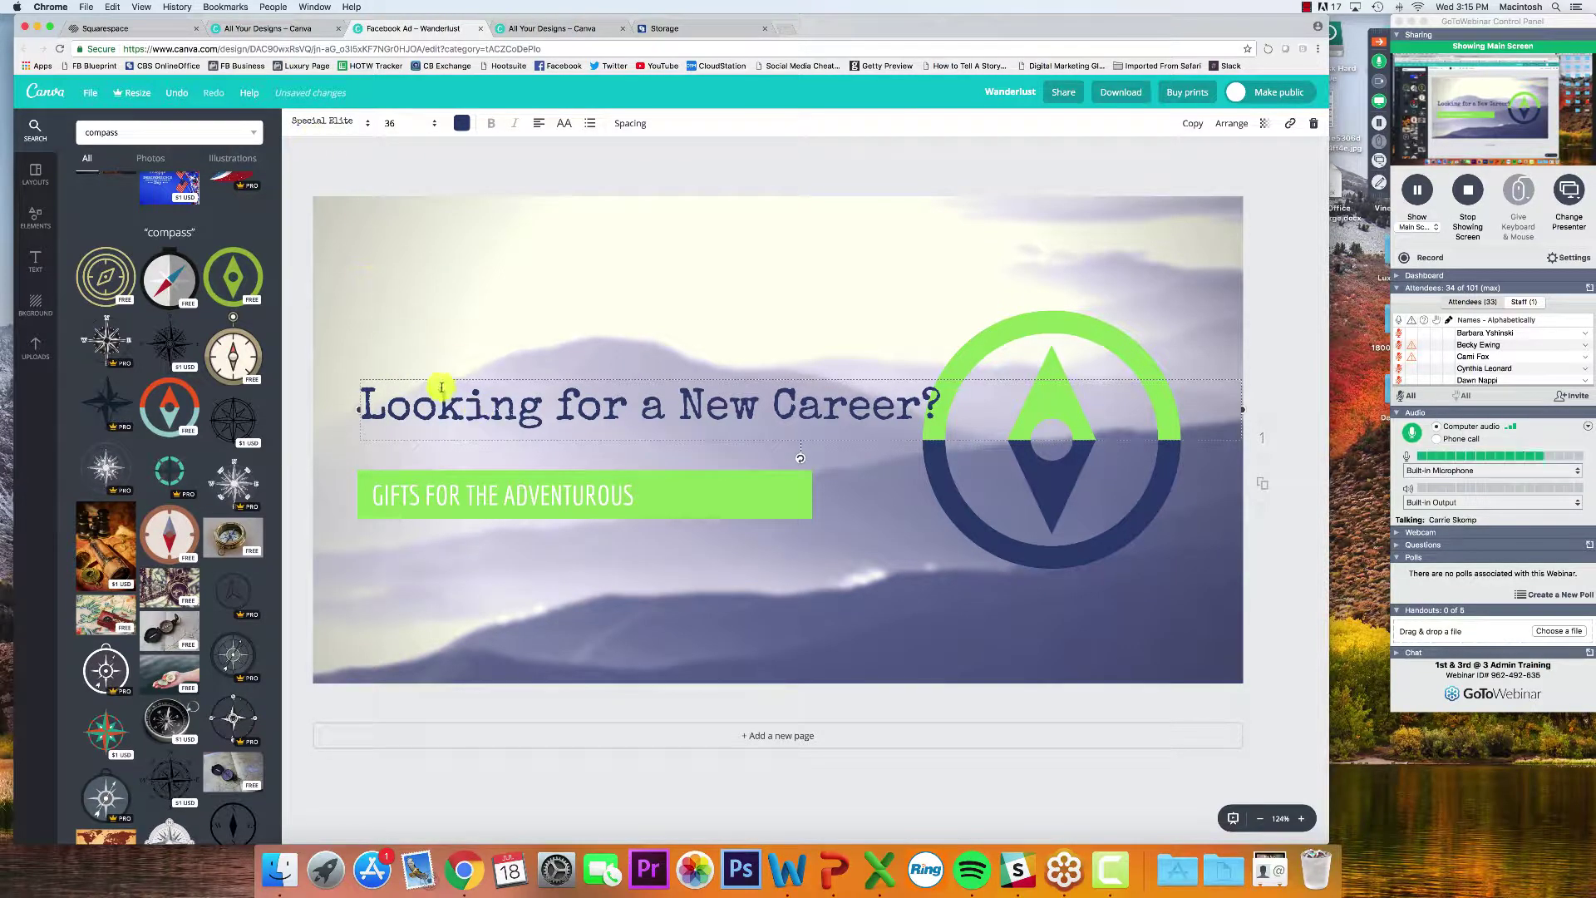
pyautogui.moveTo(438, 377); pyautogui.dragTo(429, 265)
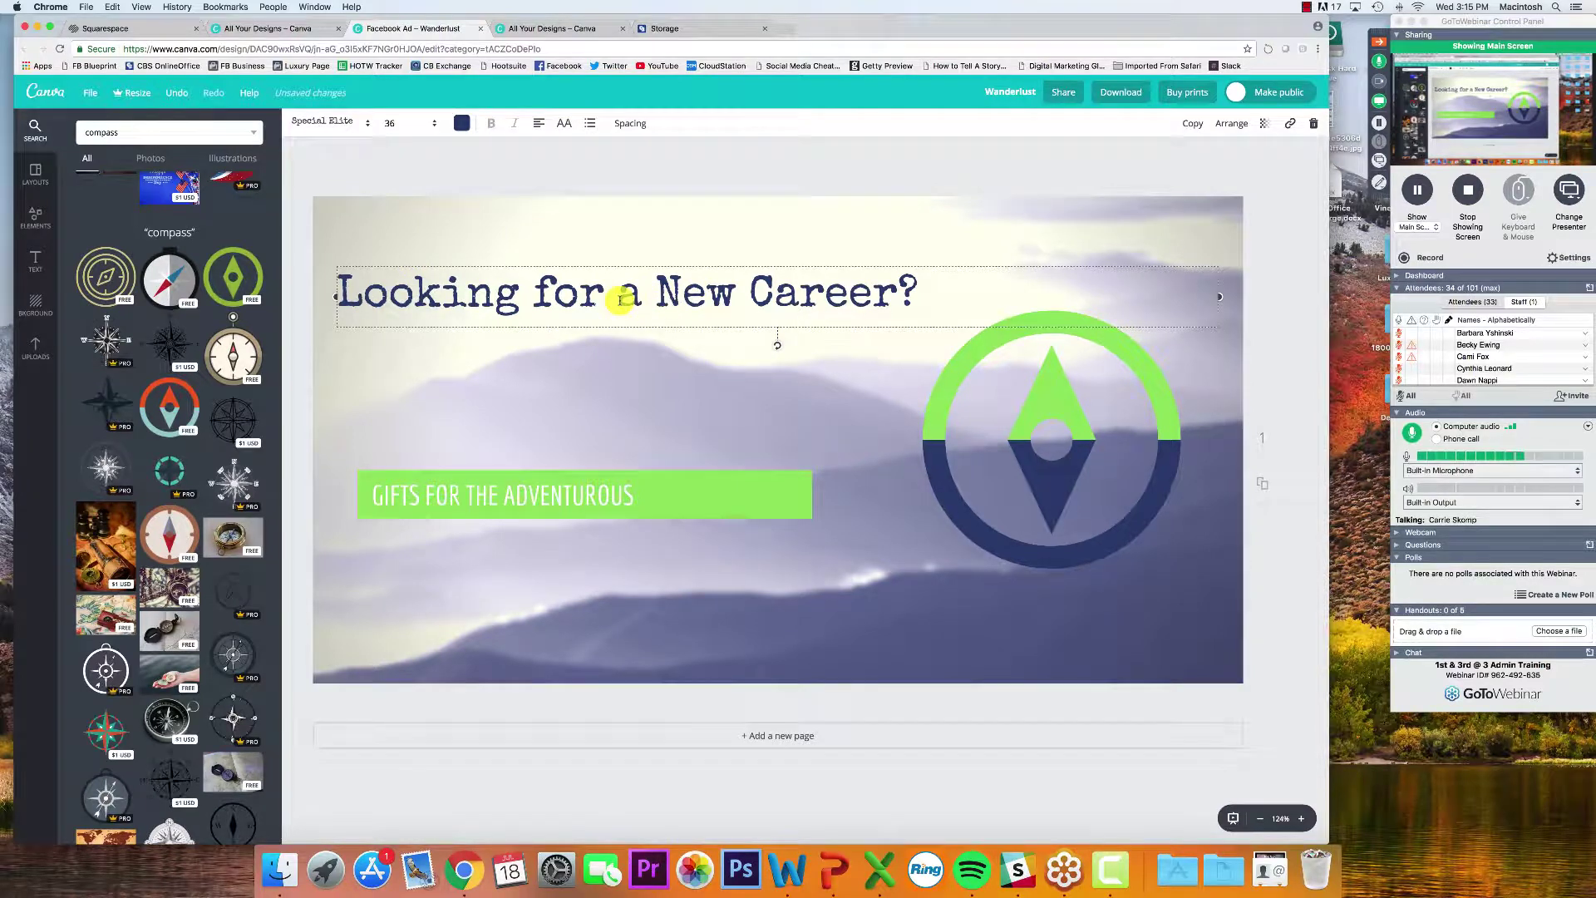
pyautogui.press('Return')
pyautogui.press('super+a')
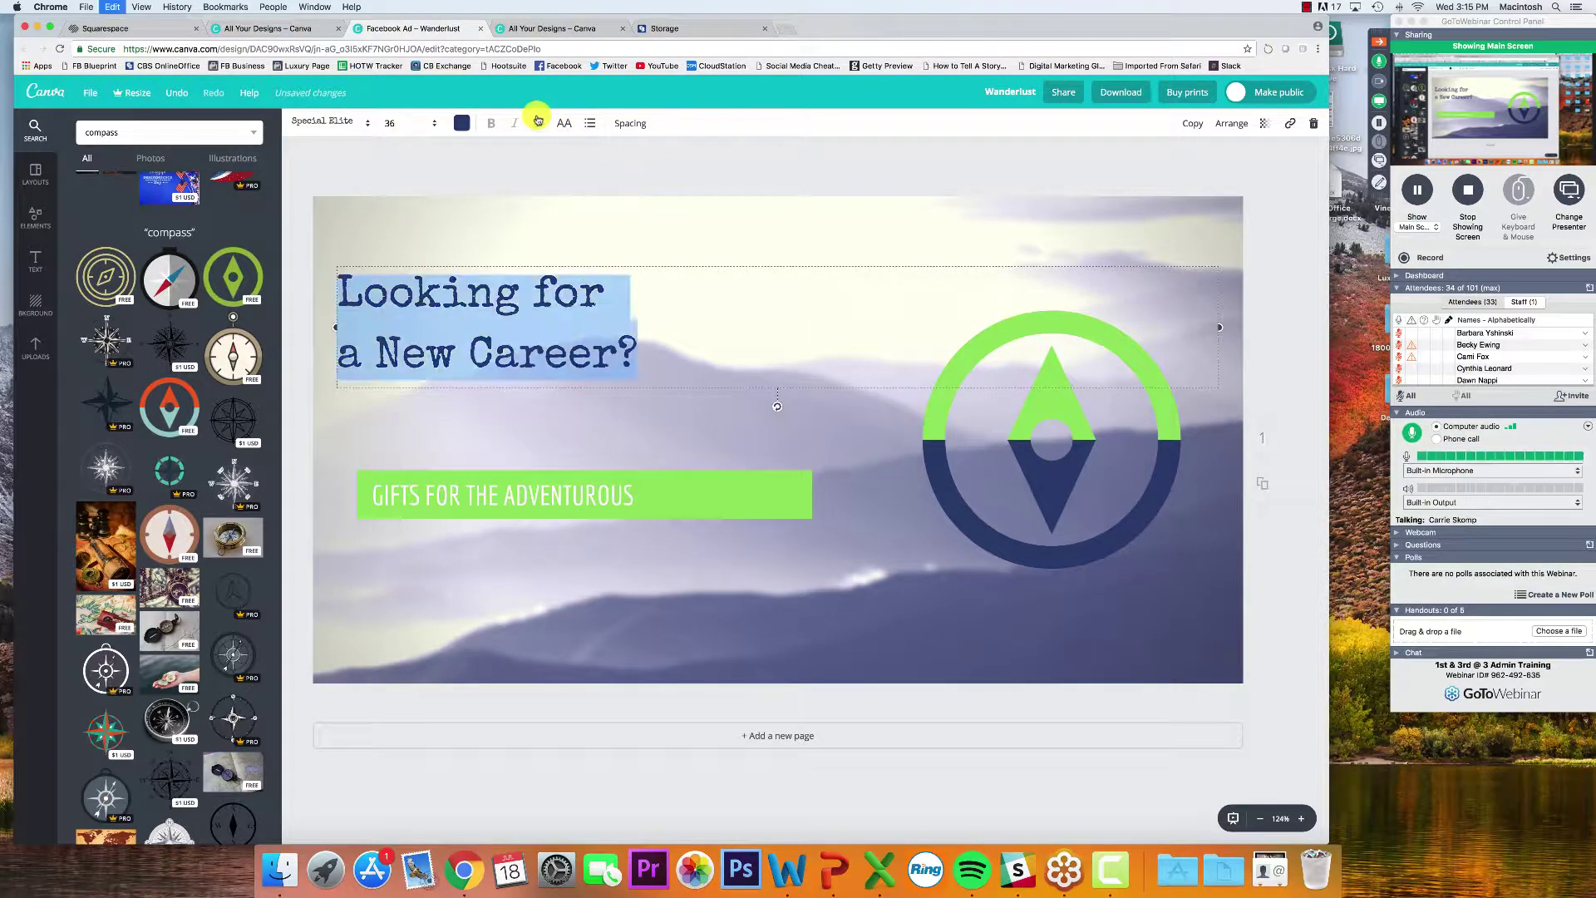
pyautogui.click(541, 124)
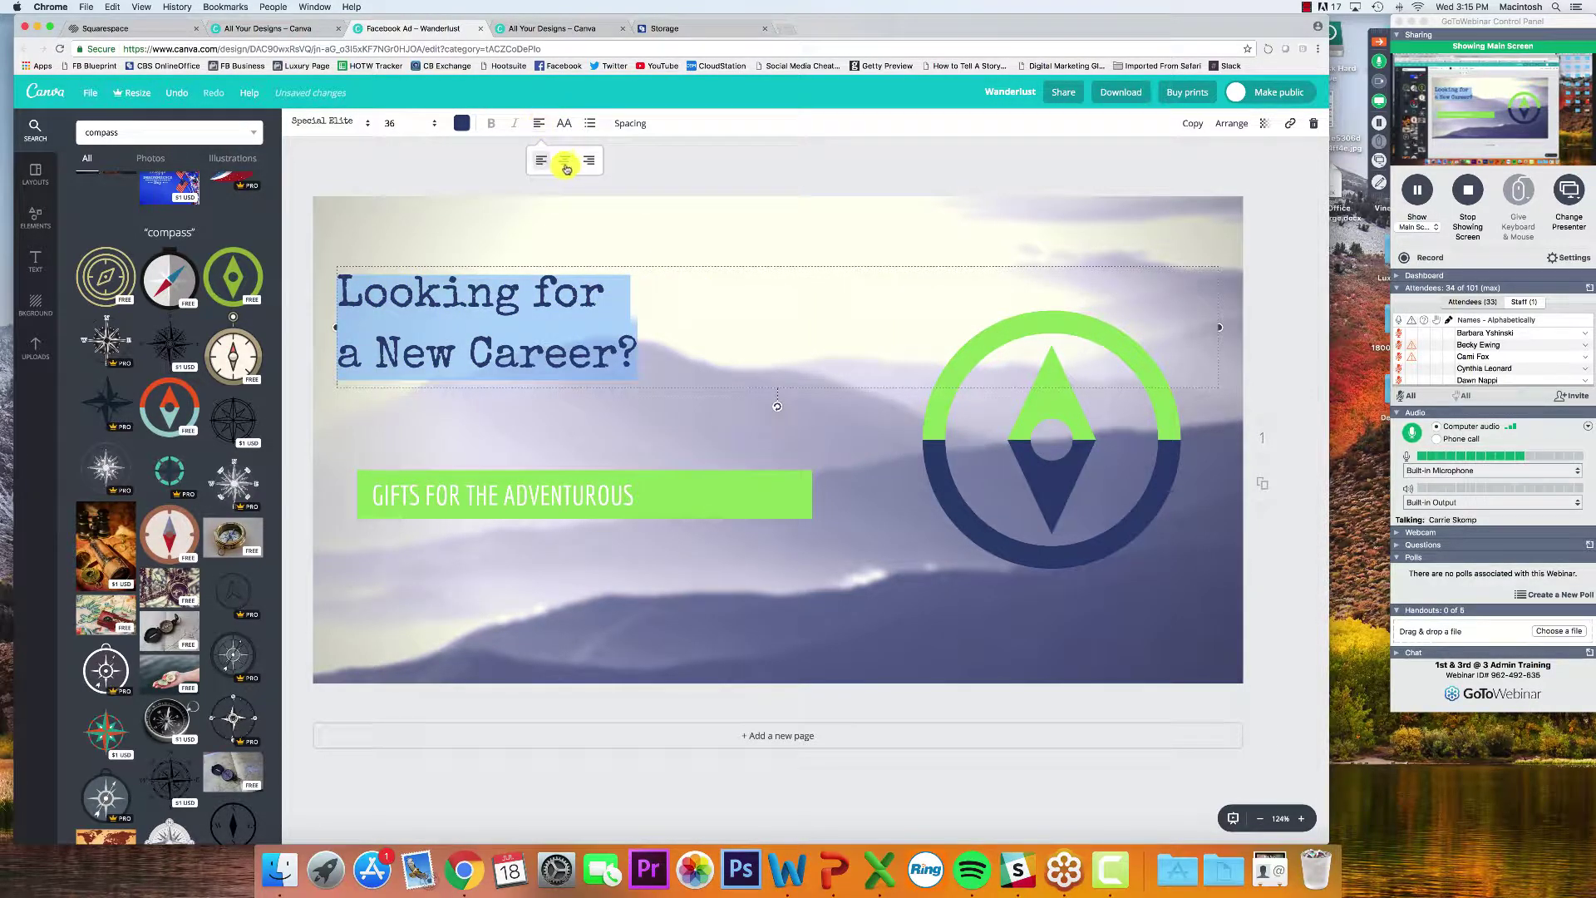
pyautogui.click(565, 163)
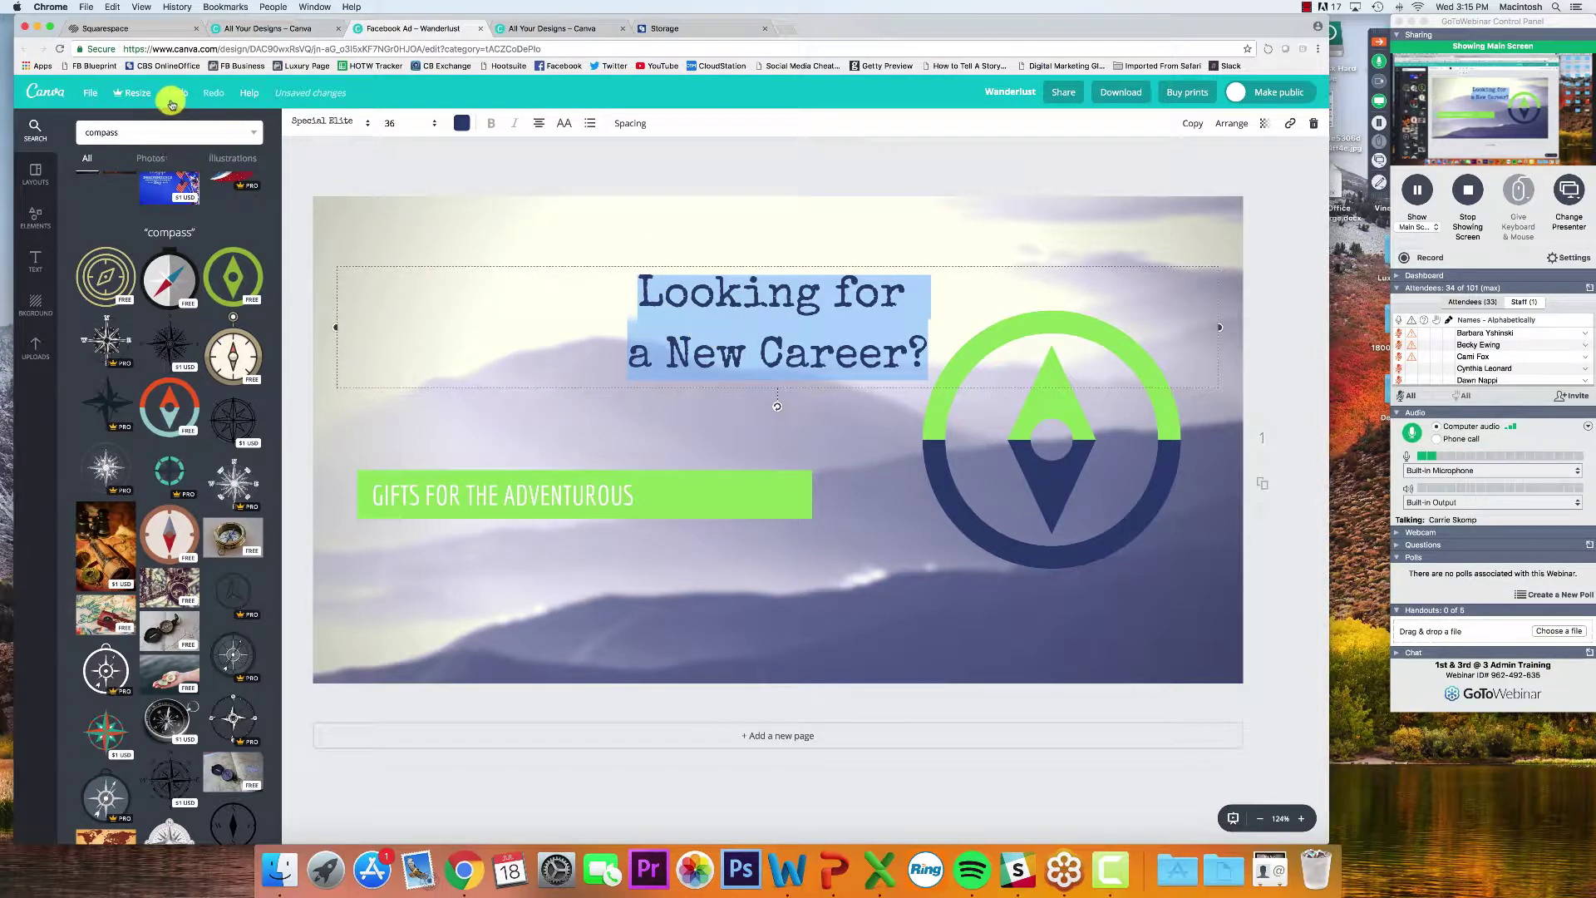
# Move the headline box to the upper left of the banner
pyautogui.click(424, 167)
pyautogui.moveTo(677, 292); pyautogui.dragTo(418, 252)
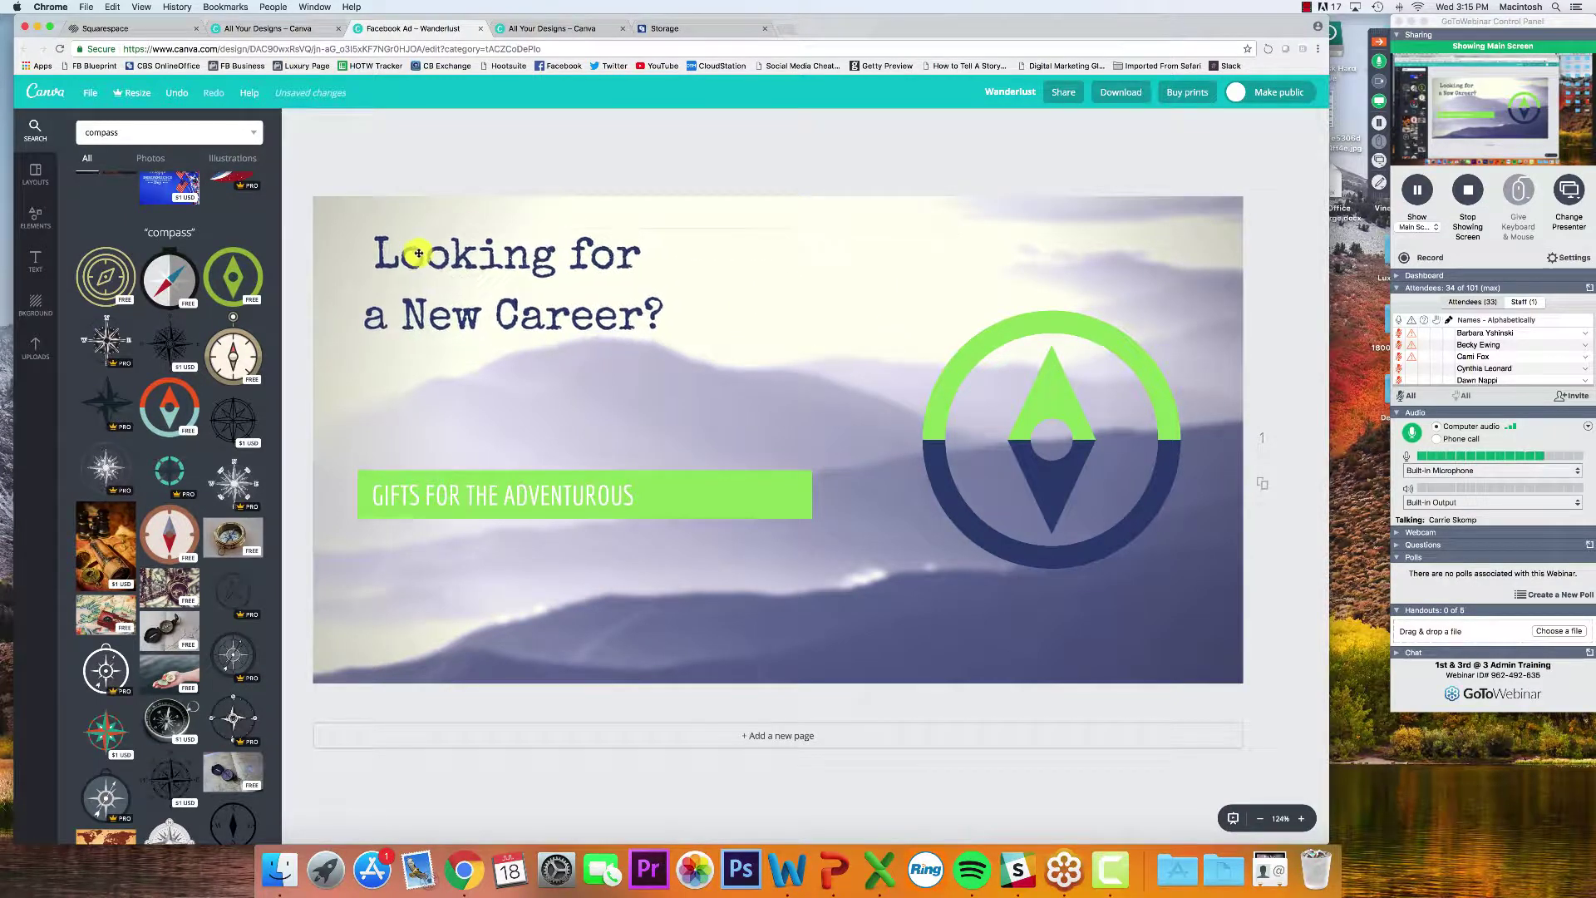
pyautogui.click(628, 494)
# Move the green bar and its text up just under the headline
pyautogui.moveTo(813, 572); pyautogui.dragTo(321, 418)
pyautogui.moveTo(674, 499); pyautogui.dragTo(633, 385)
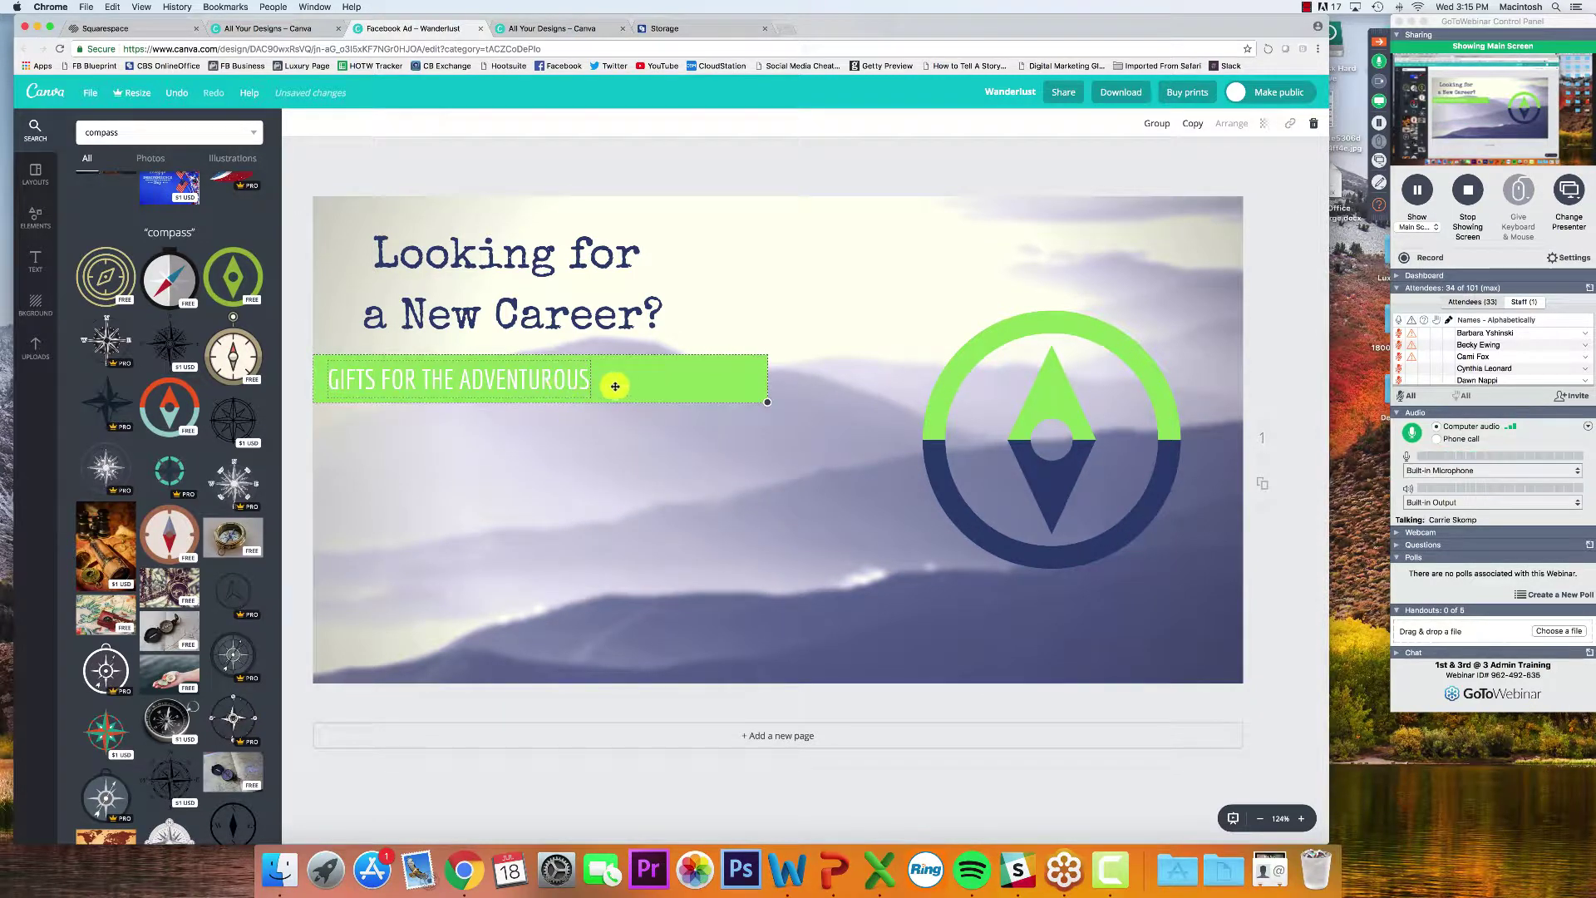
pyautogui.click(363, 434)
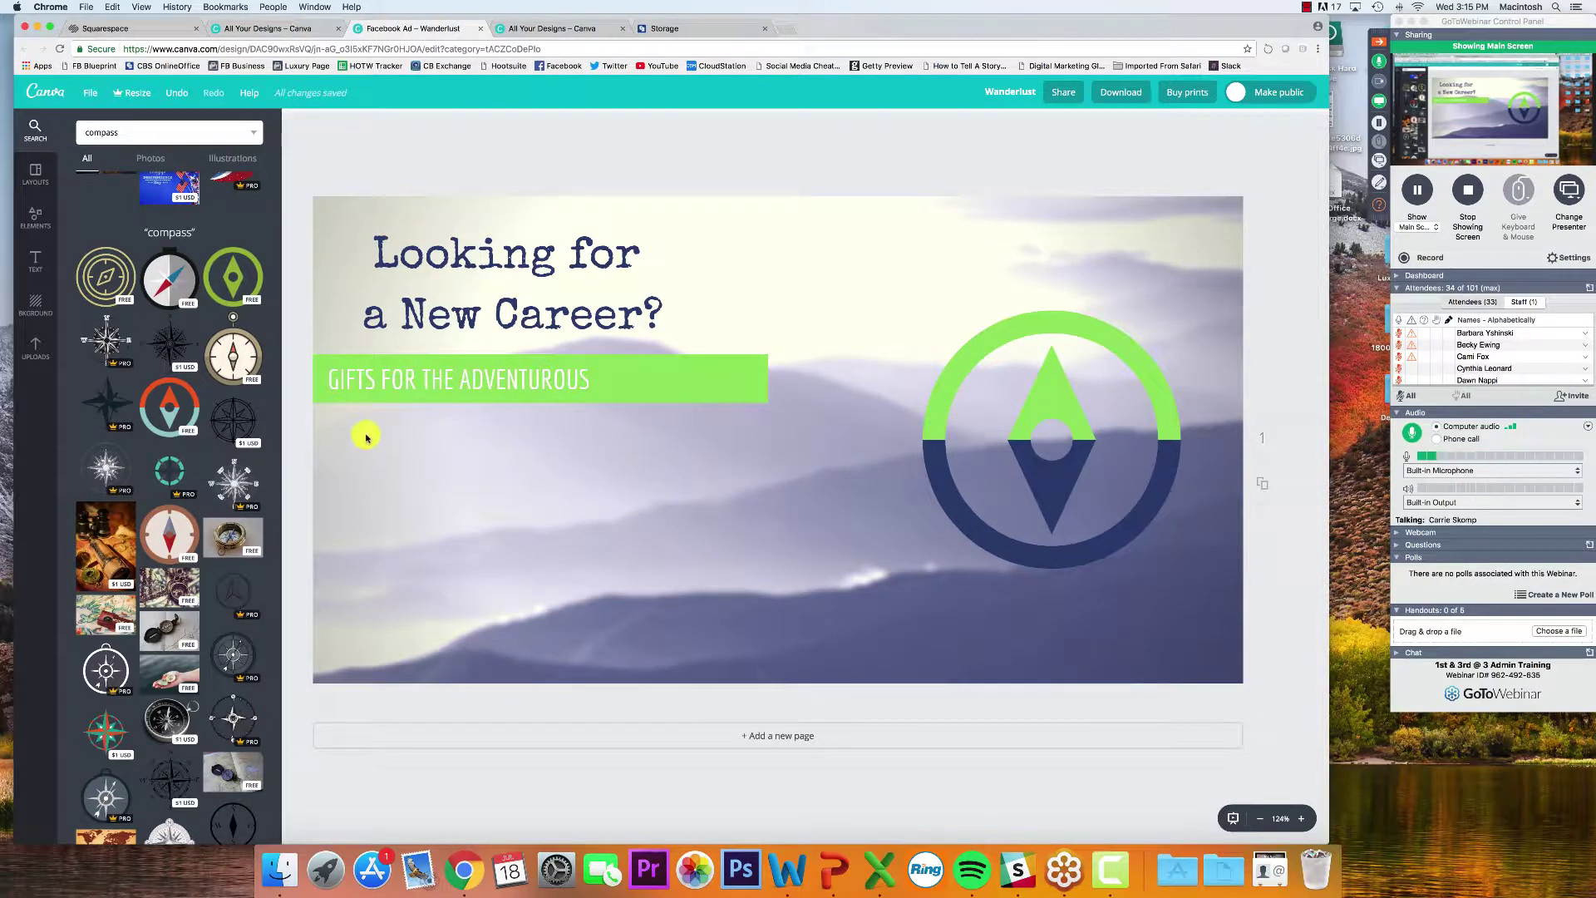
pyautogui.click(407, 375)
# Centre the bar's text and widen its text box across the green bar
pyautogui.click(539, 123)
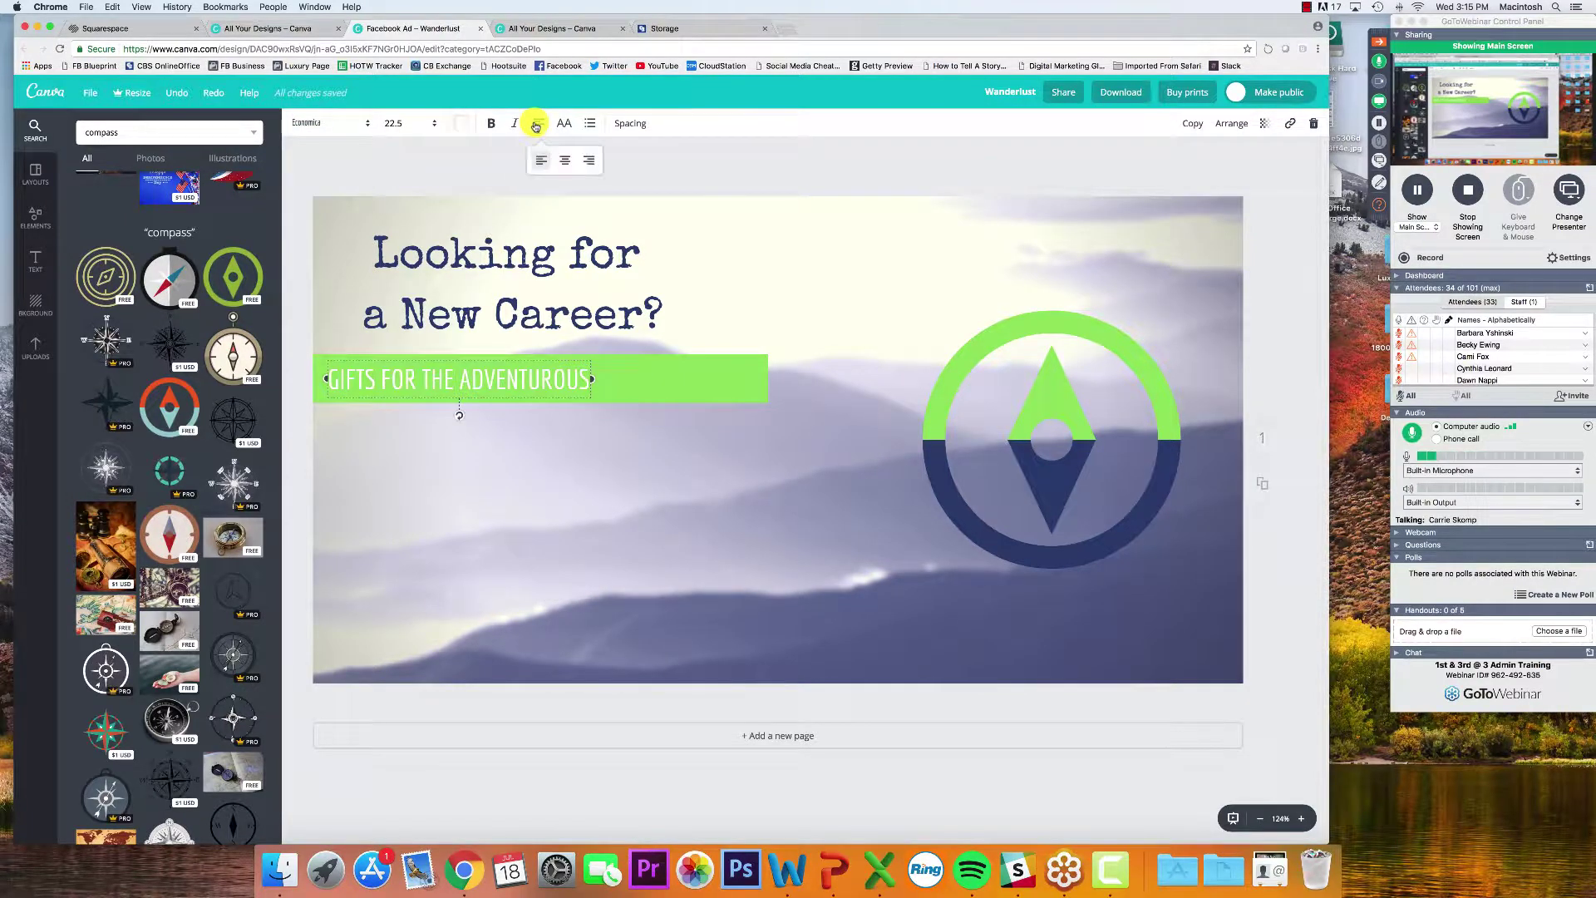
pyautogui.click(564, 159)
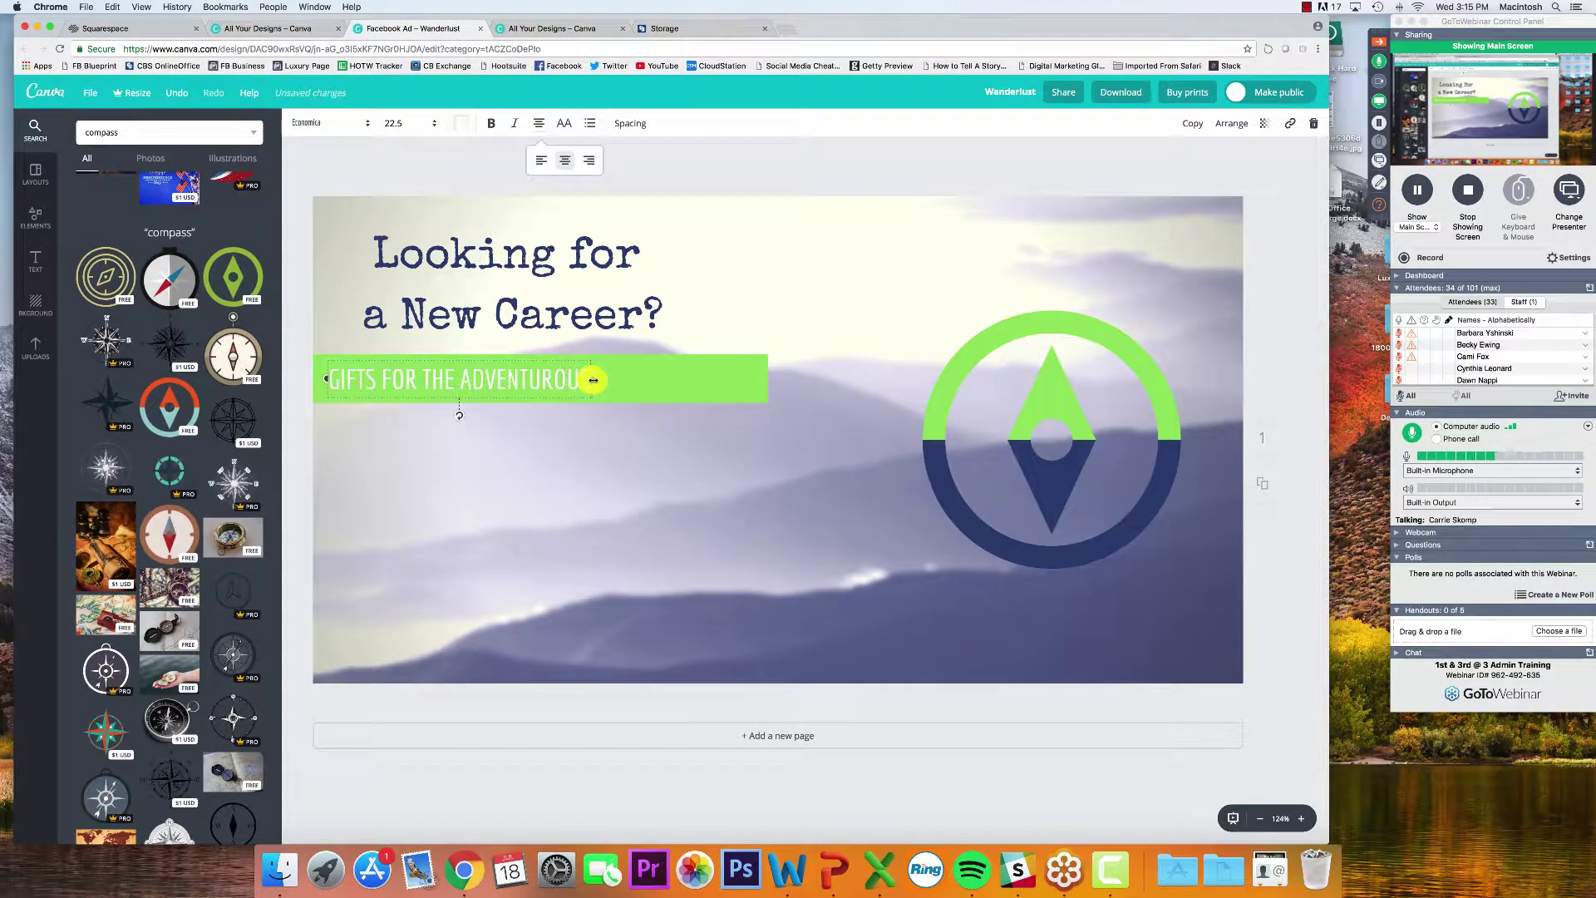
pyautogui.moveTo(592, 379); pyautogui.dragTo(767, 379)
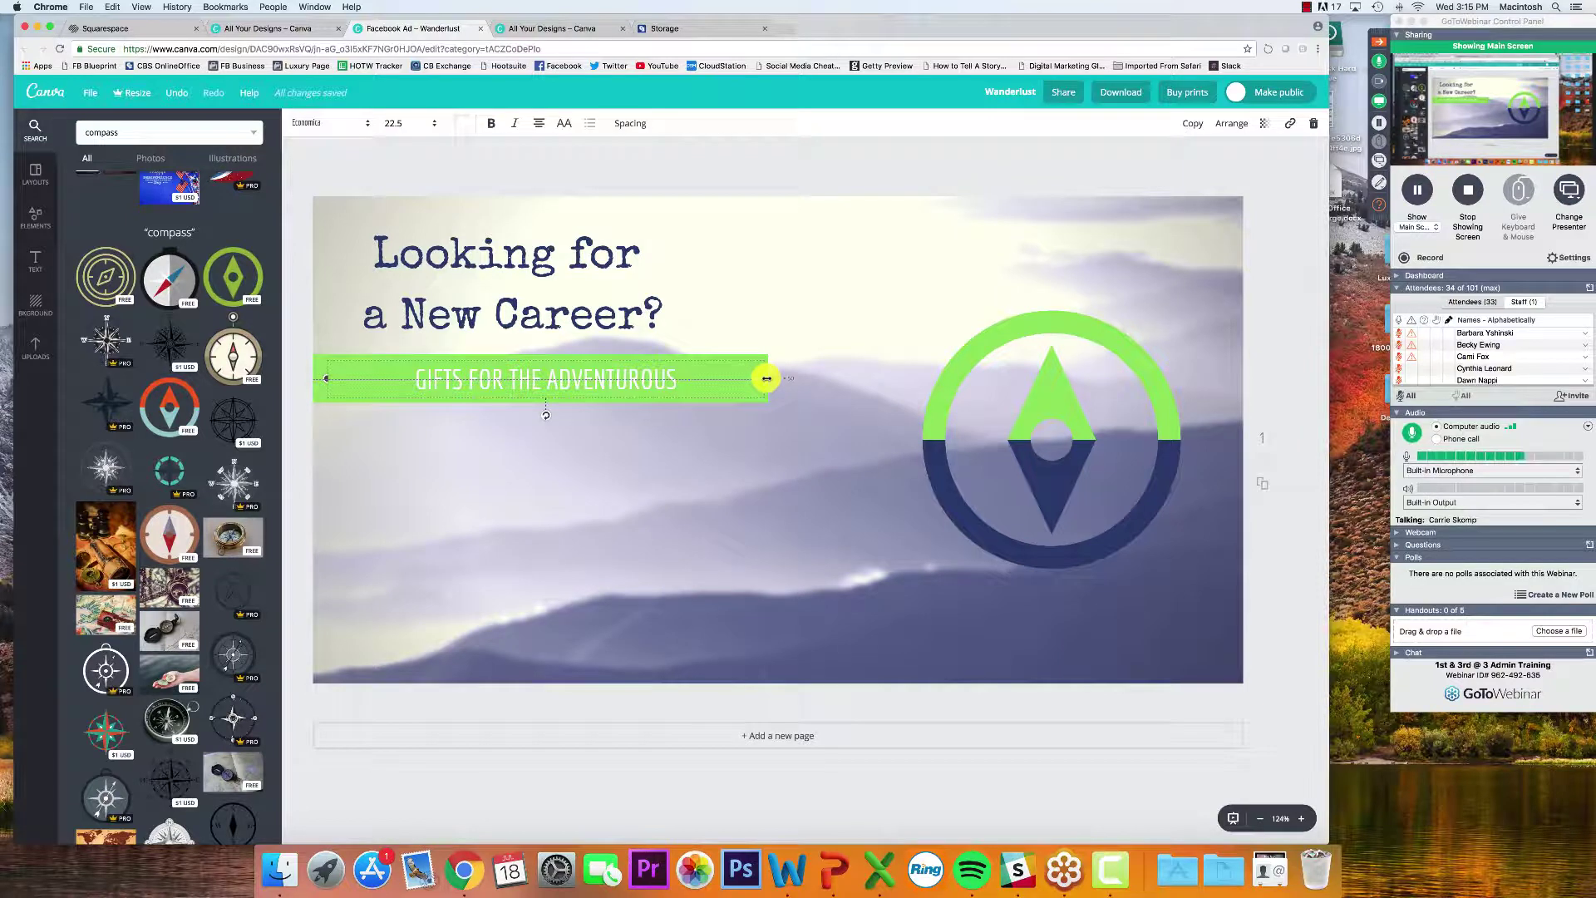
pyautogui.moveTo(326, 378); pyautogui.dragTo(321, 379)
pyautogui.click(476, 378)
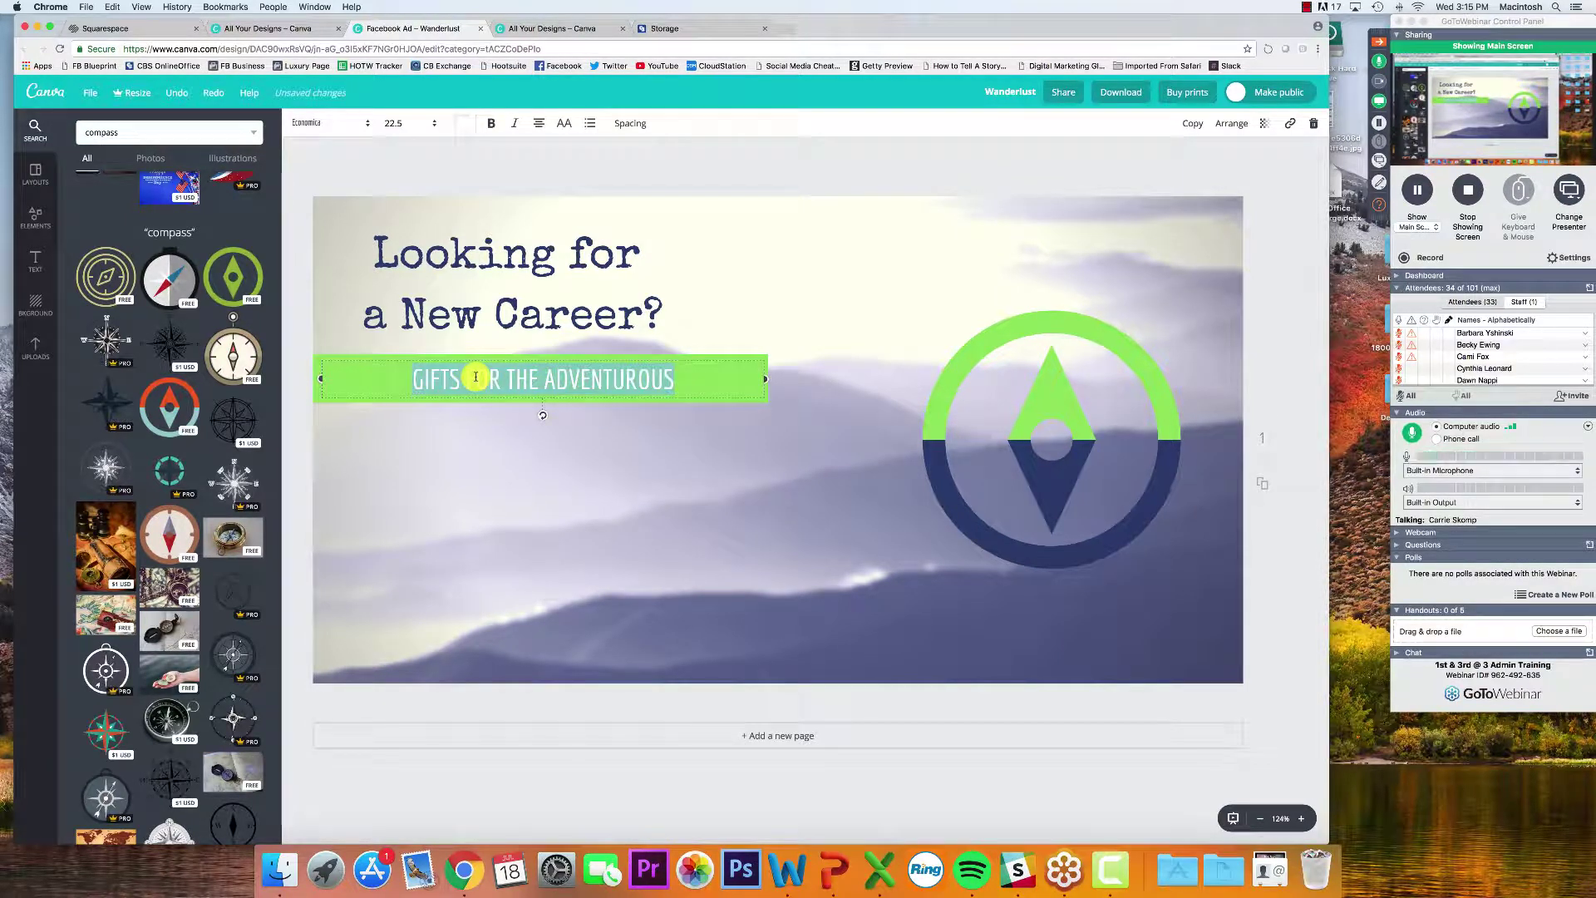
# Type a draft green-bar tagline ending in 'Real Estate!'
pyautogui.write('Real')
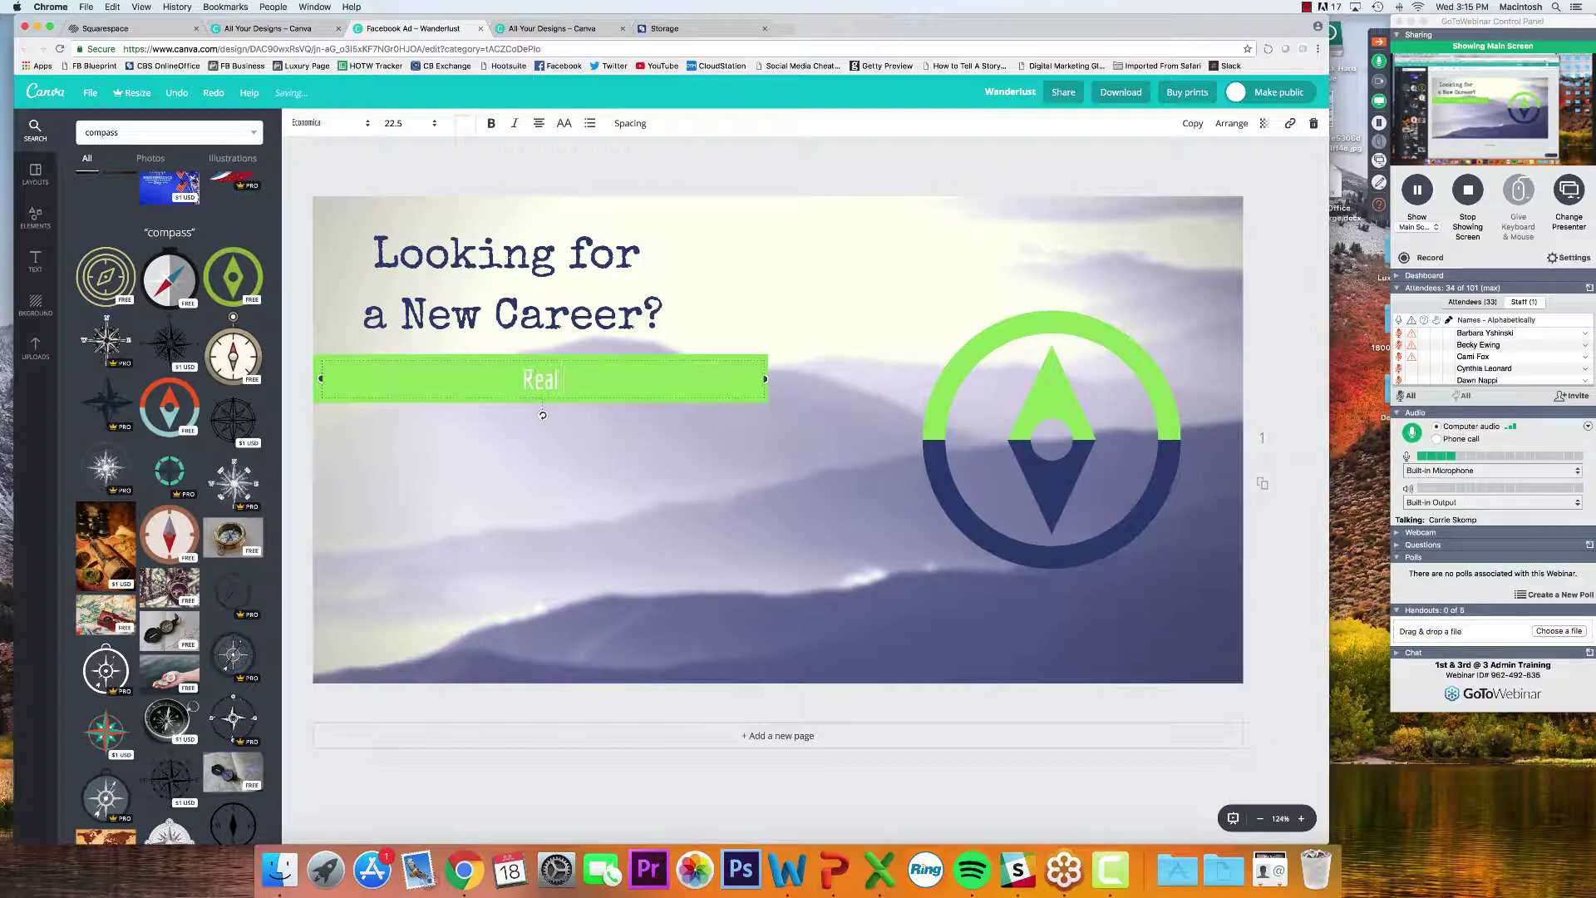
pyautogui.press('super+a')
pyautogui.press('super+a')
pyautogui.write('Your Com')
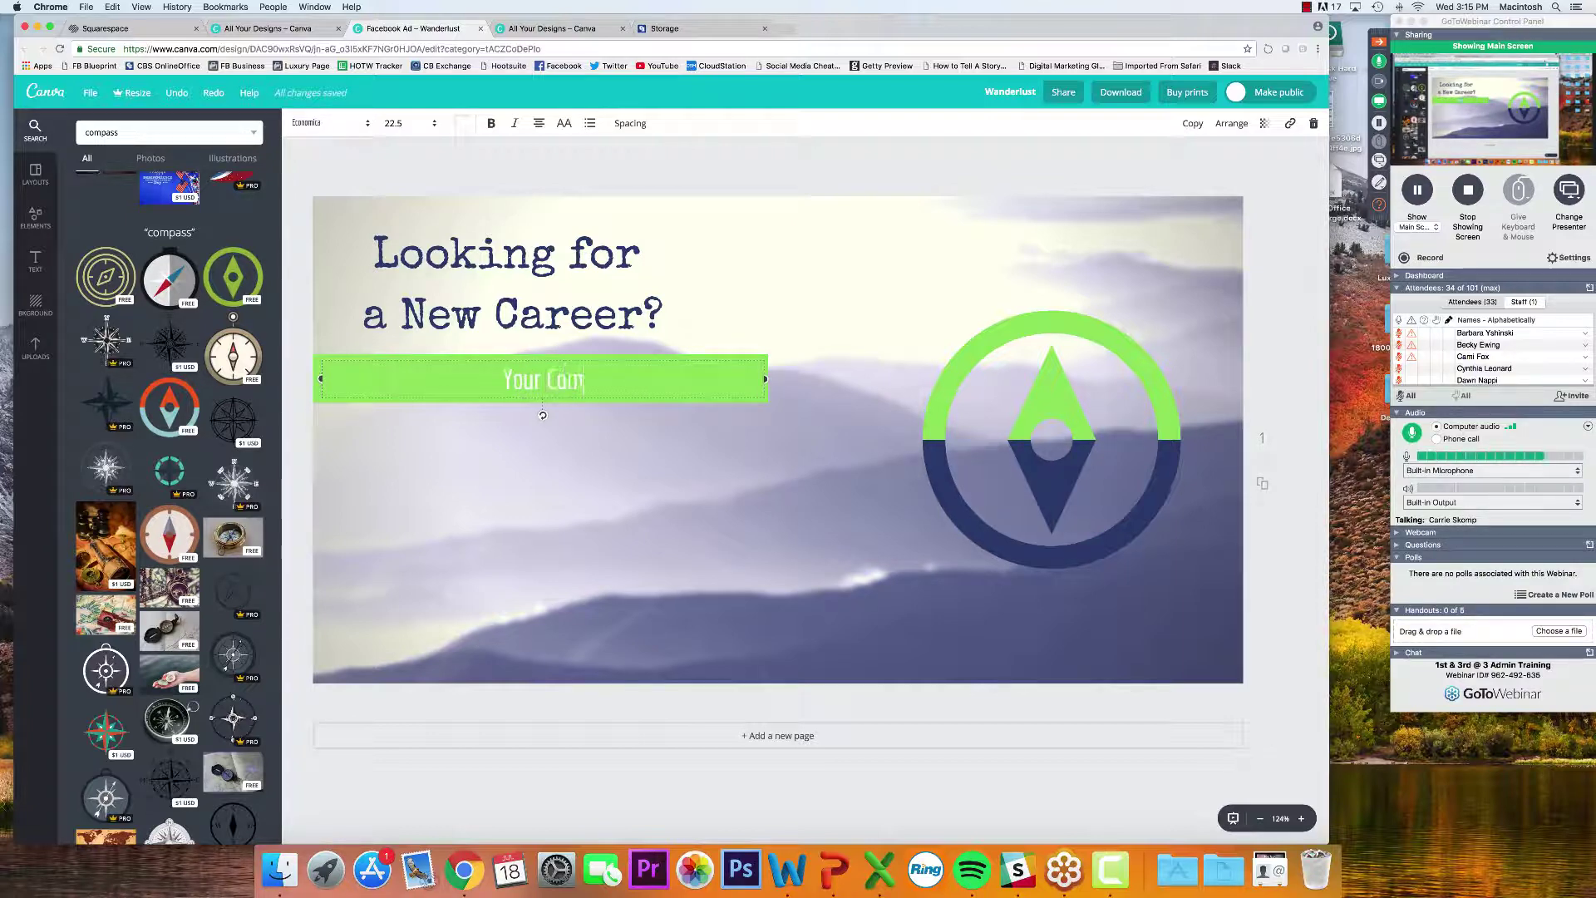
pyautogui.write('pass is yo')
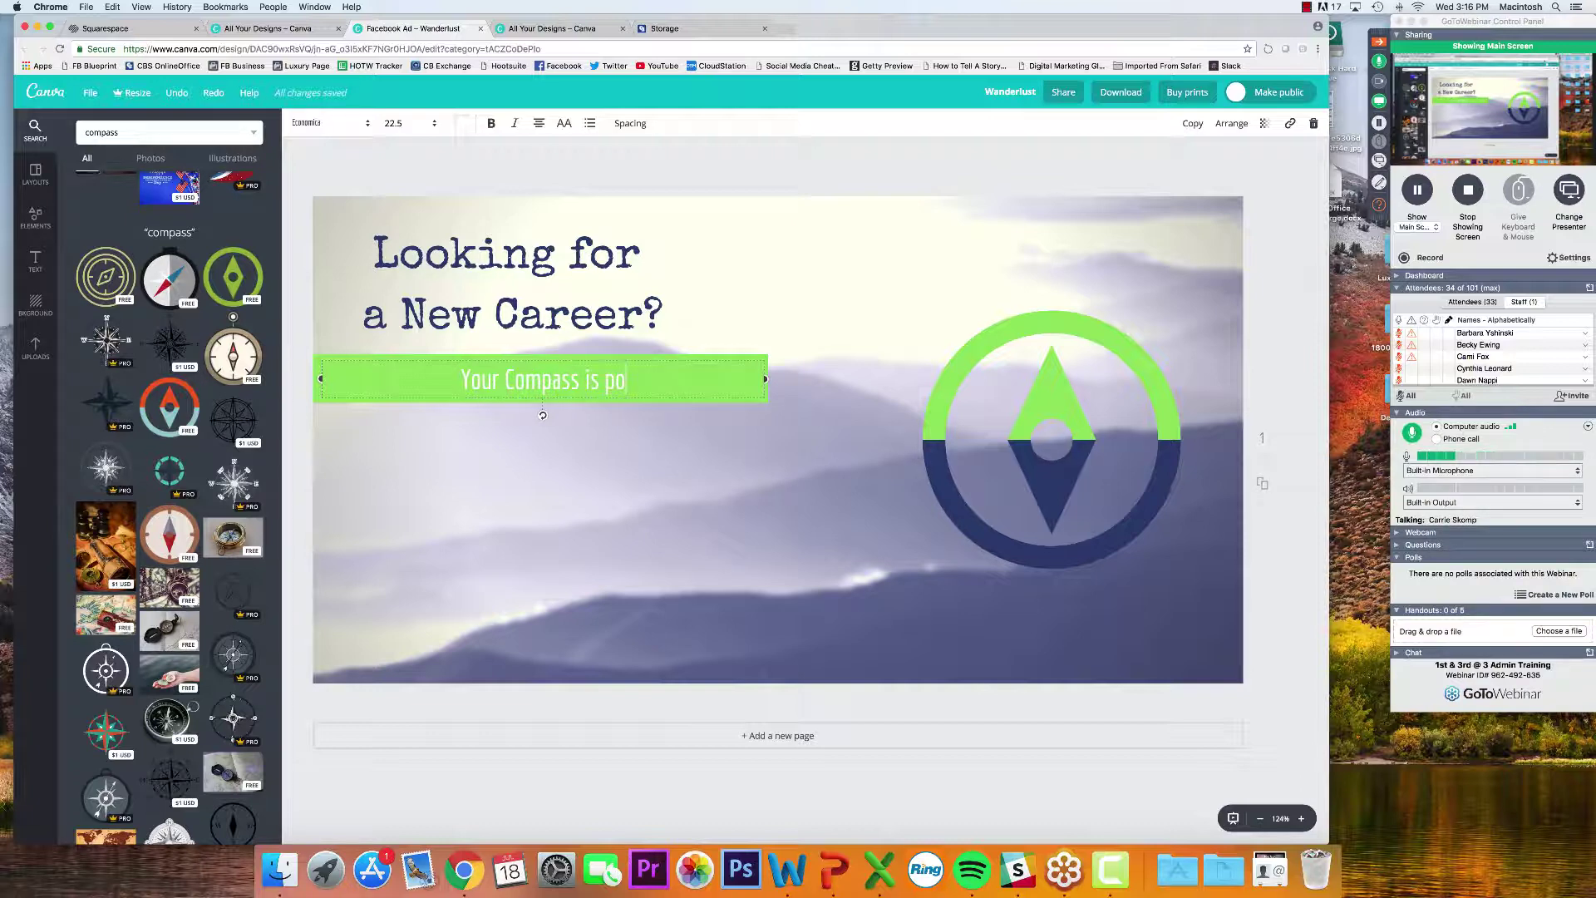
pyautogui.write('inting towars R')
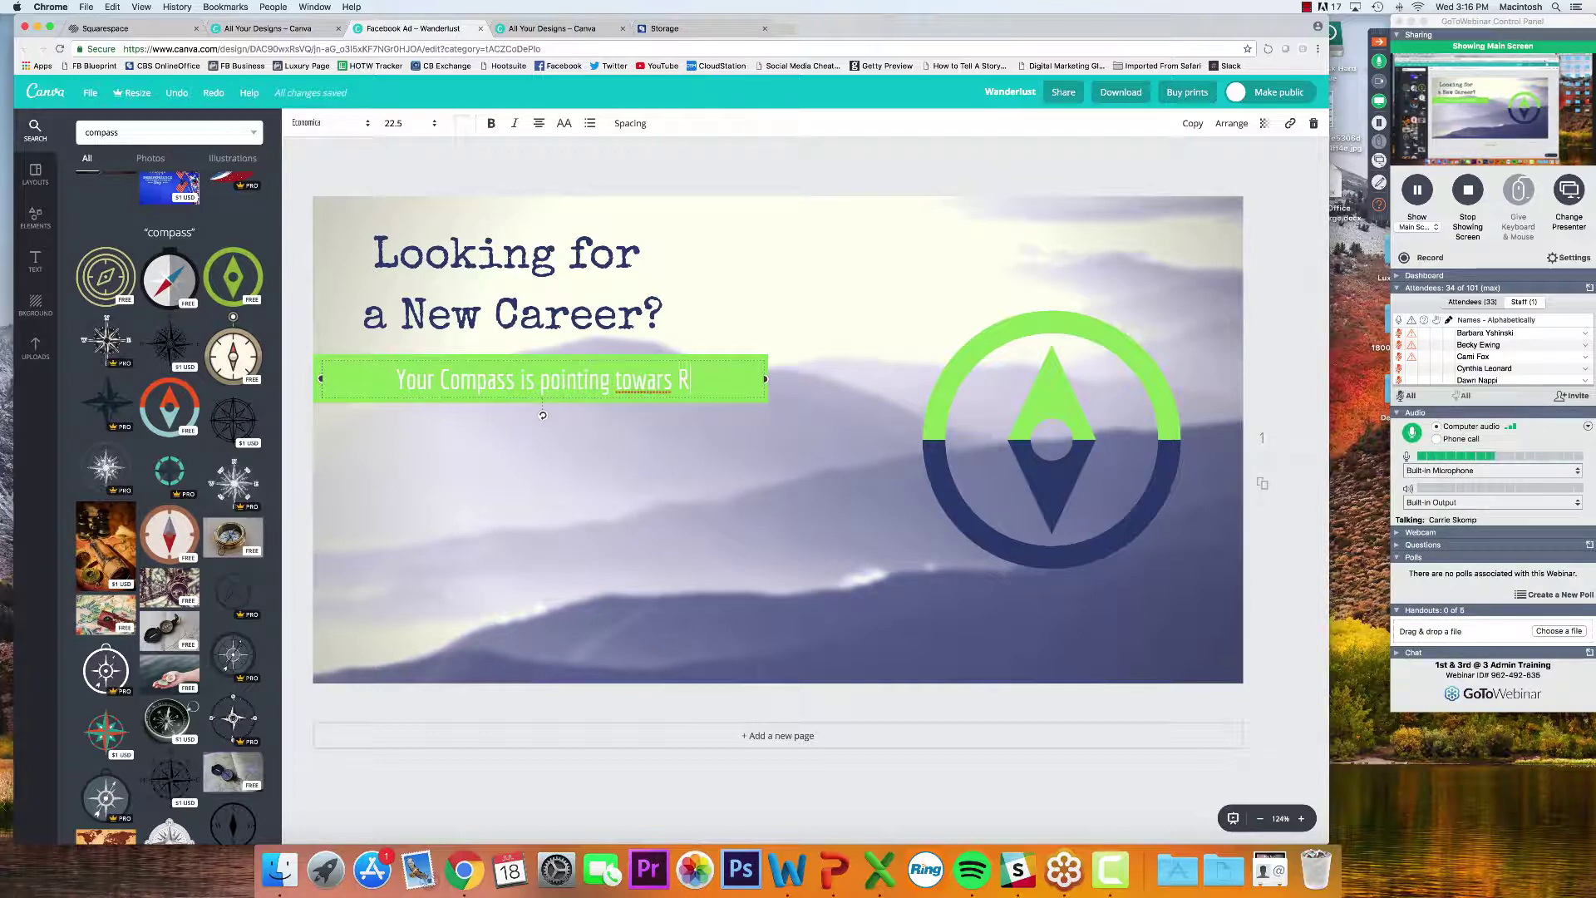
pyautogui.press('BackSpace')
pyautogui.press('BackSpace')
pyautogui.press('BackSpace')
pyautogui.write('d')
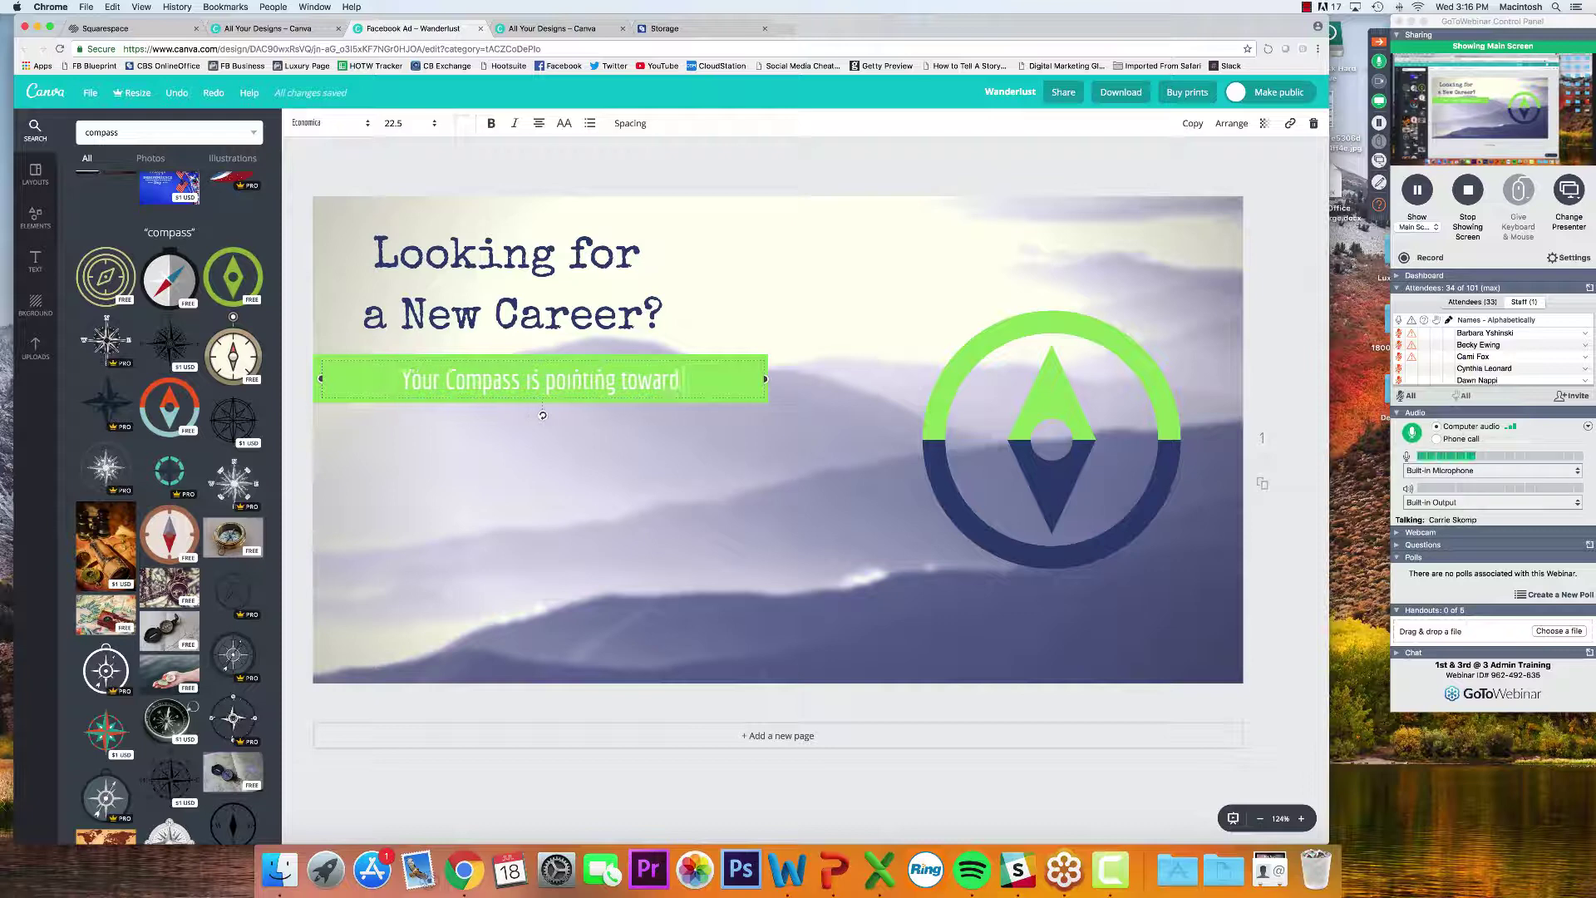
pyautogui.write(' Real Estate!')
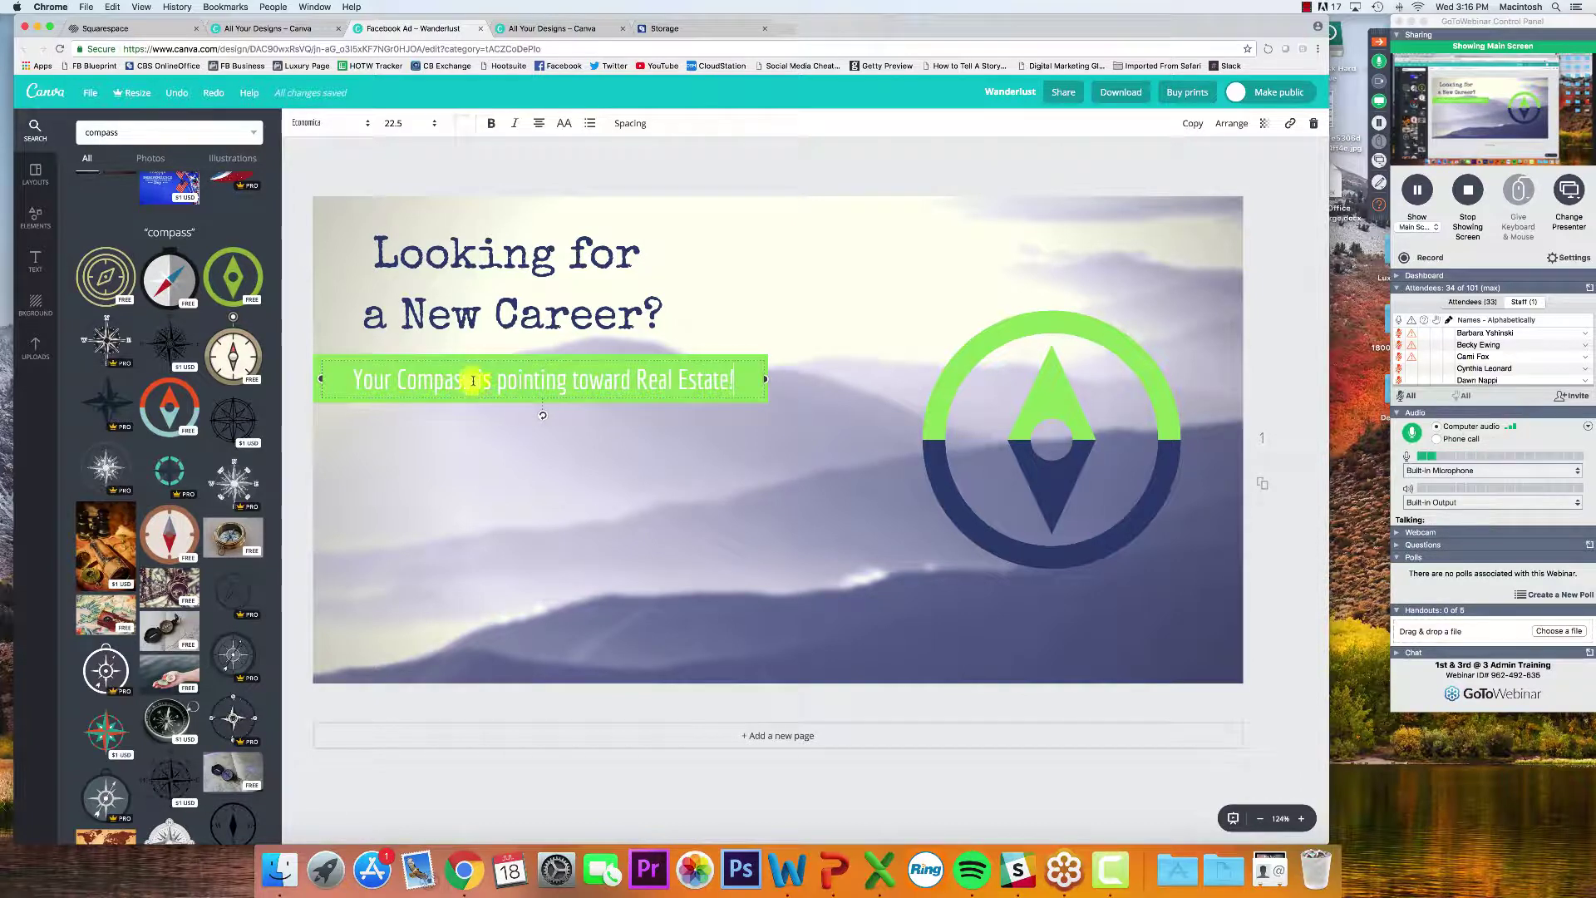
pyautogui.click(291, 278)
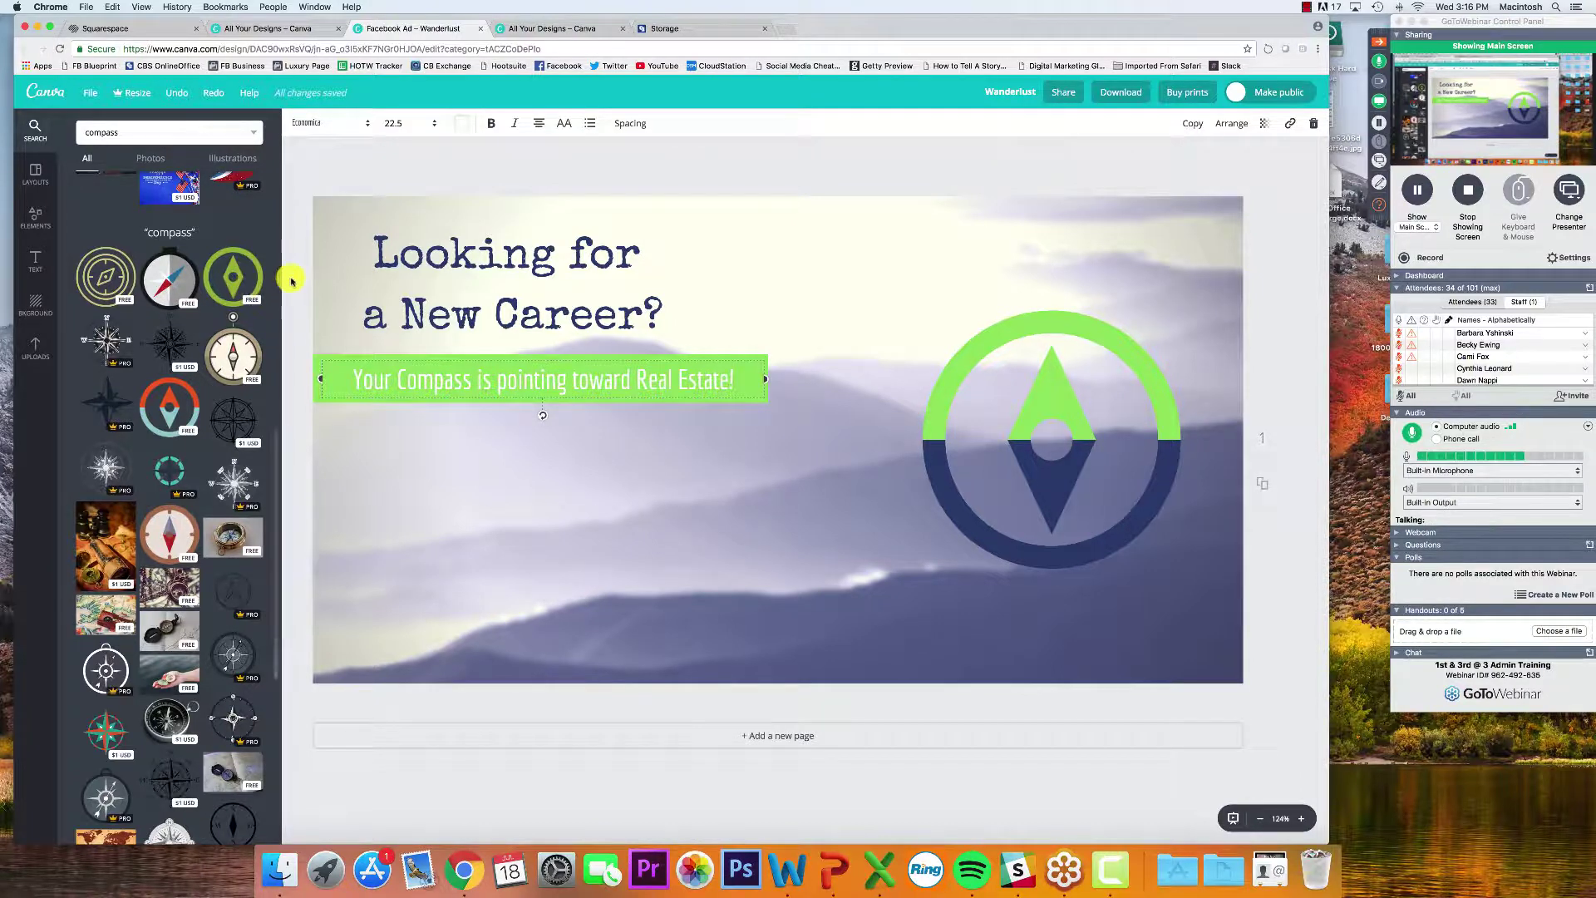
# Shift the headline slightly to the right
pyautogui.click(410, 320)
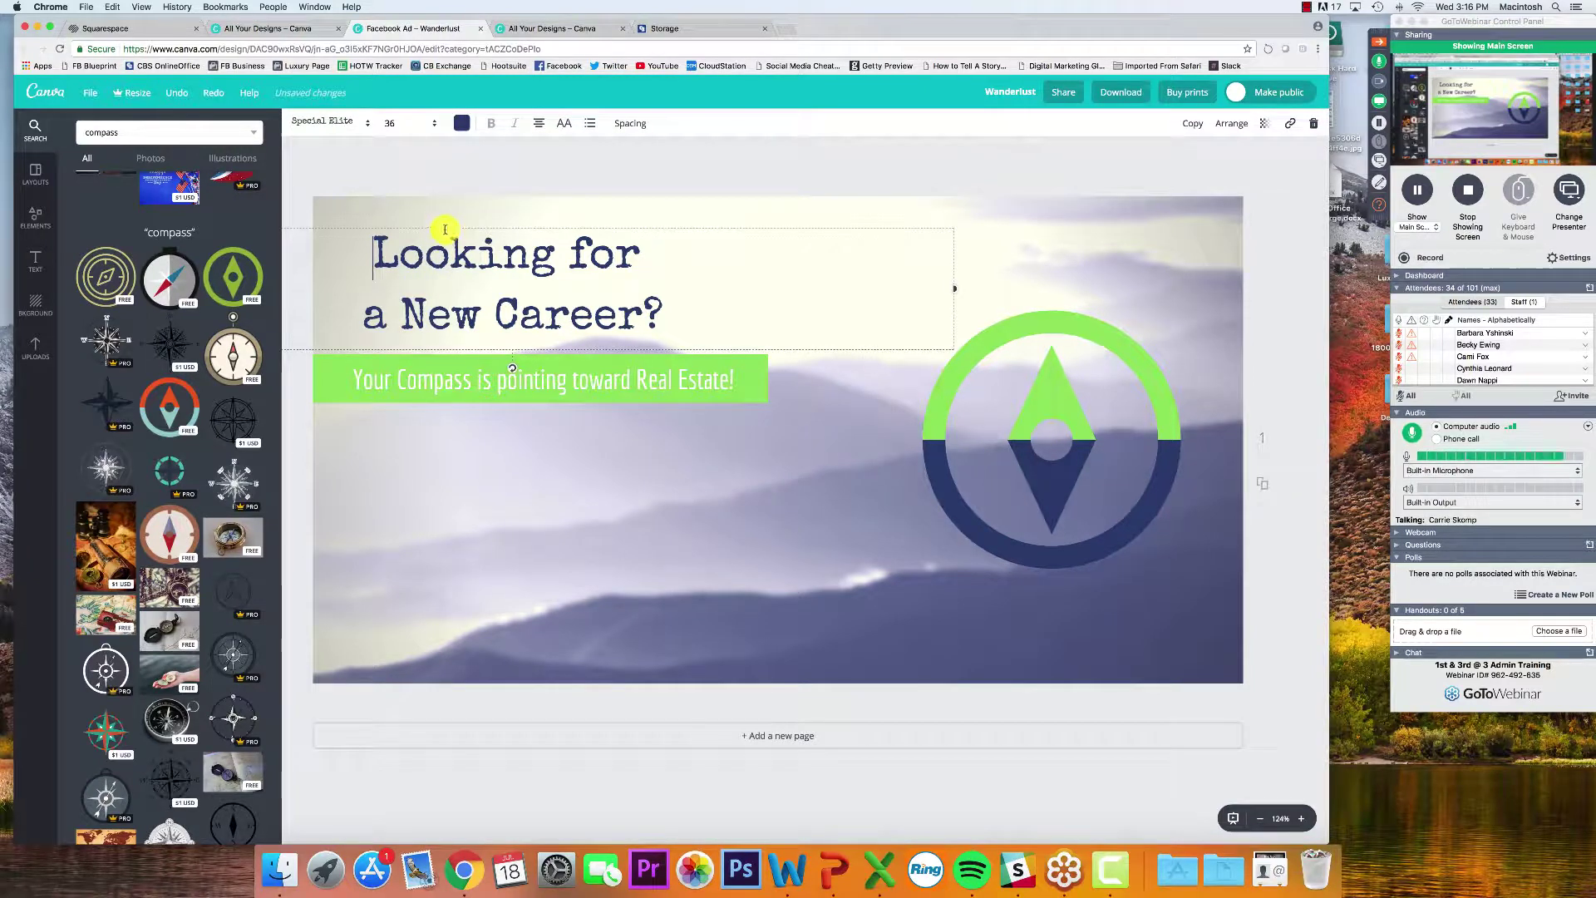
pyautogui.moveTo(435, 226); pyautogui.dragTo(487, 229)
pyautogui.click(313, 185)
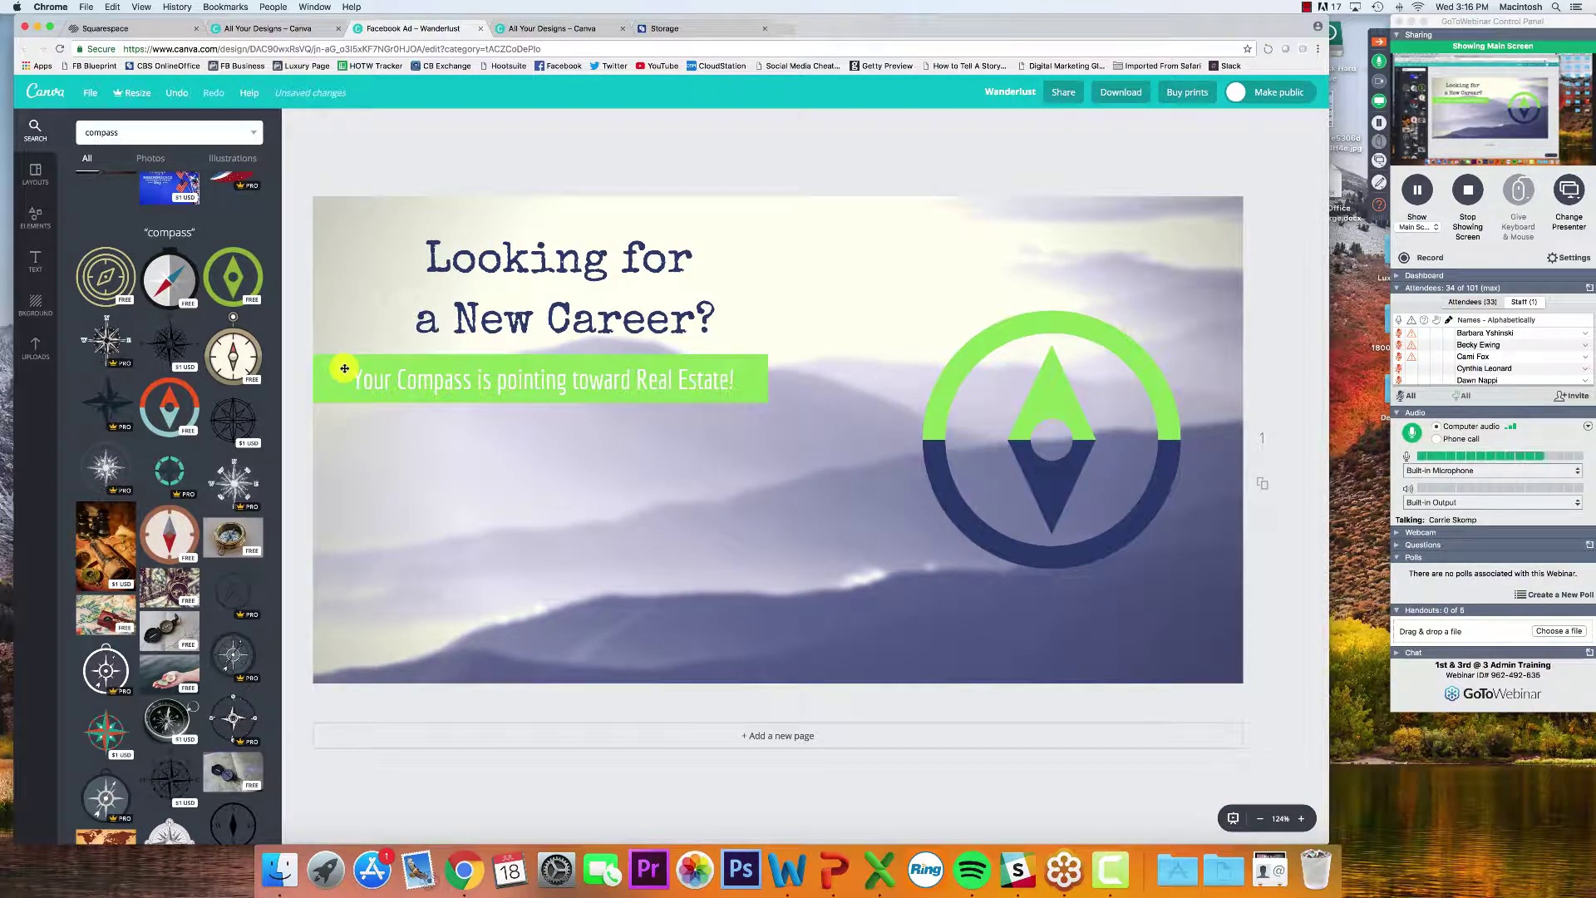
# Read the newest attendee question in the webinar Questions window, then close it
pyautogui.click(1379, 204)
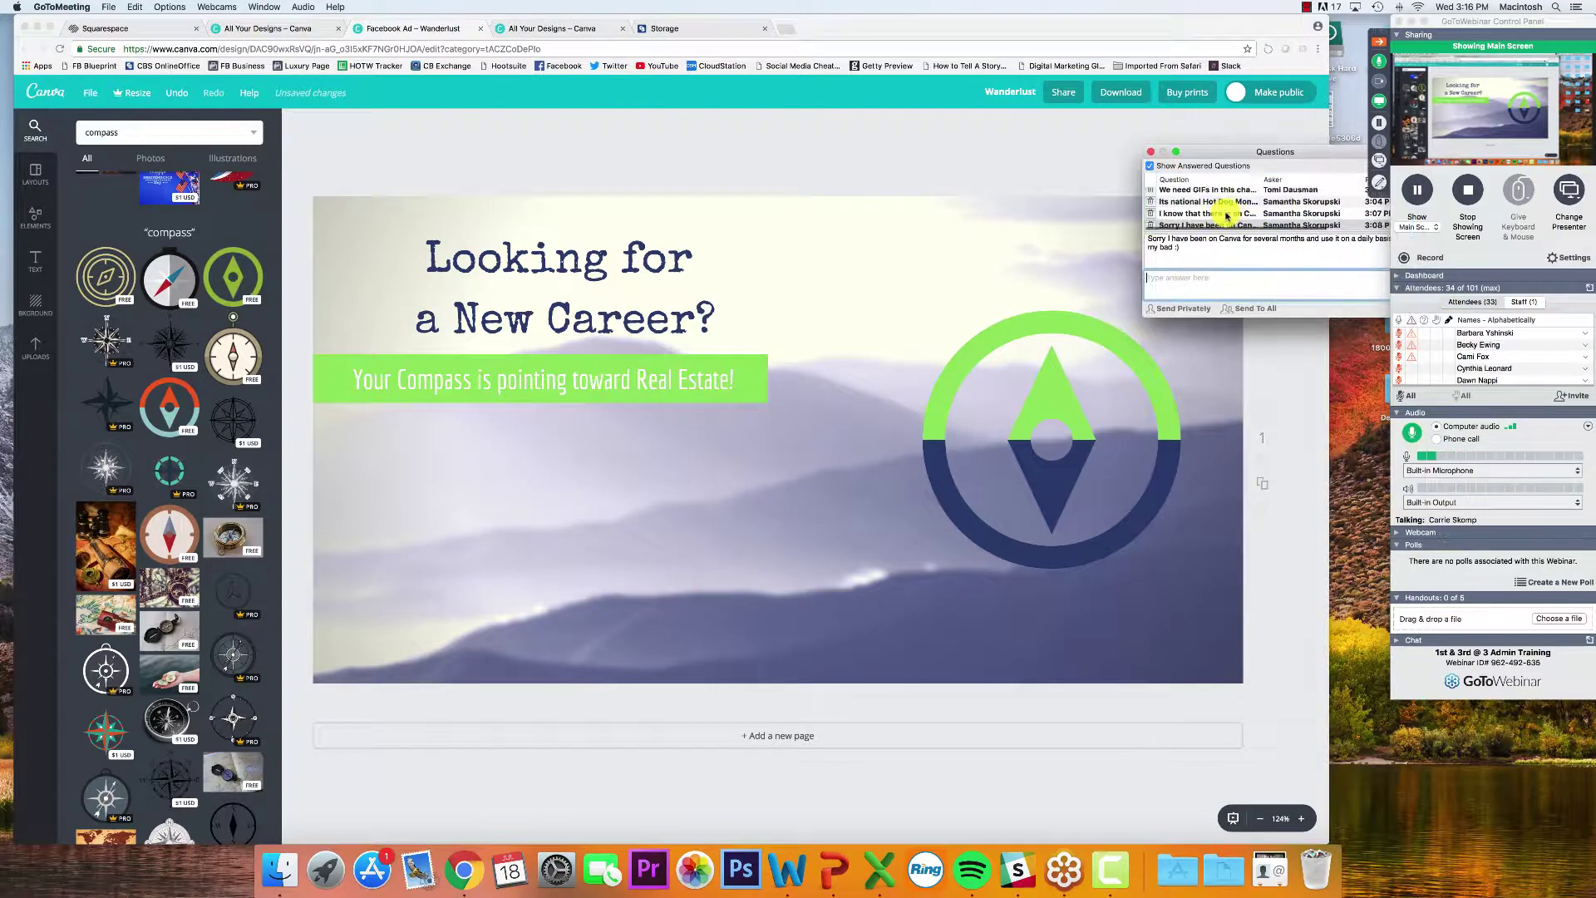
pyautogui.click(1209, 231)
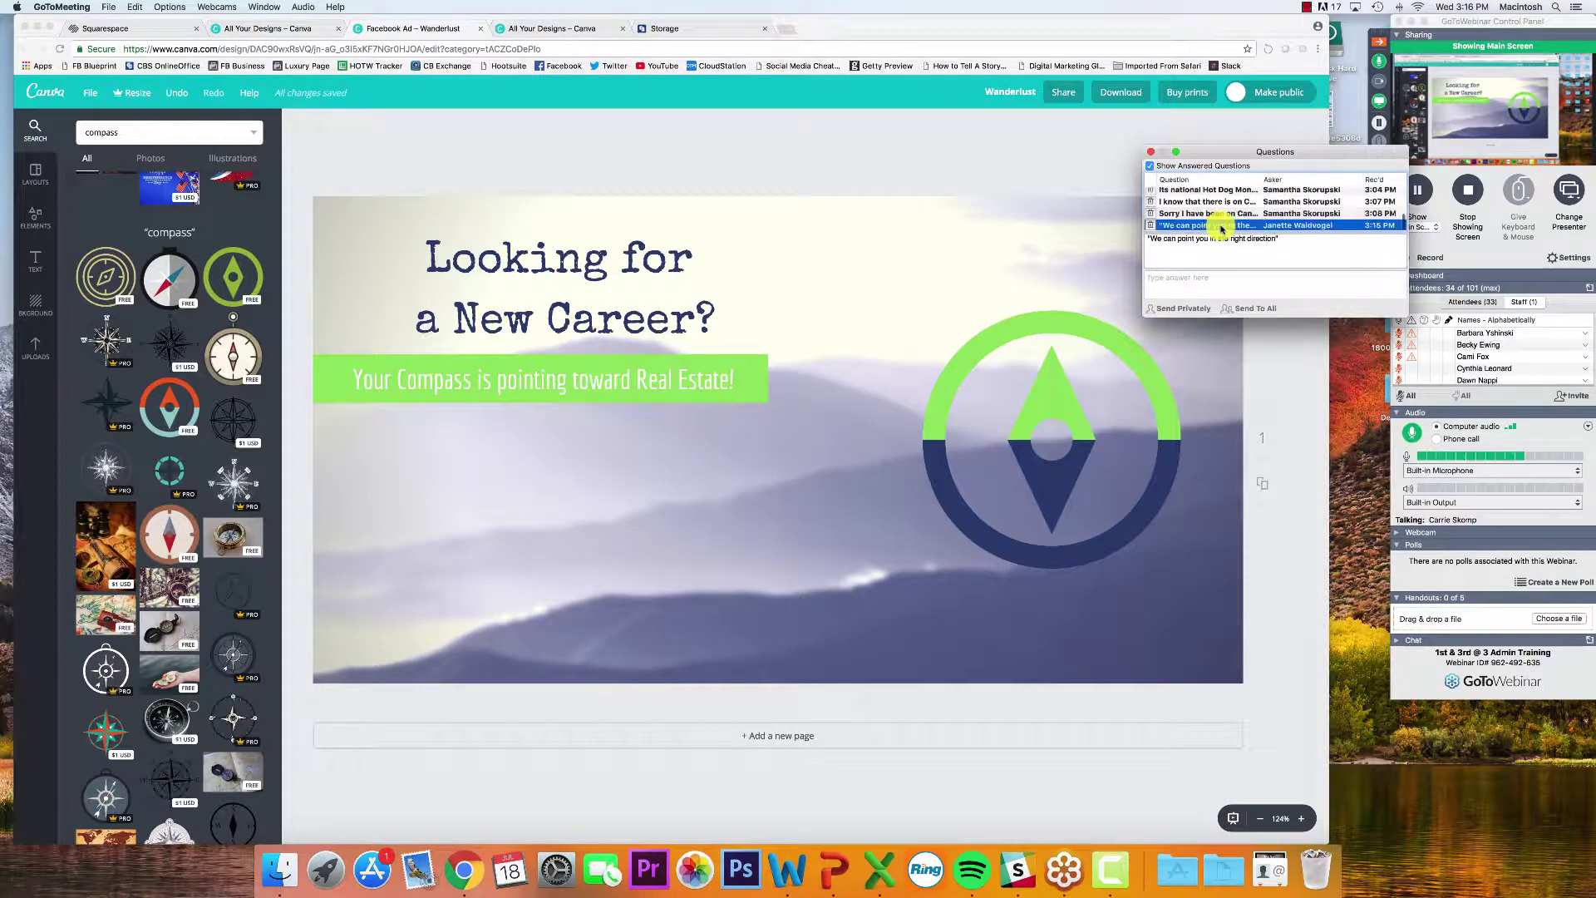
pyautogui.click(1149, 152)
# Change the green bar text to 'We can point you in the right direction!'
pyautogui.click(581, 389)
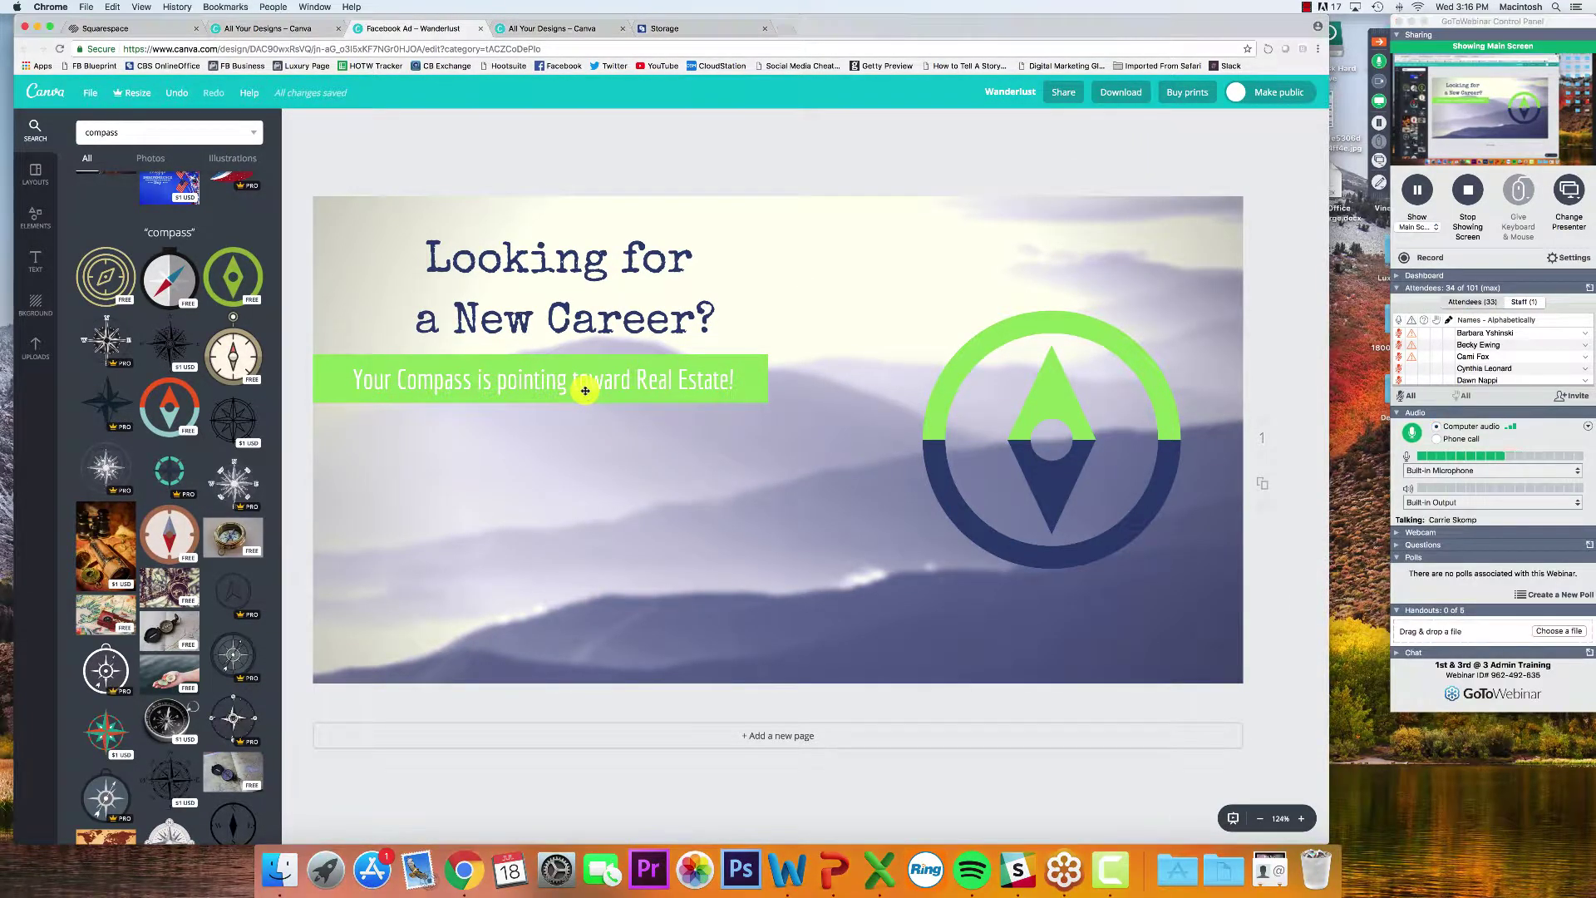
pyautogui.click(579, 382)
pyautogui.click(583, 381)
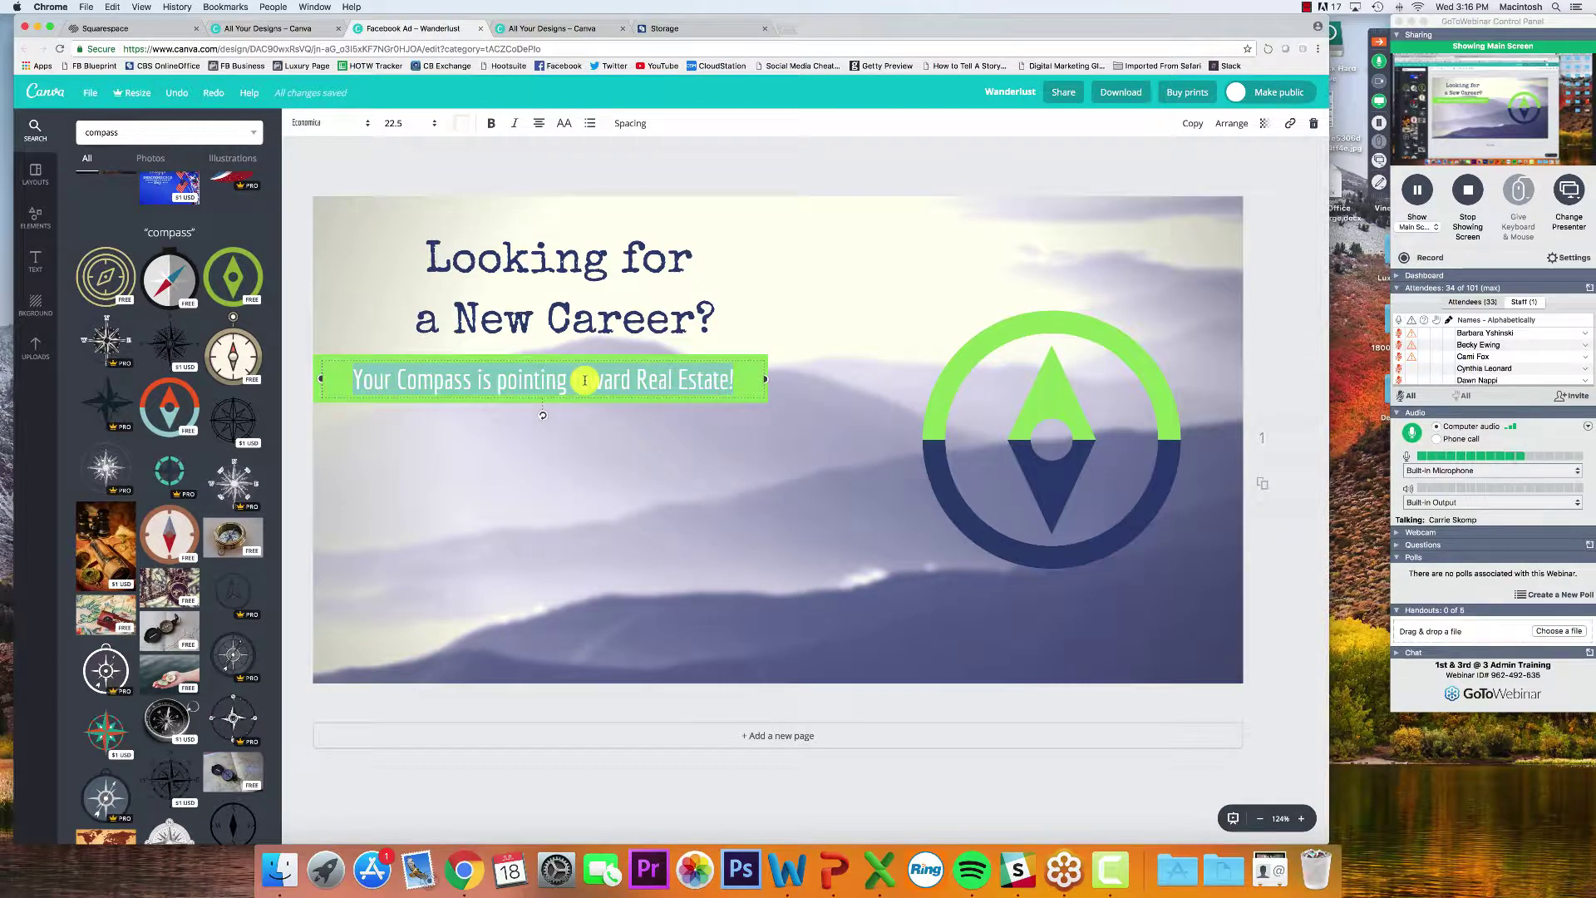
pyautogui.write('We can point yo')
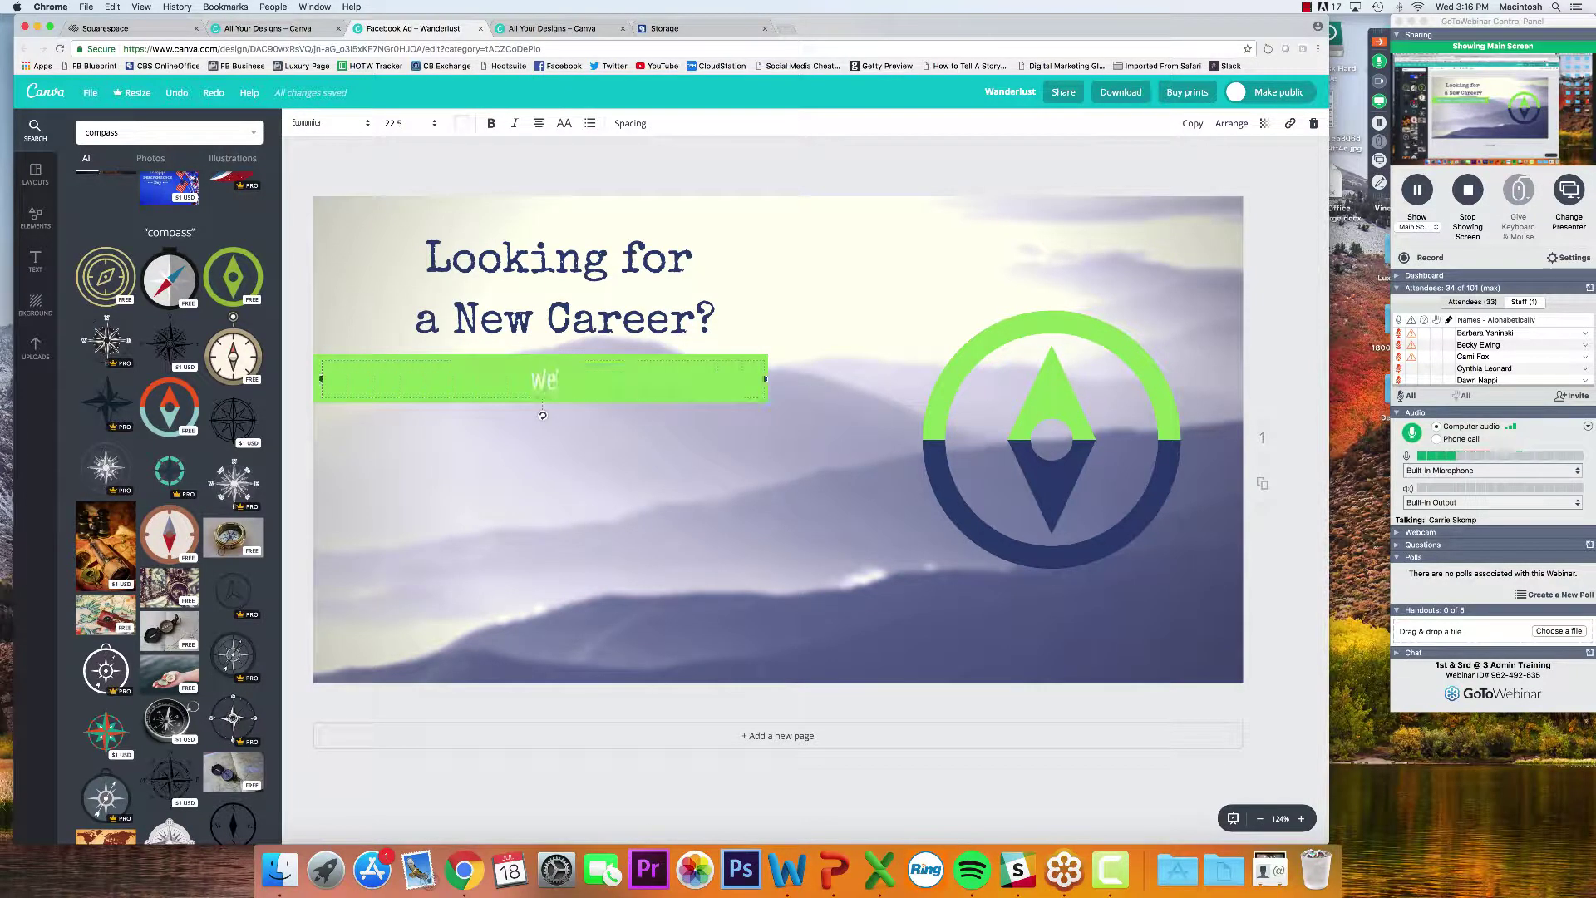
pyautogui.write('u in the r')
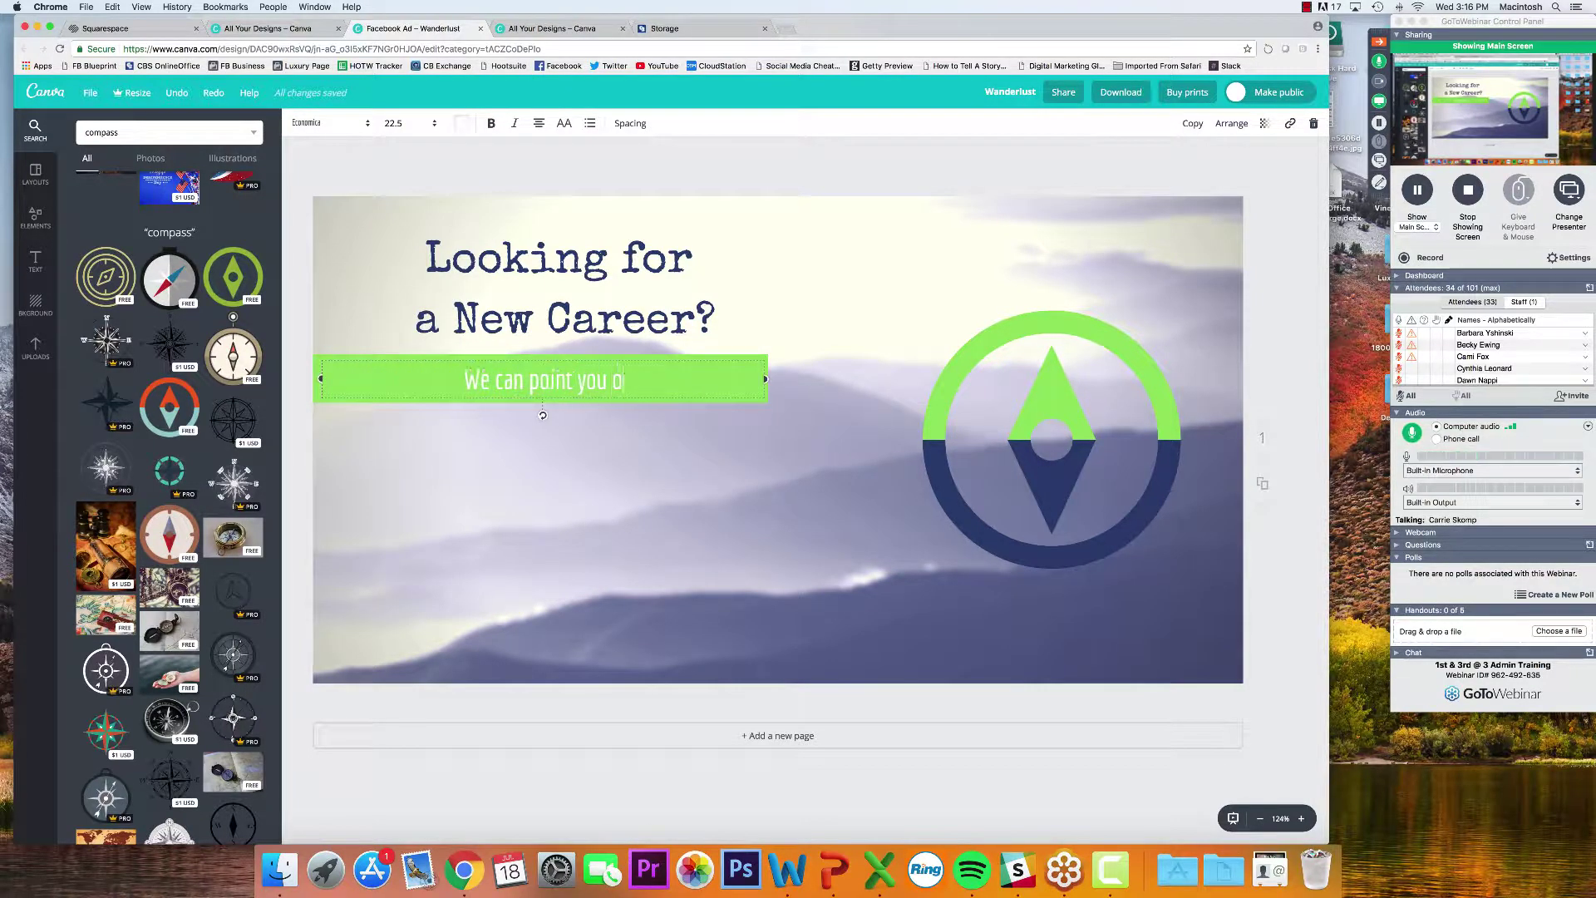
pyautogui.write('ight direction!')
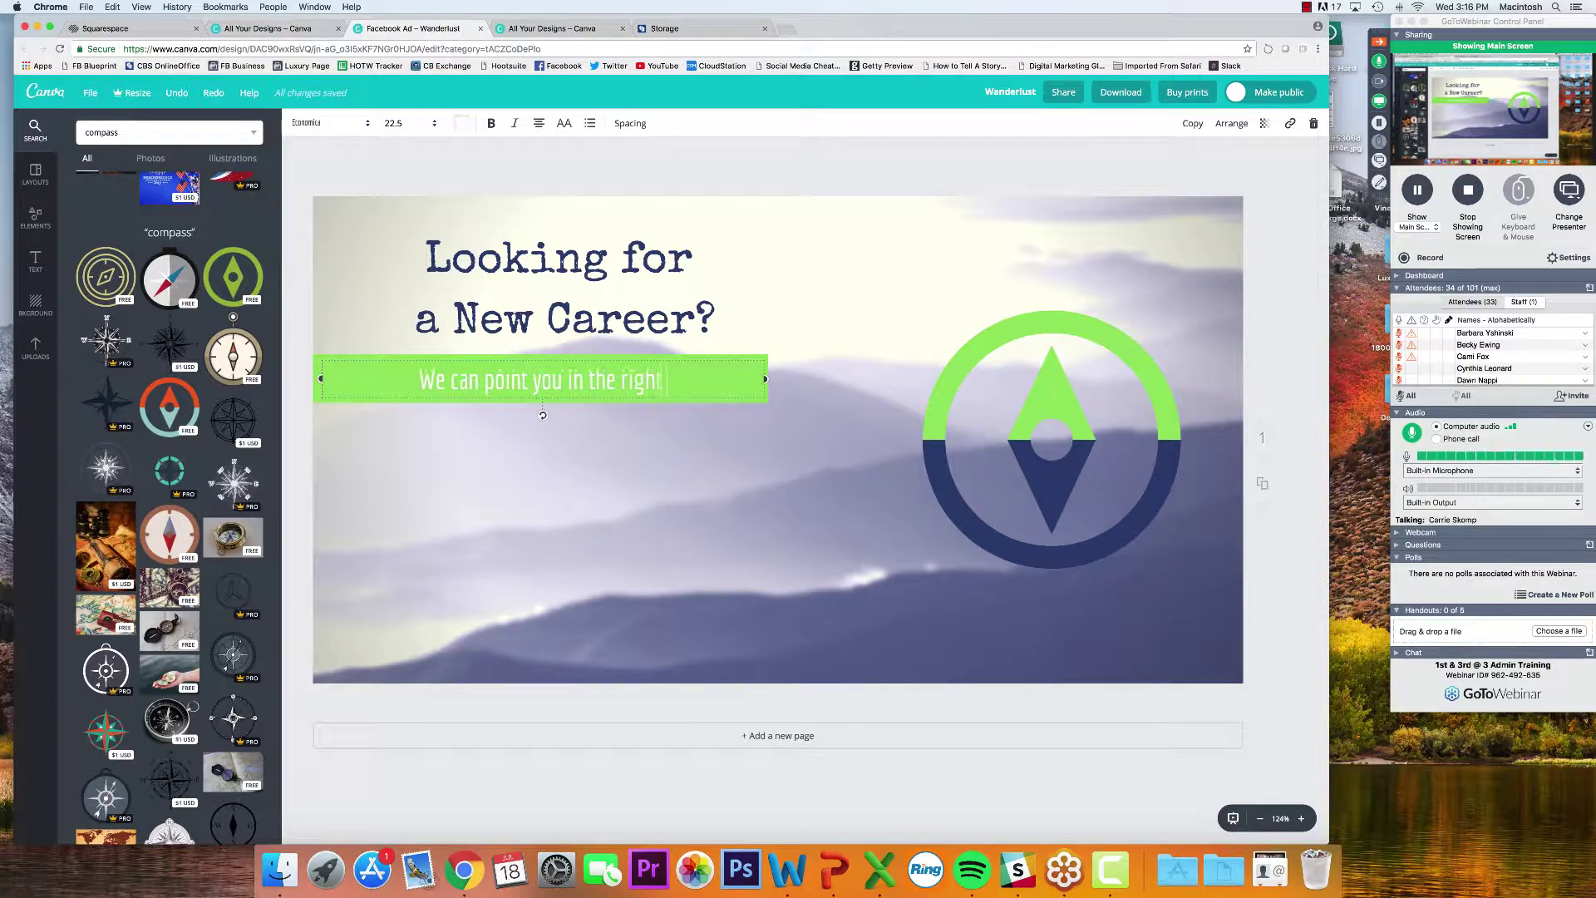
pyautogui.click(754, 169)
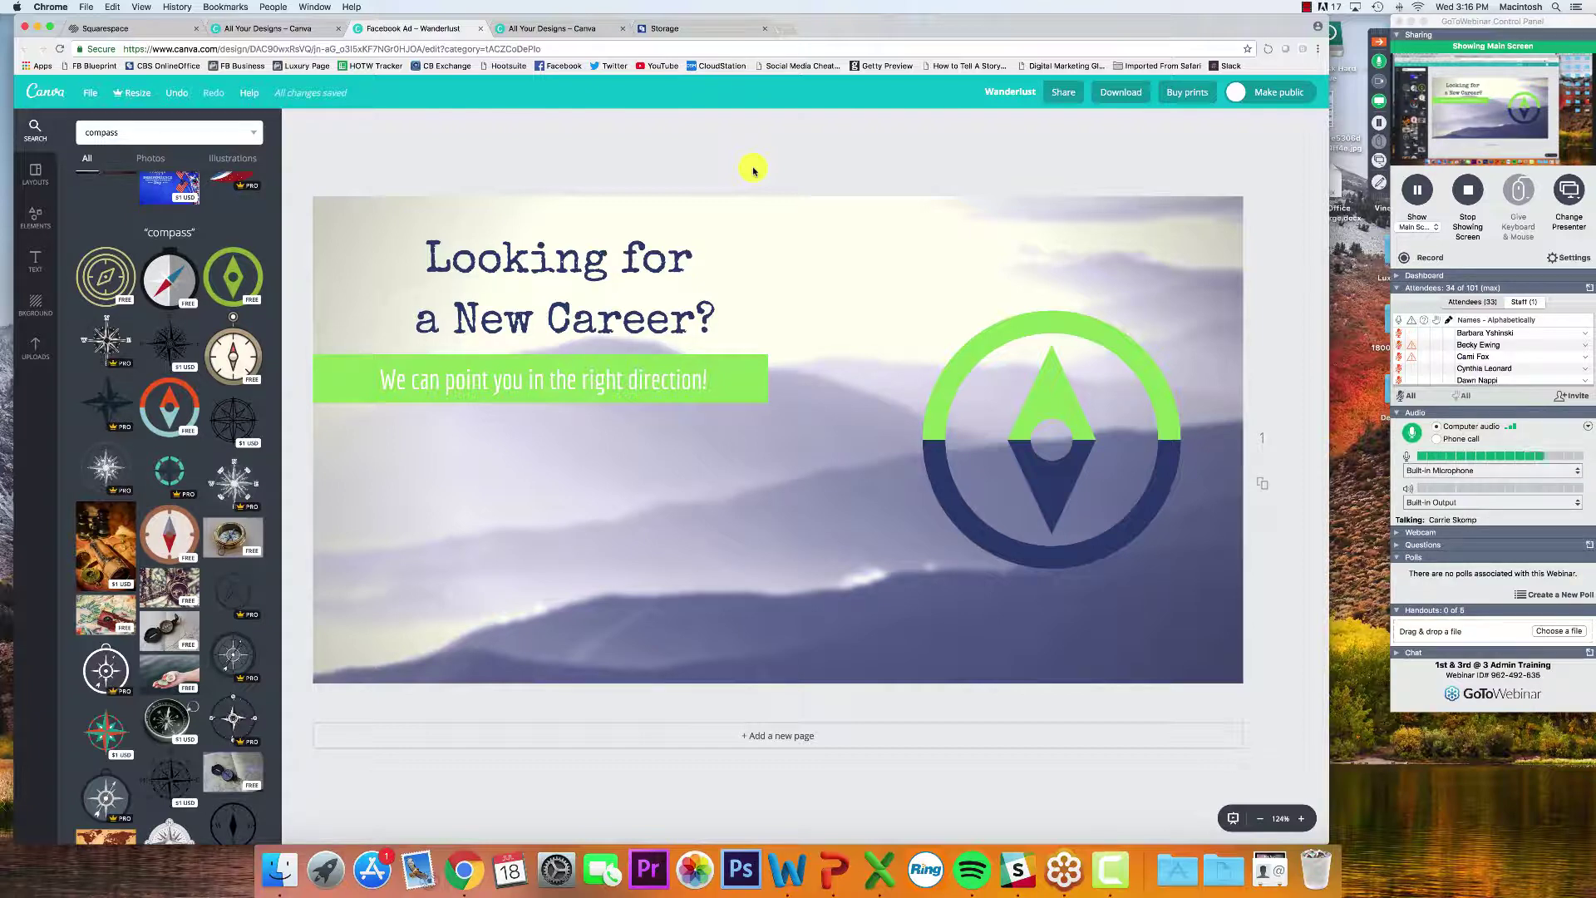
# Undo an accidental headline move and reposition the compass graphic
pyautogui.moveTo(865, 233); pyautogui.dragTo(1031, 555)
pyautogui.press('super+z')
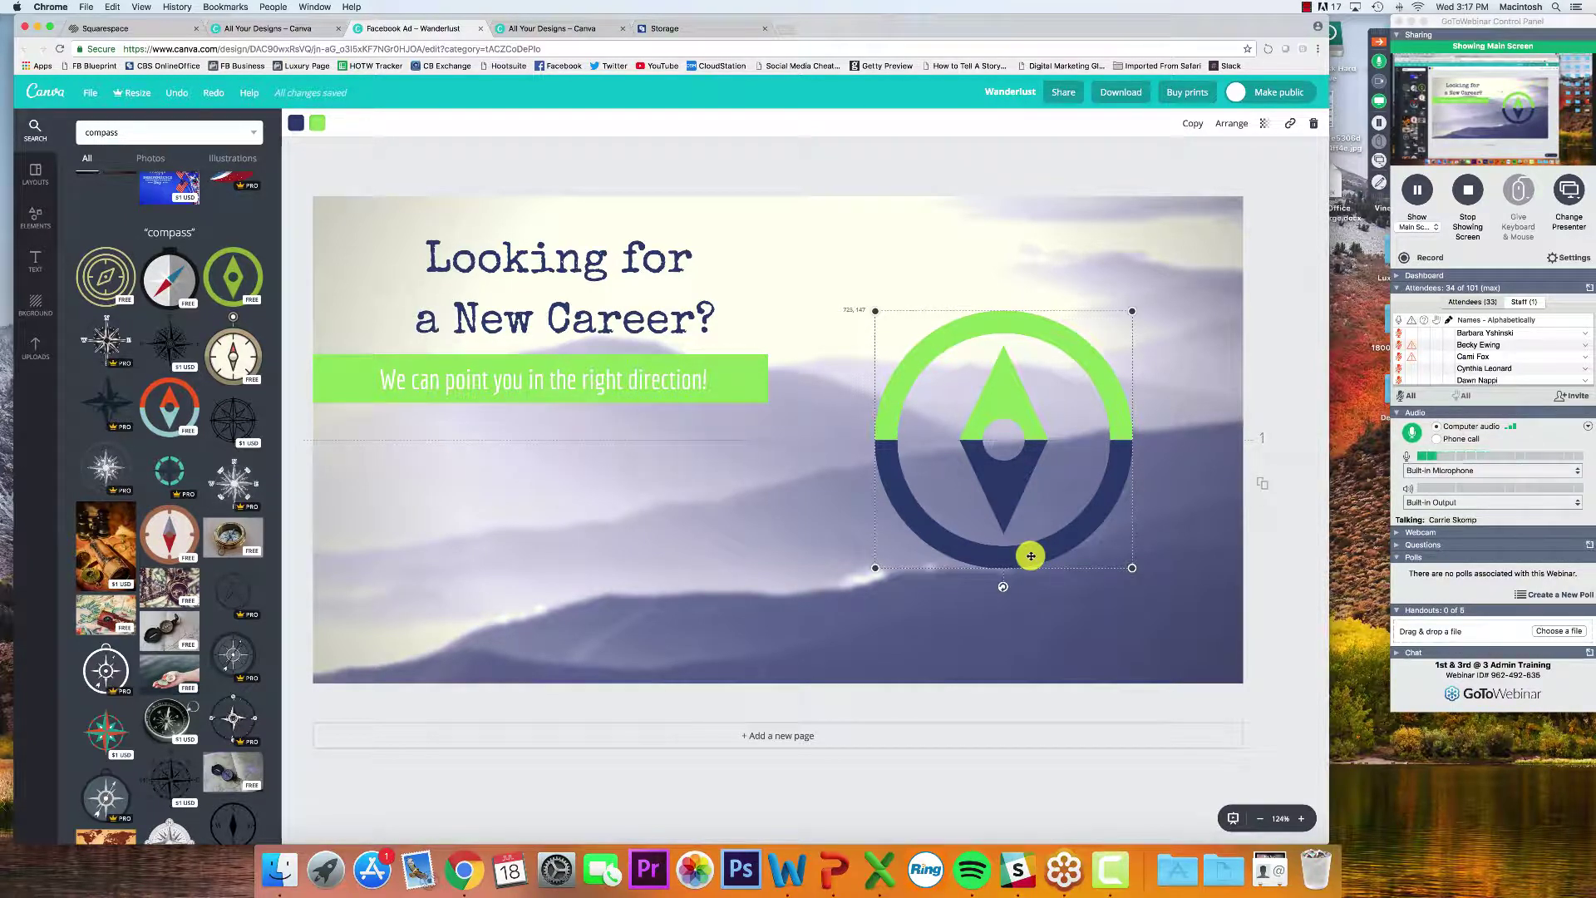
pyautogui.moveTo(1031, 555); pyautogui.dragTo(803, 553)
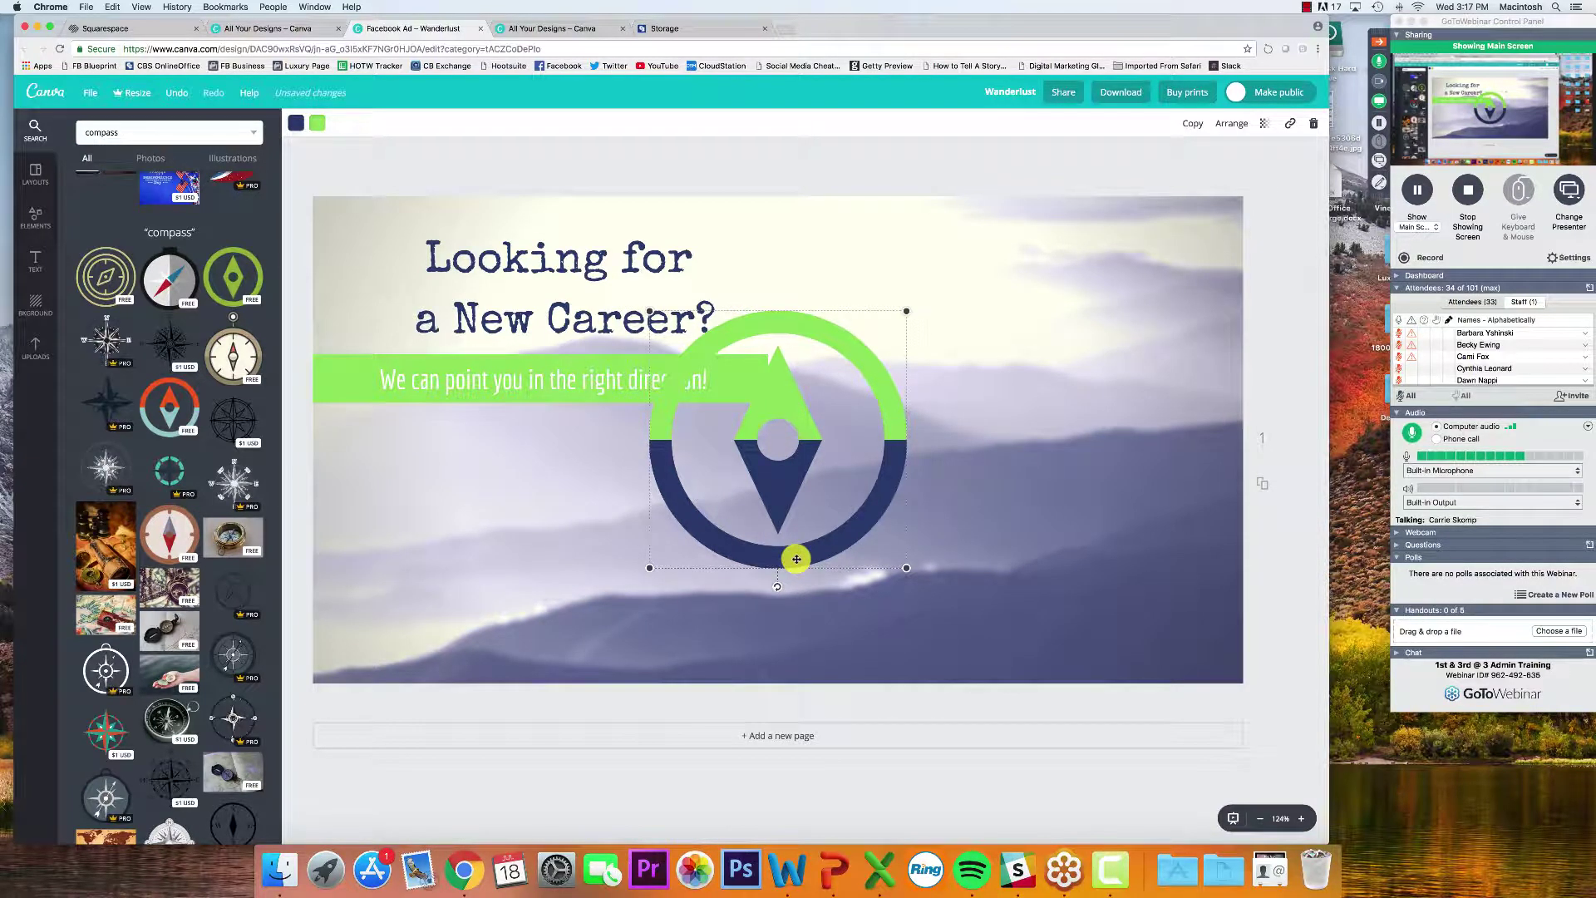
pyautogui.moveTo(797, 559); pyautogui.dragTo(1116, 555)
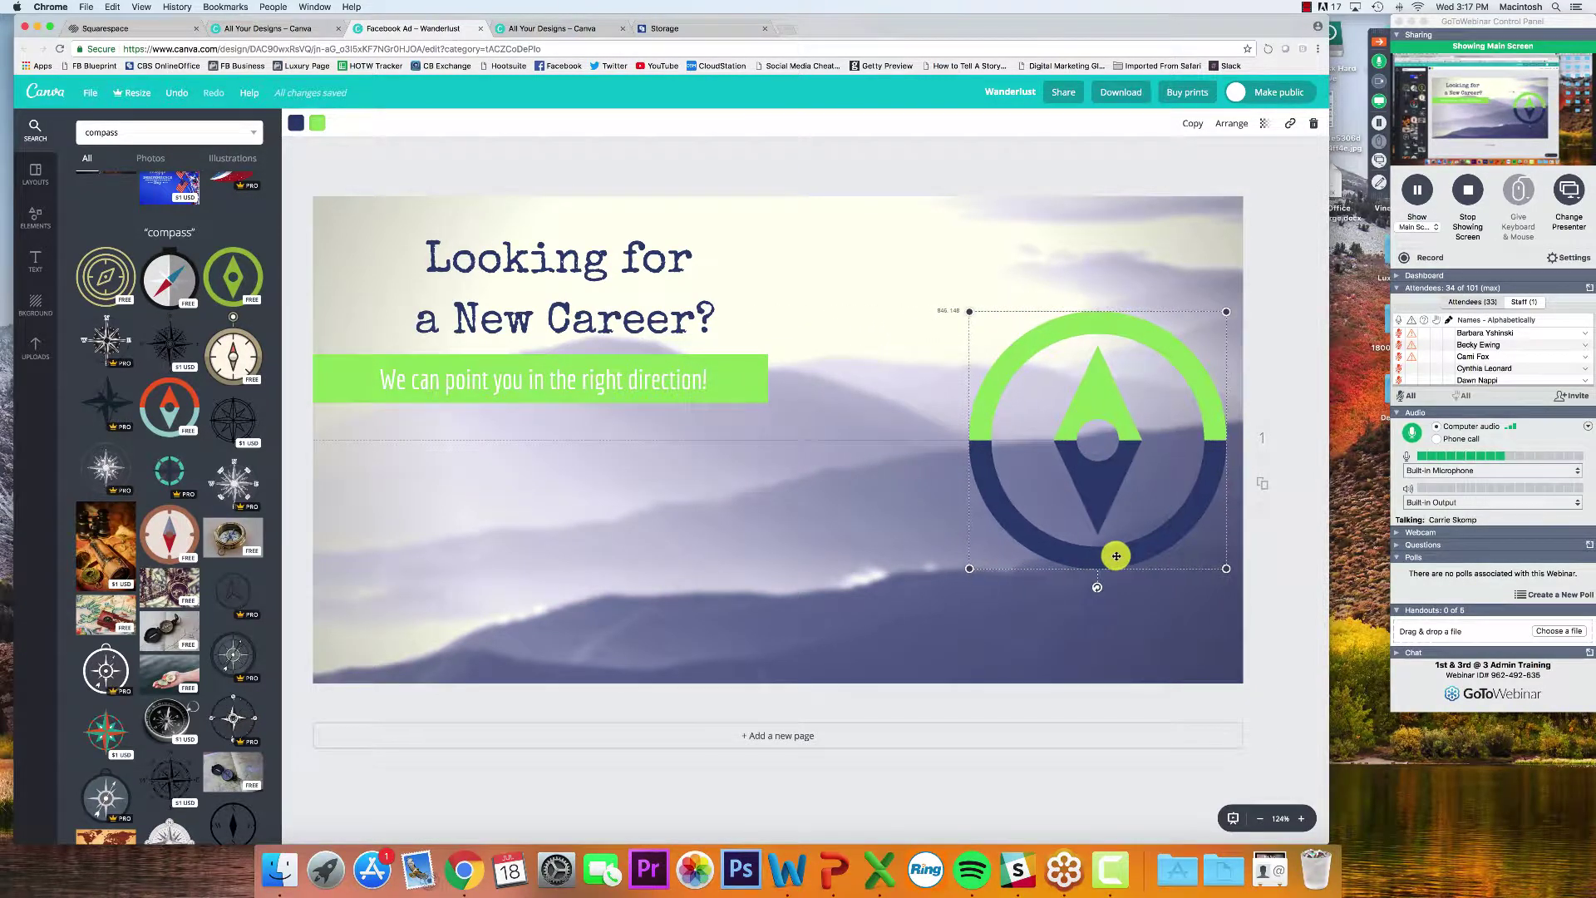
# Move the headline and green bar down together, then deselect them
pyautogui.moveTo(838, 456); pyautogui.dragTo(260, 196)
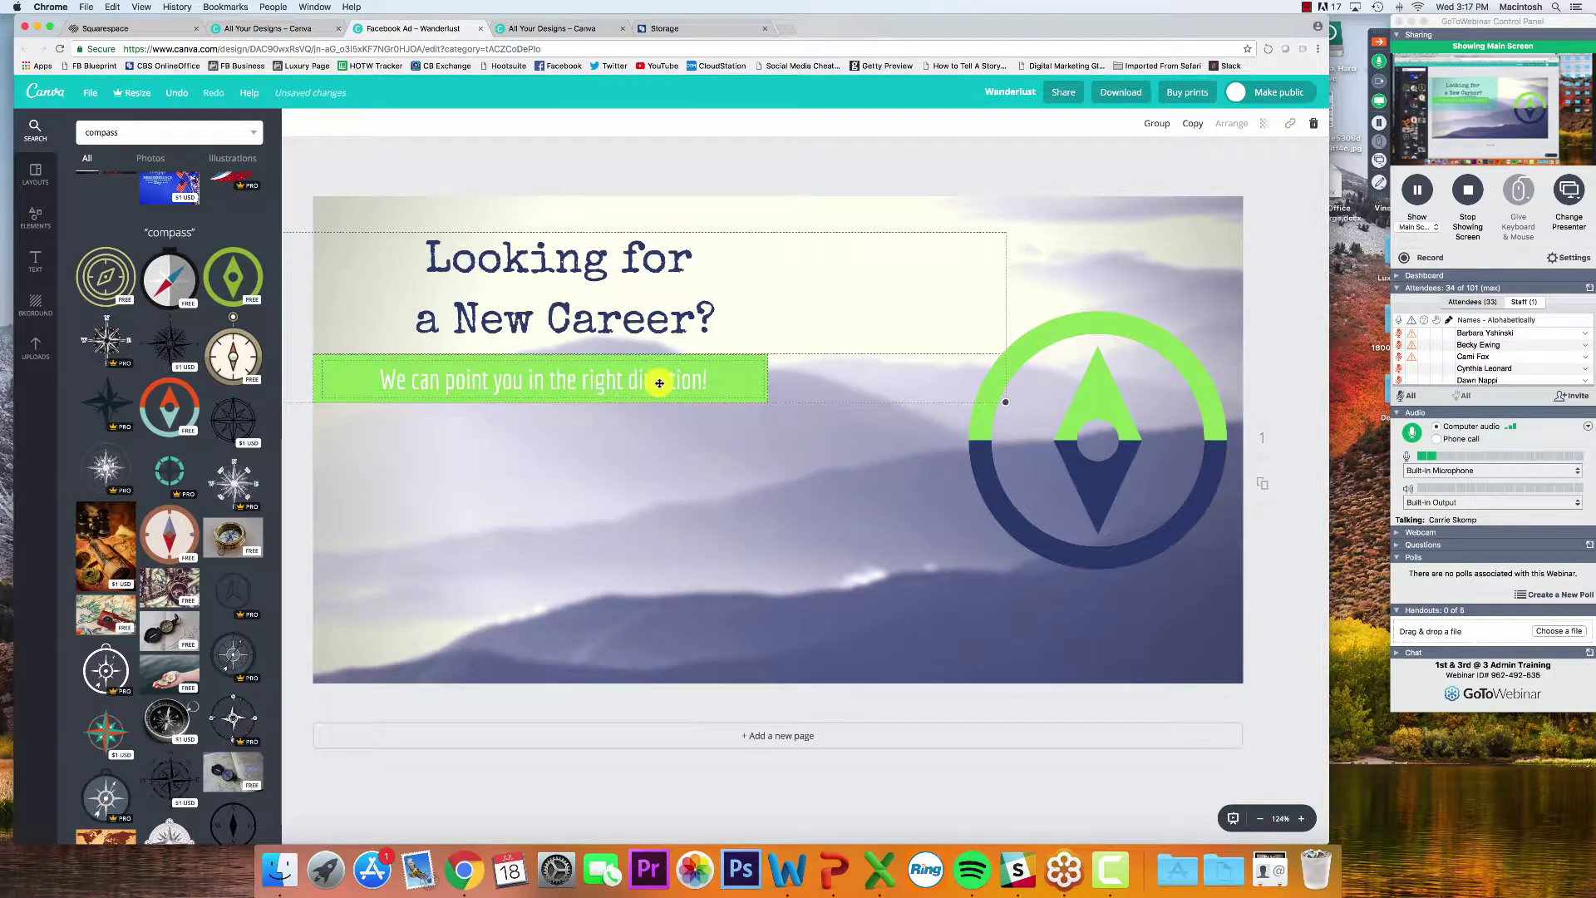
pyautogui.moveTo(659, 378); pyautogui.dragTo(659, 509)
pyautogui.click(663, 556)
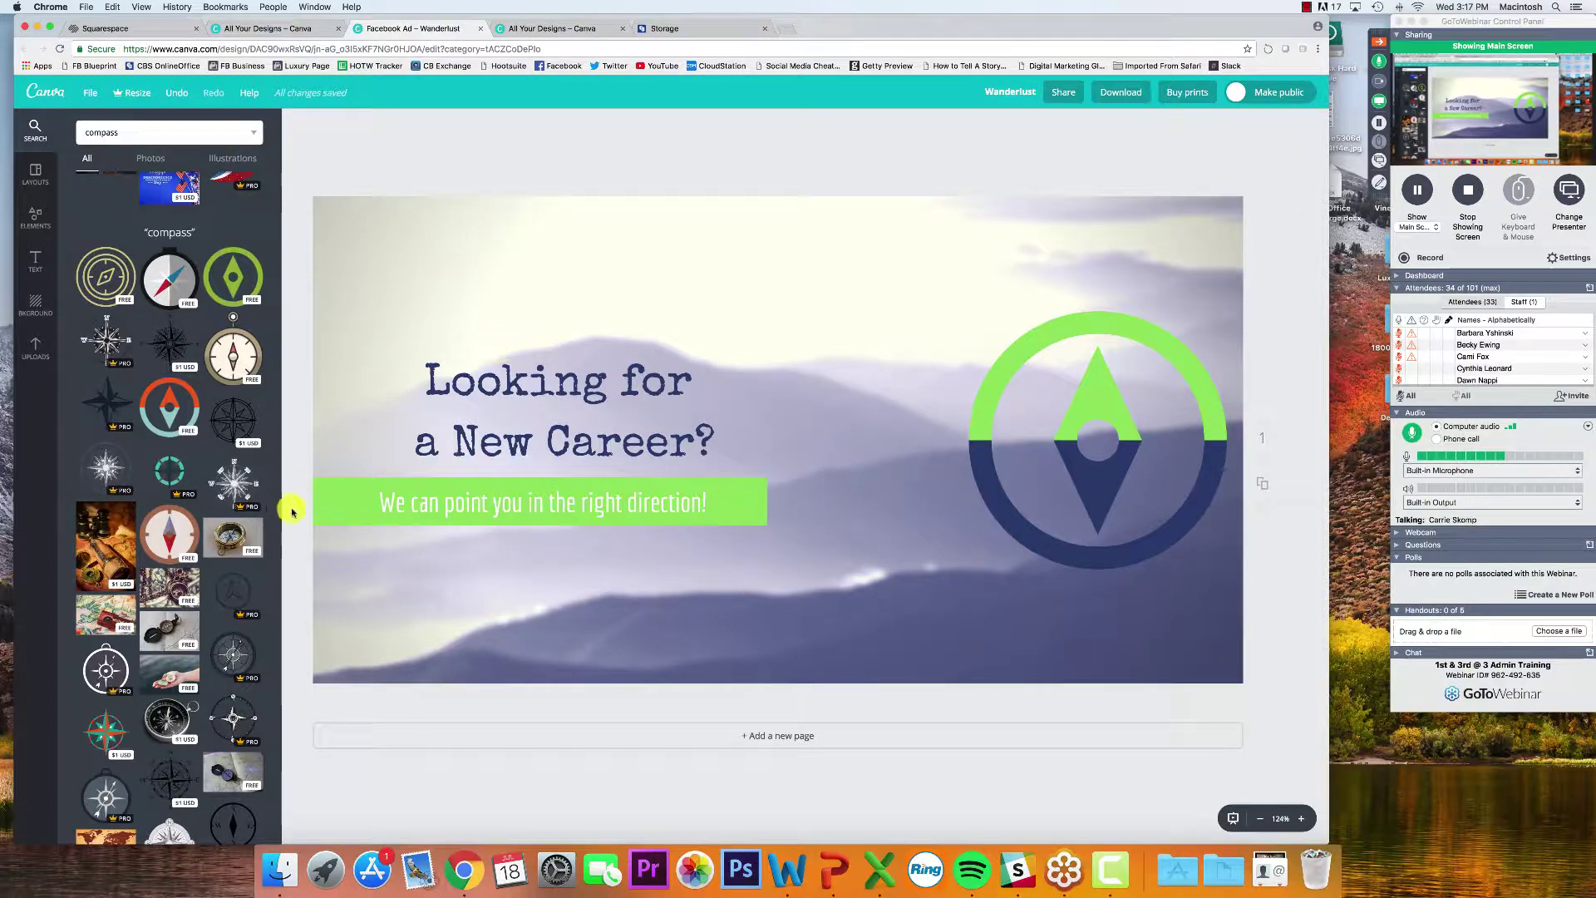
pyautogui.click(317, 505)
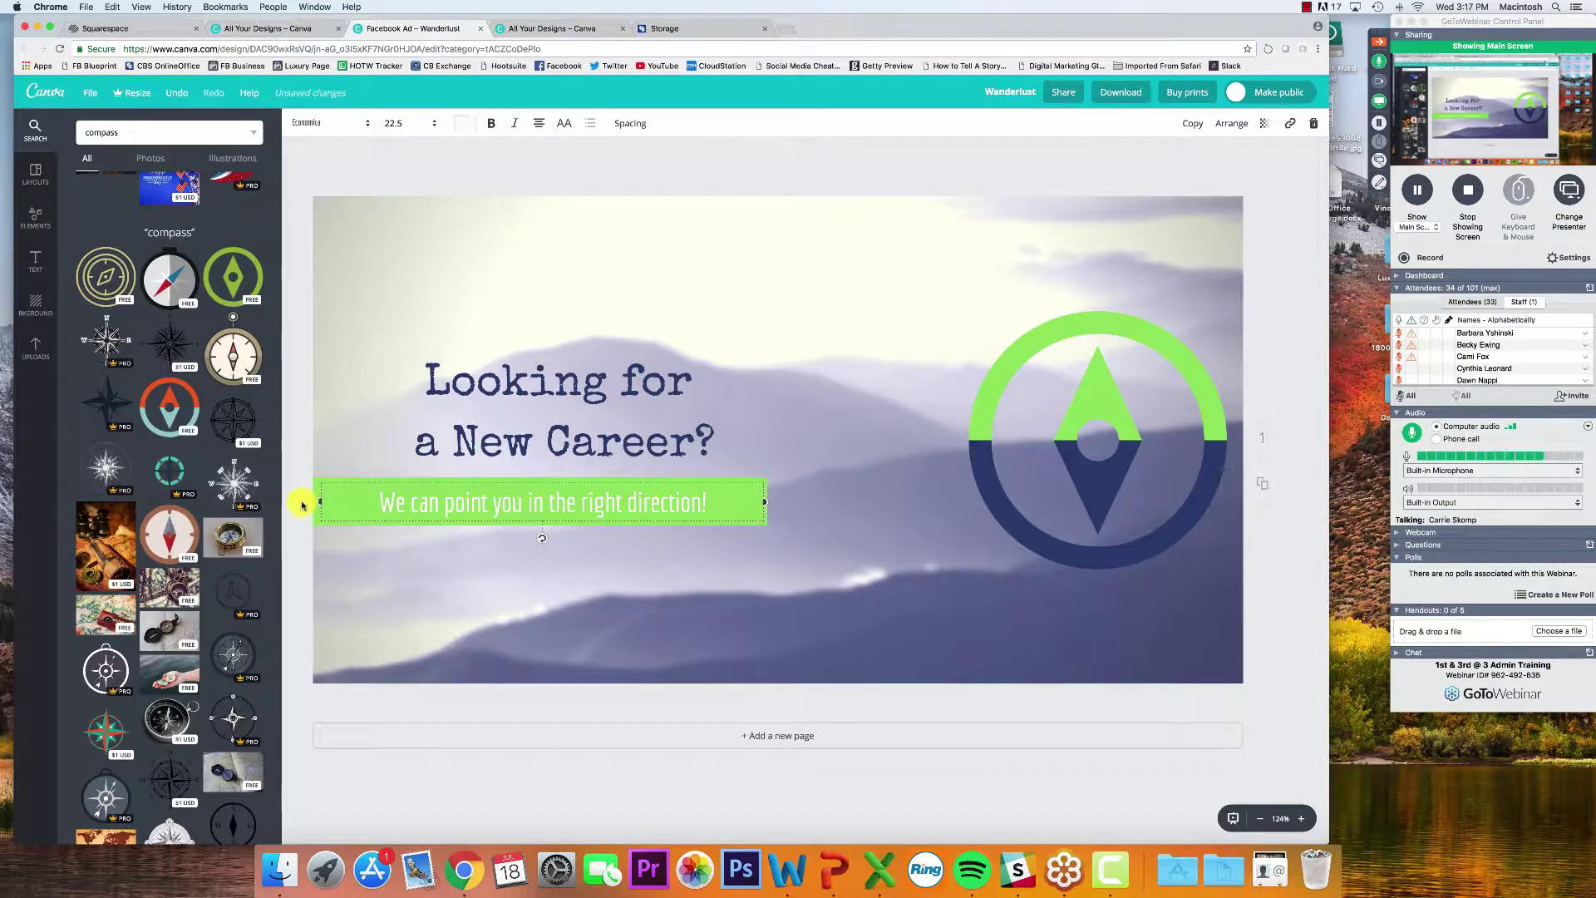
pyautogui.click(301, 505)
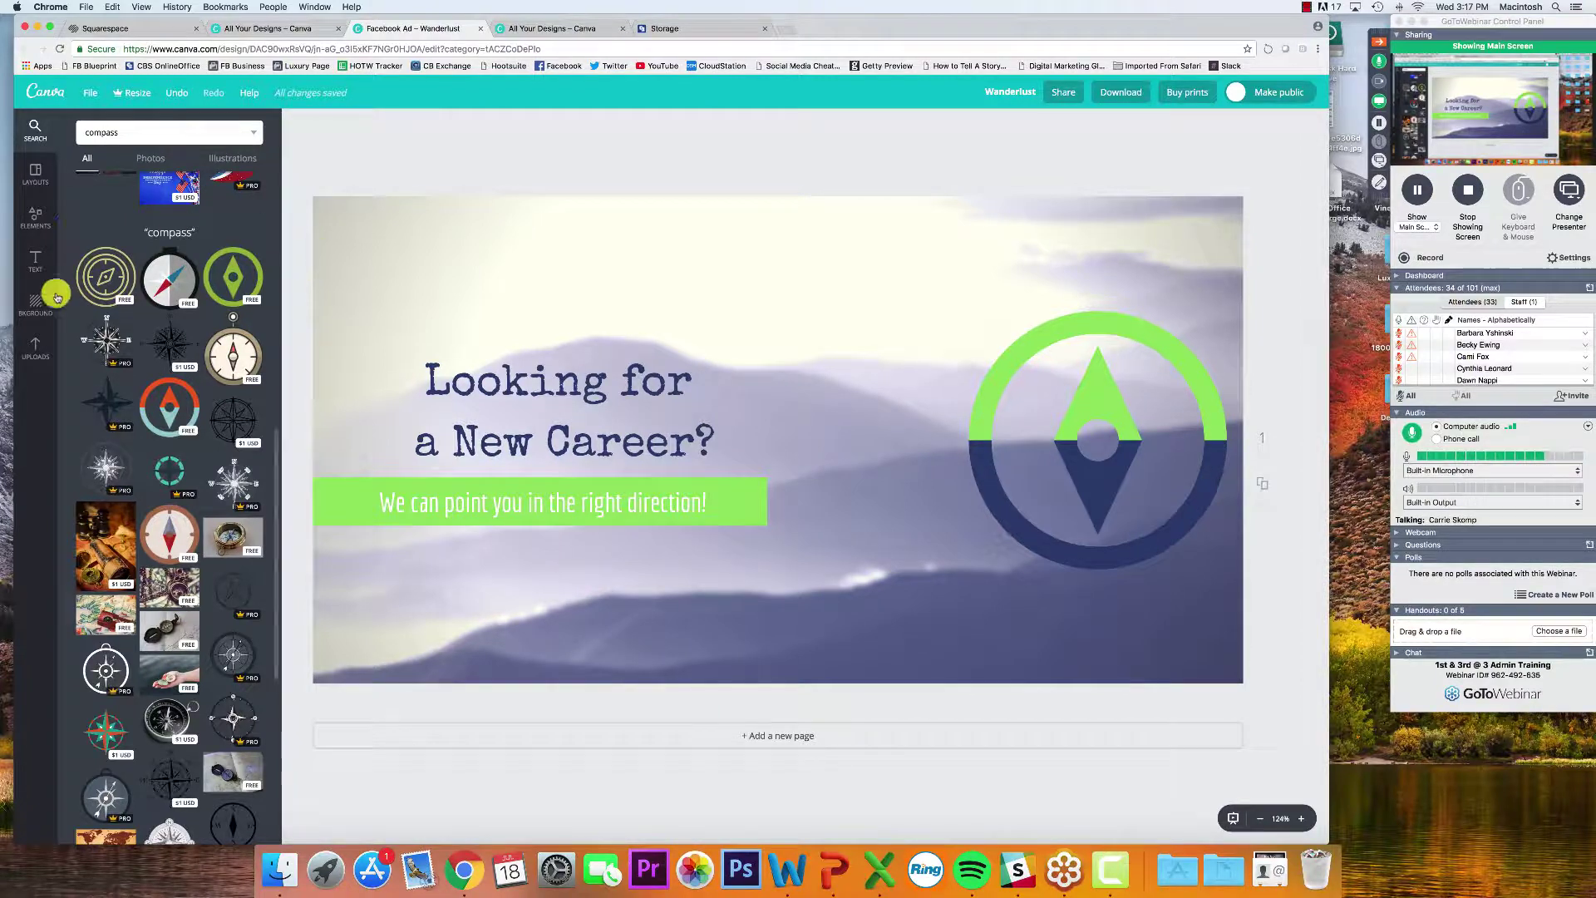
# Browse Layouts, Elements, Text and Background, ending on the Uploads panel of uploaded images
pyautogui.click(33, 169)
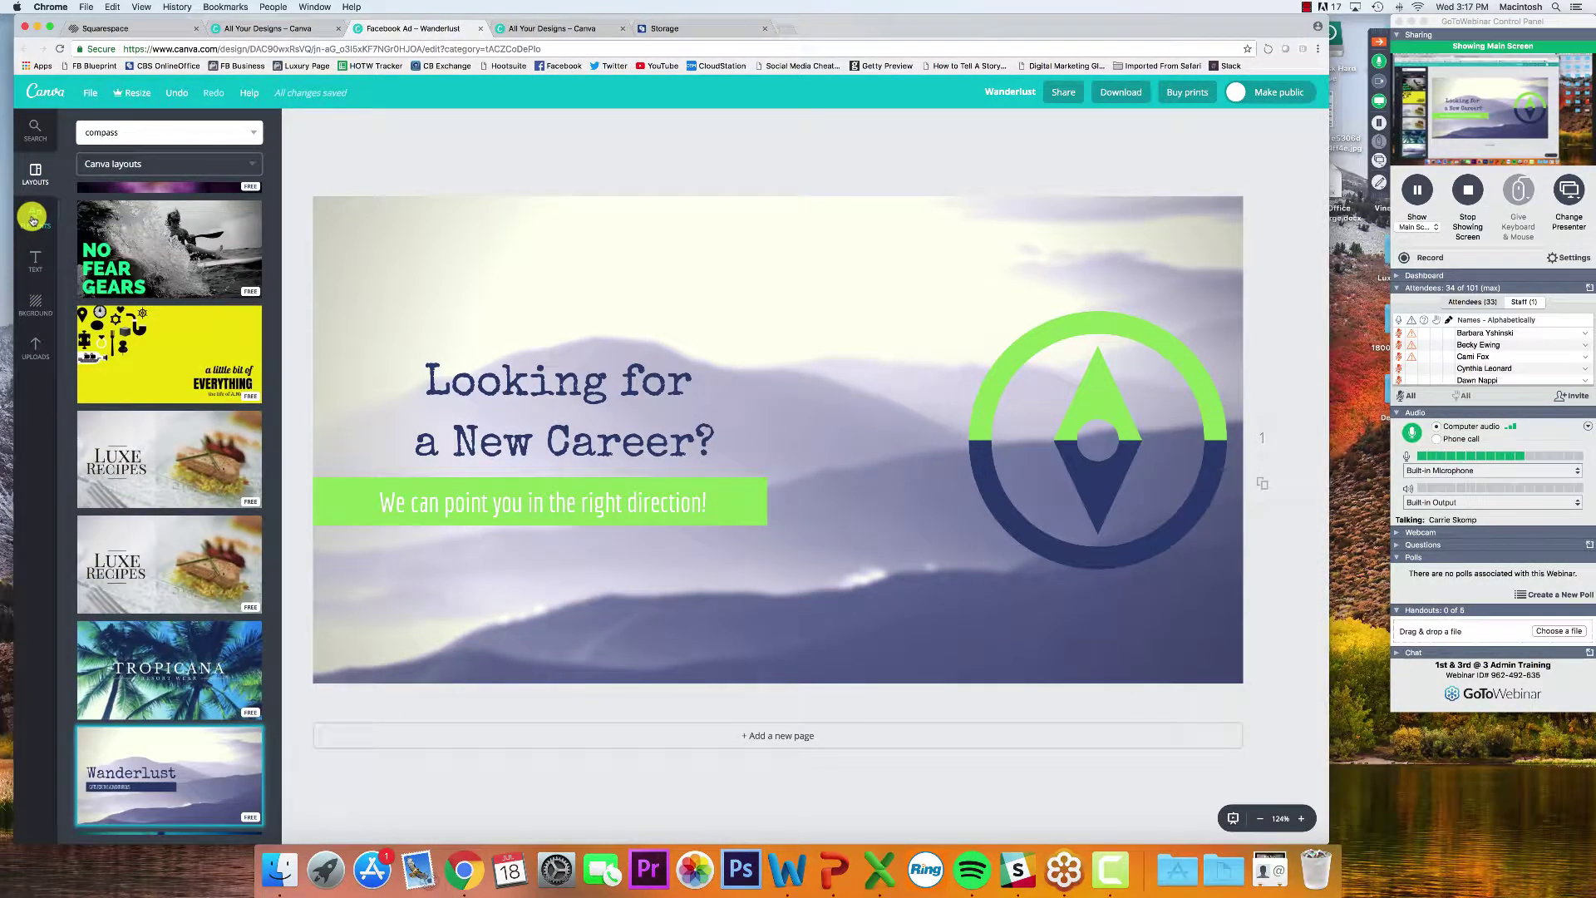
pyautogui.click(33, 218)
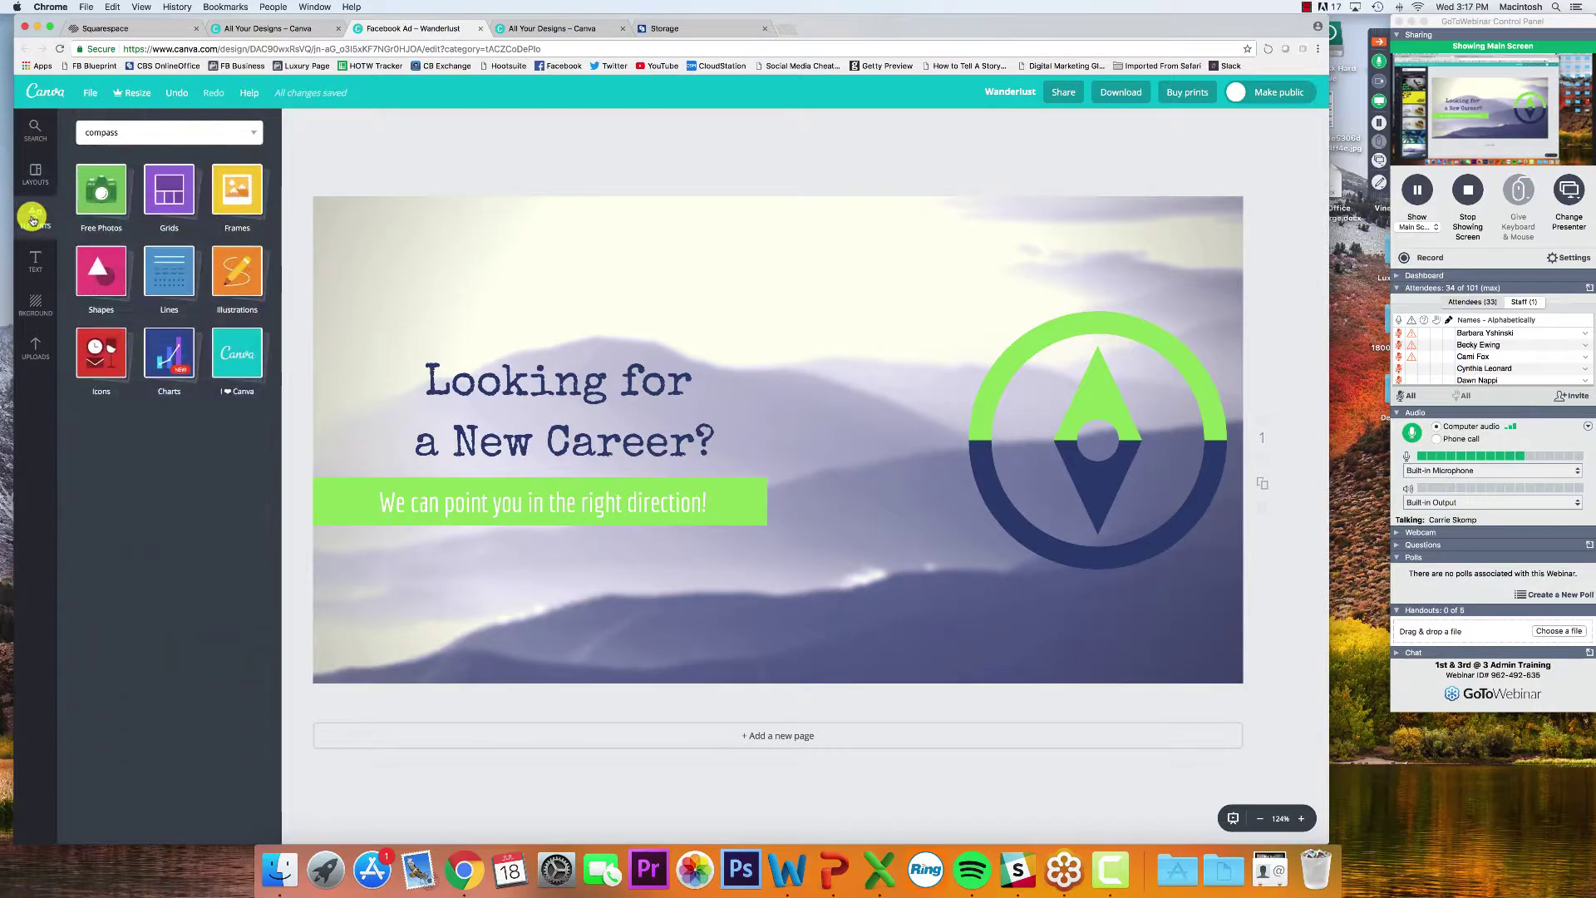
pyautogui.click(32, 262)
pyautogui.click(34, 301)
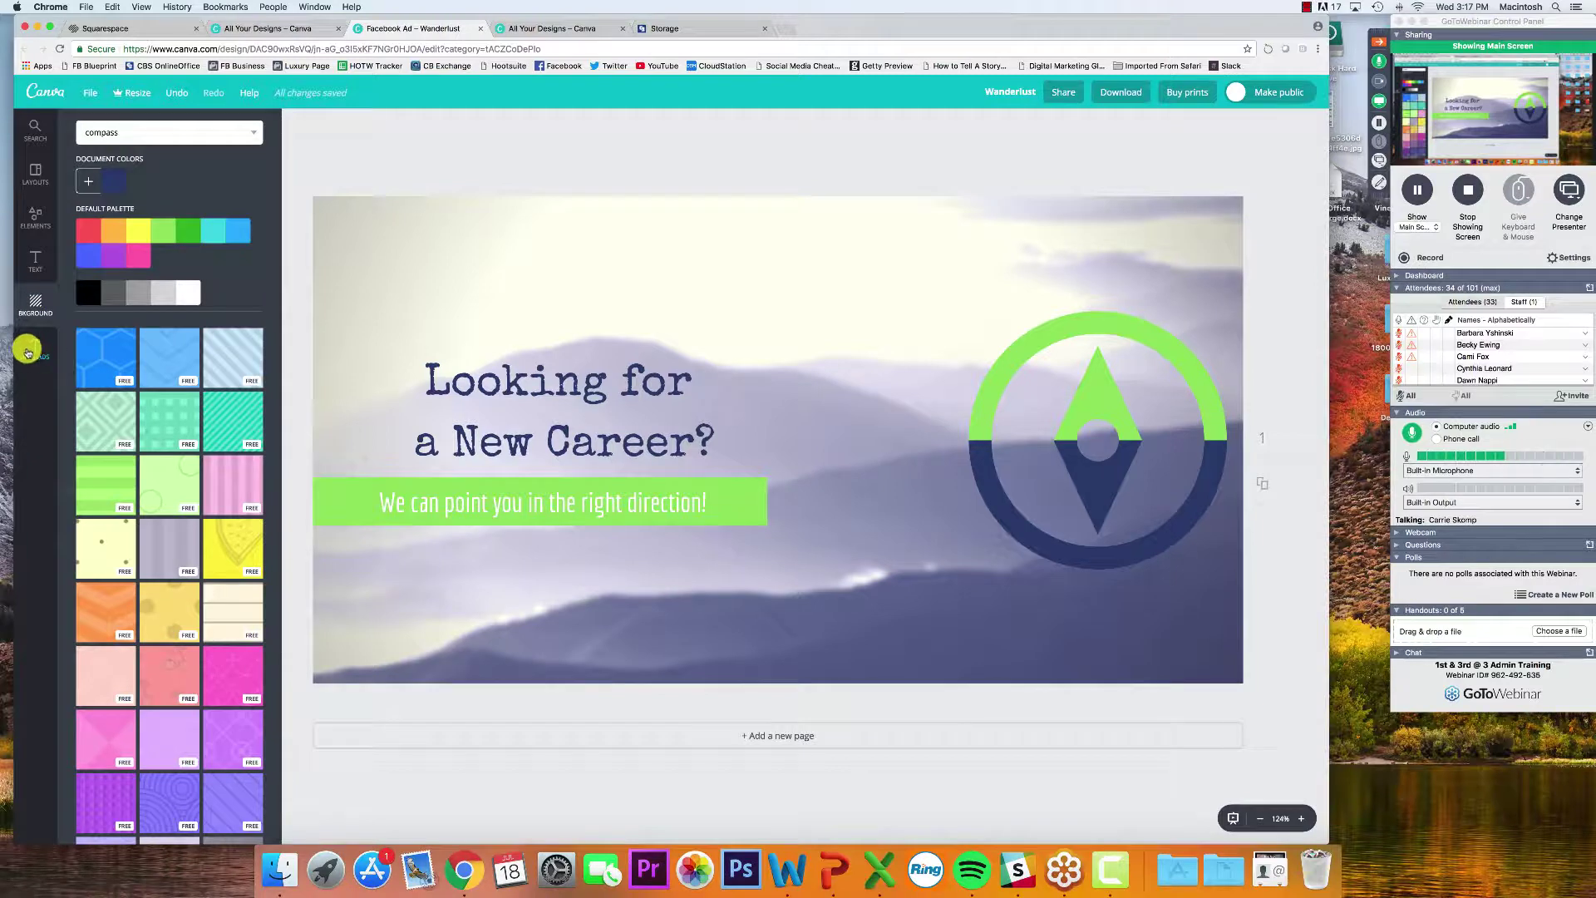
pyautogui.click(30, 350)
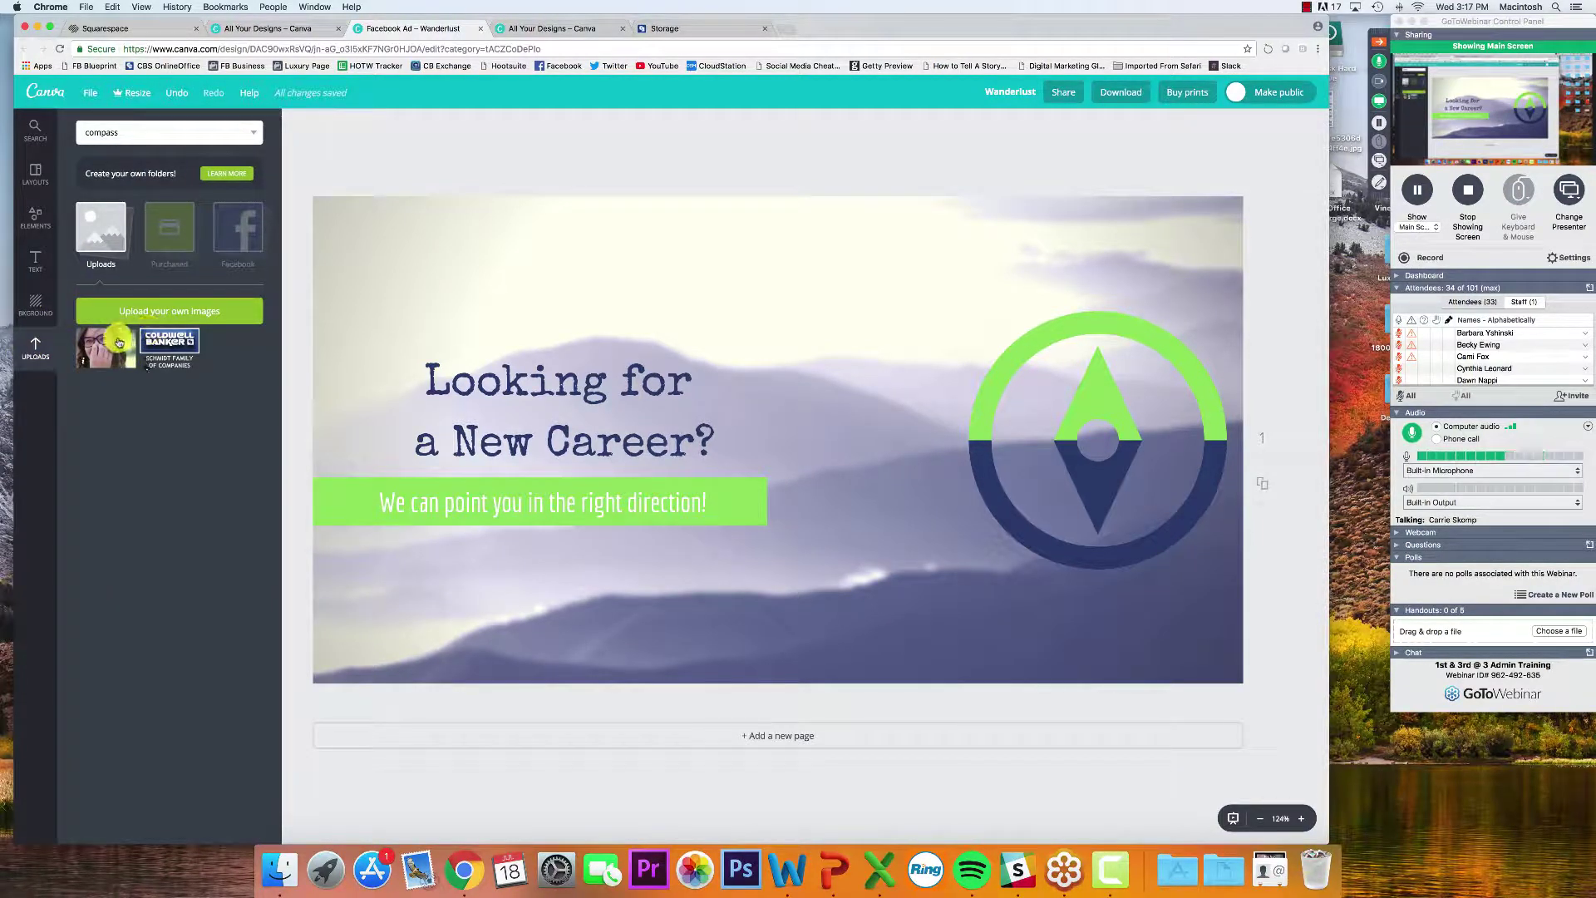
pyautogui.rightClick(119, 341)
pyautogui.click(111, 383)
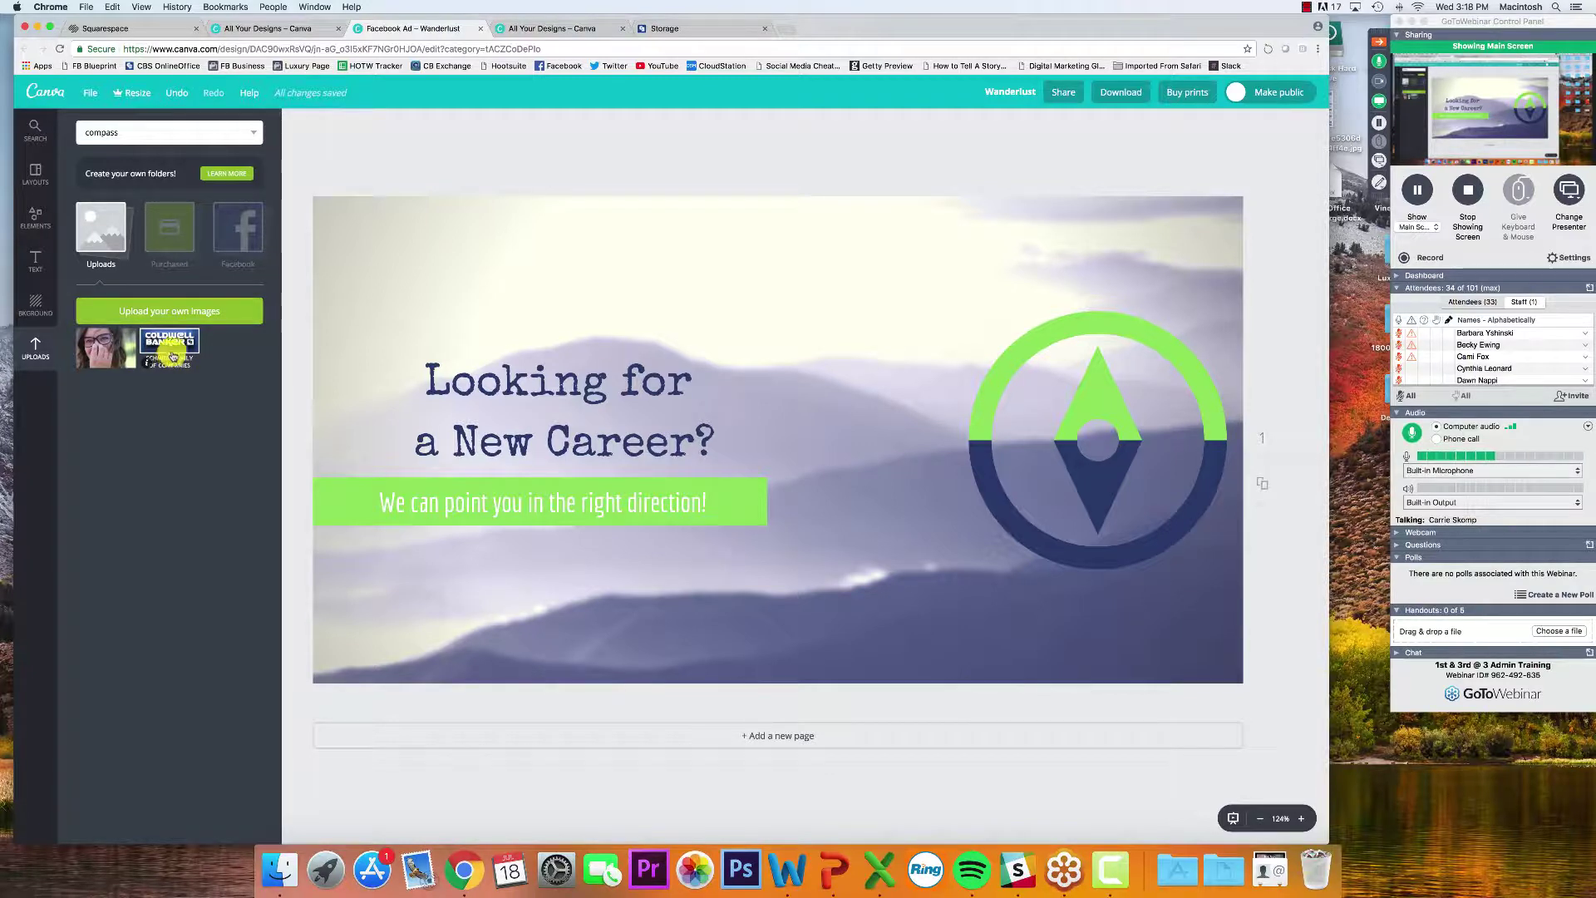
# Add the Coldwell Banker logo, shrink it and place it at the ad's bottom centre
pyautogui.click(172, 356)
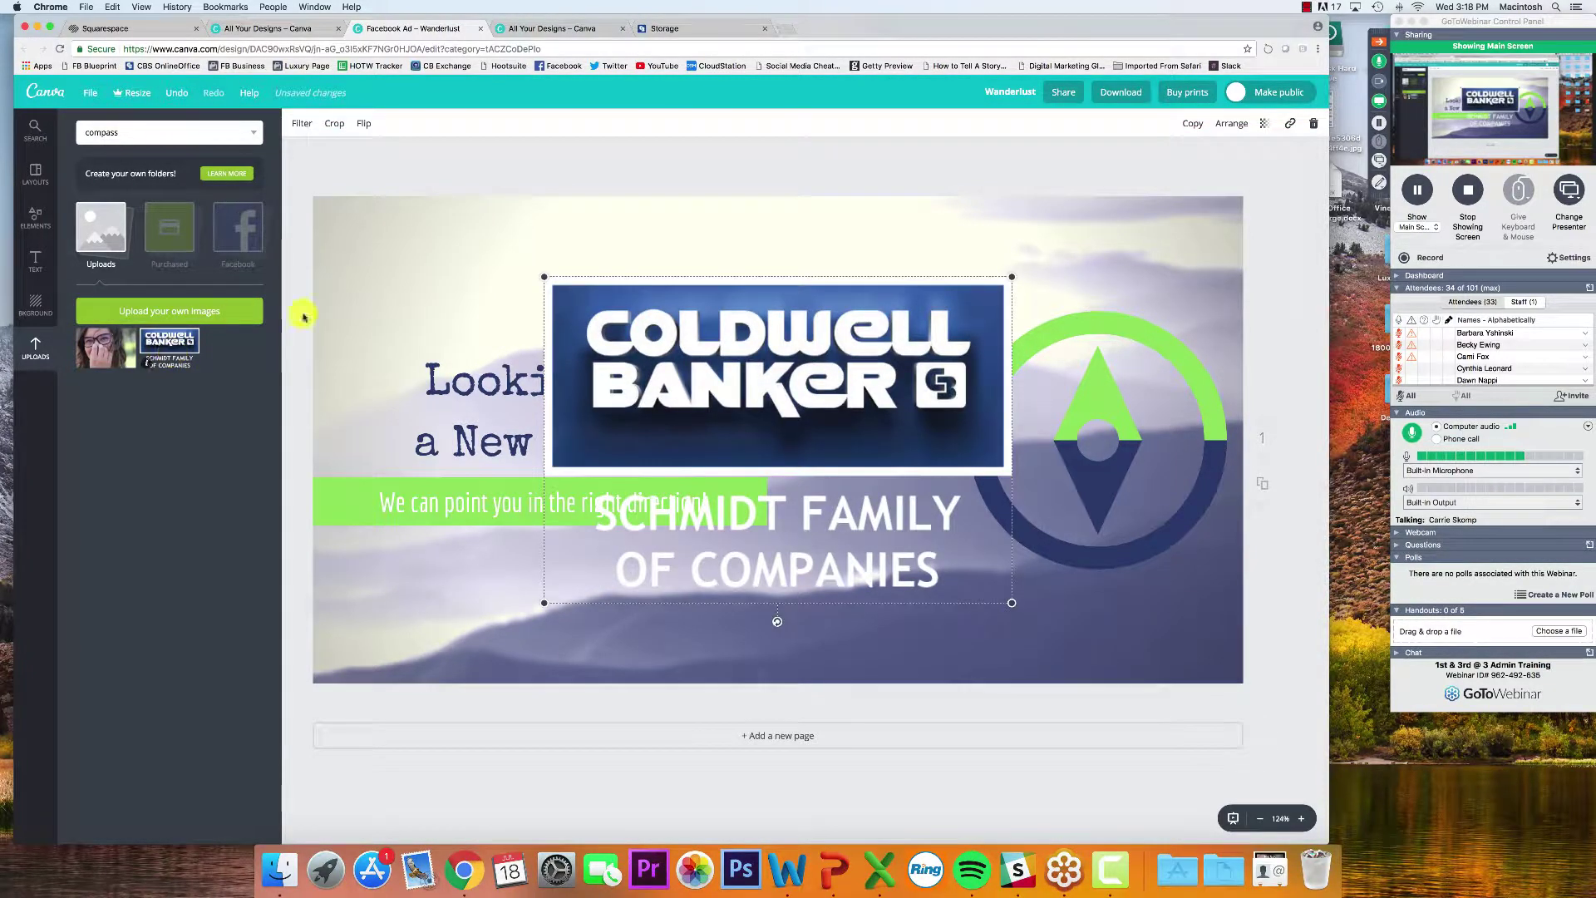
pyautogui.moveTo(1016, 279); pyautogui.dragTo(463, 604)
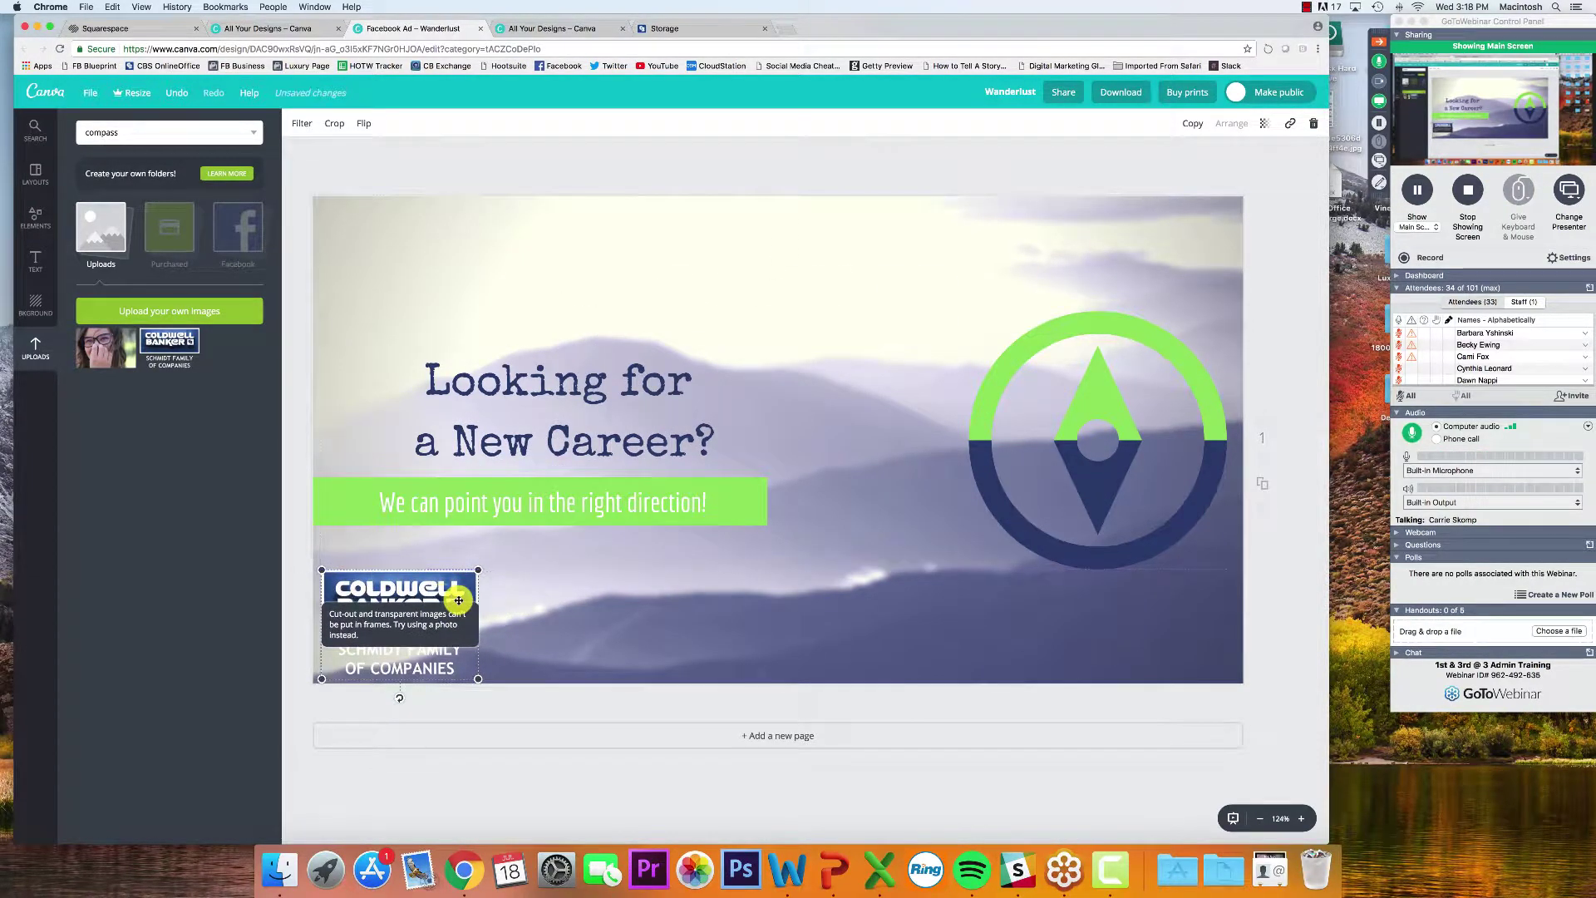
pyautogui.click(301, 582)
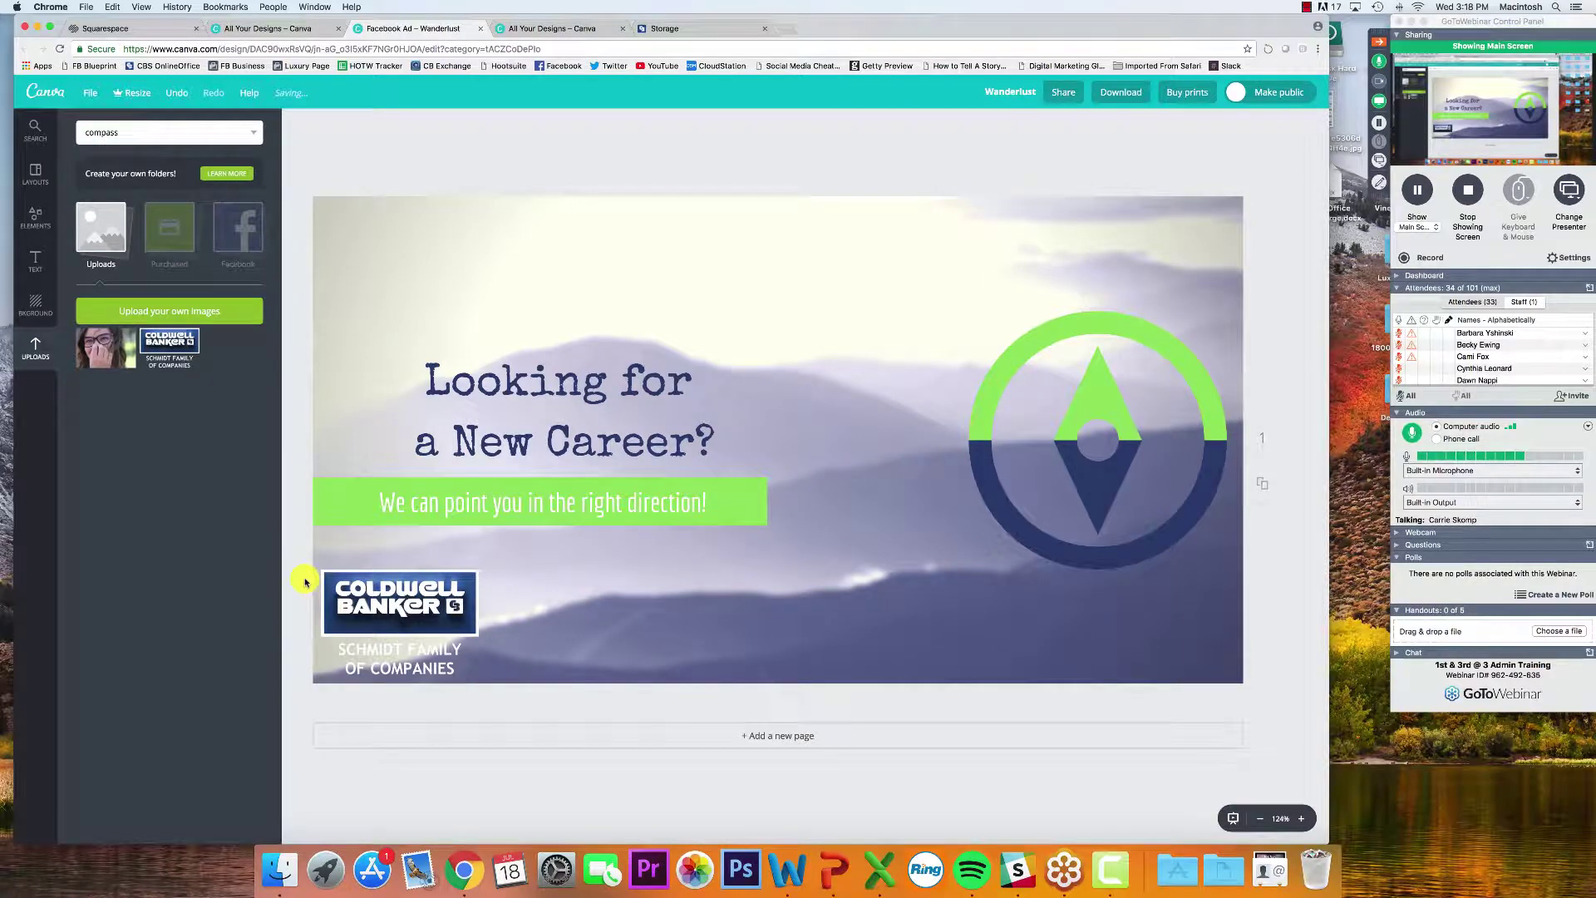
pyautogui.moveTo(398, 591); pyautogui.dragTo(778, 594)
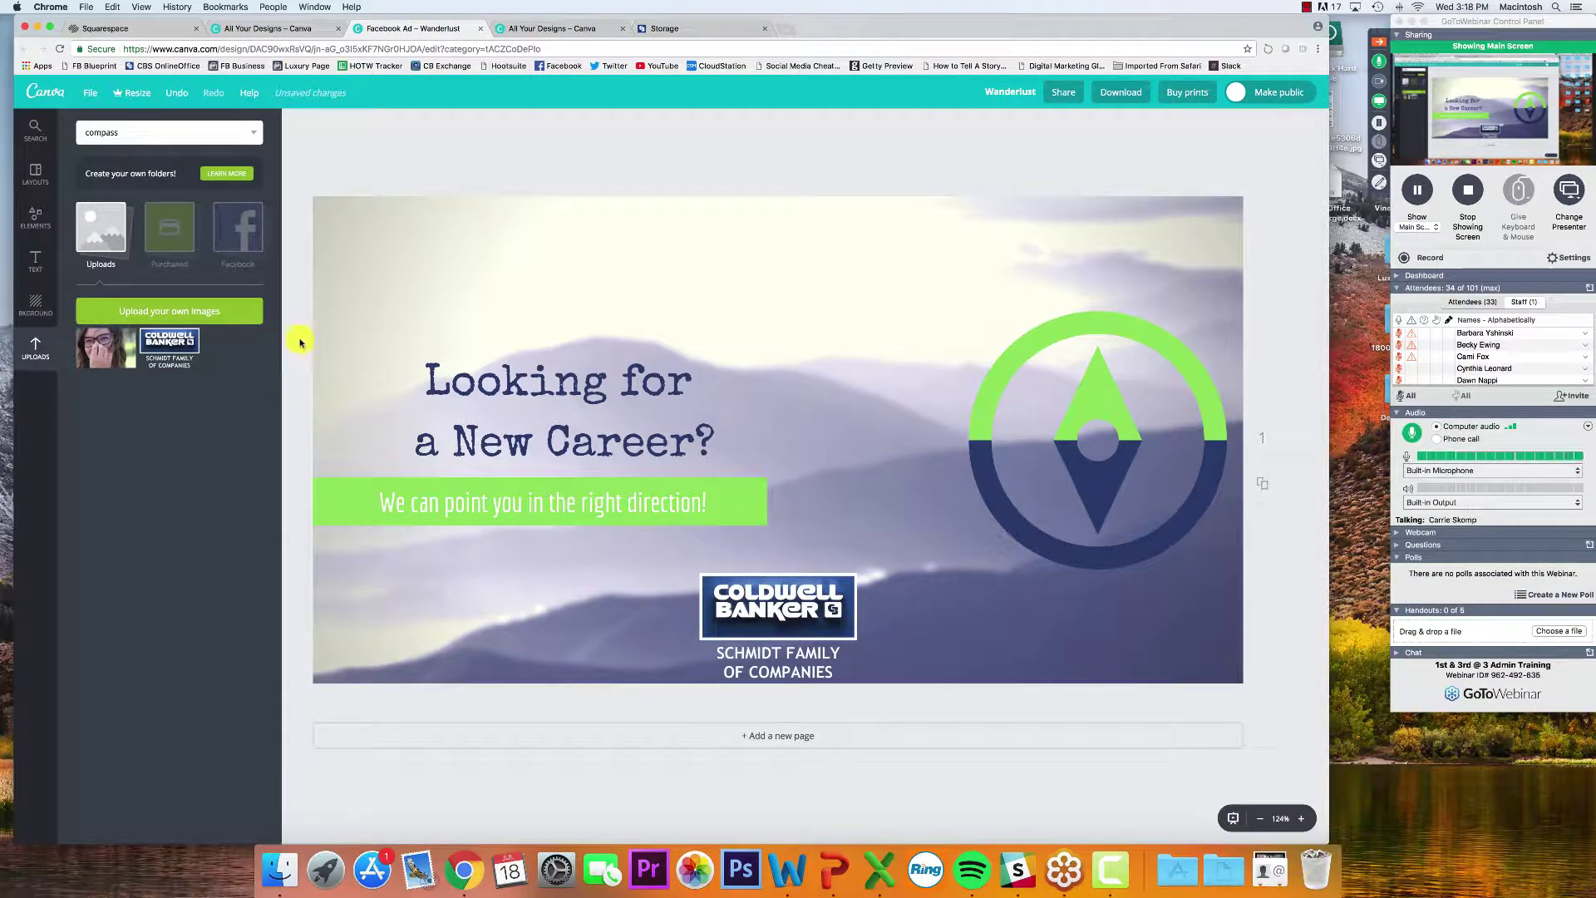
# Move all elements up, then nudge the logo down and left and the headline left
pyautogui.moveTo(287, 279); pyautogui.dragTo(1212, 584)
pyautogui.moveTo(1060, 543)
pyautogui.mouseDown()
pyautogui.moveTo(1054, 521)
pyautogui.moveTo(1074, 518)
pyautogui.mouseUp()
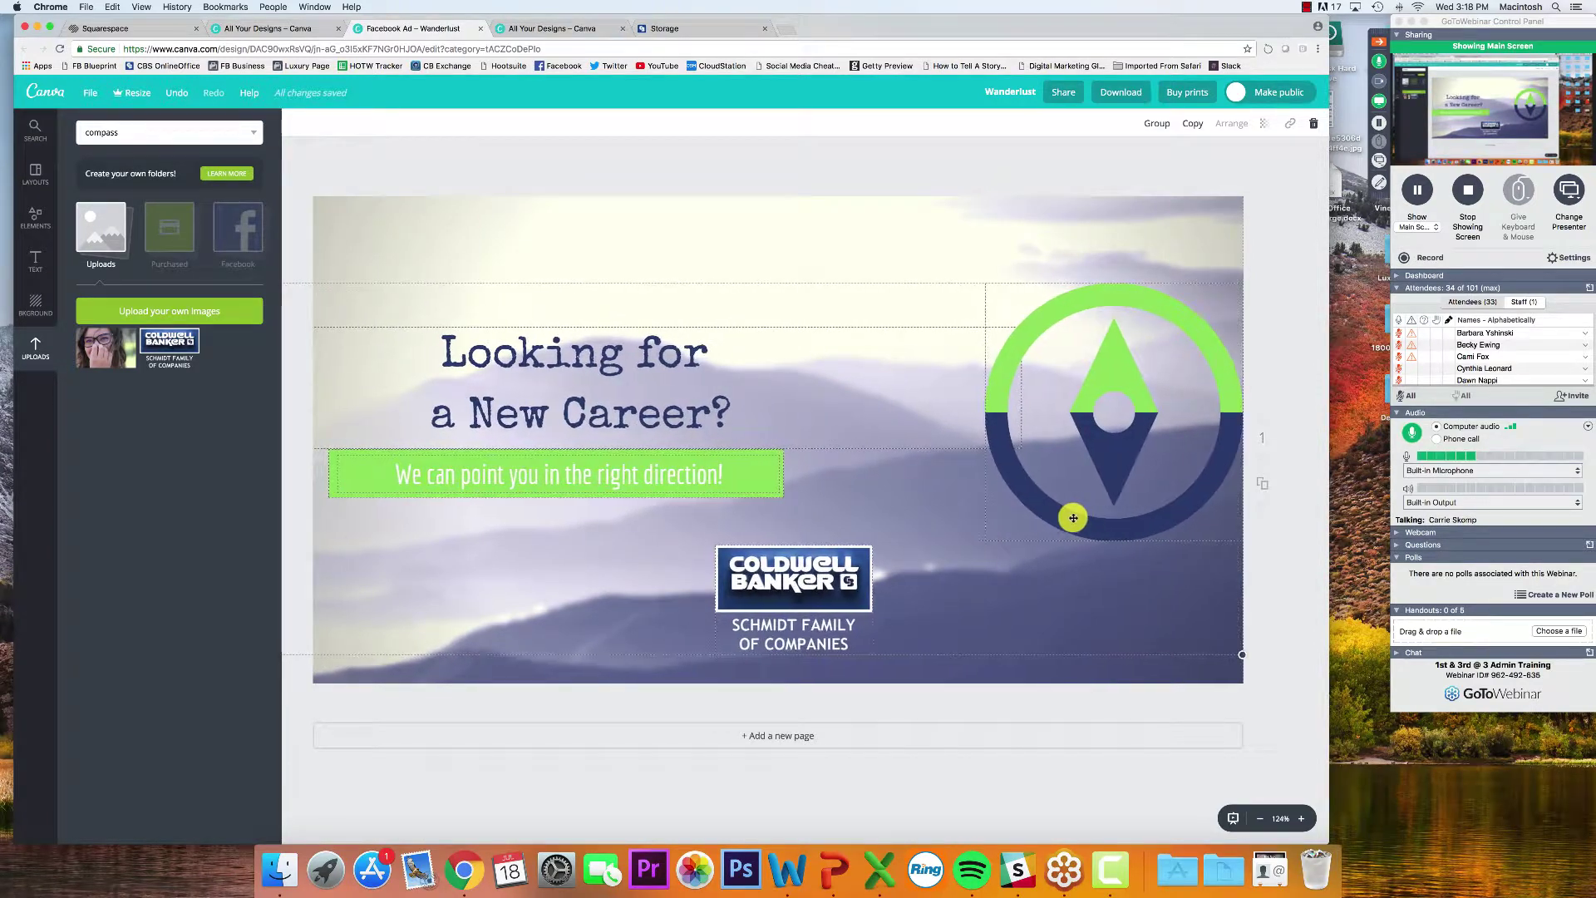
pyautogui.click(1061, 712)
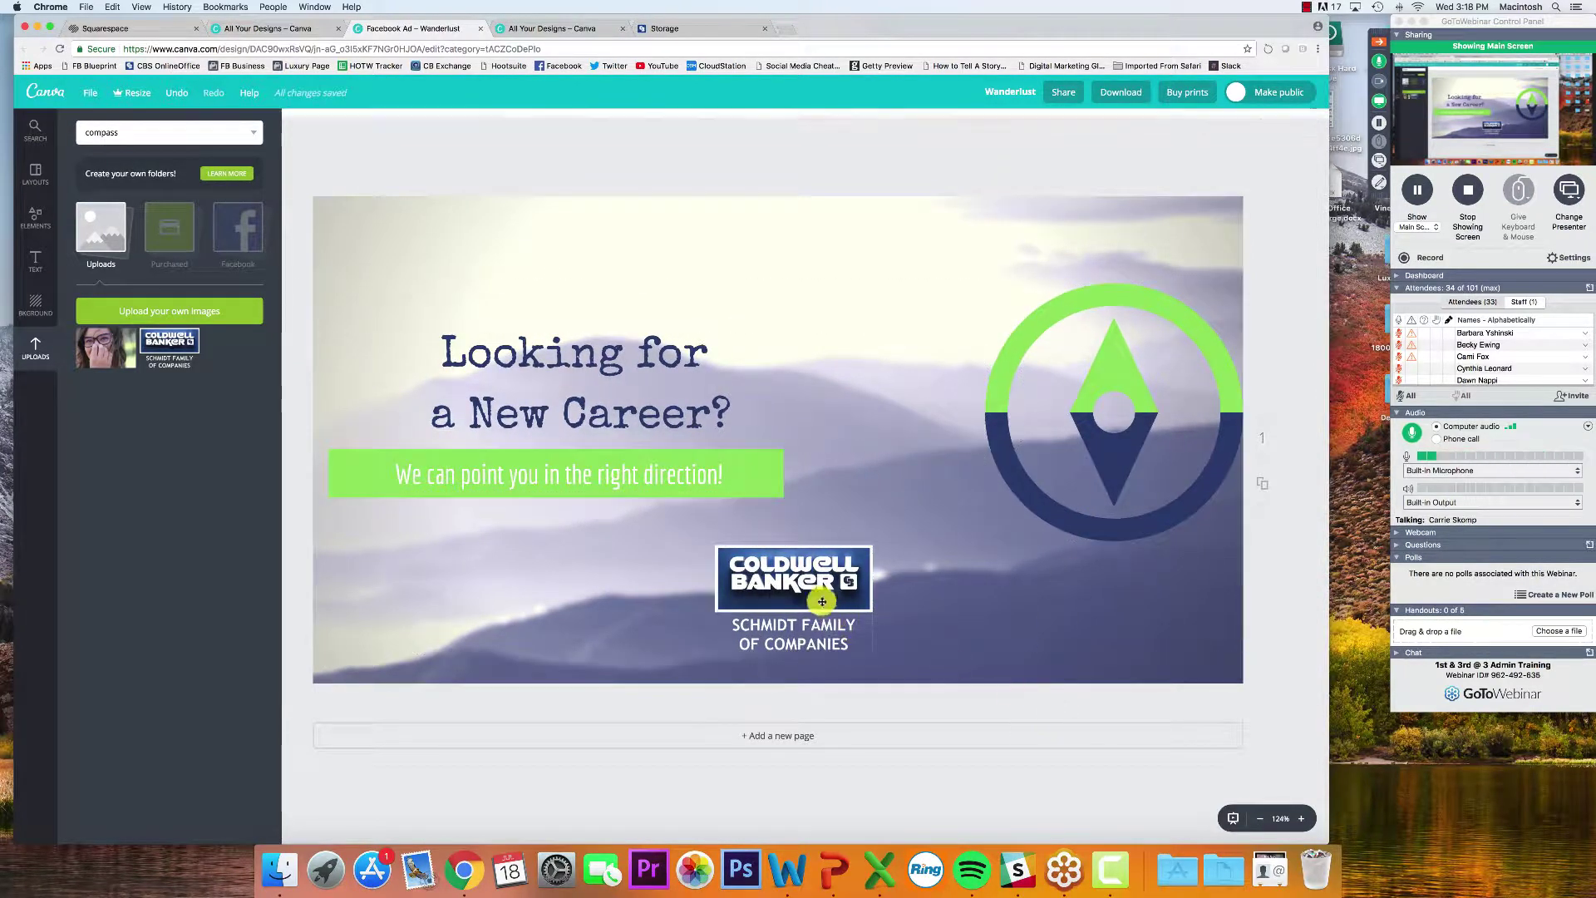
pyautogui.moveTo(819, 600); pyautogui.dragTo(818, 623)
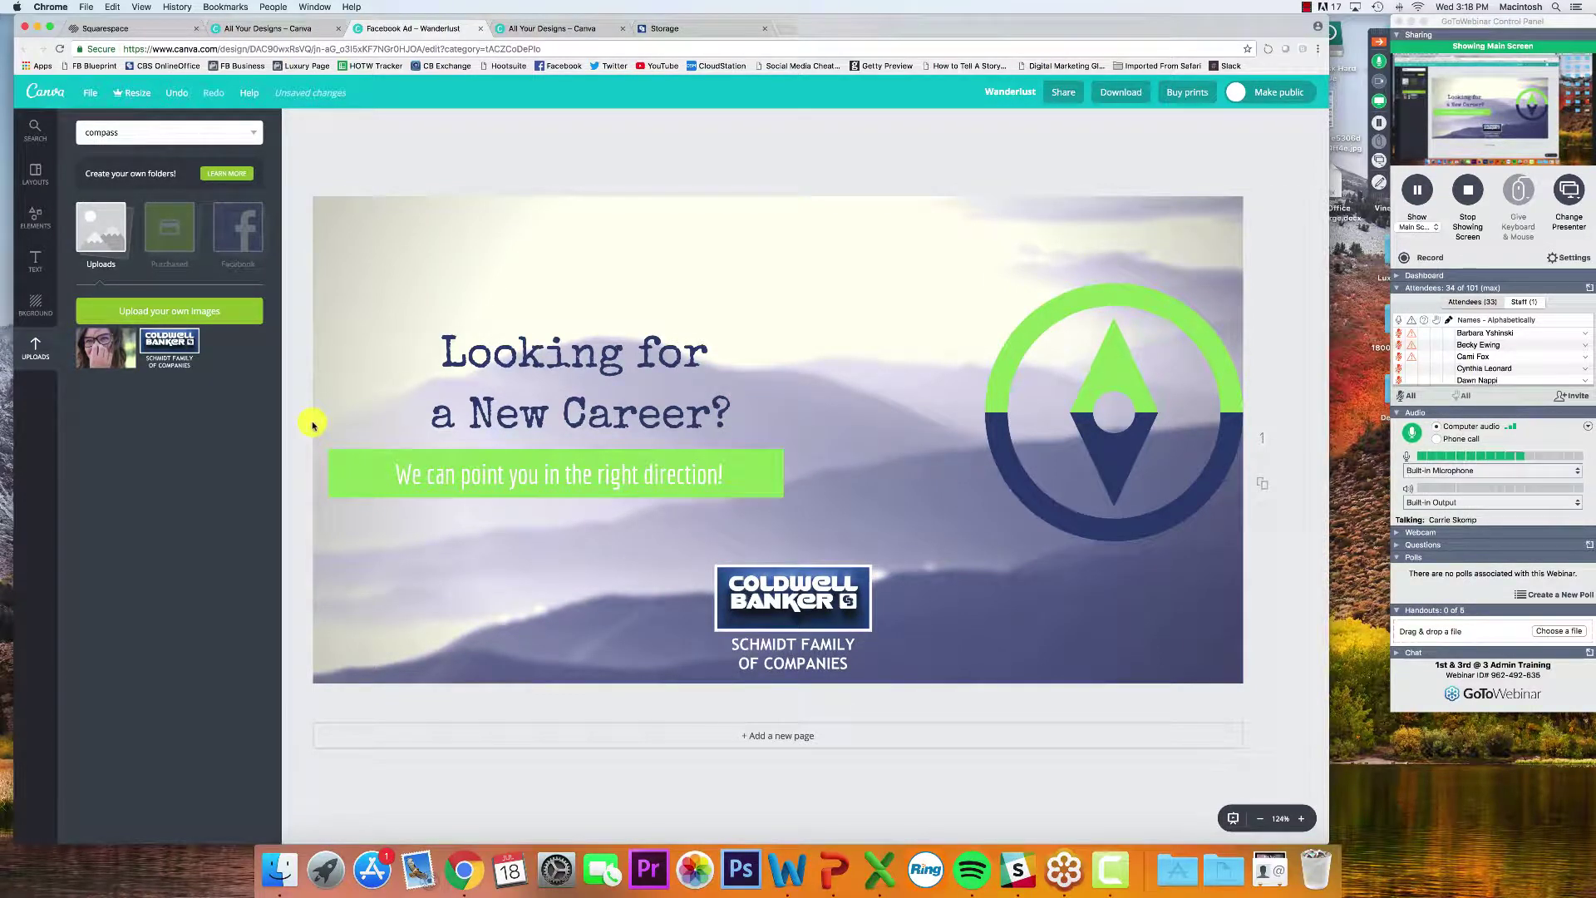
pyautogui.moveTo(824, 586); pyautogui.dragTo(809, 588)
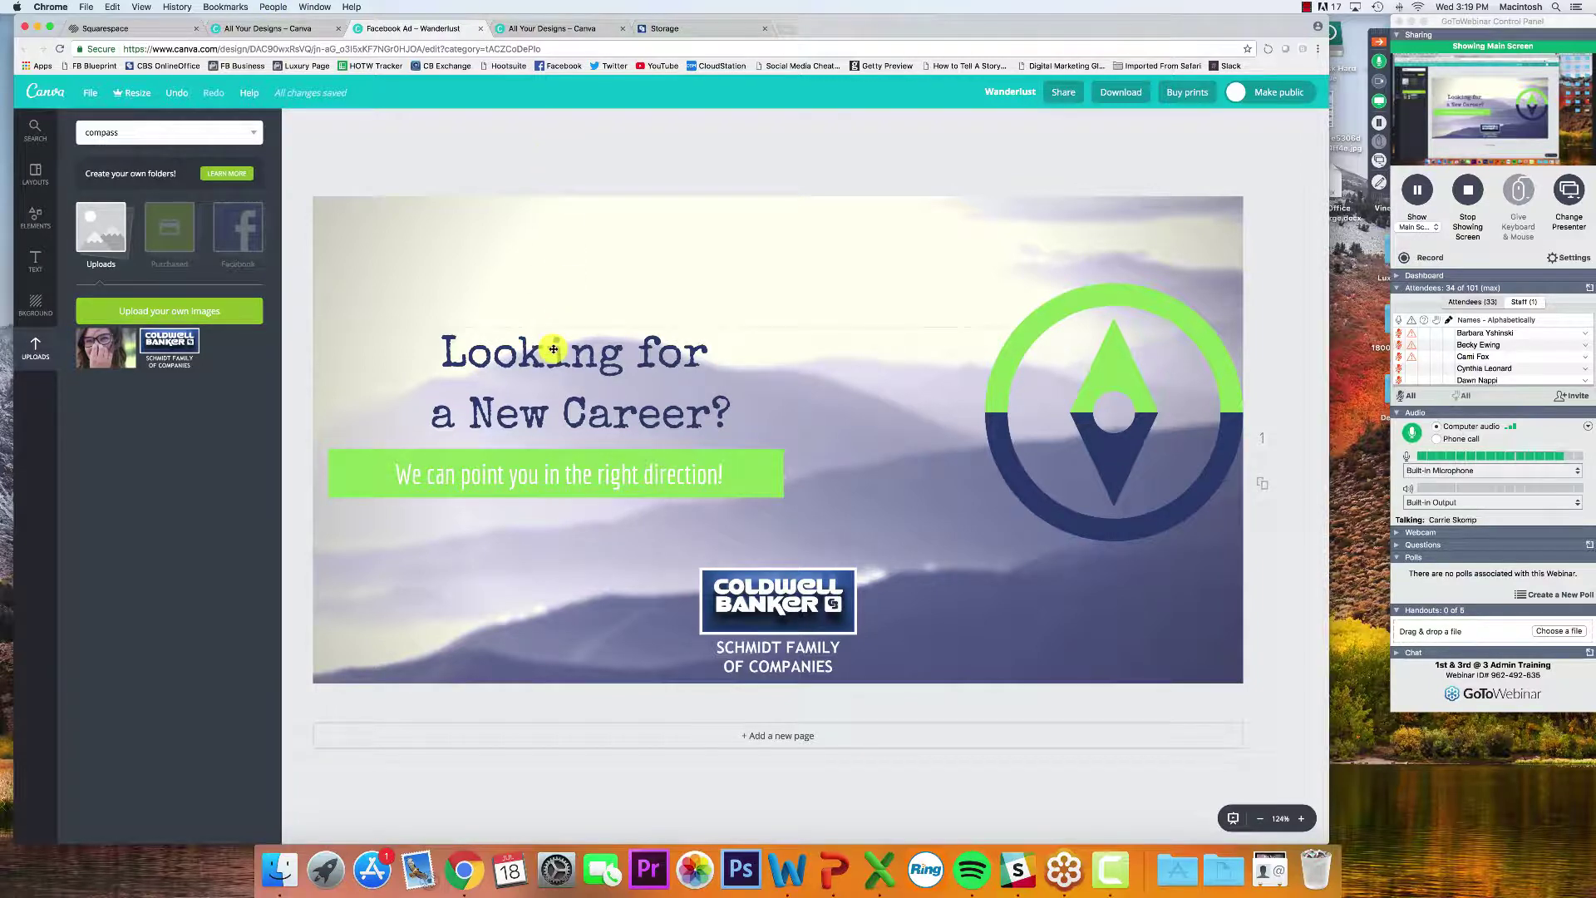
pyautogui.moveTo(553, 349); pyautogui.dragTo(529, 351)
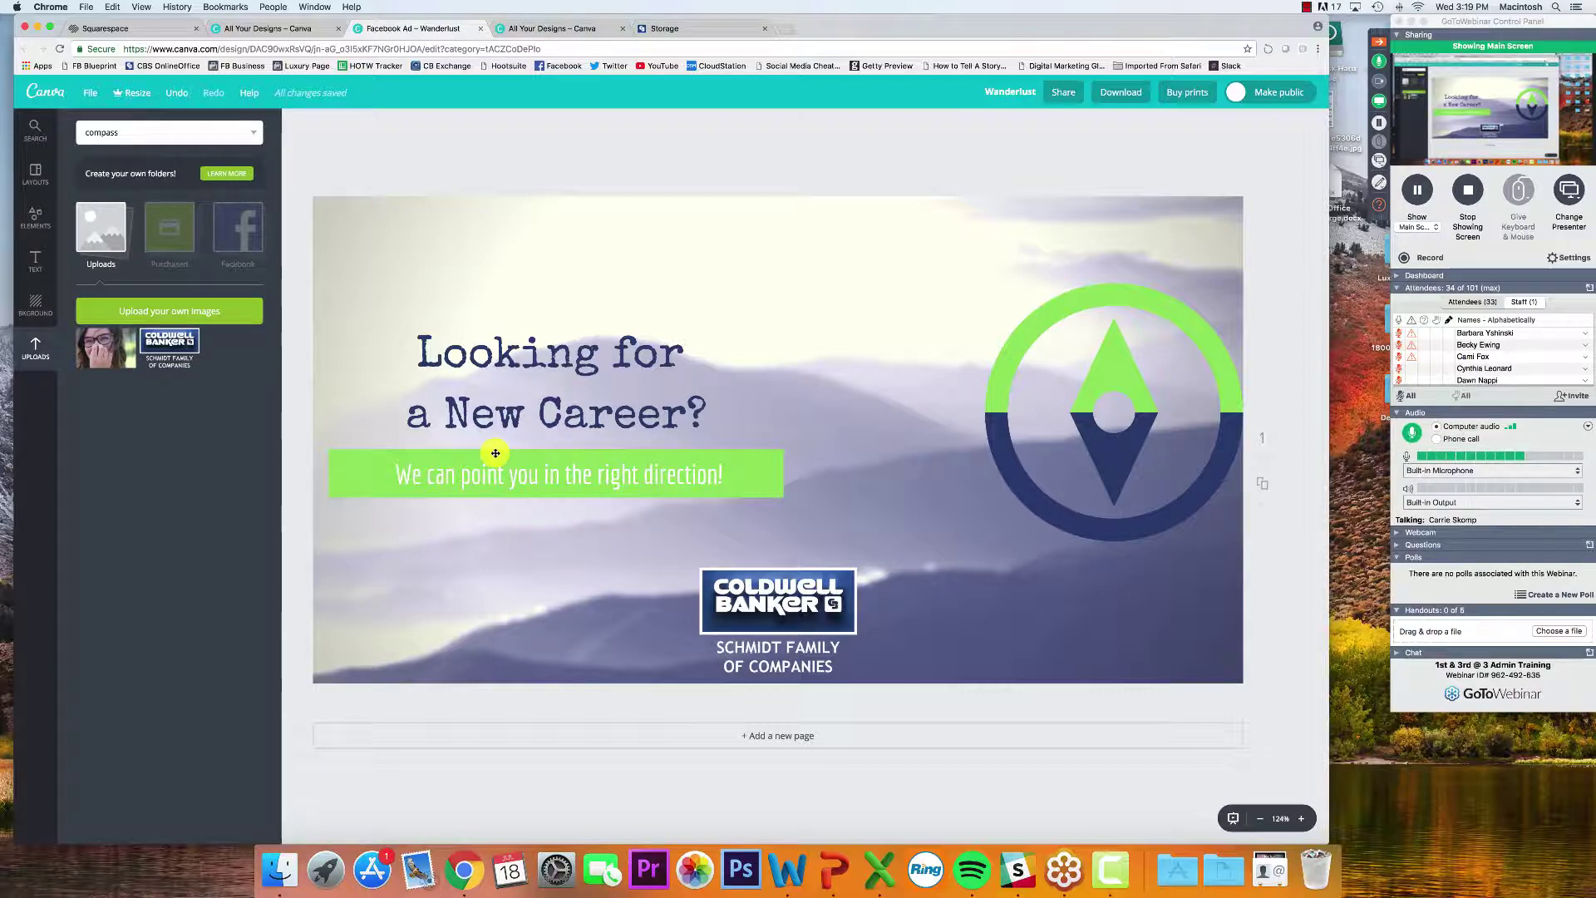
# Read the latest attendee questions and replies, then bring up the presenter's webcam viewer
pyautogui.click(1379, 207)
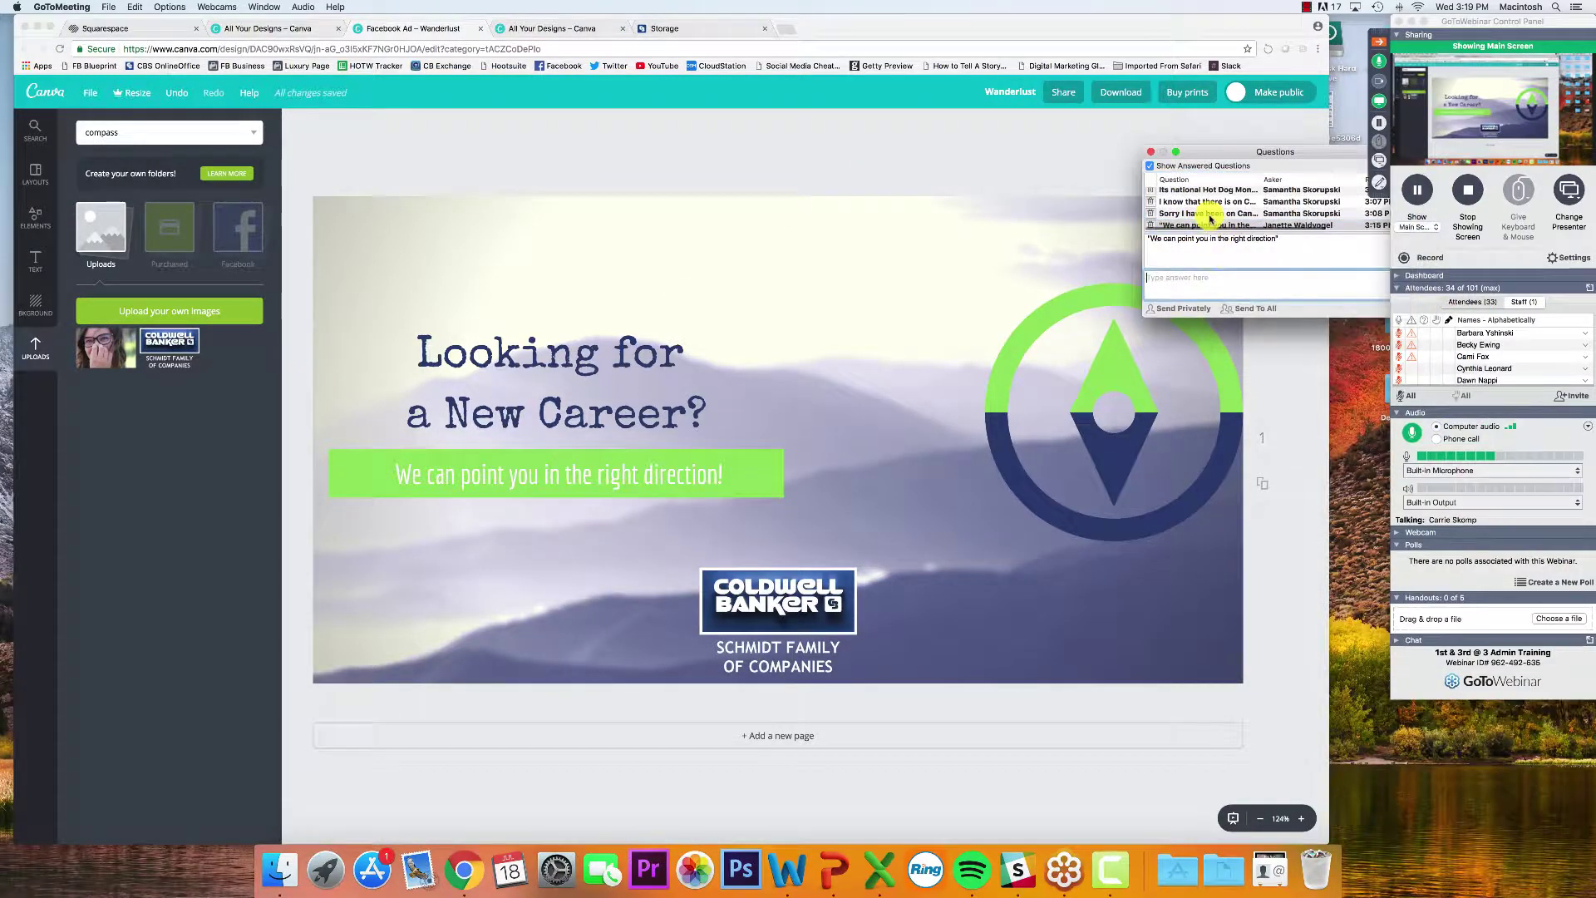
pyautogui.click(1198, 226)
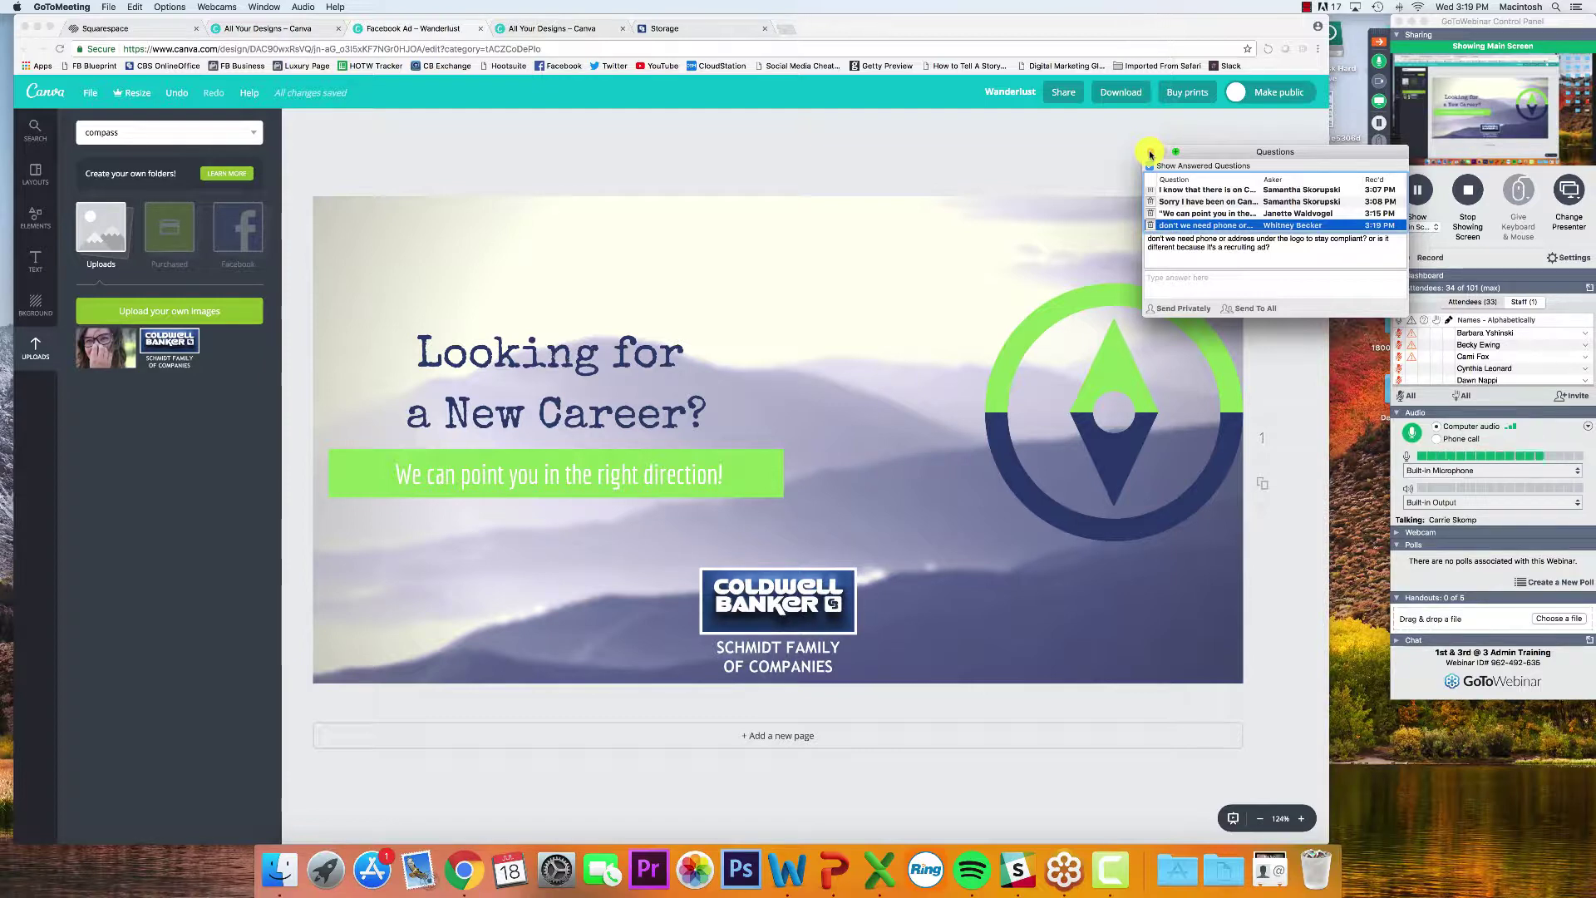
pyautogui.scroll(-2, 1168, 209)
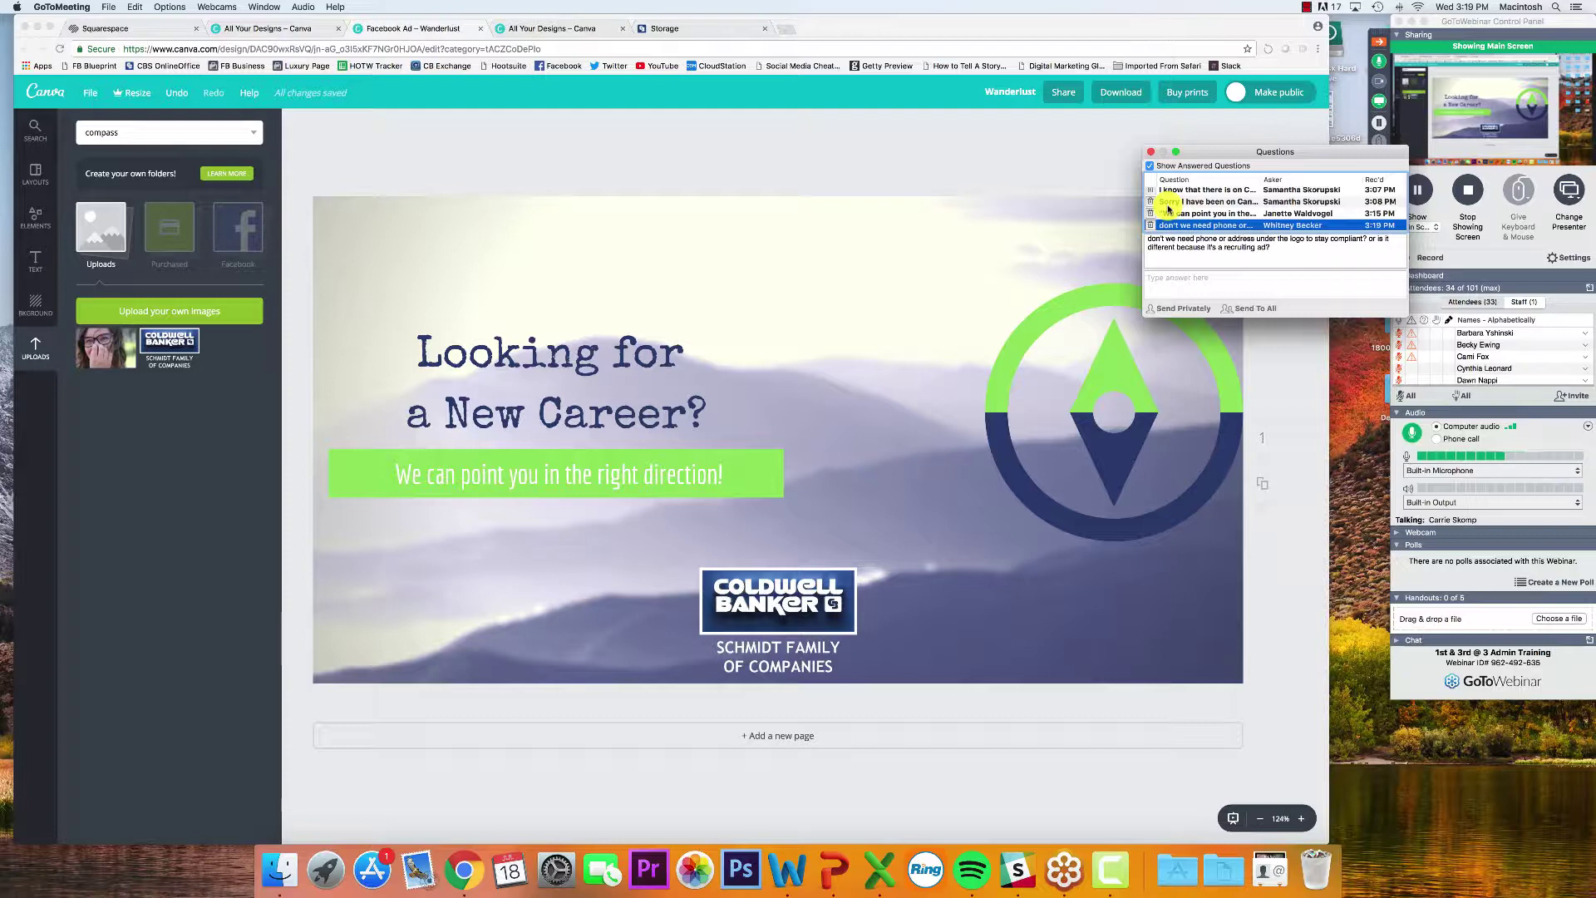
pyautogui.scroll(-2, 1172, 216)
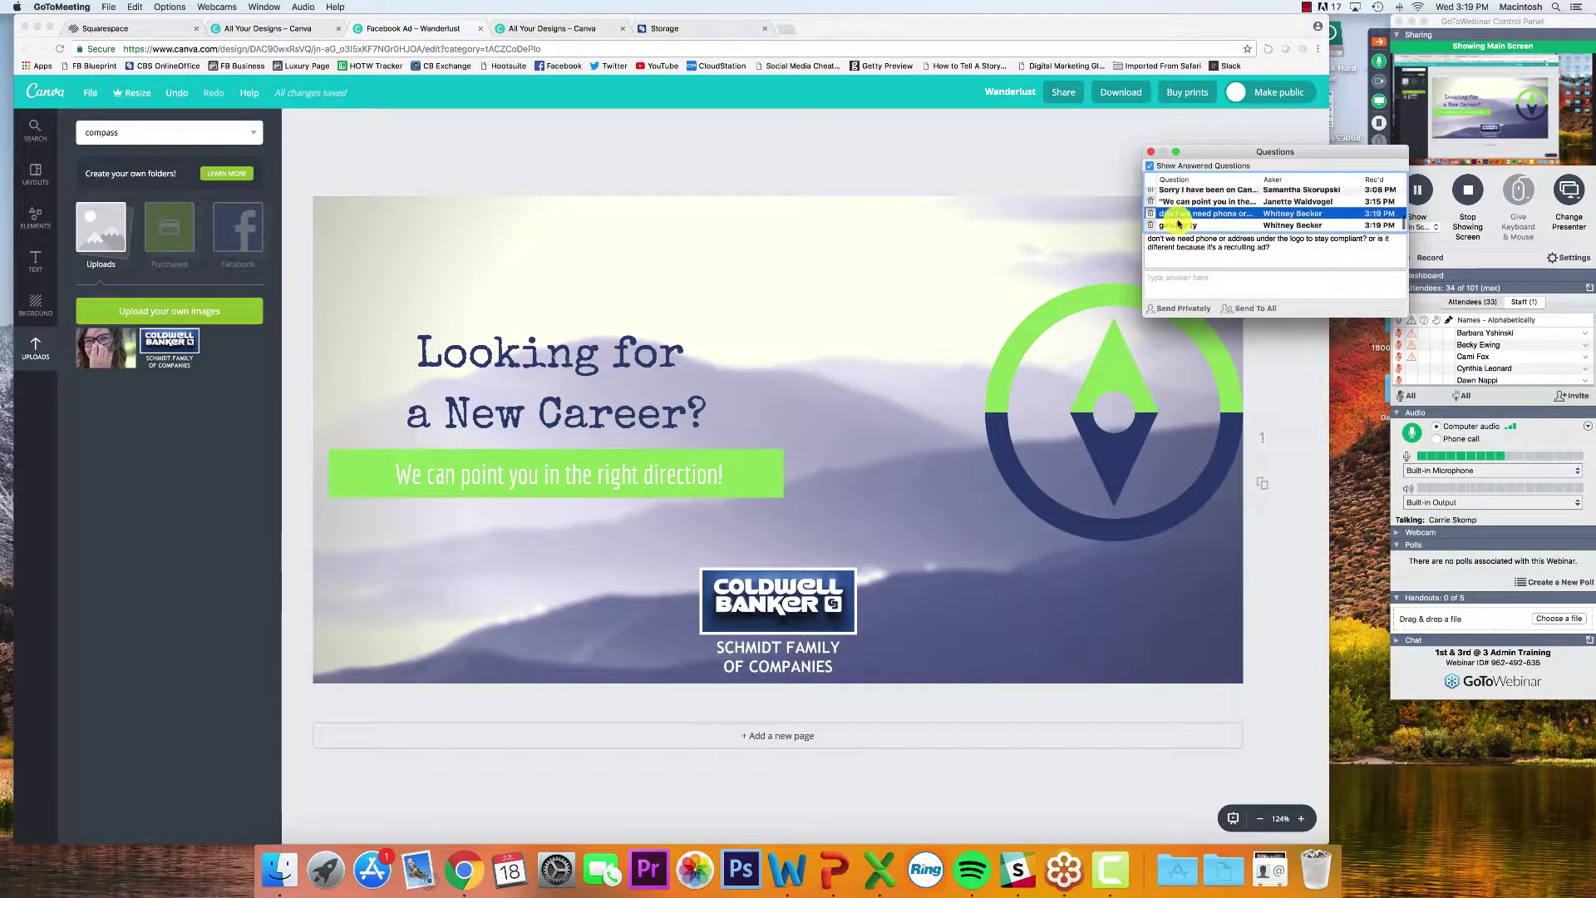
pyautogui.click(1178, 225)
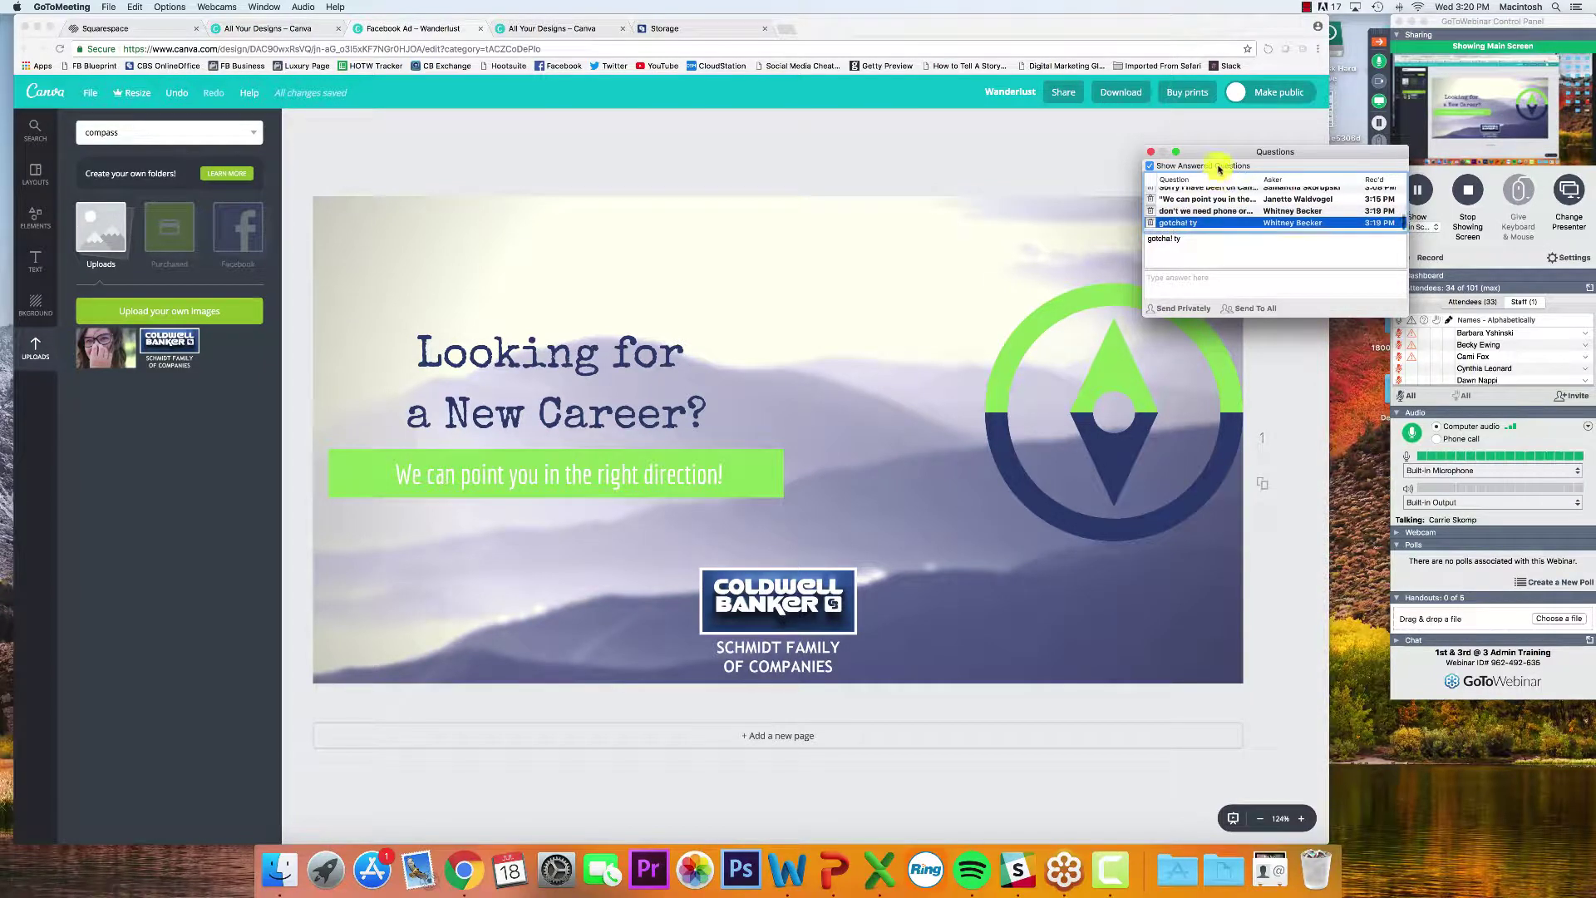
pyautogui.moveTo(1226, 155); pyautogui.dragTo(1197, 201)
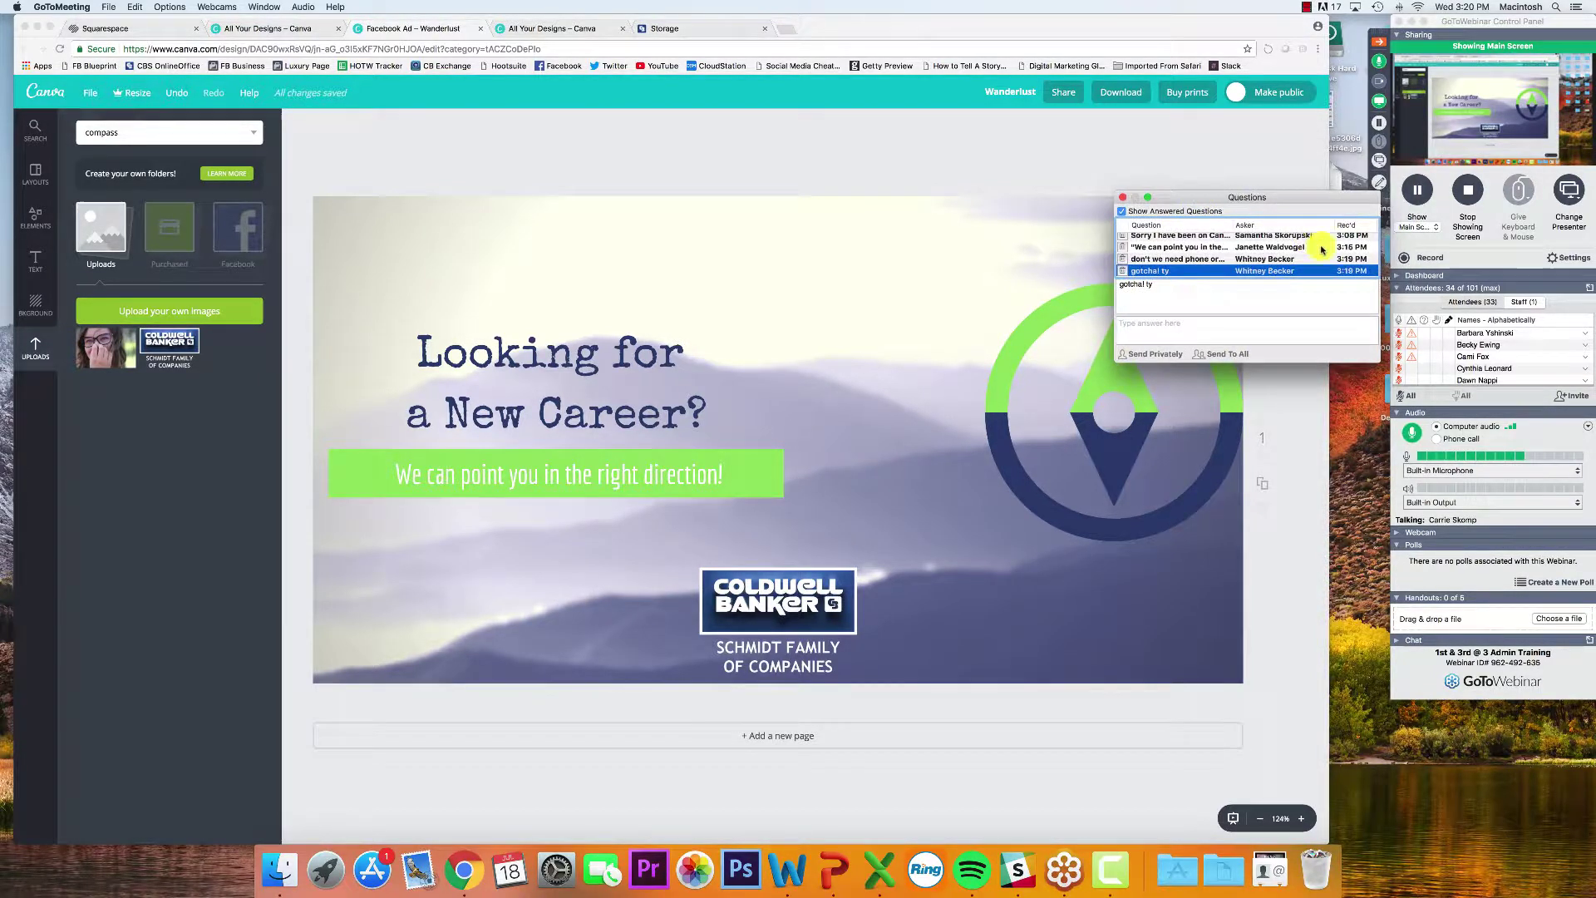
pyautogui.click(1379, 81)
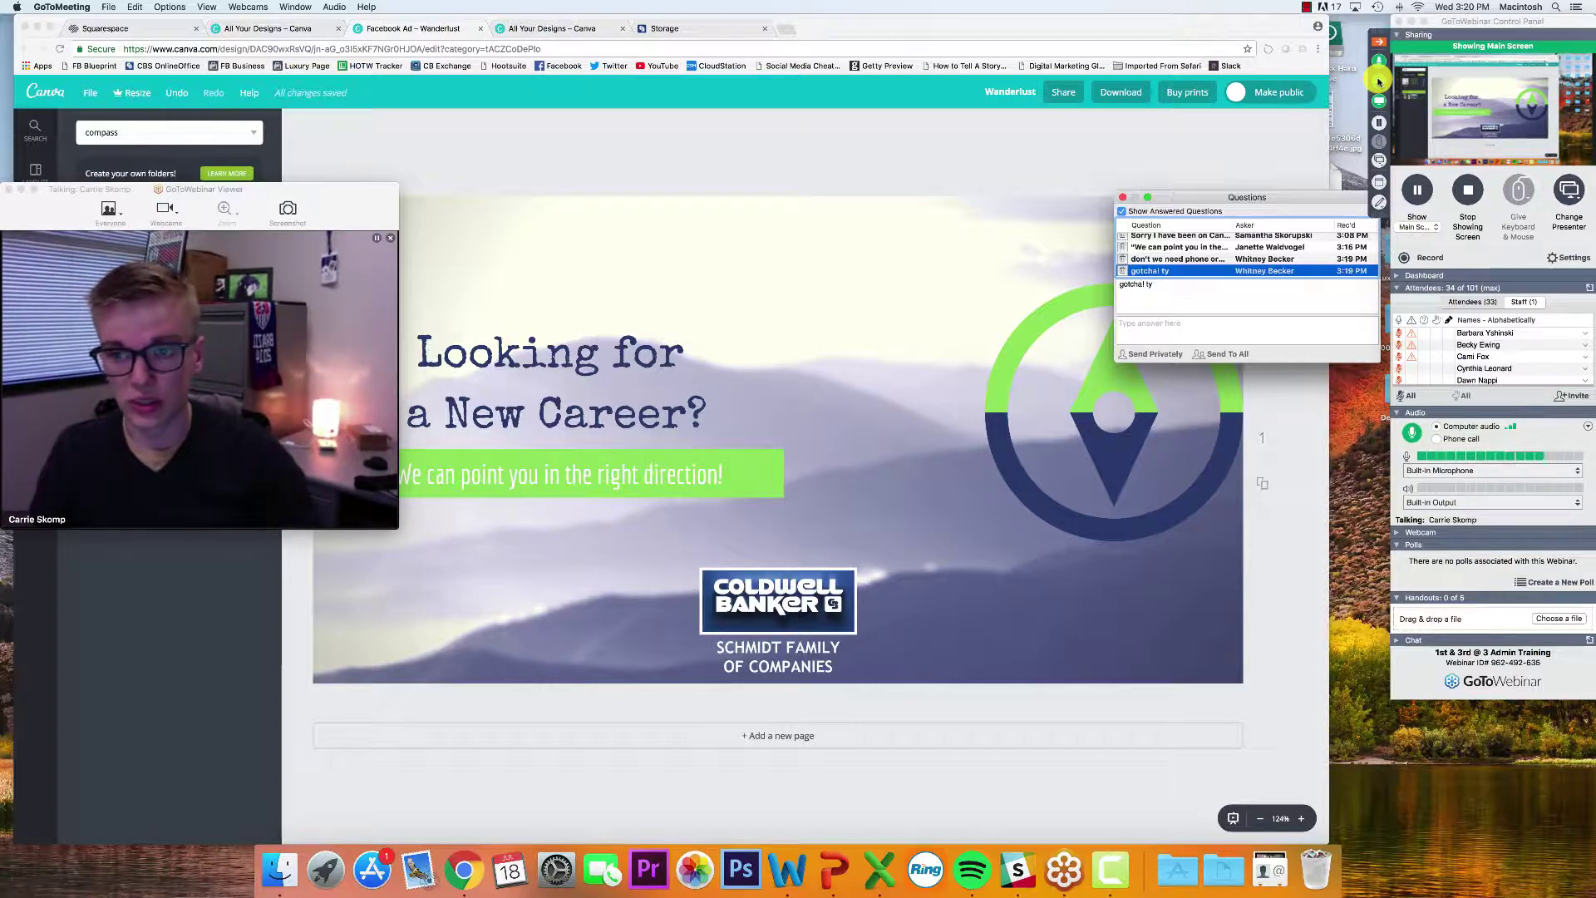
# Move the webcam viewer off Canva's side panel and close the Questions window
pyautogui.scroll(-1, 1211, 257)
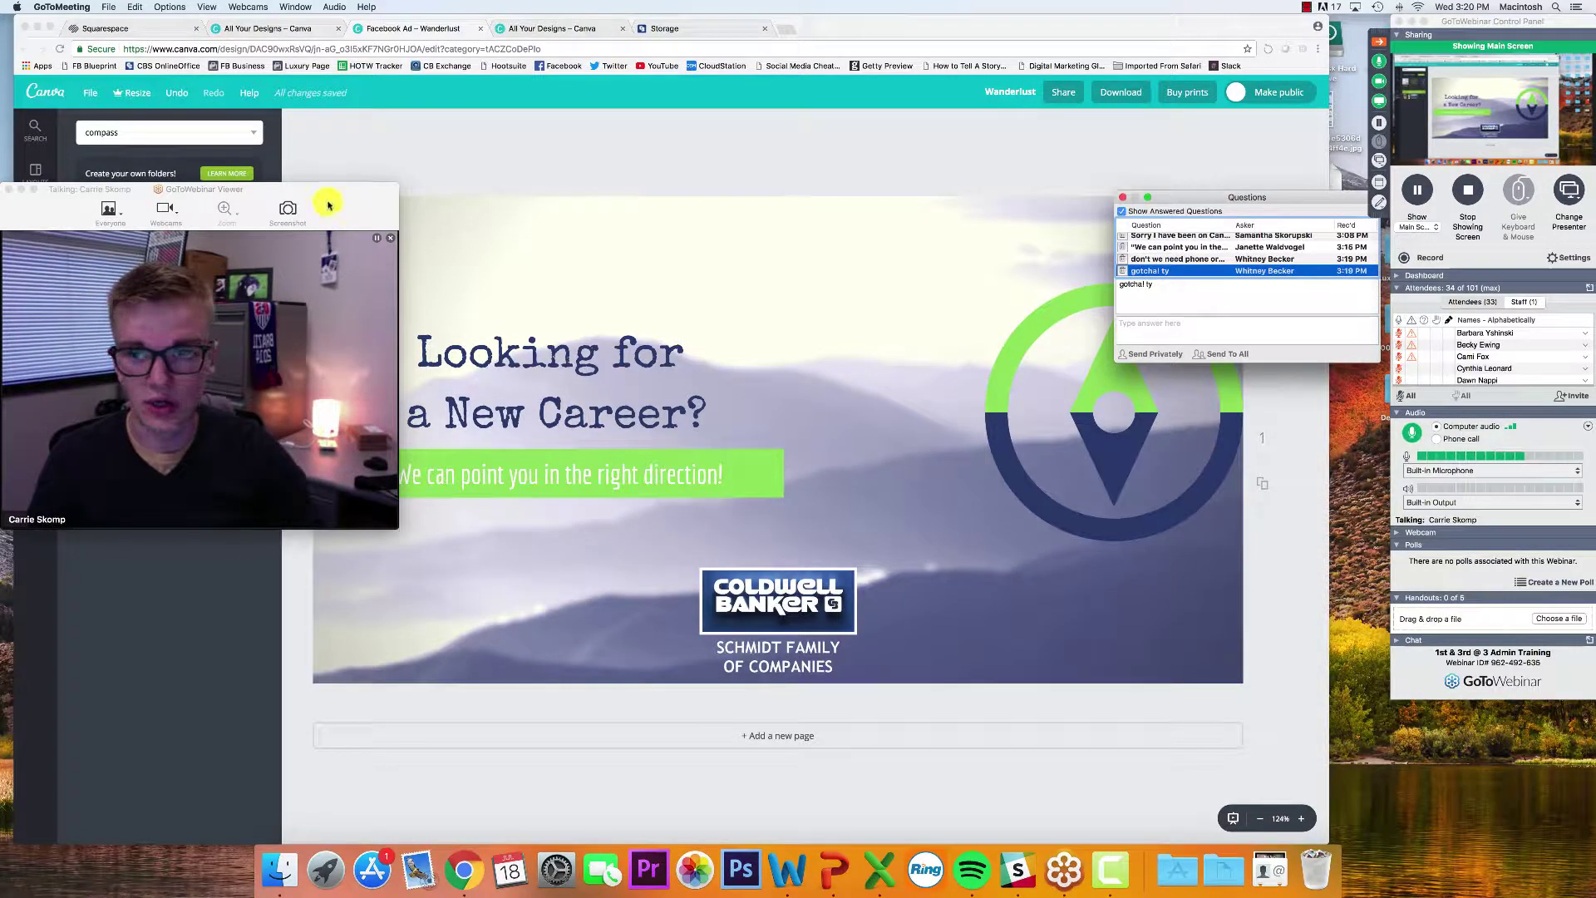
pyautogui.moveTo(328, 203); pyautogui.dragTo(416, 189)
pyautogui.click(1119, 198)
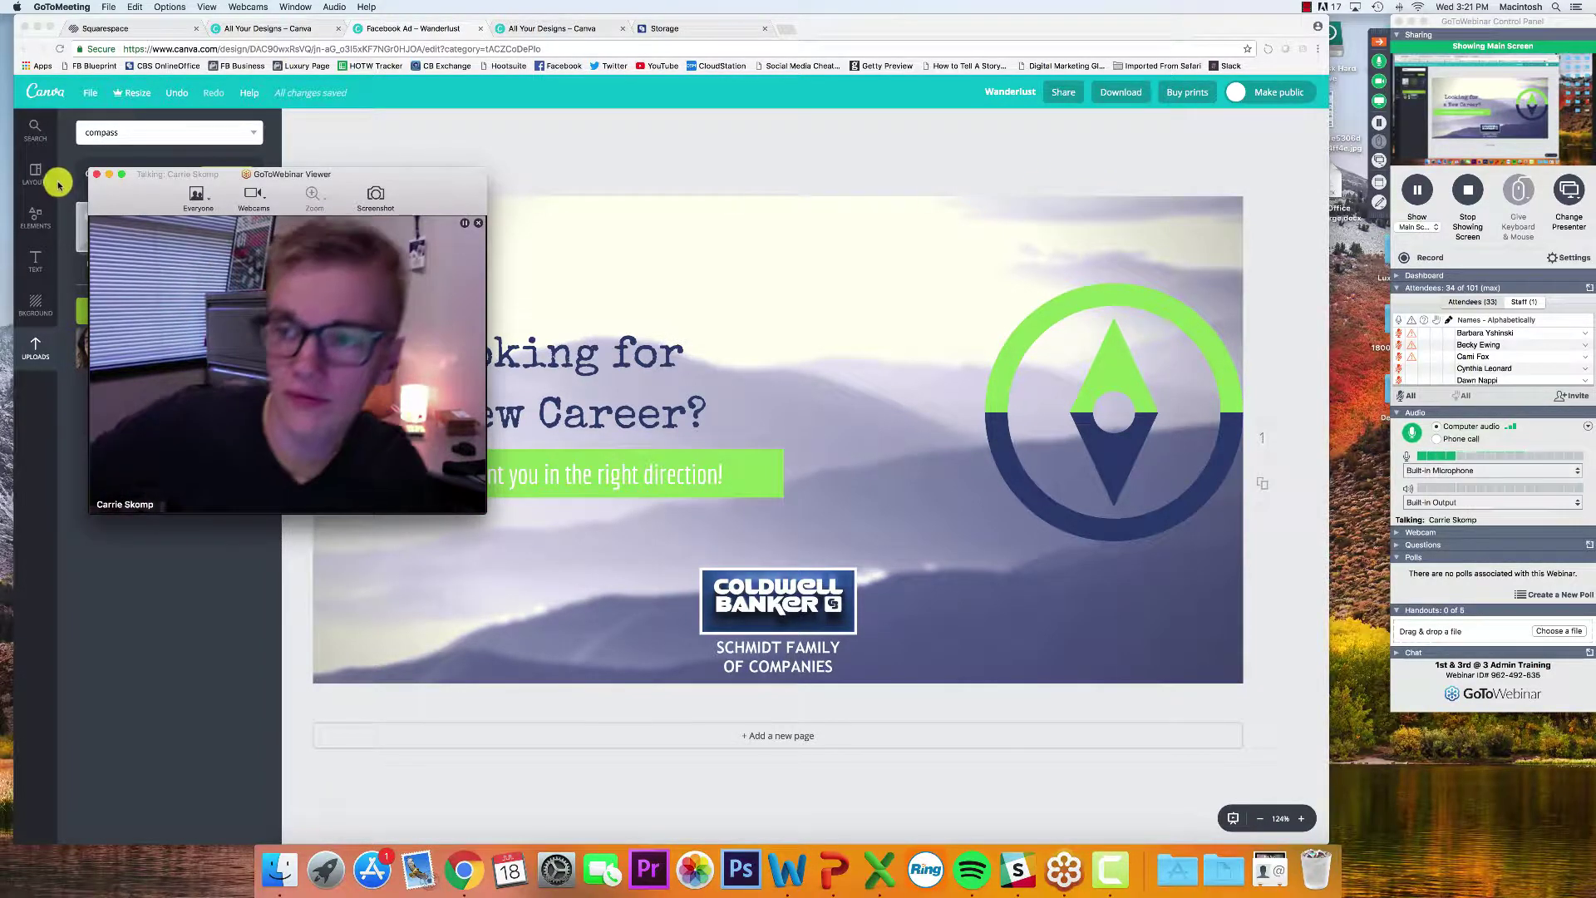
# Close the webcam viewer and download the ad as a PNG, Wanderlust.png
pyautogui.click(1377, 121)
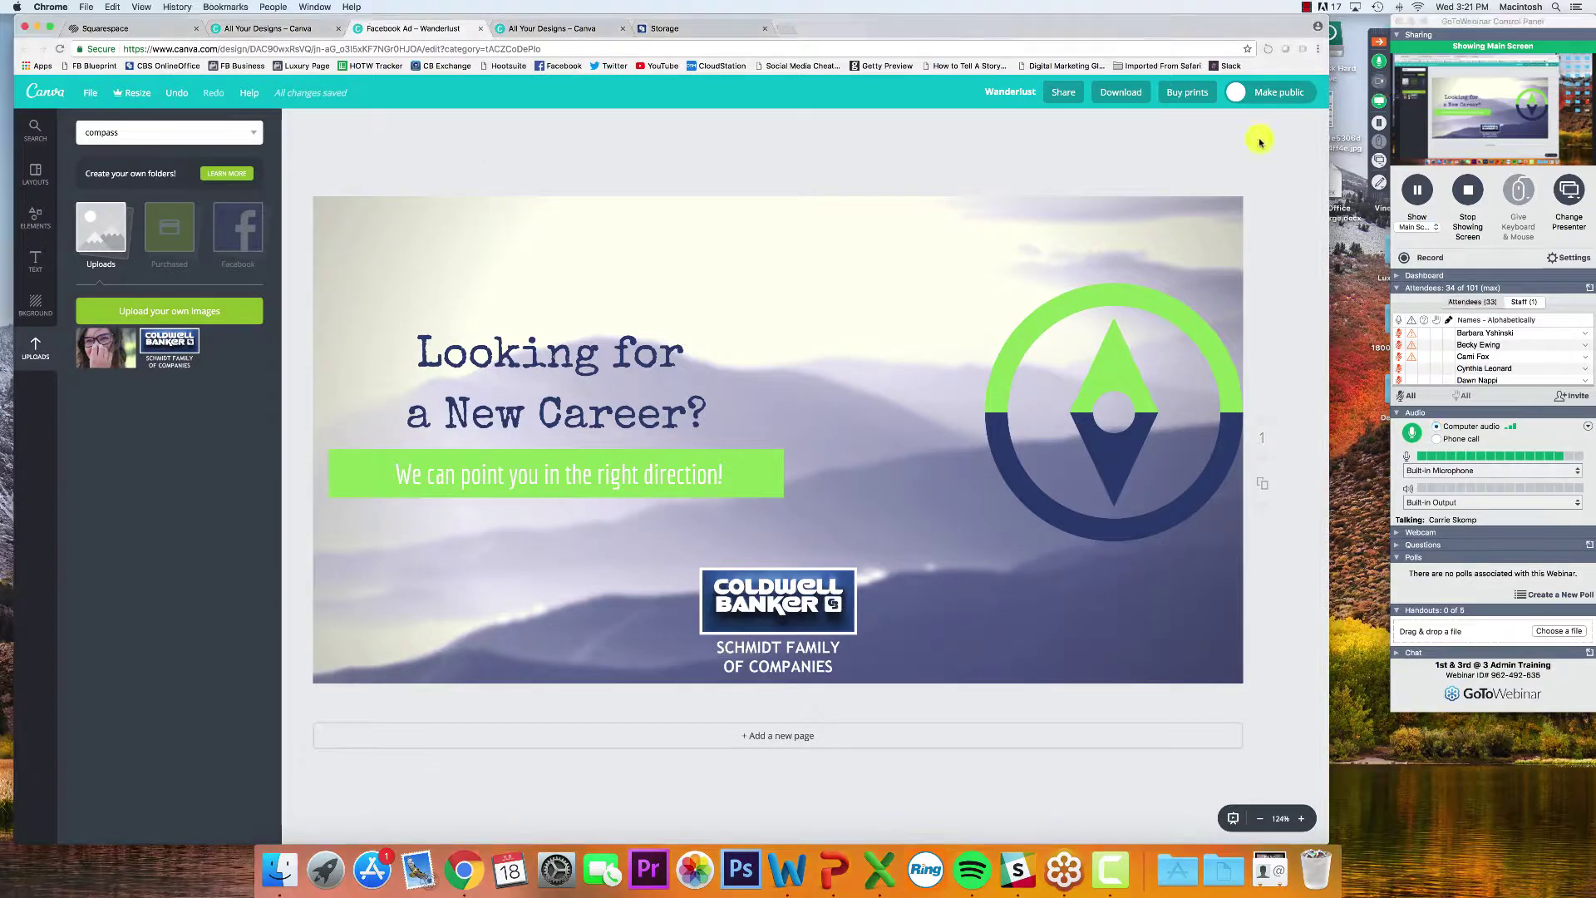
pyautogui.click(1119, 95)
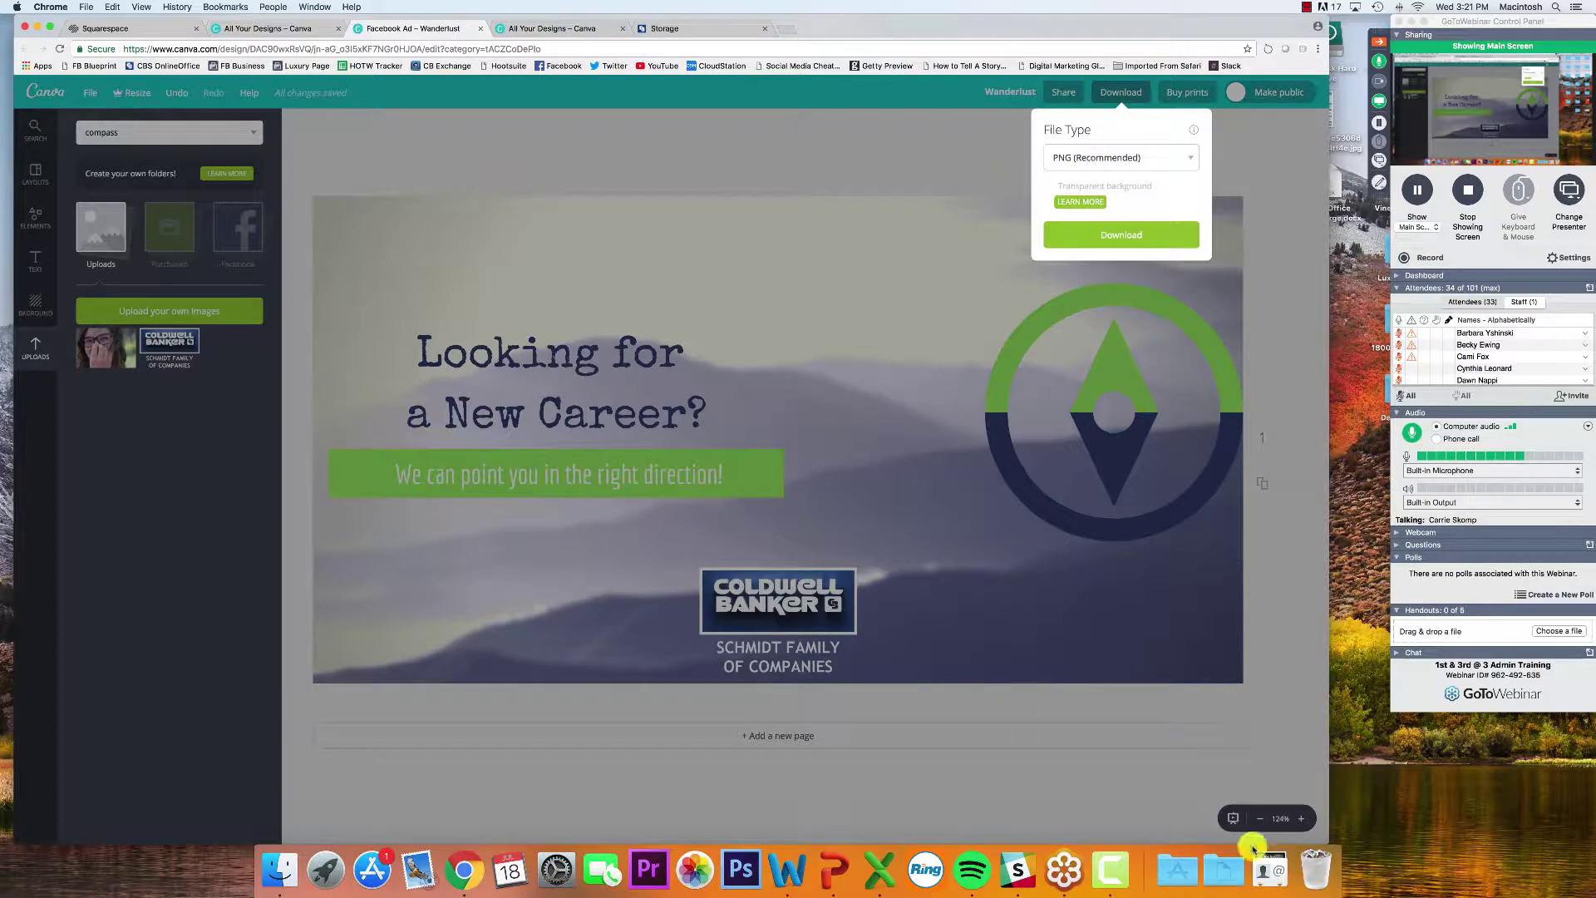
pyautogui.click(1269, 869)
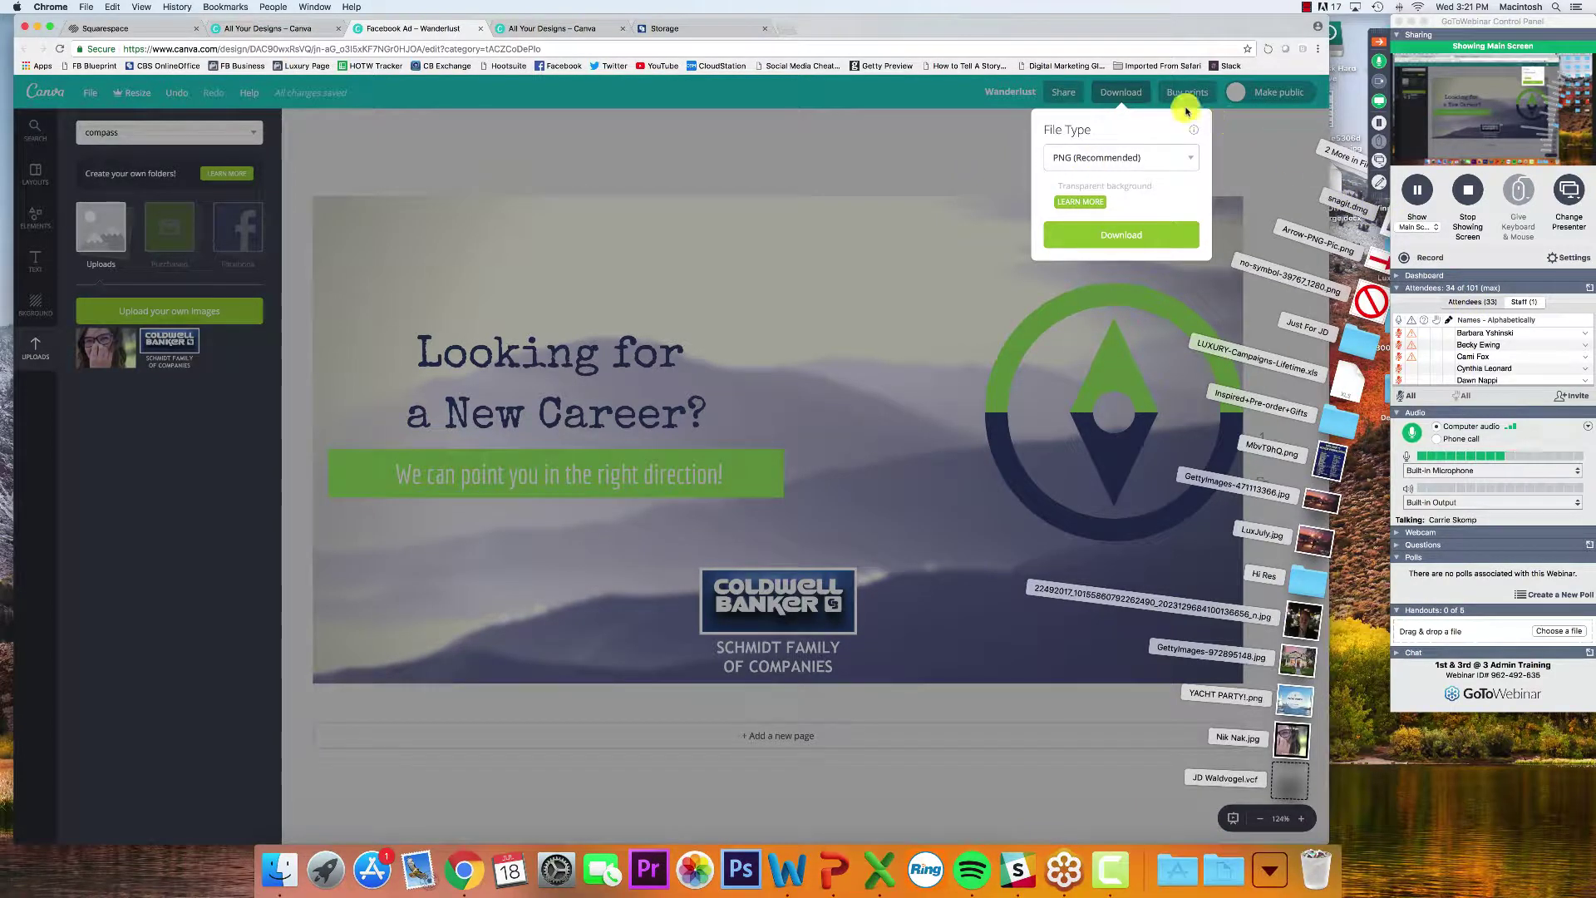
pyautogui.click(1160, 26)
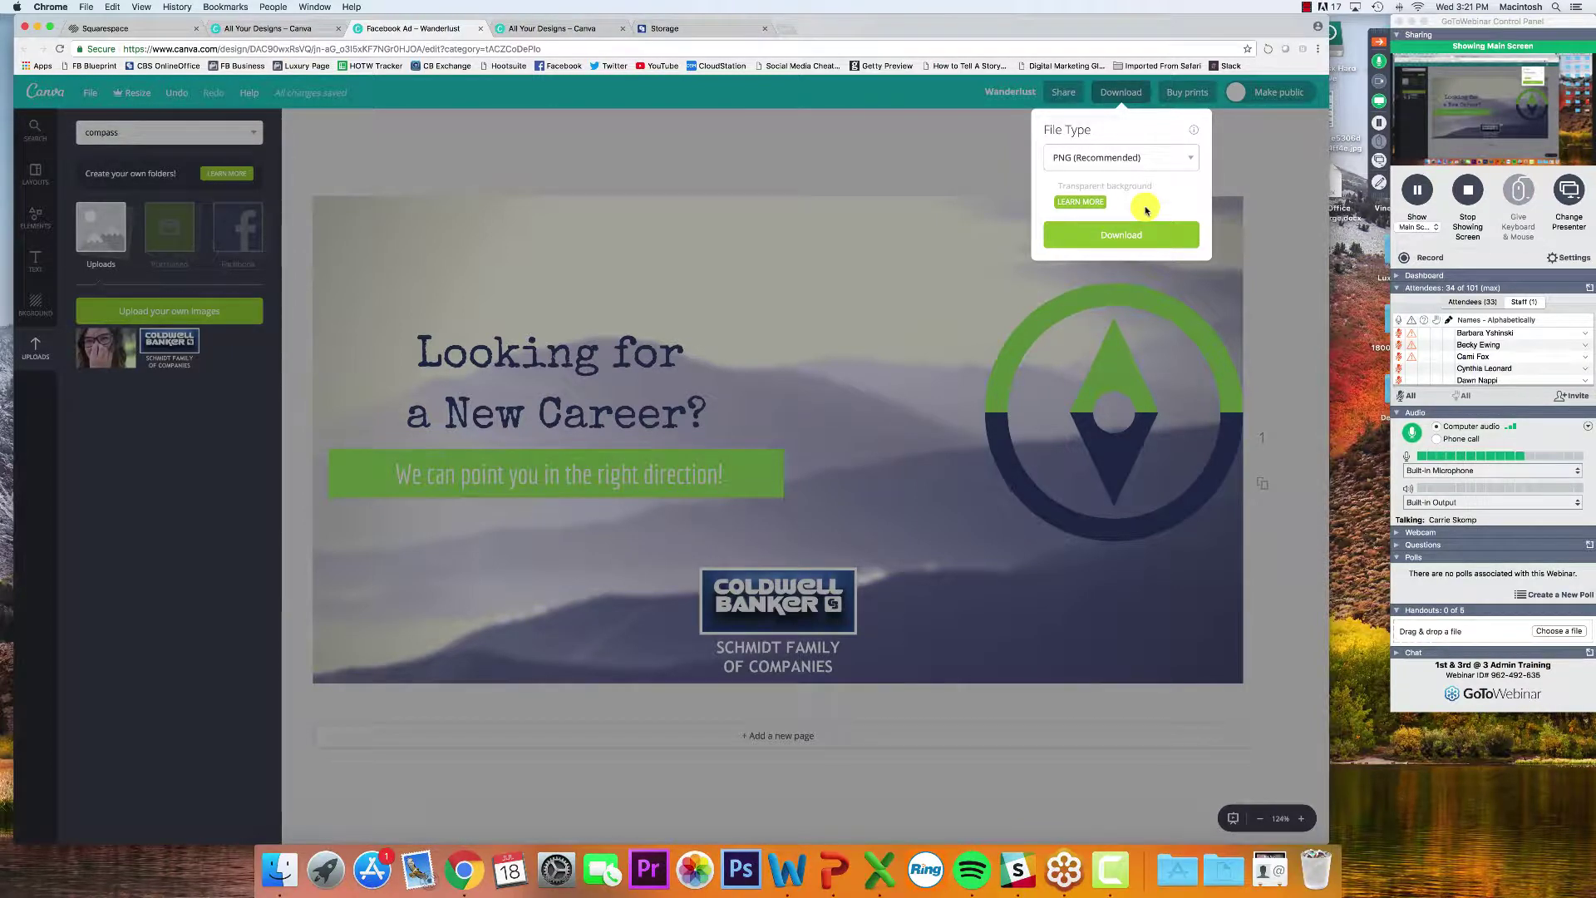
pyautogui.click(1120, 158)
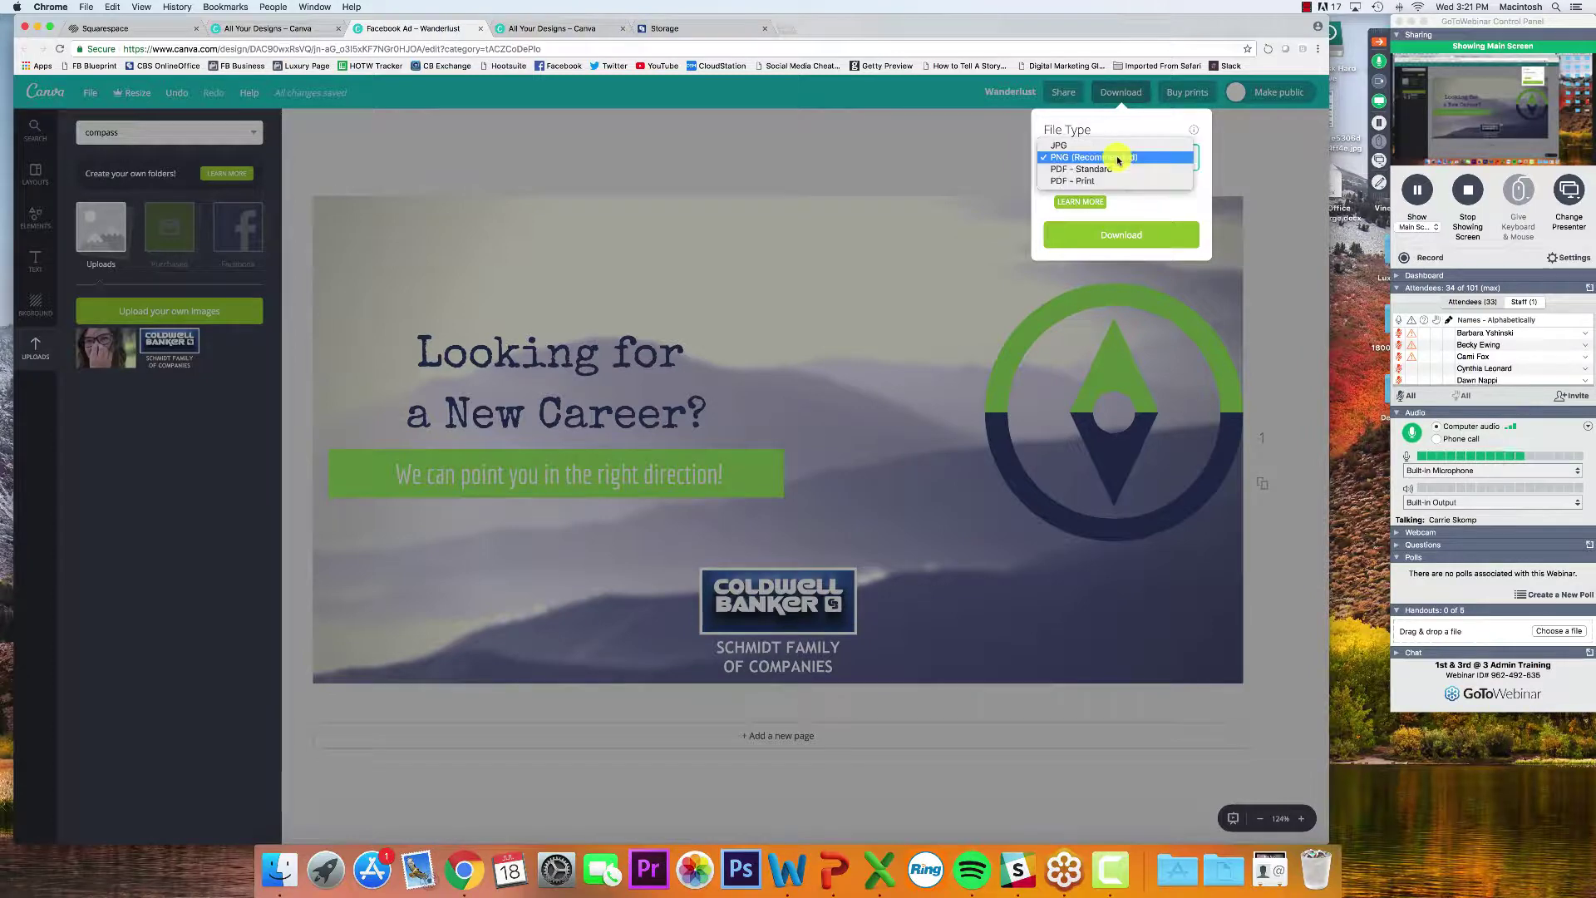
pyautogui.click(1051, 158)
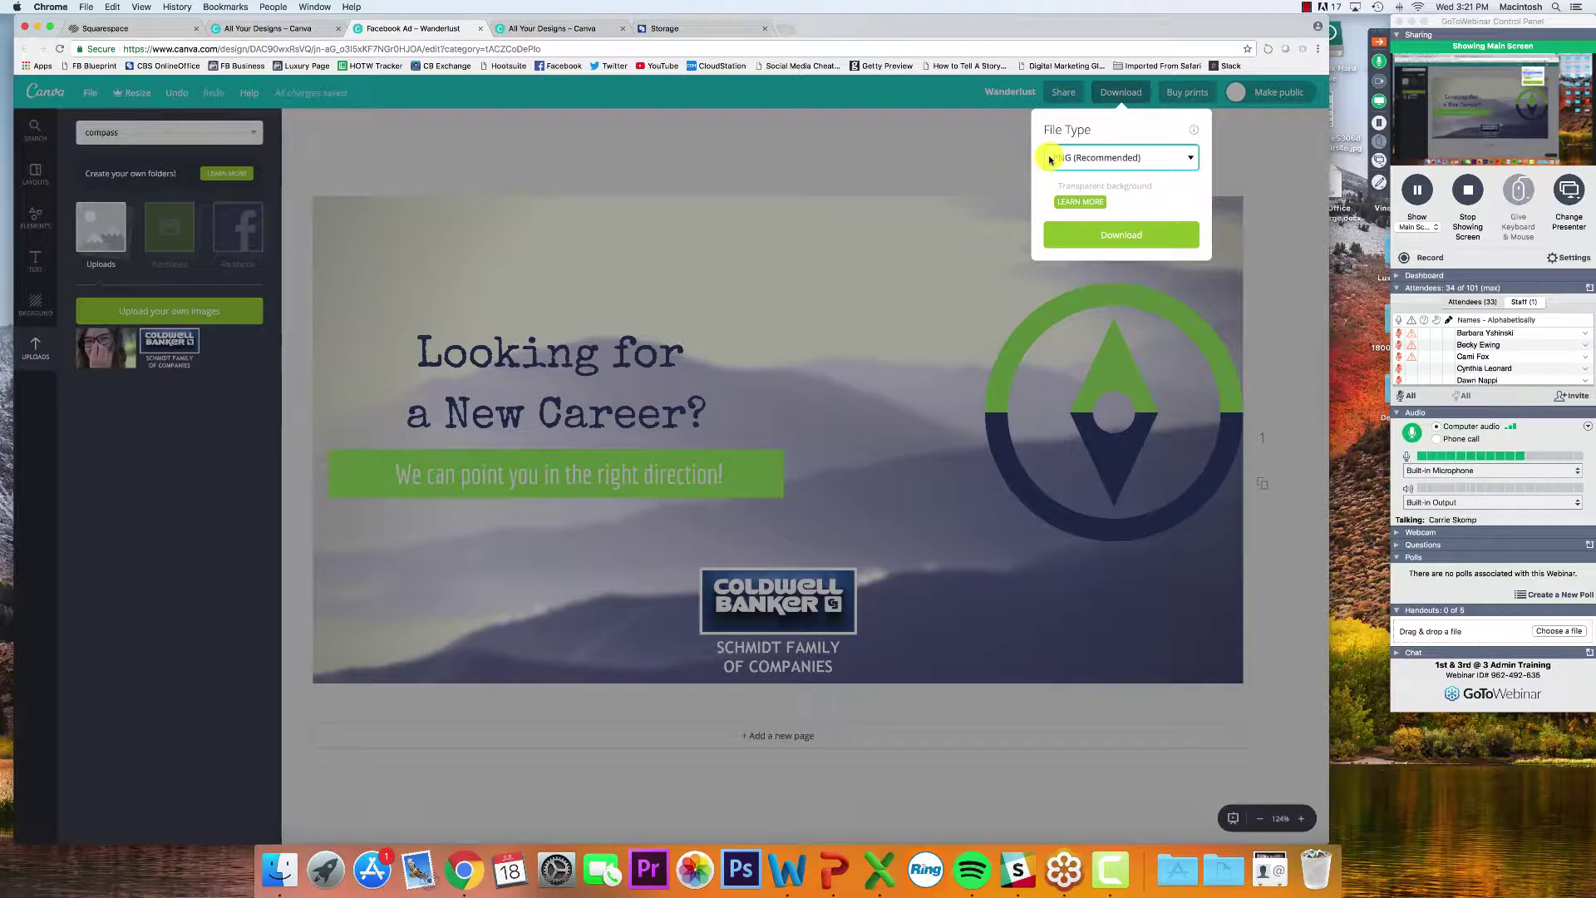
pyautogui.click(1093, 228)
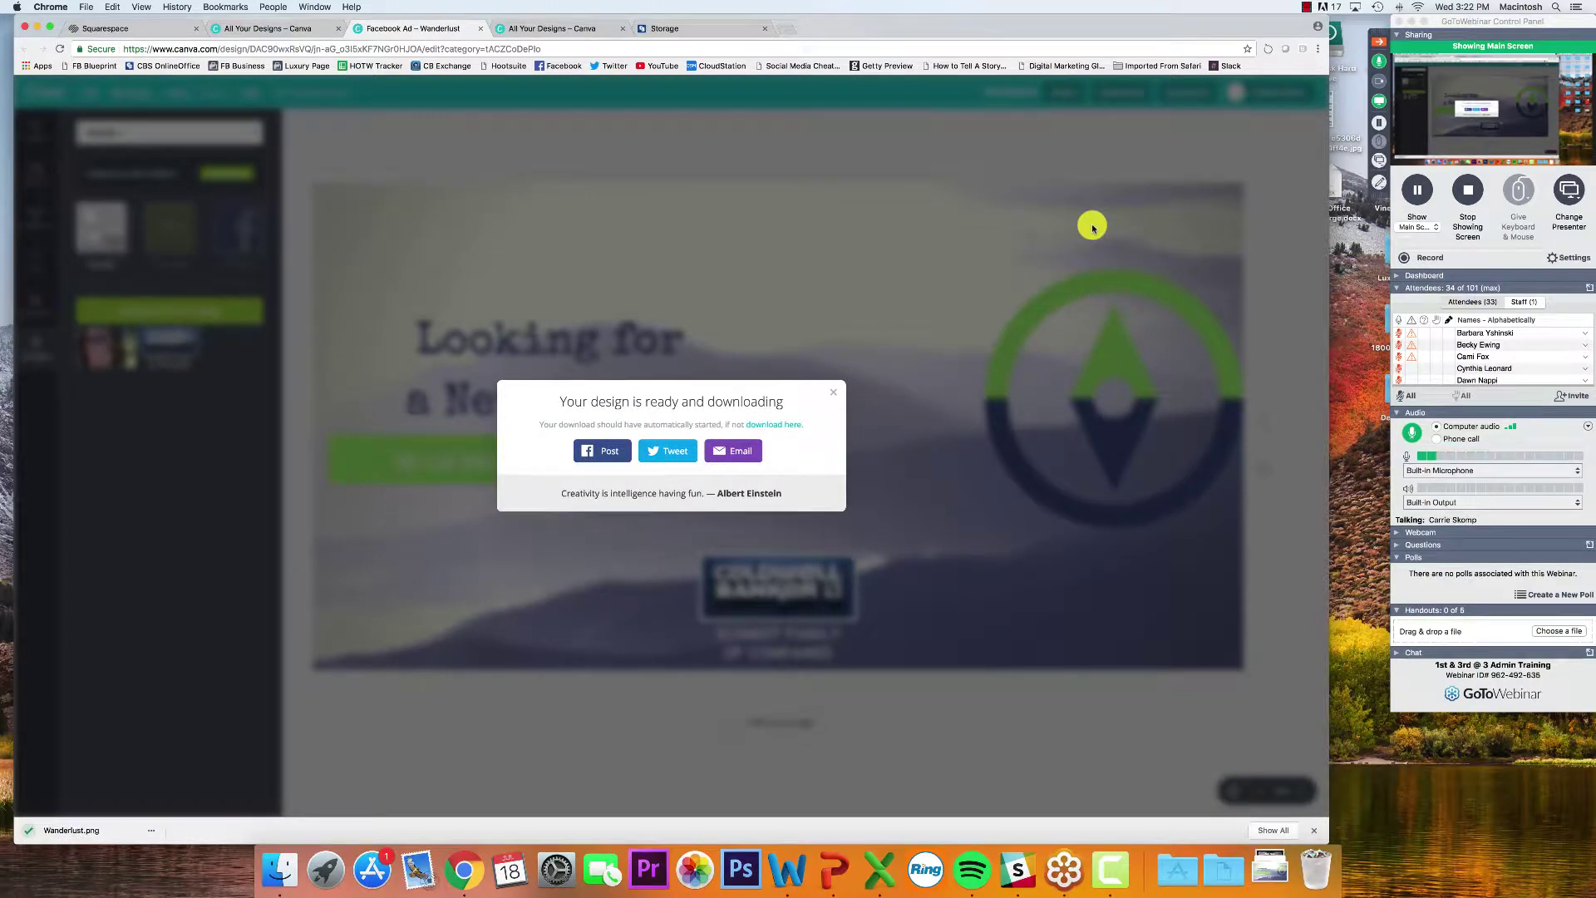
pyautogui.click(1261, 869)
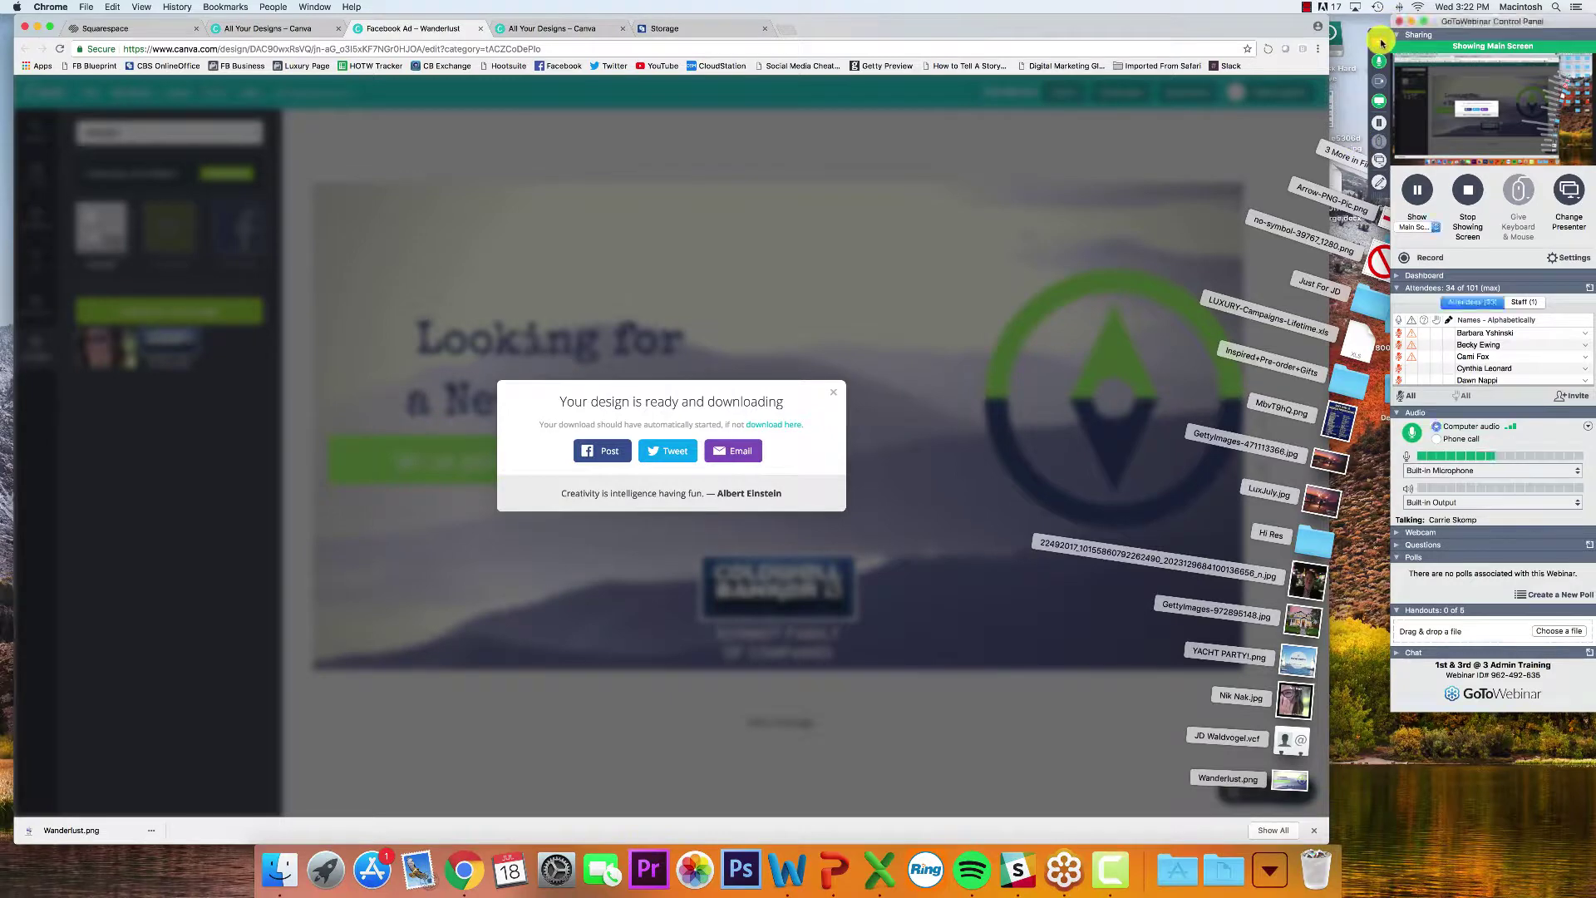
pyautogui.click(1361, 147)
pyautogui.click(1269, 876)
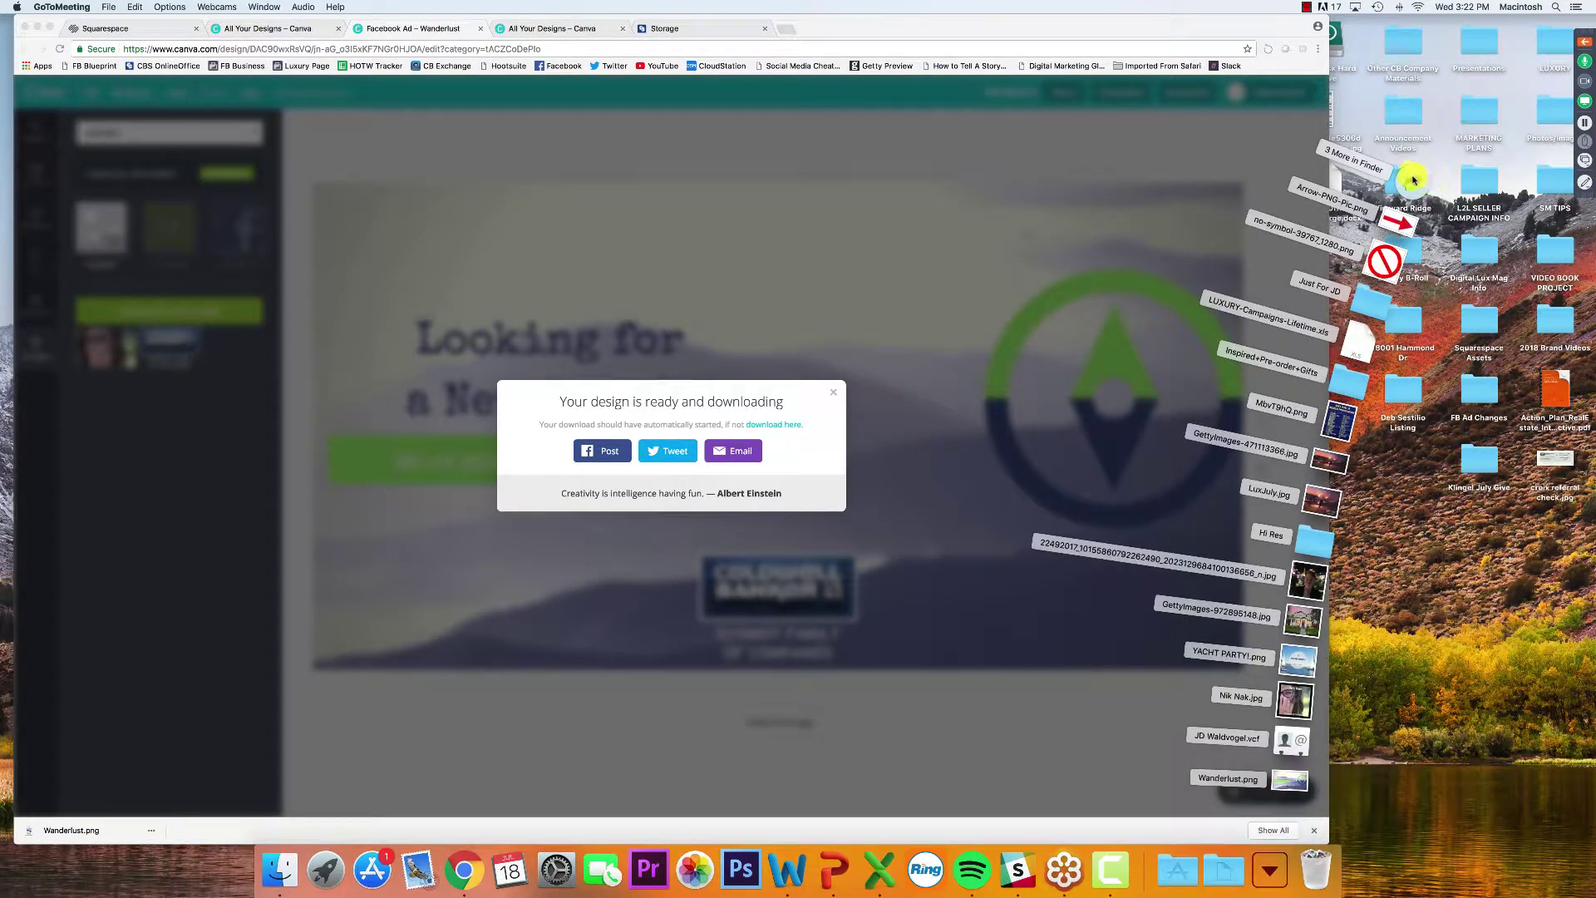
pyautogui.click(1408, 171)
pyautogui.click(1001, 91)
pyautogui.press('space')
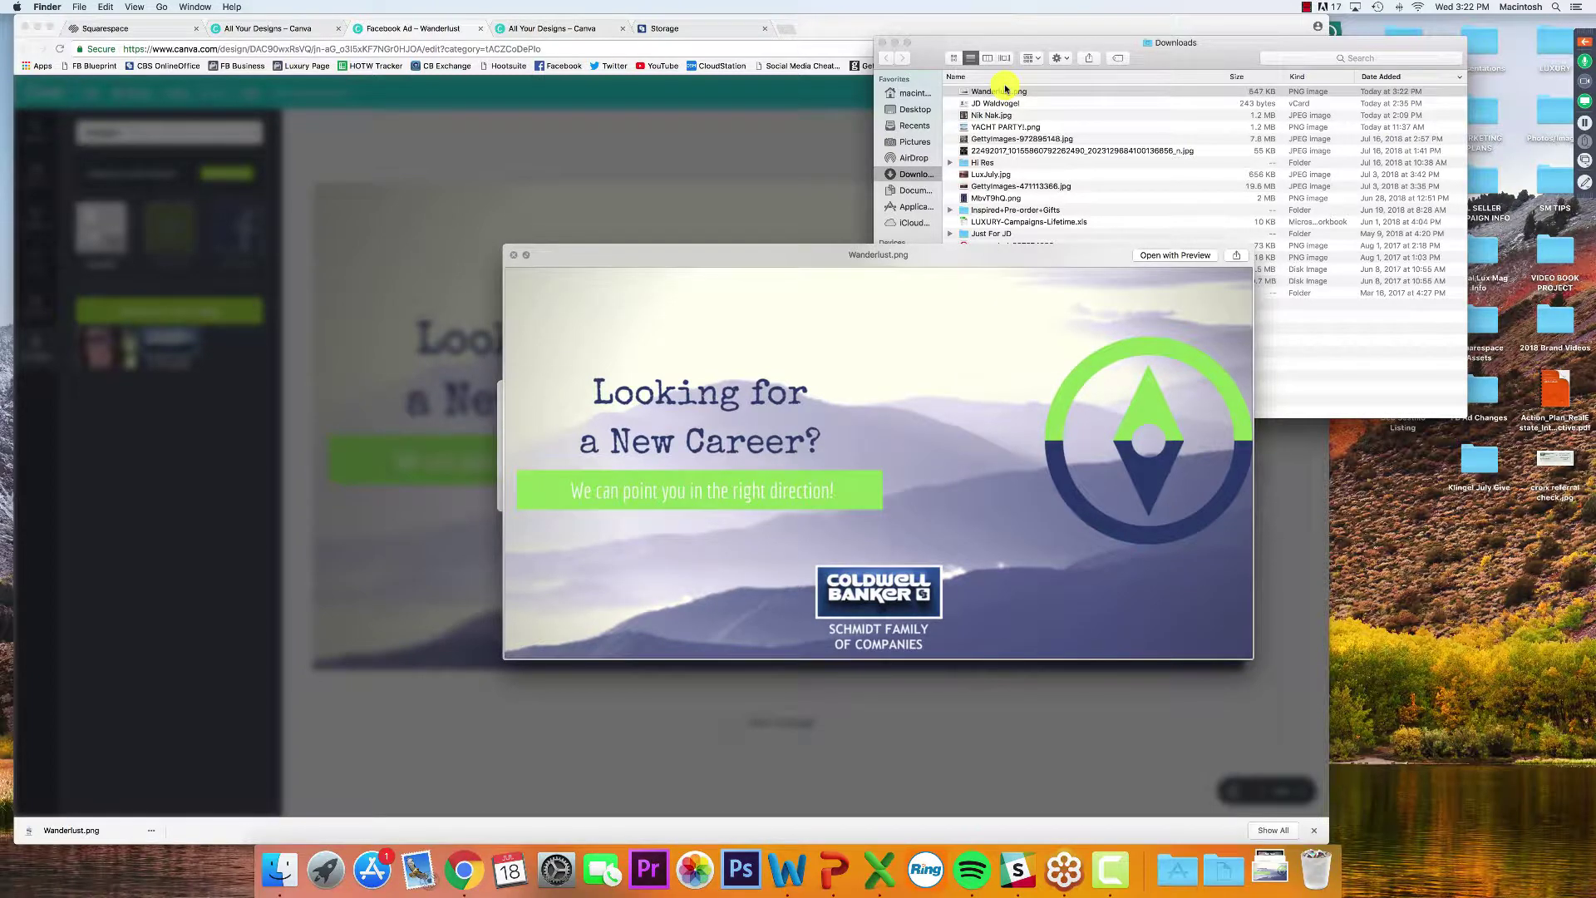
pyautogui.press('space')
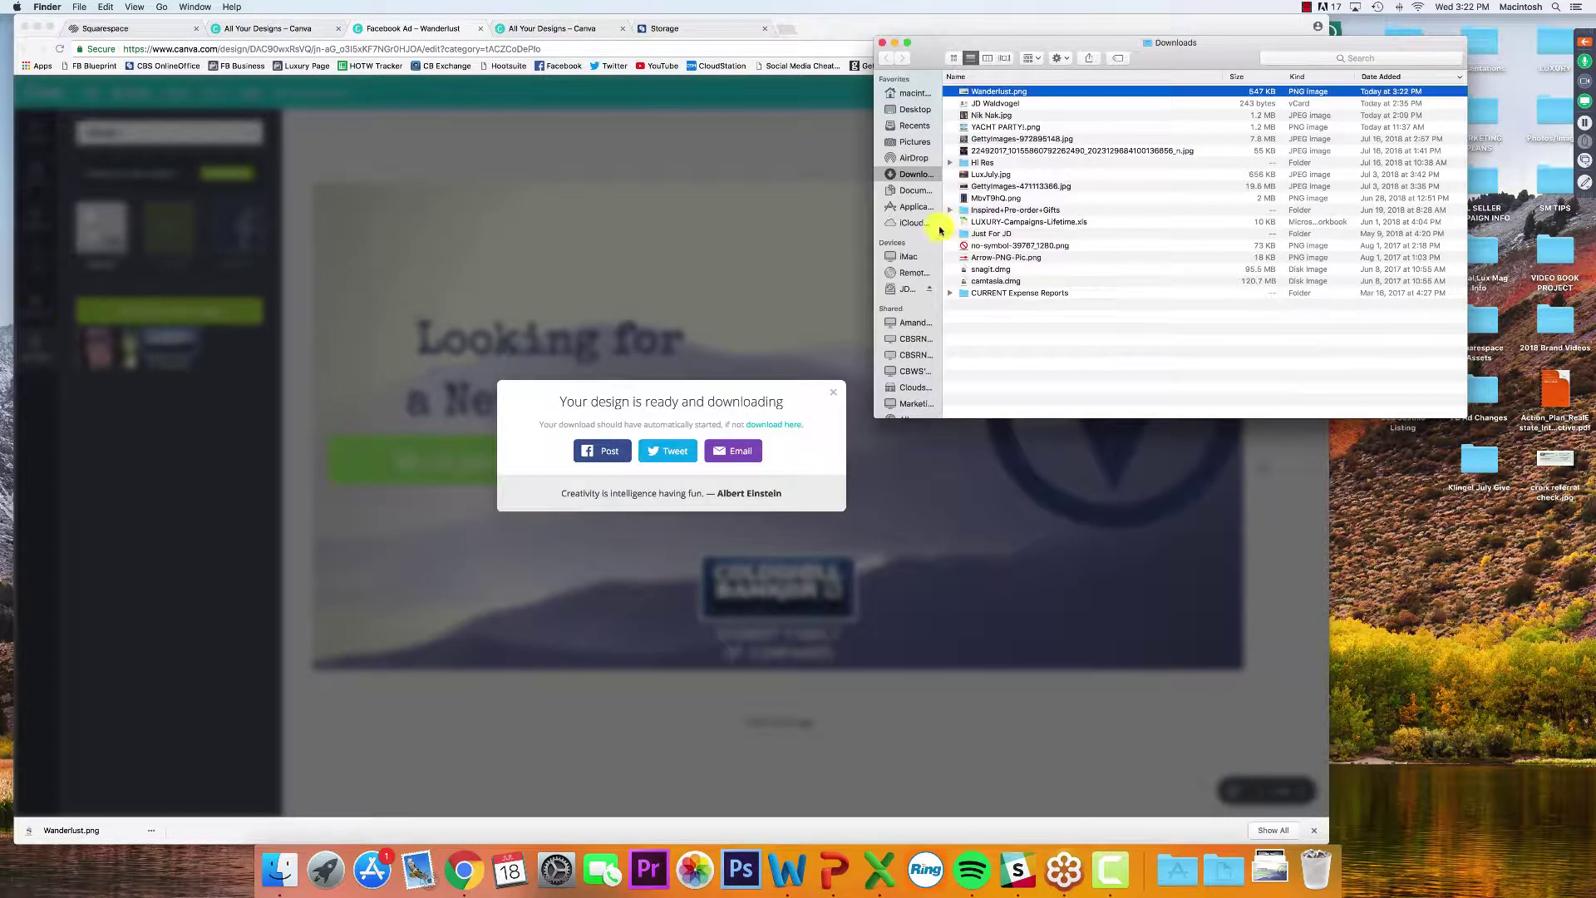
pyautogui.press('space')
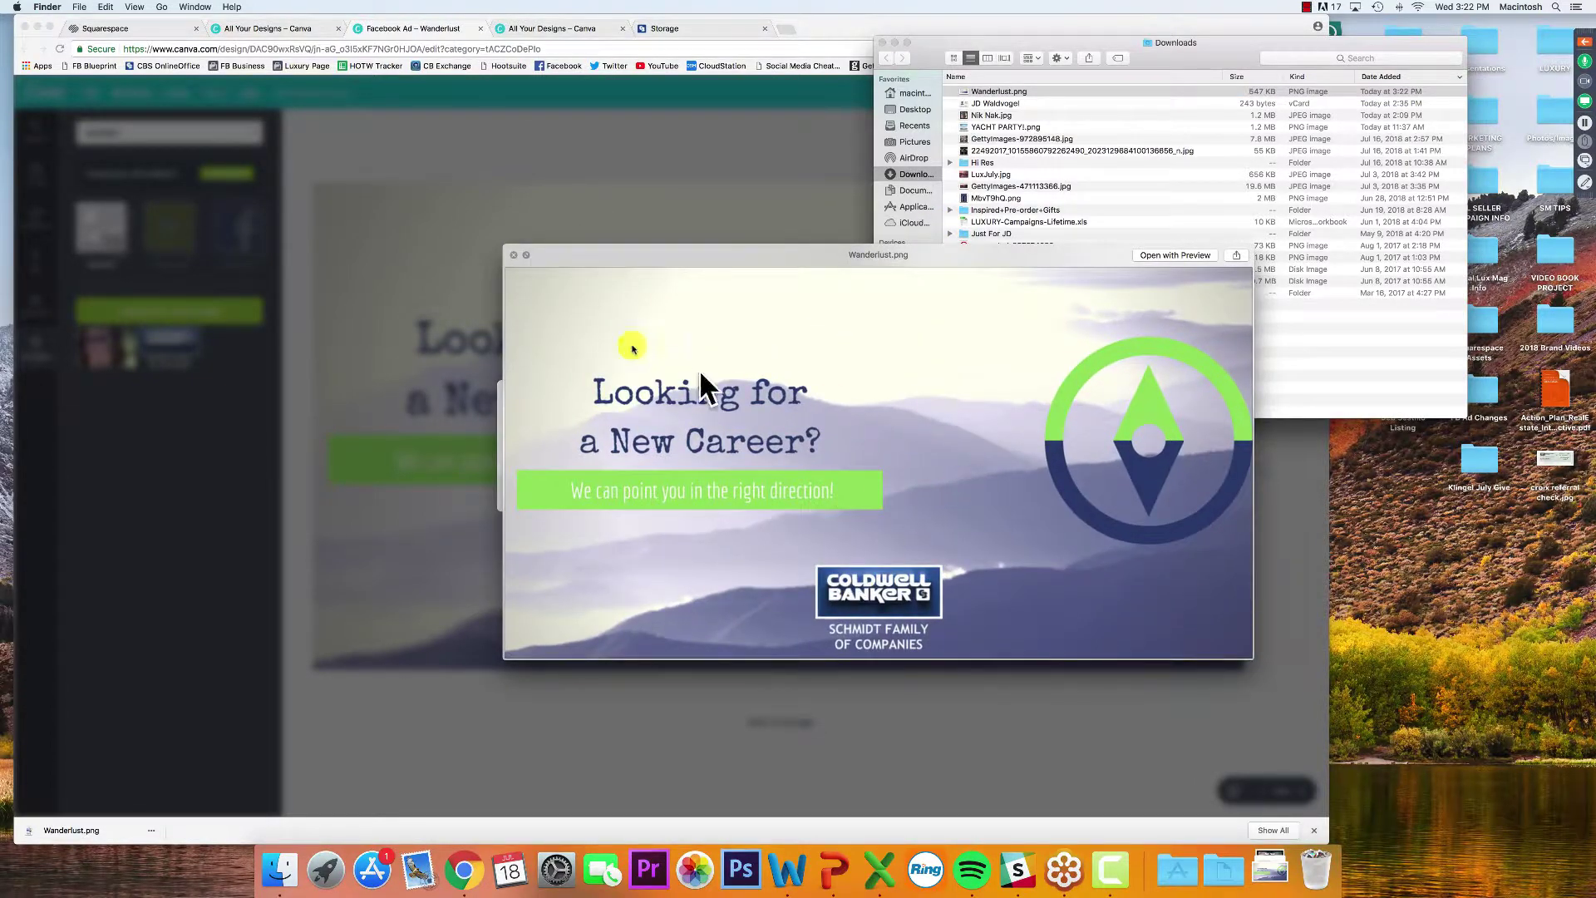
pyautogui.press('space')
pyautogui.press('space')
pyautogui.press('space')
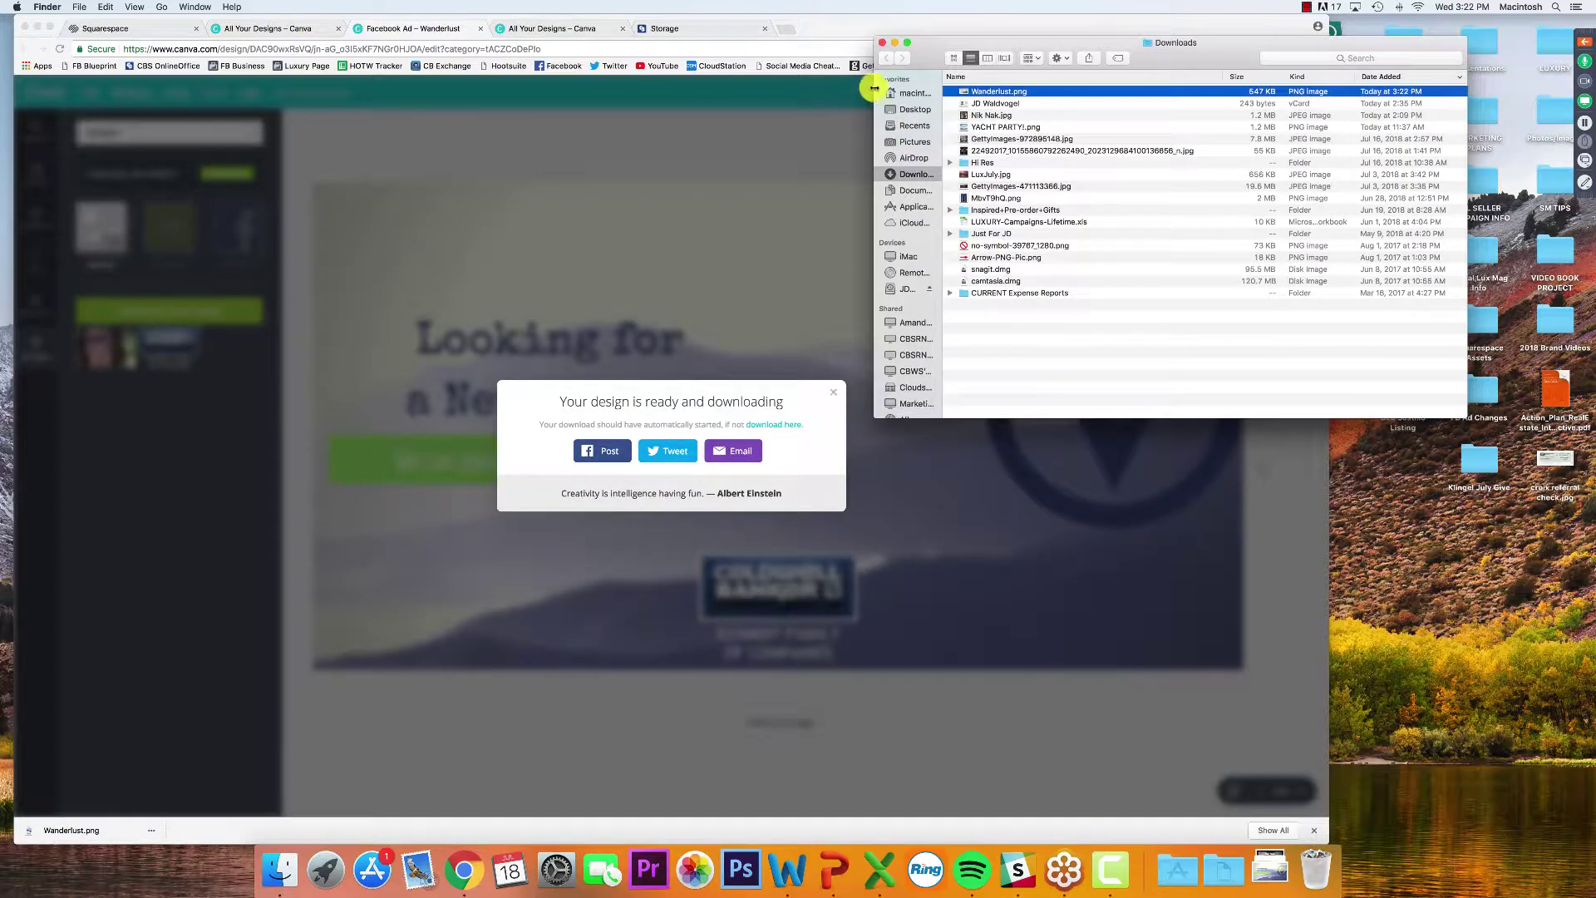
pyautogui.click(883, 42)
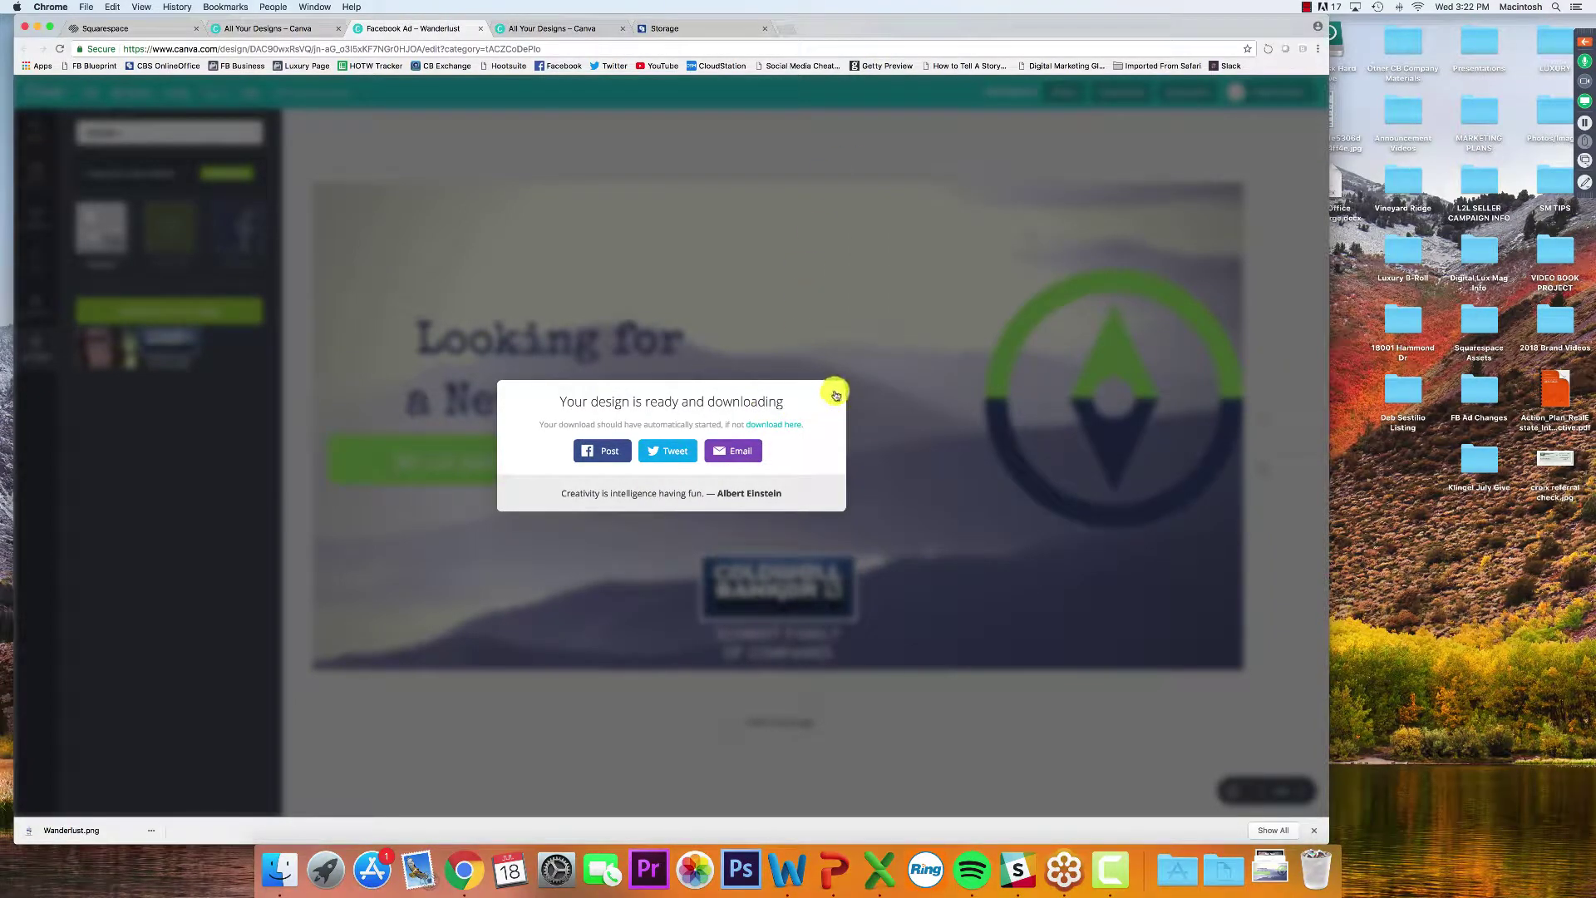
# Dismiss the download notice, nudge the compass slightly left, and bring up the webinar control panel
pyautogui.click(832, 391)
pyautogui.moveTo(1237, 410); pyautogui.dragTo(1178, 435)
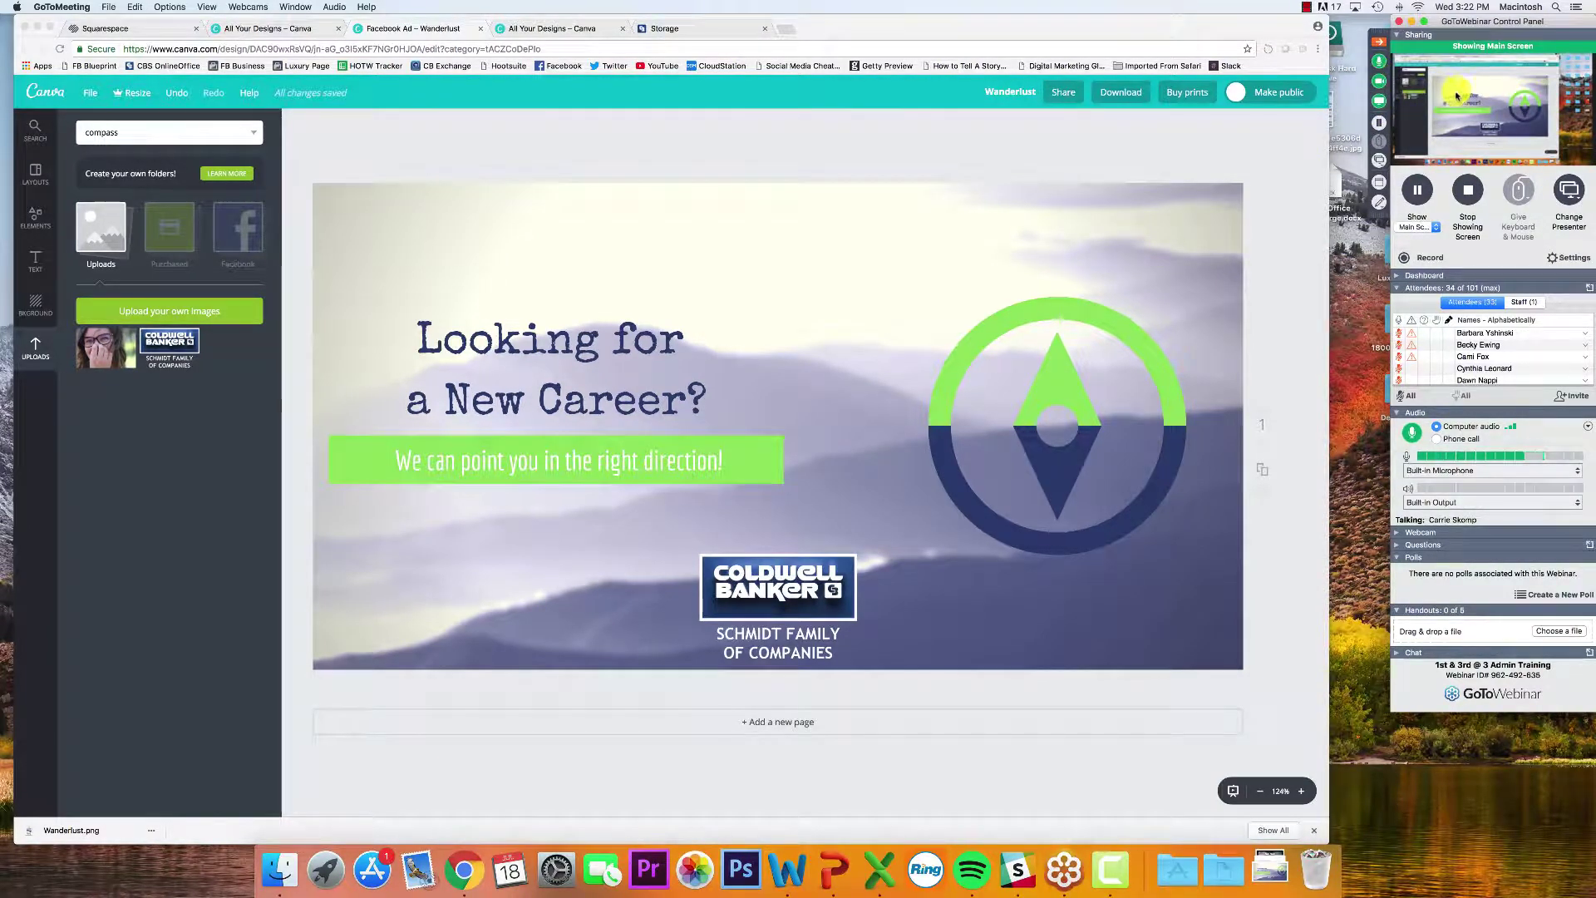
pyautogui.click(137, 173)
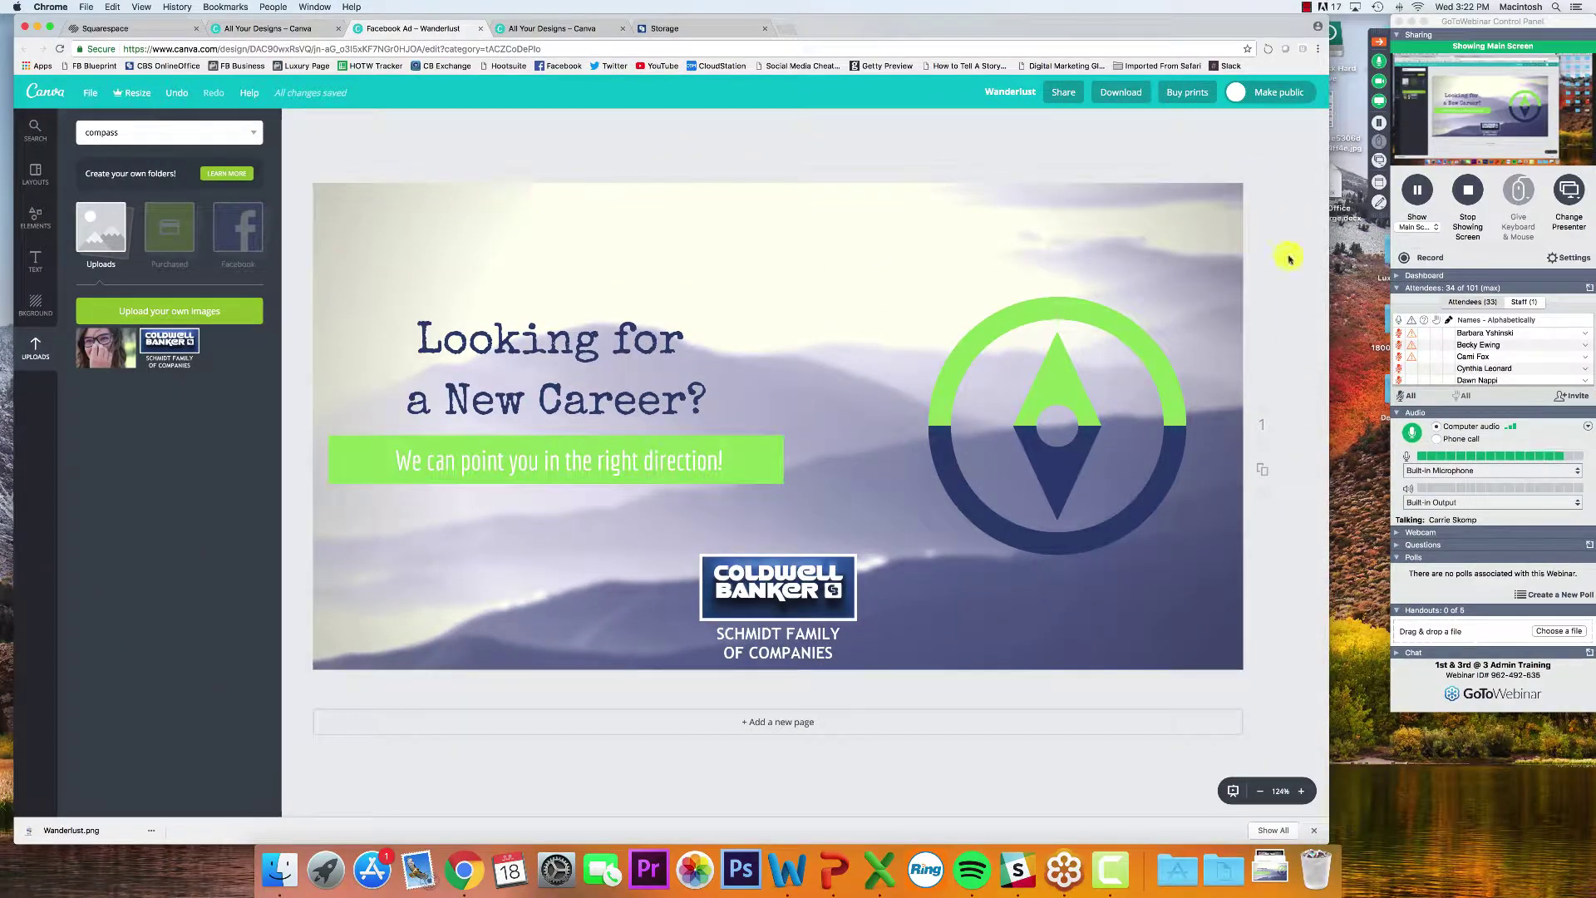
pyautogui.click(1470, 25)
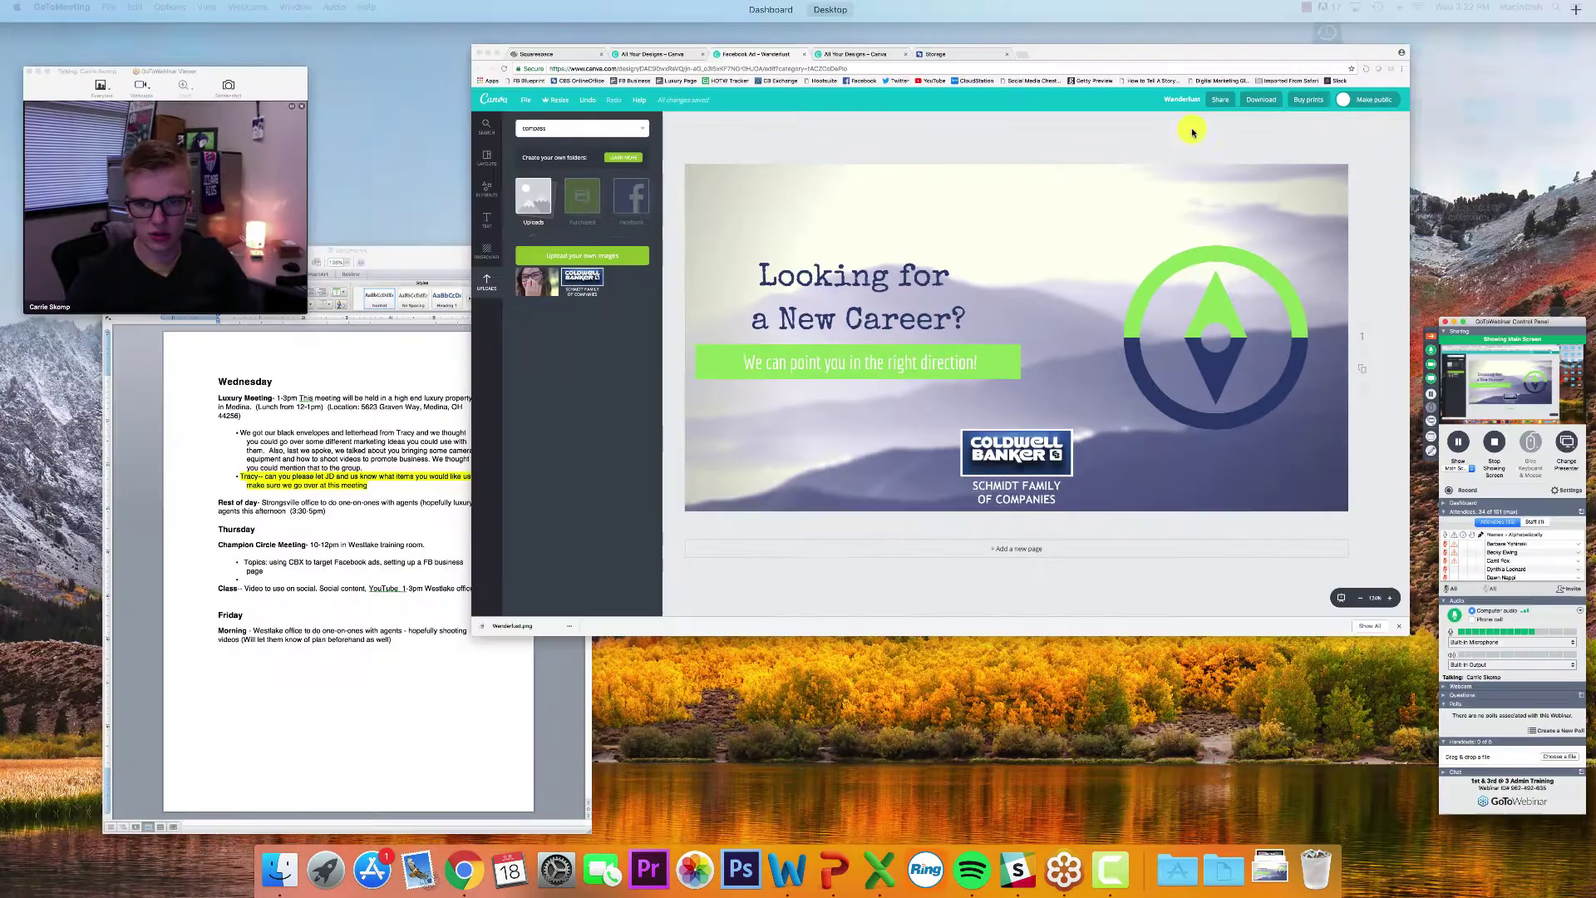
pyautogui.click(213, 191)
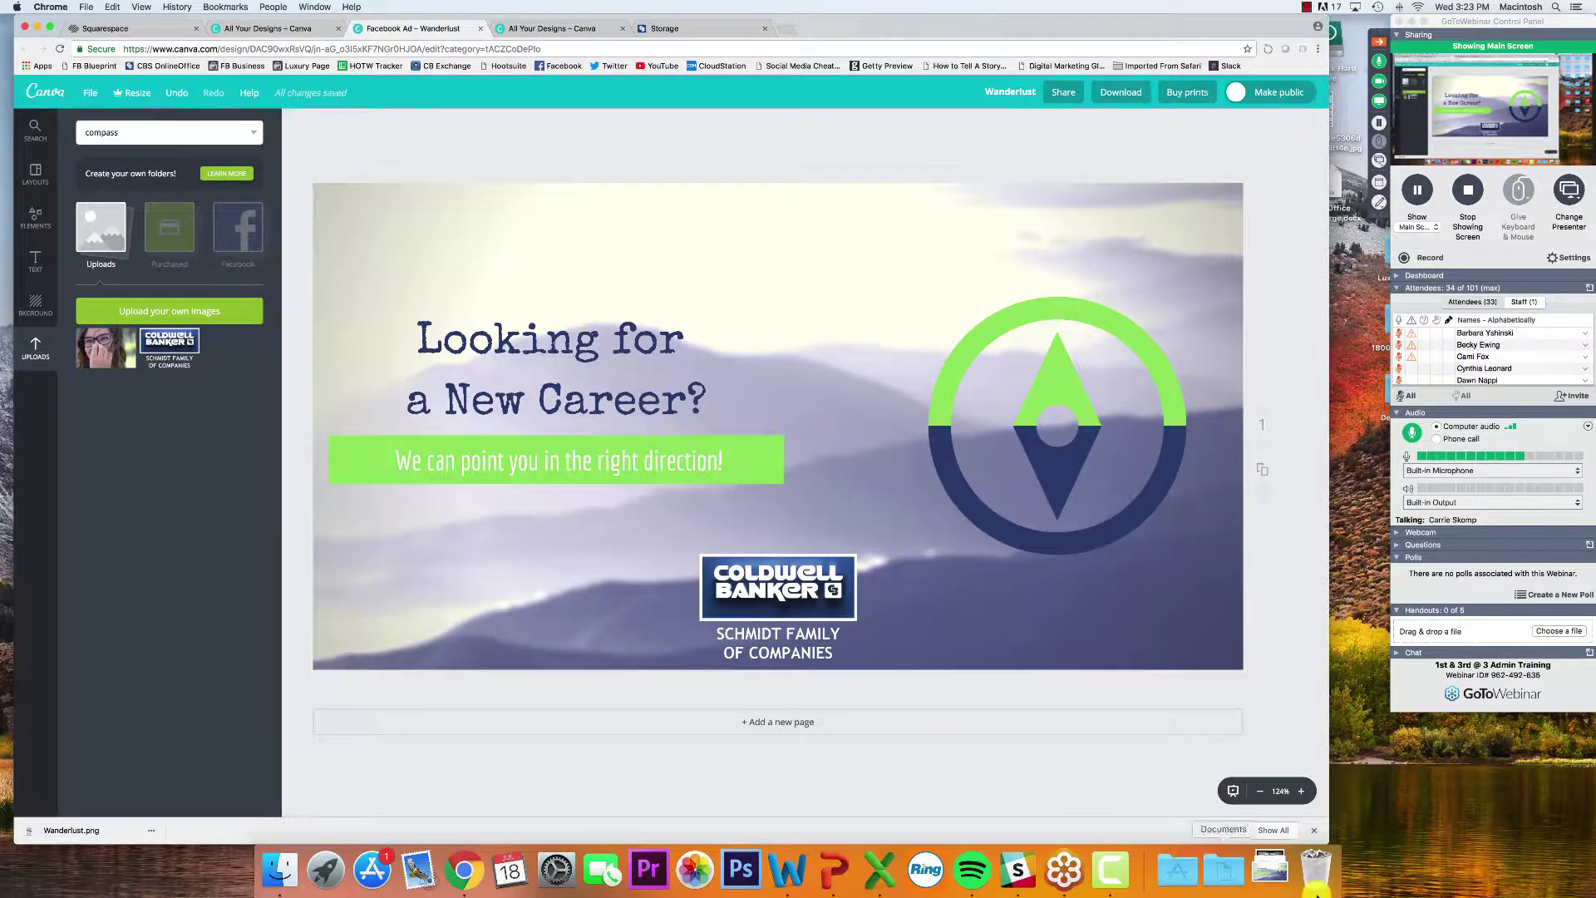
# Close the downloads bar, then add and delete an extra Coldwell Banker logo copy on the Wanderlust ad
pyautogui.click(1314, 833)
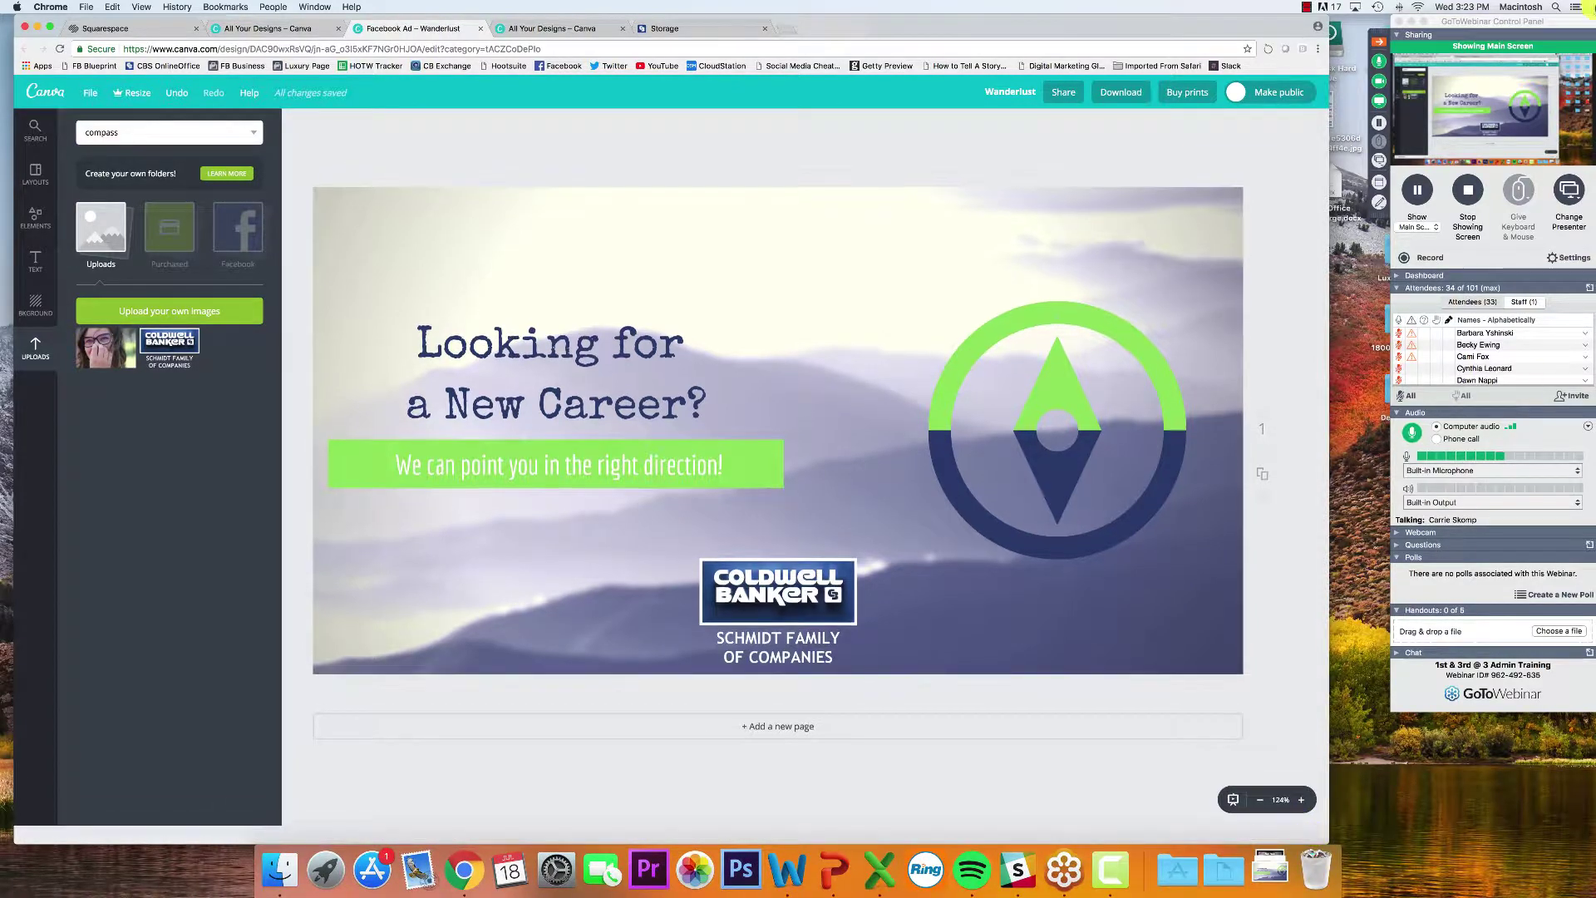
pyautogui.click(1532, 23)
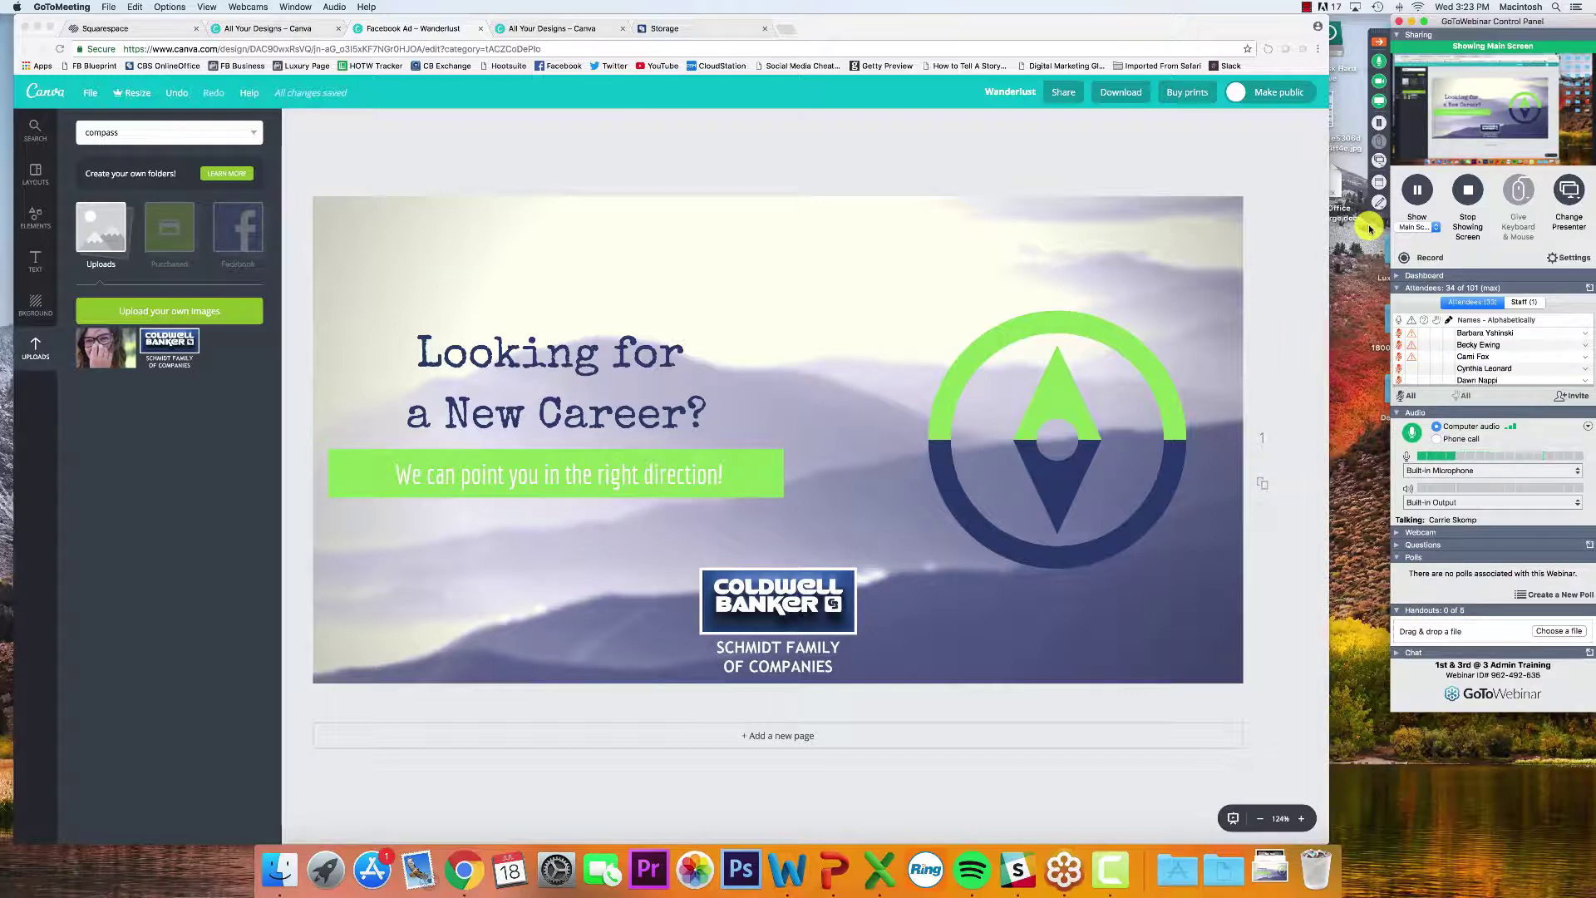
pyautogui.click(155, 351)
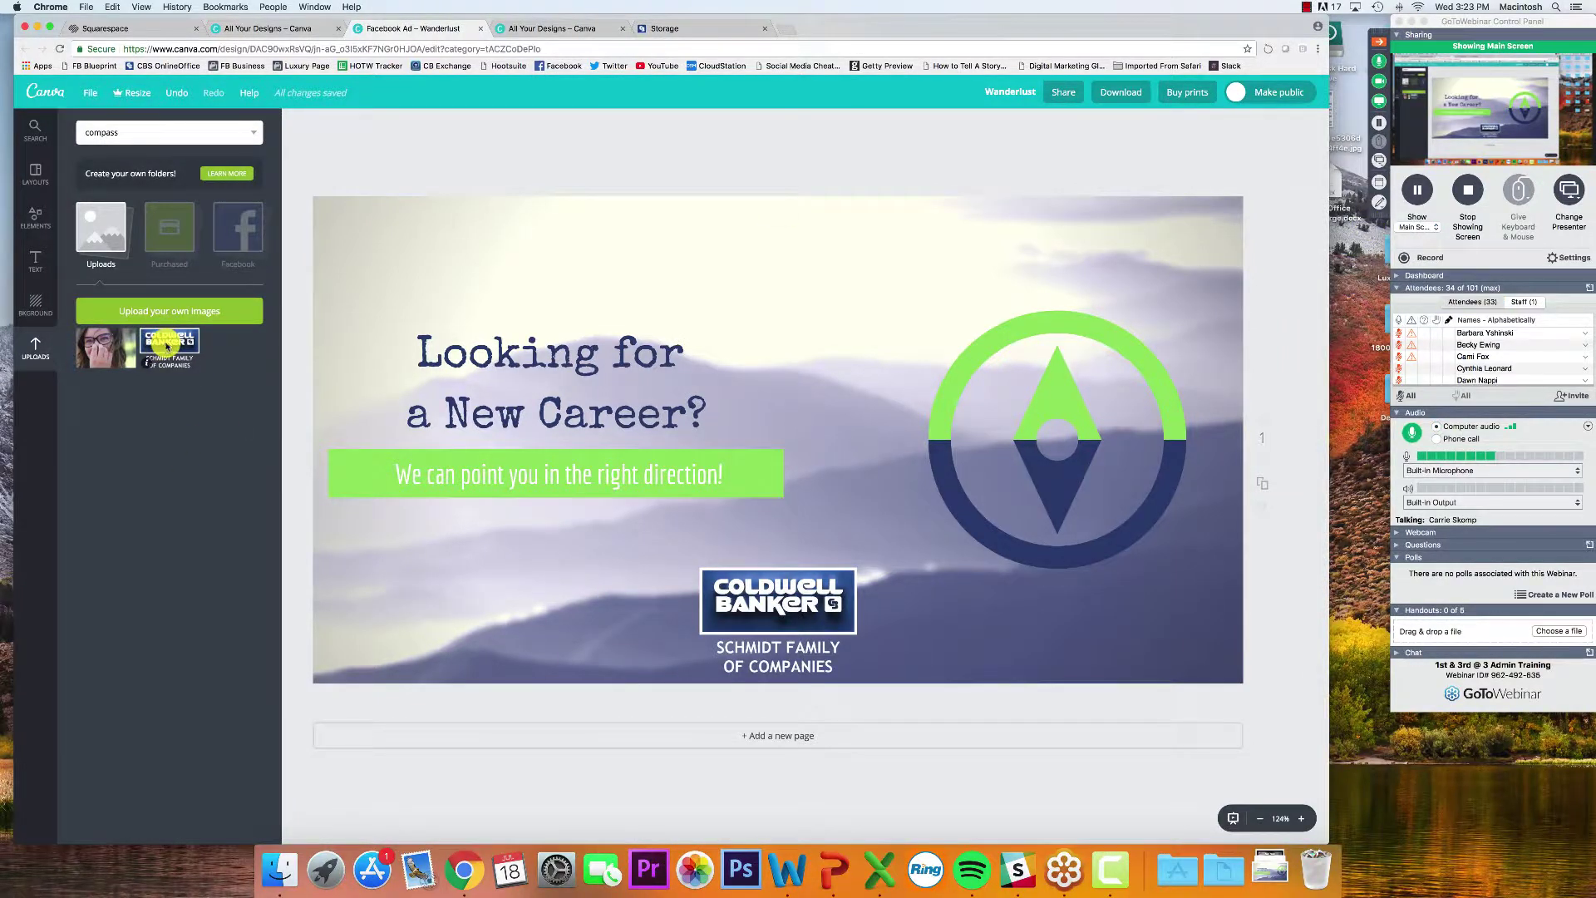
pyautogui.rightClick(167, 347)
pyautogui.click(114, 453)
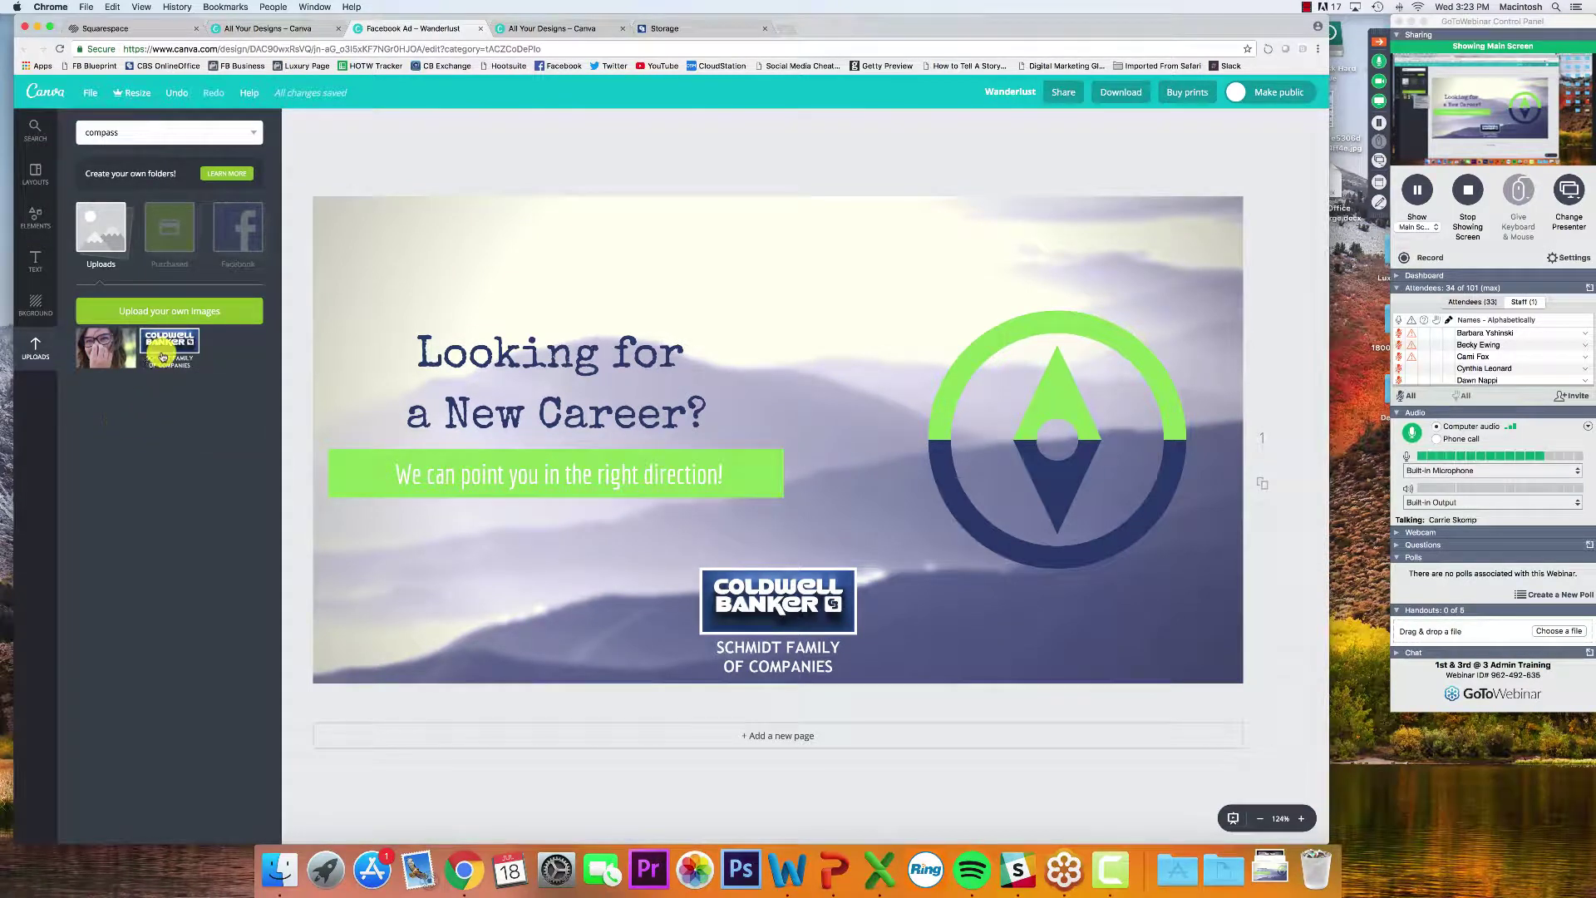
pyautogui.click(163, 355)
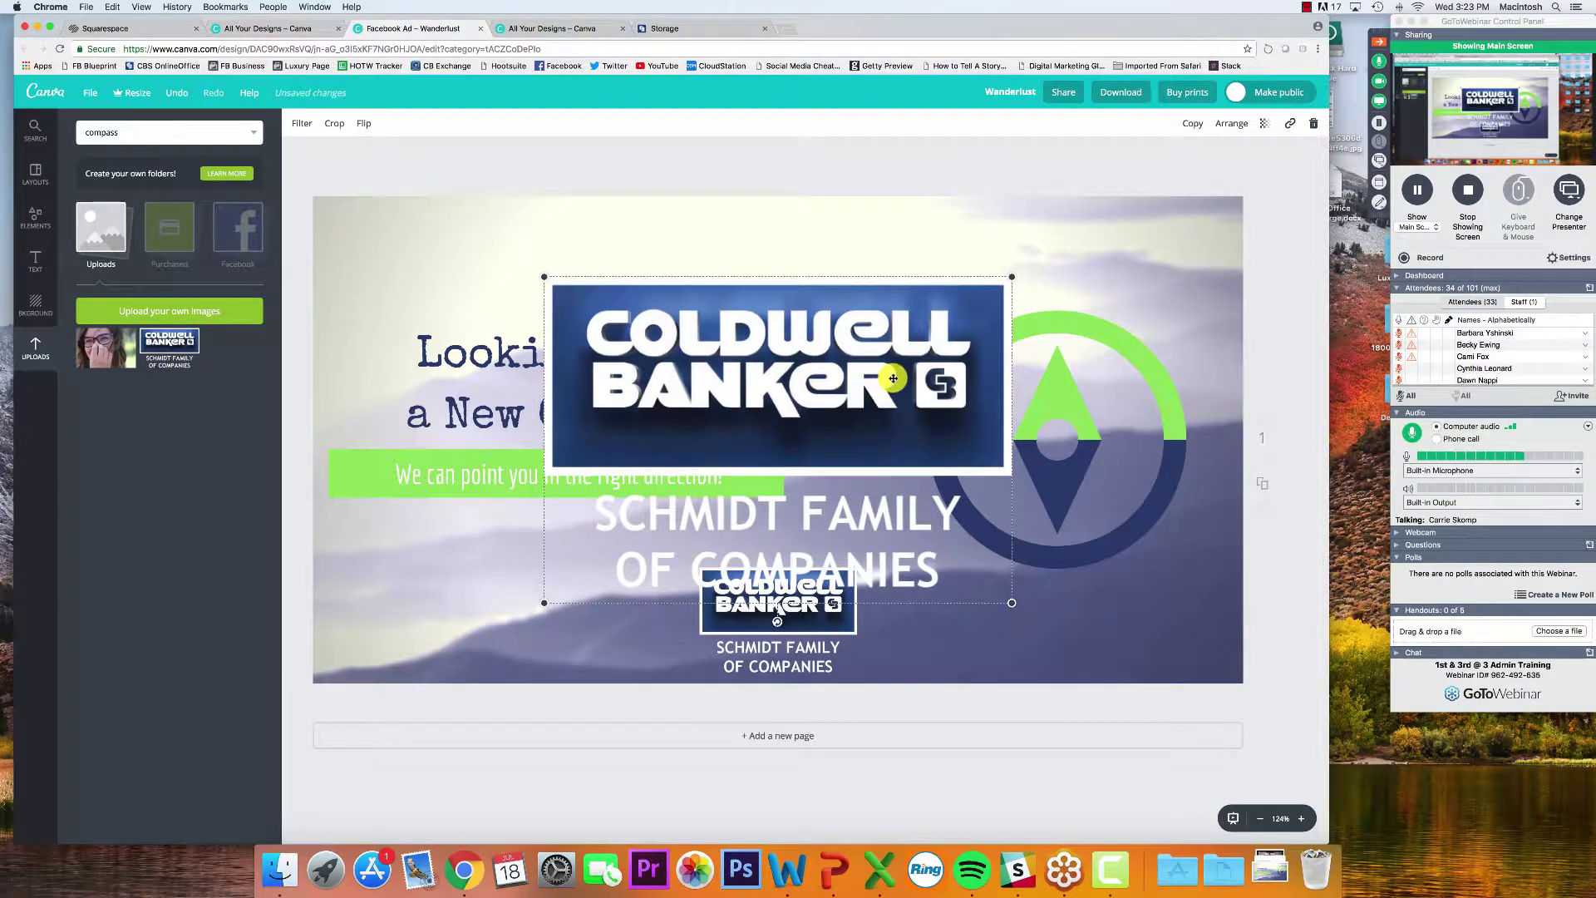
pyautogui.press('Delete')
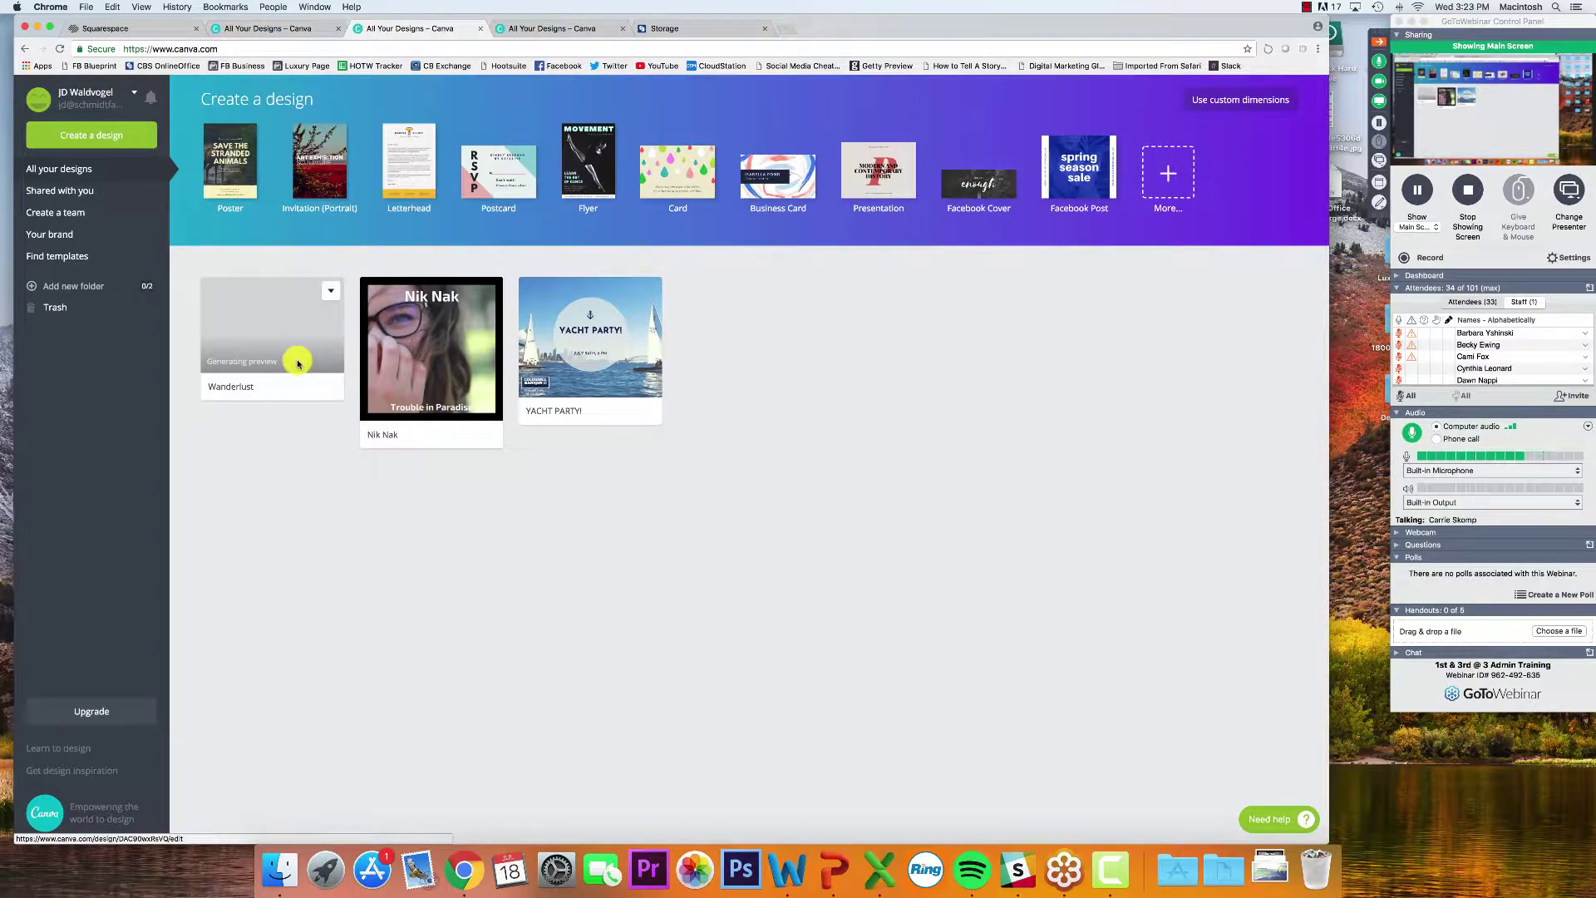
# In the YACHT PARTY! post, change the date's month so it reads 'September 24TH, 6 PM'
pyautogui.click(615, 337)
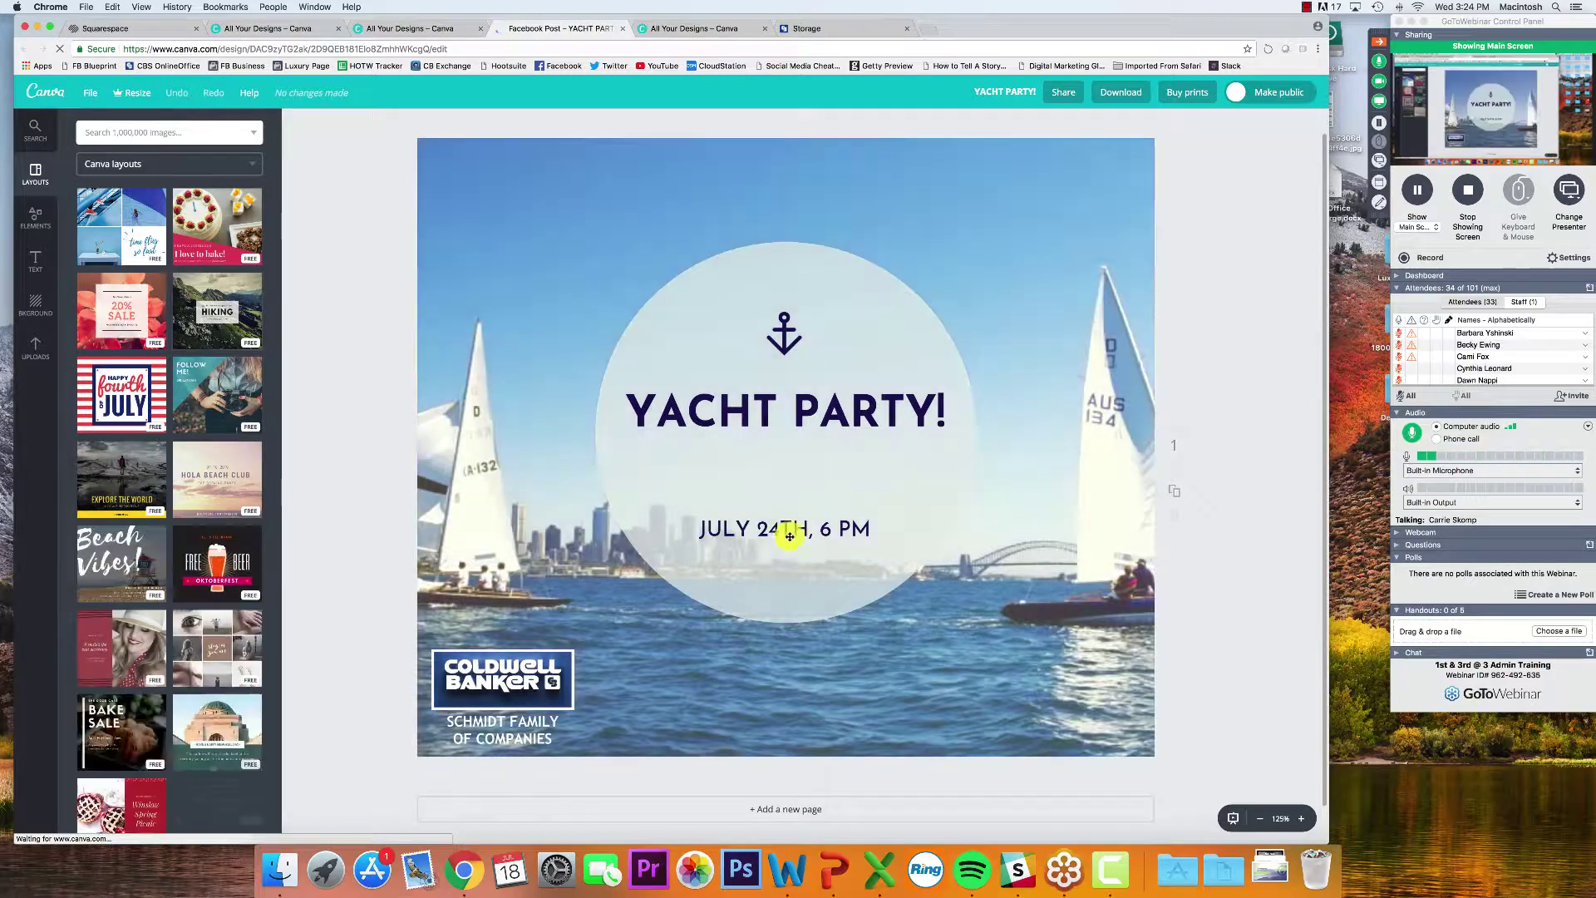
pyautogui.click(769, 529)
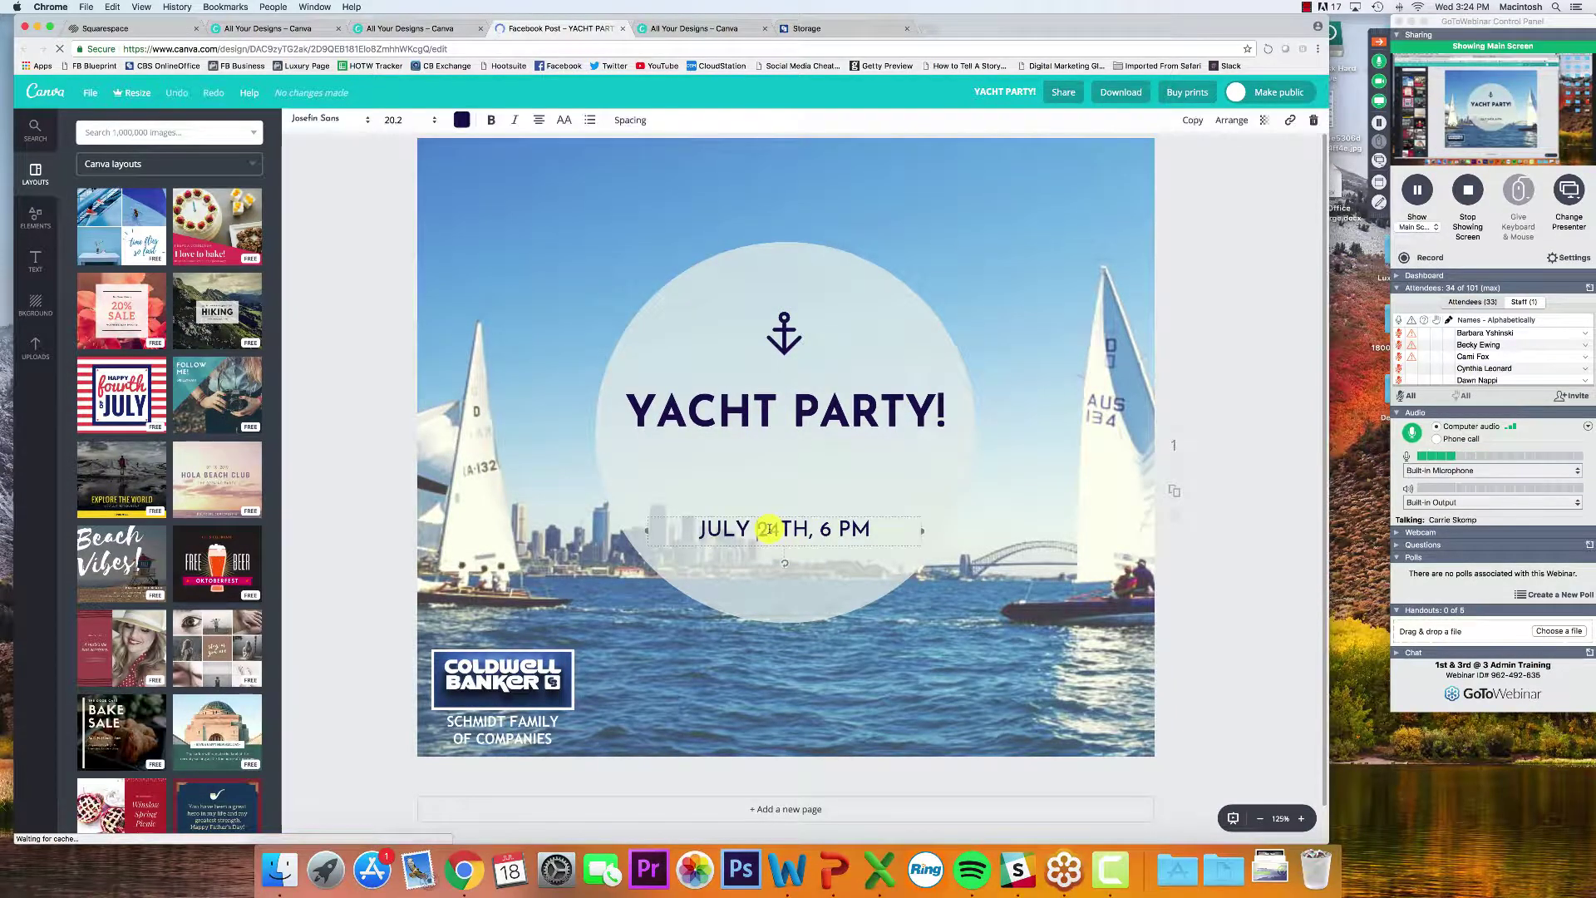
pyautogui.moveTo(758, 529); pyautogui.dragTo(704, 527)
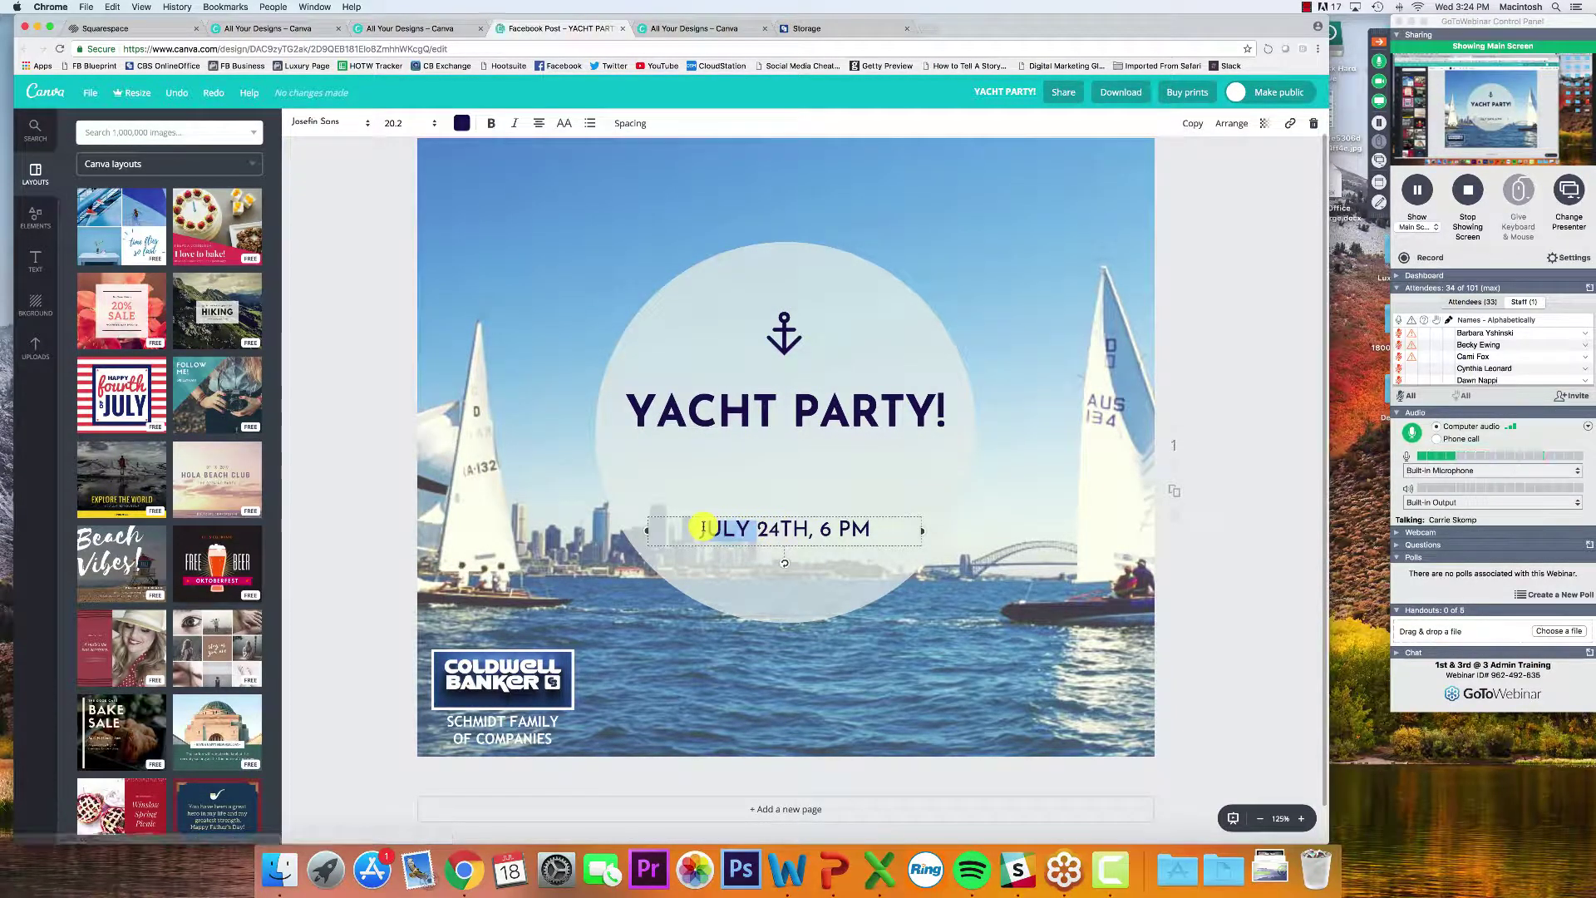
pyautogui.write('Sep')
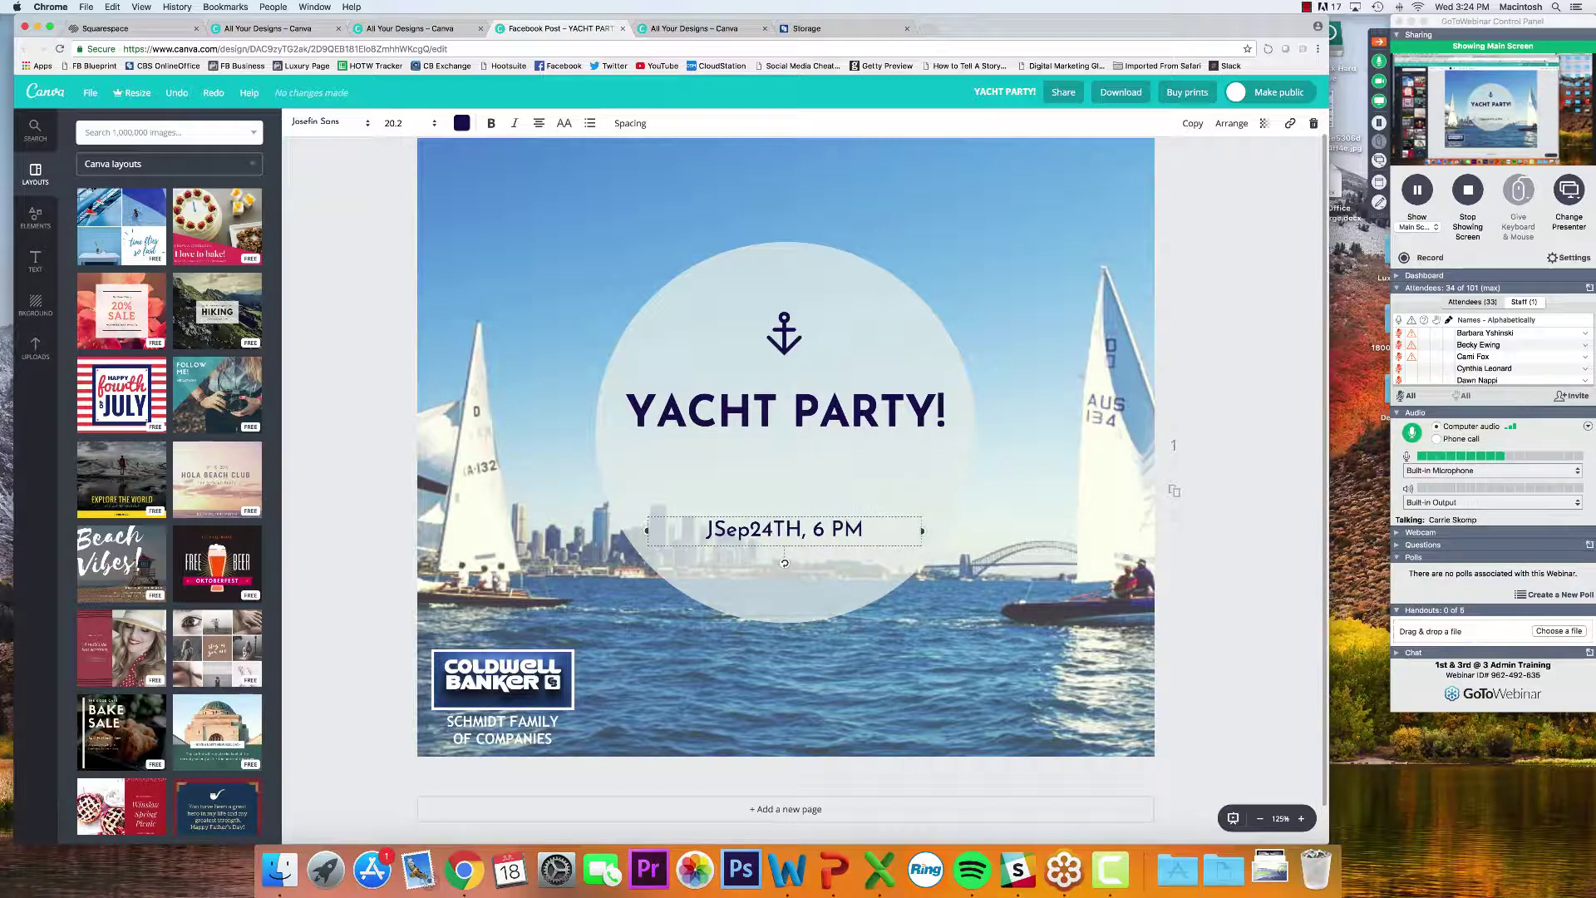
pyautogui.press('BackSpace')
pyautogui.press('BackSpace')
pyautogui.press('BackSpace')
pyautogui.press('BackSpace')
pyautogui.write('September')
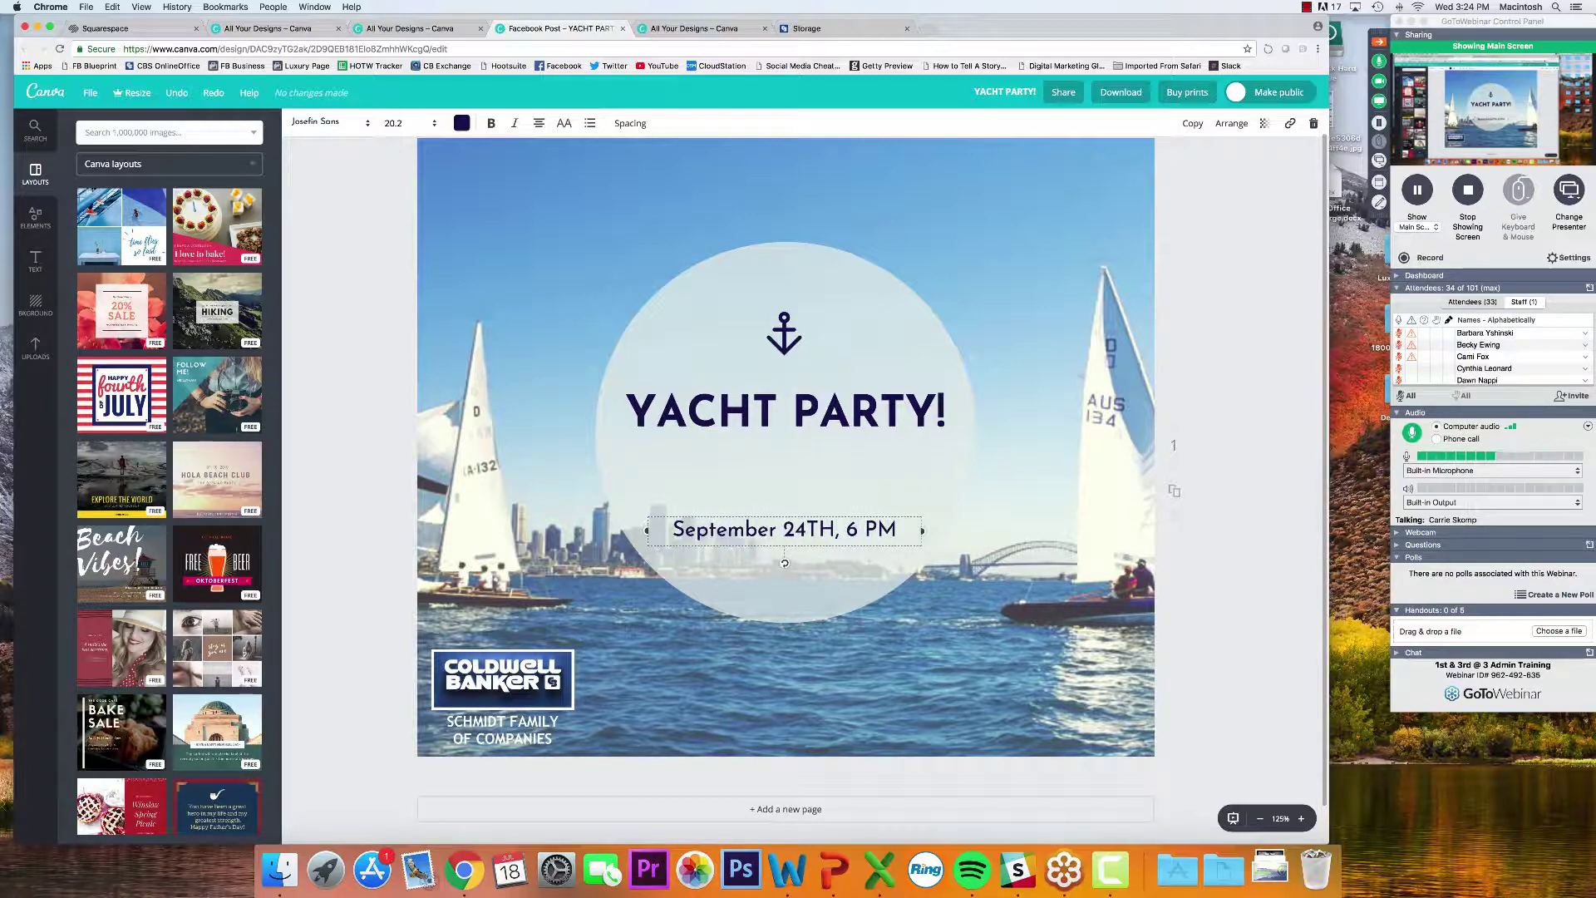
pyautogui.click(1235, 517)
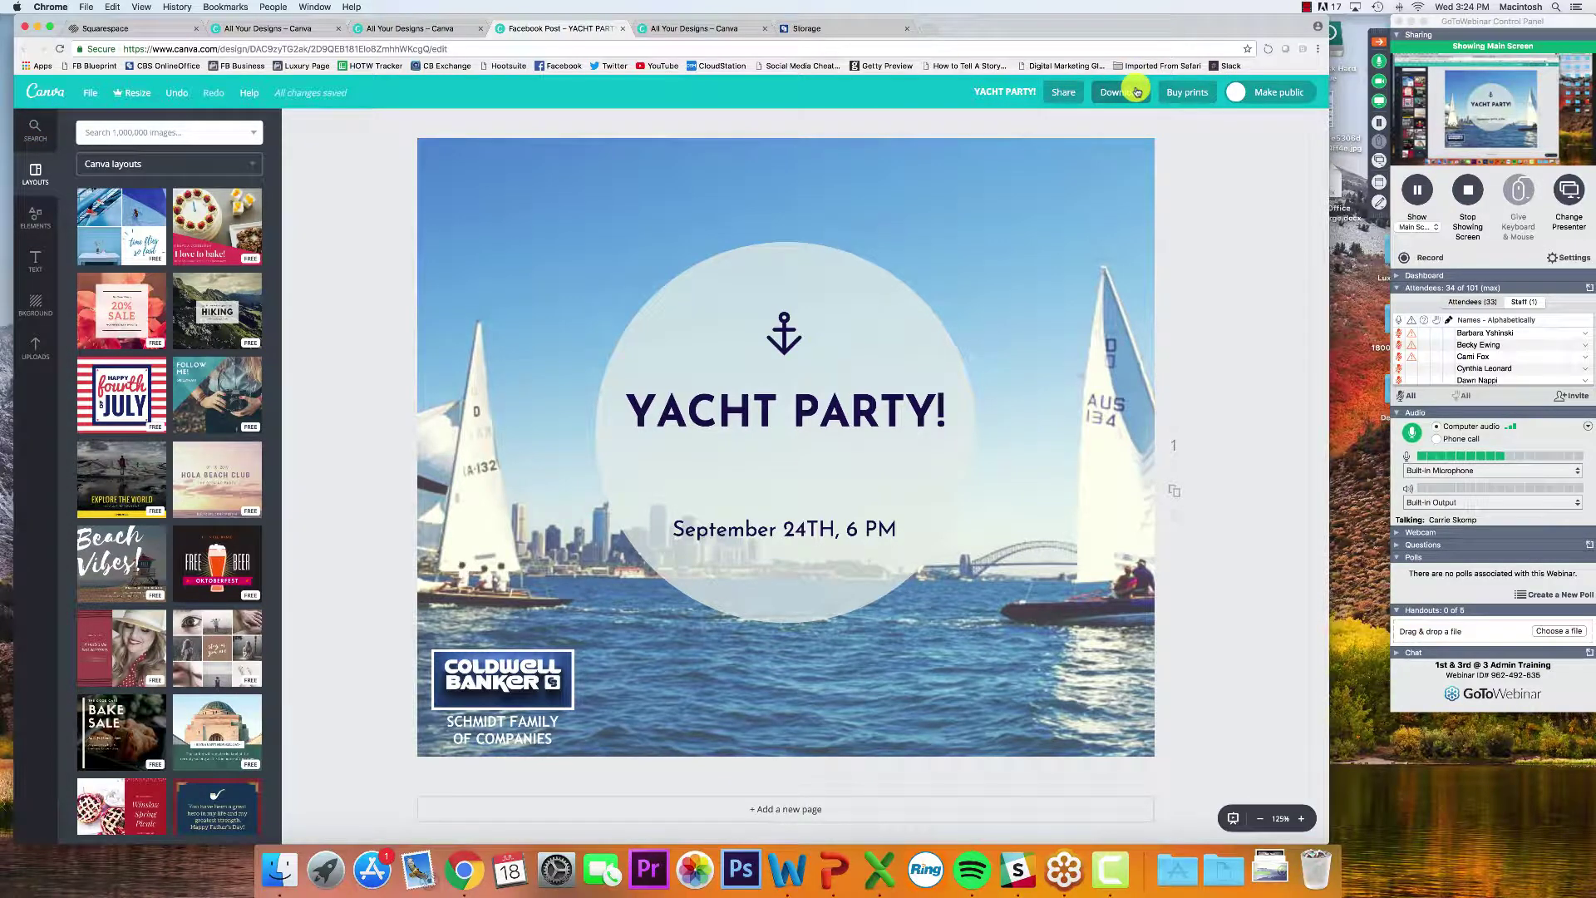
# Close the Yacht Party and extra Canva tabs, then start a new Square Social Media Graphic
pyautogui.click(622, 28)
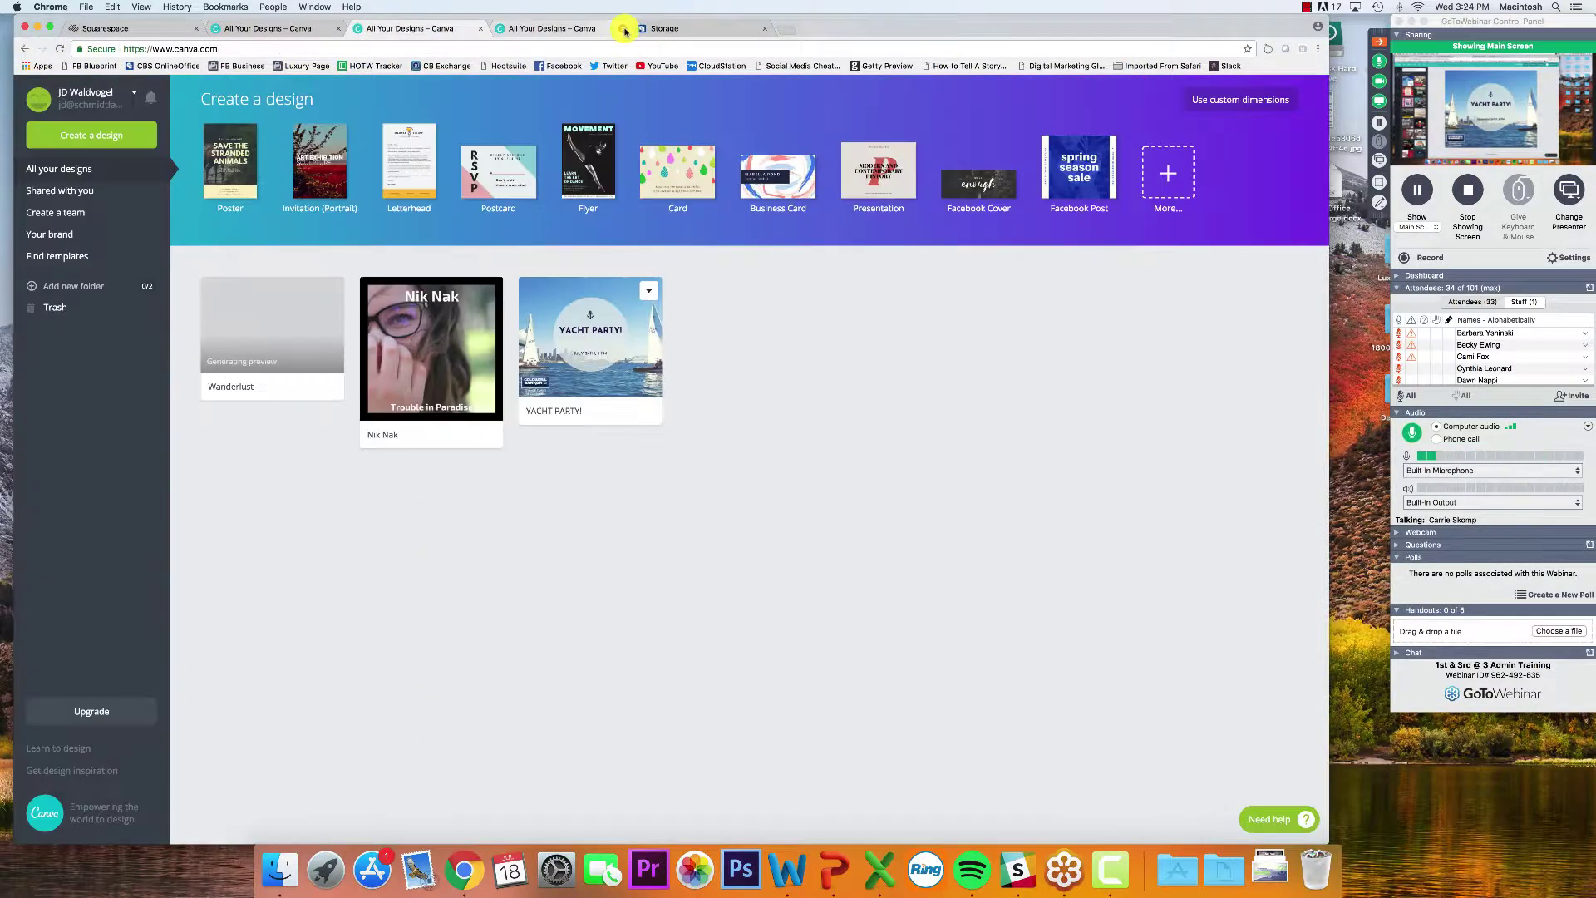
pyautogui.click(622, 29)
pyautogui.click(480, 28)
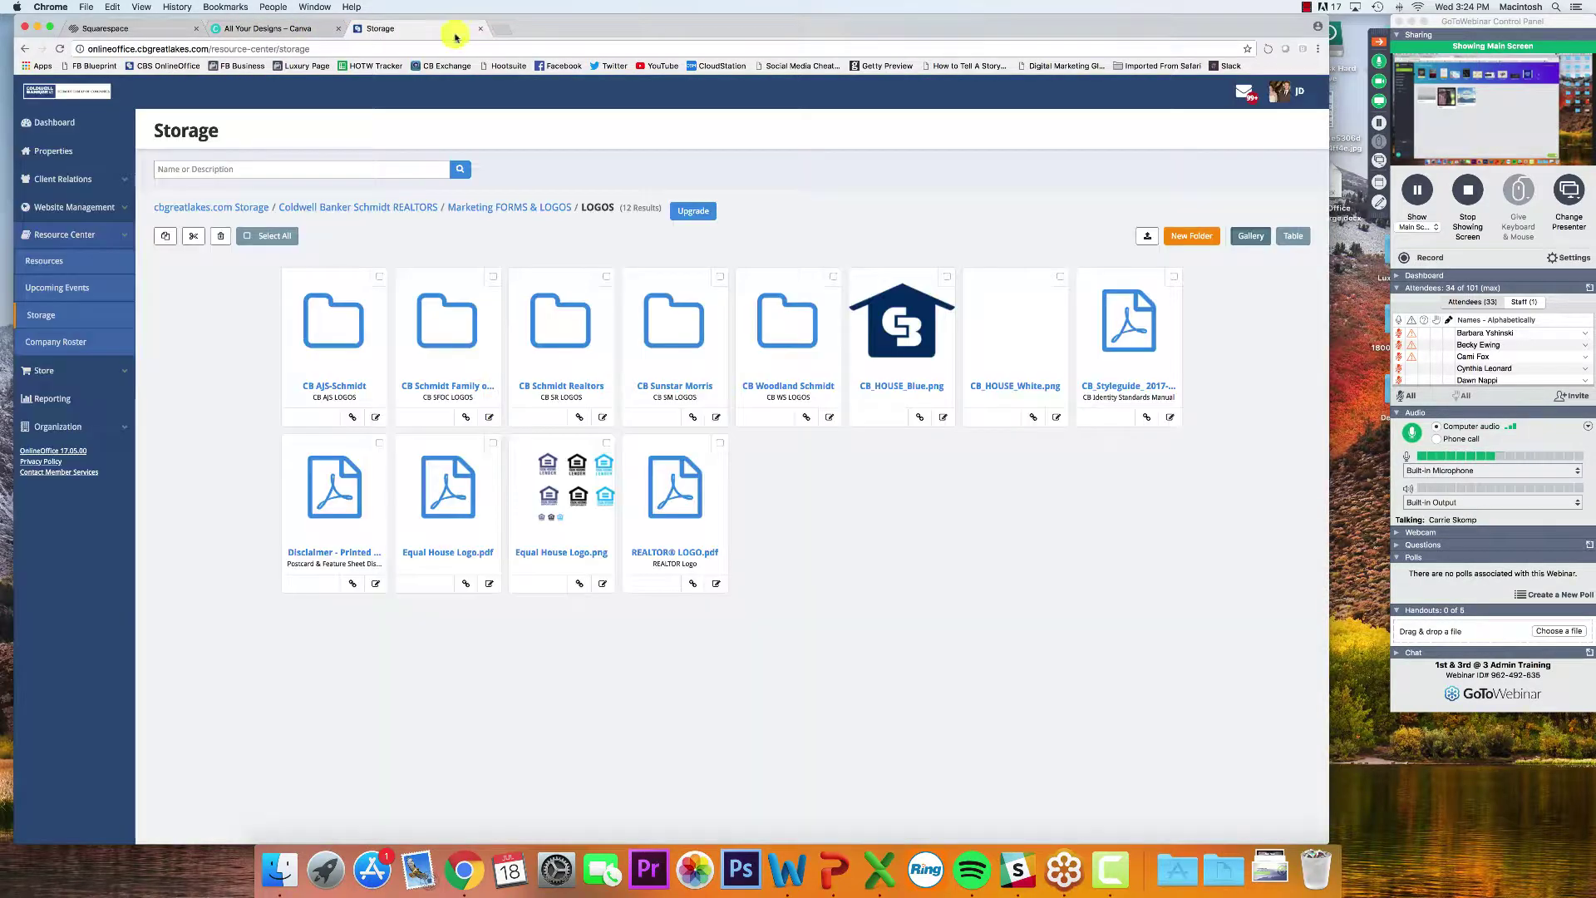
pyautogui.click(266, 29)
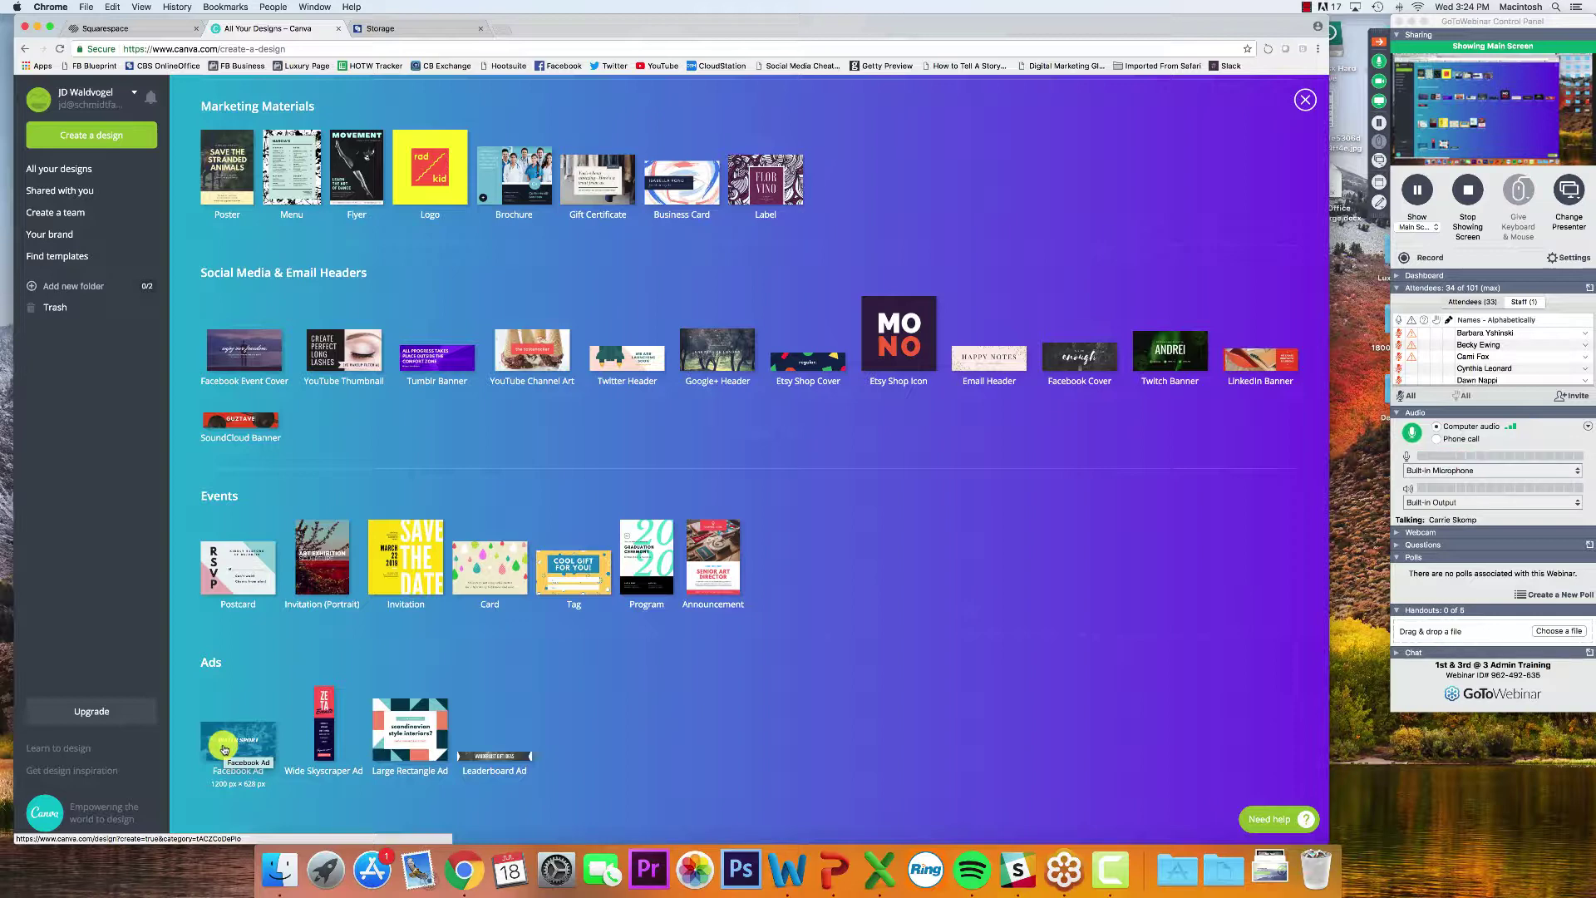
pyautogui.scroll(10, 388, 403)
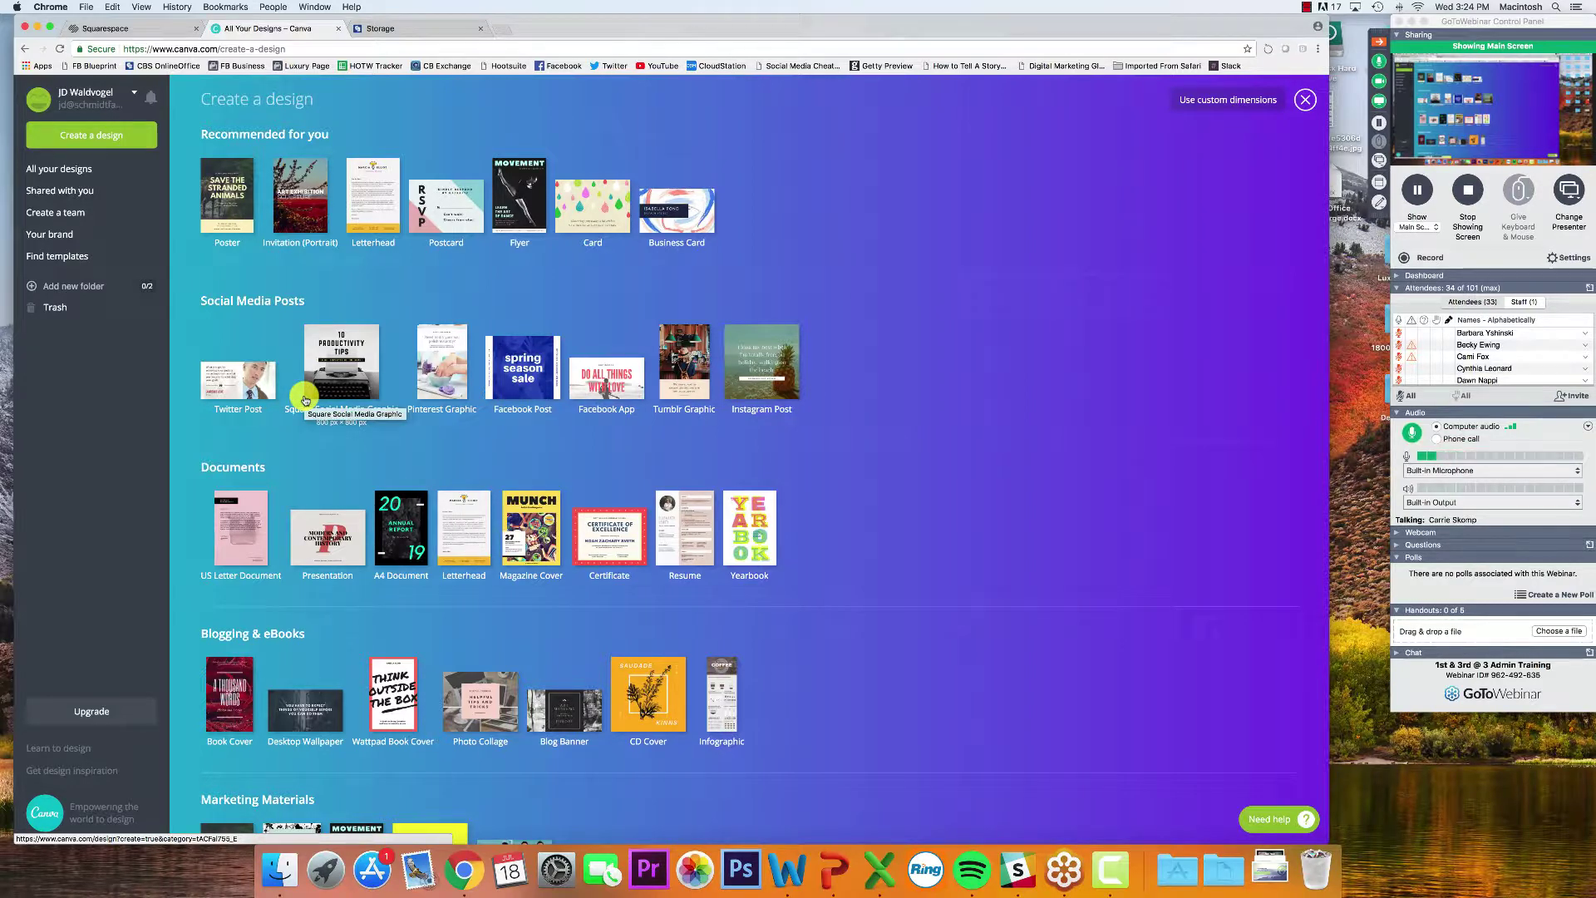
pyautogui.click(306, 400)
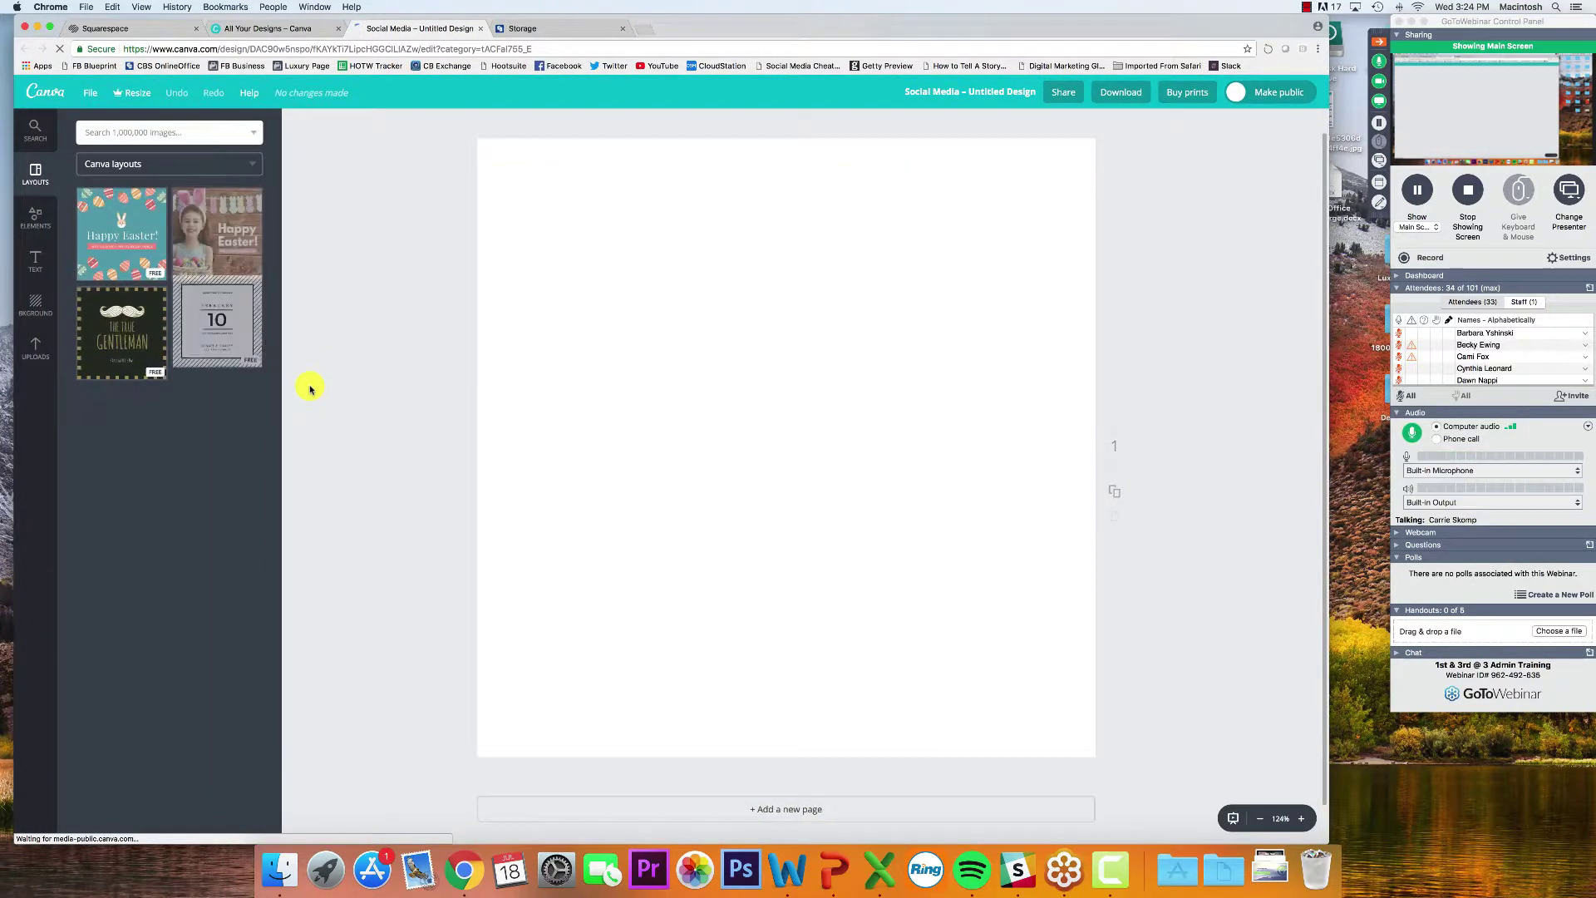
# Browse the Layouts templates beside the blank square post, then fan open the Dock's recent files stack
pyautogui.scroll(-3, 200, 322)
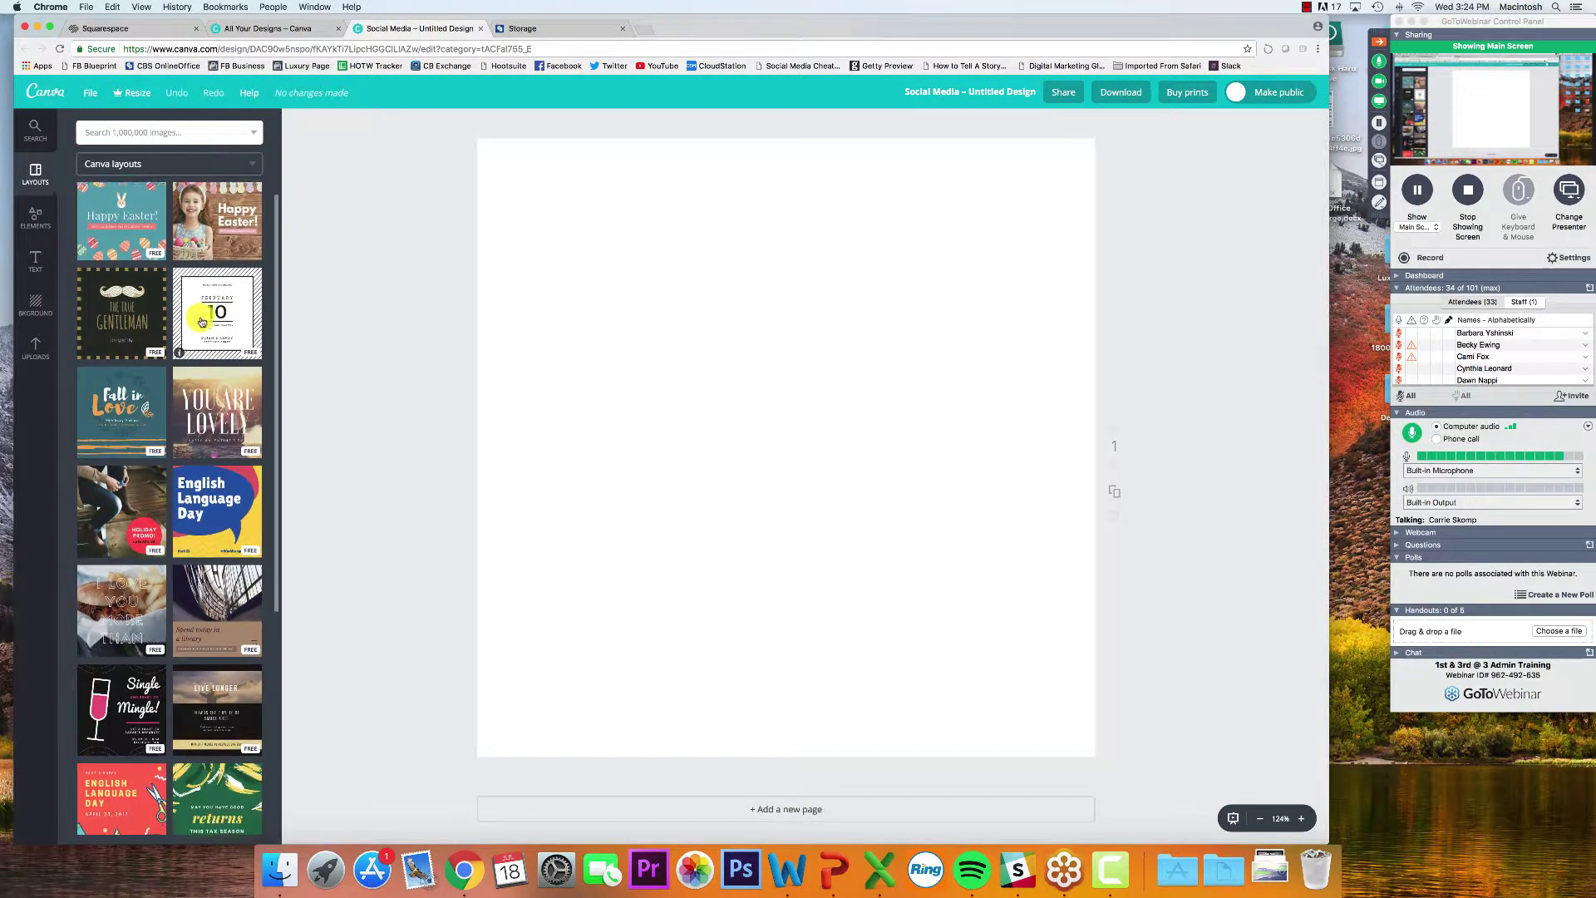
pyautogui.scroll(-5, 201, 322)
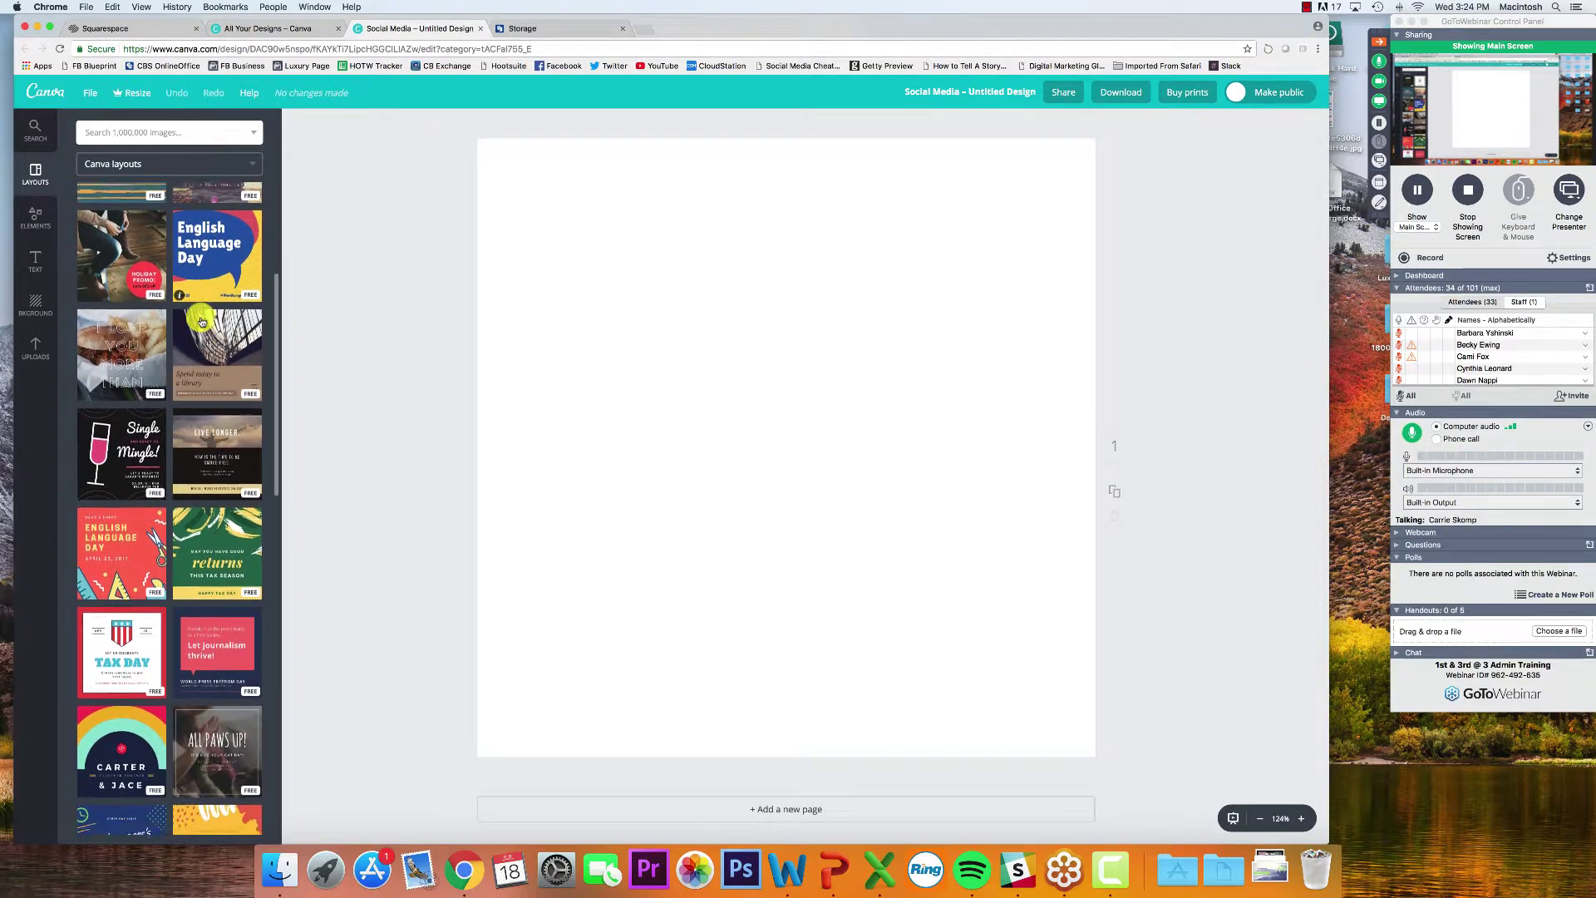
pyautogui.scroll(-7, 200, 322)
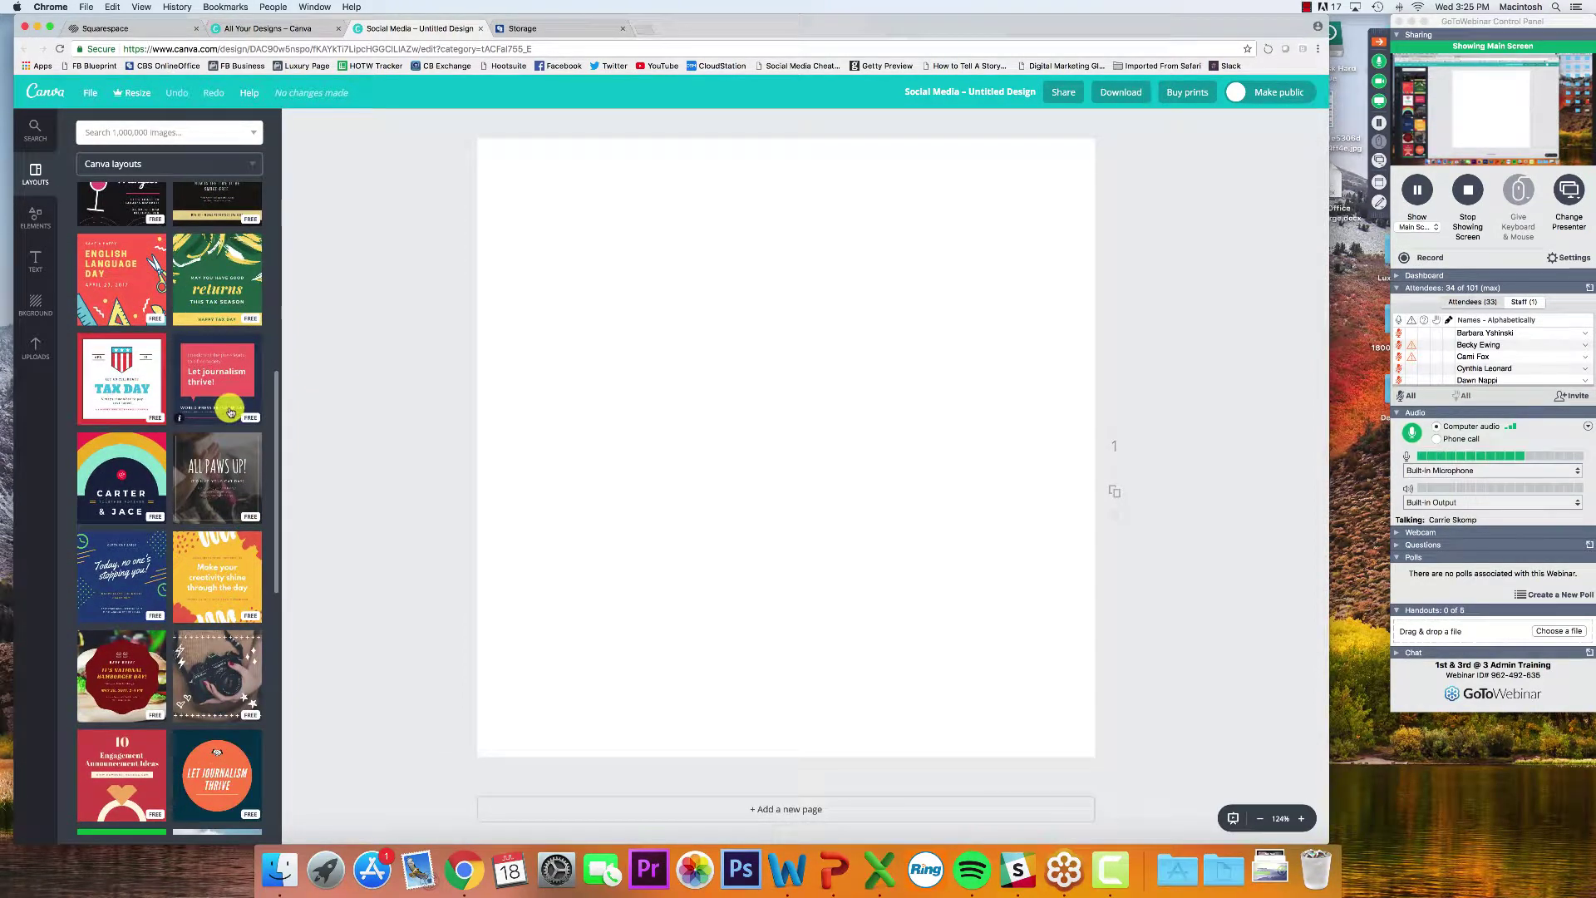
pyautogui.scroll(-3, 231, 413)
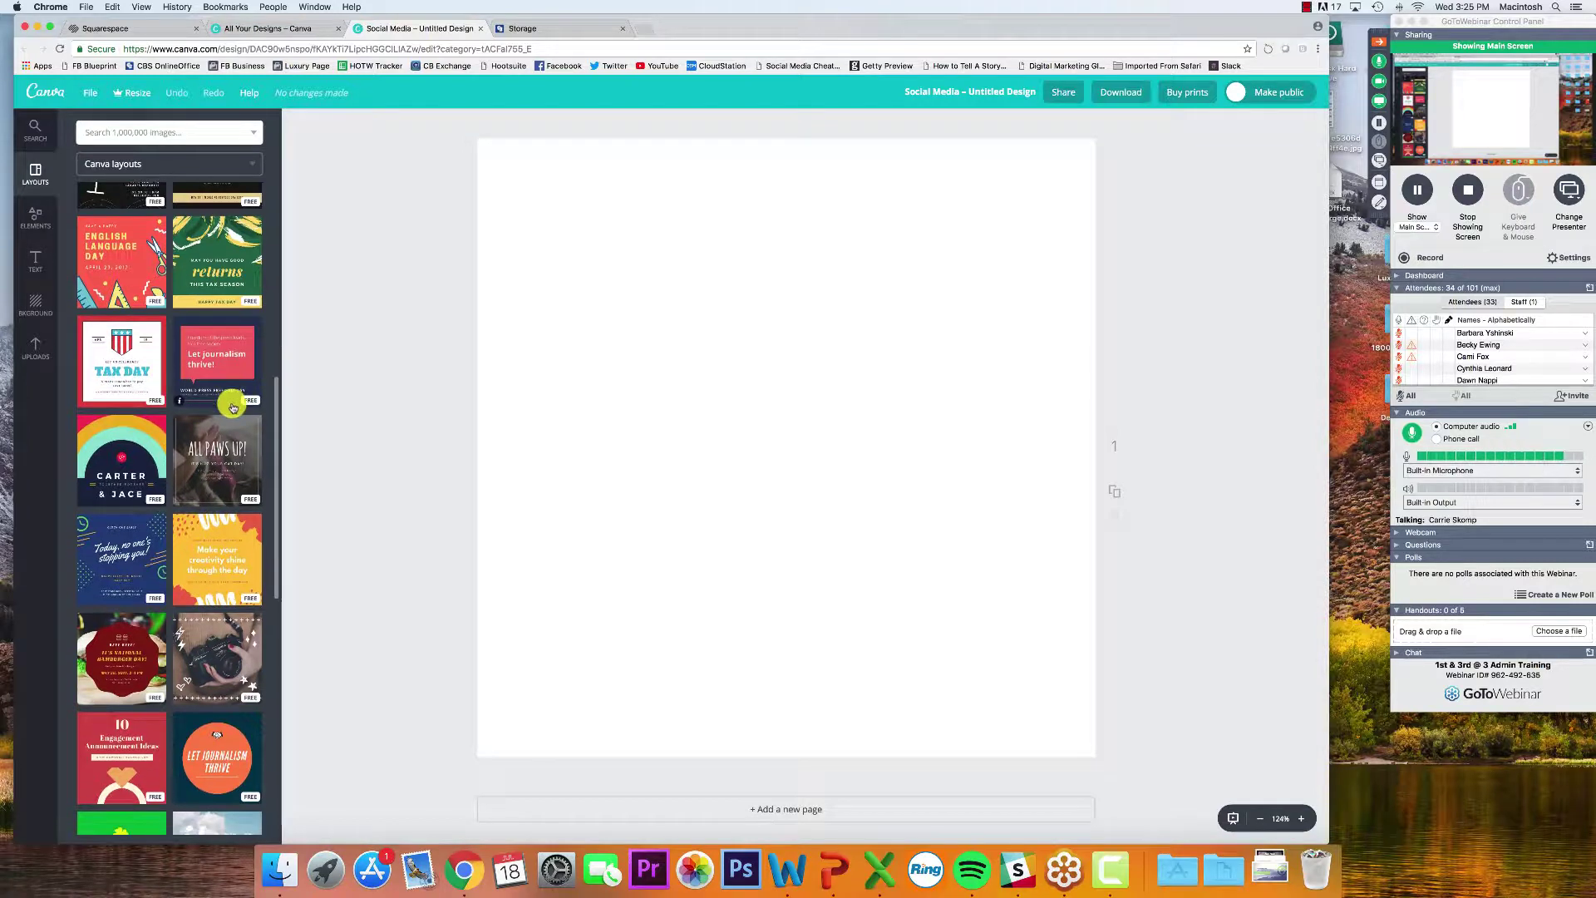
pyautogui.scroll(-10, 218, 432)
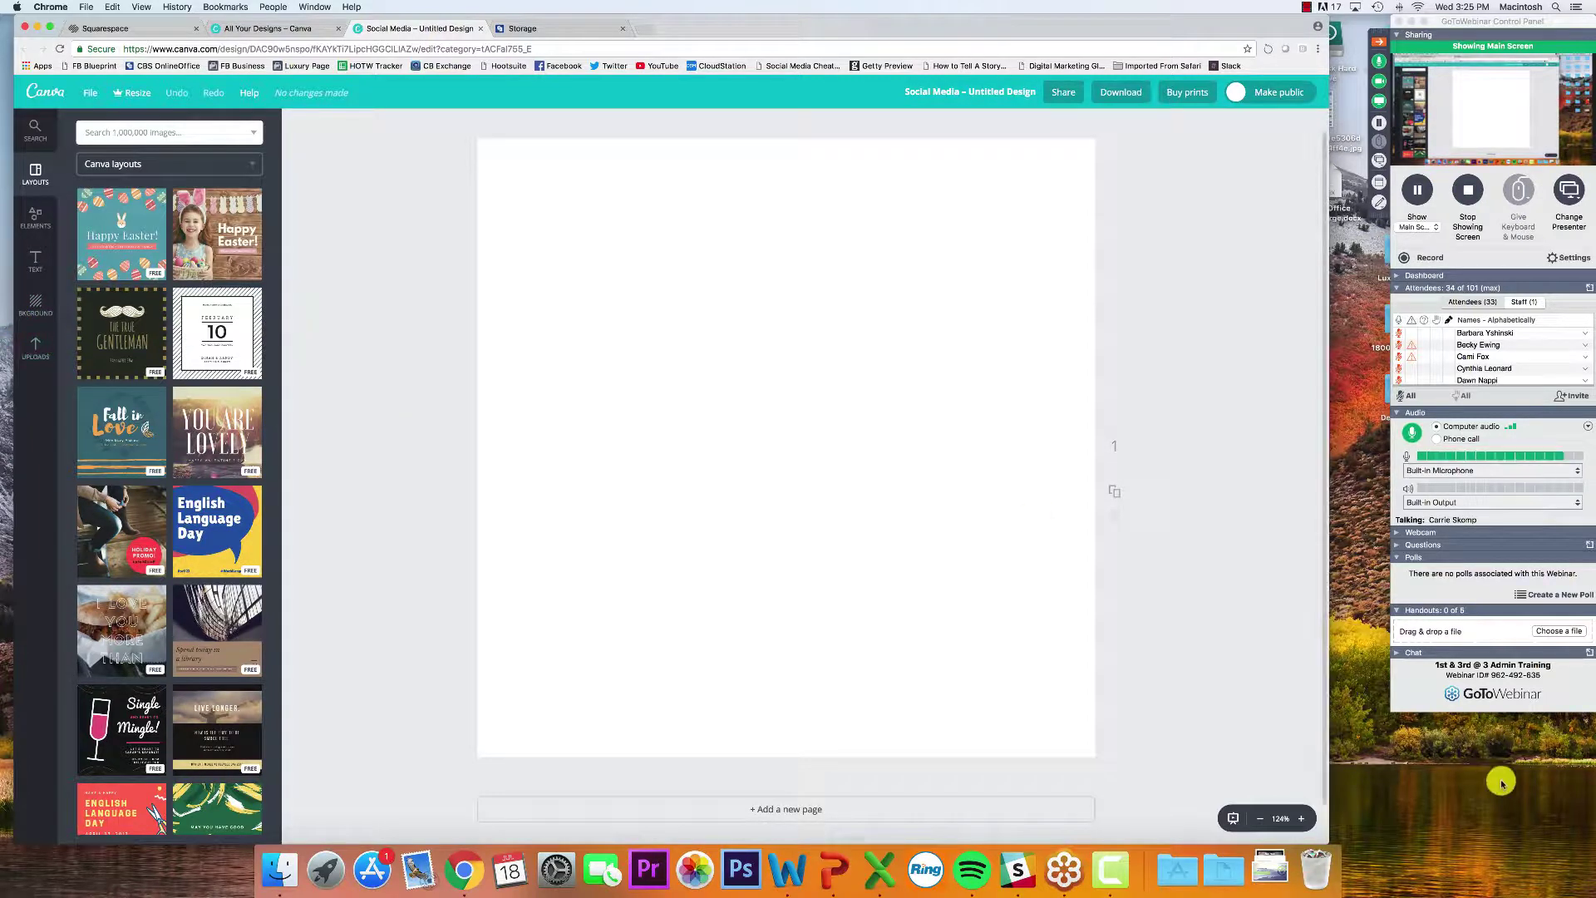
pyautogui.click(1271, 869)
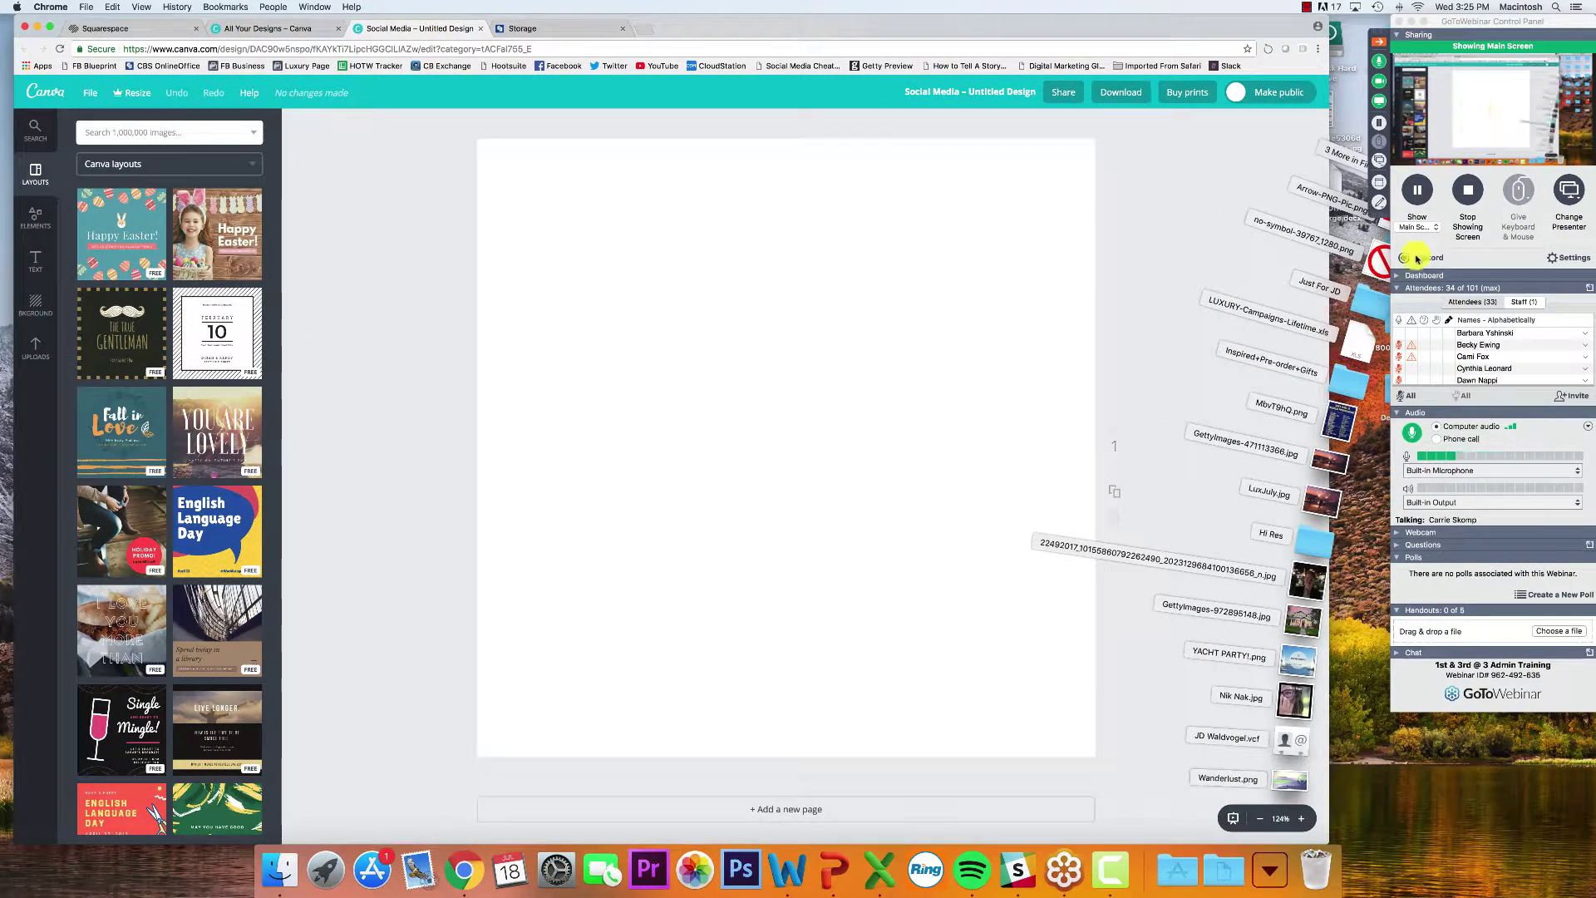
pyautogui.click(1379, 43)
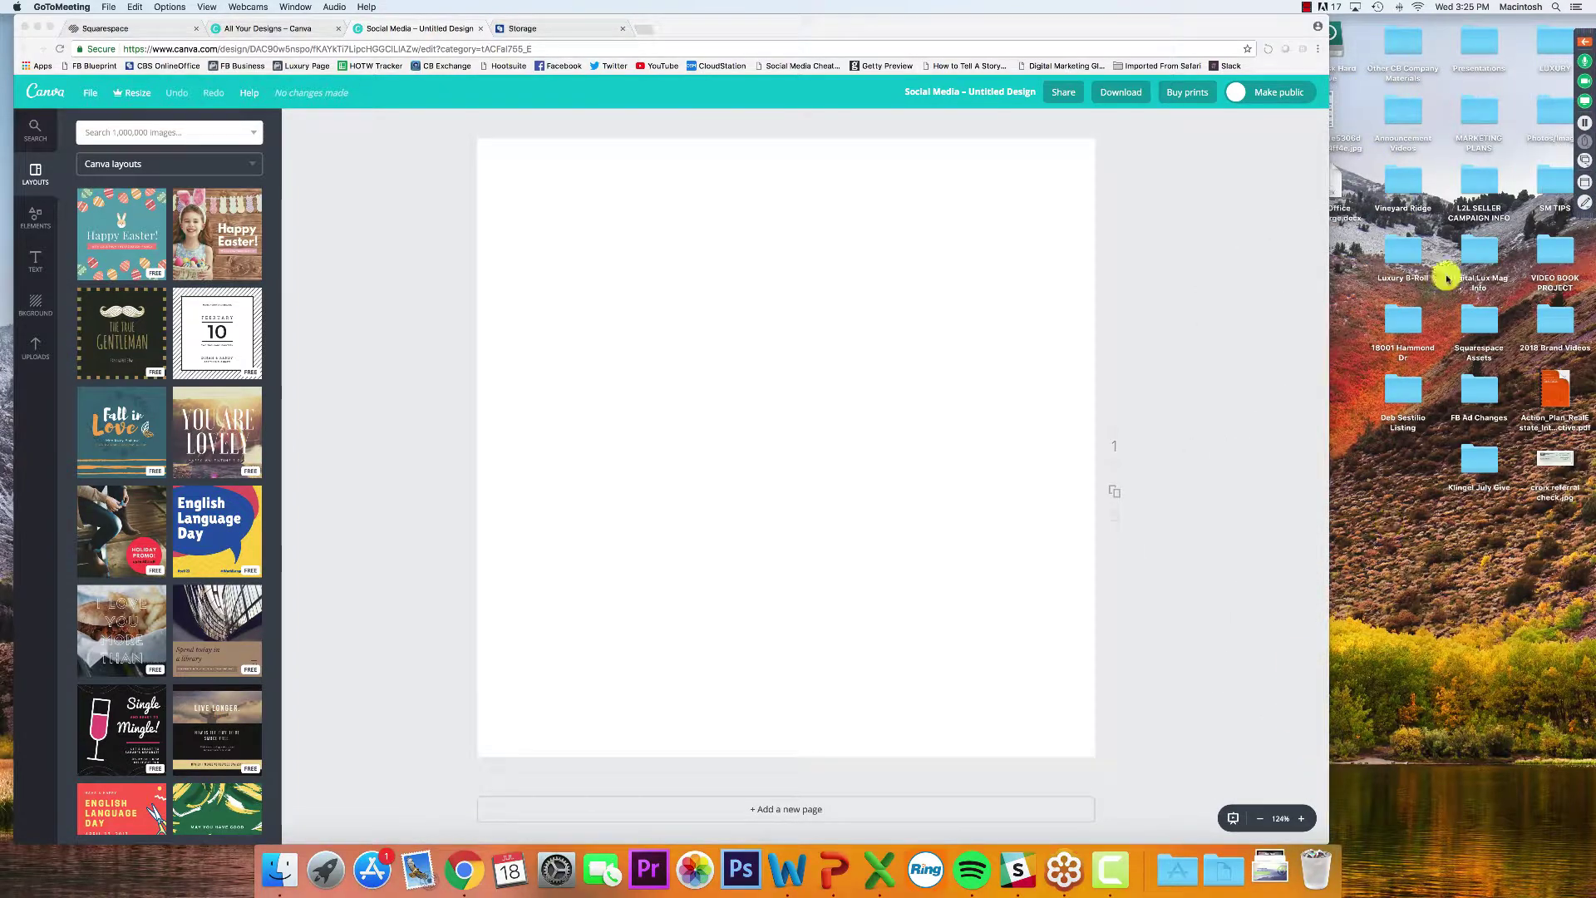
pyautogui.click(1402, 323)
pyautogui.doubleClick(1402, 322)
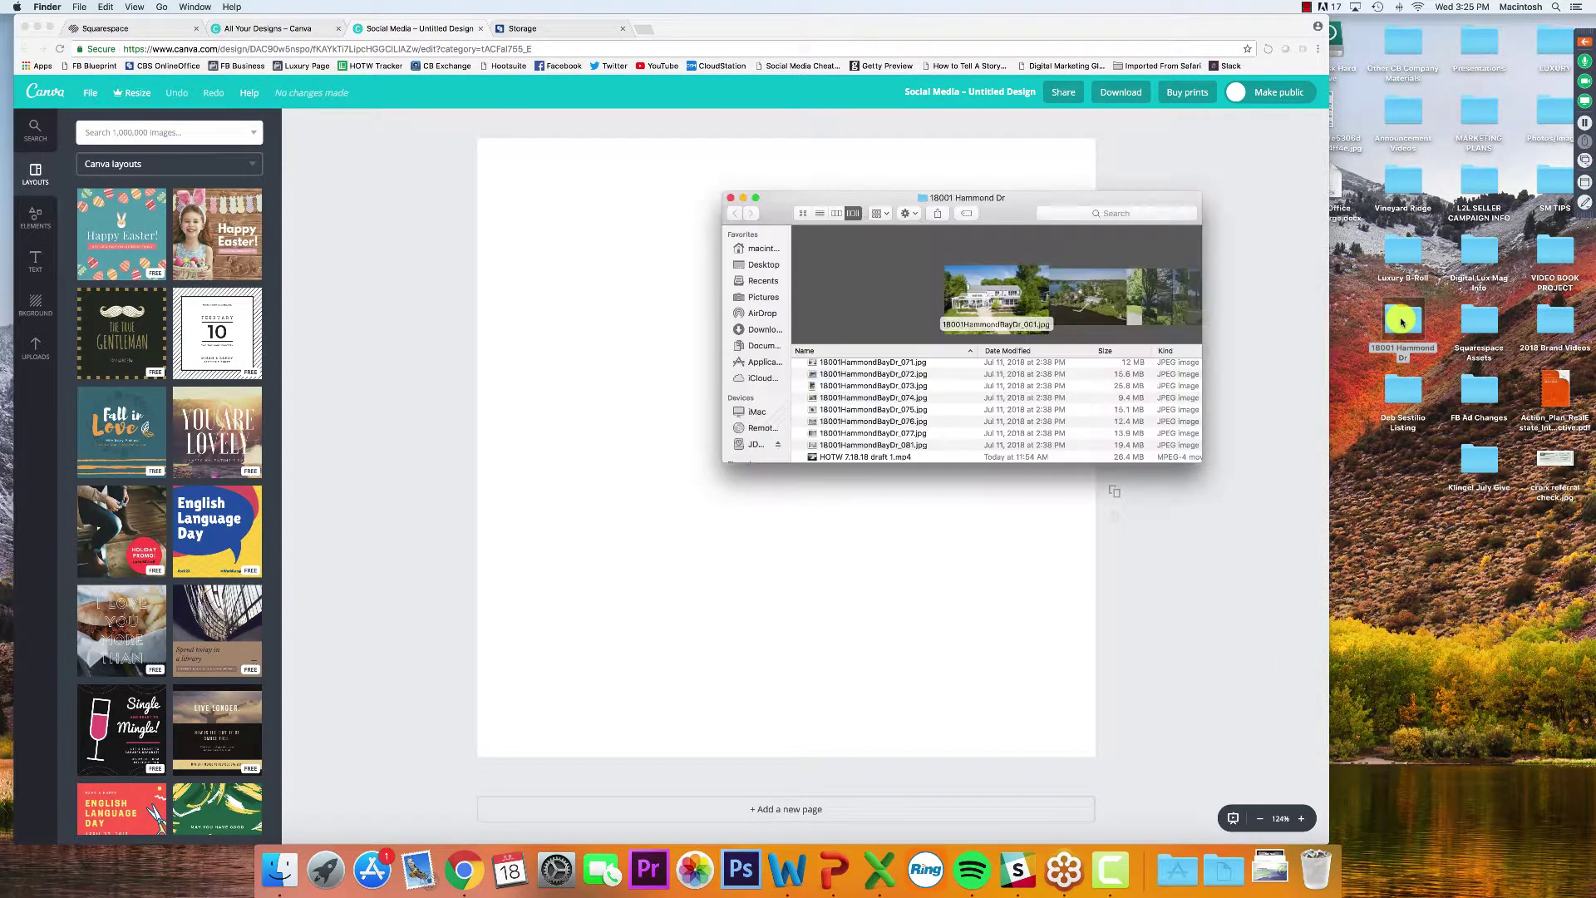
pyautogui.moveTo(1016, 213); pyautogui.dragTo(1335, 184)
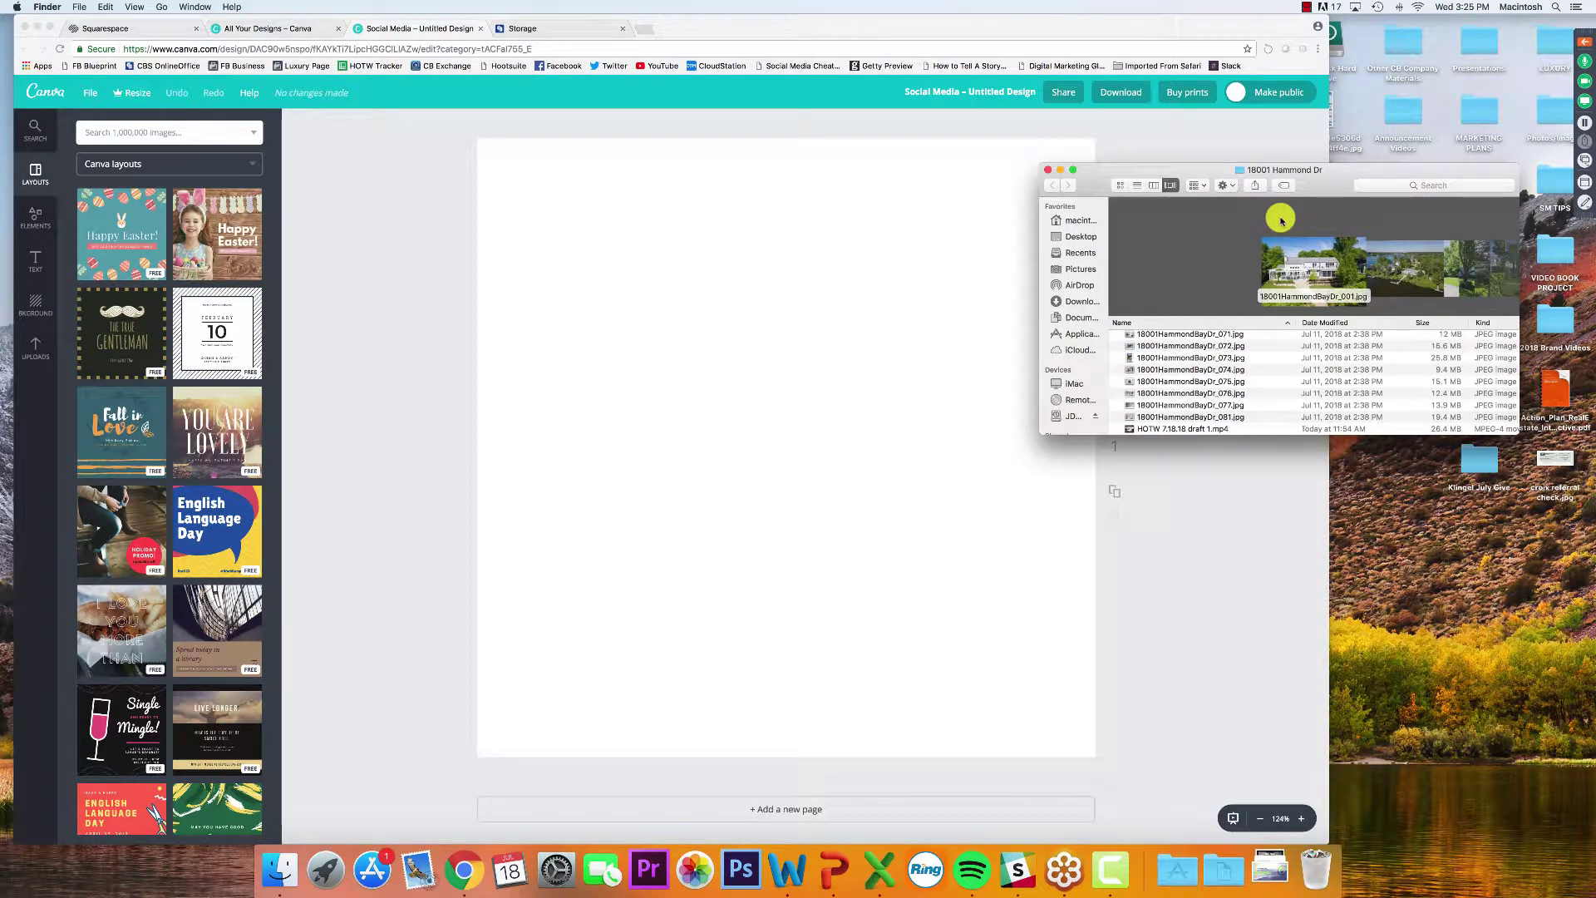
pyautogui.click(1204, 334)
pyautogui.scroll(2, 1207, 338)
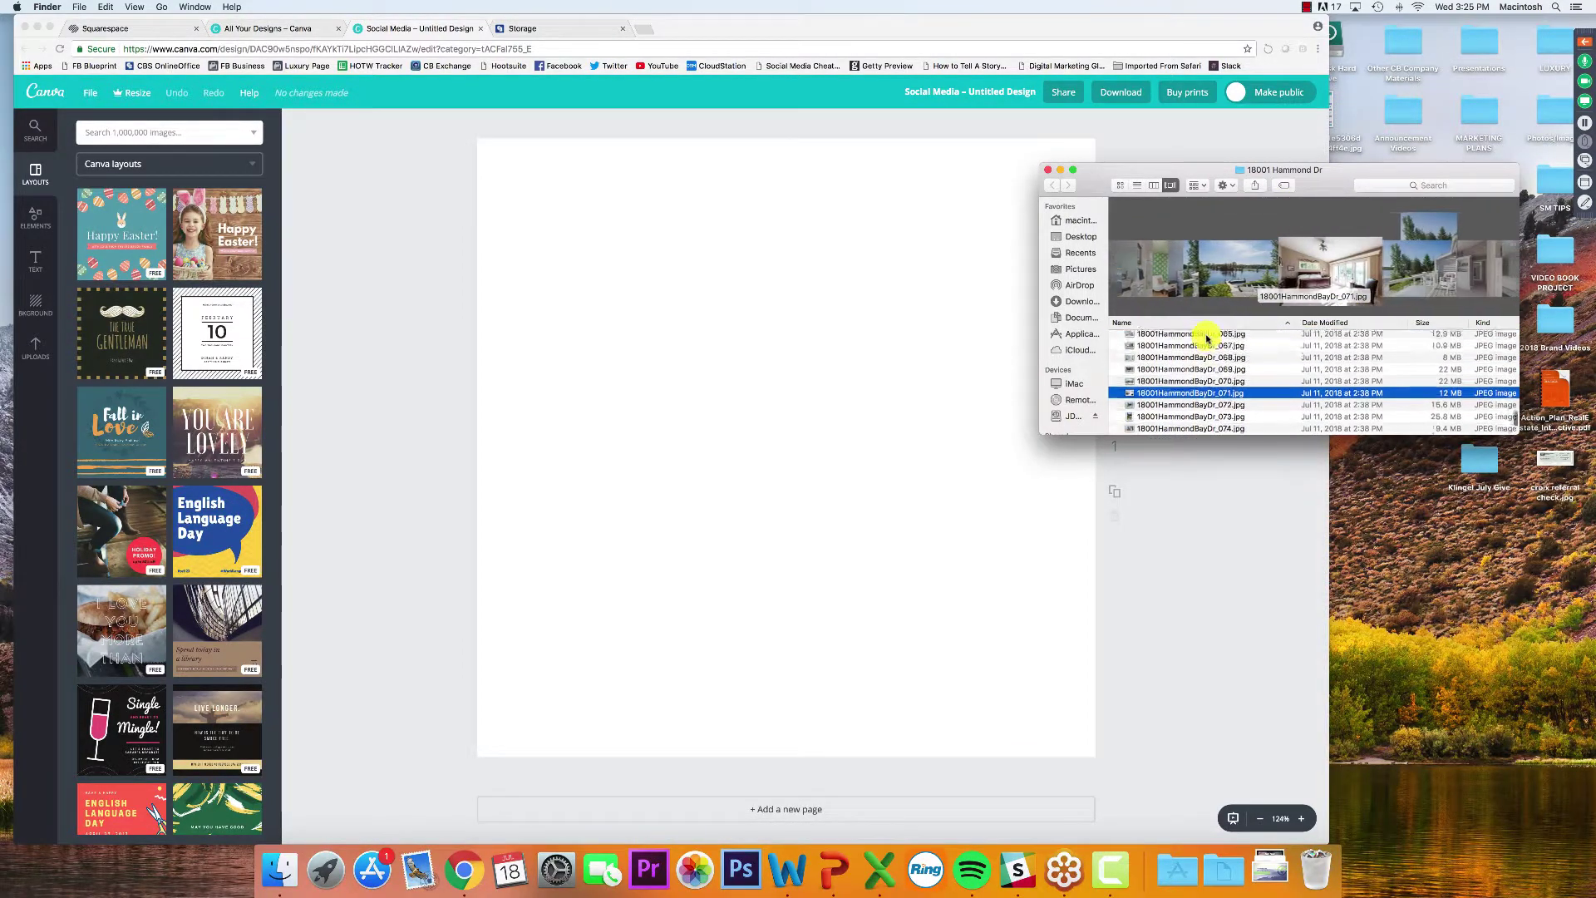
pyautogui.scroll(15, 1207, 338)
pyautogui.click(1202, 337)
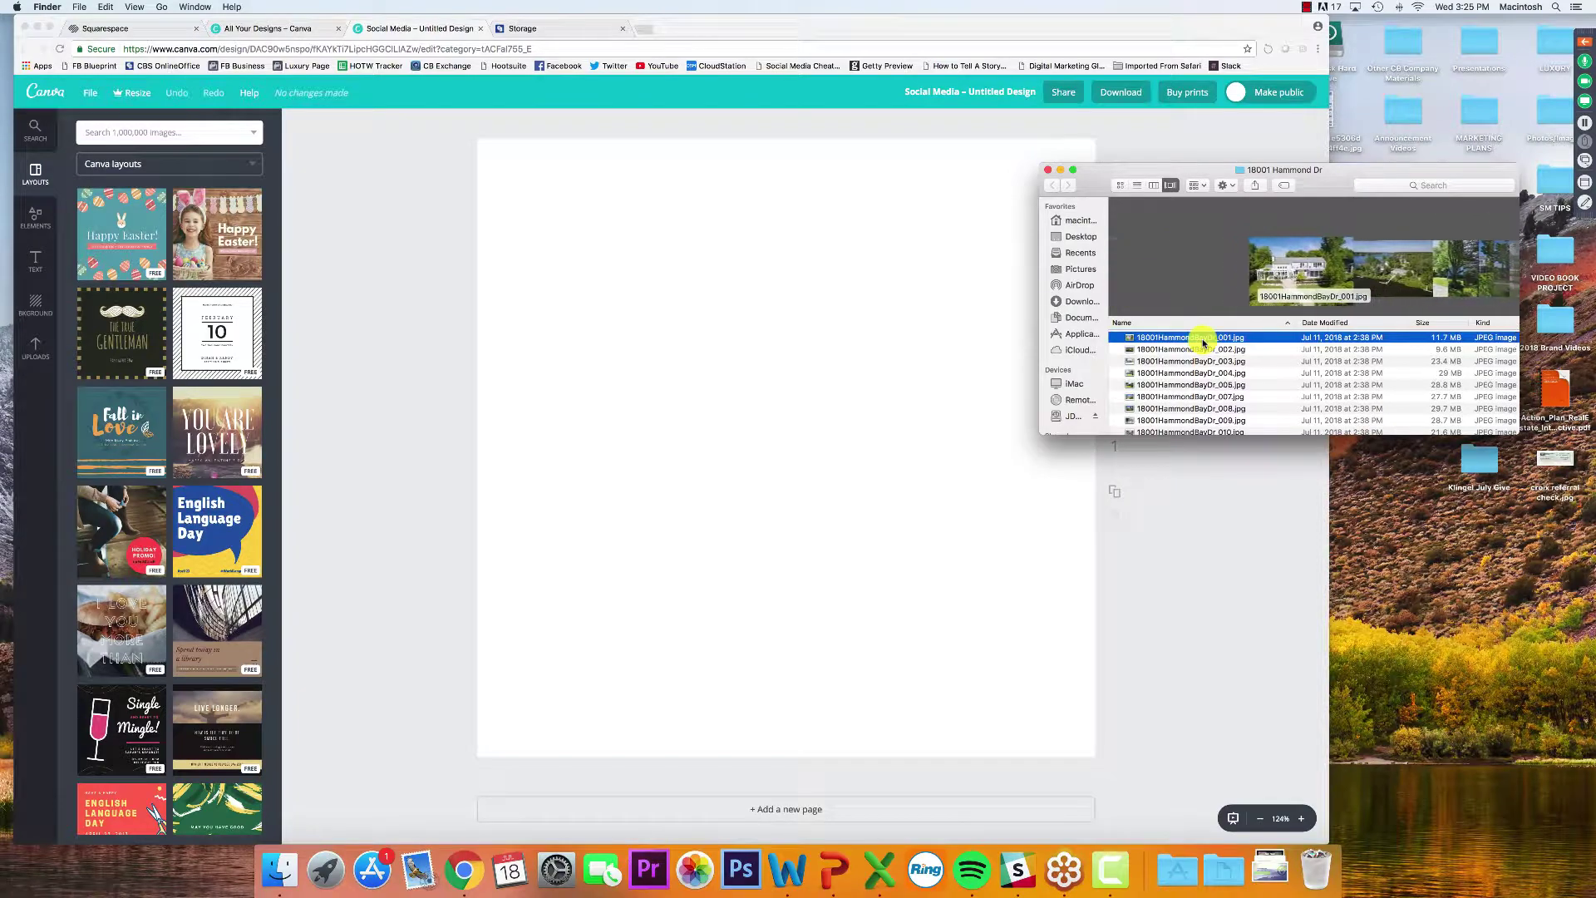
pyautogui.press('space')
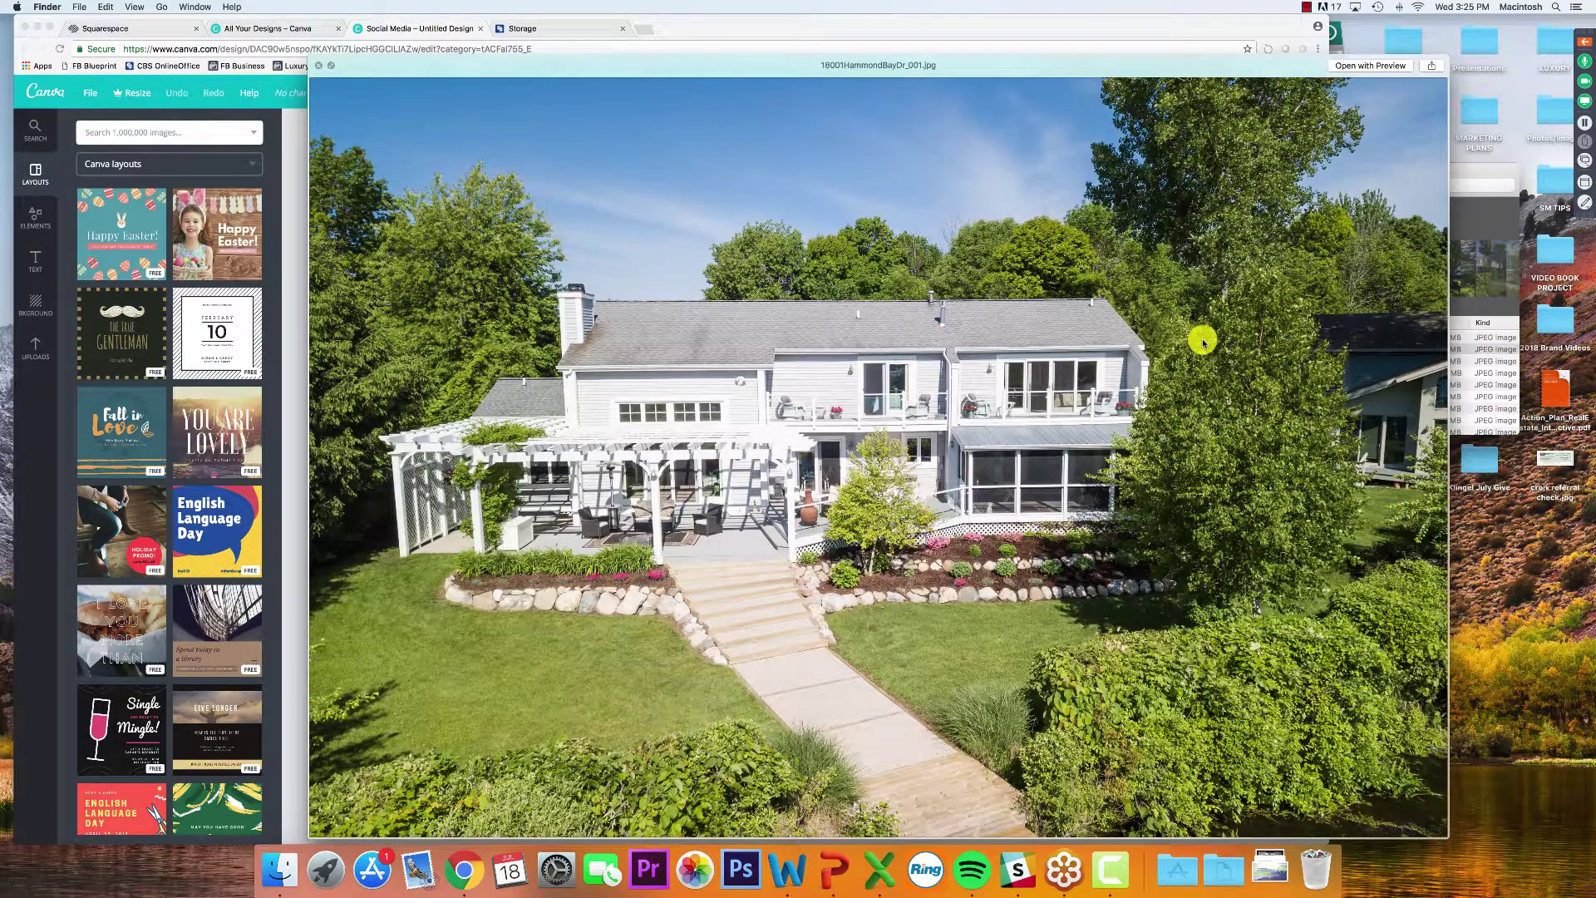
pyautogui.press('Down')
pyautogui.press('Down')
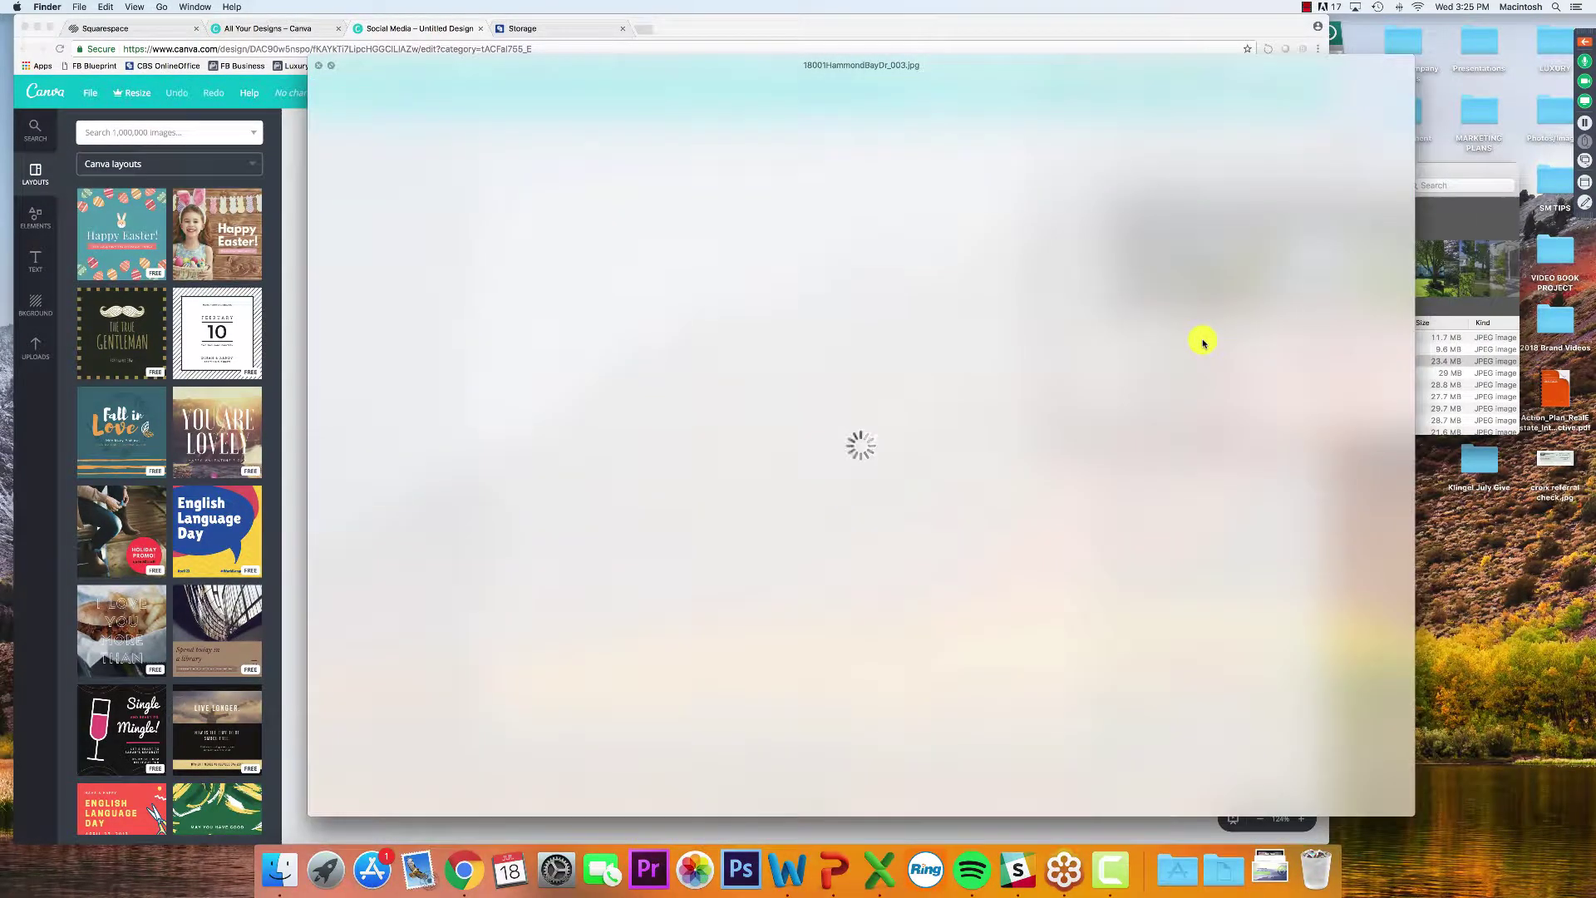
pyautogui.press('space')
pyautogui.press('Down')
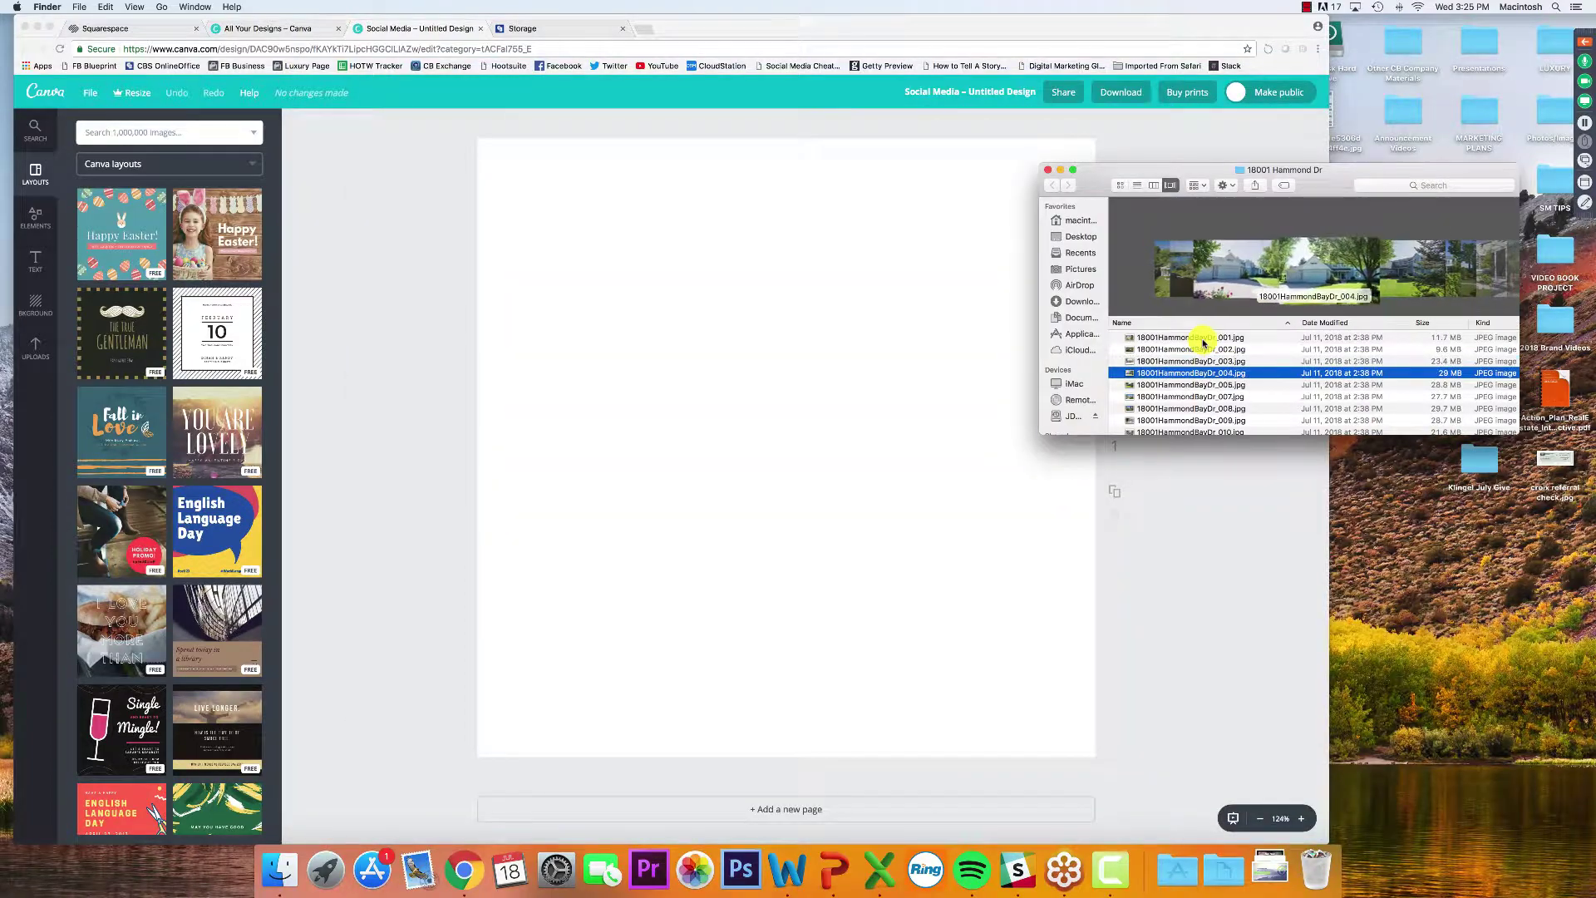
pyautogui.press('Down')
pyautogui.press('Down')
pyautogui.press('Down')
pyautogui.press('Up')
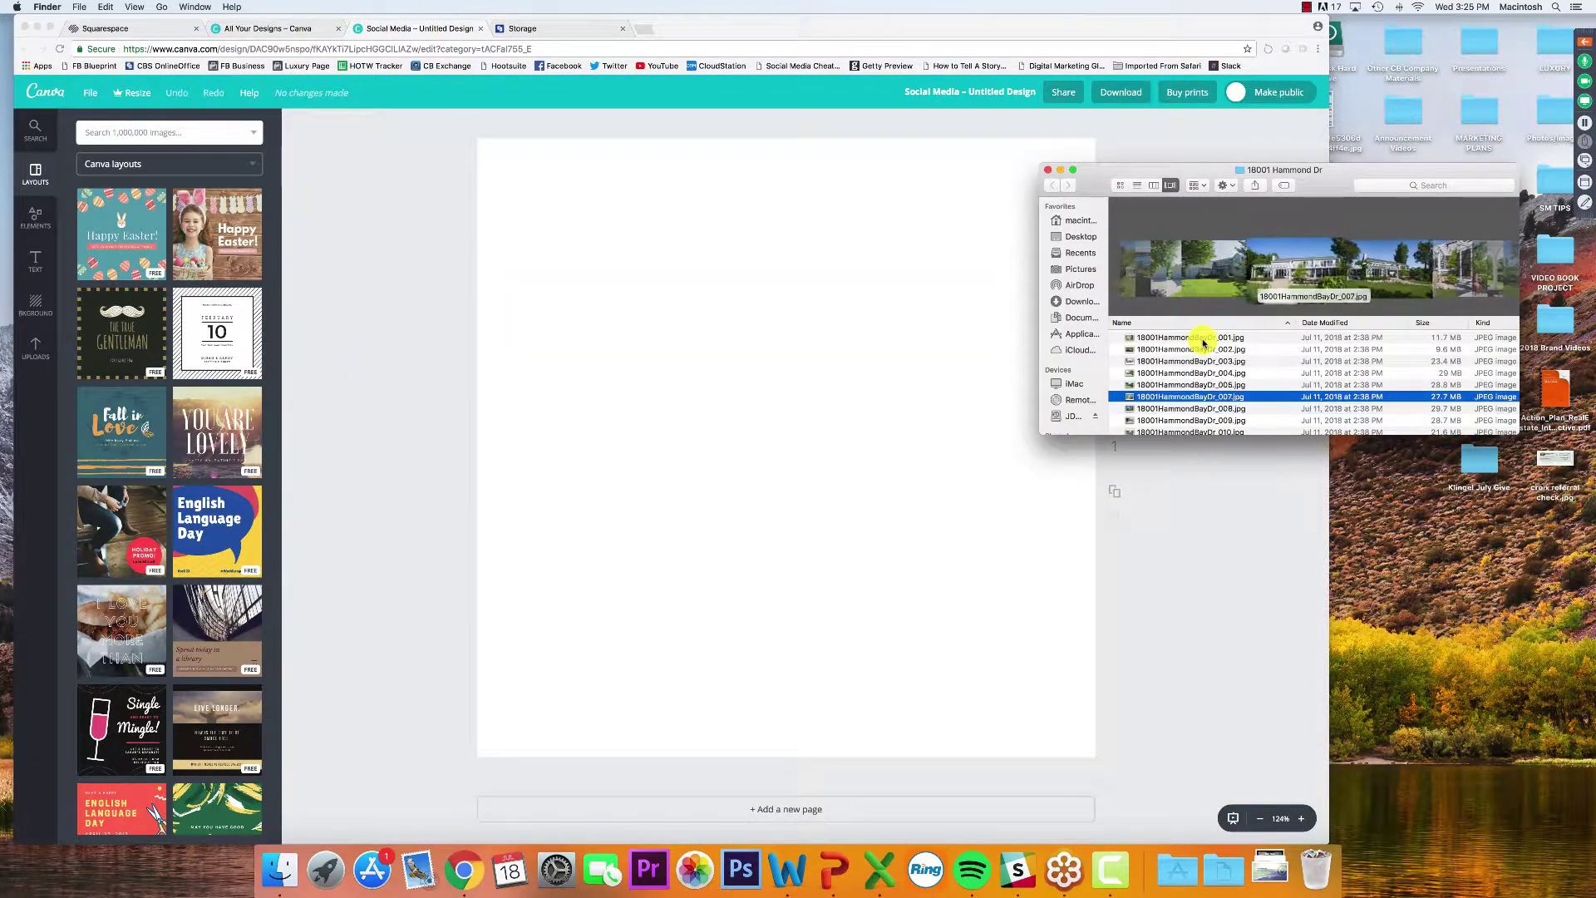
pyautogui.press('space')
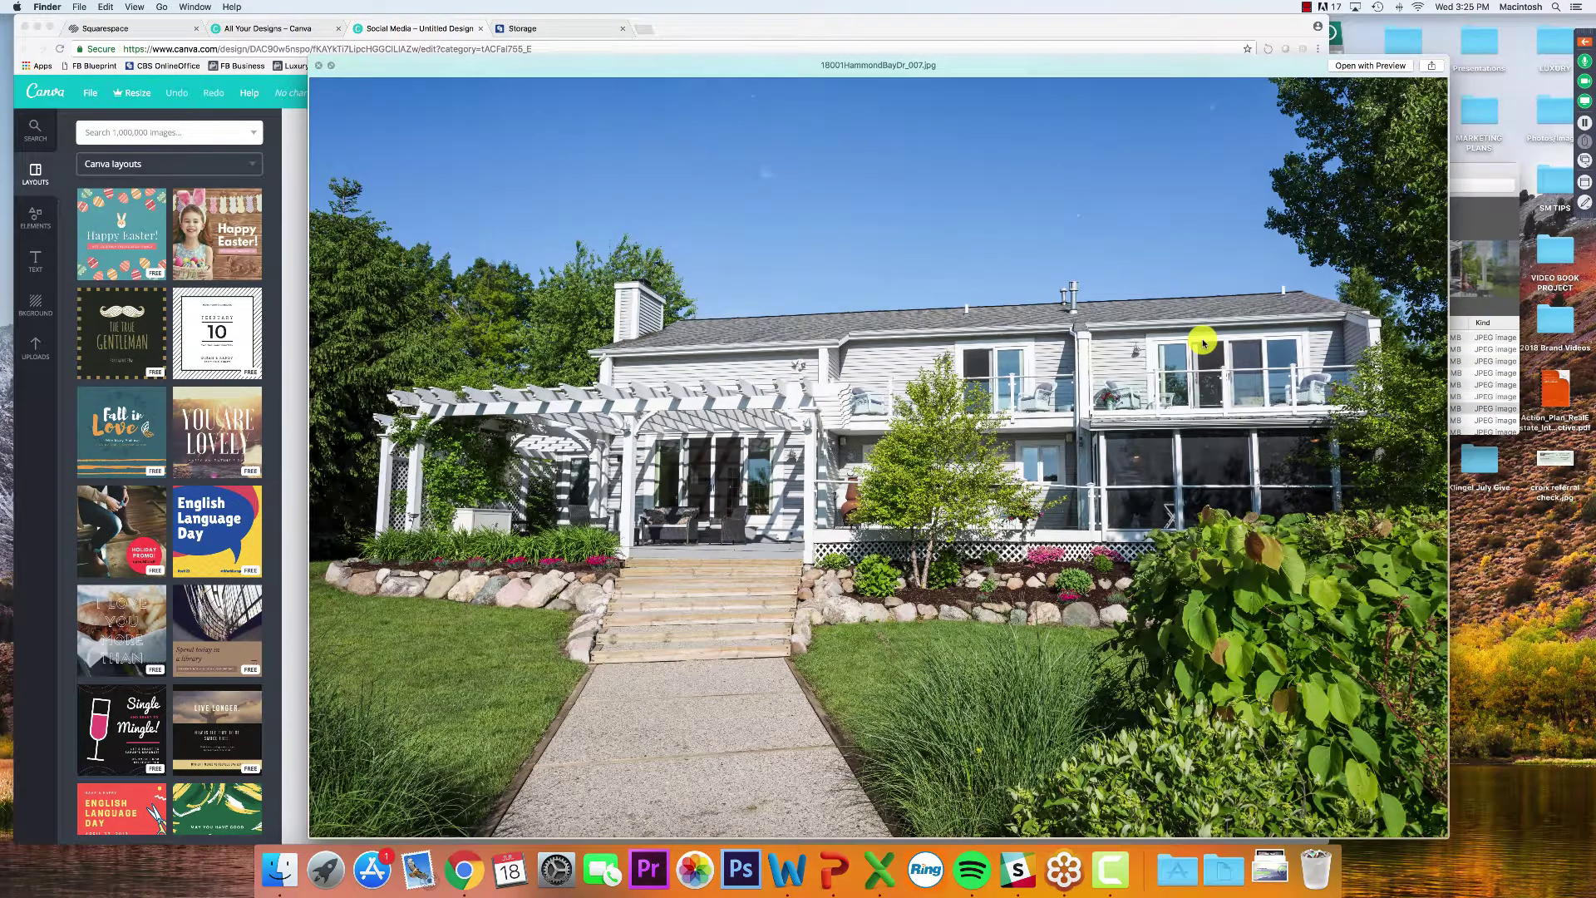
pyautogui.press('Down')
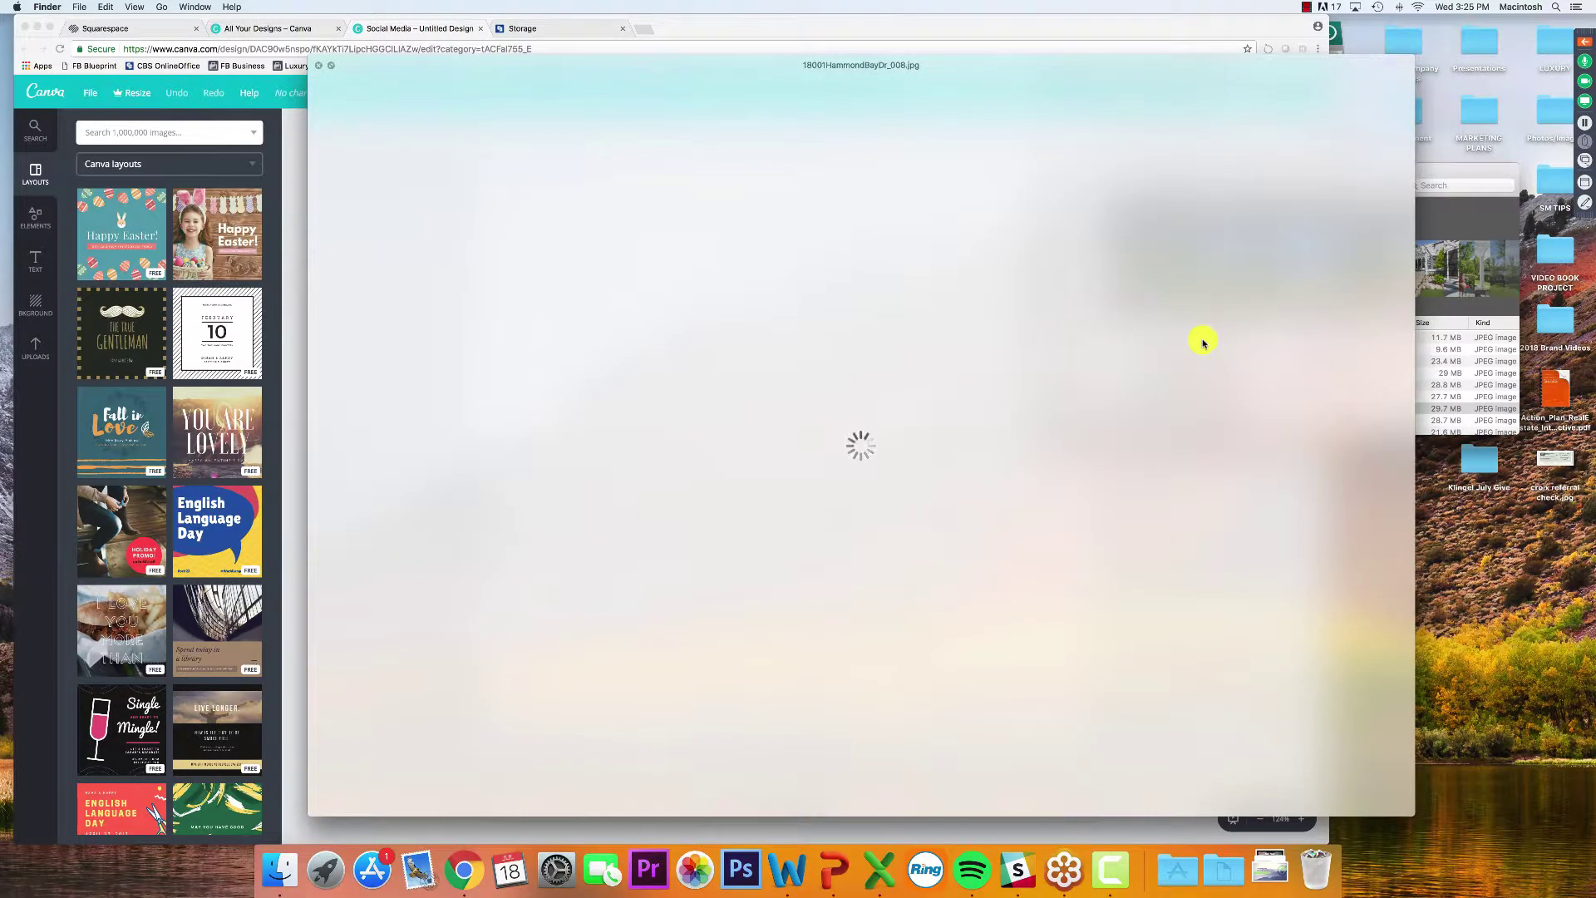
pyautogui.press('space')
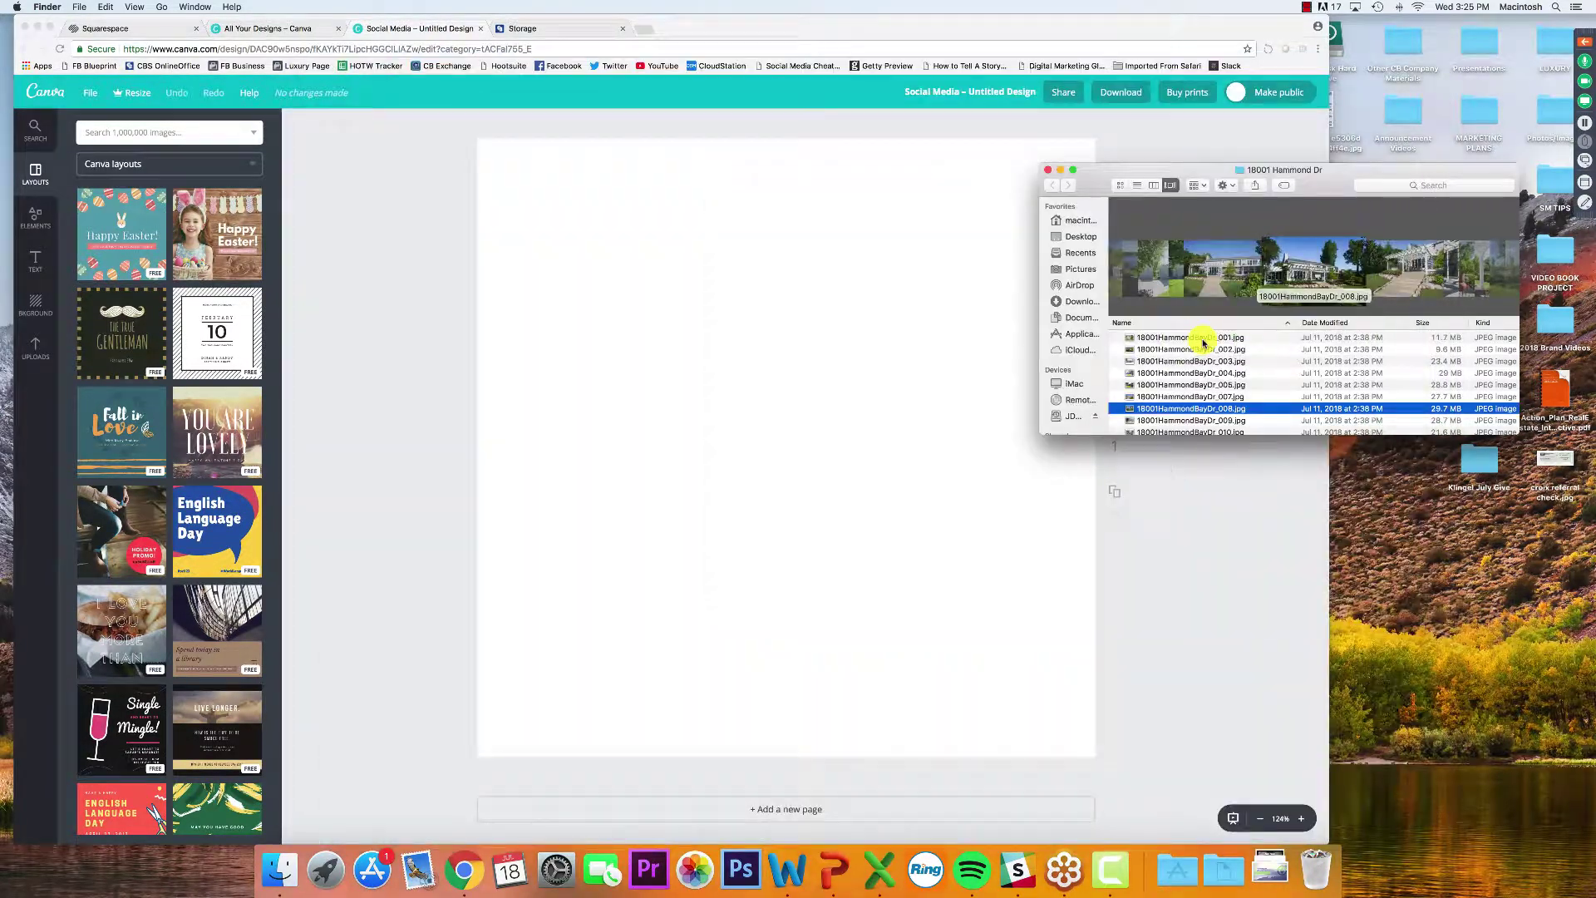
pyautogui.click(1203, 341)
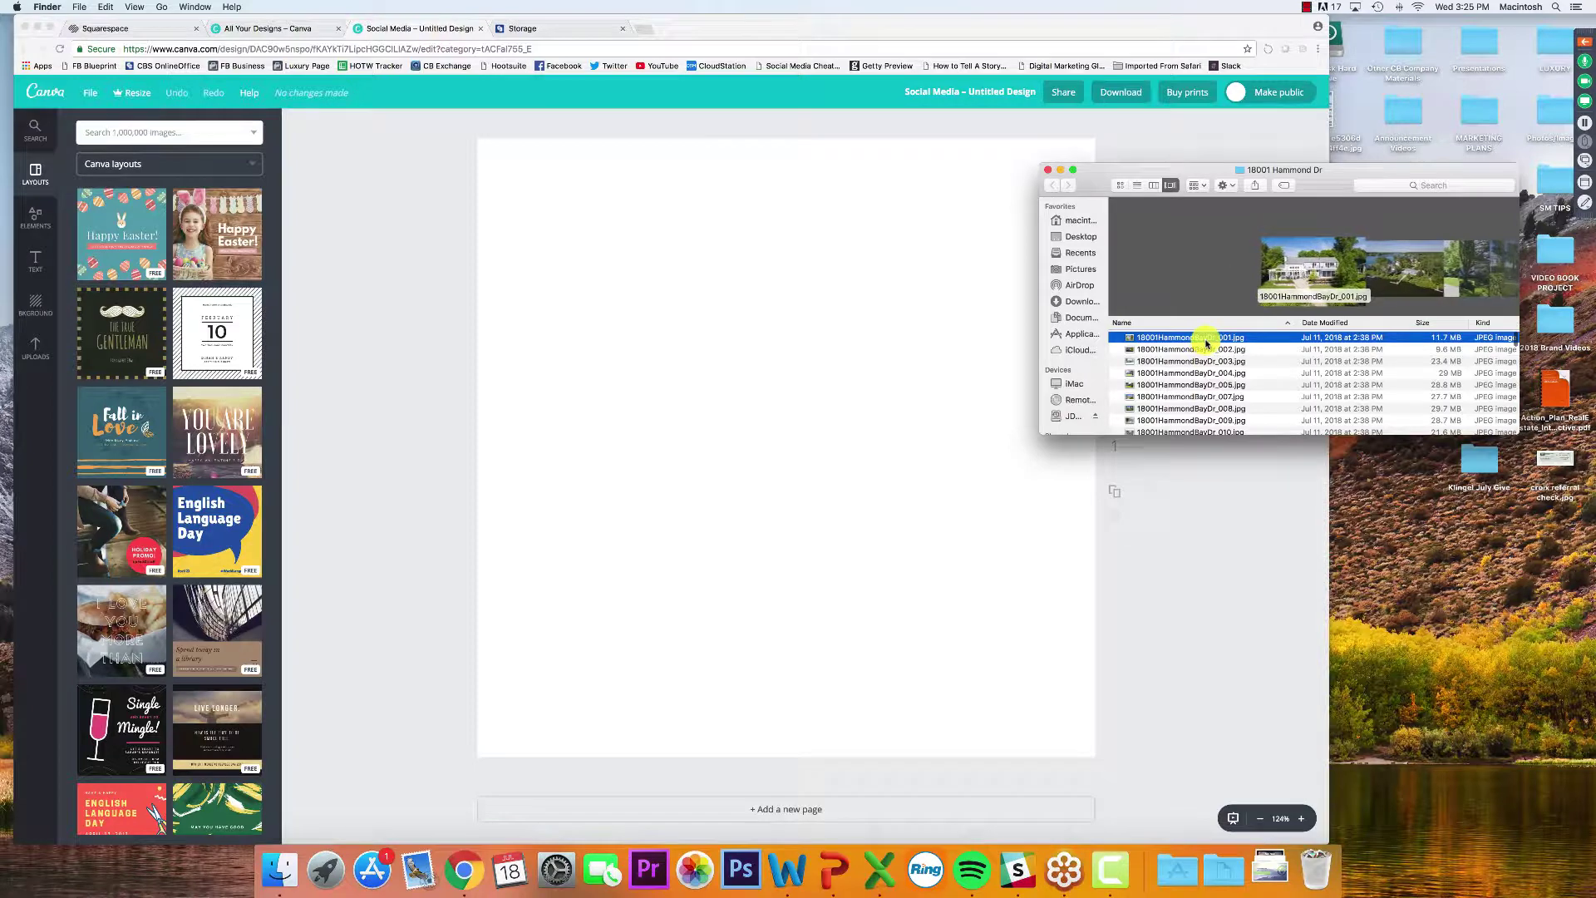
pyautogui.moveTo(1203, 341); pyautogui.dragTo(846, 319)
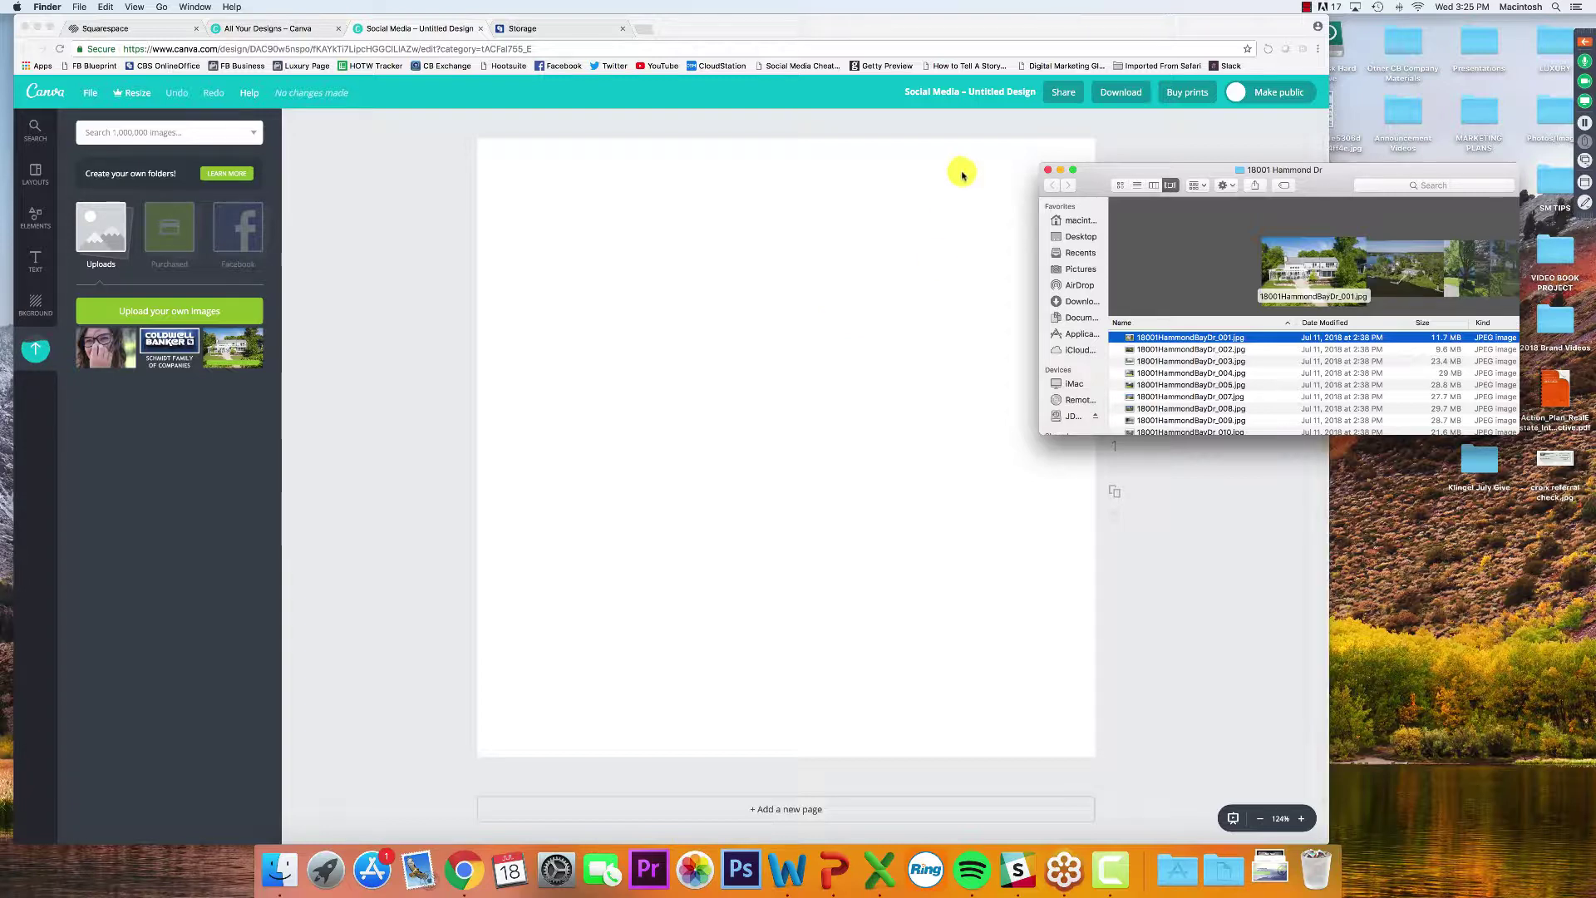
# Close the Finder window and place the uploaded house photo on the square page
pyautogui.click(1048, 170)
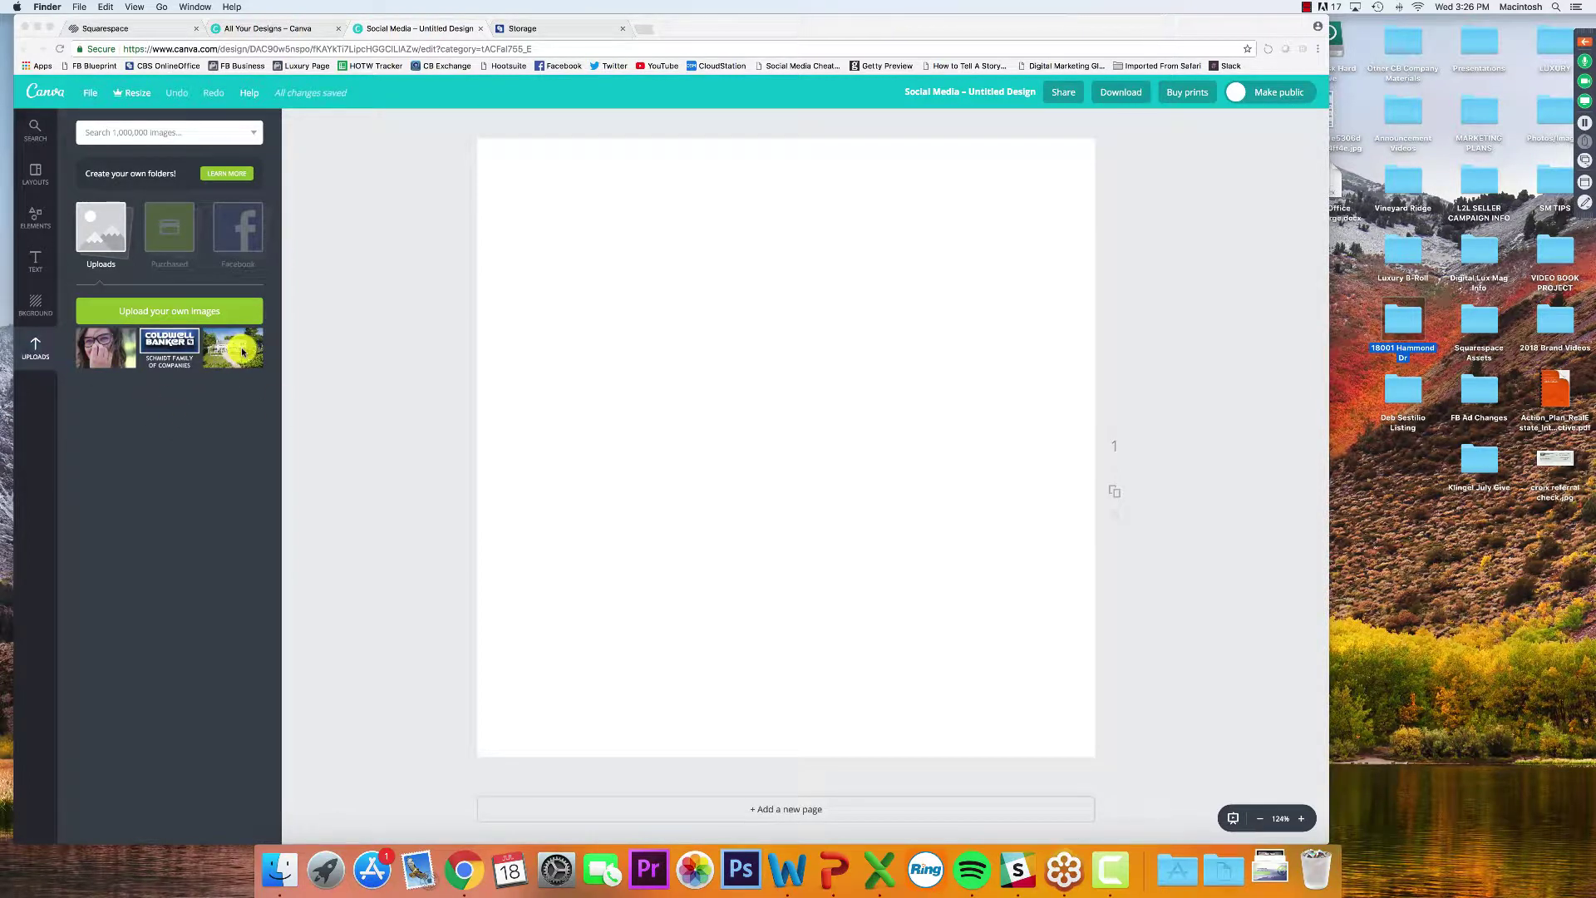
pyautogui.click(242, 352)
pyautogui.click(232, 355)
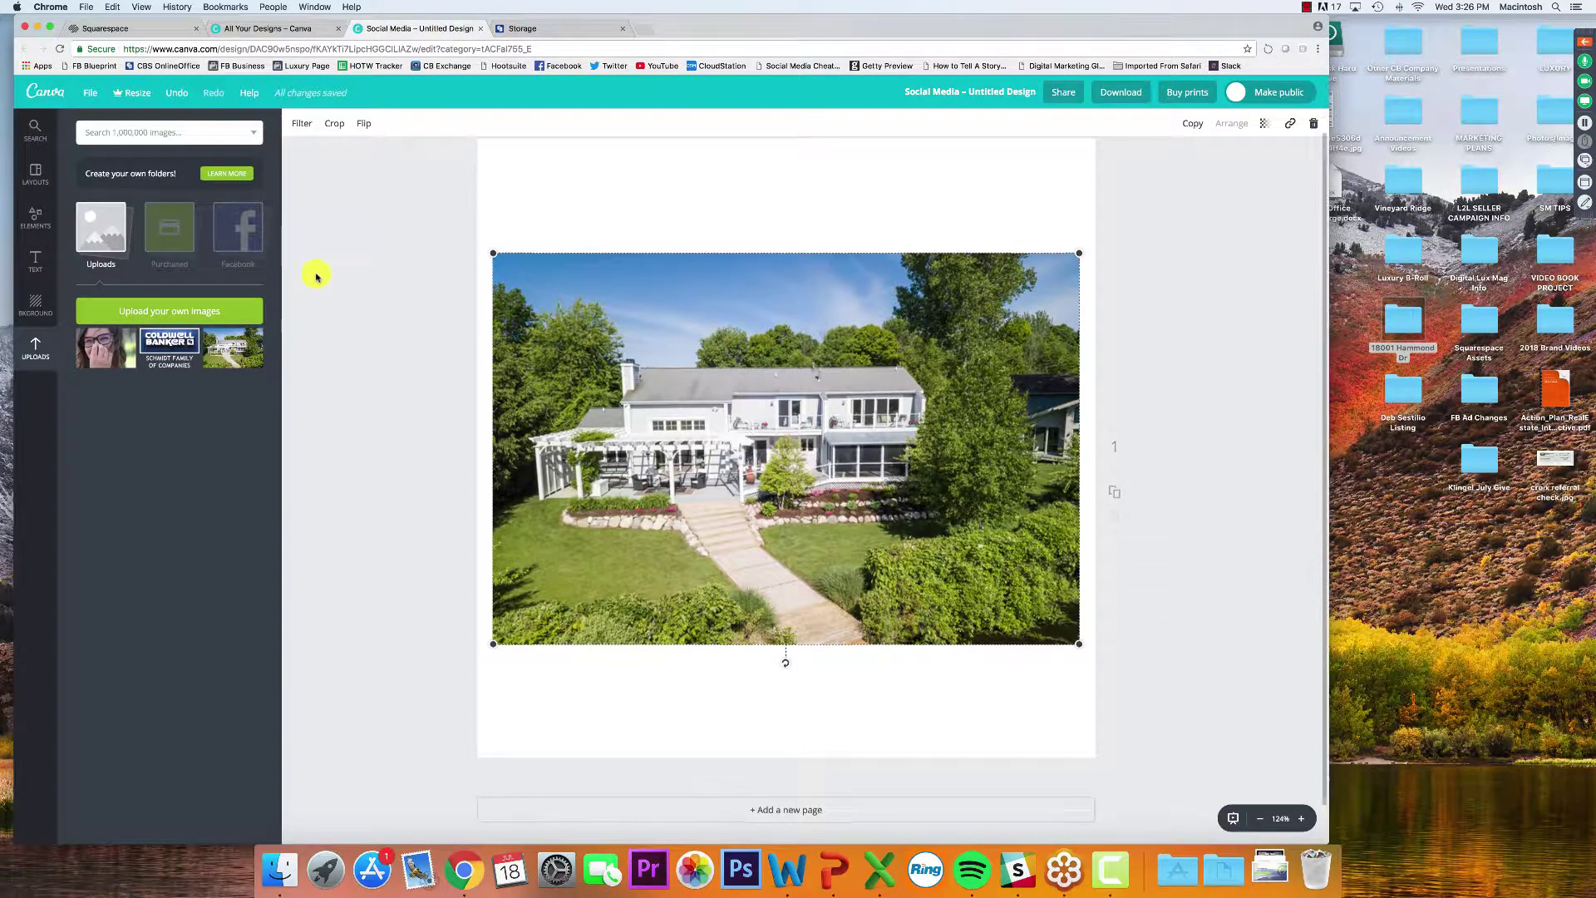
# Enlarge and reposition the house photo to cover the square page edge to edge, then show Elements
pyautogui.scroll(2, 465, 233)
pyautogui.moveTo(1085, 274); pyautogui.dragTo(1538, 125)
pyautogui.moveTo(827, 415); pyautogui.dragTo(756, 463)
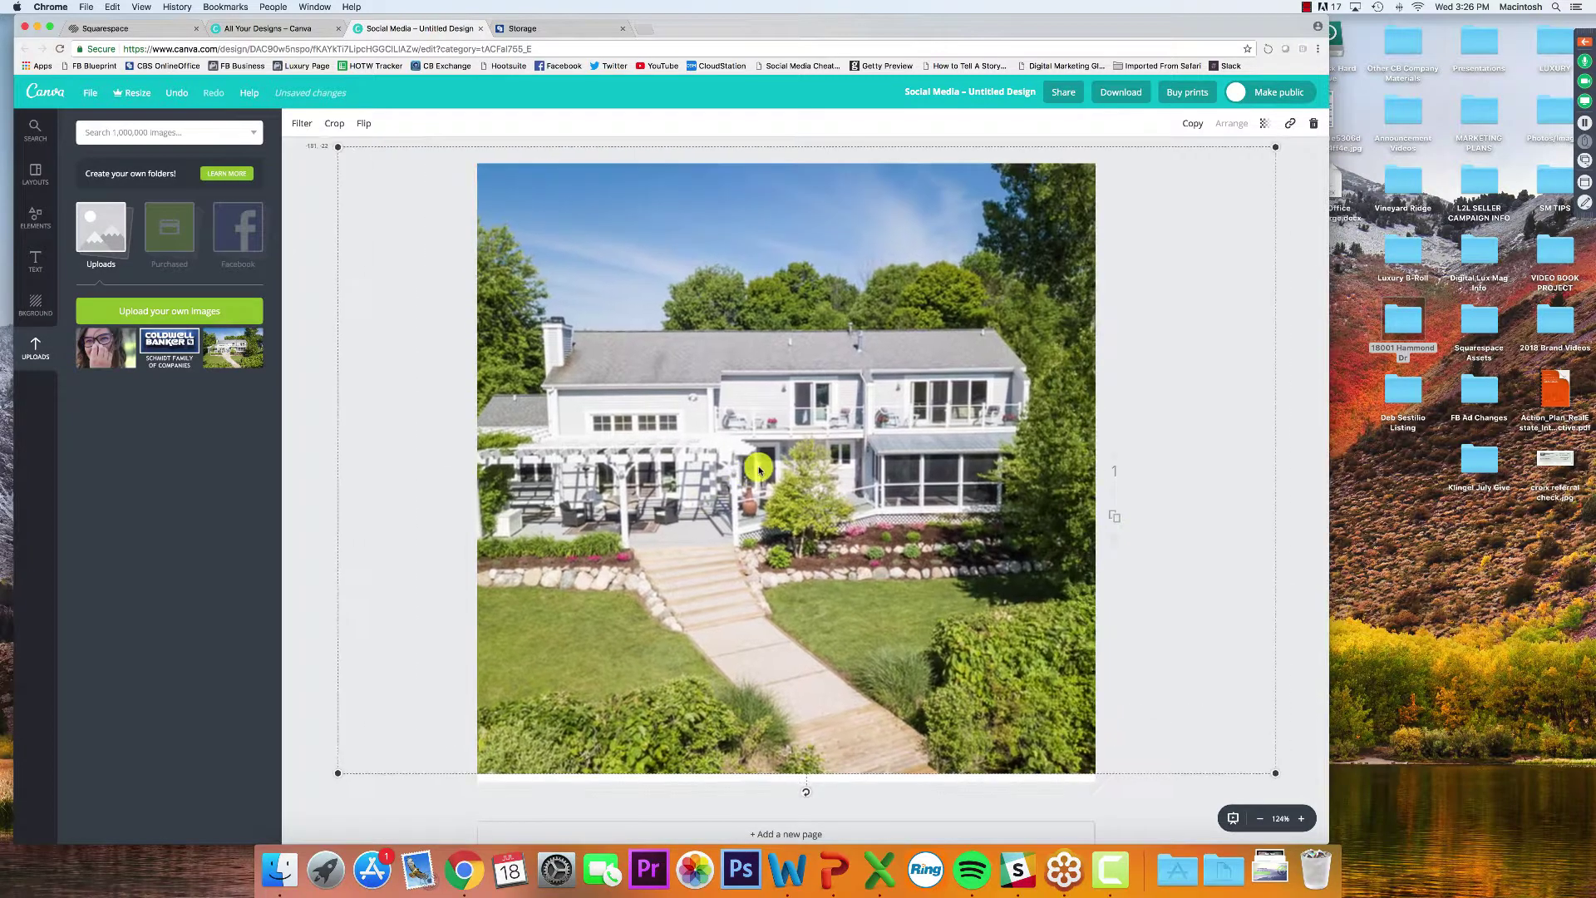
pyautogui.moveTo(953, 405); pyautogui.dragTo(1002, 383)
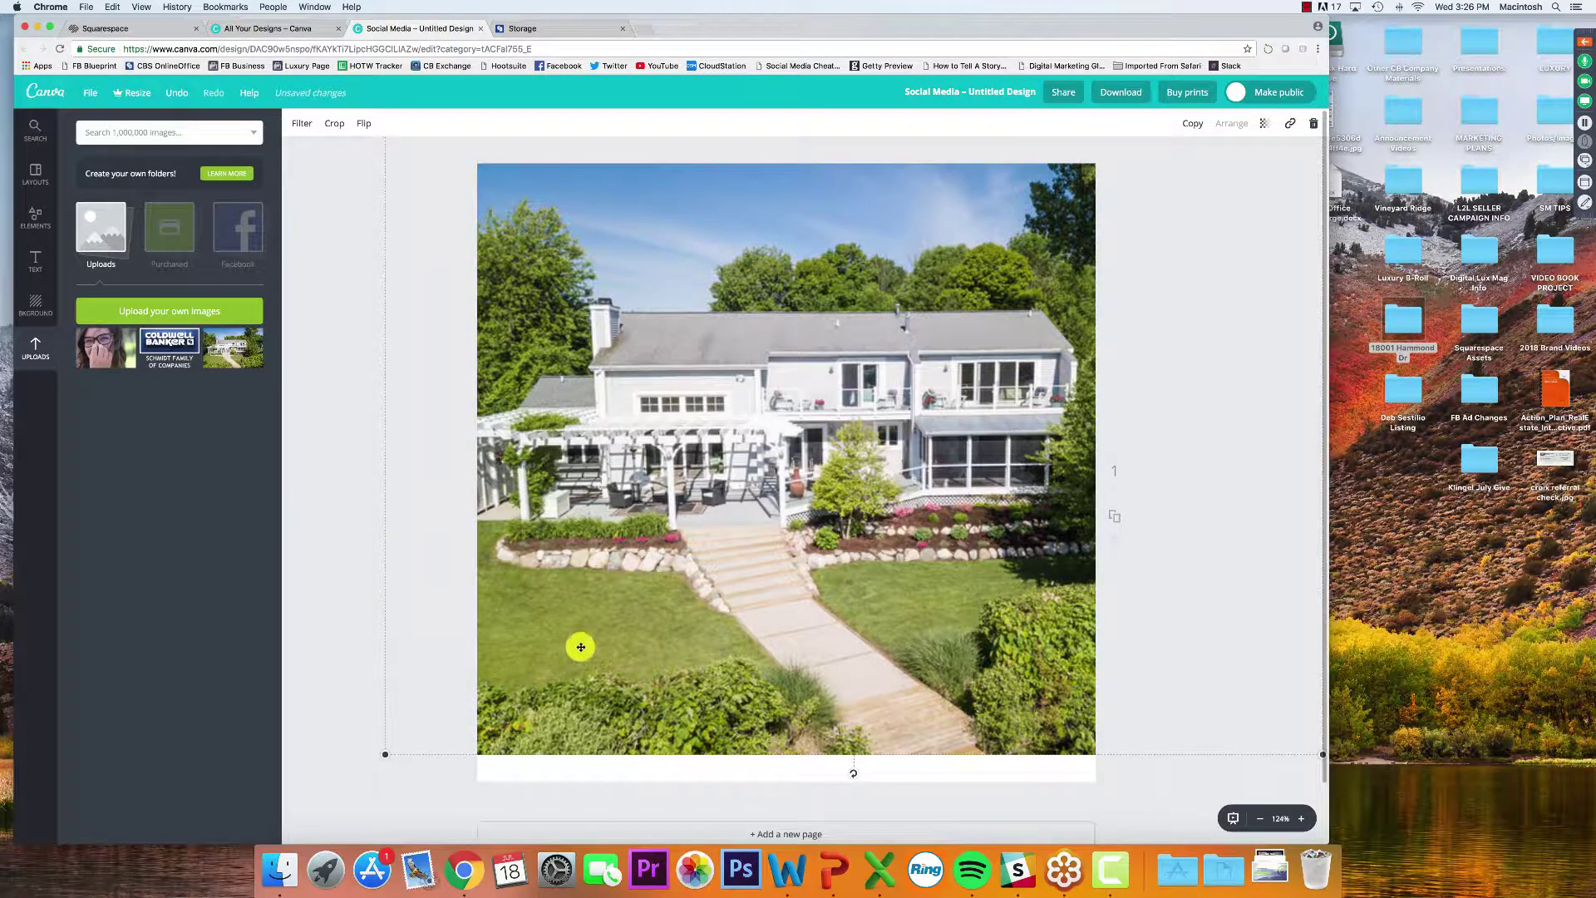
pyautogui.moveTo(580, 647); pyautogui.dragTo(581, 675)
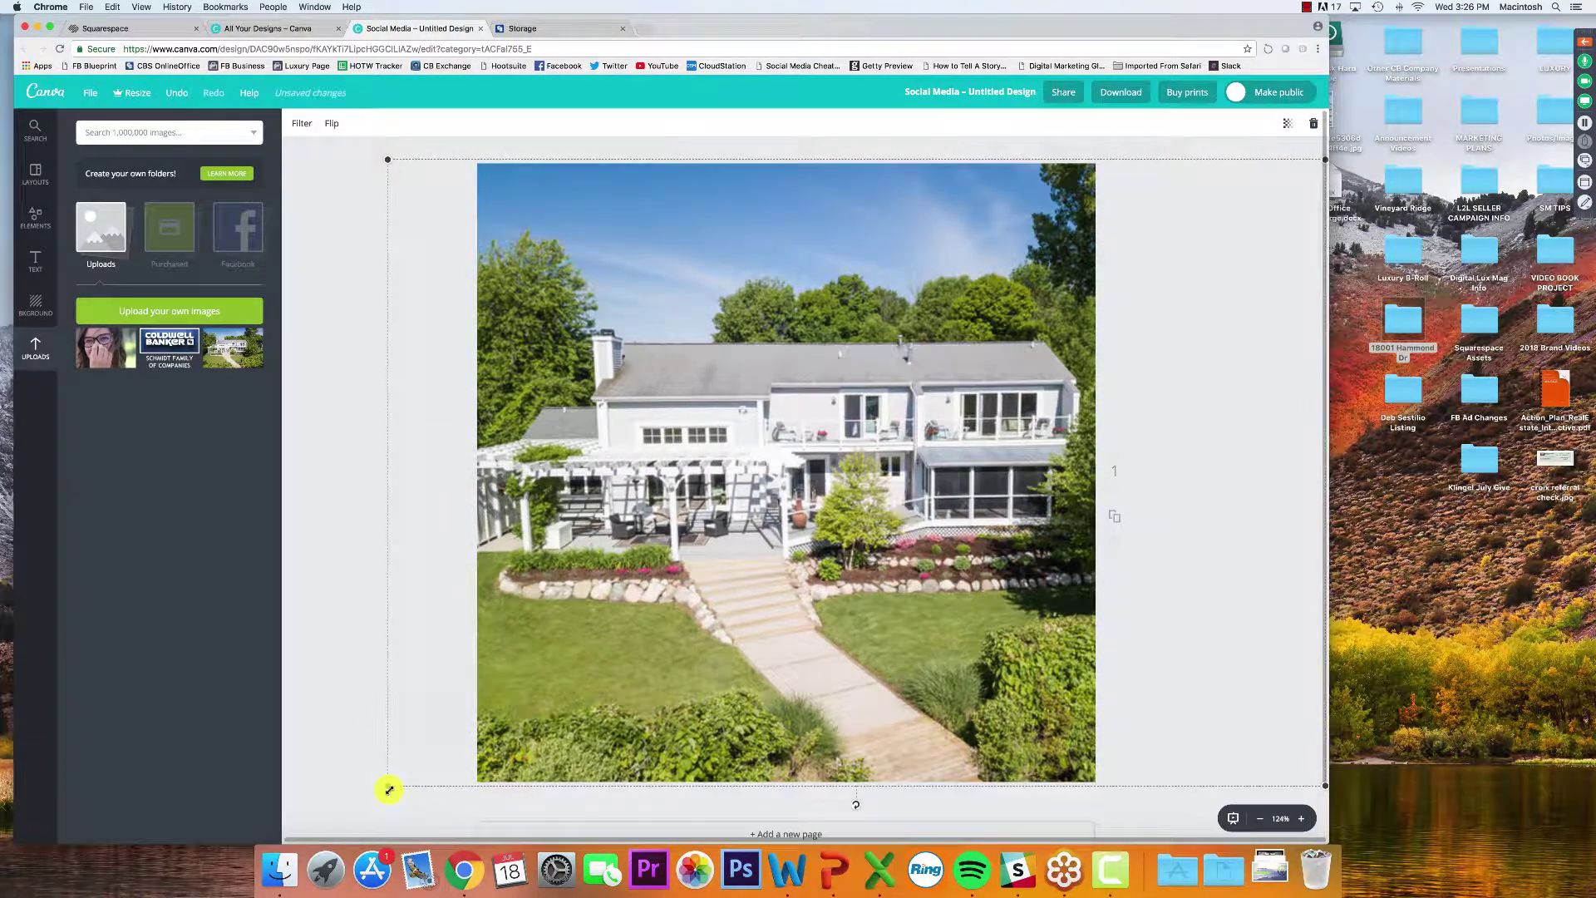
pyautogui.moveTo(388, 162); pyautogui.dragTo(394, 172)
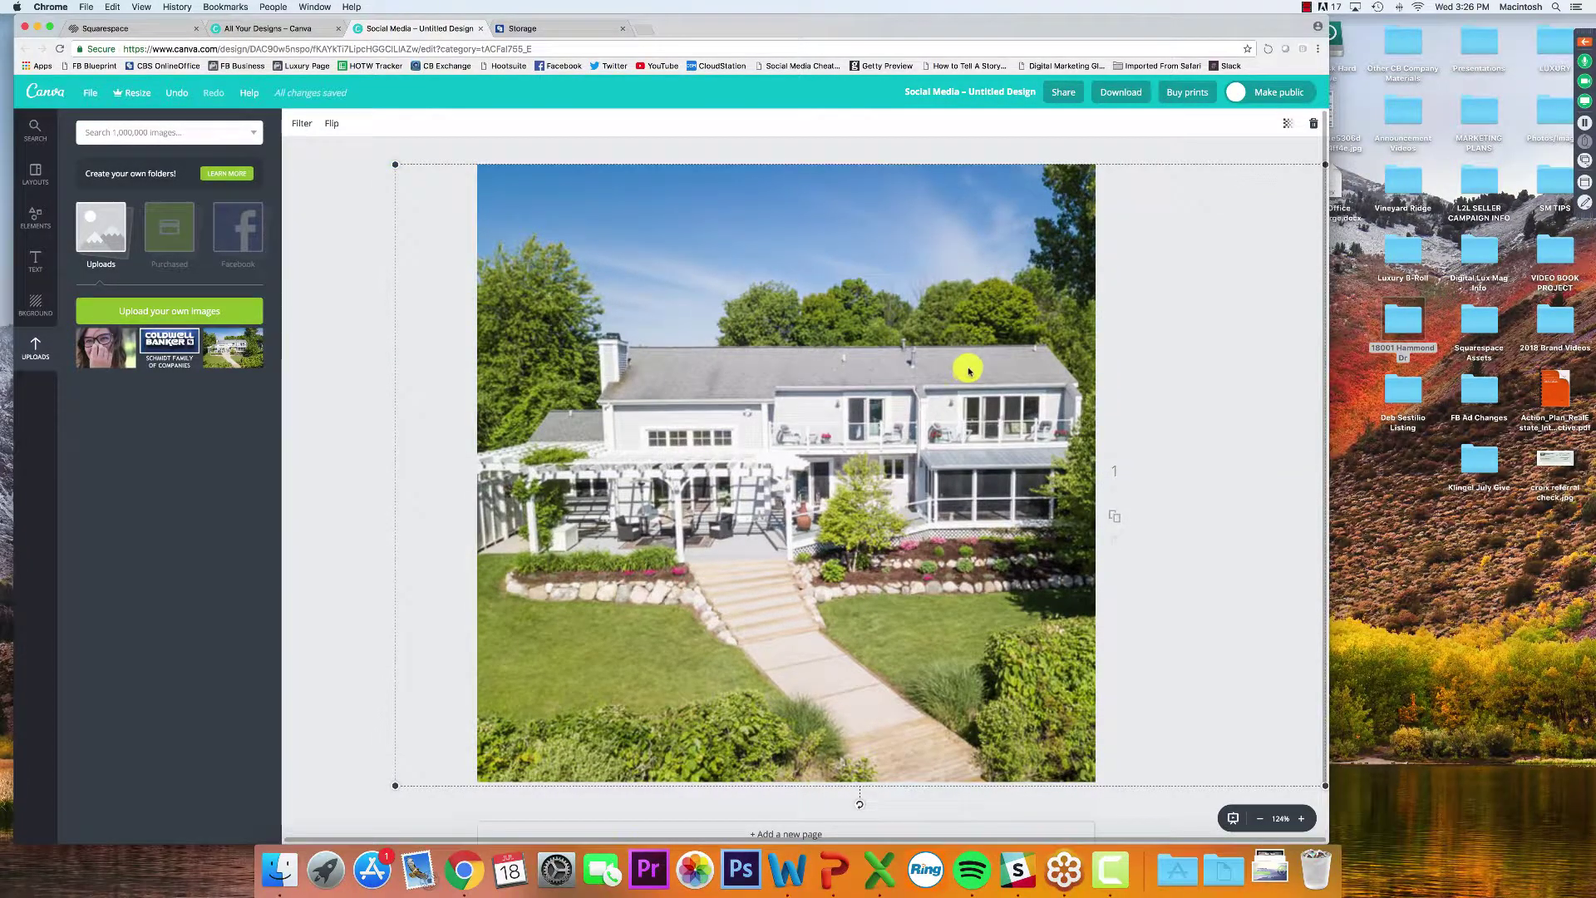
pyautogui.moveTo(970, 364); pyautogui.dragTo(976, 367)
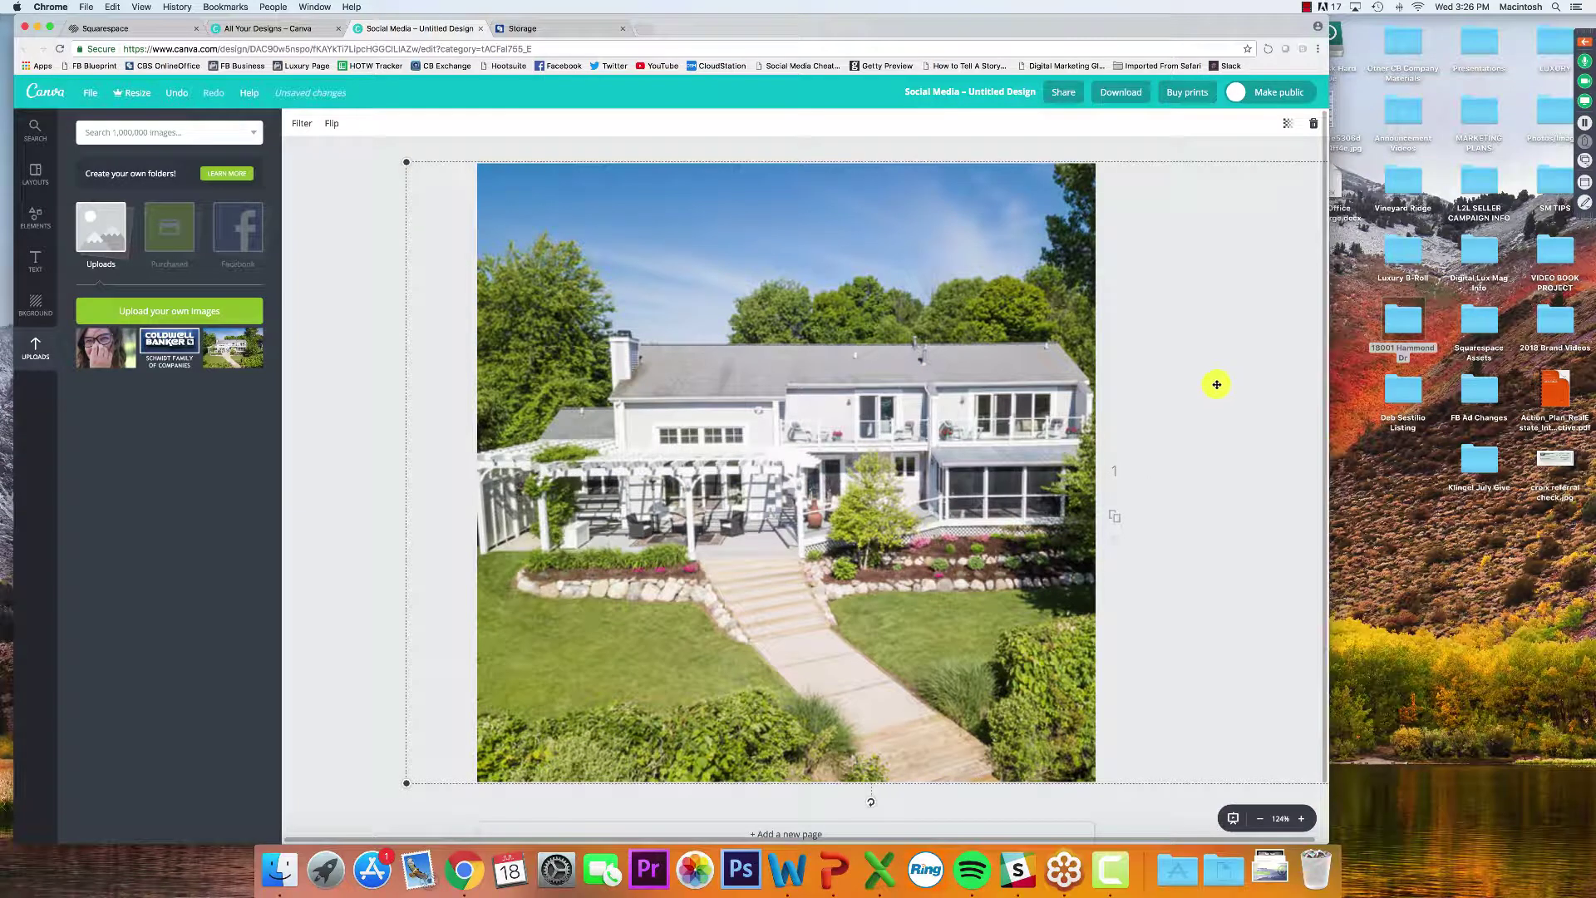
pyautogui.click(371, 311)
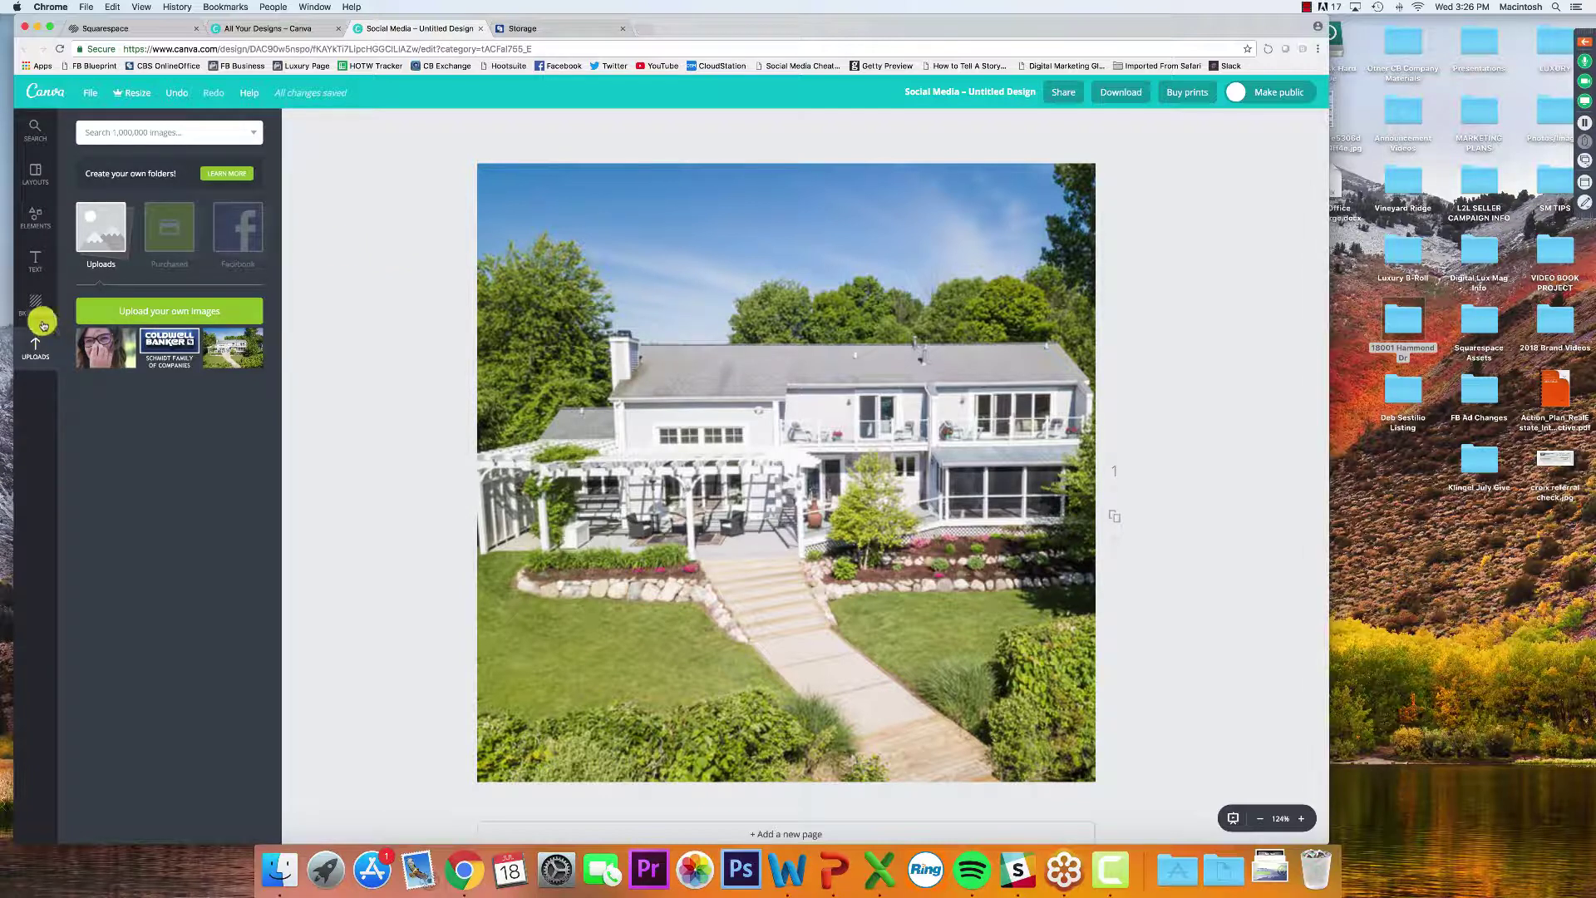
pyautogui.click(32, 217)
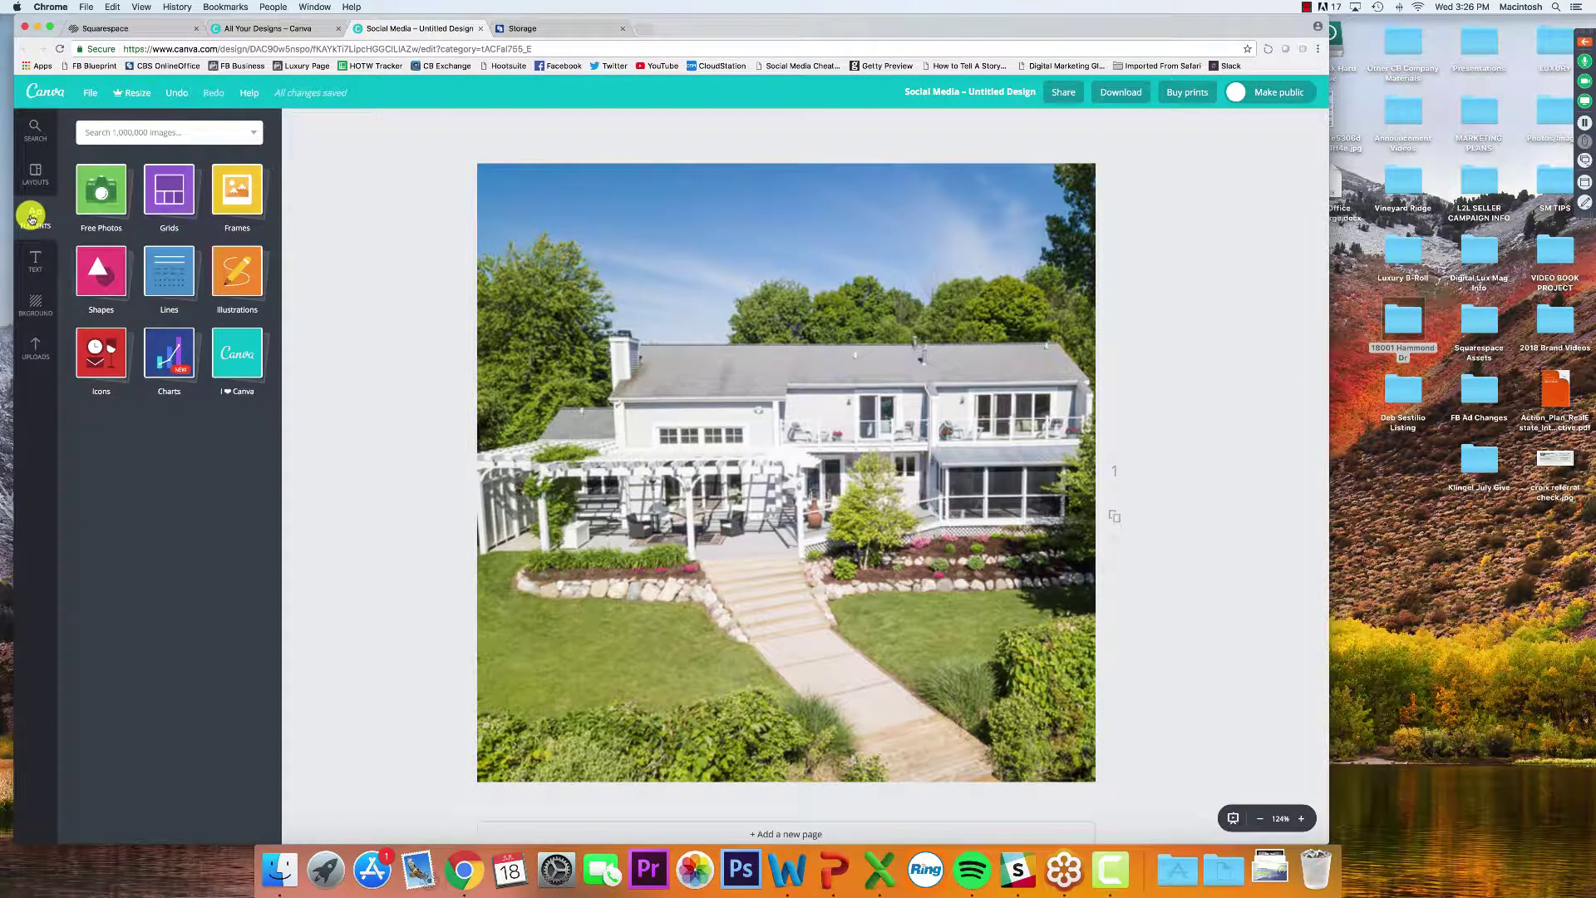
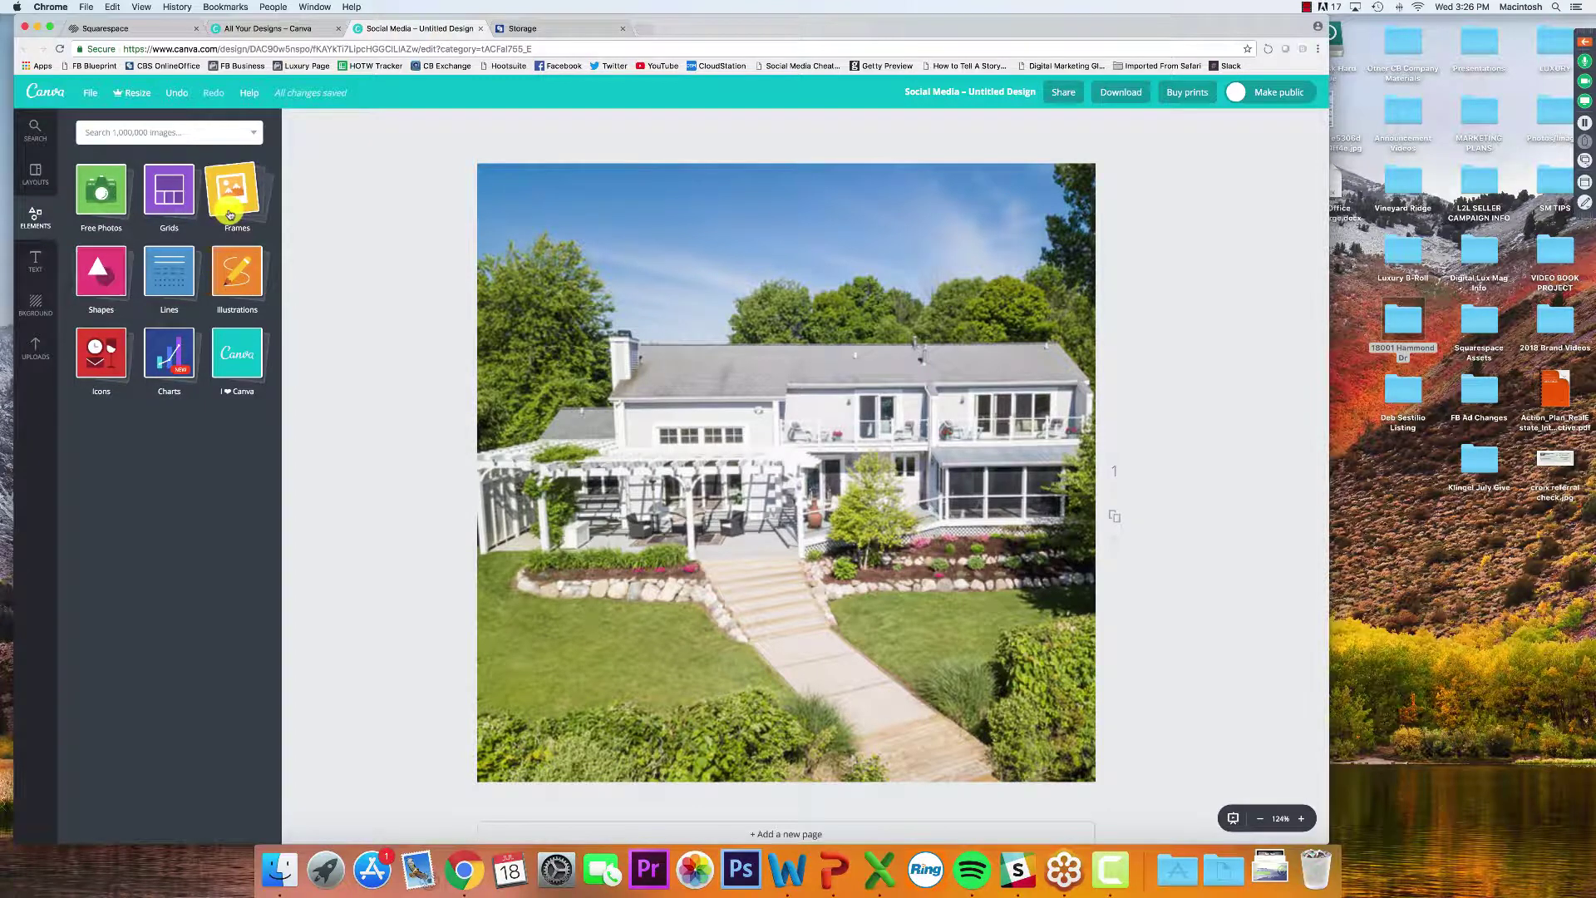
# Browse the Frames collection in Elements, then return to the element categories
pyautogui.click(230, 215)
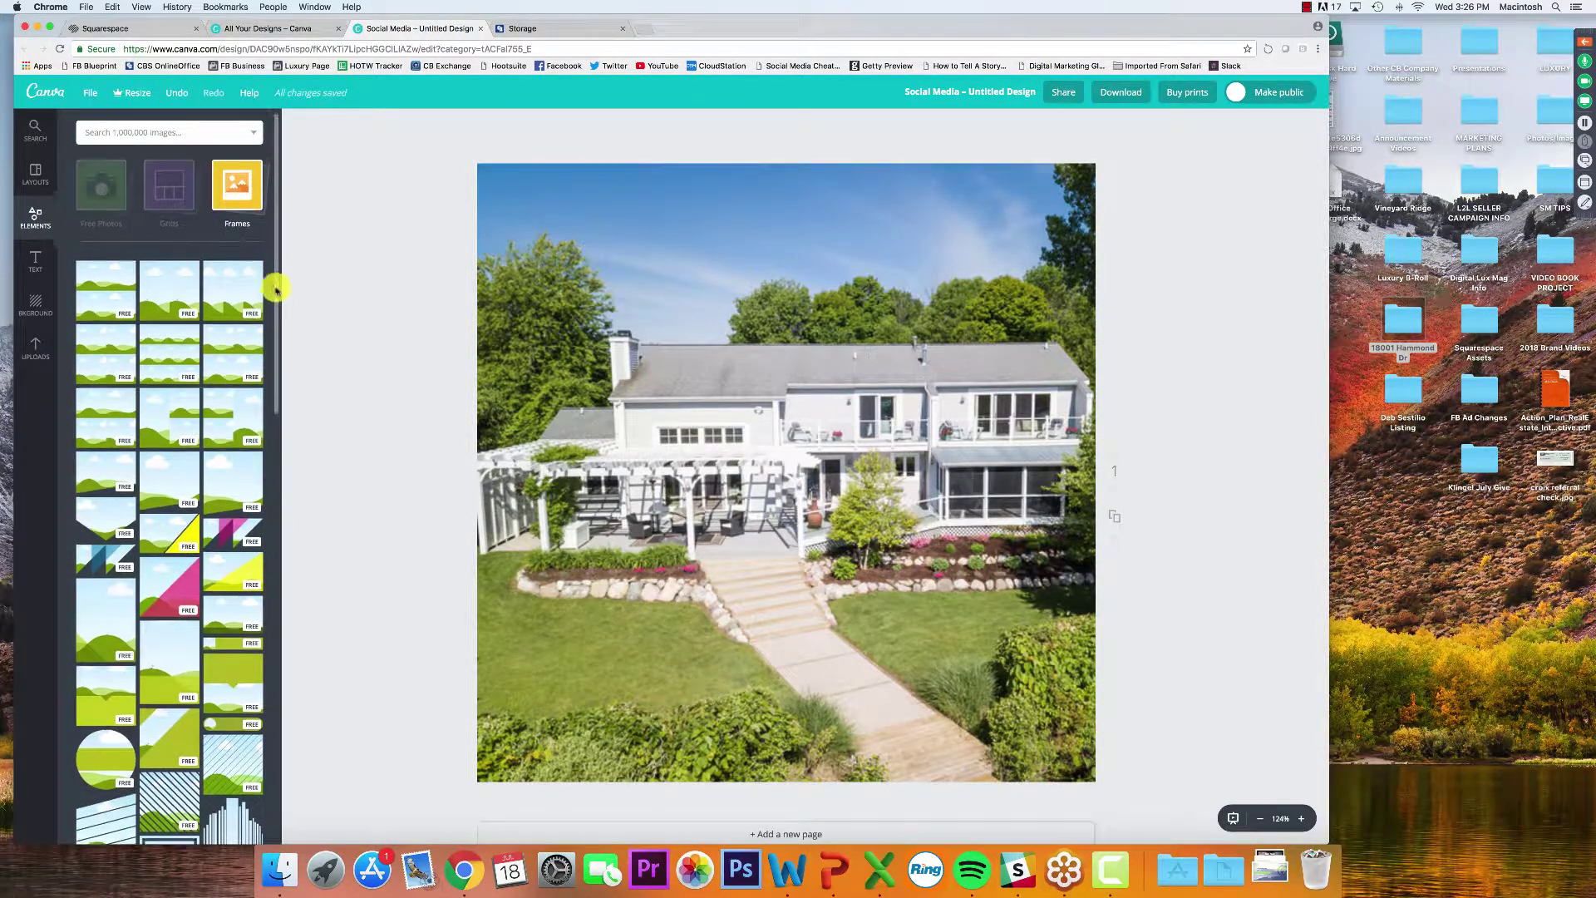
pyautogui.scroll(-10, 266, 391)
pyautogui.scroll(10, 266, 409)
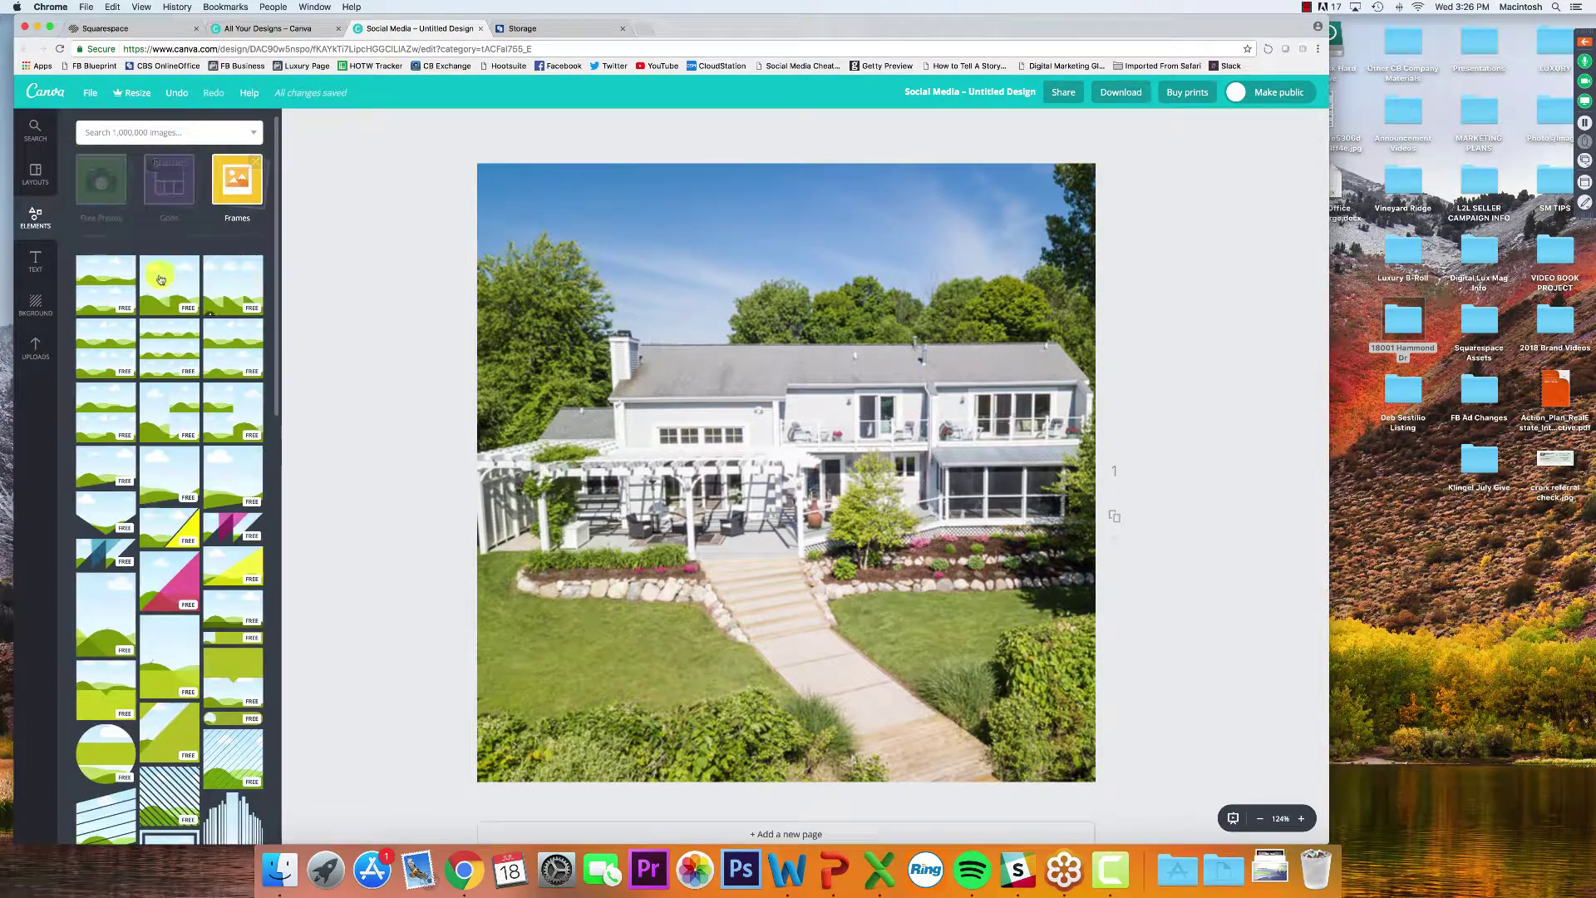
pyautogui.click(39, 212)
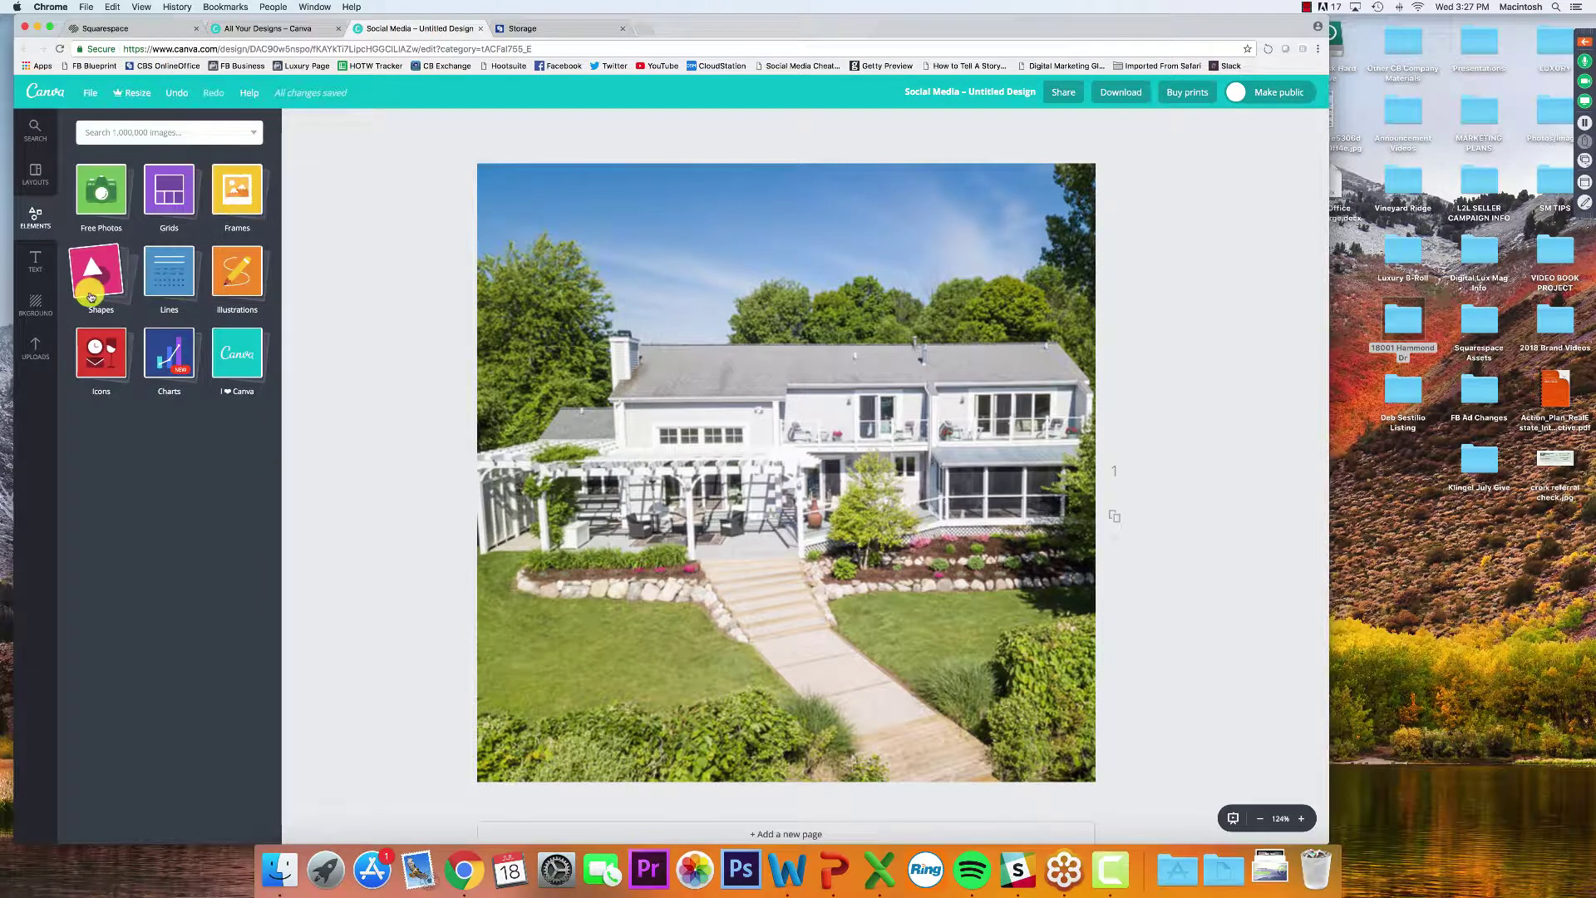
# Open the free Shapes collection and scroll down to the octagons and stars
pyautogui.click(91, 297)
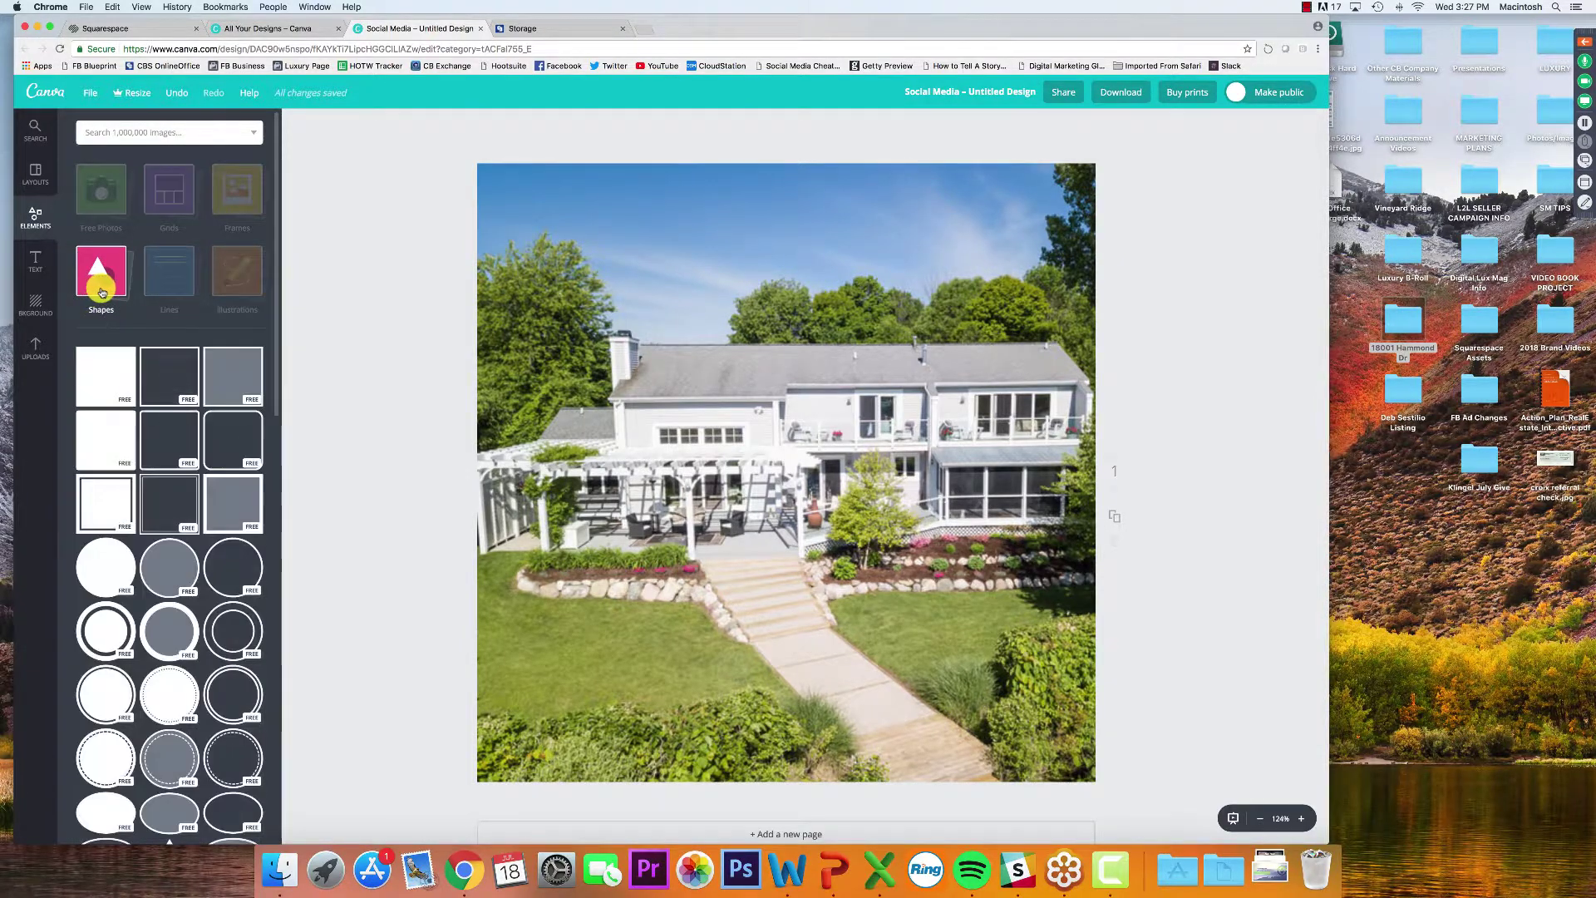
pyautogui.scroll(-3, 106, 299)
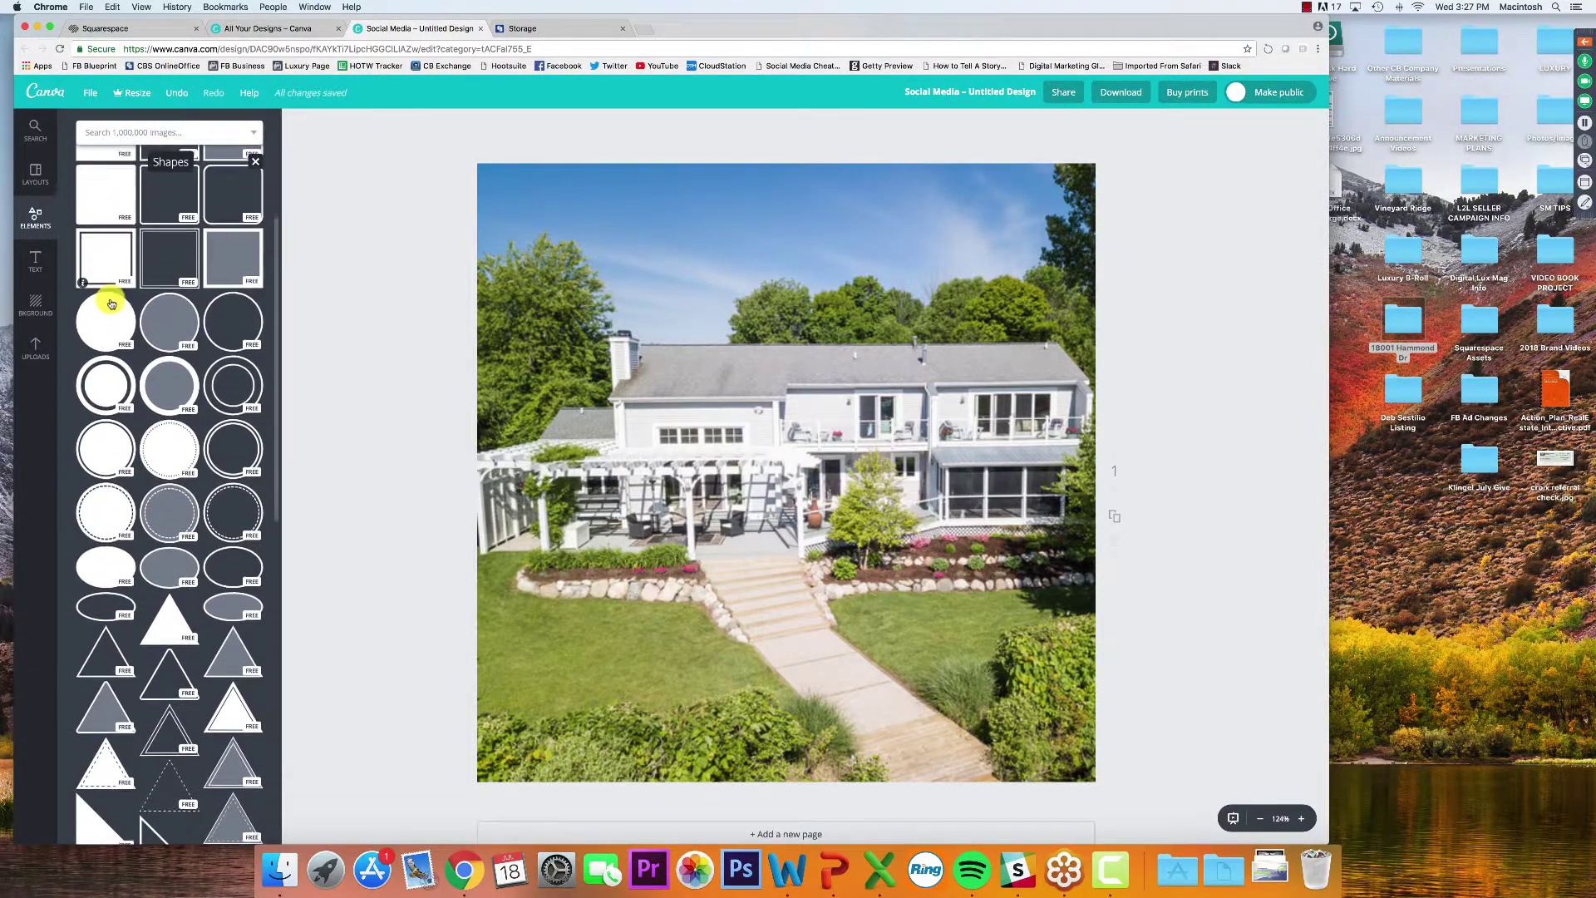
pyautogui.scroll(-2, 112, 304)
pyautogui.scroll(-6, 112, 304)
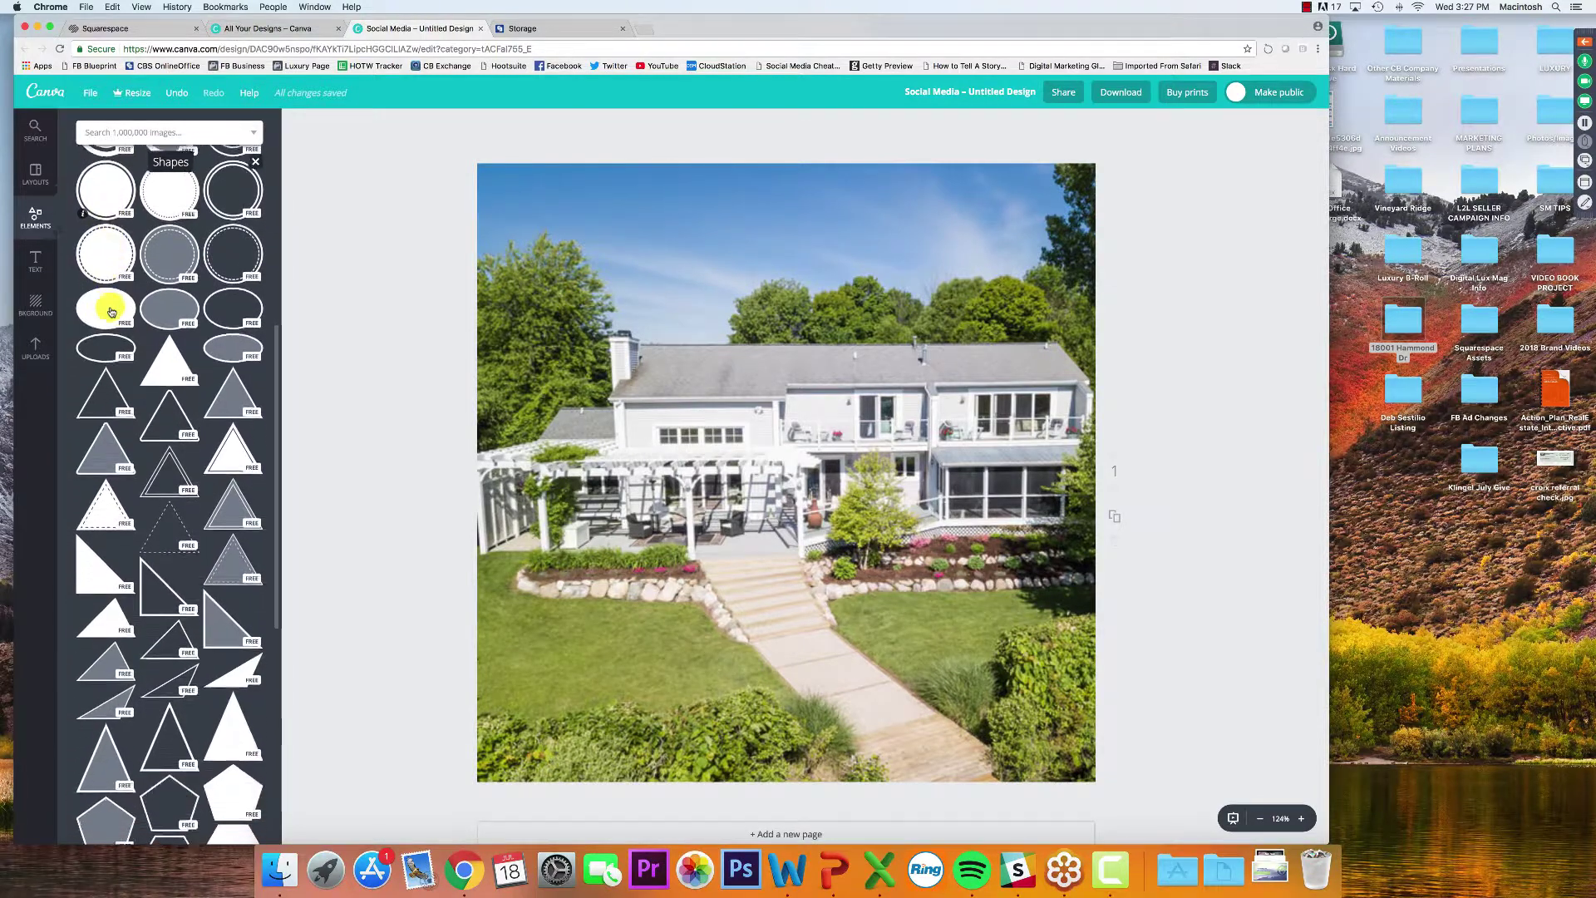
pyautogui.scroll(-1, 110, 314)
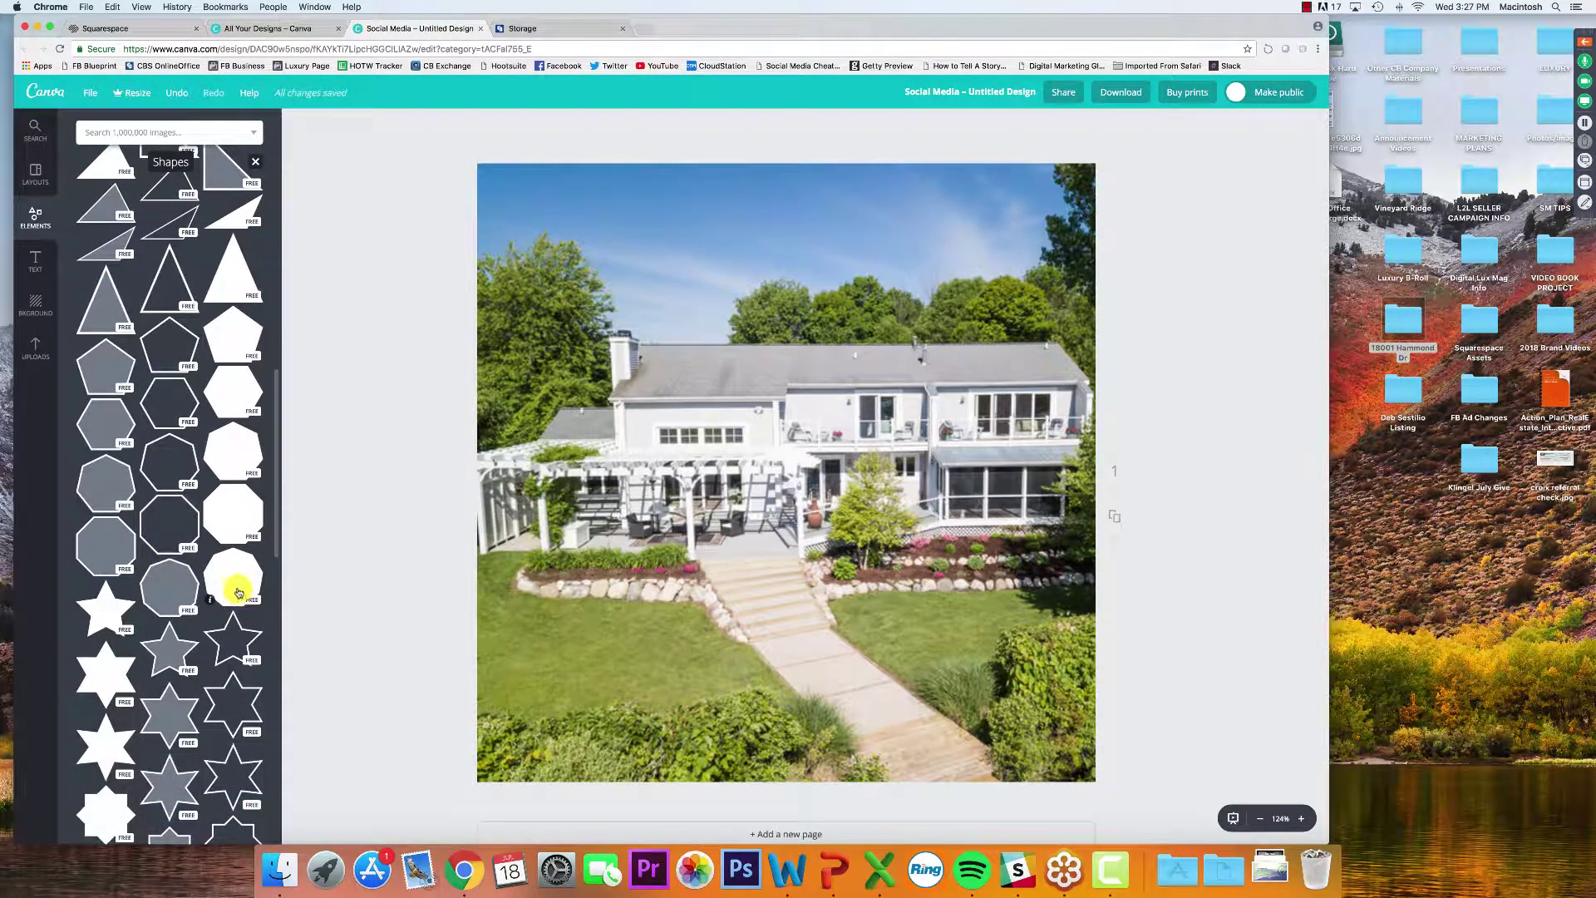
pyautogui.scroll(-1, 239, 591)
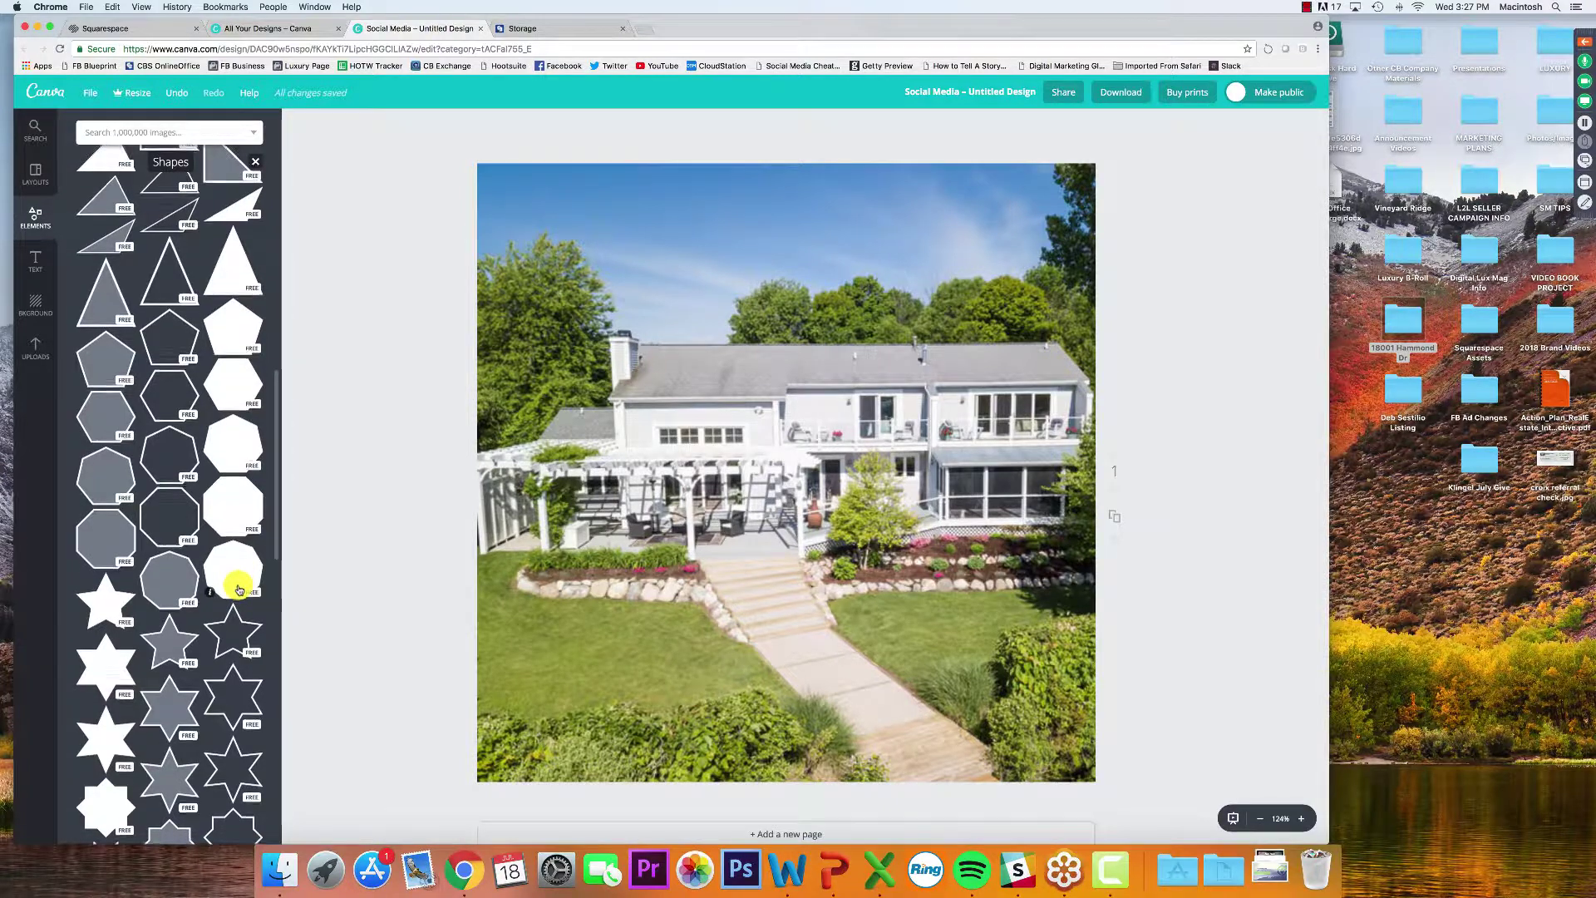
pyautogui.click(171, 524)
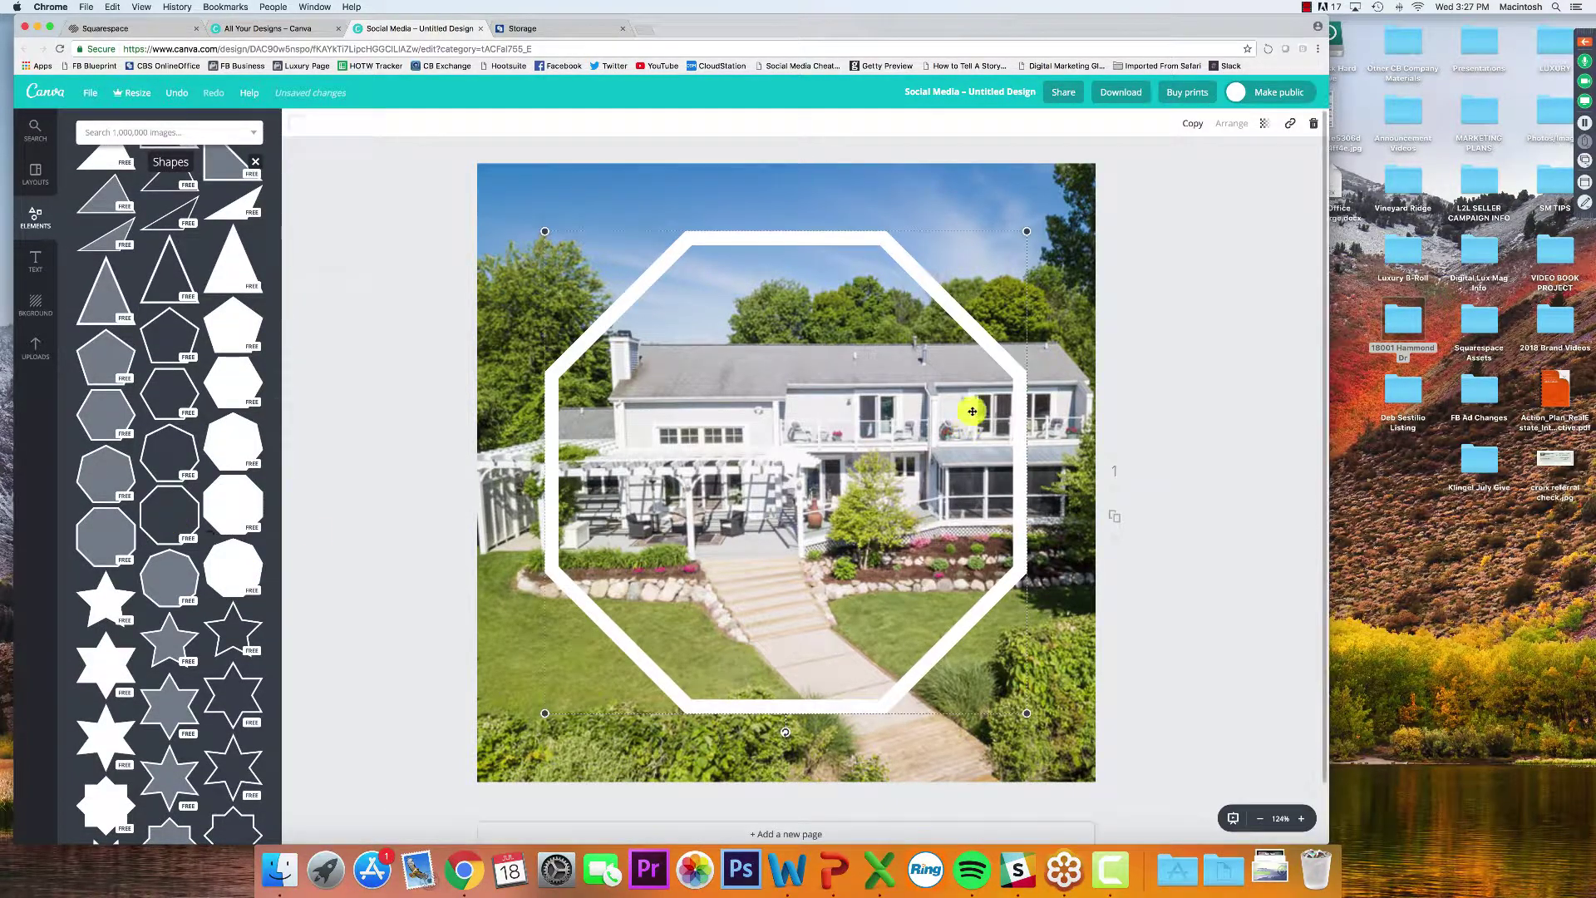
pyautogui.moveTo(1028, 230); pyautogui.dragTo(1087, 178)
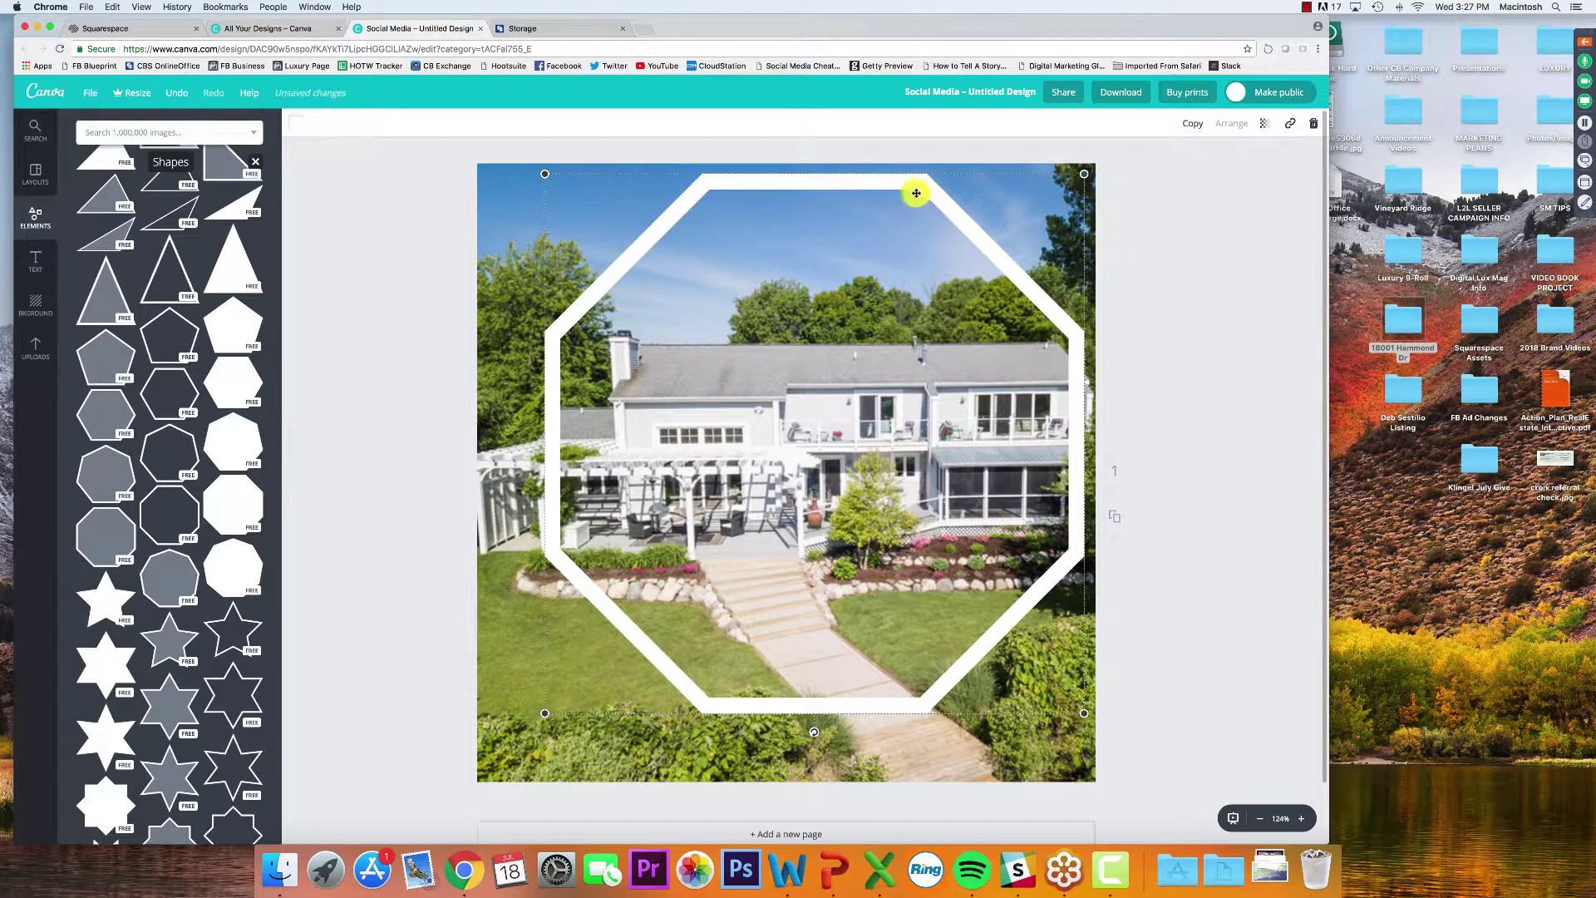
pyautogui.moveTo(916, 189); pyautogui.dragTo(887, 214)
pyautogui.moveTo(1055, 203); pyautogui.dragTo(1114, 197)
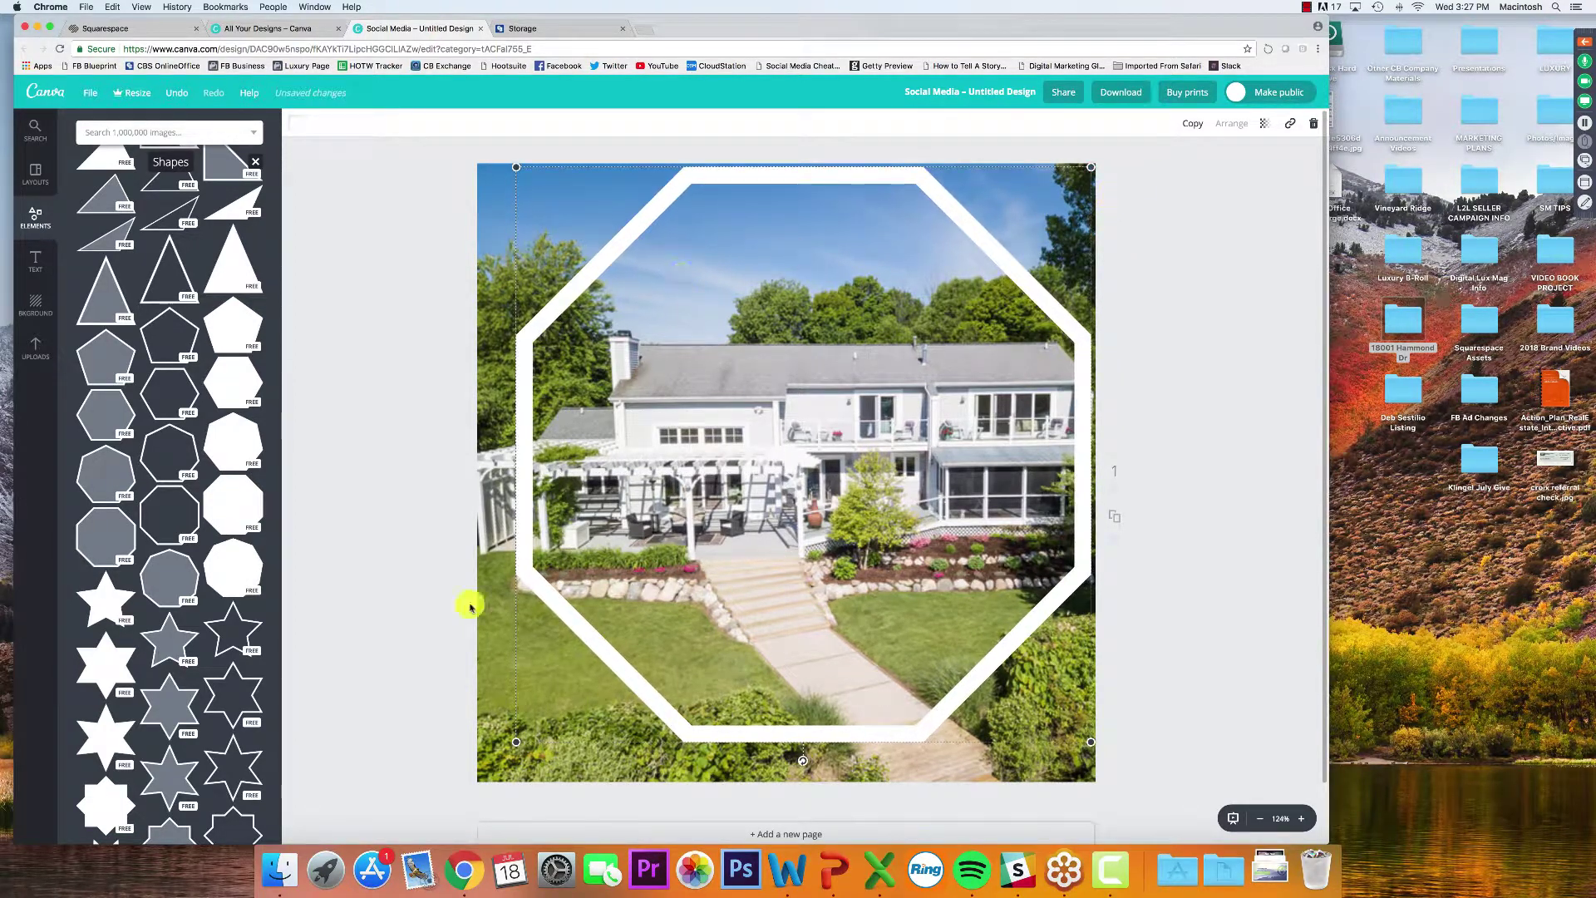
pyautogui.moveTo(516, 742); pyautogui.dragTo(486, 785)
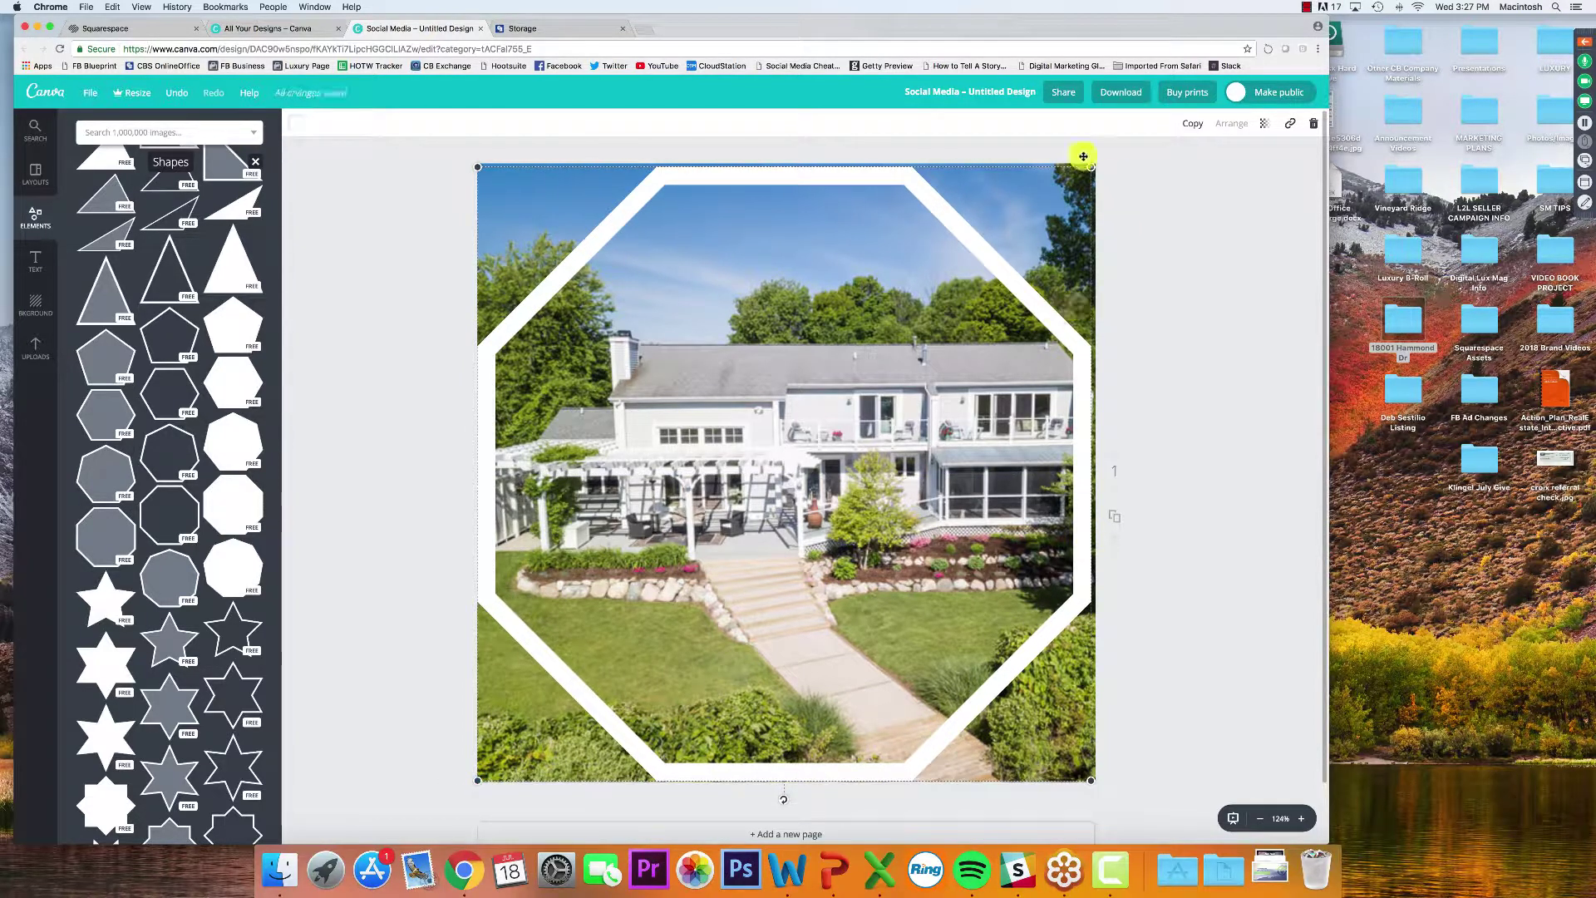
pyautogui.moveTo(1092, 165); pyautogui.dragTo(1100, 163)
pyautogui.click(1143, 236)
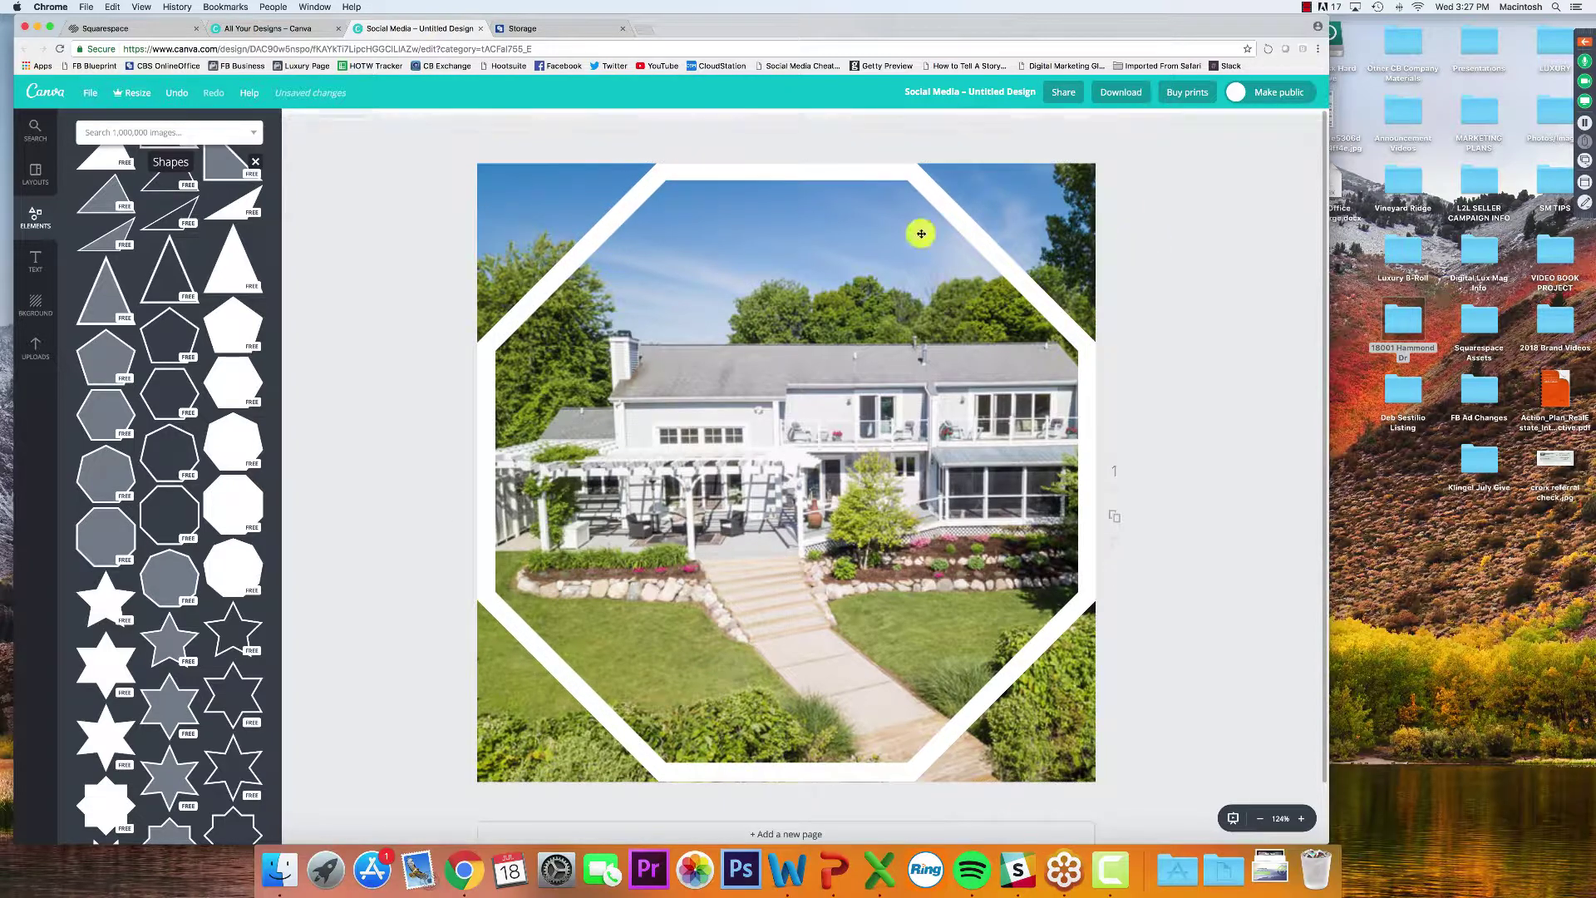
pyautogui.scroll(-1, 182, 488)
pyautogui.click(561, 278)
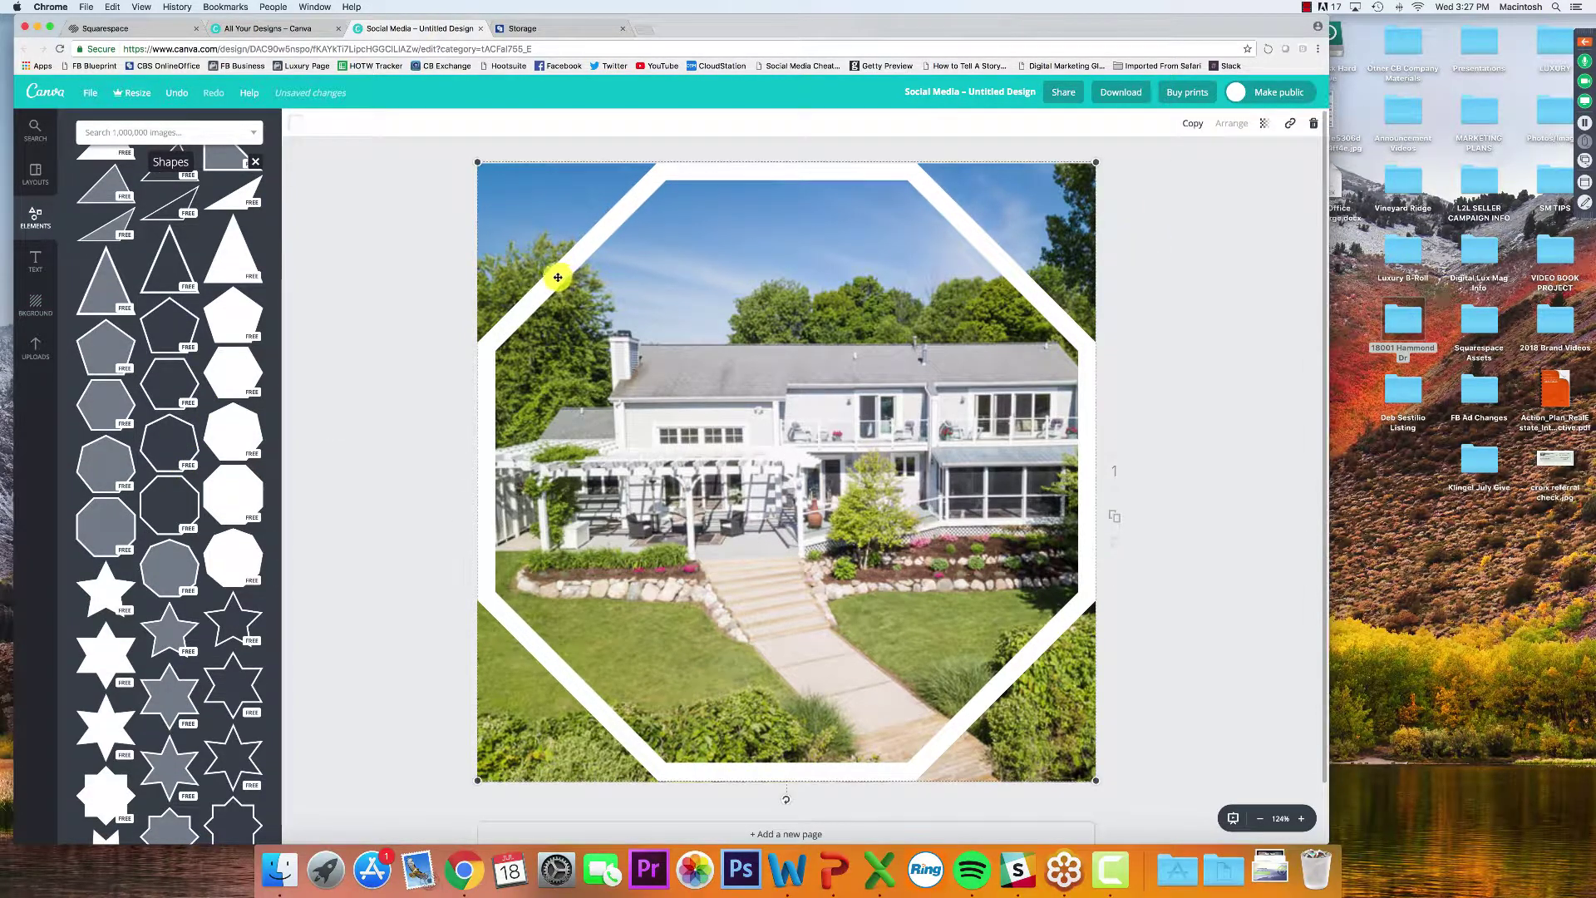
pyautogui.click(298, 123)
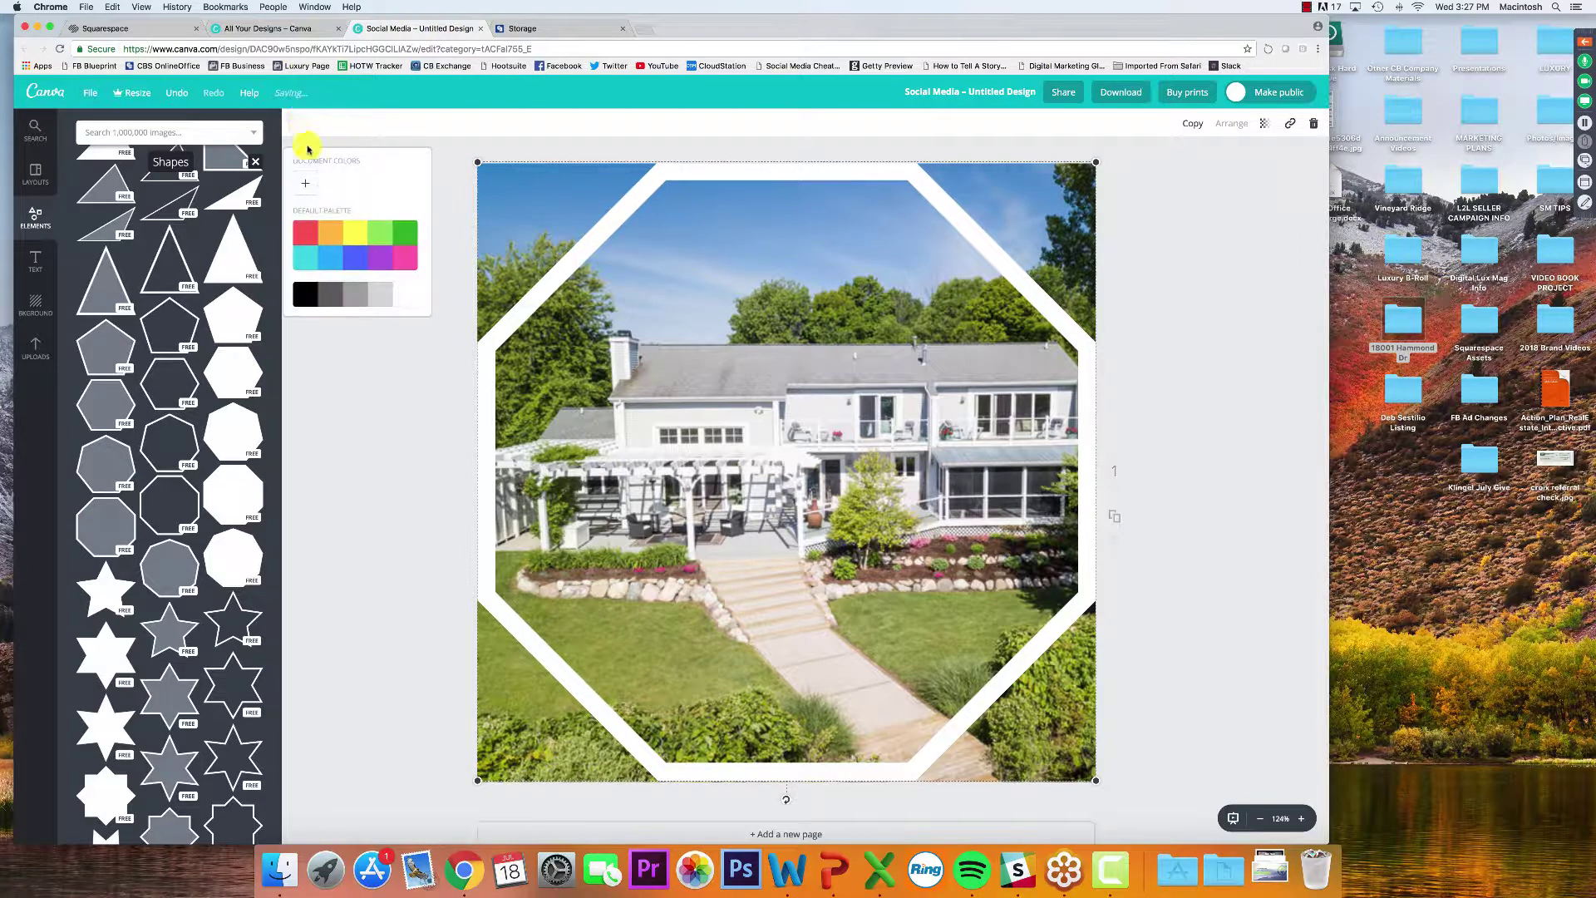
pyautogui.click(359, 262)
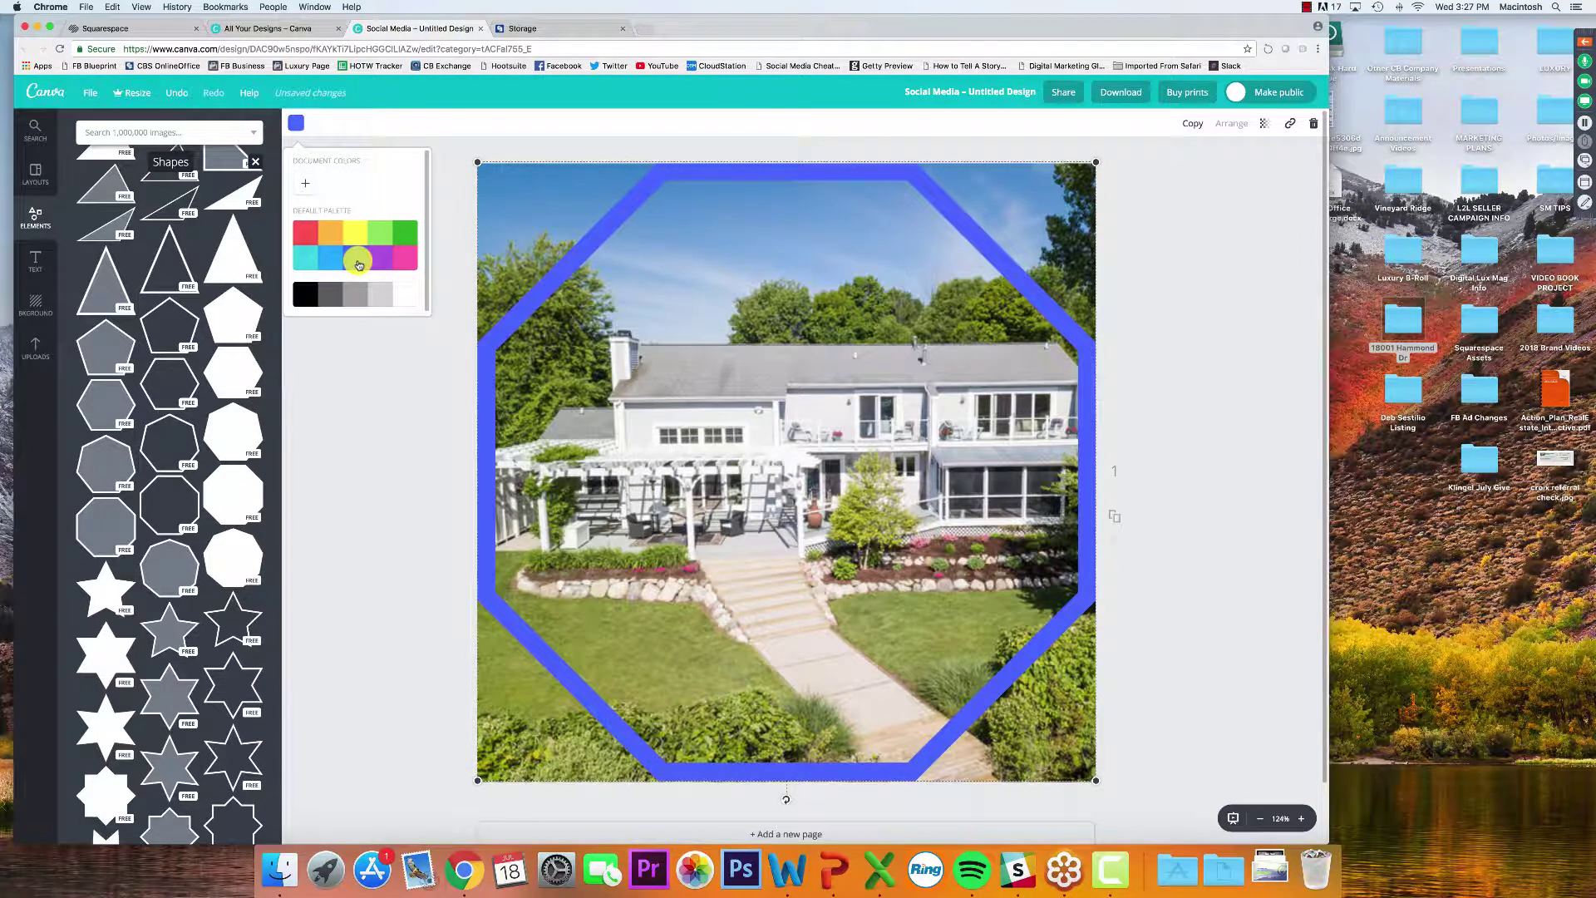
pyautogui.click(382, 301)
pyautogui.click(590, 250)
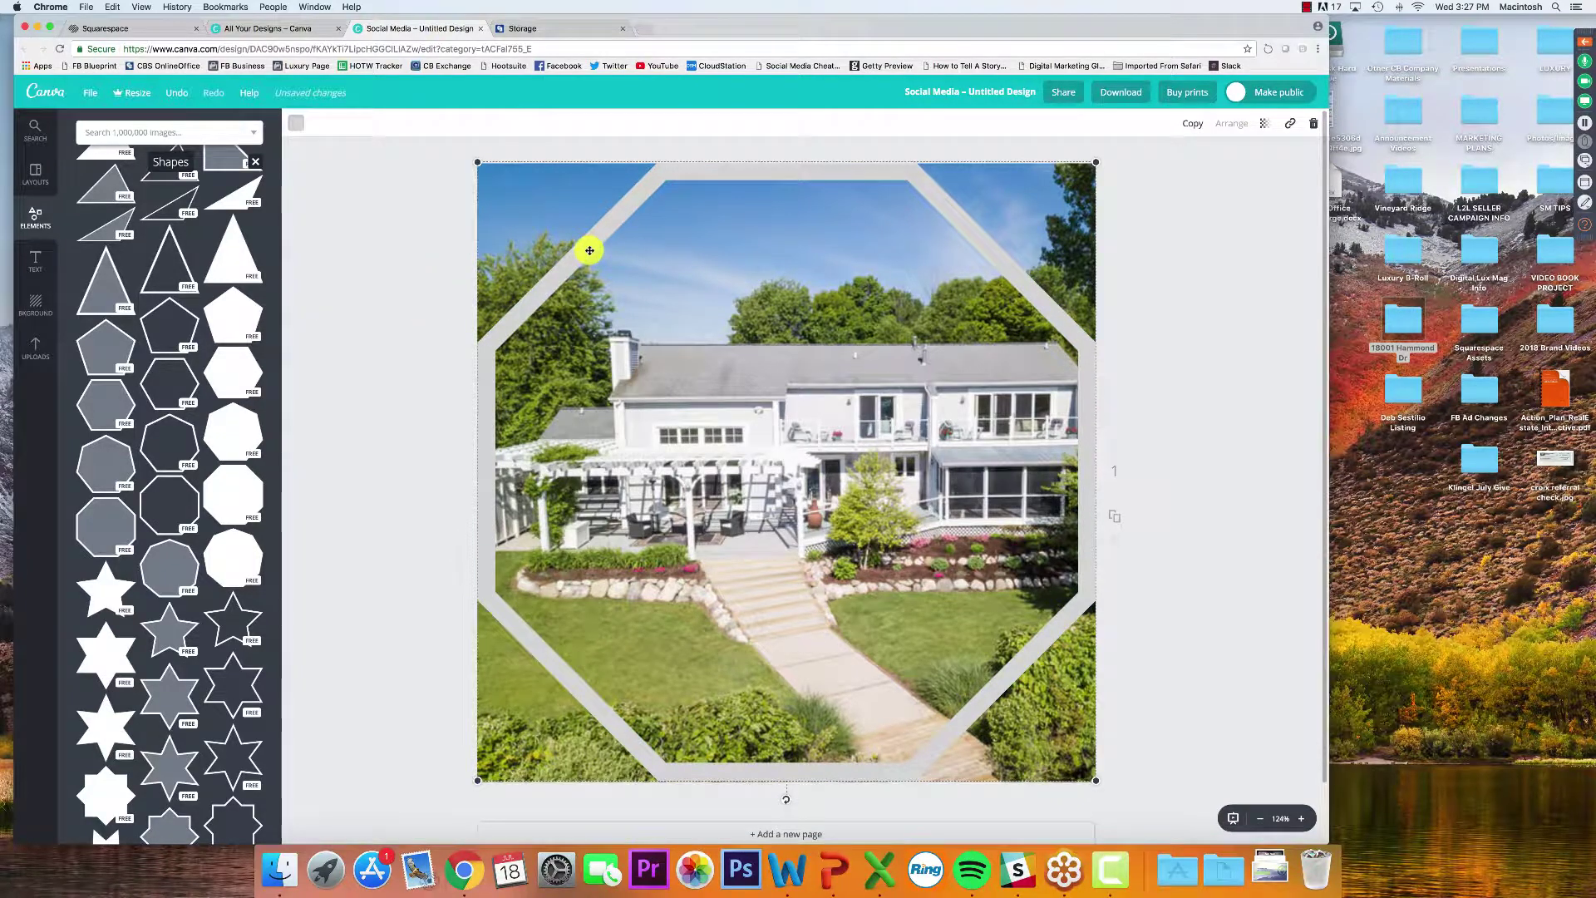
pyautogui.press('Delete')
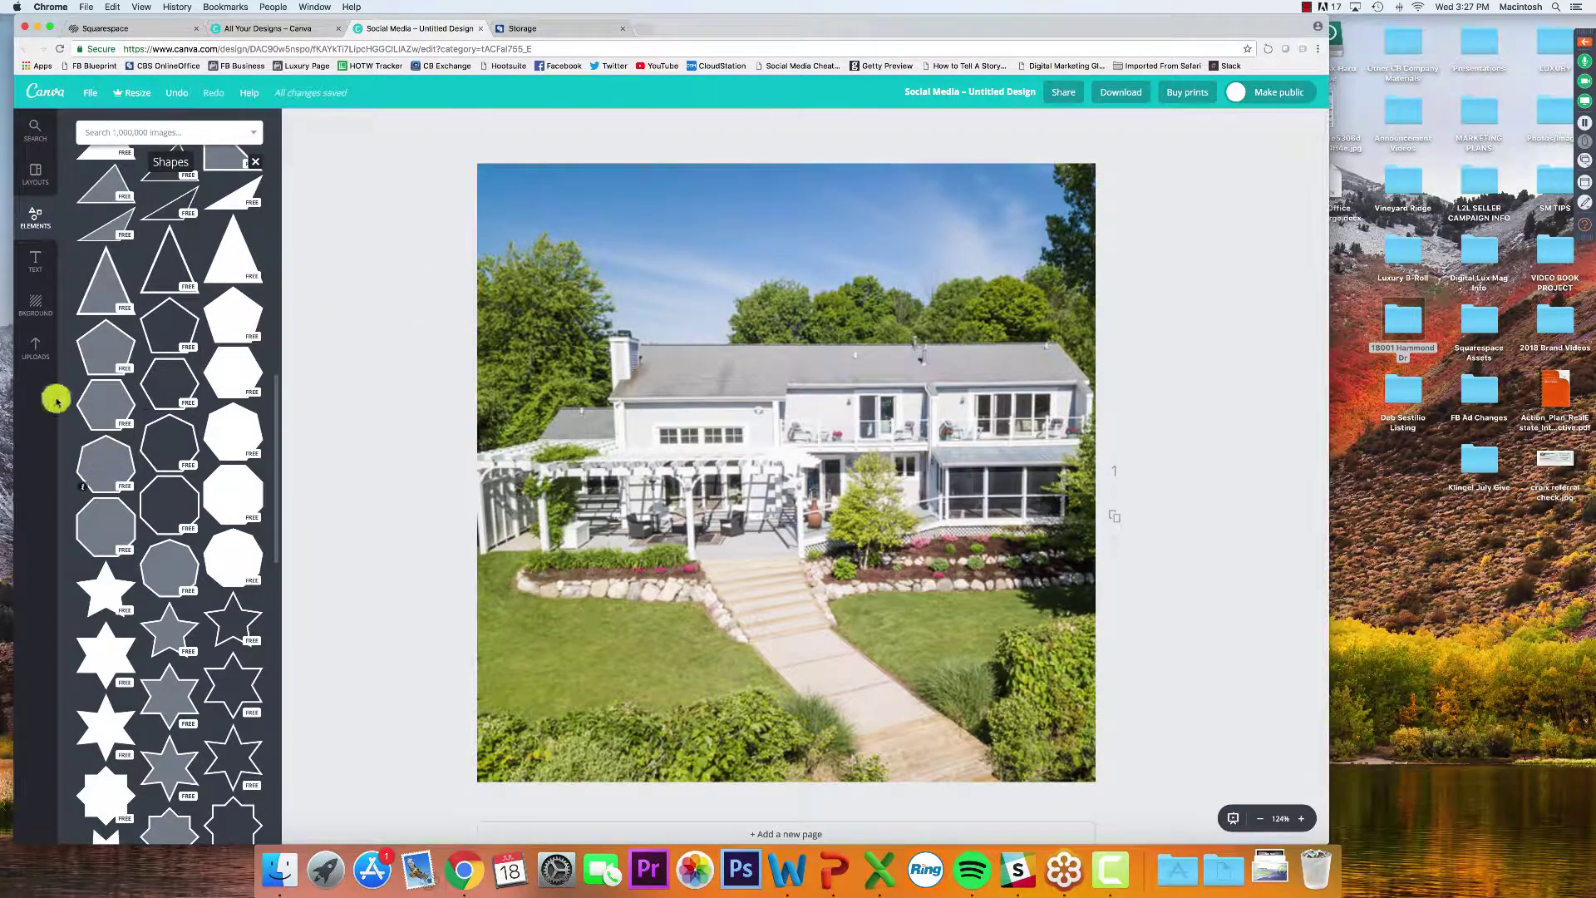
# Add the 'We are having a baby girl!' text template and move one text group up and right
pyautogui.click(39, 257)
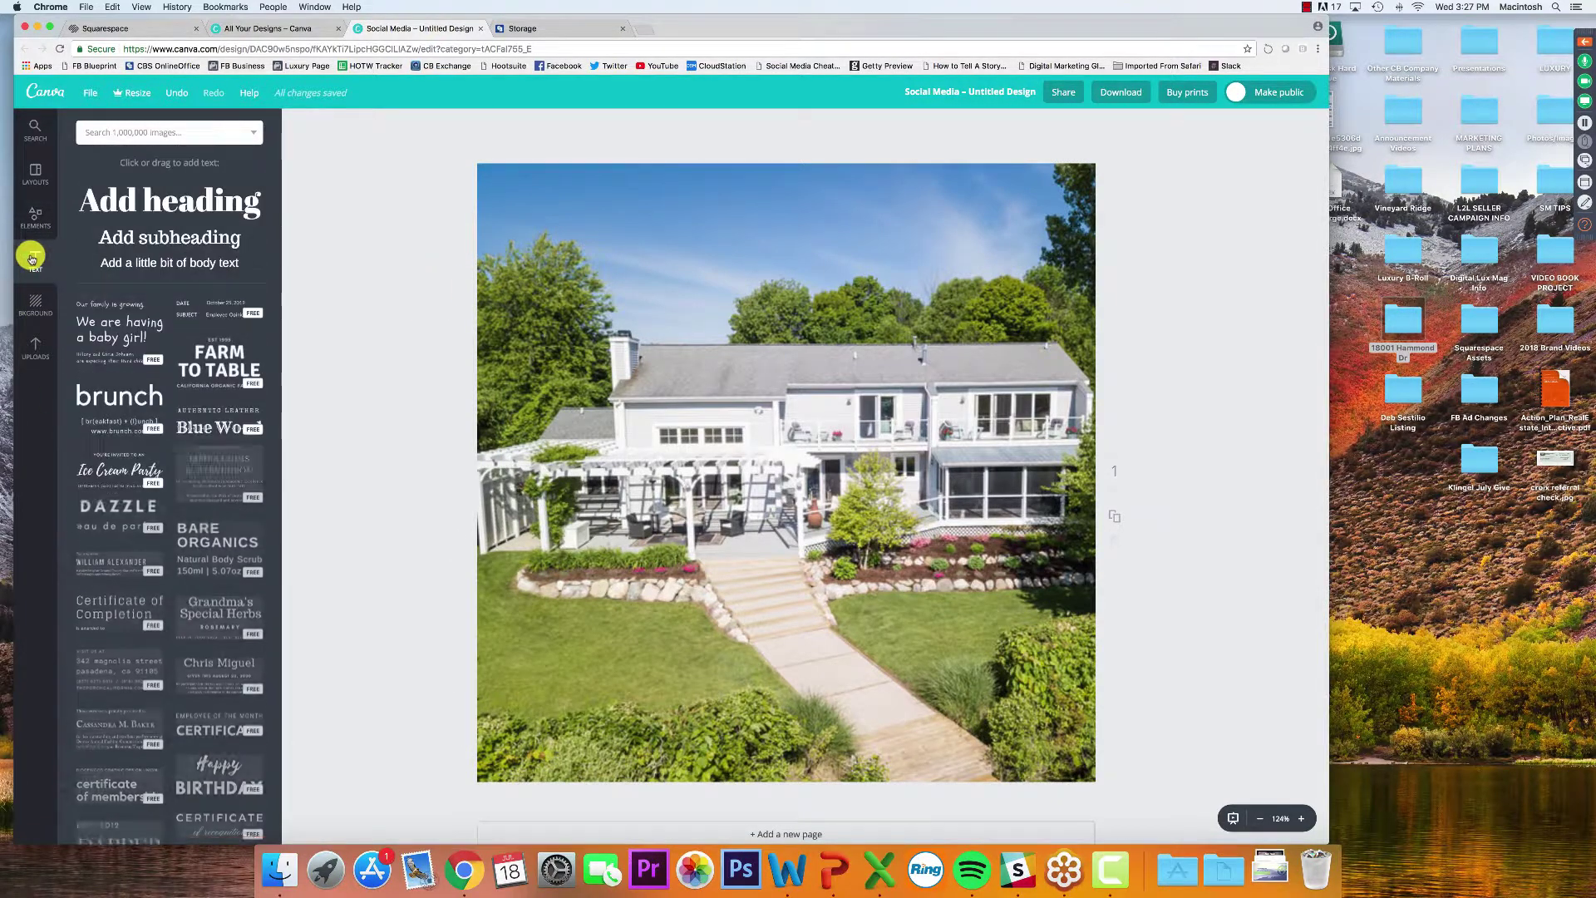
pyautogui.click(109, 336)
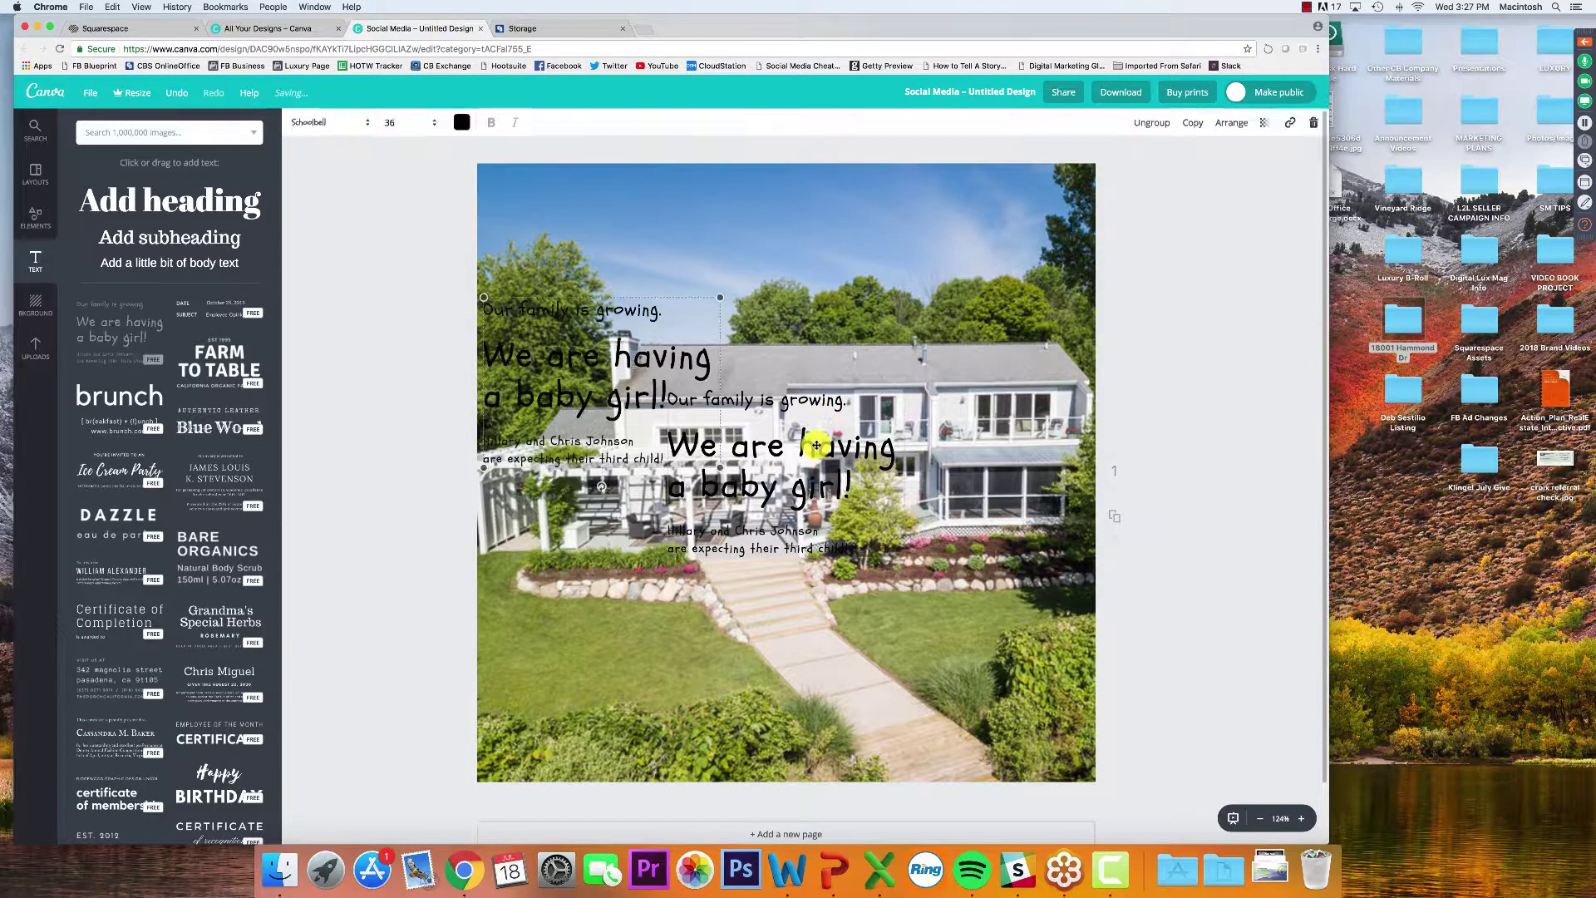
pyautogui.click(817, 445)
pyautogui.click(621, 393)
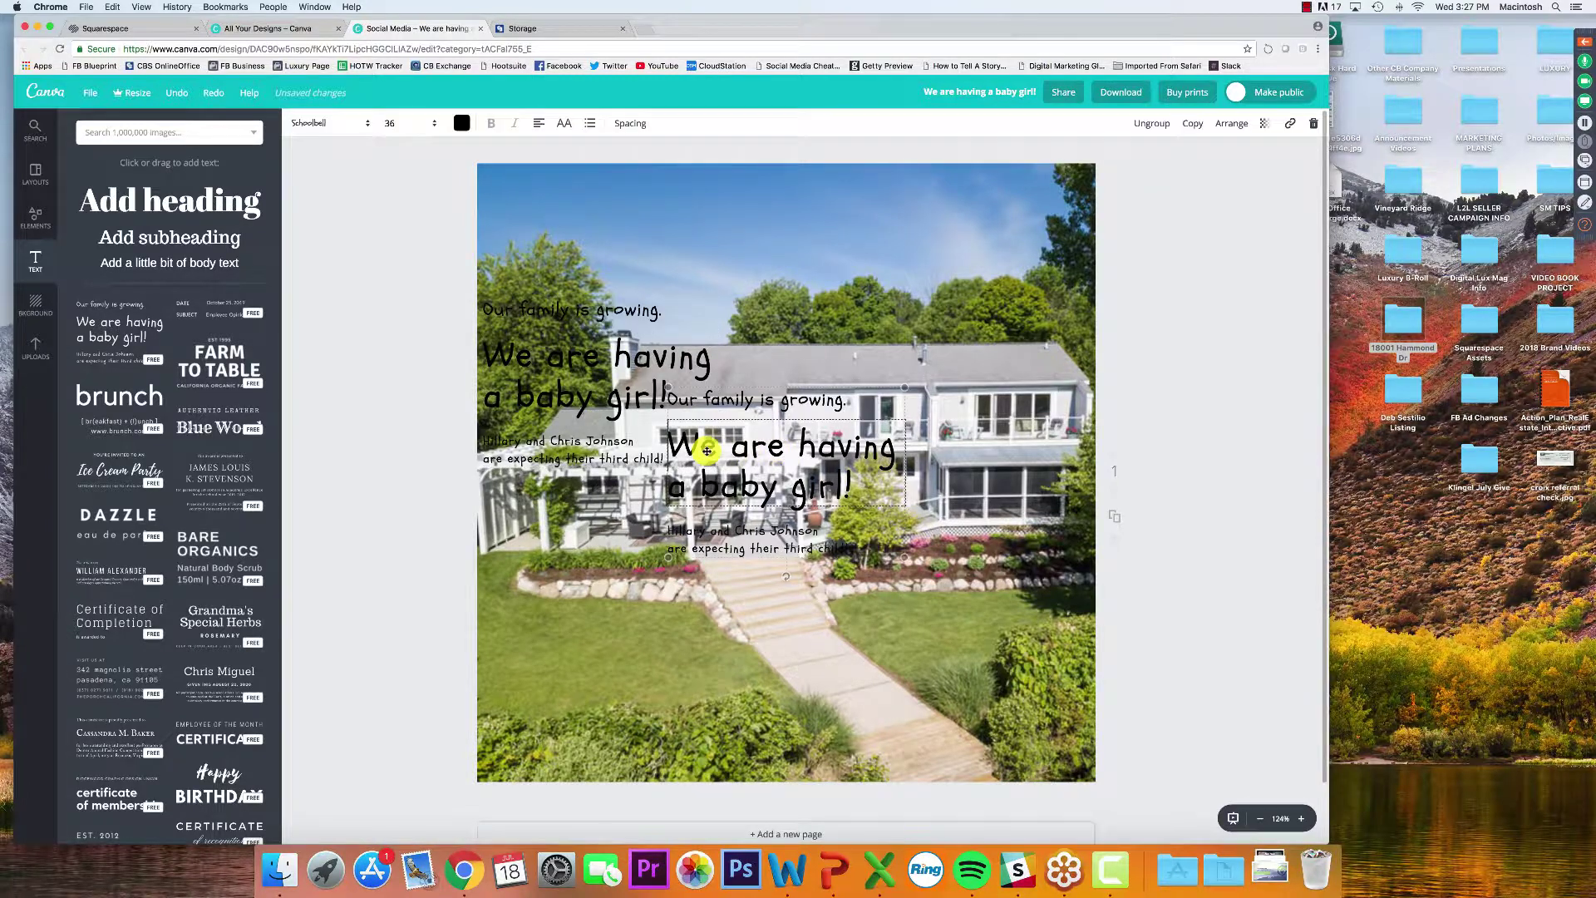
pyautogui.moveTo(723, 414); pyautogui.dragTo(863, 242)
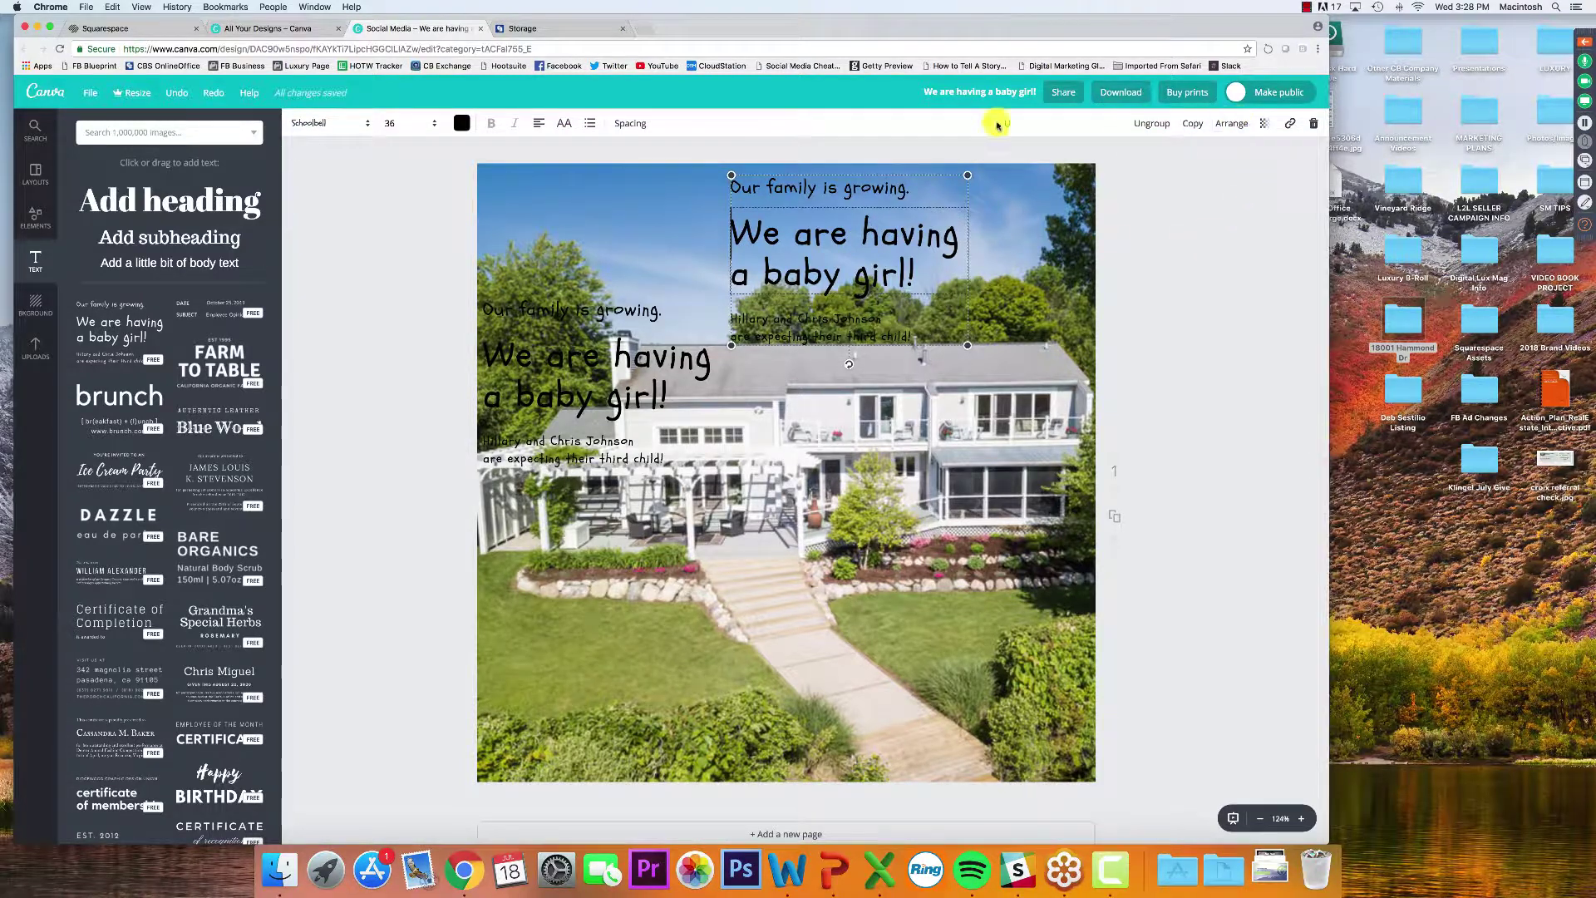
# Delete all of the baby-girl template text groups, leaving only the house photo
pyautogui.click(1314, 124)
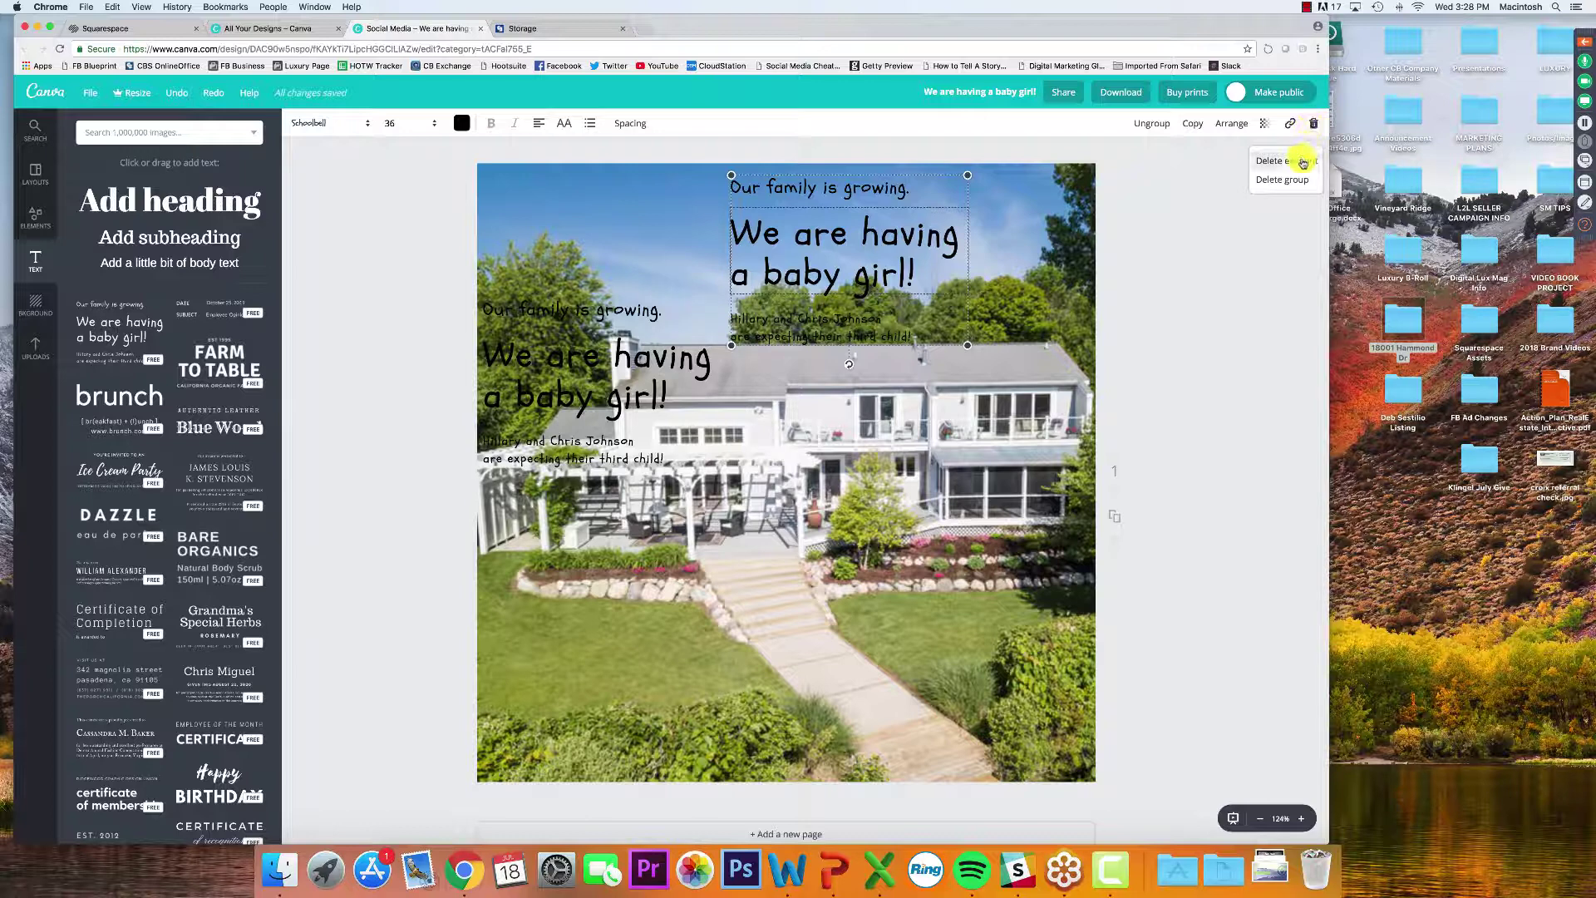
pyautogui.click(1303, 163)
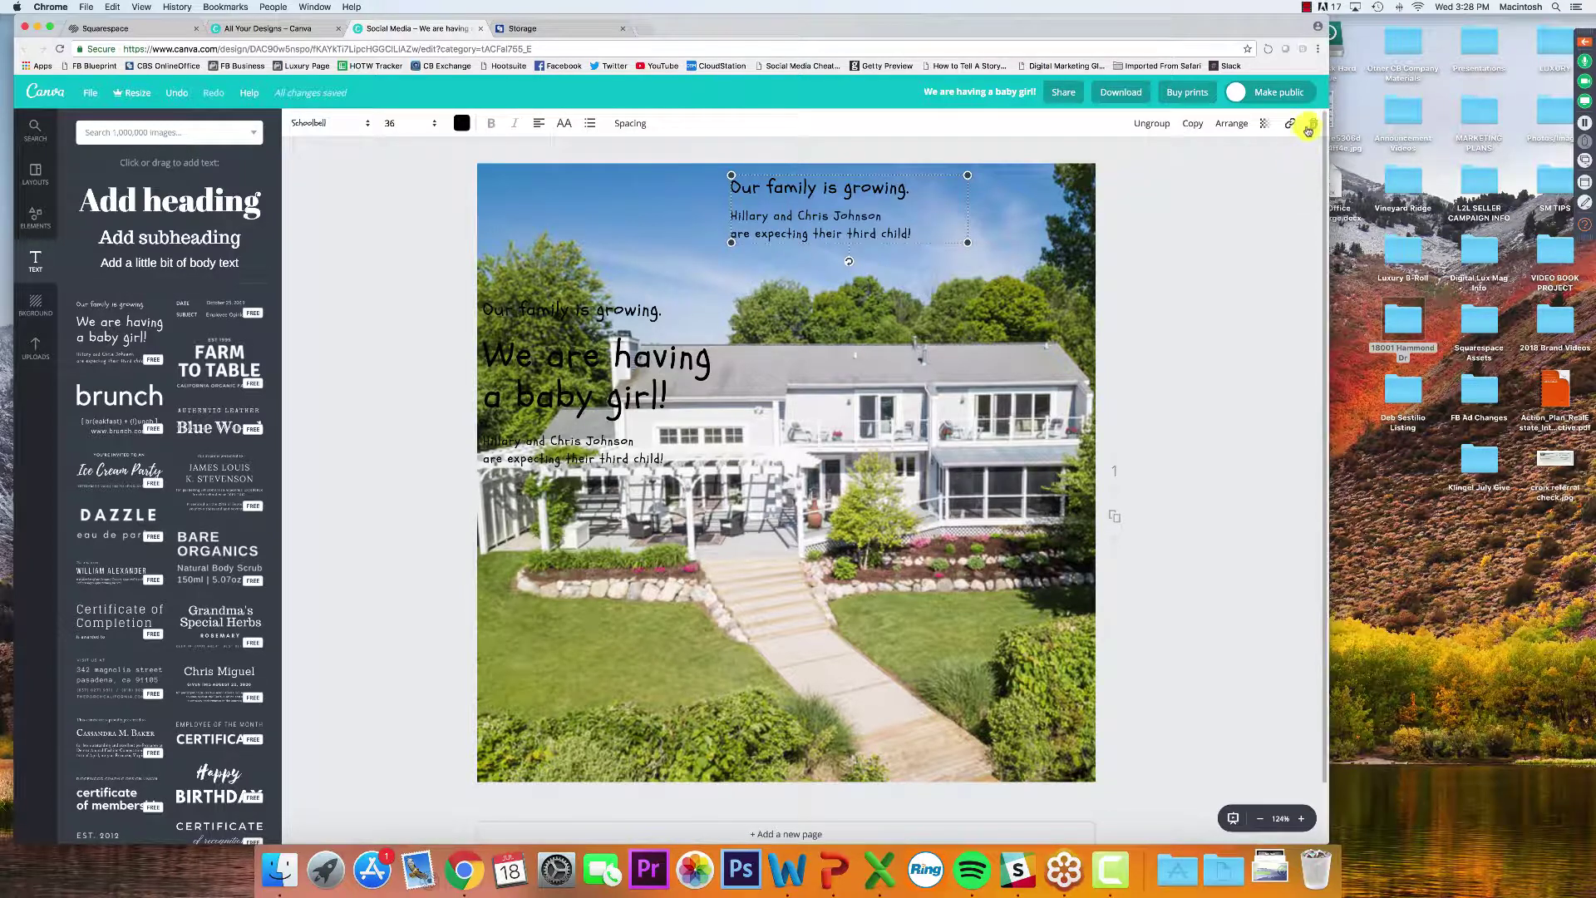
pyautogui.click(1282, 180)
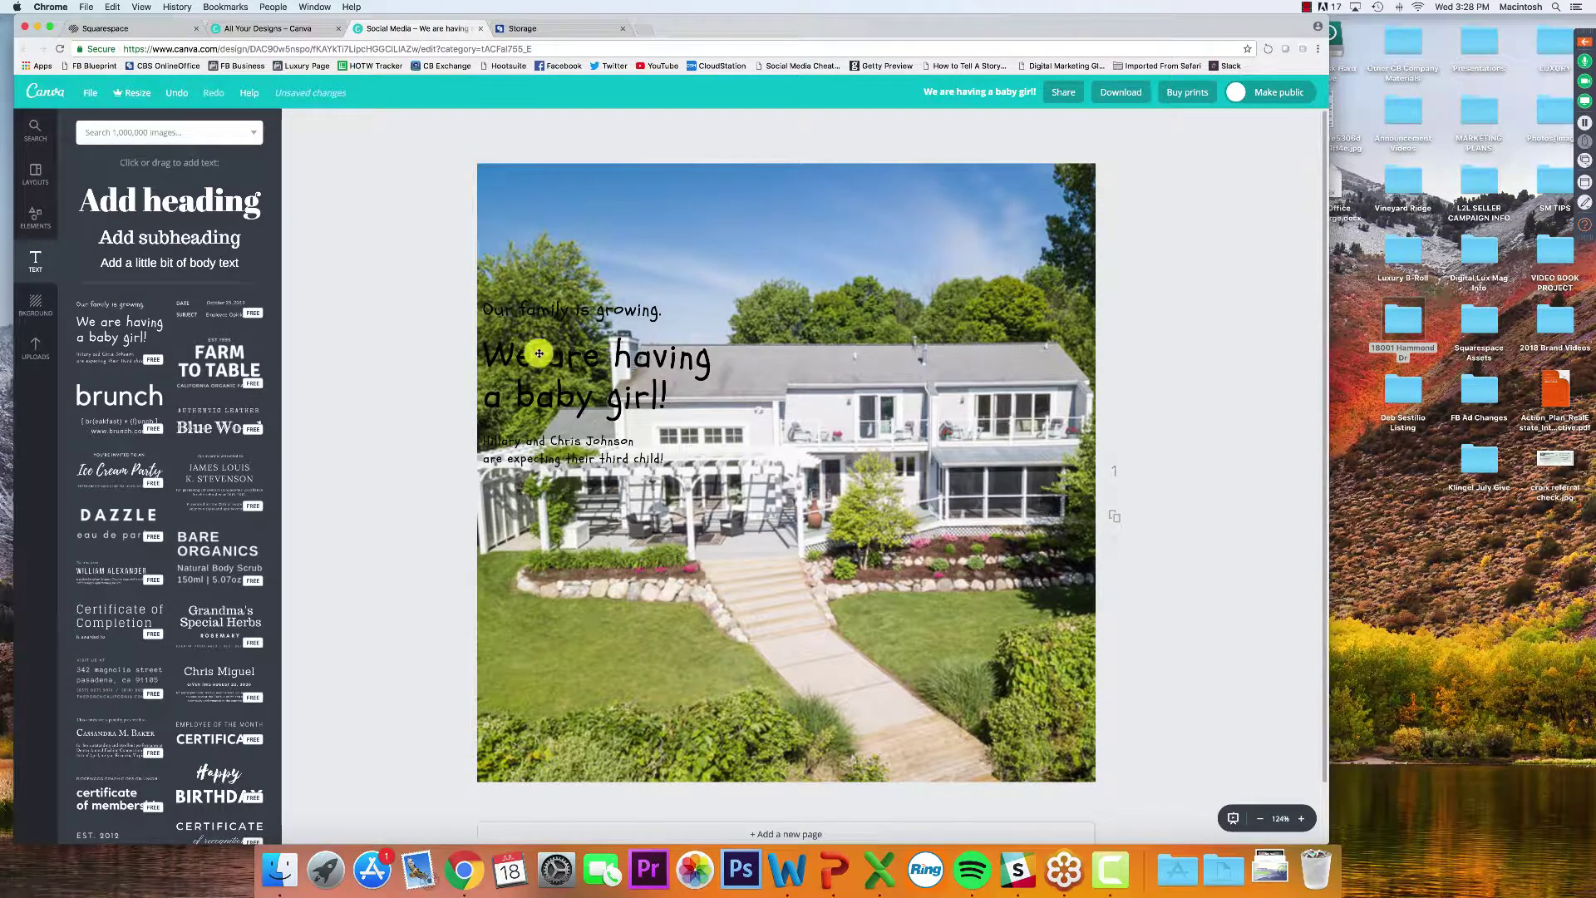
pyautogui.click(572, 314)
pyautogui.moveTo(457, 509); pyautogui.dragTo(805, 258)
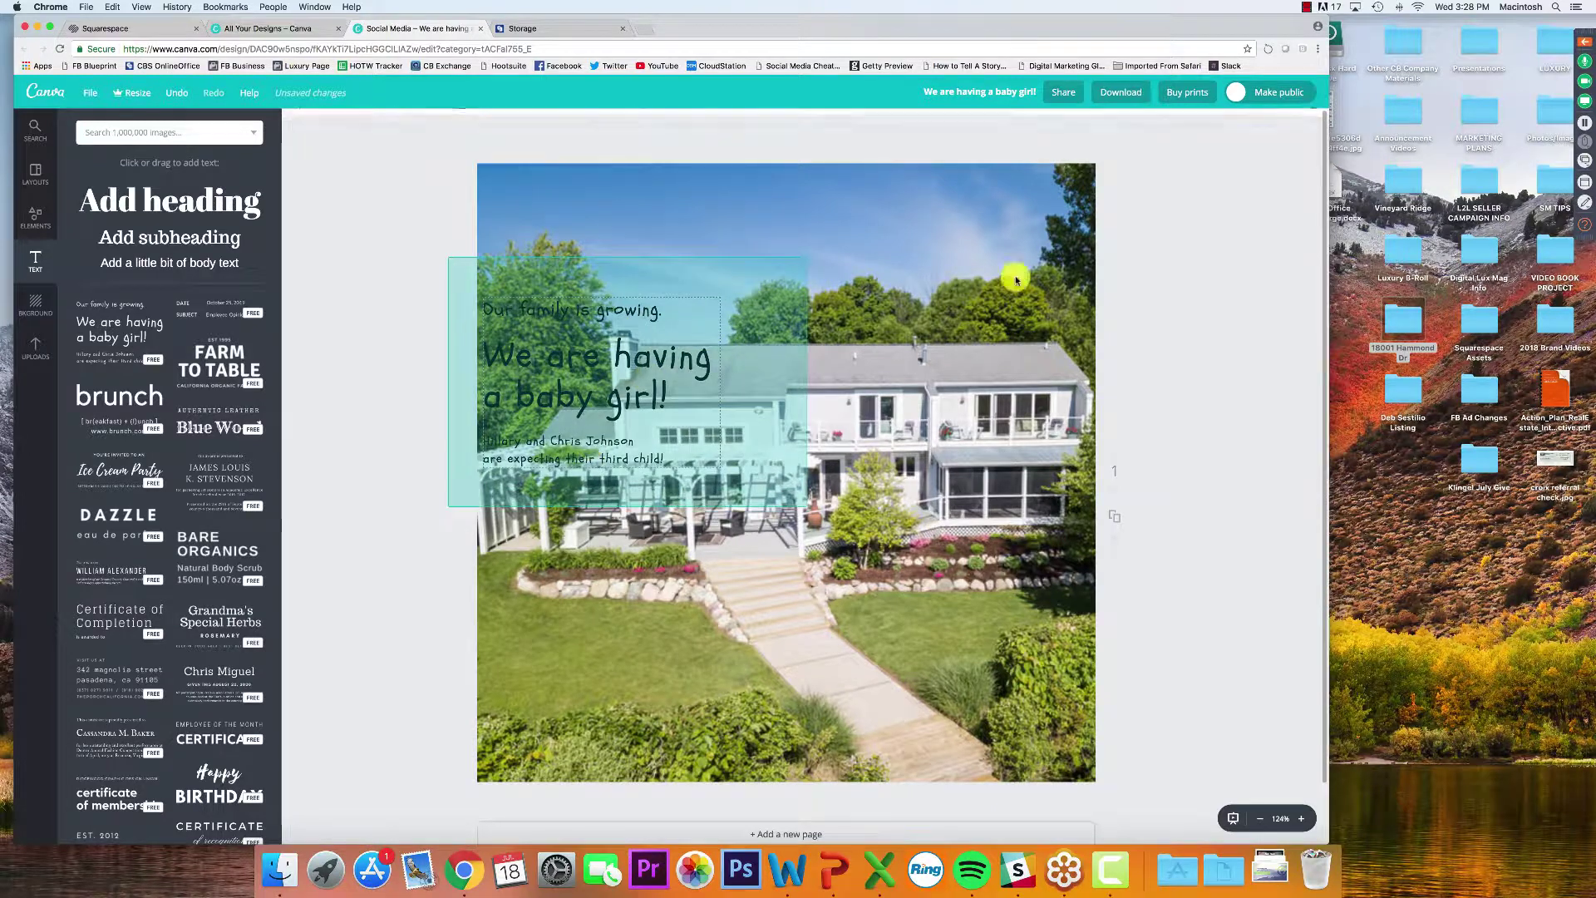
pyautogui.click(1272, 131)
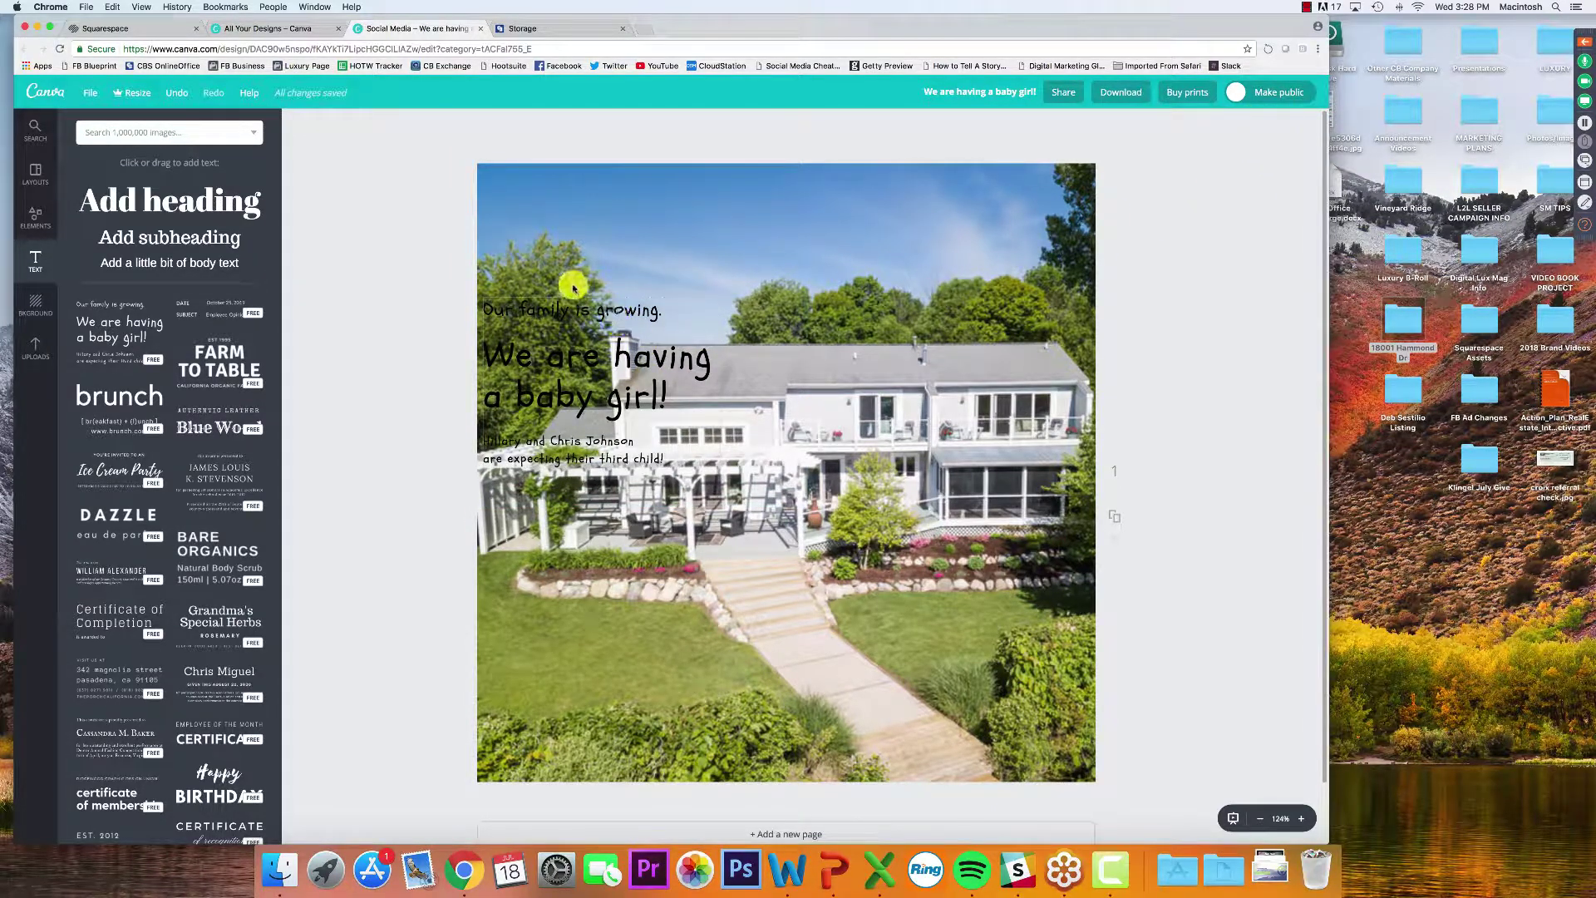
pyautogui.moveTo(559, 470); pyautogui.dragTo(484, 503)
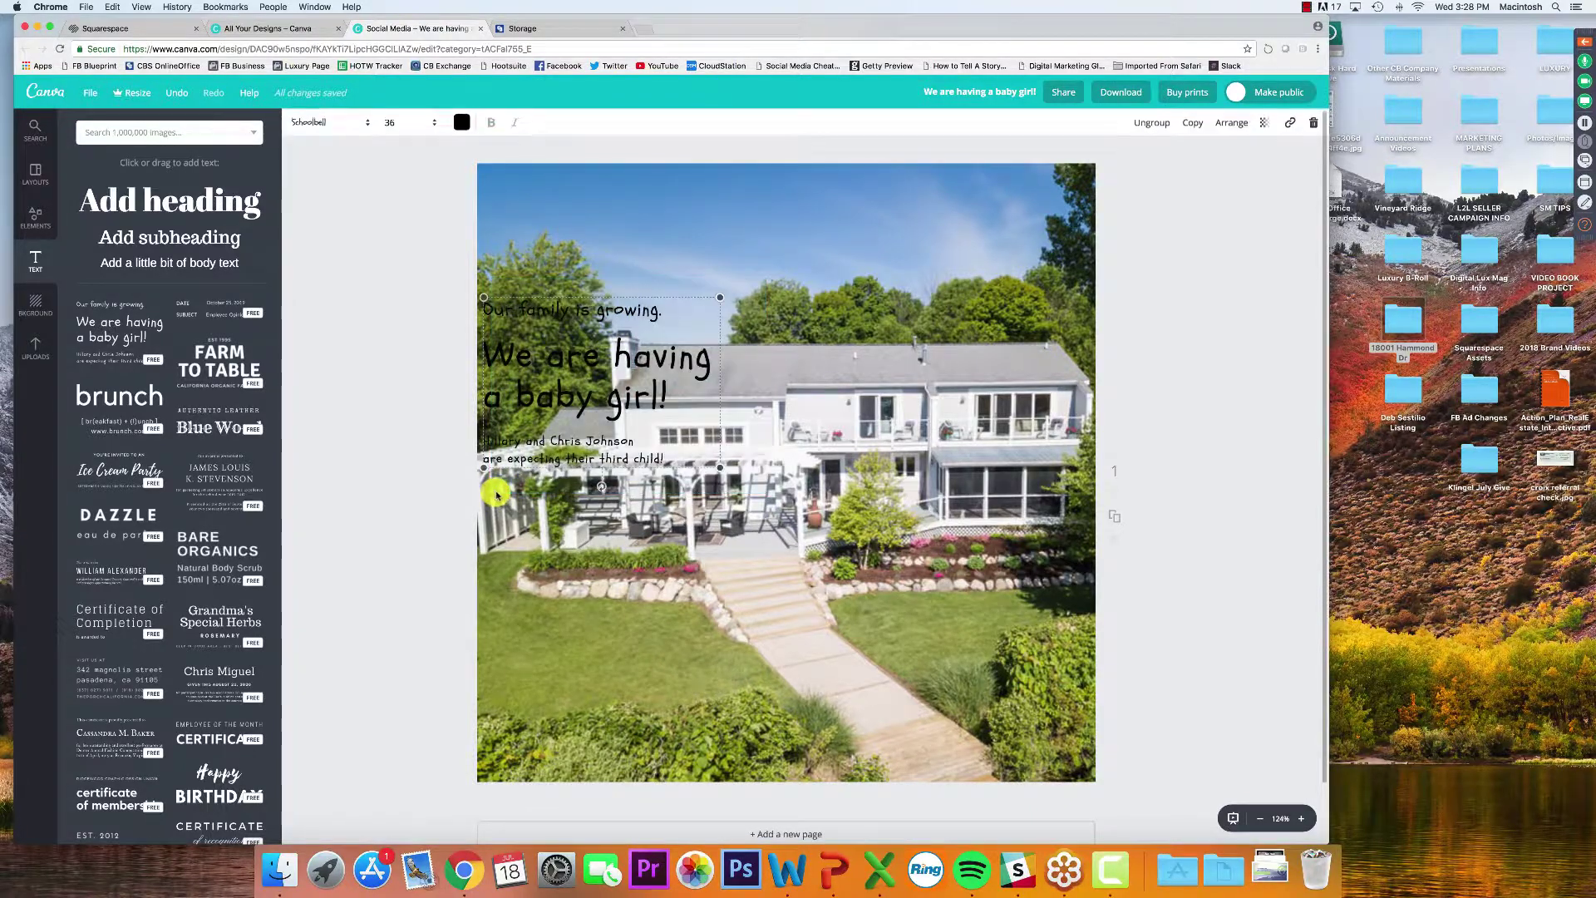
pyautogui.click(1313, 126)
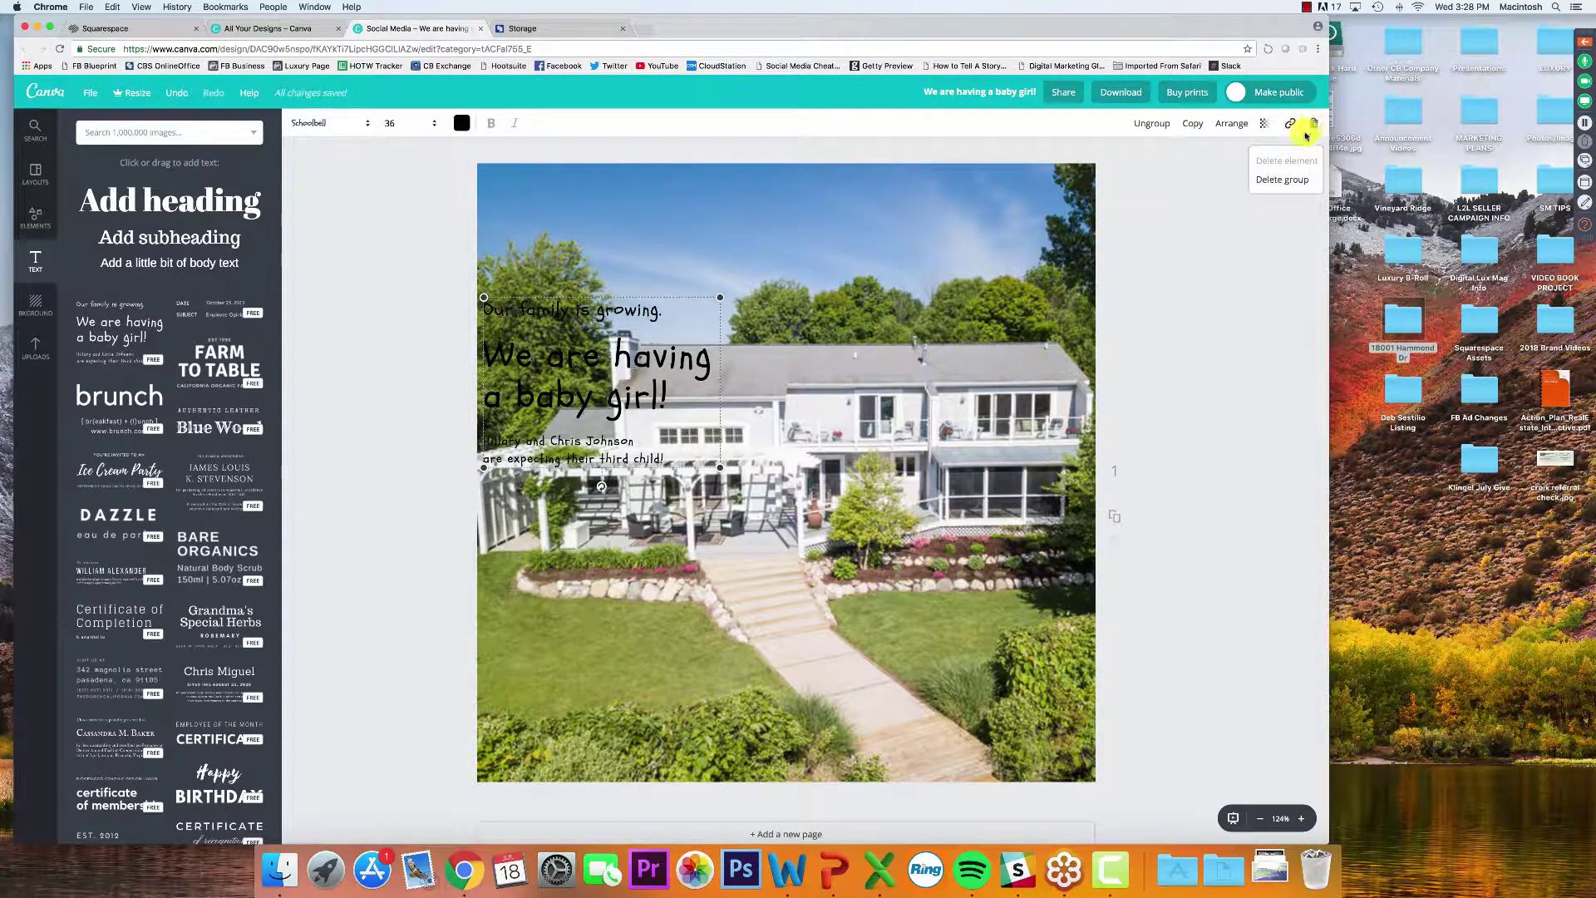
pyautogui.click(1285, 180)
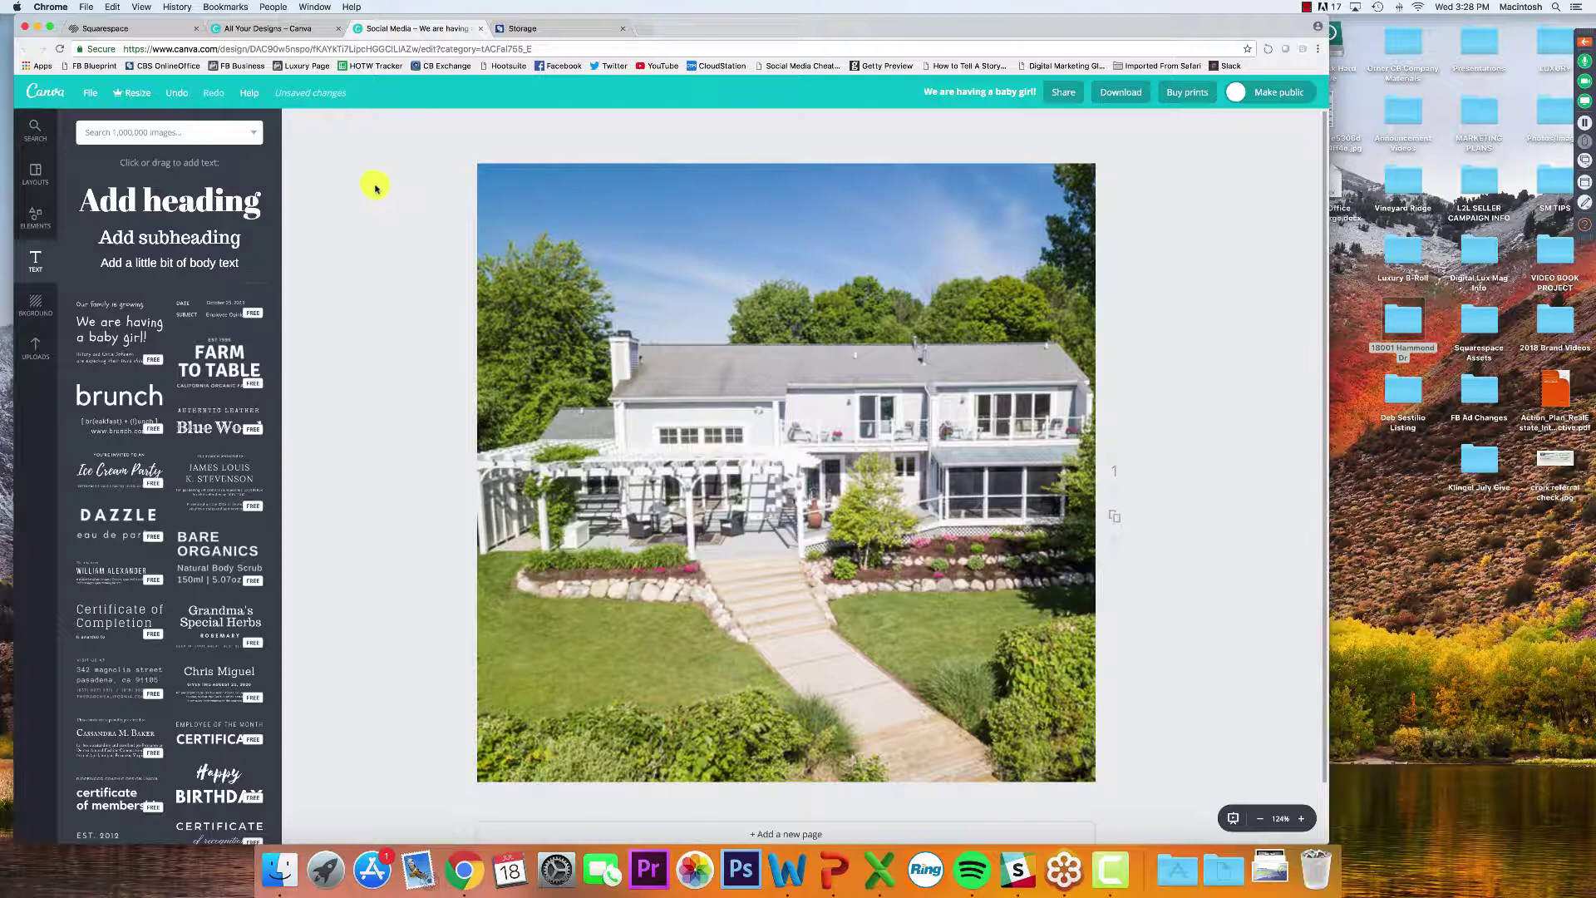
# Add a 'JUST LISTED!' heading, widen it onto one line, and move it to the photo's top
pyautogui.click(183, 207)
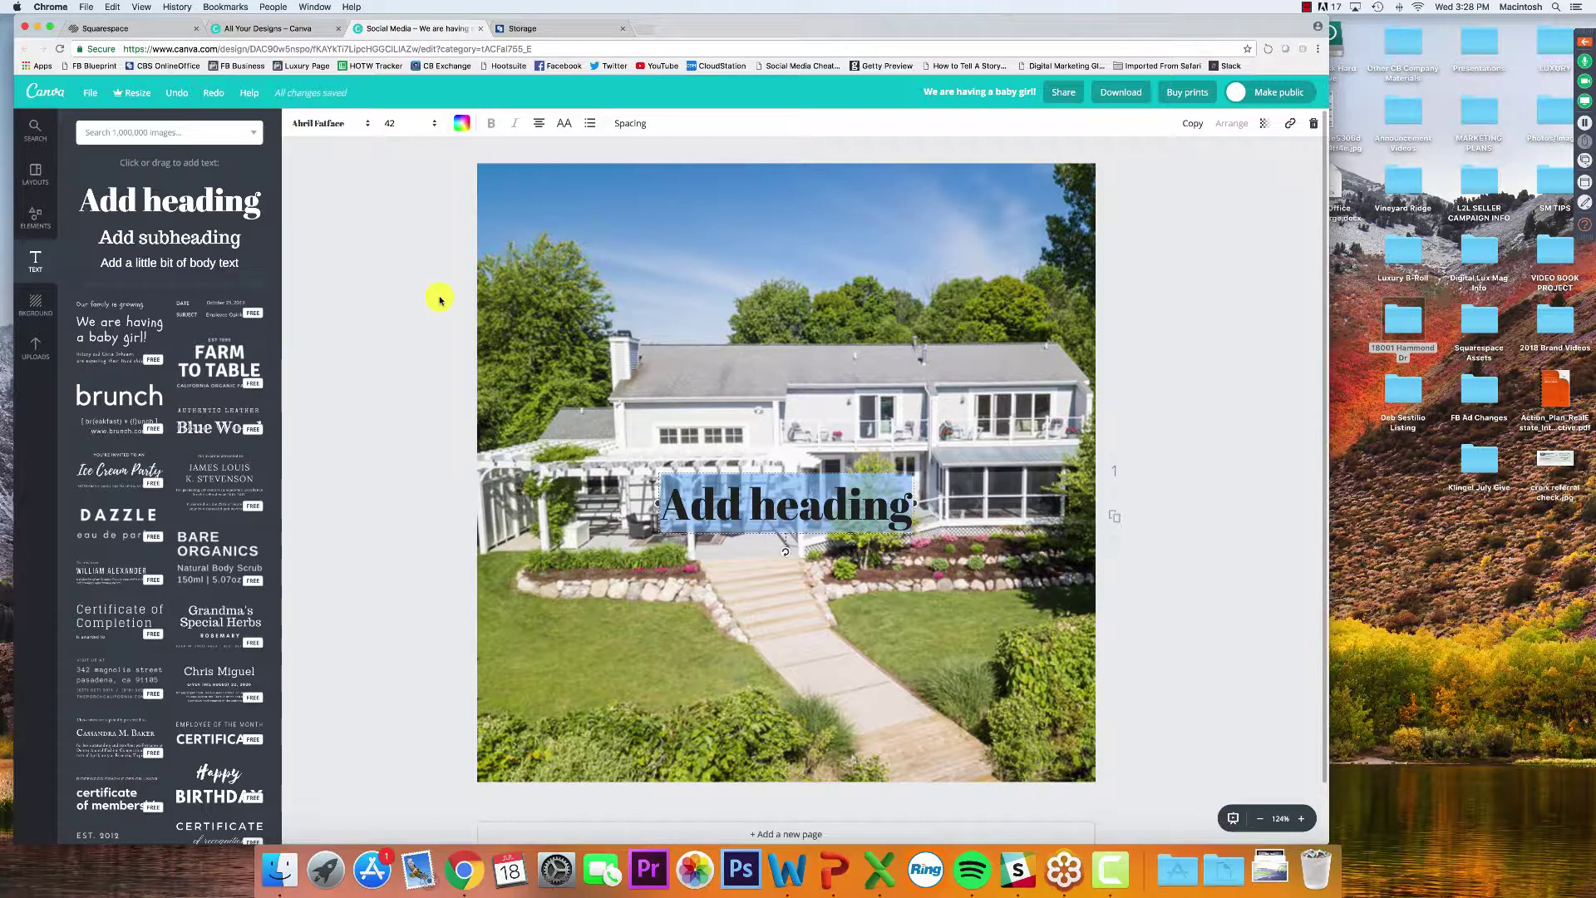
pyautogui.write('J')
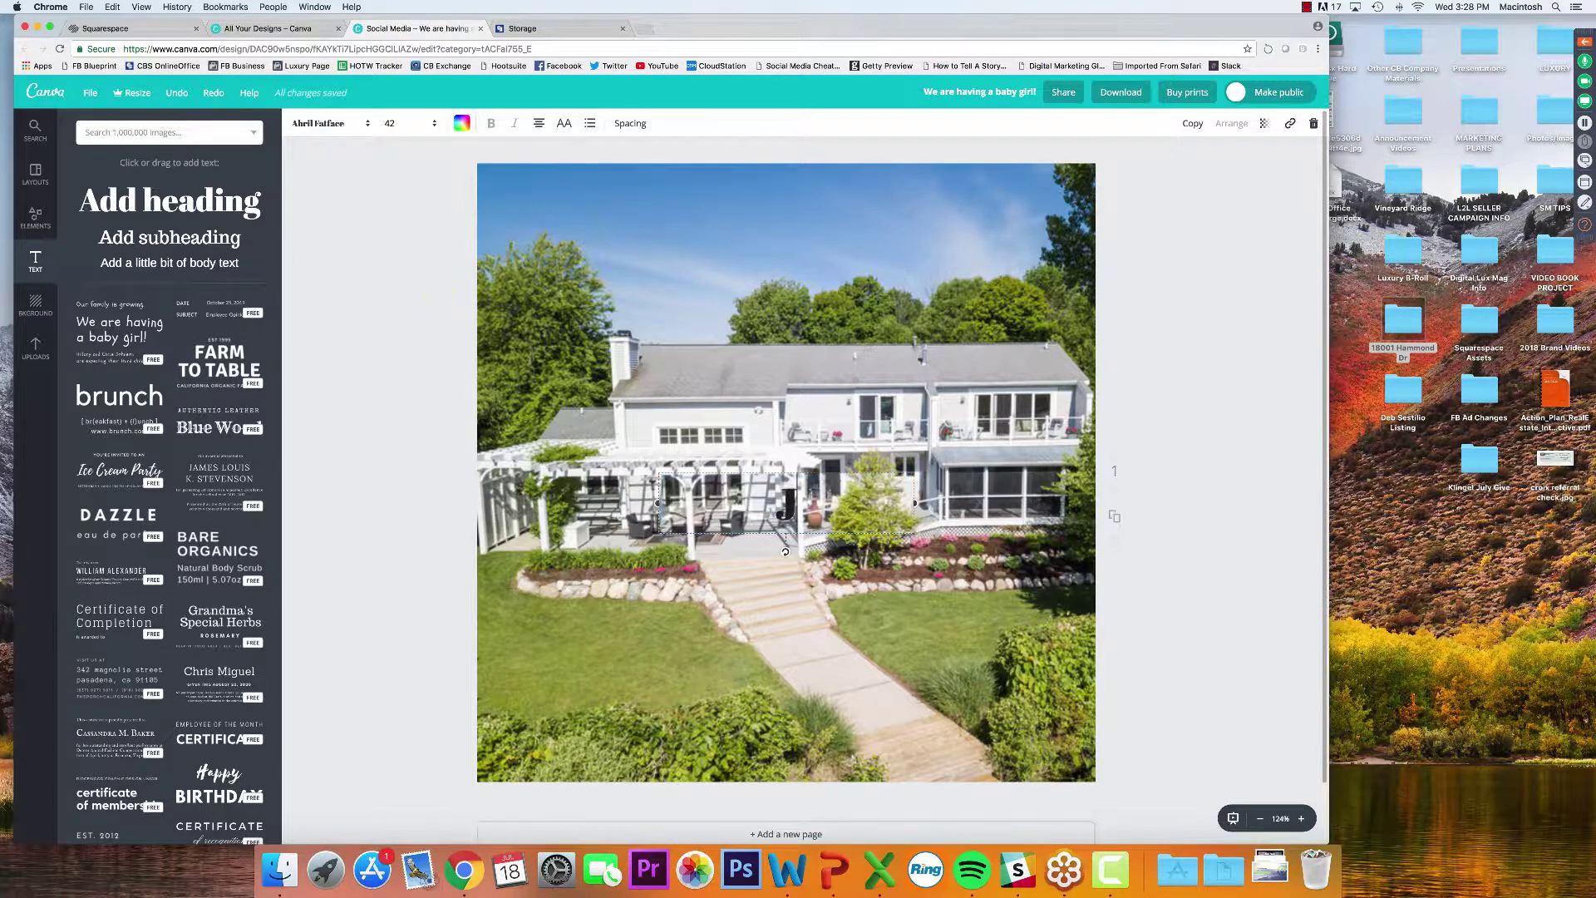
pyautogui.write('USTLISTED!')
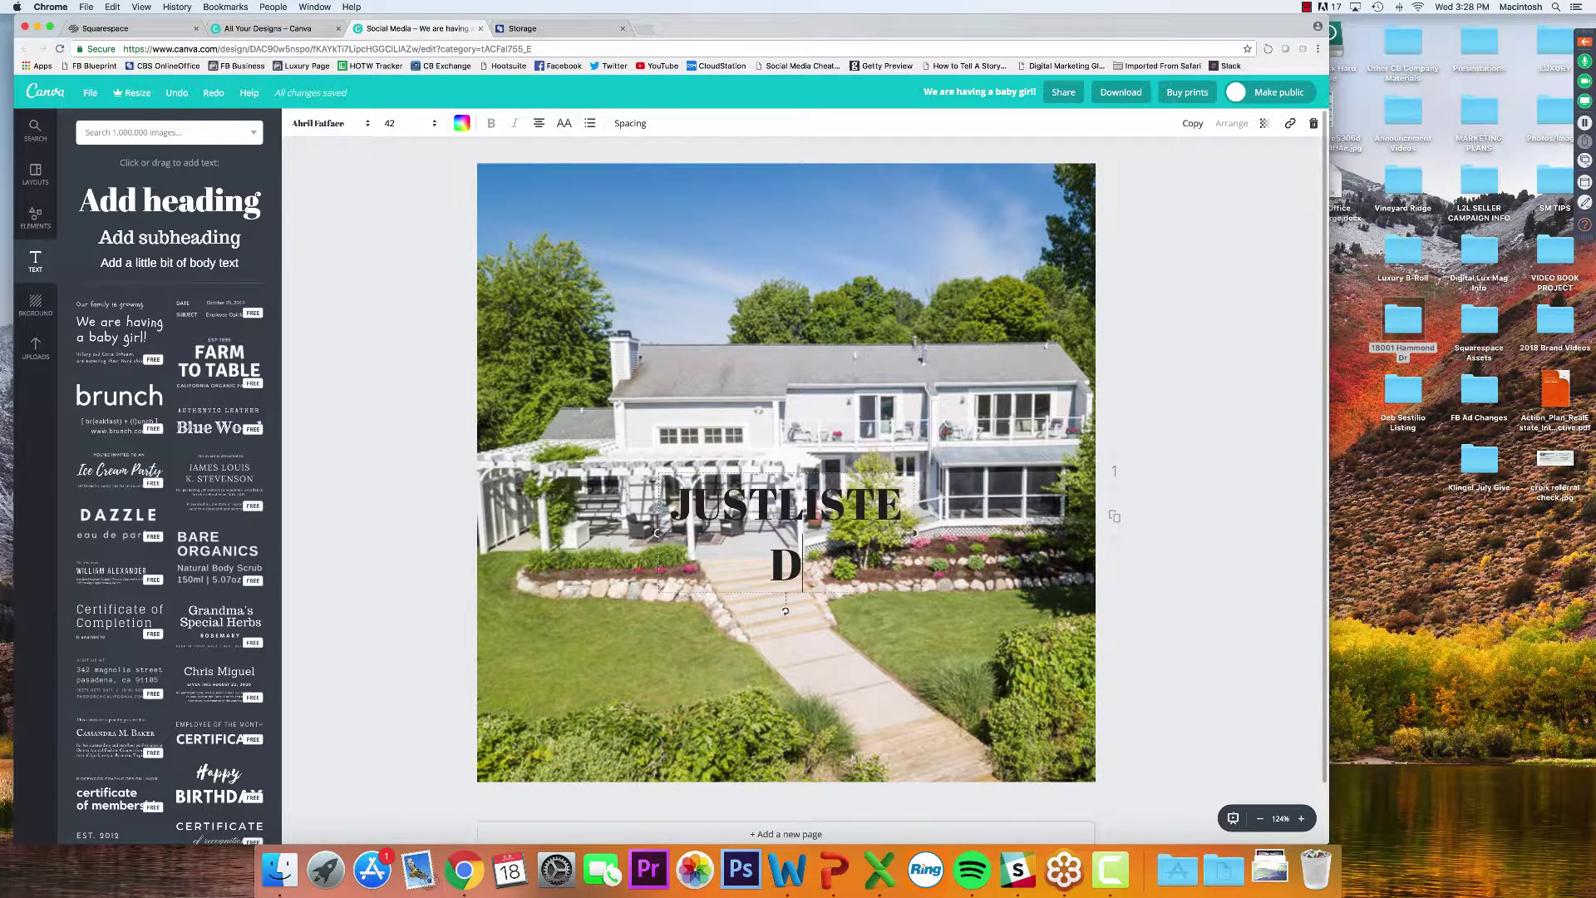
pyautogui.click(779, 489)
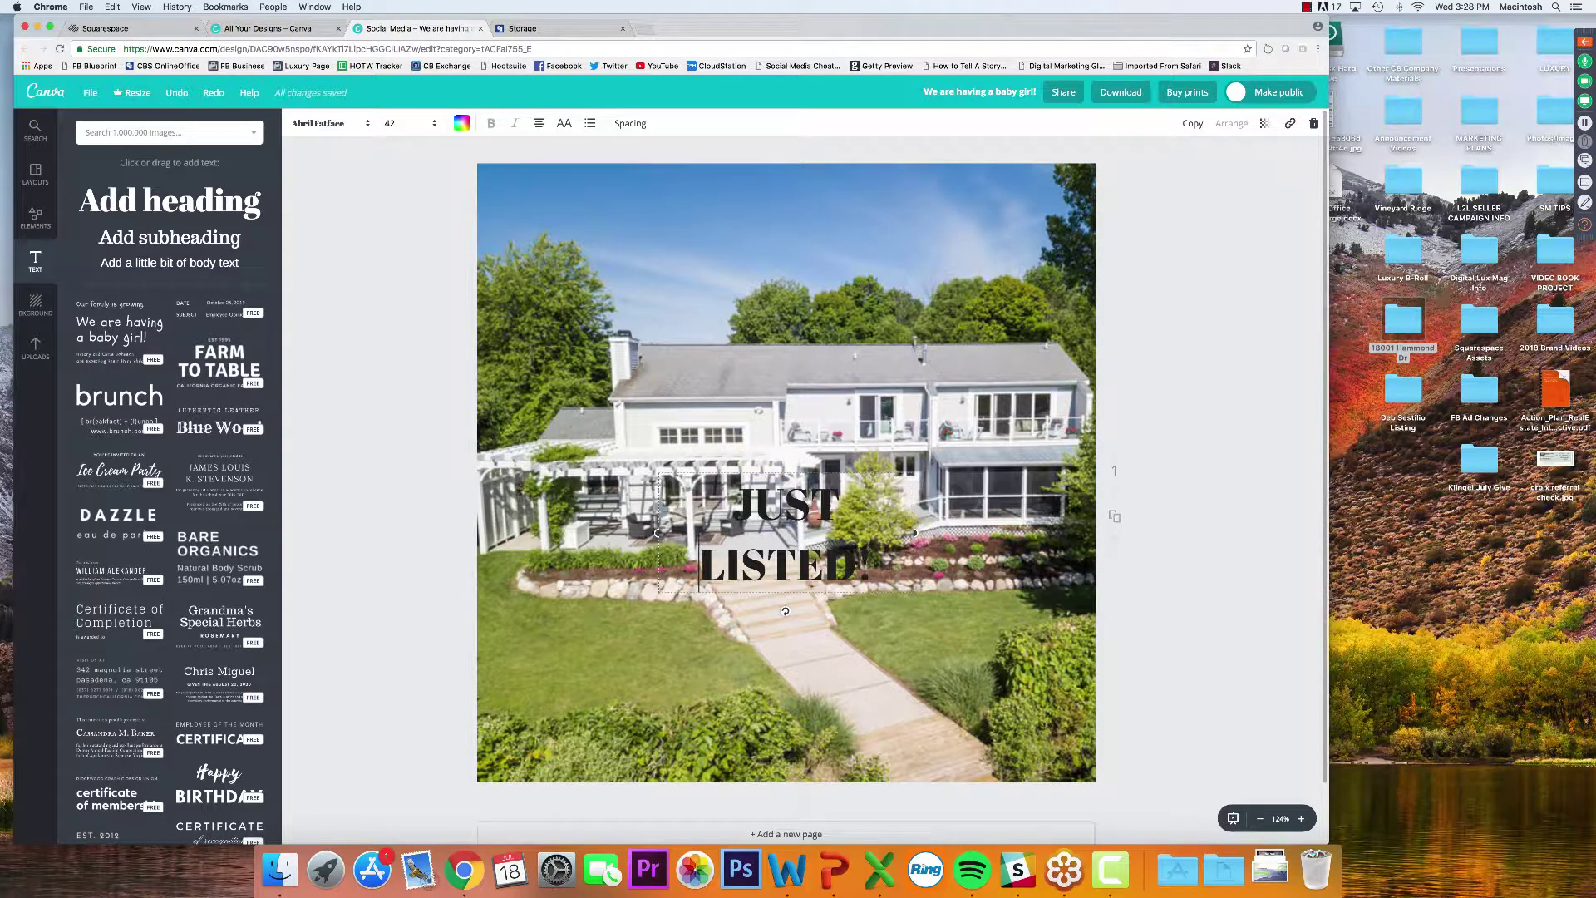
pyautogui.click(344, 177)
pyautogui.click(794, 516)
pyautogui.moveTo(940, 538); pyautogui.dragTo(1072, 472)
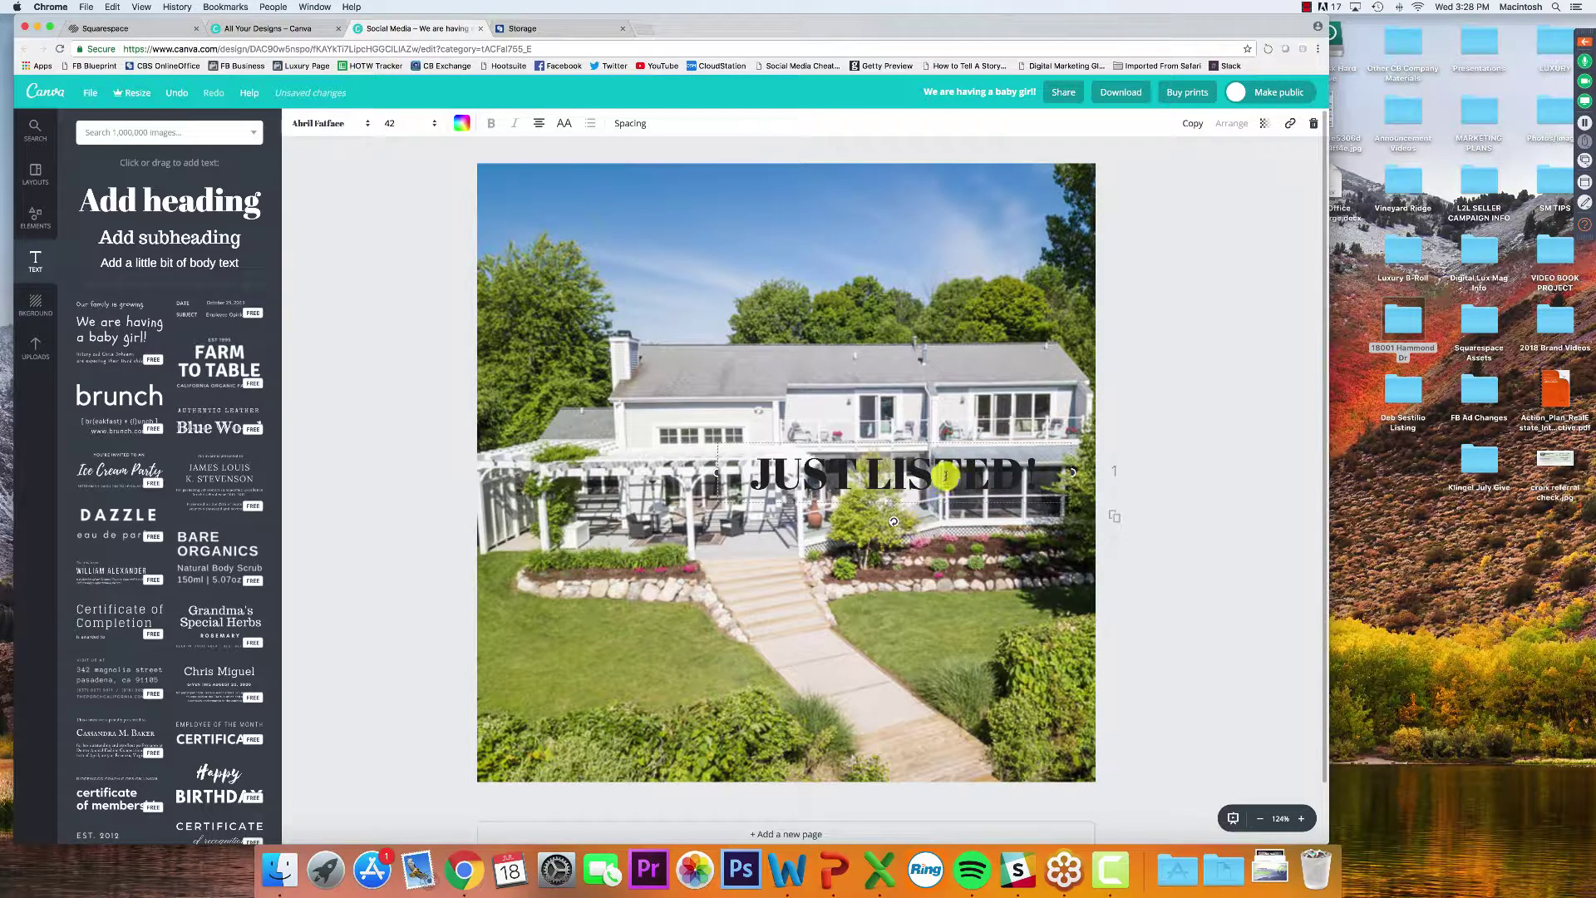
pyautogui.moveTo(934, 500); pyautogui.dragTo(833, 245)
pyautogui.click(1165, 285)
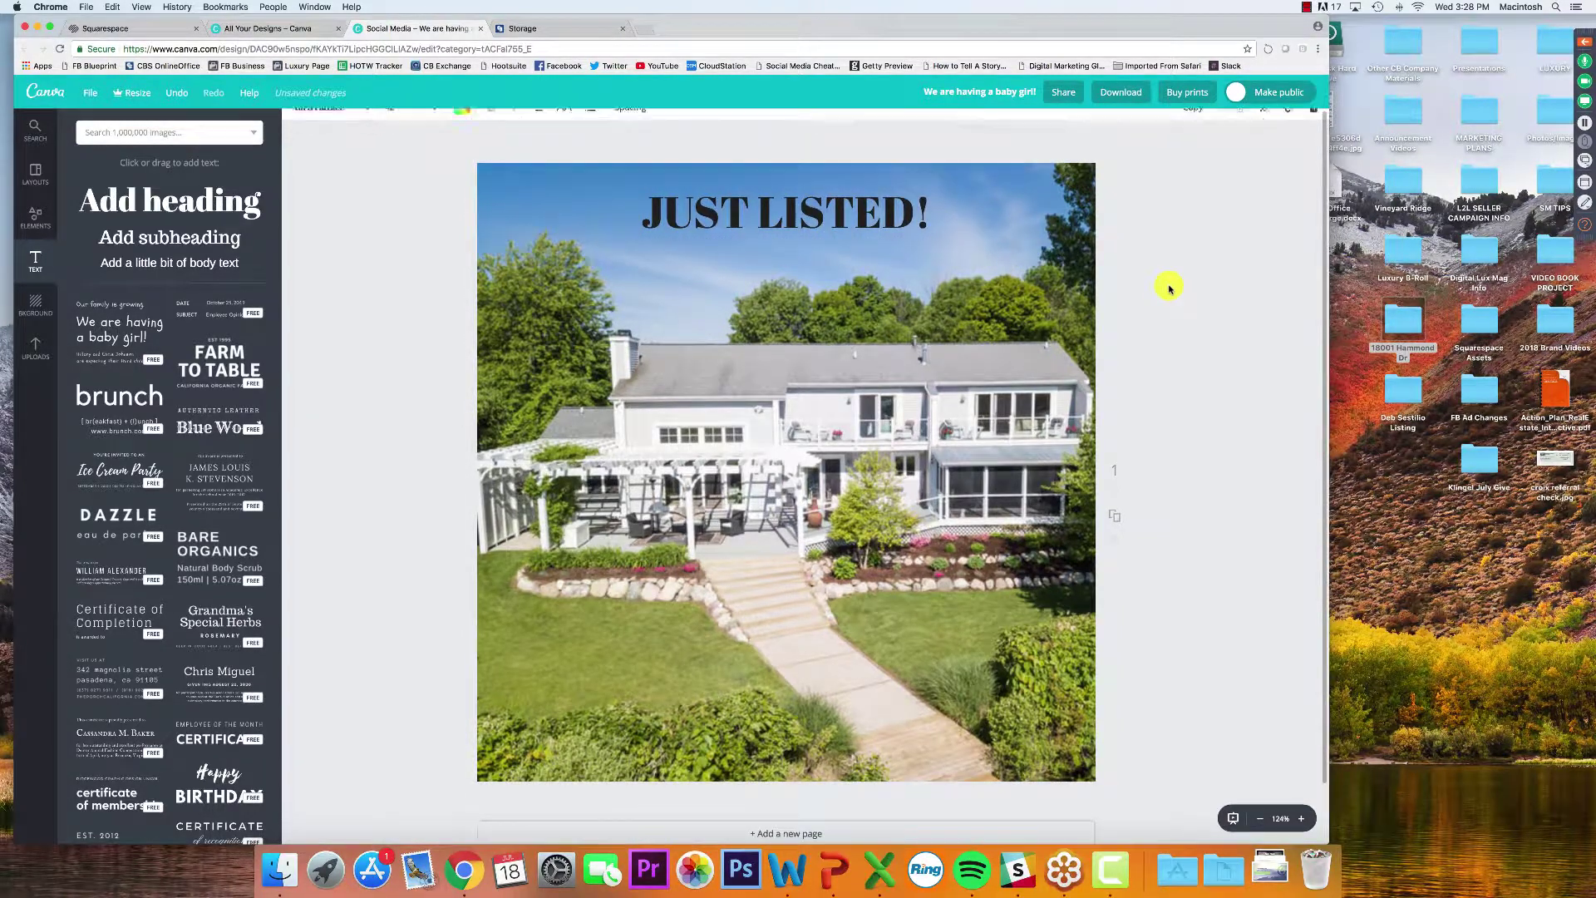
# Set the JUST LISTED! heading to size 56, keep it on one line, and centre it at top
pyautogui.click(681, 218)
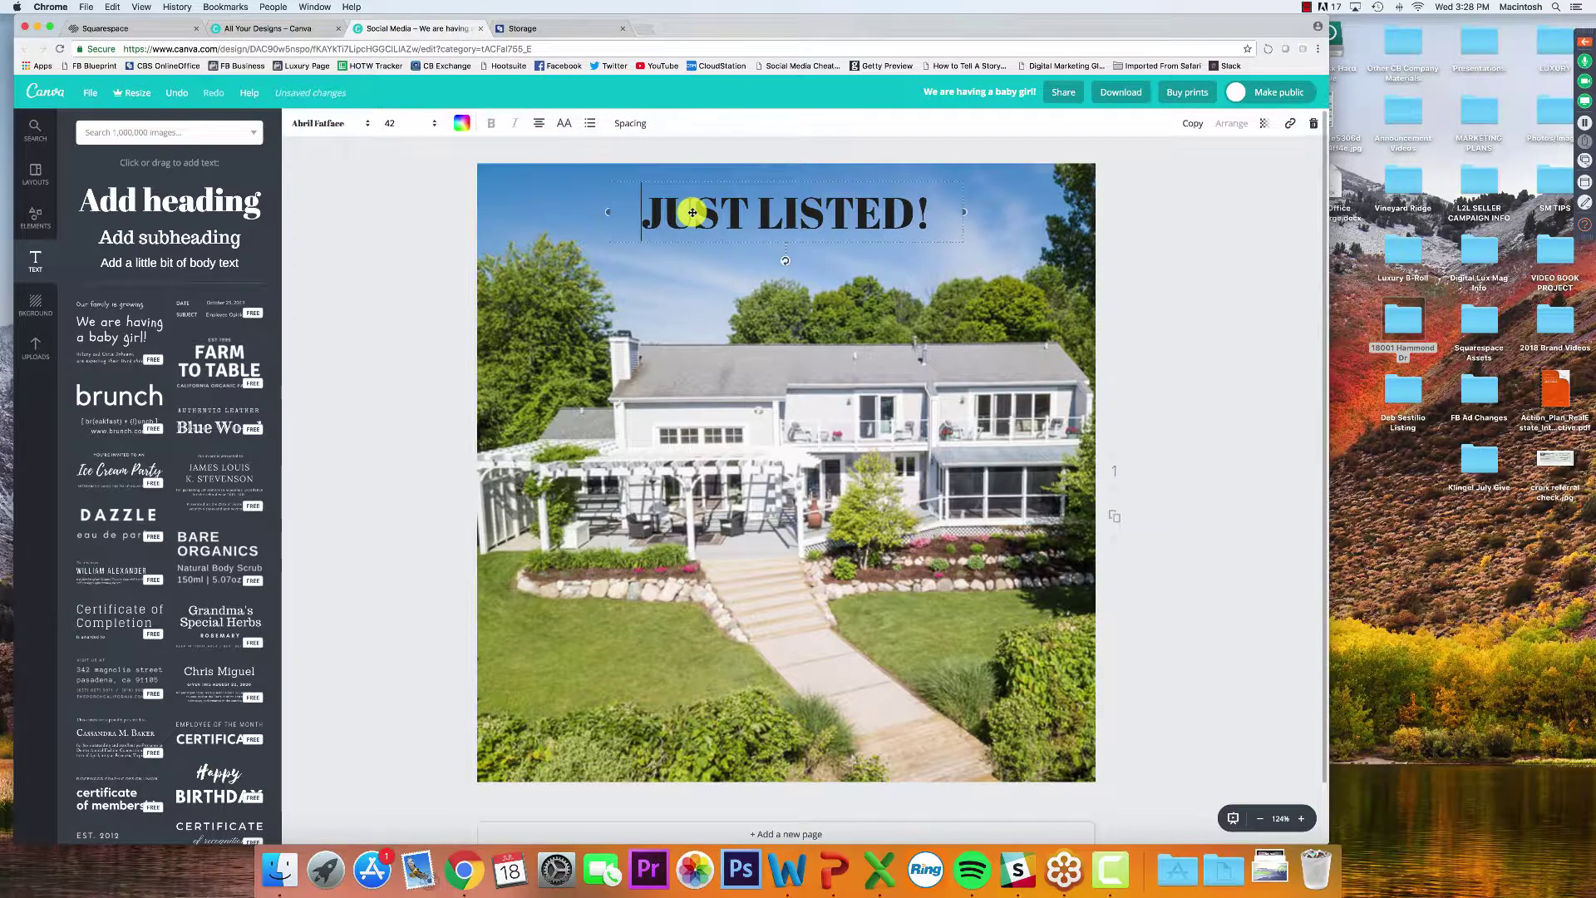
pyautogui.click(401, 124)
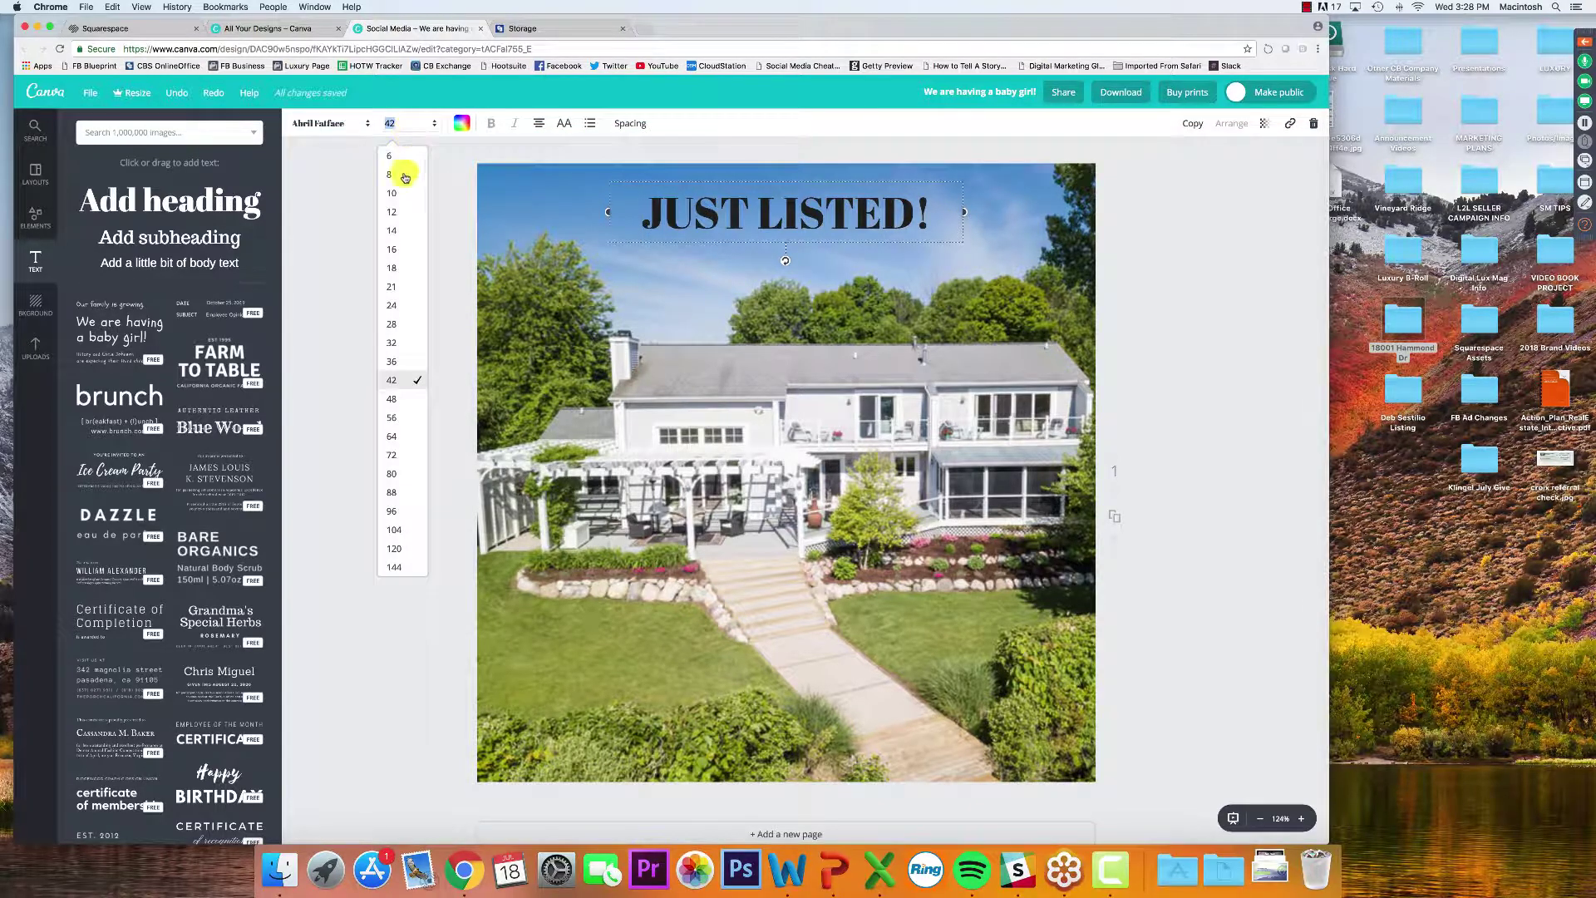
pyautogui.click(394, 418)
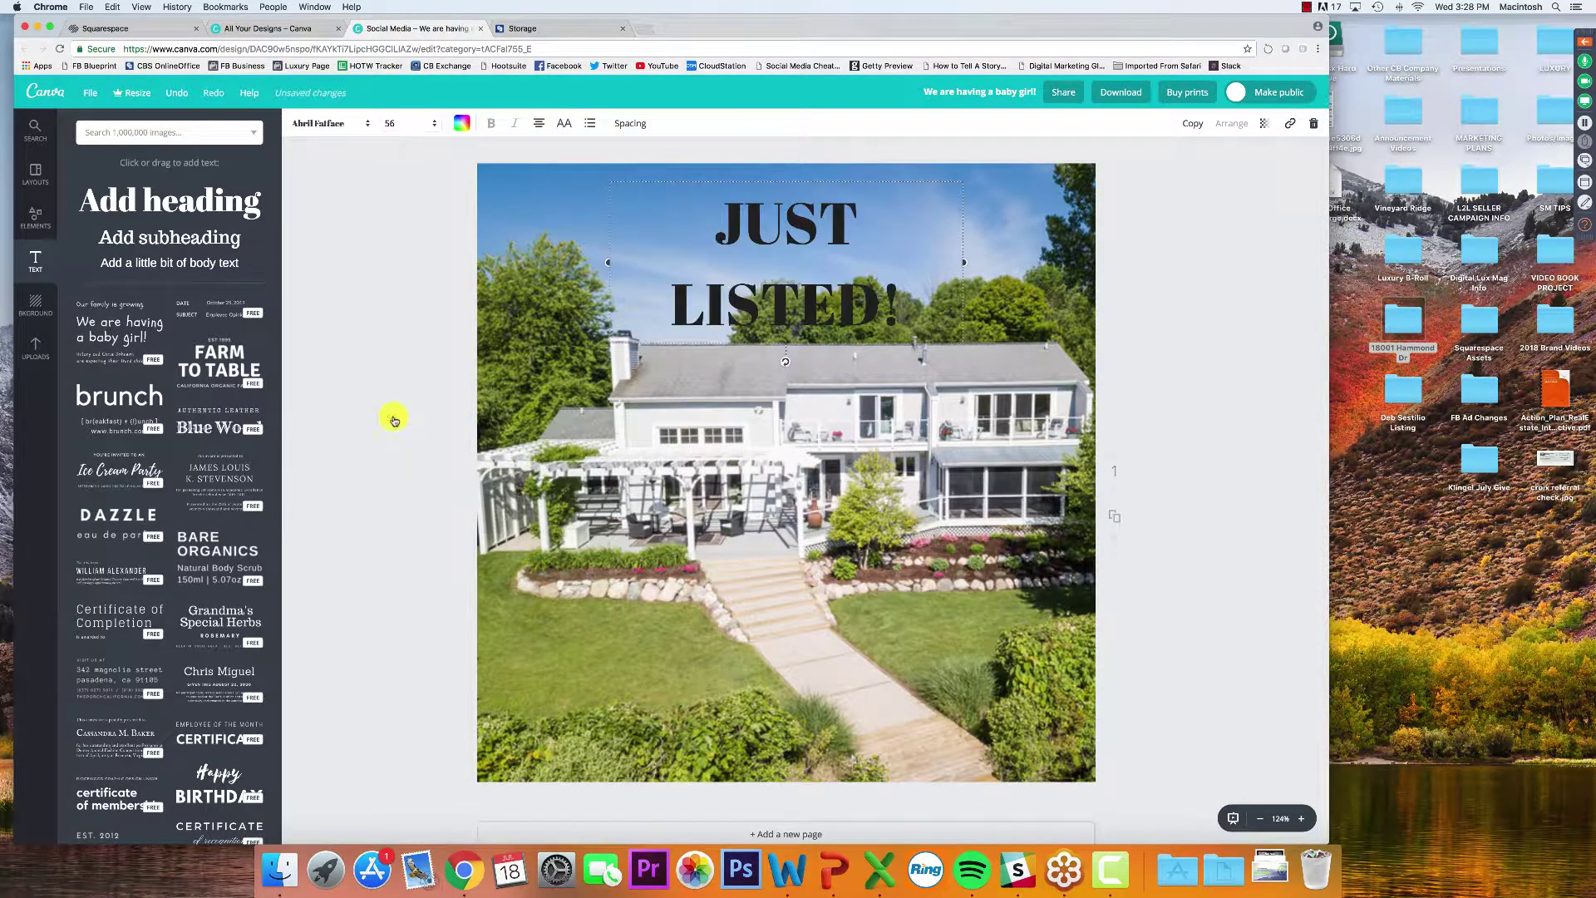
pyautogui.moveTo(599, 263); pyautogui.dragTo(505, 257)
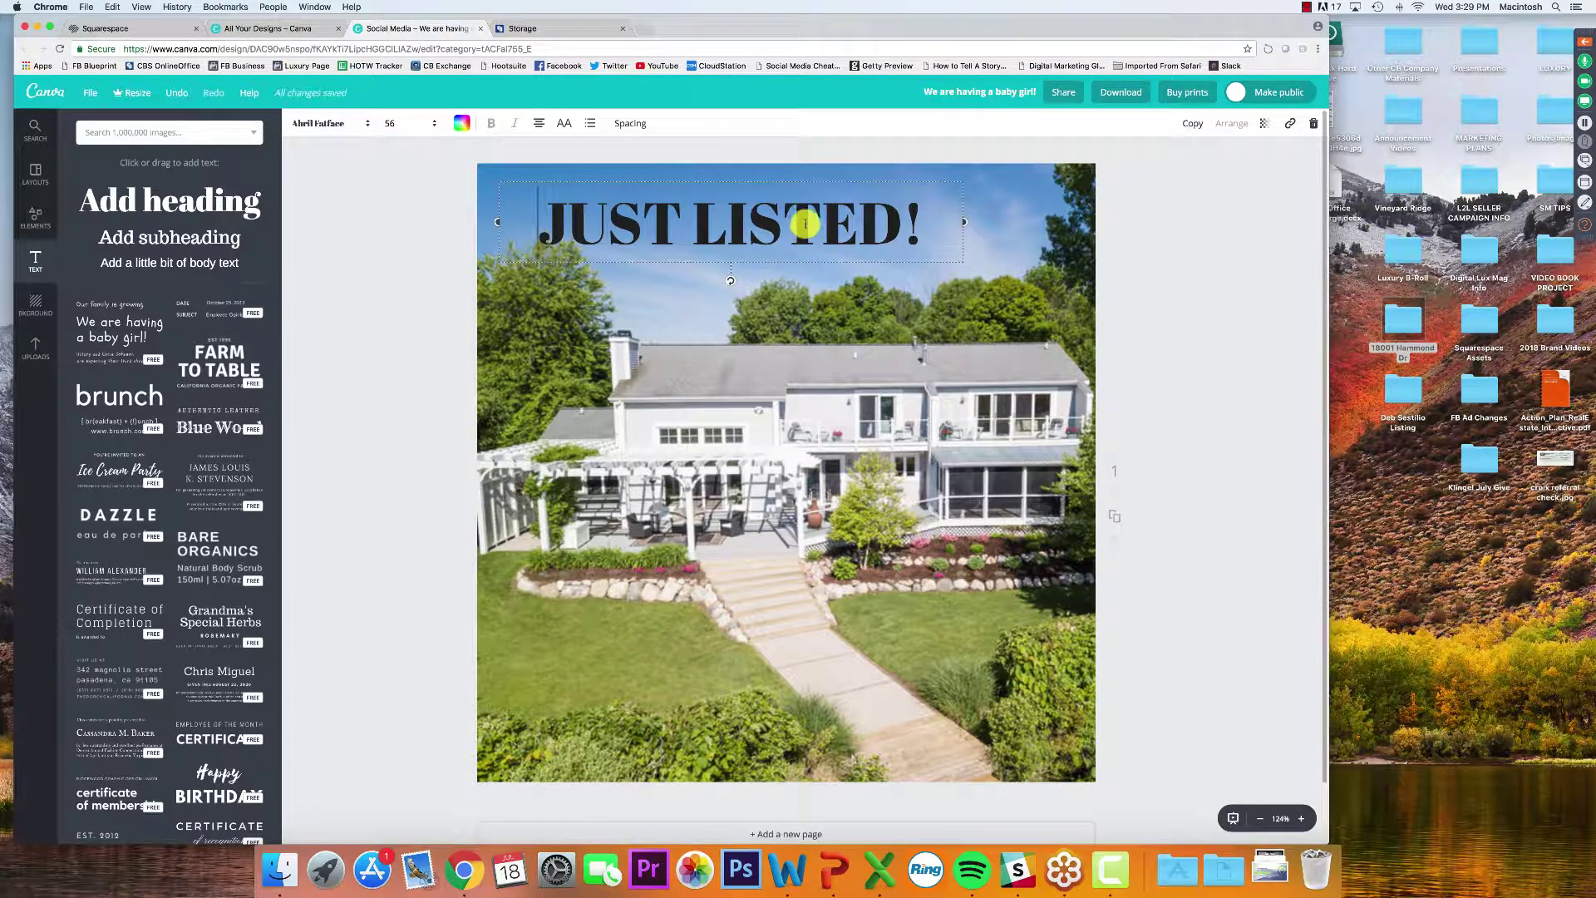
pyautogui.click(440, 189)
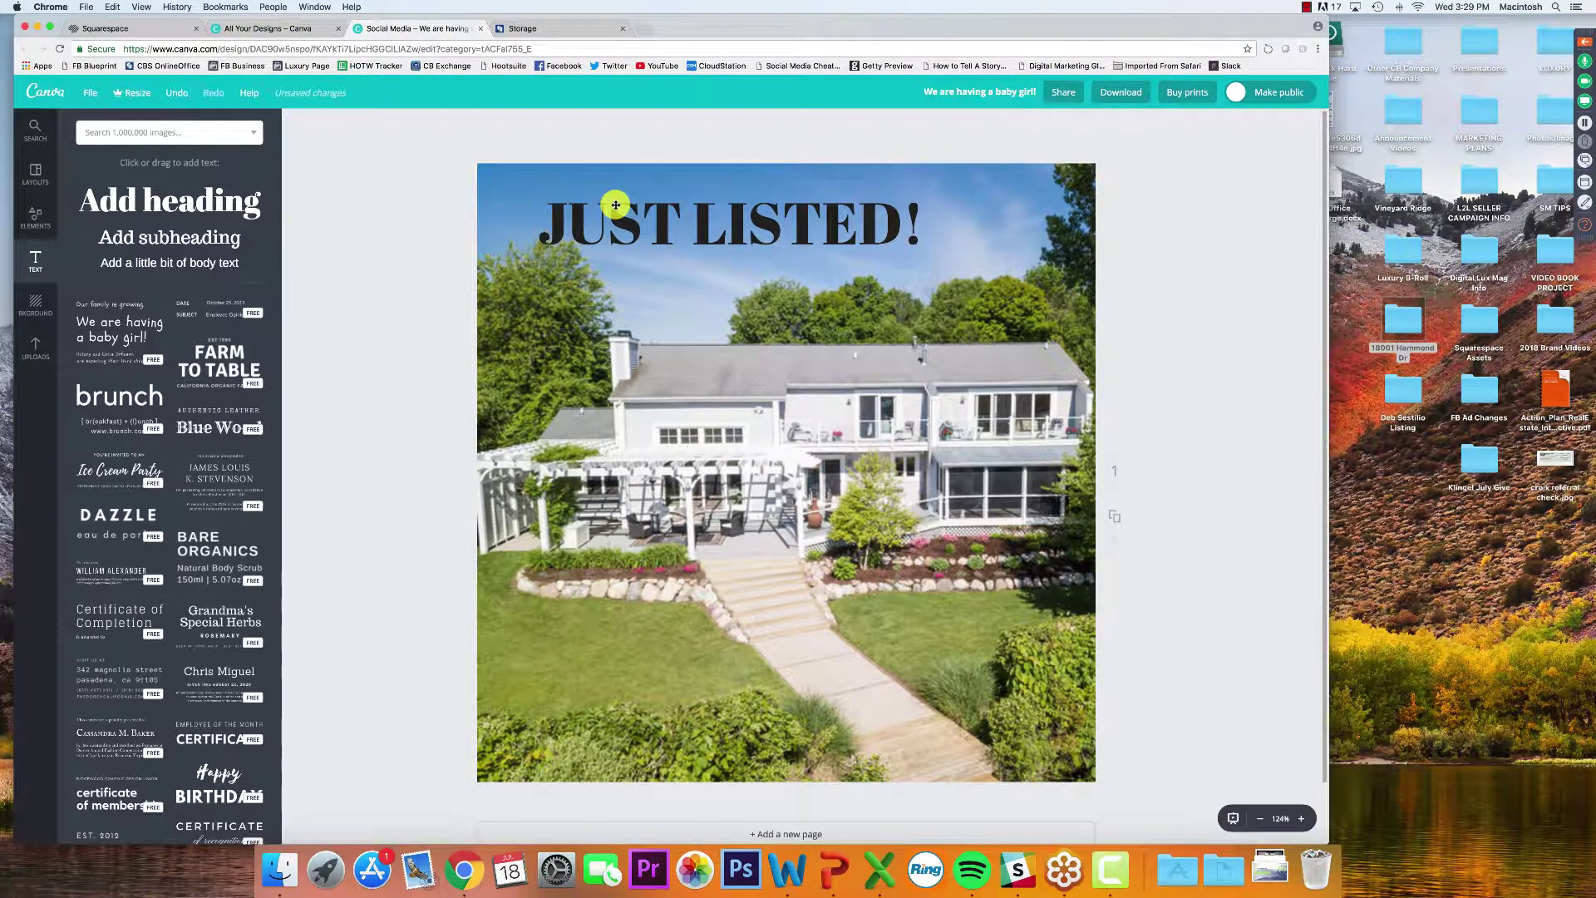
pyautogui.click(615, 204)
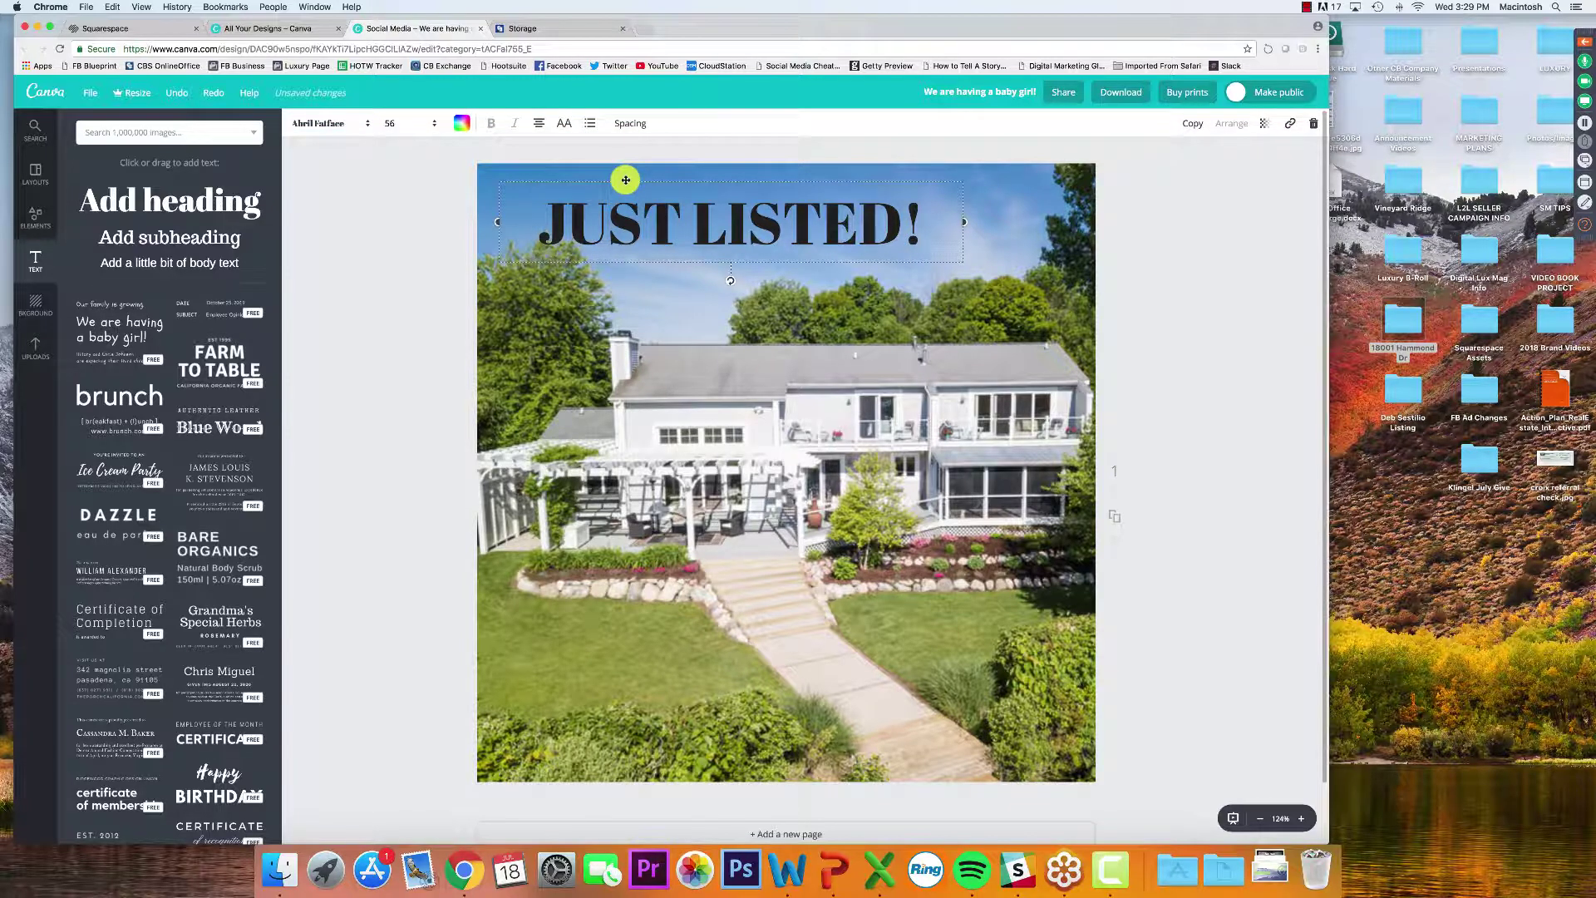
pyautogui.moveTo(625, 180); pyautogui.dragTo(685, 177)
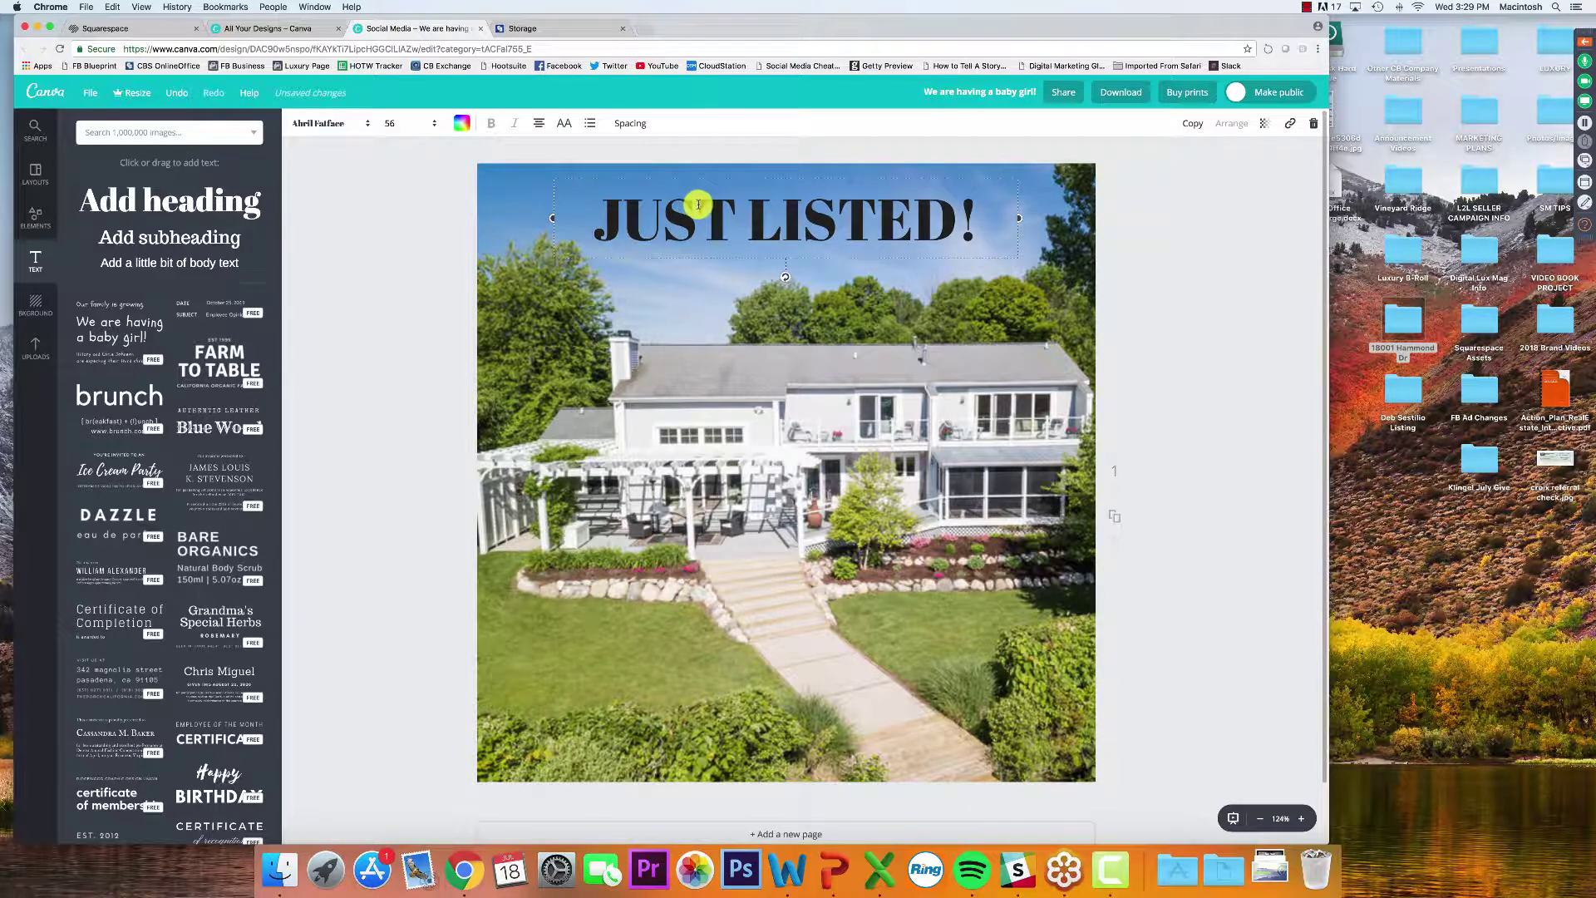
pyautogui.click(1148, 223)
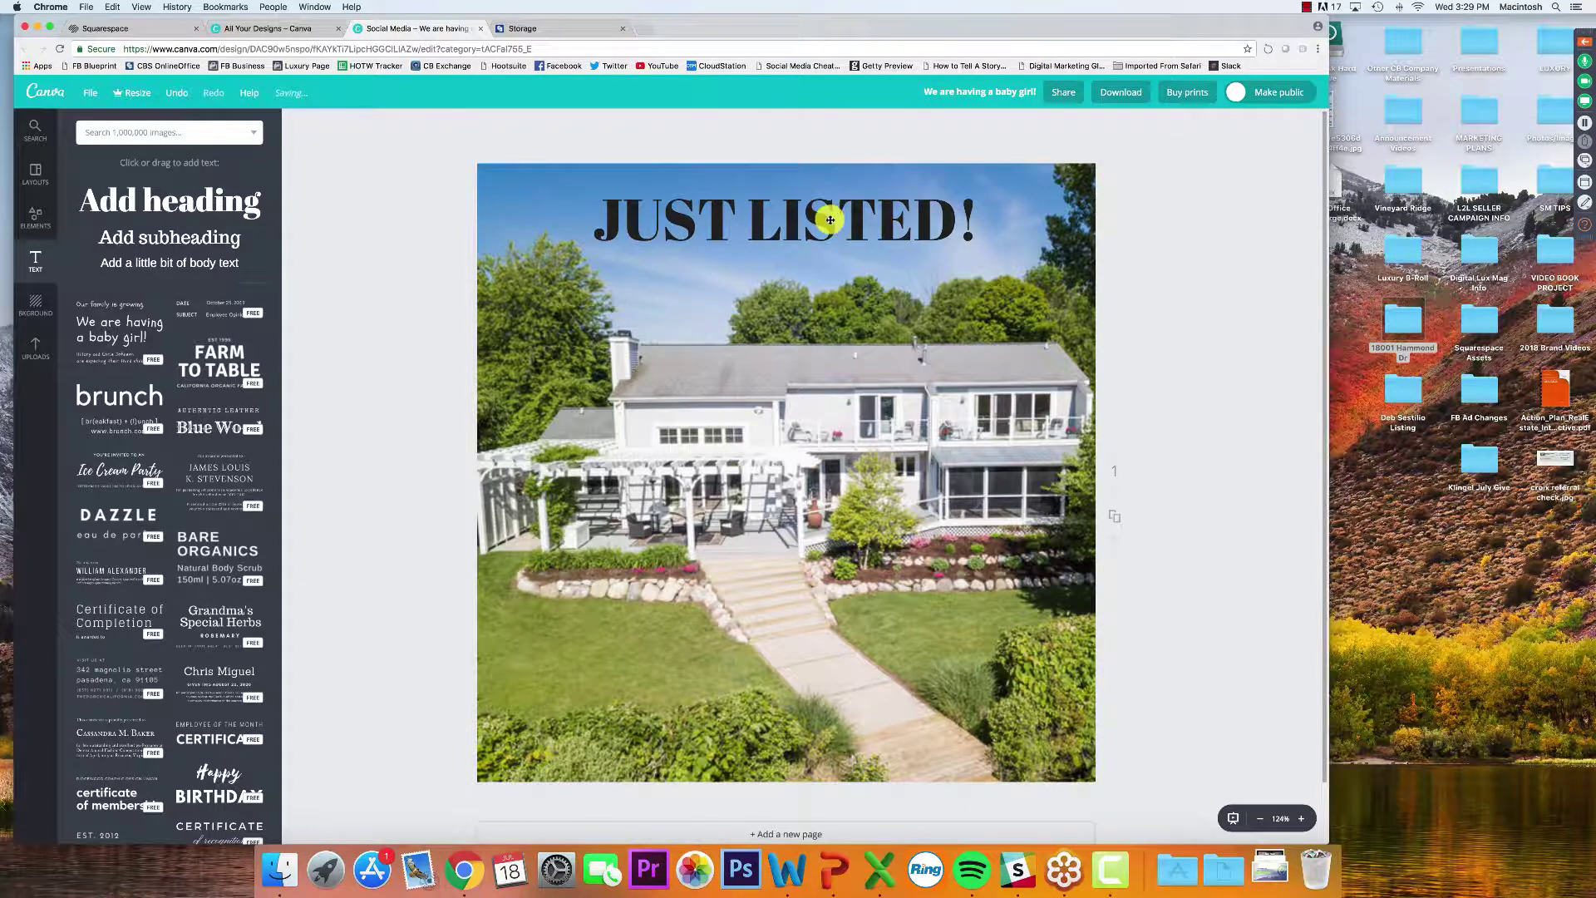
pyautogui.click(680, 215)
# Try red, yellow, light blue, magenta, purple and green palette colours on the heading
pyautogui.click(677, 214)
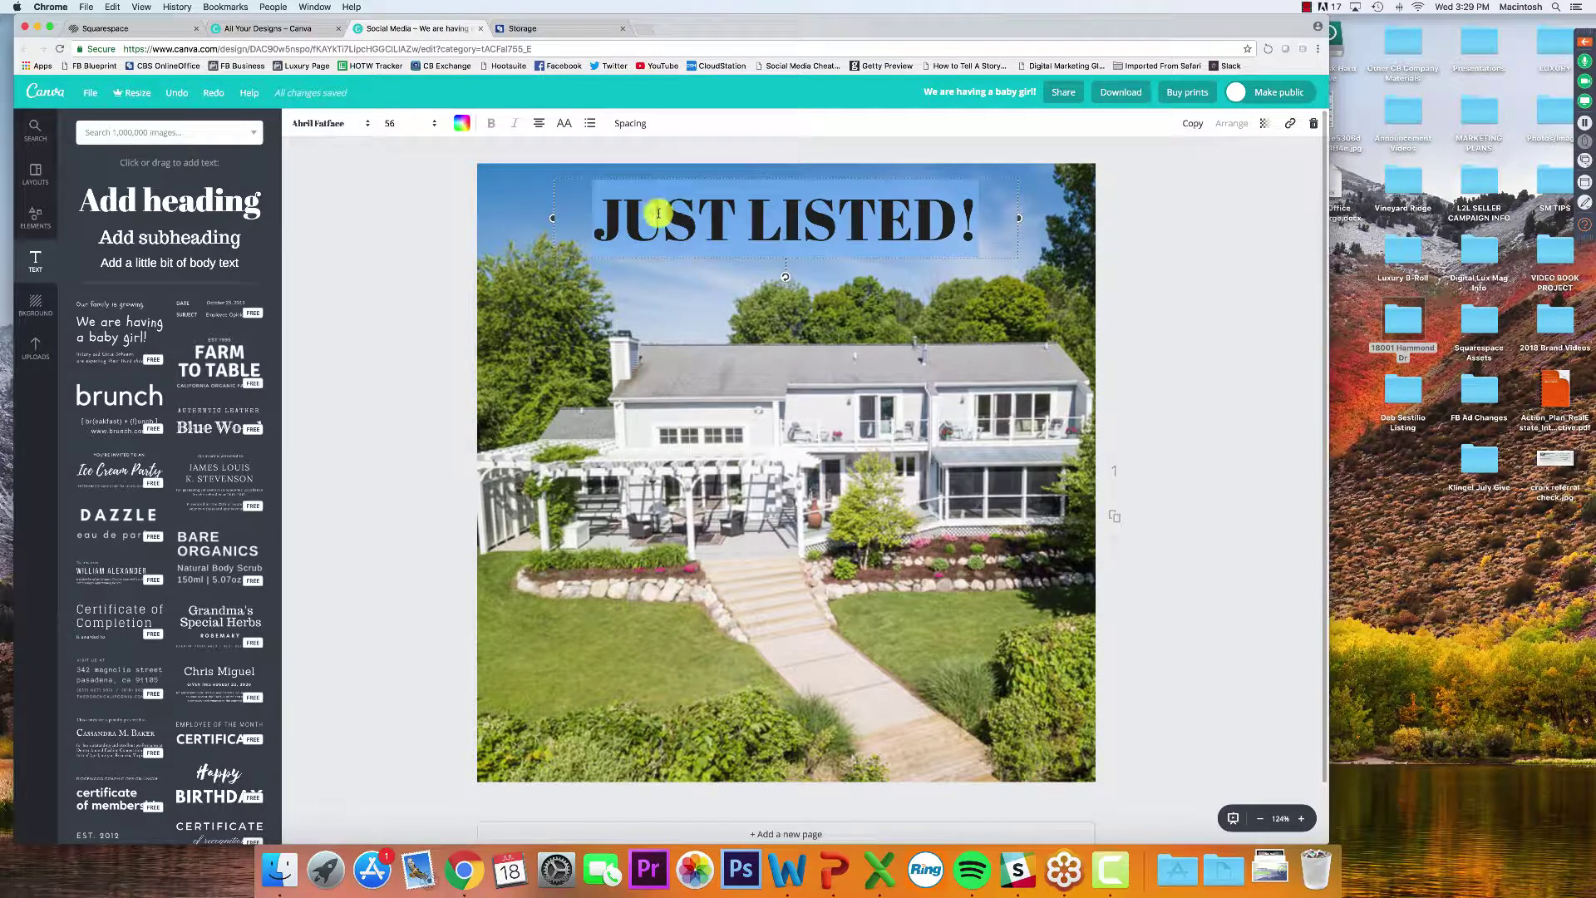
pyautogui.click(464, 125)
pyautogui.click(474, 229)
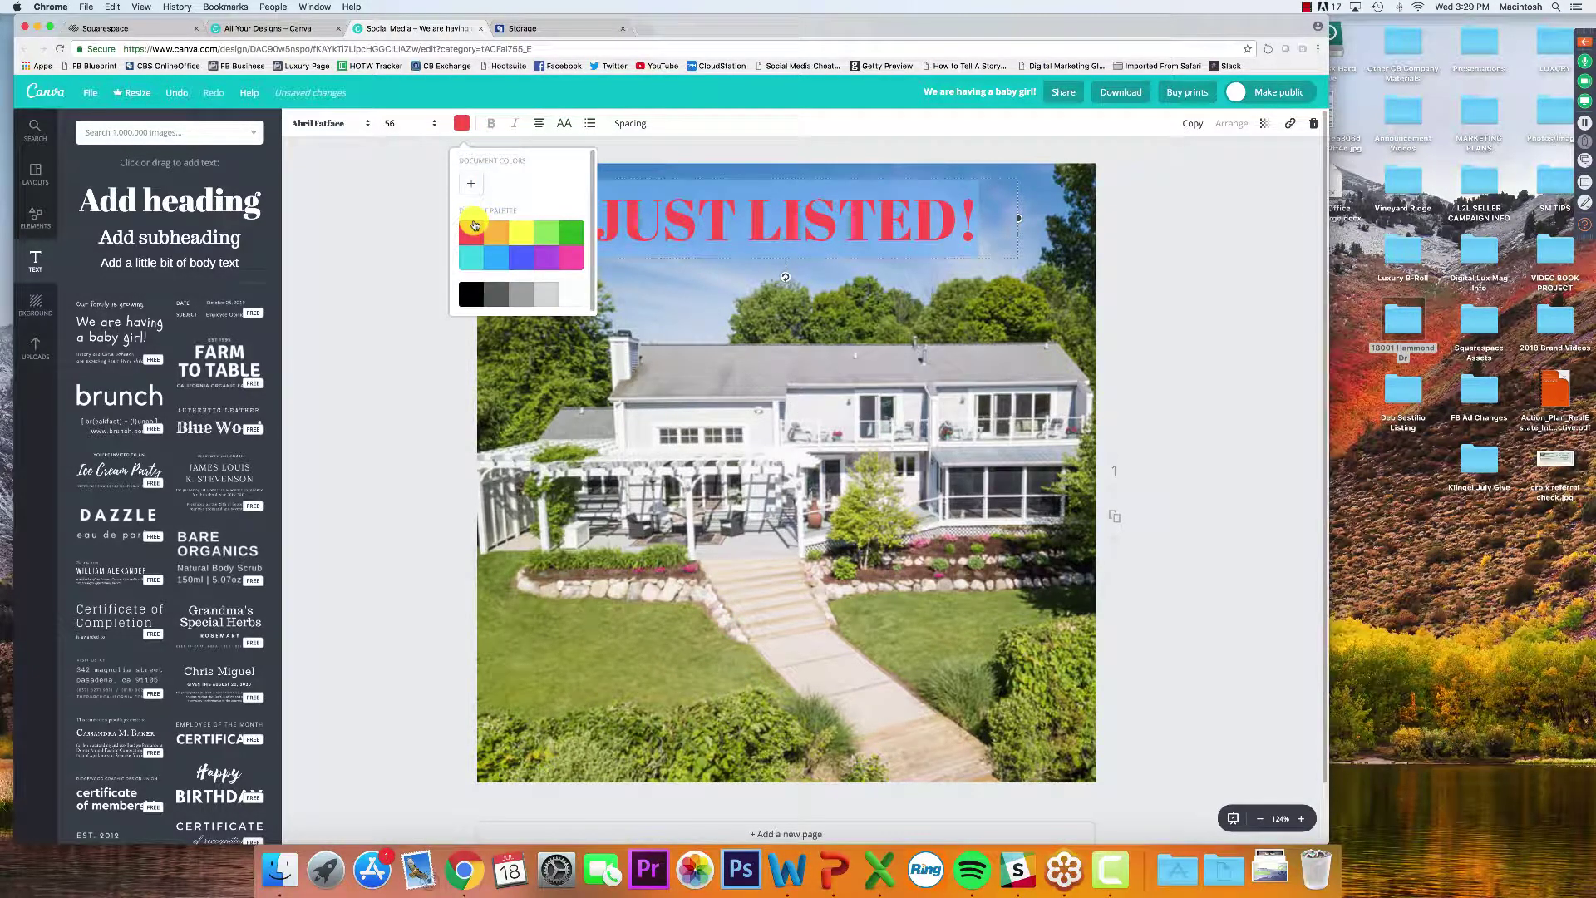
pyautogui.click(515, 239)
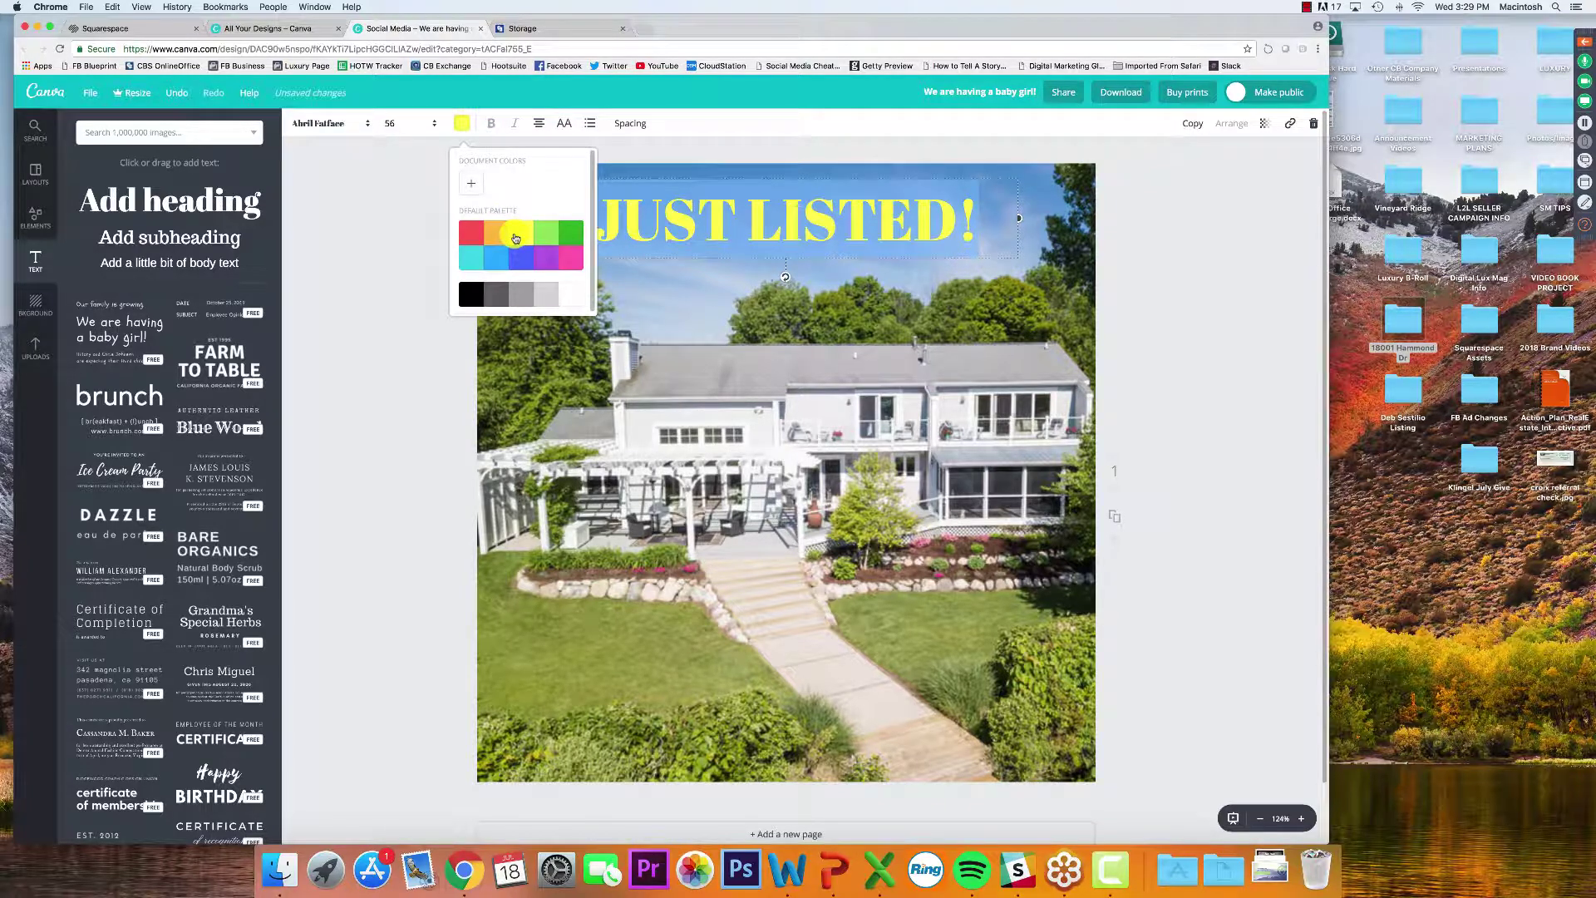
pyautogui.click(499, 263)
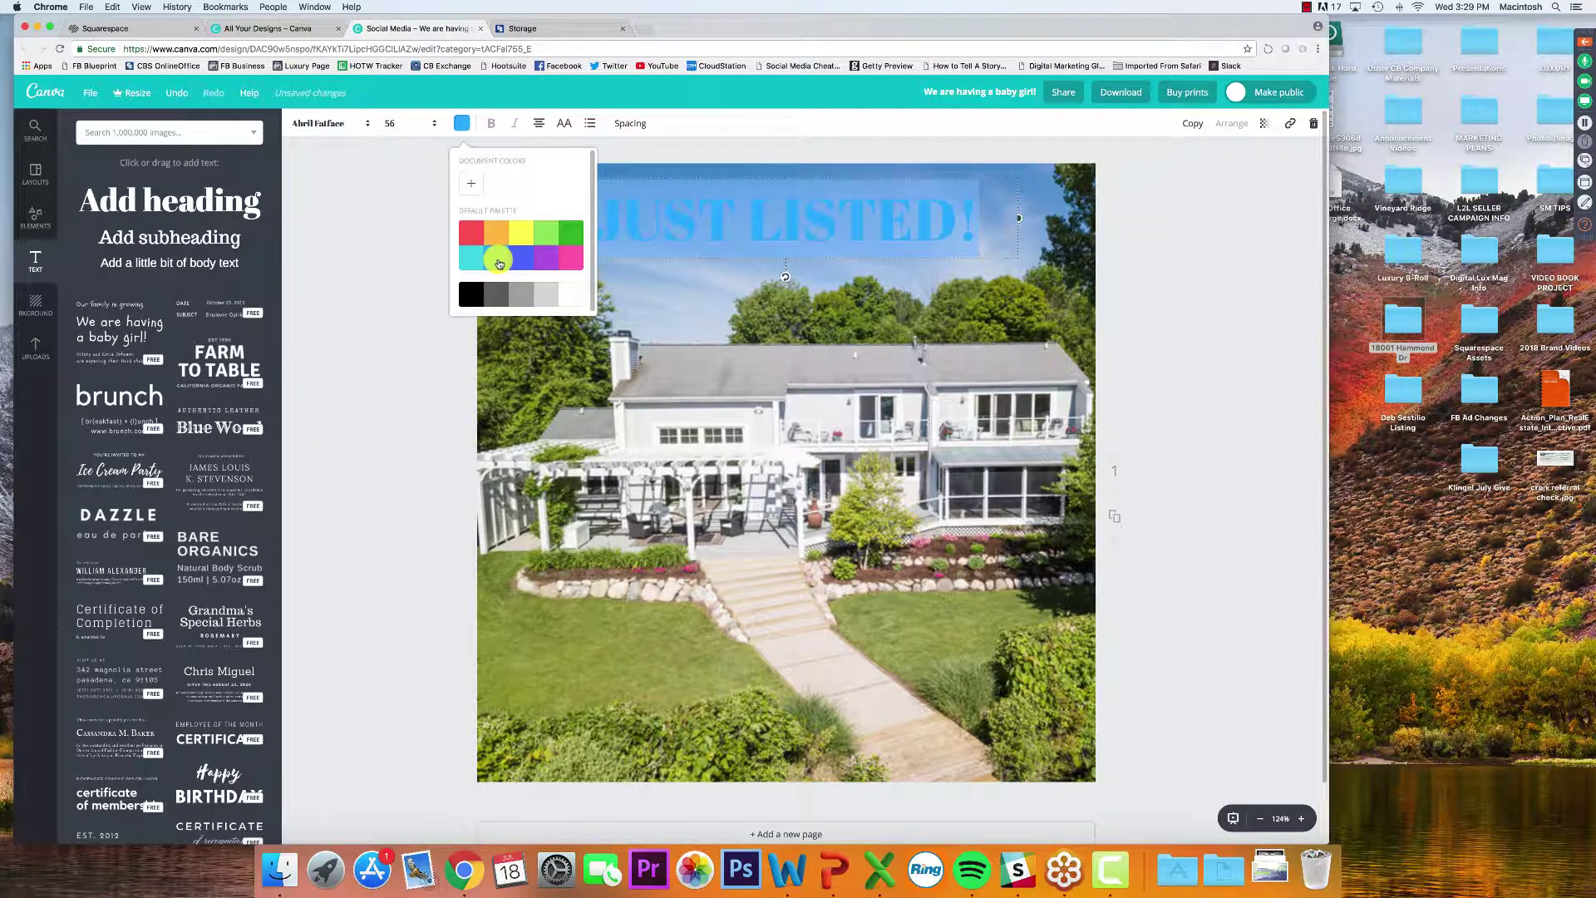
pyautogui.click(572, 265)
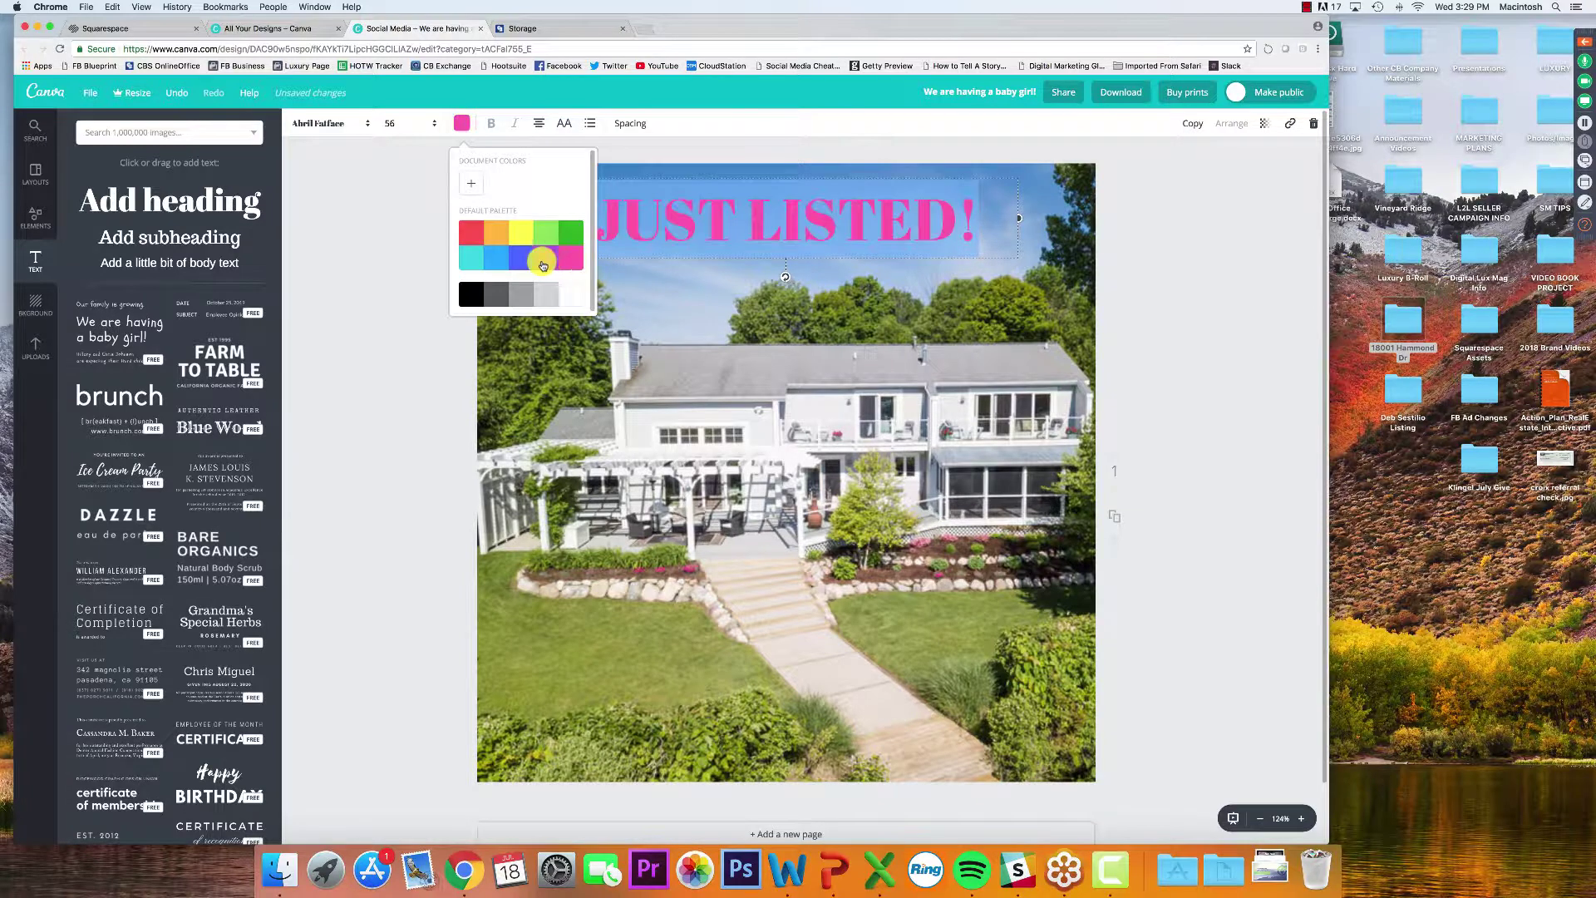
pyautogui.click(546, 258)
pyautogui.click(576, 237)
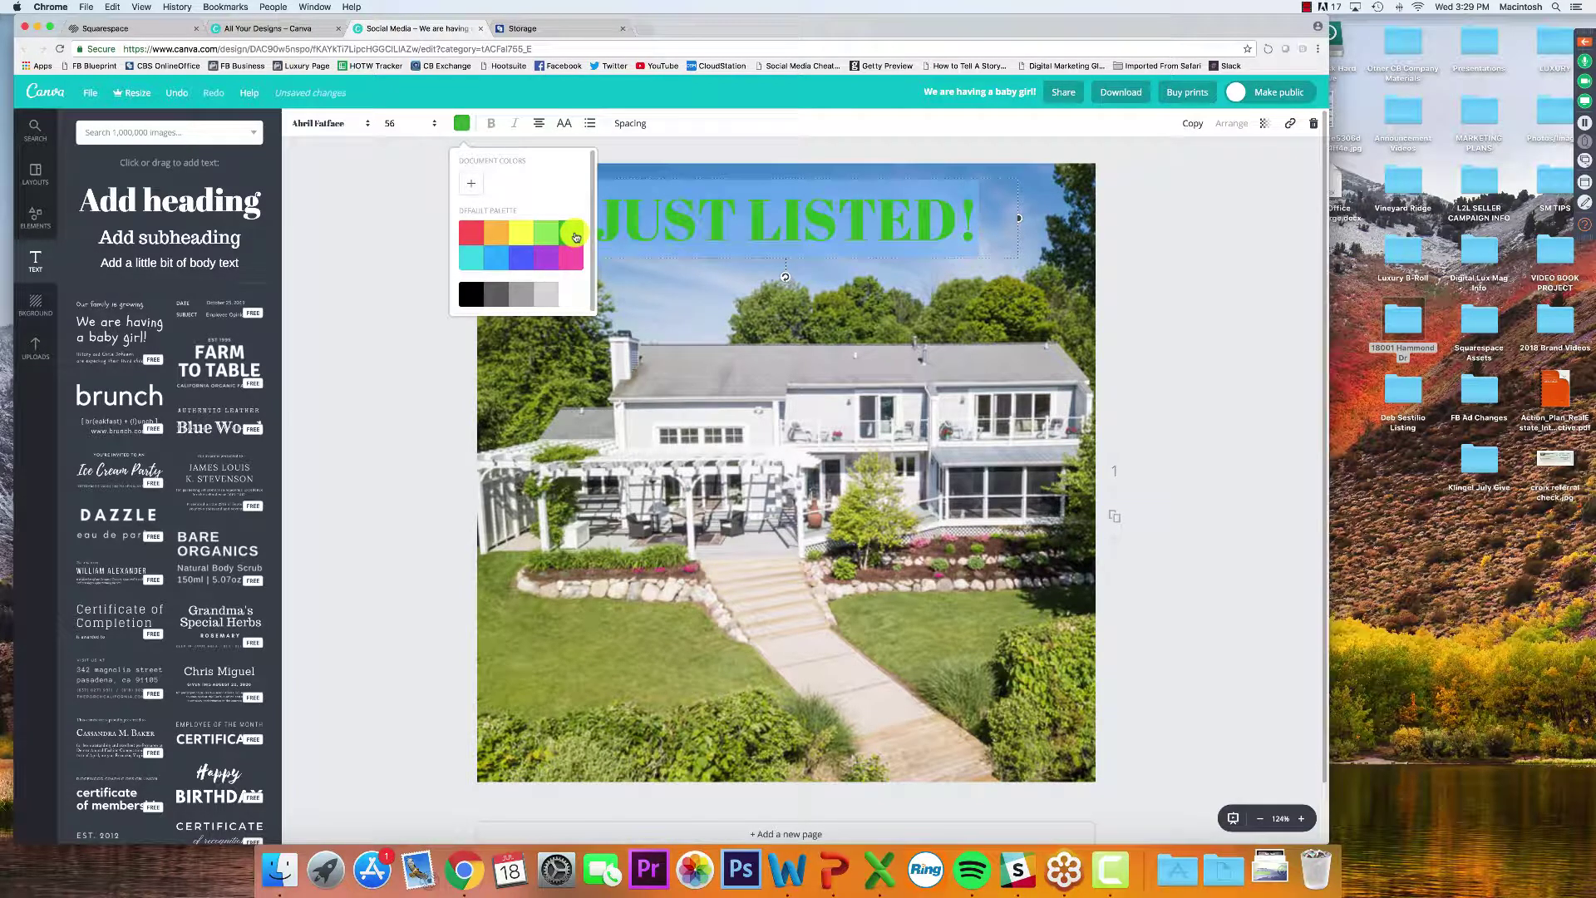
# Test a custom darker colour, then settle on bright red for the heading
pyautogui.click(471, 184)
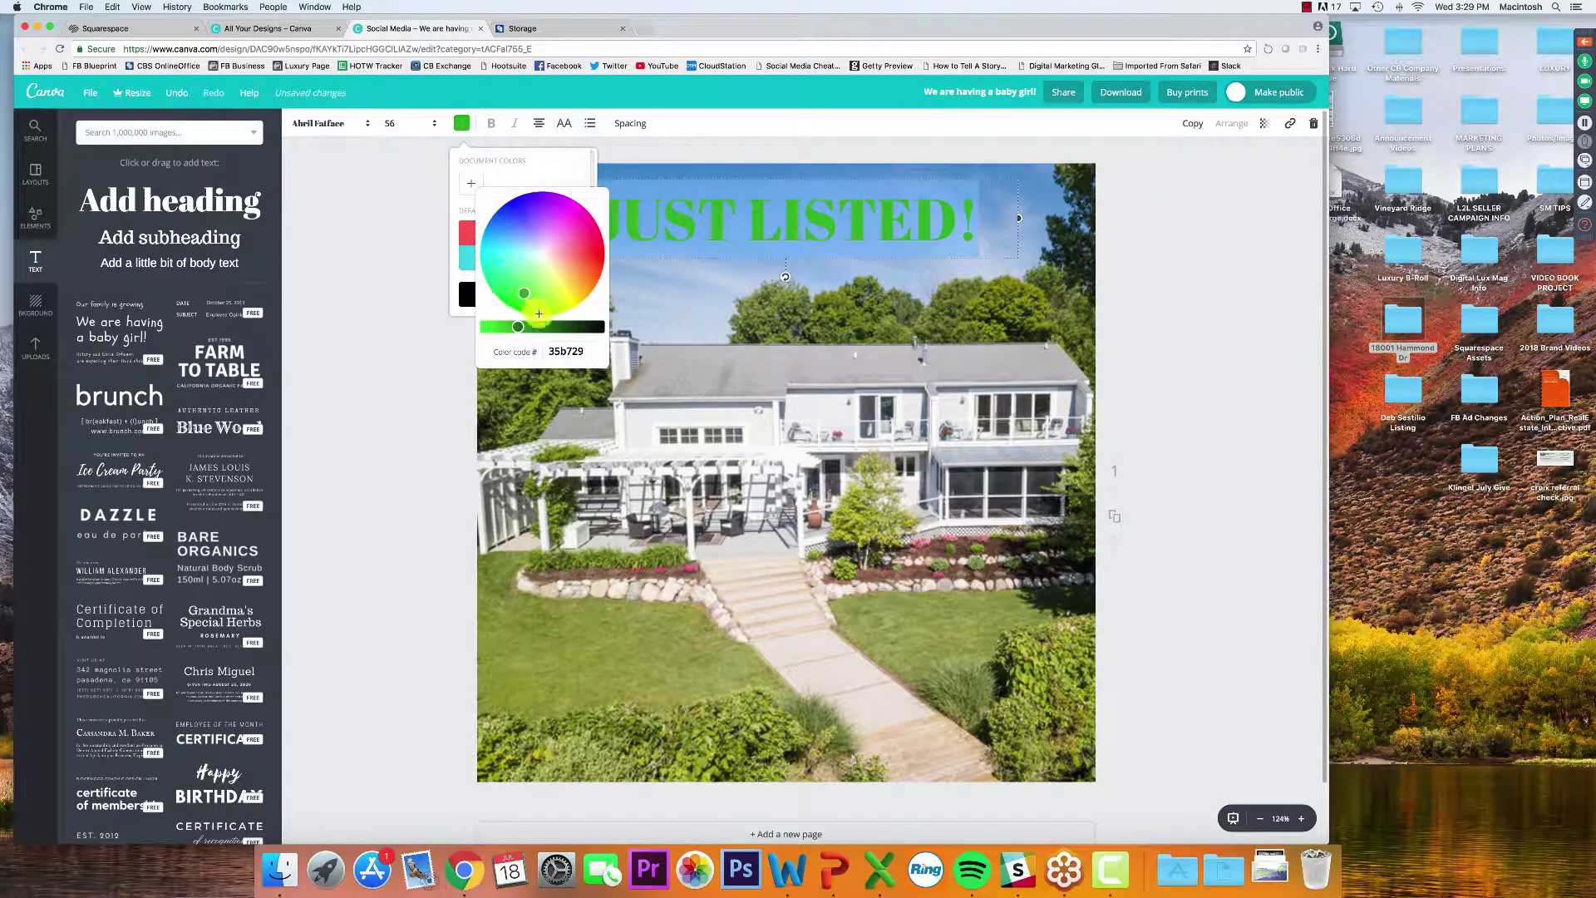
pyautogui.moveTo(524, 293)
pyautogui.mouseDown()
pyautogui.moveTo(514, 227)
pyautogui.moveTo(584, 287)
pyautogui.moveTo(588, 263)
pyautogui.mouseUp()
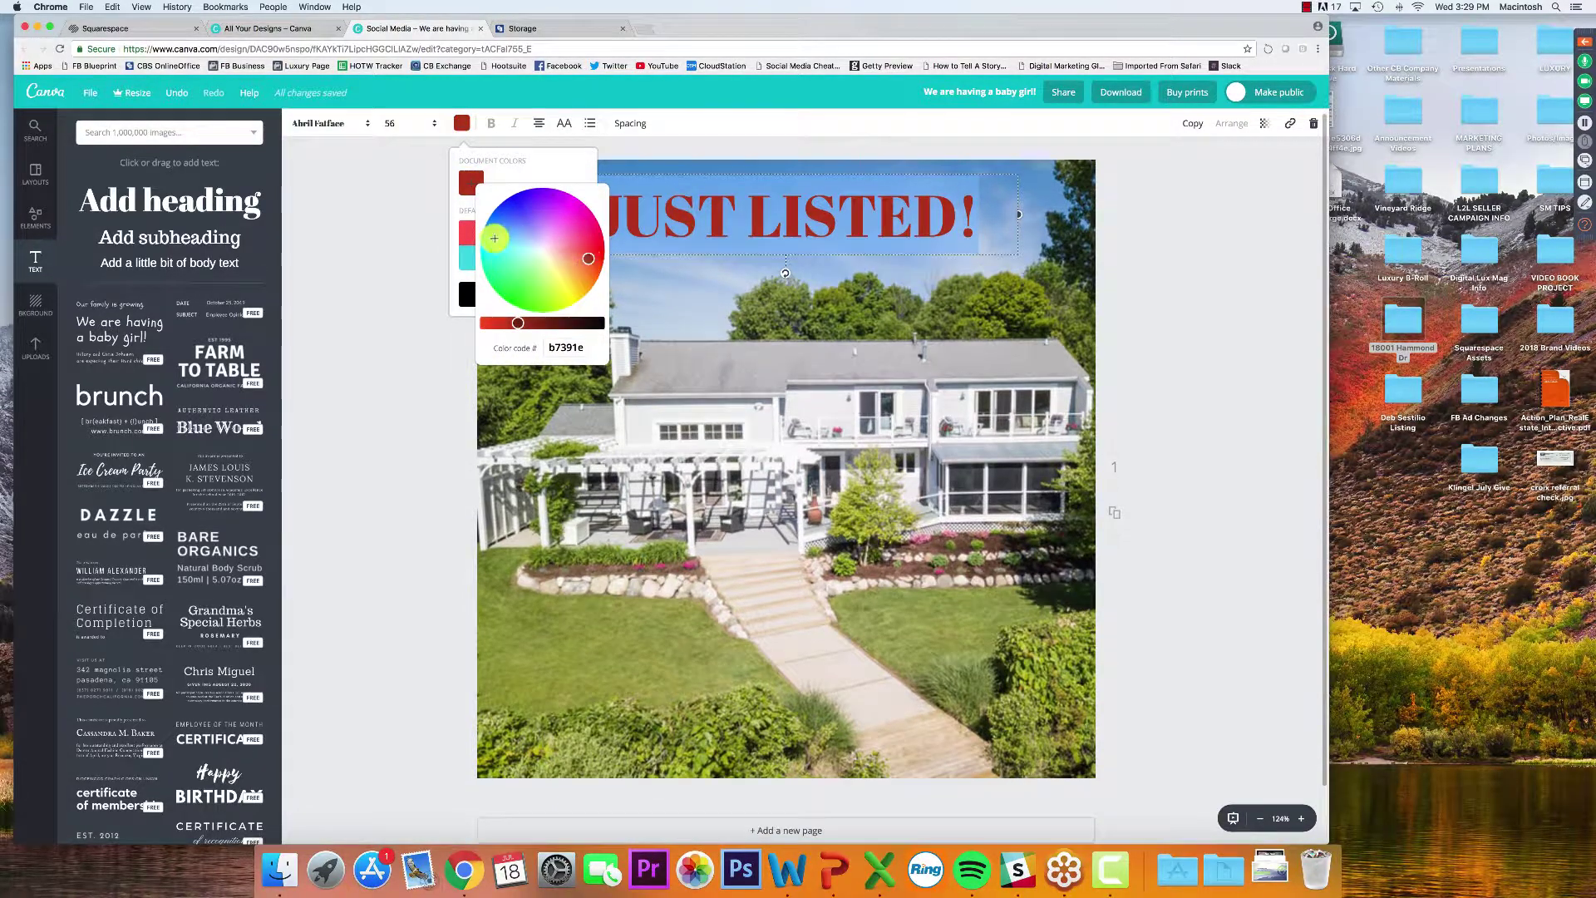
pyautogui.click(472, 182)
pyautogui.click(462, 124)
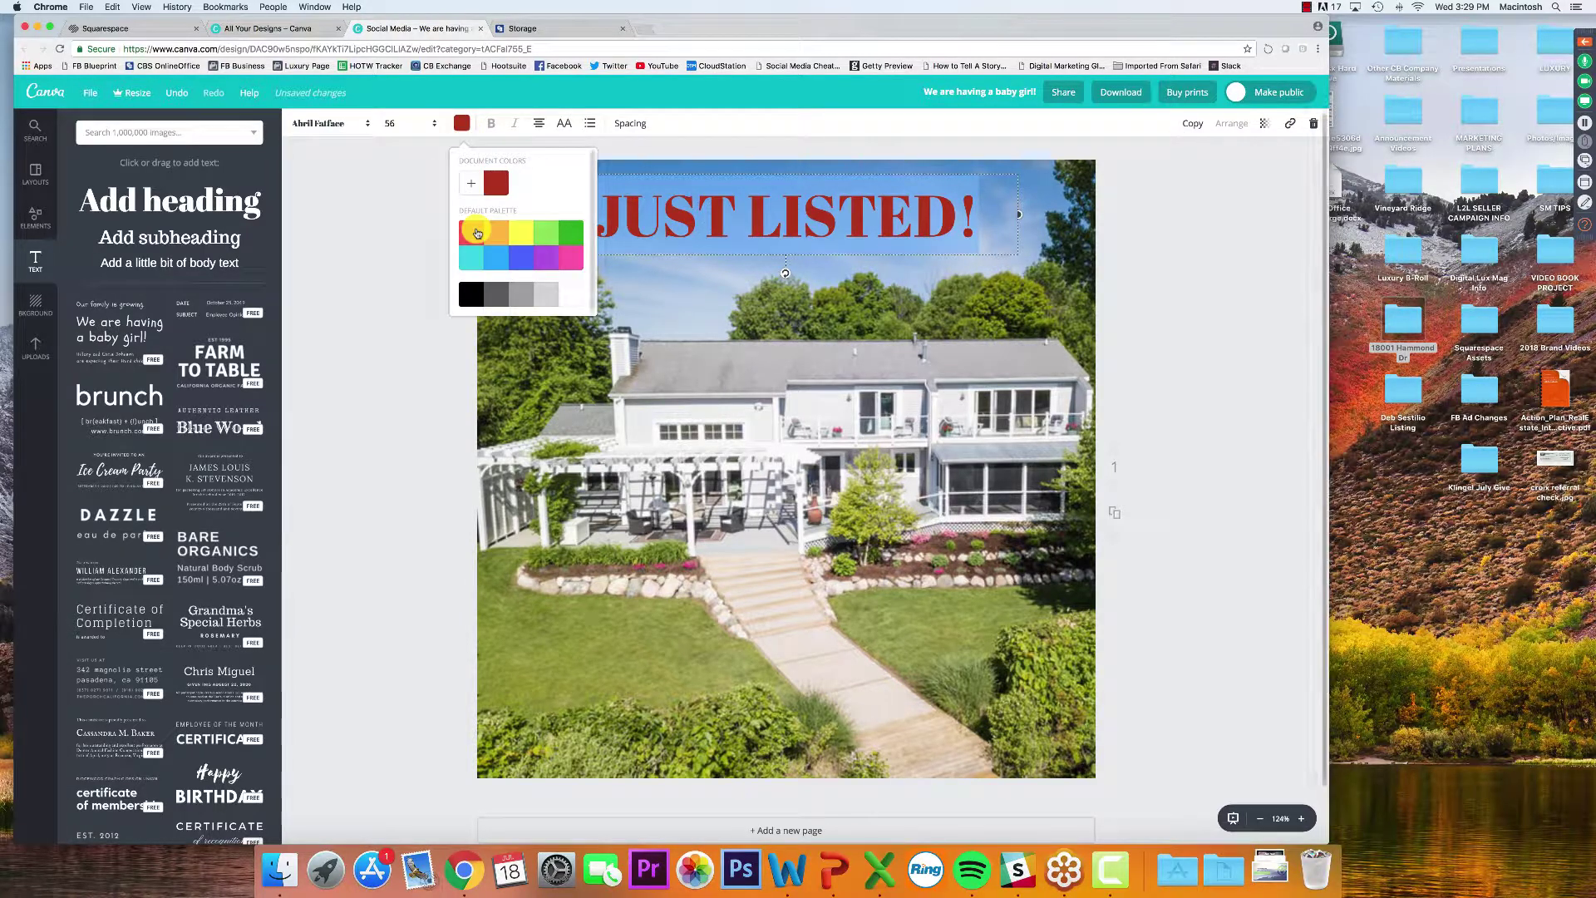
pyautogui.click(471, 233)
pyautogui.click(352, 262)
pyautogui.click(1198, 306)
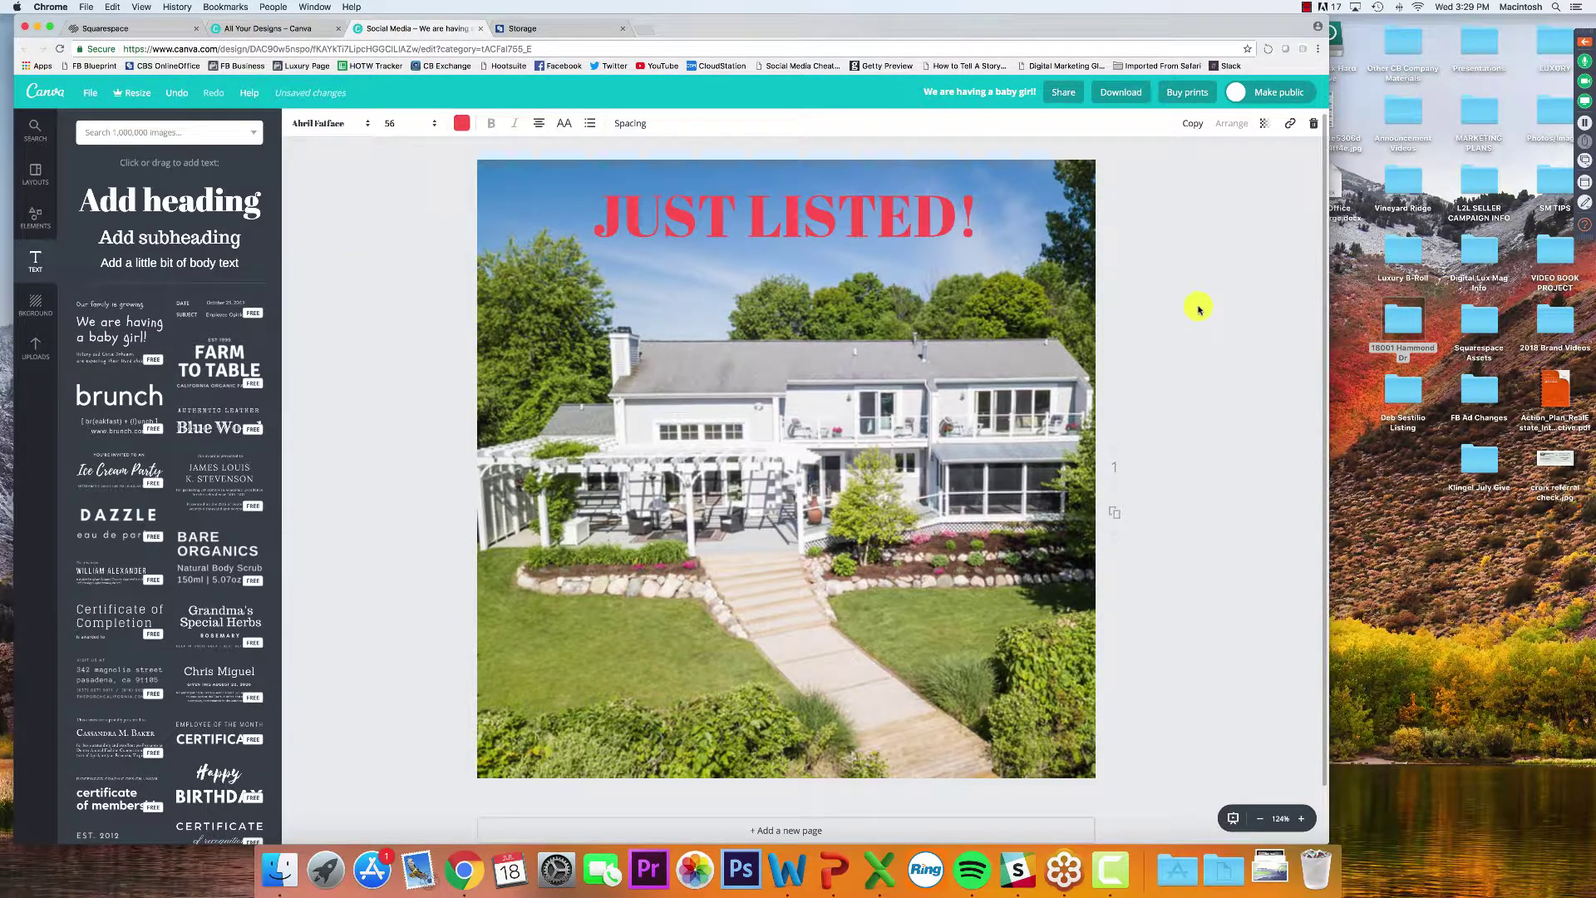
# Break the heading into two lines, JUST above LISTED!, and select both lines
pyautogui.click(805, 209)
pyautogui.click(762, 224)
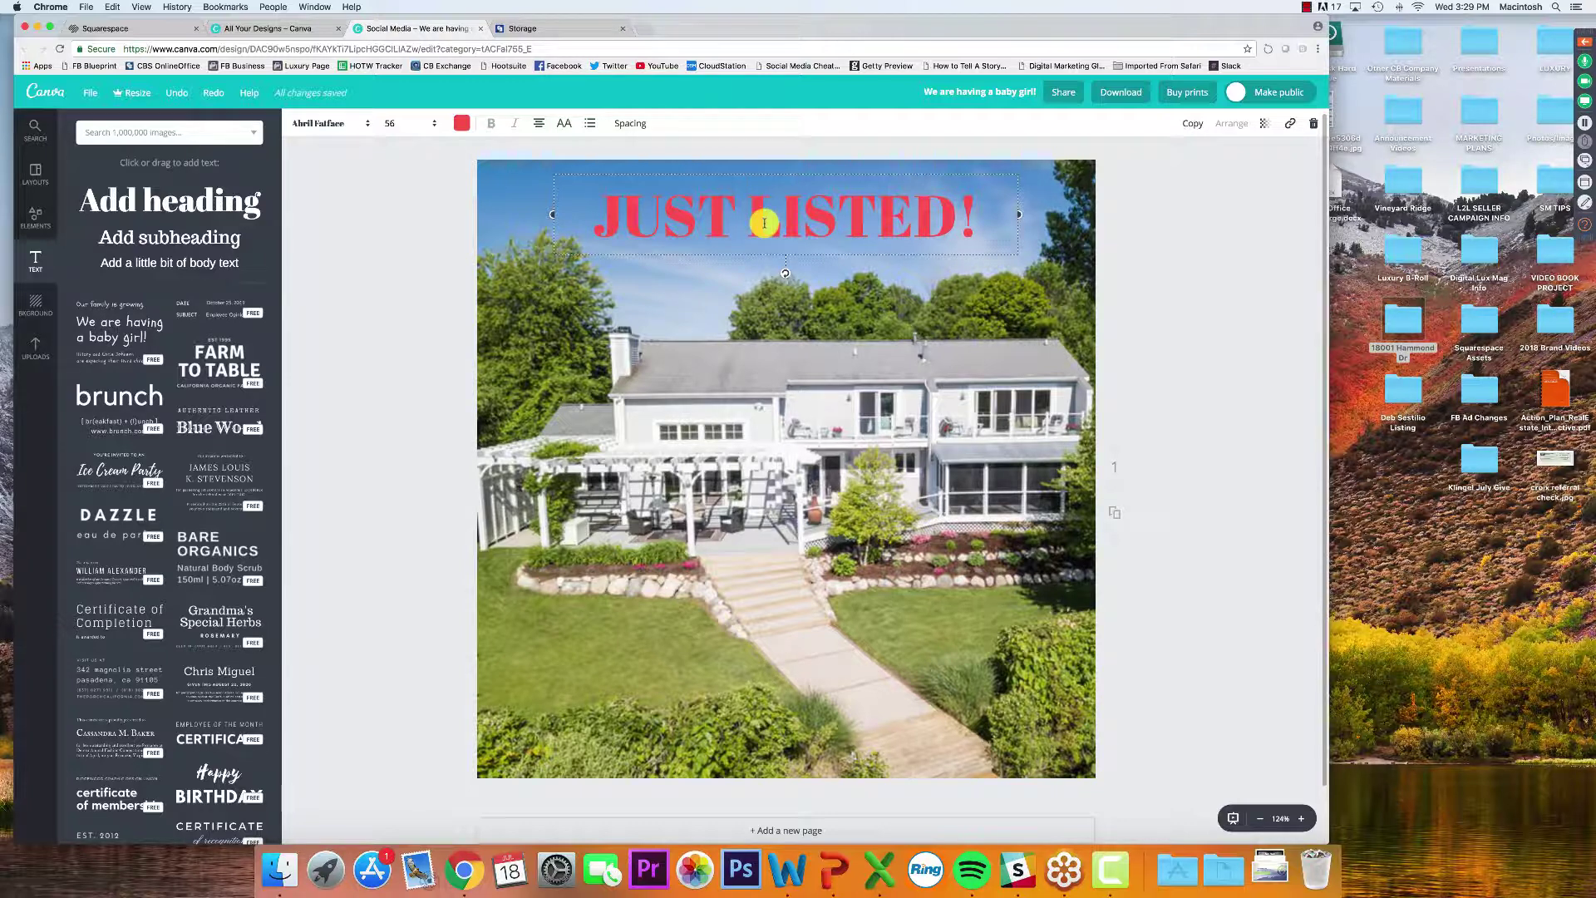
pyautogui.press('Return')
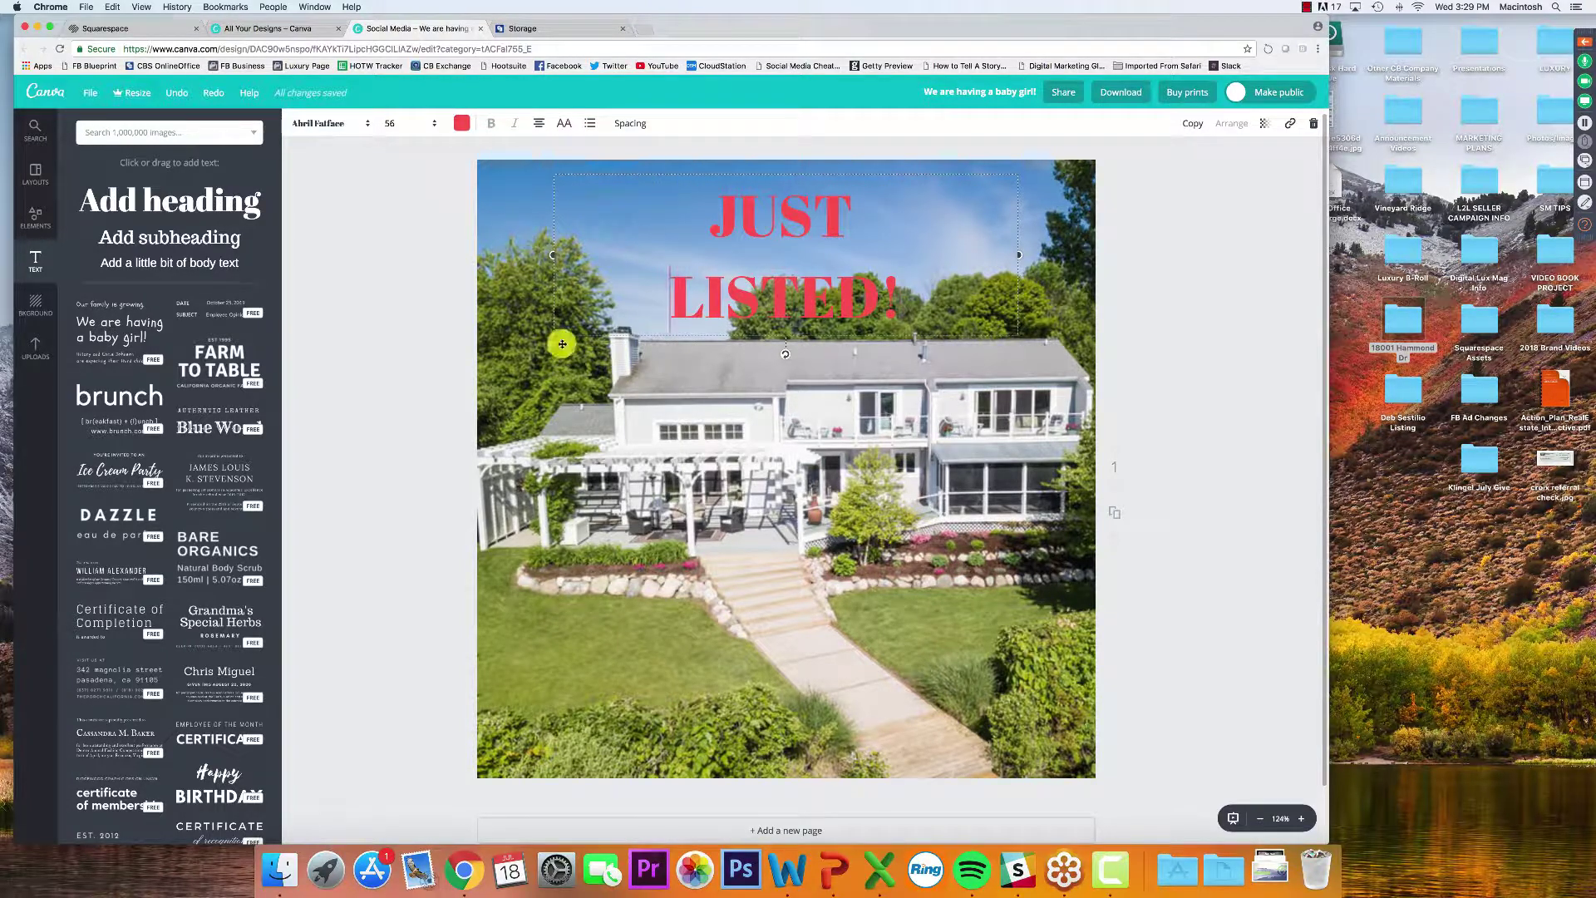
pyautogui.press('super+a')
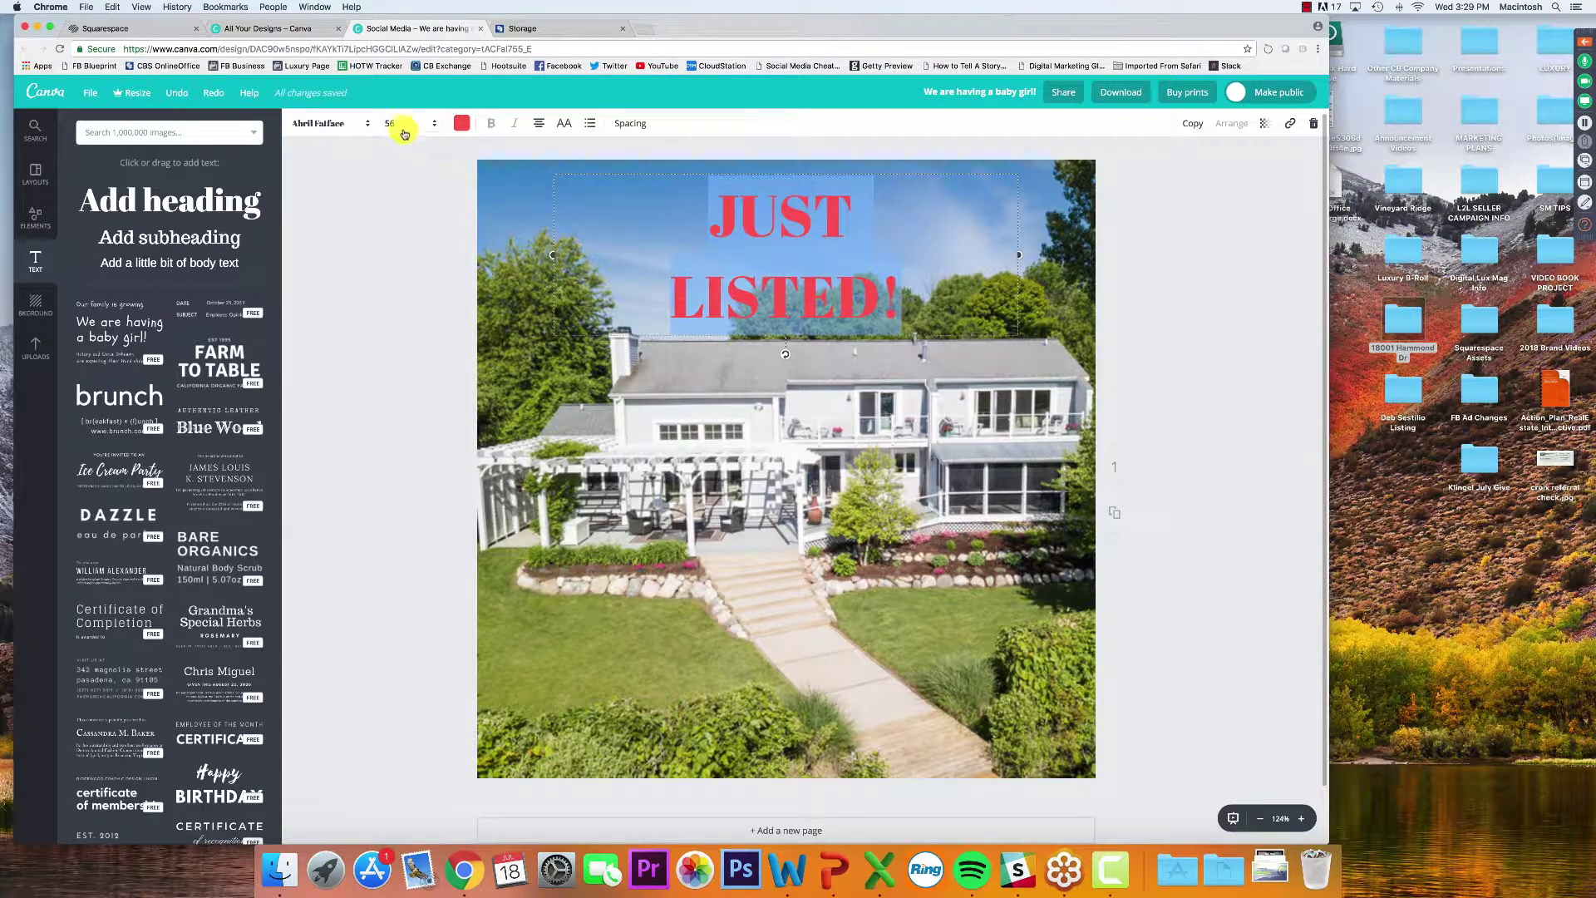
# Enlarge the heading to size 120 after trying 96, widen its box, and lower it slightly
pyautogui.click(404, 125)
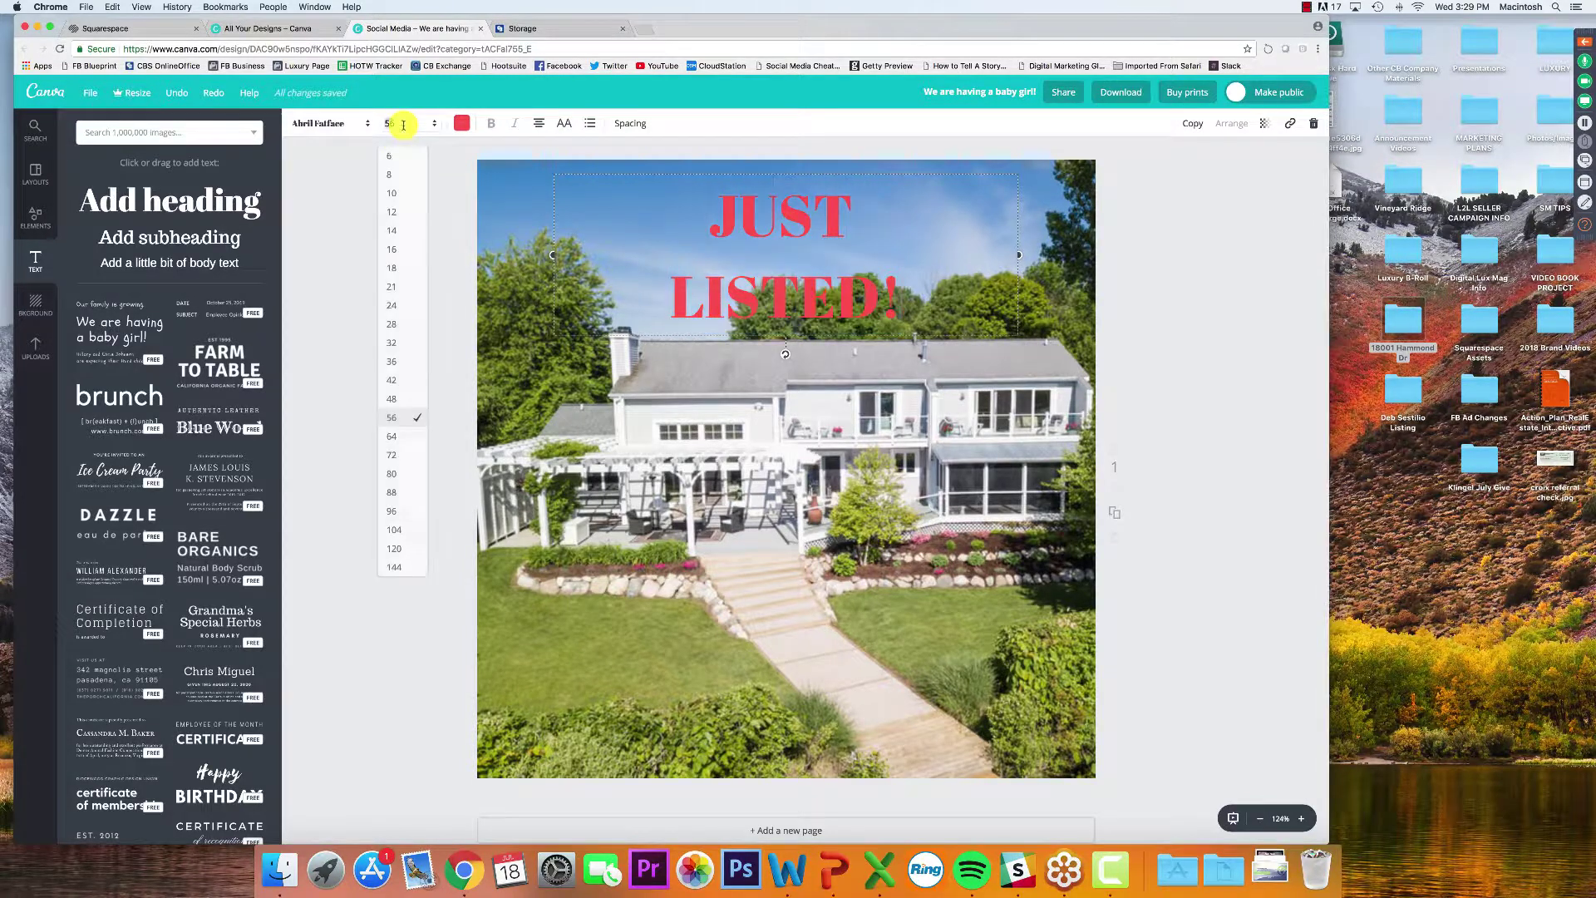
pyautogui.click(396, 512)
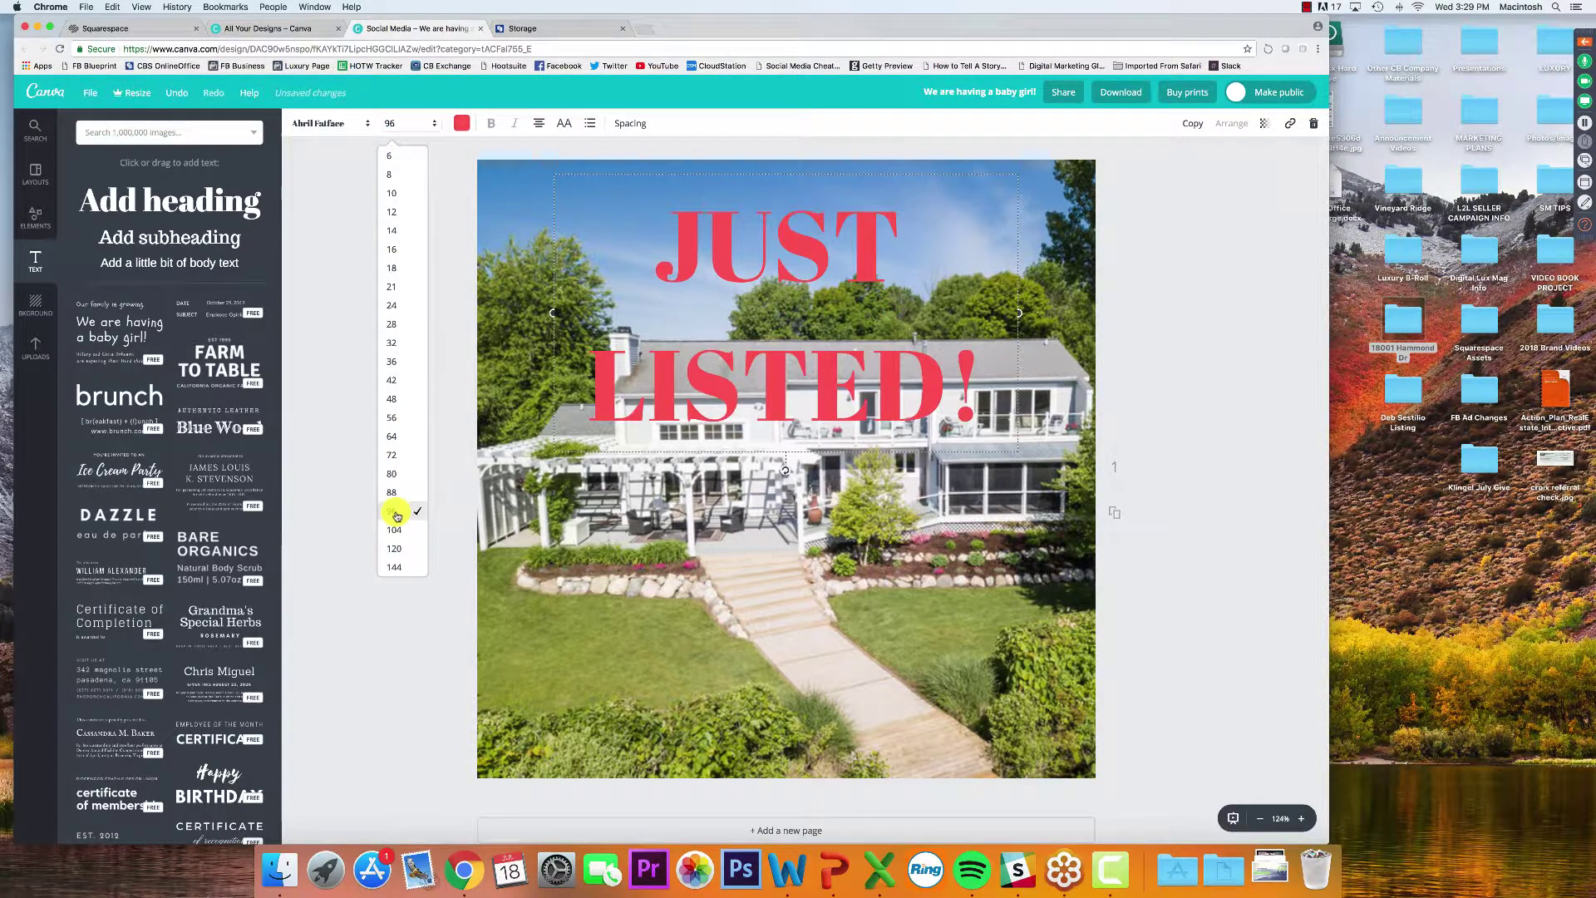
pyautogui.click(389, 124)
pyautogui.click(396, 549)
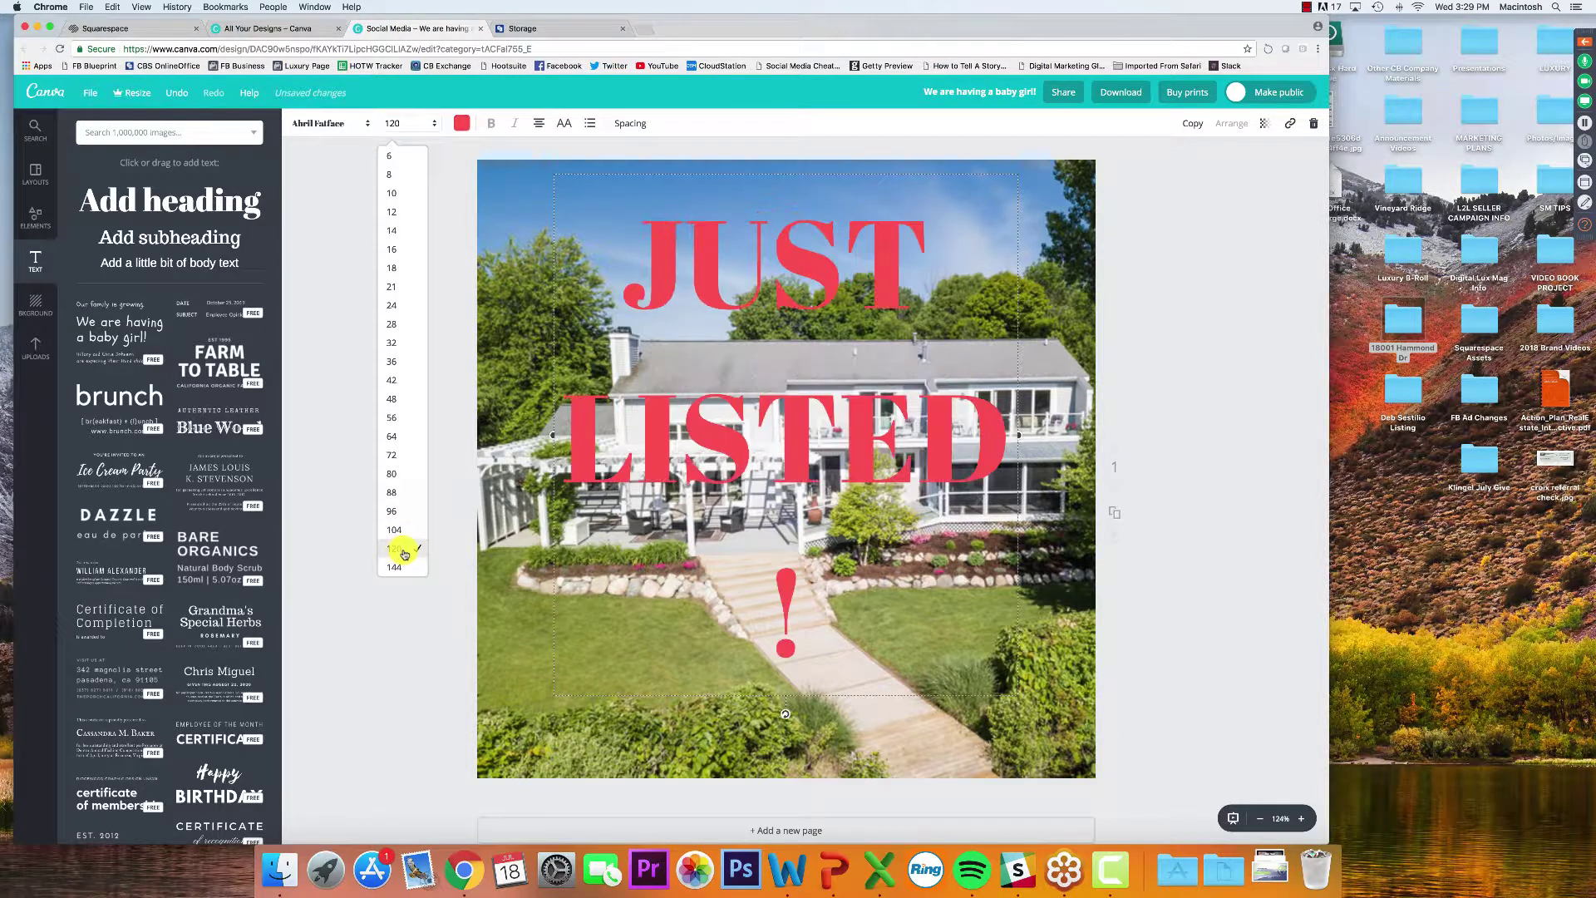
pyautogui.moveTo(554, 435); pyautogui.dragTo(479, 434)
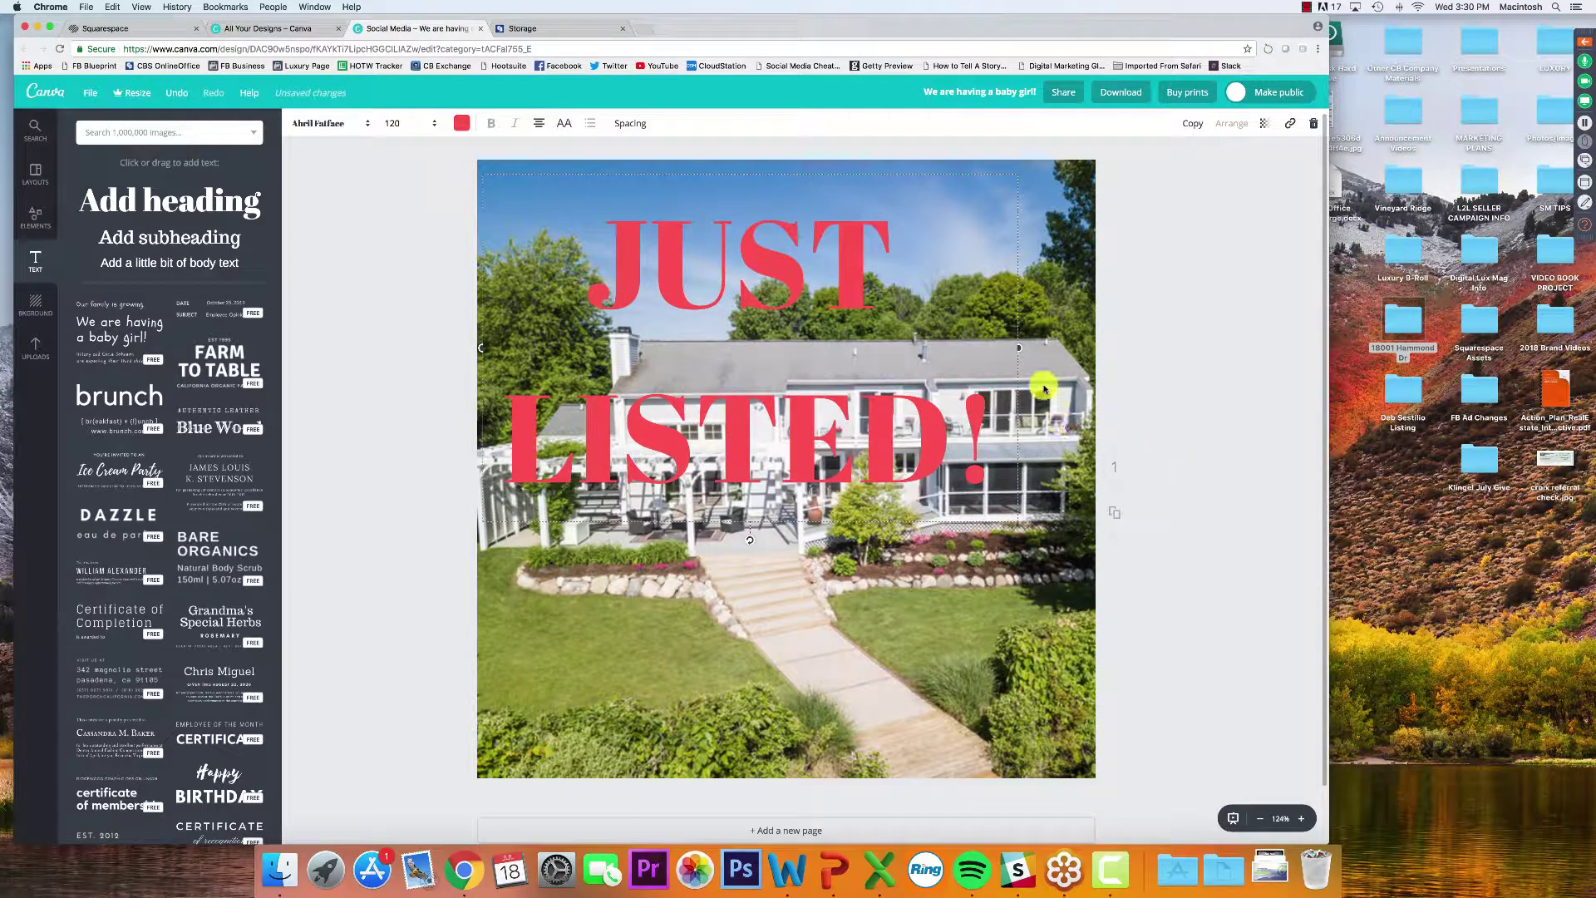
pyautogui.moveTo(1019, 347); pyautogui.dragTo(1098, 347)
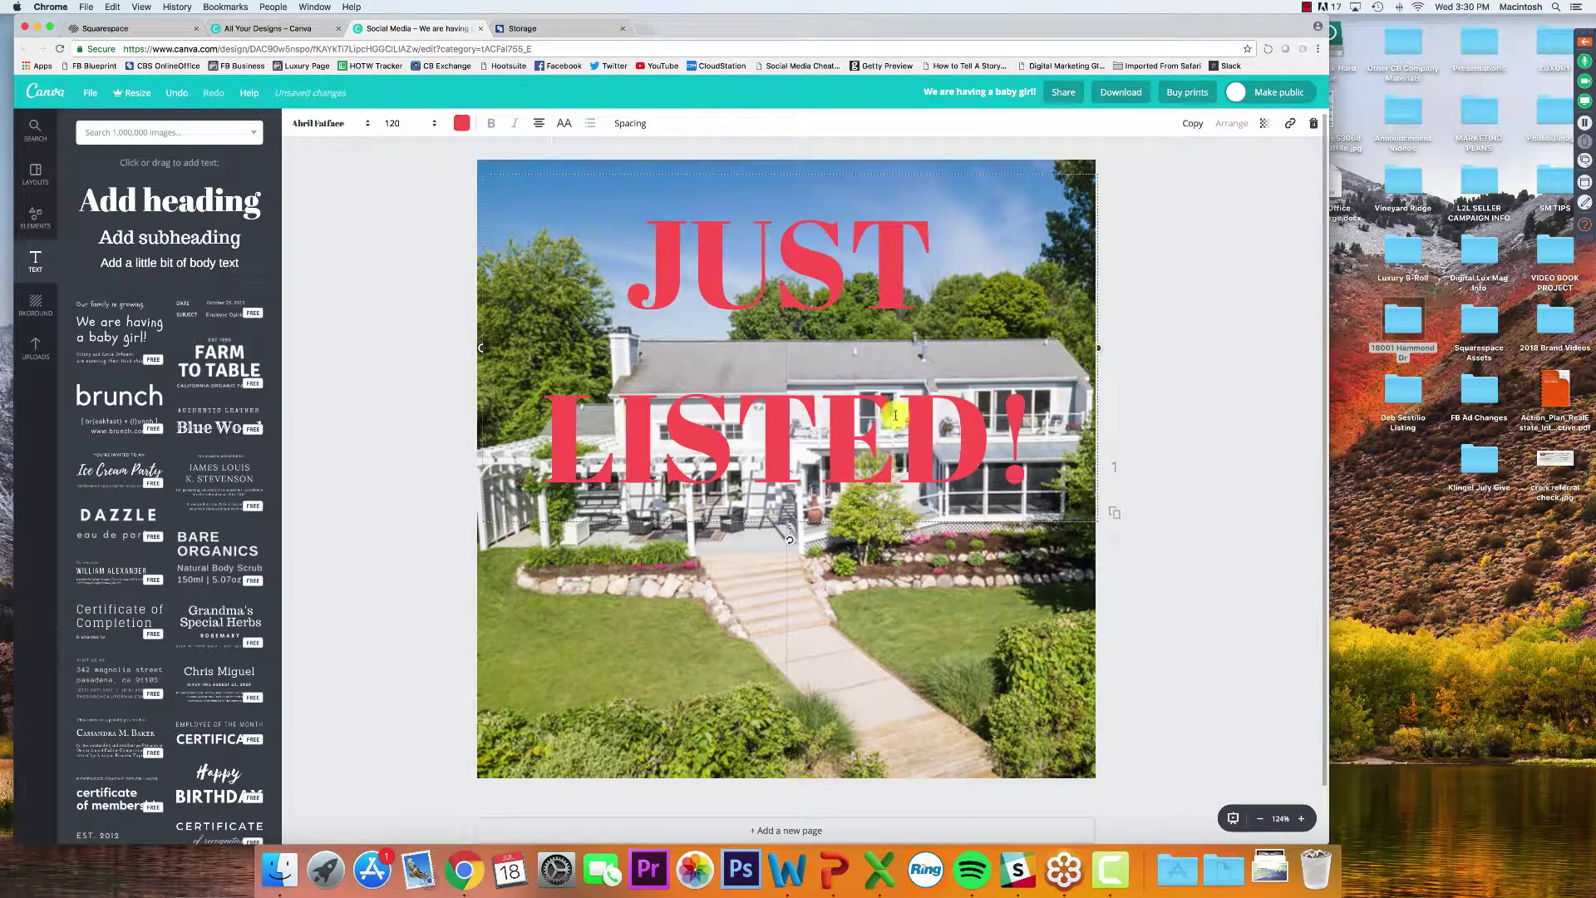
pyautogui.moveTo(840, 256); pyautogui.dragTo(822, 385)
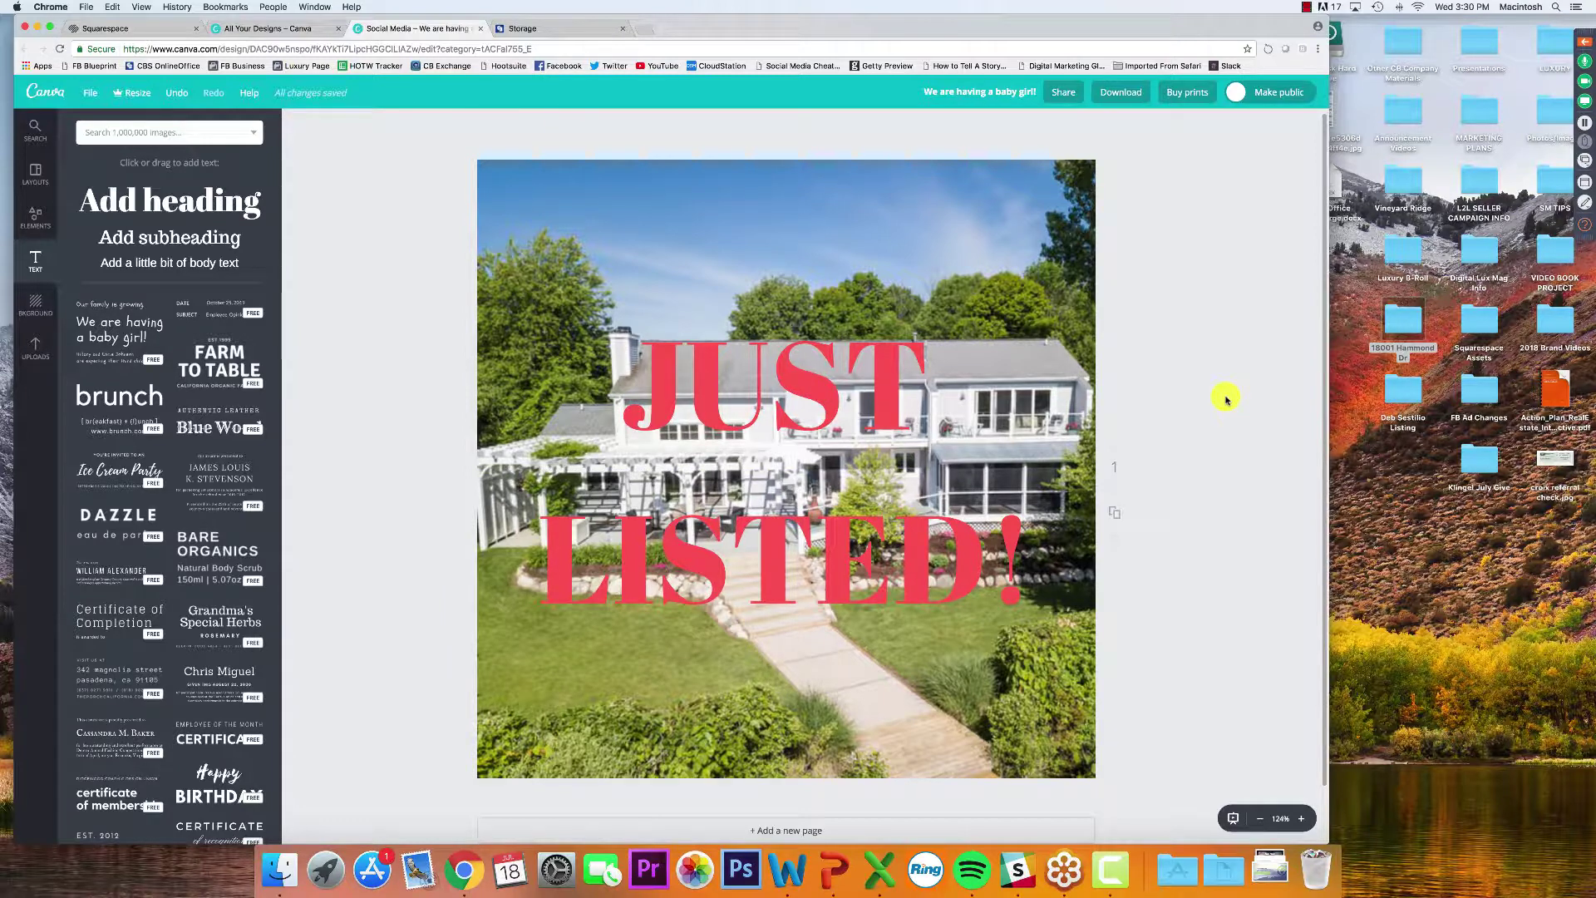
# Reduce the heading's line height to about 0.96 so JUST and LISTED! sit closer together
pyautogui.scroll(-1, 1226, 397)
pyautogui.click(993, 430)
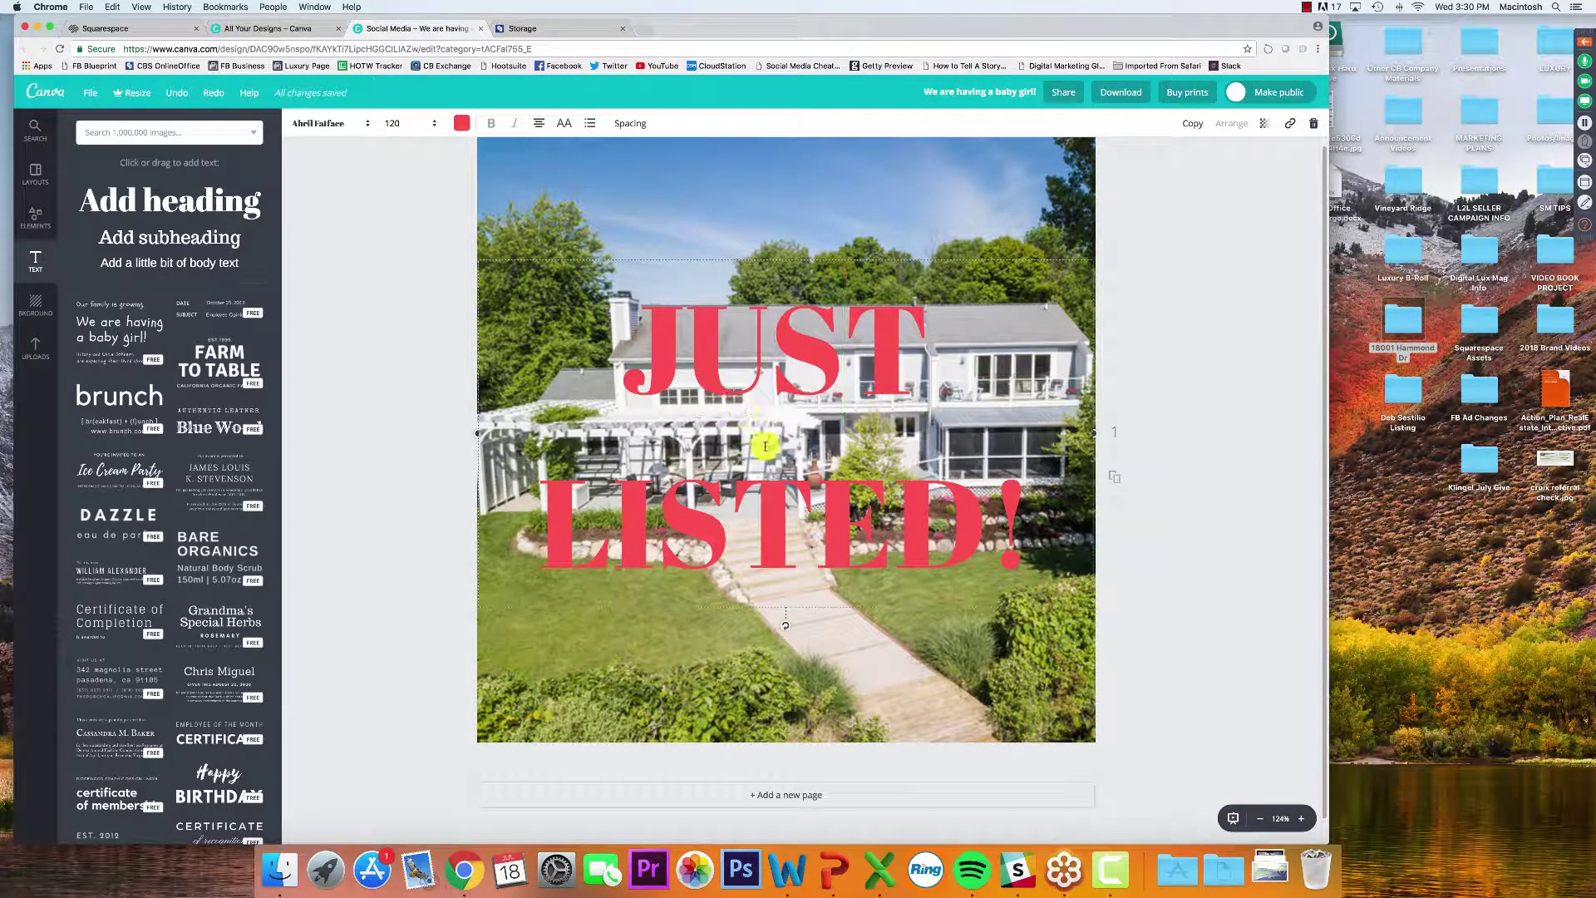
pyautogui.press('super+a')
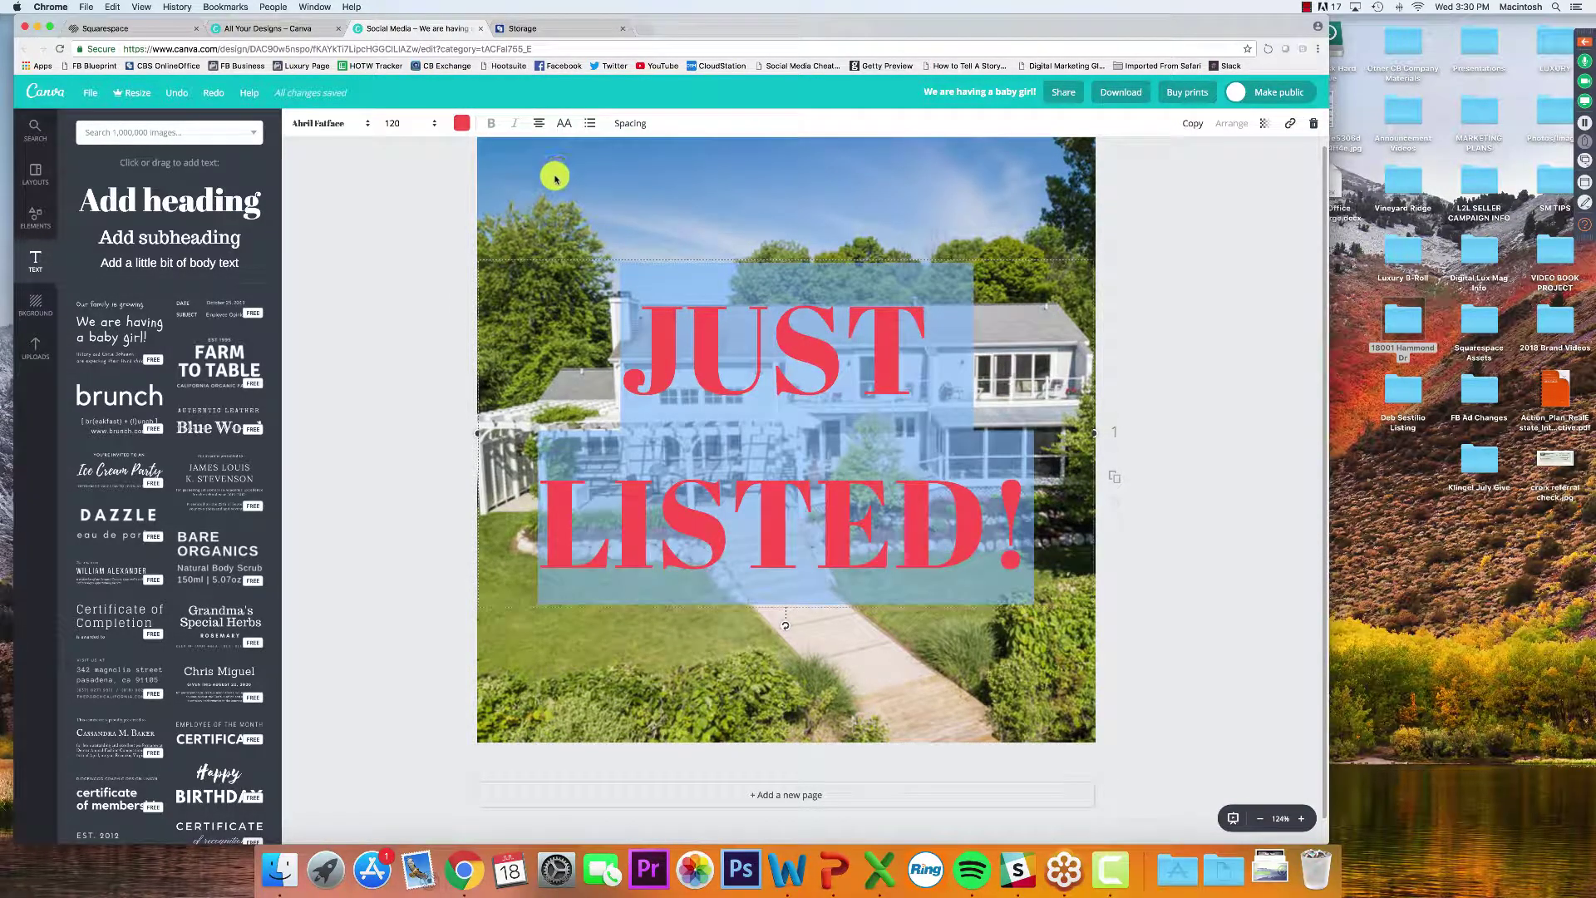
pyautogui.click(630, 123)
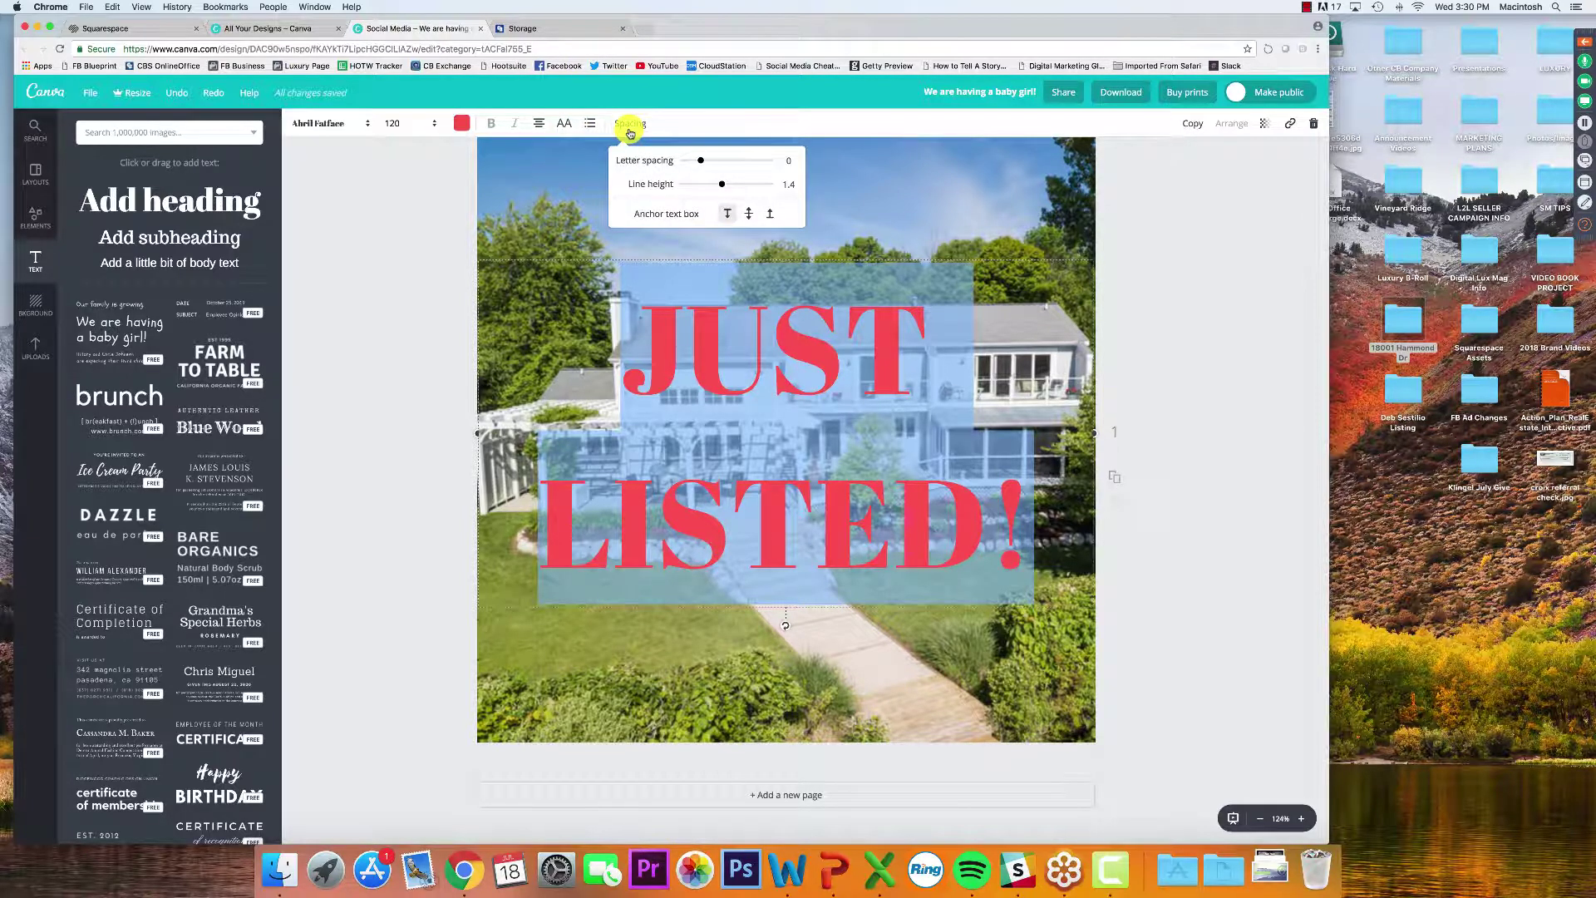
pyautogui.moveTo(716, 186); pyautogui.dragTo(702, 191)
pyautogui.click(1215, 219)
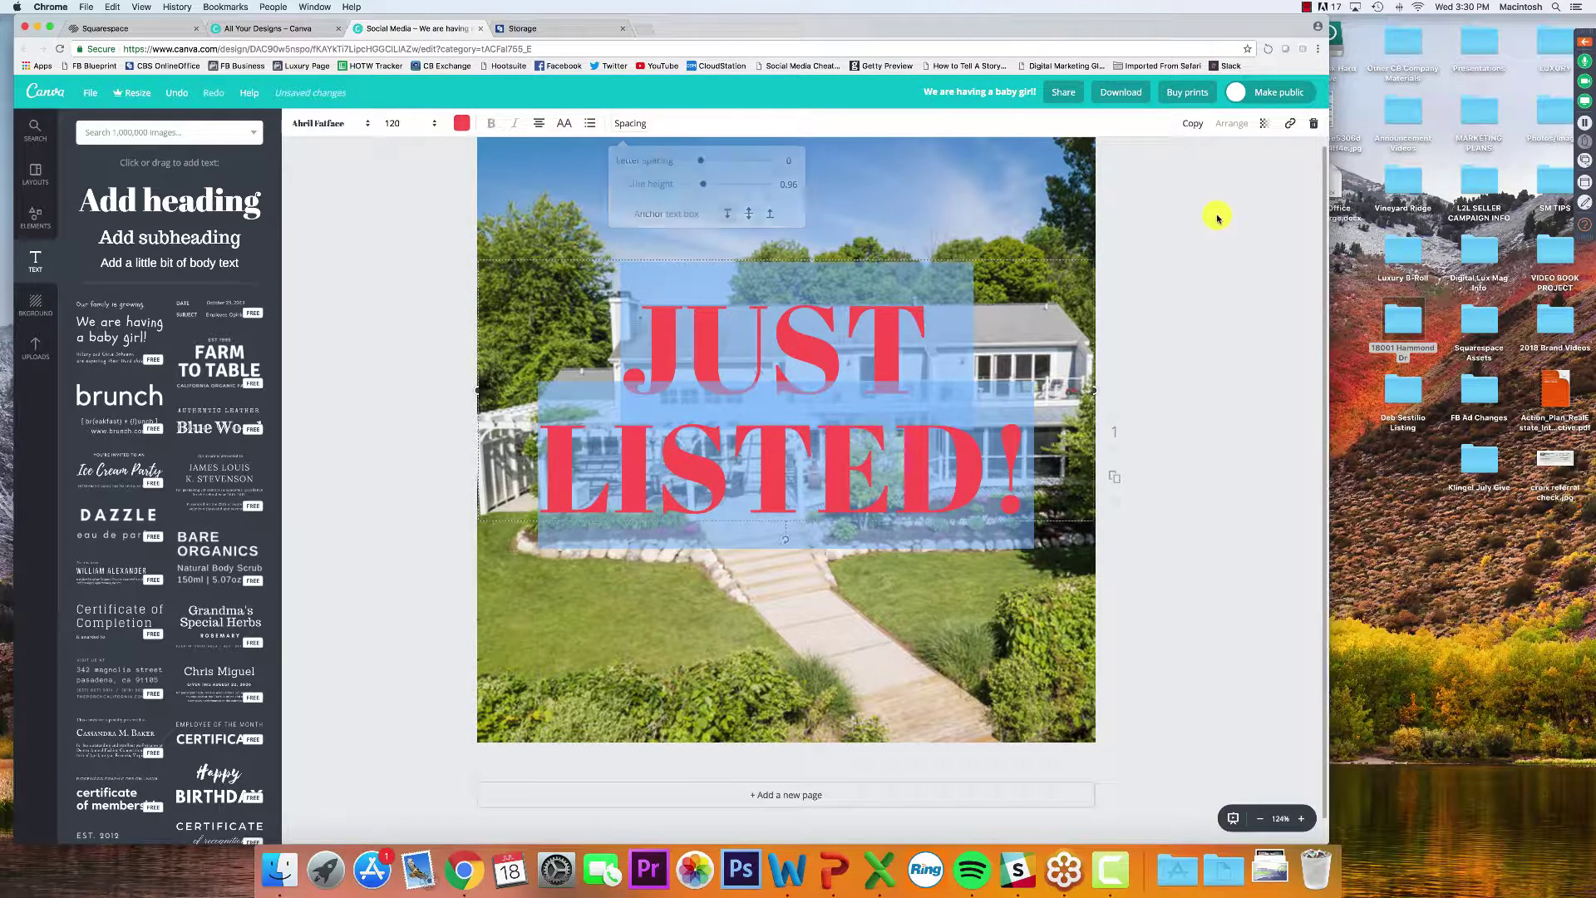
pyautogui.click(385, 200)
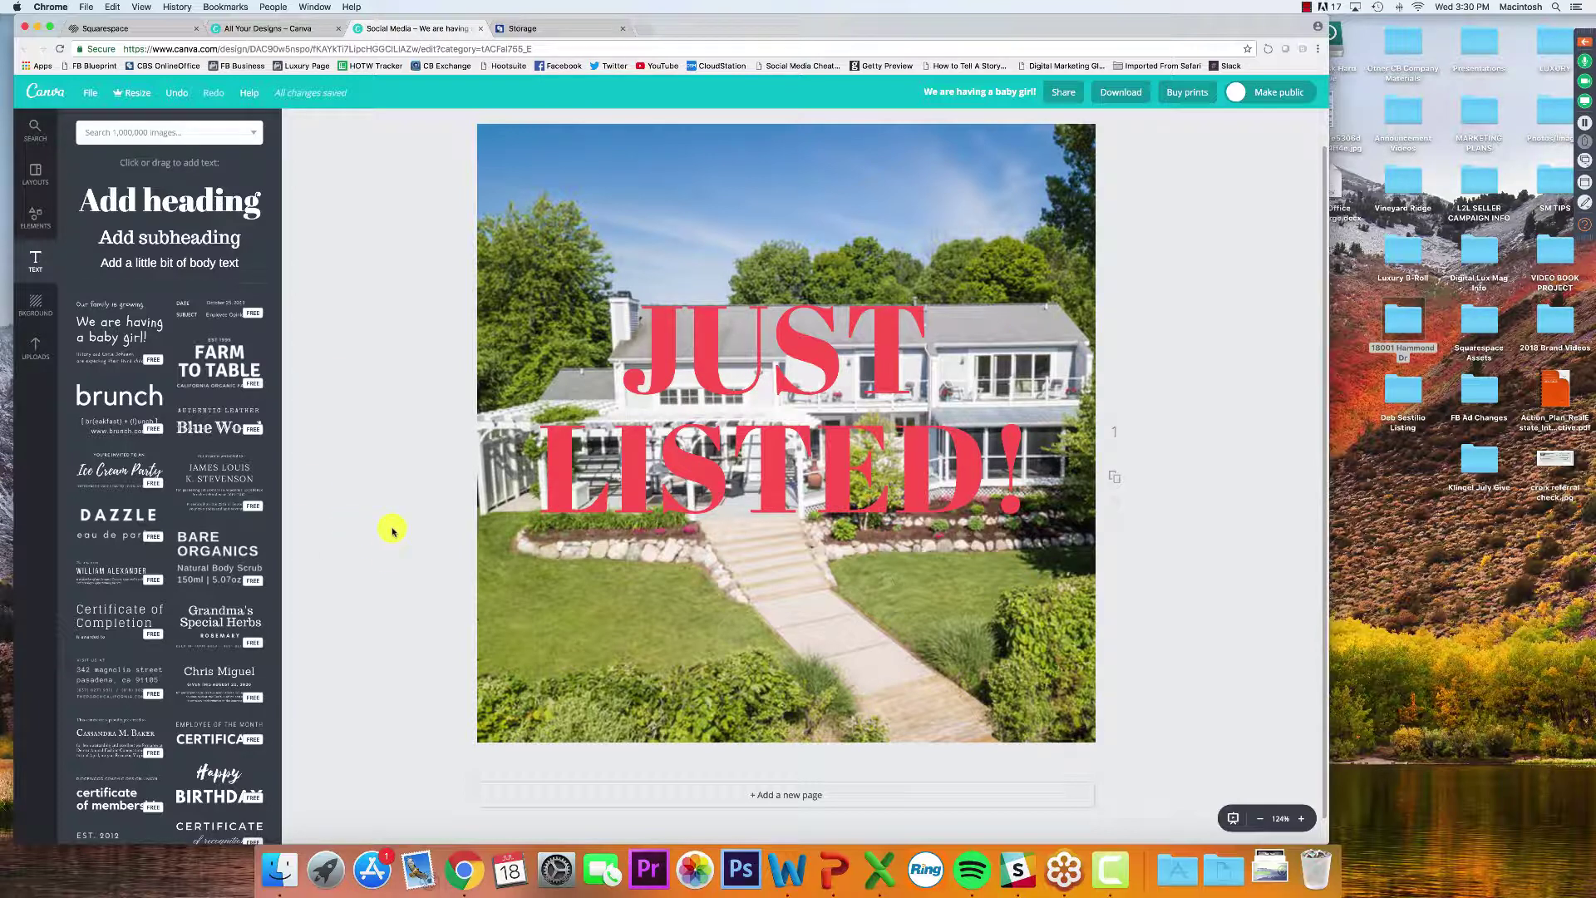
pyautogui.click(664, 376)
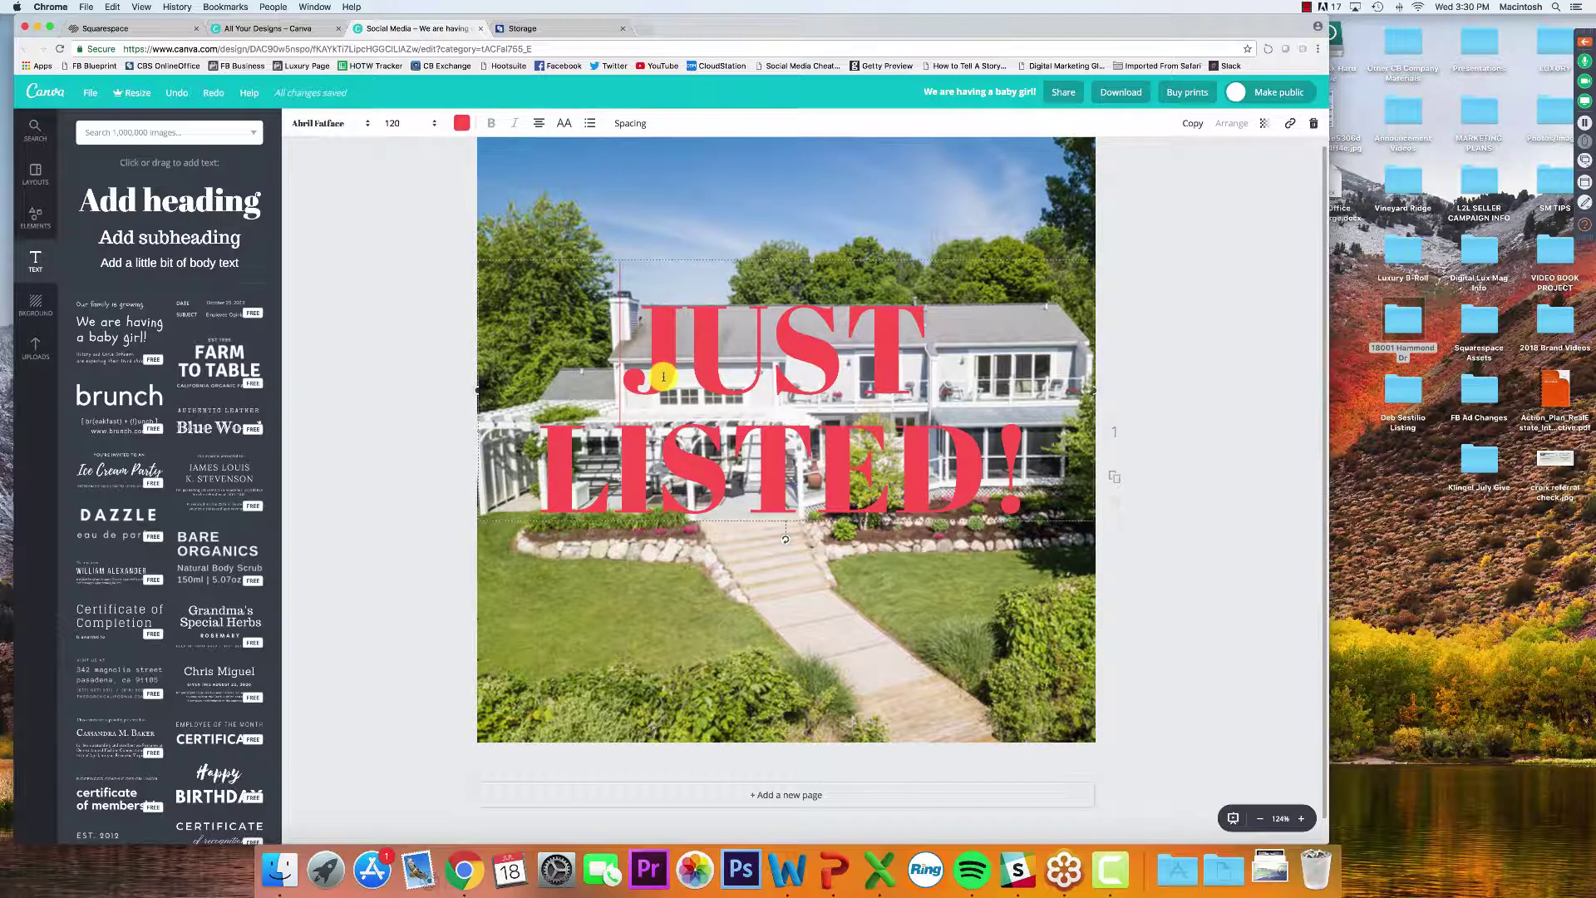
pyautogui.click(350, 367)
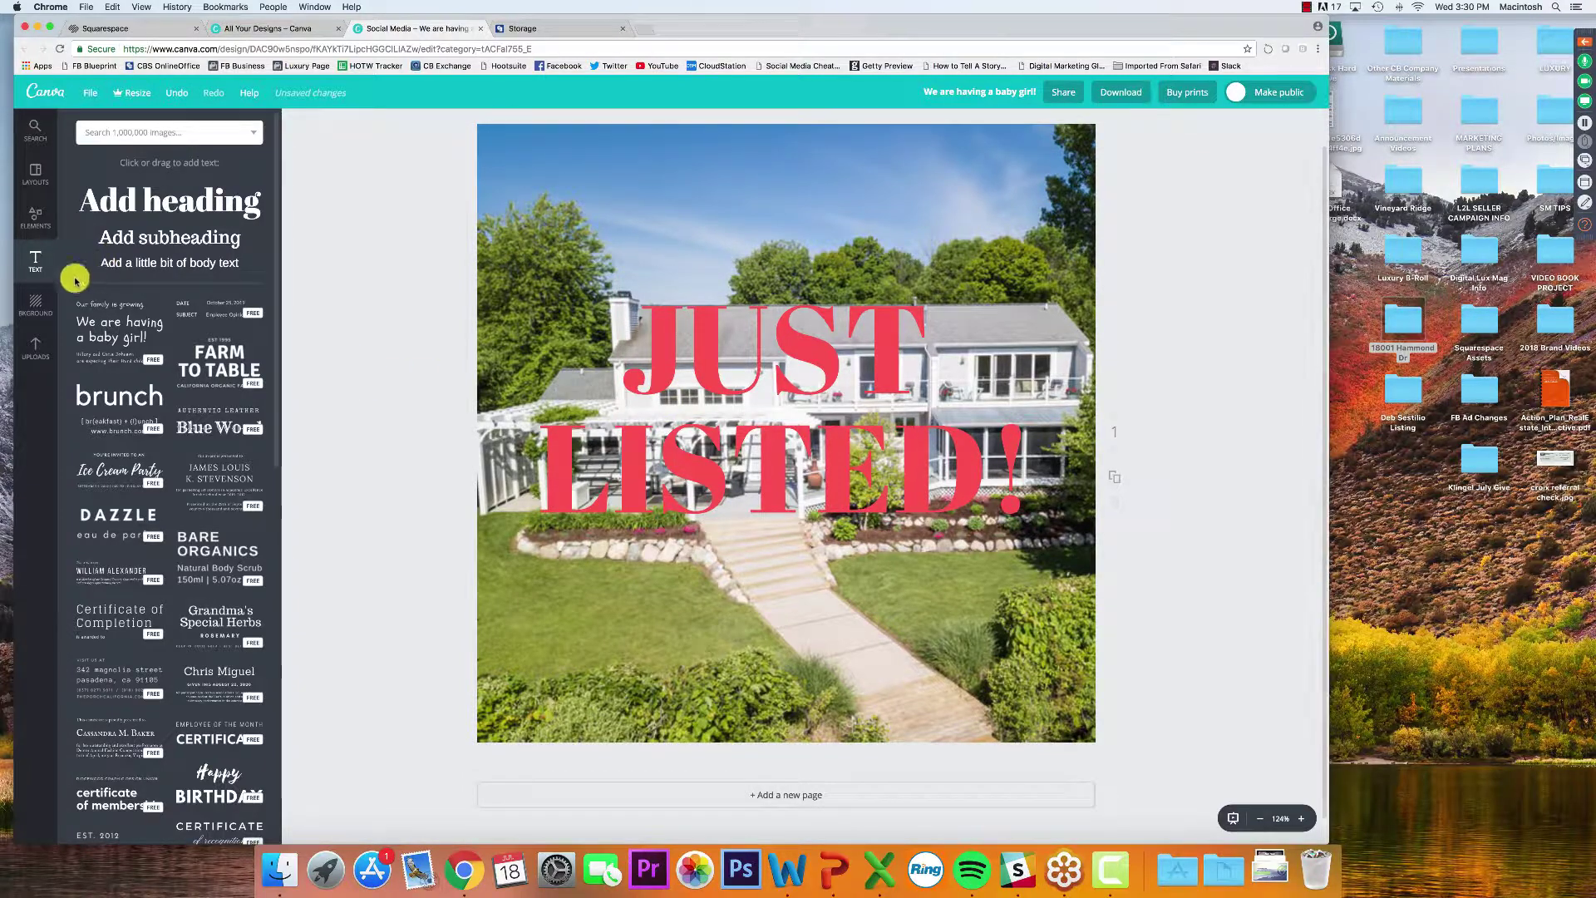
# Add a white square from Shapes and stretch it into a wide band across the photo's middle
pyautogui.click(30, 219)
pyautogui.click(32, 296)
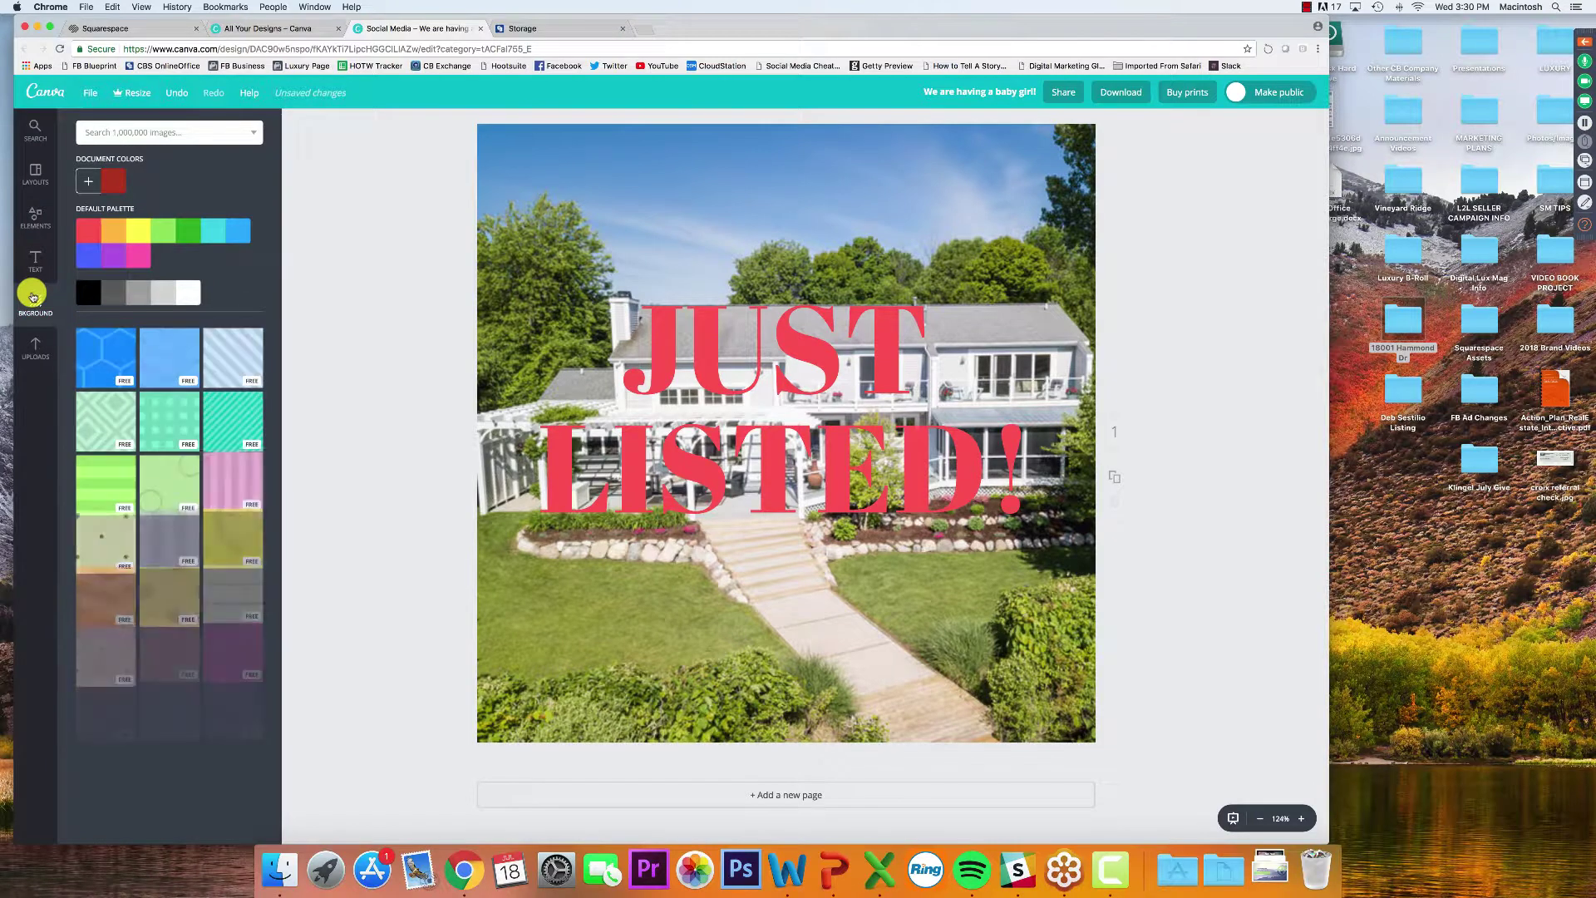
pyautogui.click(33, 219)
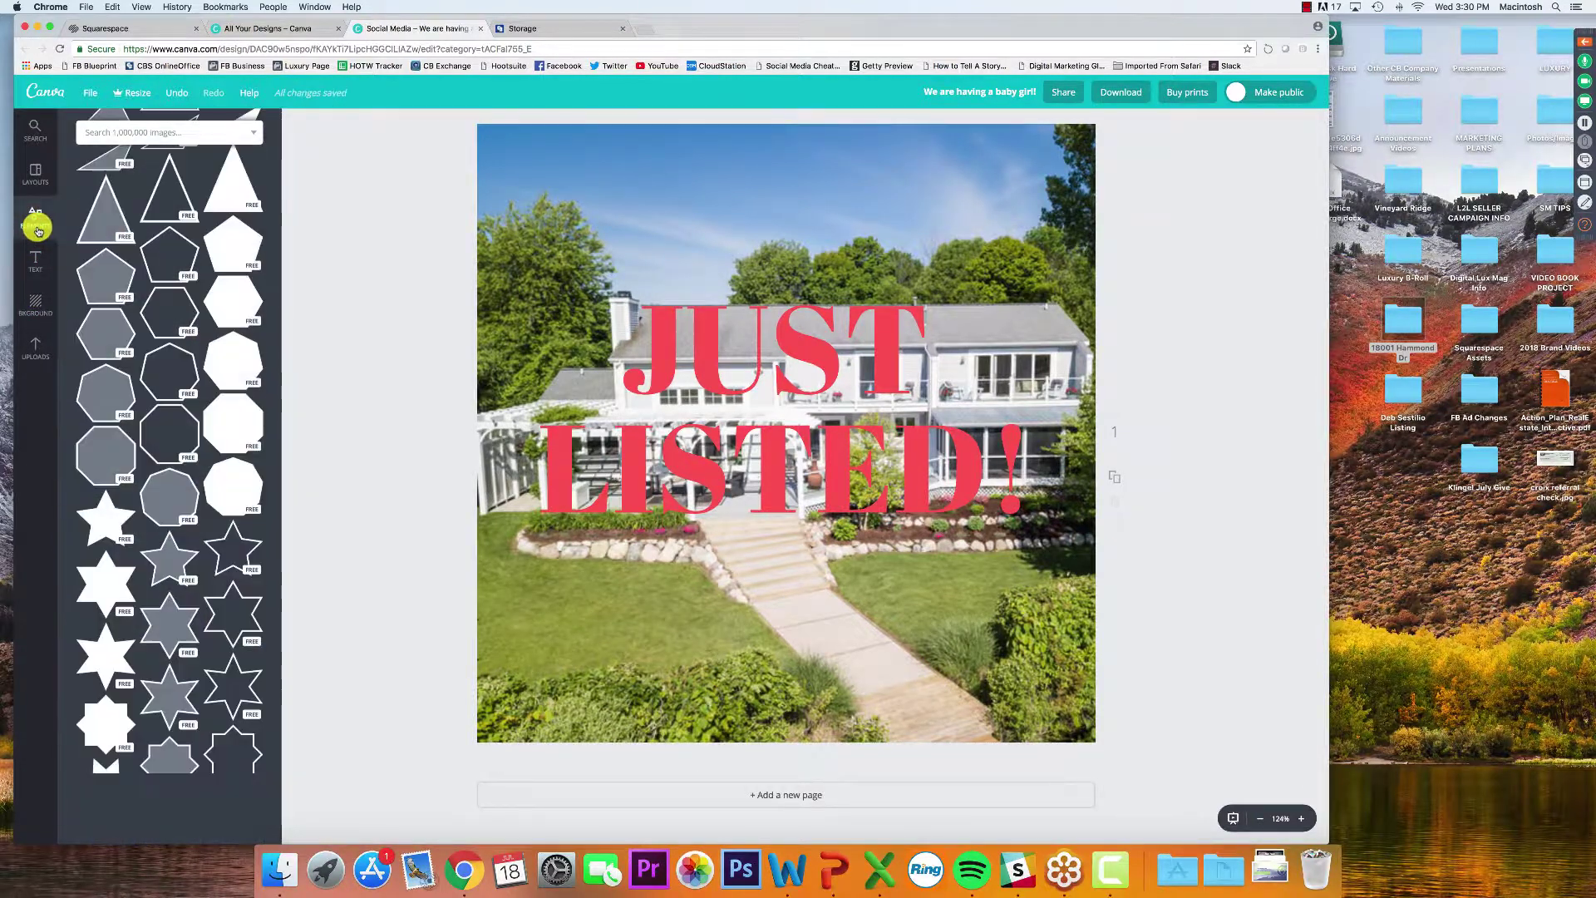
pyautogui.scroll(8, 185, 260)
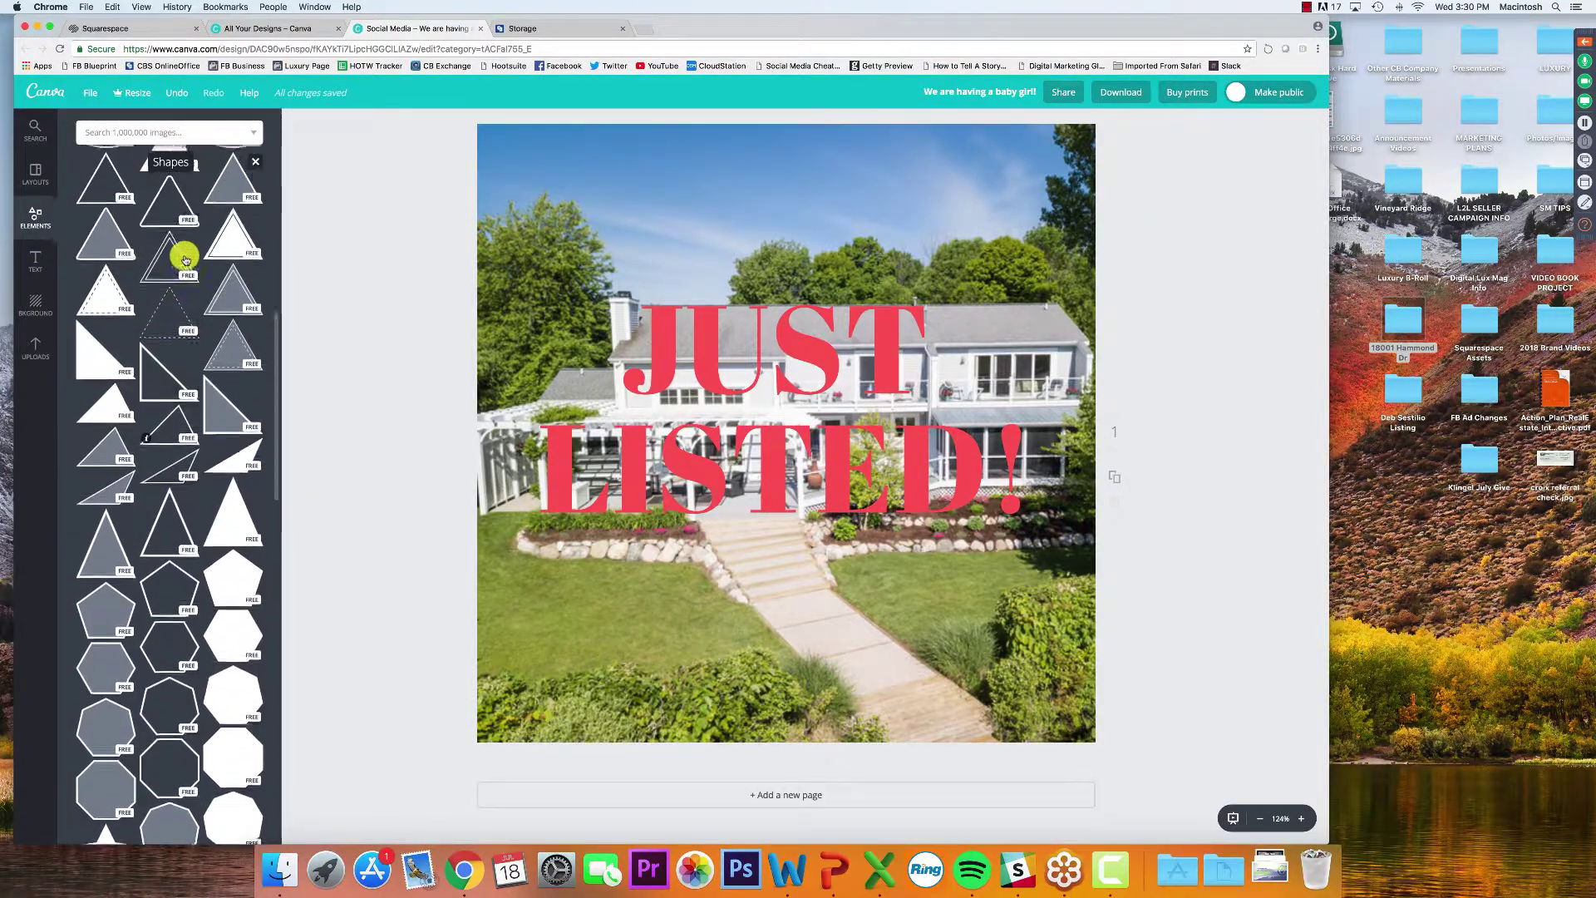
pyautogui.scroll(6, 186, 260)
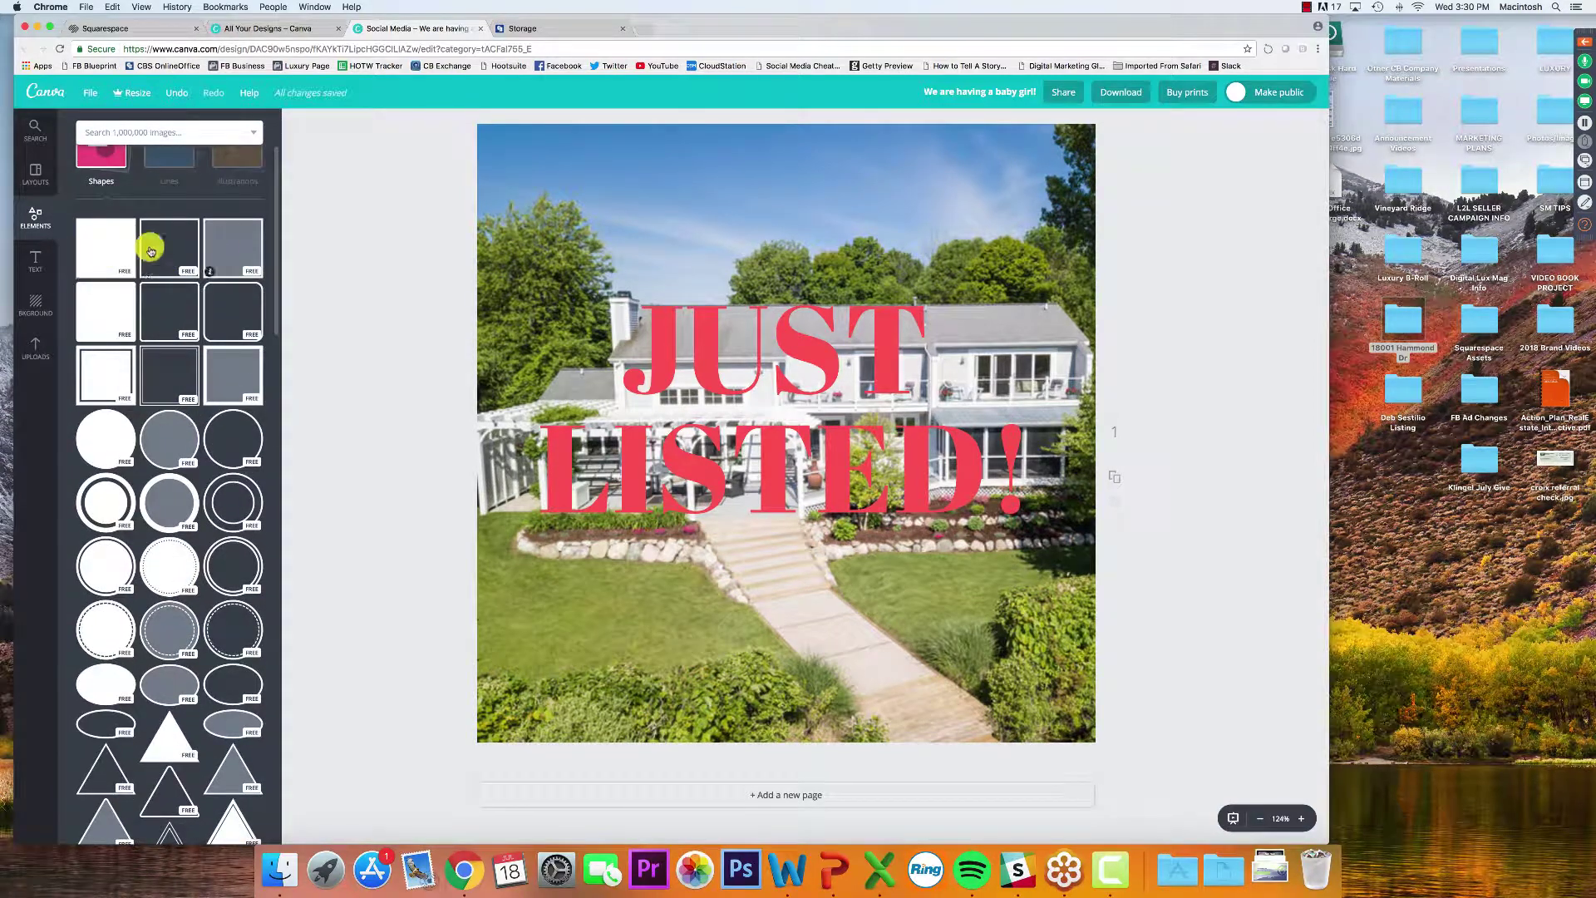
pyautogui.click(100, 240)
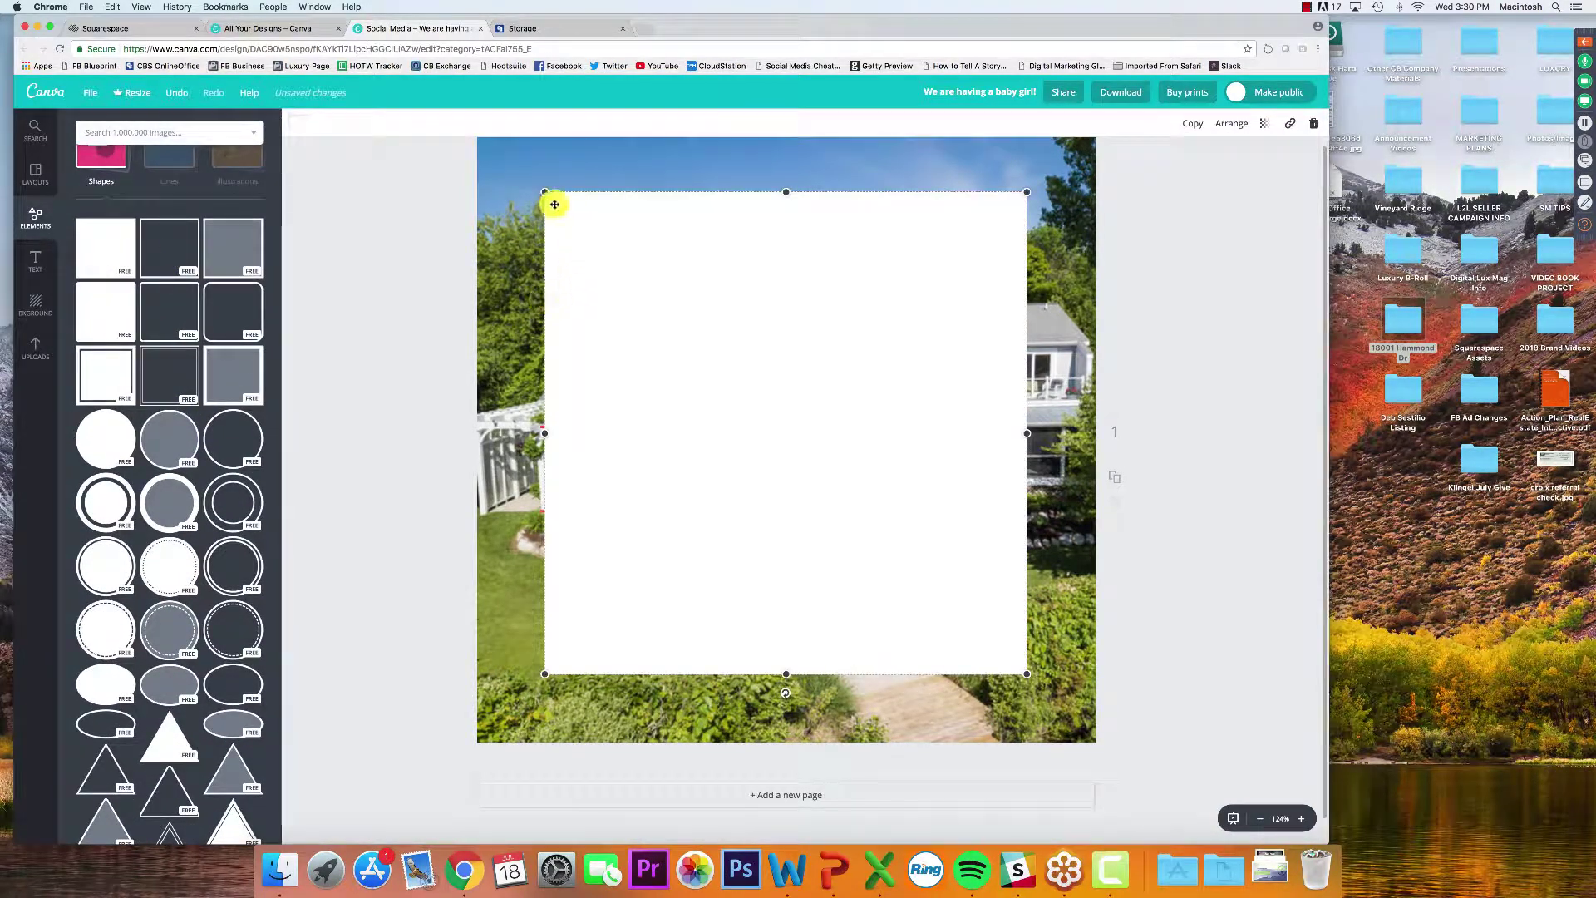
pyautogui.moveTo(779, 191); pyautogui.dragTo(784, 301)
pyautogui.moveTo(788, 678); pyautogui.dragTo(777, 517)
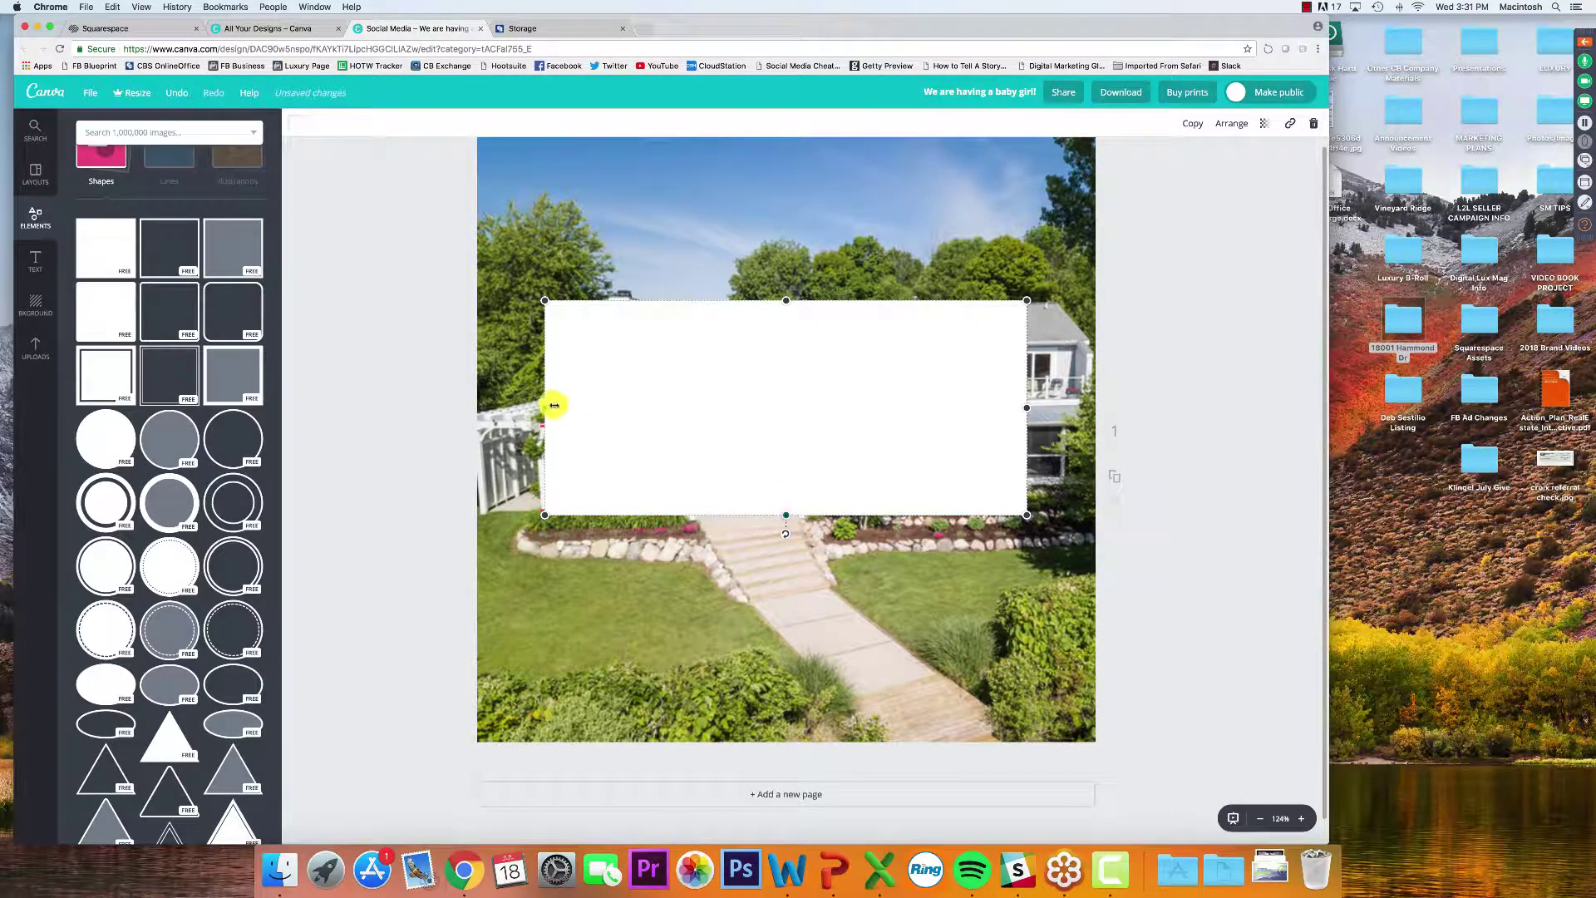
pyautogui.moveTo(543, 409); pyautogui.dragTo(539, 410)
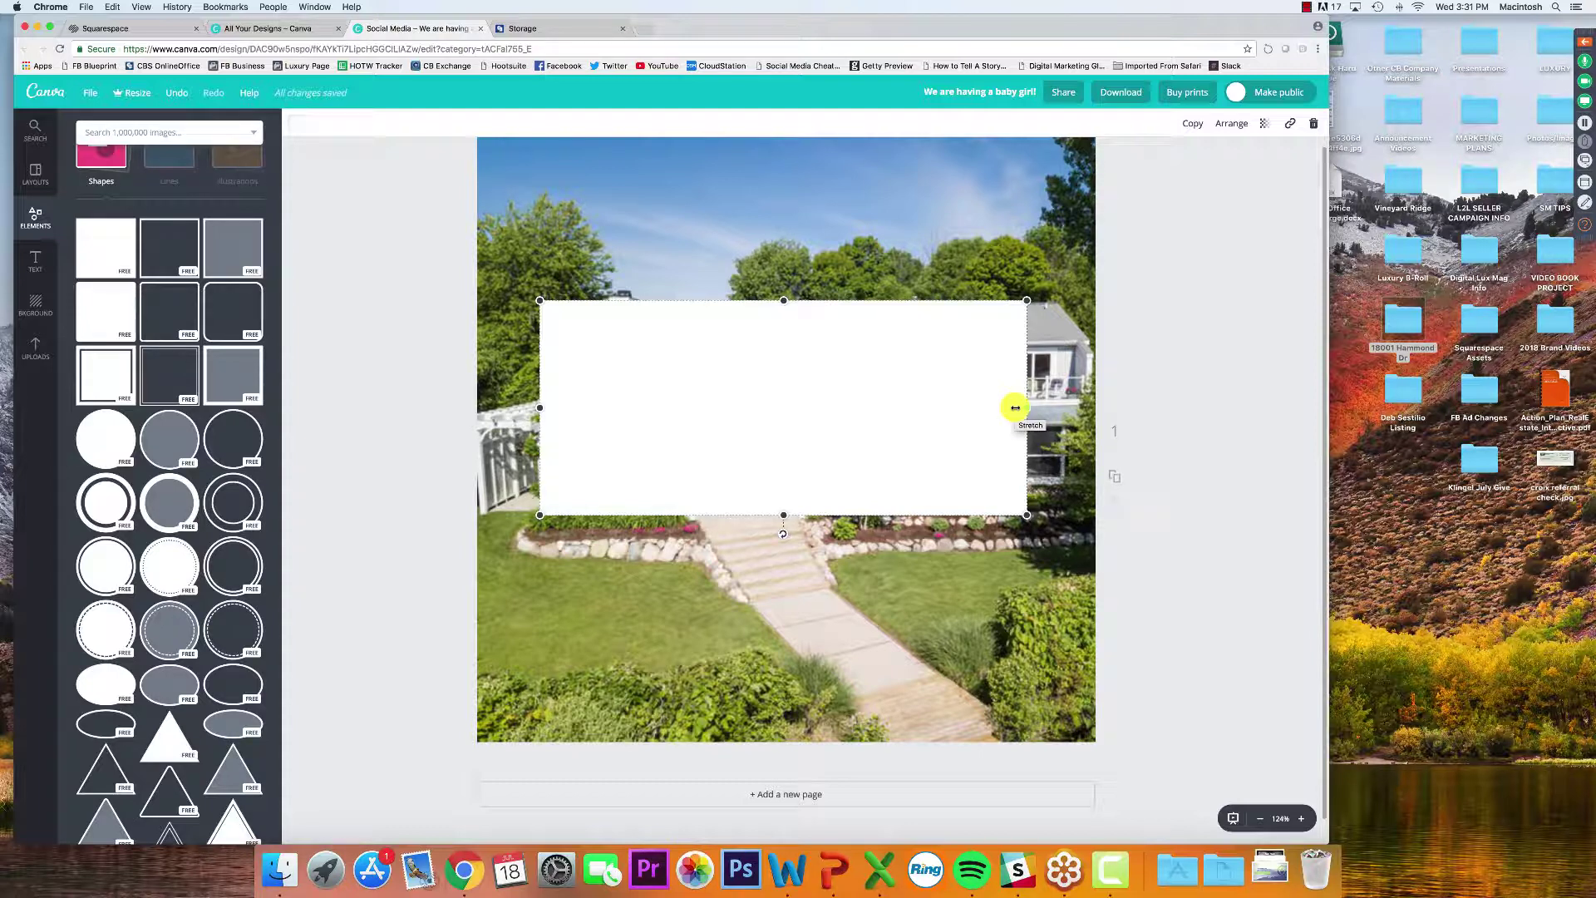
# Send the white rectangle to the back, behind the JUST LISTED! heading
pyautogui.rightClick(827, 388)
pyautogui.click(1140, 371)
pyautogui.click(1162, 392)
pyautogui.click(940, 389)
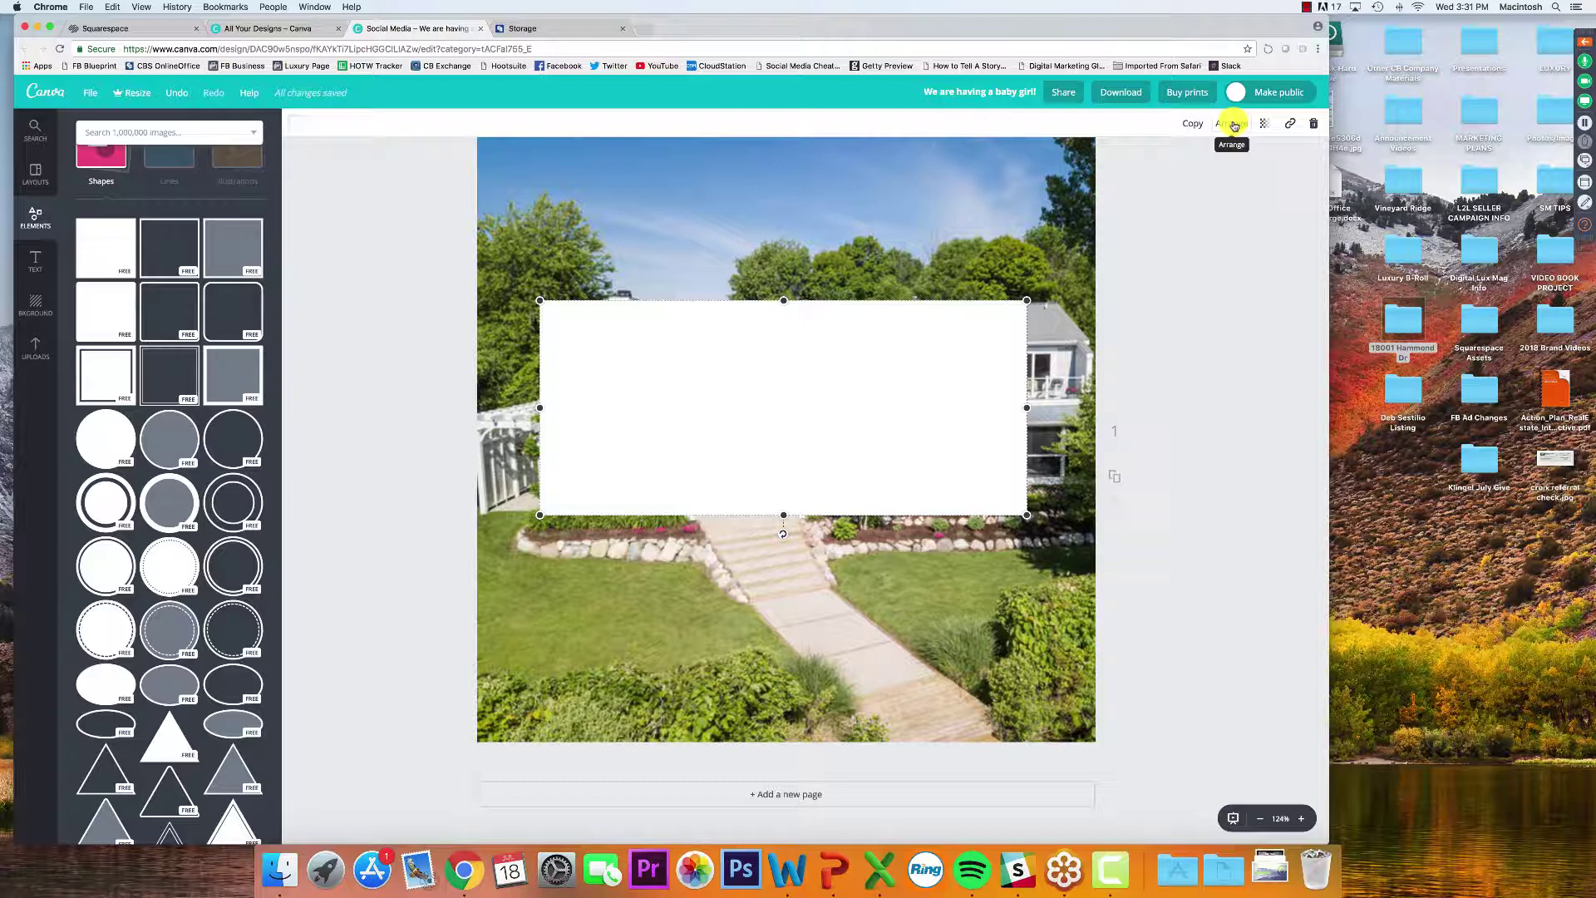
pyautogui.click(1235, 126)
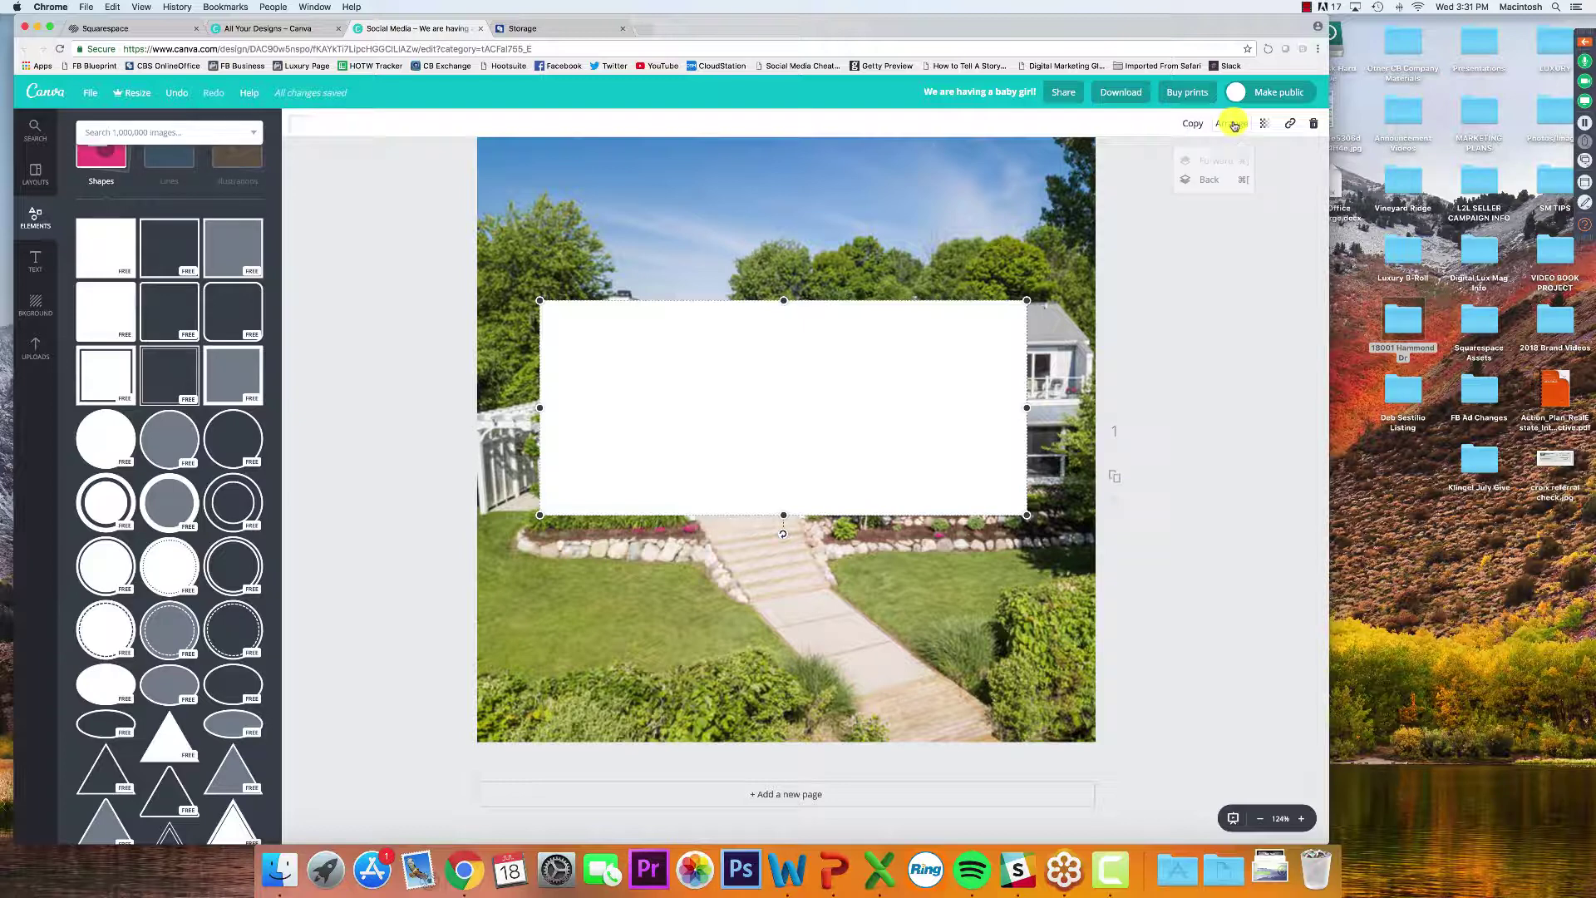
pyautogui.click(1212, 181)
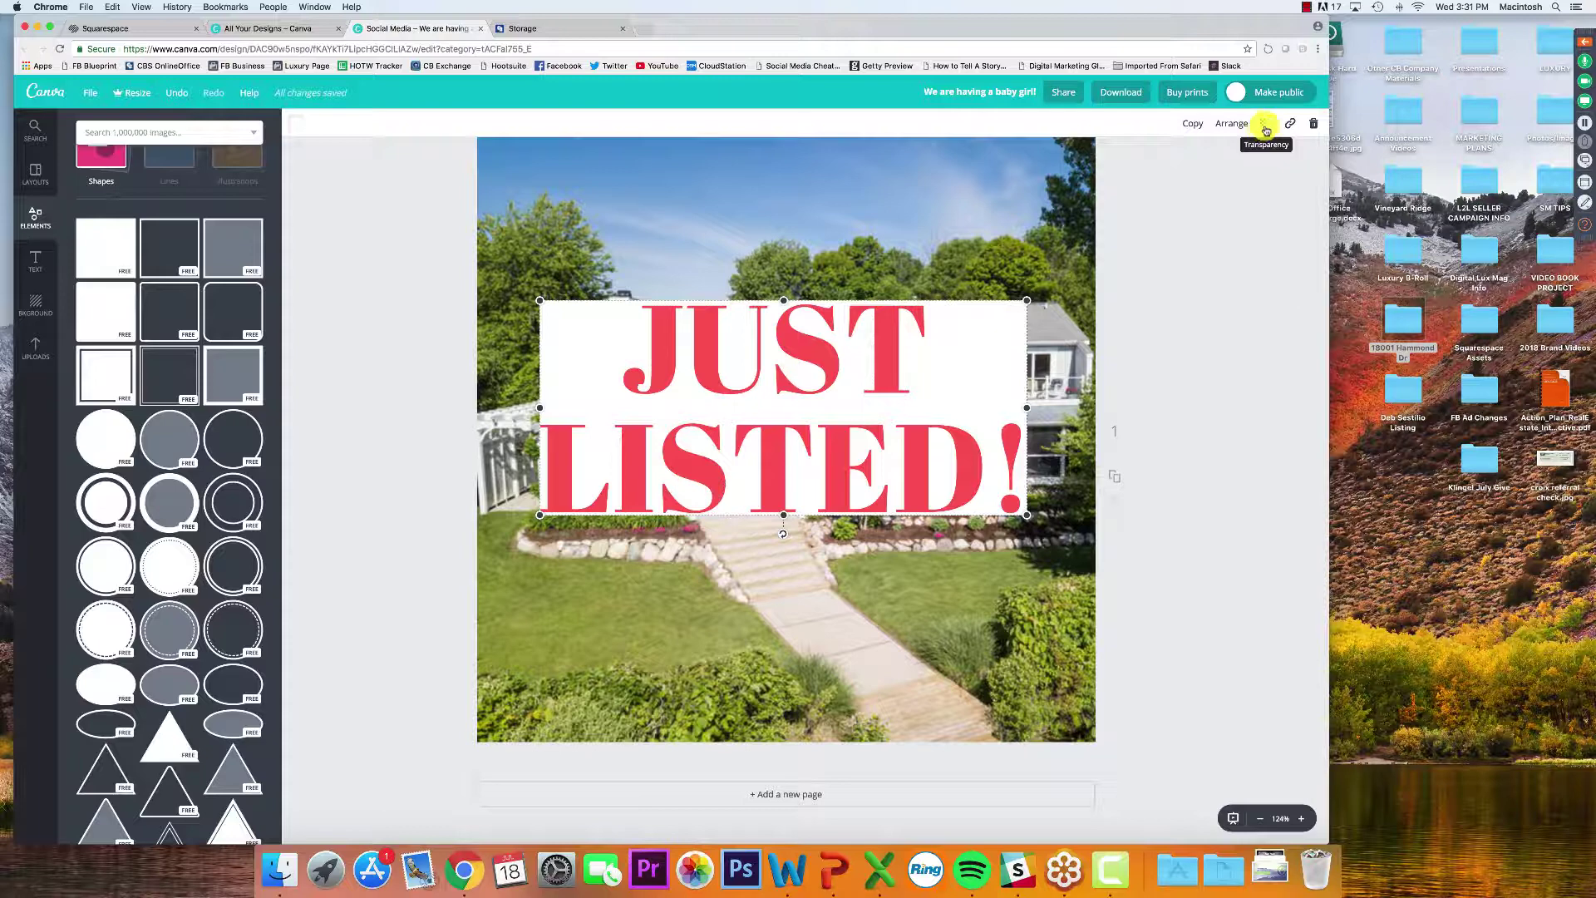
# Set the white rectangle's transparency to 67
pyautogui.click(1265, 126)
pyautogui.moveTo(1238, 164); pyautogui.dragTo(1213, 161)
pyautogui.click(1199, 279)
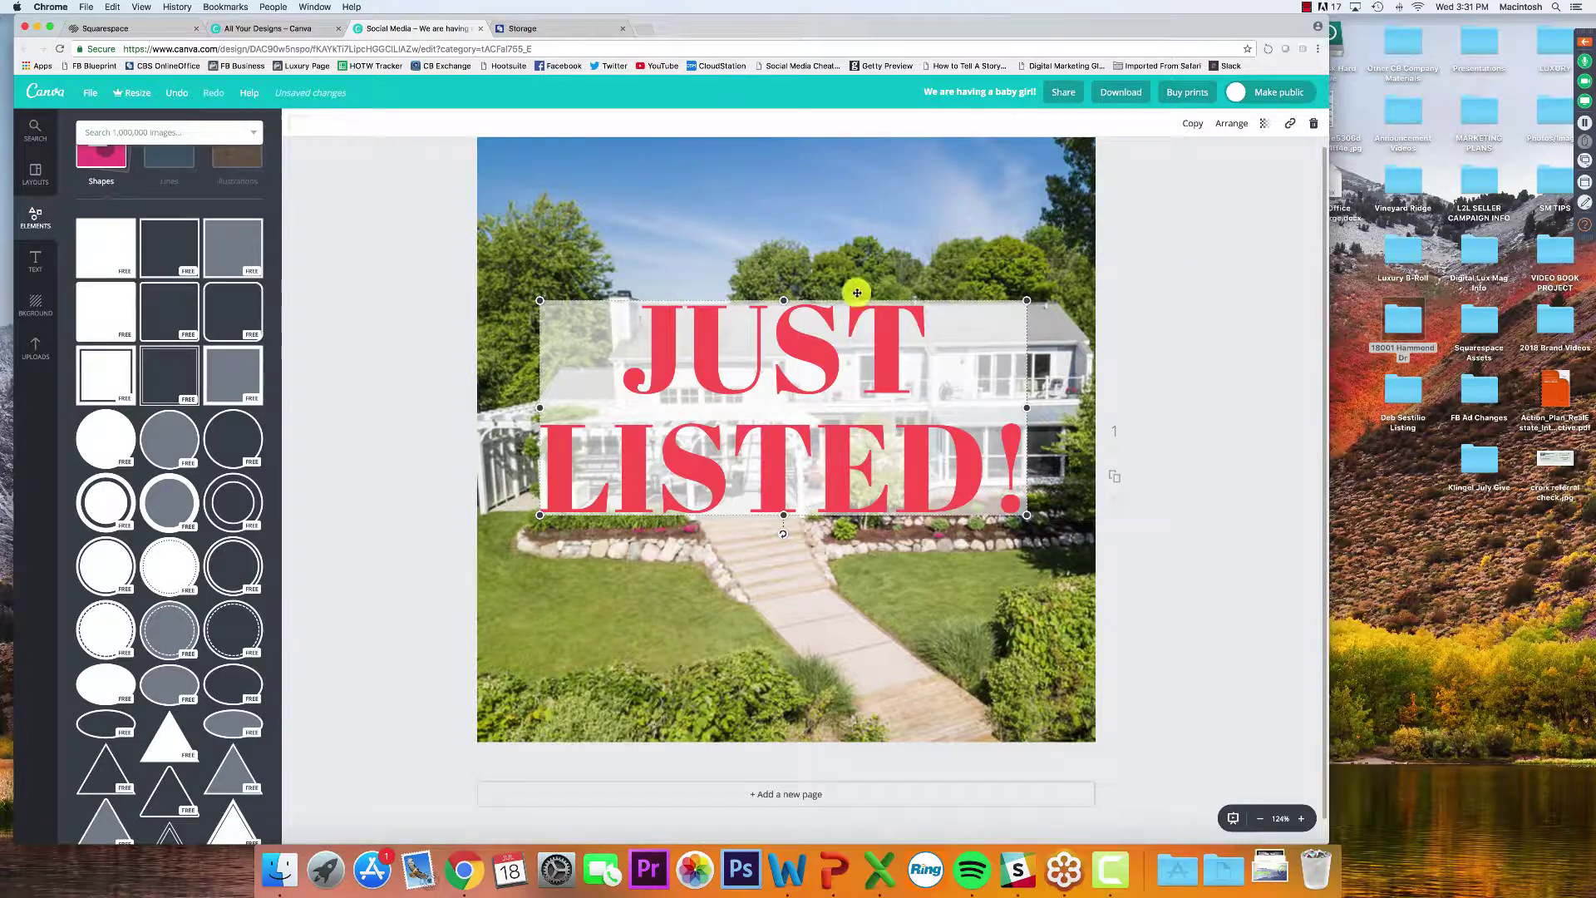
pyautogui.click(331, 173)
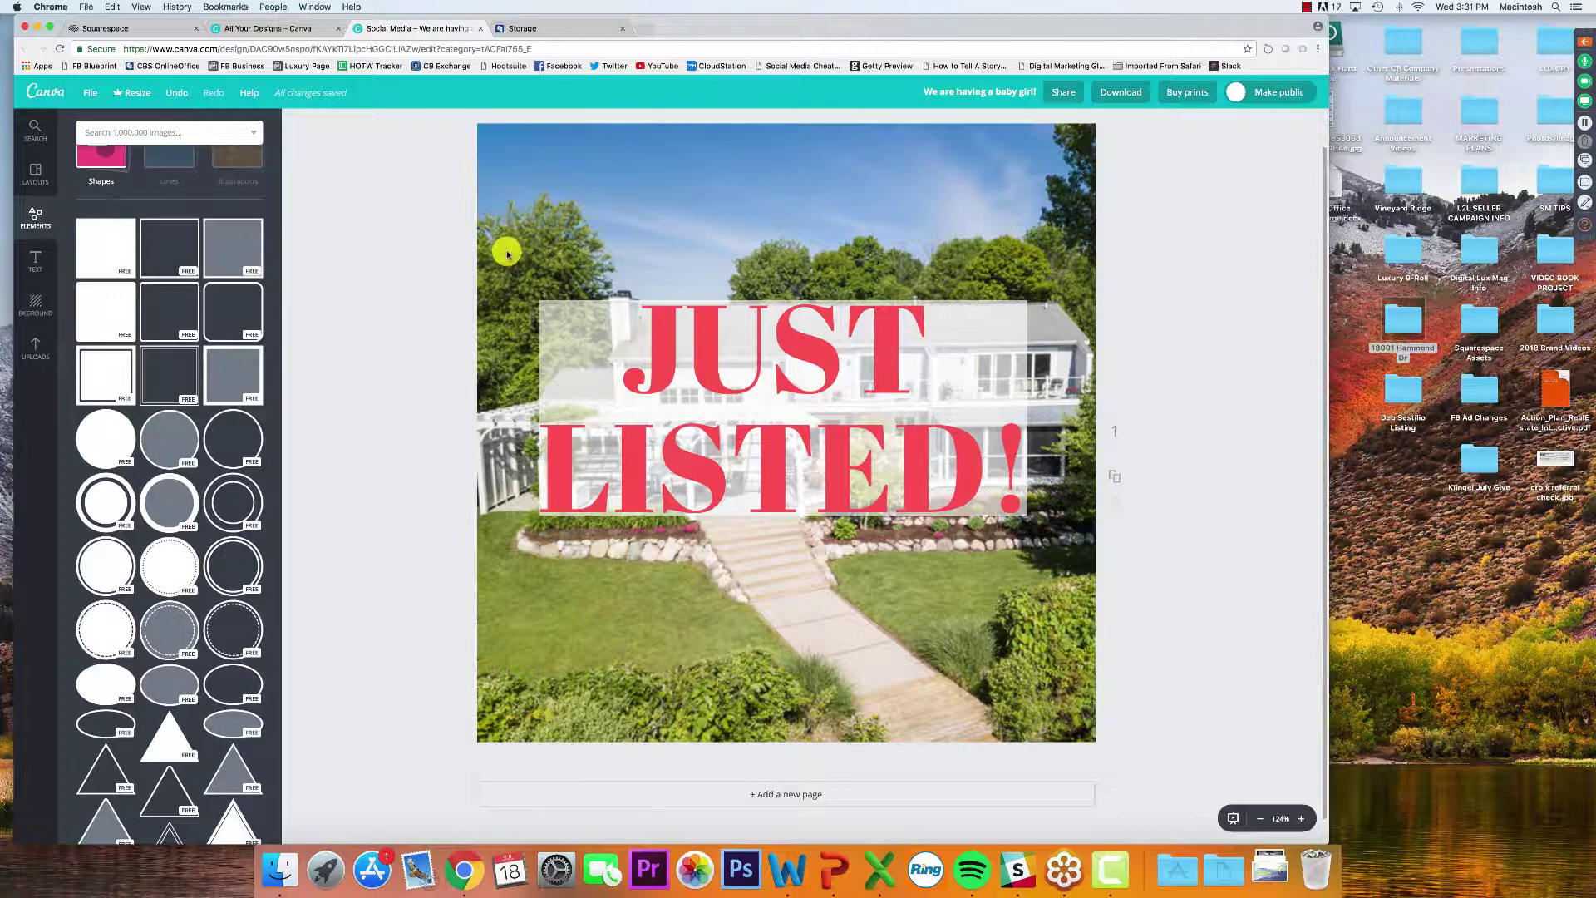
# Move the heading and its translucent band to the photo's bottom, then open the webinar Questions window
pyautogui.moveTo(506, 251); pyautogui.dragTo(1060, 543)
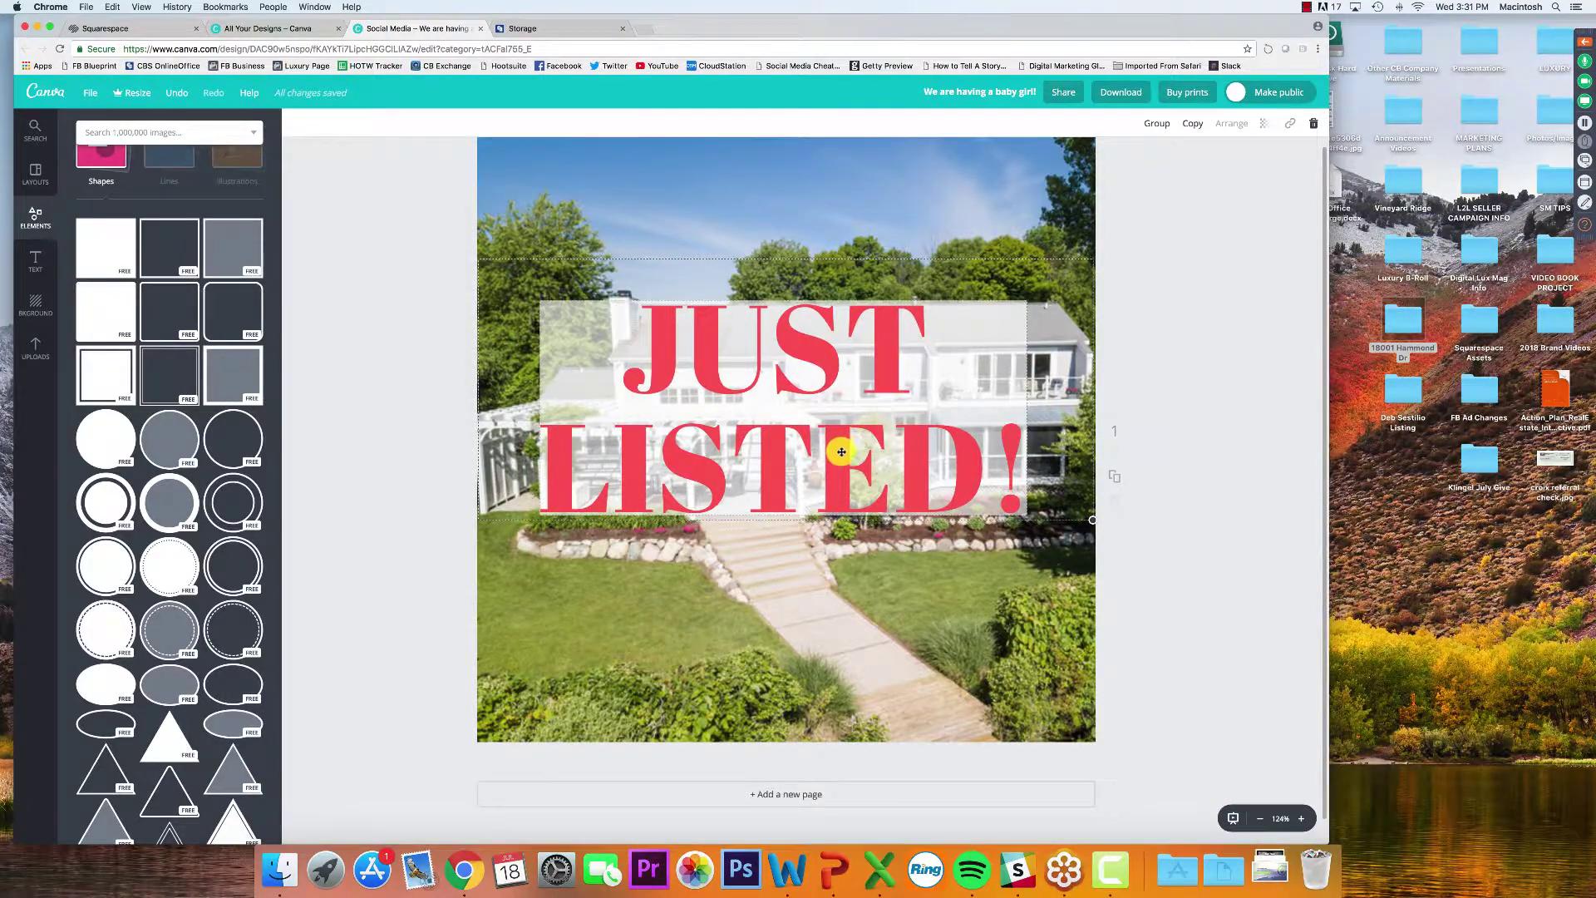
pyautogui.moveTo(845, 452); pyautogui.dragTo(844, 659)
pyautogui.click(1166, 646)
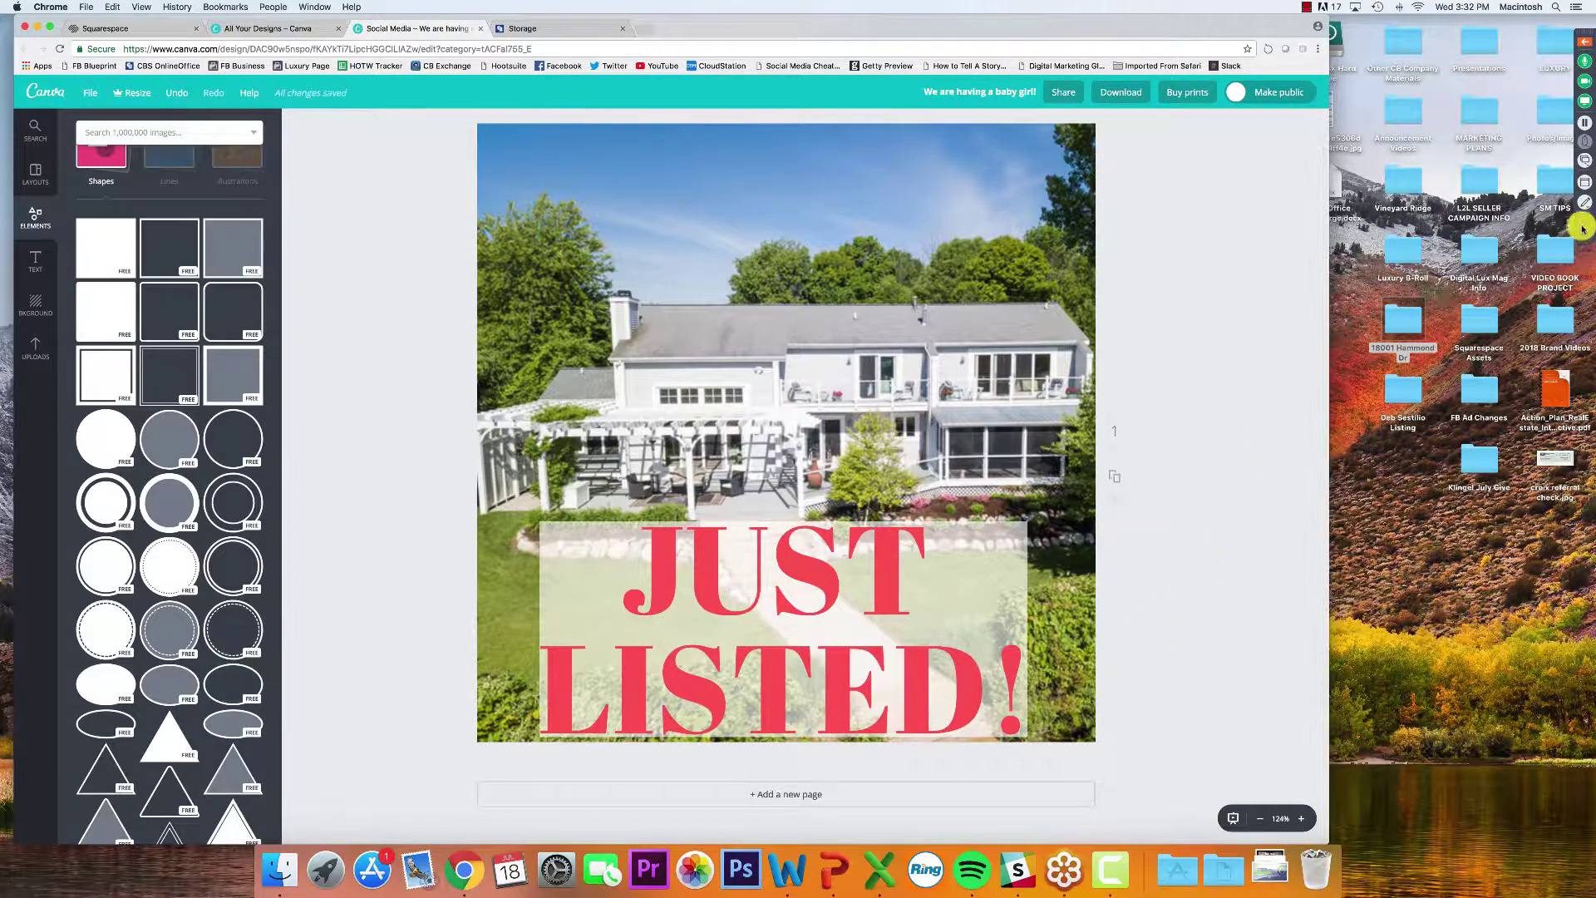
pyautogui.click(1585, 224)
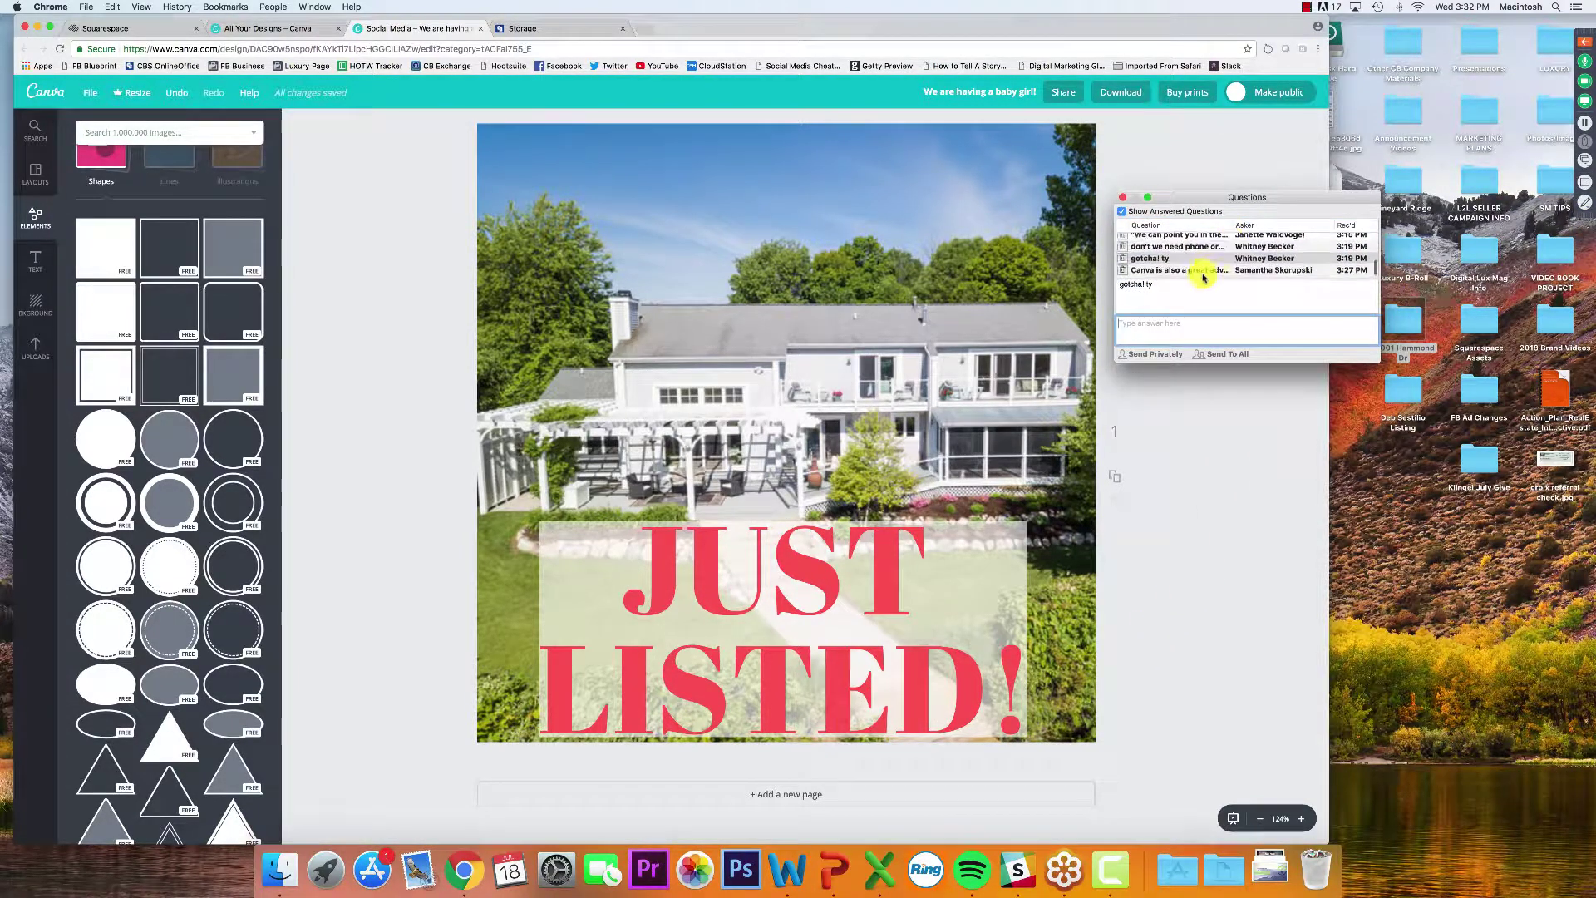
# Read the newest attendee question about Canva advertising, close the Questions window, and return to Canva
pyautogui.click(1227, 271)
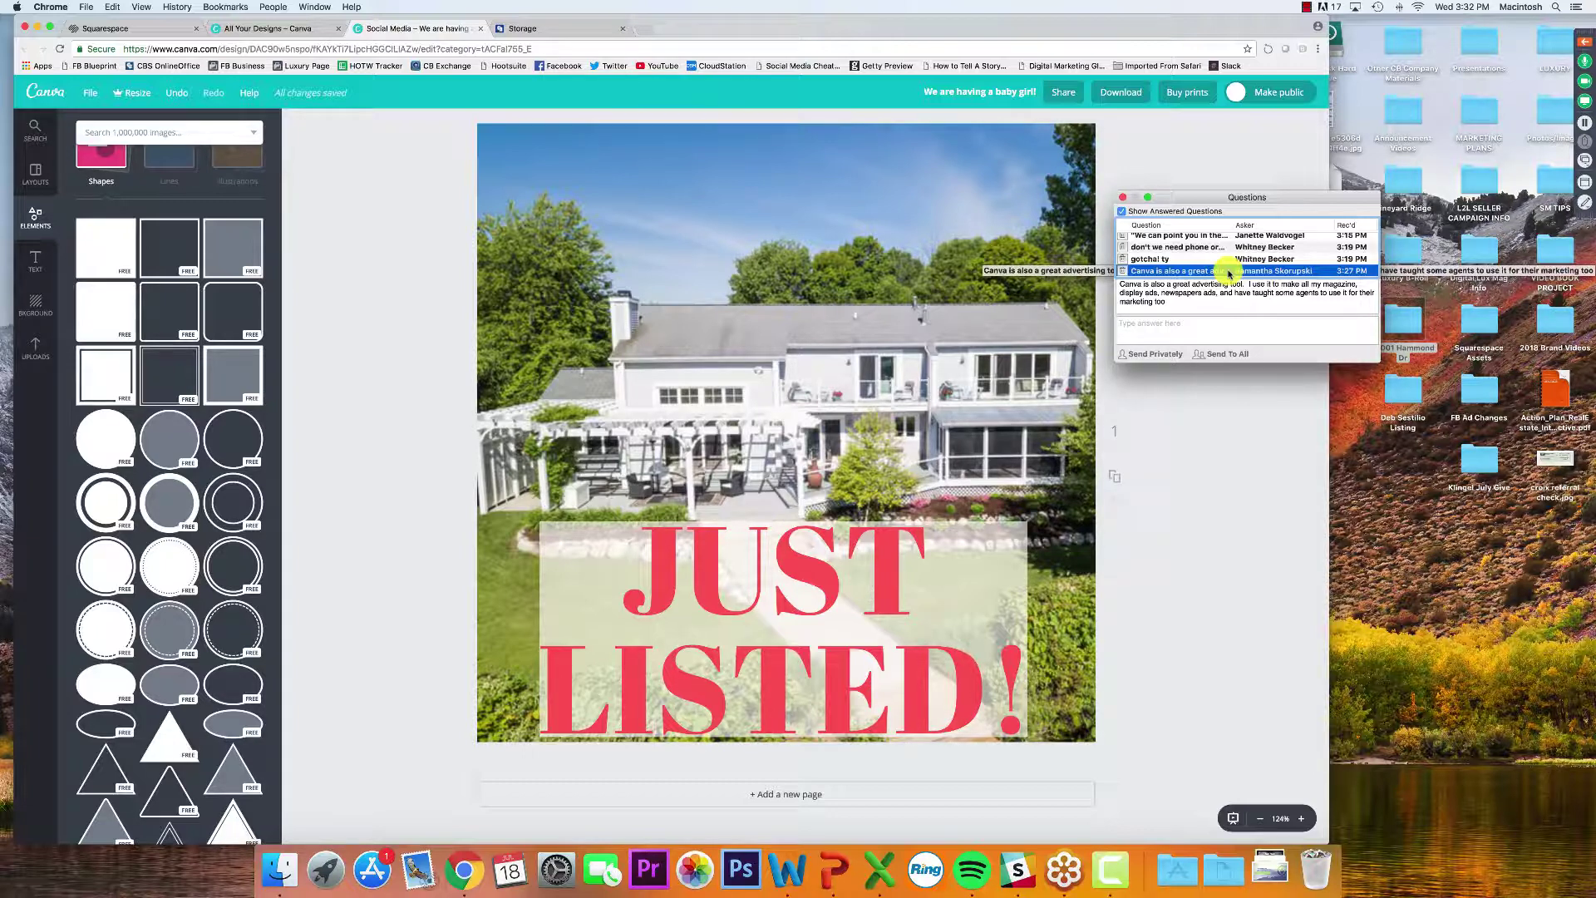
pyautogui.click(1122, 197)
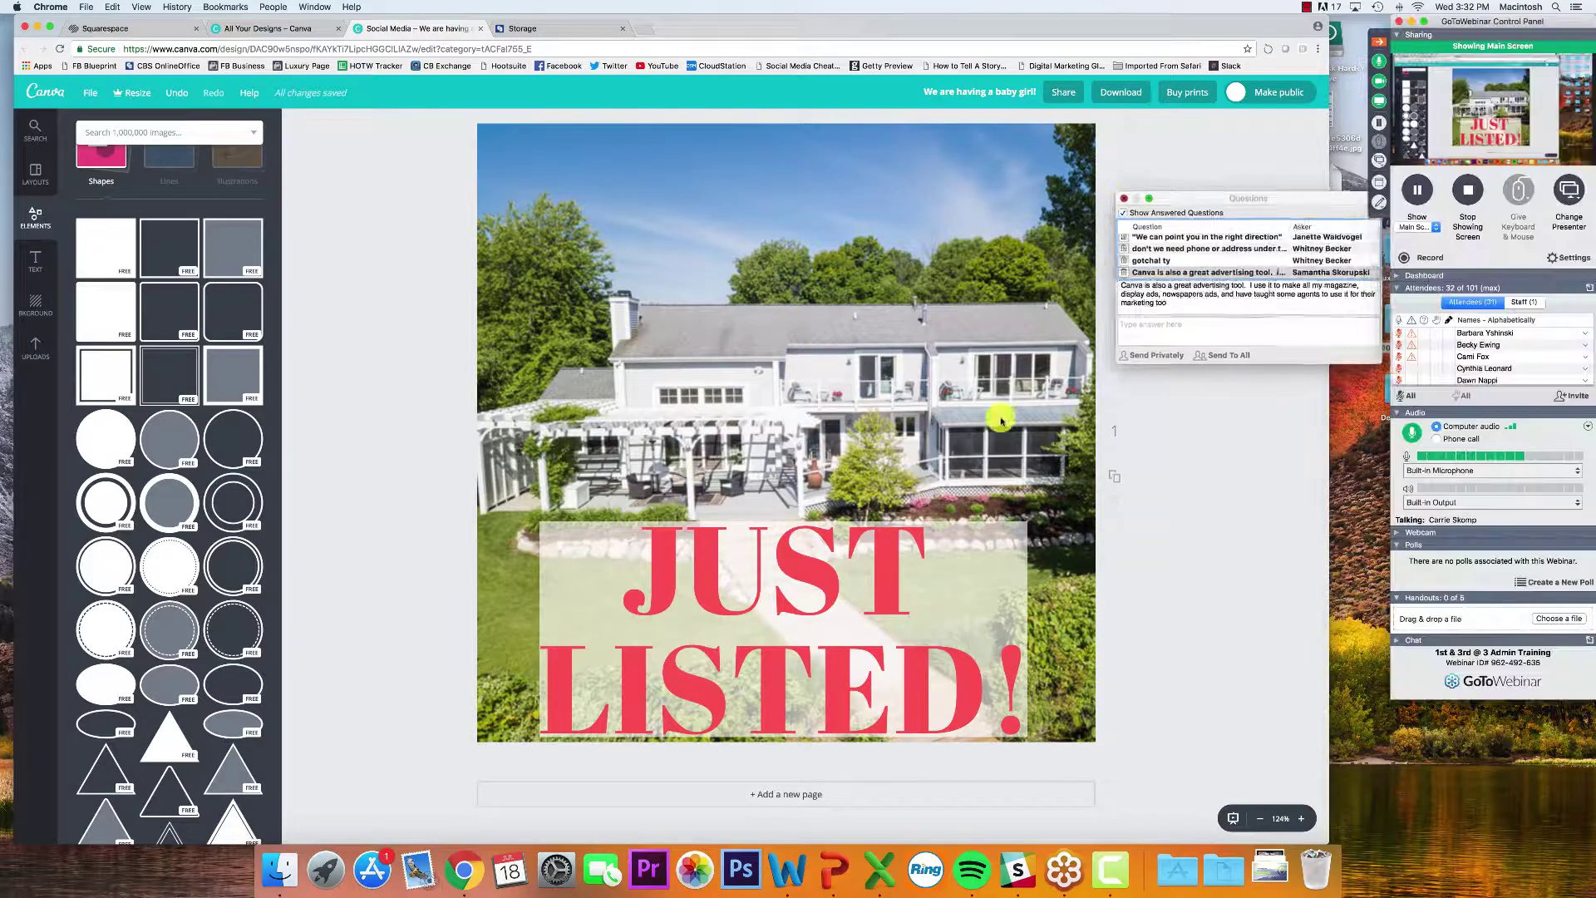
pyautogui.click(1020, 555)
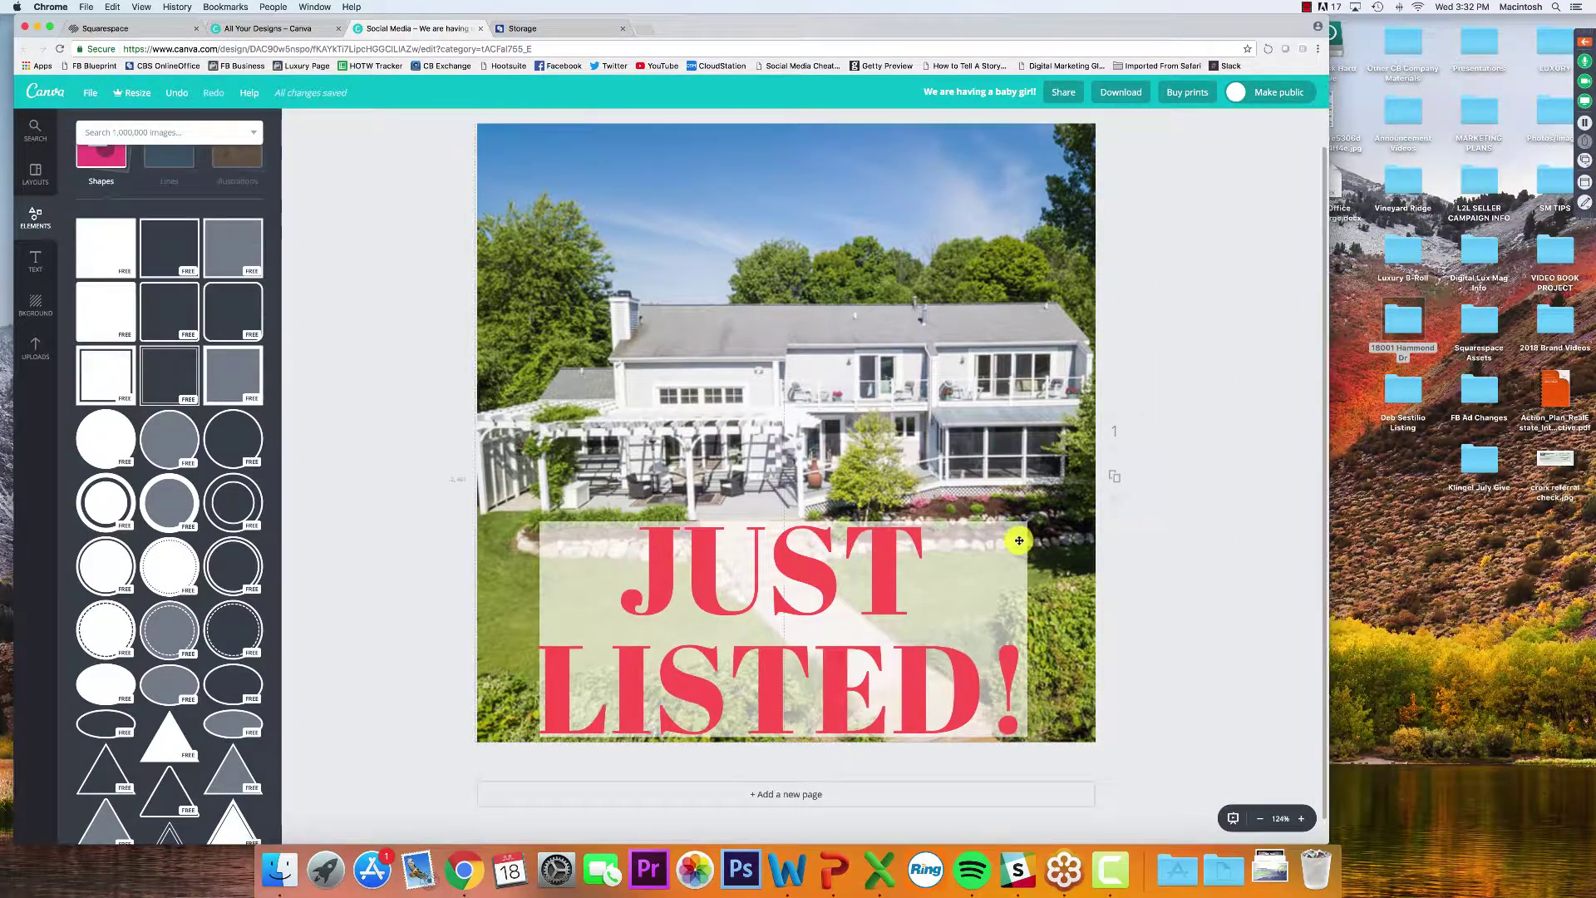
# Nudge the JUST LISTED! block slightly right and open the design title for editing
pyautogui.moveTo(1021, 540); pyautogui.dragTo(1026, 542)
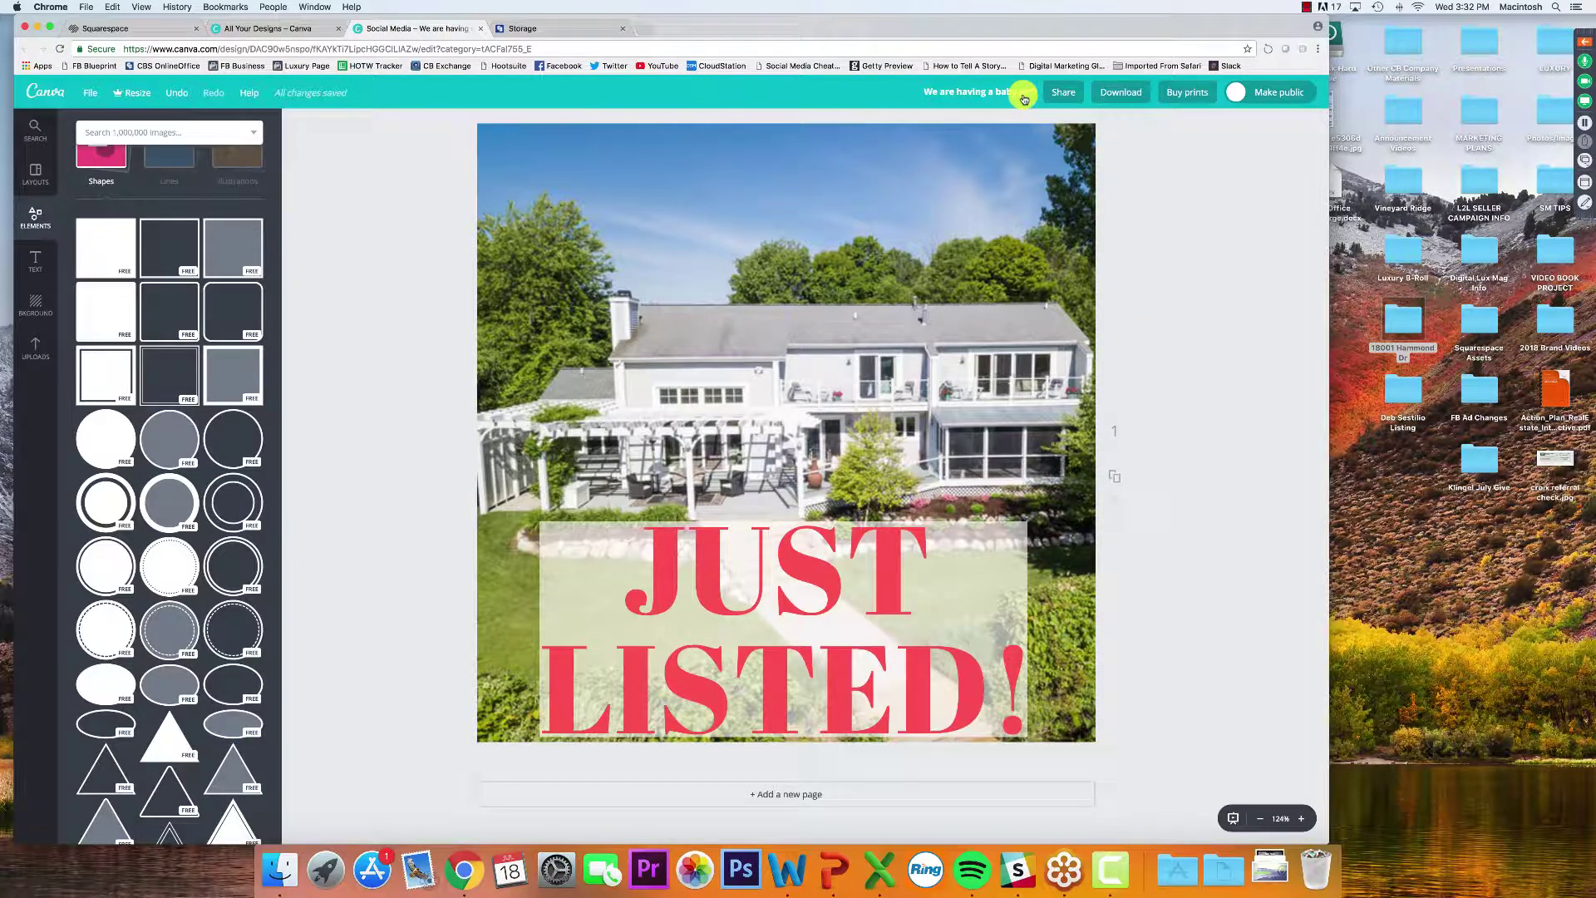
pyautogui.click(991, 92)
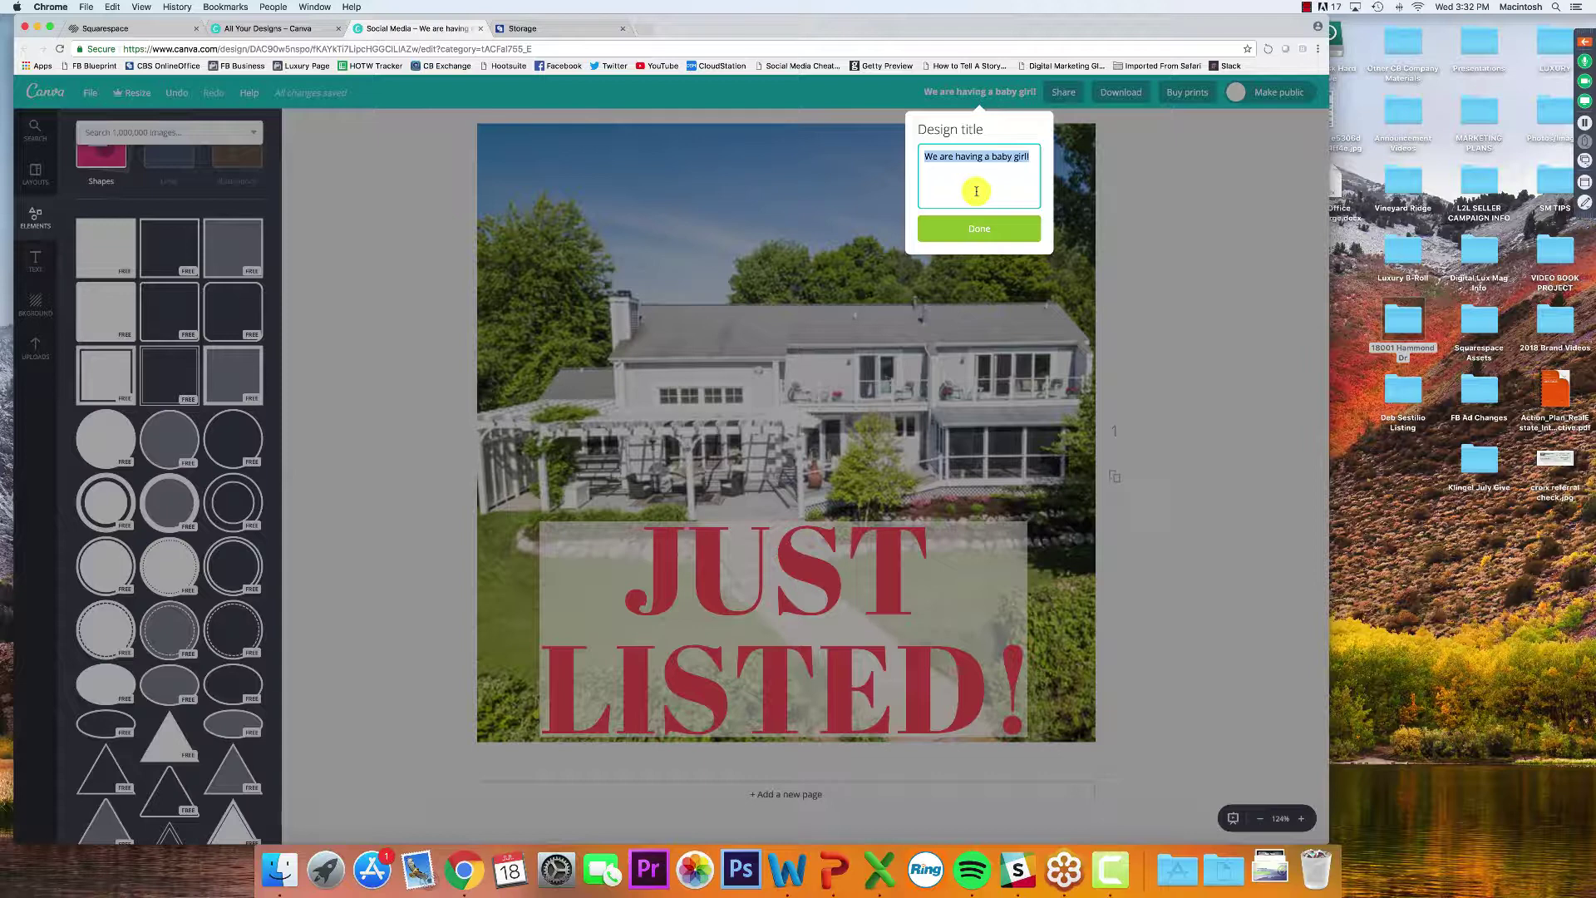
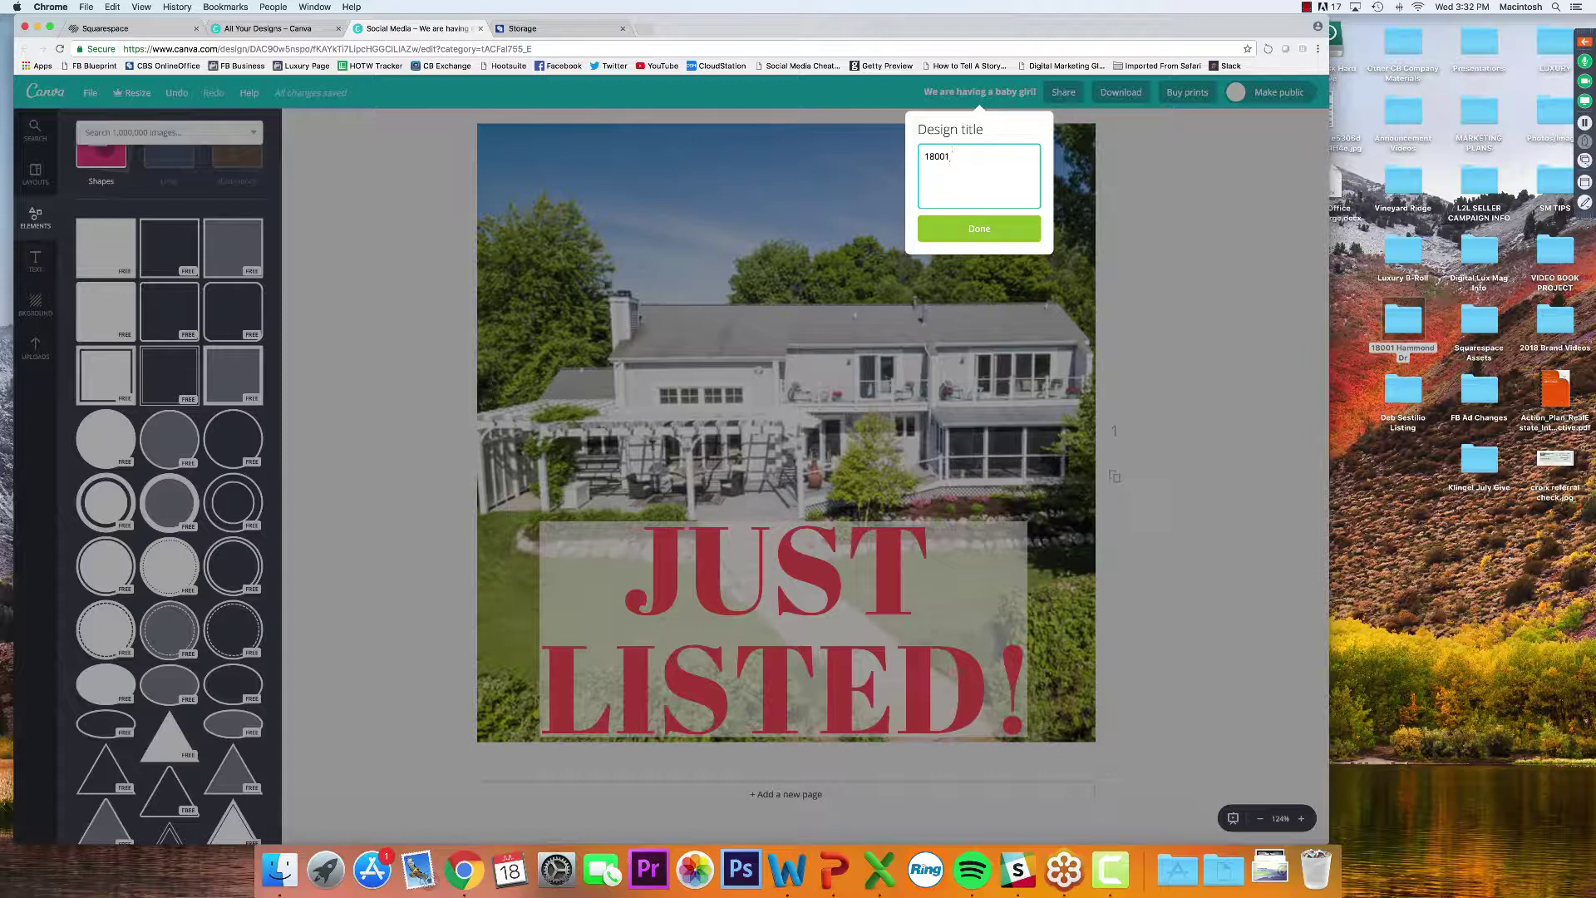
pyautogui.click(994, 232)
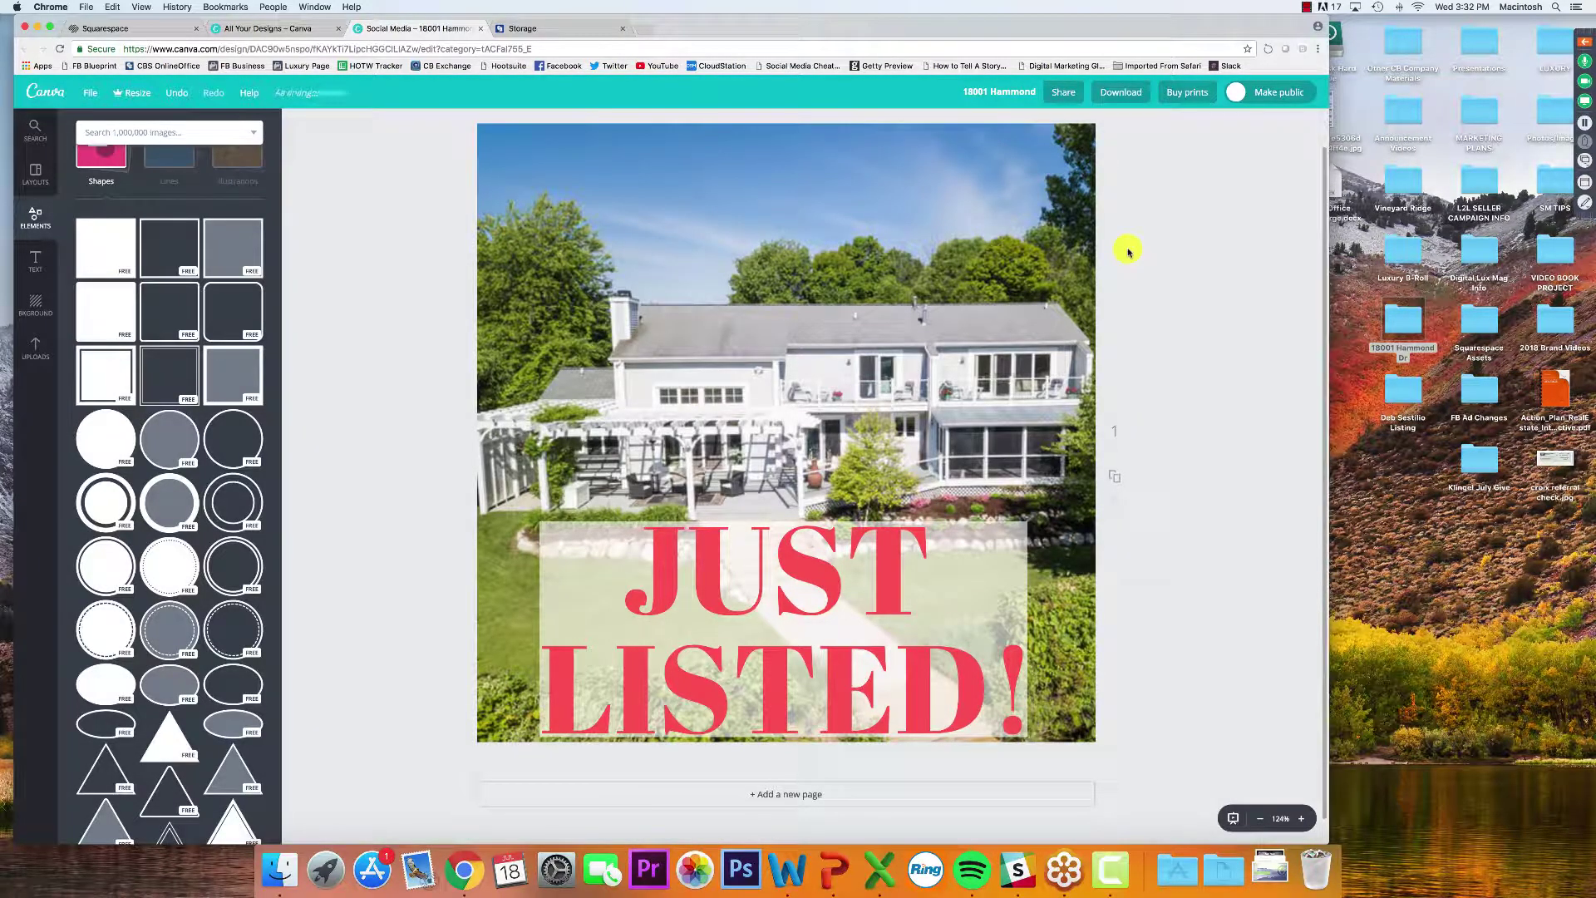
pyautogui.click(1400, 515)
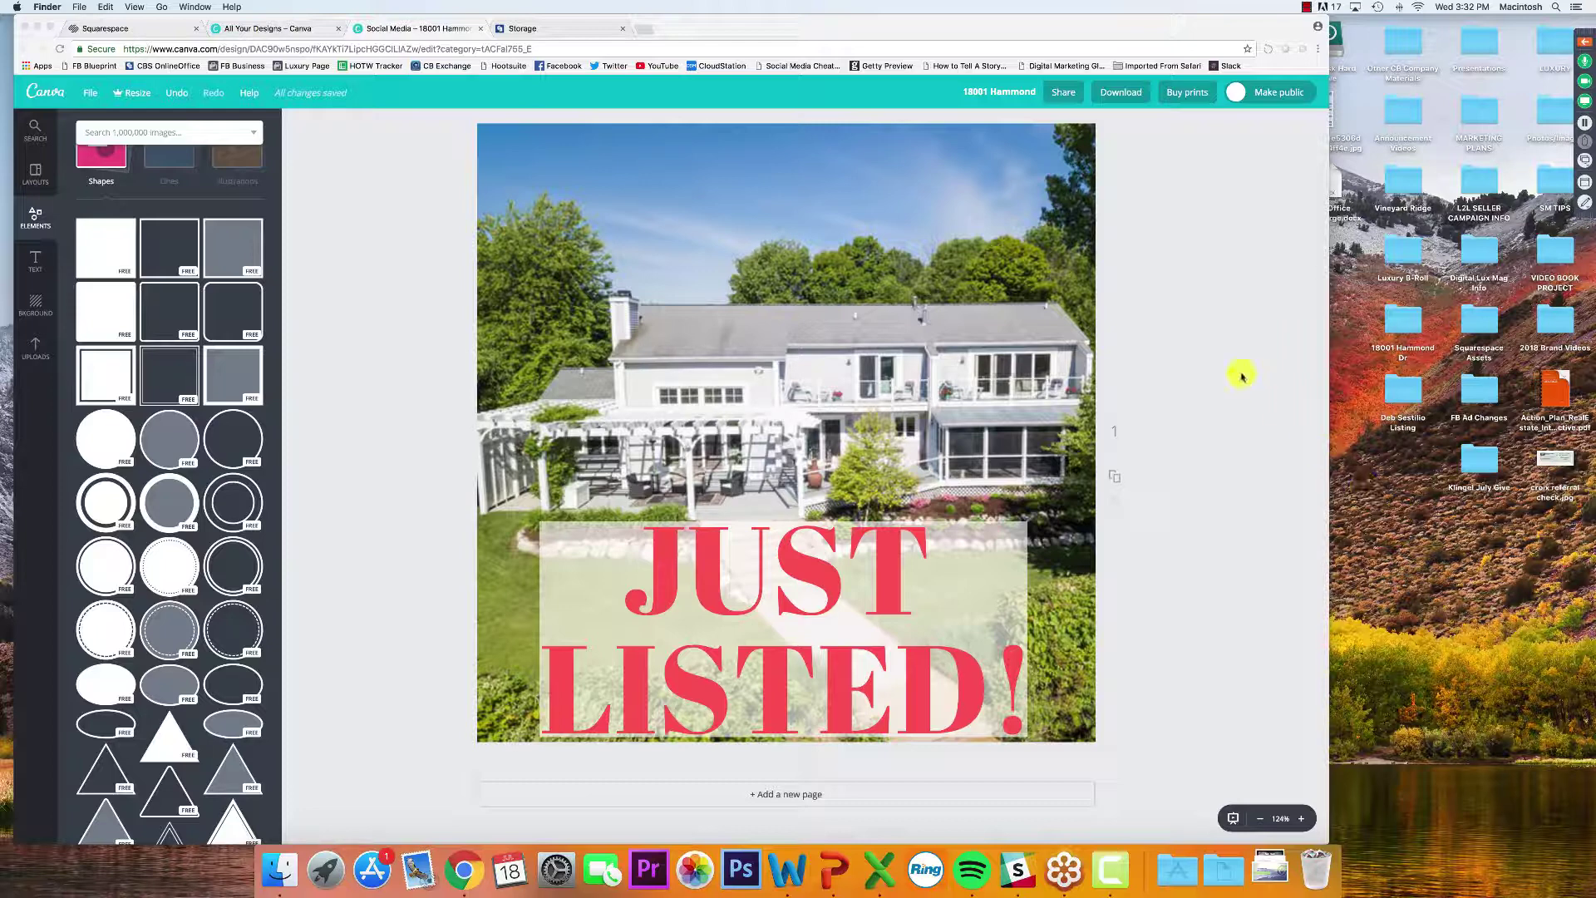
# Add the Coldwell Banker logo from Uploads, shrunk into the top-left corner
pyautogui.click(36, 344)
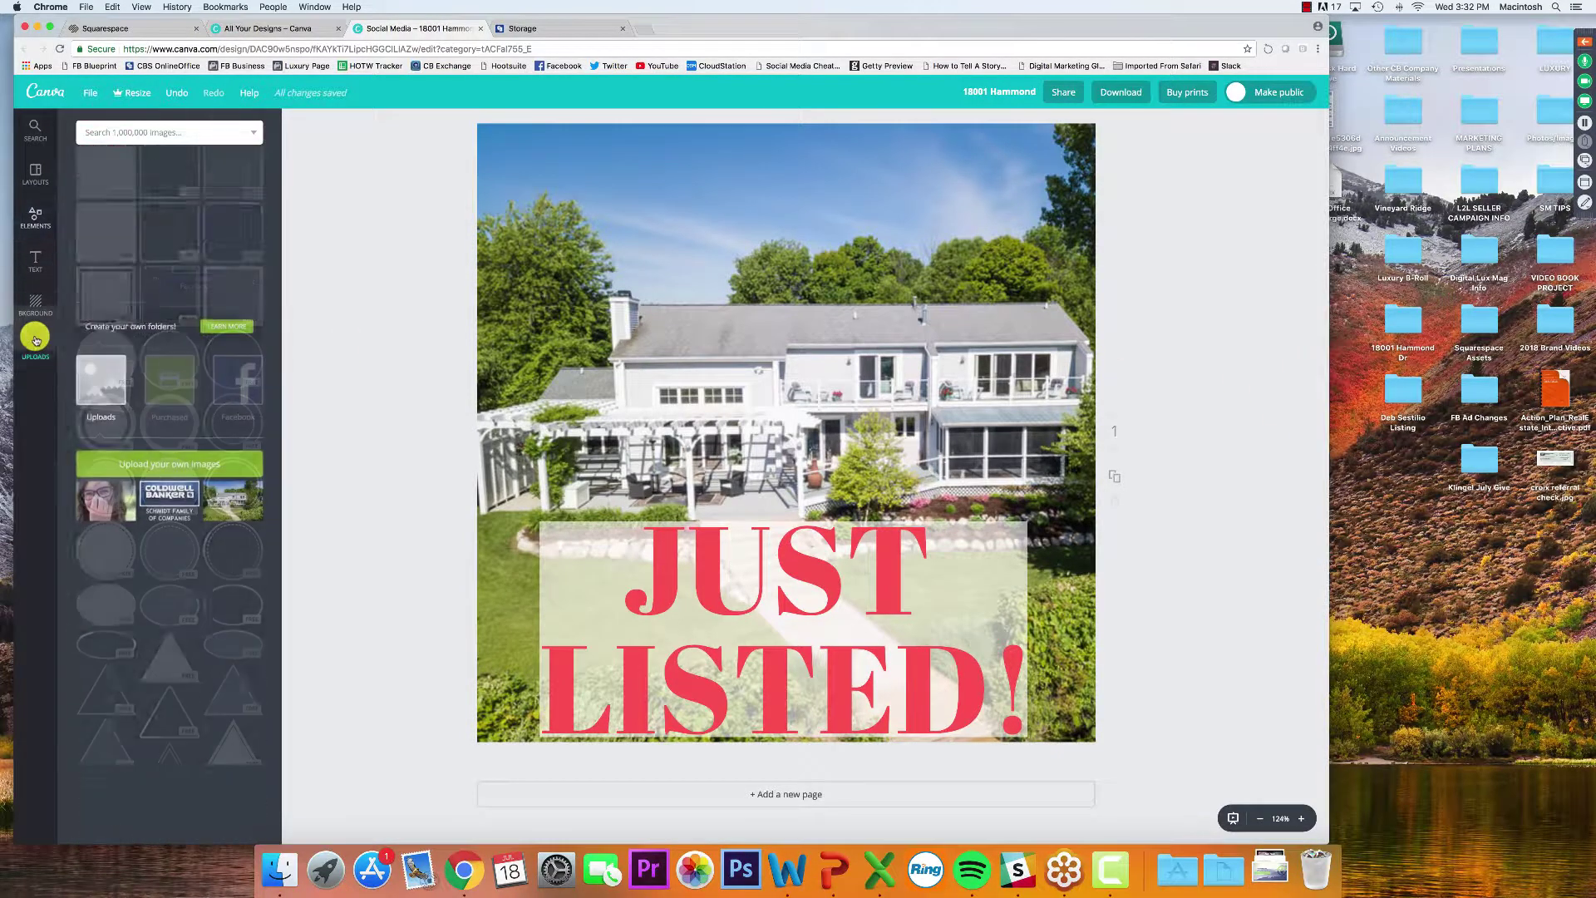
pyautogui.click(169, 353)
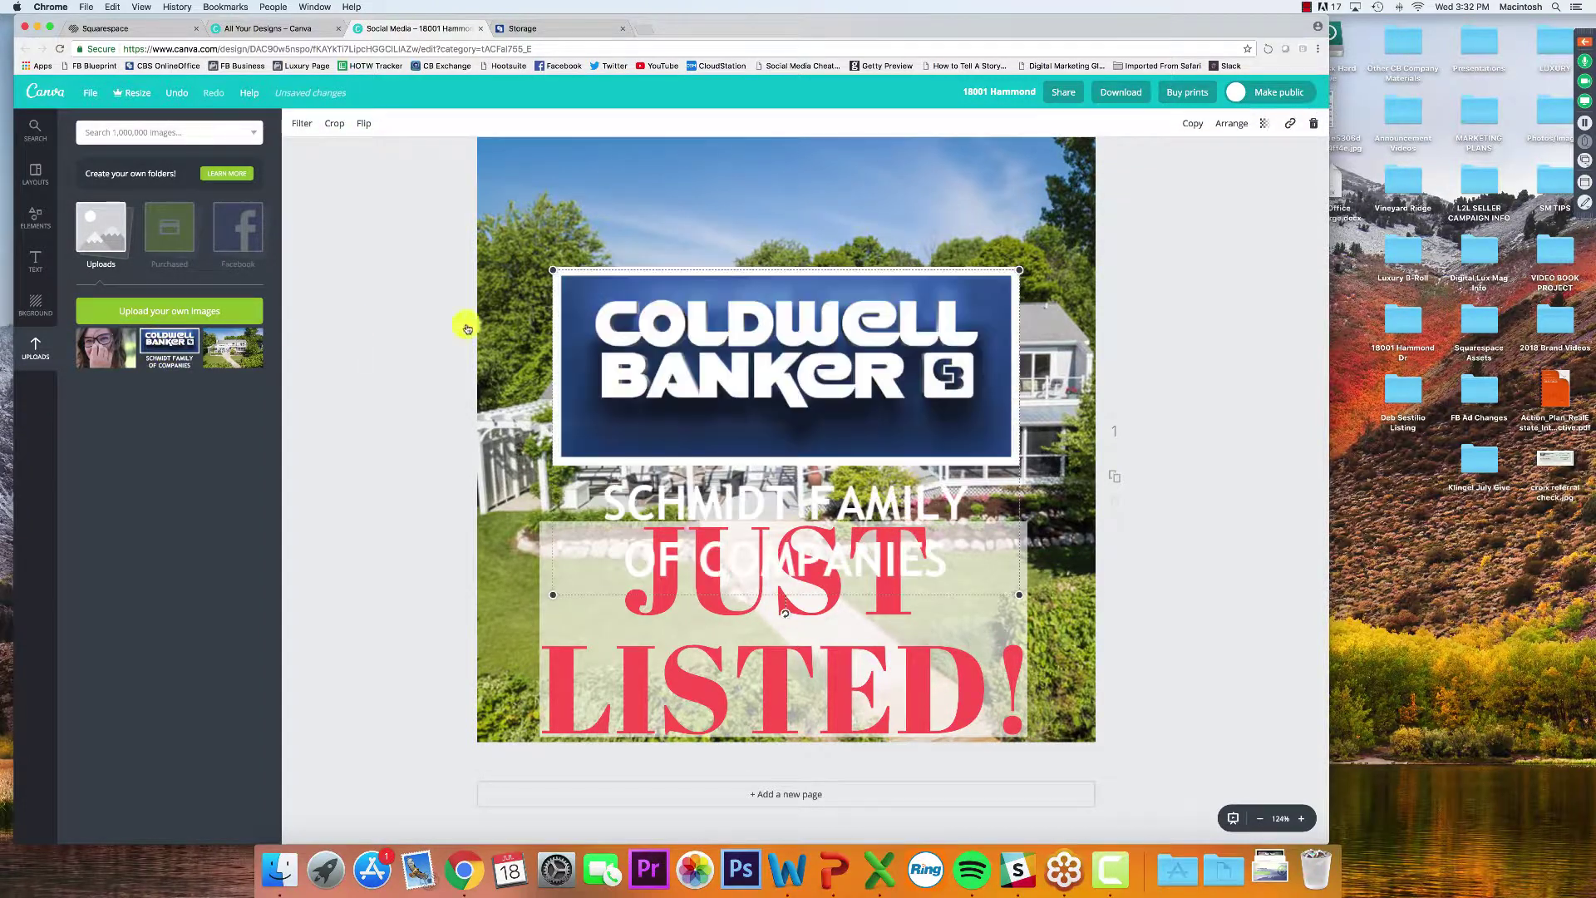
pyautogui.moveTo(1026, 267); pyautogui.dragTo(773, 470)
pyautogui.moveTo(652, 519); pyautogui.dragTo(578, 208)
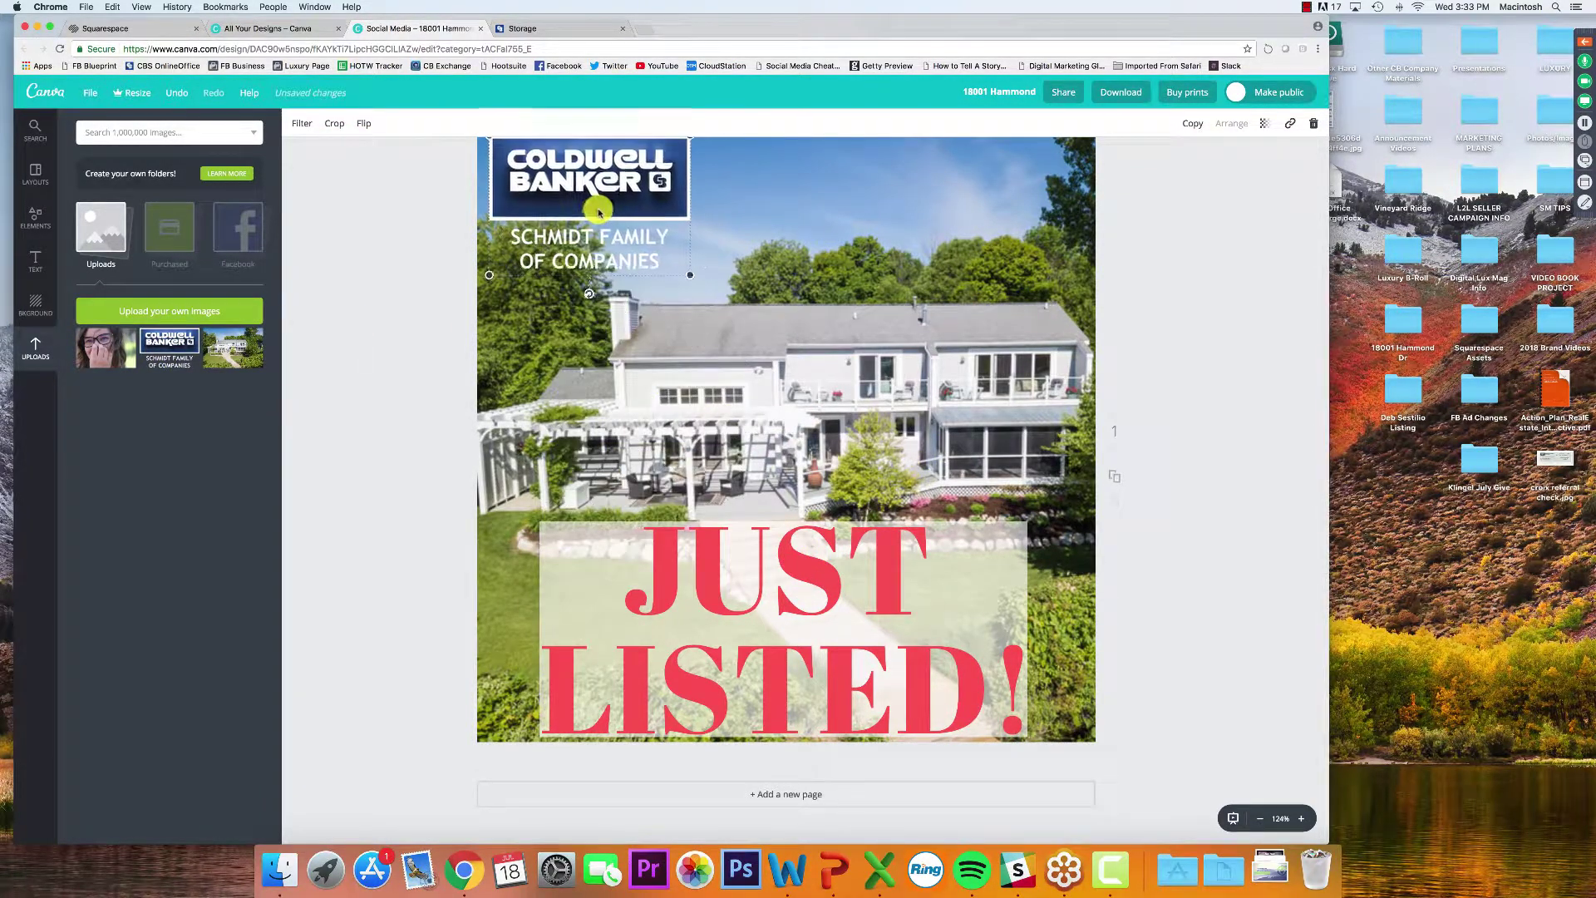
pyautogui.moveTo(687, 285); pyautogui.dragTo(622, 243)
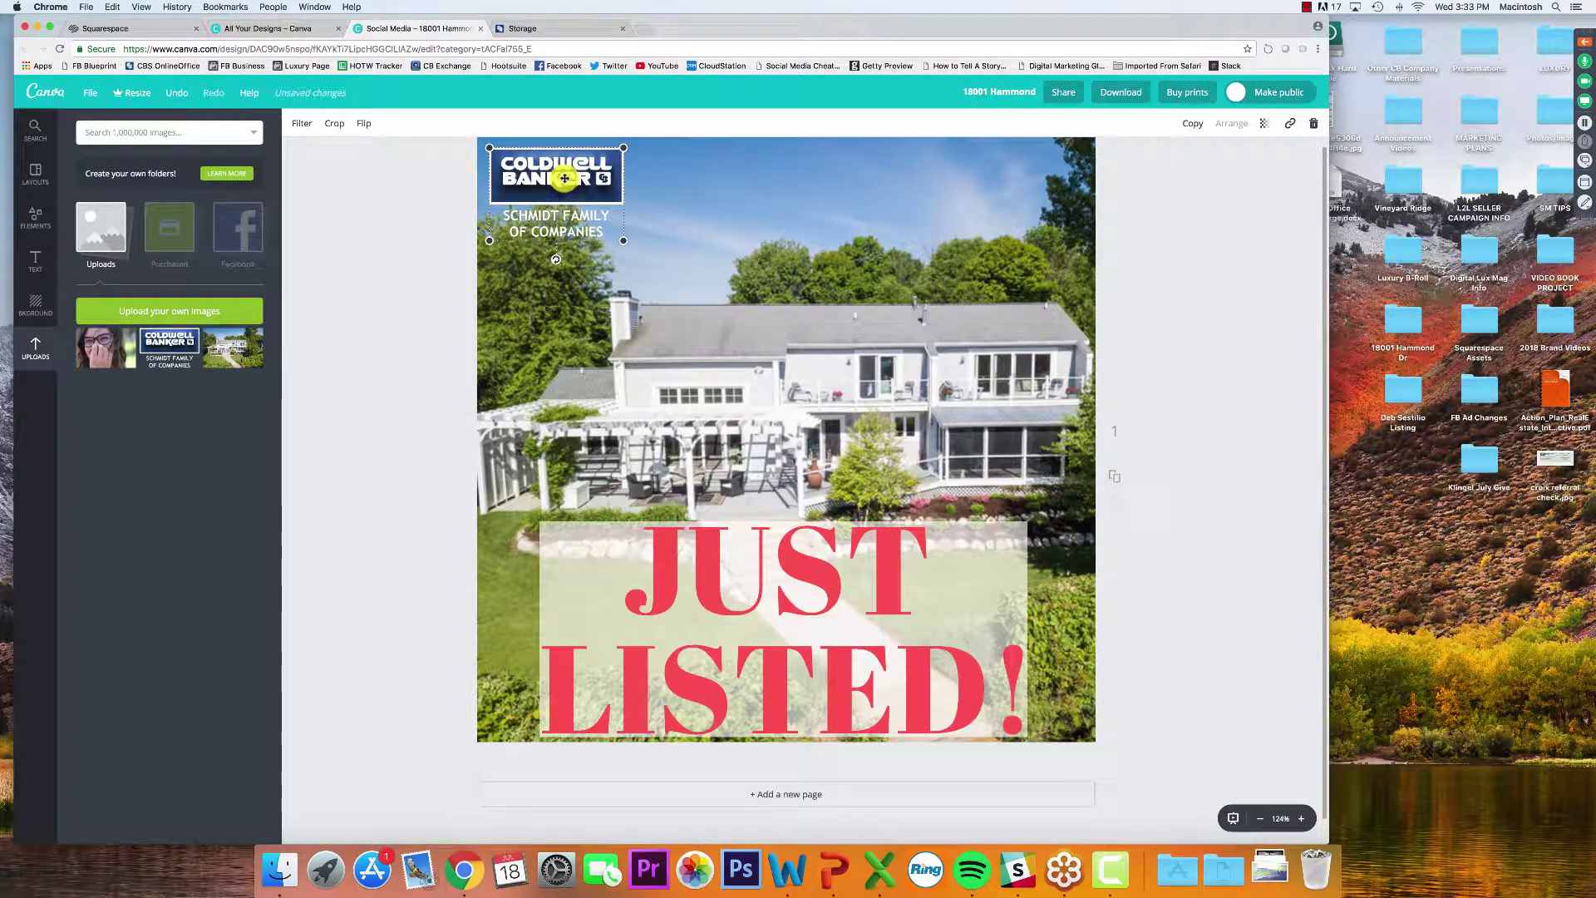
pyautogui.click(1165, 217)
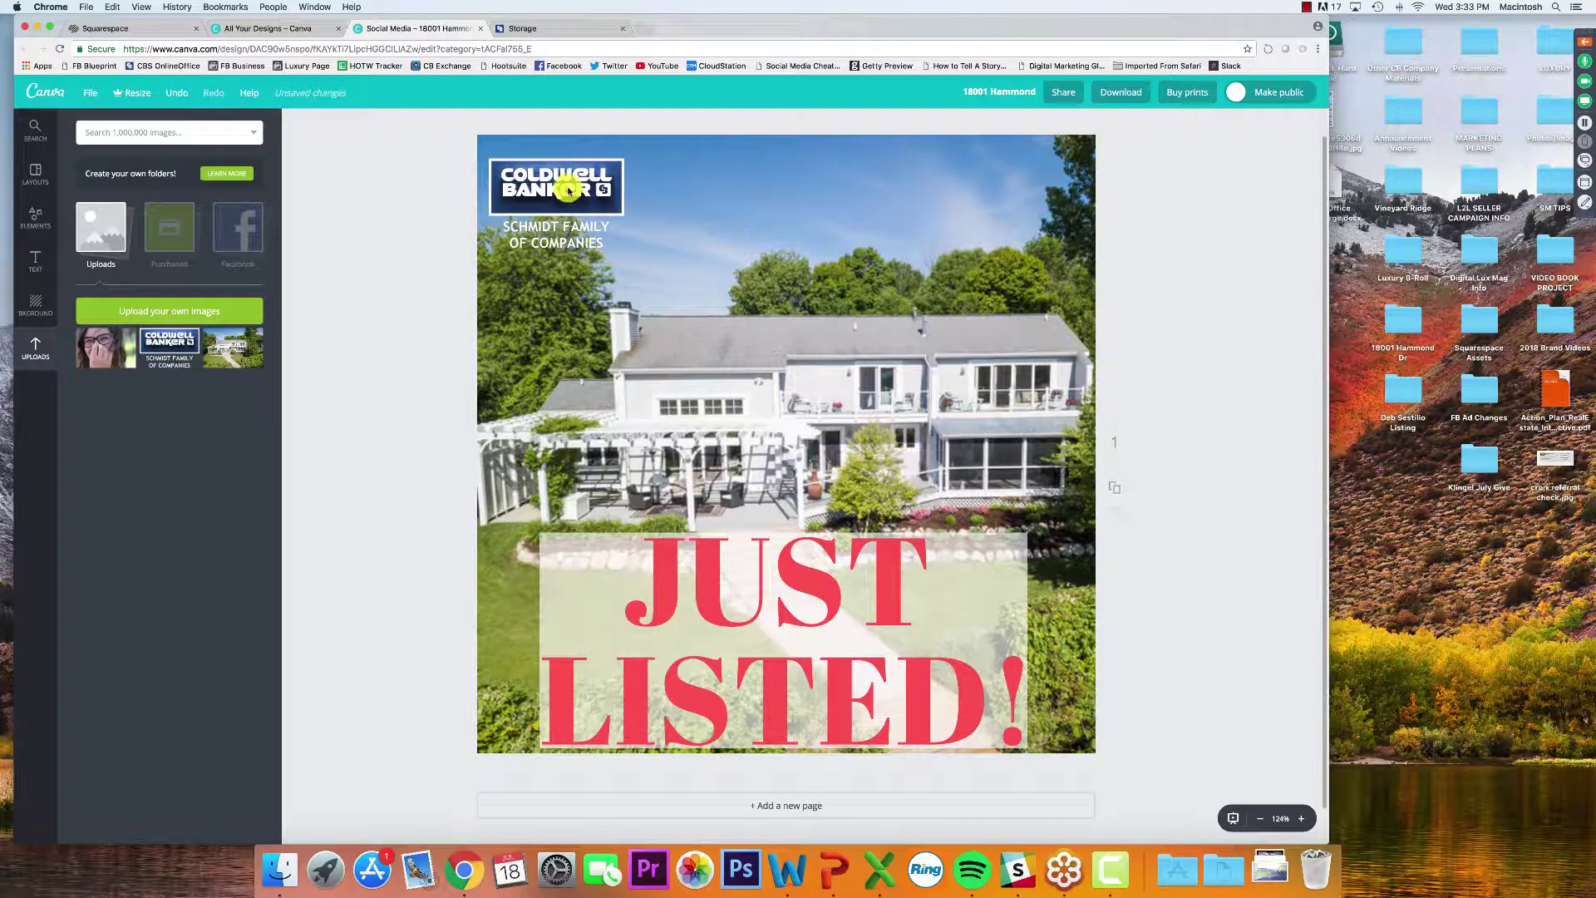
pyautogui.moveTo(569, 193); pyautogui.dragTo(565, 178)
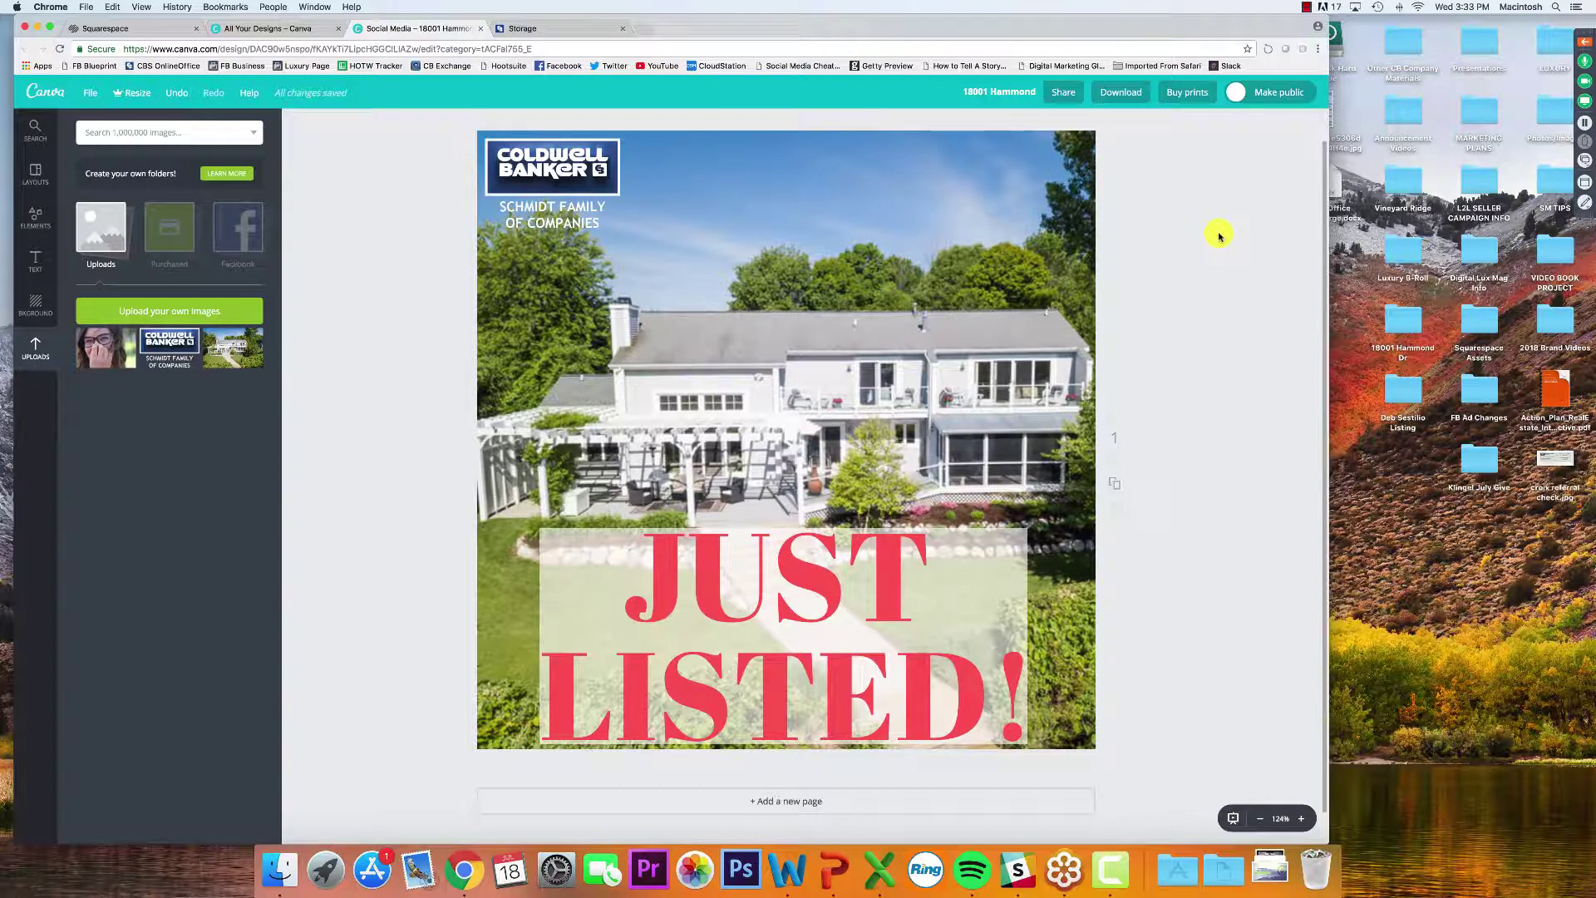
# Download the design as a PNG and open a new browser tab
pyautogui.click(1119, 92)
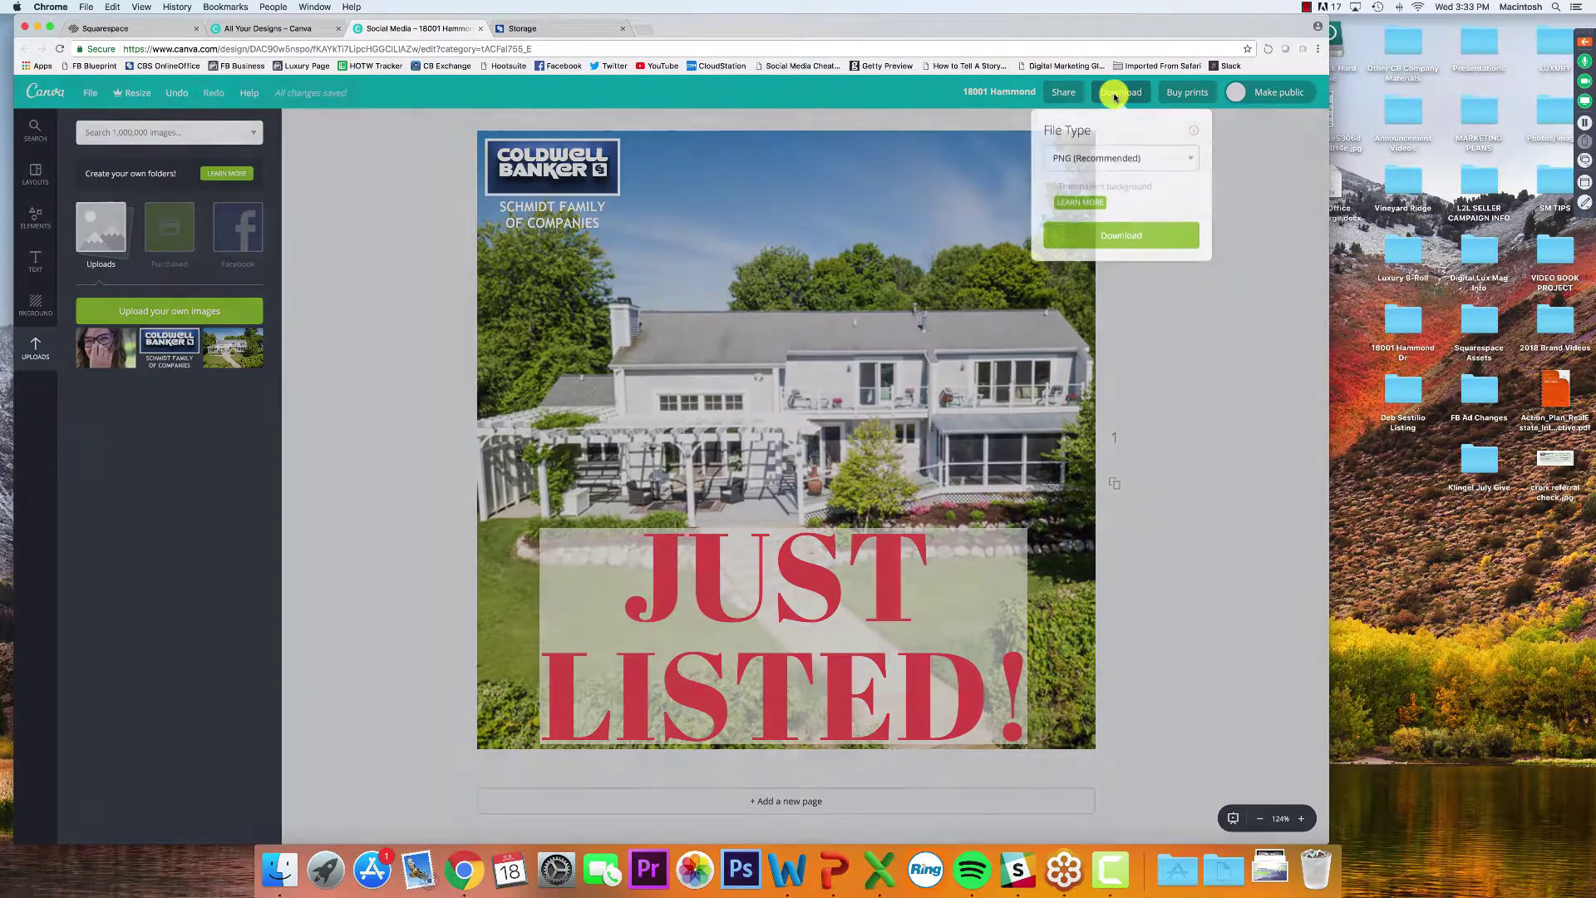
pyautogui.click(1087, 236)
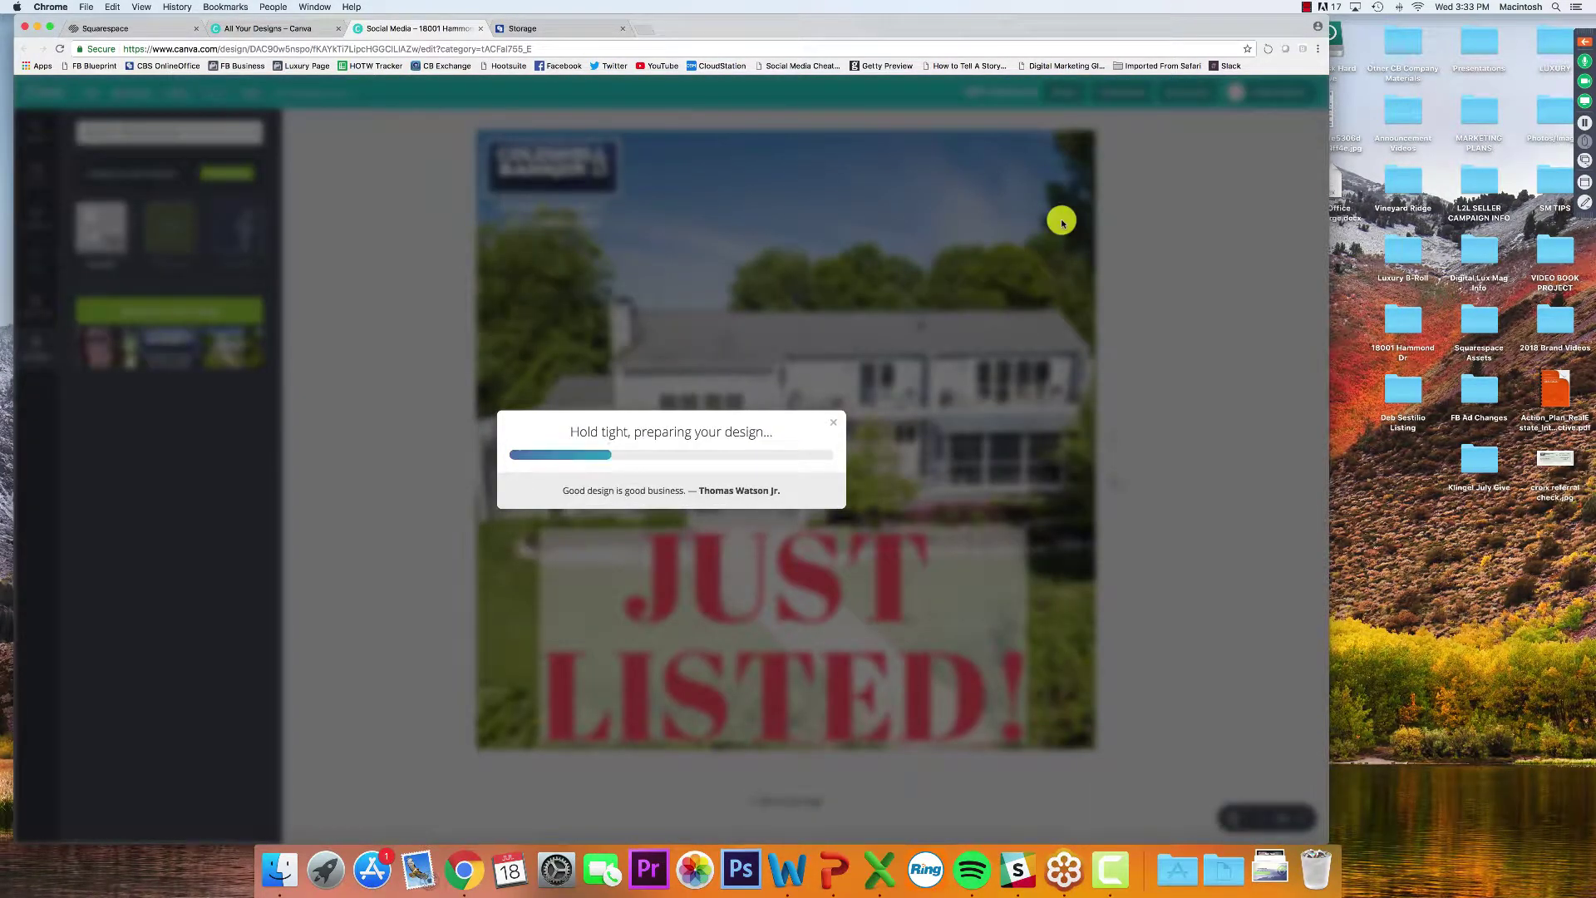
pyautogui.click(646, 29)
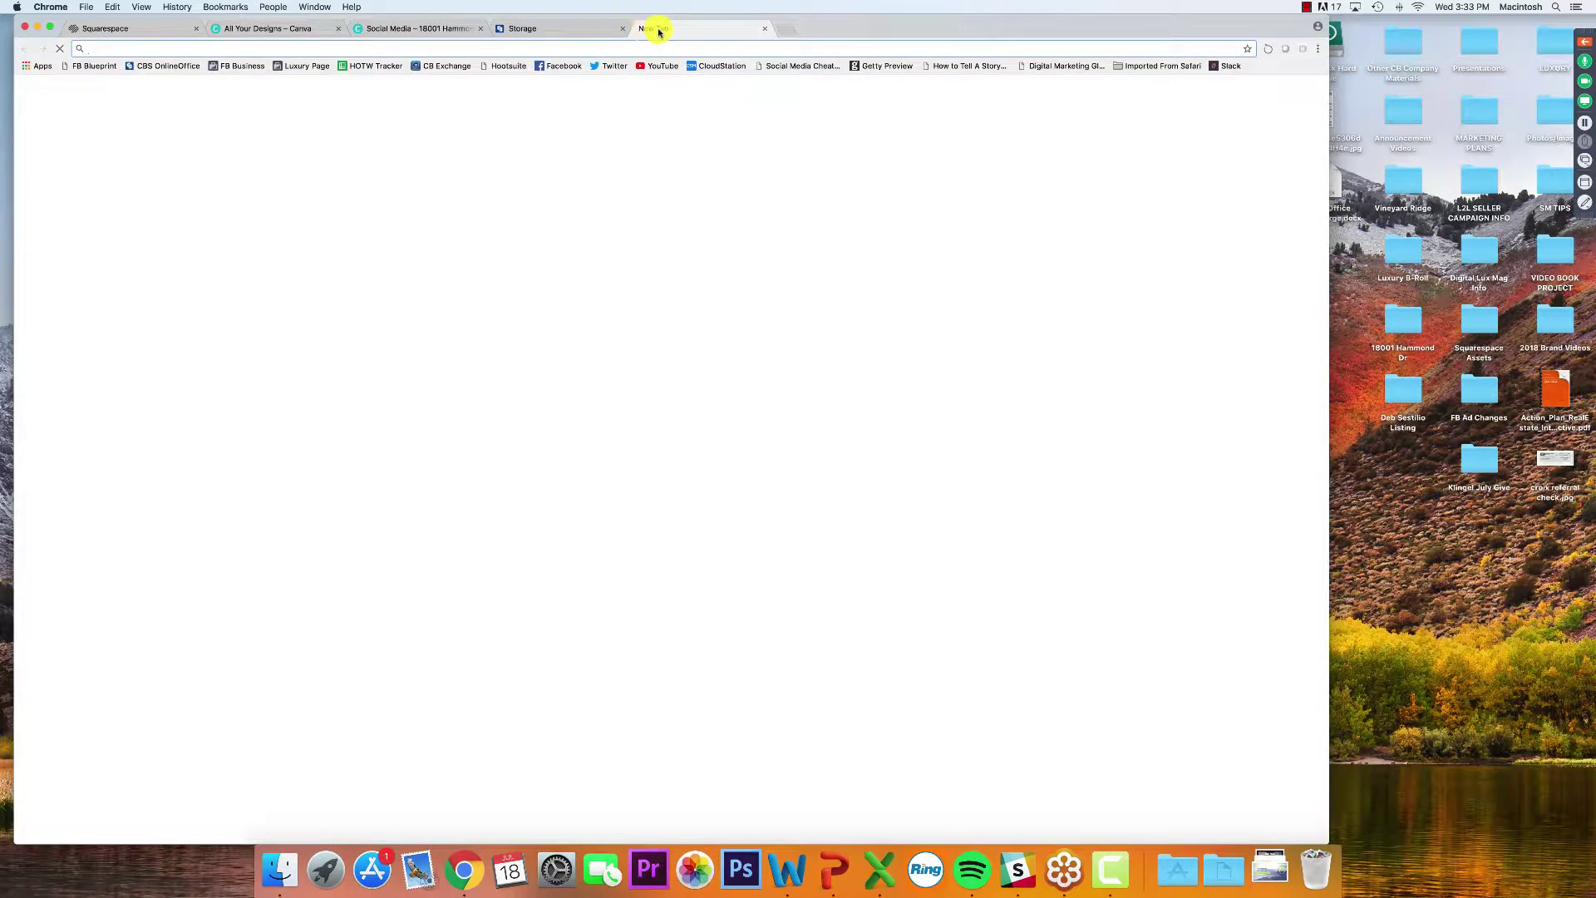
# Go to the JDW Real Estate Facebook page, dismiss the download bar, and show Photo/Video options
pyautogui.click(553, 67)
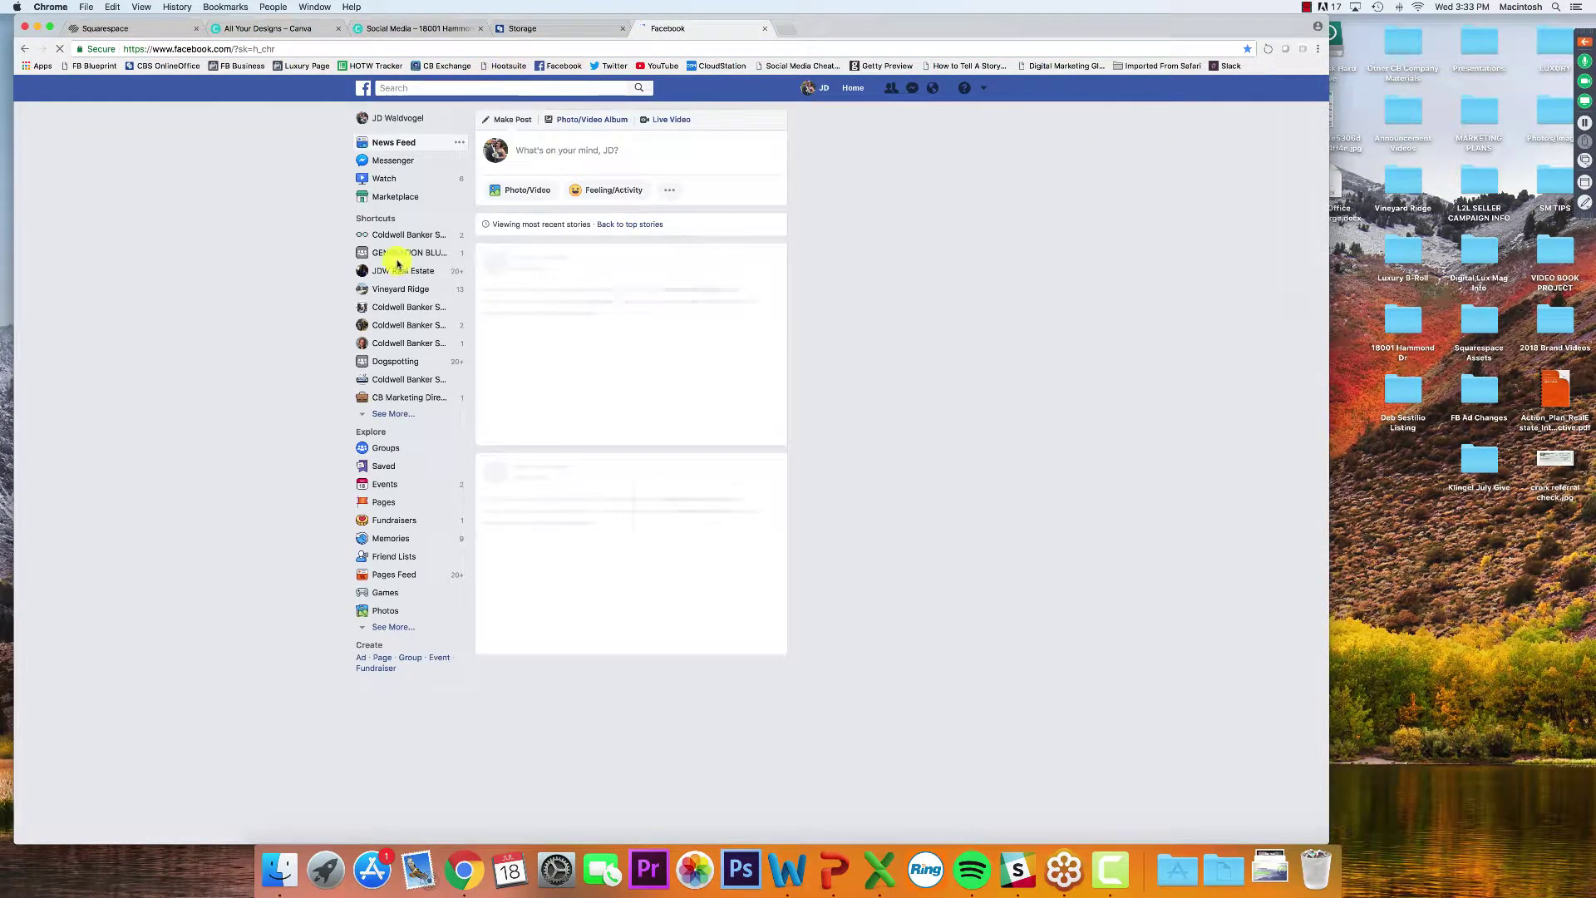
pyautogui.click(398, 270)
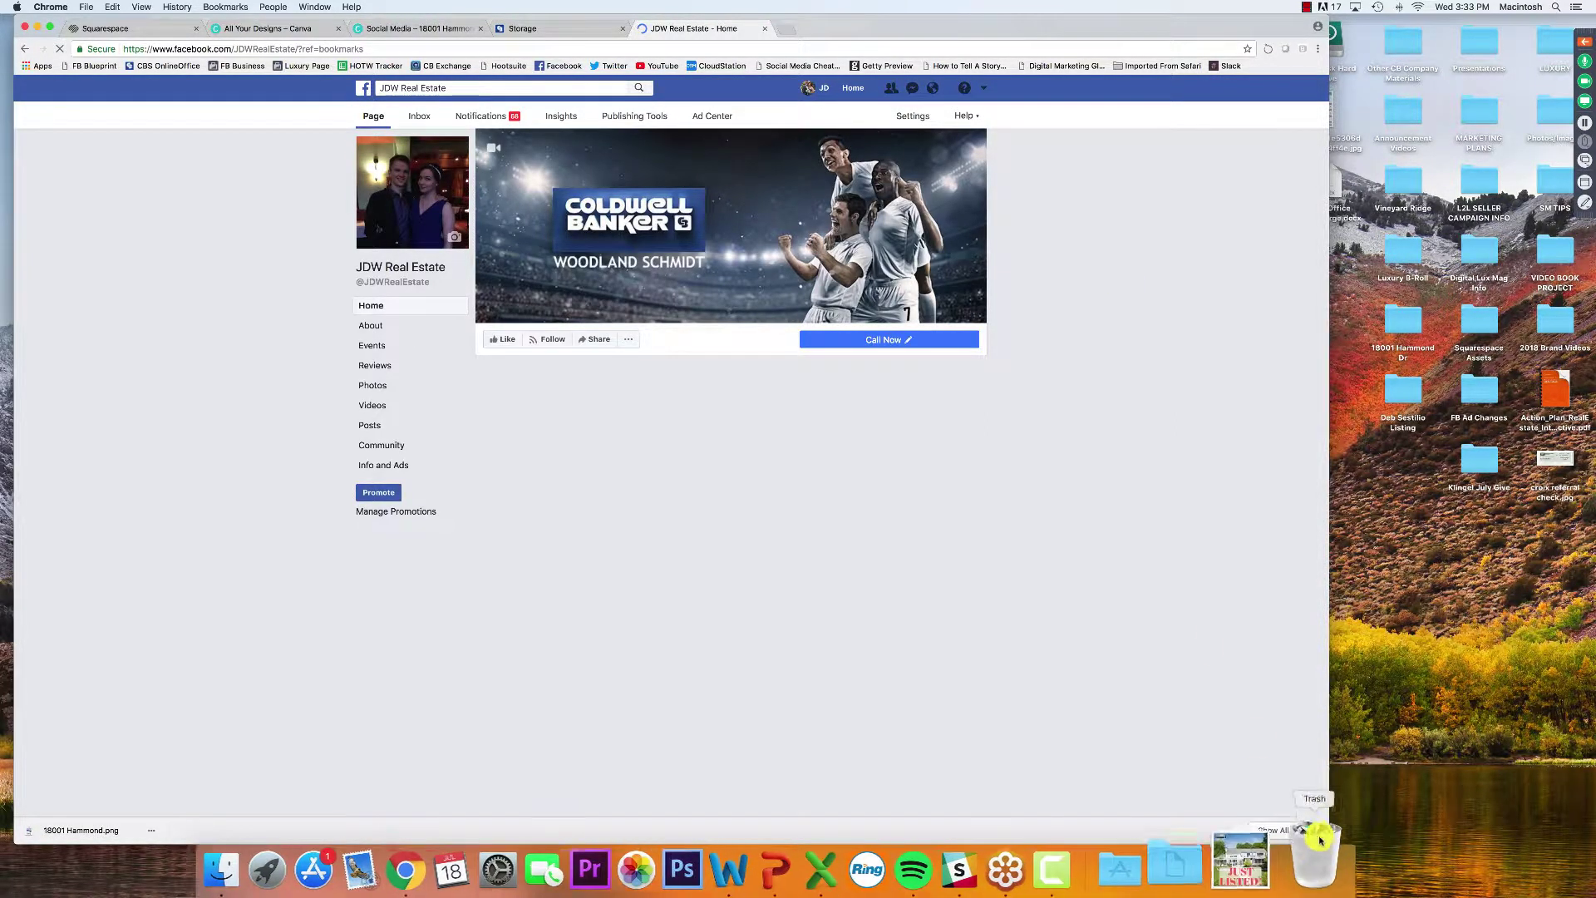
pyautogui.click(1313, 829)
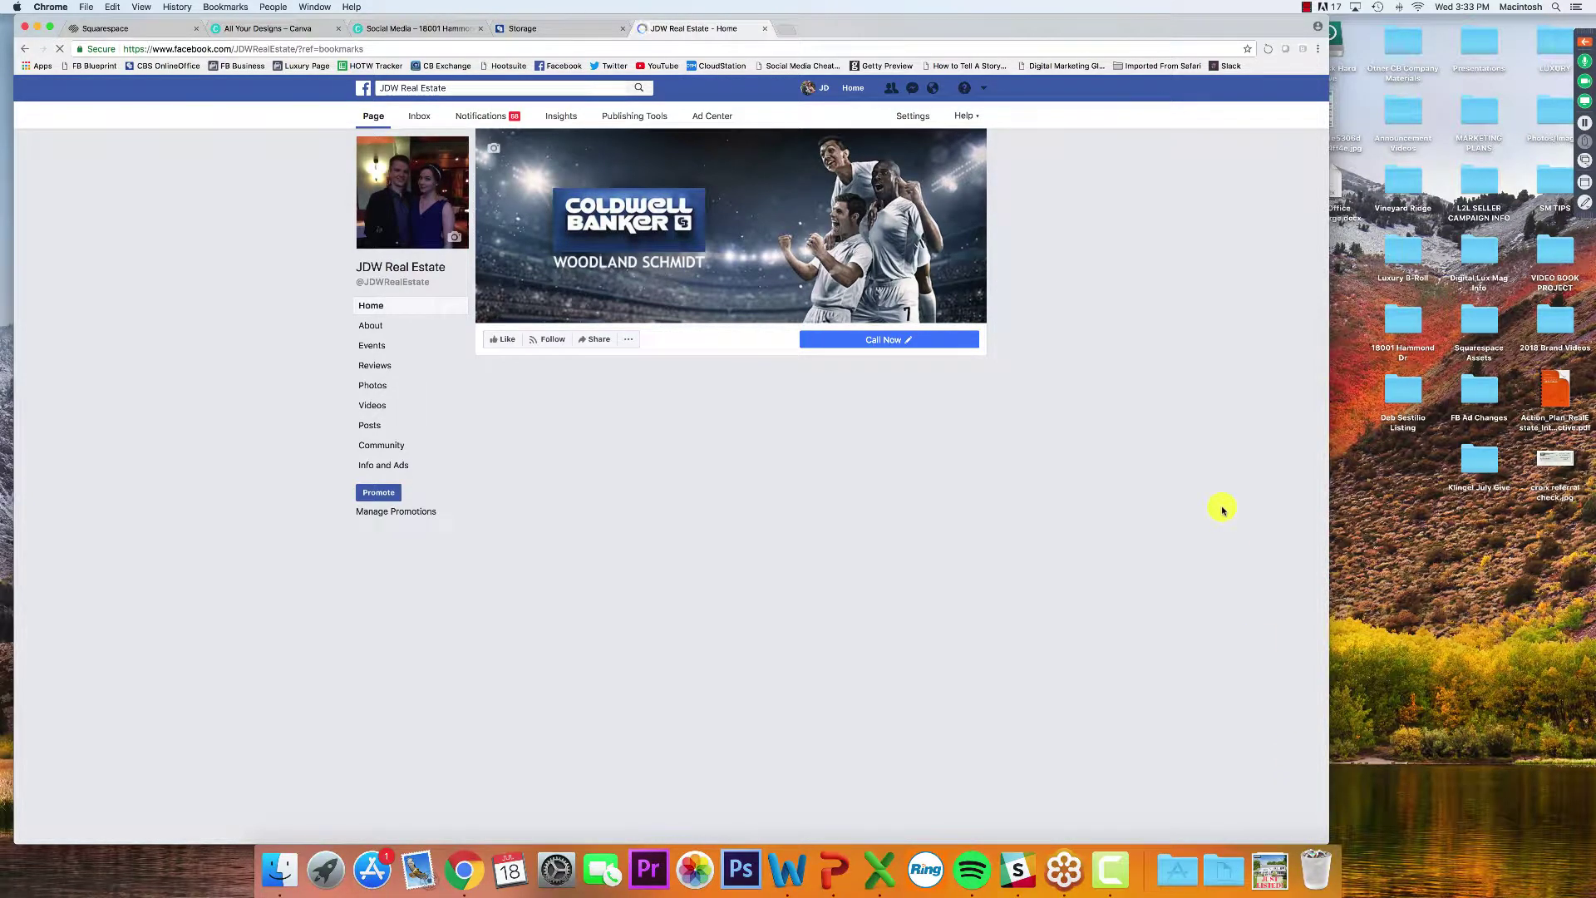
pyautogui.scroll(-3, 1222, 510)
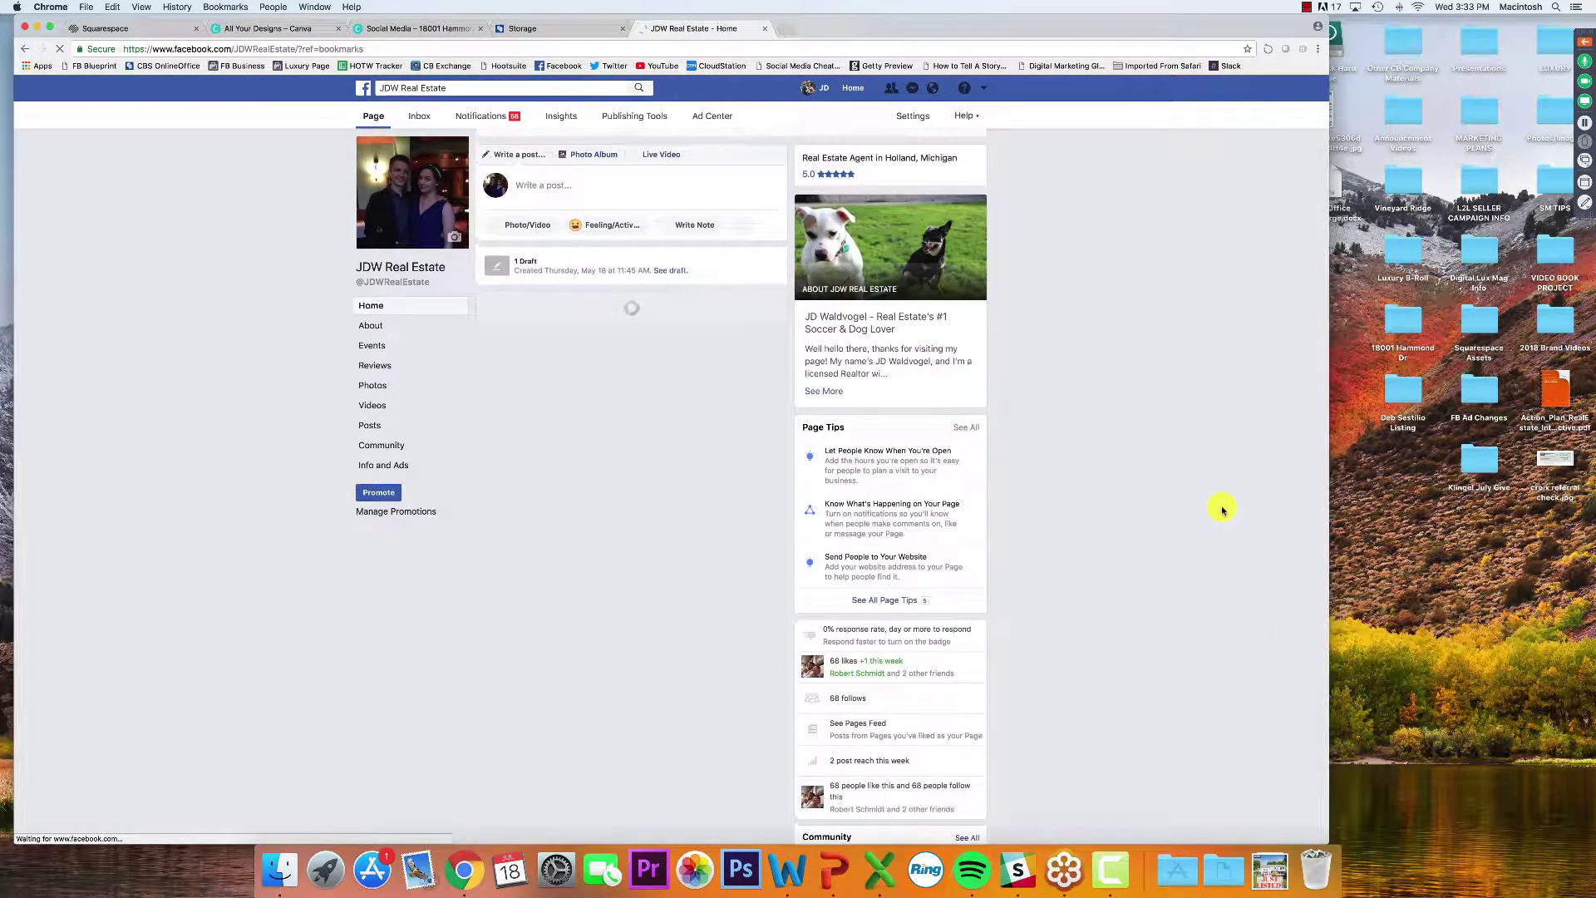
pyautogui.scroll(3, 1223, 510)
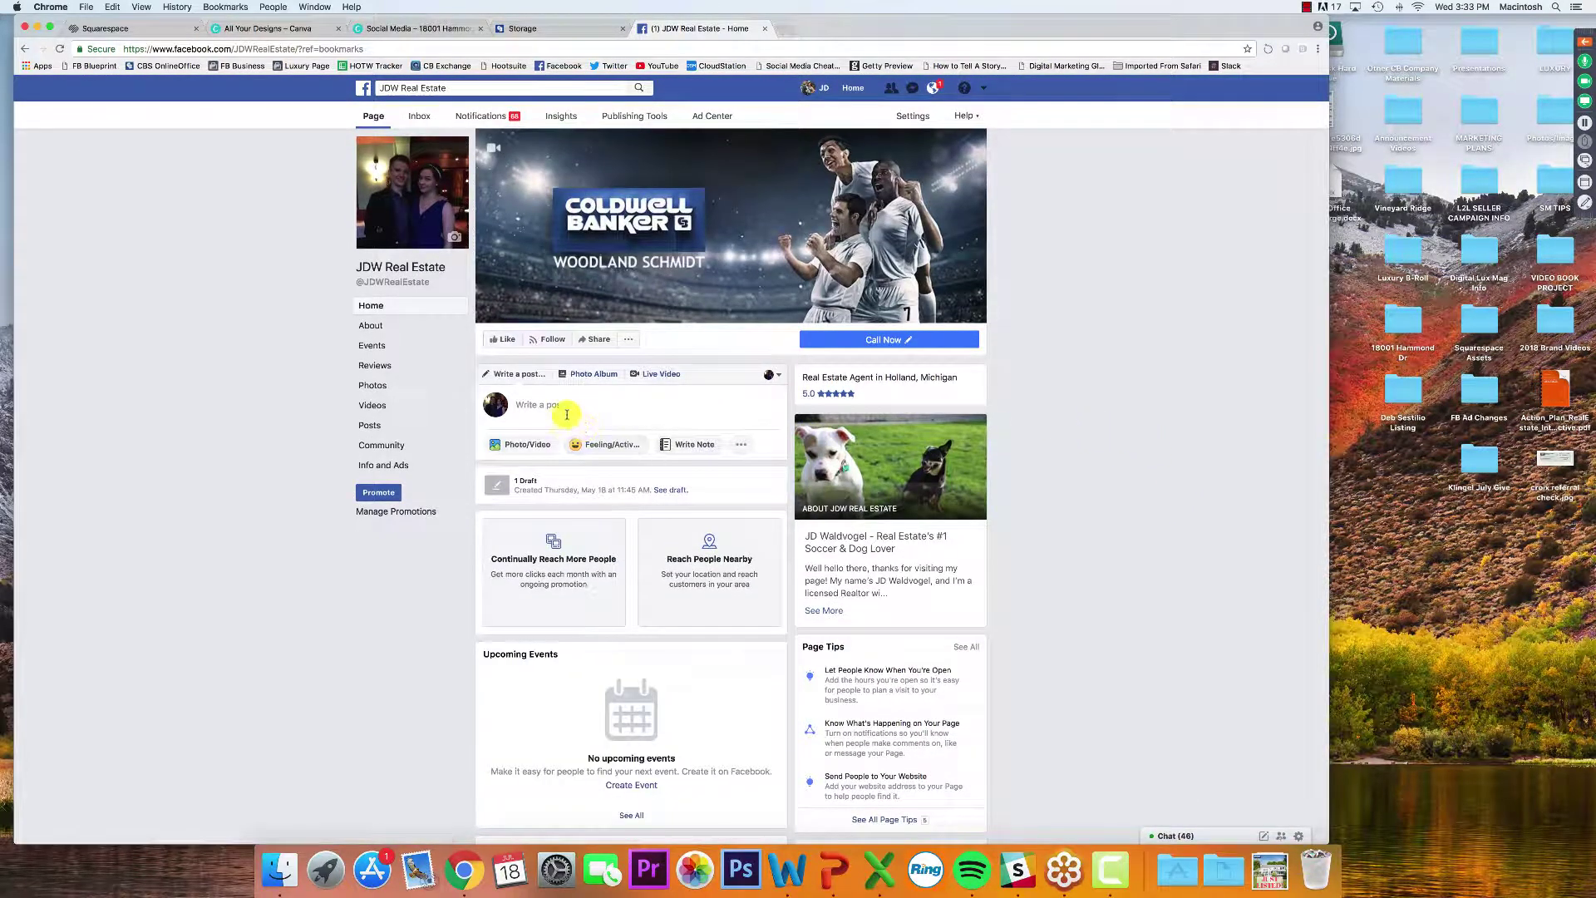
pyautogui.click(536, 444)
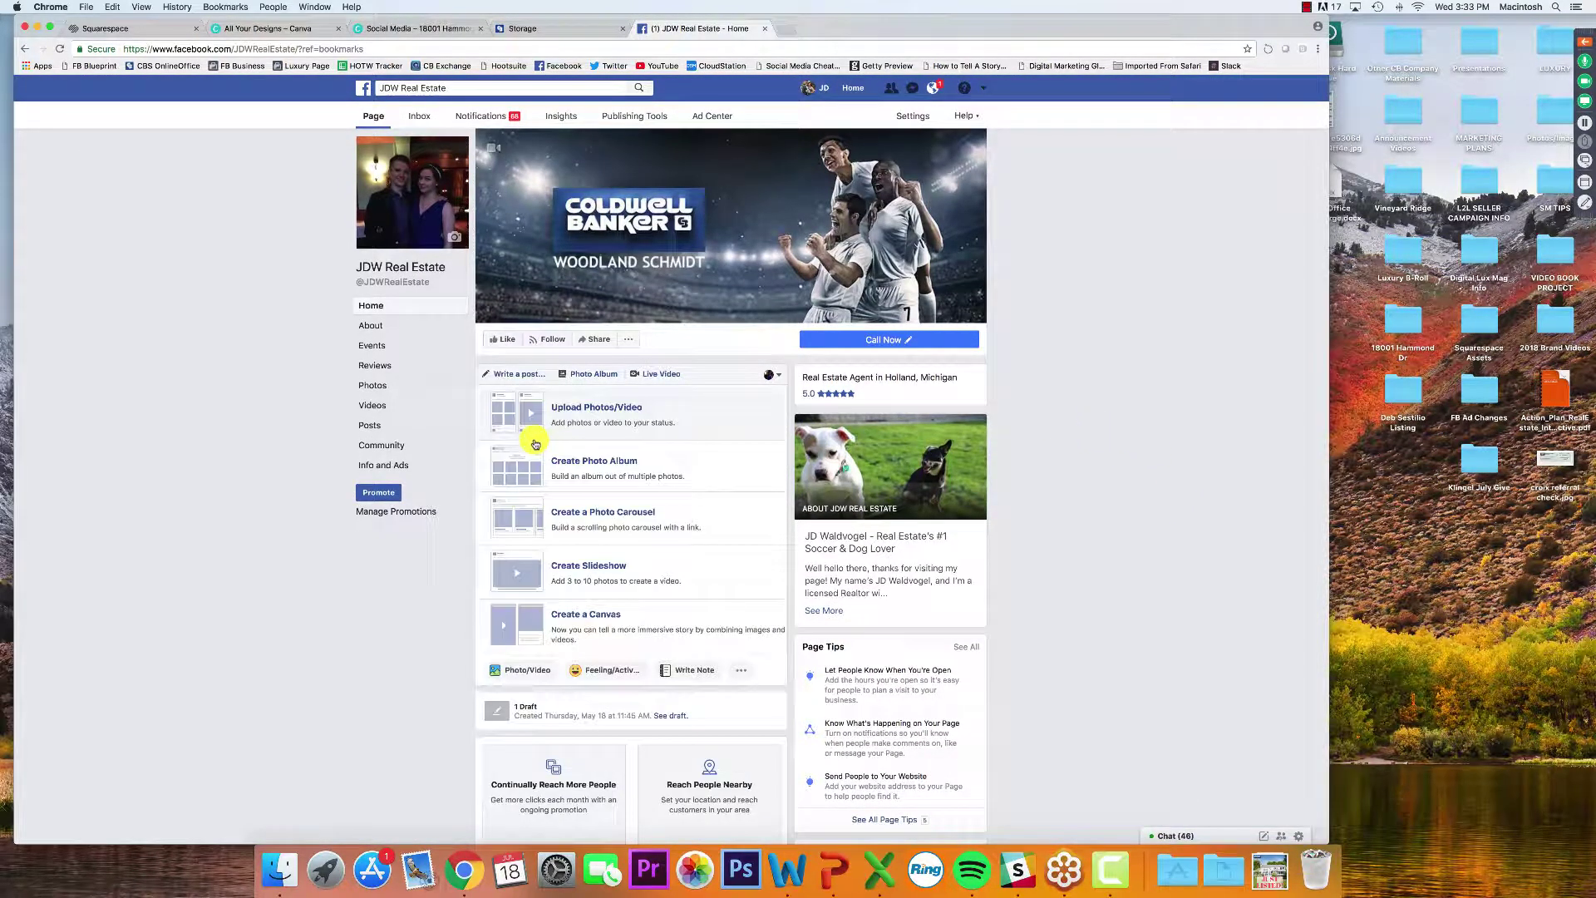
pyautogui.click(586, 423)
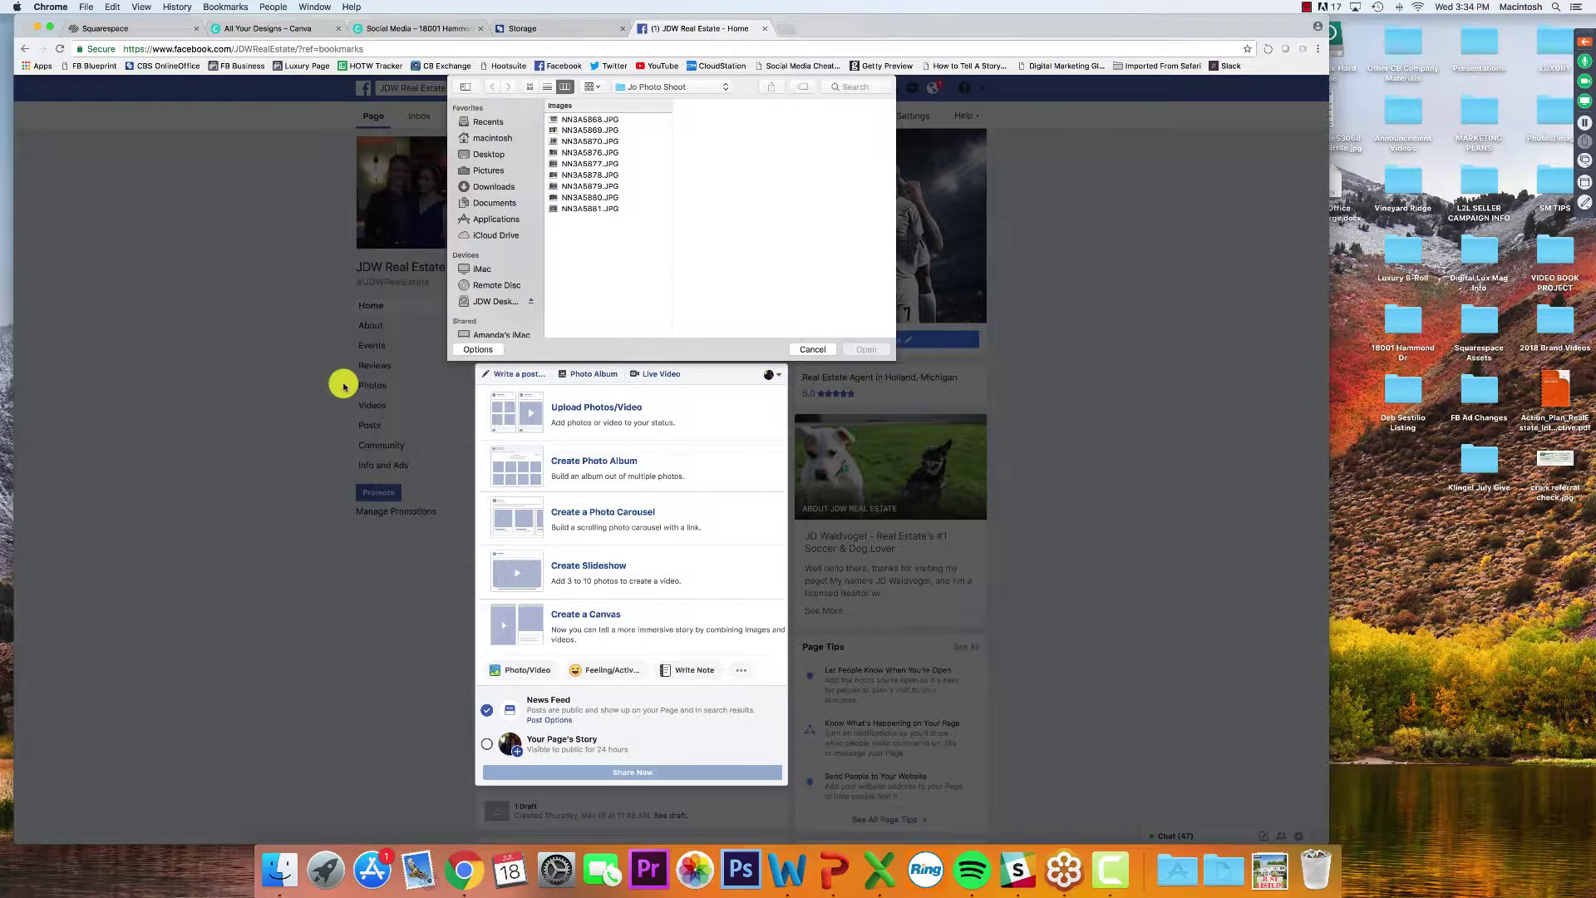
pyautogui.click(497, 186)
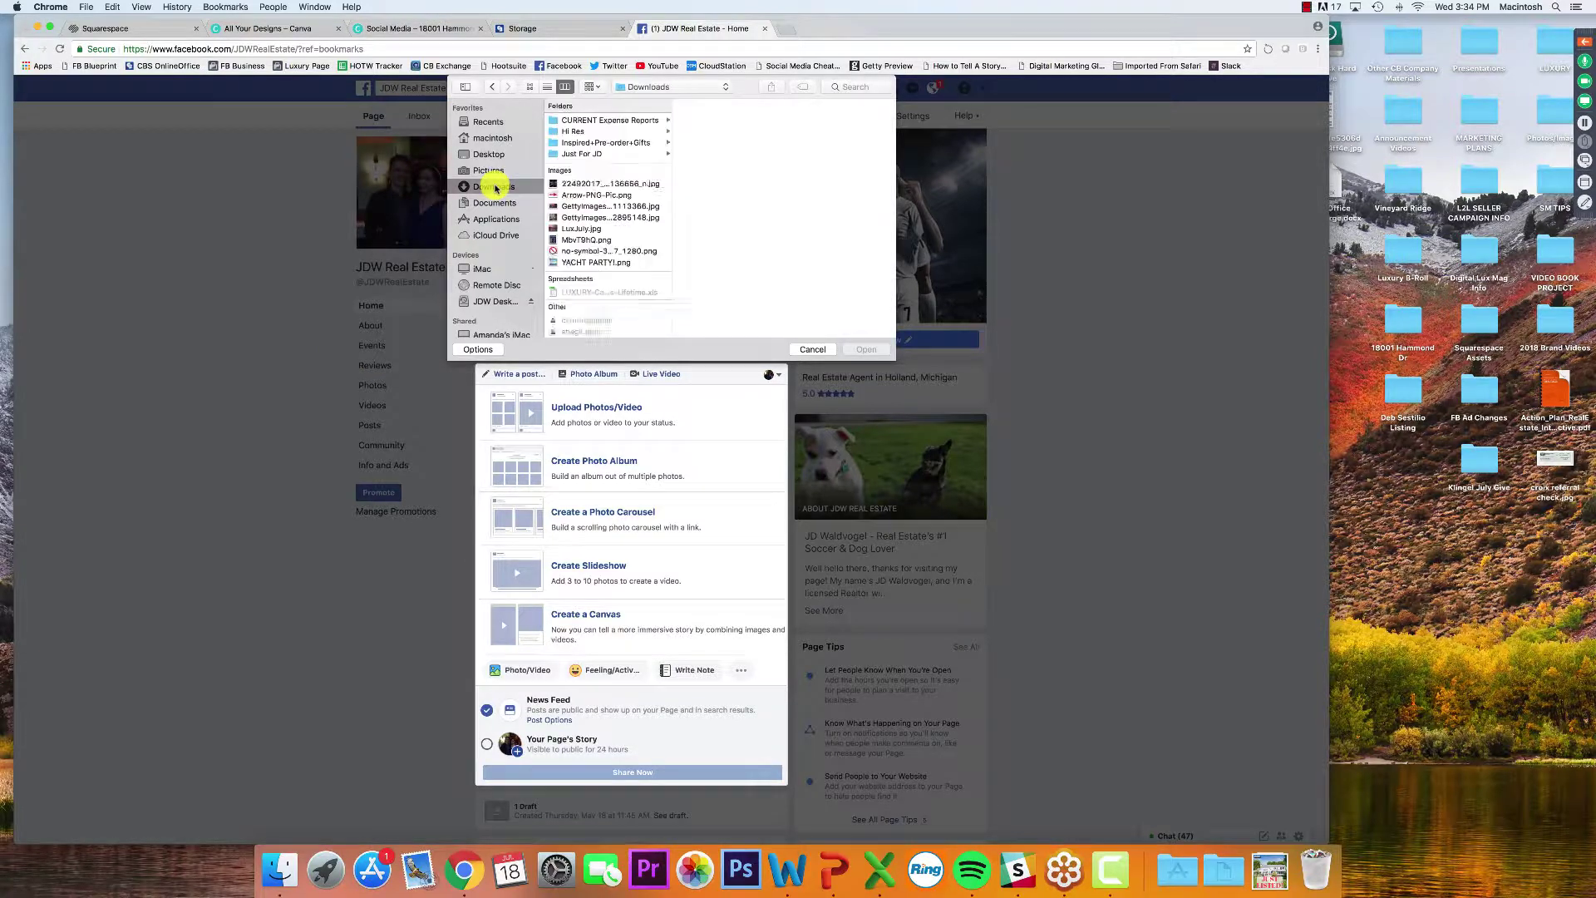
pyautogui.click(565, 185)
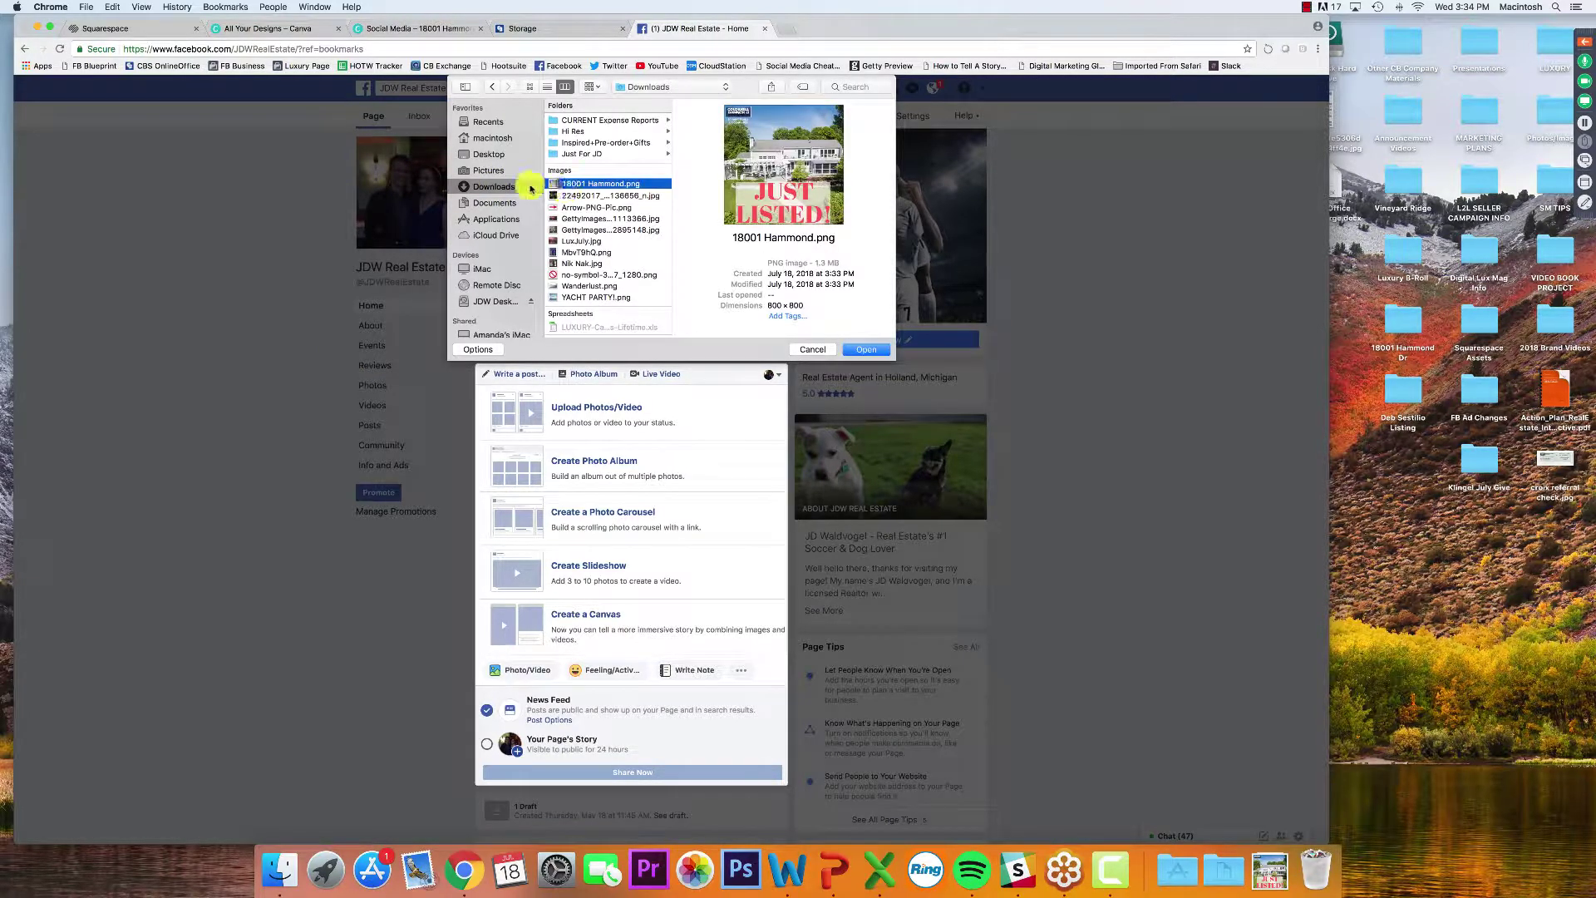
pyautogui.click(874, 343)
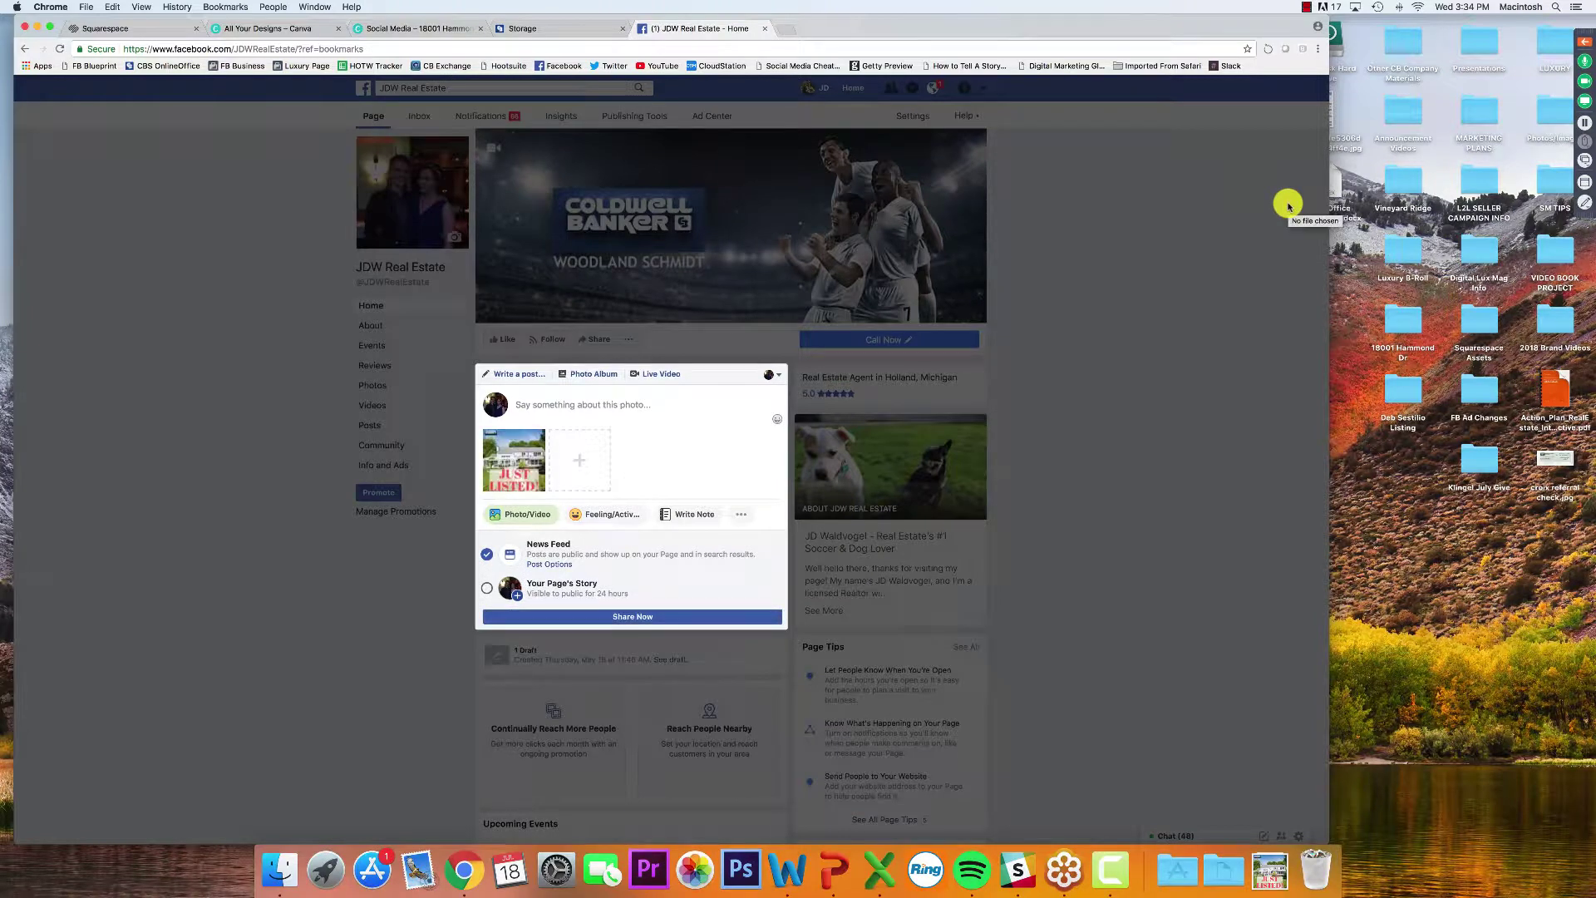
# Start typing the JUST LISTED! caption in the post text box
pyautogui.click(640, 411)
pyautogui.write('JUST LISTED!')
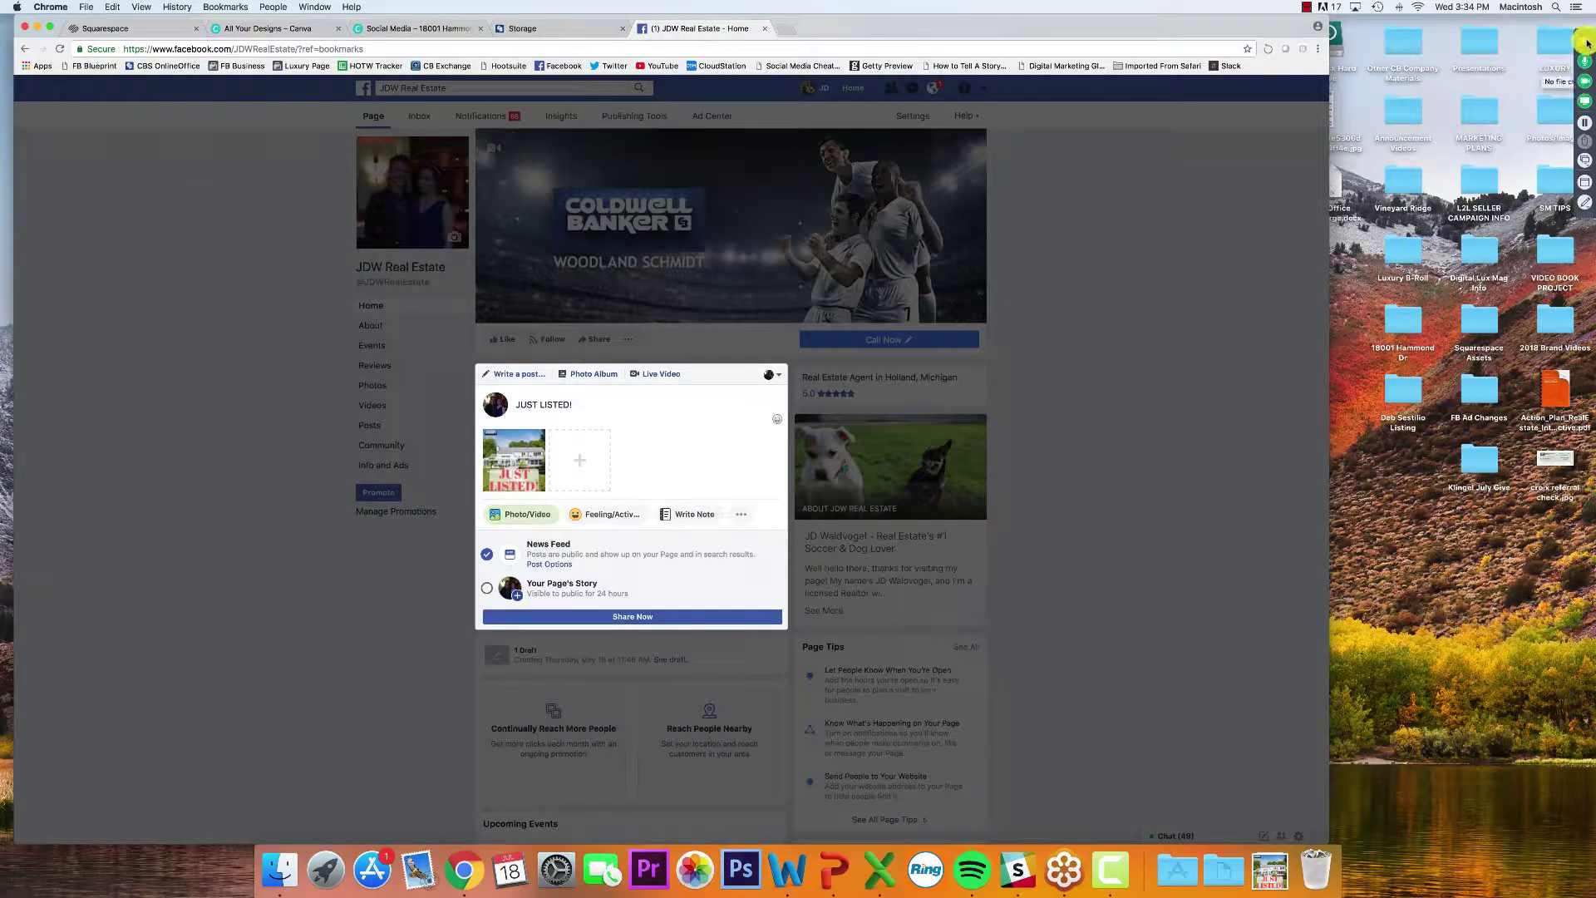
pyautogui.click(1588, 43)
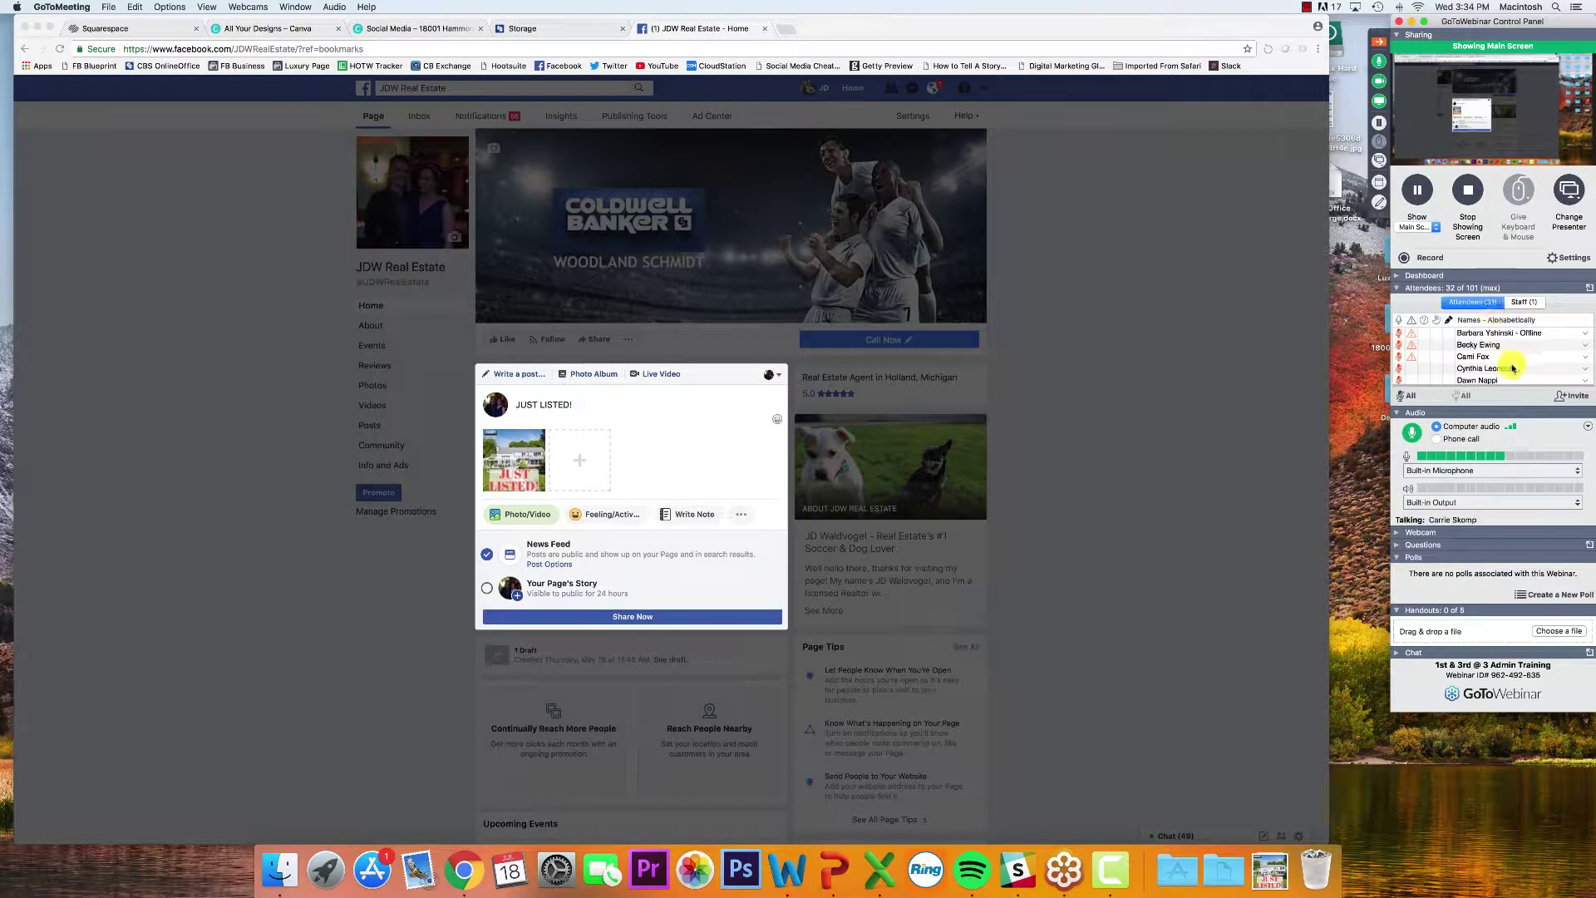
# Shift the Chrome window aside and bring the GoToWebinar webcam viewer to the front
pyautogui.scroll(-2, 1509, 364)
pyautogui.scroll(-5, 1513, 369)
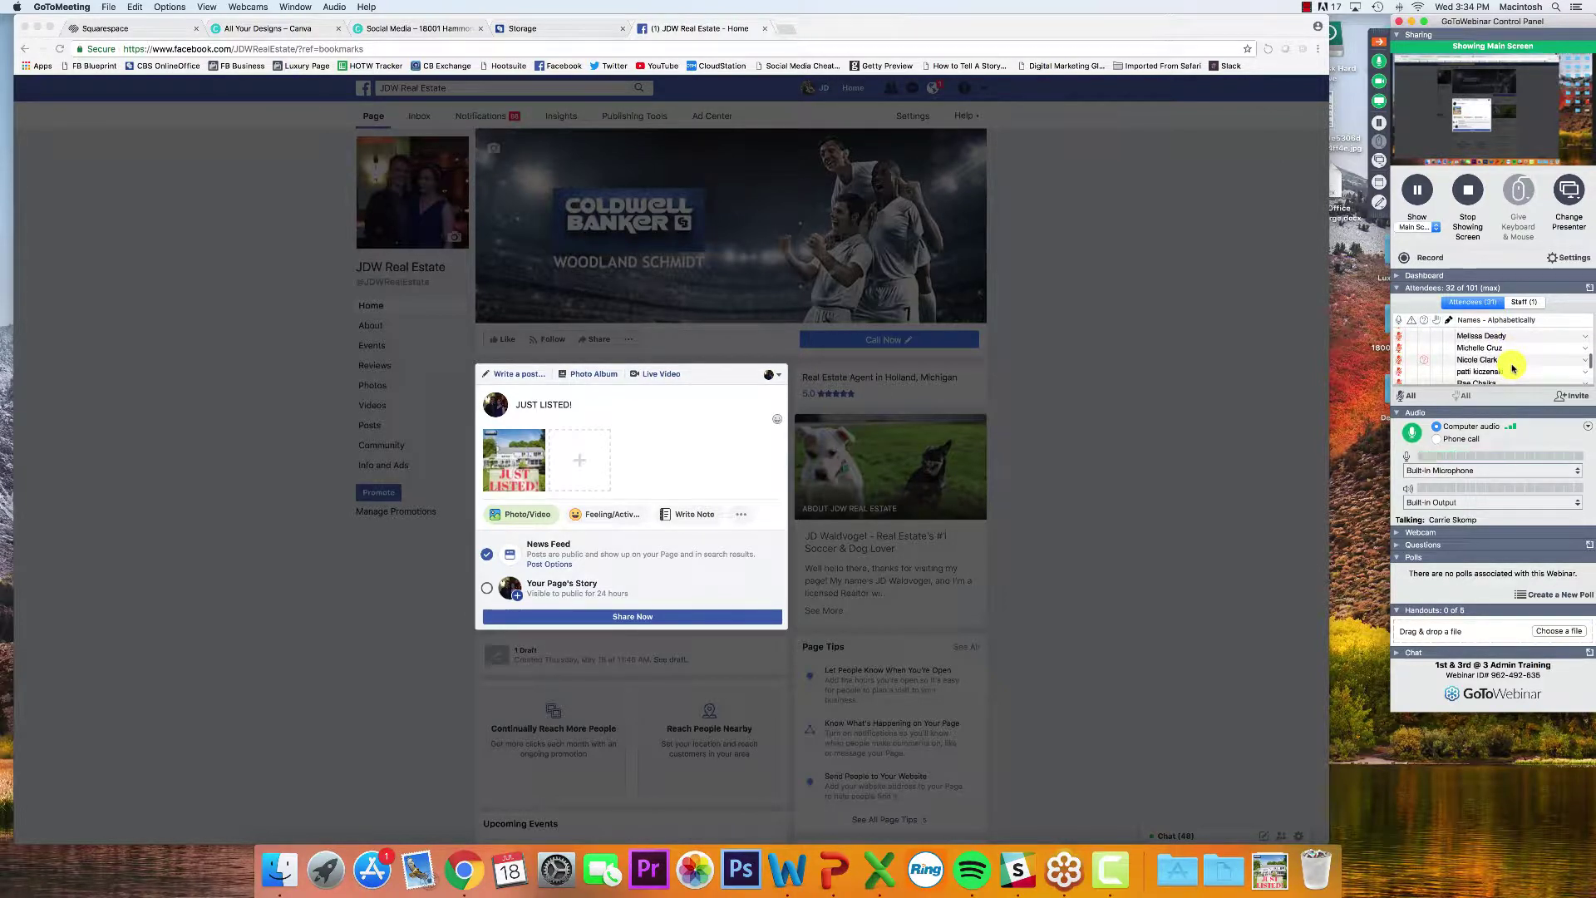
pyautogui.scroll(-3, 1513, 368)
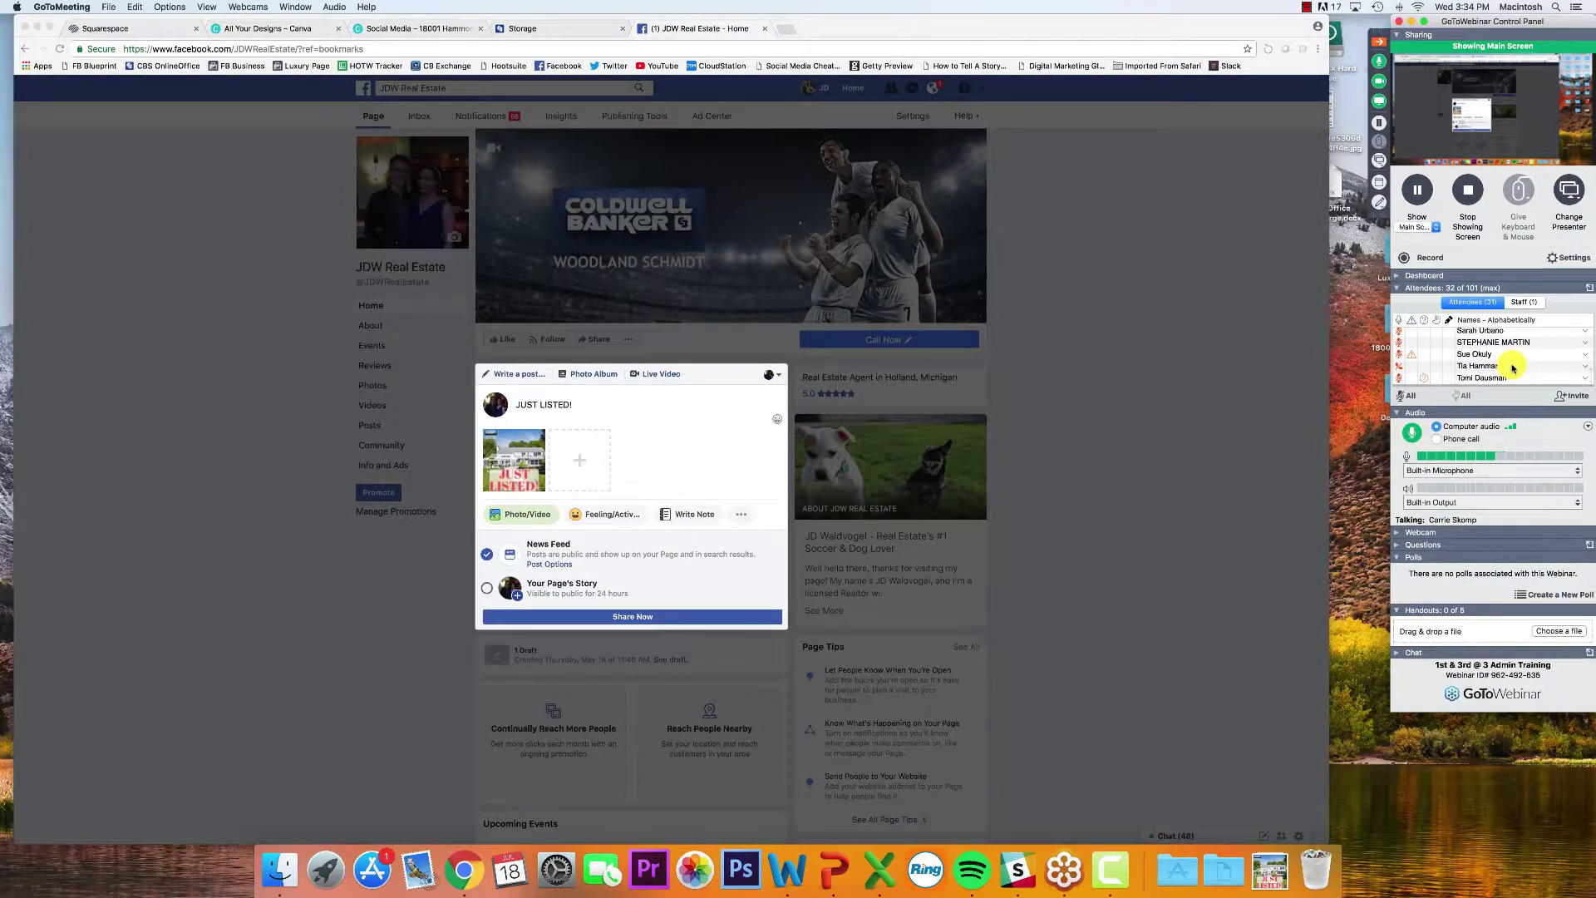
pyautogui.scroll(10, 1513, 368)
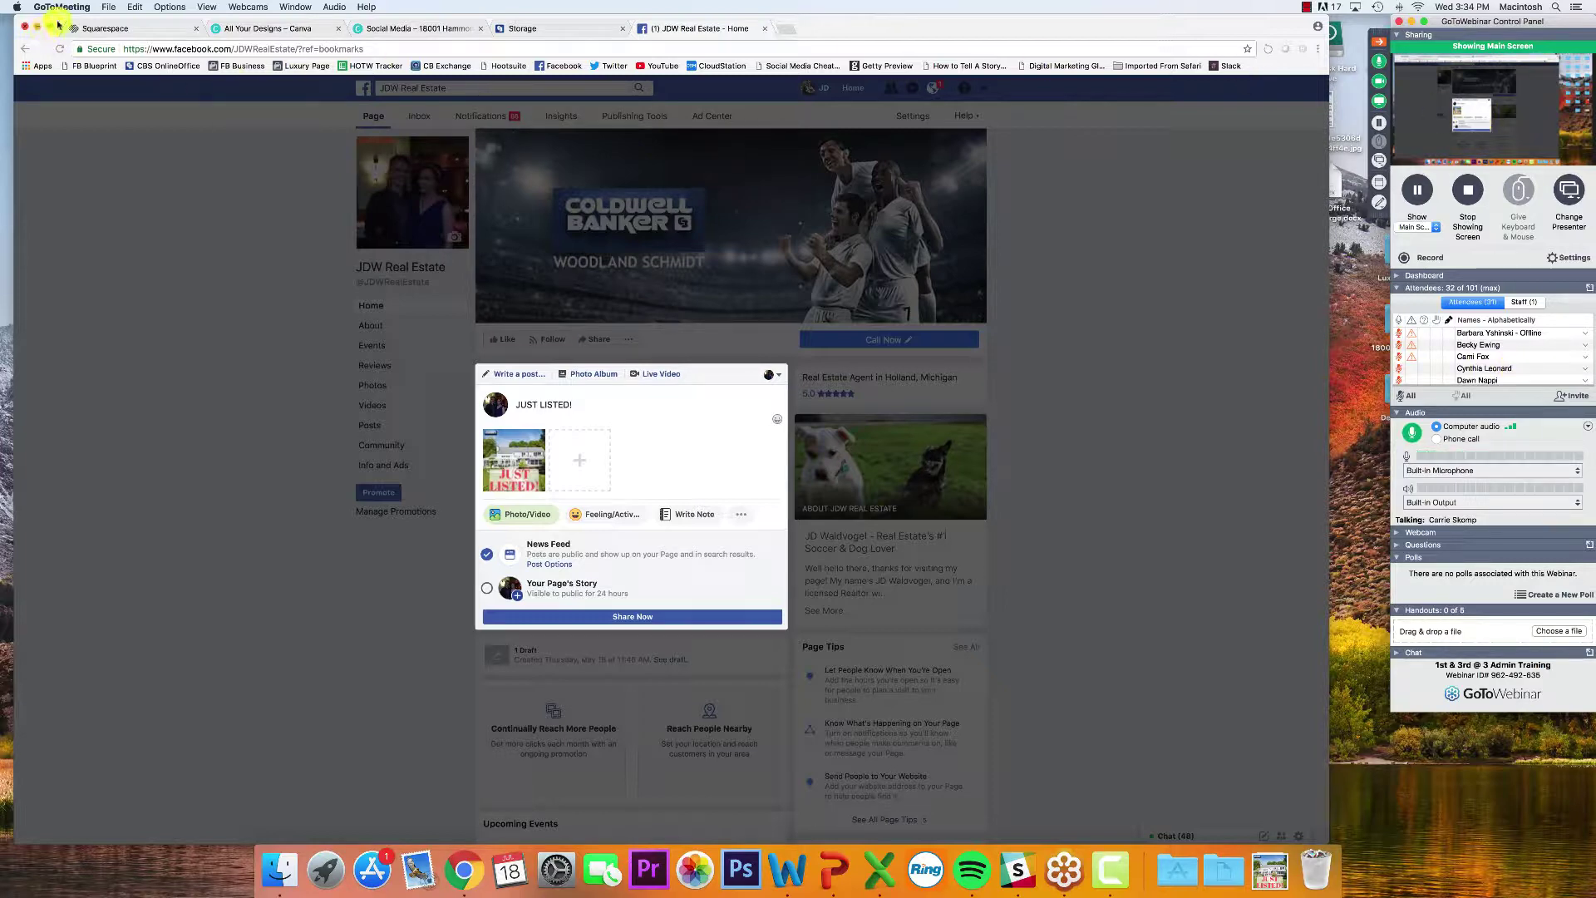
pyautogui.moveTo(925, 21); pyautogui.dragTo(1205, 14)
pyautogui.click(270, 187)
pyautogui.moveTo(270, 187); pyautogui.dragTo(203, 167)
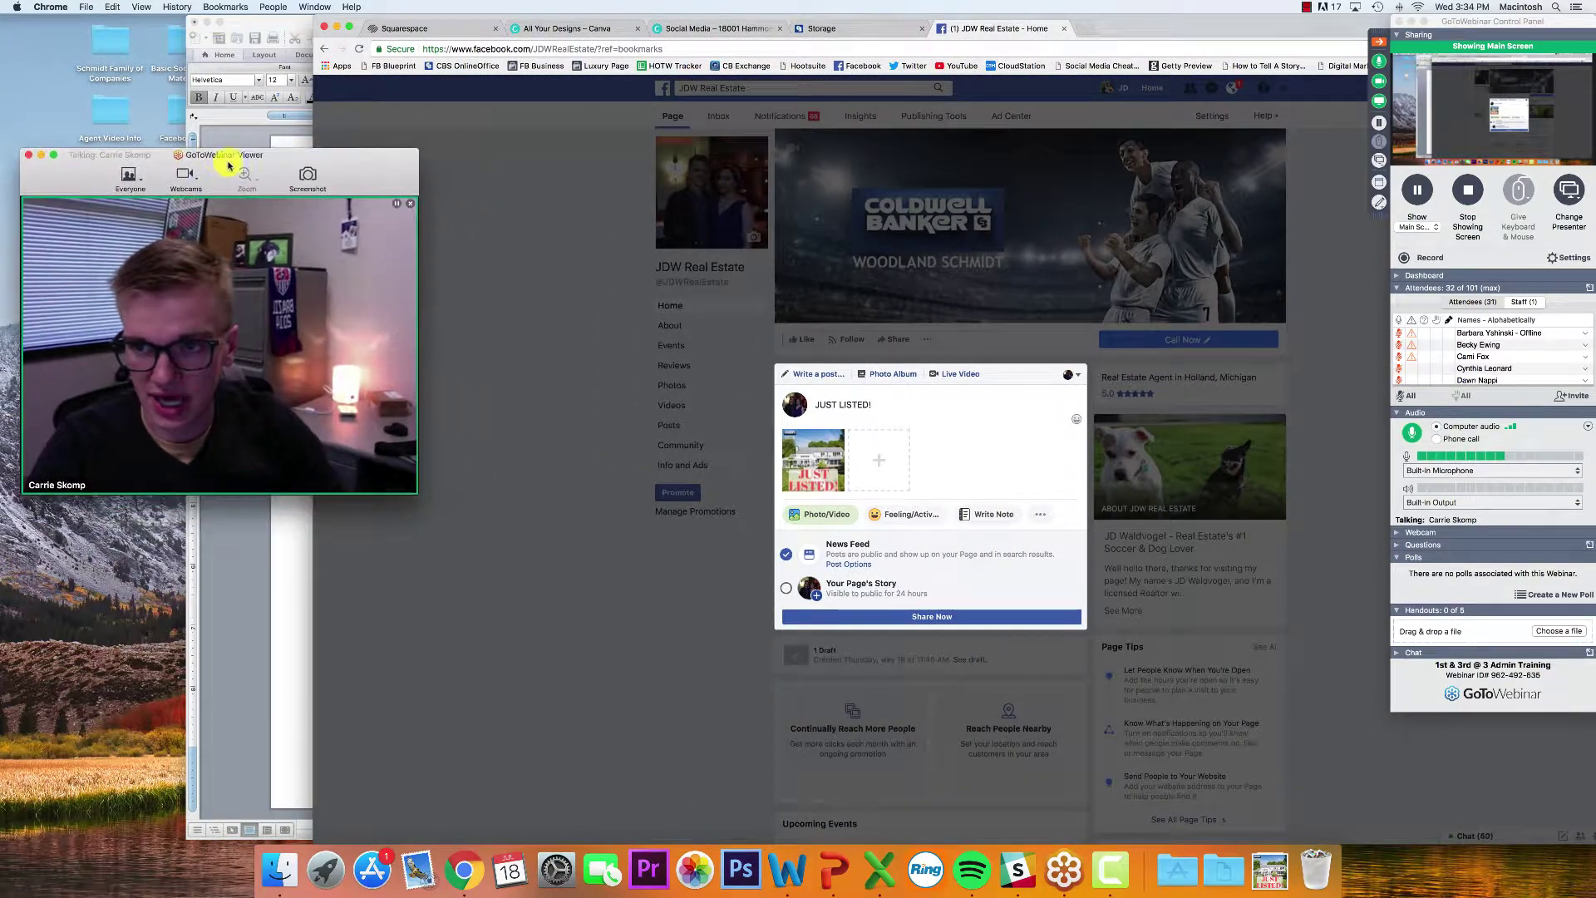
pyautogui.moveTo(1176, 18); pyautogui.dragTo(1047, 15)
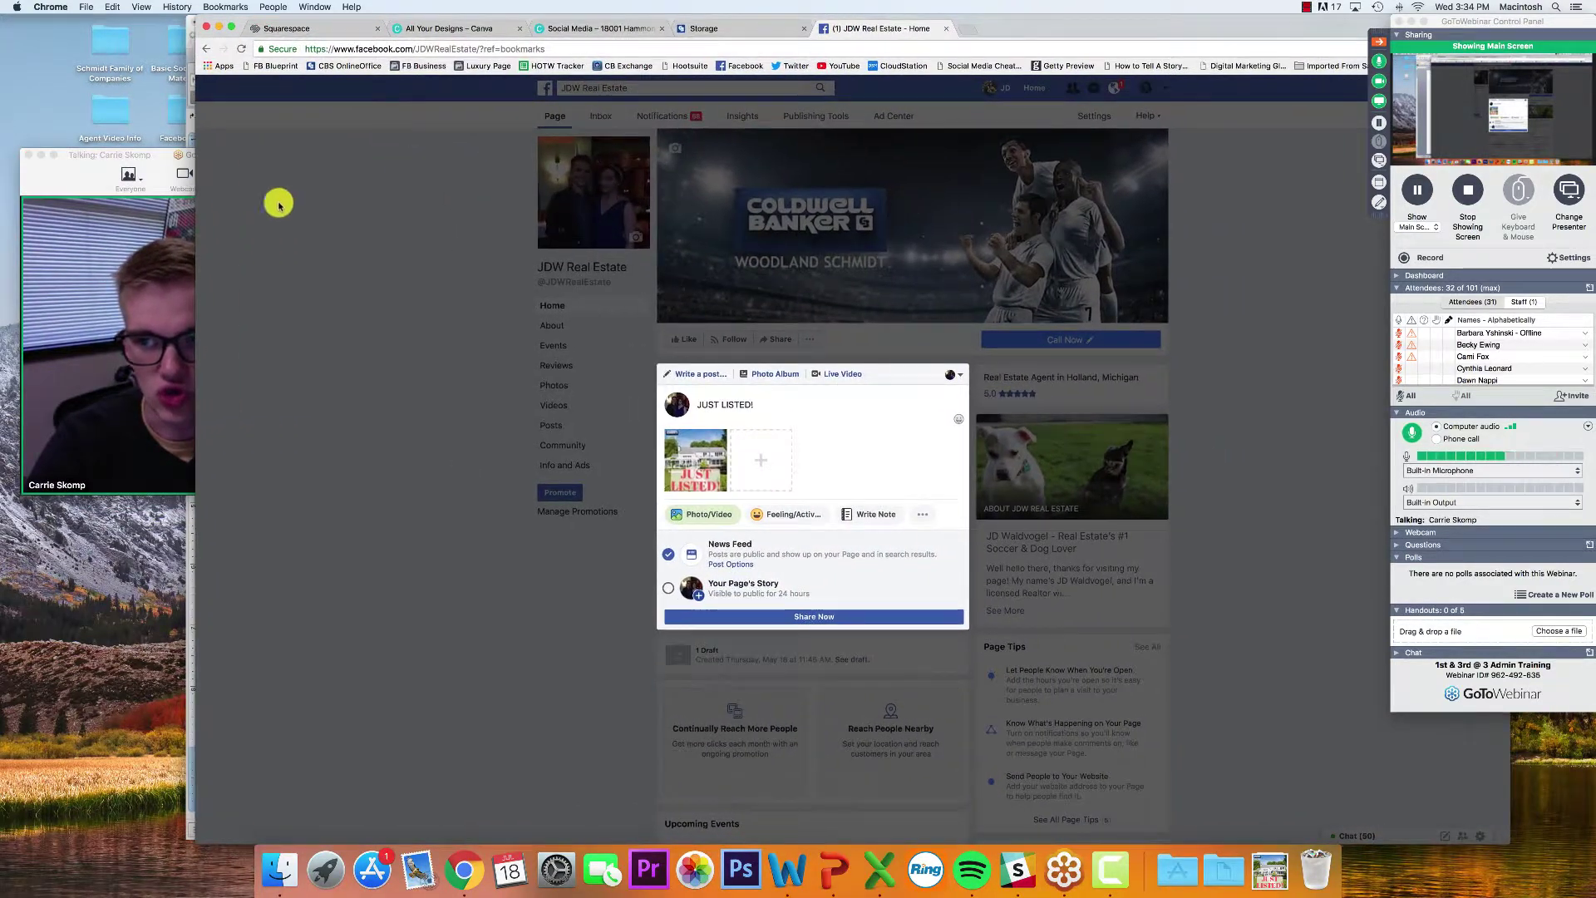
pyautogui.click(104, 251)
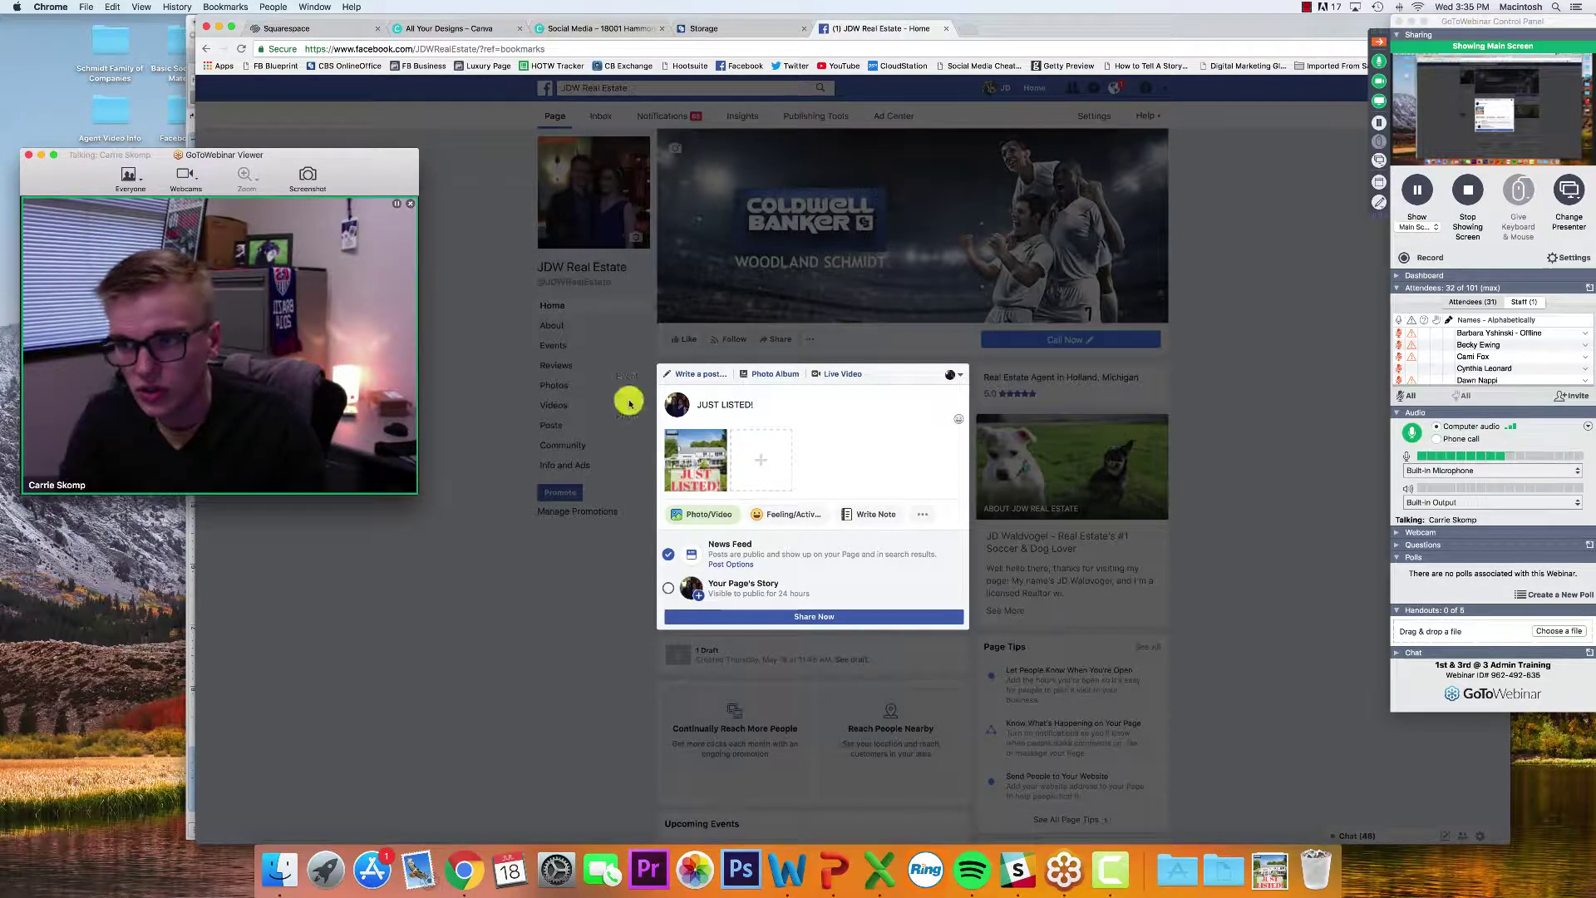
# Finish 'JUST LISTED!' and insert a house emoji from the emoji picker
pyautogui.click(761, 405)
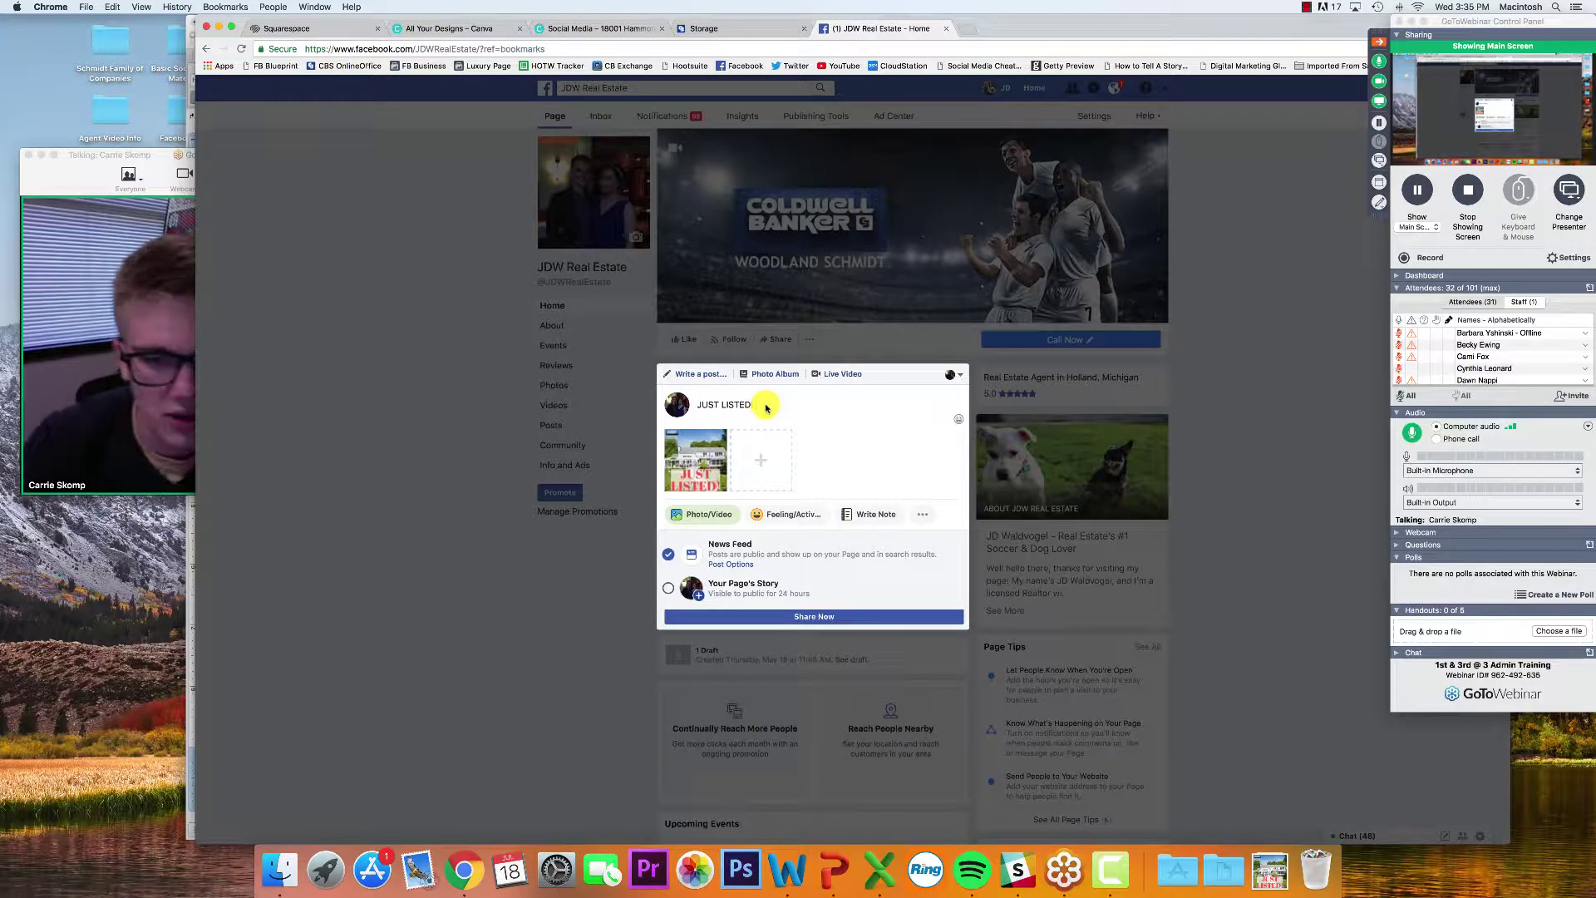
pyautogui.write('!')
pyautogui.press('ctrl+super+space')
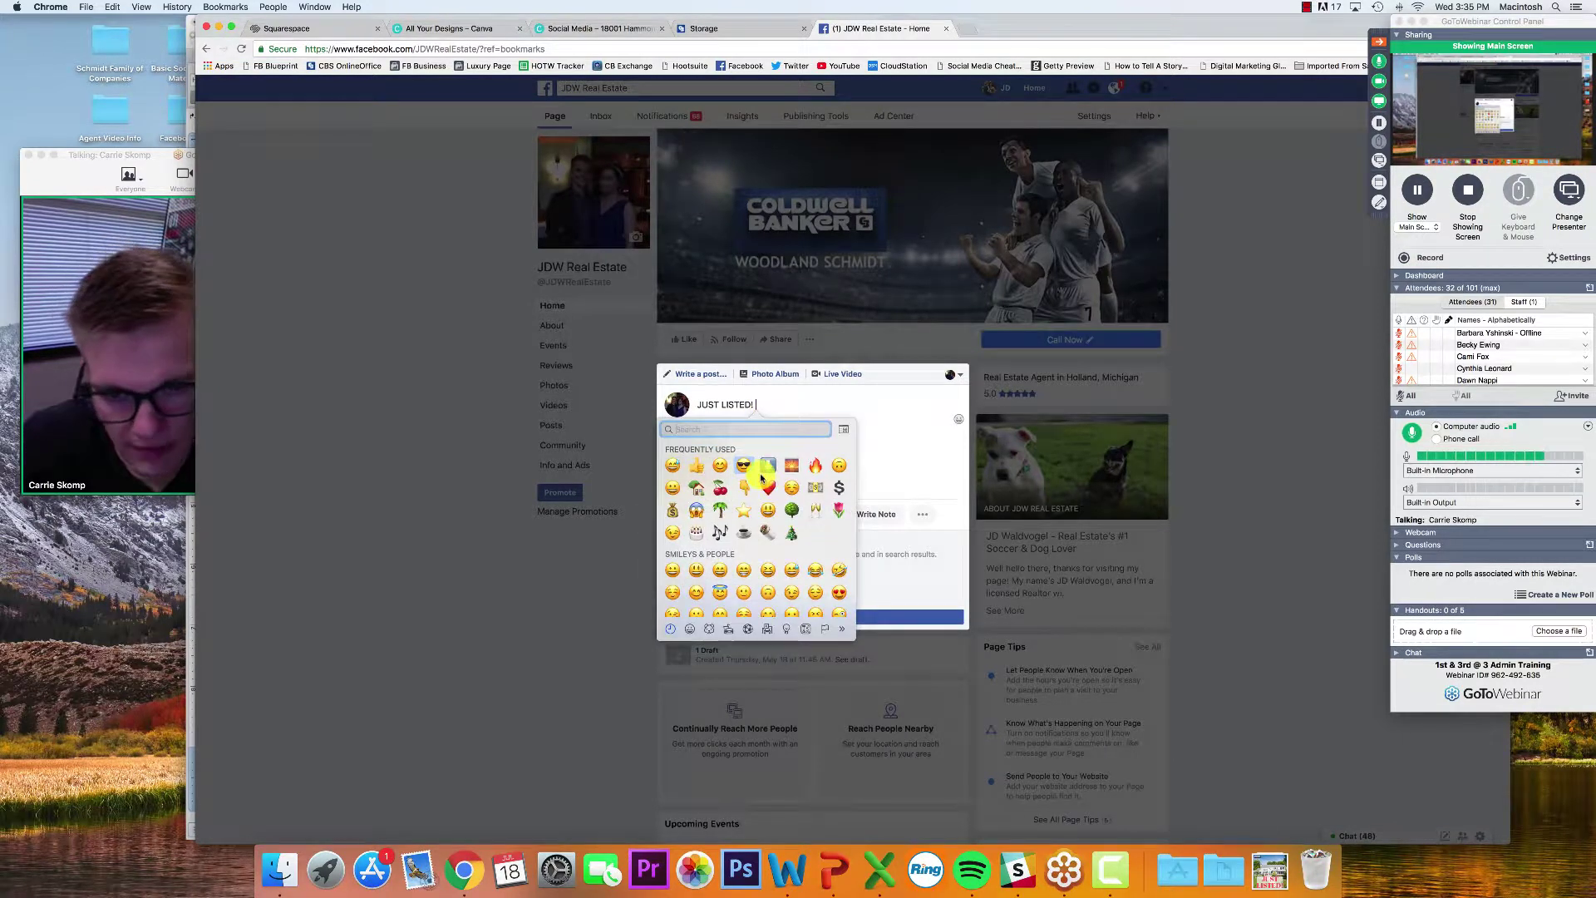
pyautogui.scroll(-3, 732, 523)
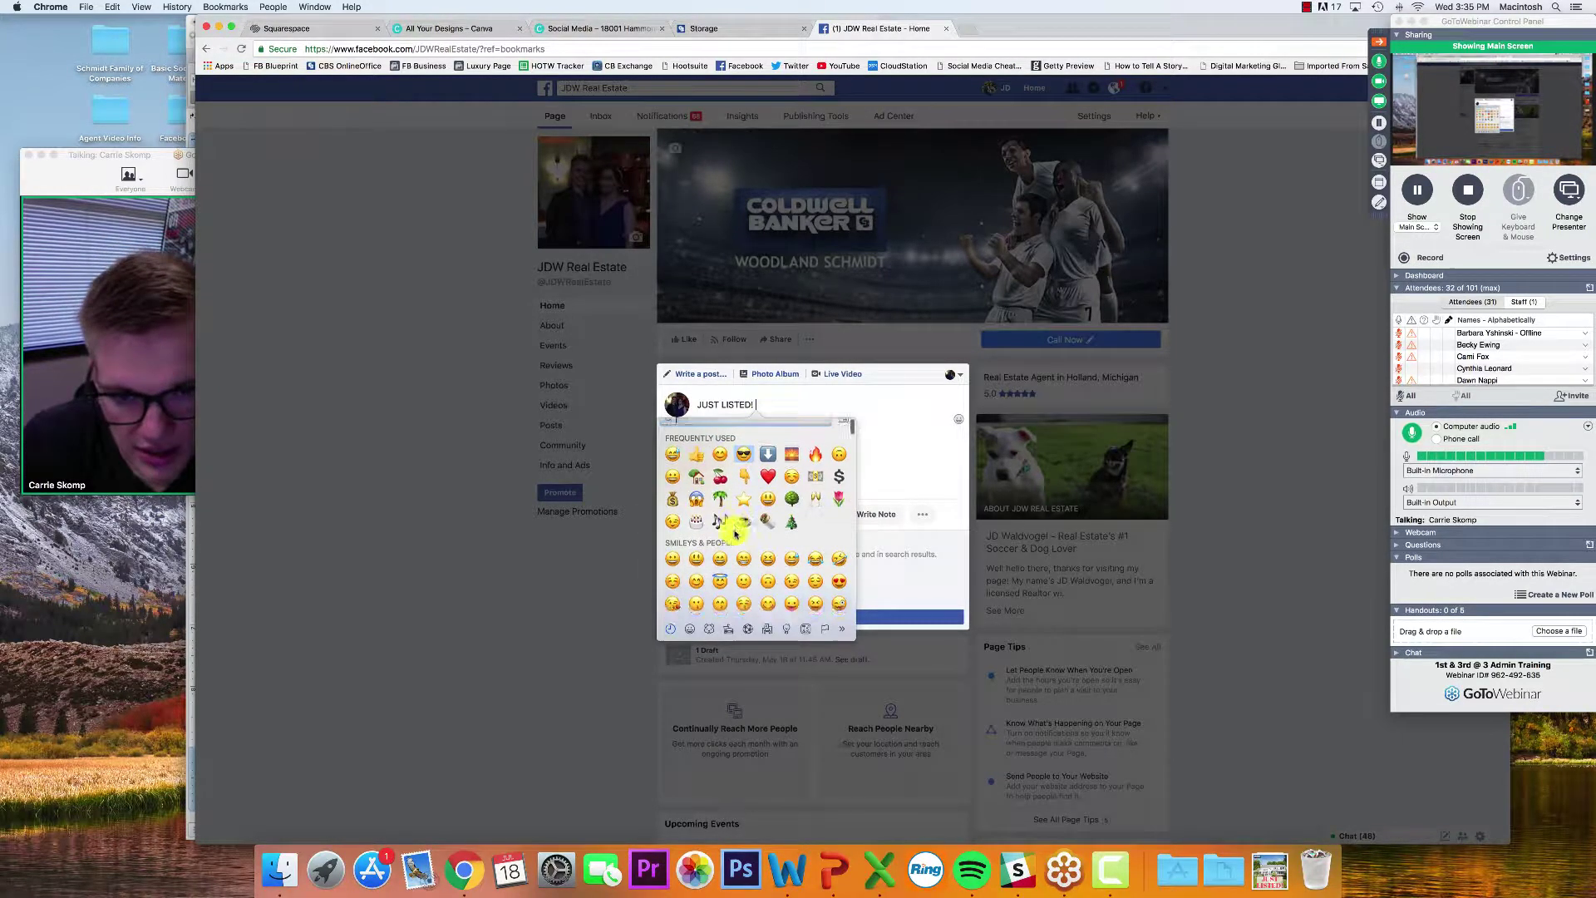
pyautogui.scroll(-5, 735, 533)
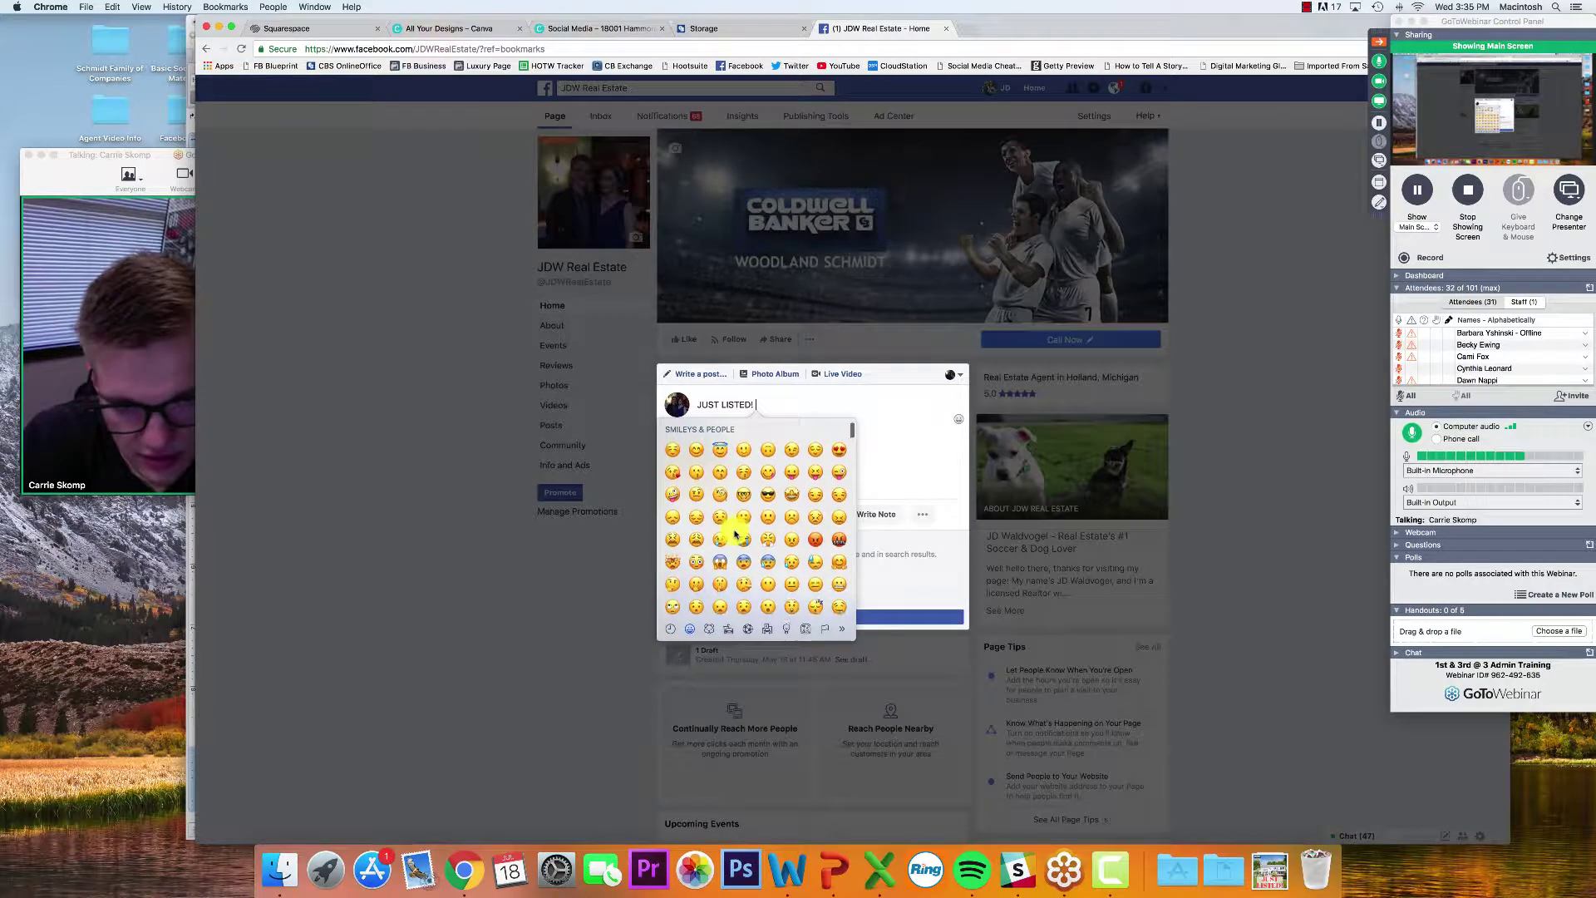
pyautogui.scroll(-1, 735, 533)
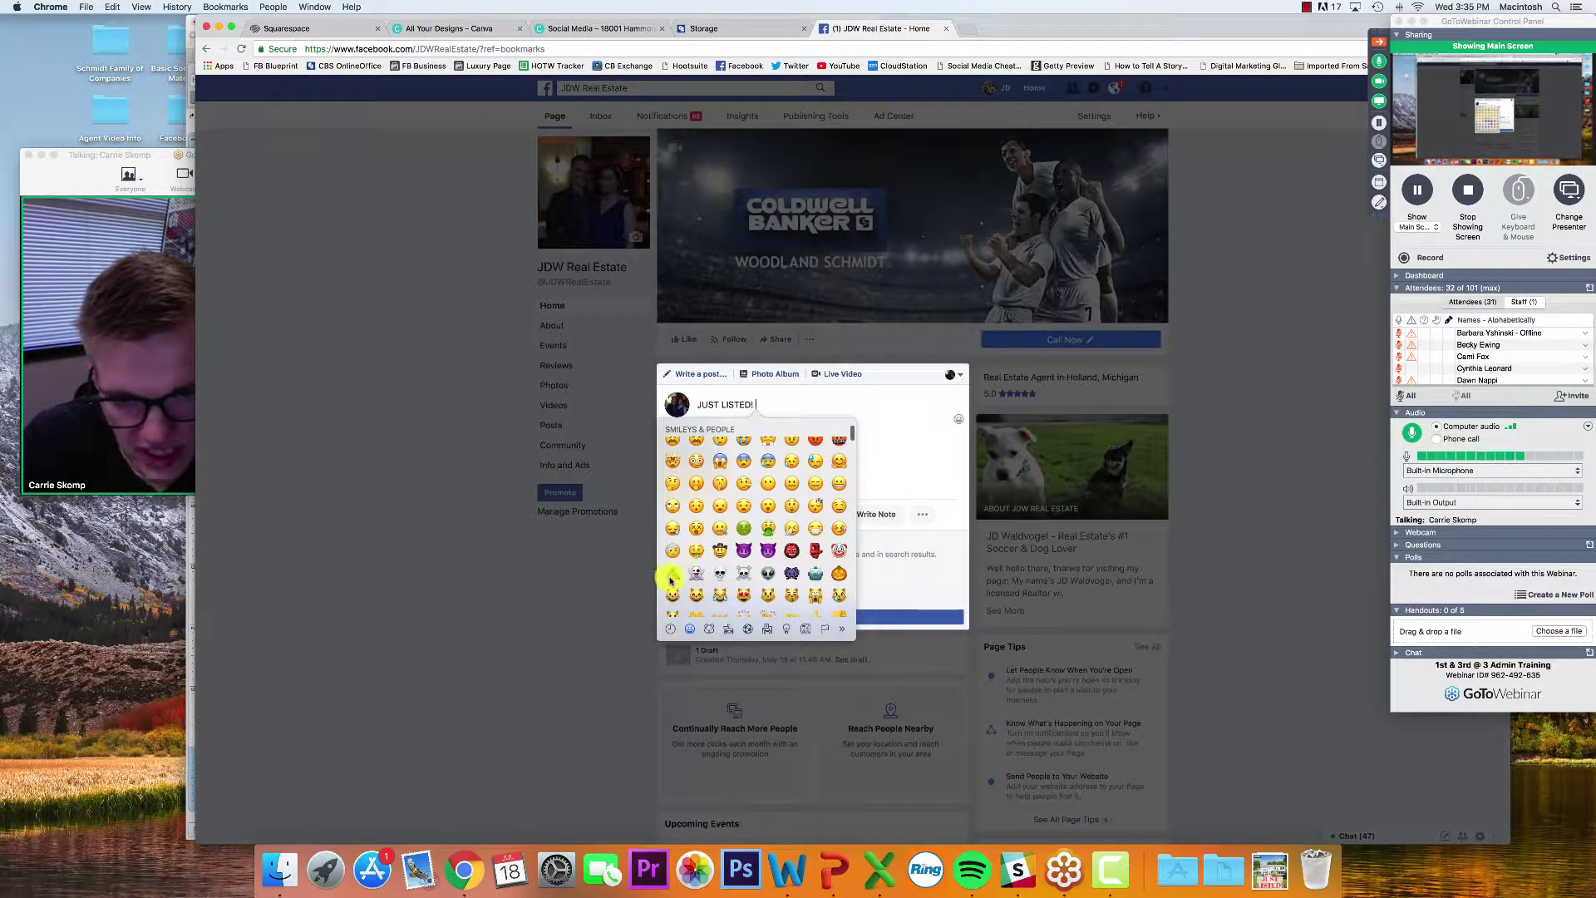
pyautogui.scroll(10, 763, 507)
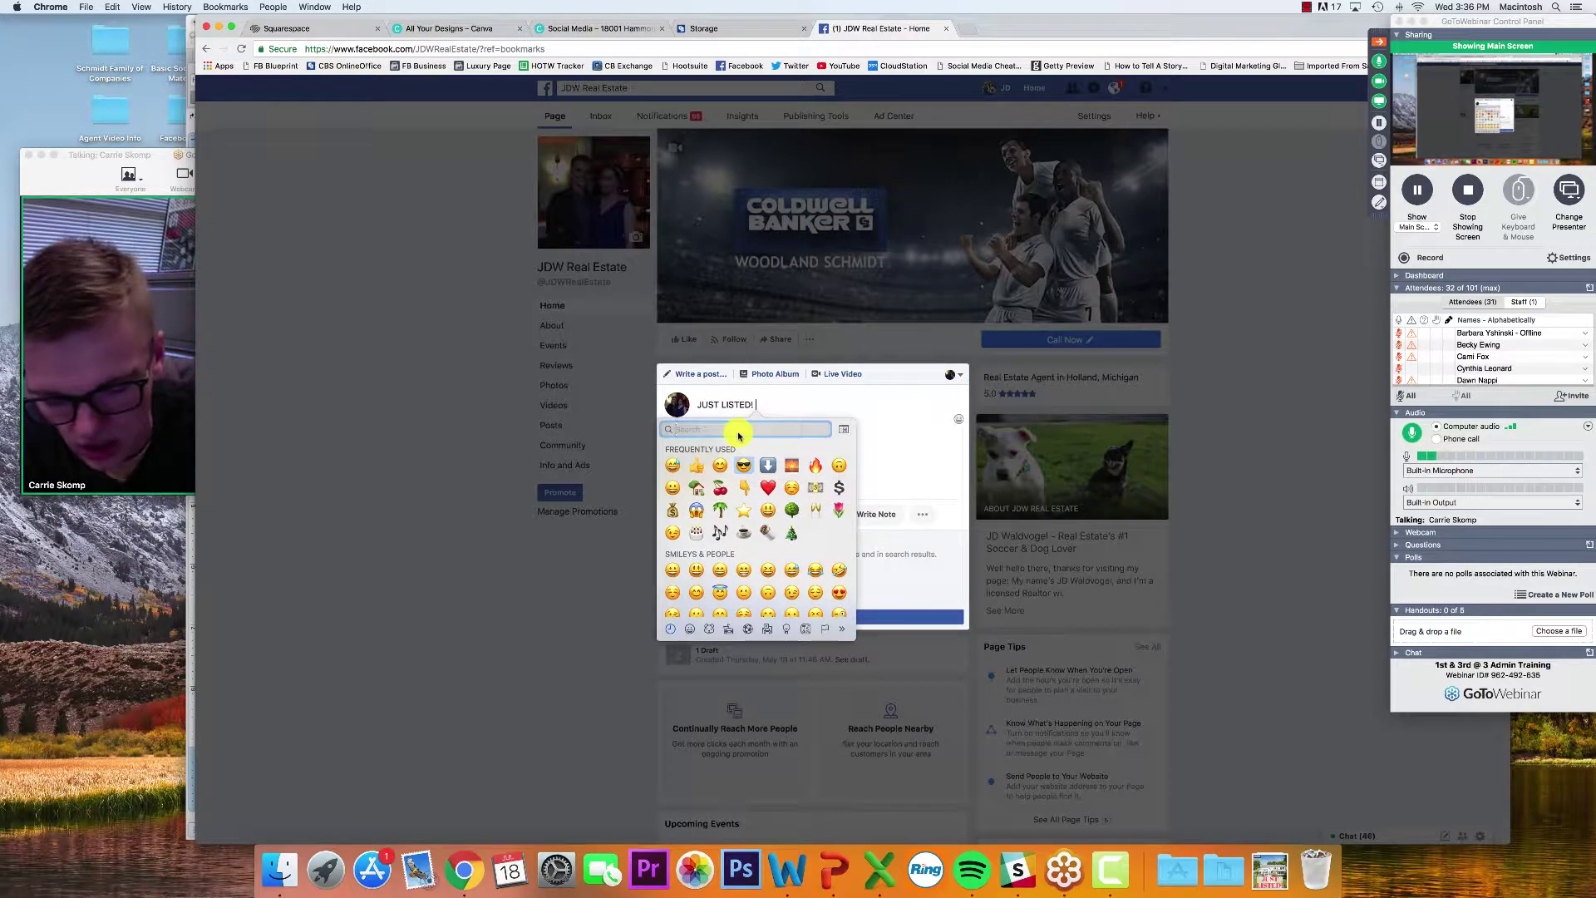
pyautogui.write('star')
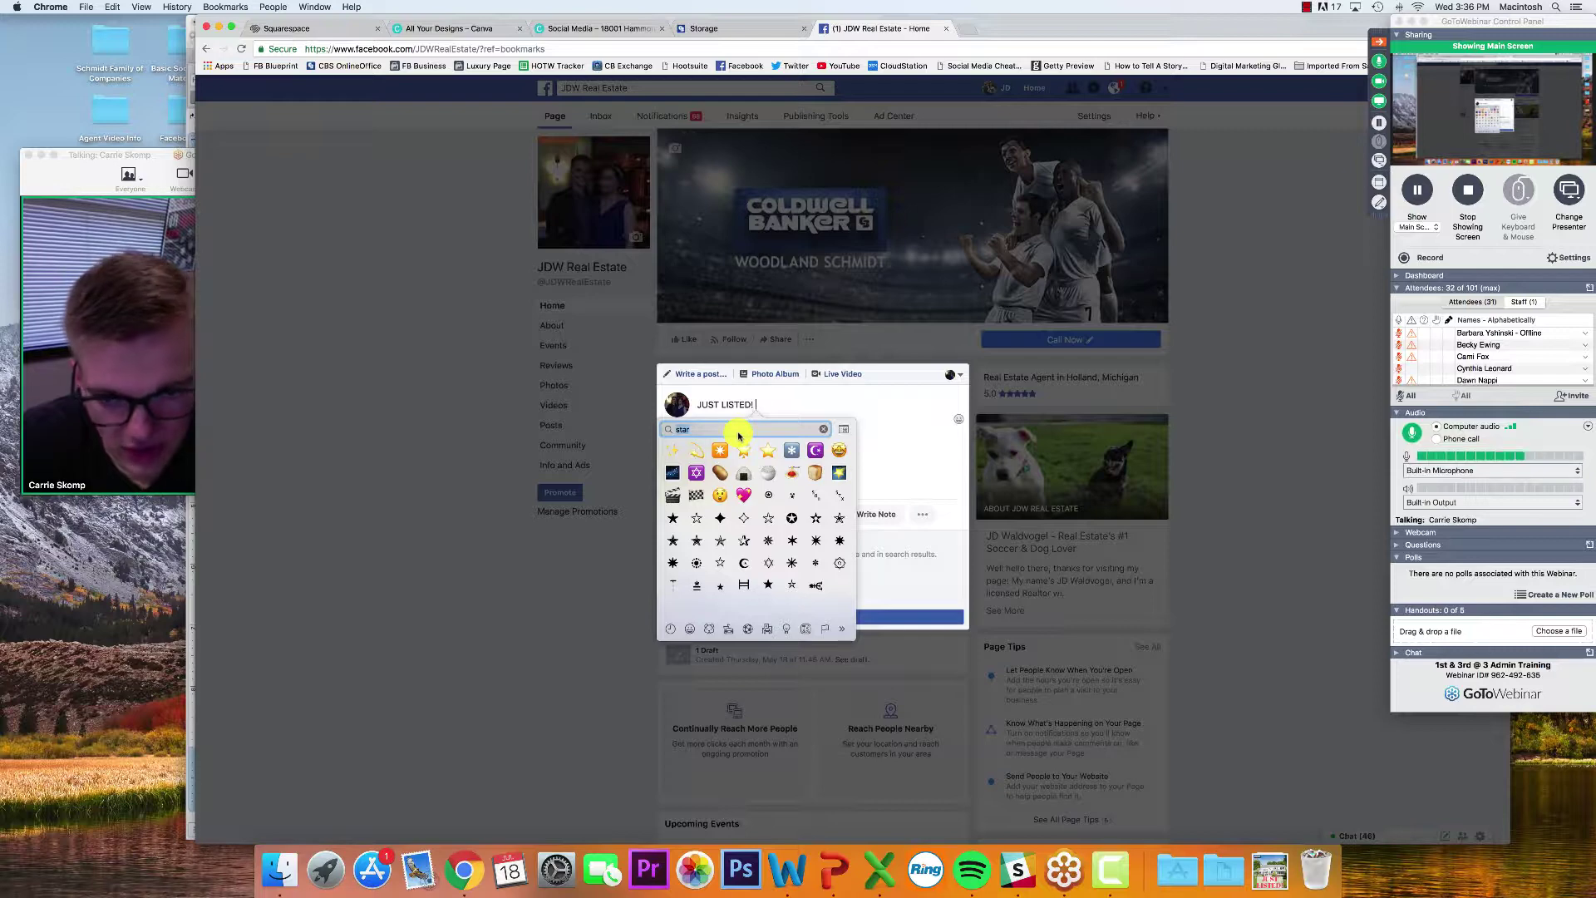
pyautogui.write('house')
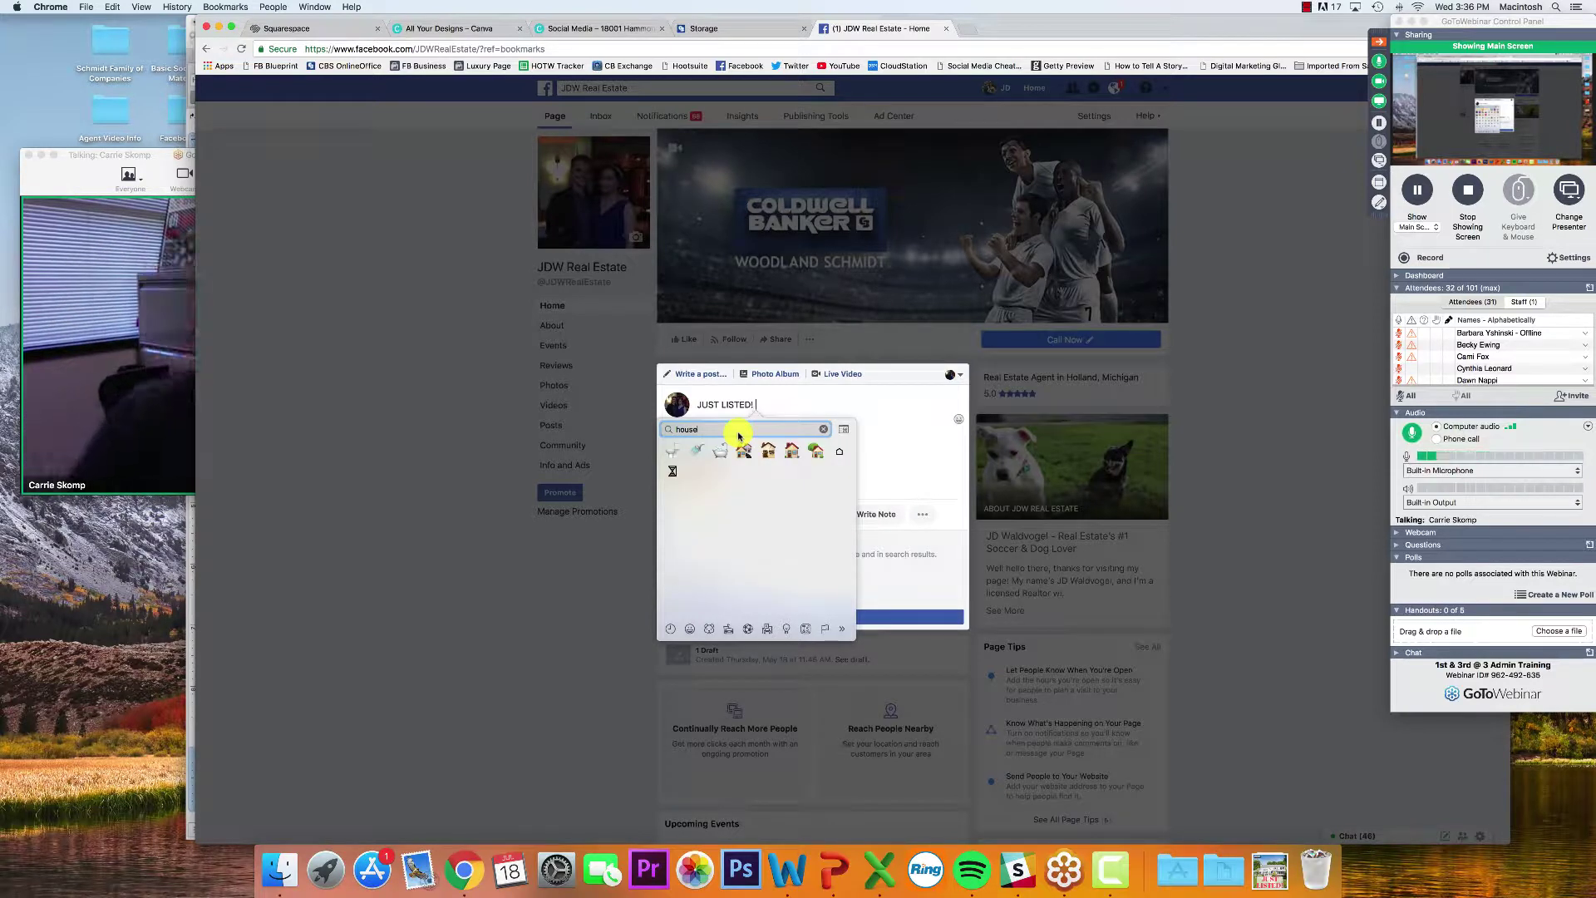
pyautogui.click(786, 455)
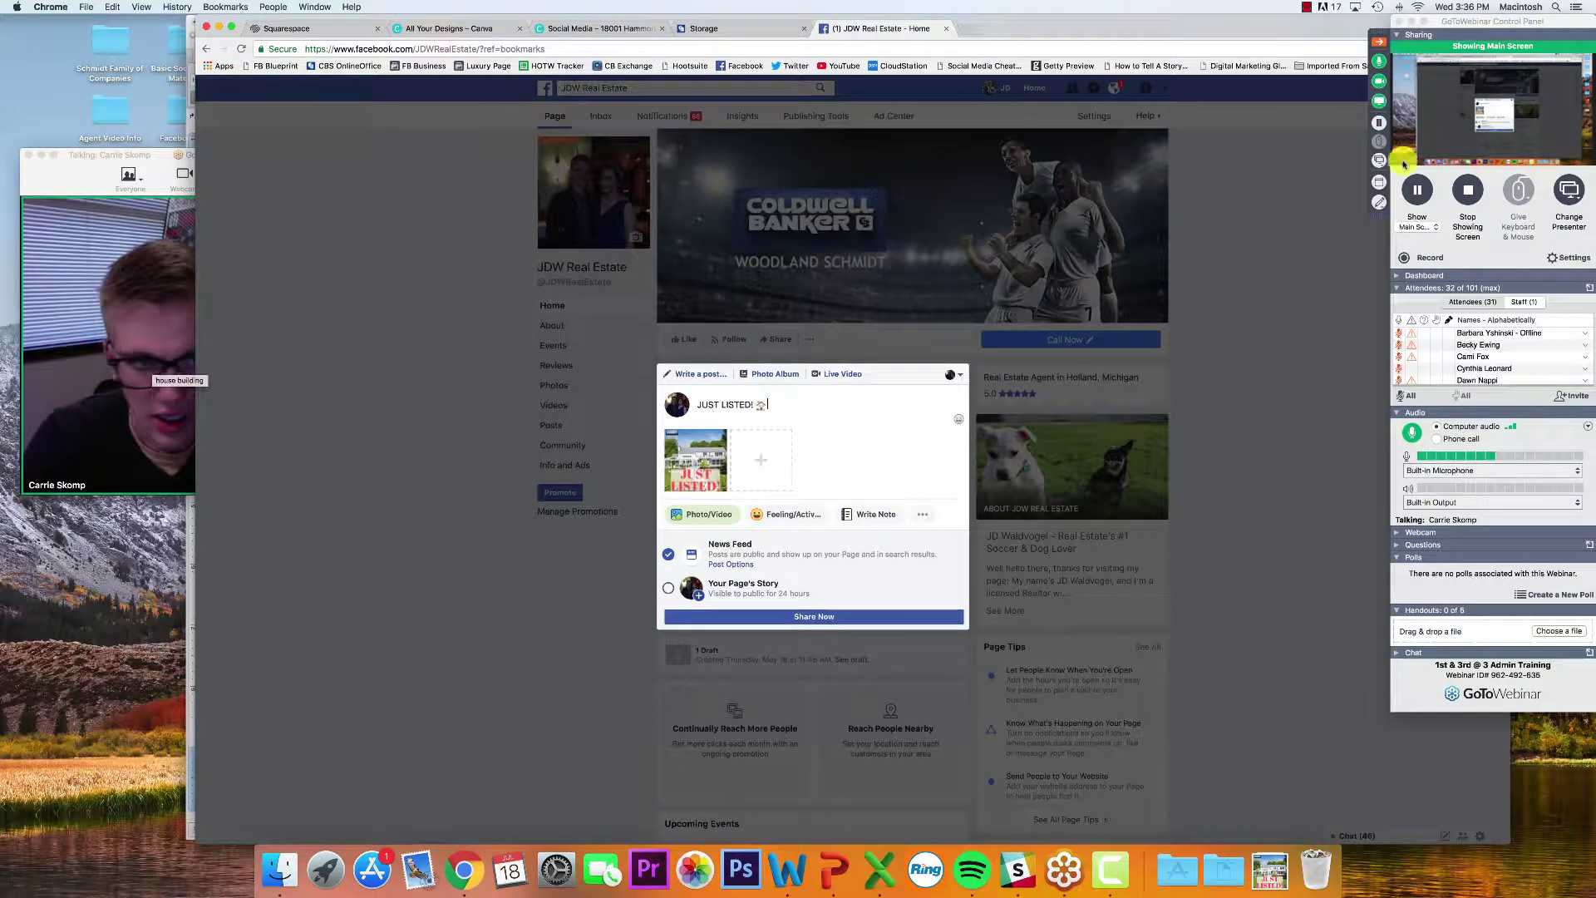
pyautogui.click(1378, 81)
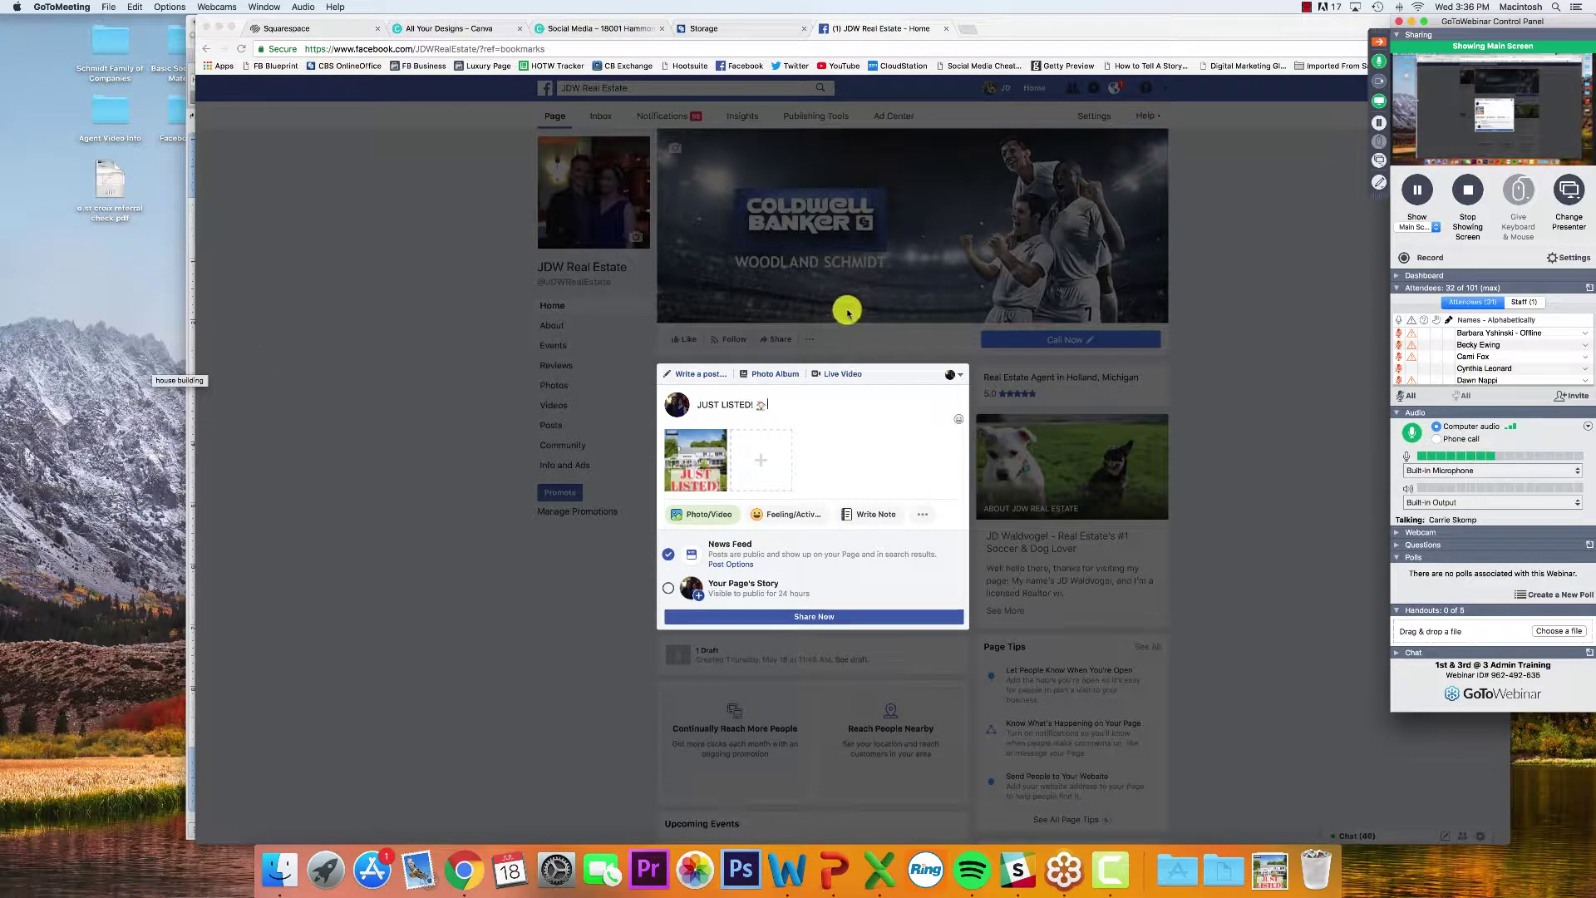
# Type the Spring Lake lakefront description ending 'This HOT property won't last long!'
pyautogui.click(792, 403)
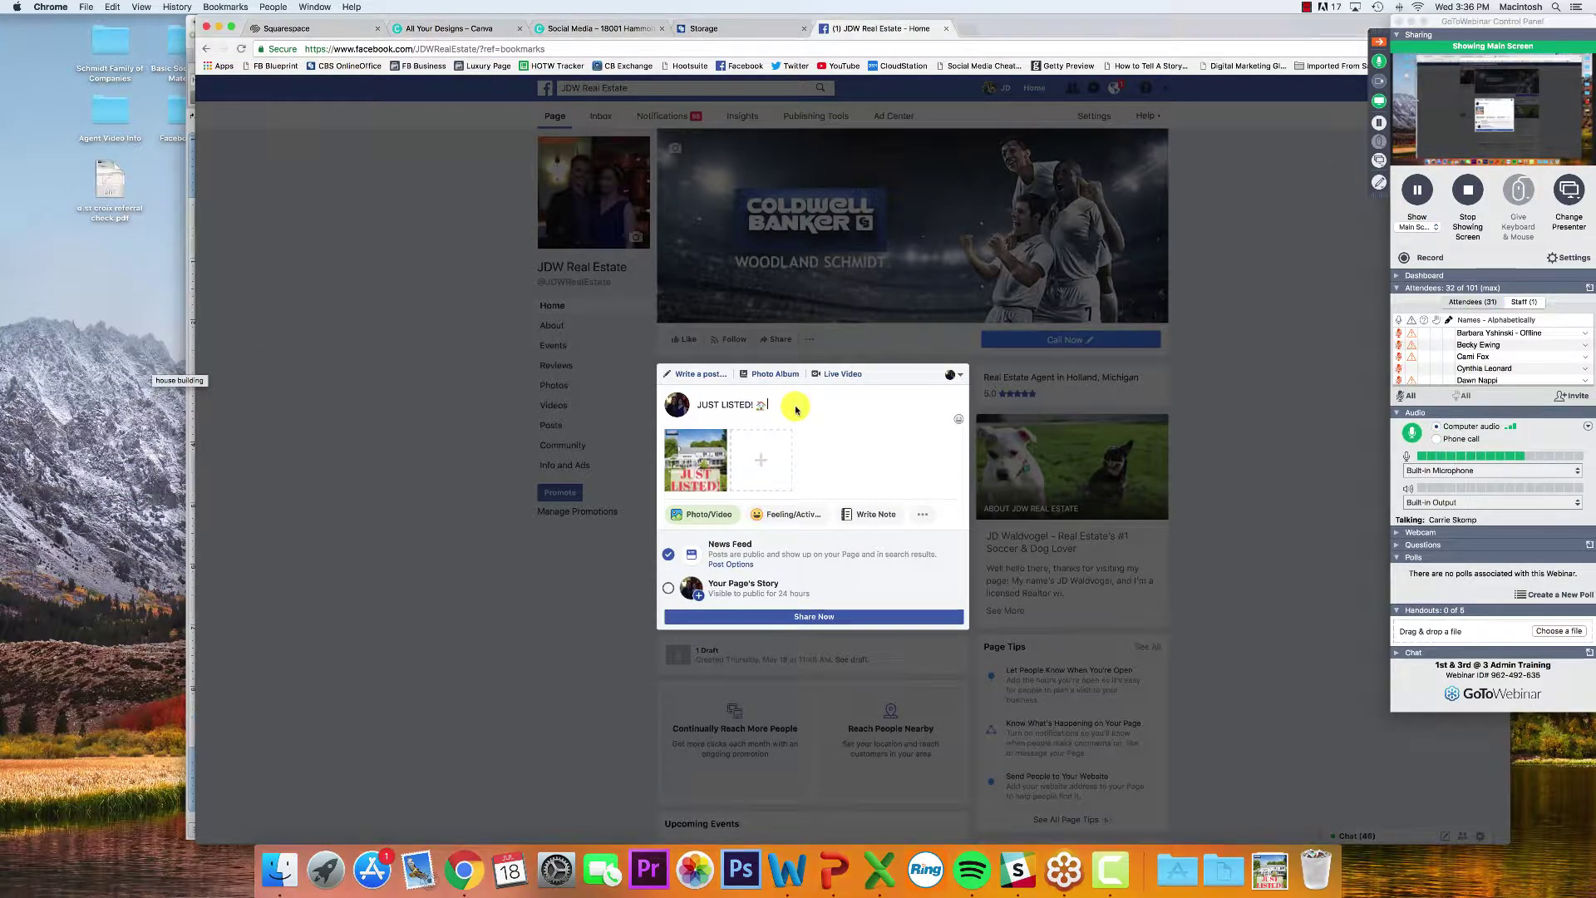
pyautogui.write('Bea')
pyautogui.press('BackSpace')
pyautogui.press('BackSpace')
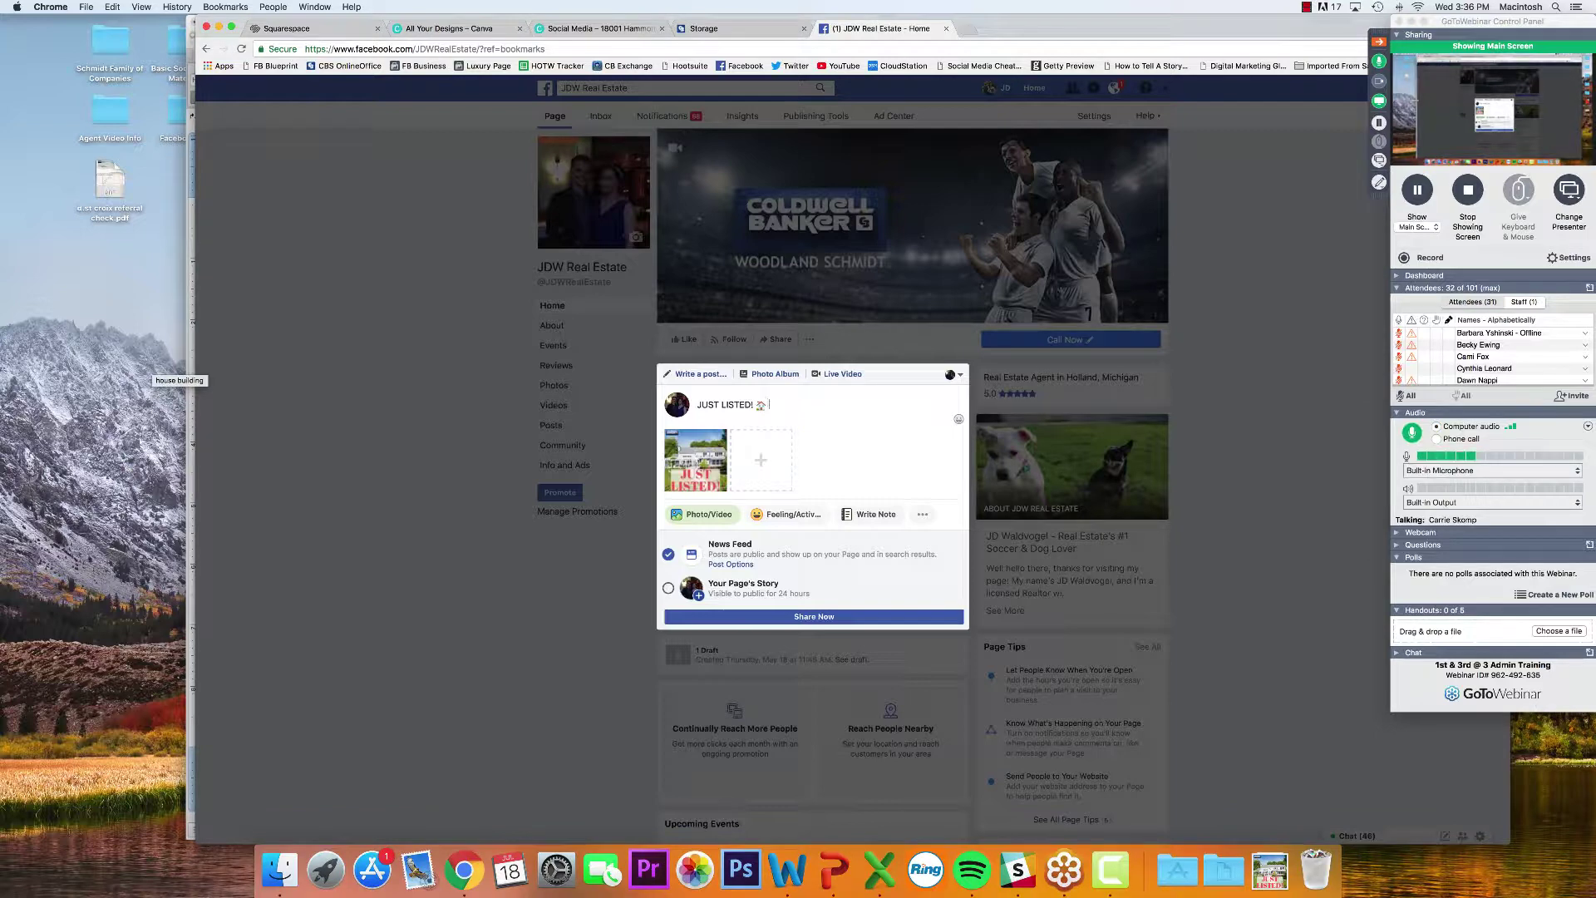
pyautogui.write('Beautiful new lakefront ho')
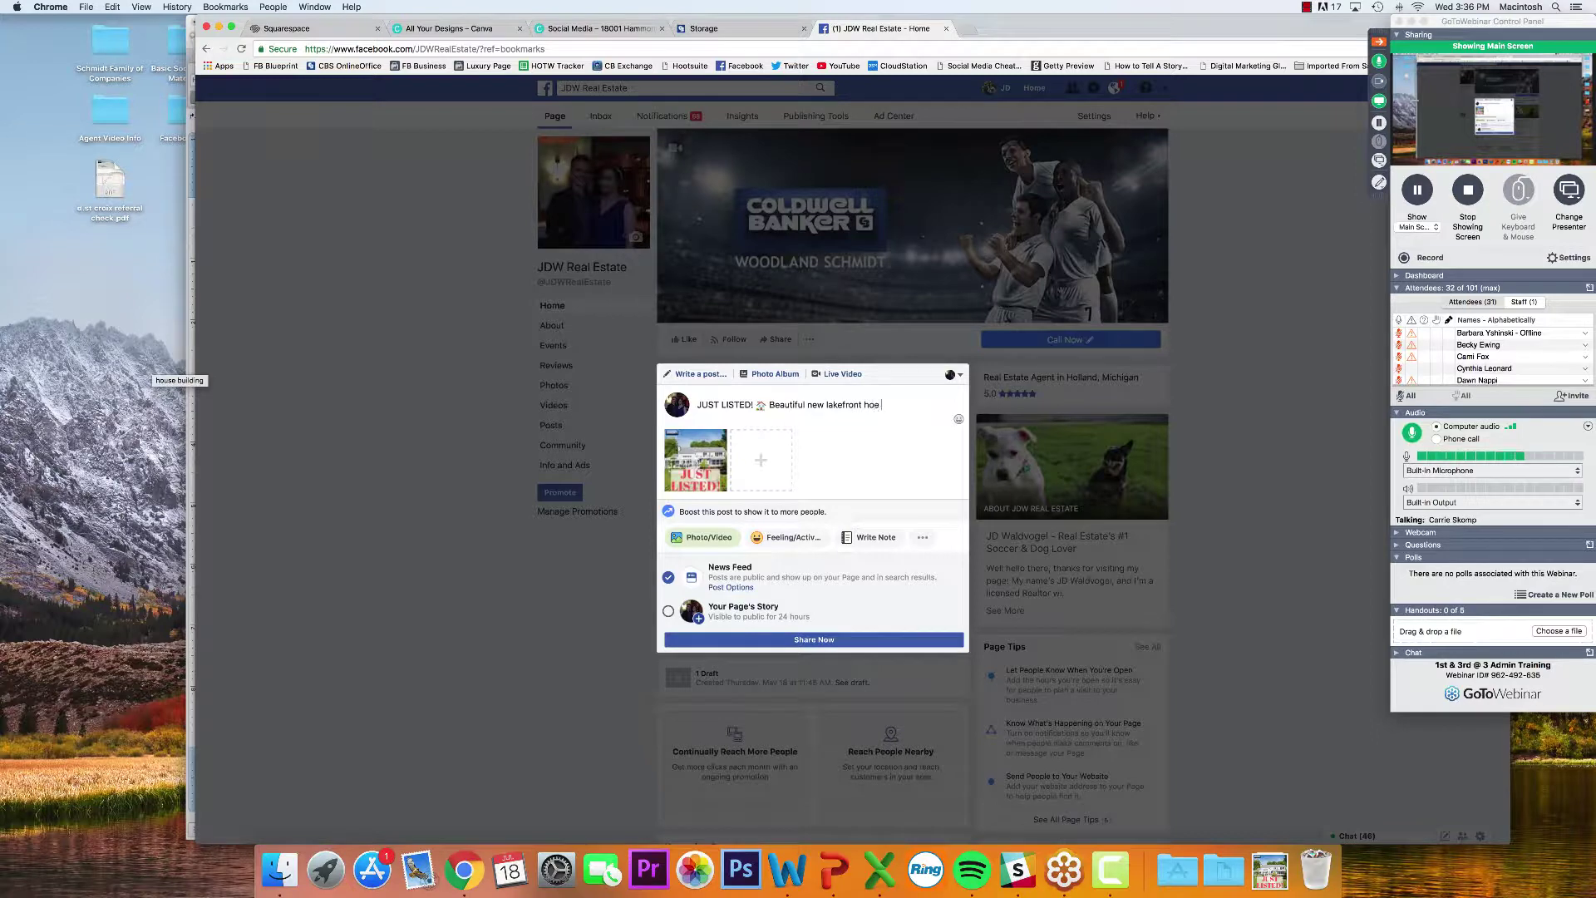
pyautogui.press('BackSpace')
pyautogui.write('me in ')
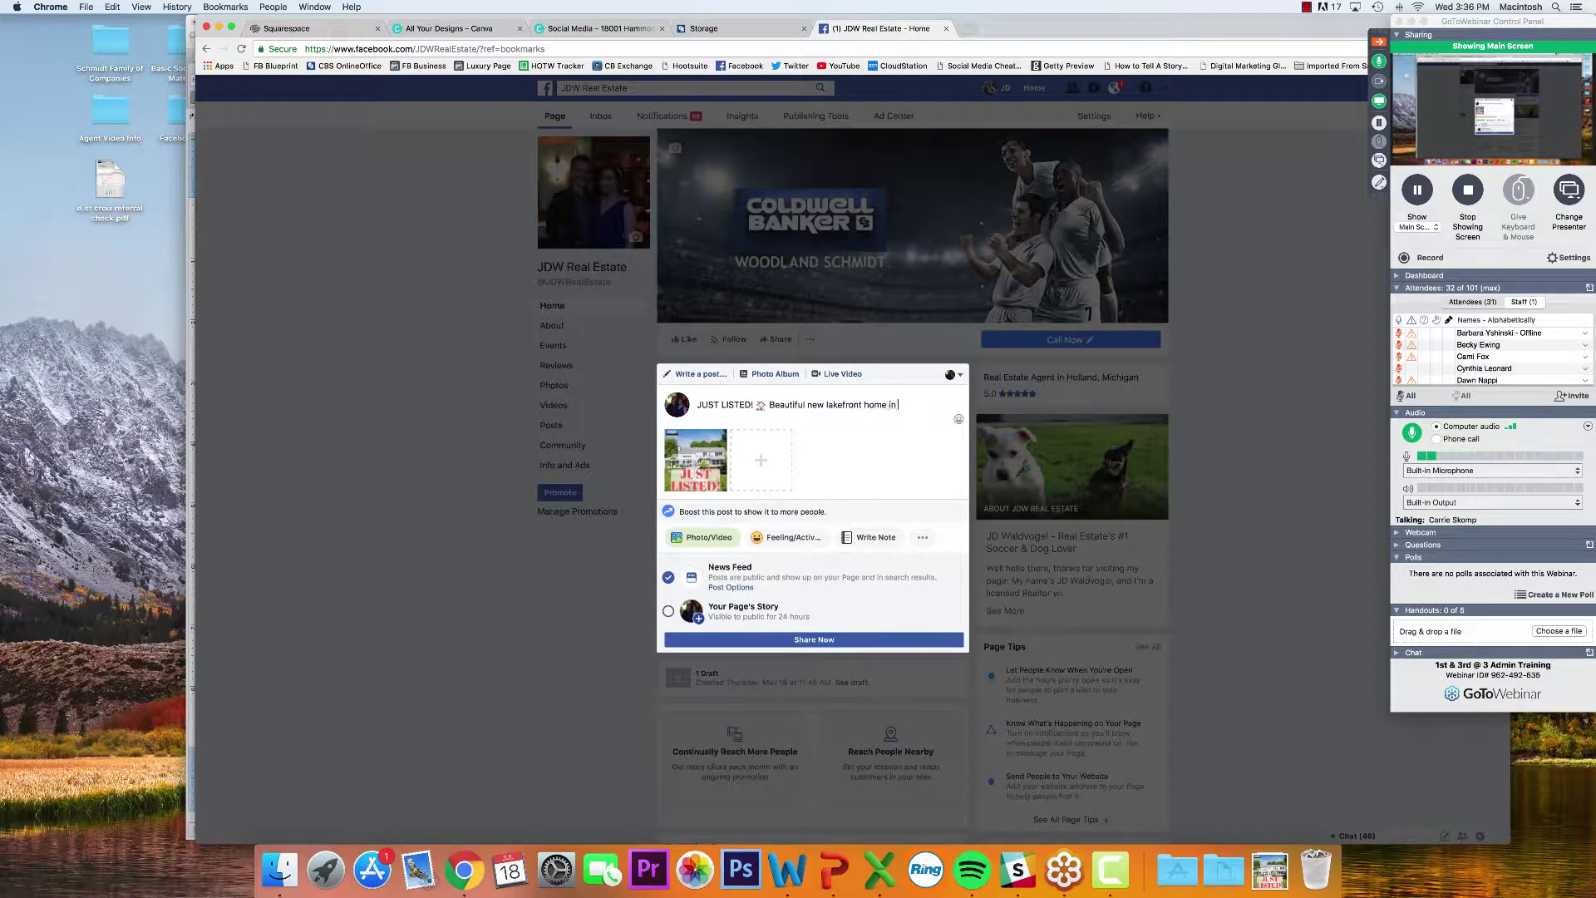
pyautogui.write('Spring Lake! $ beds, 4 full baths, an')
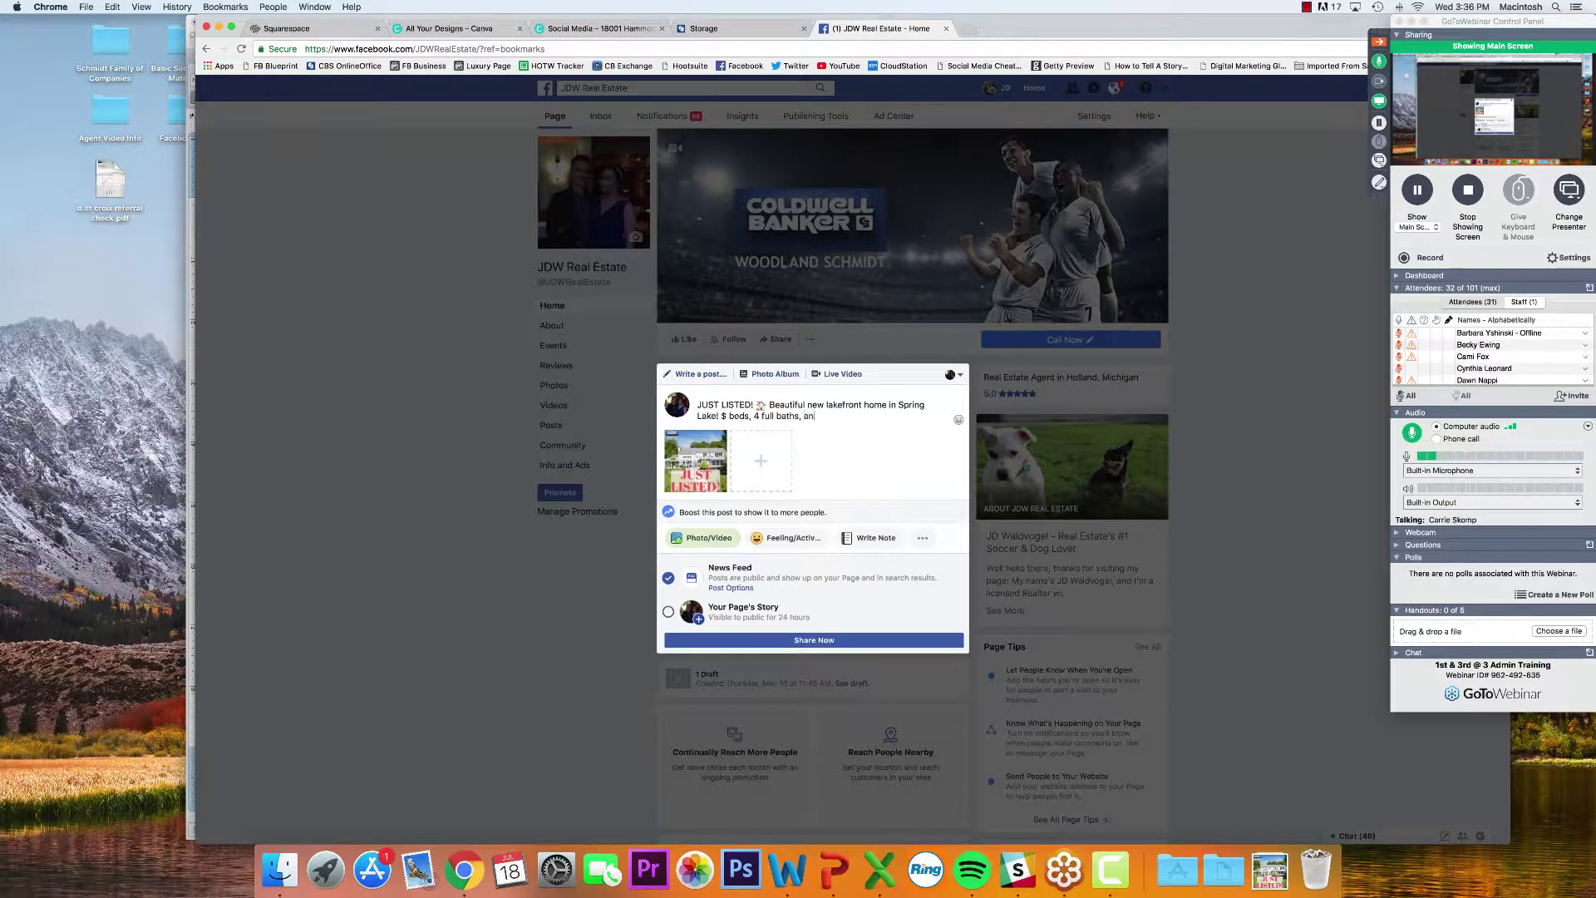
pyautogui.write('d a 1')
pyautogui.press('BackSpace')
pyautogui.press('BackSpace')
pyautogui.write('50 square feet of QUIET lu')
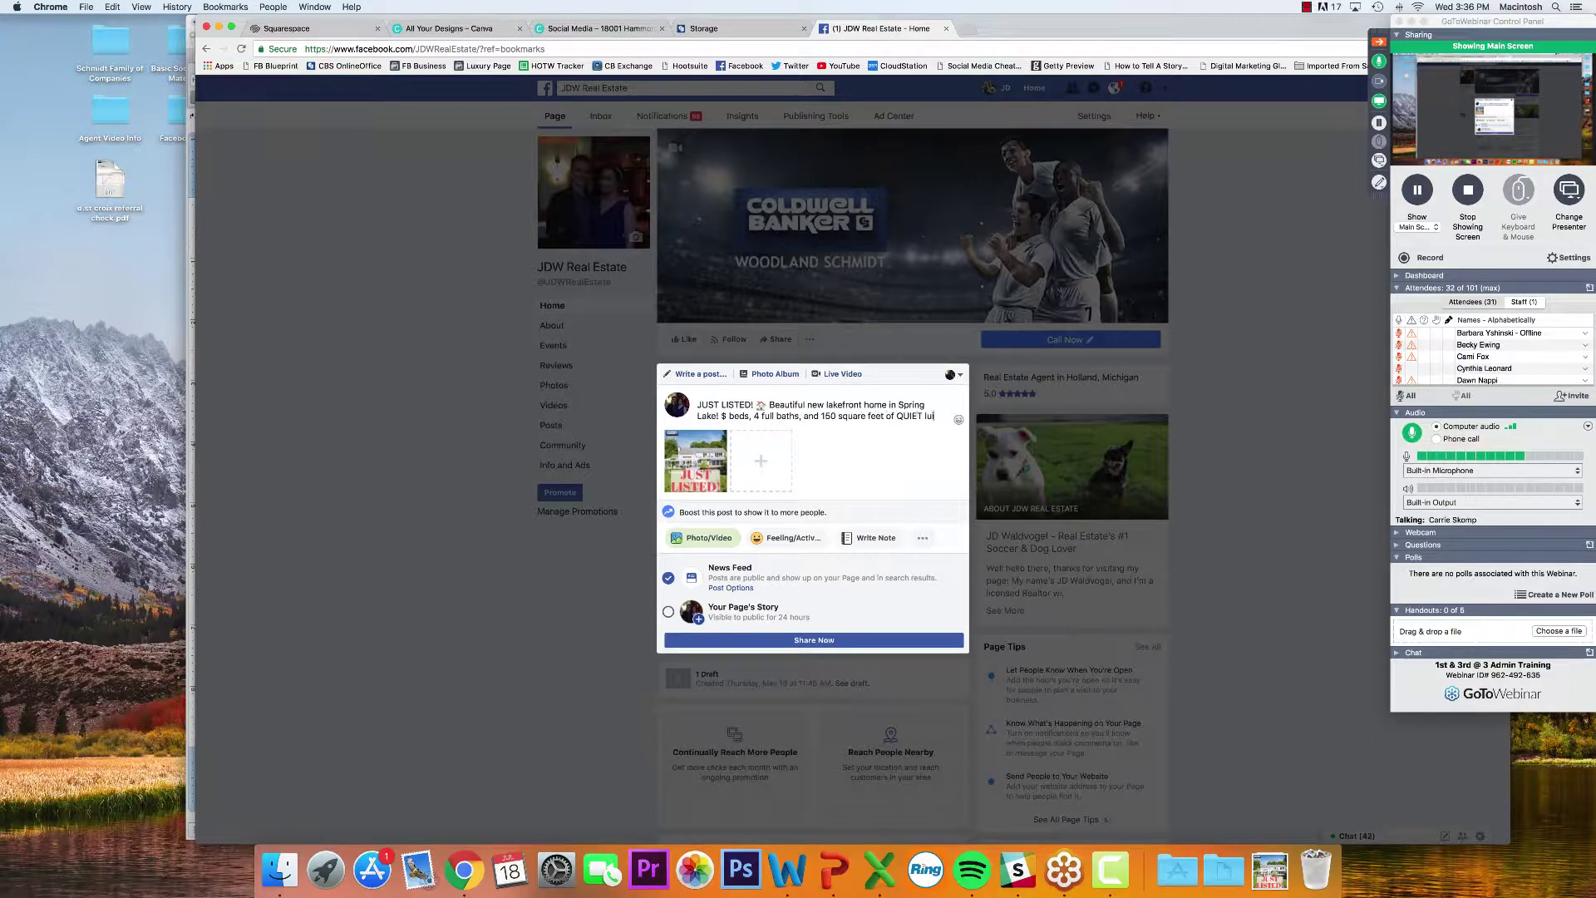
pyautogui.write('xury lak')
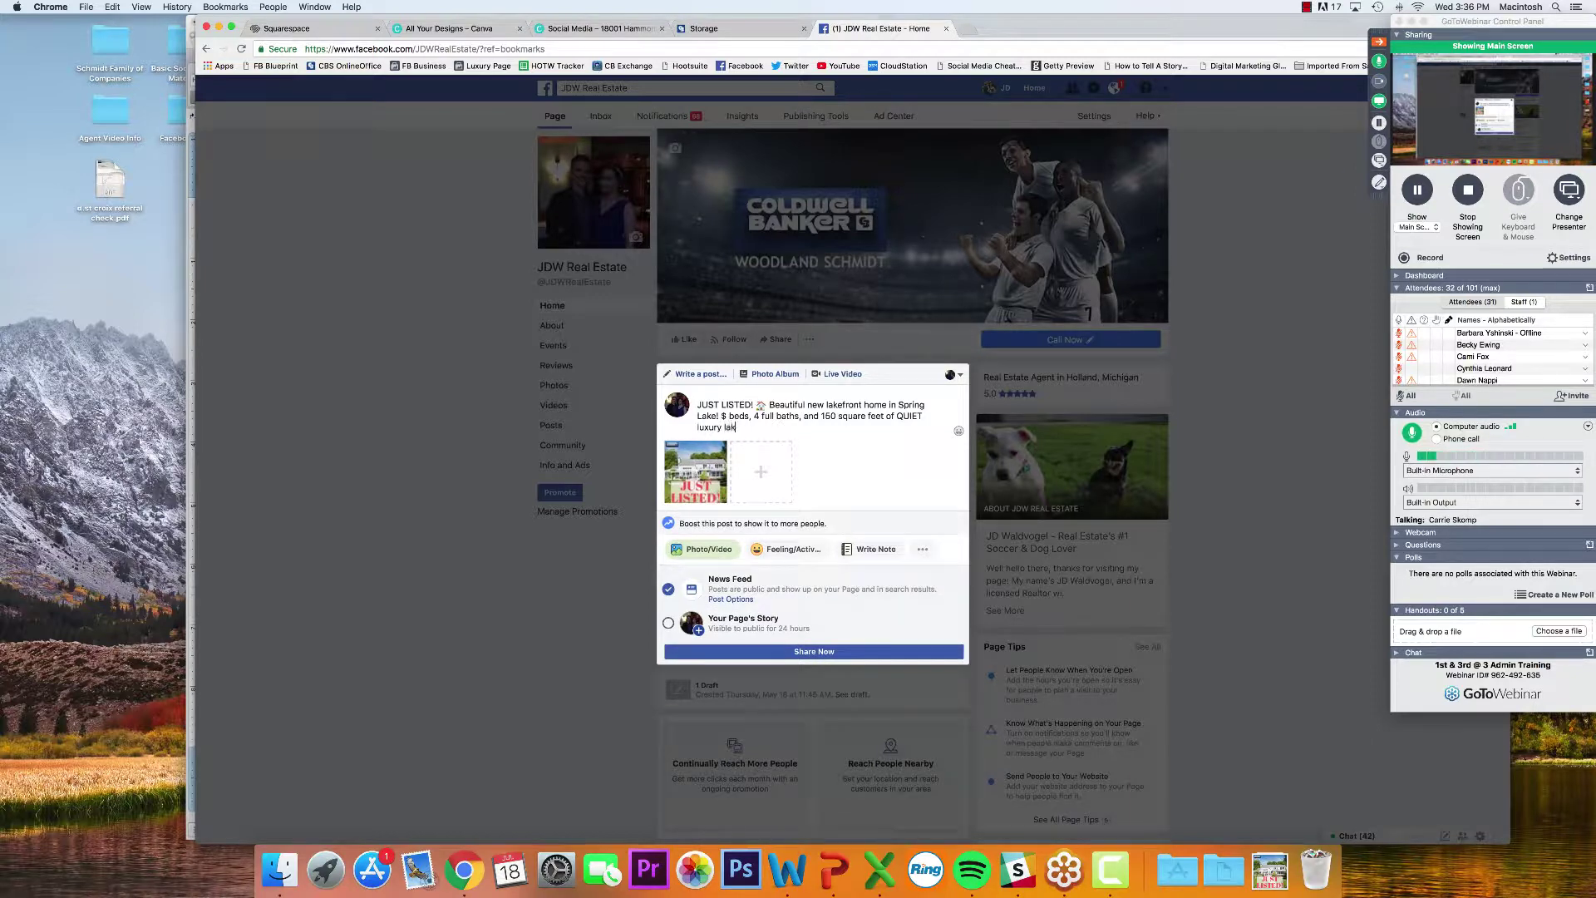
pyautogui.write('efront. ')
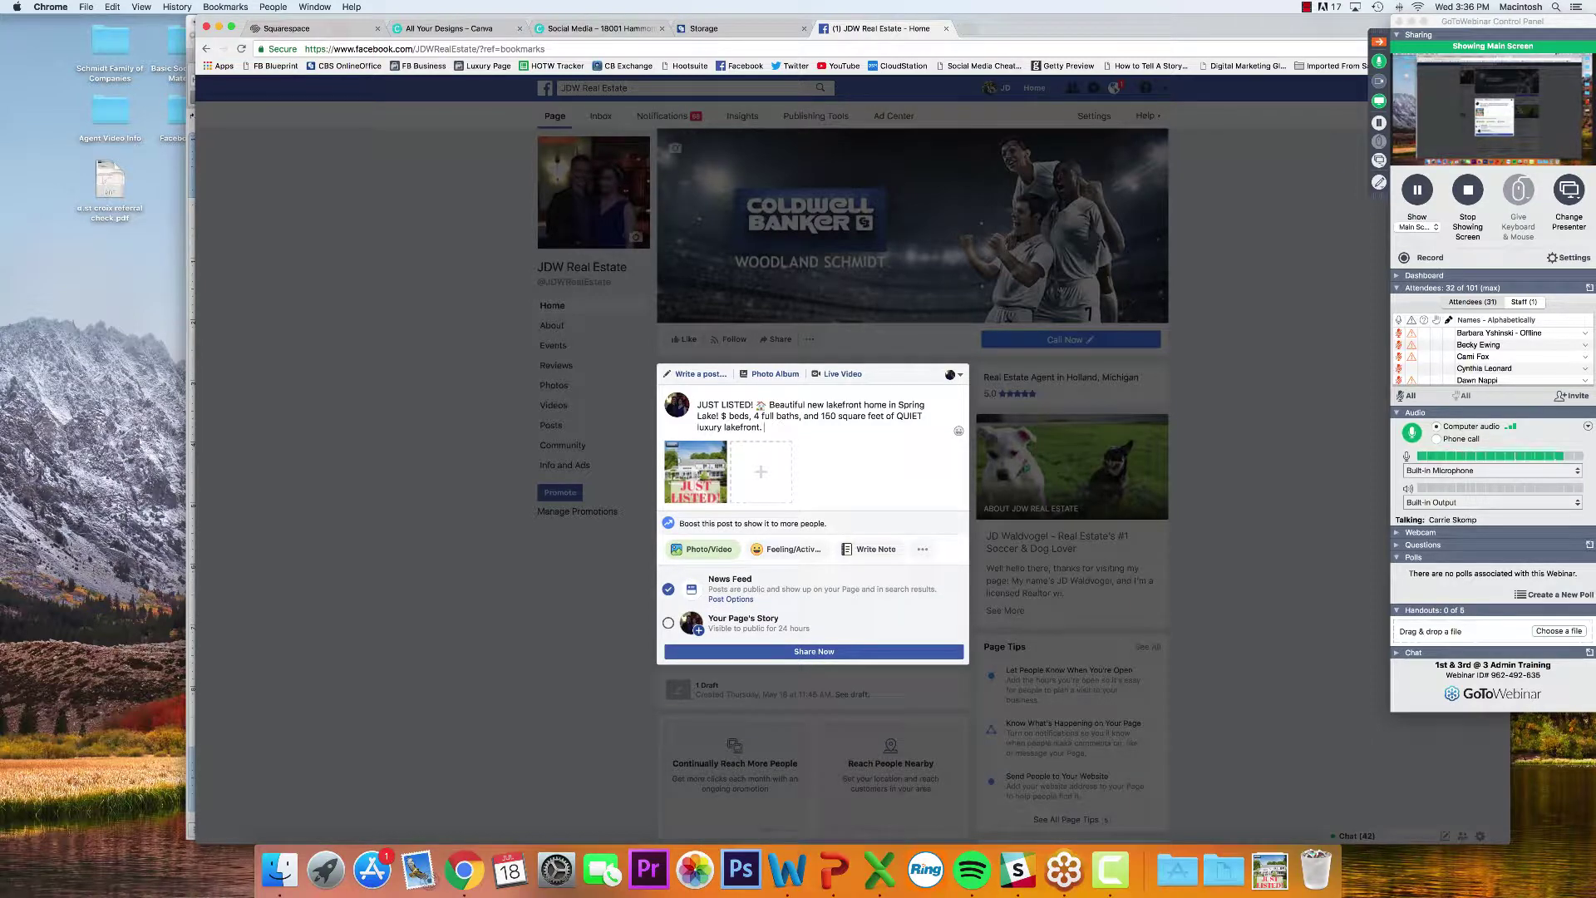
pyautogui.write("This HOT property won't las")
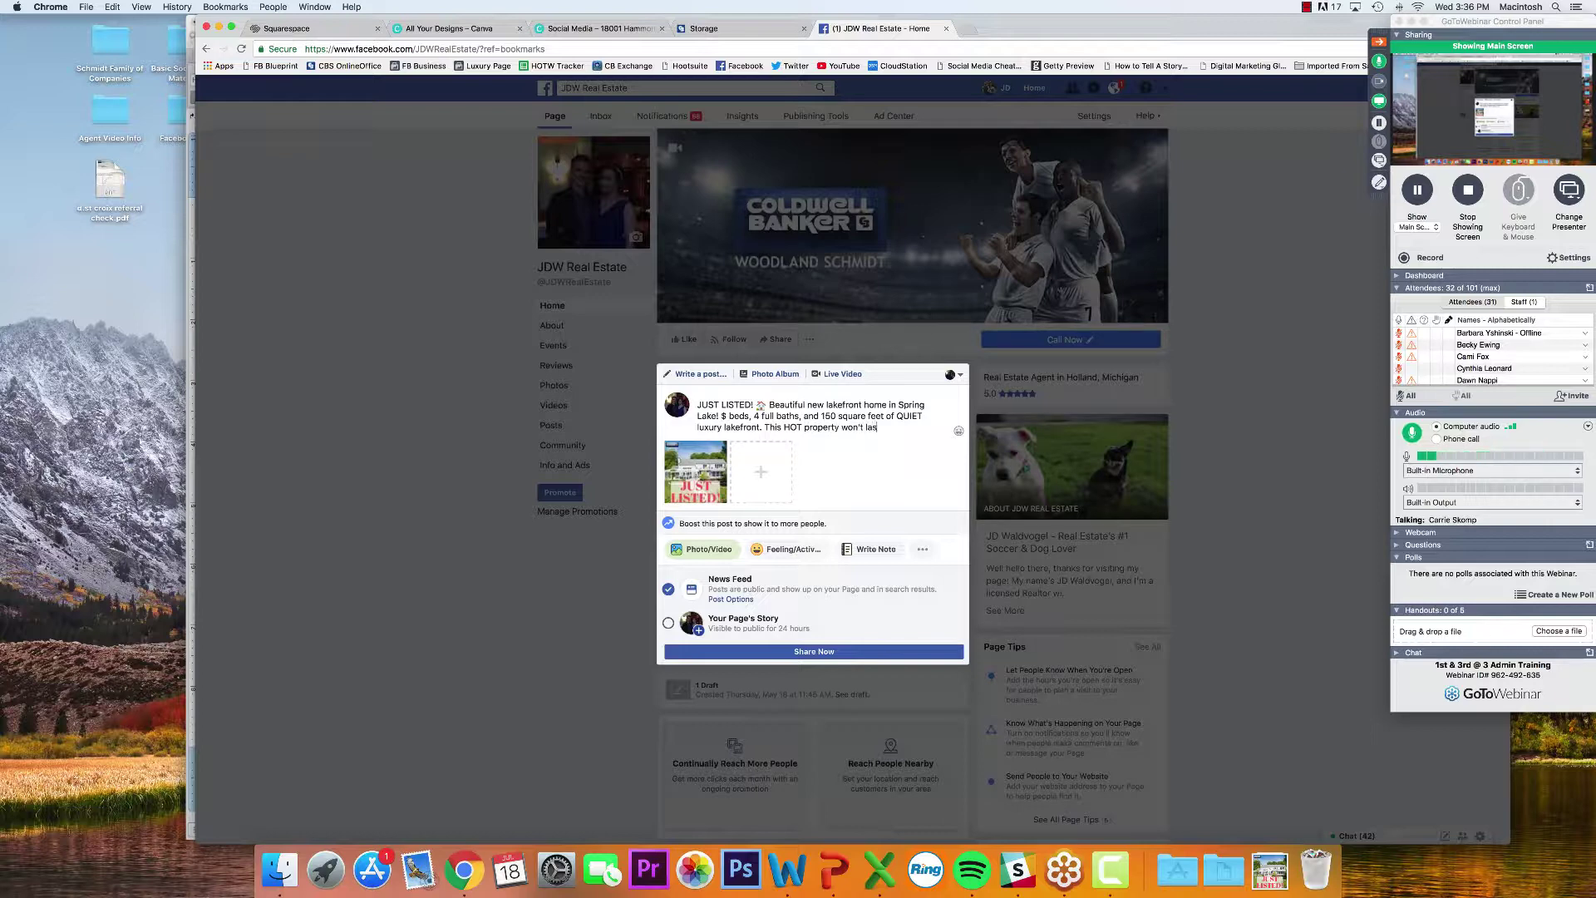
pyautogui.write('t long!')
# Paste two more fire emojis at the end of the caption
pyautogui.click(959, 430)
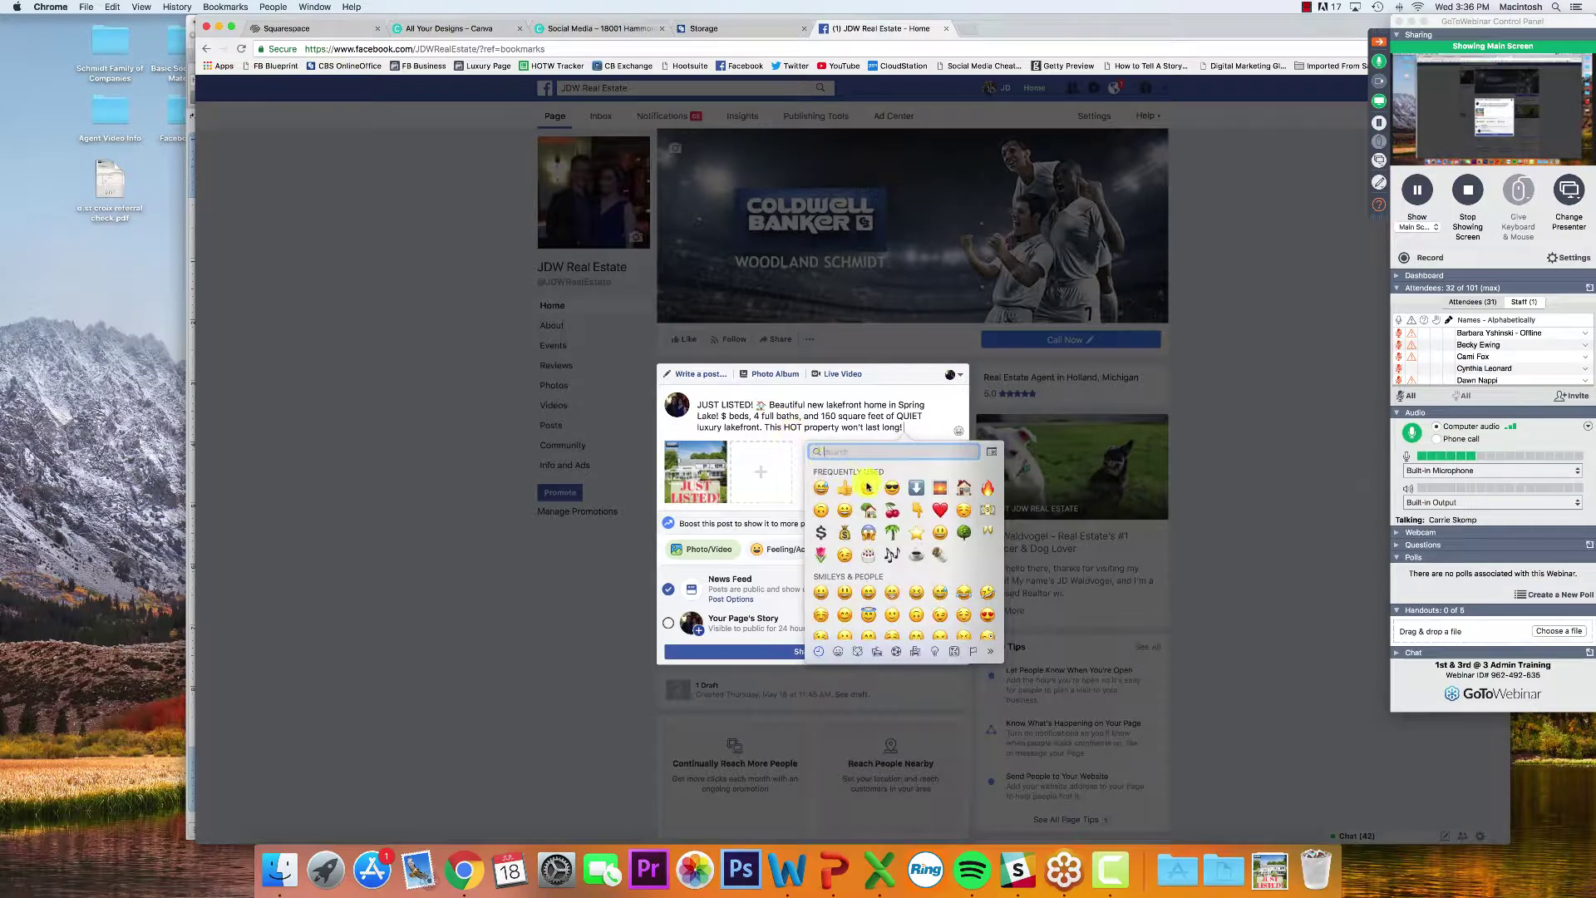
pyautogui.click(981, 436)
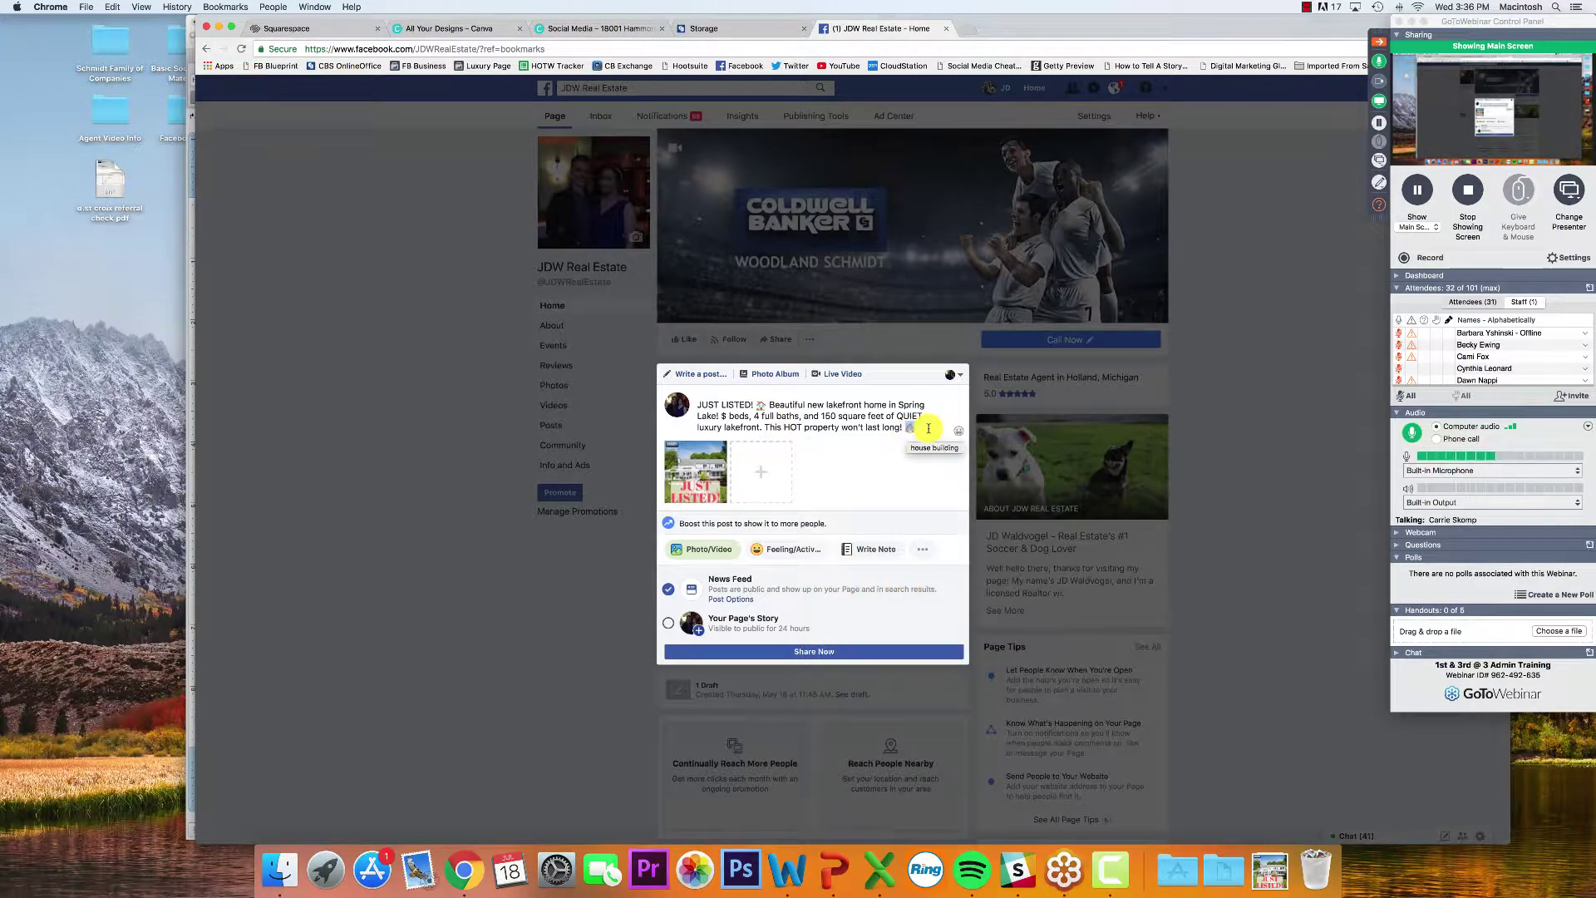
pyautogui.press('super+v')
pyautogui.press('super+v')
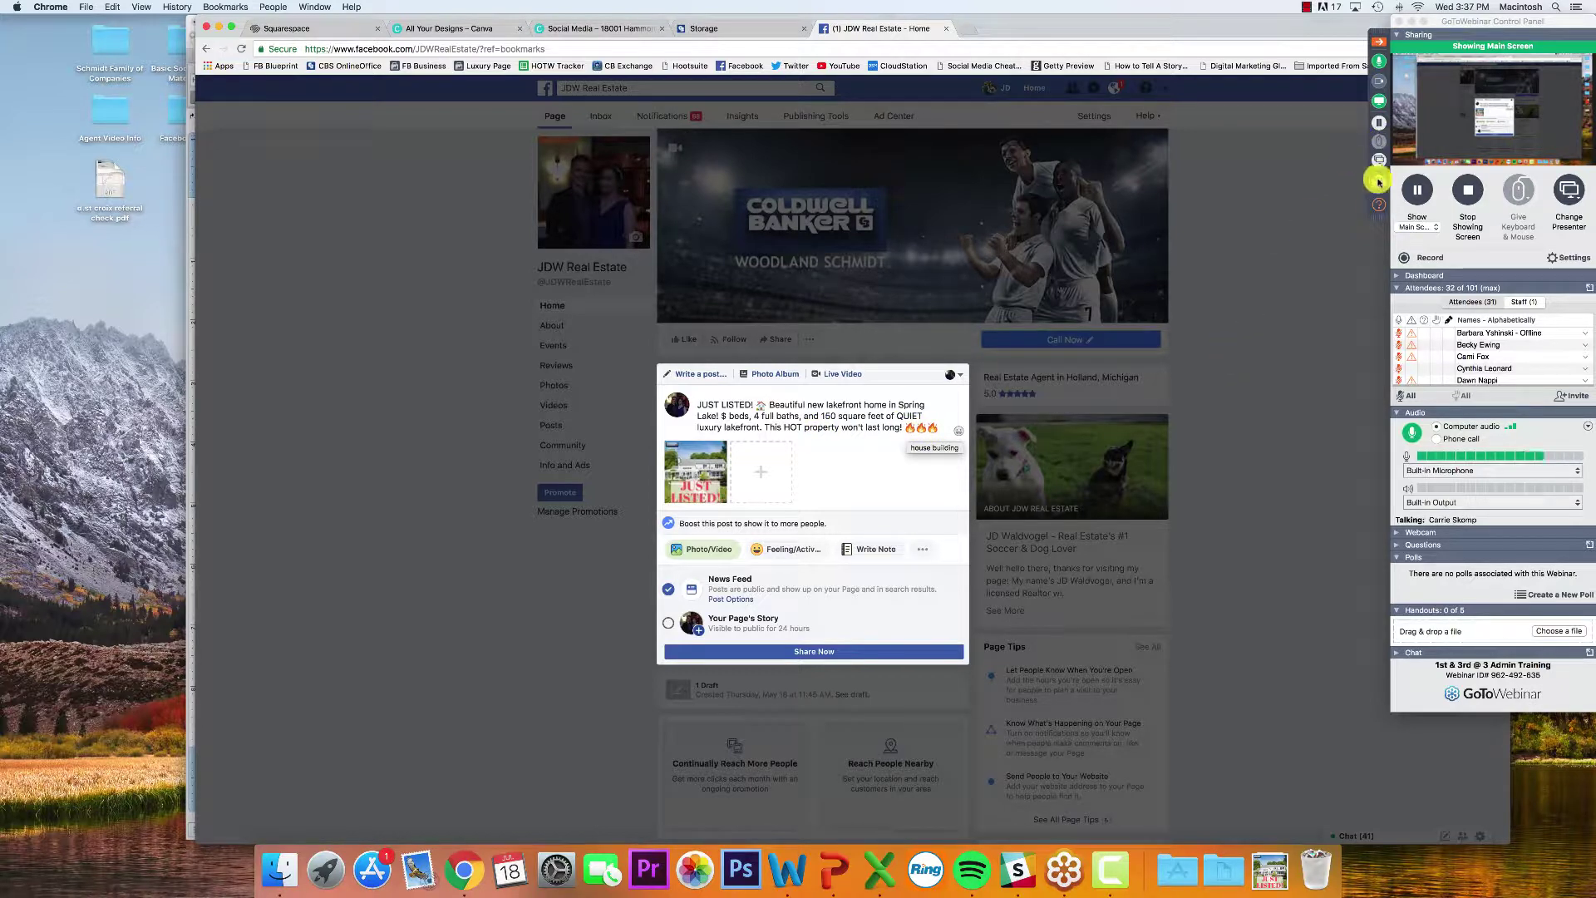
pyautogui.click(1379, 207)
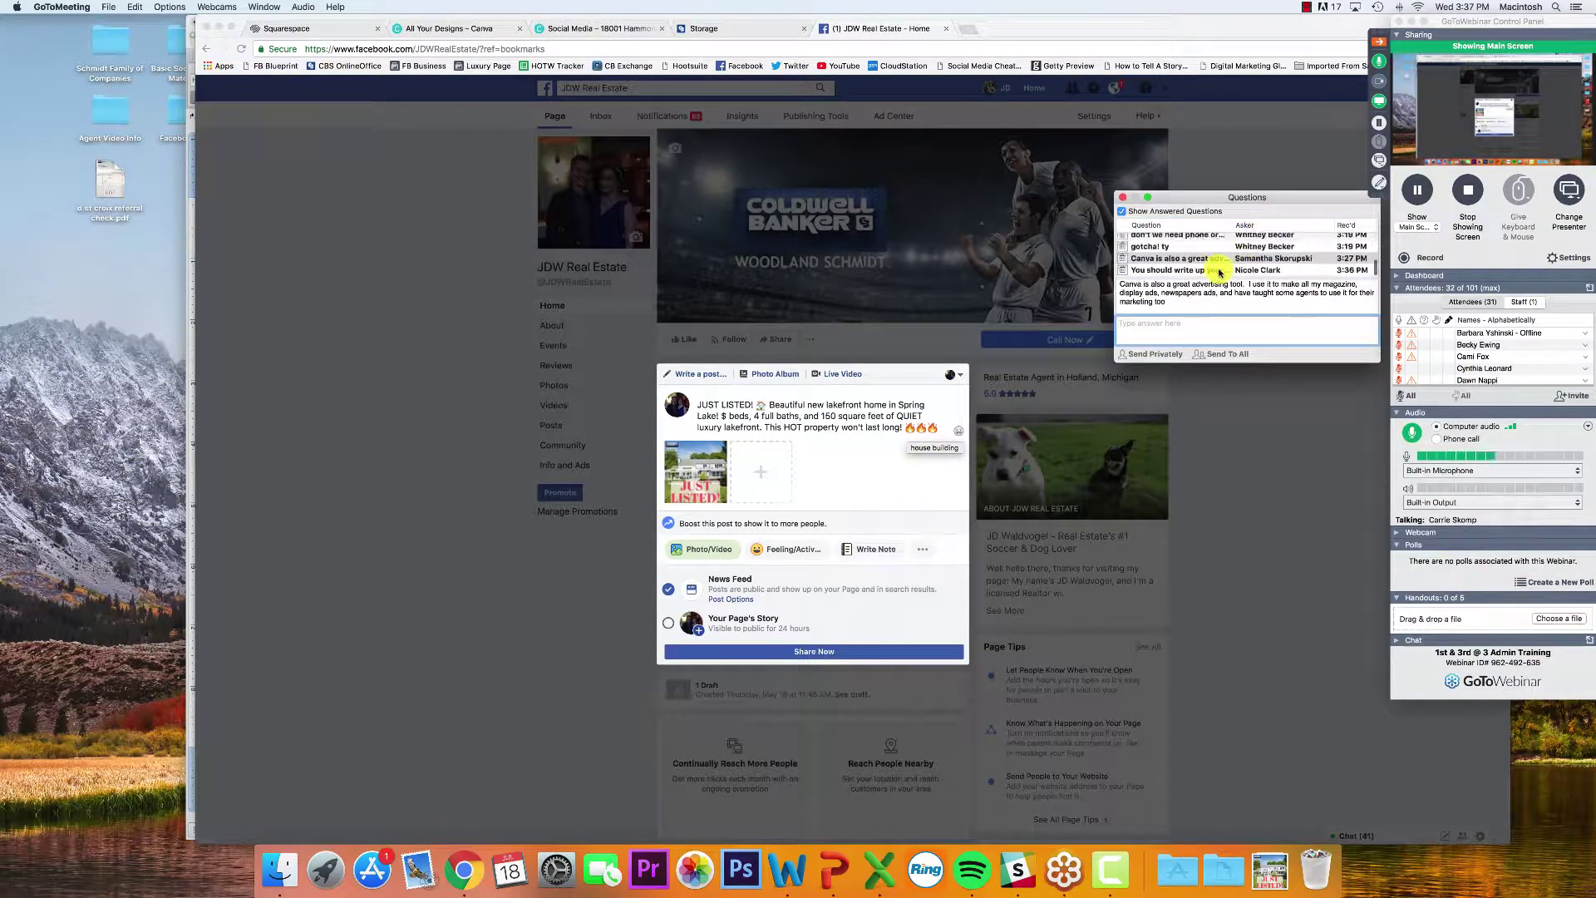
# Read the attendee's suggestion about writing up results, close Questions, and return to the draft
pyautogui.click(1214, 272)
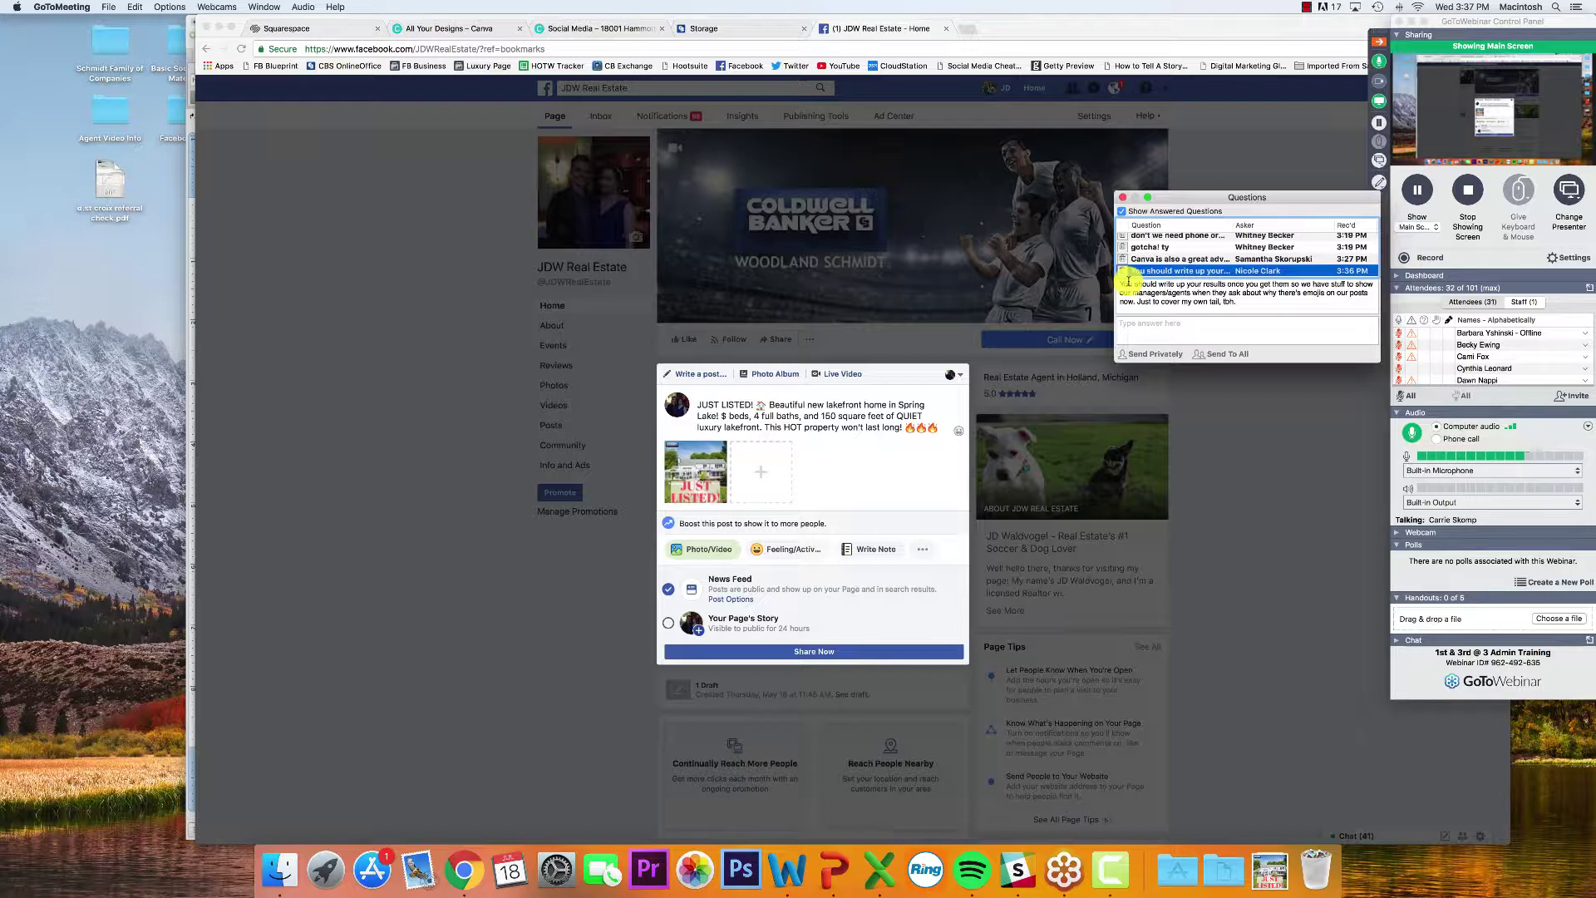
pyautogui.click(1123, 201)
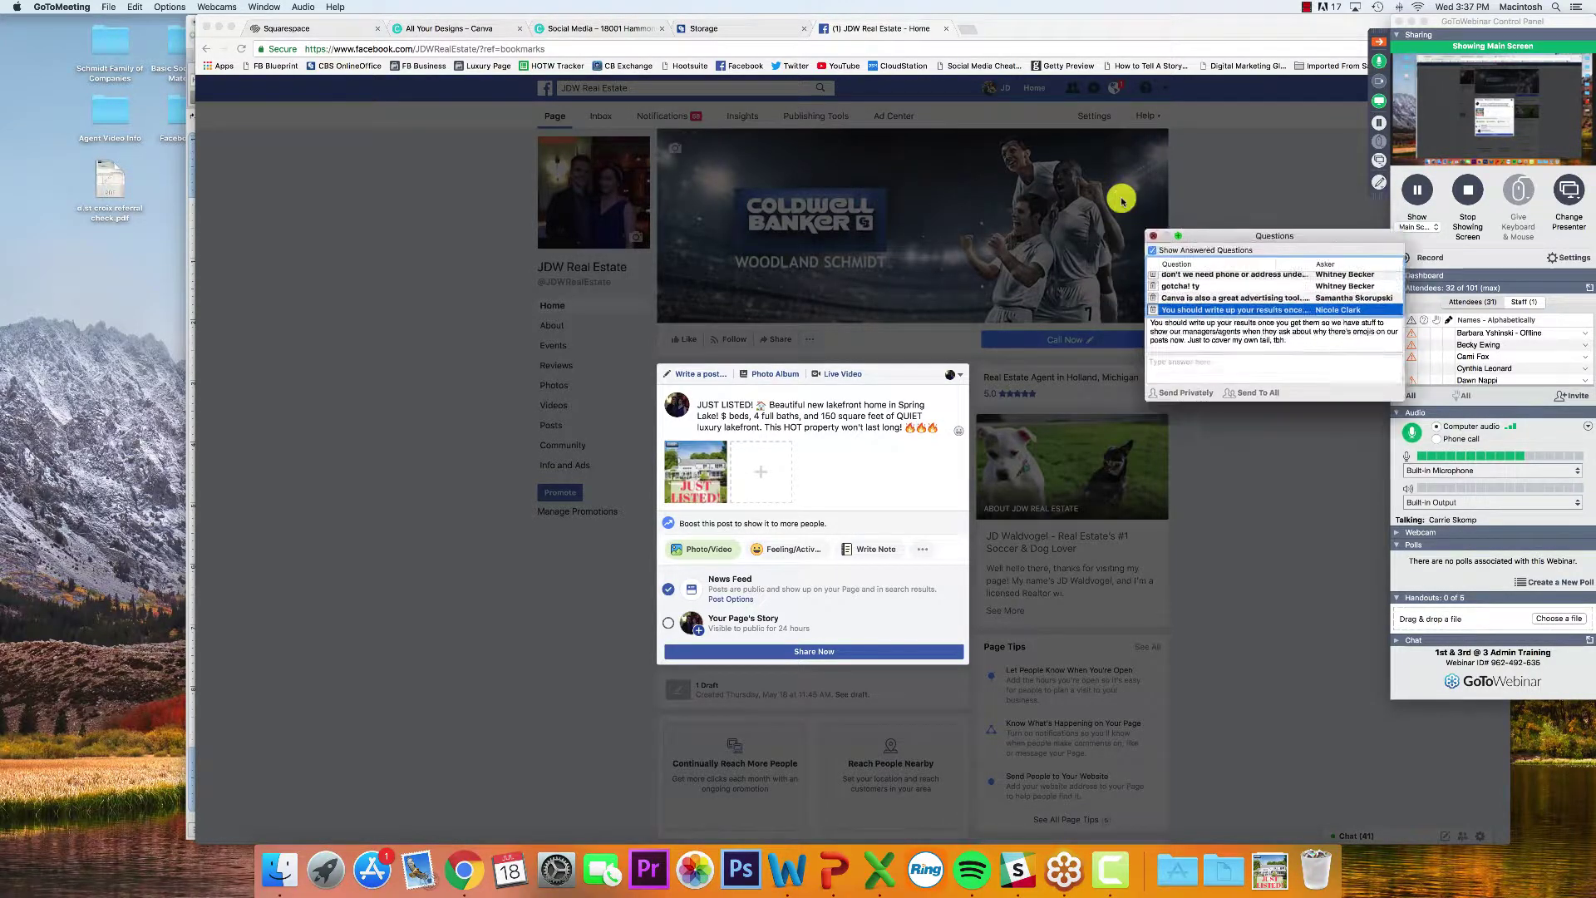
pyautogui.click(906, 415)
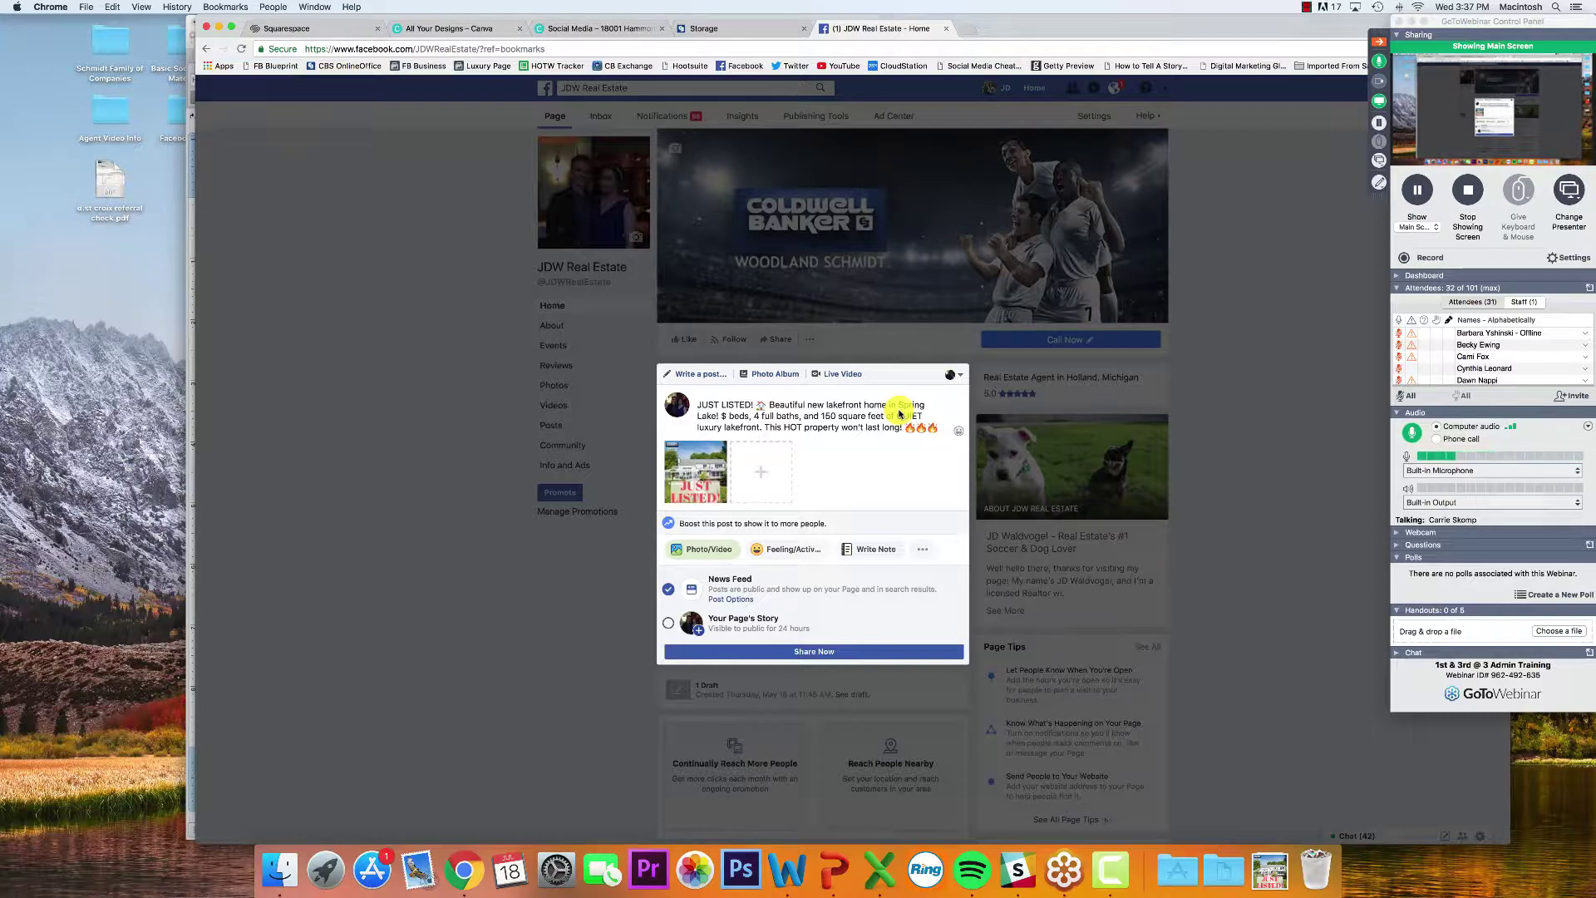
# Publish the JUST LISTED post, review it in the page feed, and reopen the webcam viewer
pyautogui.click(913, 652)
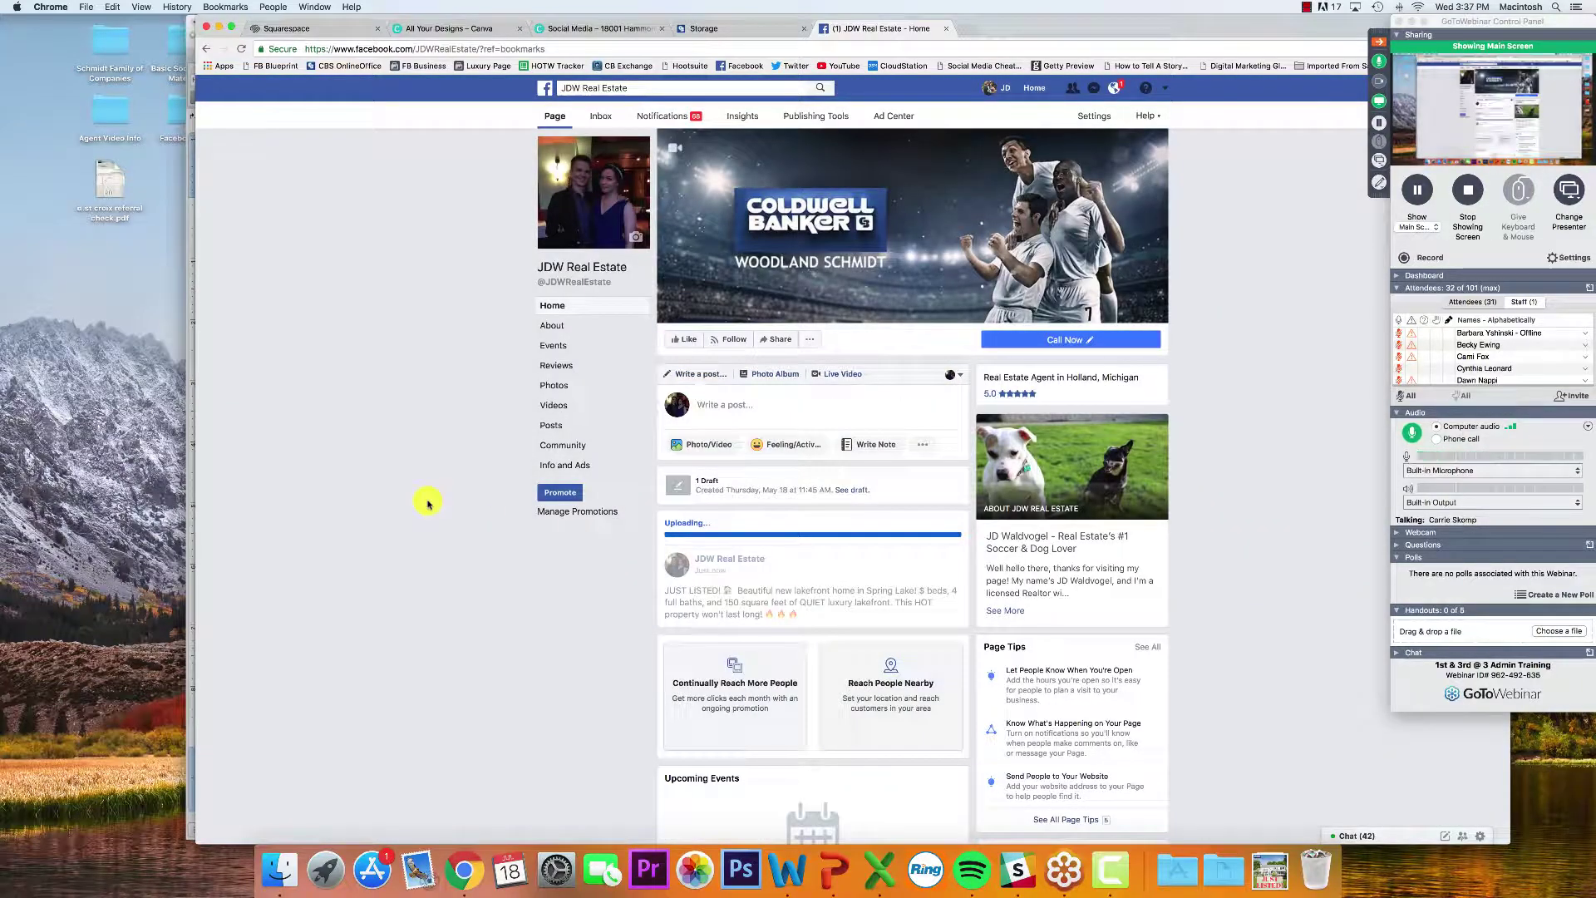
pyautogui.scroll(-3, 426, 503)
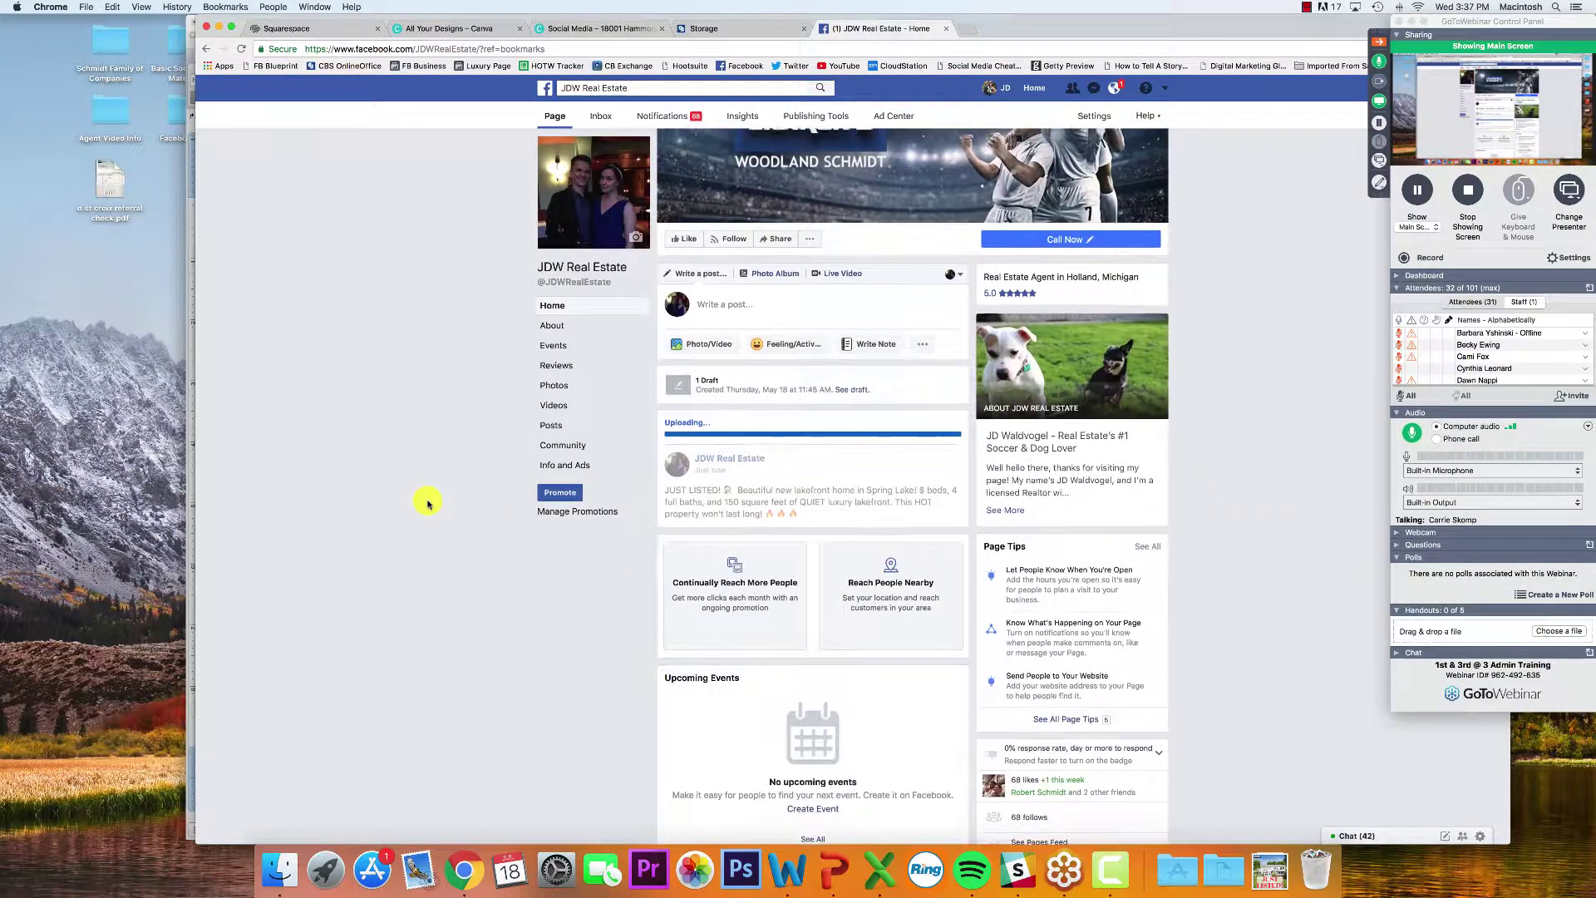
pyautogui.scroll(-5, 426, 503)
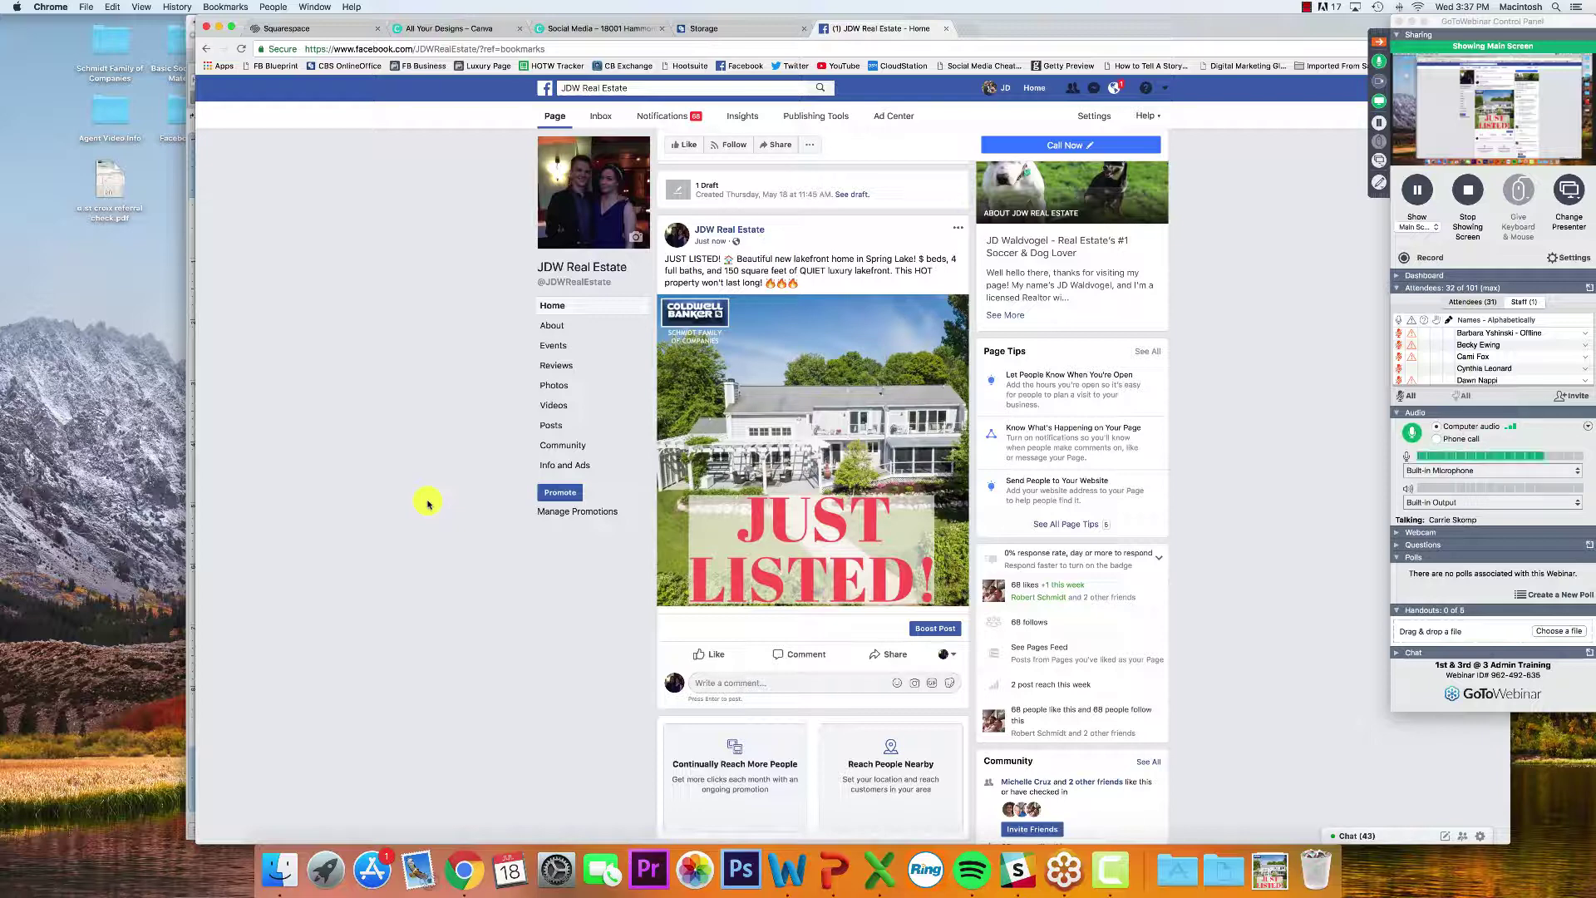
pyautogui.click(1378, 81)
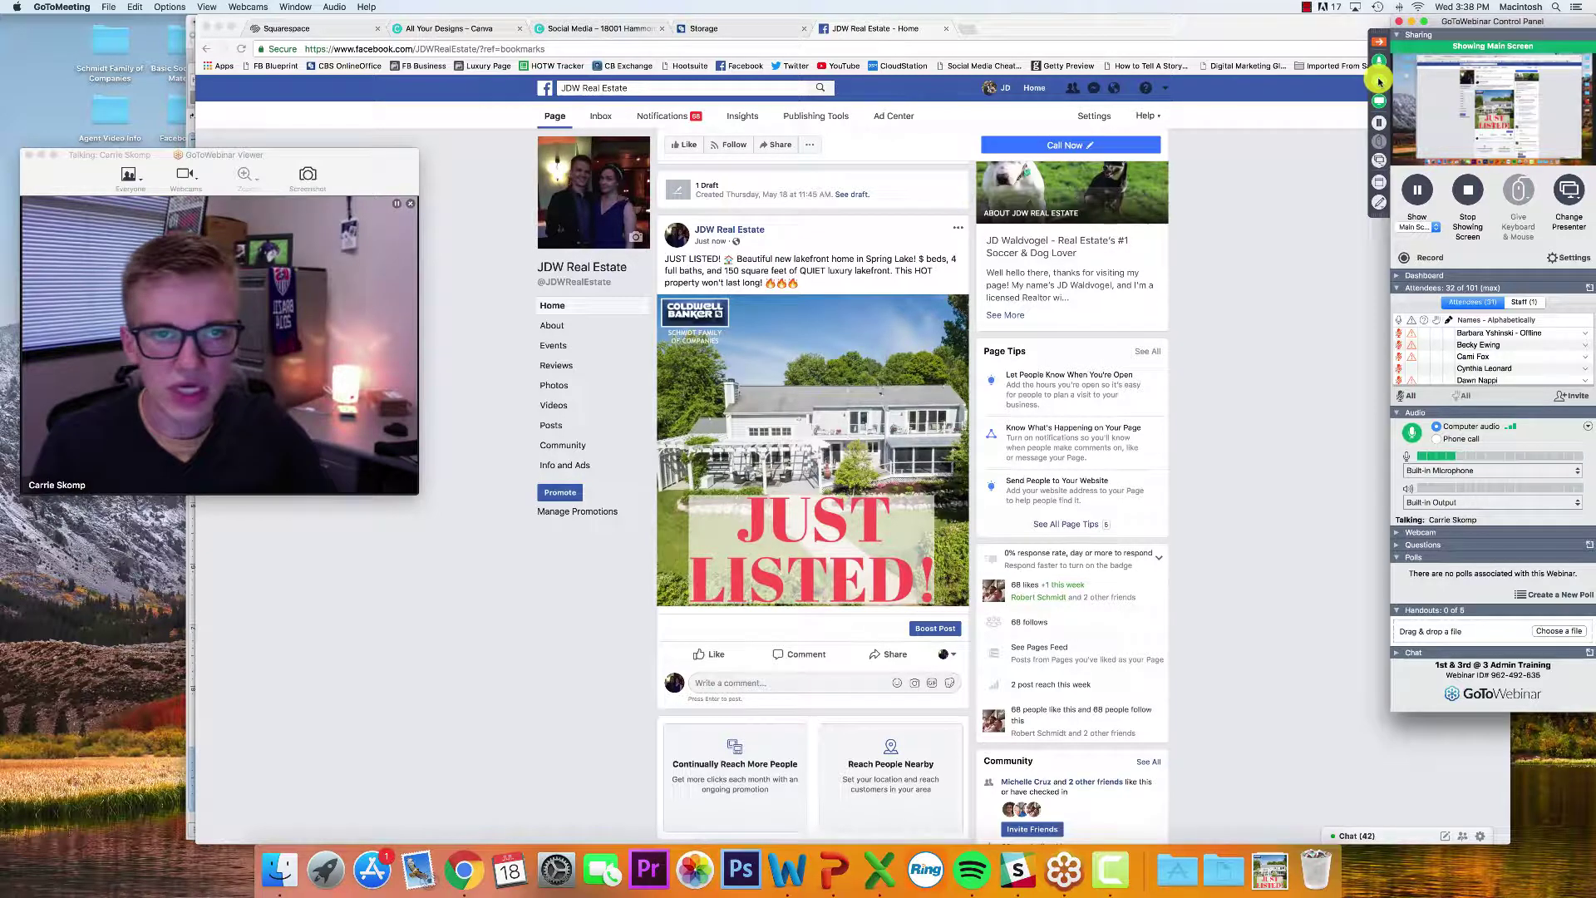
# Close the presenter video and browse the Create a design templates on the Canva home page
pyautogui.click(1379, 81)
pyautogui.click(449, 25)
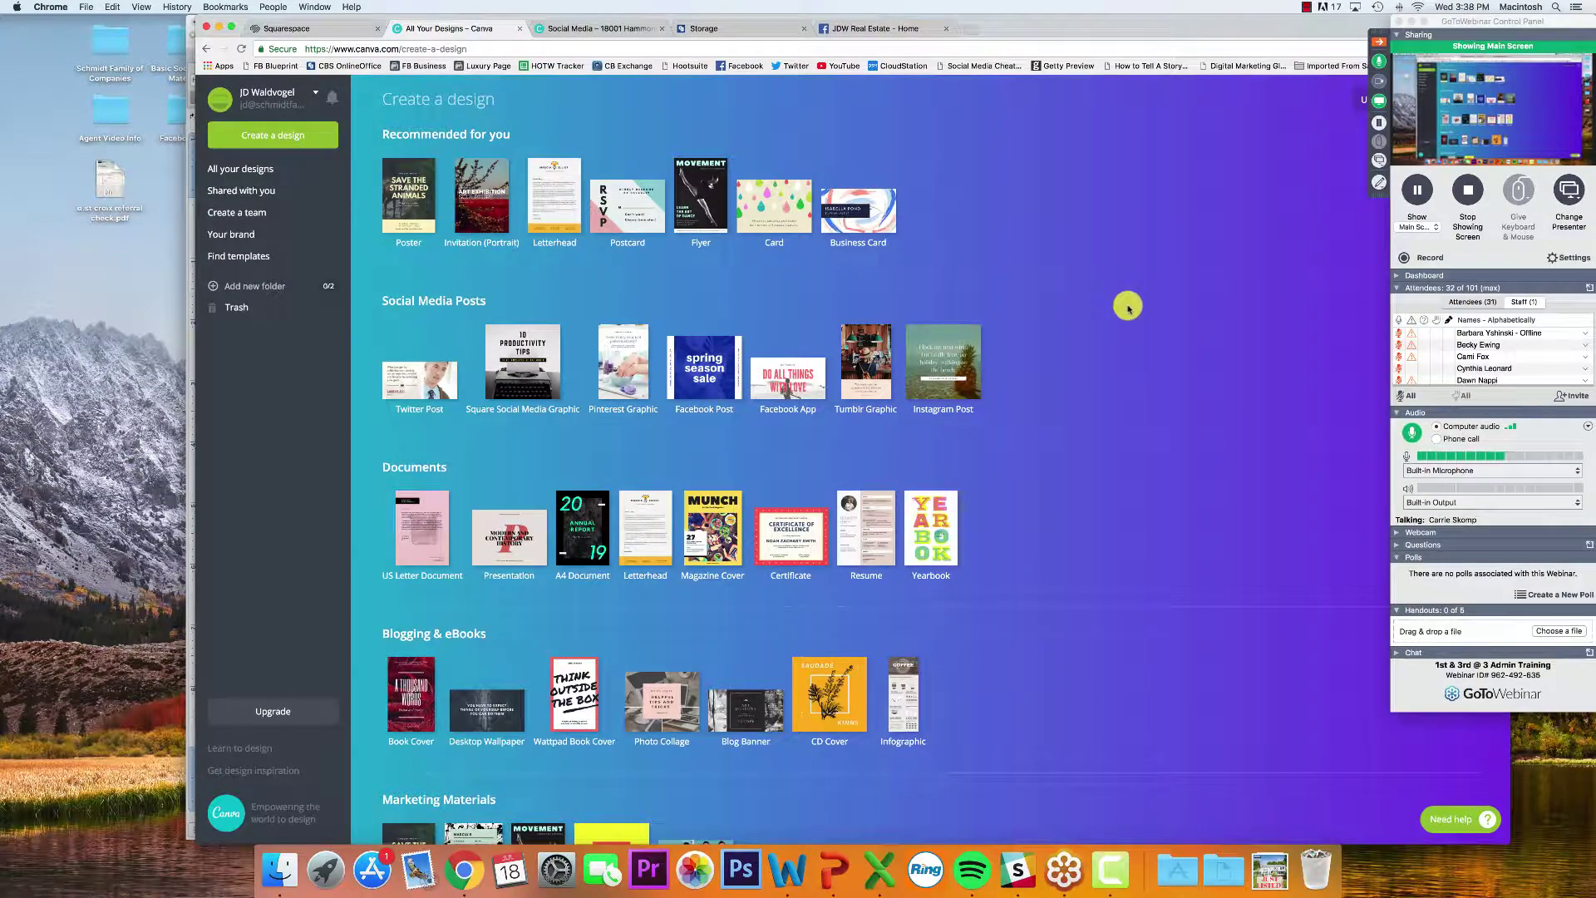
pyautogui.scroll(-10, 1126, 324)
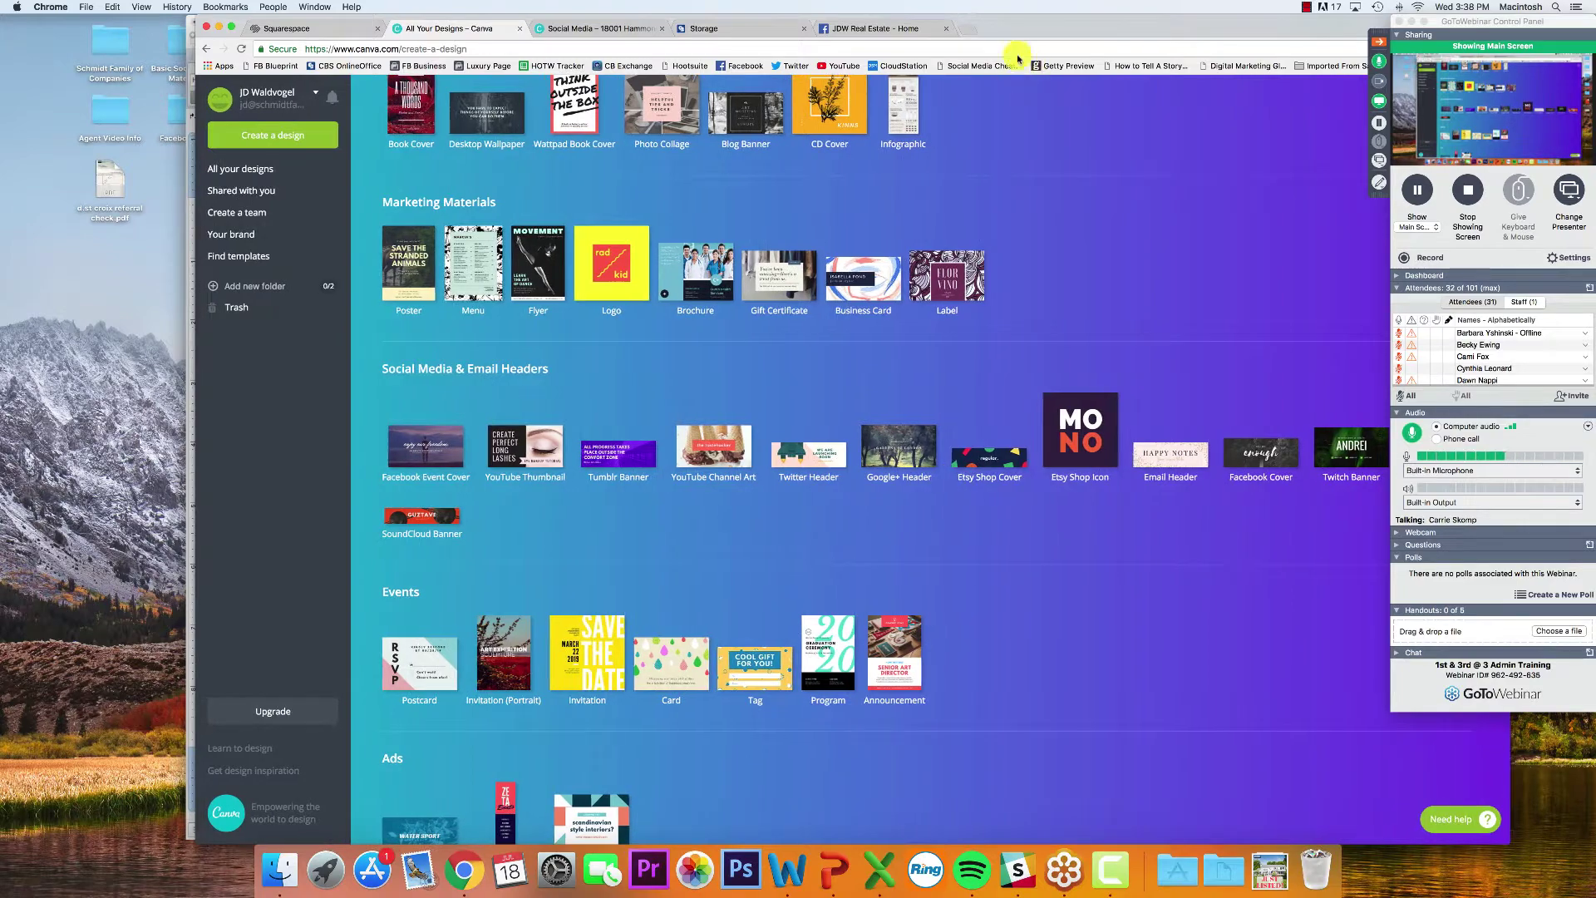
pyautogui.moveTo(1023, 24); pyautogui.dragTo(839, 10)
pyautogui.scroll(-2, 820, 390)
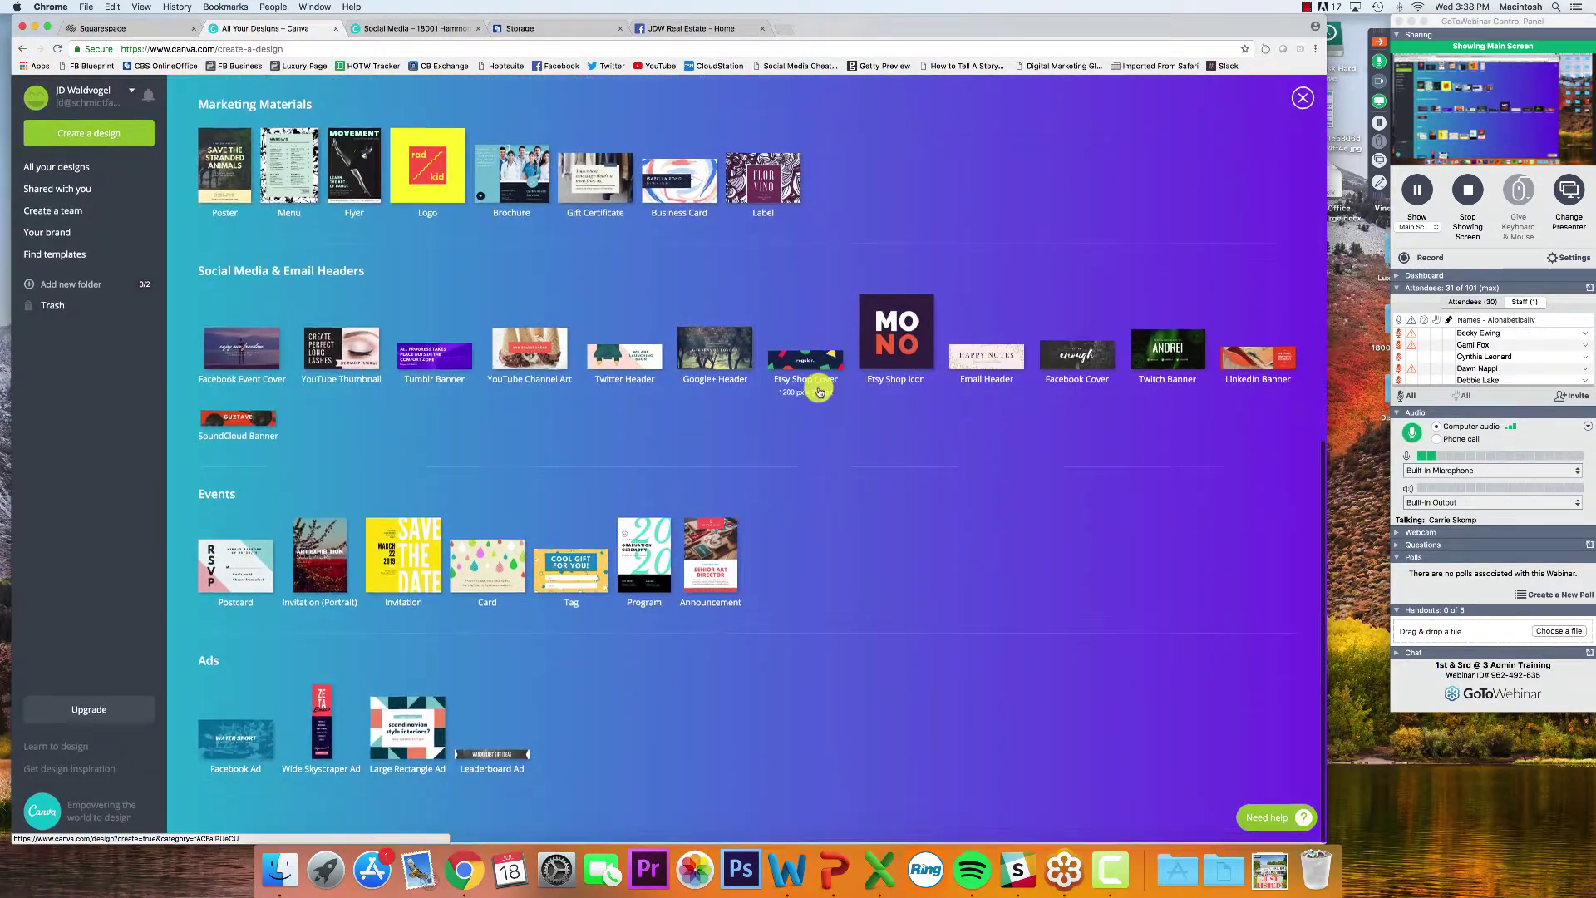
pyautogui.scroll(10, 413, 723)
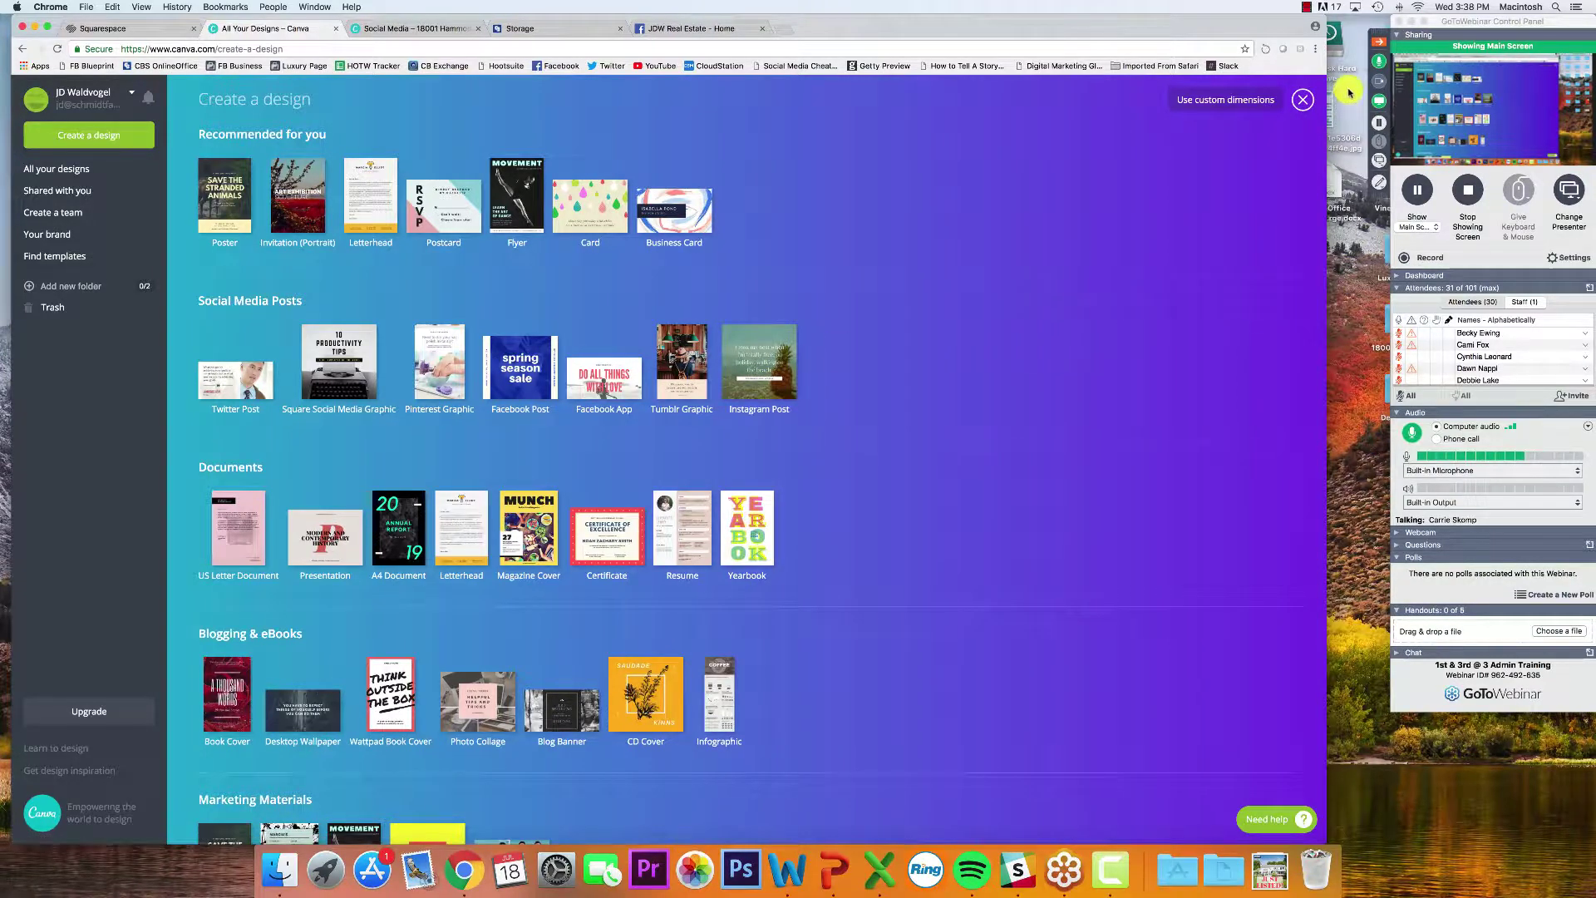
# Move the presenter video aside and read the newest attendee question in the webinar Questions list
pyautogui.click(1376, 86)
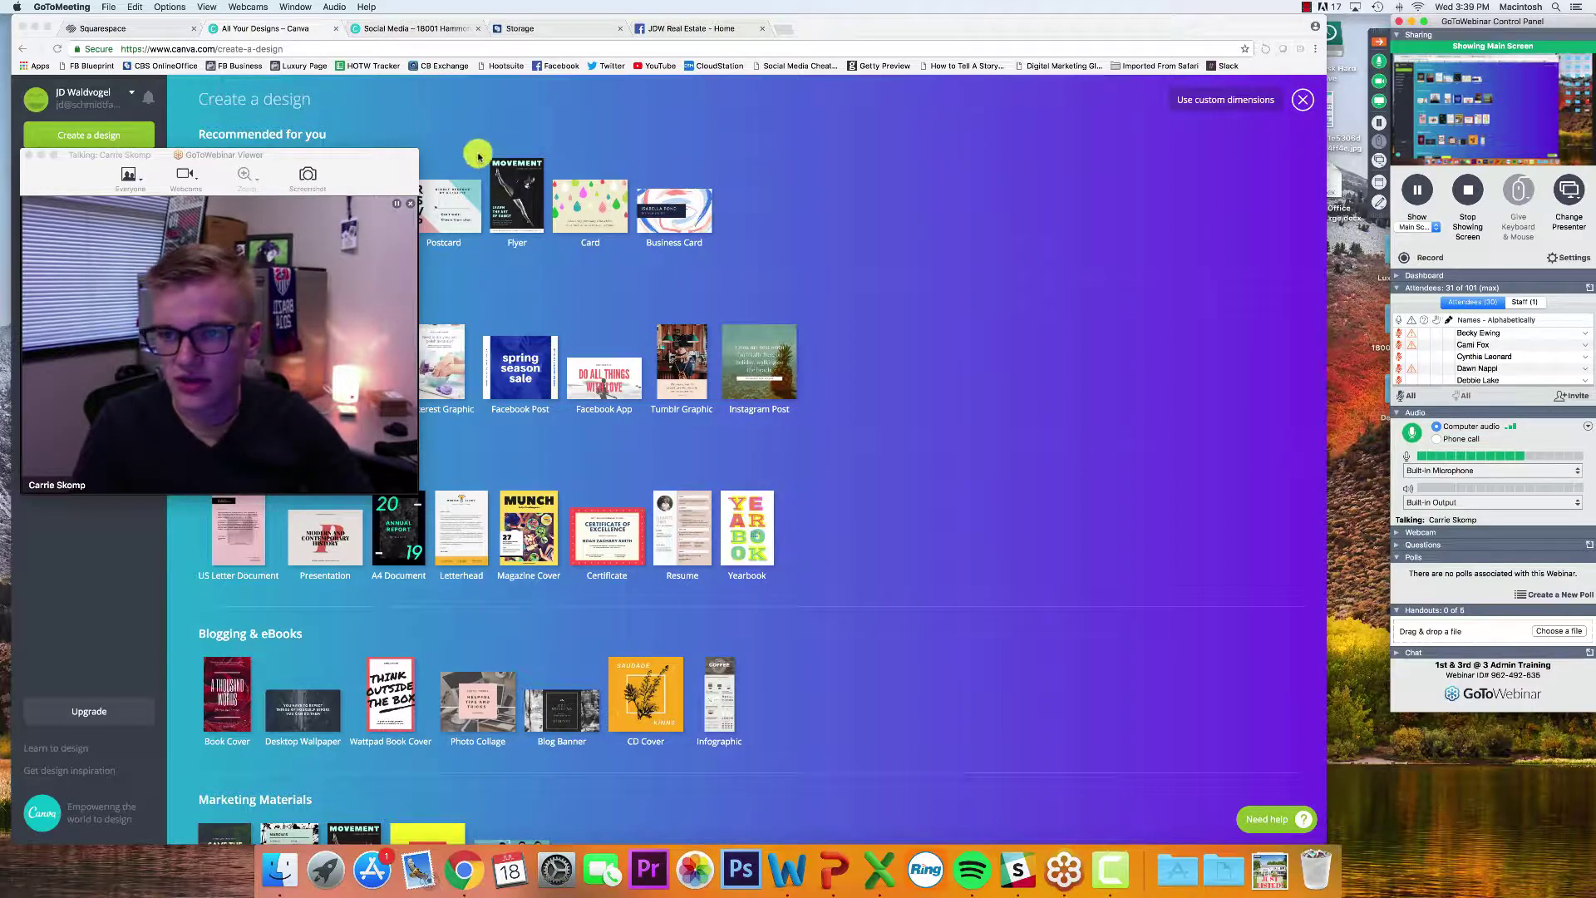
pyautogui.moveTo(350, 199); pyautogui.dragTo(1236, 191)
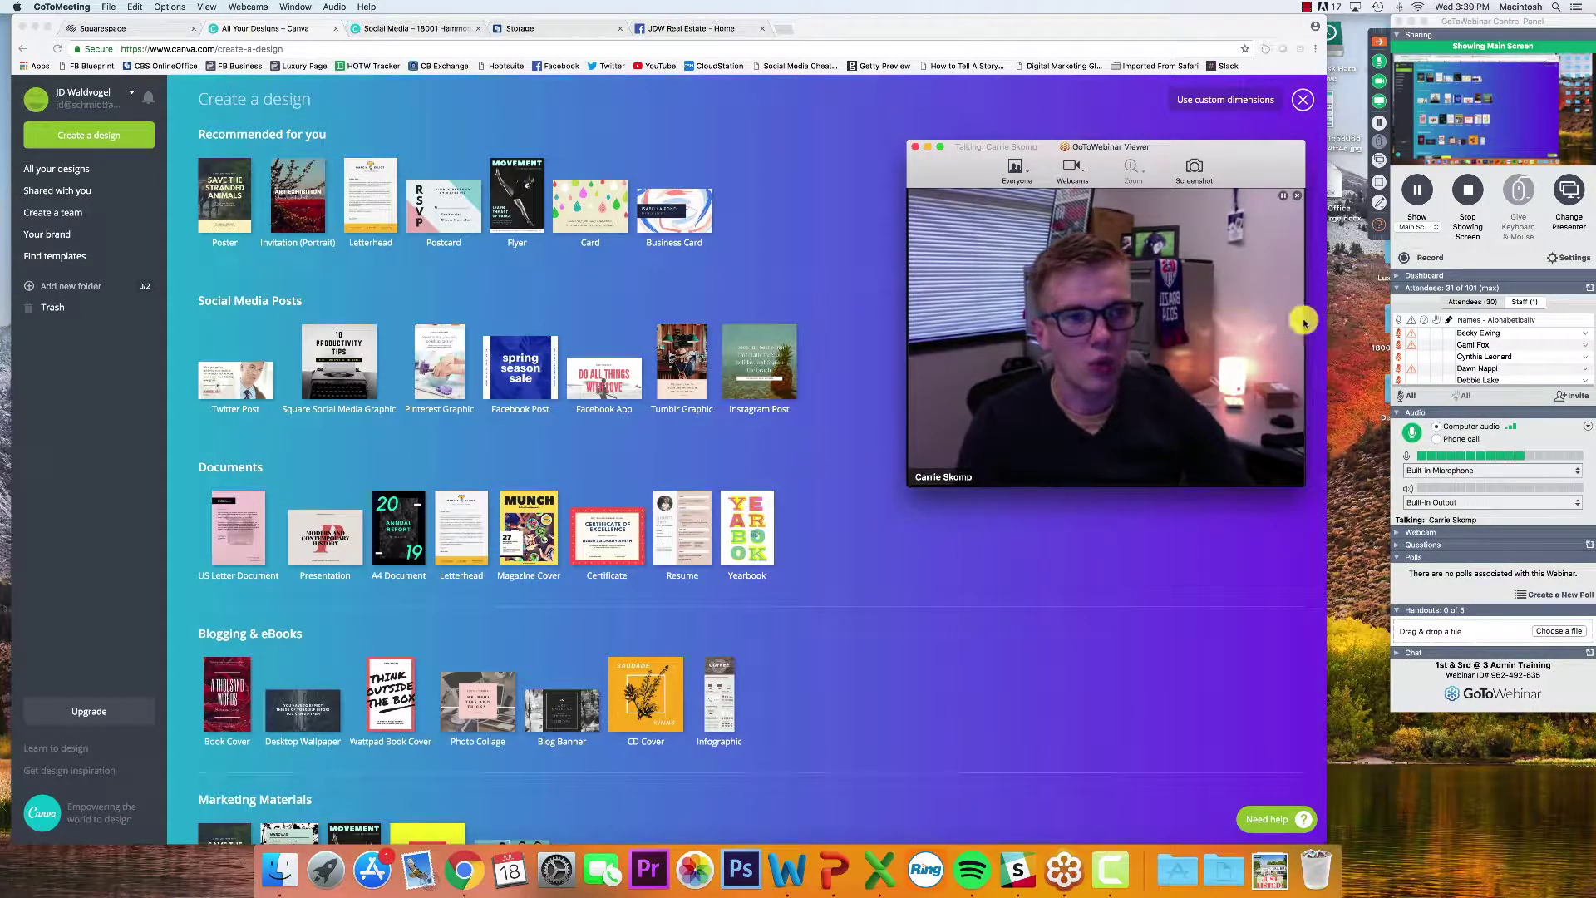
pyautogui.click(1380, 224)
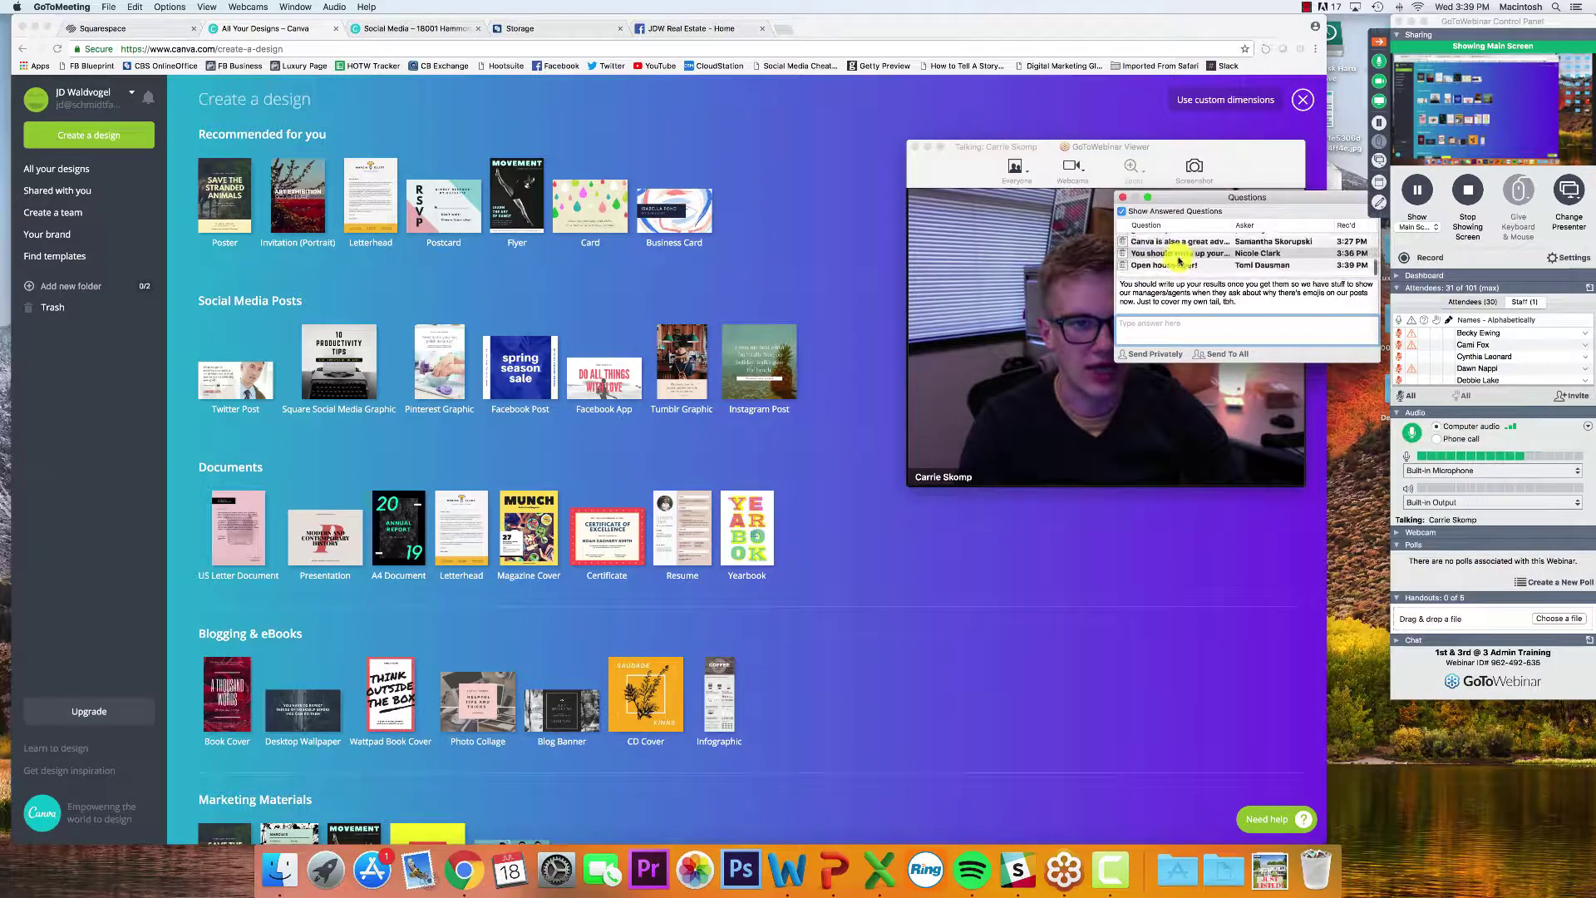
pyautogui.click(1176, 270)
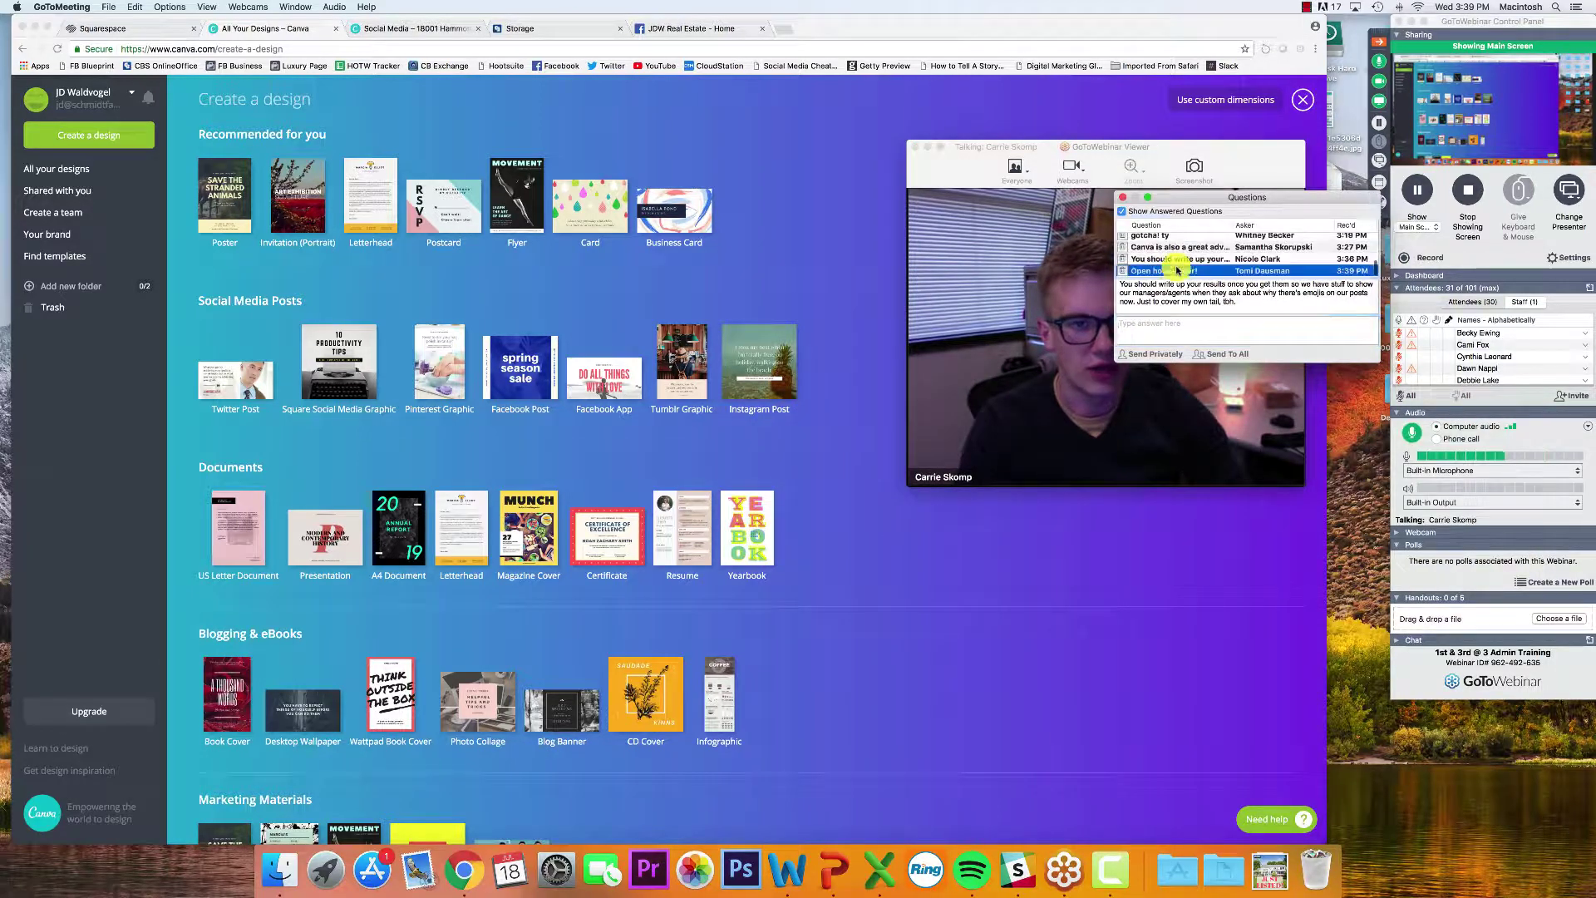
pyautogui.click(1121, 196)
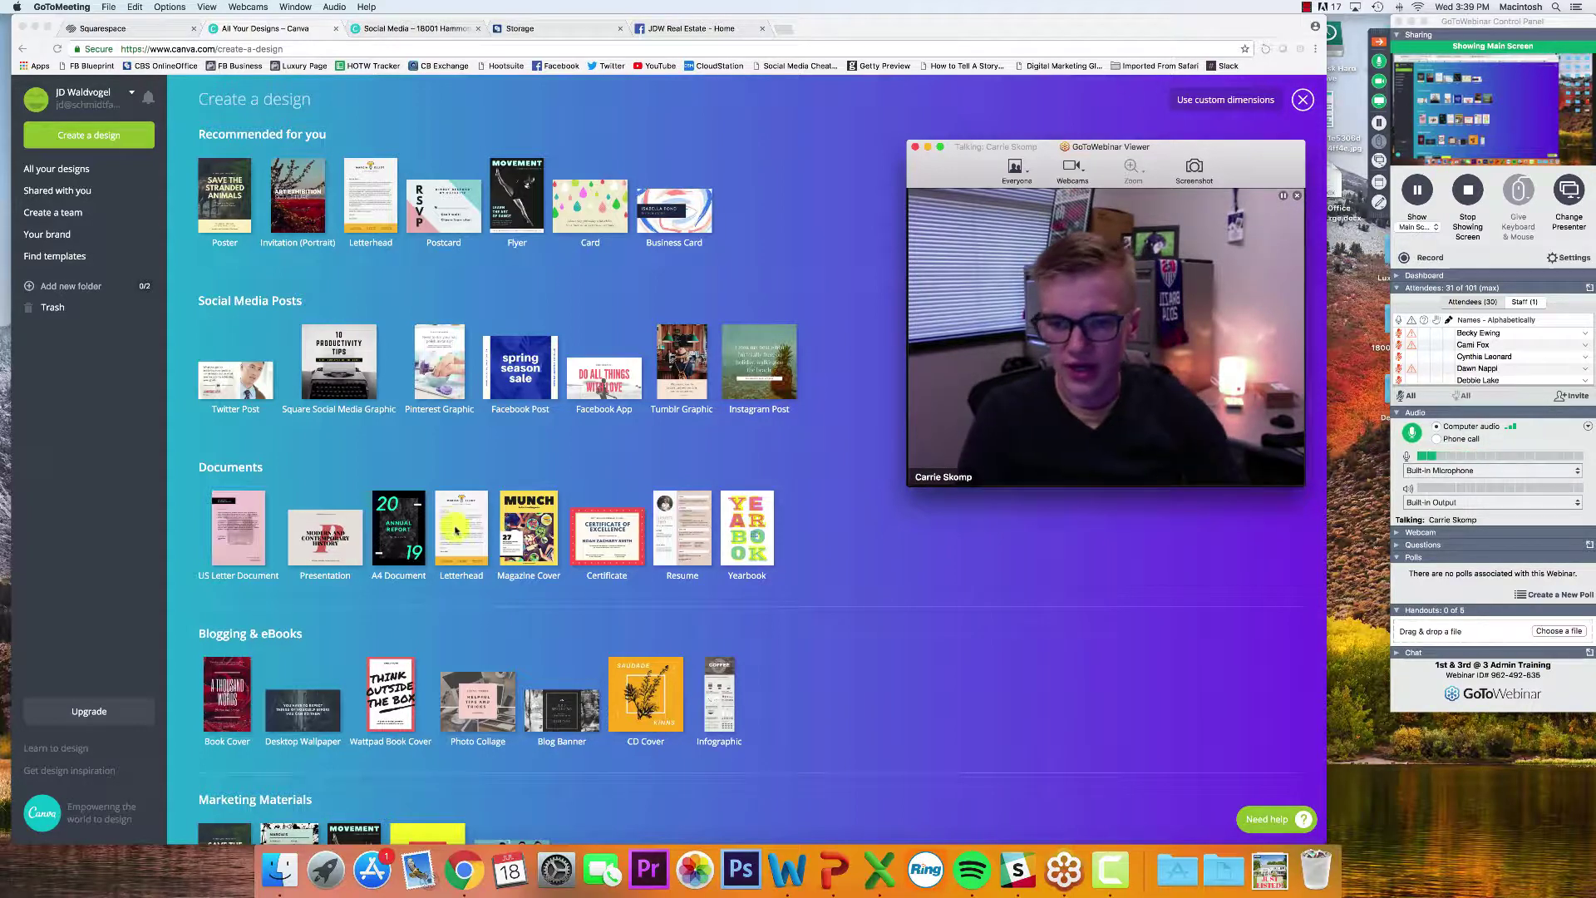
pyautogui.click(831, 366)
# Start a Magazine Cover design with the Exposé layout and nudge its cover photo slightly left
pyautogui.click(536, 519)
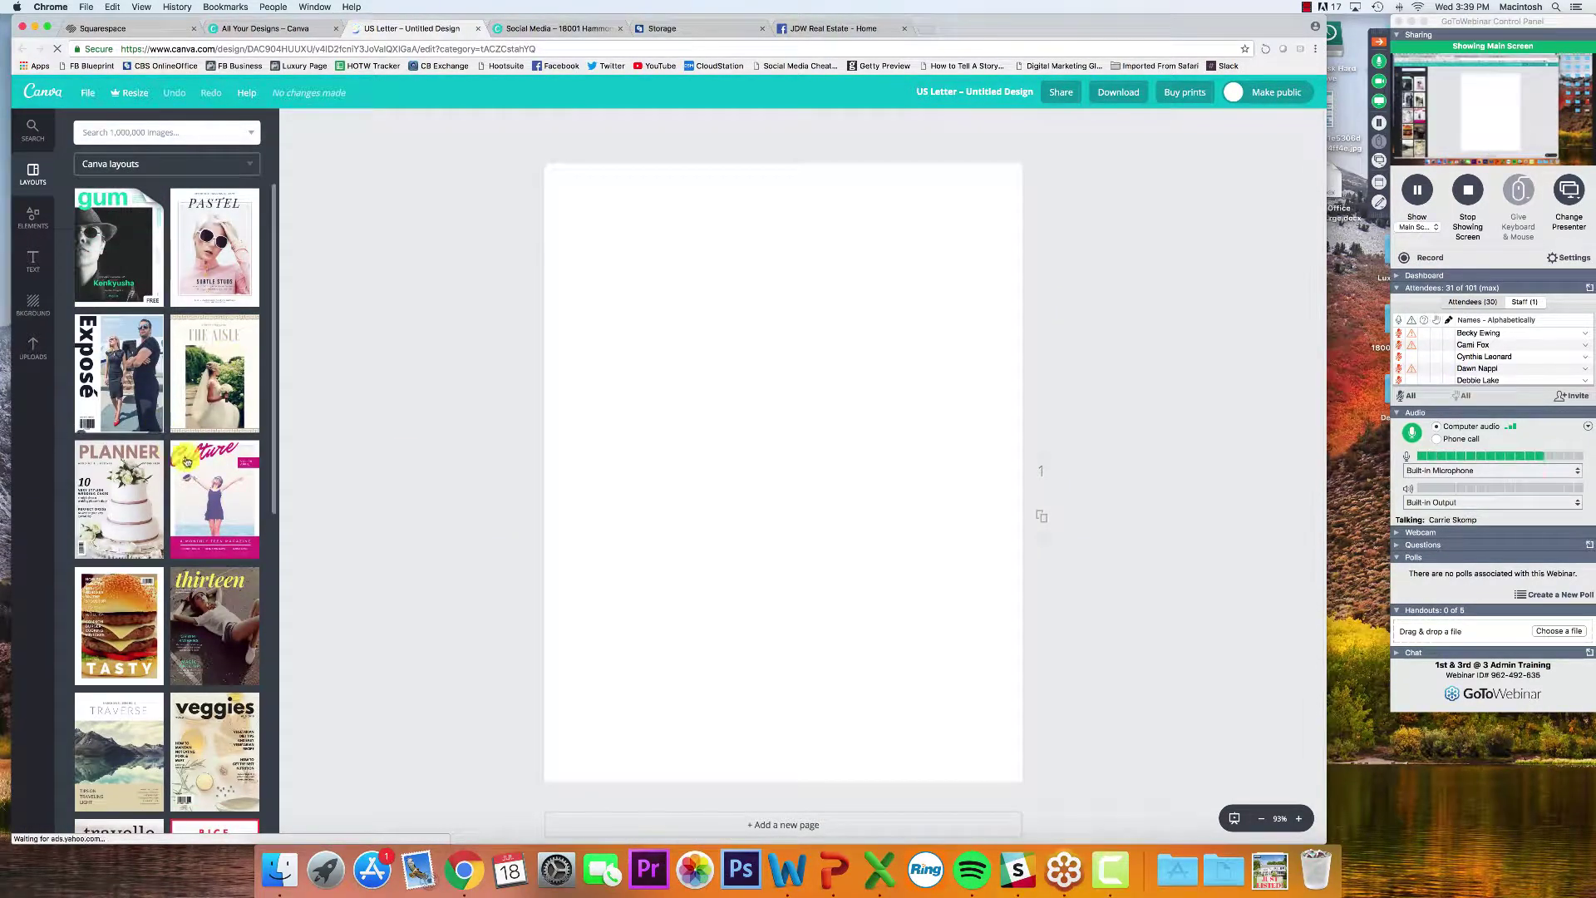
pyautogui.click(137, 376)
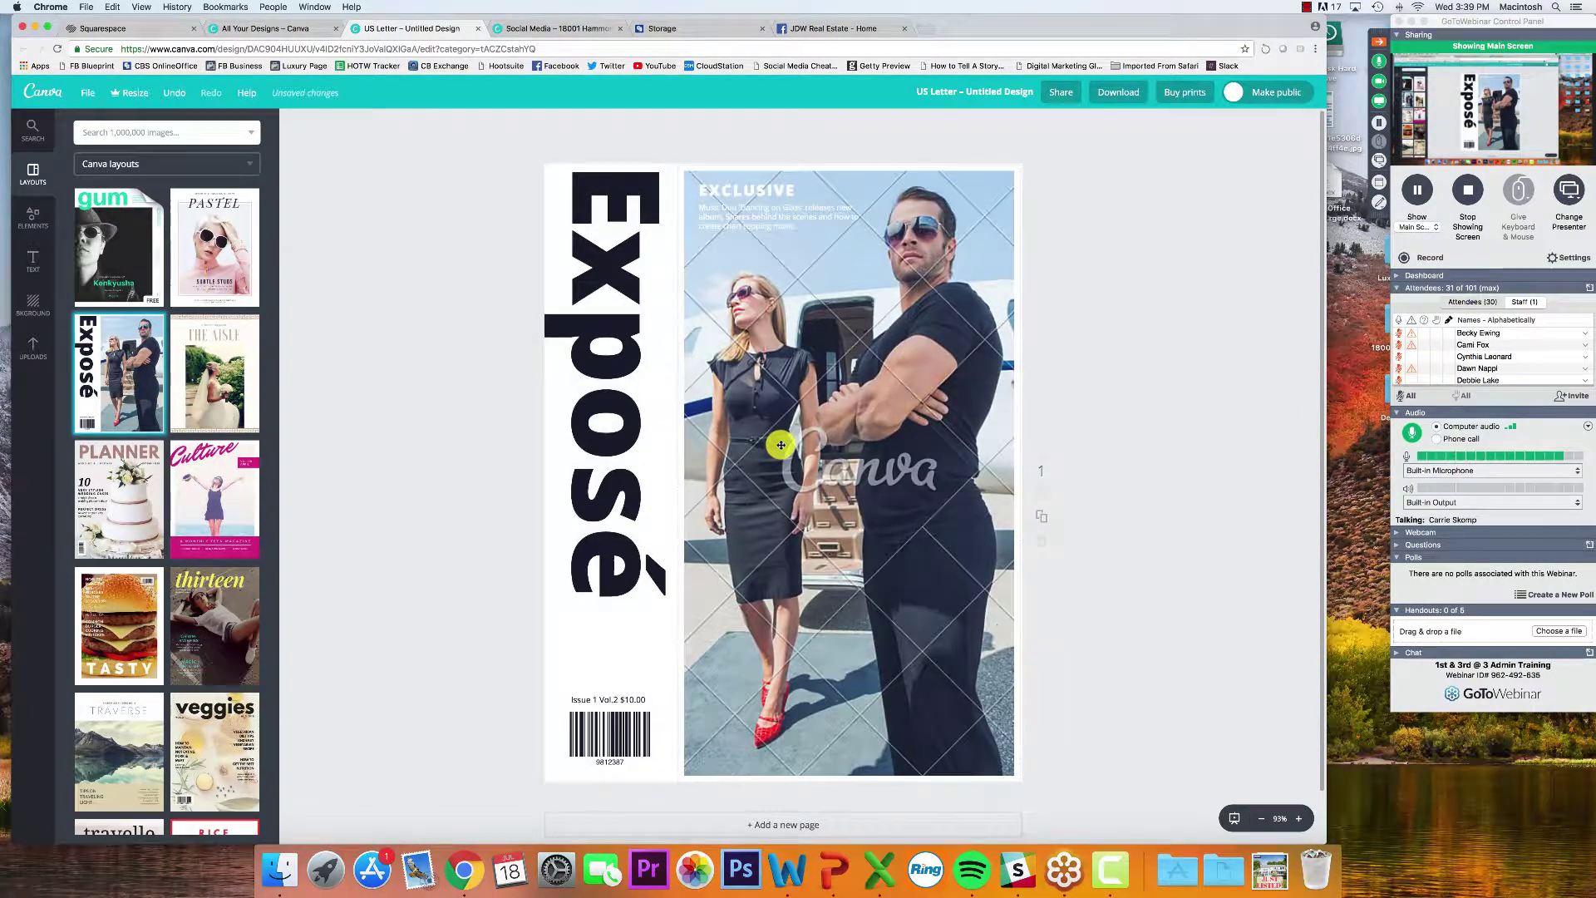
pyautogui.click(943, 474)
pyautogui.moveTo(879, 457)
pyautogui.mouseDown()
pyautogui.moveTo(923, 456)
pyautogui.moveTo(823, 453)
pyautogui.moveTo(852, 454)
pyautogui.mouseUp()
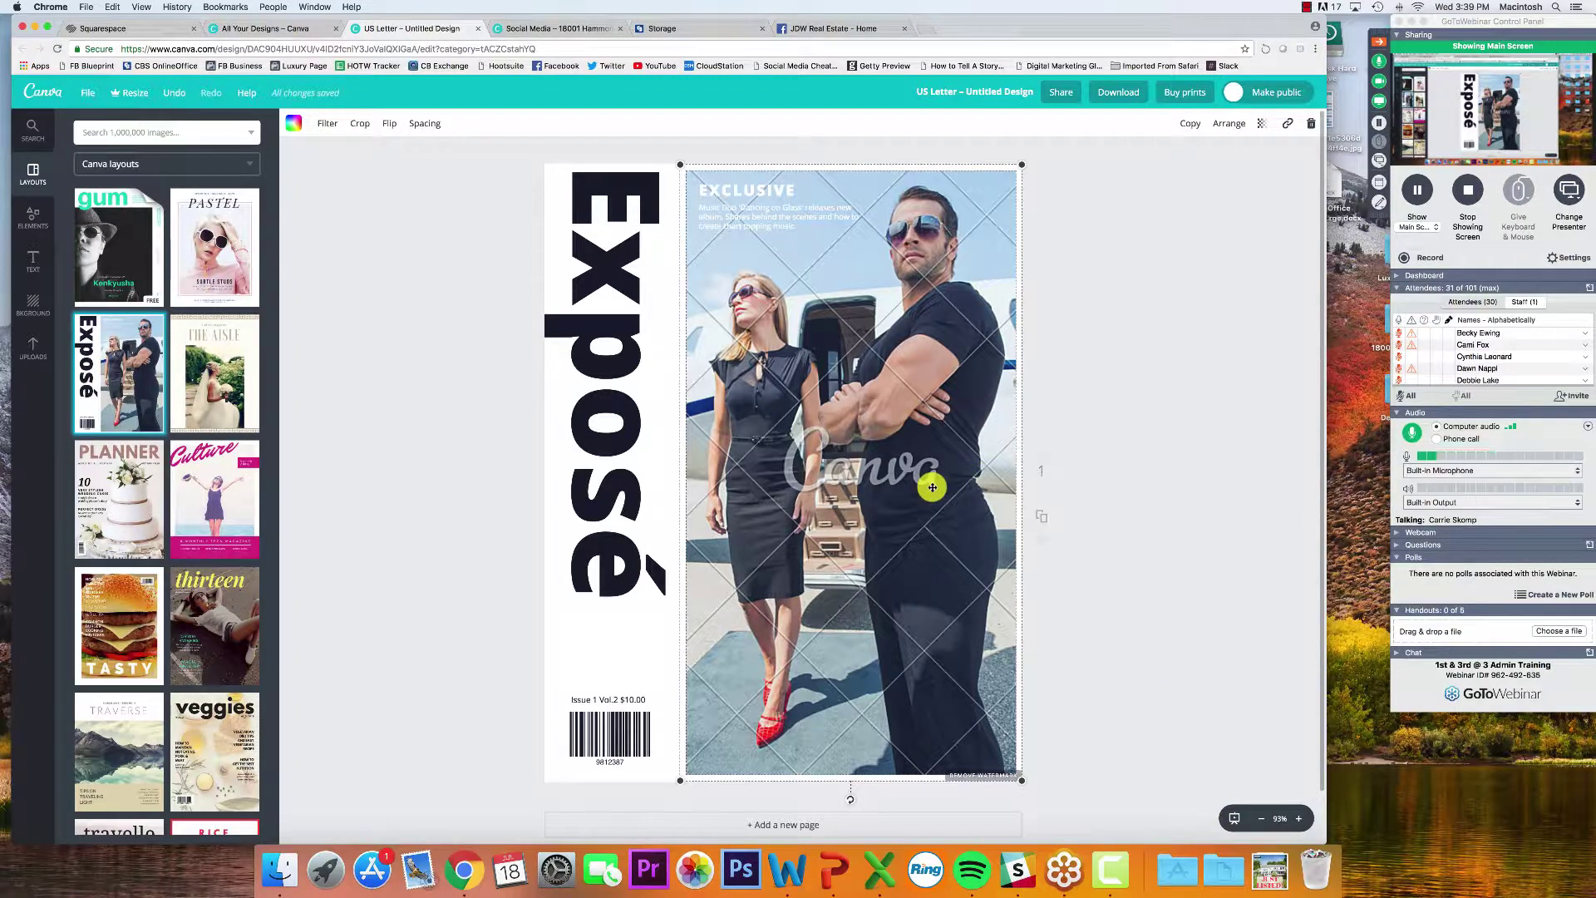
# Open Uploads and try Upload your own images, cancelling the file chooser
pyautogui.click(31, 342)
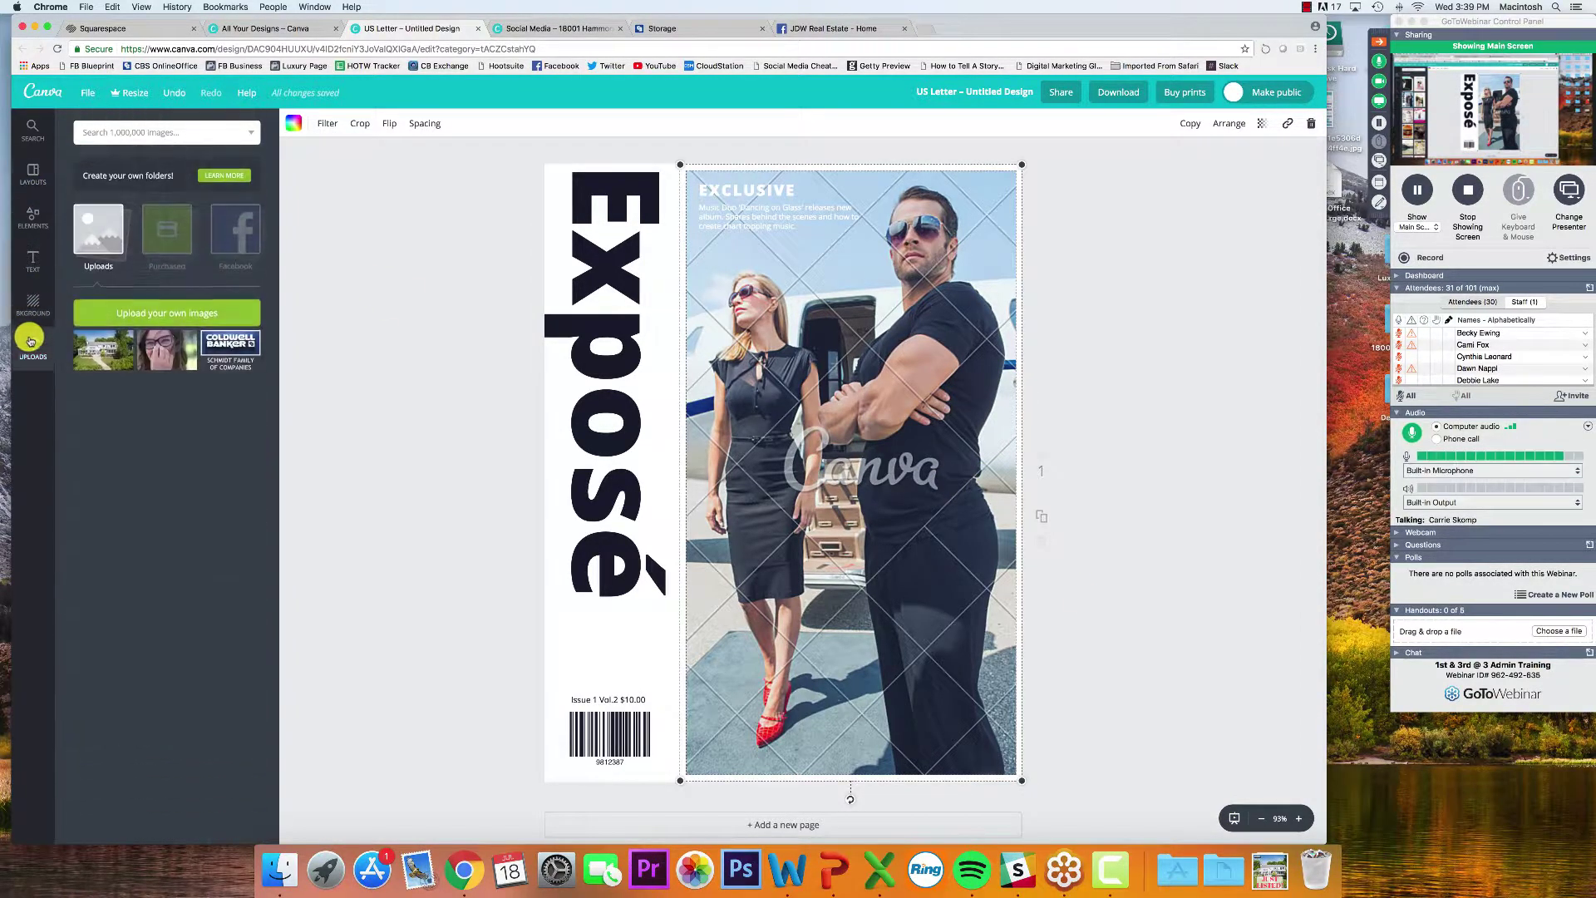
pyautogui.click(121, 307)
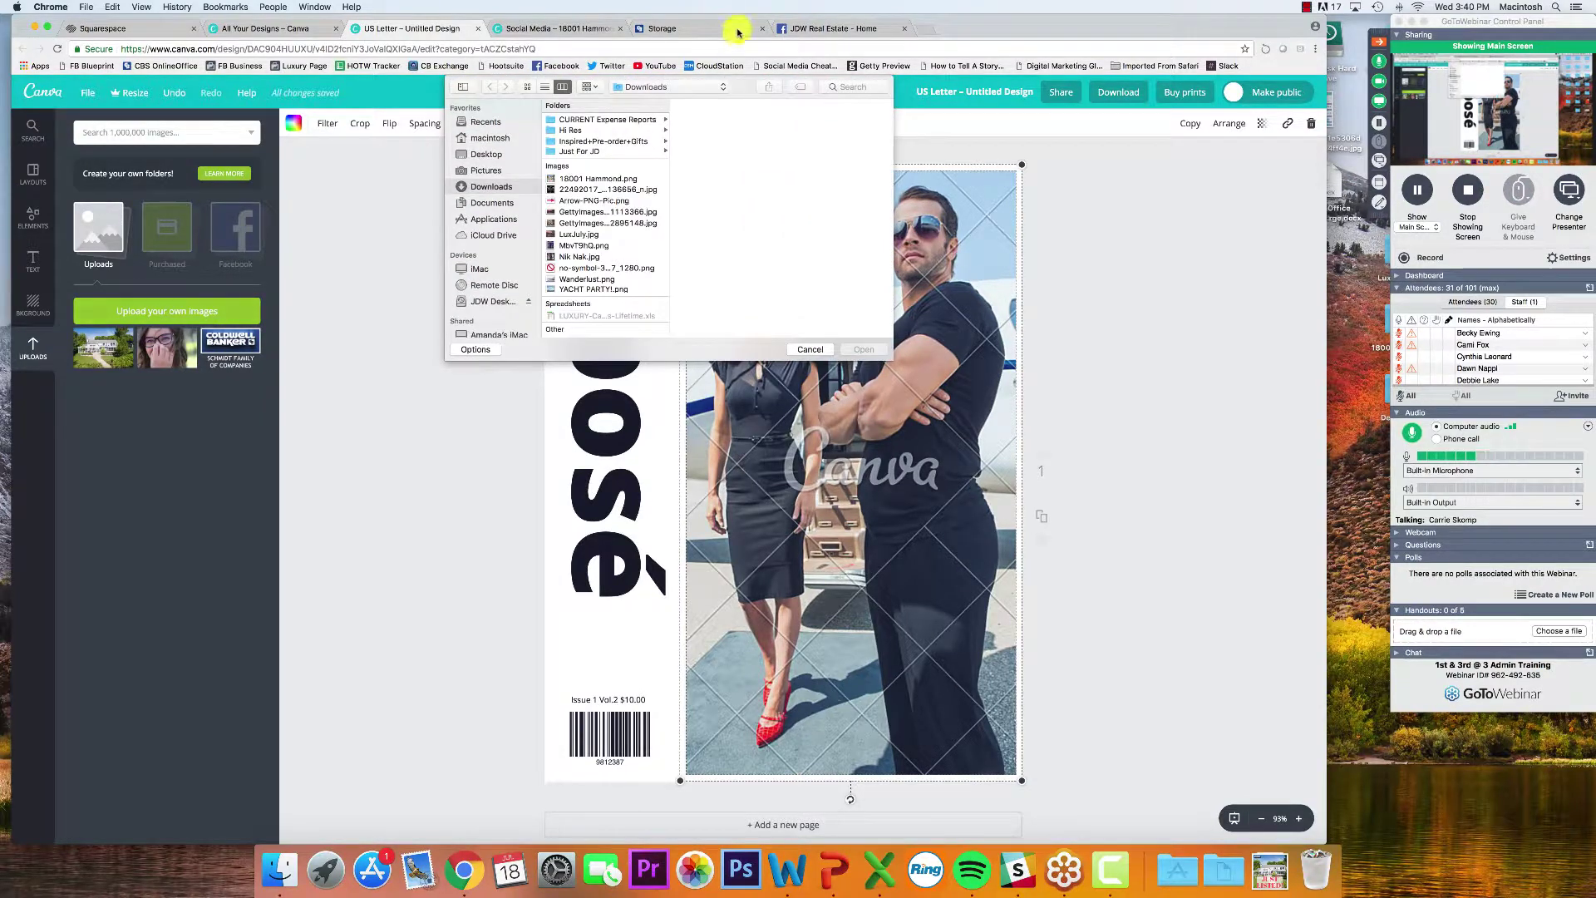
pyautogui.press('Escape')
pyautogui.click(850, 33)
# Download the couple photo from the Facebook profile's Your Photos album, then close the viewer
pyautogui.click(801, 88)
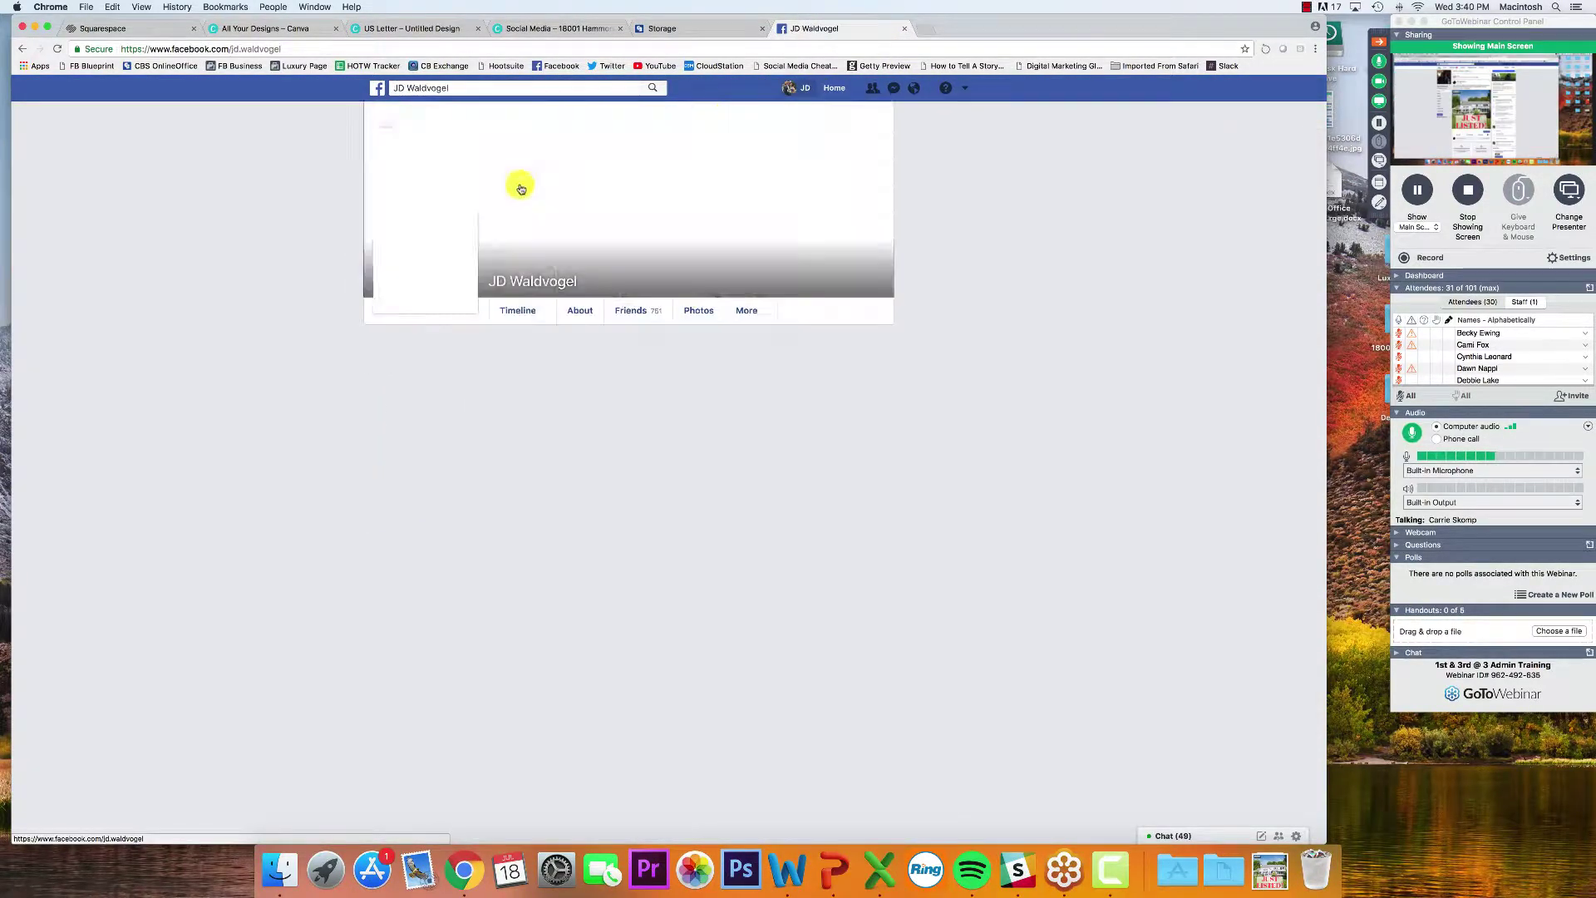
pyautogui.click(686, 311)
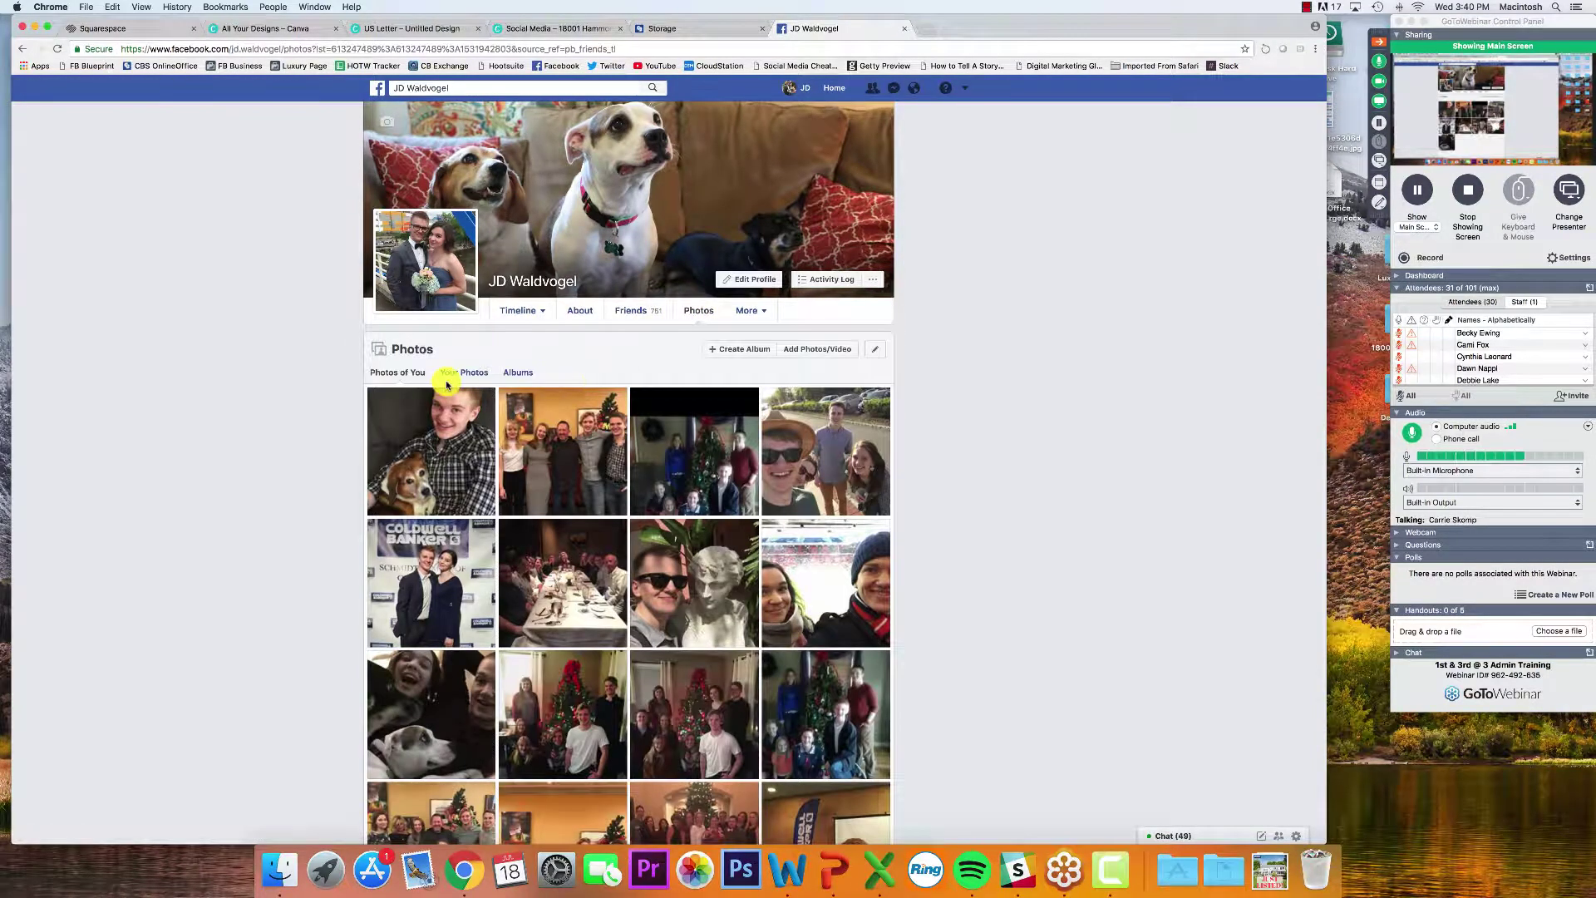
pyautogui.click(475, 376)
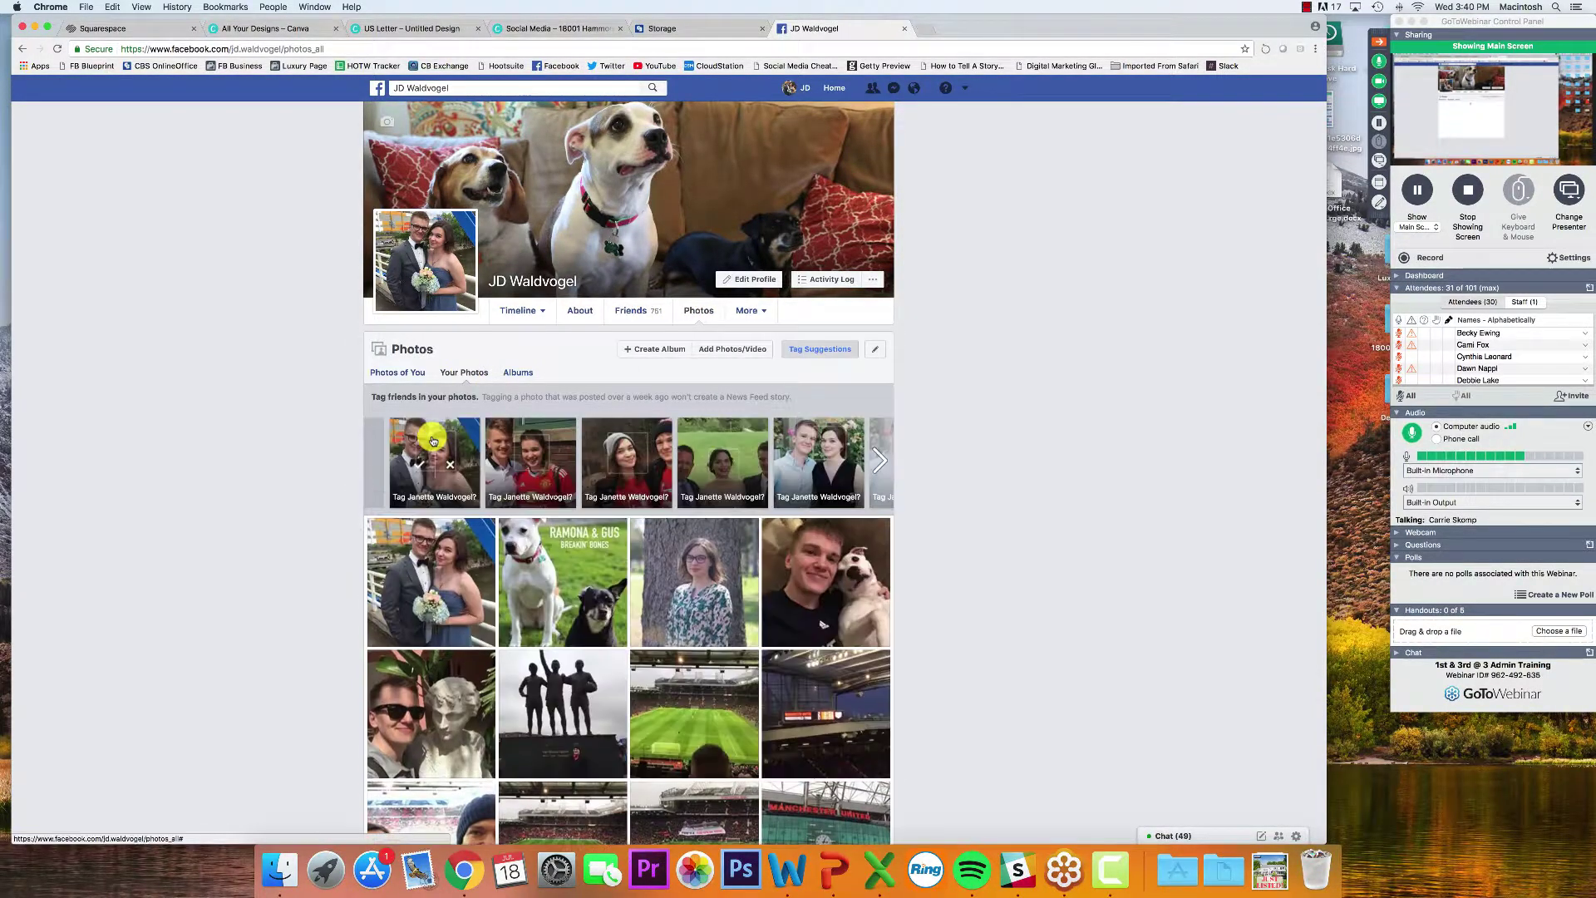
pyautogui.click(435, 572)
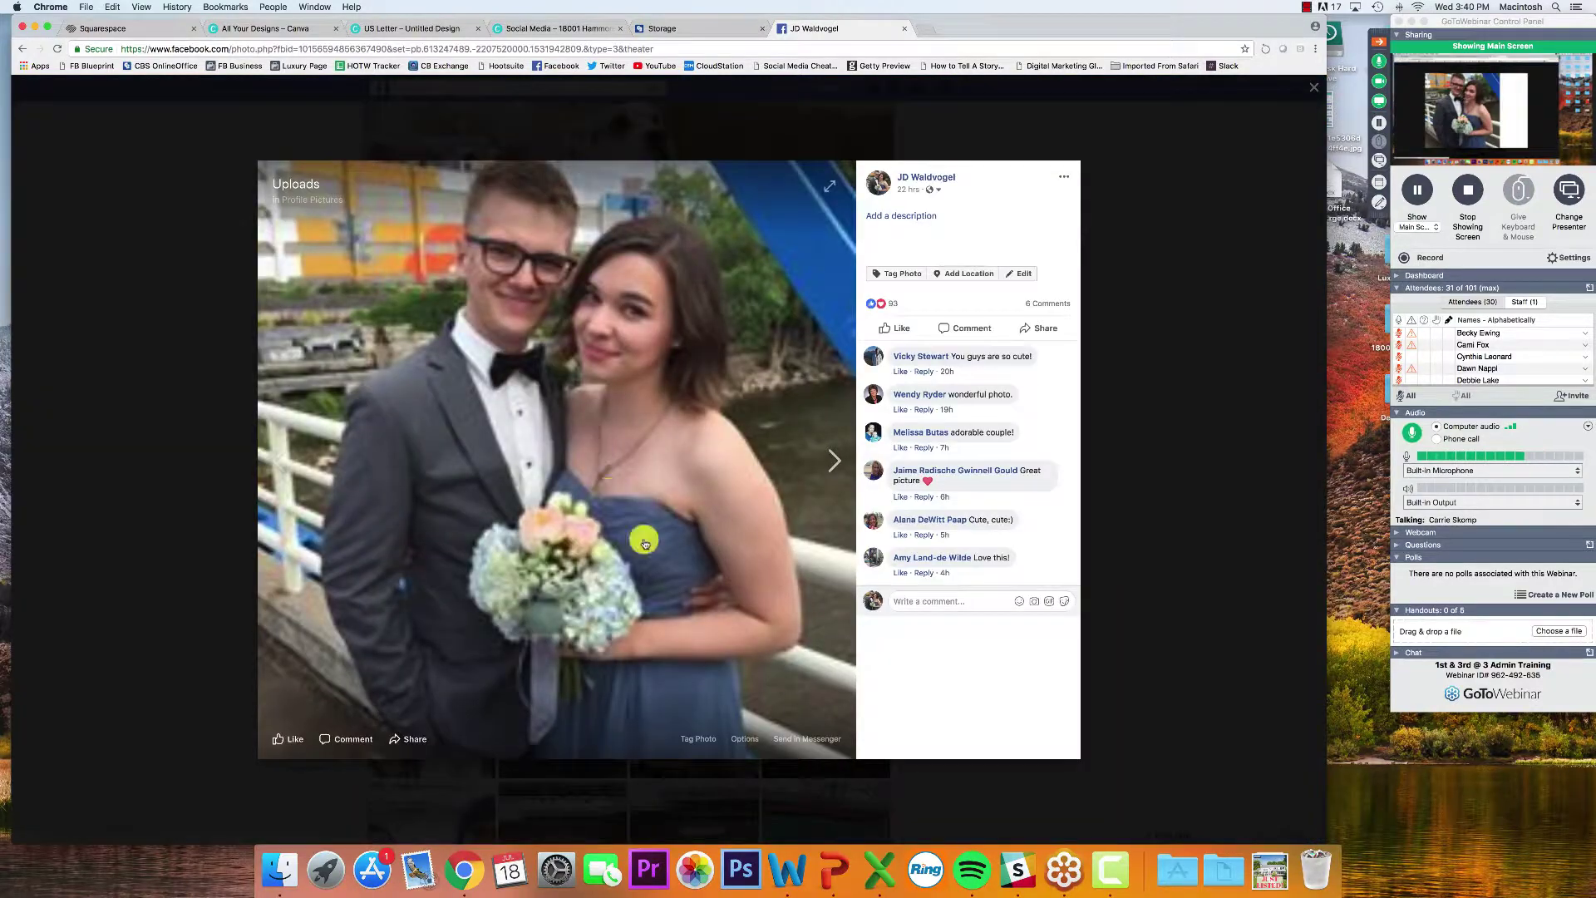
pyautogui.click(740, 741)
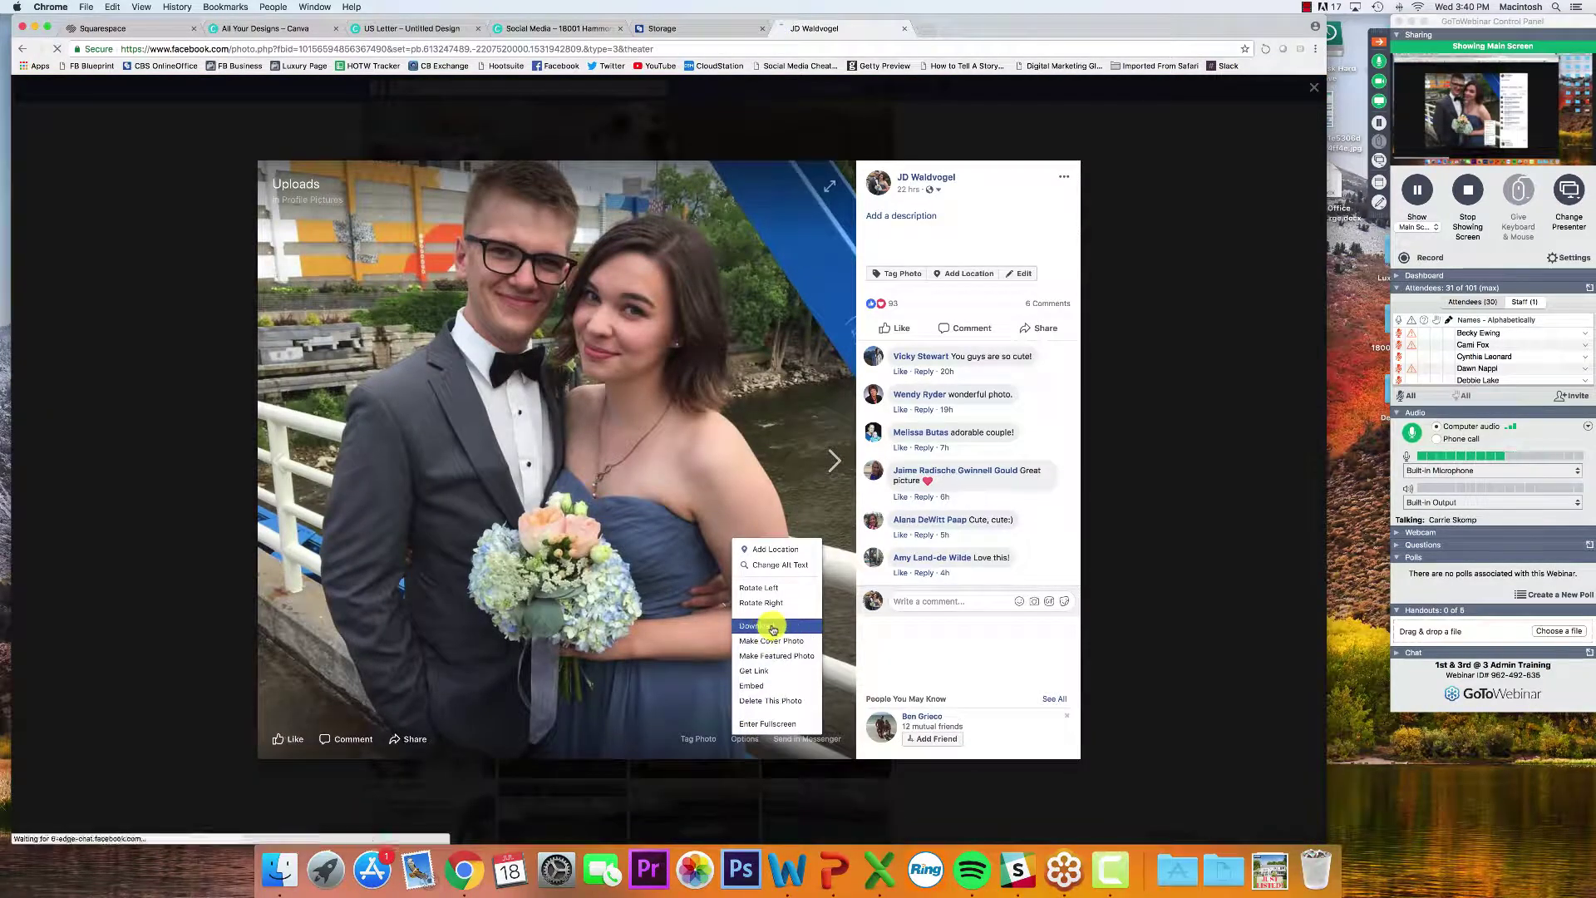
pyautogui.click(745, 638)
pyautogui.click(1165, 425)
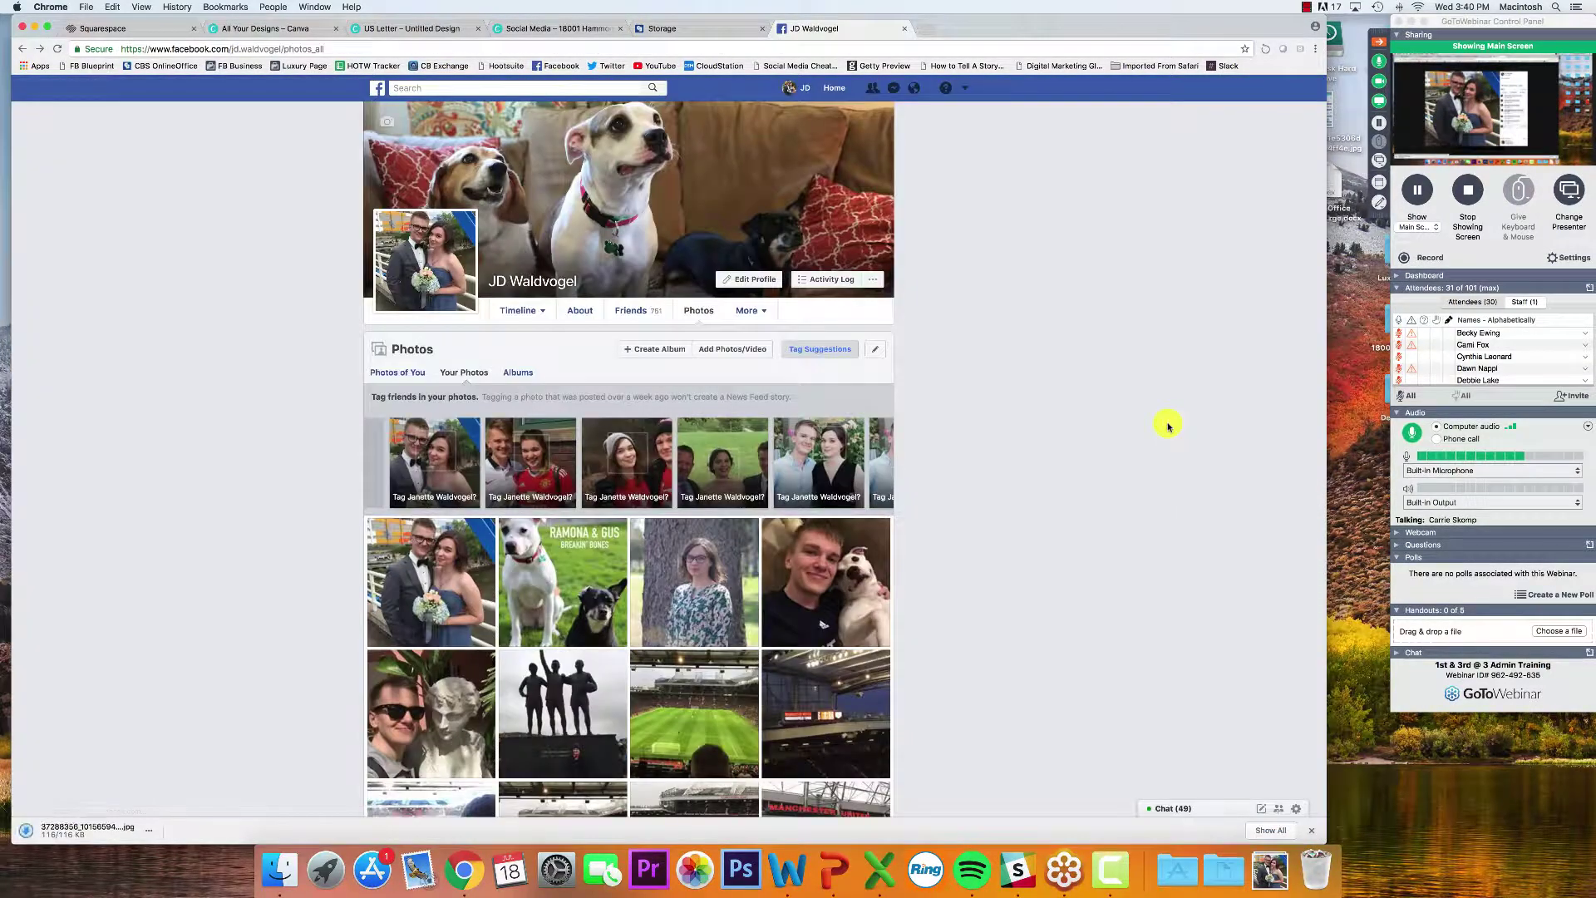
pyautogui.click(532, 29)
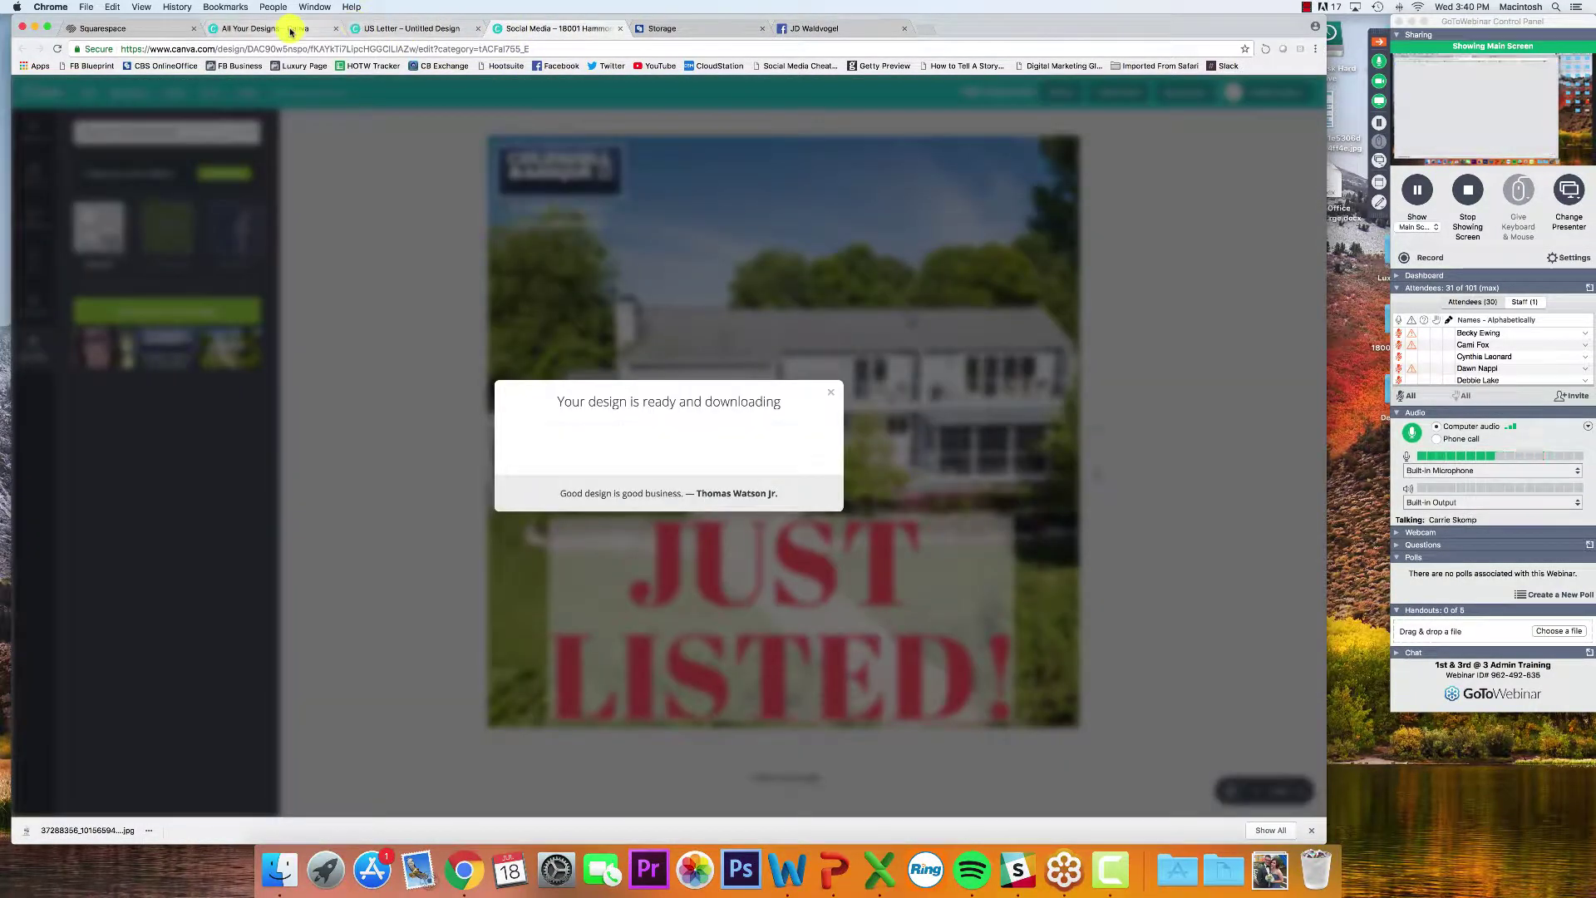
# Upload the downloaded couple photo into Canva from the Dock's Downloads stack
pyautogui.click(291, 30)
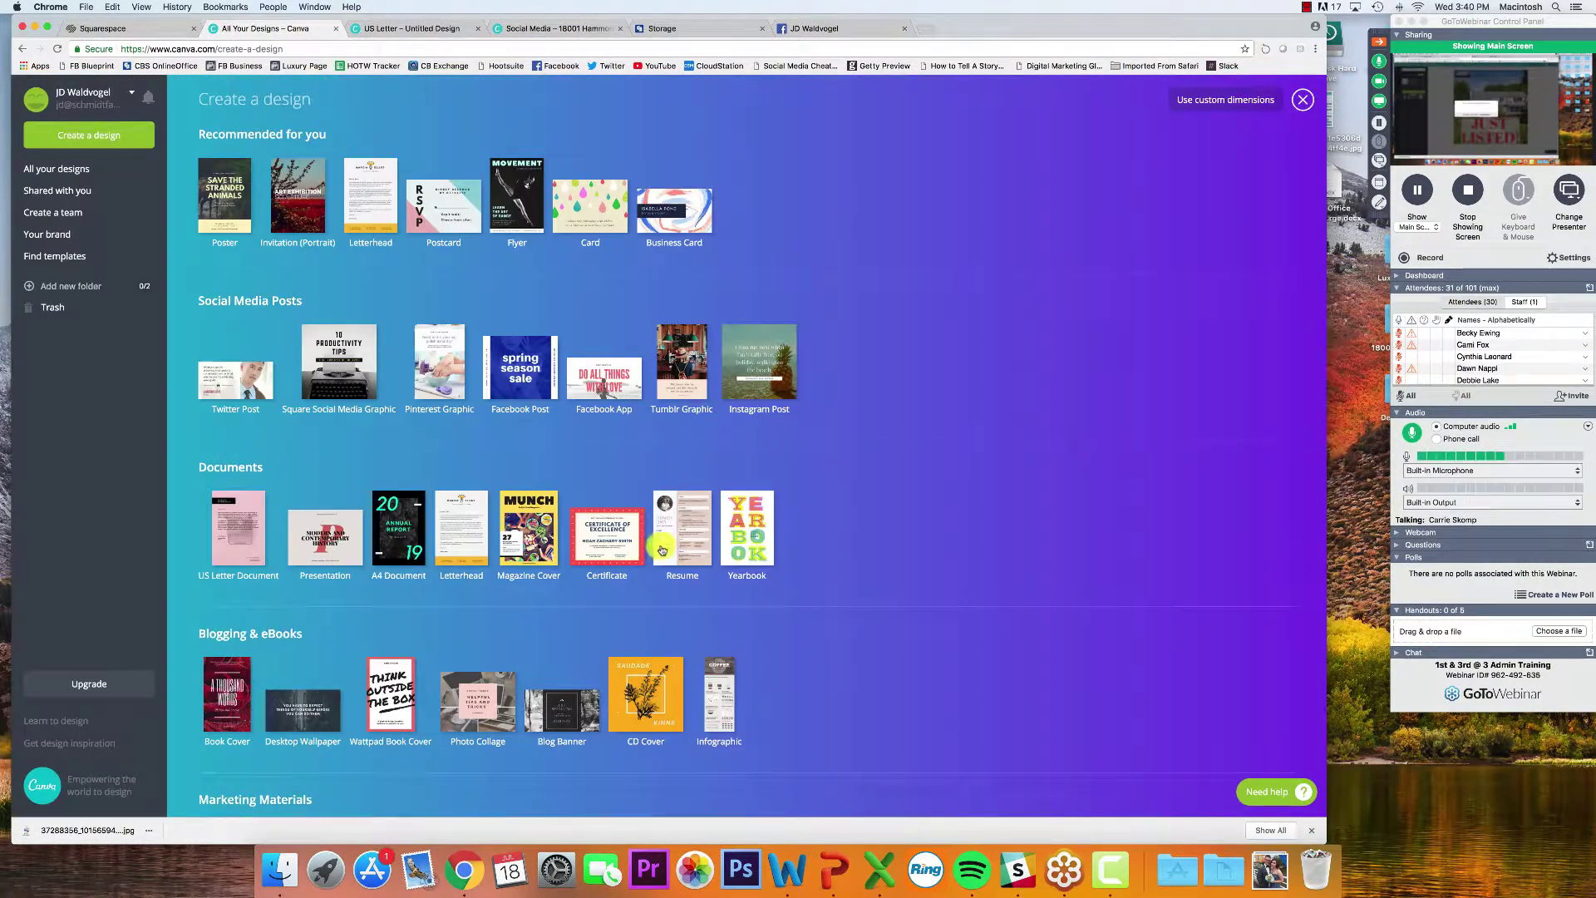
pyautogui.click(547, 28)
pyautogui.click(421, 28)
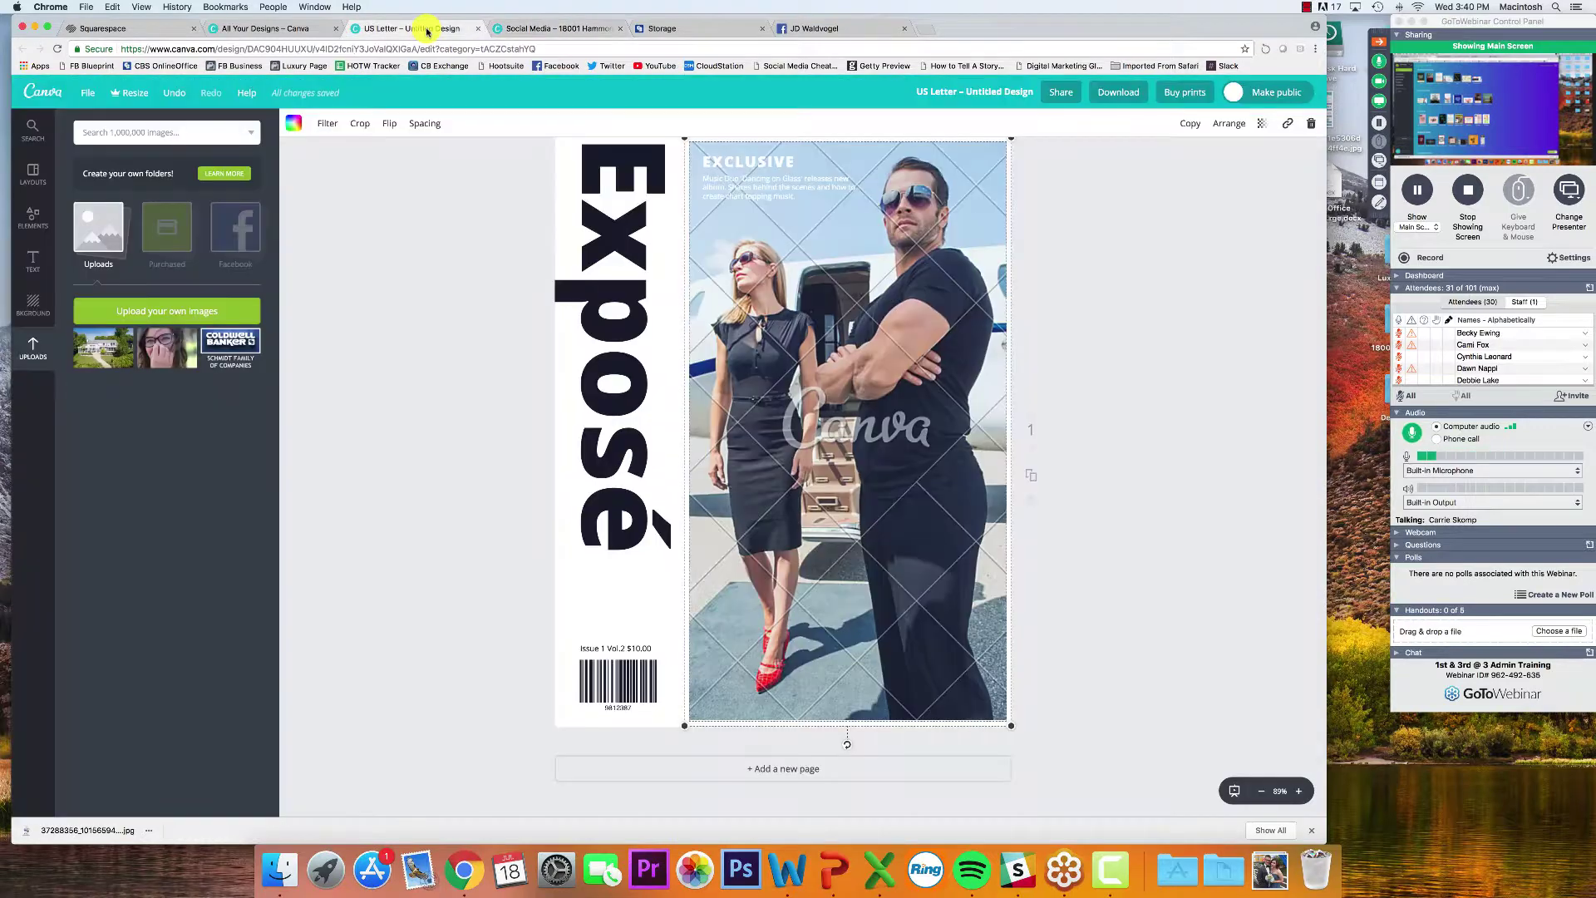
pyautogui.click(1295, 875)
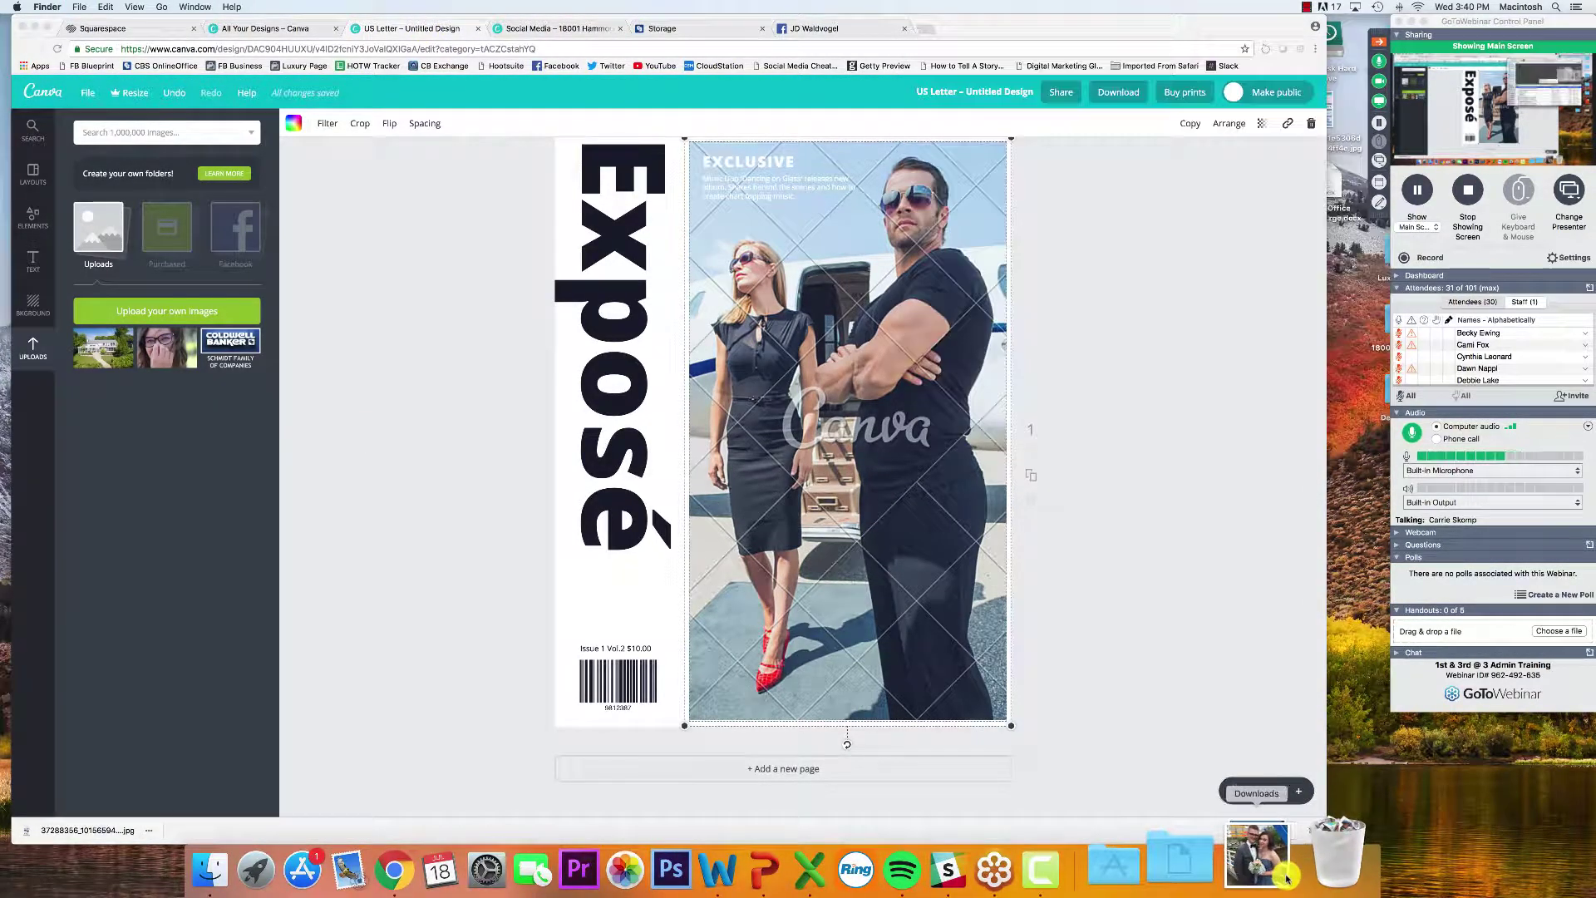
pyautogui.click(1283, 877)
pyautogui.moveTo(1261, 804); pyautogui.dragTo(137, 486)
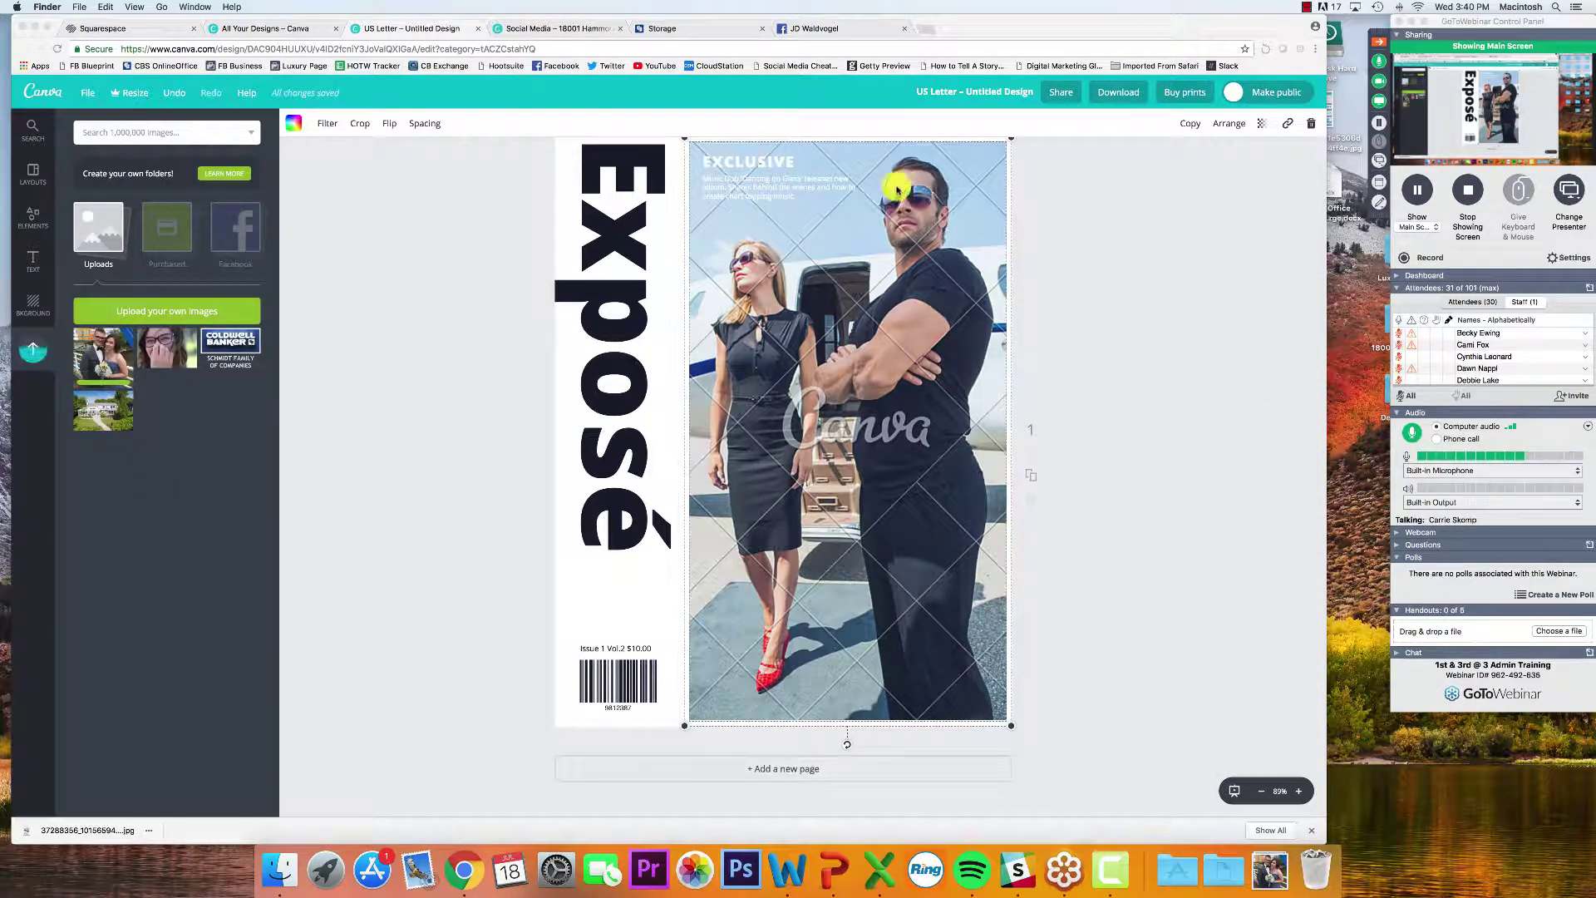
# Replace the cover photo with the couple photo and select the word Exposé in the vertical title
pyautogui.click(883, 283)
pyautogui.moveTo(875, 277); pyautogui.dragTo(893, 291)
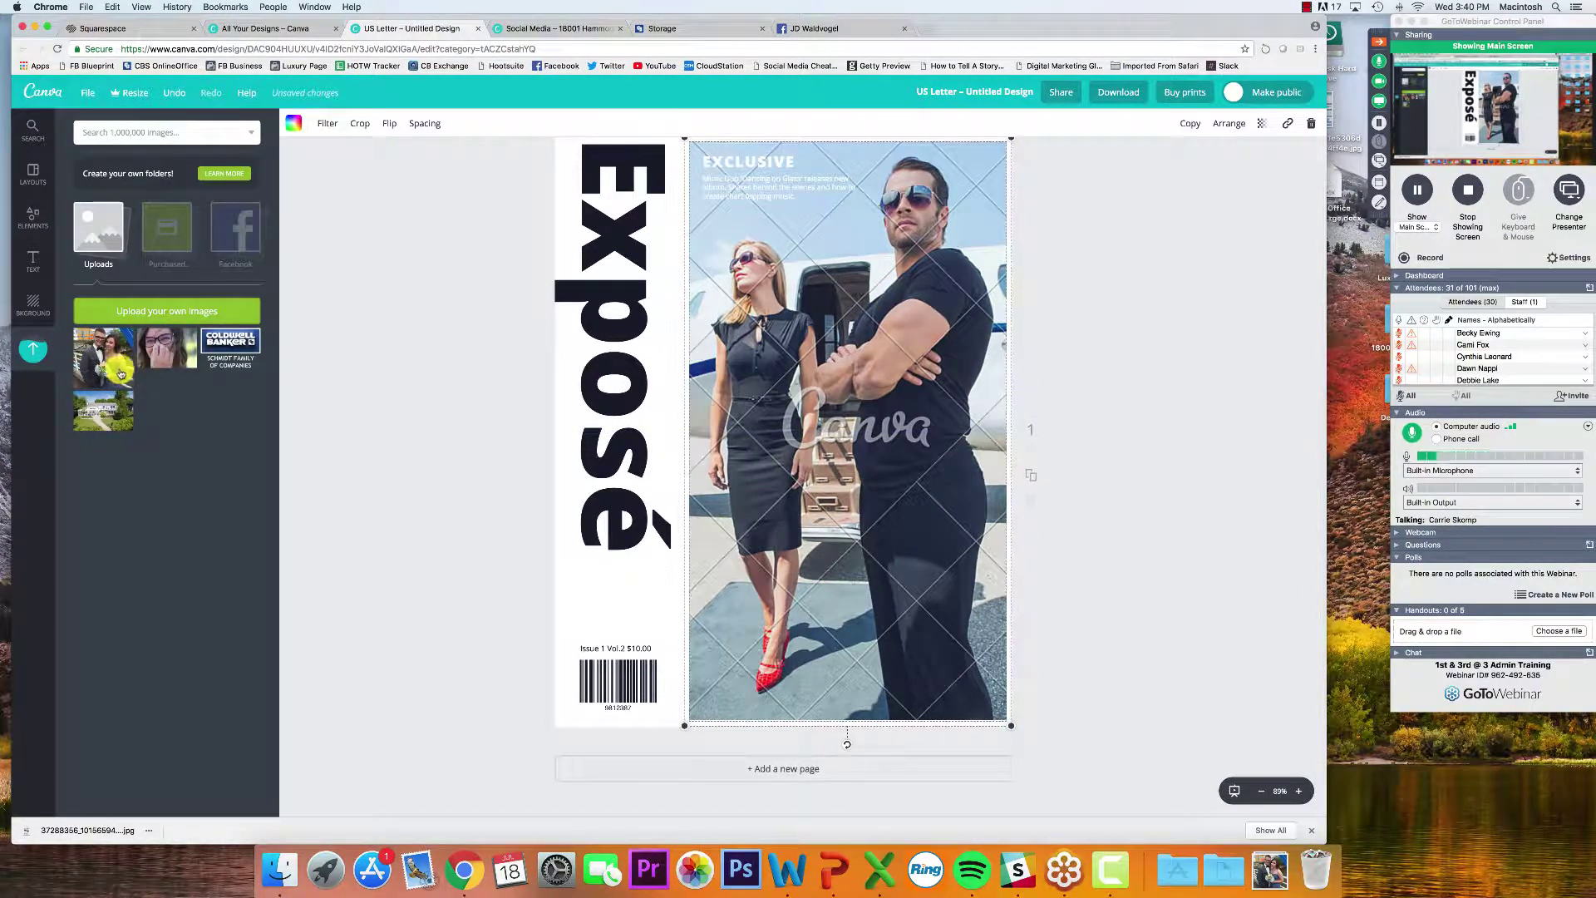
pyautogui.moveTo(116, 372); pyautogui.dragTo(853, 449)
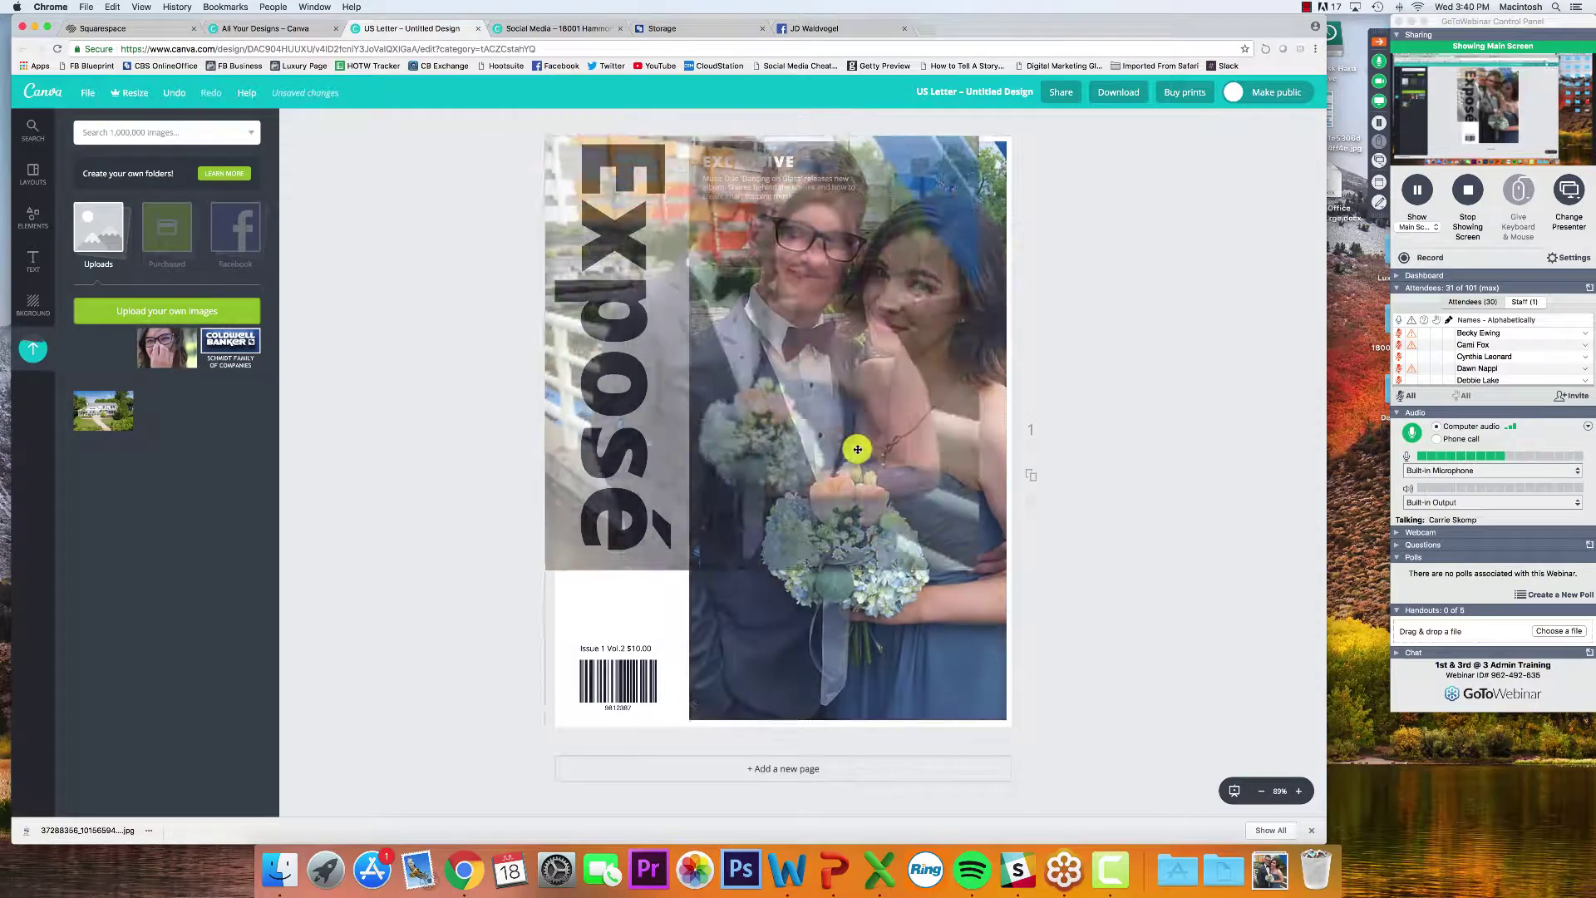
pyautogui.click(1131, 416)
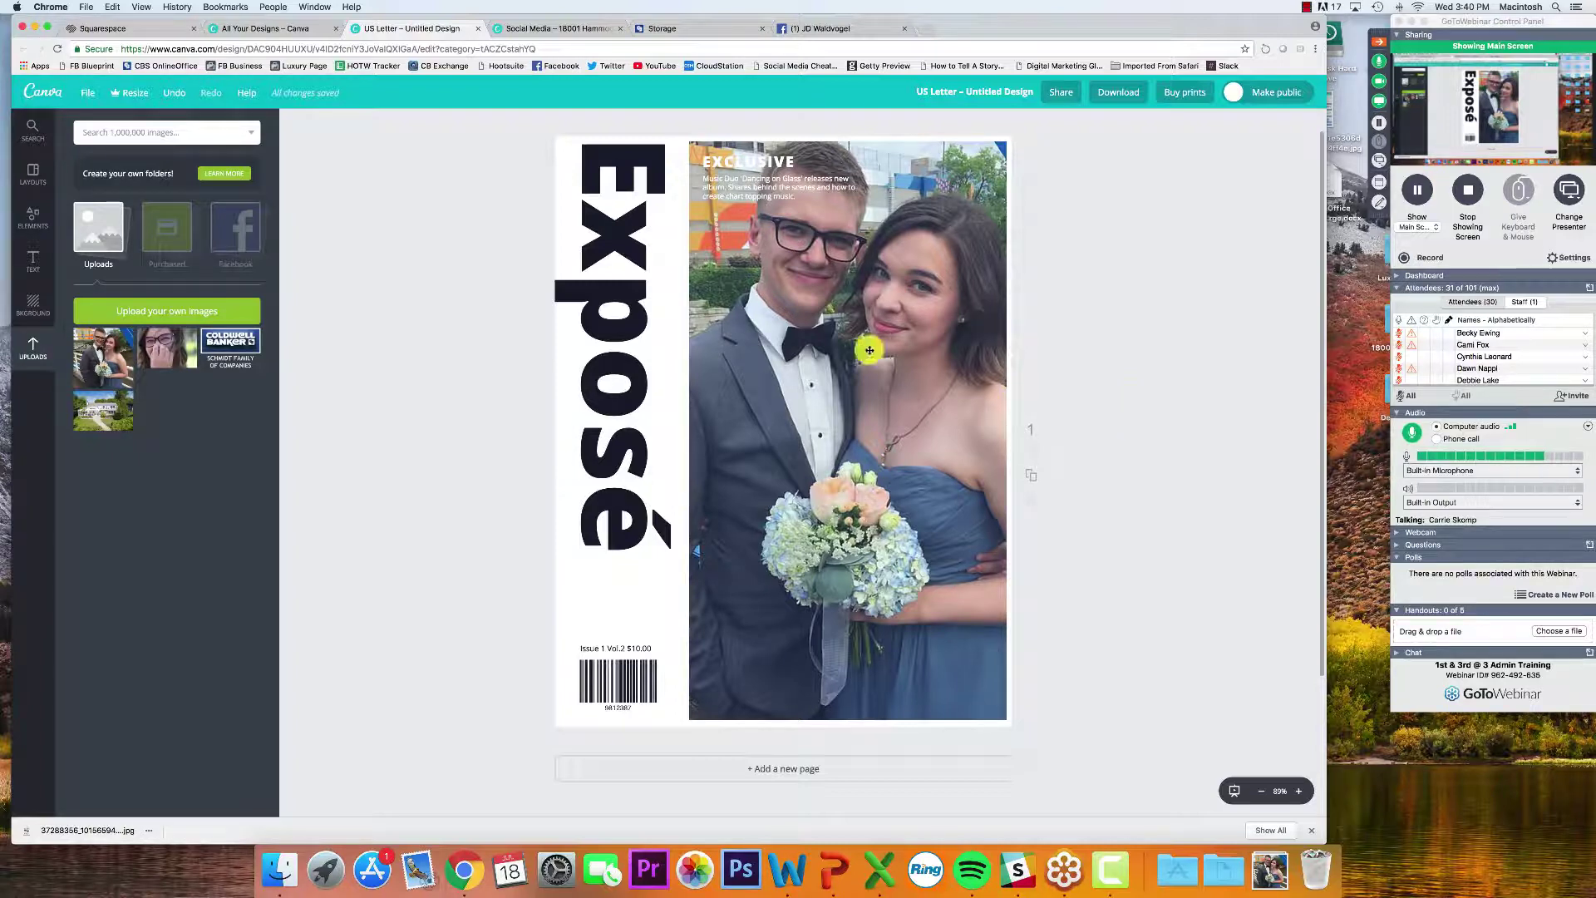
pyautogui.click(612, 208)
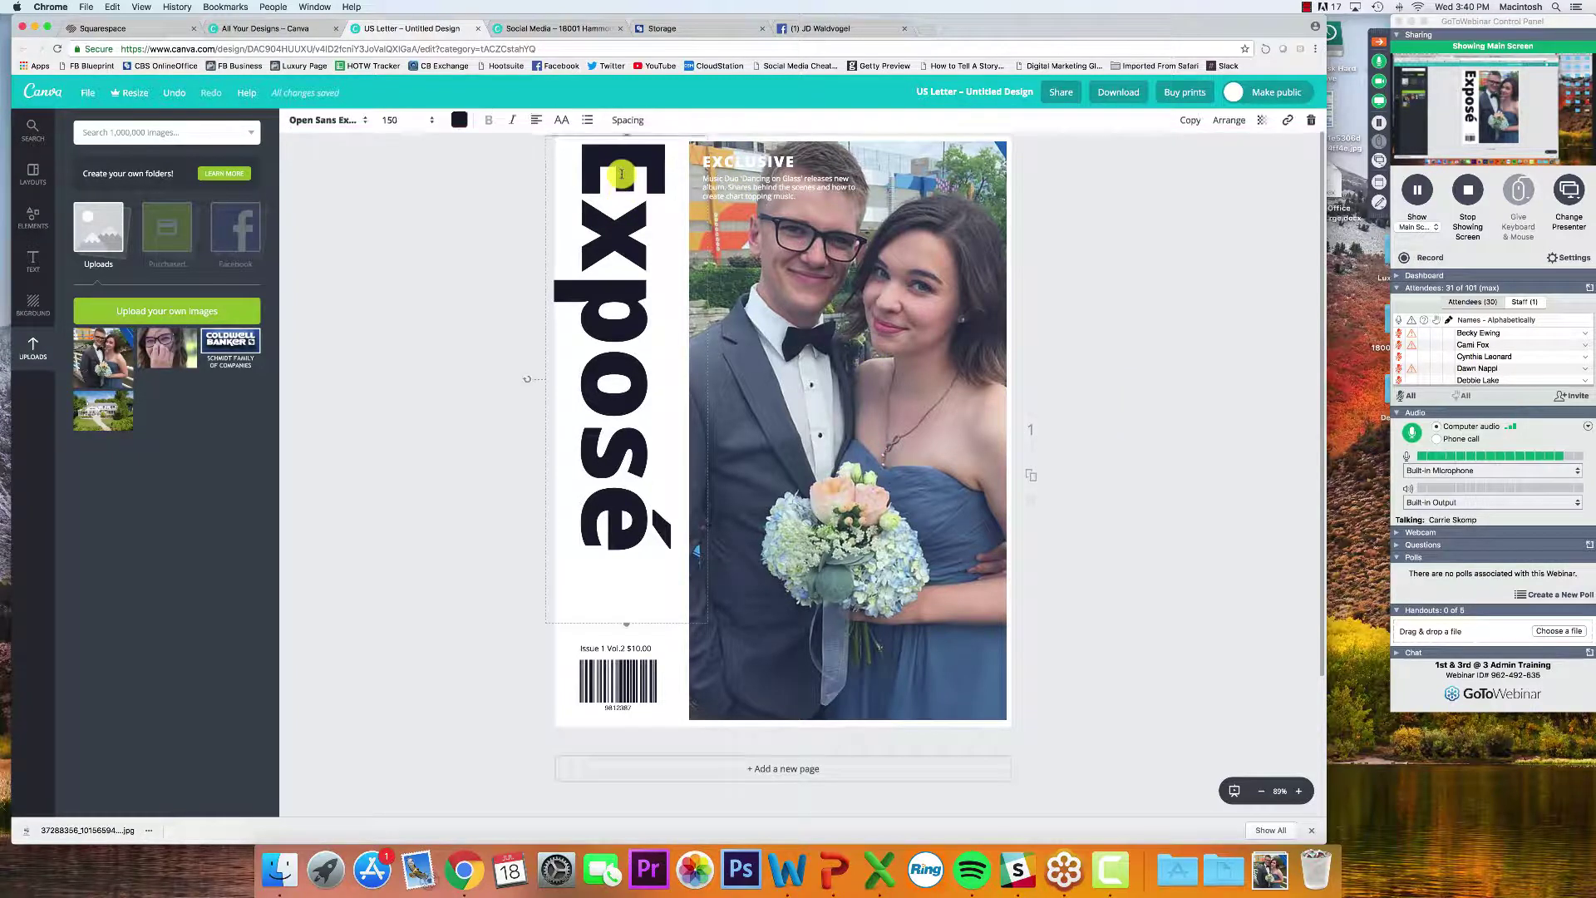
pyautogui.moveTo(623, 540); pyautogui.dragTo(628, 153)
# Change the vertical title to 'Agent' and set its font size to 88
pyautogui.write('Agent')
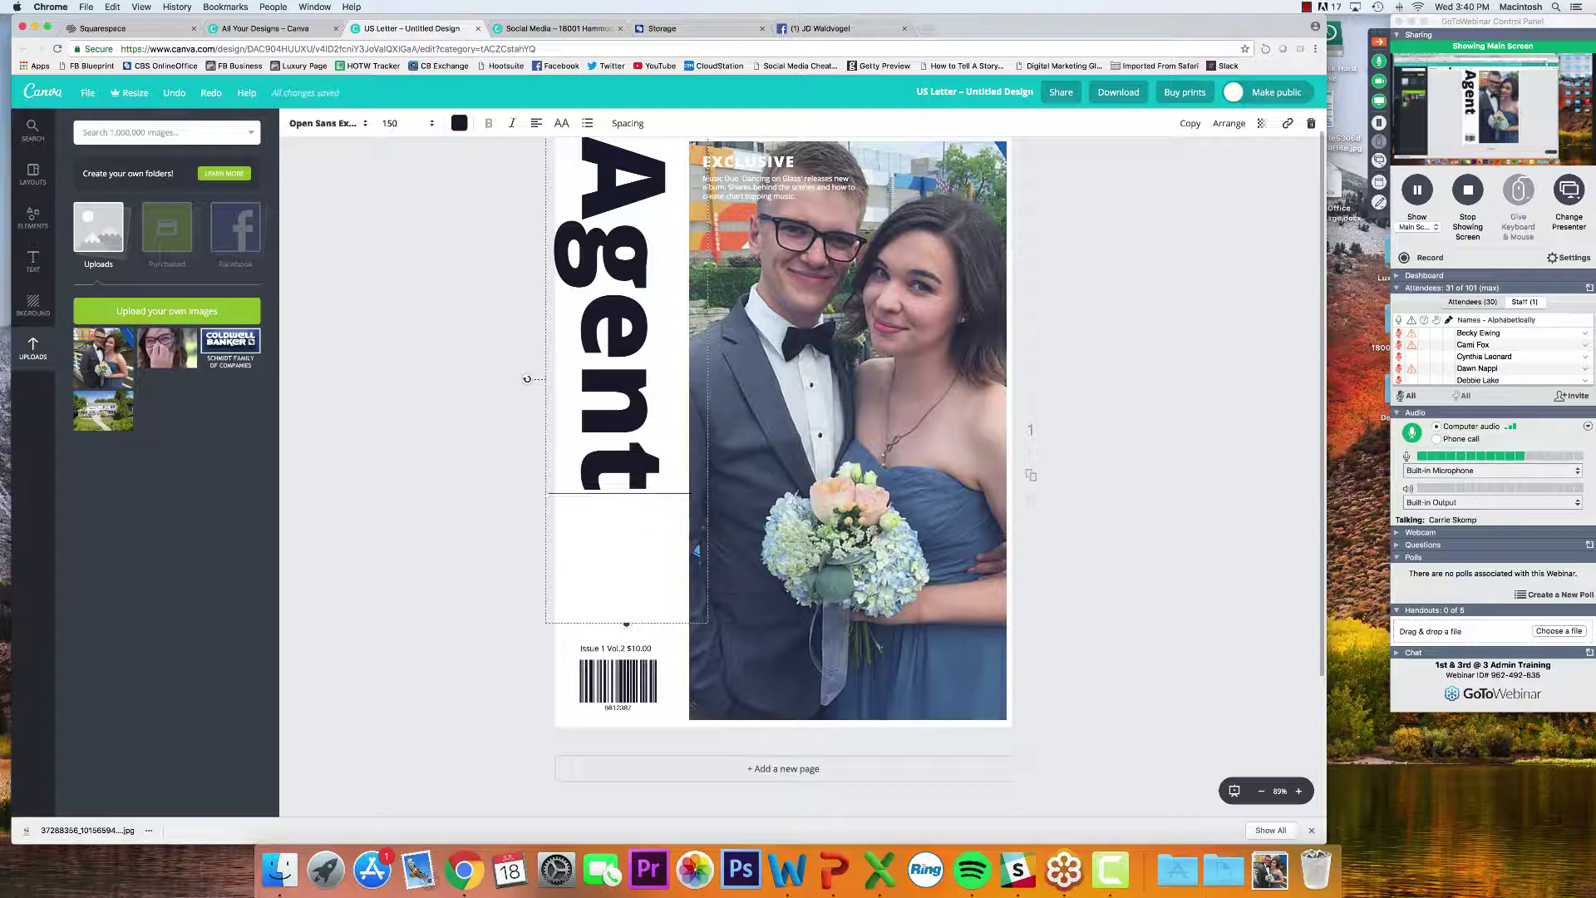
pyautogui.click(423, 122)
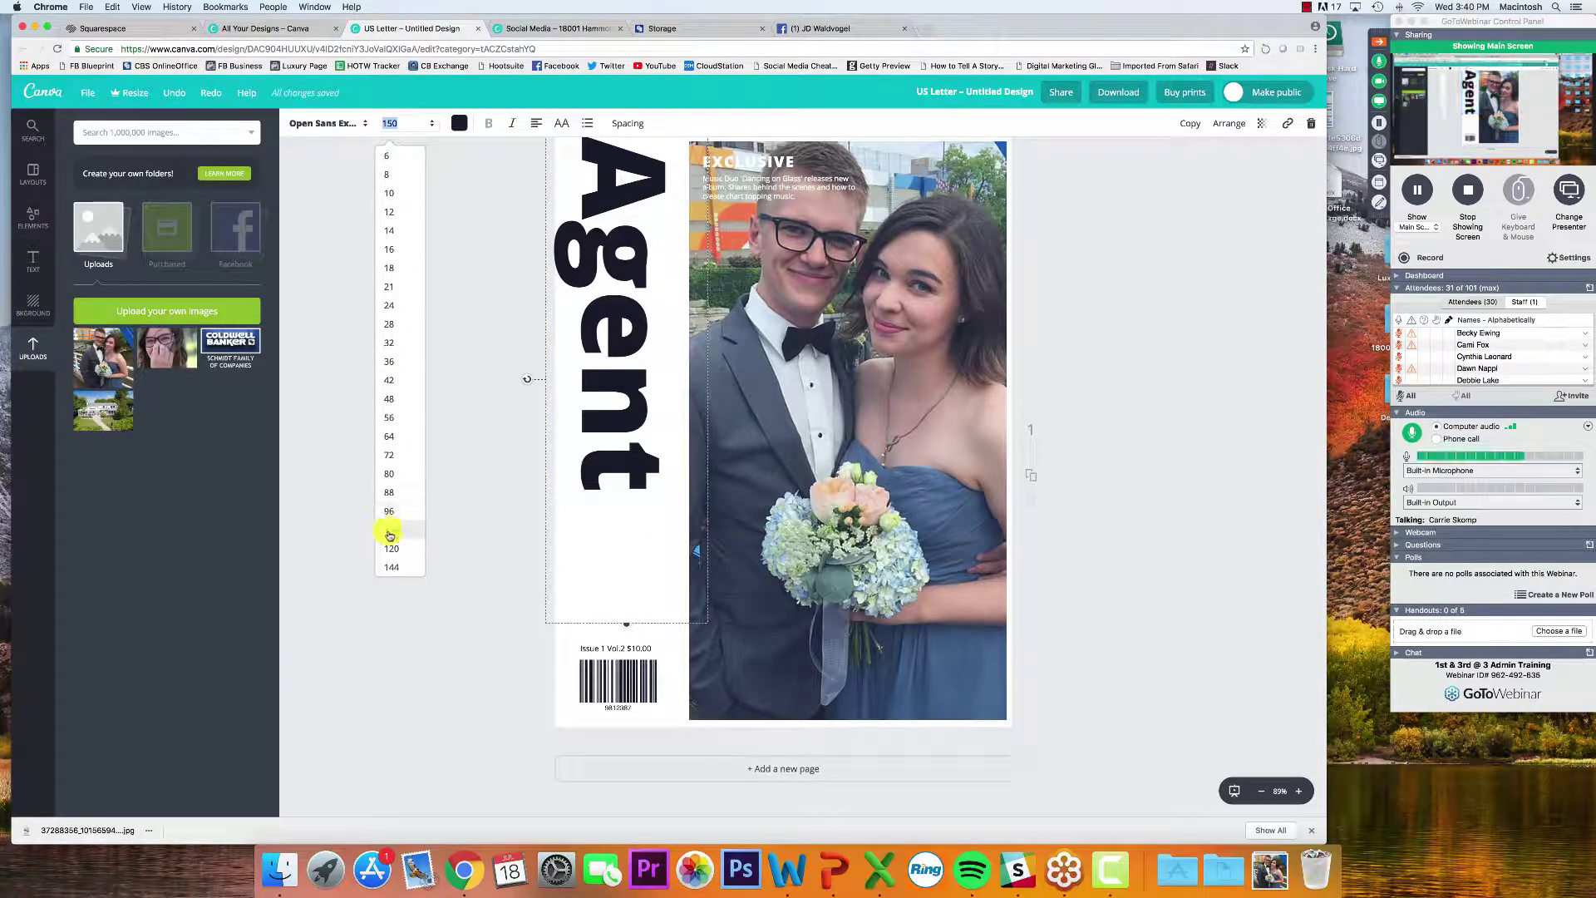
pyautogui.click(416, 529)
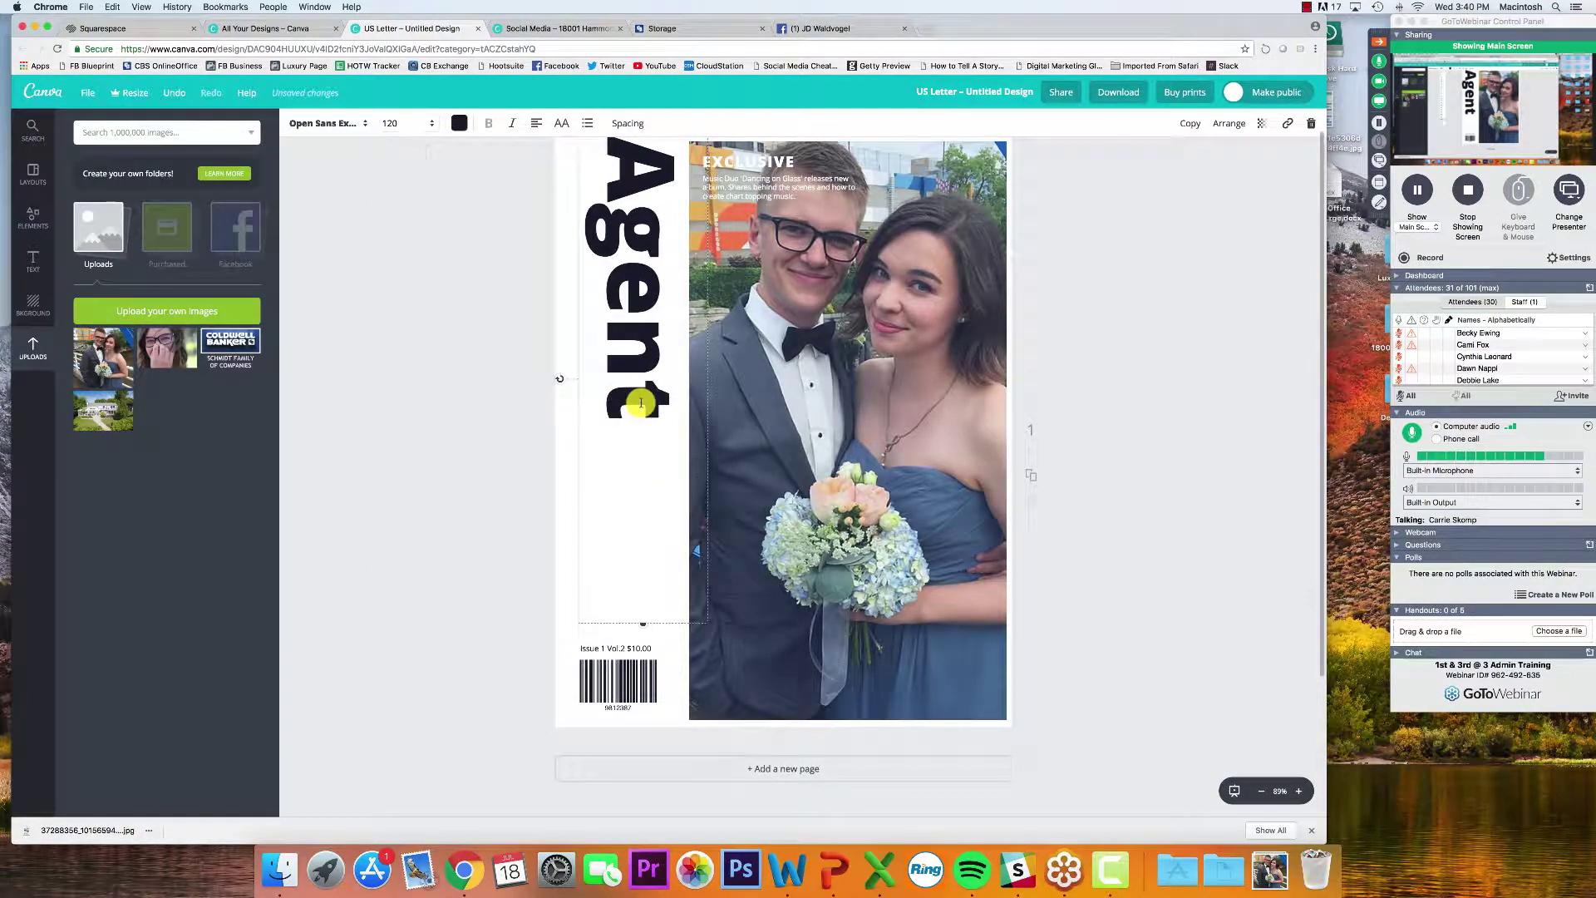
pyautogui.click(399, 123)
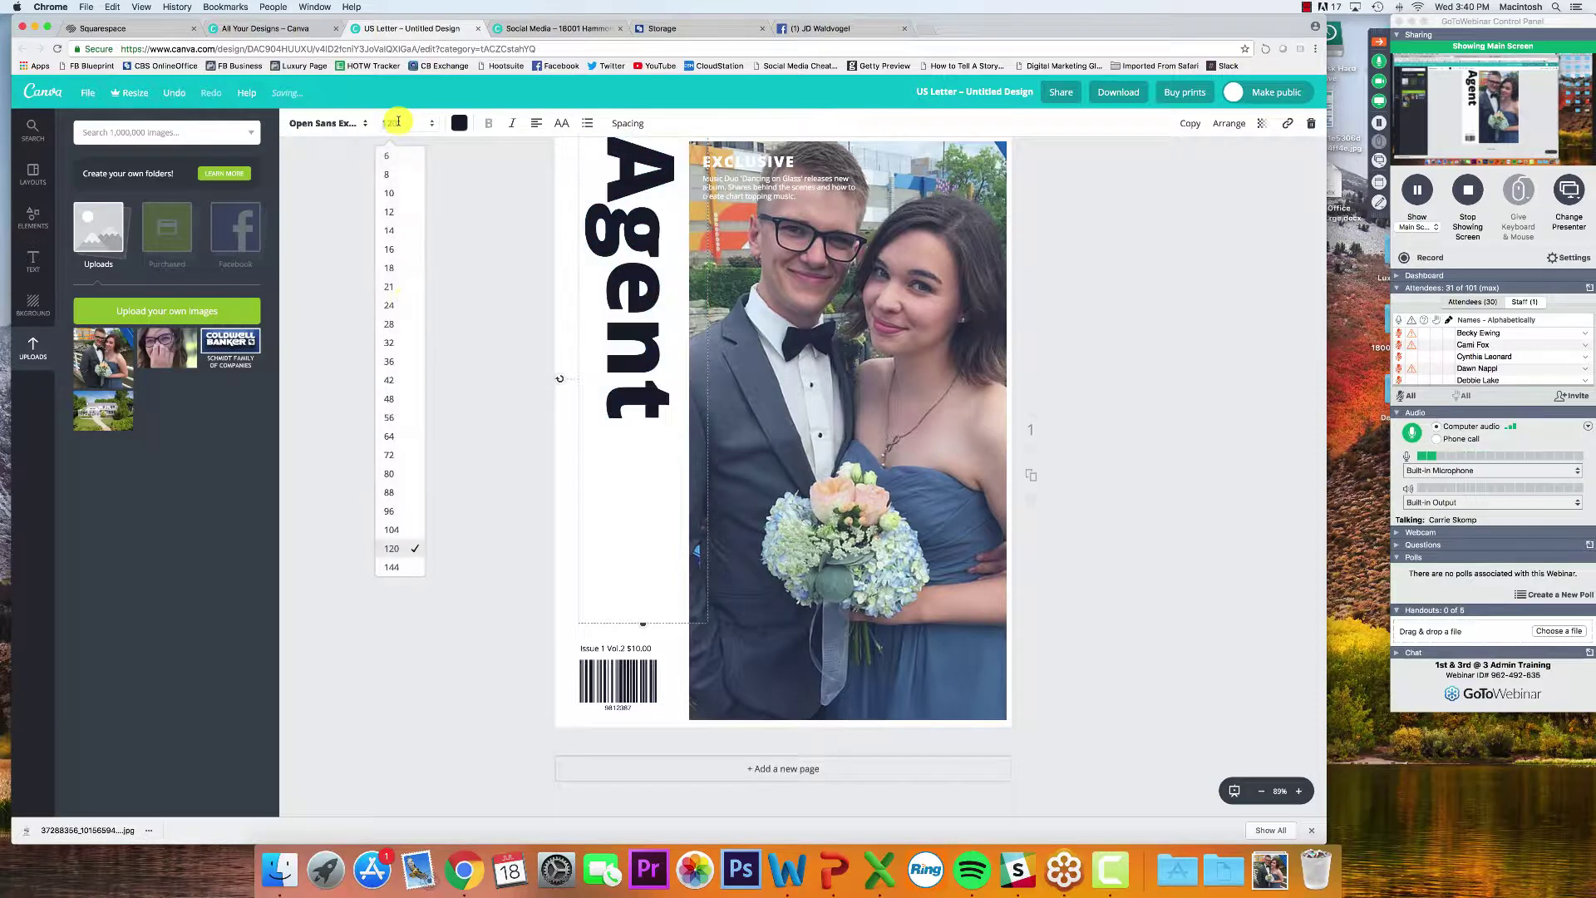
pyautogui.click(399, 498)
# Append ' Spotlight' to the title and stretch its box so it fits one line
pyautogui.click(652, 350)
pyautogui.write('S')
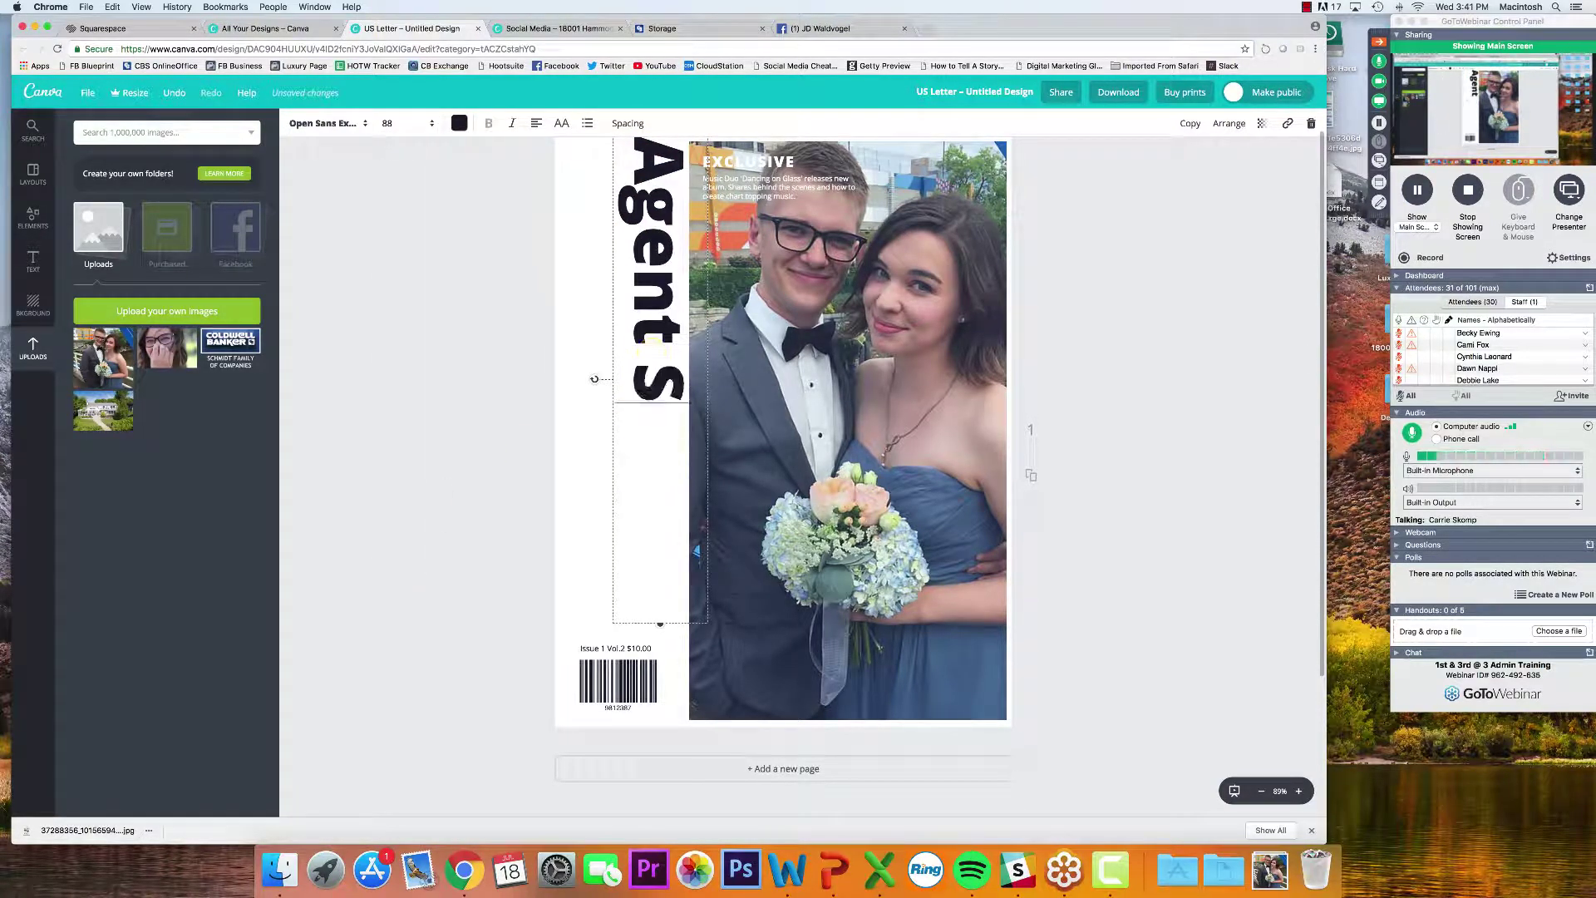
pyautogui.write('potlight')
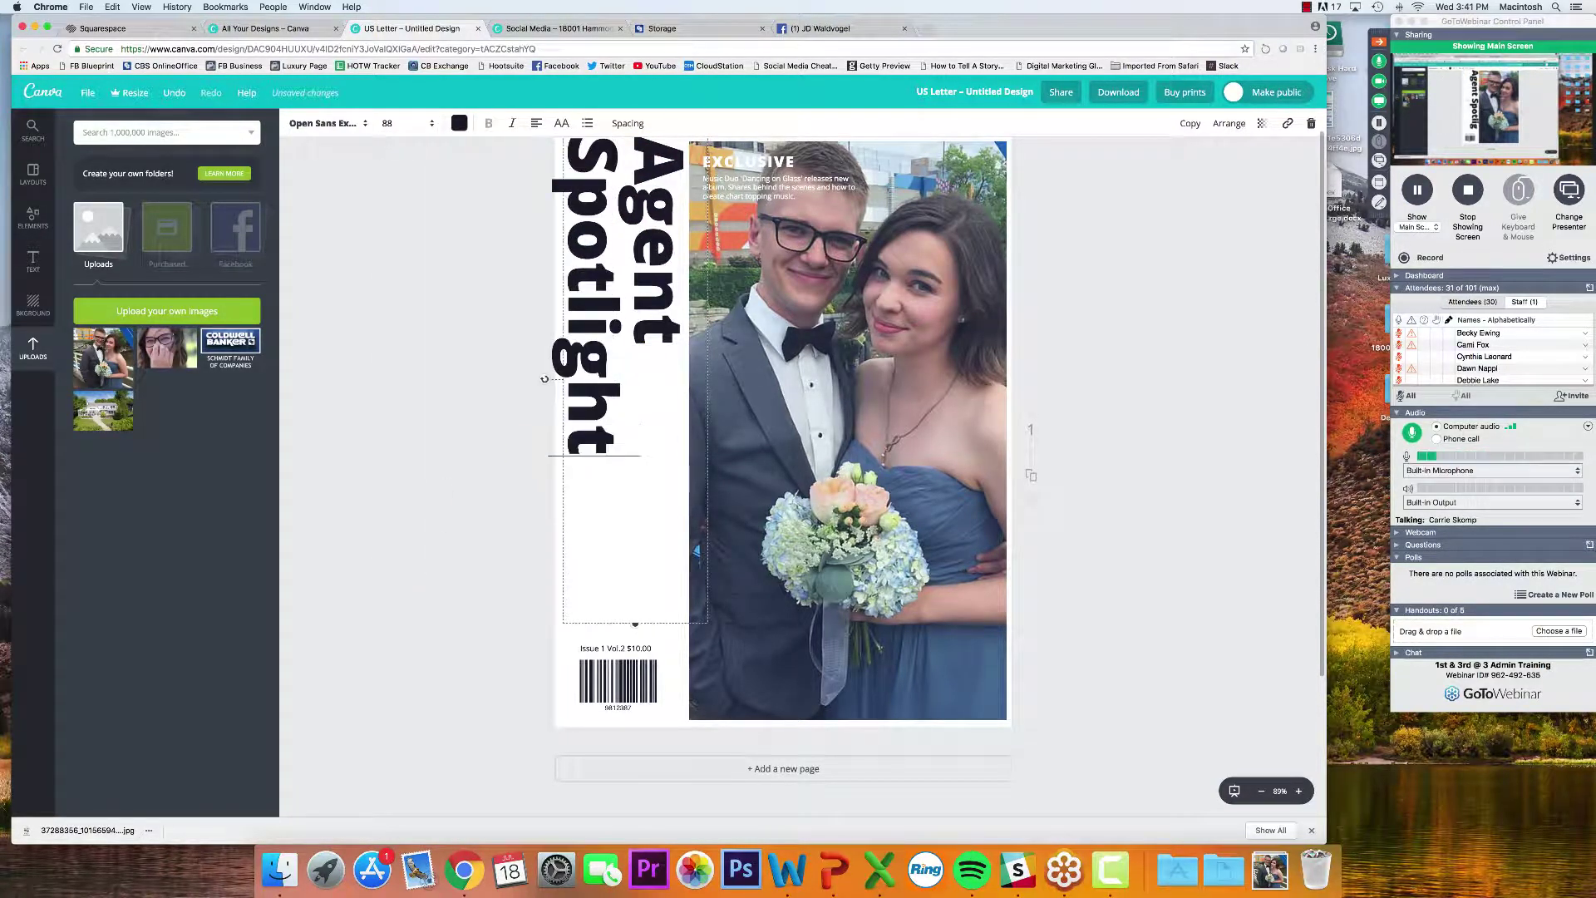
pyautogui.click(634, 623)
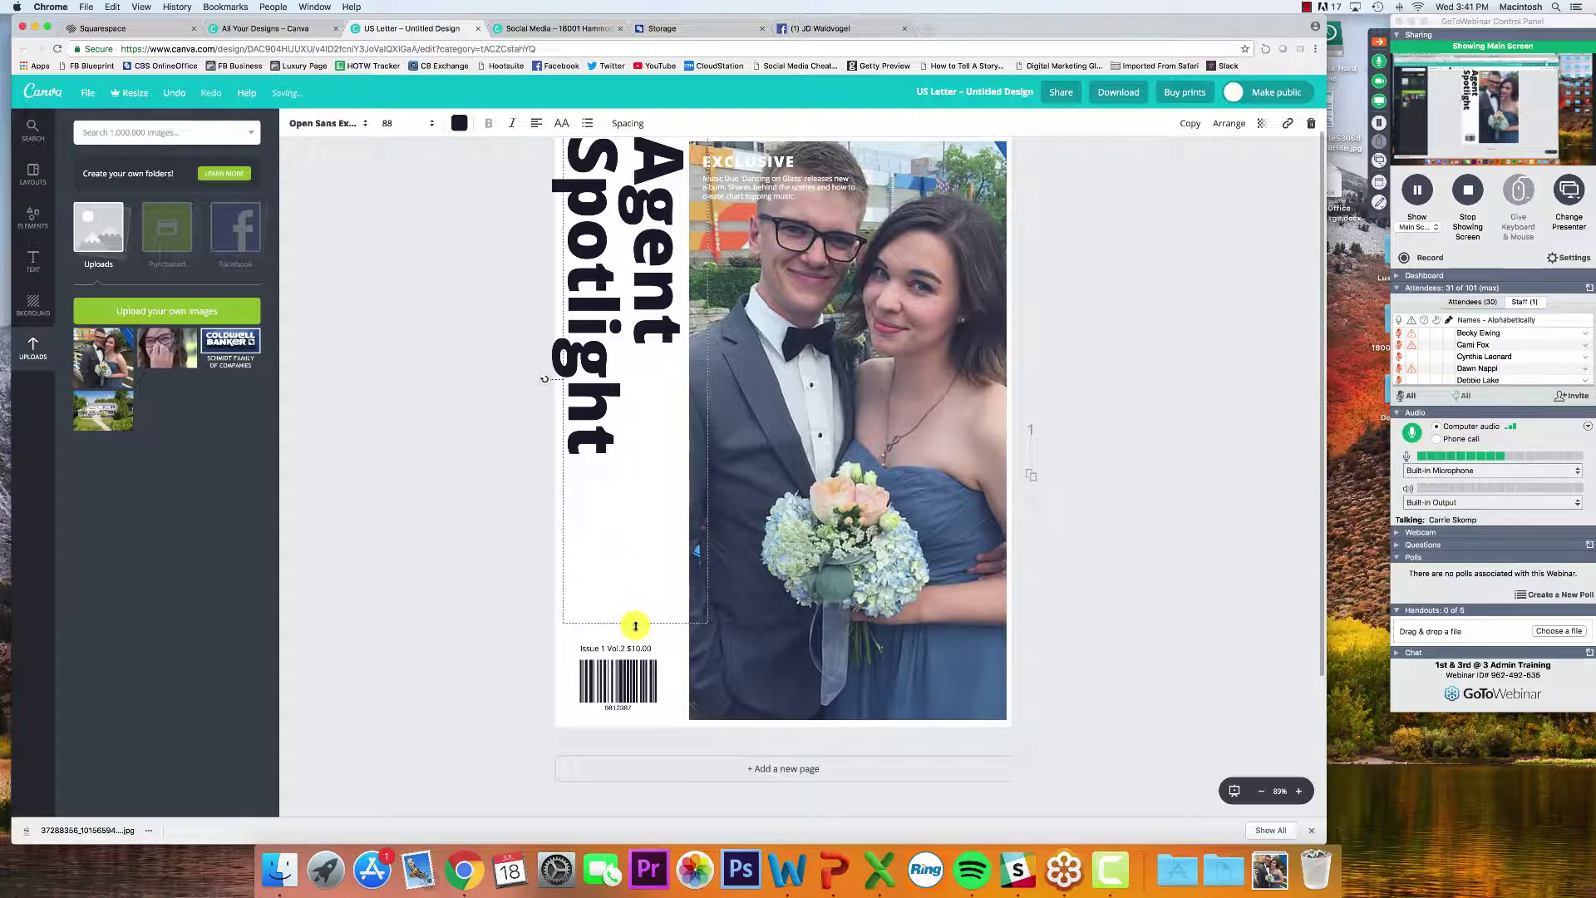
pyautogui.moveTo(635, 625); pyautogui.dragTo(635, 687)
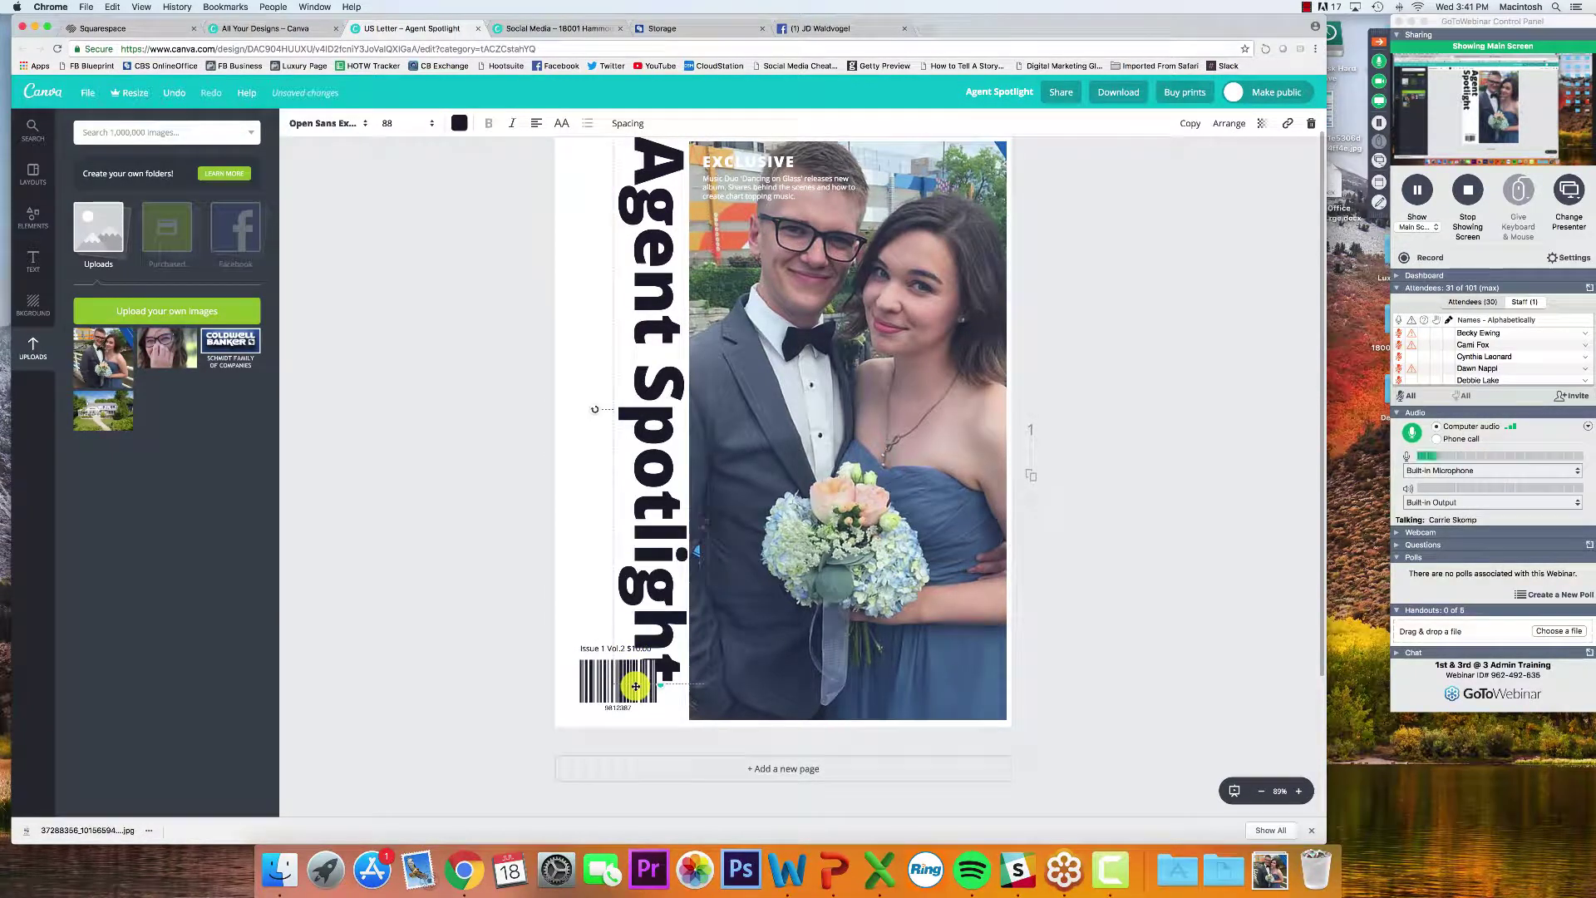
# Set the Agent Spotlight title to size 80 and move it further left
pyautogui.press('super+a')
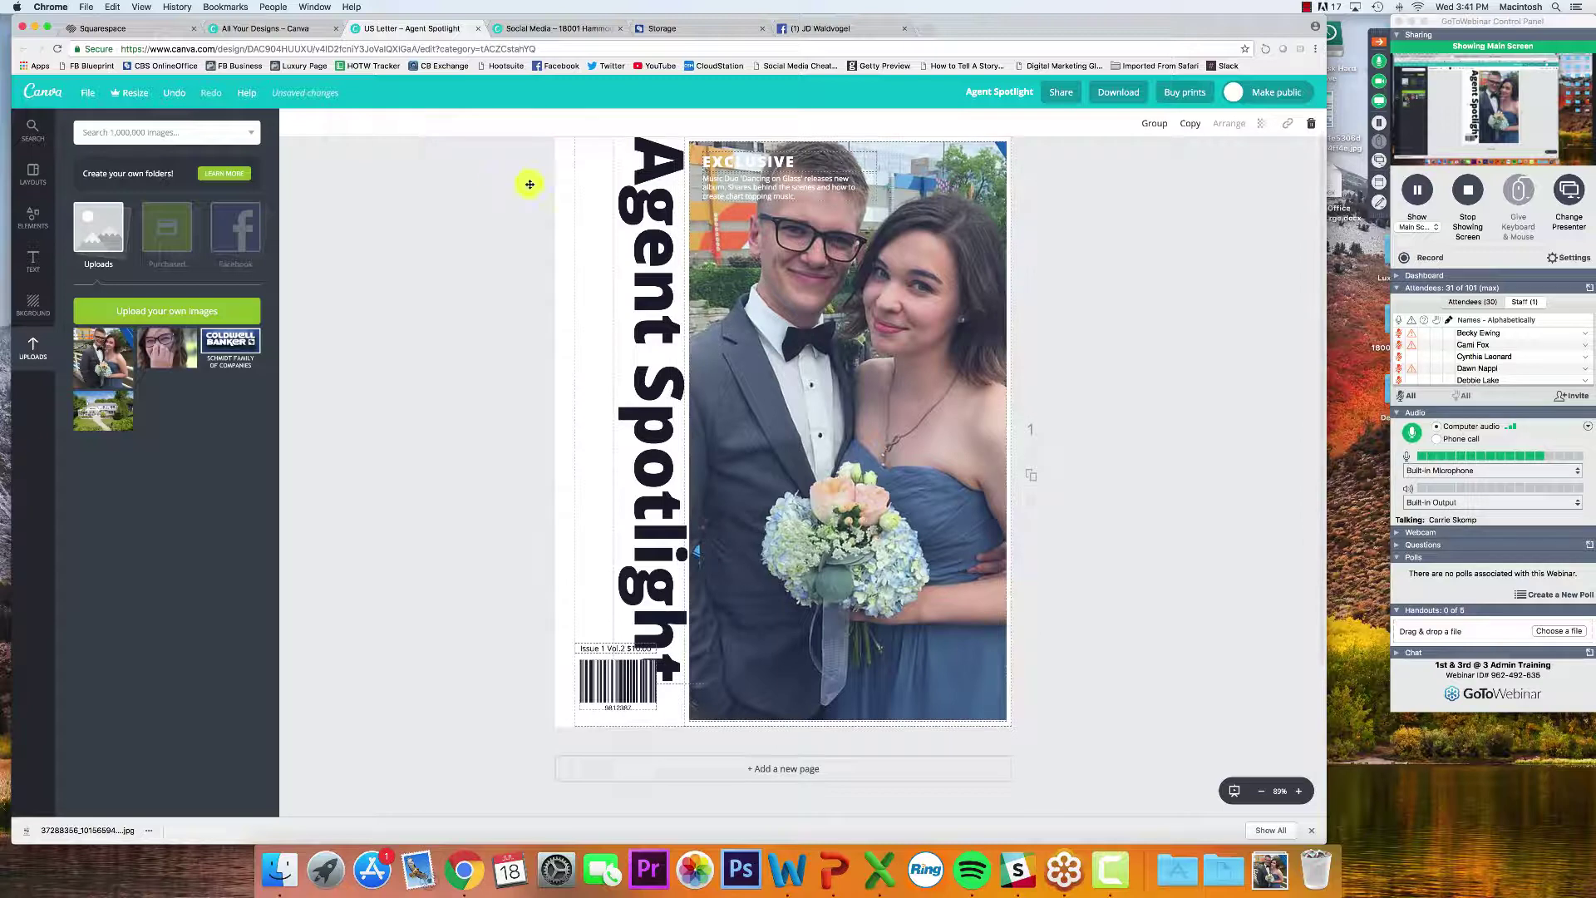
pyautogui.moveTo(659, 224); pyautogui.dragTo(633, 224)
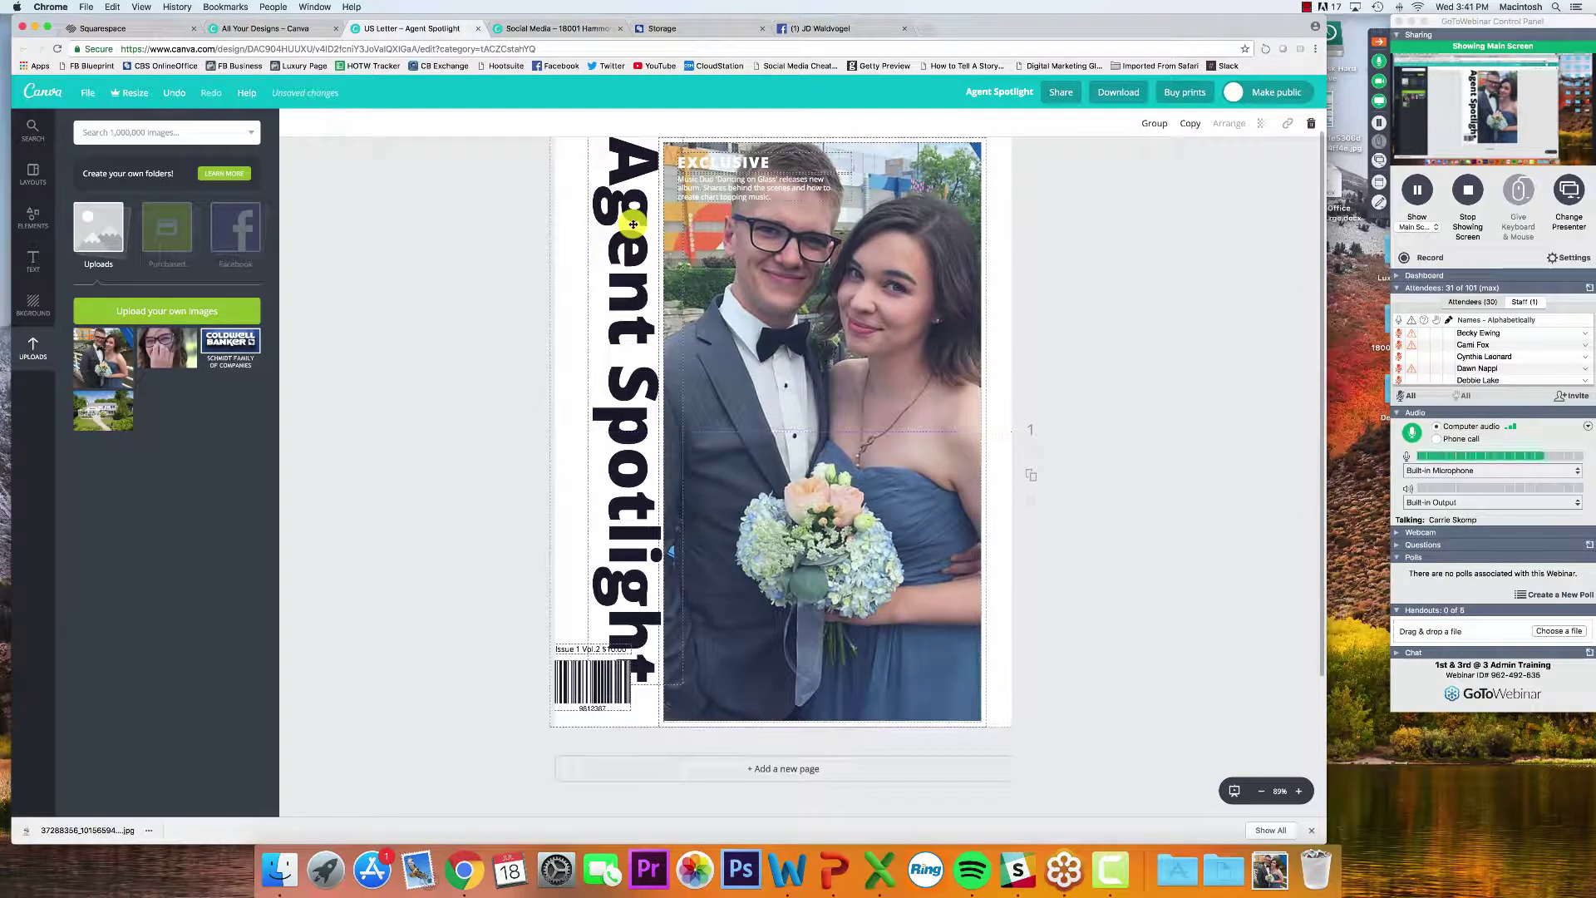
pyautogui.press('super+z')
pyautogui.click(654, 333)
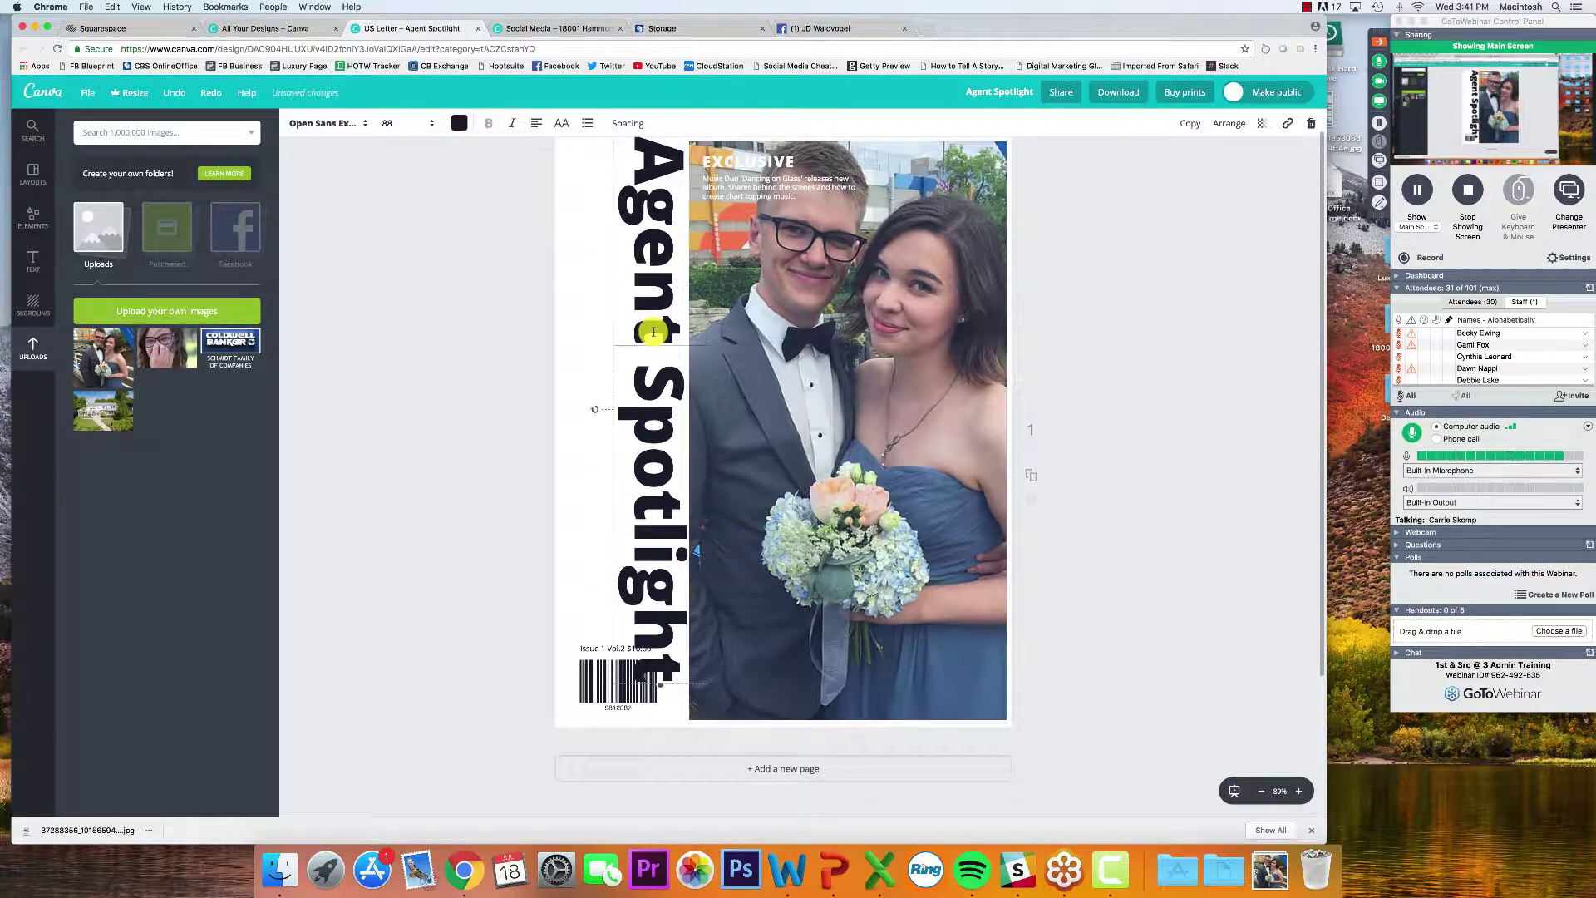
pyautogui.press('super+a')
pyautogui.click(384, 126)
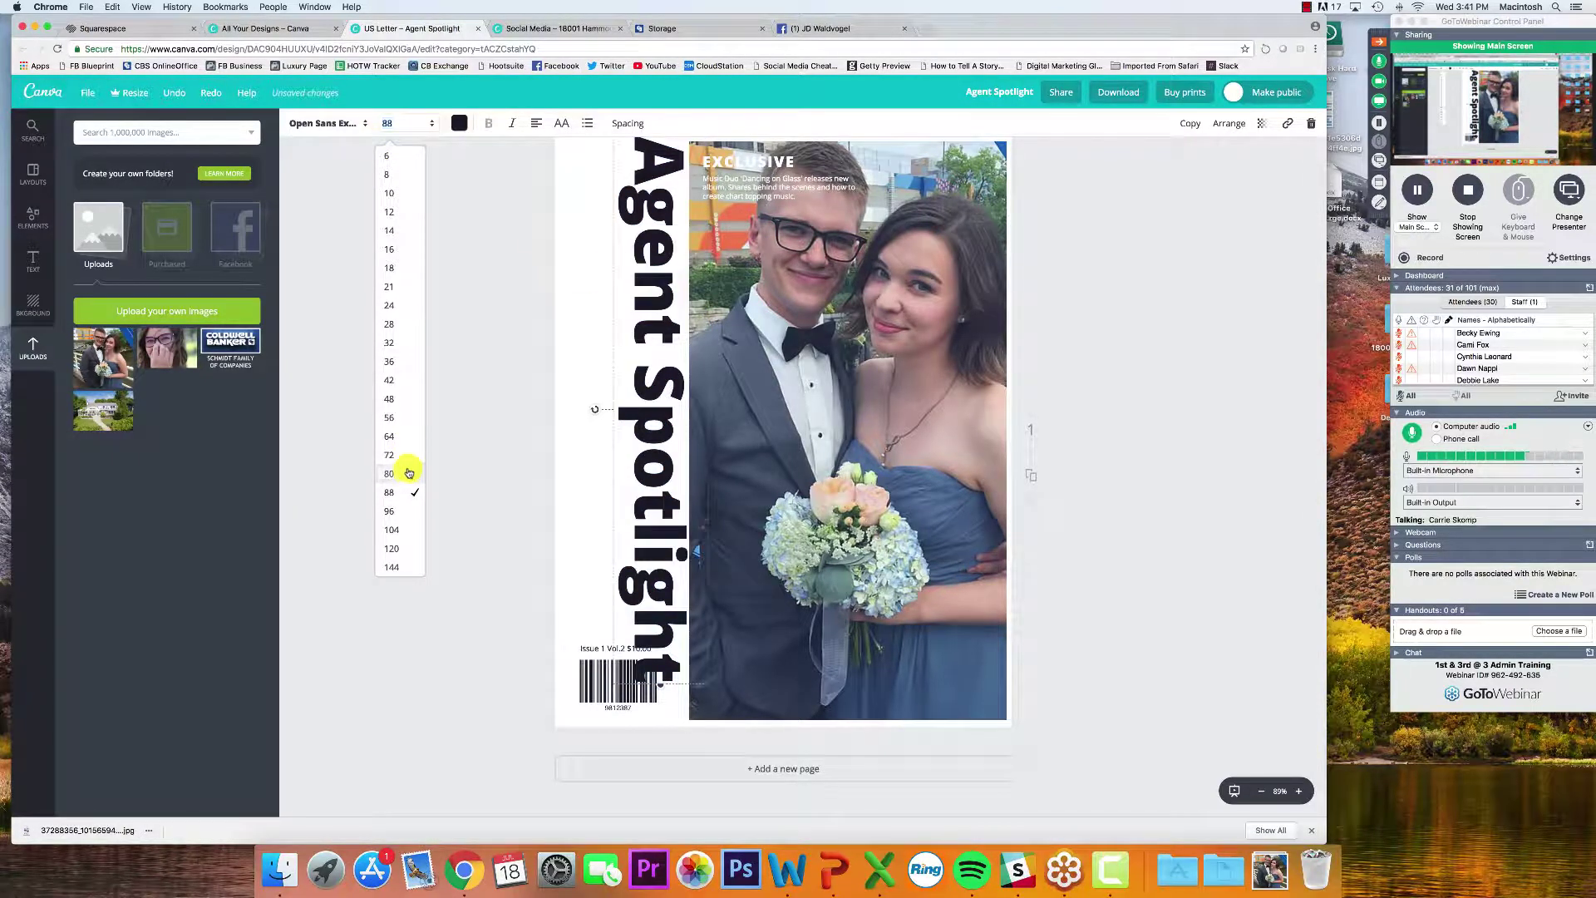
pyautogui.click(408, 473)
pyautogui.click(360, 367)
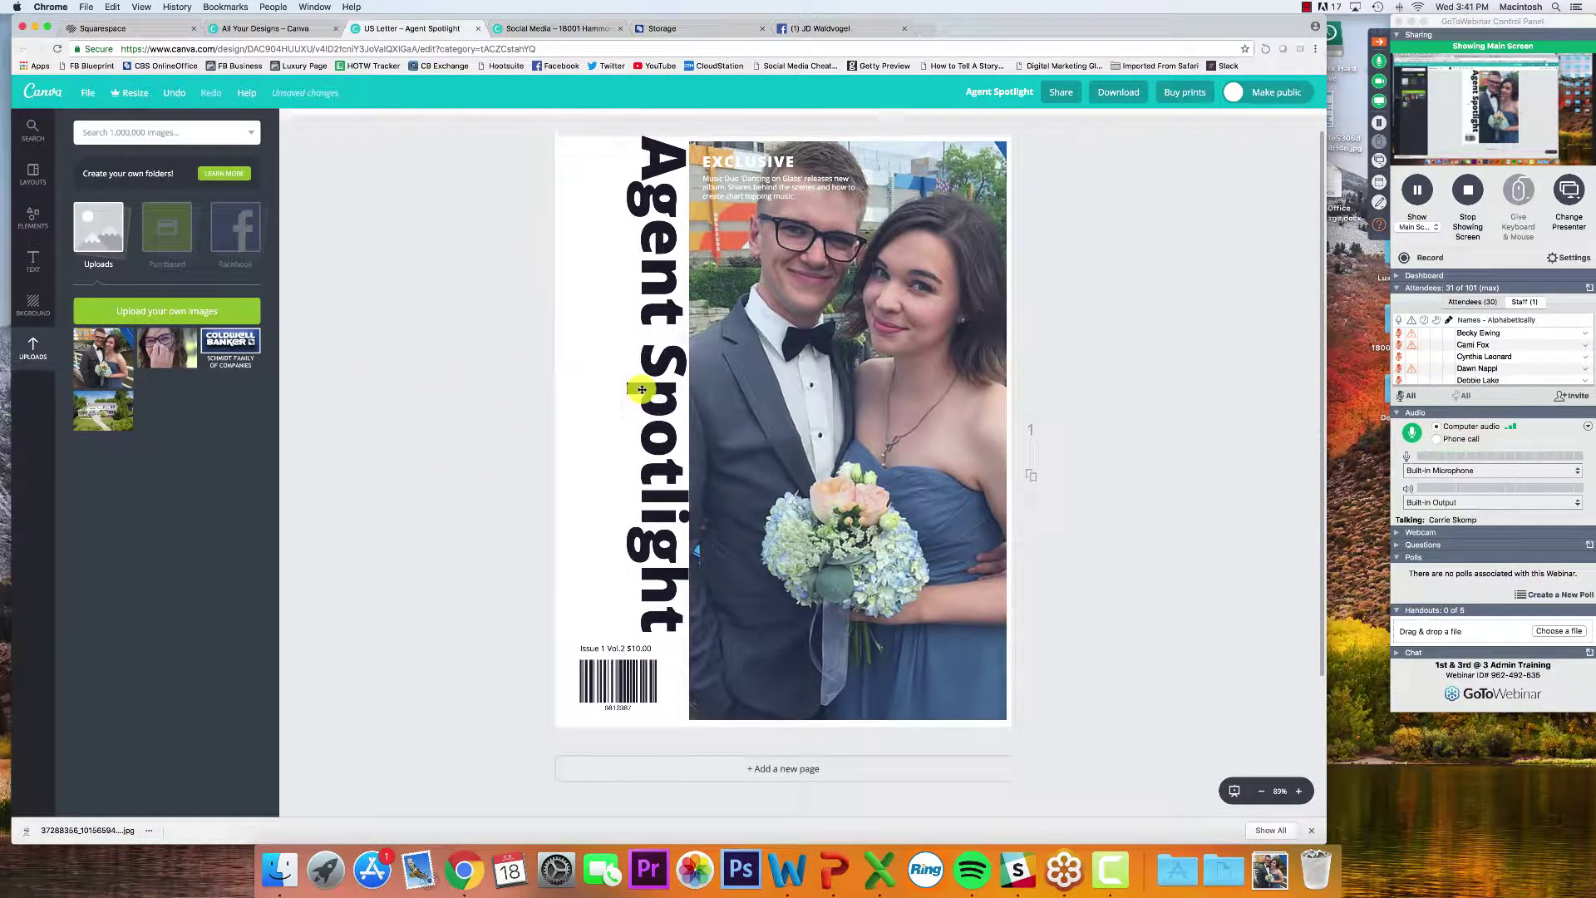
pyautogui.moveTo(642, 389); pyautogui.dragTo(603, 395)
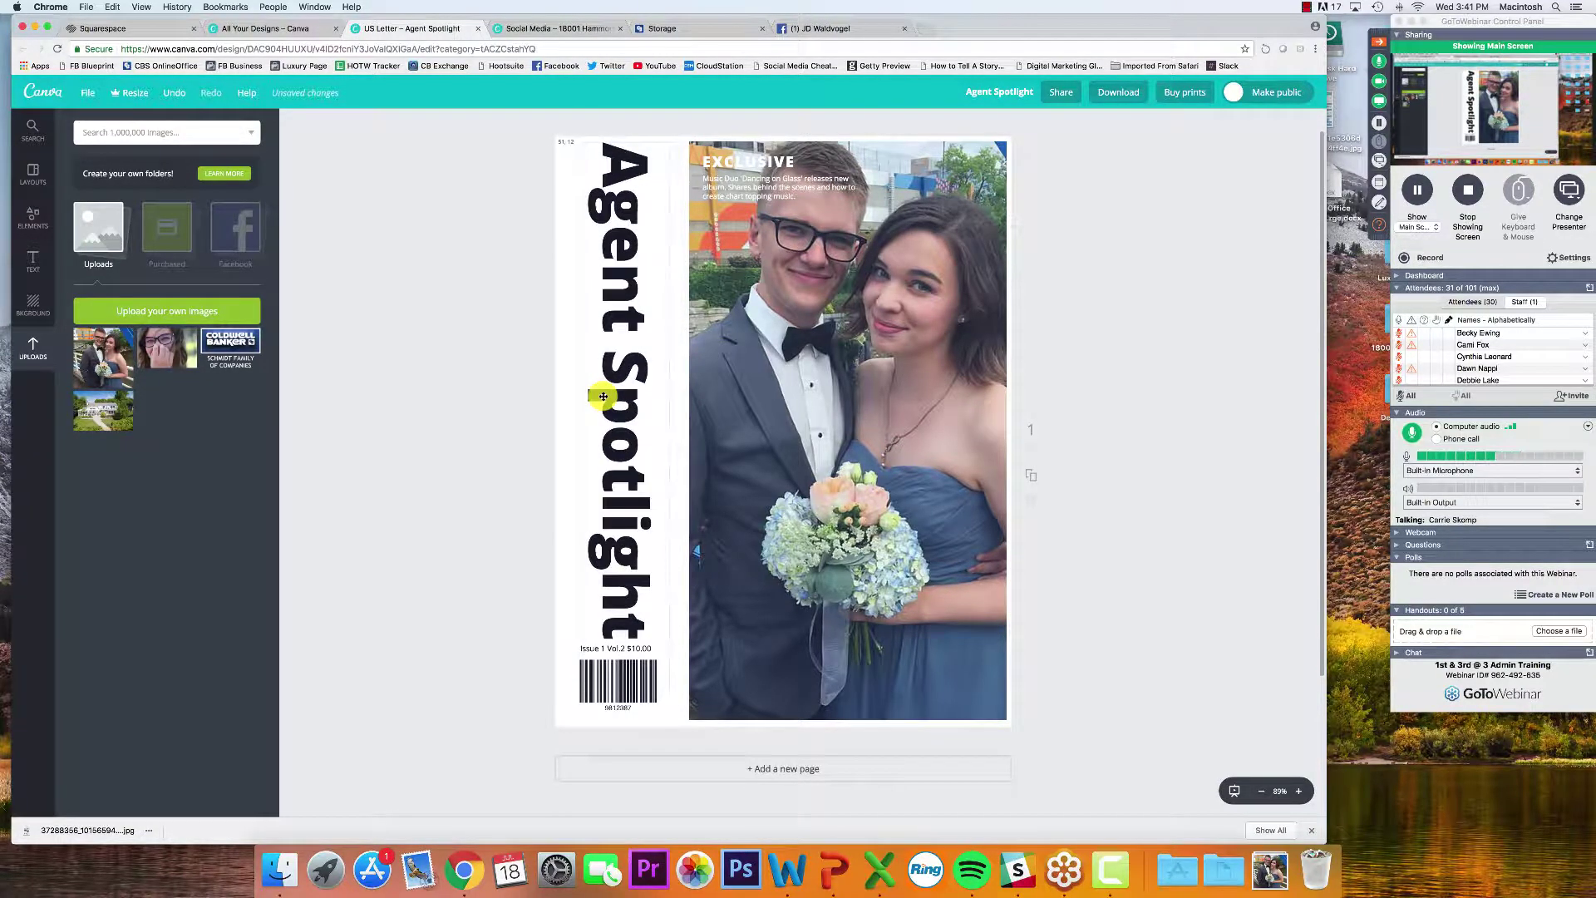
# Rewrite the caption under EXCLUSIVE to name the pictured person, last seen on downtown Grand Rapids' blue bridge
pyautogui.click(726, 193)
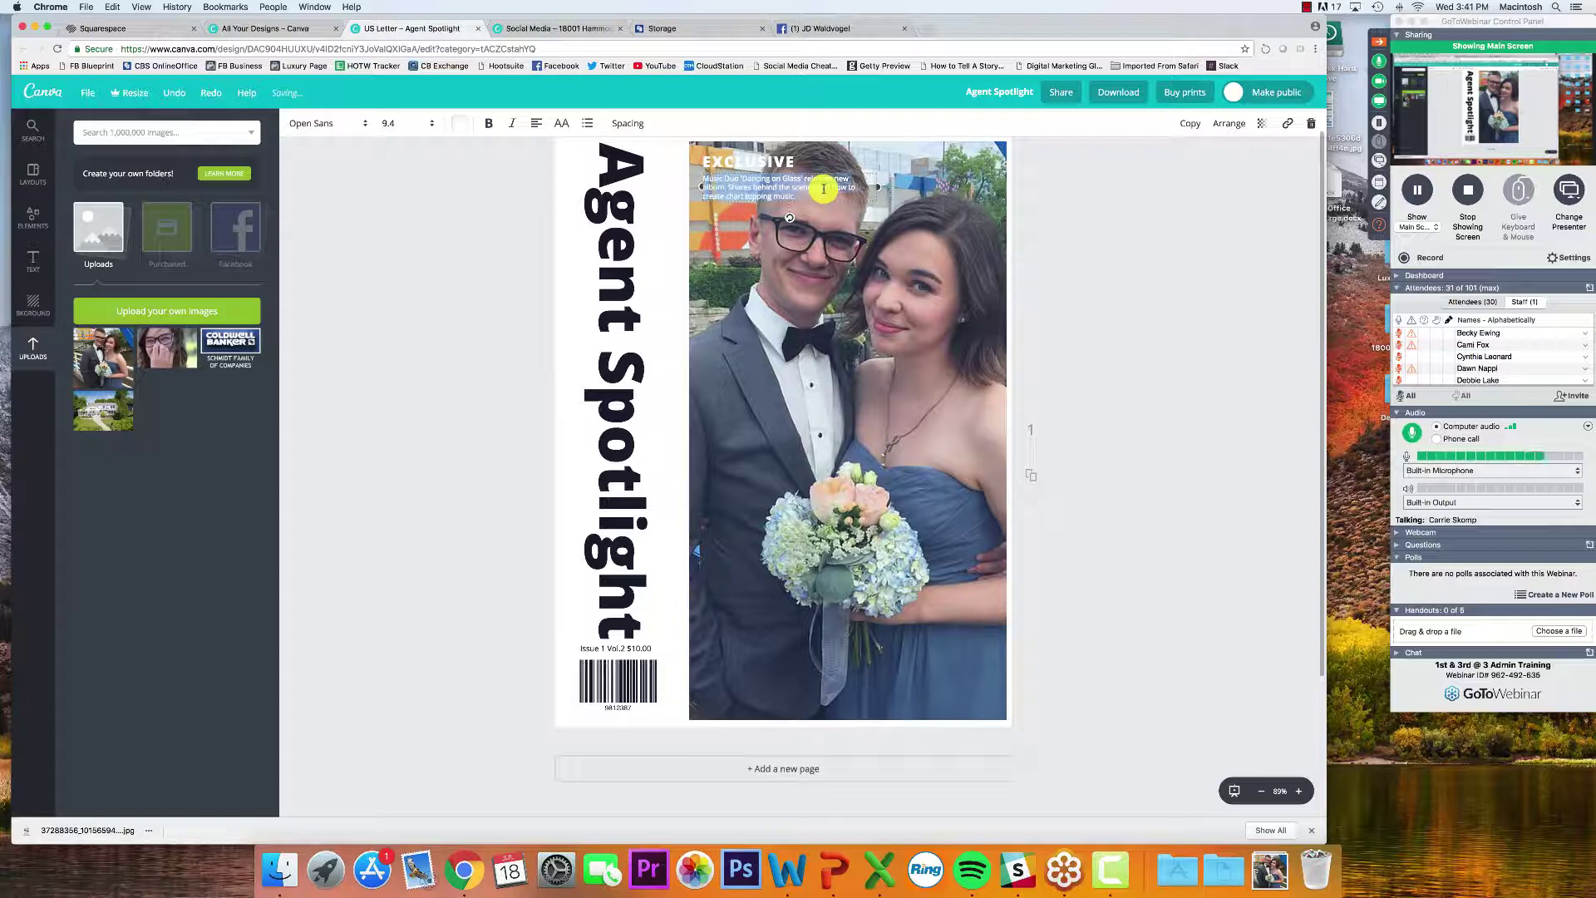
pyautogui.press('BackSpace')
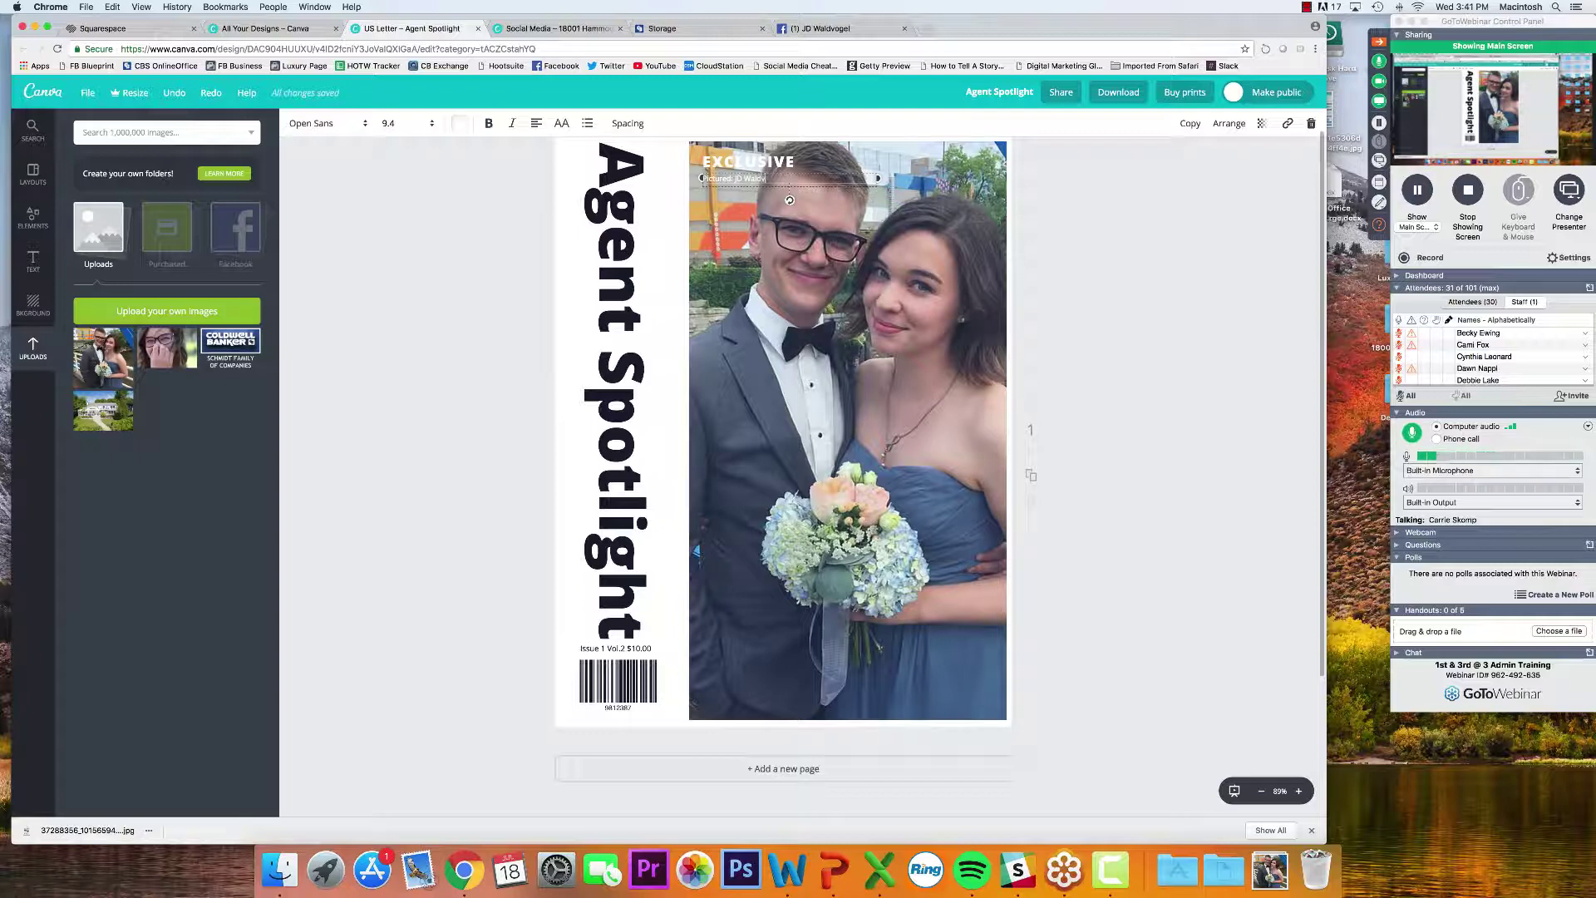
pyautogui.write(', J')
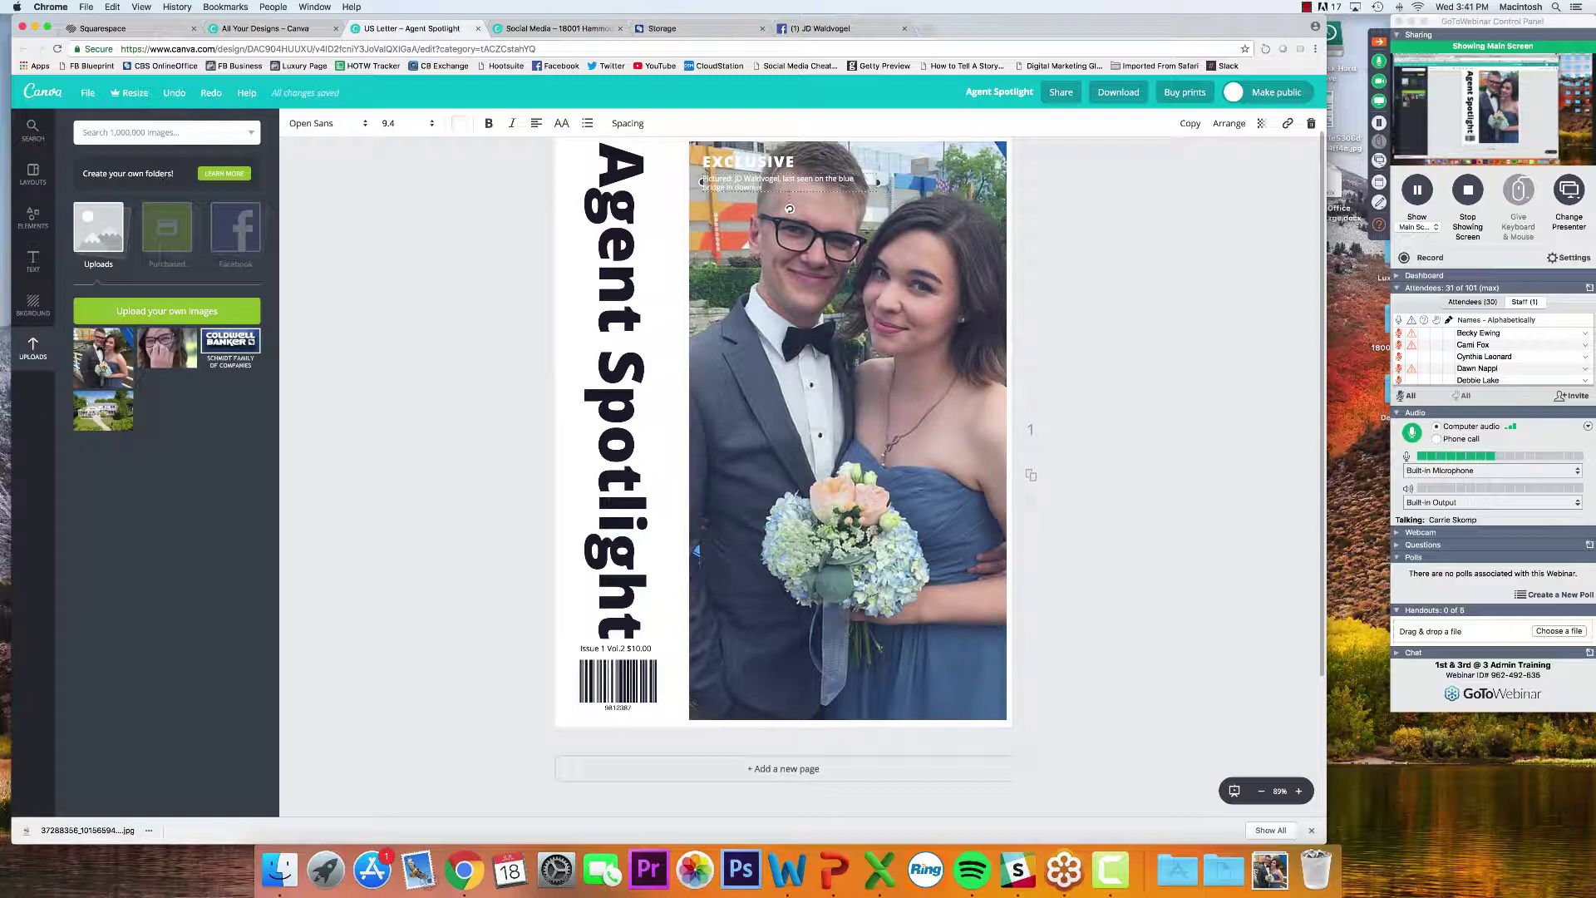
pyautogui.write('rand Rapids')
pyautogui.click(1245, 297)
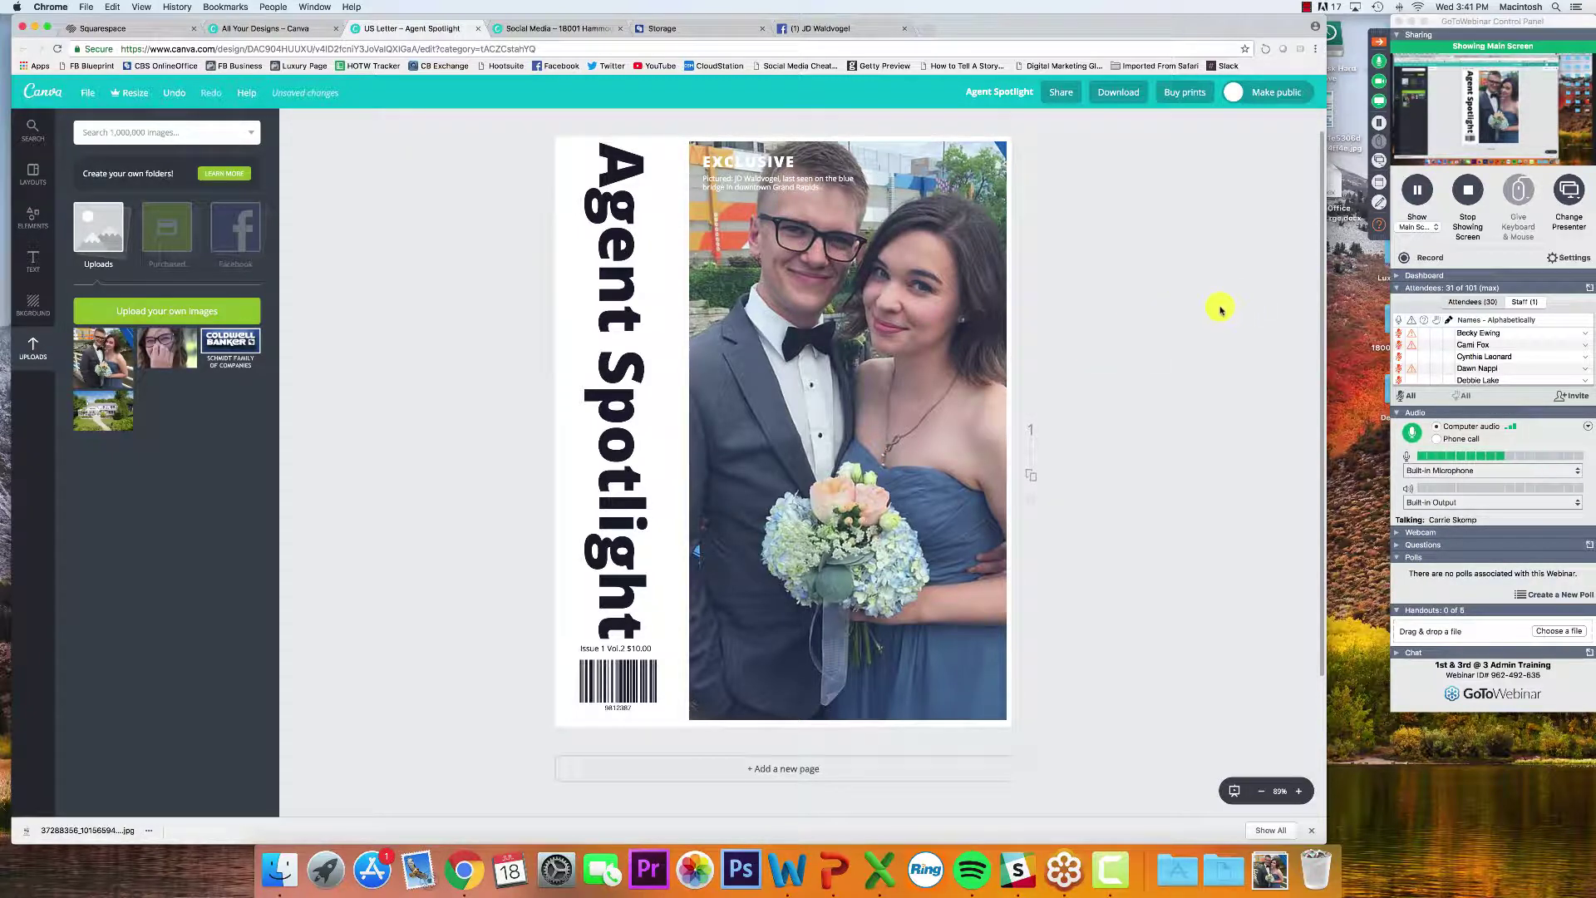
pyautogui.scroll(1, 1221, 309)
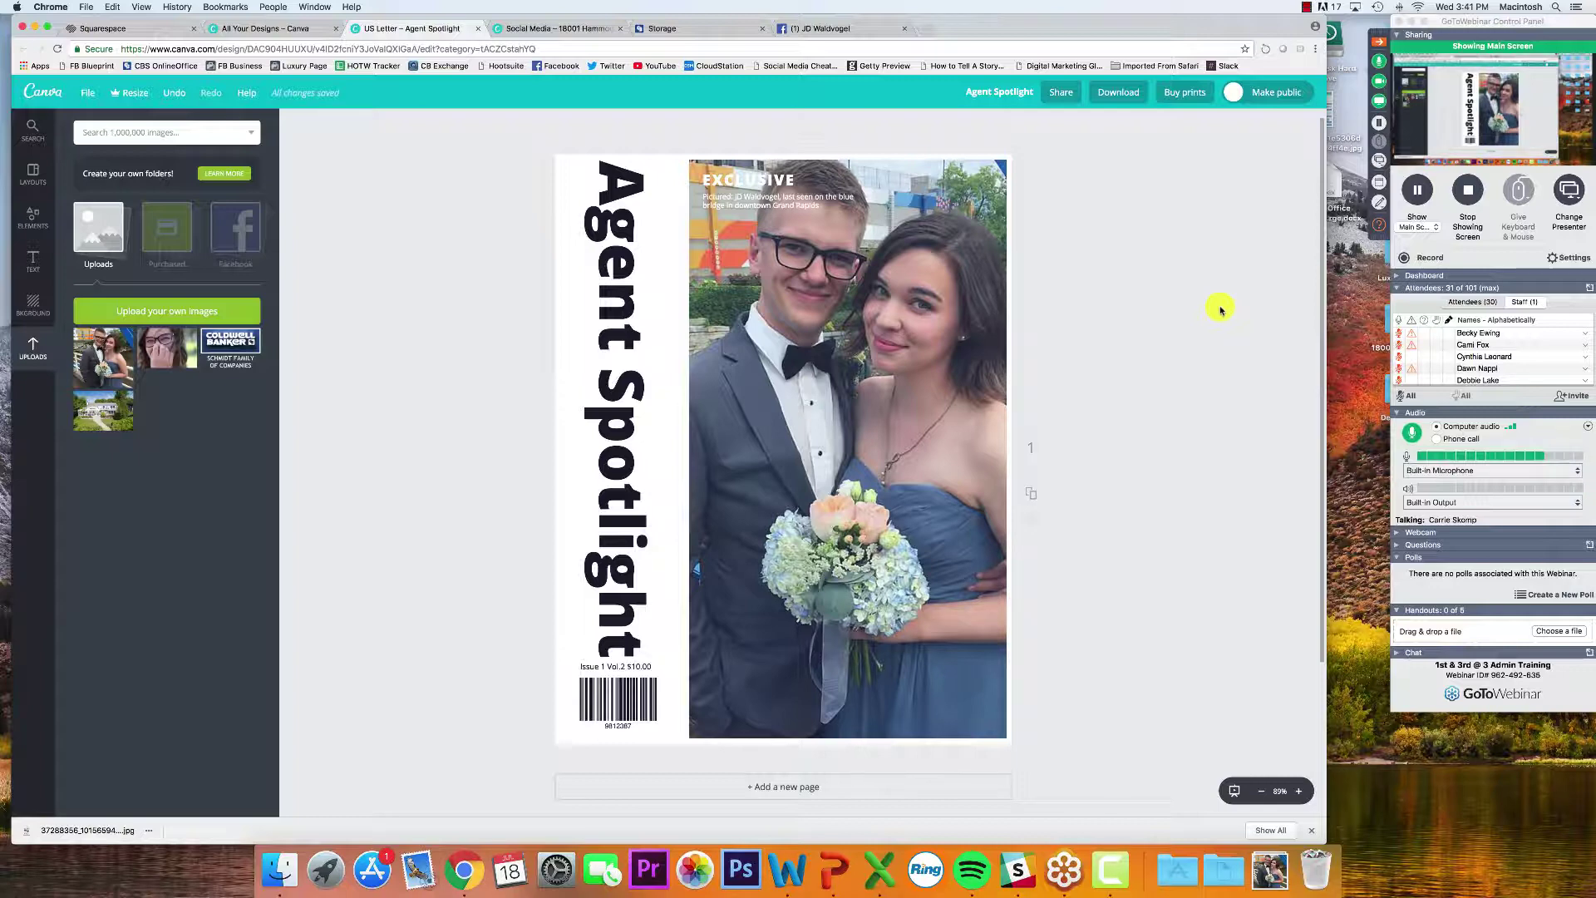
pyautogui.click(1379, 224)
pyautogui.scroll(-1, 1255, 258)
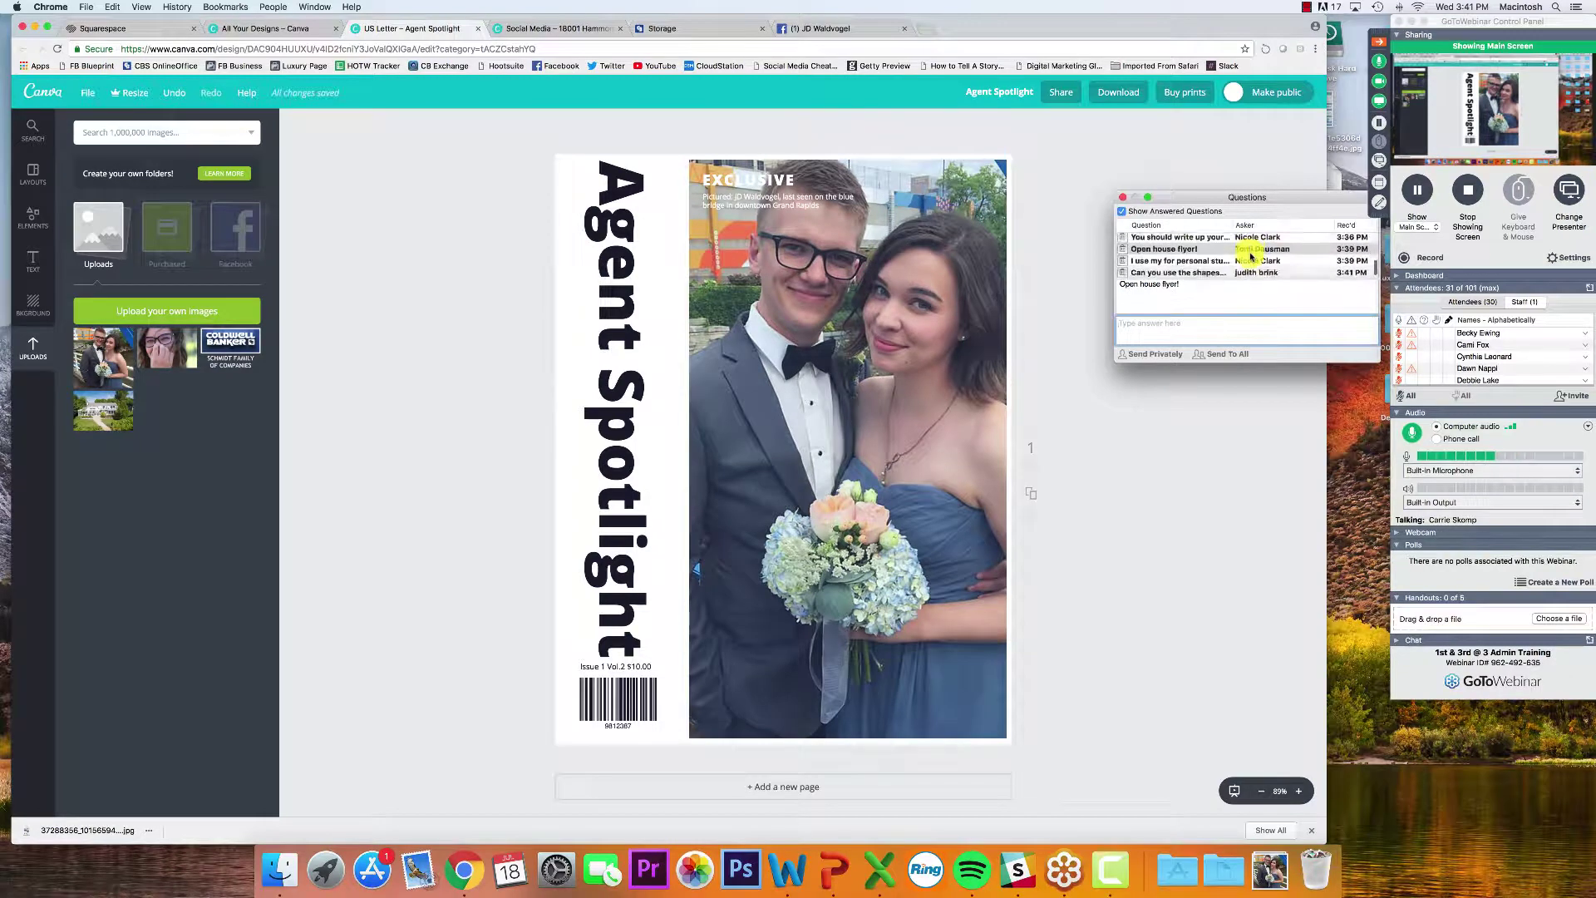
pyautogui.click(1210, 260)
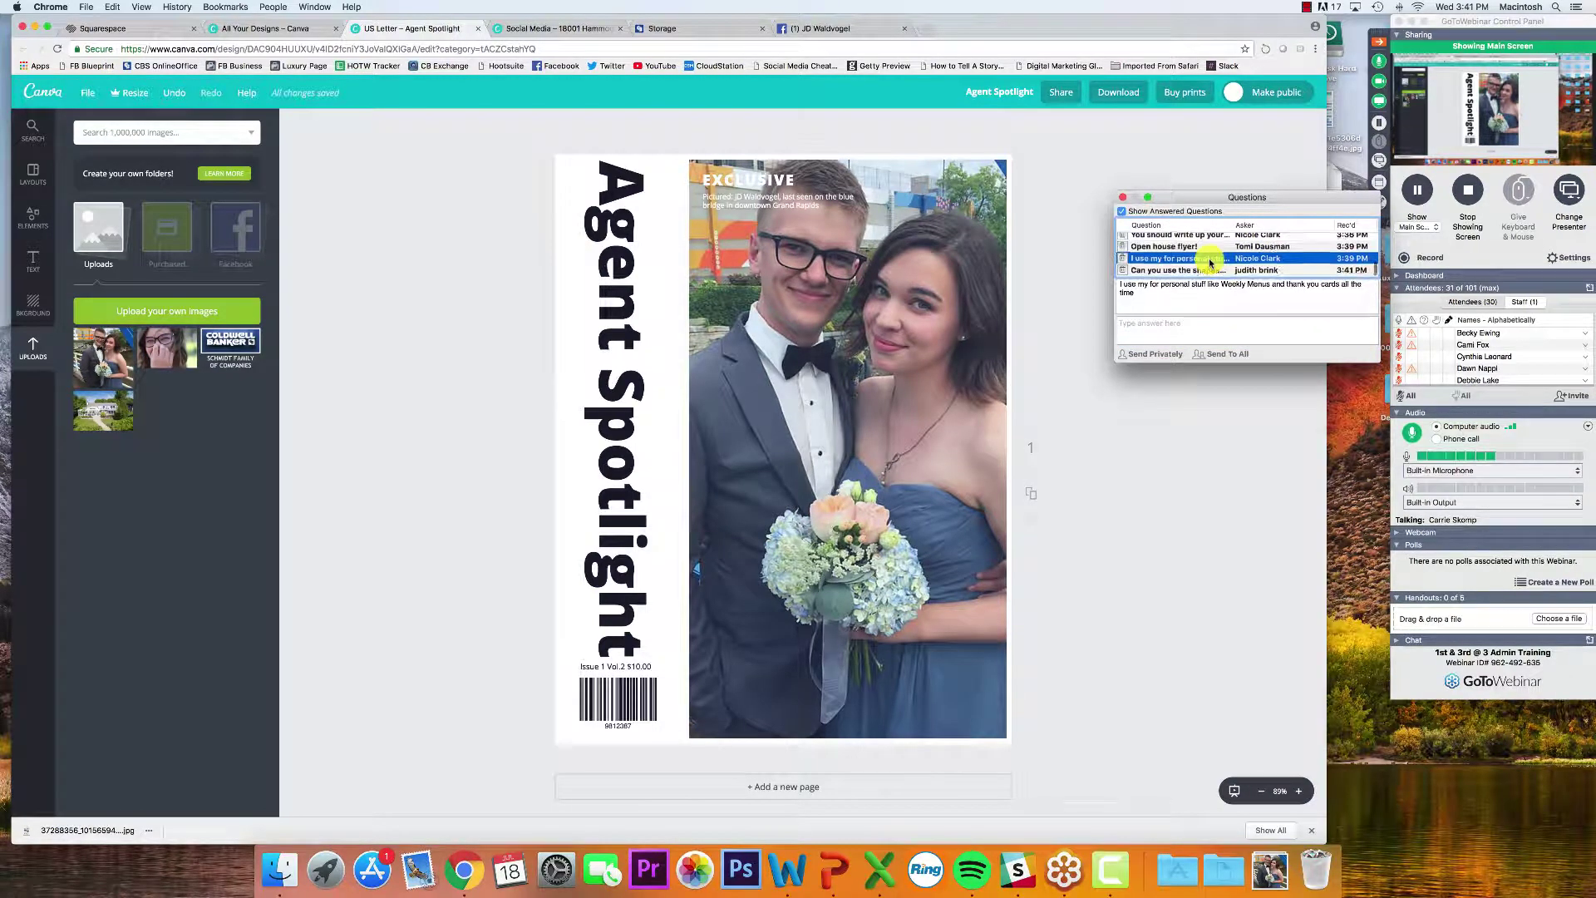
pyautogui.click(1207, 271)
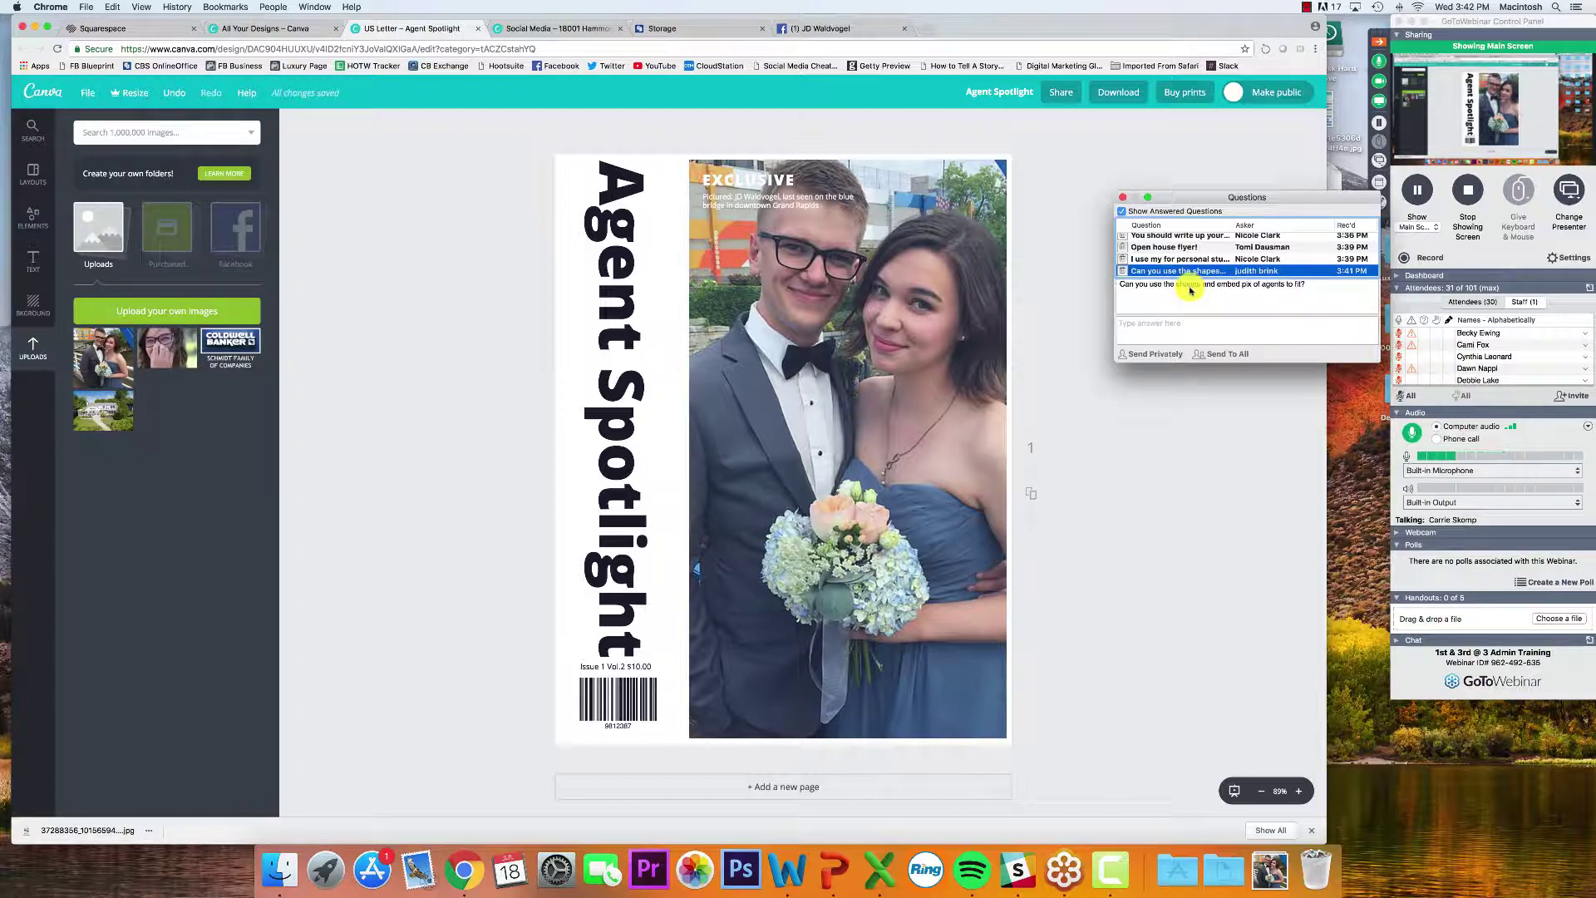
pyautogui.click(1121, 200)
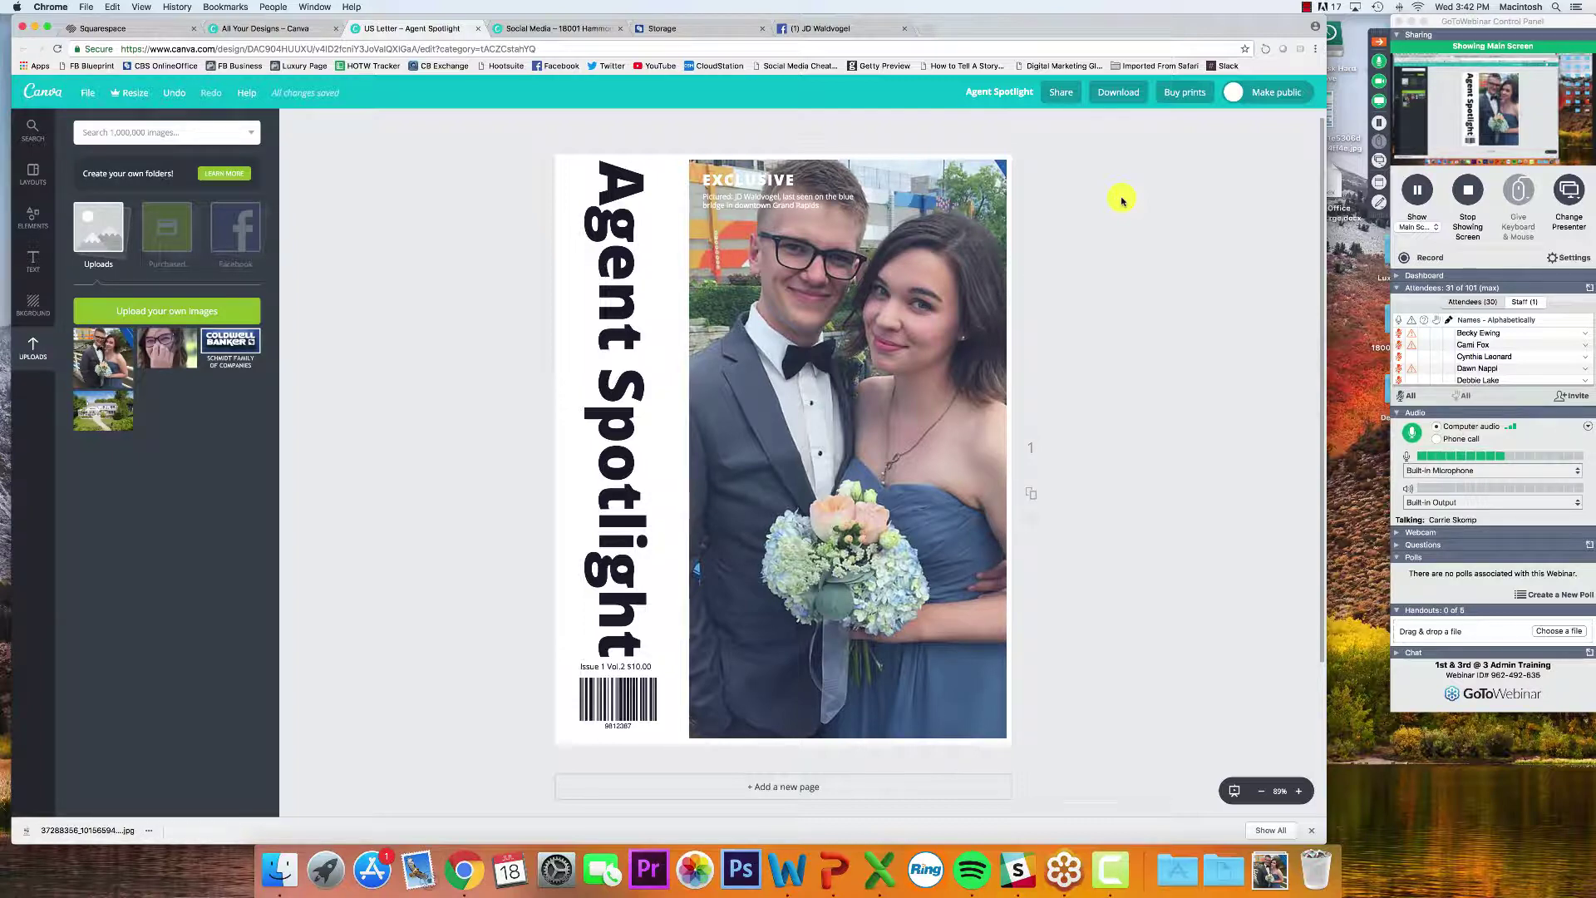
# Try nudging the couple photo, undo it, then drop the house photo into the cover frame
pyautogui.click(822, 334)
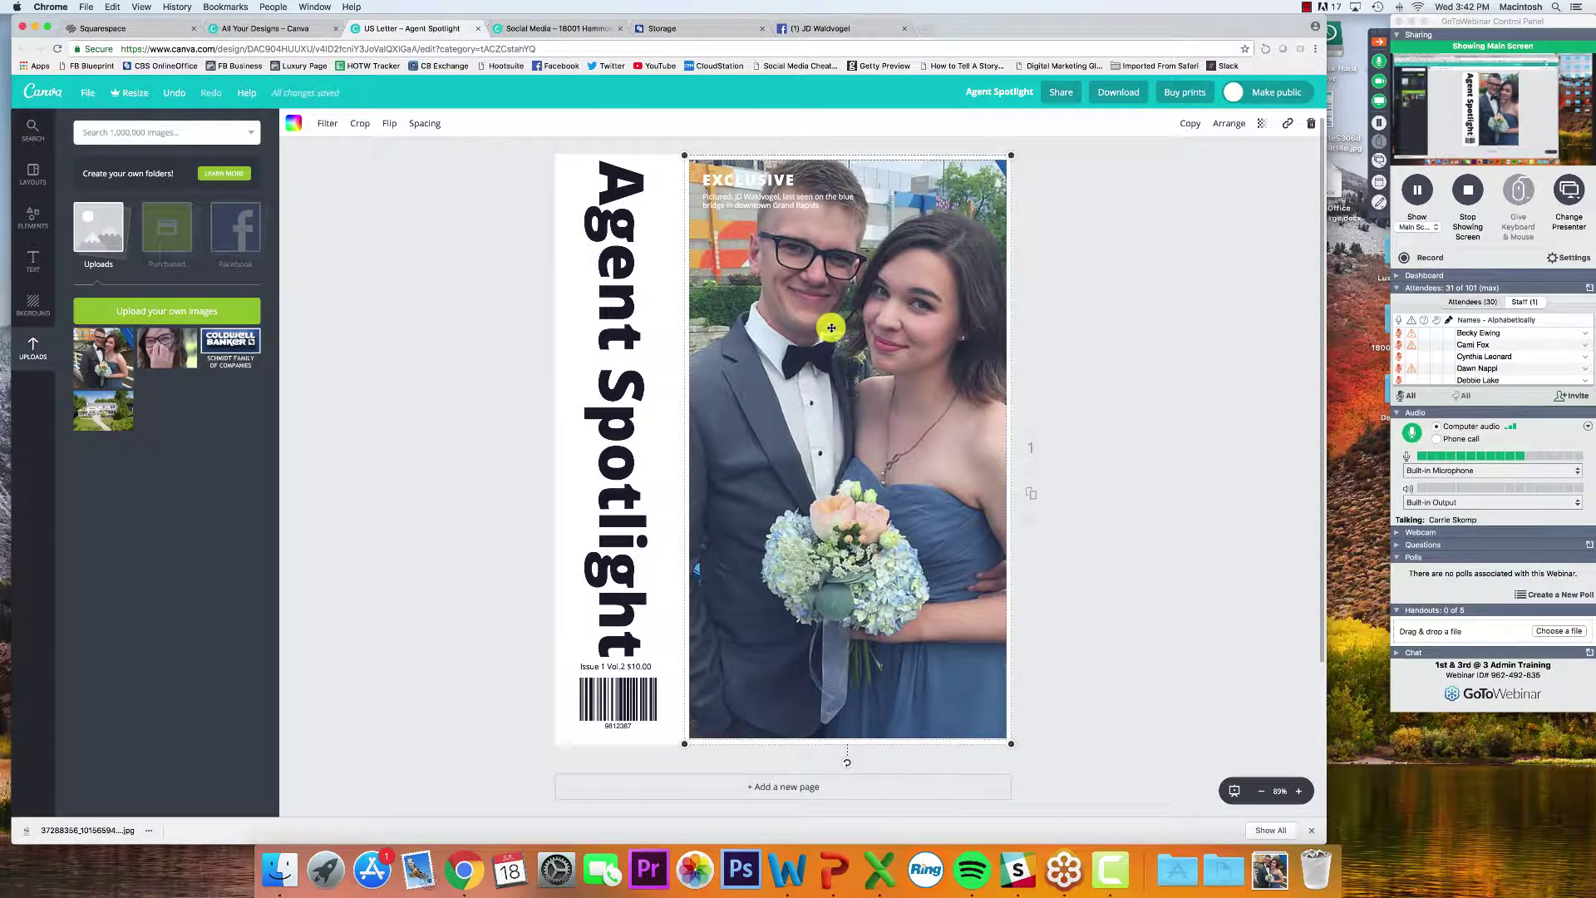
pyautogui.moveTo(813, 310); pyautogui.dragTo(811, 312)
pyautogui.press('super+z')
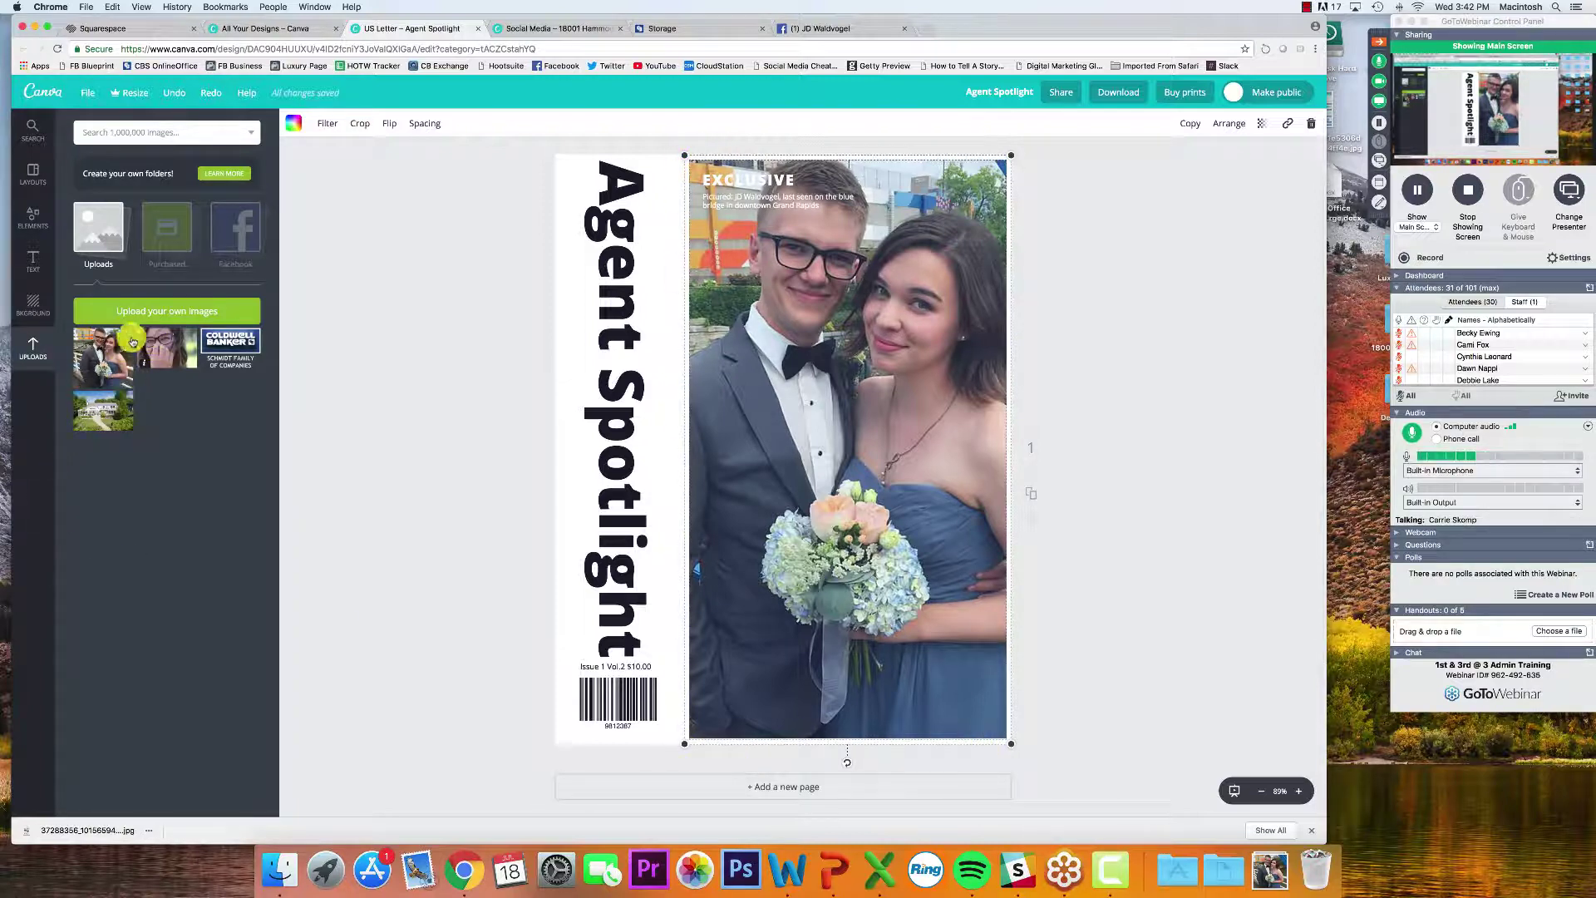
pyautogui.click(111, 416)
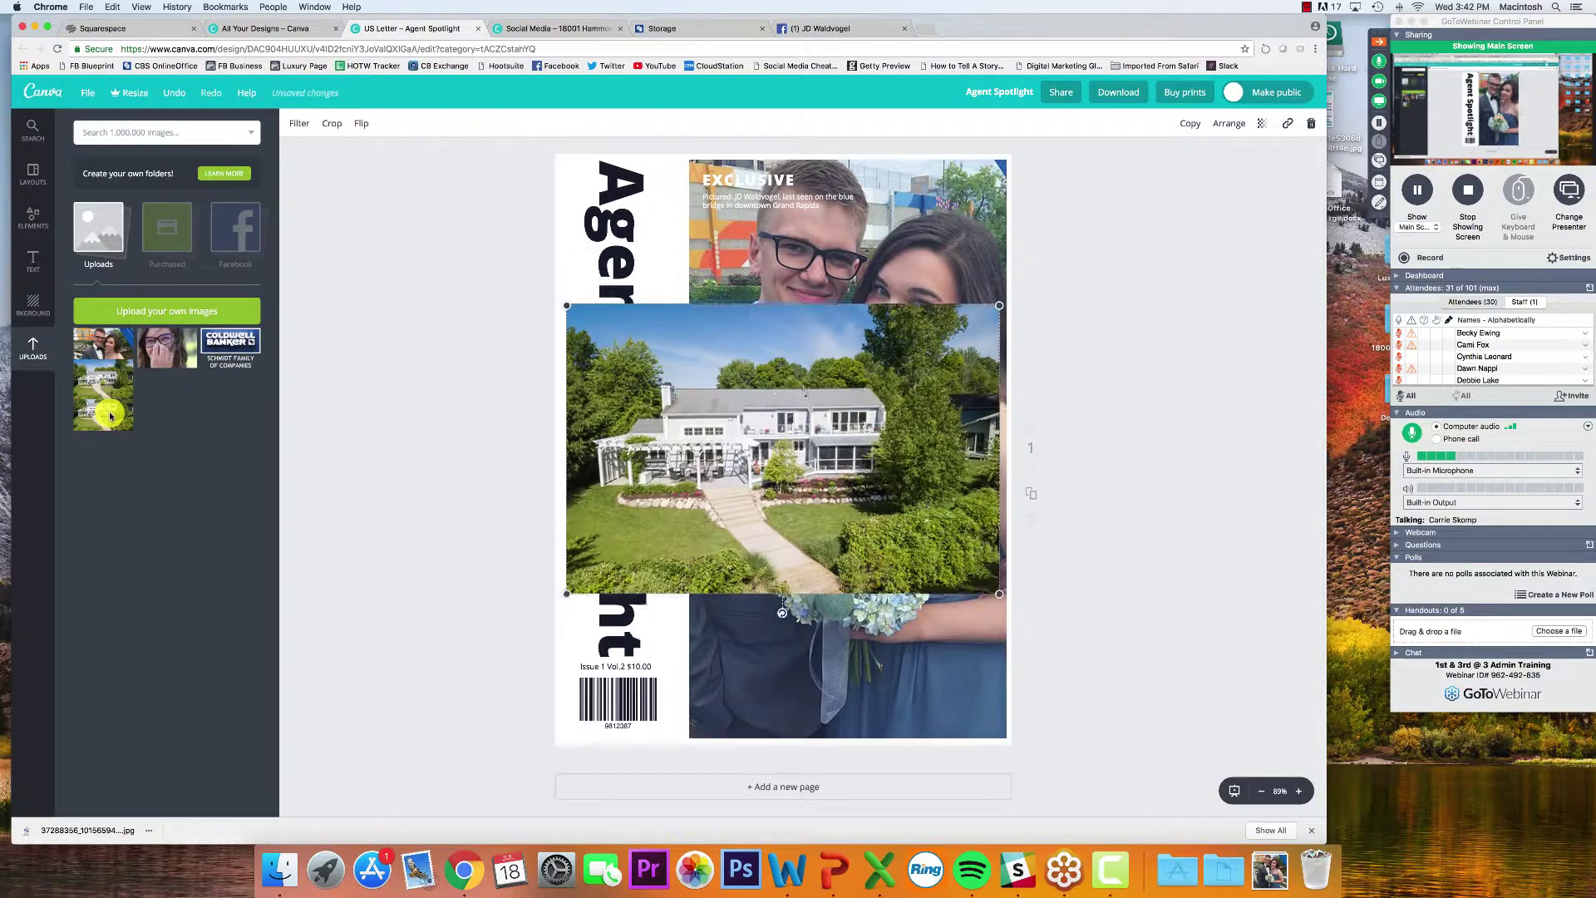
pyautogui.press('Delete')
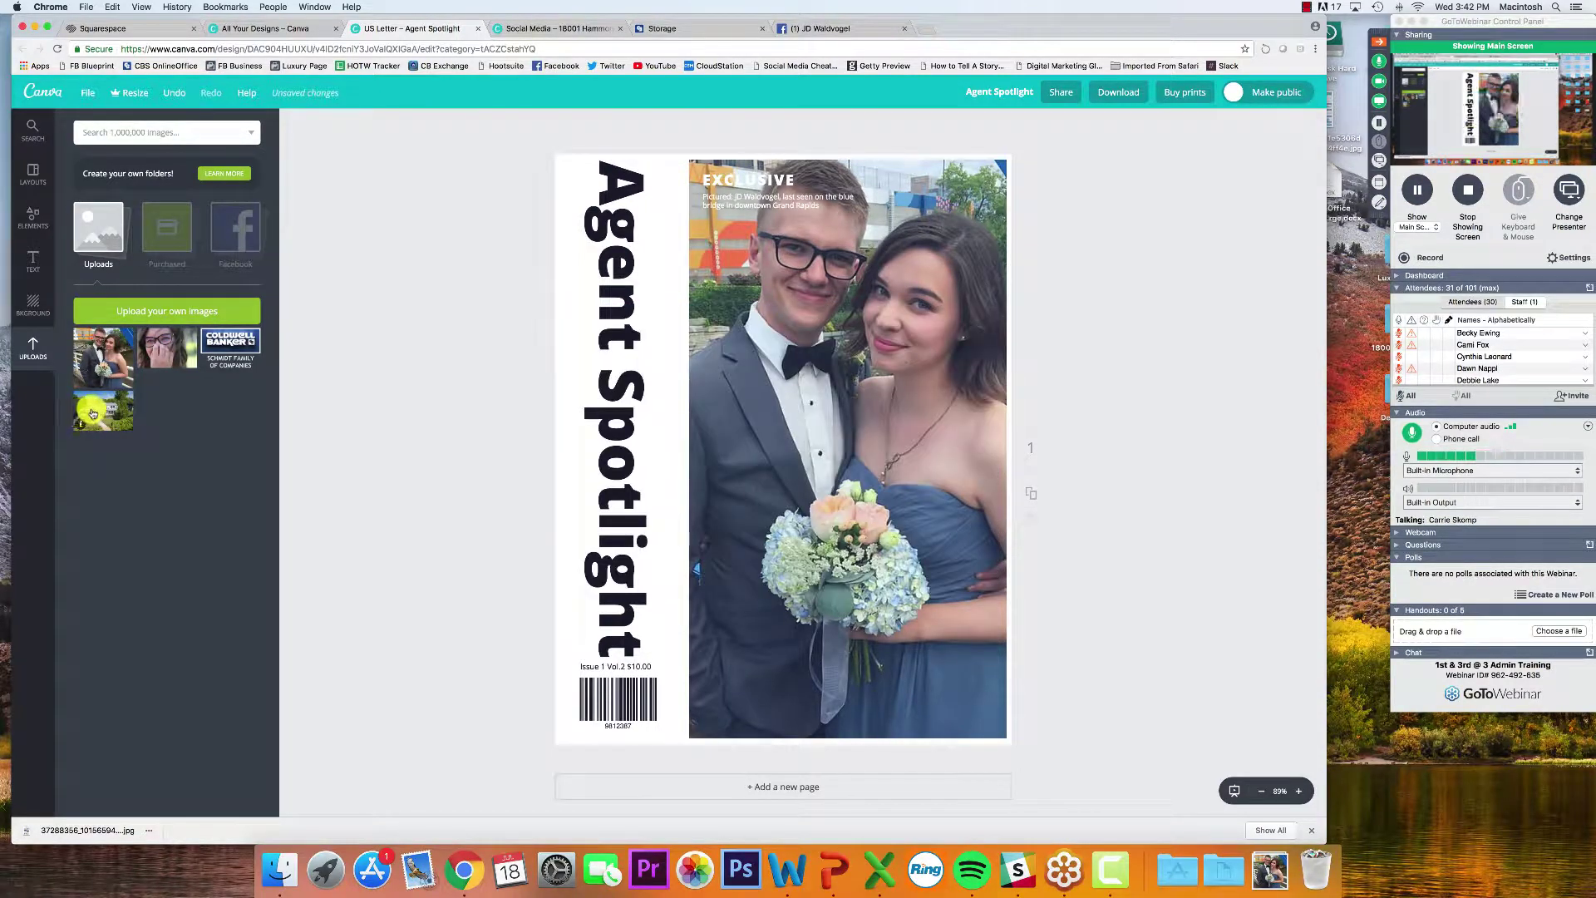
pyautogui.moveTo(110, 416); pyautogui.dragTo(830, 377)
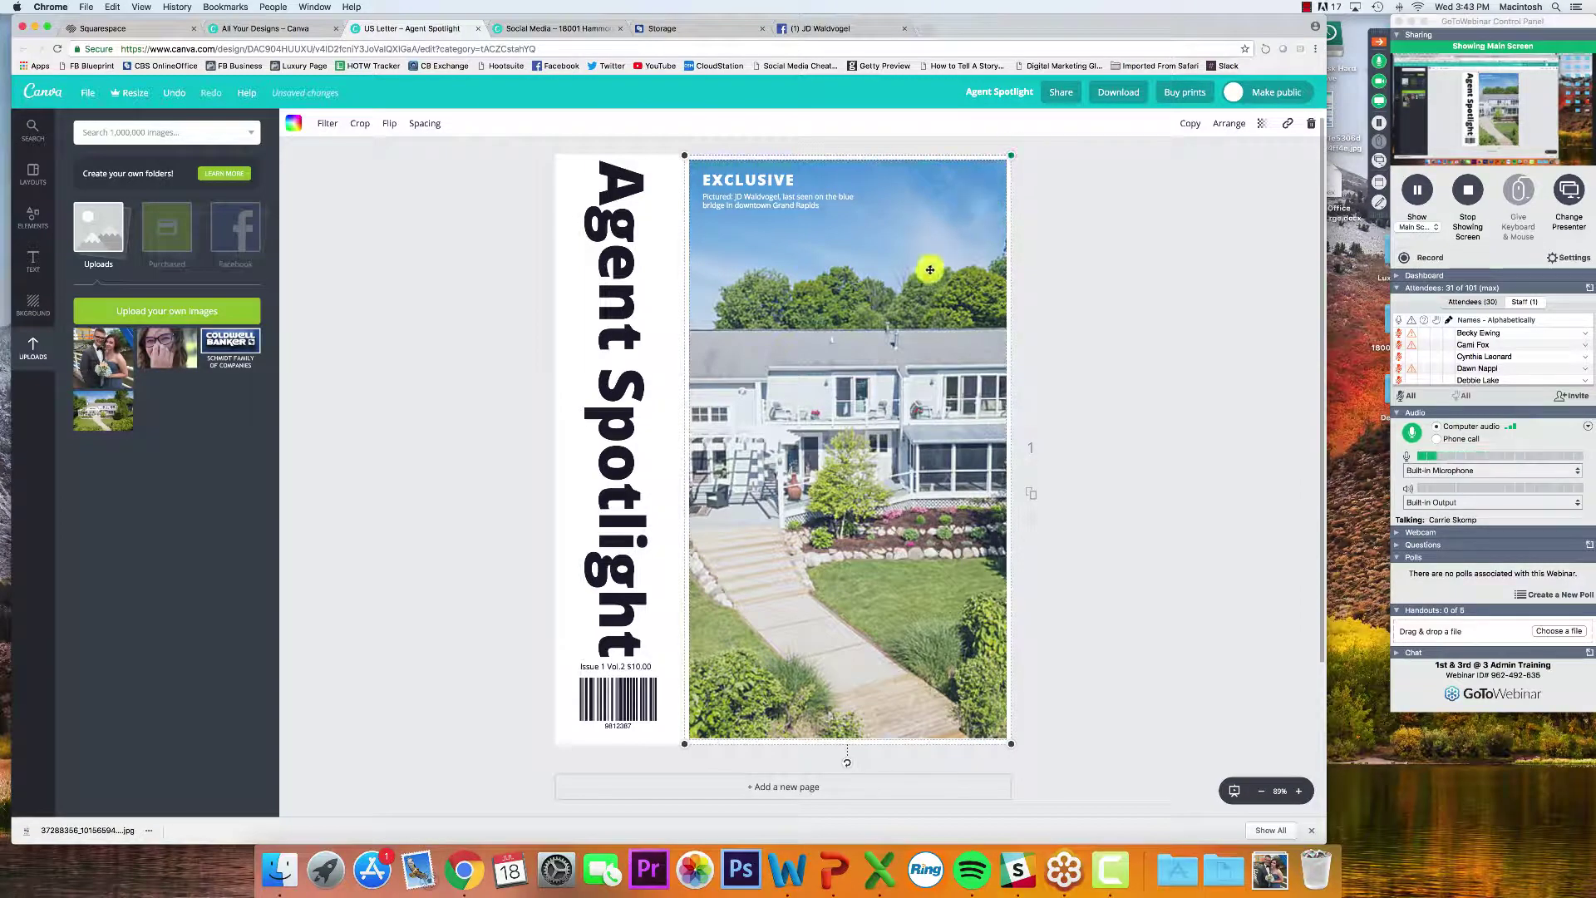
# Reposition the house photo inside its frame, then swap the couple photo back in and open Download
pyautogui.moveTo(930, 269); pyautogui.dragTo(901, 271)
pyautogui.press('super+z')
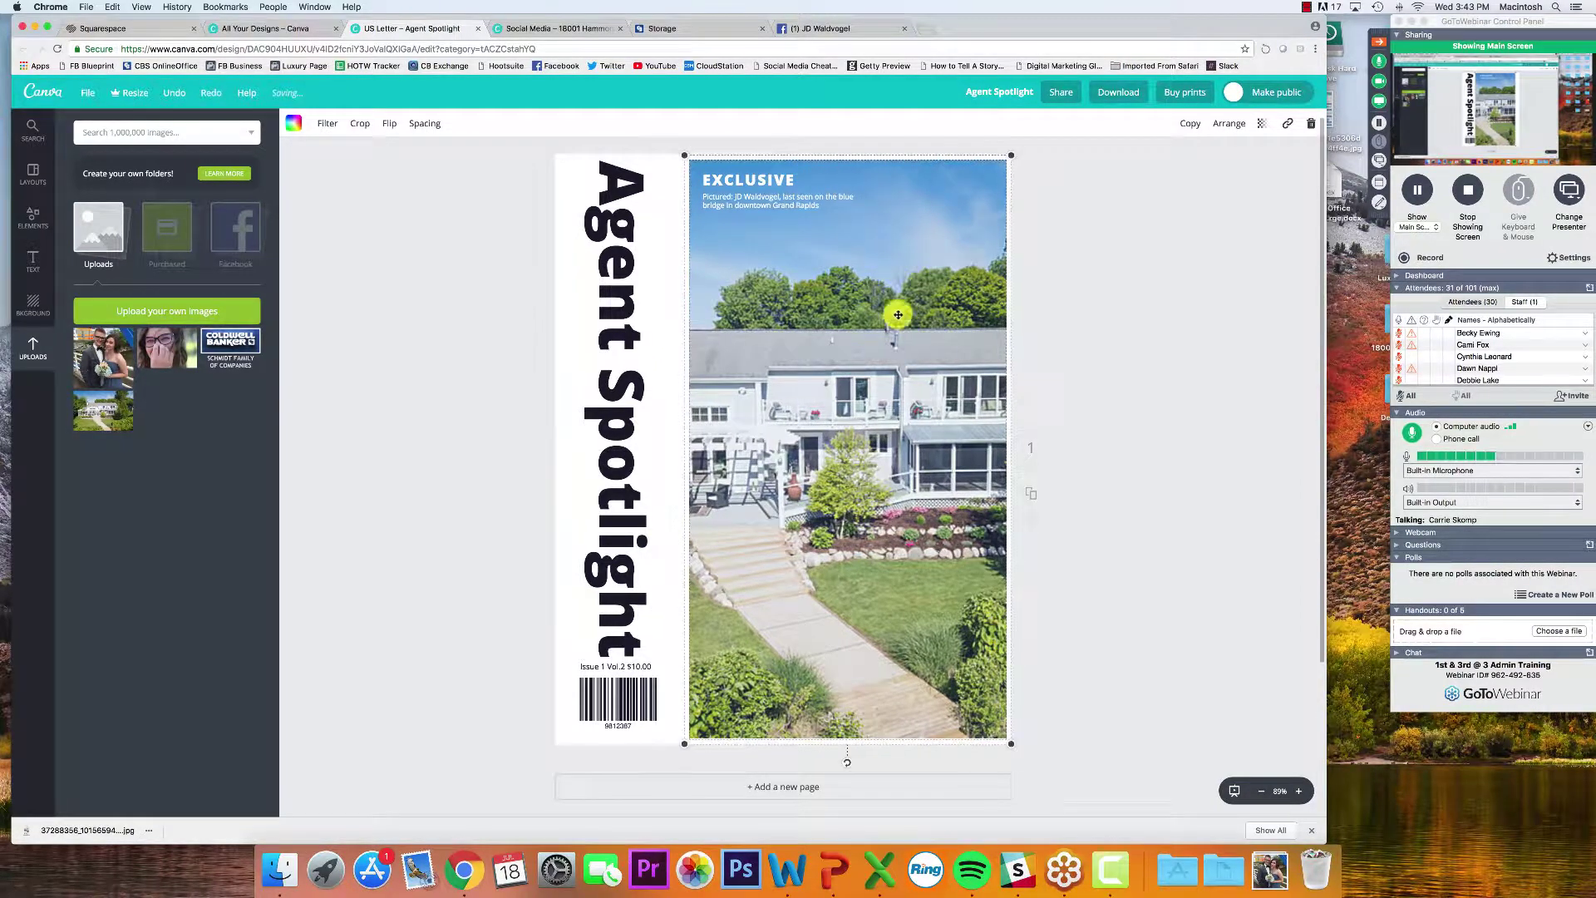
pyautogui.doubleClick(893, 437)
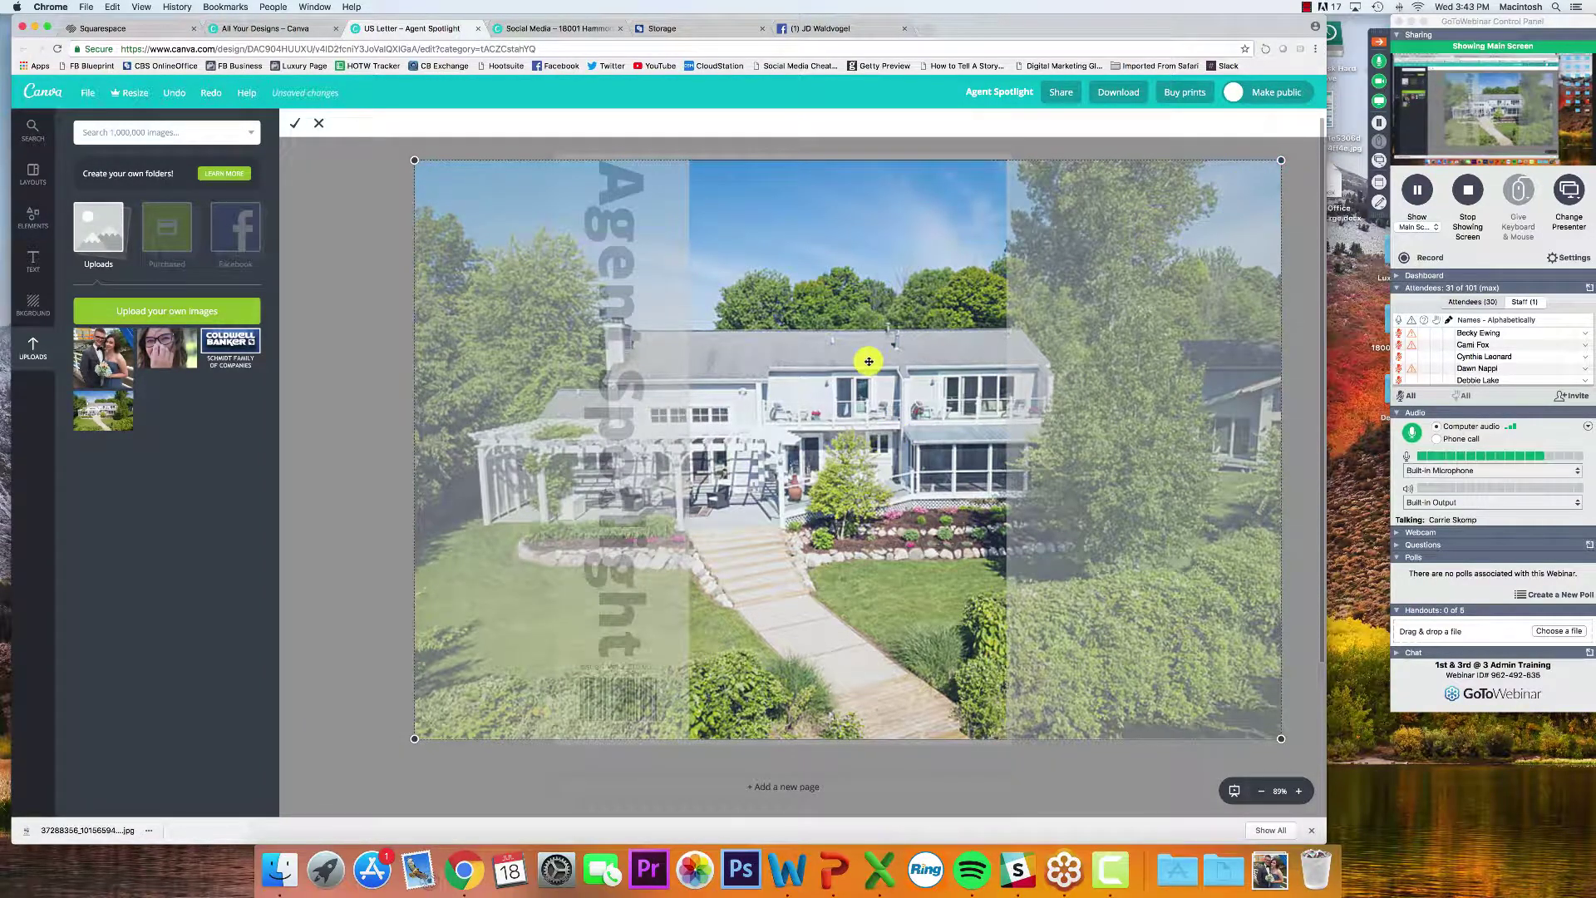
pyautogui.moveTo(868, 359); pyautogui.dragTo(1093, 351)
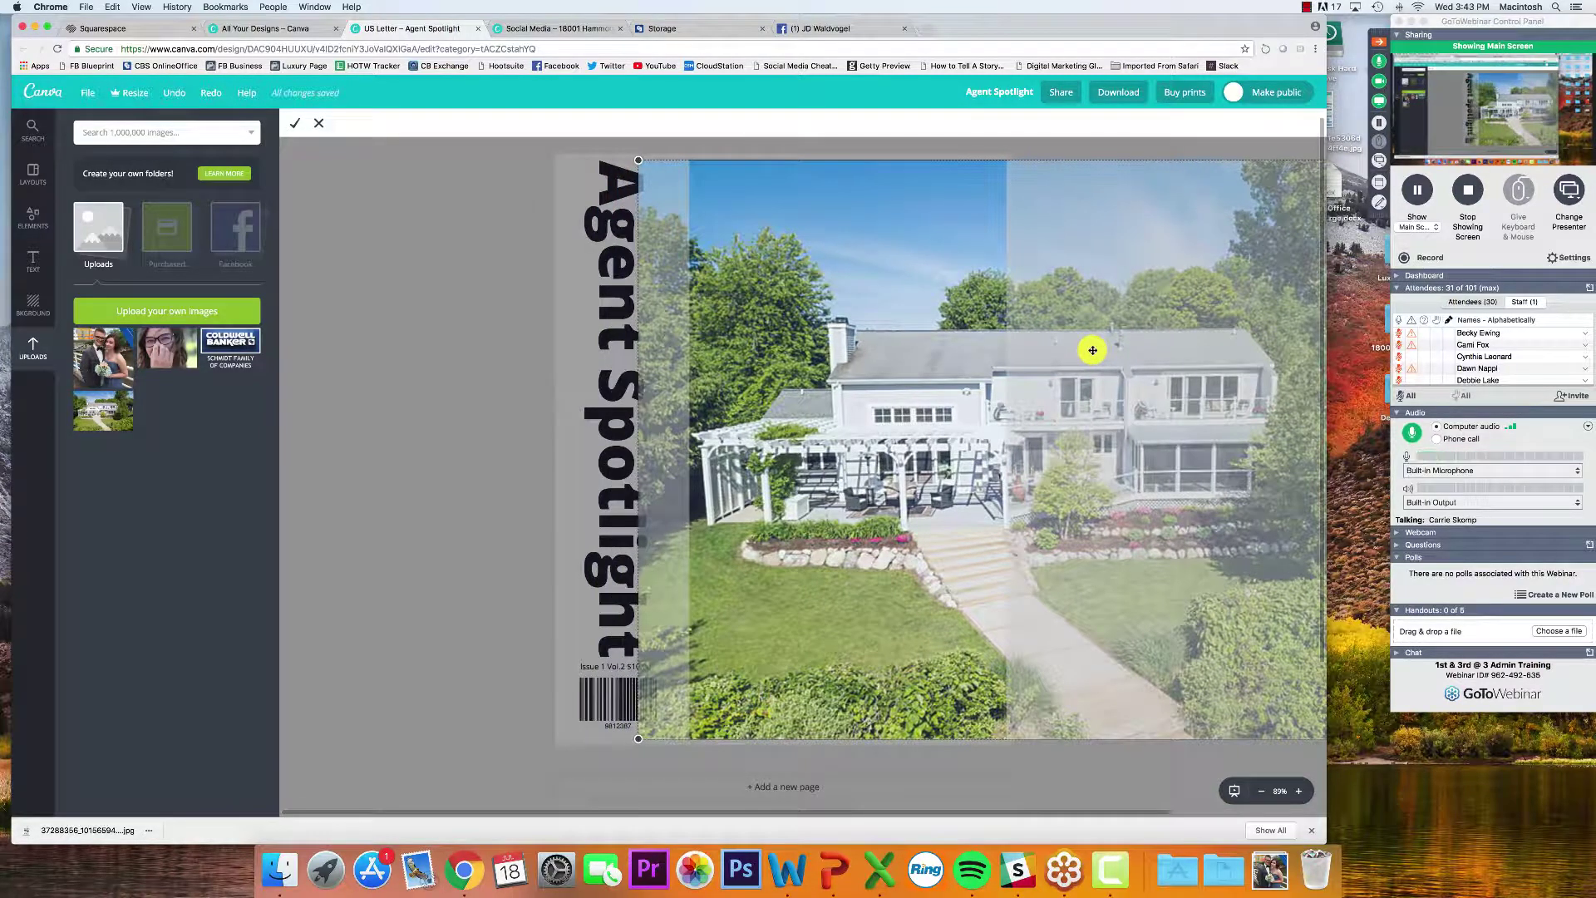
pyautogui.click(449, 352)
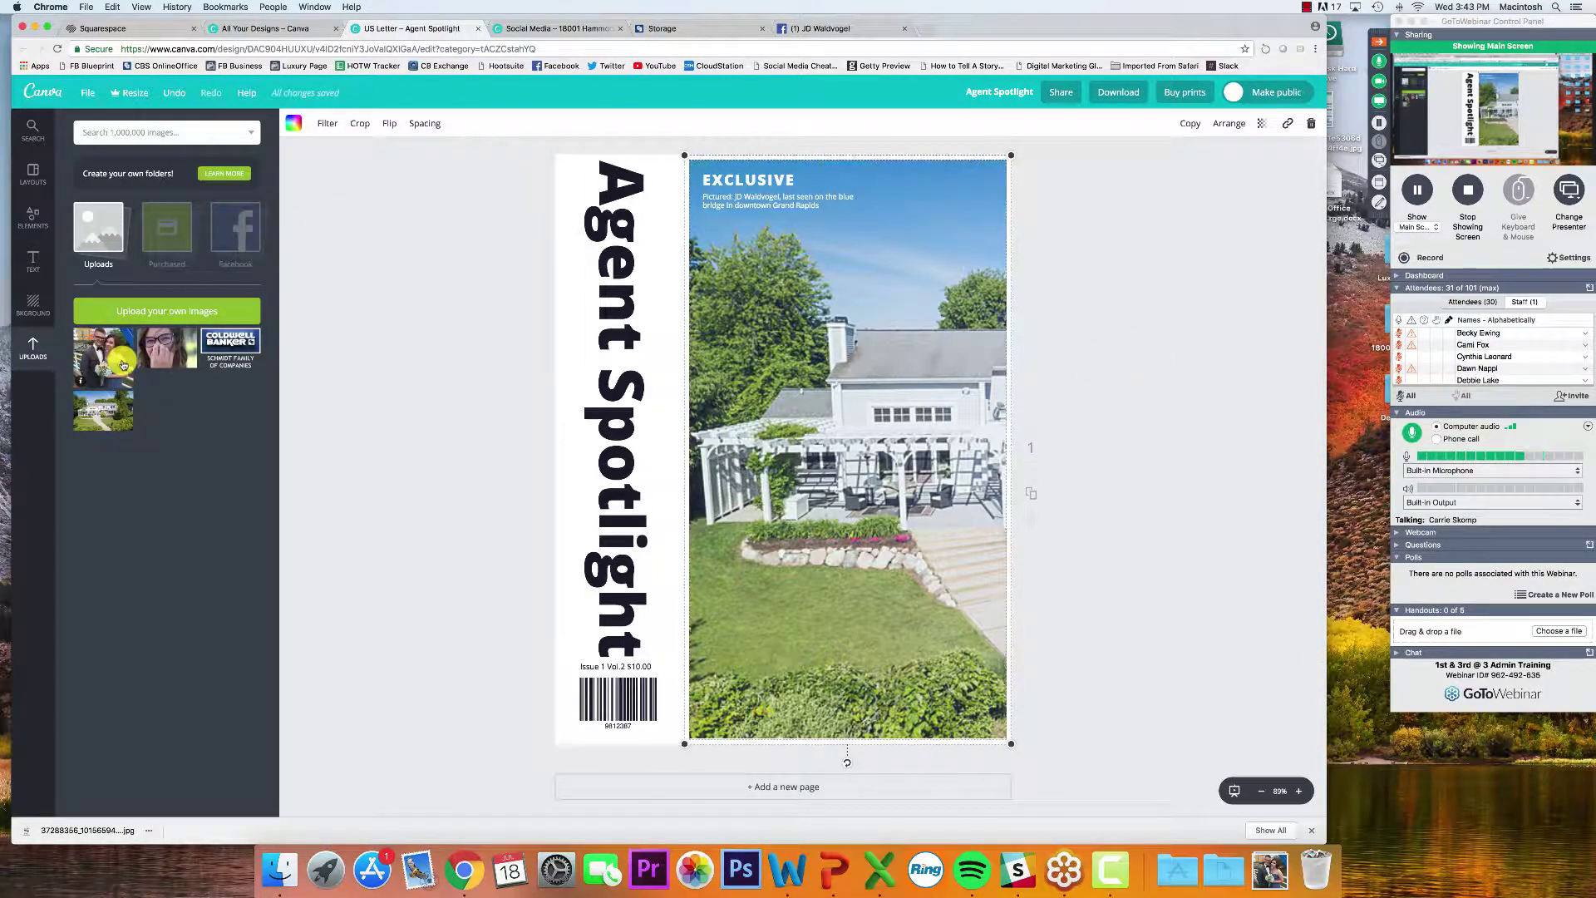
pyautogui.moveTo(122, 363); pyautogui.dragTo(857, 404)
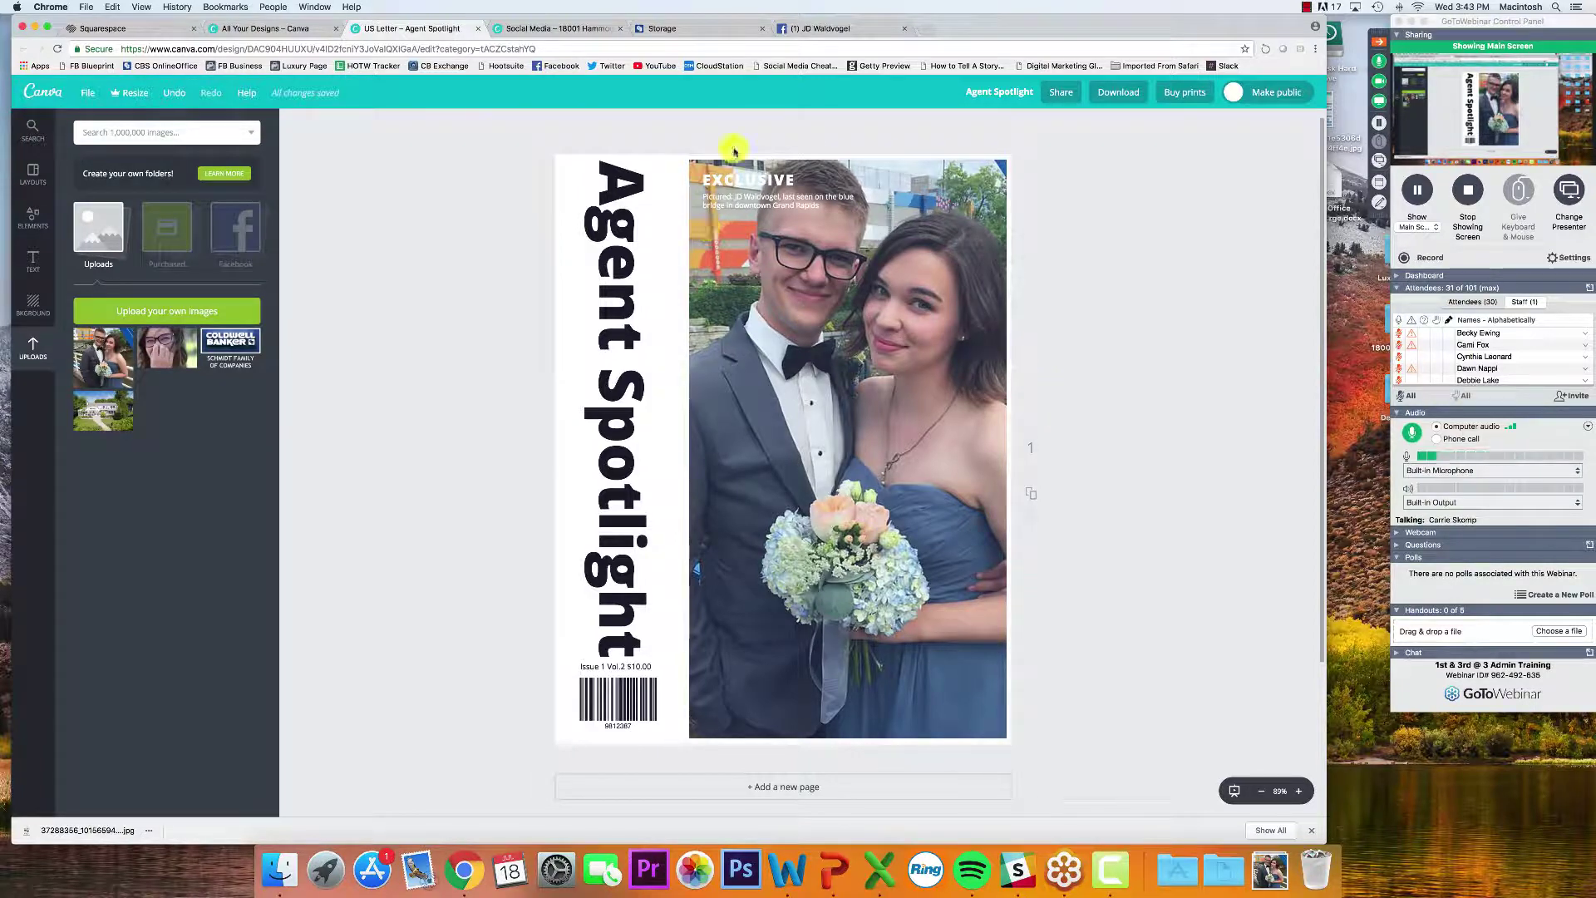
pyautogui.click(1116, 92)
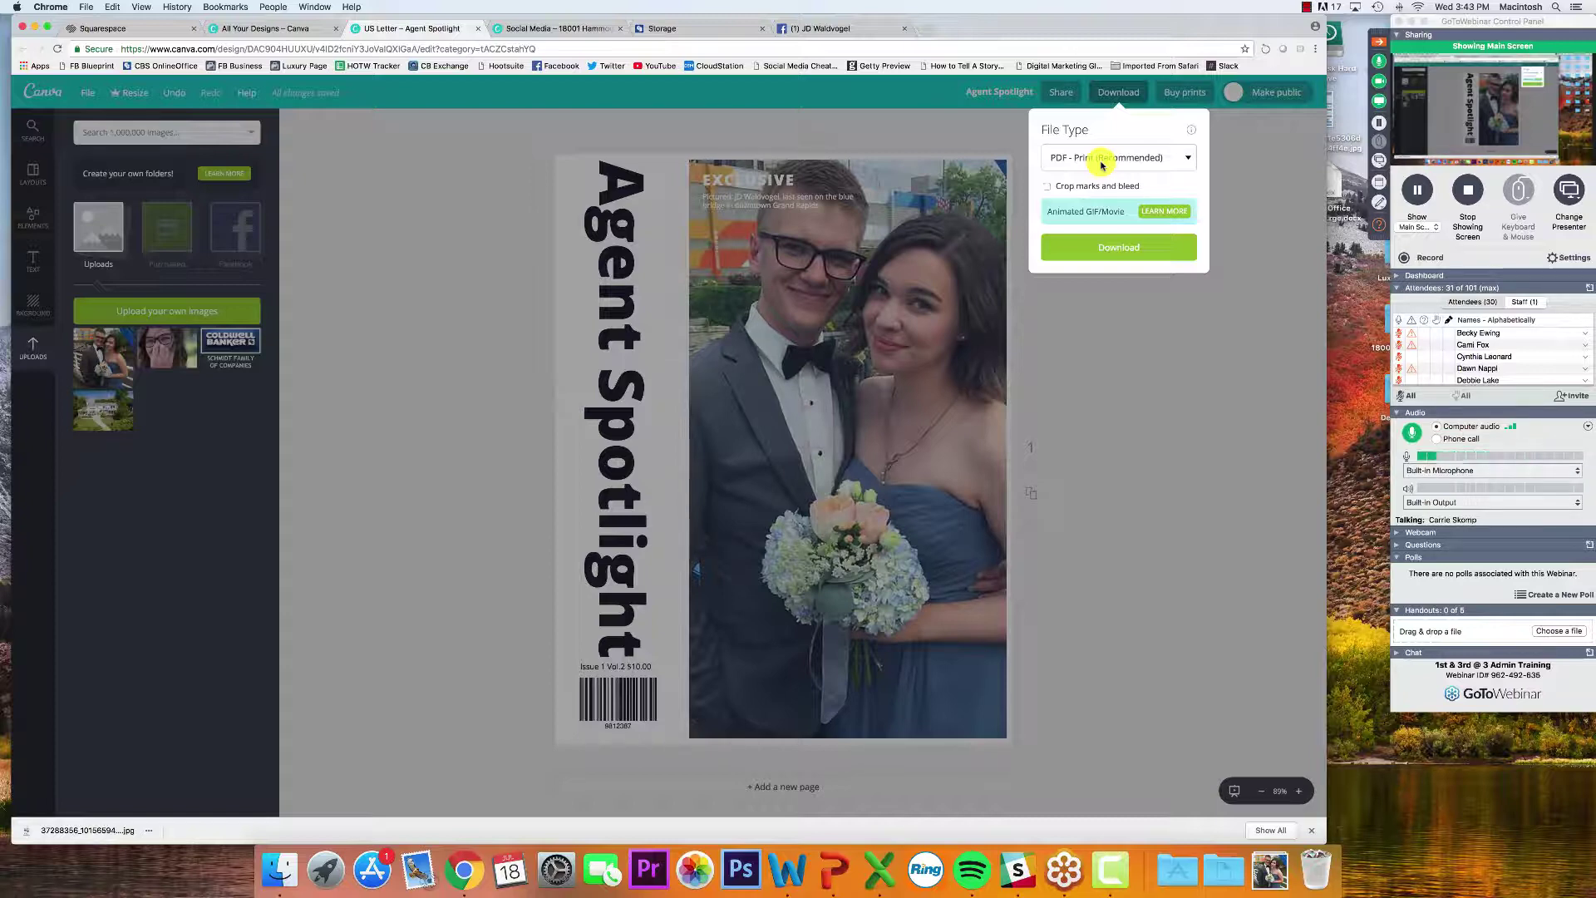
# Switch the download file type to PNG and close the panel without downloading
pyautogui.click(1102, 165)
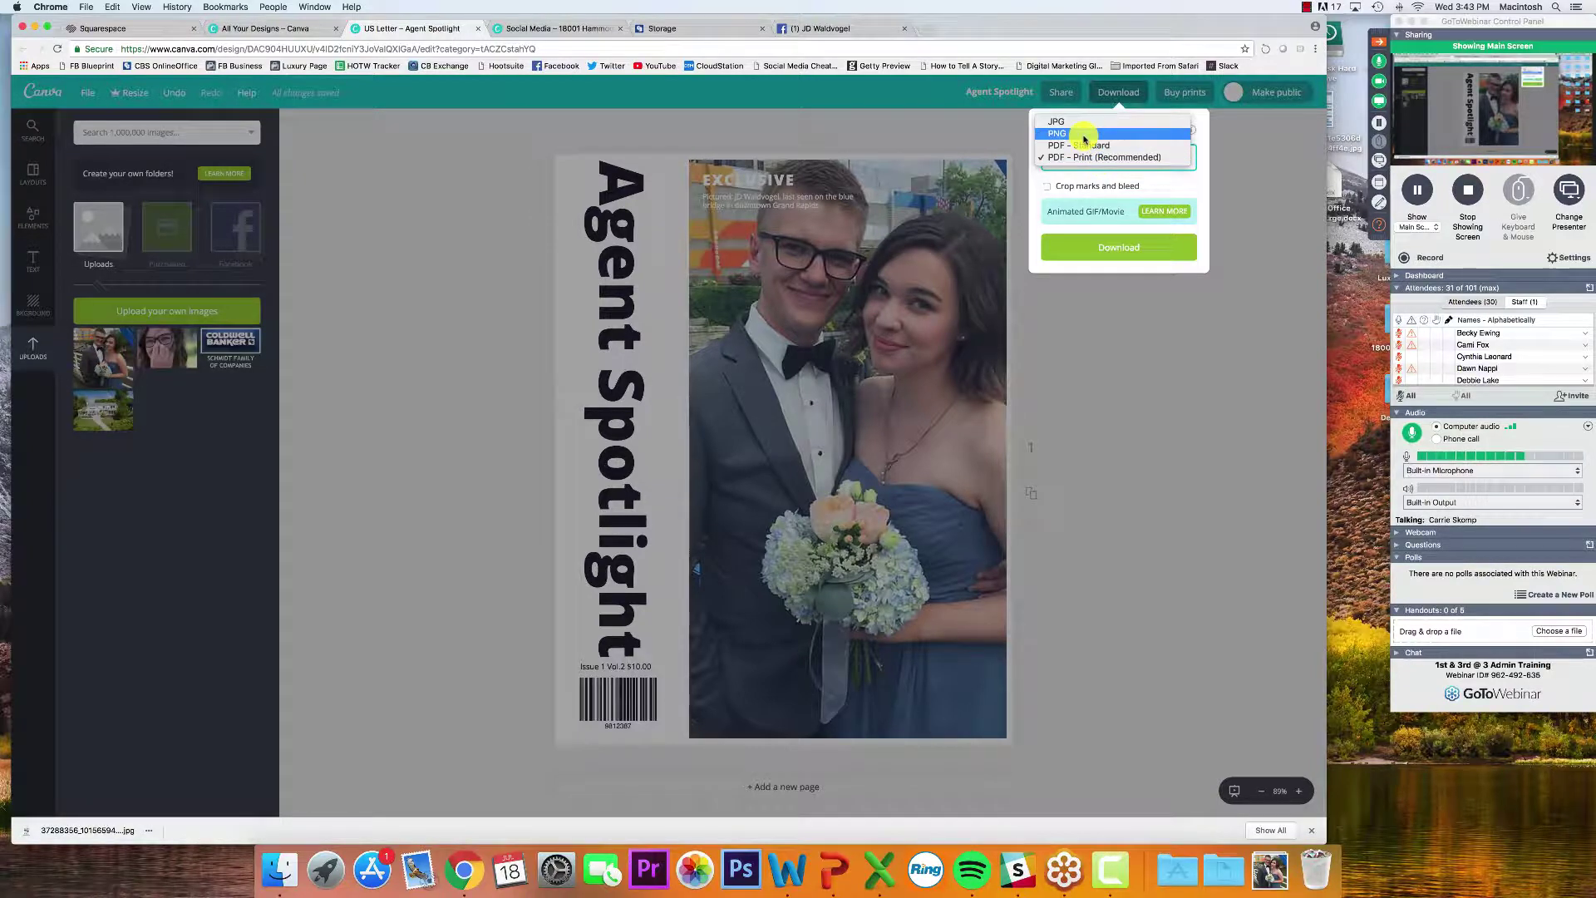
pyautogui.click(1079, 133)
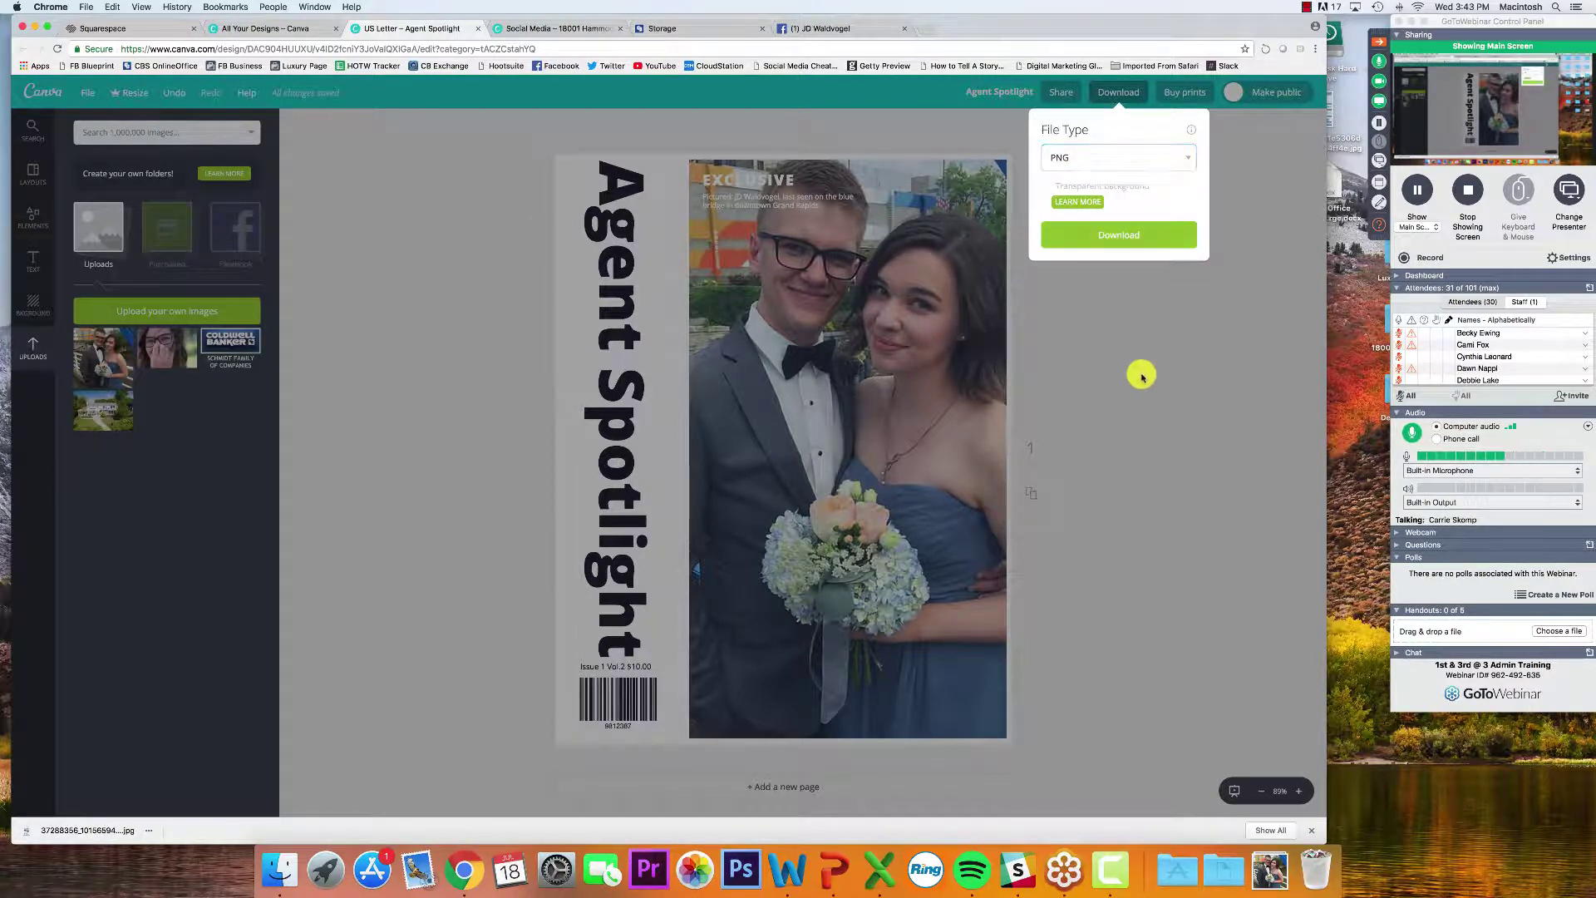
pyautogui.click(1140, 375)
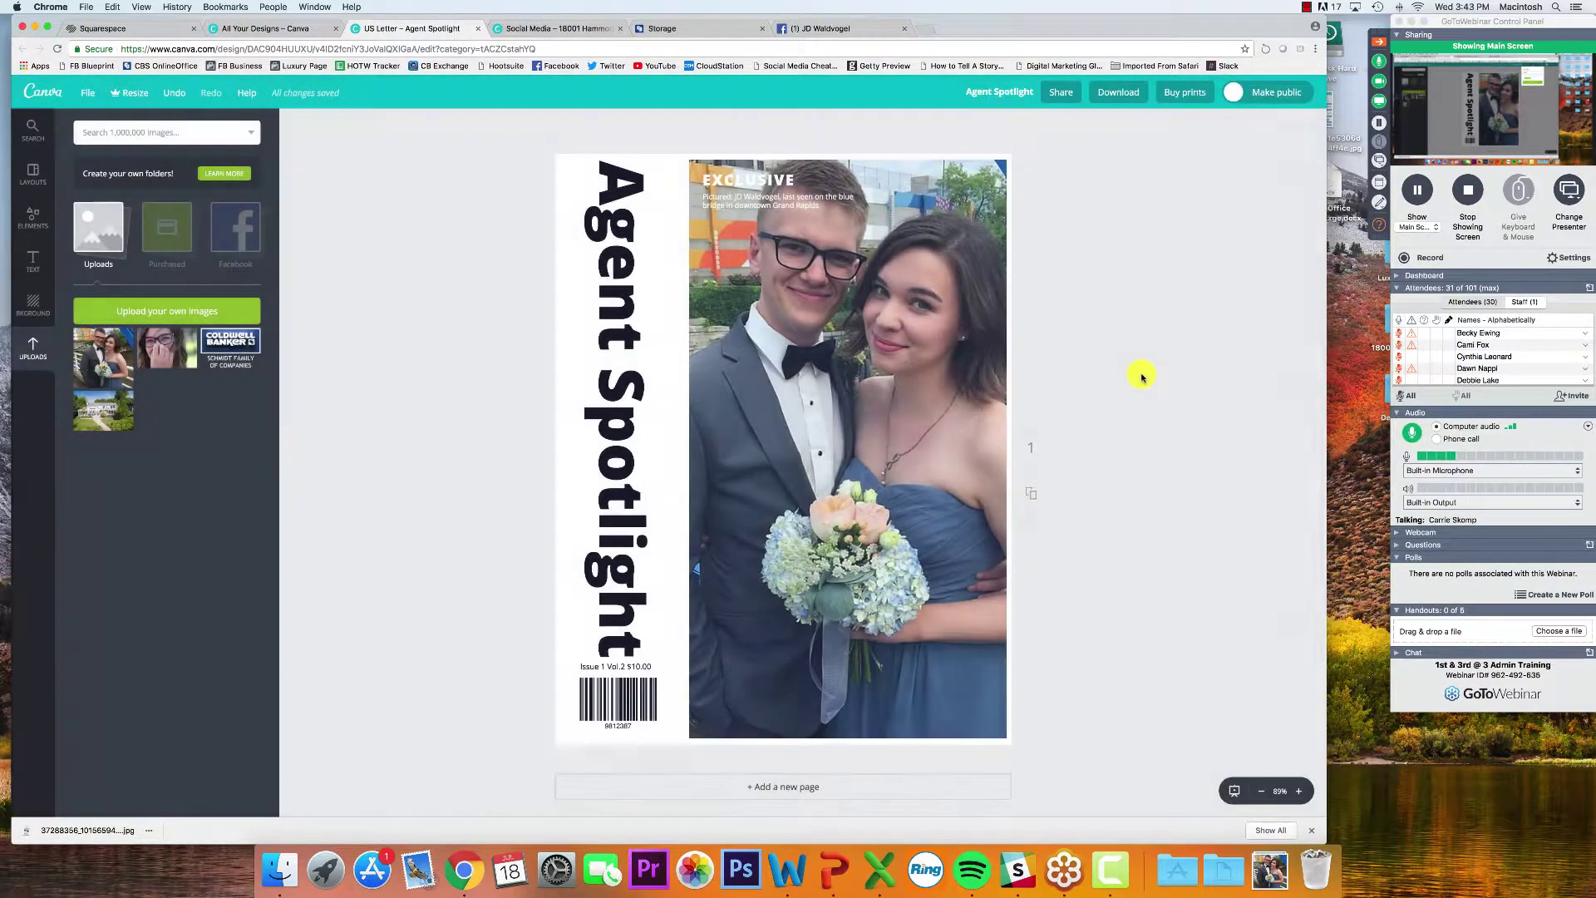
# Read the newest webinar attendee questions, including one about using shapes for photos, then close them
pyautogui.click(1379, 224)
pyautogui.scroll(-2, 1318, 252)
pyautogui.click(1291, 271)
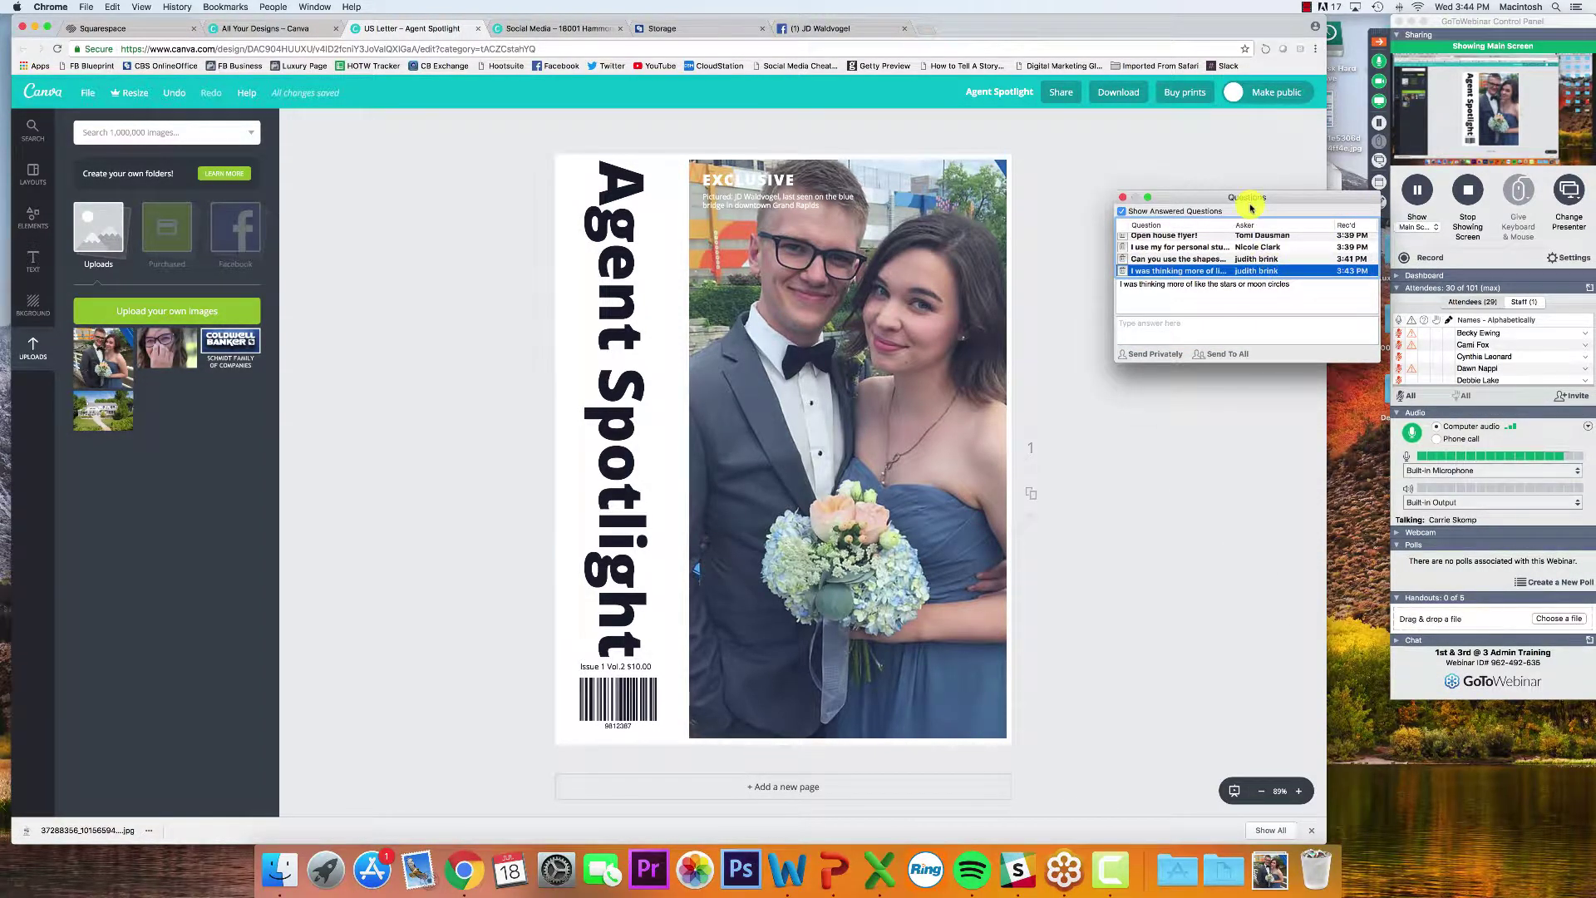
pyautogui.click(1216, 258)
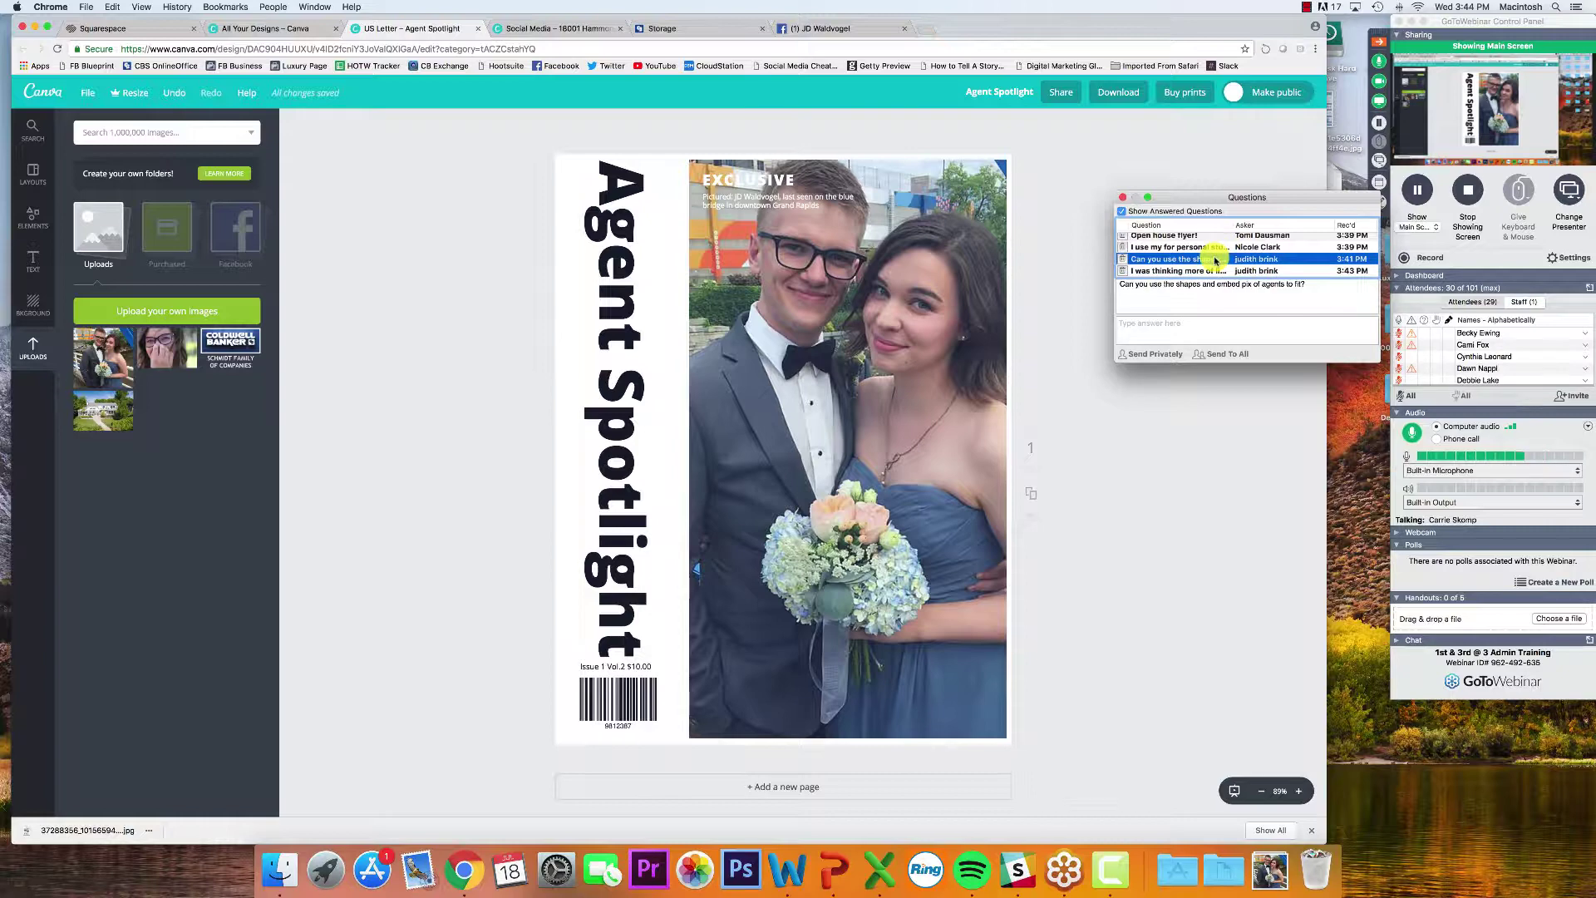
pyautogui.click(1124, 197)
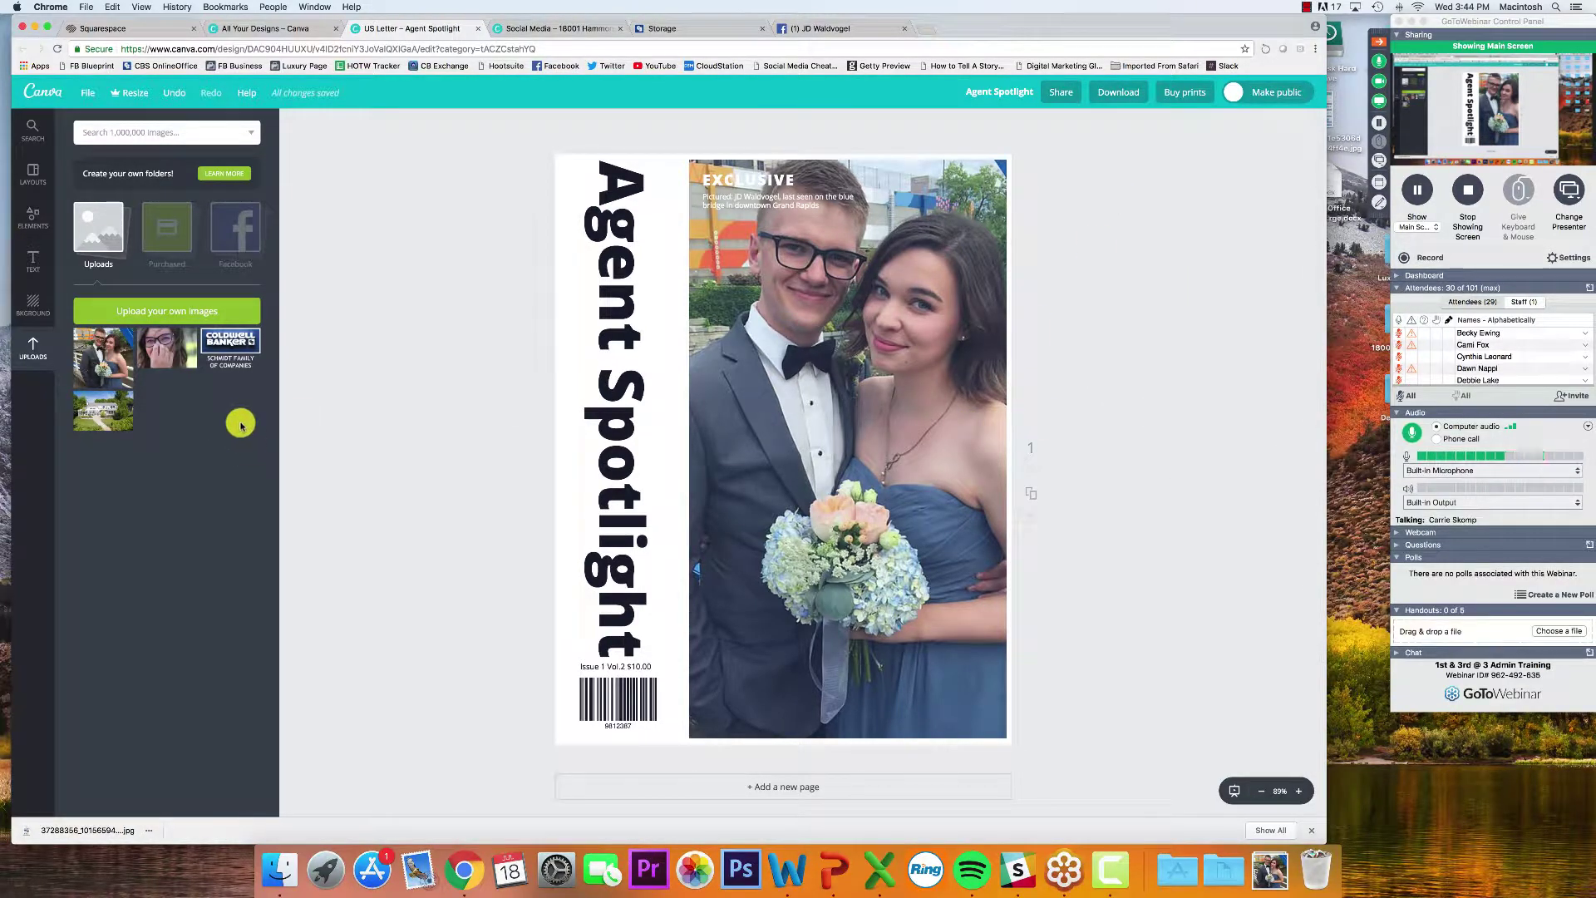
# Delete the couple photo and its empty frame from the cover
pyautogui.click(742, 392)
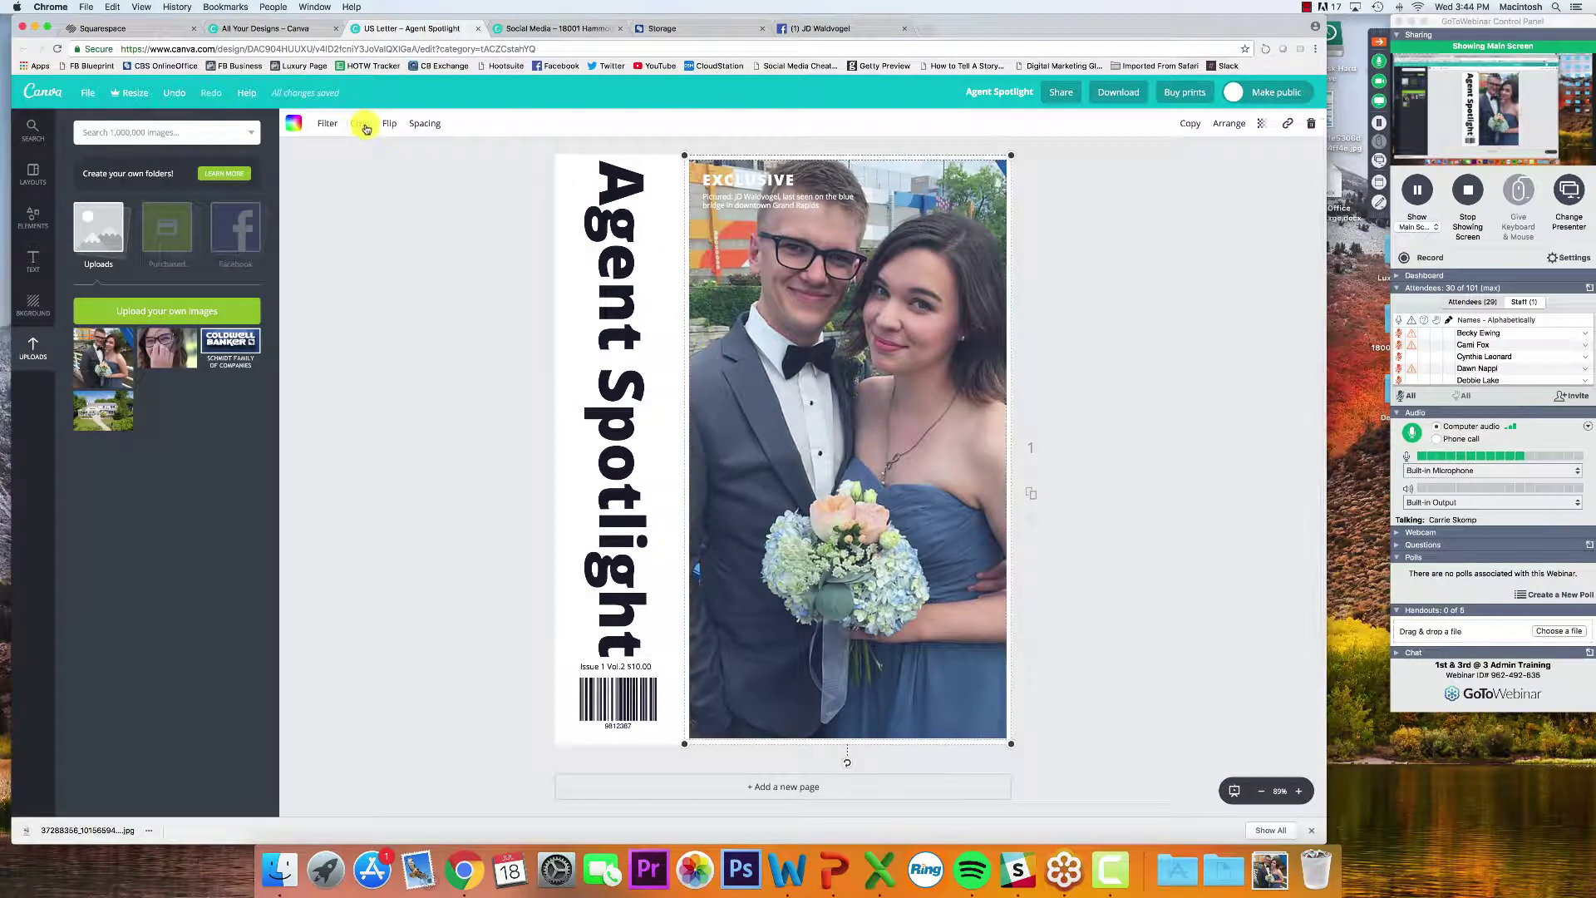
pyautogui.press('Delete')
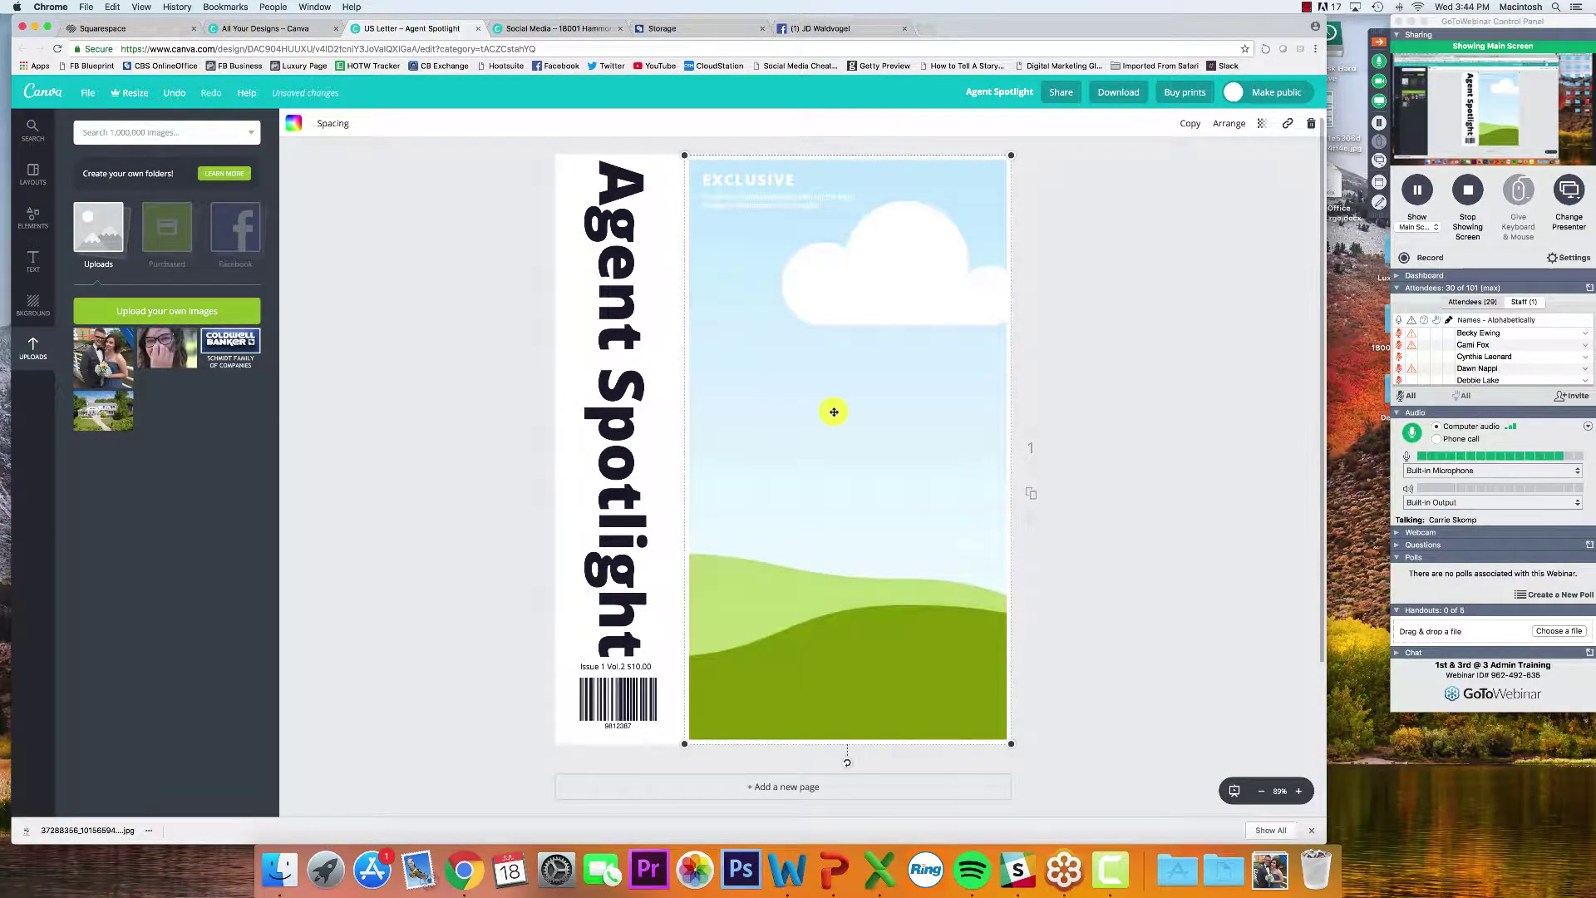
pyautogui.press('Delete')
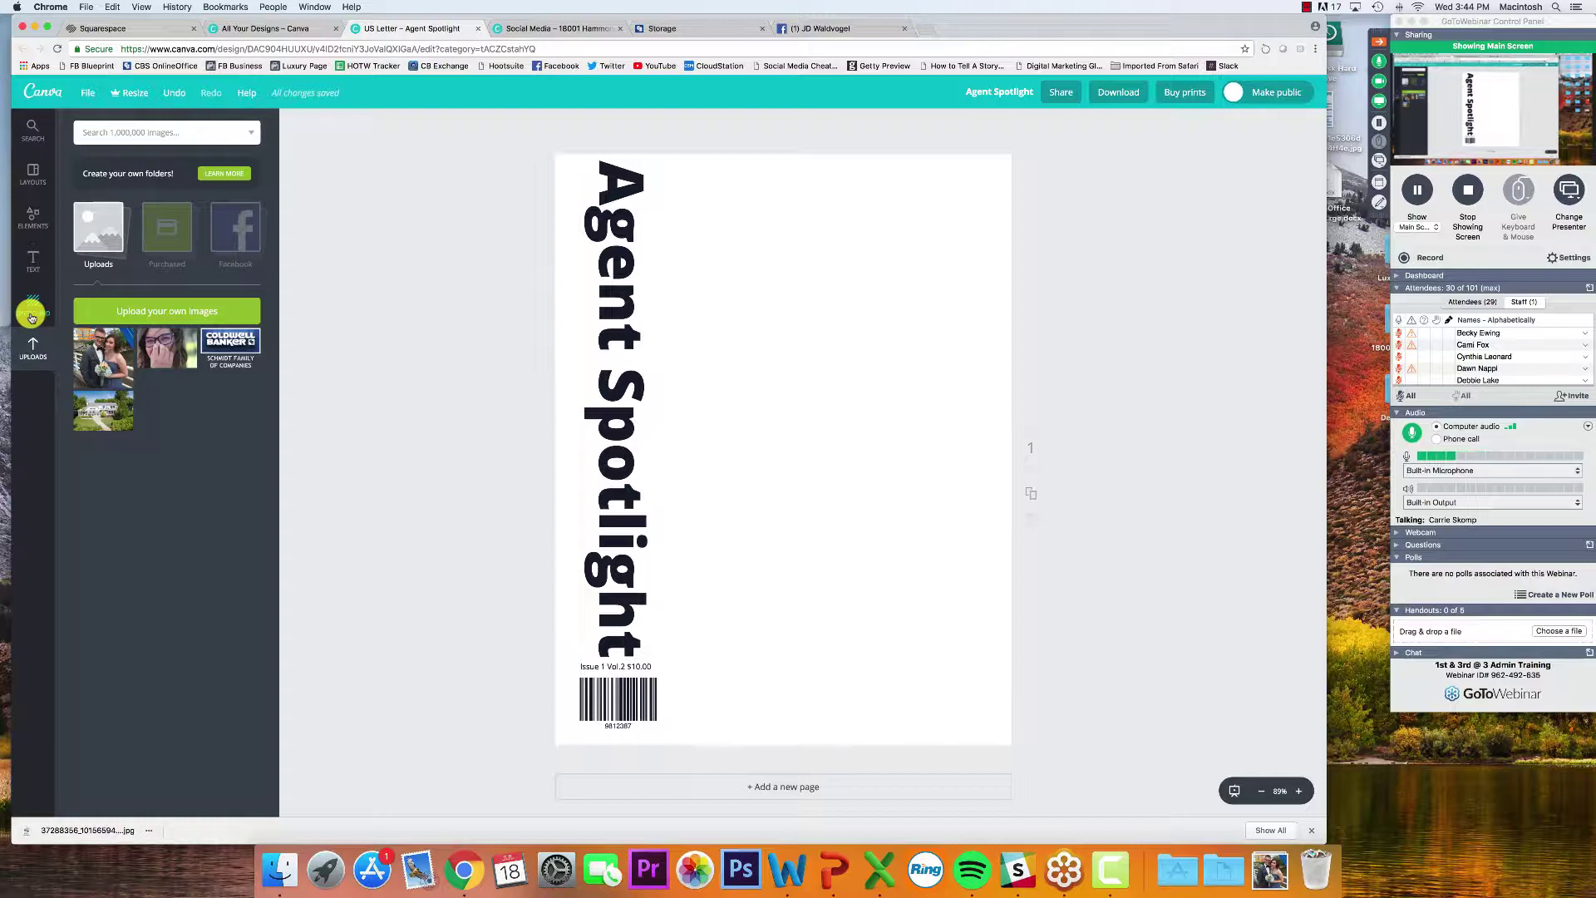
# Add a circle from Elements > Shapes, shrink it slightly and move it to the top edge
pyautogui.click(33, 208)
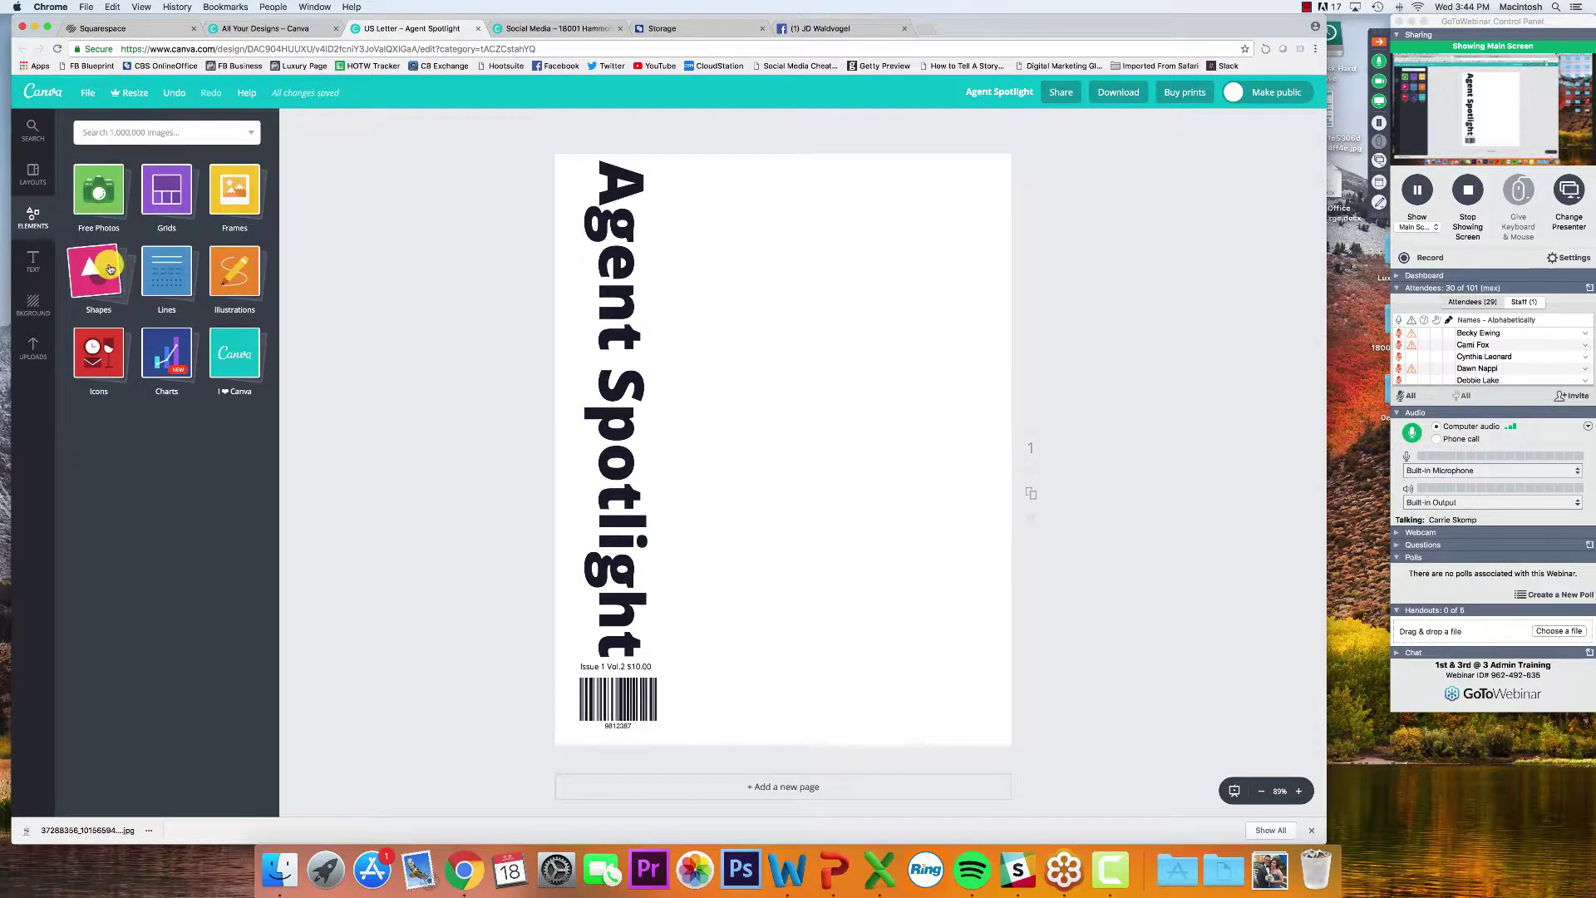
pyautogui.click(96, 275)
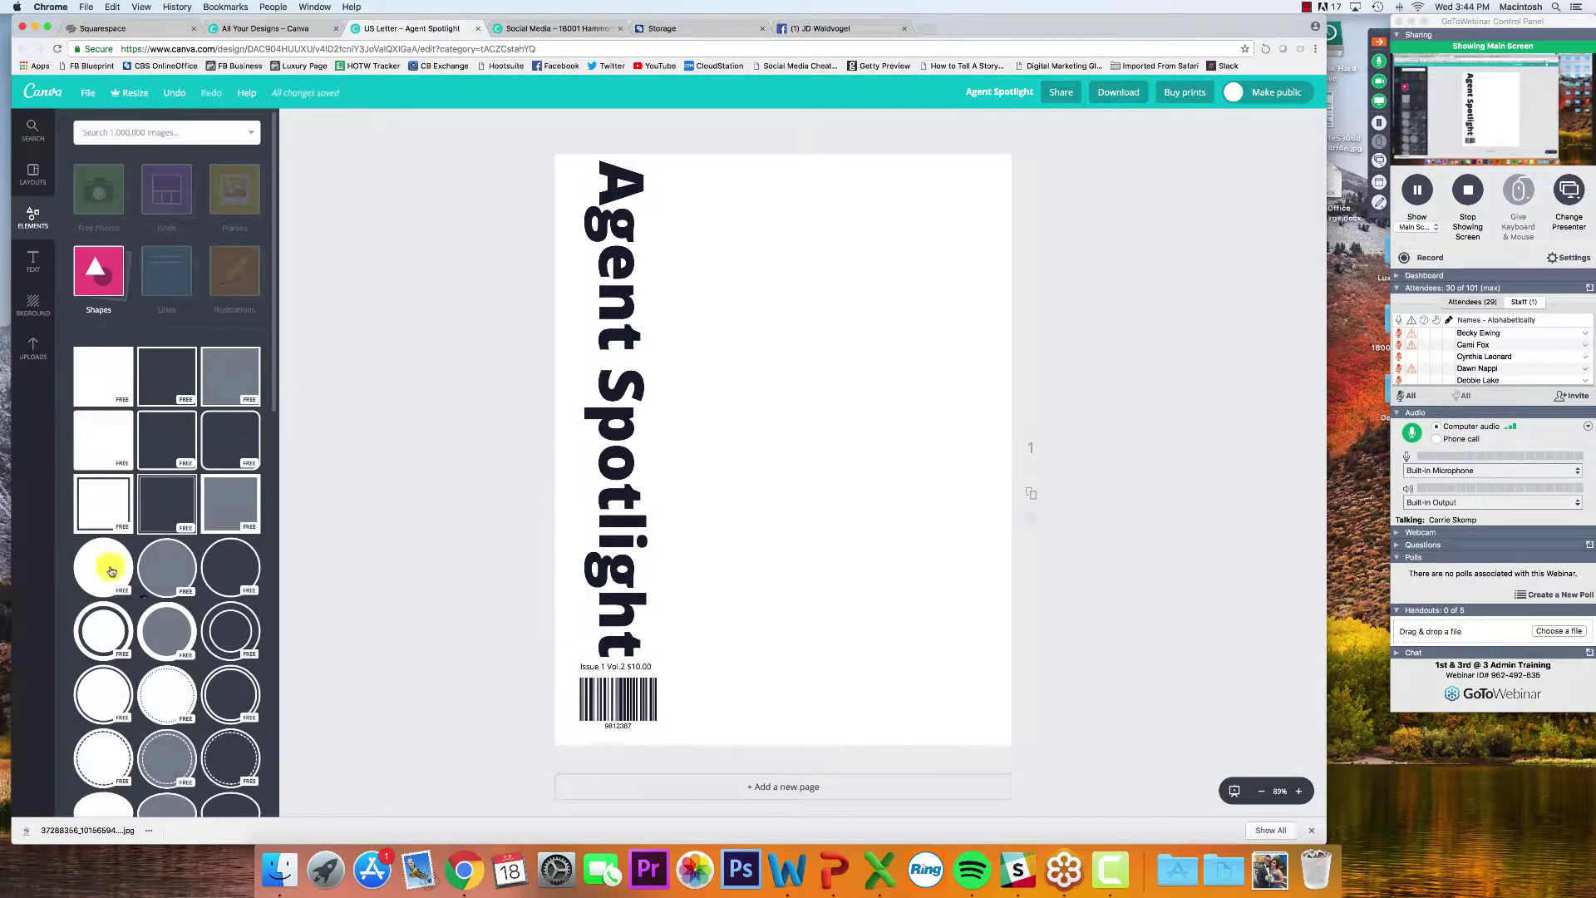
pyautogui.moveTo(103, 572); pyautogui.dragTo(772, 408)
pyautogui.moveTo(625, 247); pyautogui.dragTo(659, 263)
pyautogui.moveTo(749, 410); pyautogui.dragTo(759, 306)
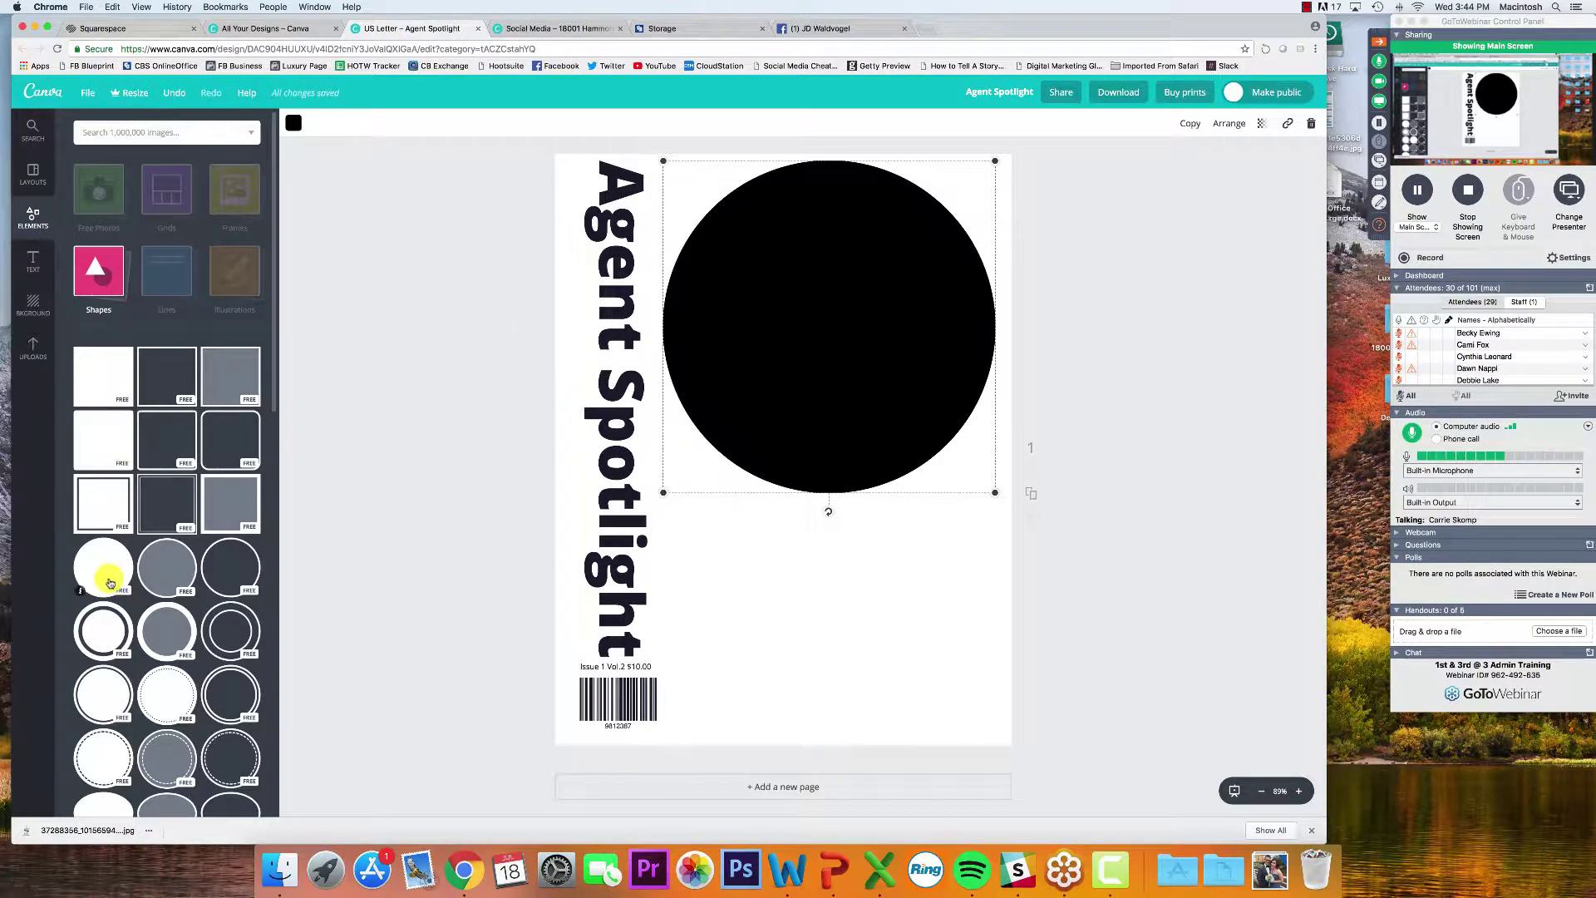
# Drop the couple photo from Uploads onto the page, then remove it
pyautogui.click(31, 354)
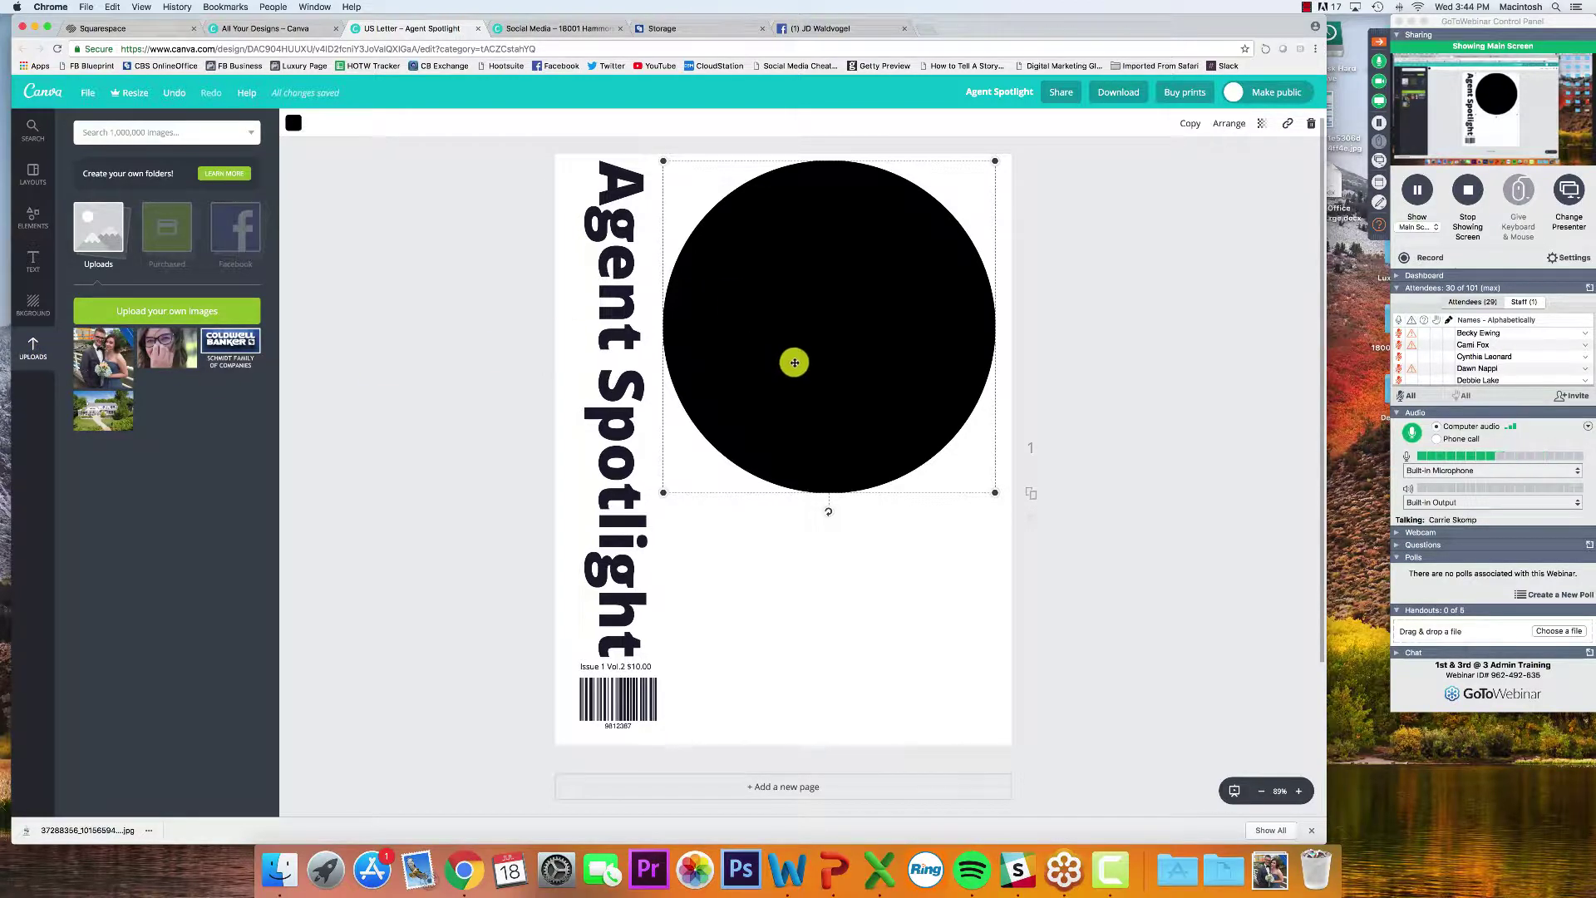
pyautogui.moveTo(103, 358); pyautogui.dragTo(818, 341)
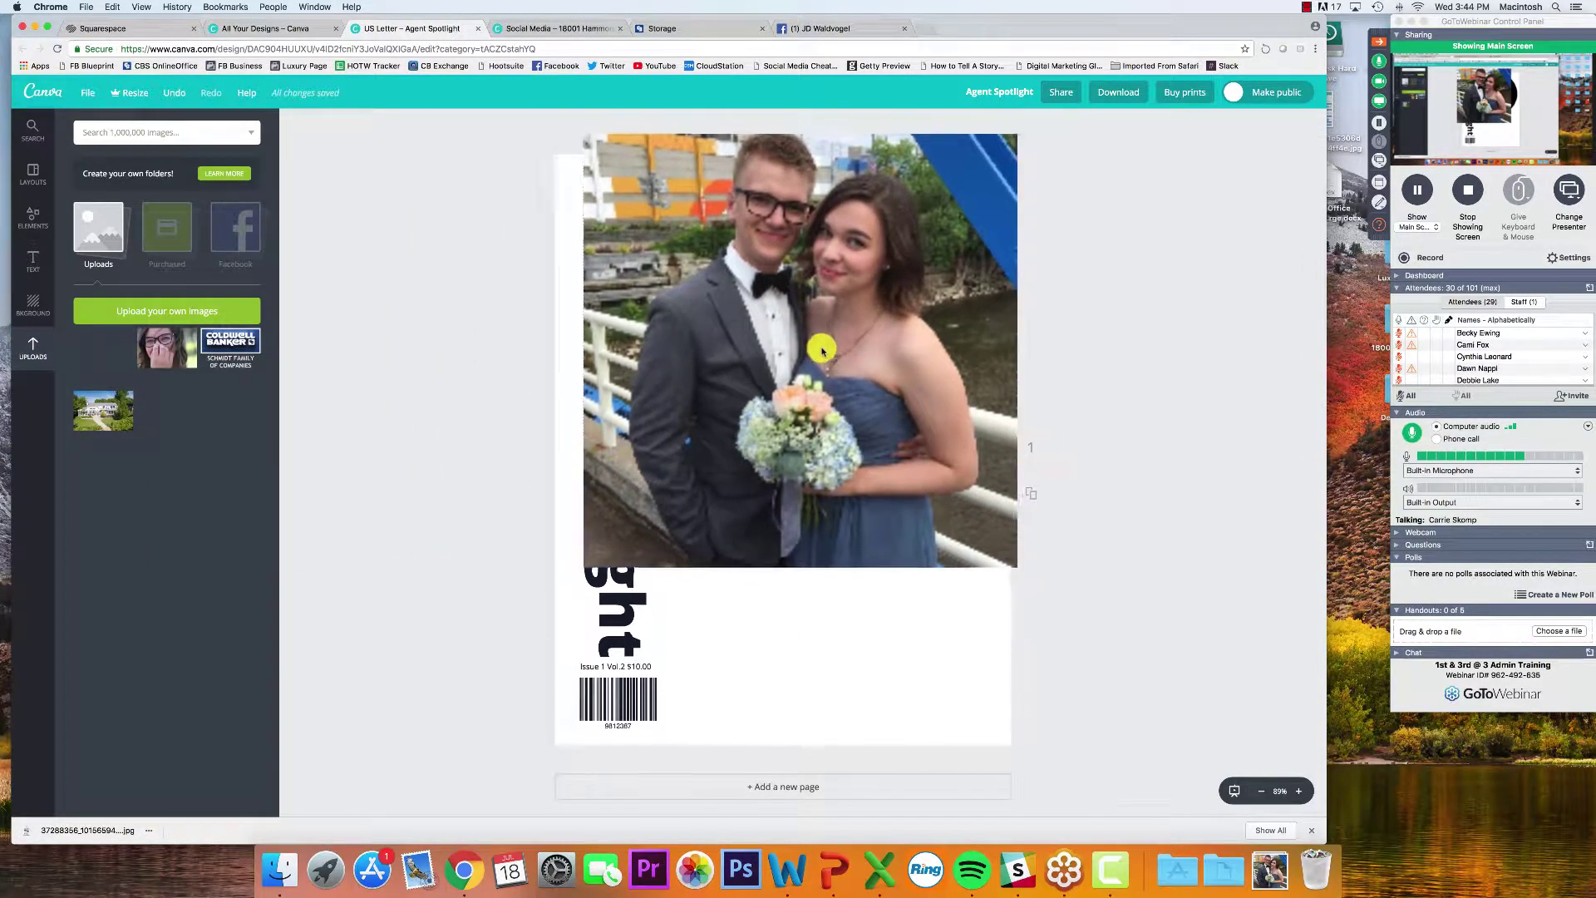
pyautogui.press('BackSpace')
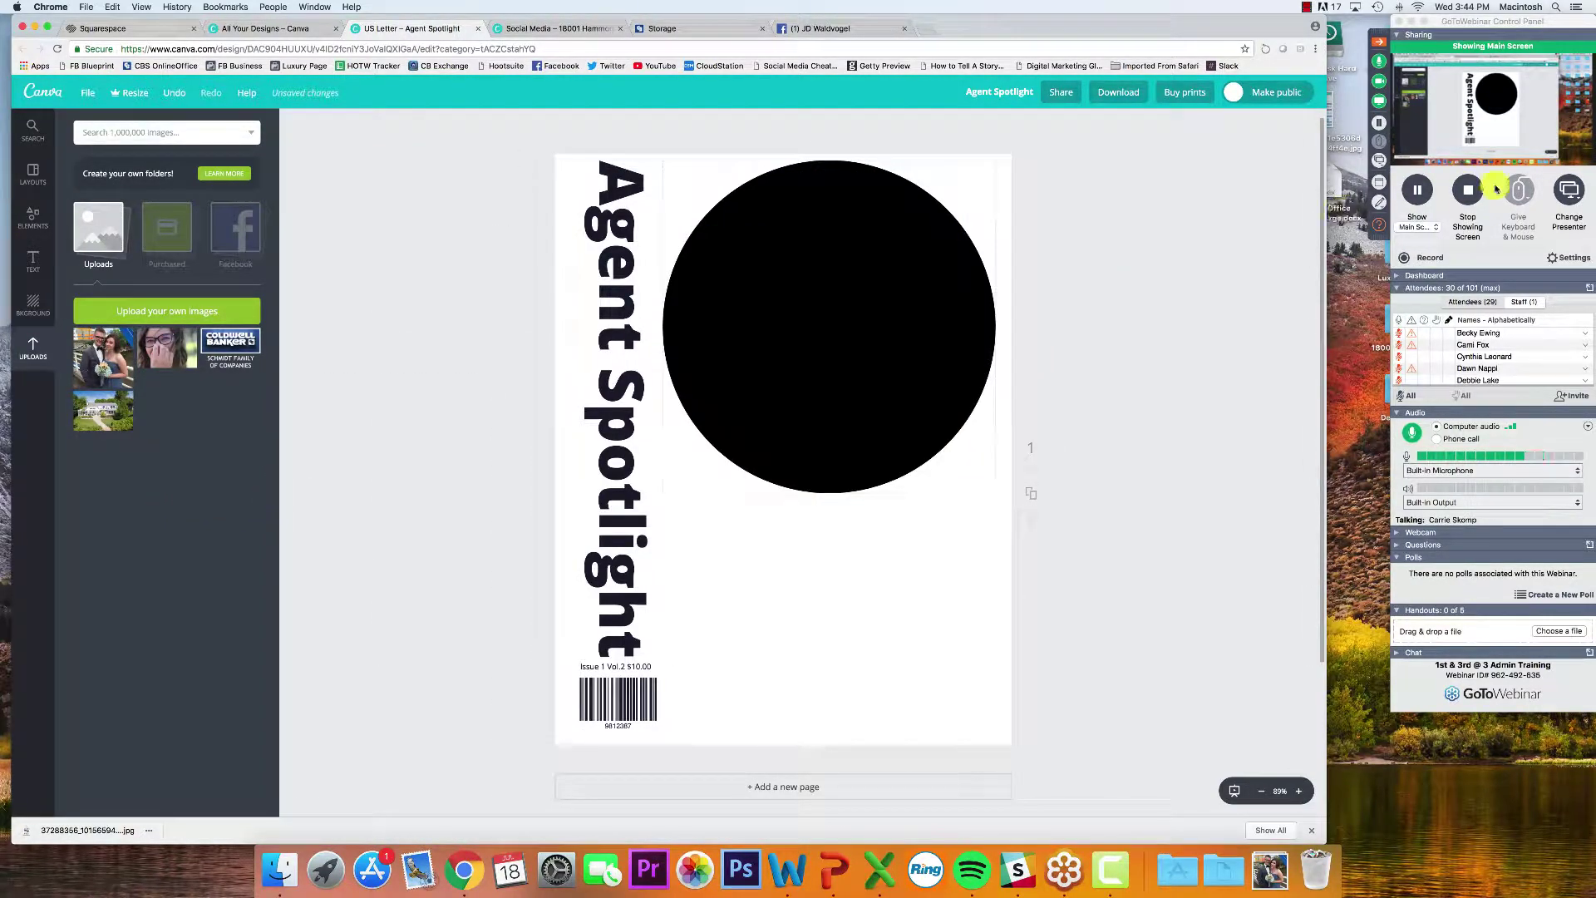
# Read the newest attendee question in the webinar Questions window and close it
pyautogui.click(1377, 226)
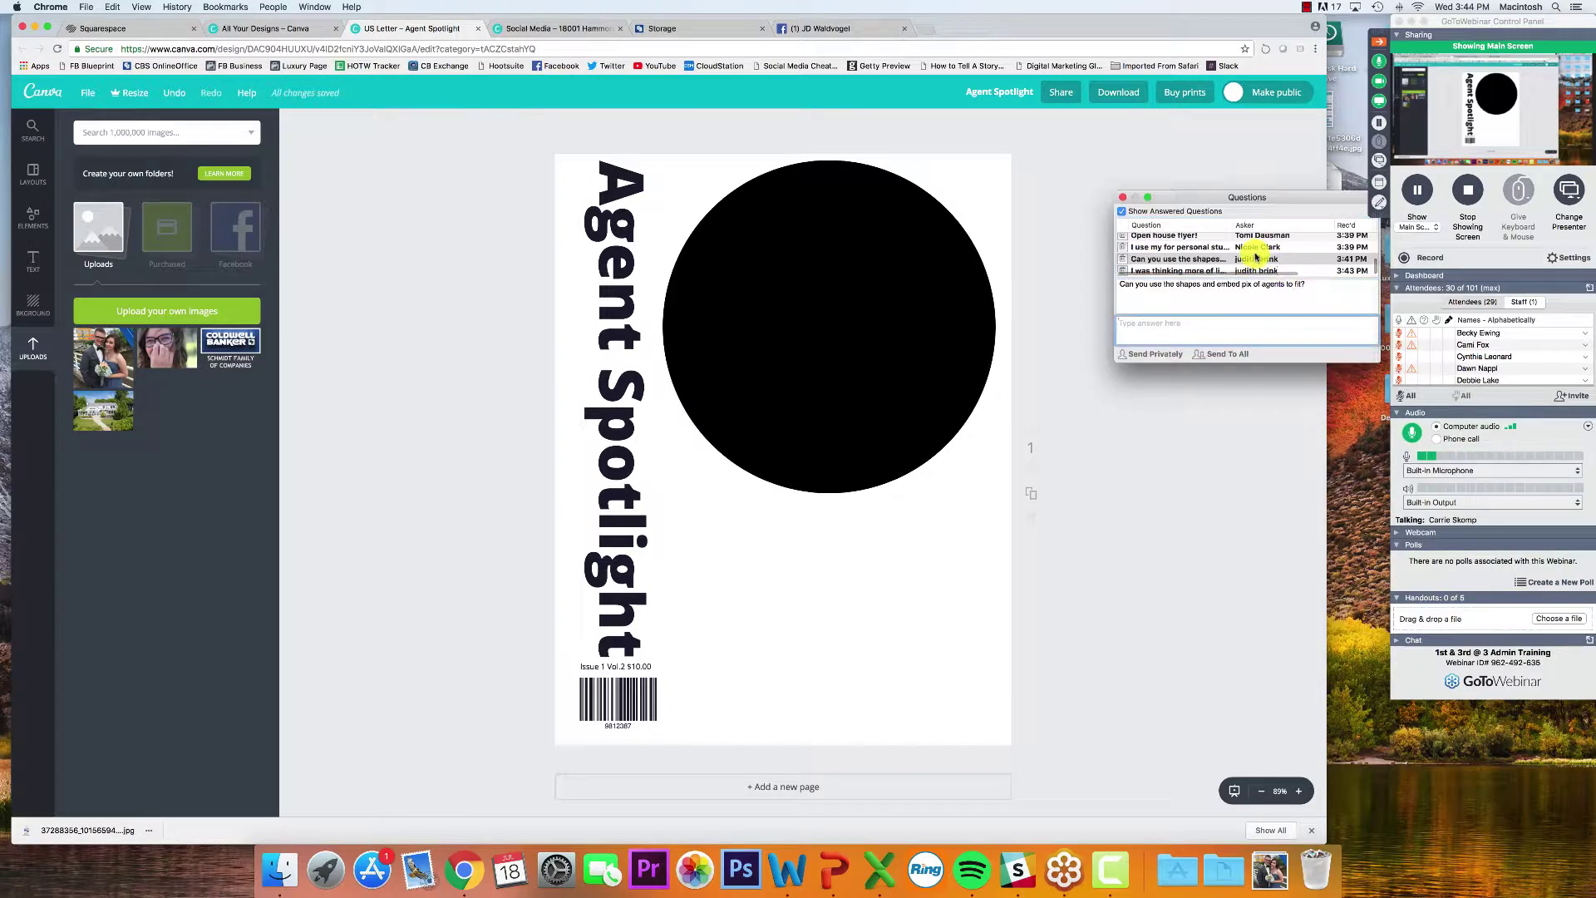
pyautogui.click(1214, 271)
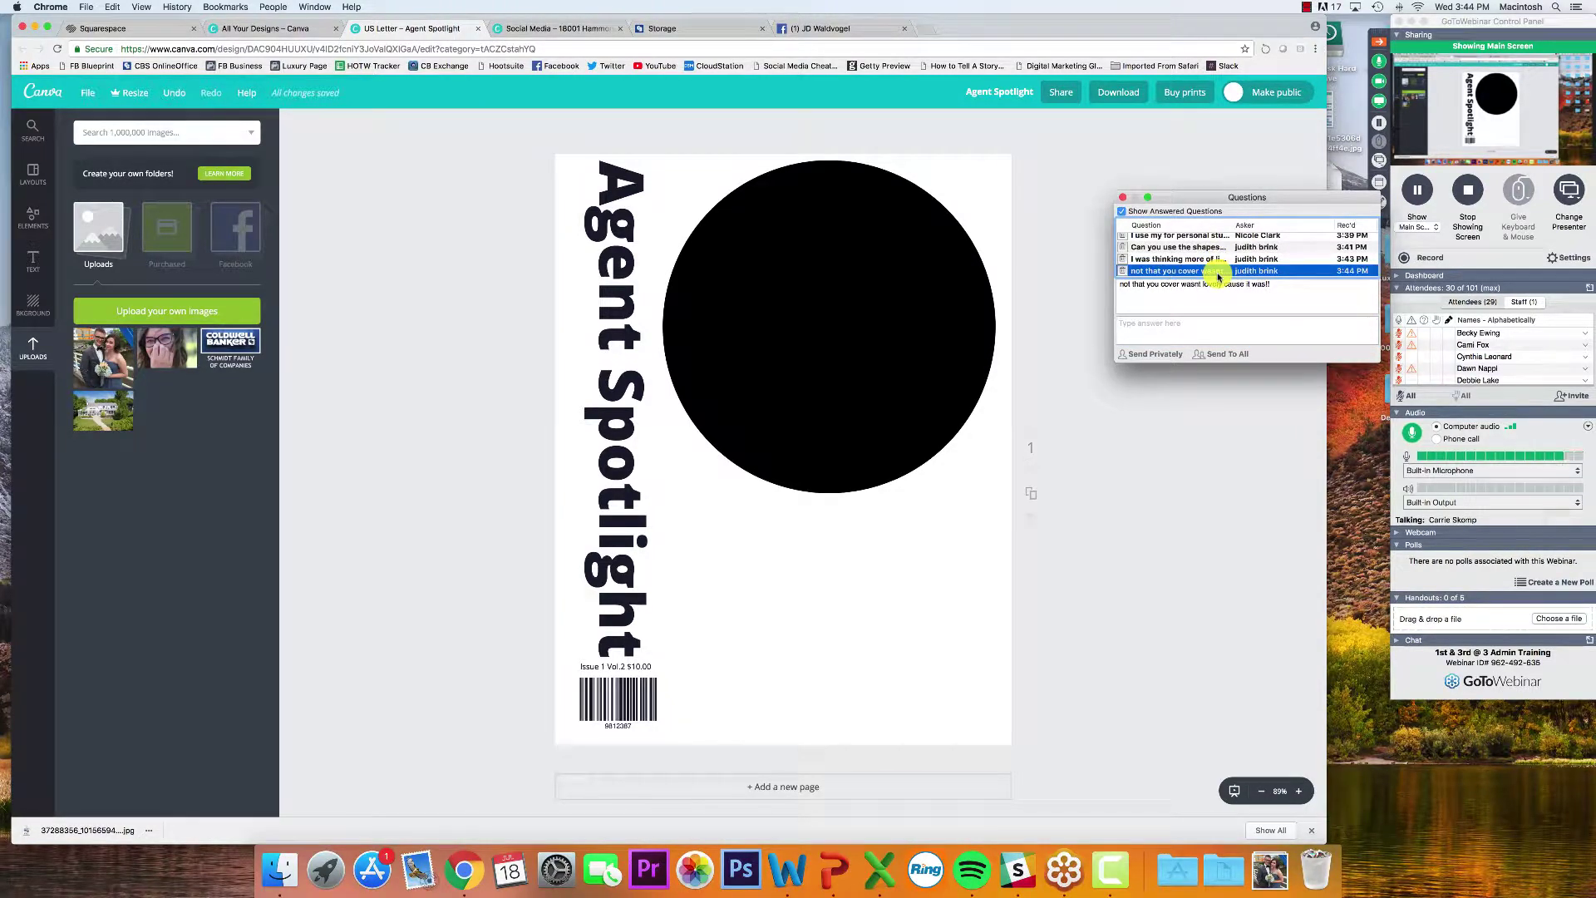
pyautogui.click(1122, 202)
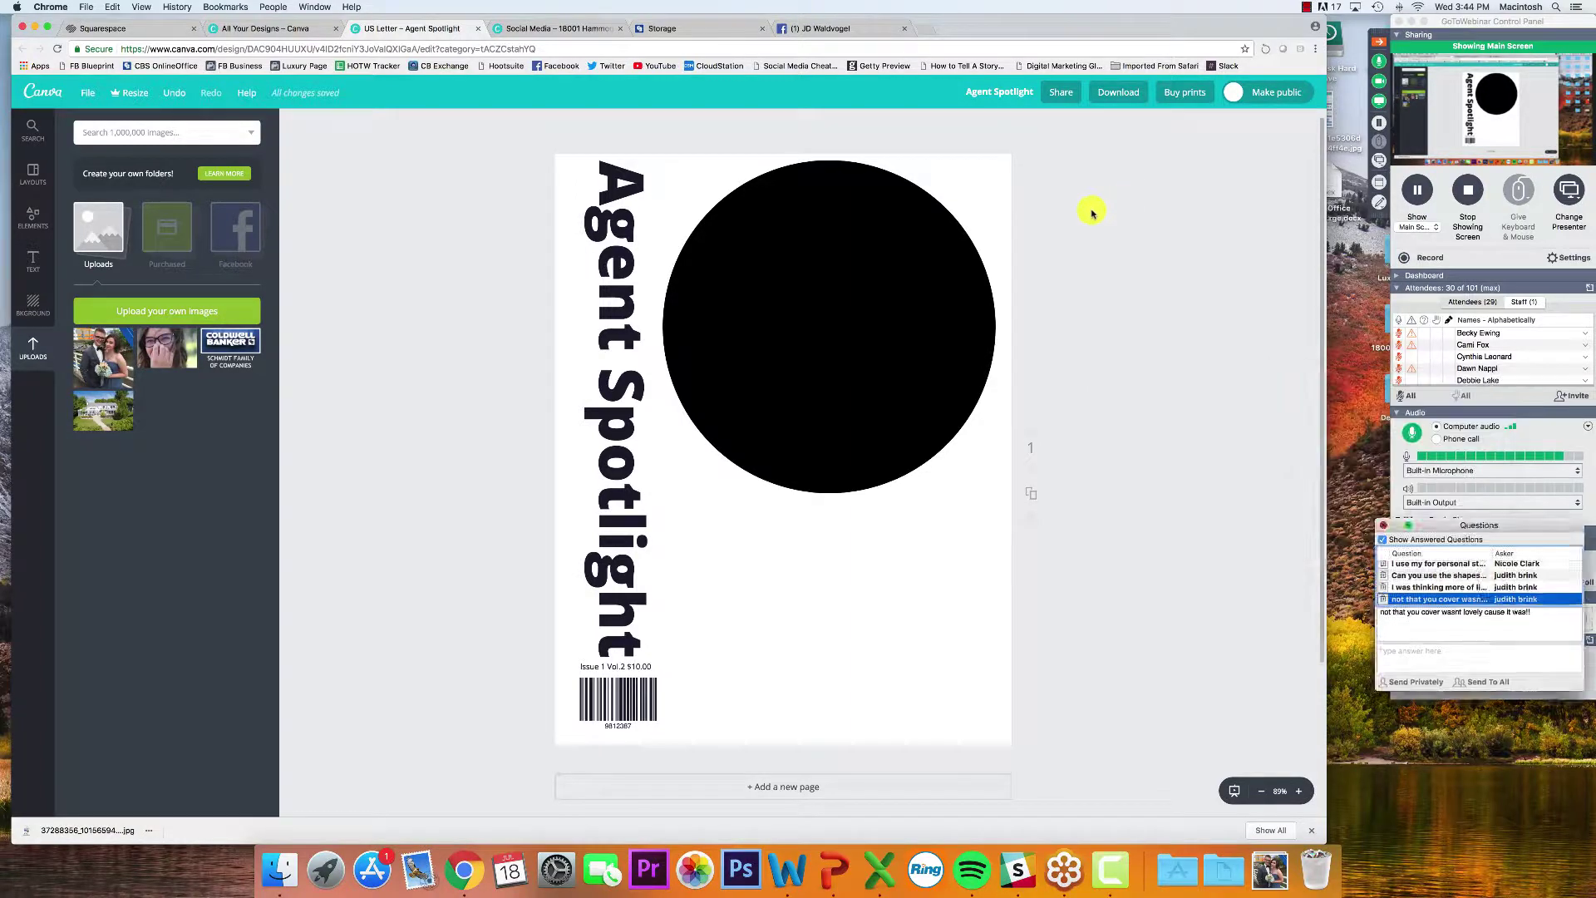
# Test dropping the couple photo onto the black circle, undo it, and delete the circle
pyautogui.click(890, 326)
pyautogui.rightClick(814, 356)
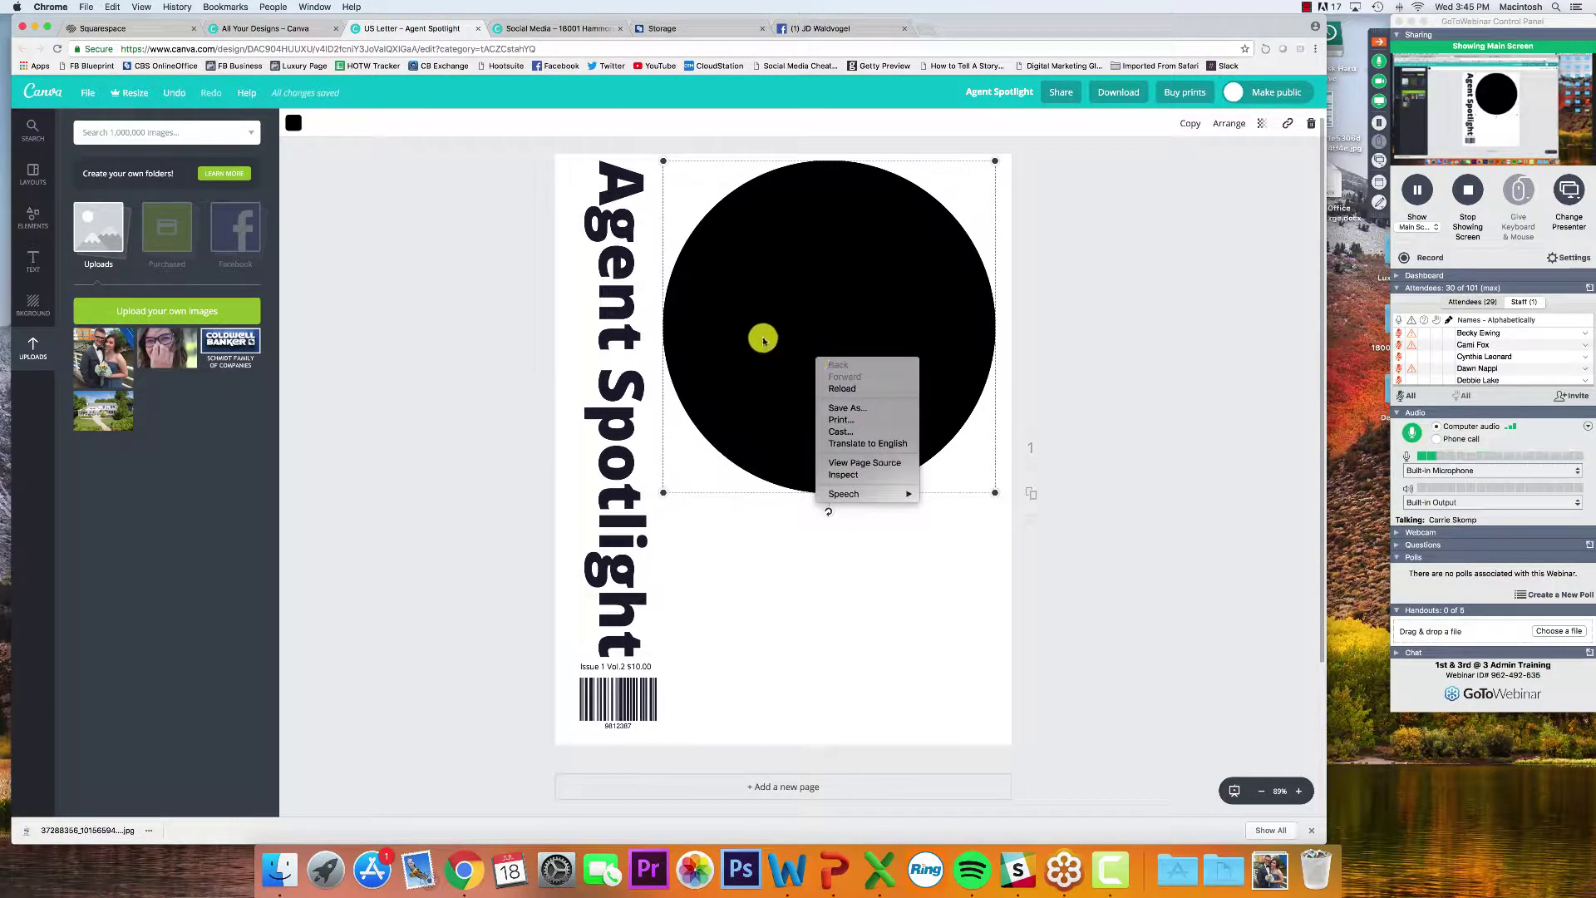
pyautogui.press('Escape')
pyautogui.moveTo(123, 351); pyautogui.dragTo(845, 310)
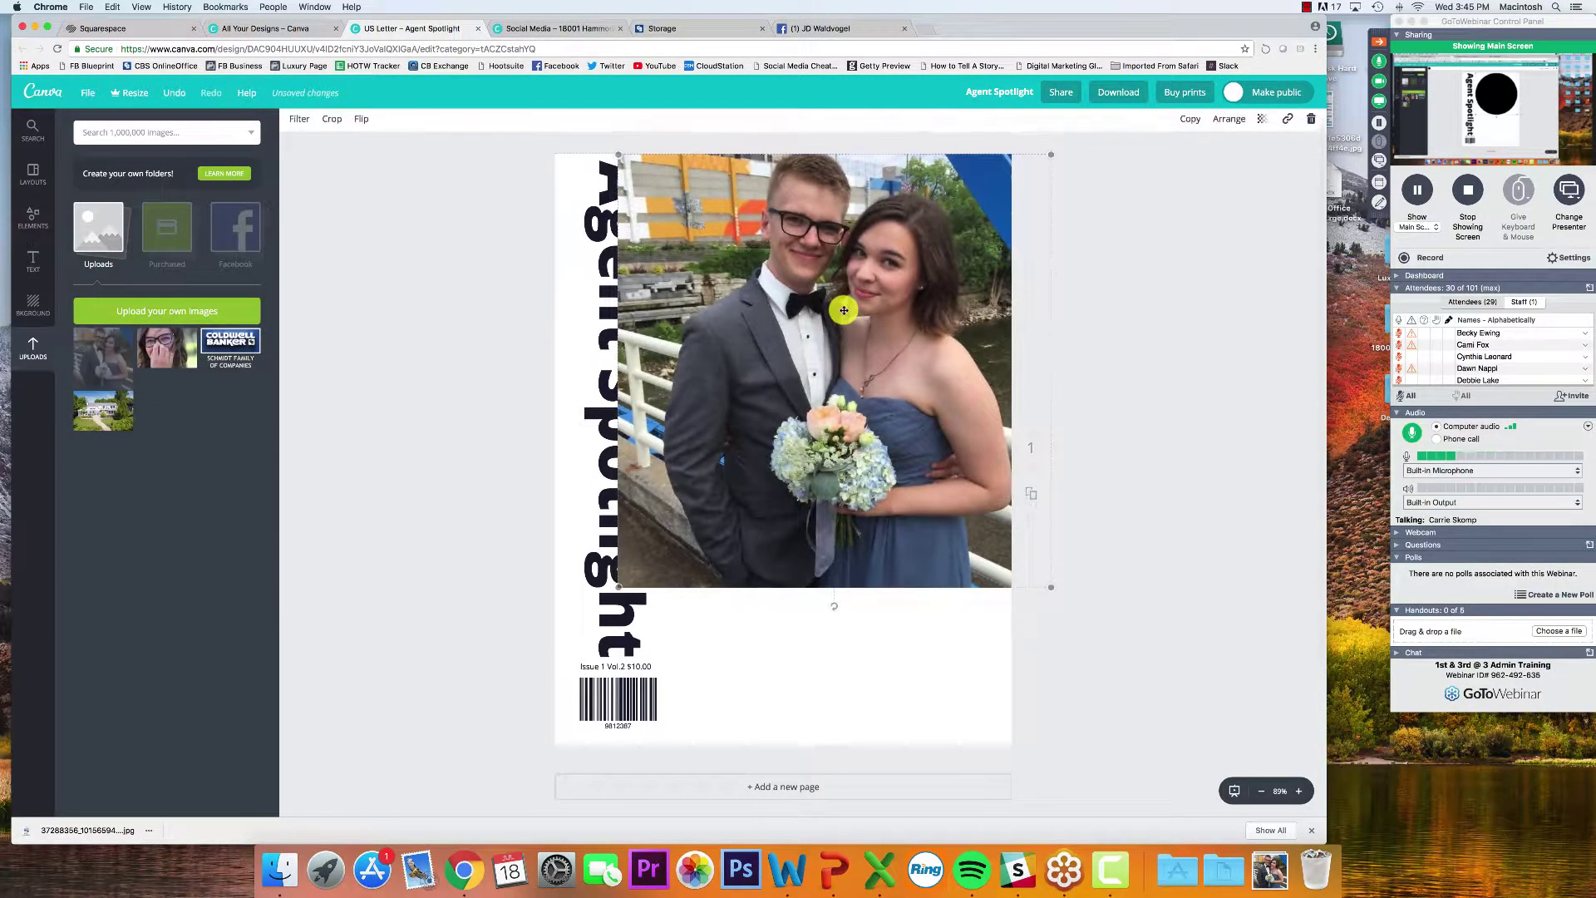
pyautogui.press('super+z')
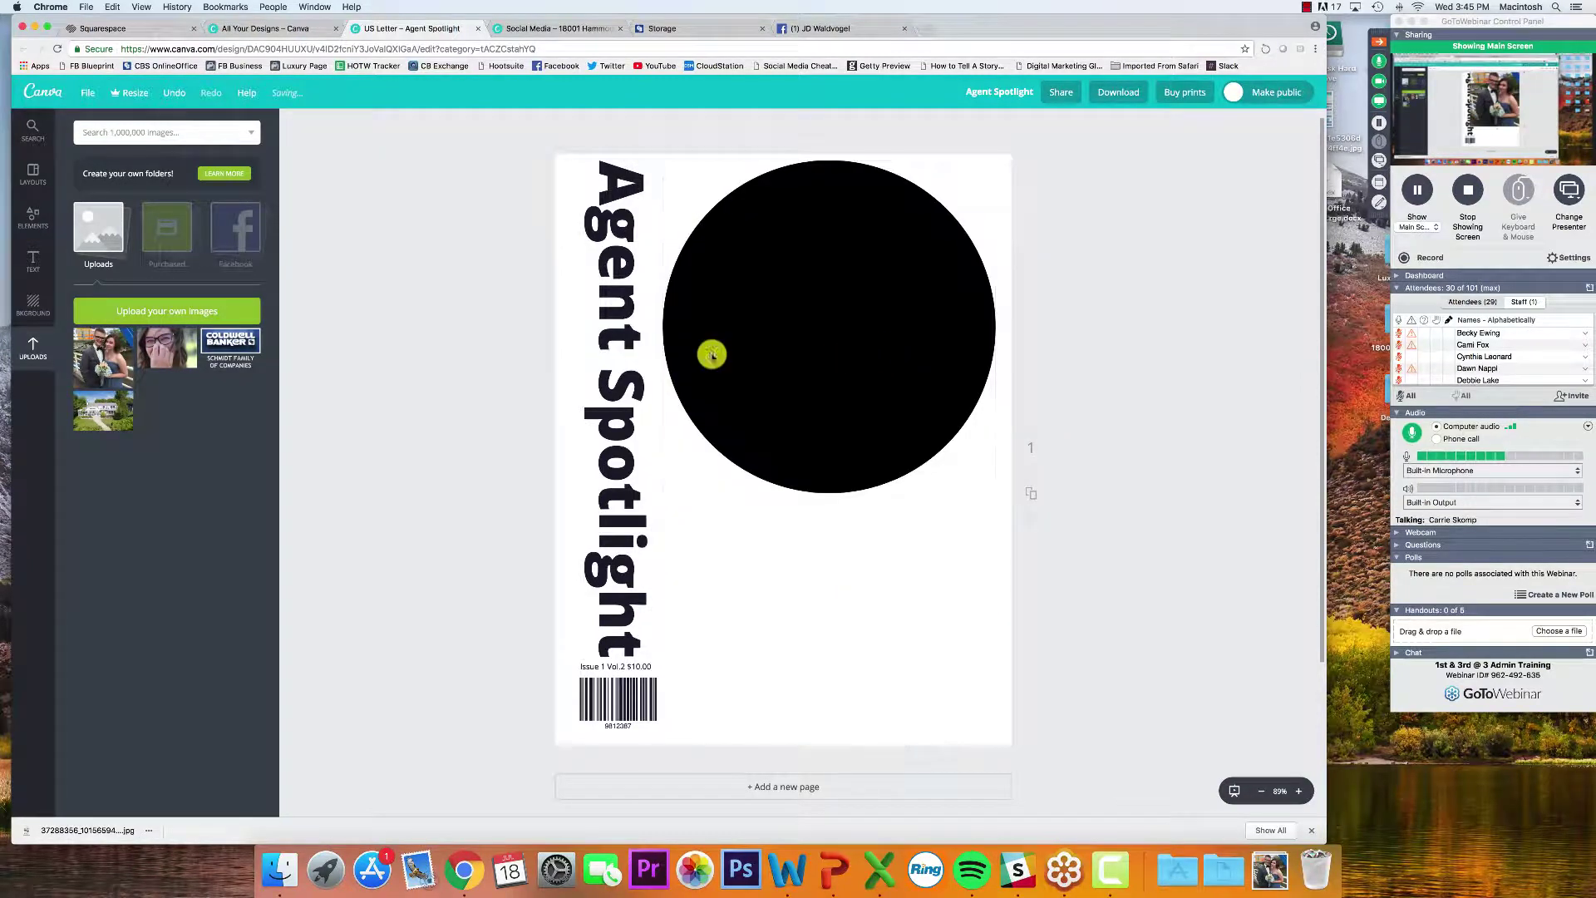
pyautogui.press('Delete')
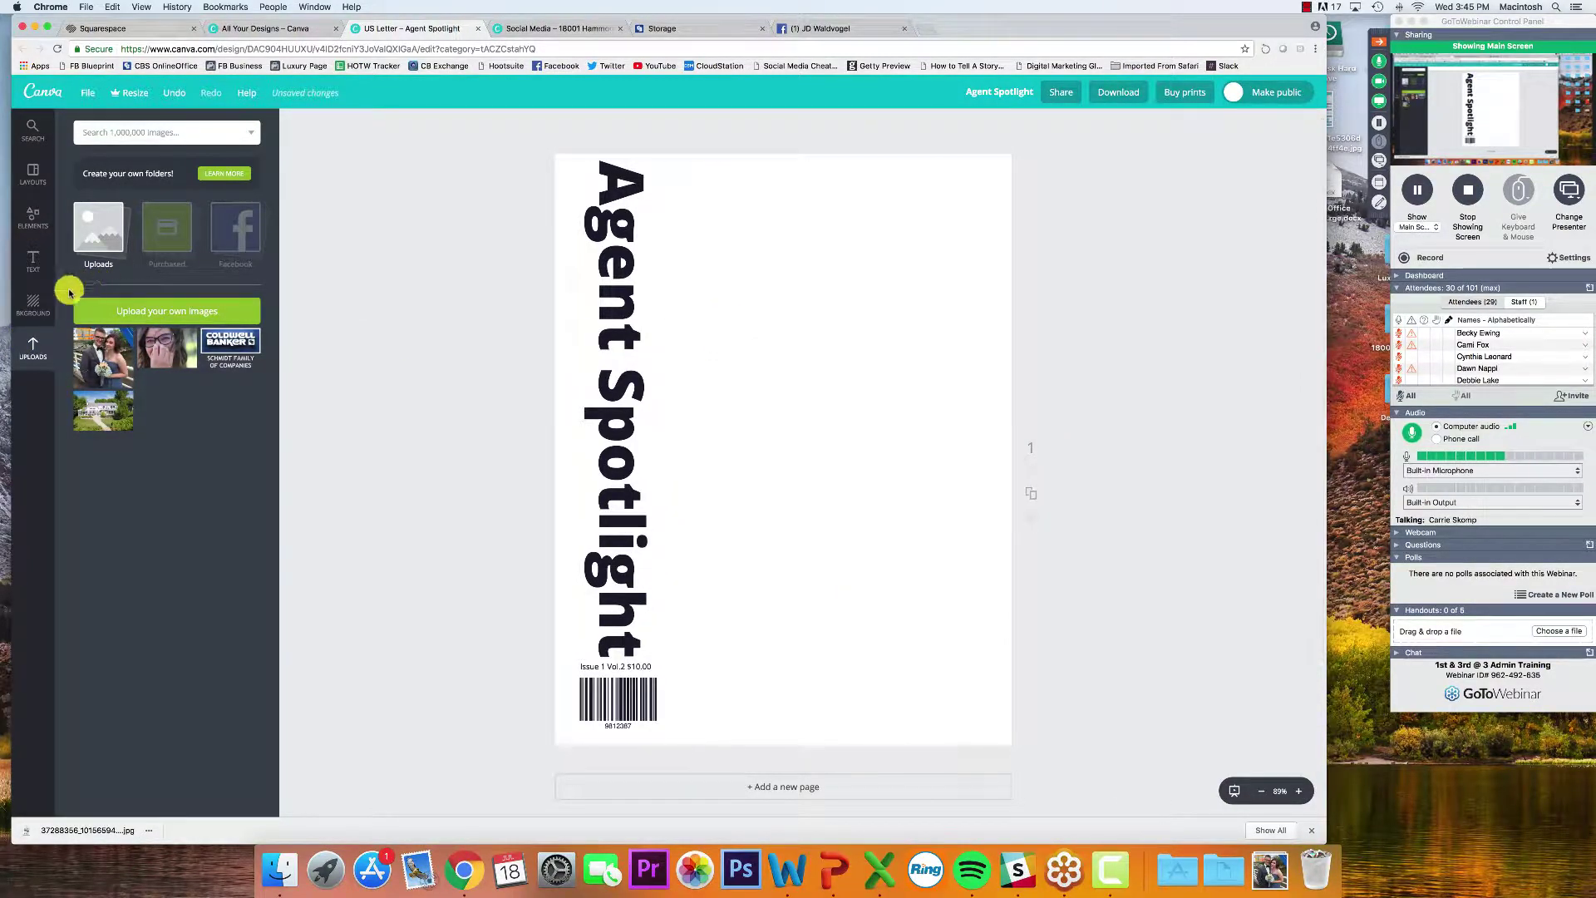
pyautogui.click(93, 239)
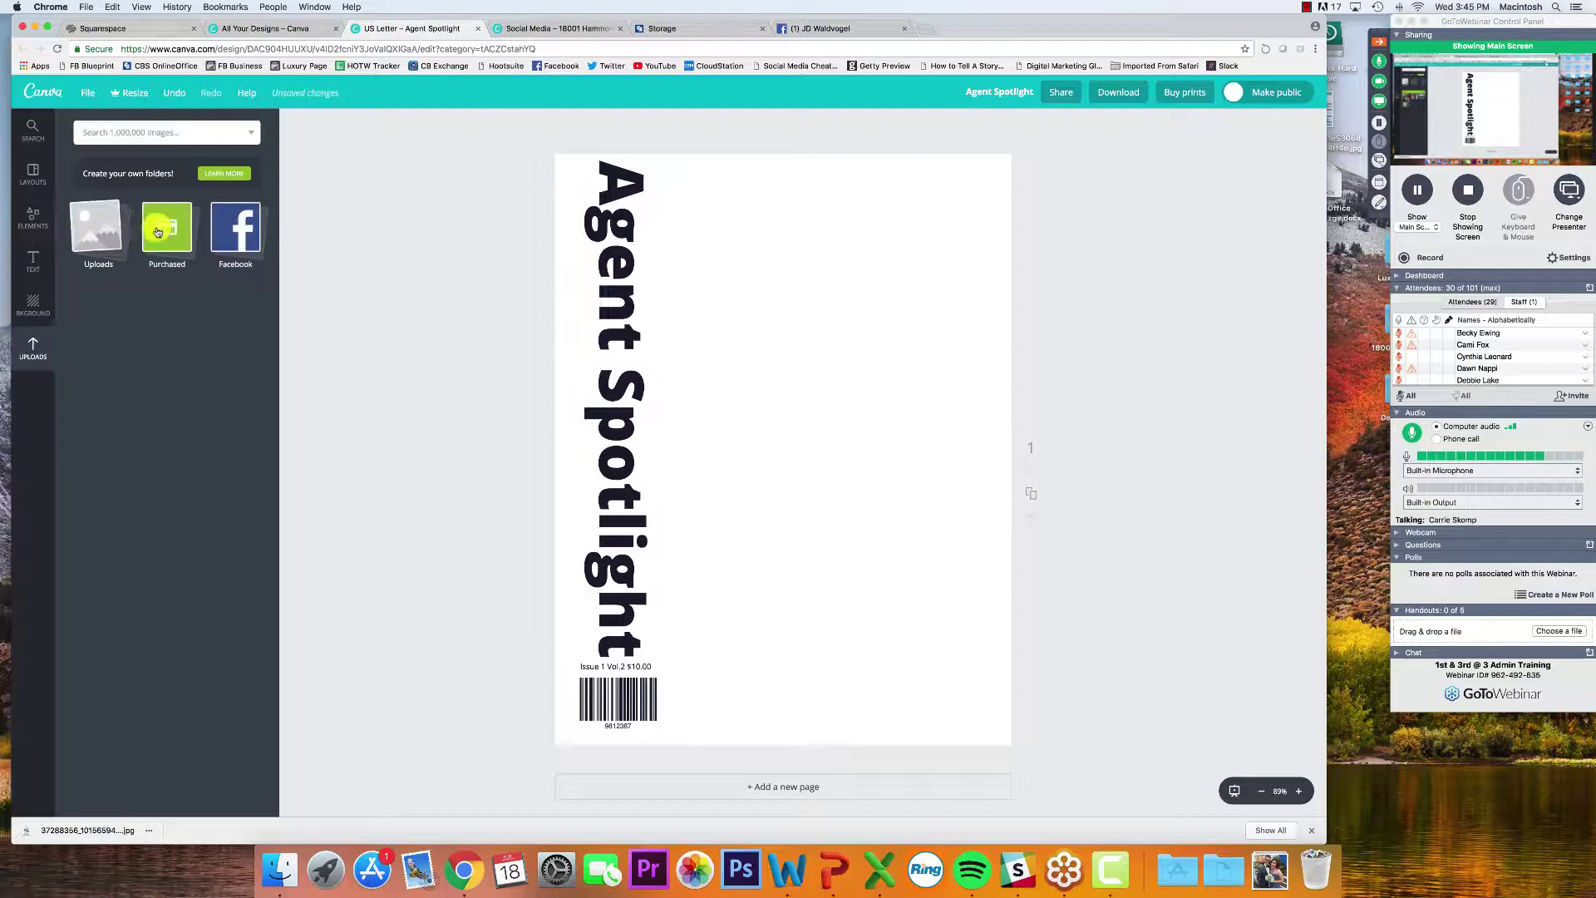
pyautogui.click(33, 216)
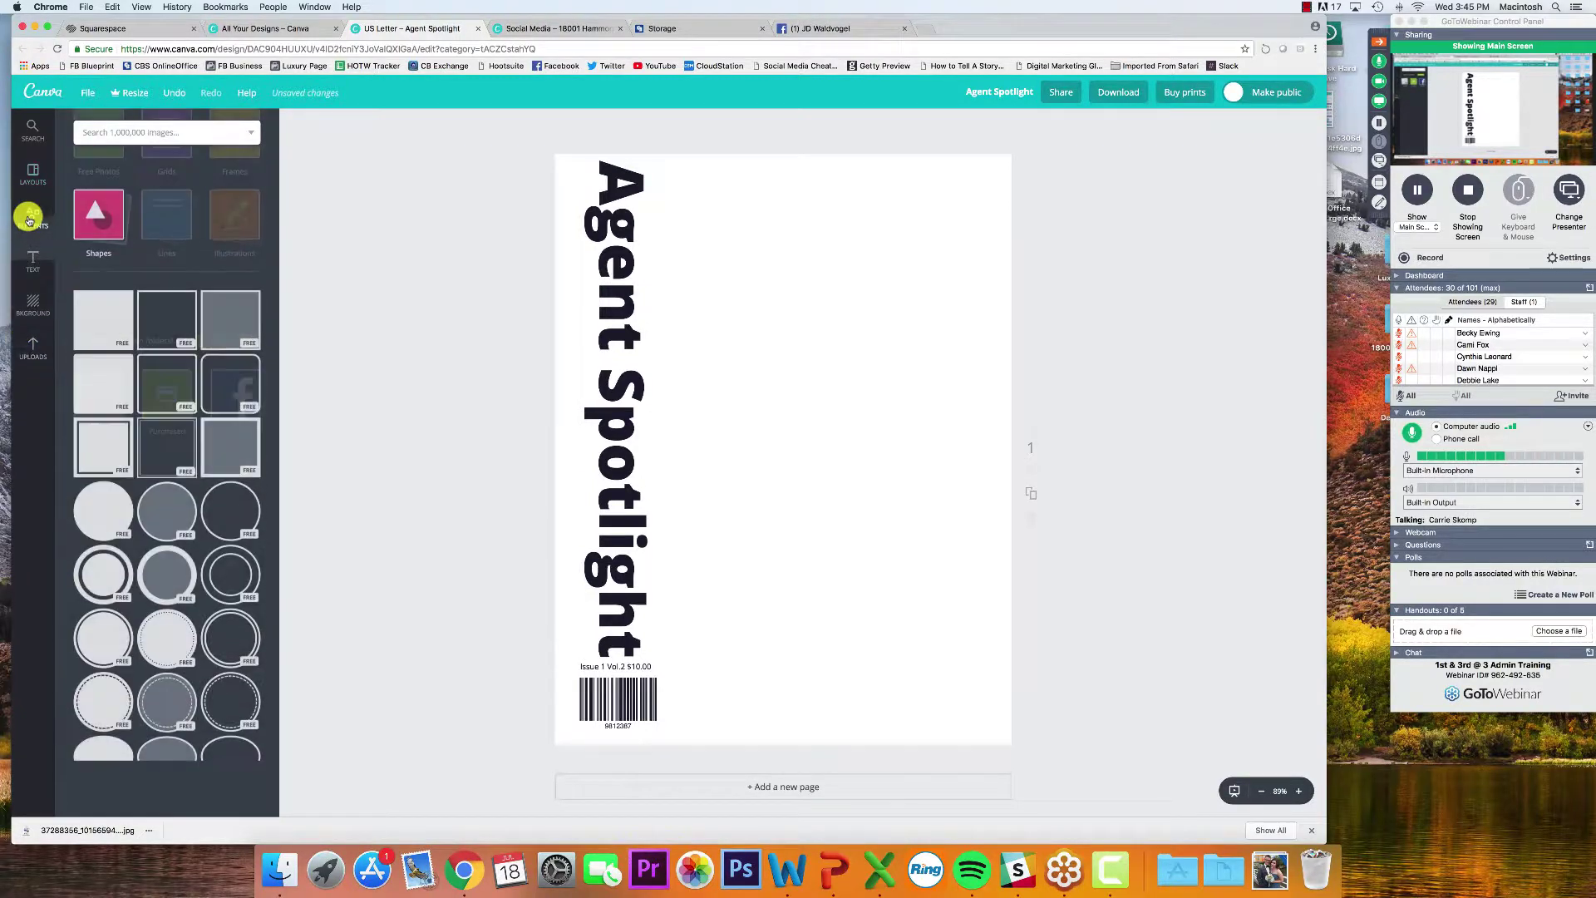
pyautogui.click(88, 281)
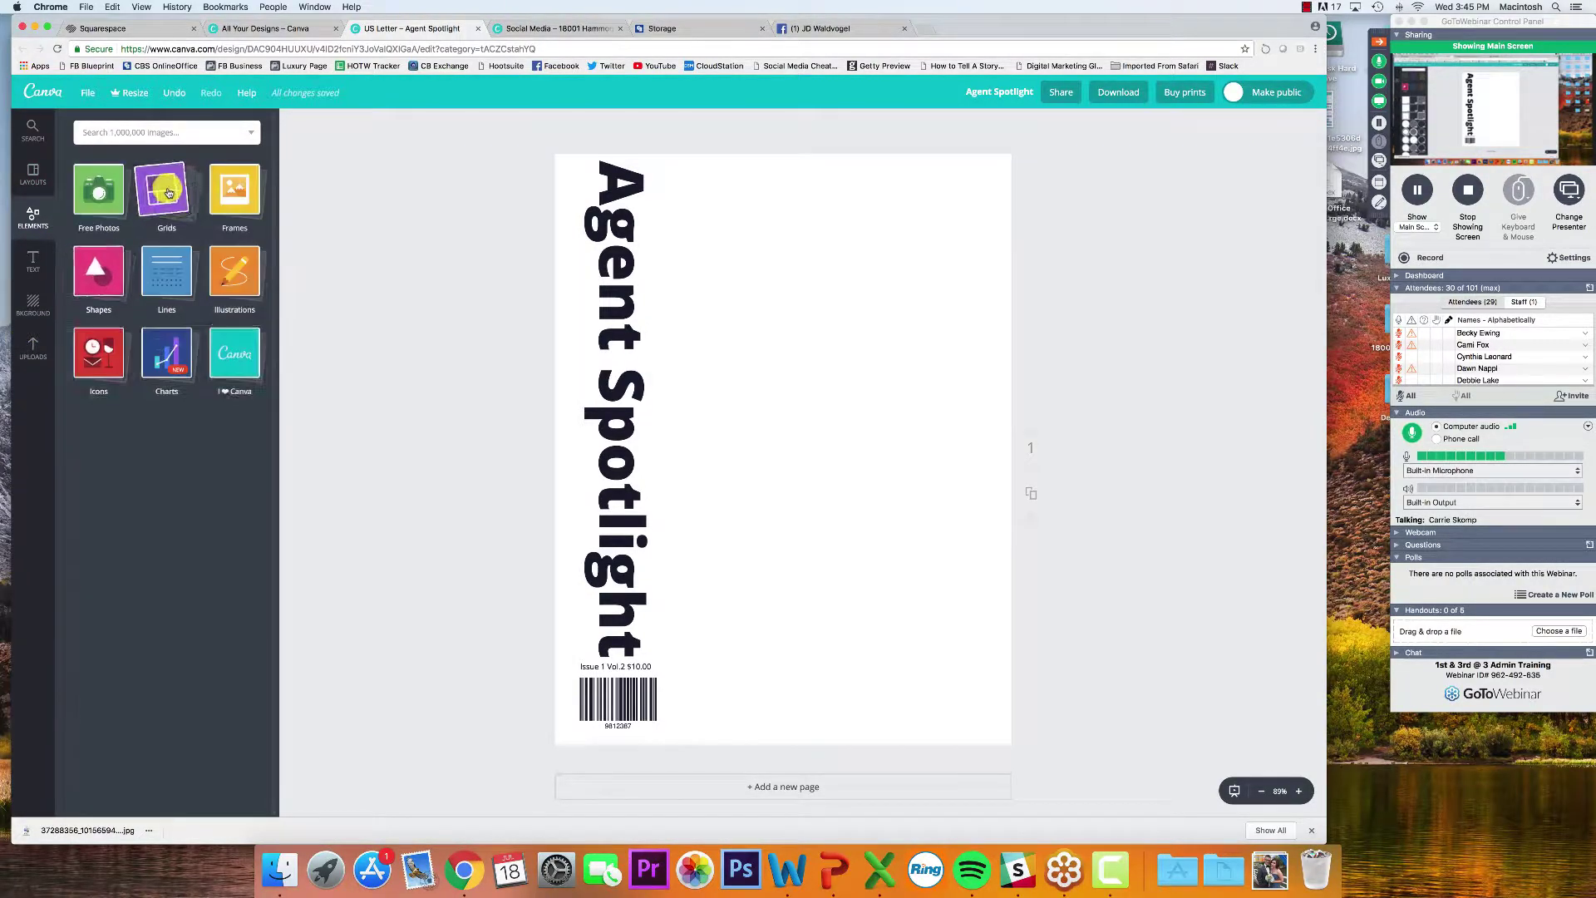
pyautogui.click(235, 190)
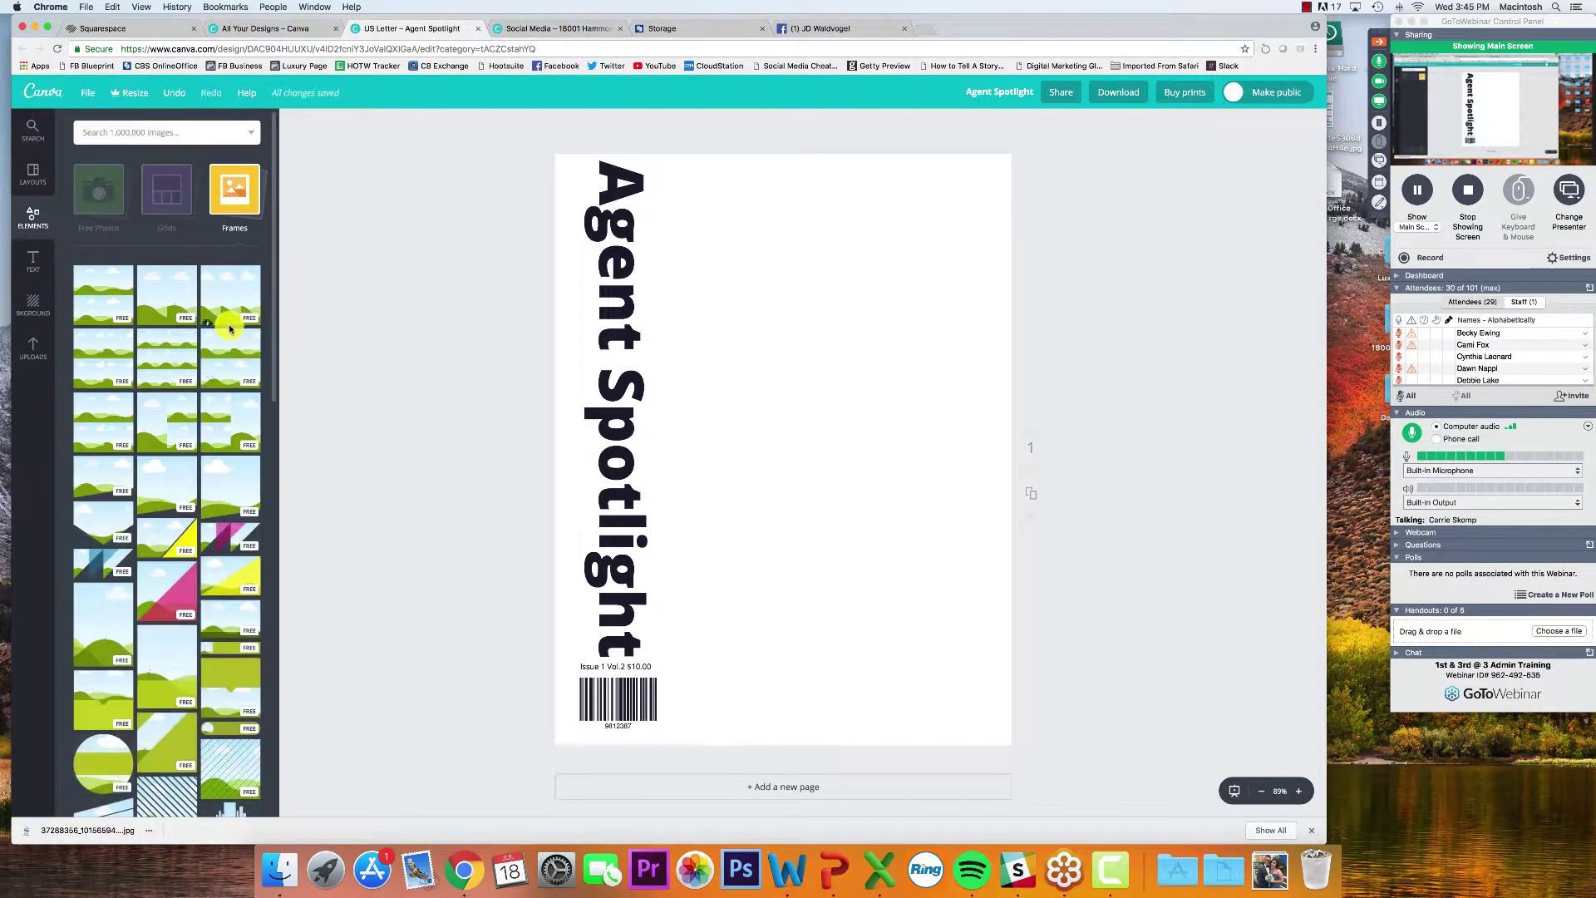
pyautogui.scroll(-5, 231, 328)
pyautogui.scroll(-4, 230, 328)
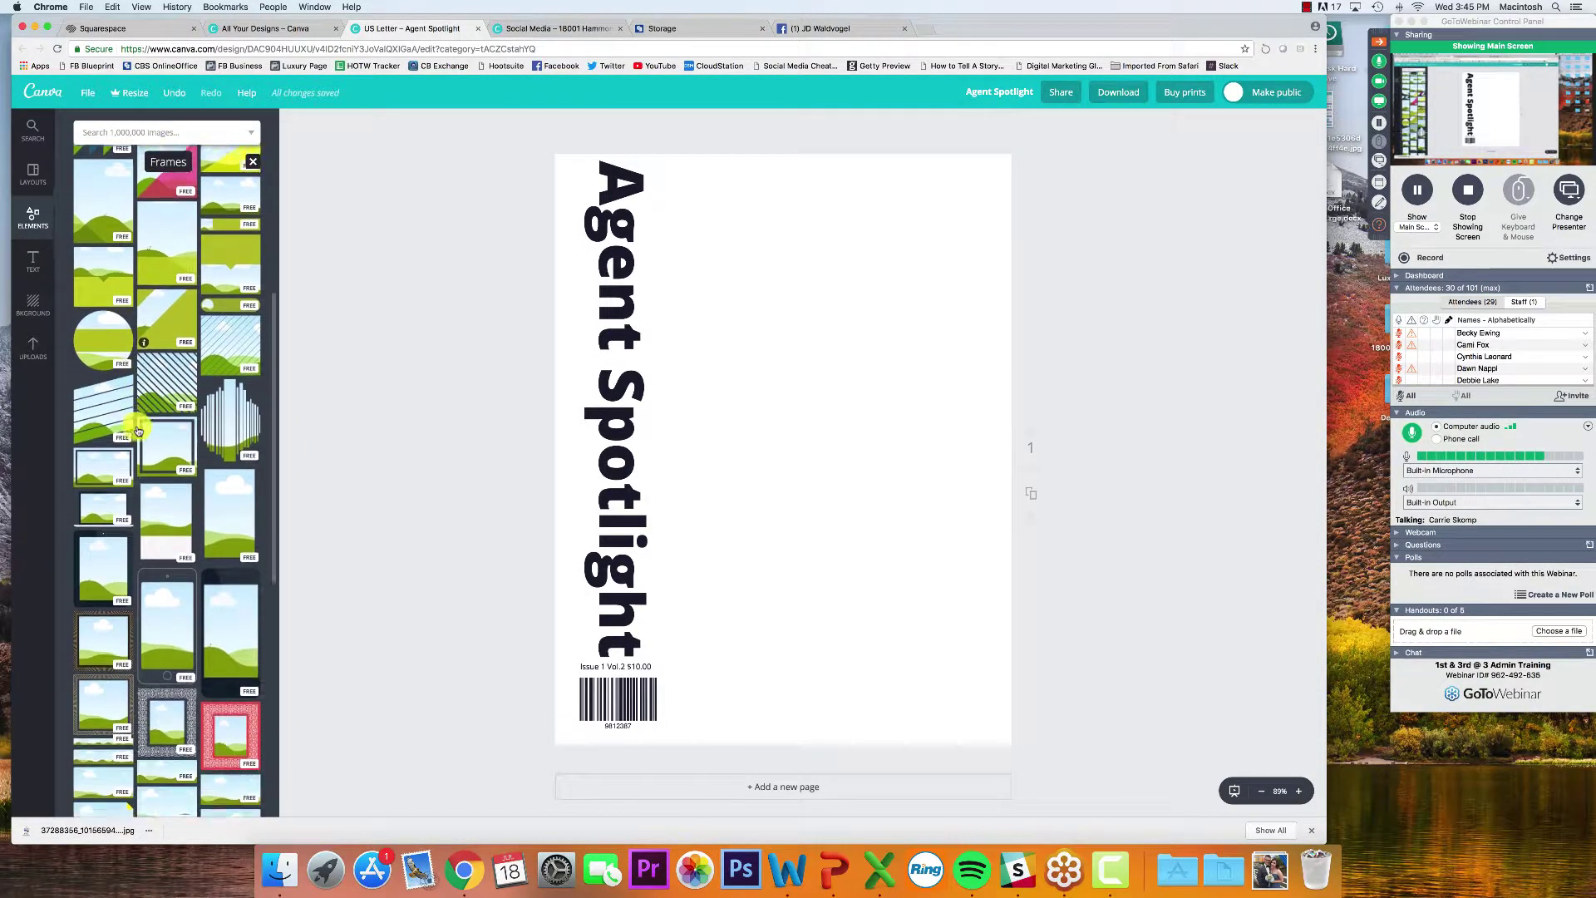
pyautogui.moveTo(103, 316); pyautogui.dragTo(816, 370)
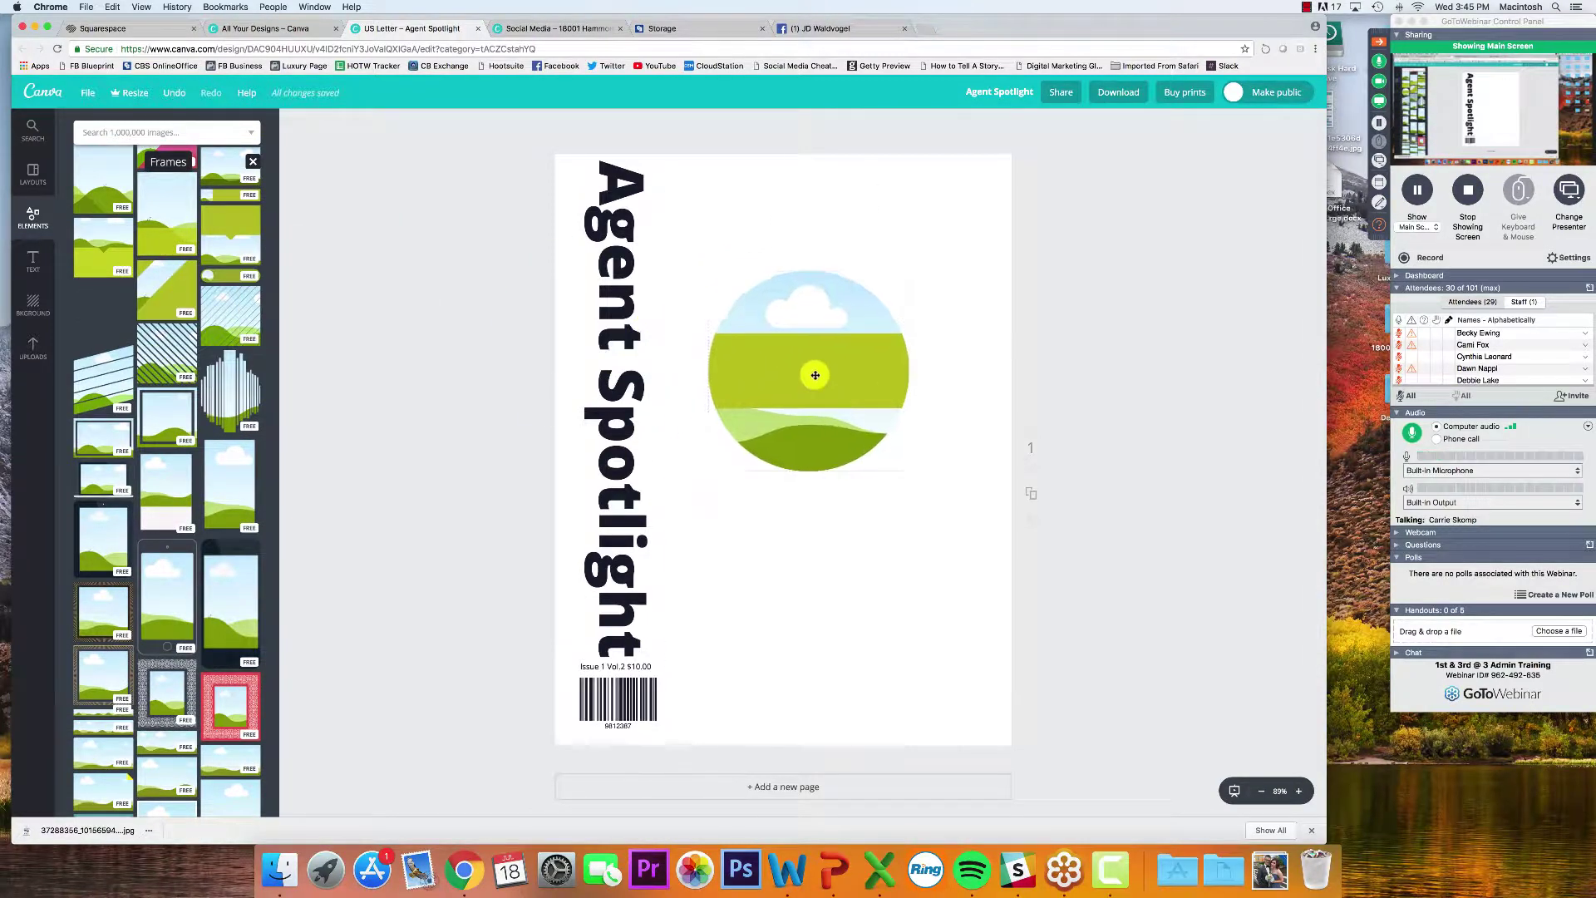
pyautogui.click(32, 347)
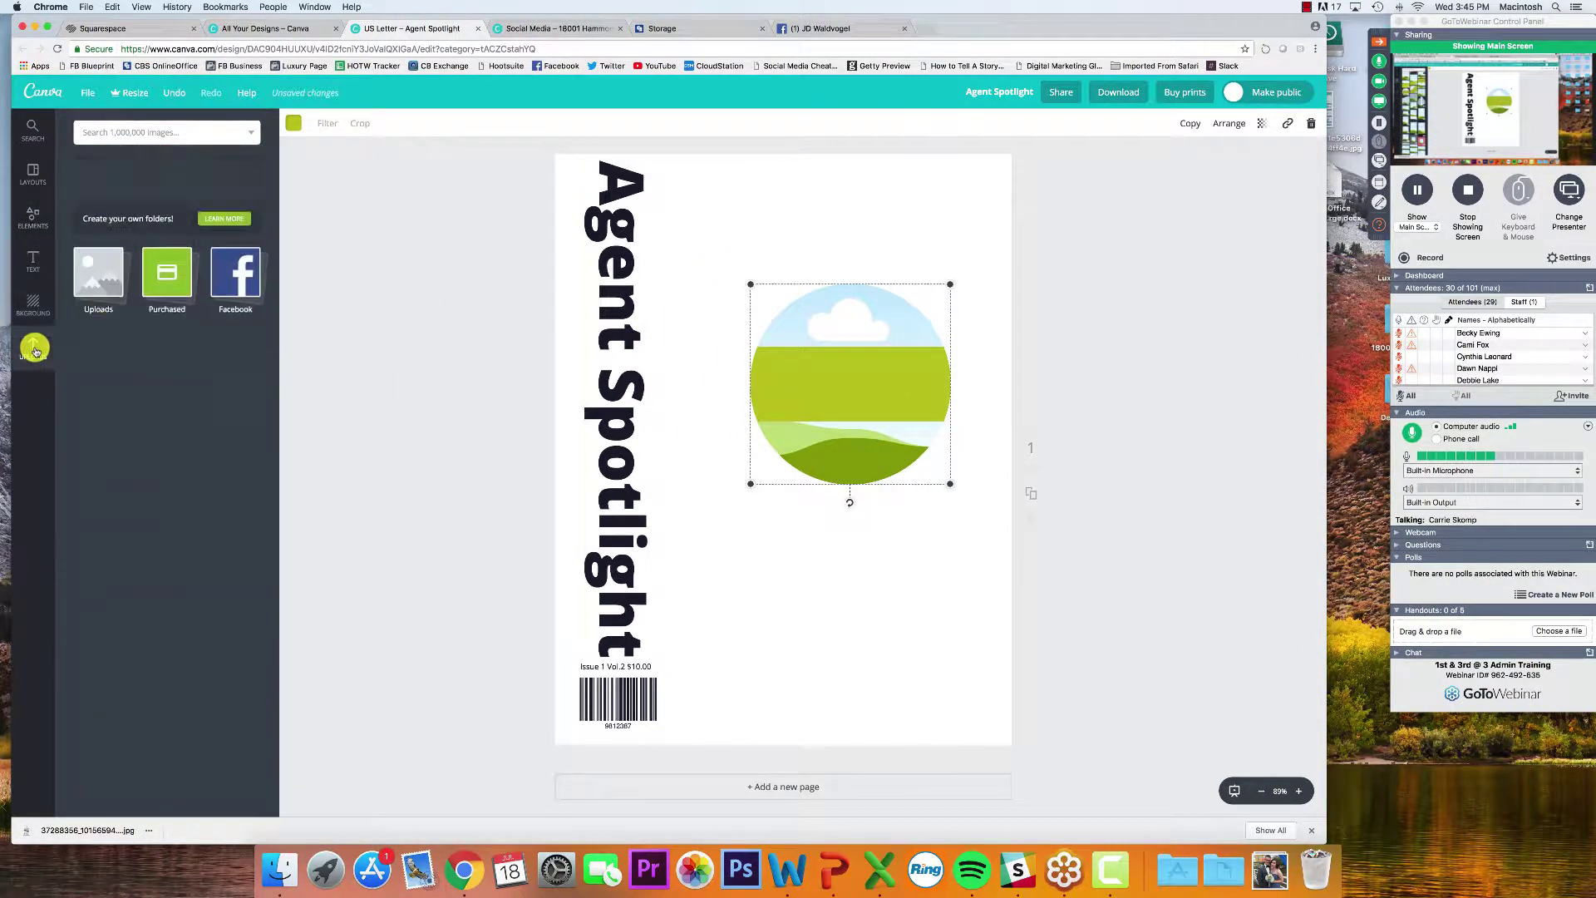
pyautogui.click(92, 243)
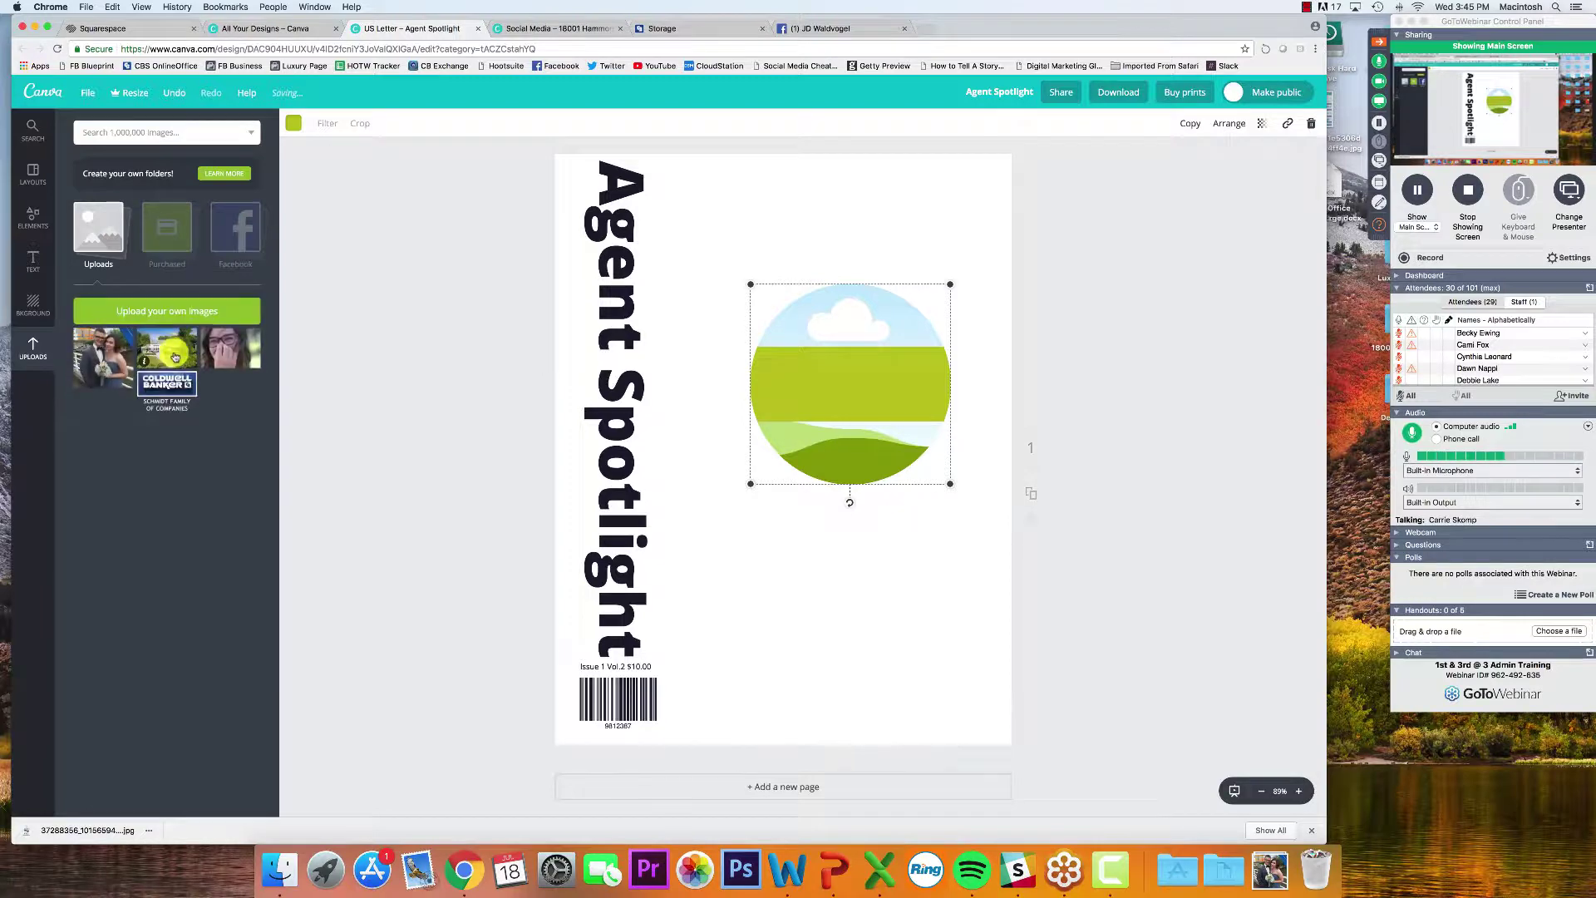
pyautogui.moveTo(100, 353); pyautogui.dragTo(843, 379)
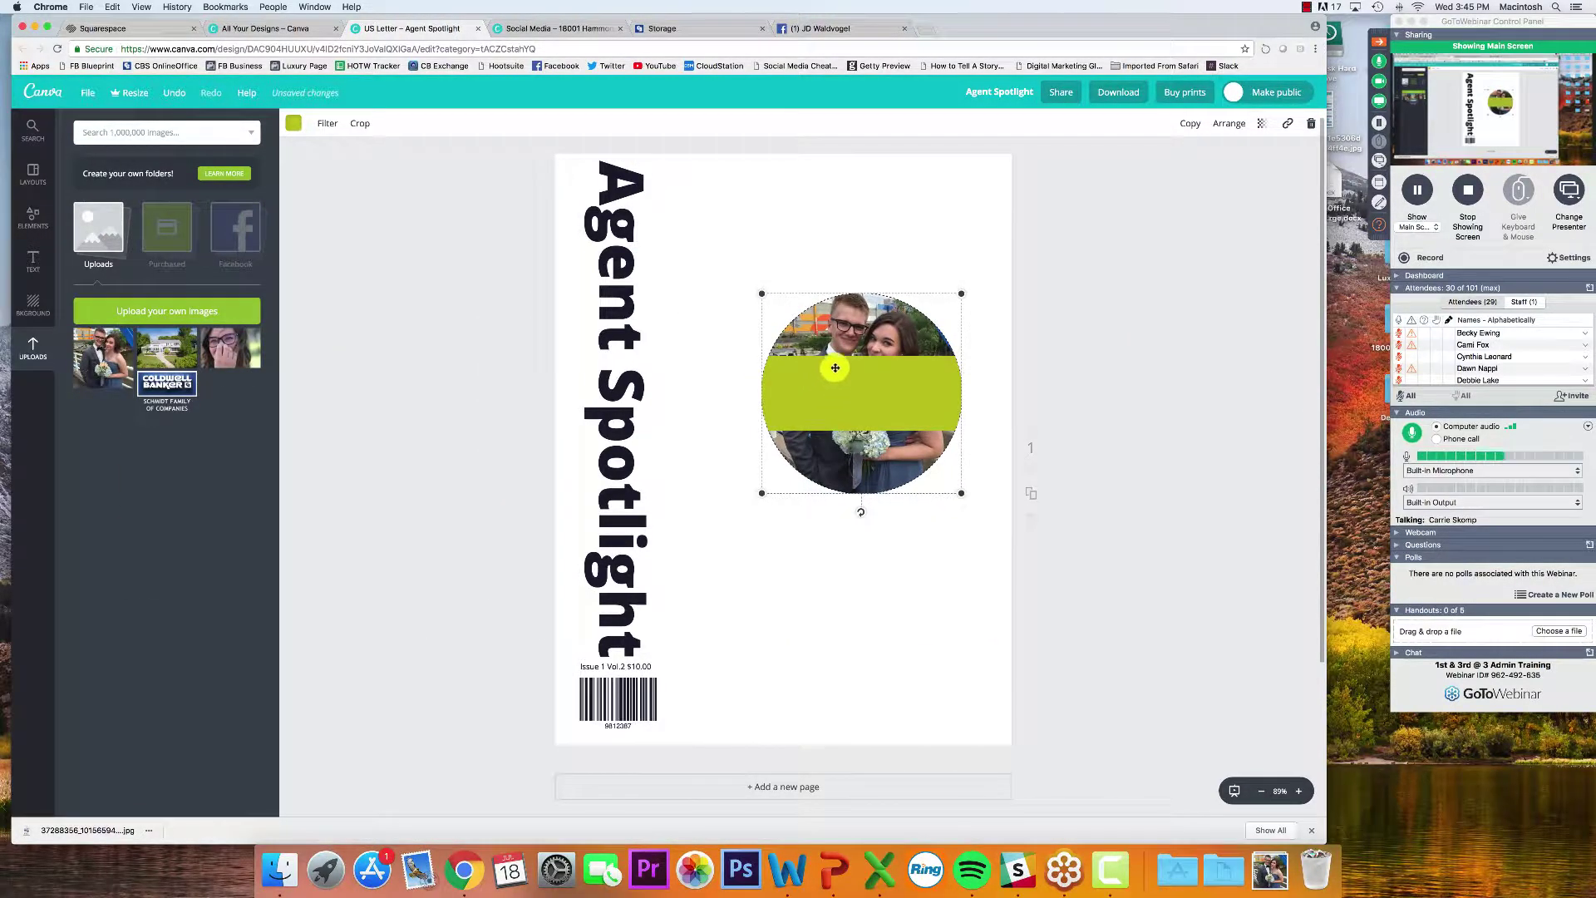
pyautogui.rightClick(844, 340)
pyautogui.click(1102, 346)
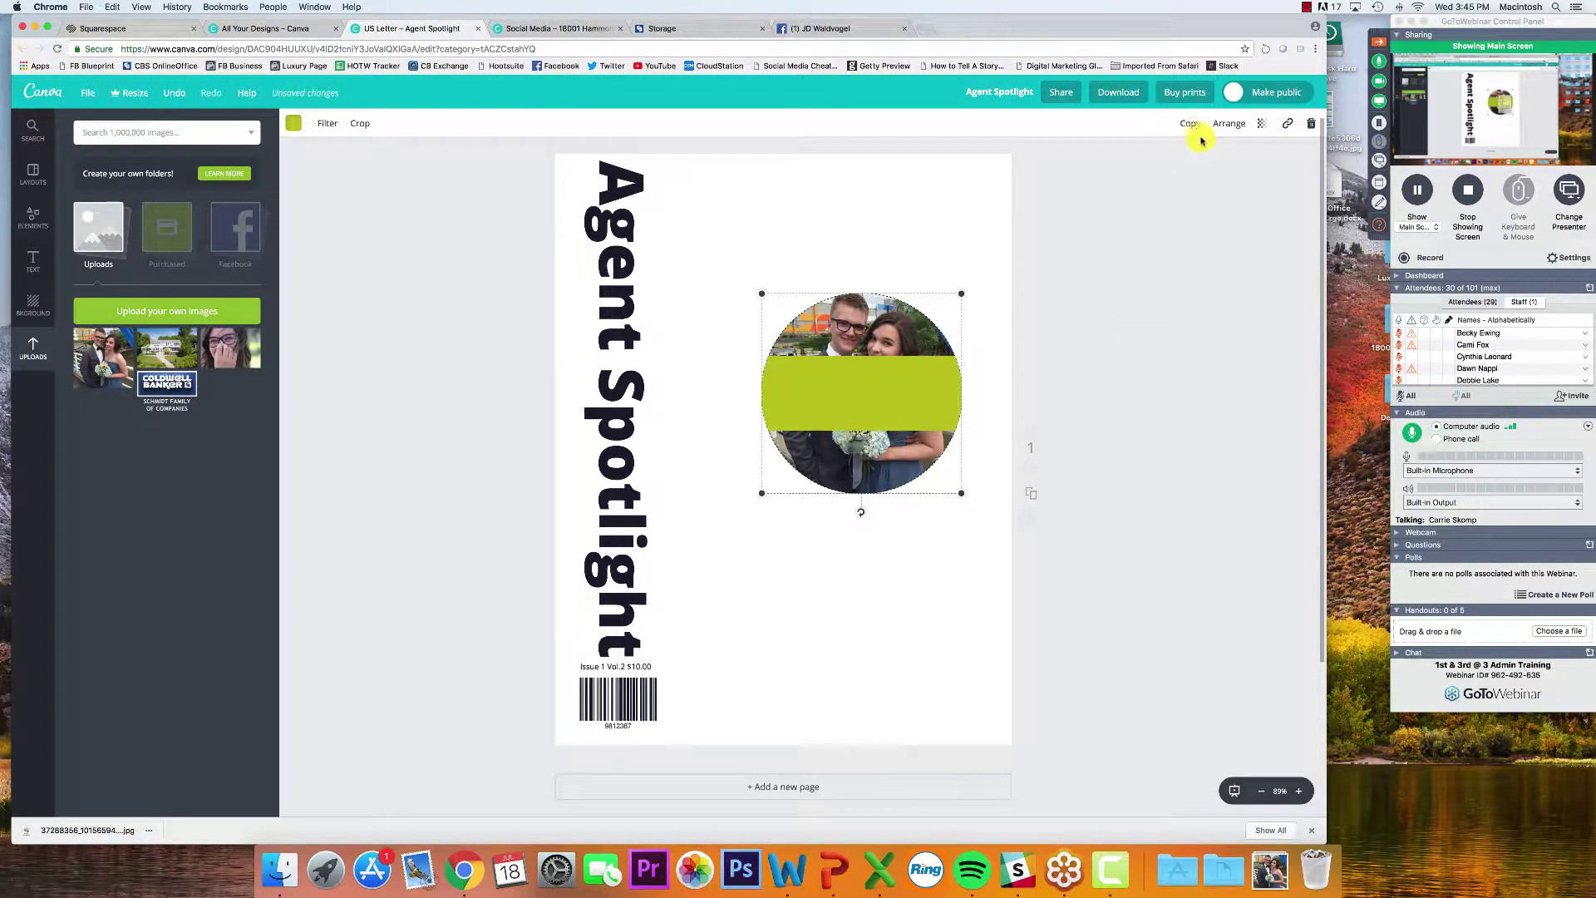
pyautogui.click(1230, 123)
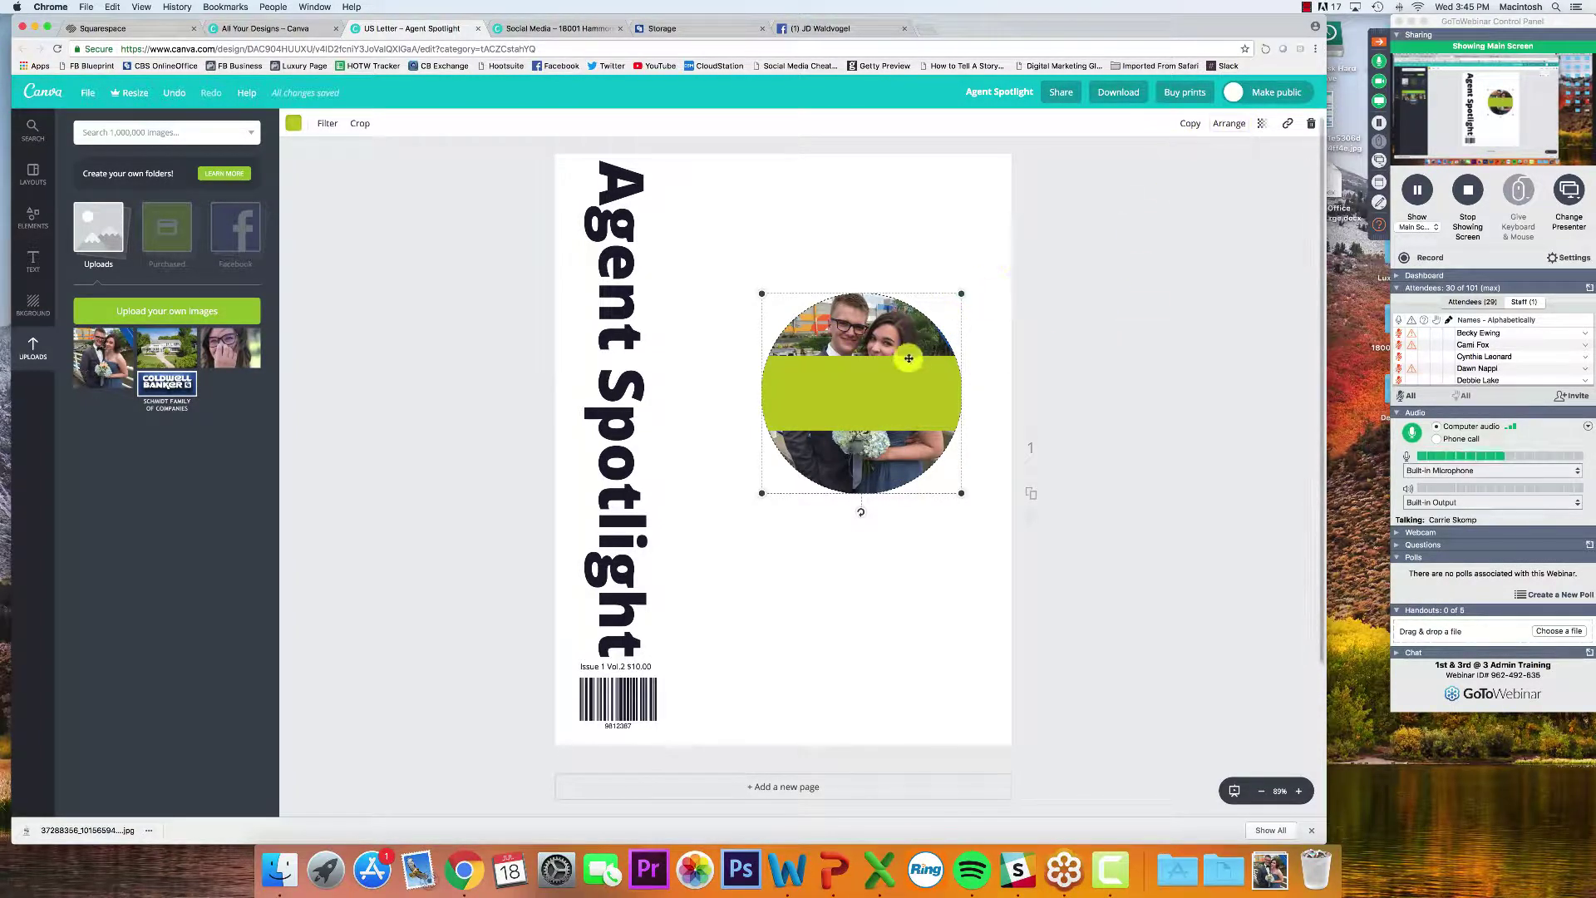
pyautogui.press('super+z')
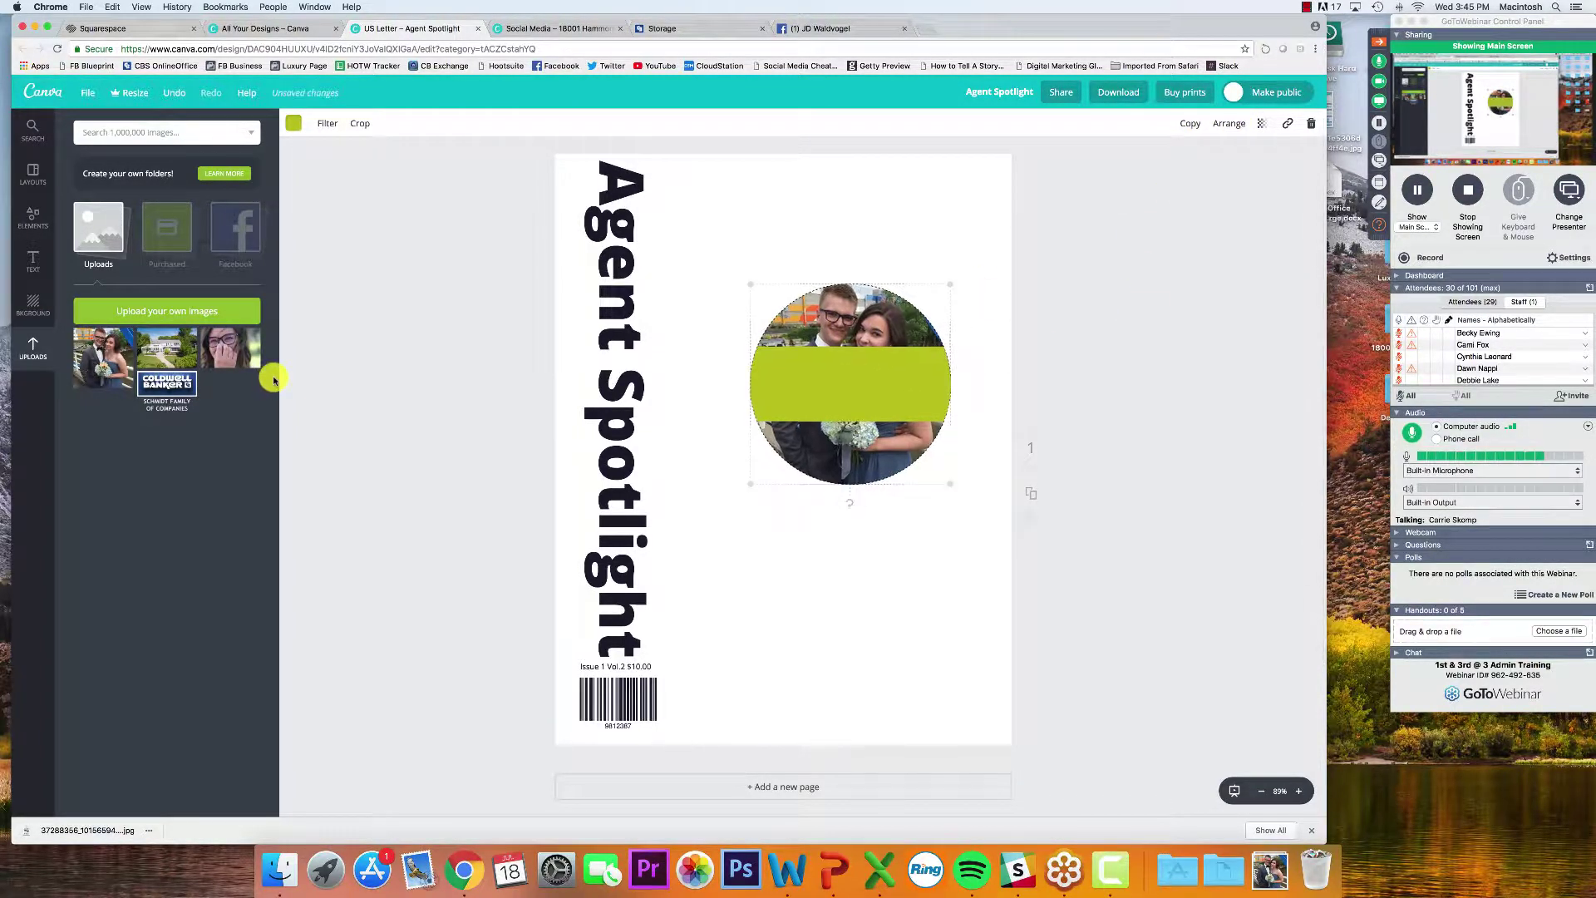
pyautogui.press('super+z')
pyautogui.press('super+z')
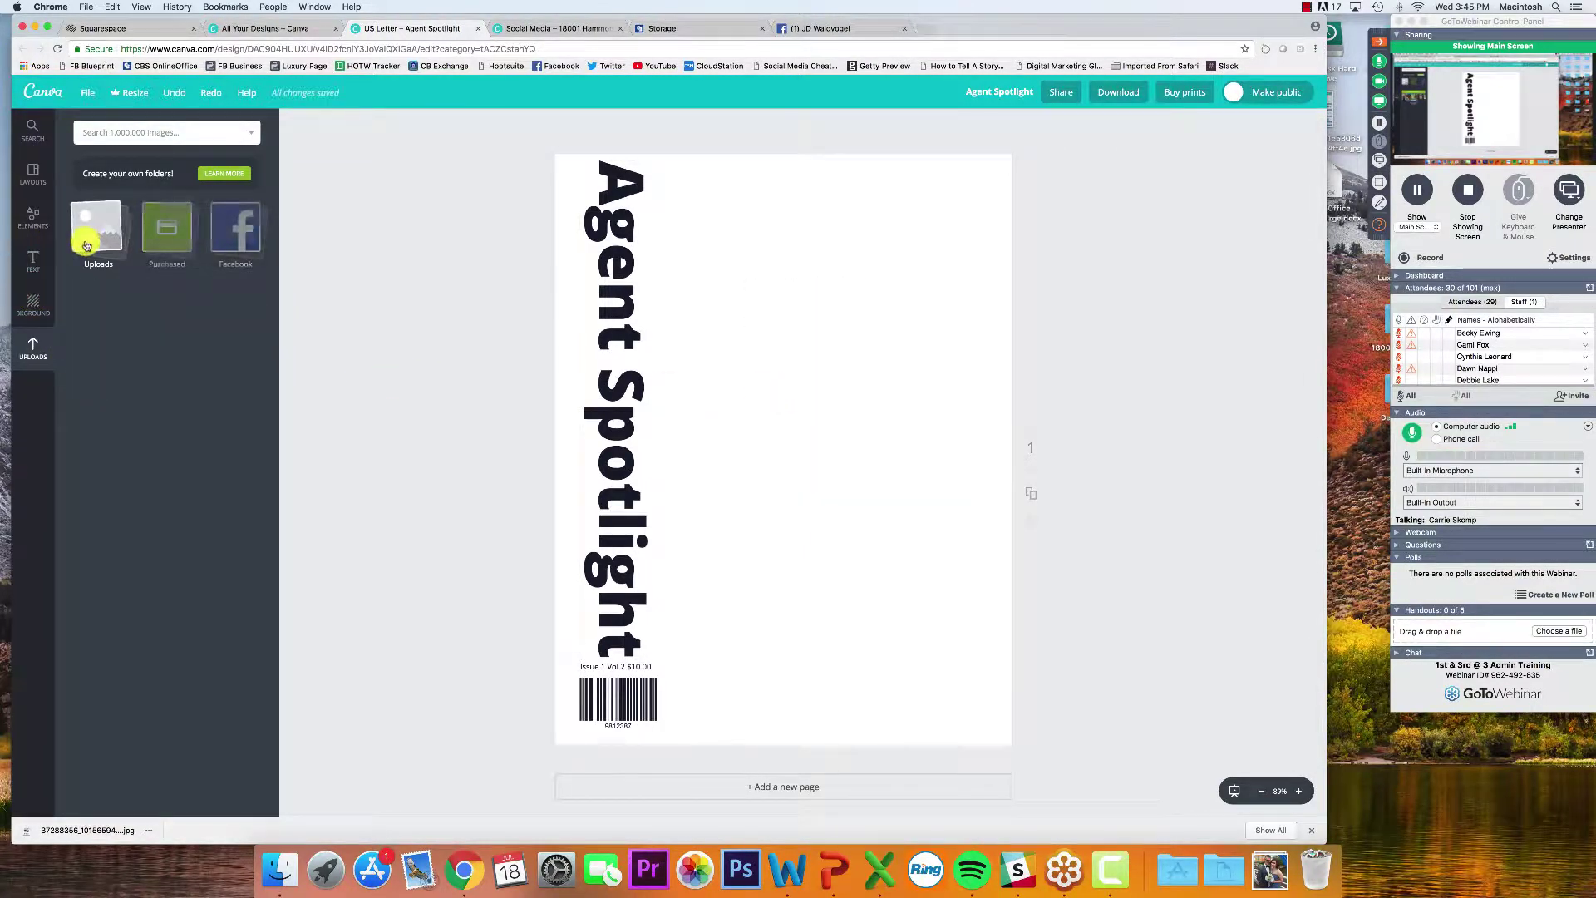
pyautogui.click(30, 218)
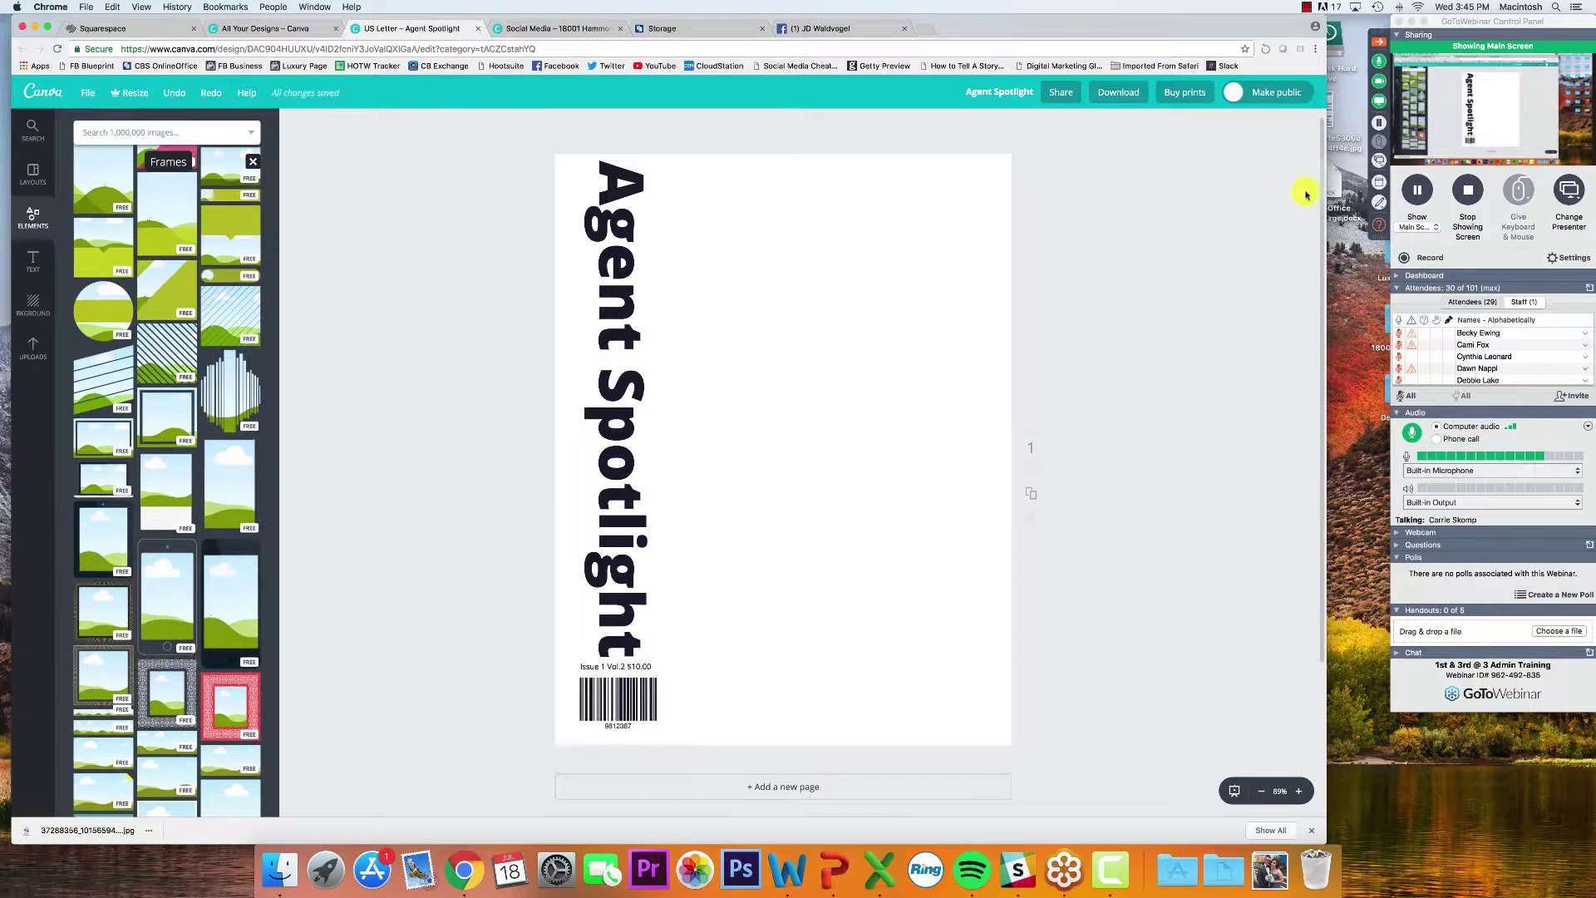
pyautogui.click(1380, 223)
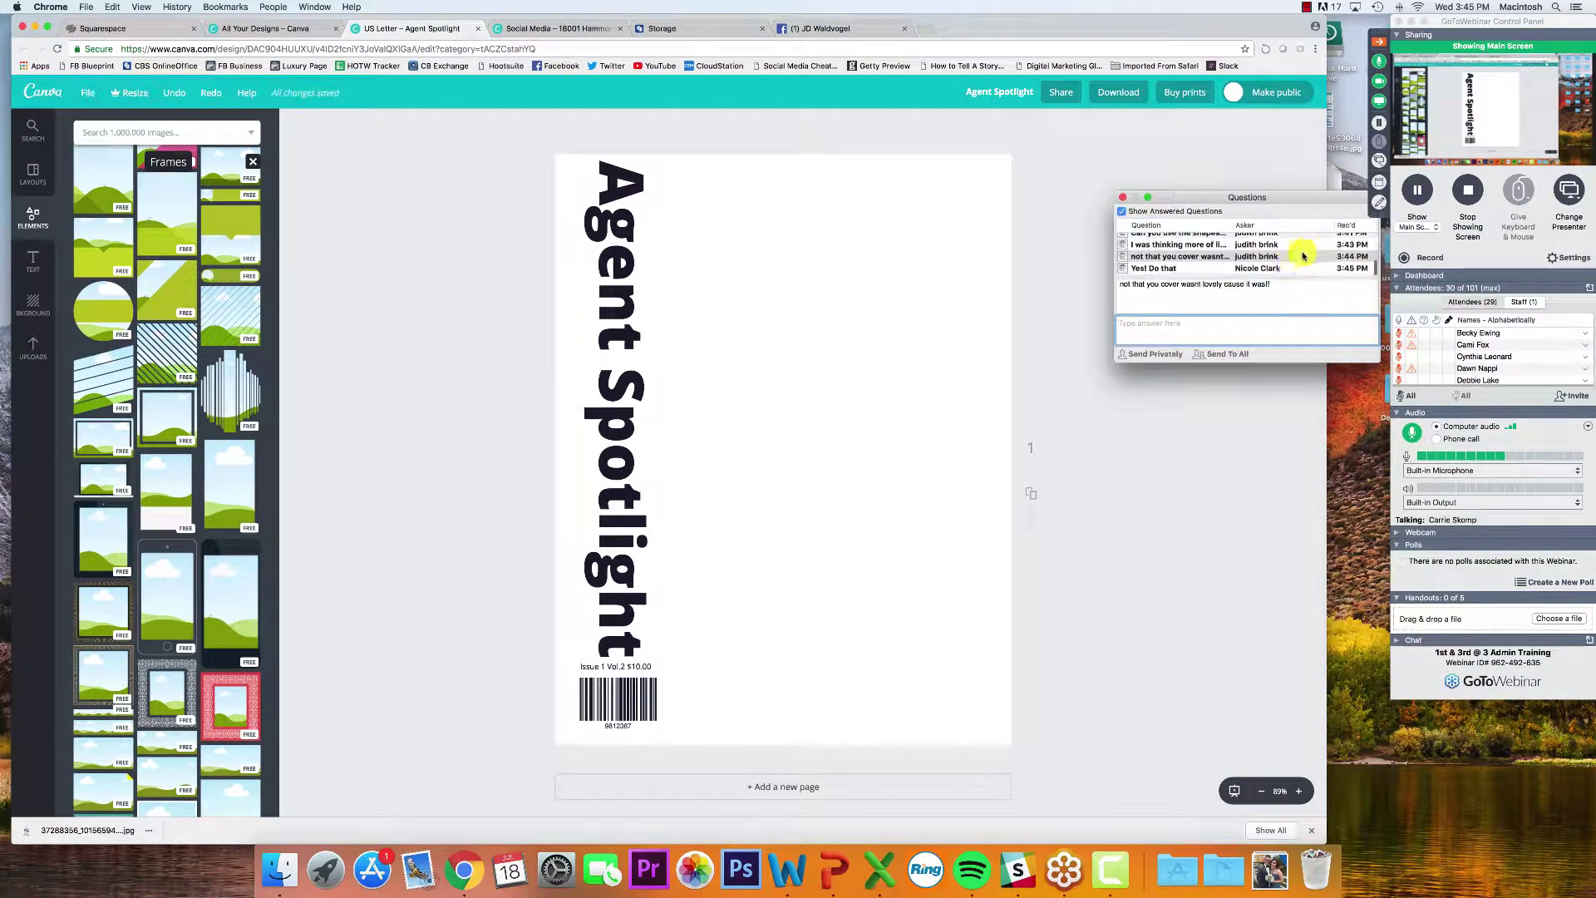
pyautogui.click(1123, 198)
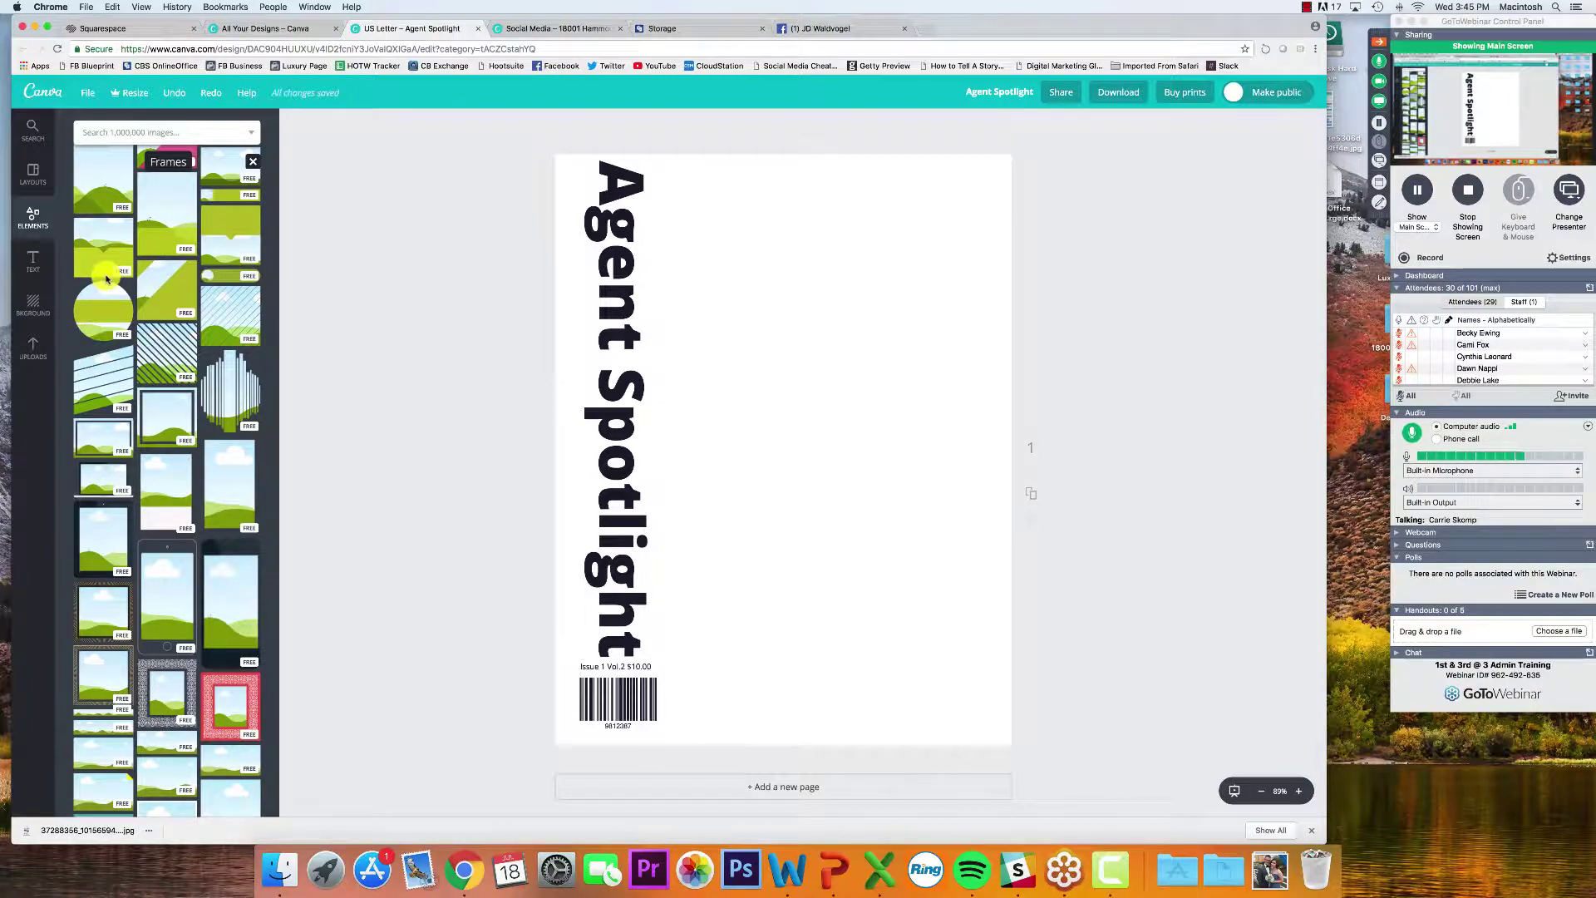
pyautogui.scroll(-5, 108, 291)
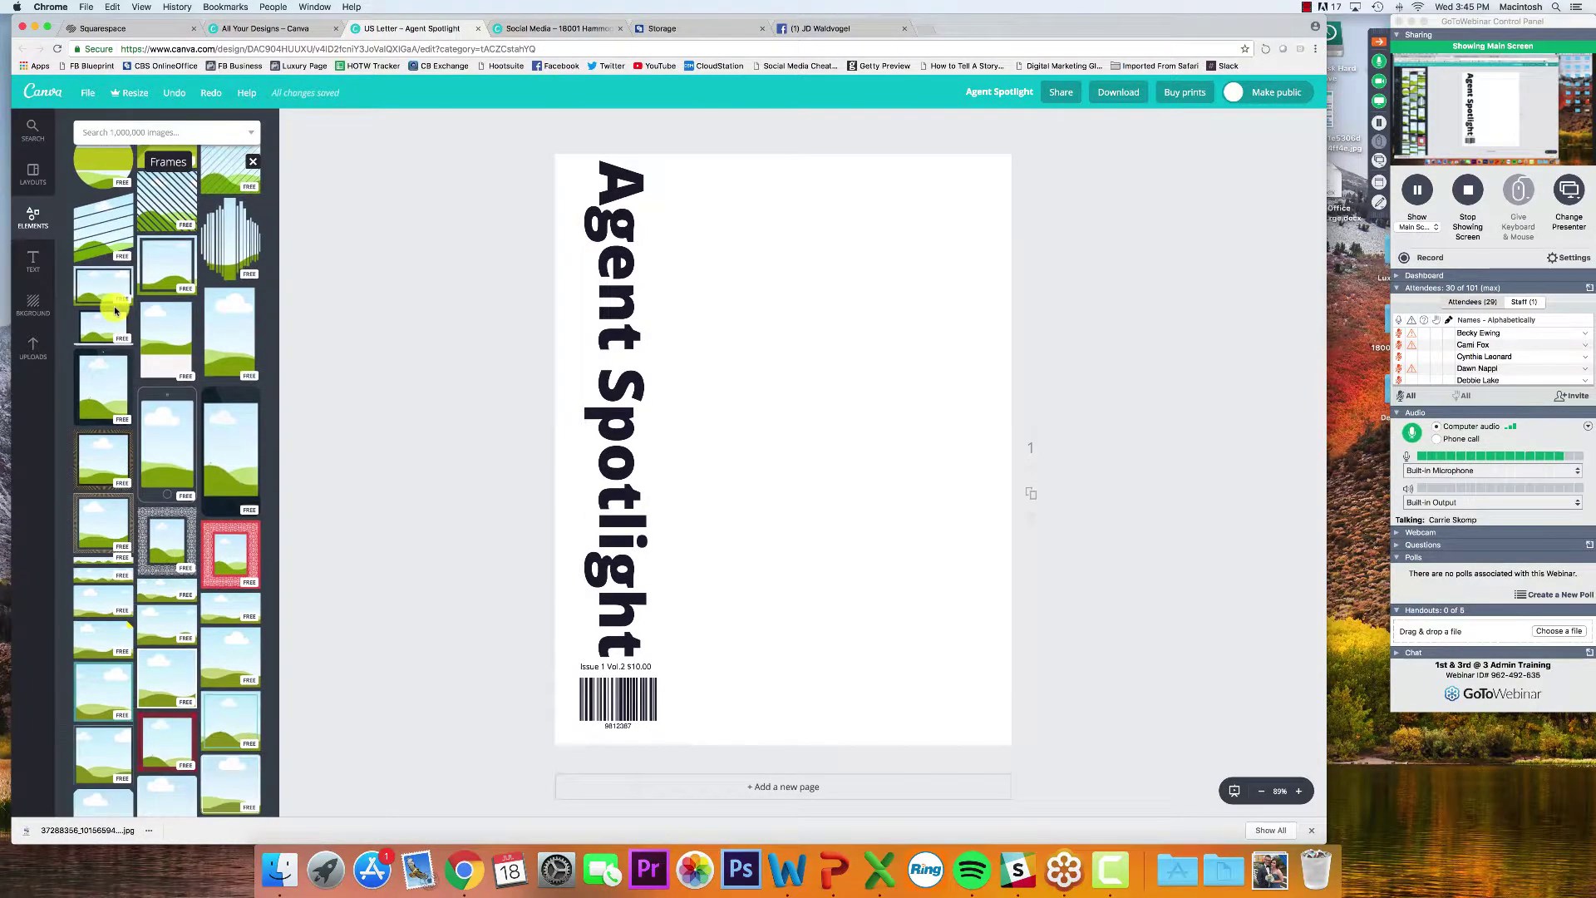
pyautogui.scroll(-10, 116, 311)
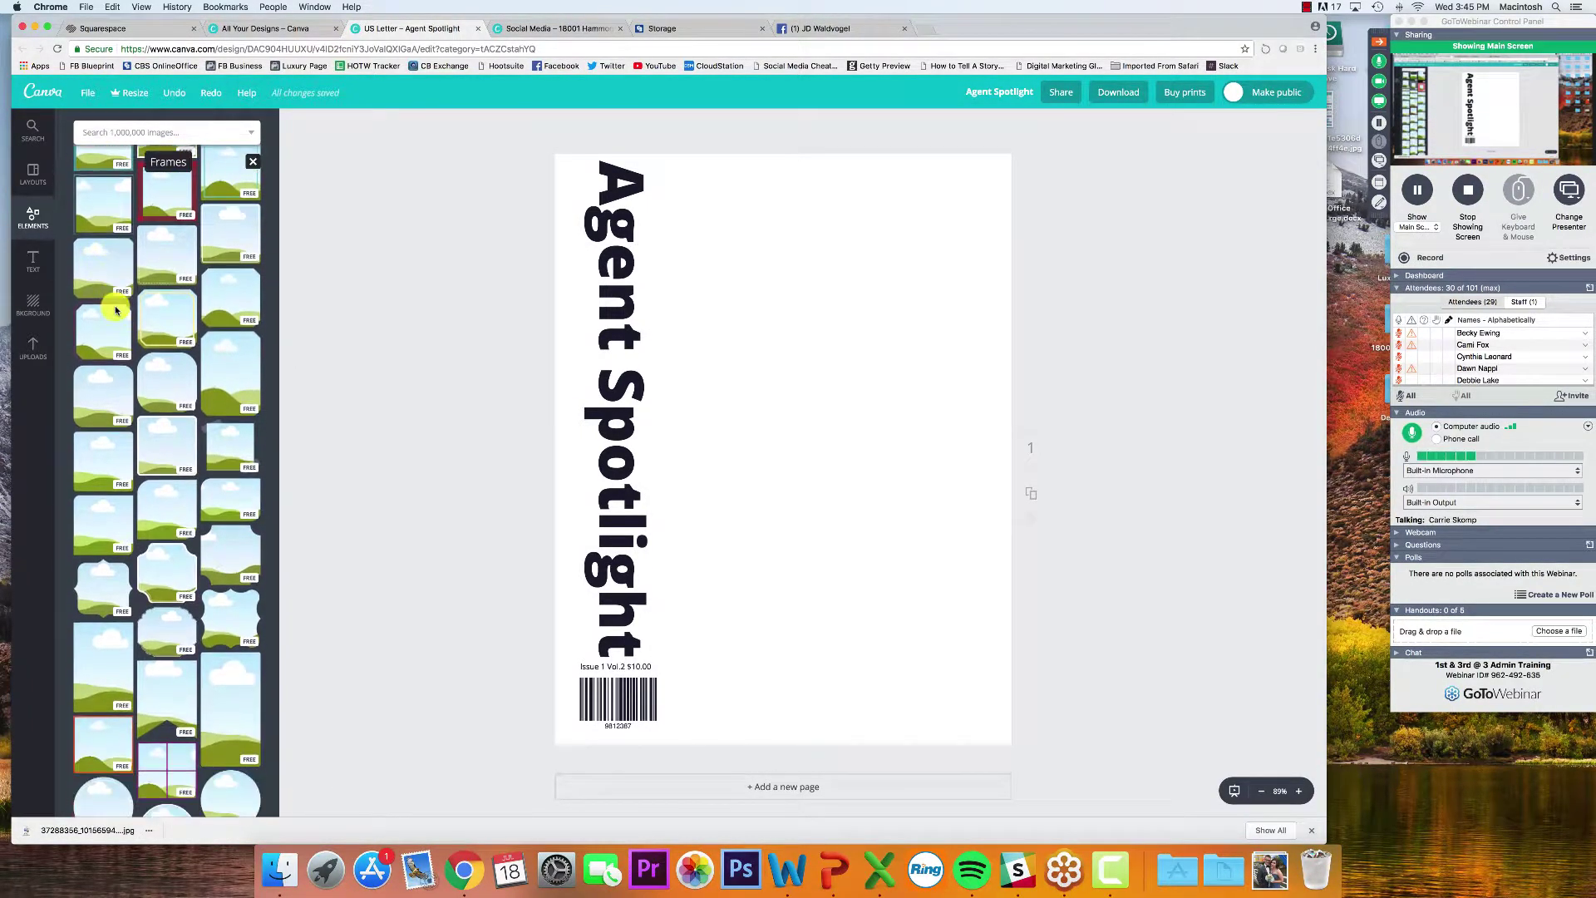
pyautogui.click(116, 347)
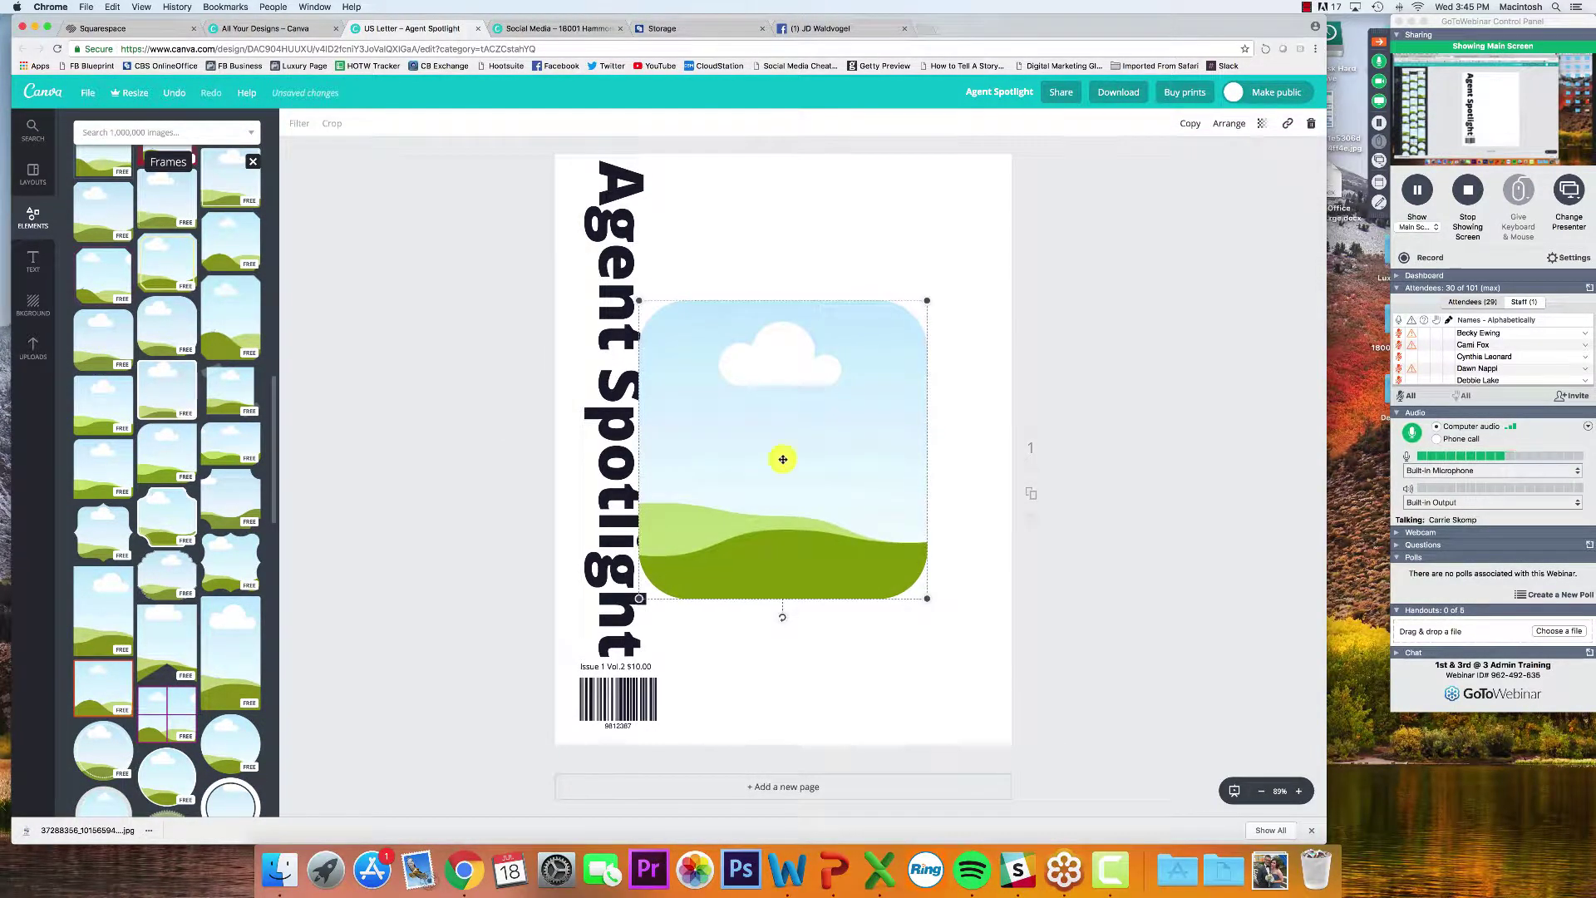
pyautogui.moveTo(781, 485); pyautogui.dragTo(812, 479)
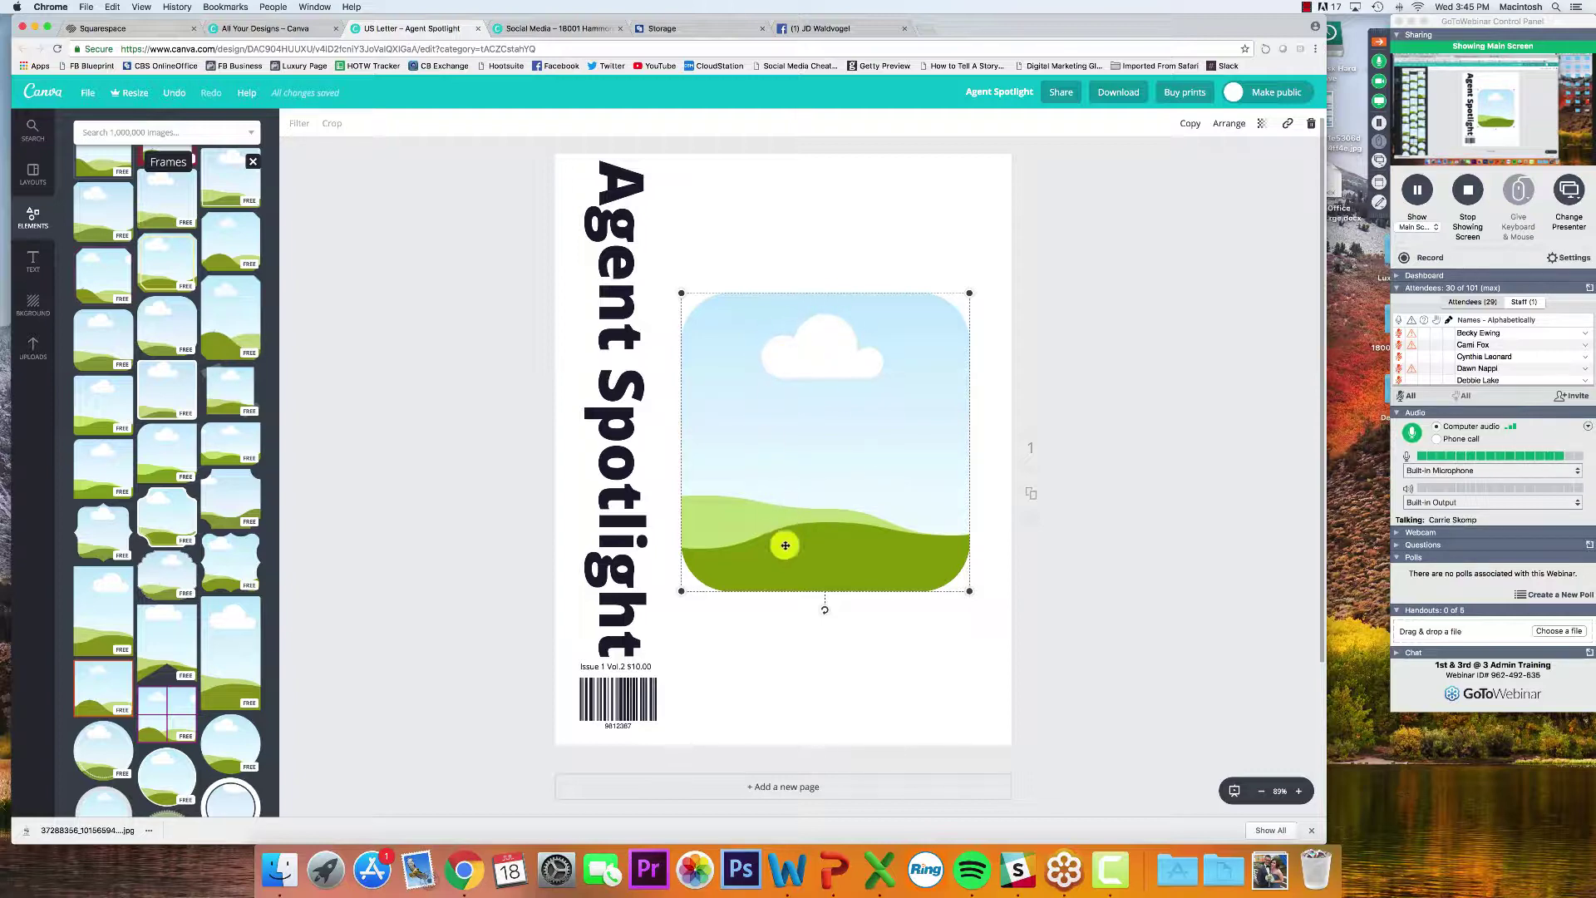
pyautogui.click(29, 348)
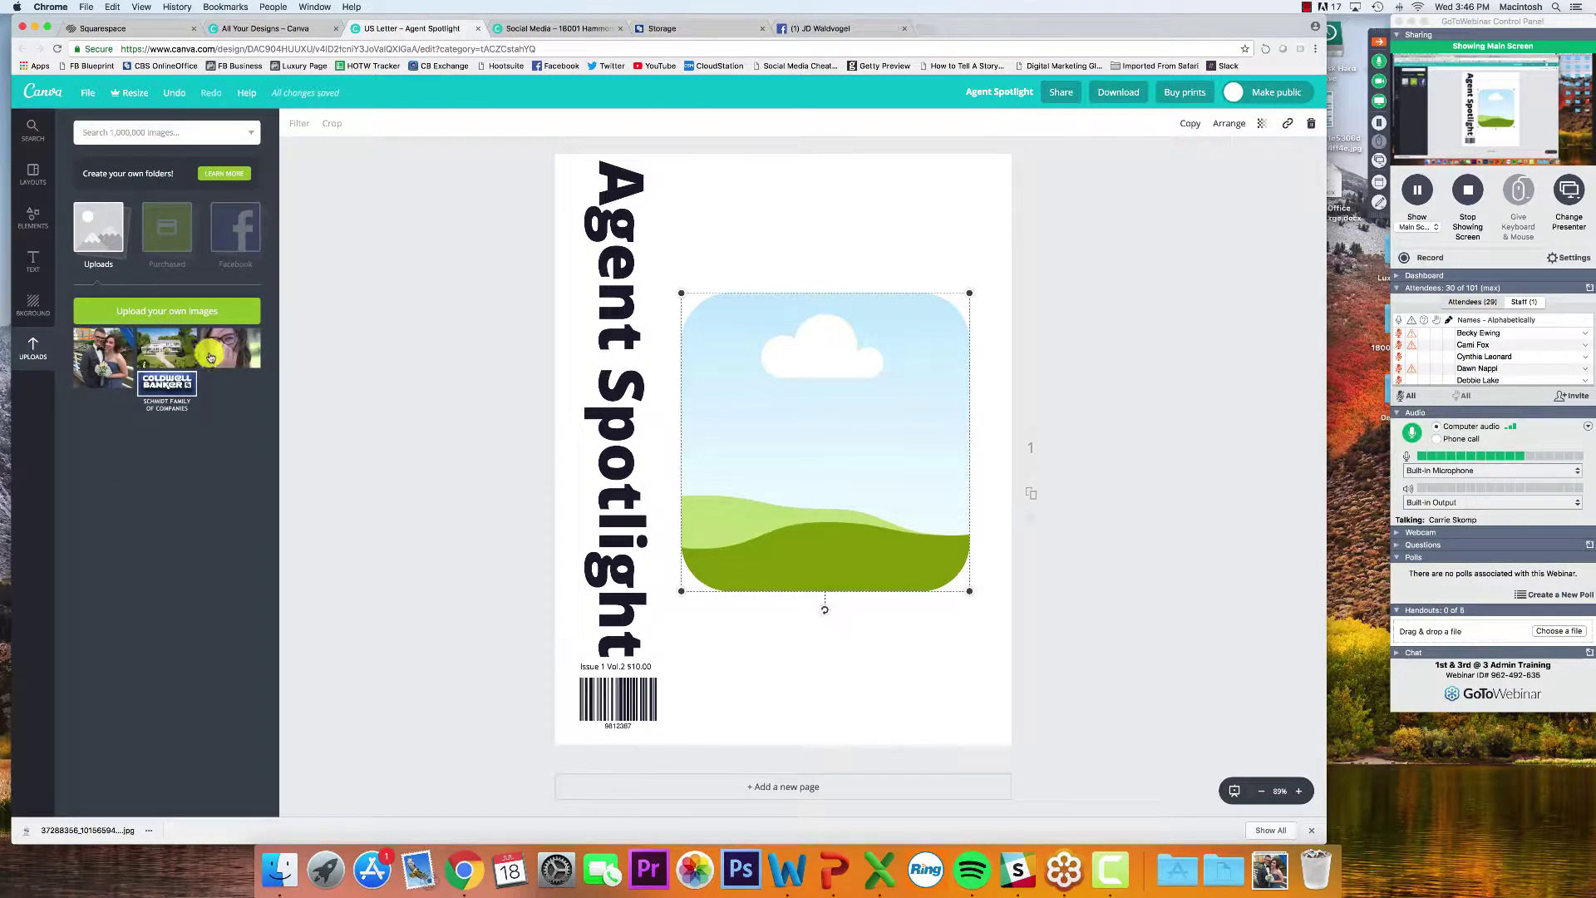
pyautogui.moveTo(803, 448); pyautogui.dragTo(811, 449)
pyautogui.moveTo(831, 390); pyautogui.dragTo(830, 301)
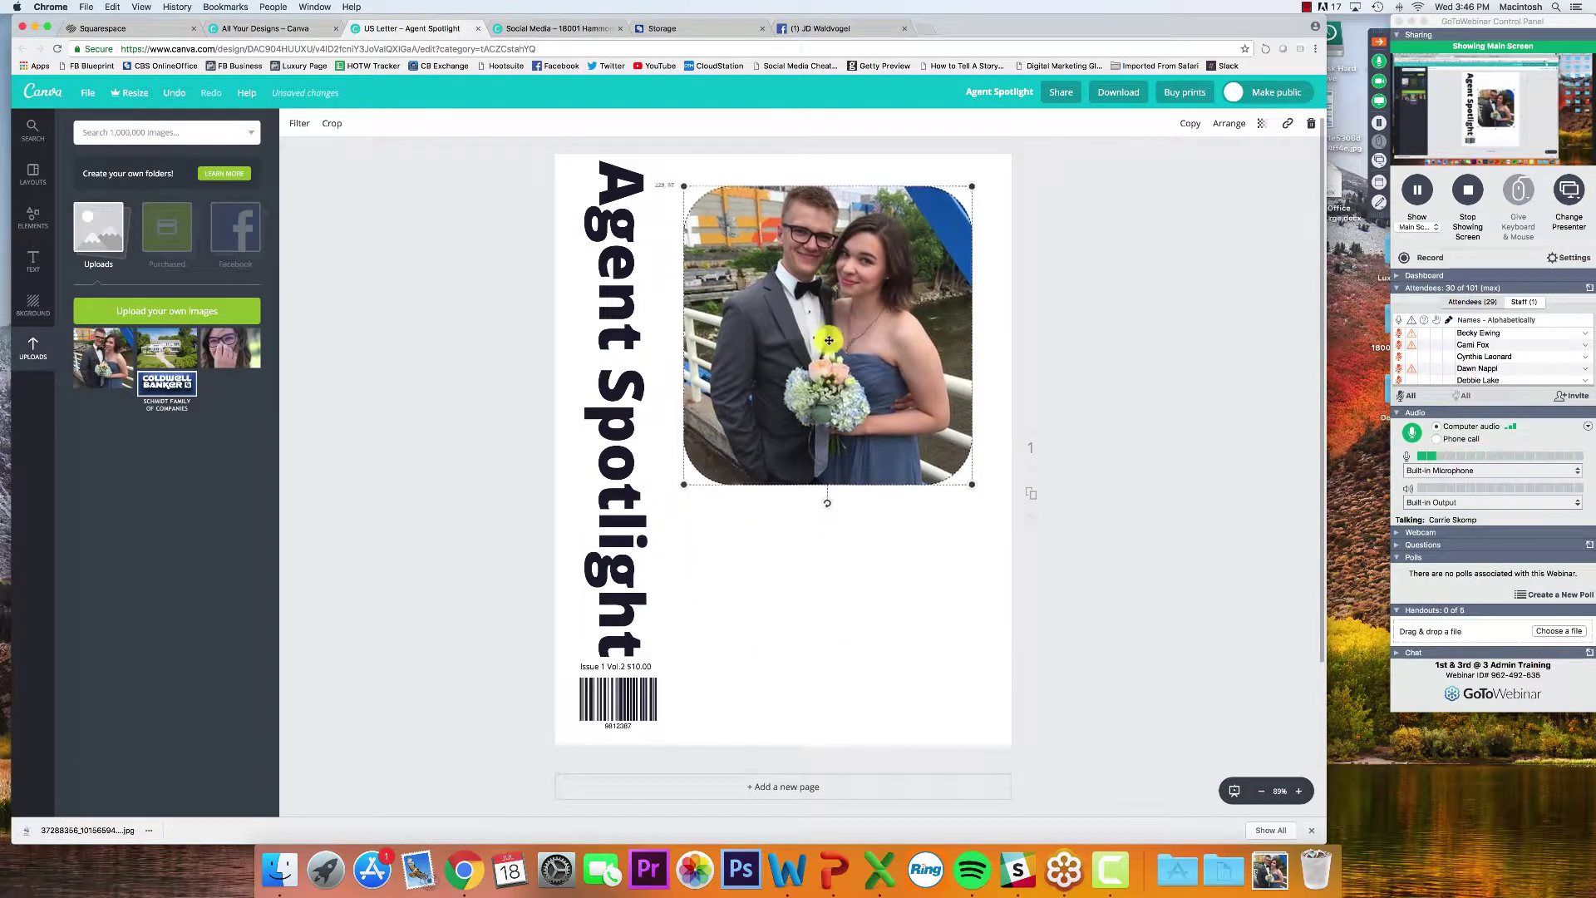
pyautogui.click(473, 436)
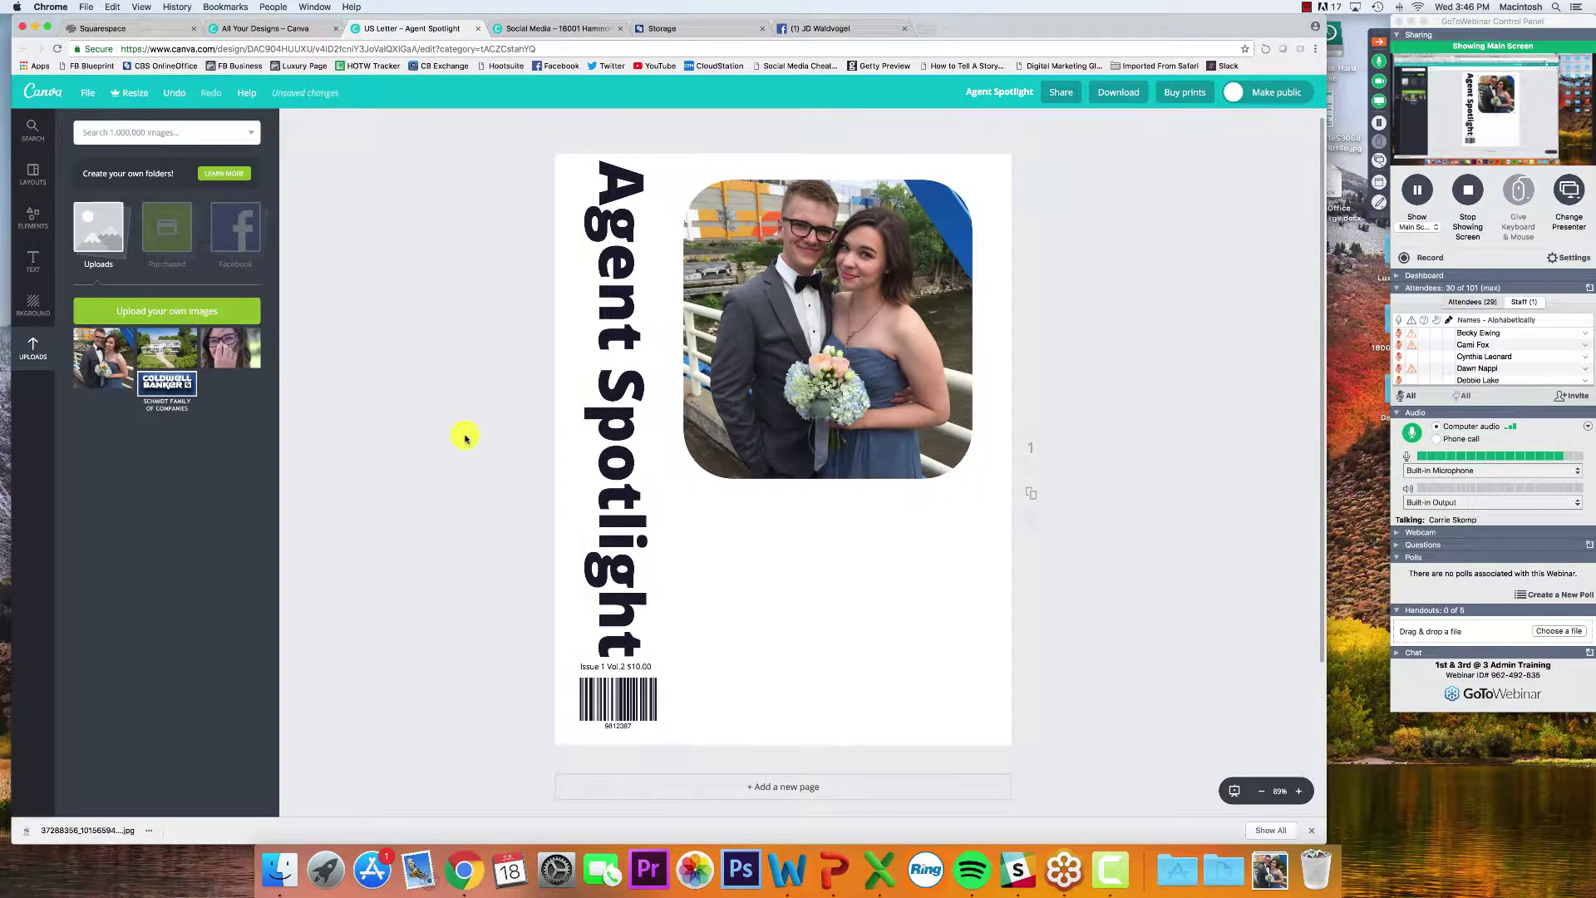
pyautogui.click(39, 218)
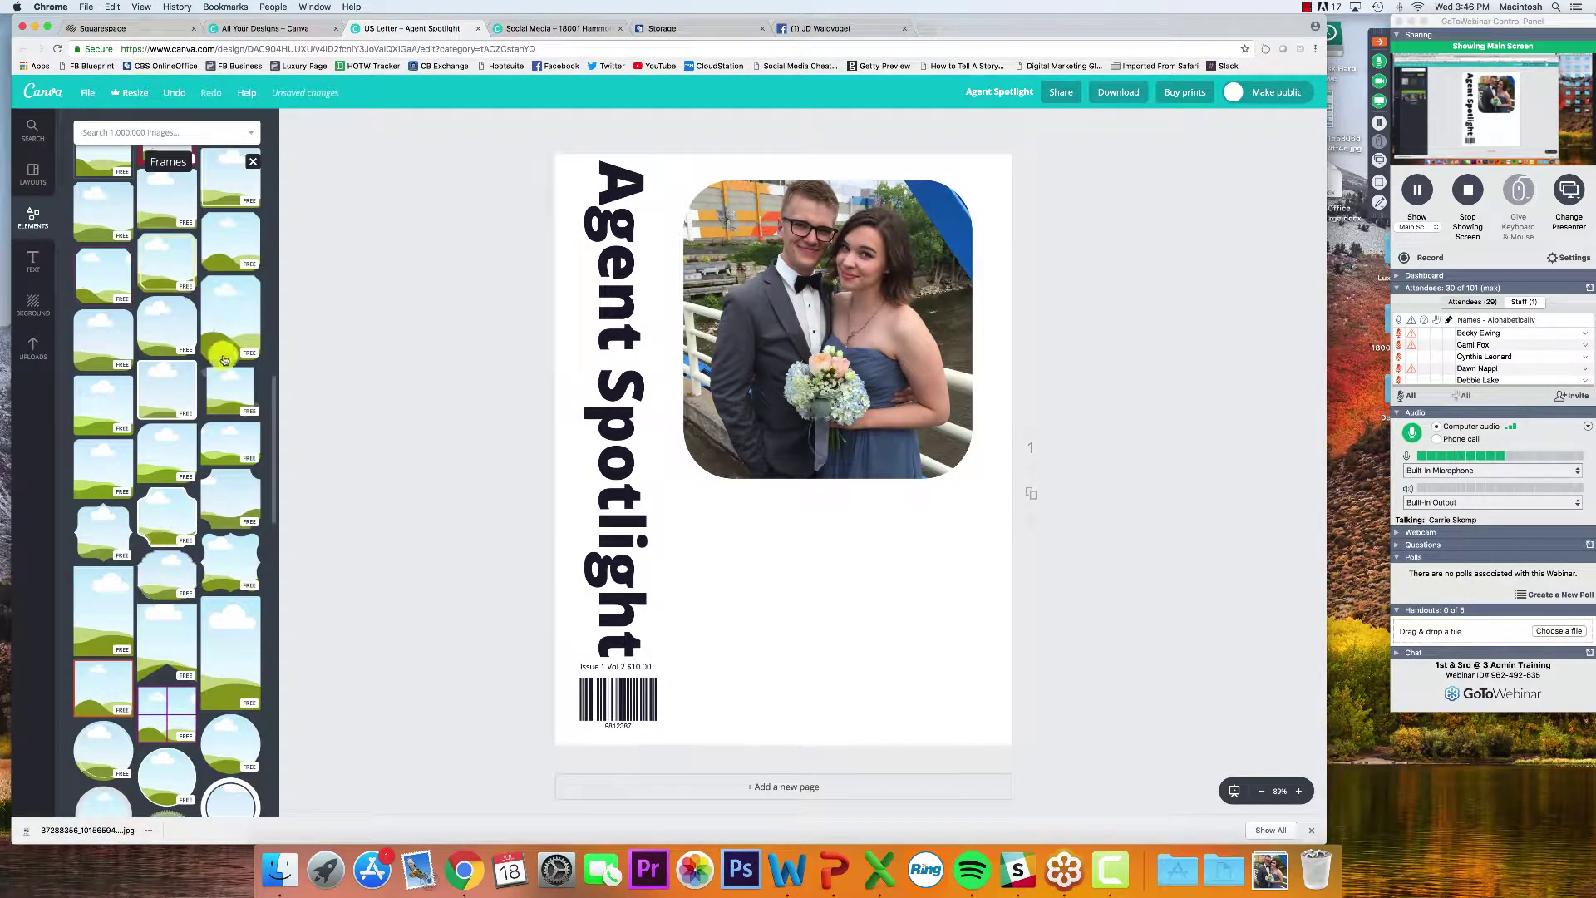
pyautogui.scroll(-5, 221, 382)
pyautogui.scroll(-4, 220, 383)
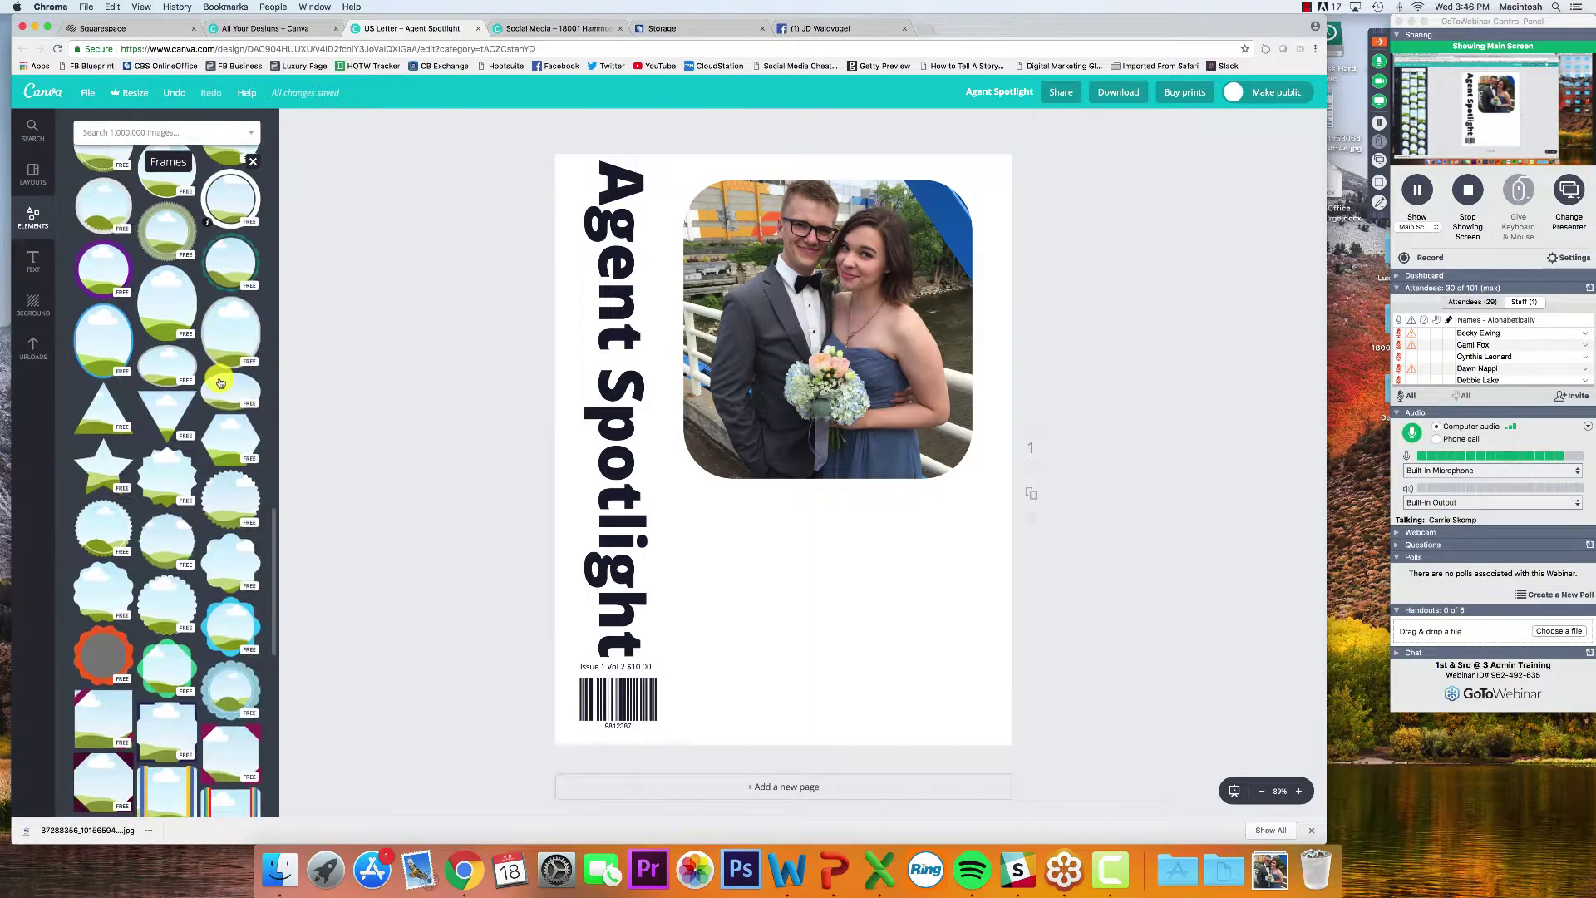
pyautogui.click(818, 392)
pyautogui.press('Delete')
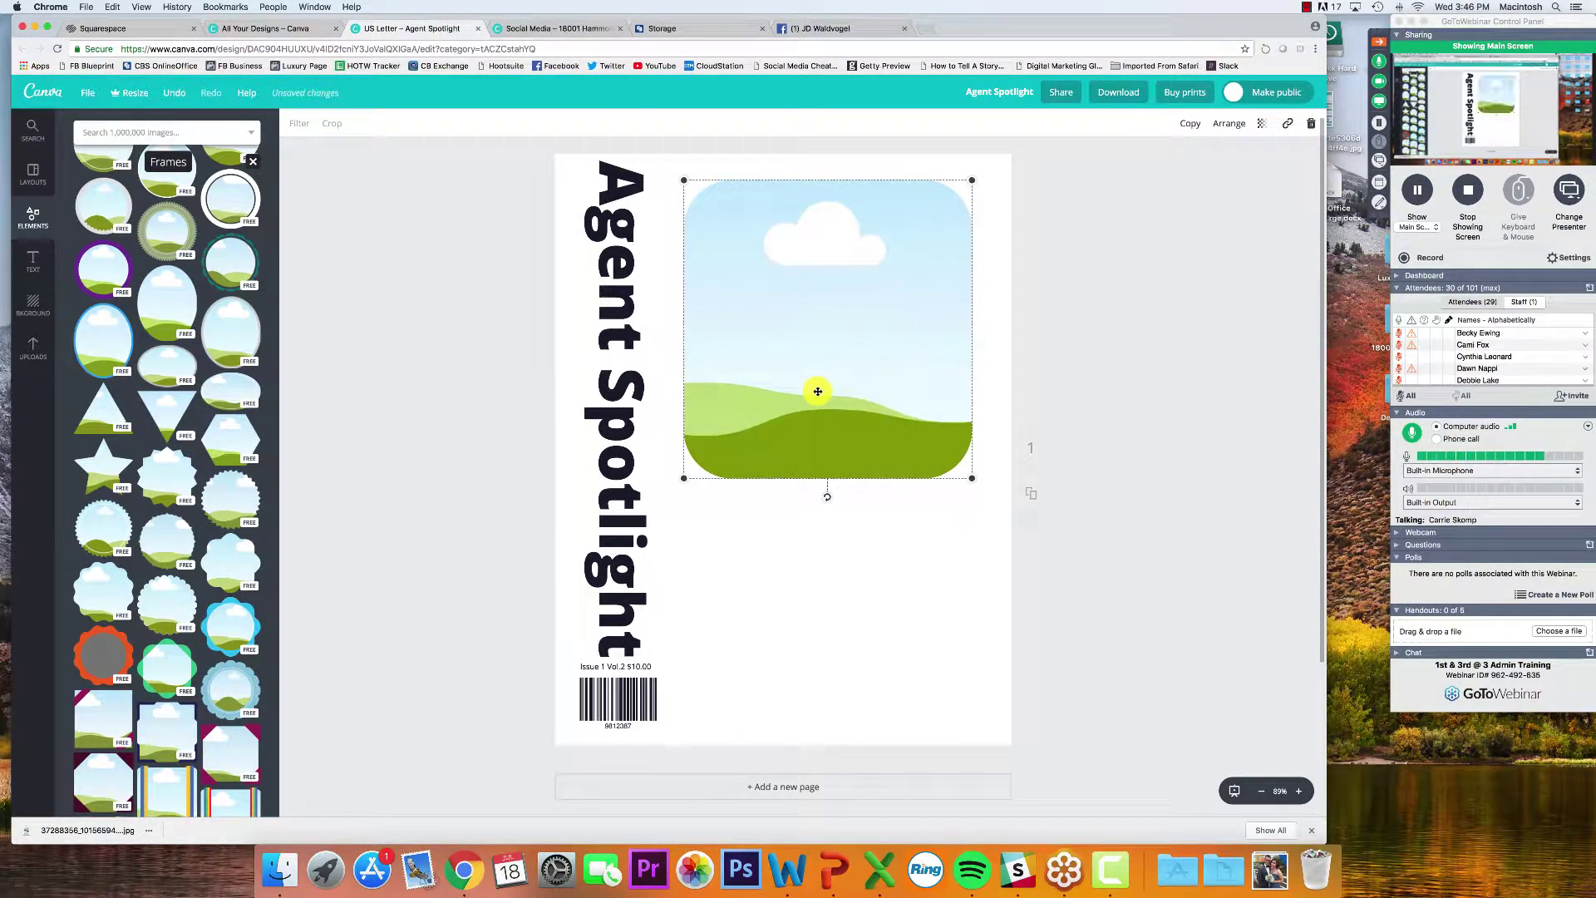
pyautogui.press('Delete')
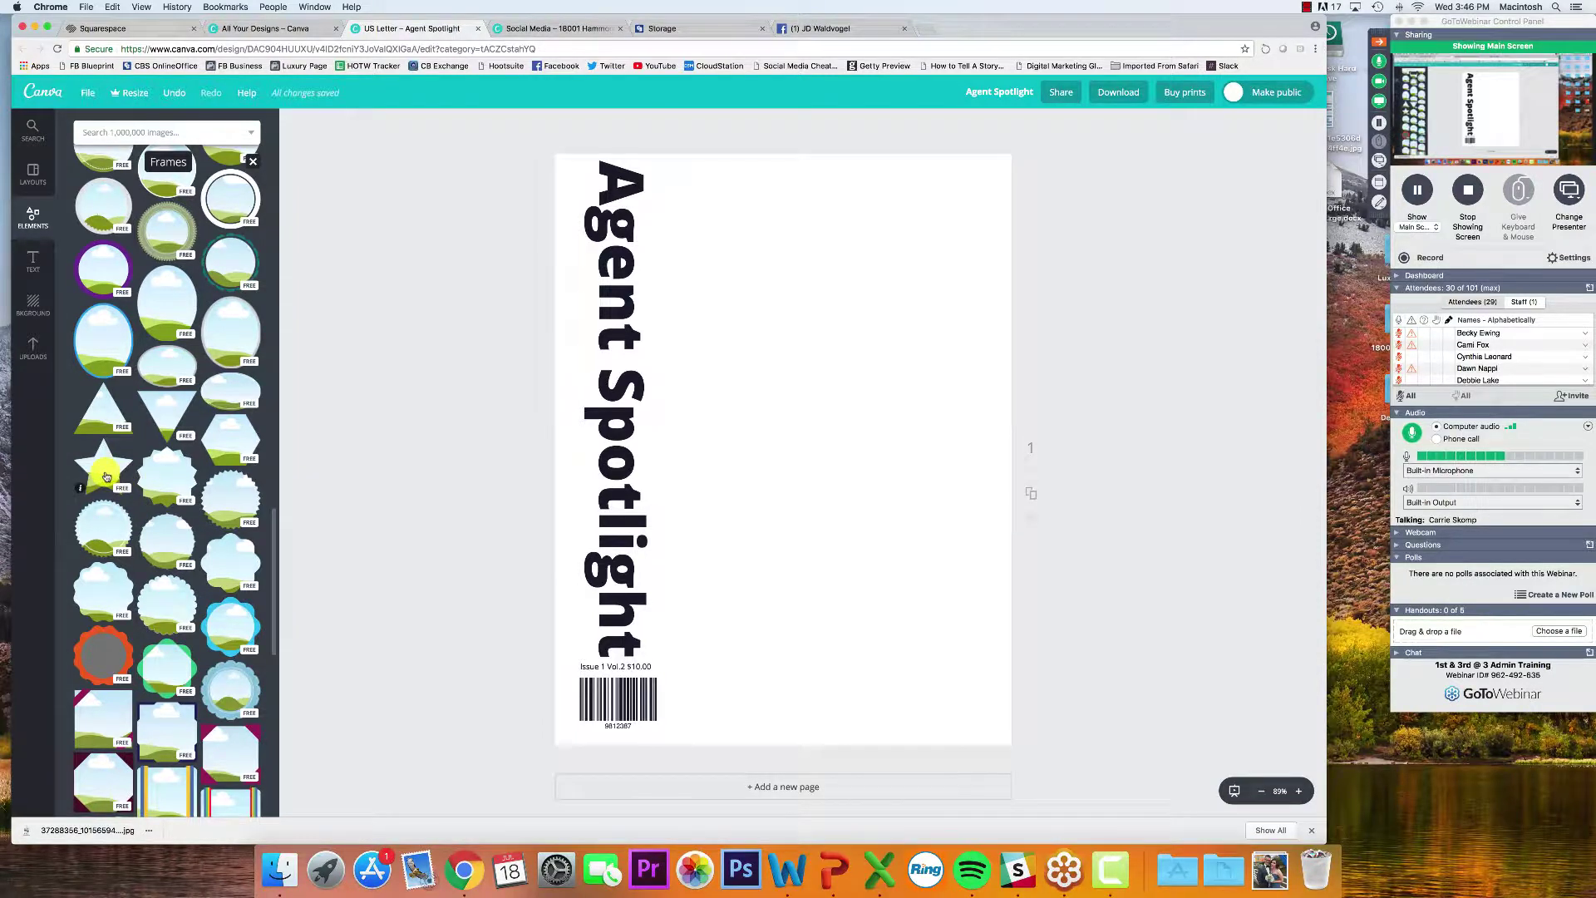
# Add a star frame right of the title, fill it with the couple photo, and open it for repositioning
pyautogui.click(106, 475)
pyautogui.moveTo(723, 463); pyautogui.dragTo(803, 422)
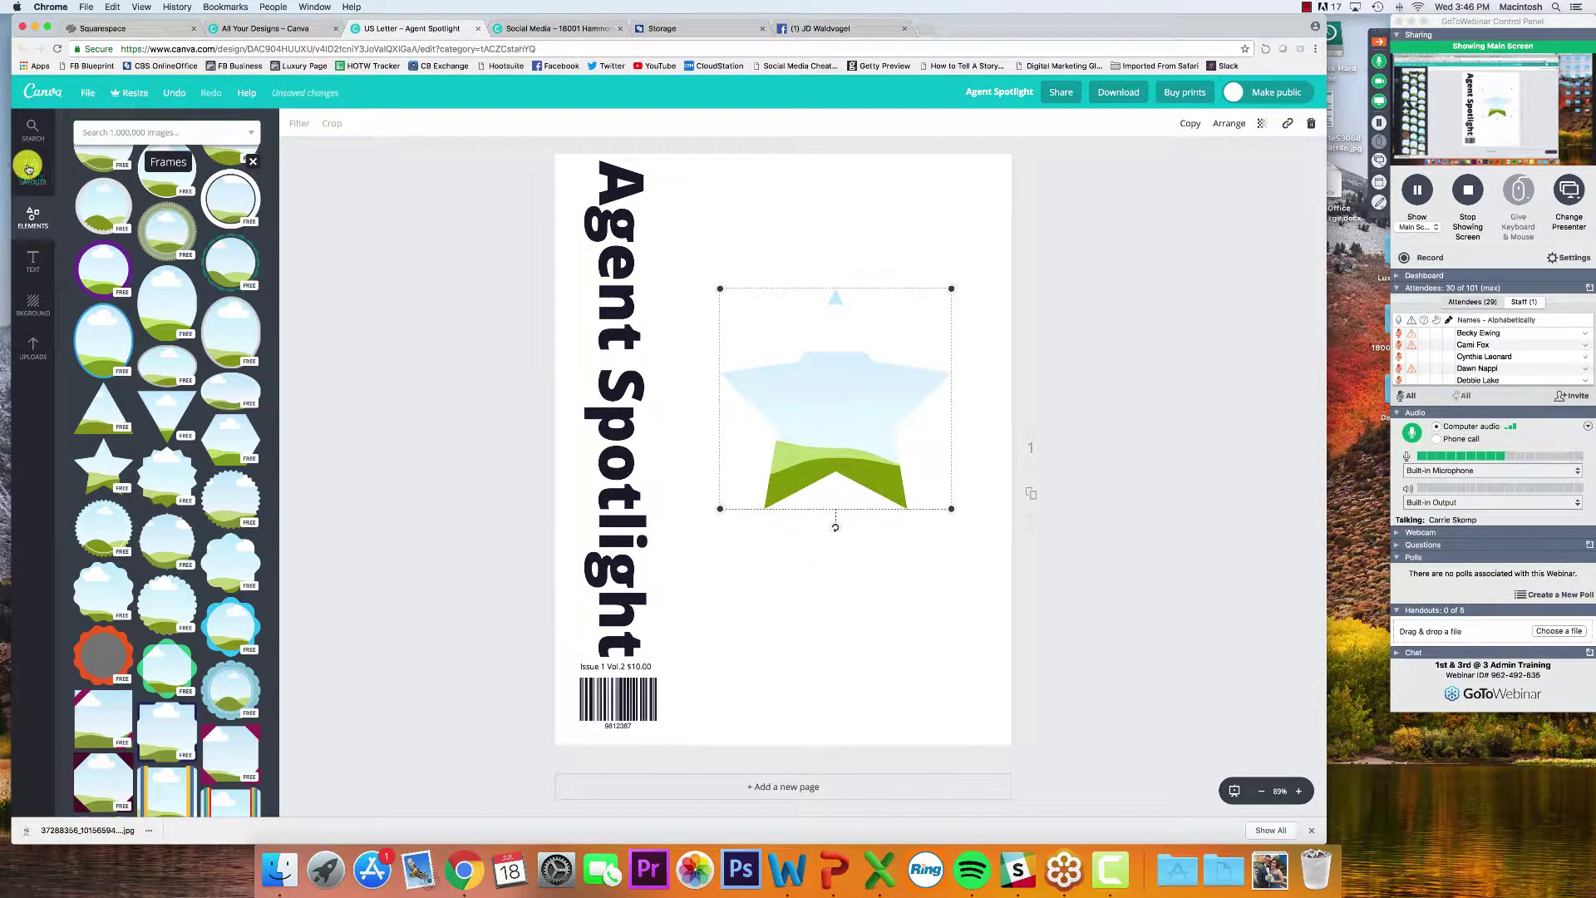
pyautogui.click(33, 342)
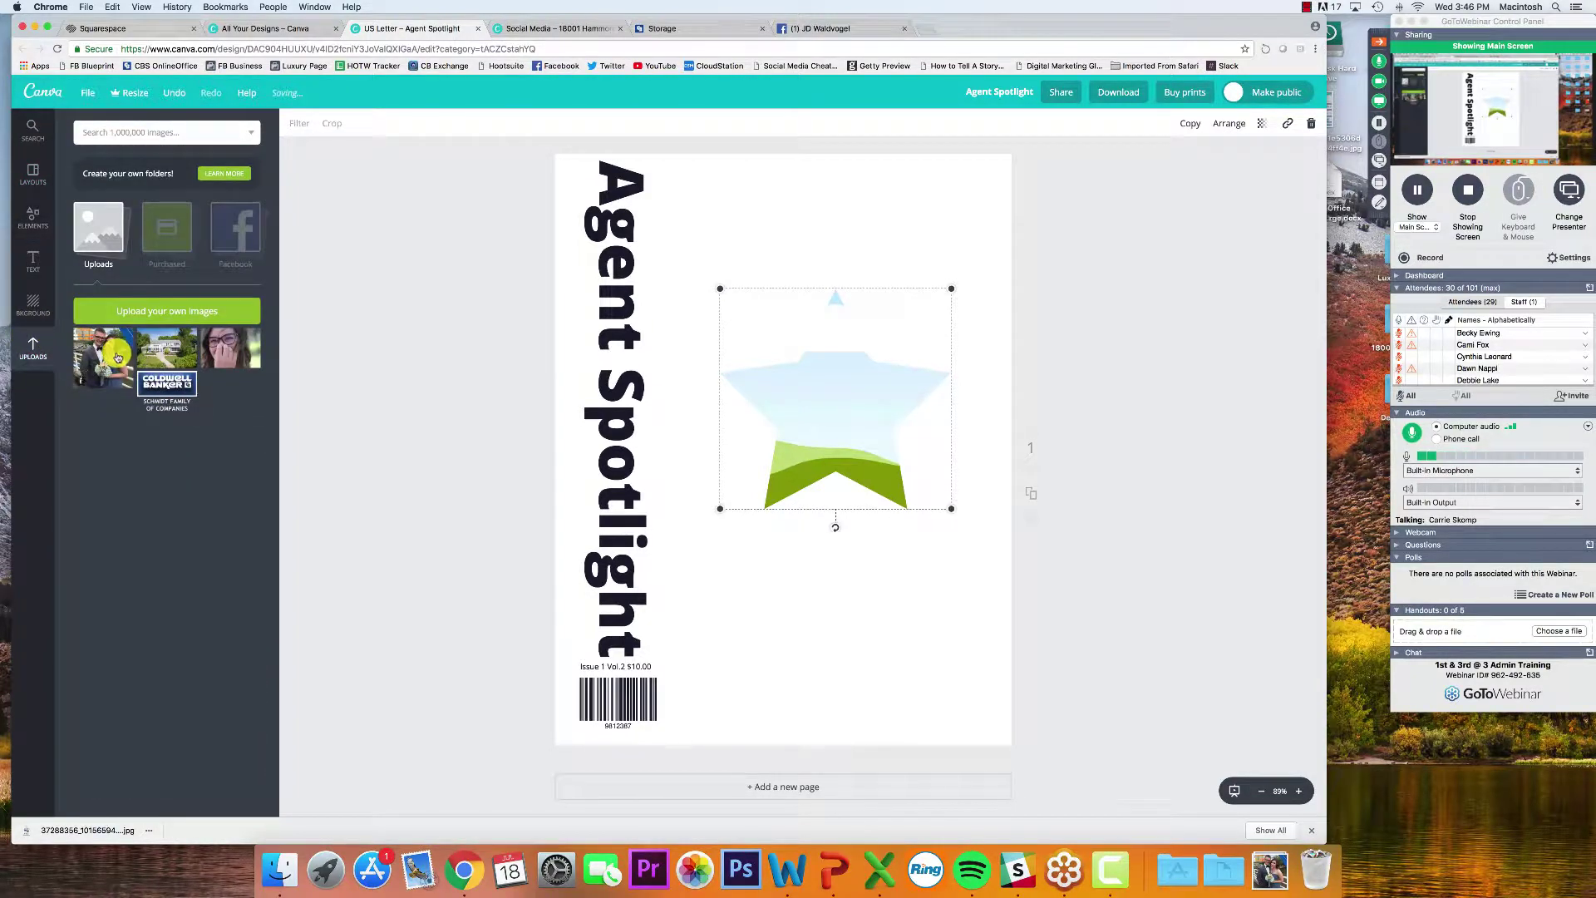
pyautogui.click(117, 357)
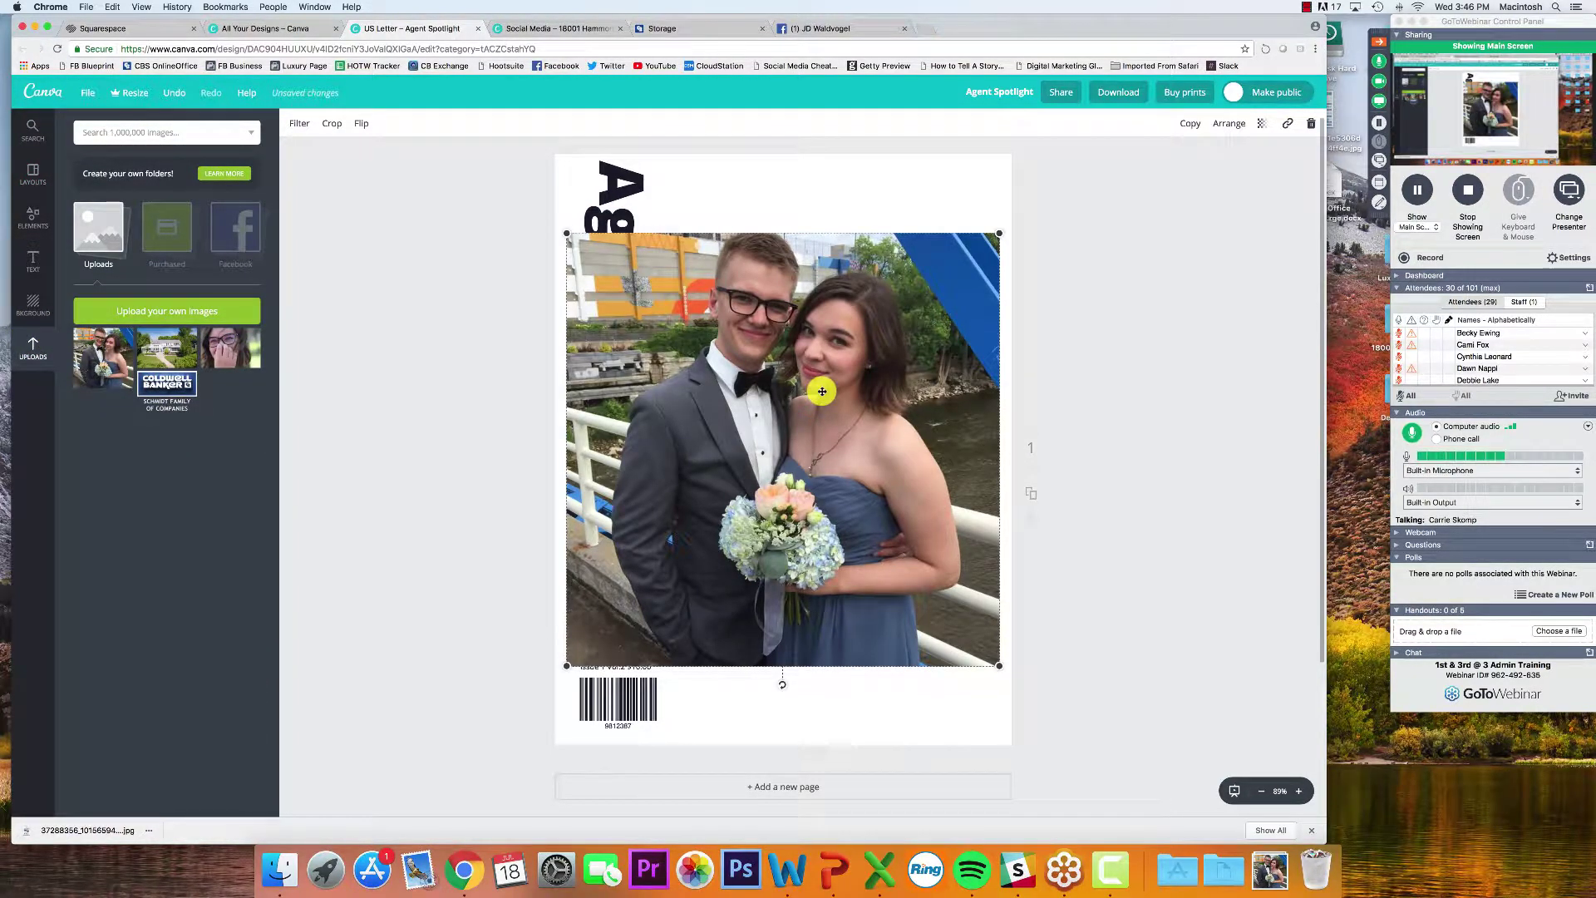
pyautogui.press('Delete')
pyautogui.moveTo(103, 357); pyautogui.dragTo(837, 425)
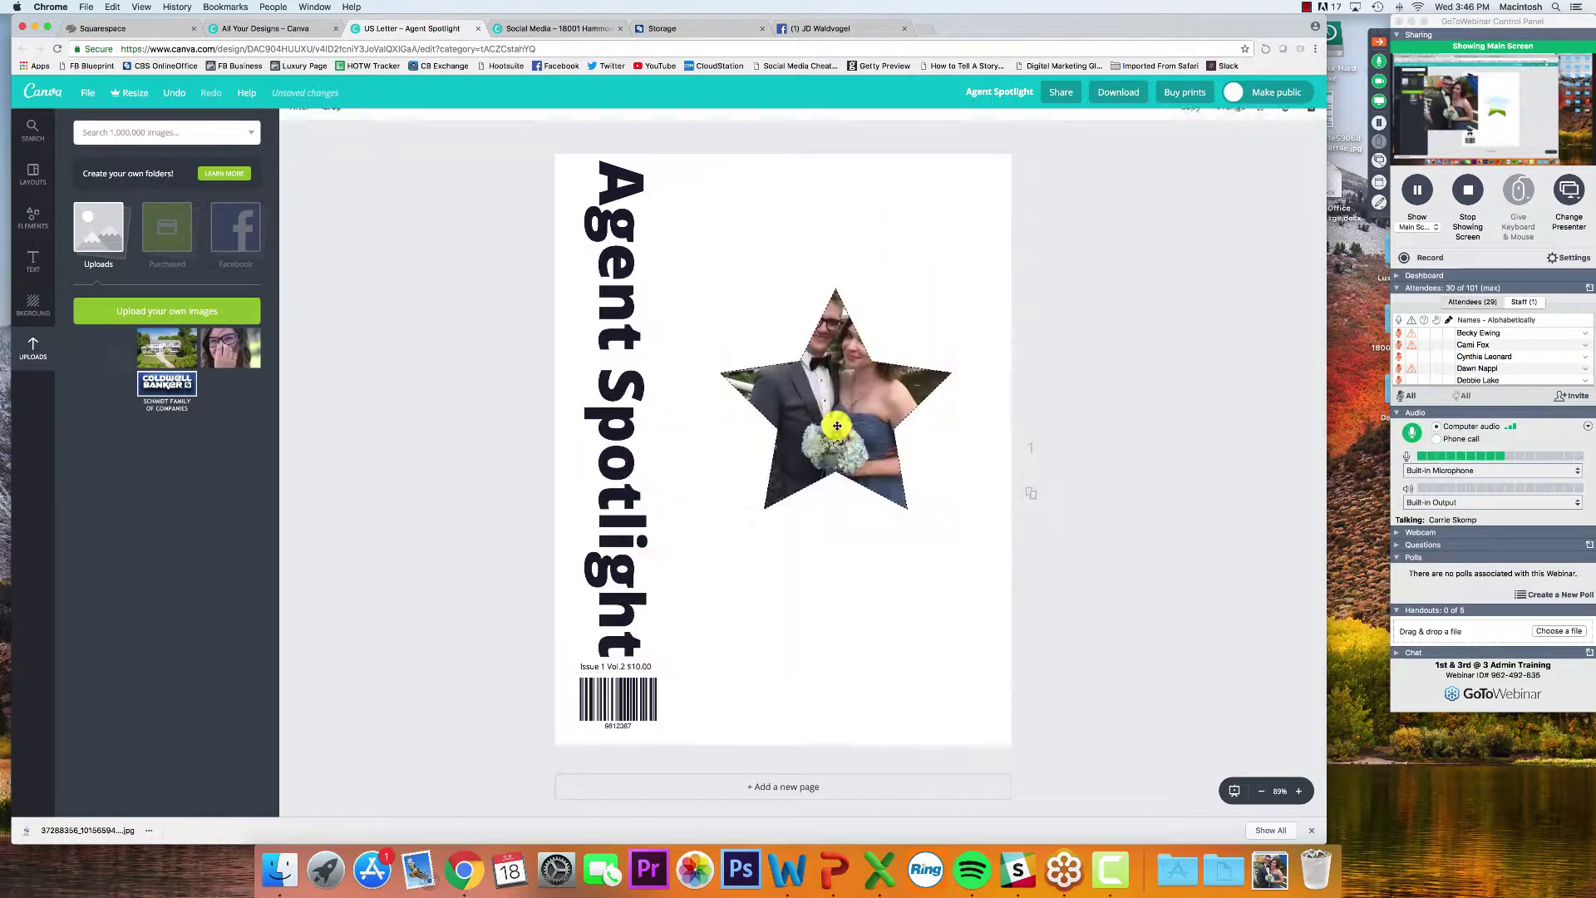
pyautogui.doubleClick(838, 426)
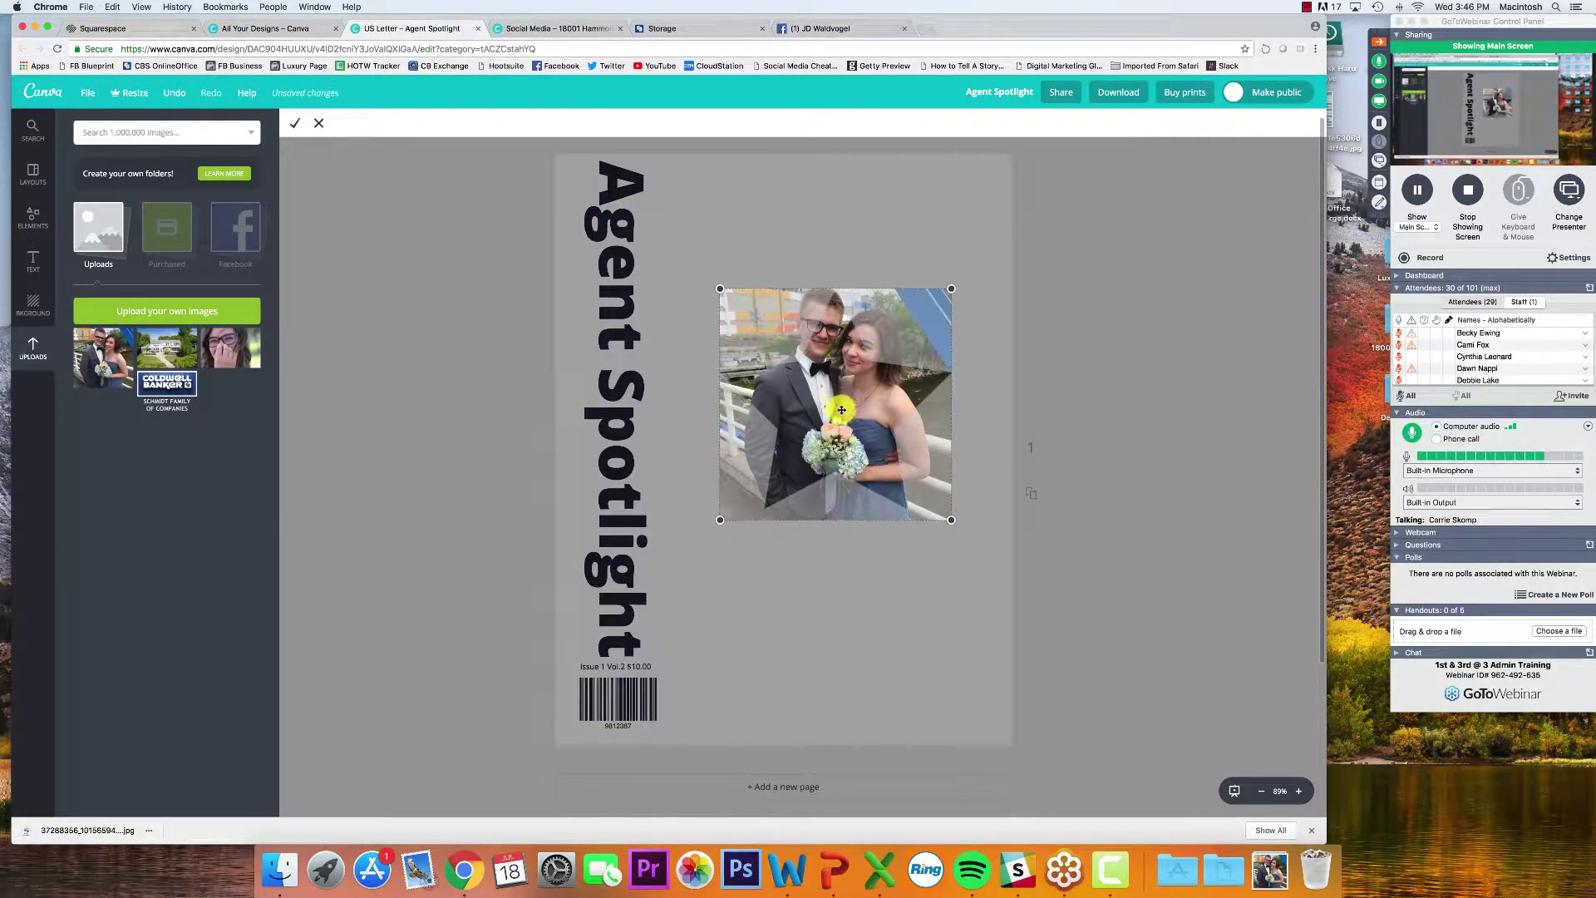
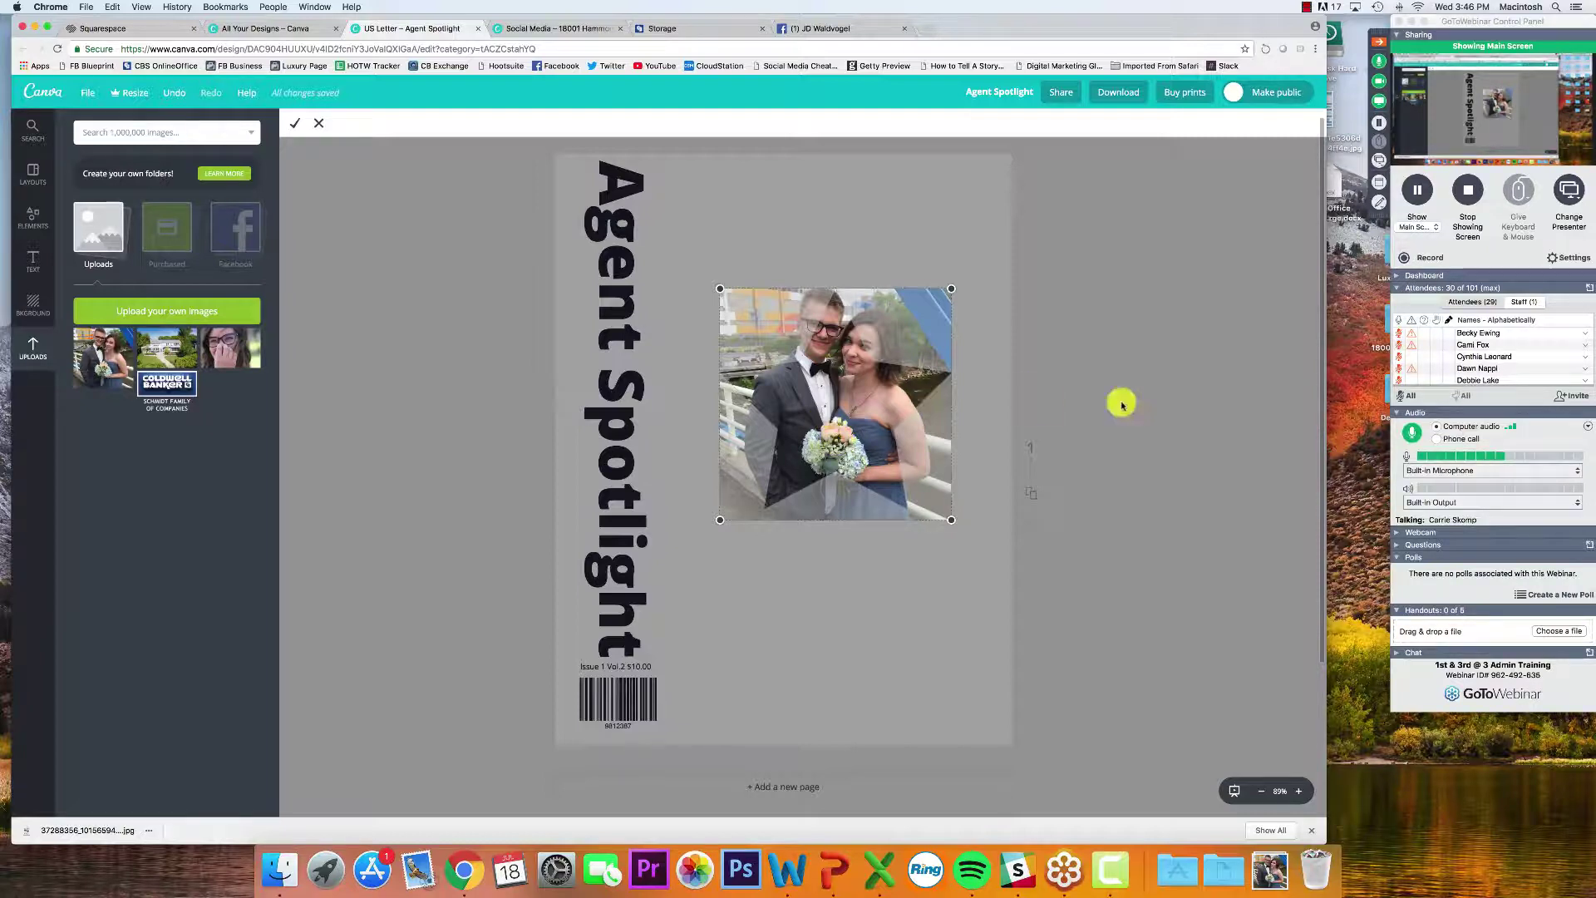
# Finish the crop, then delete the couple photo and the empty star frame from the page
pyautogui.click(1009, 573)
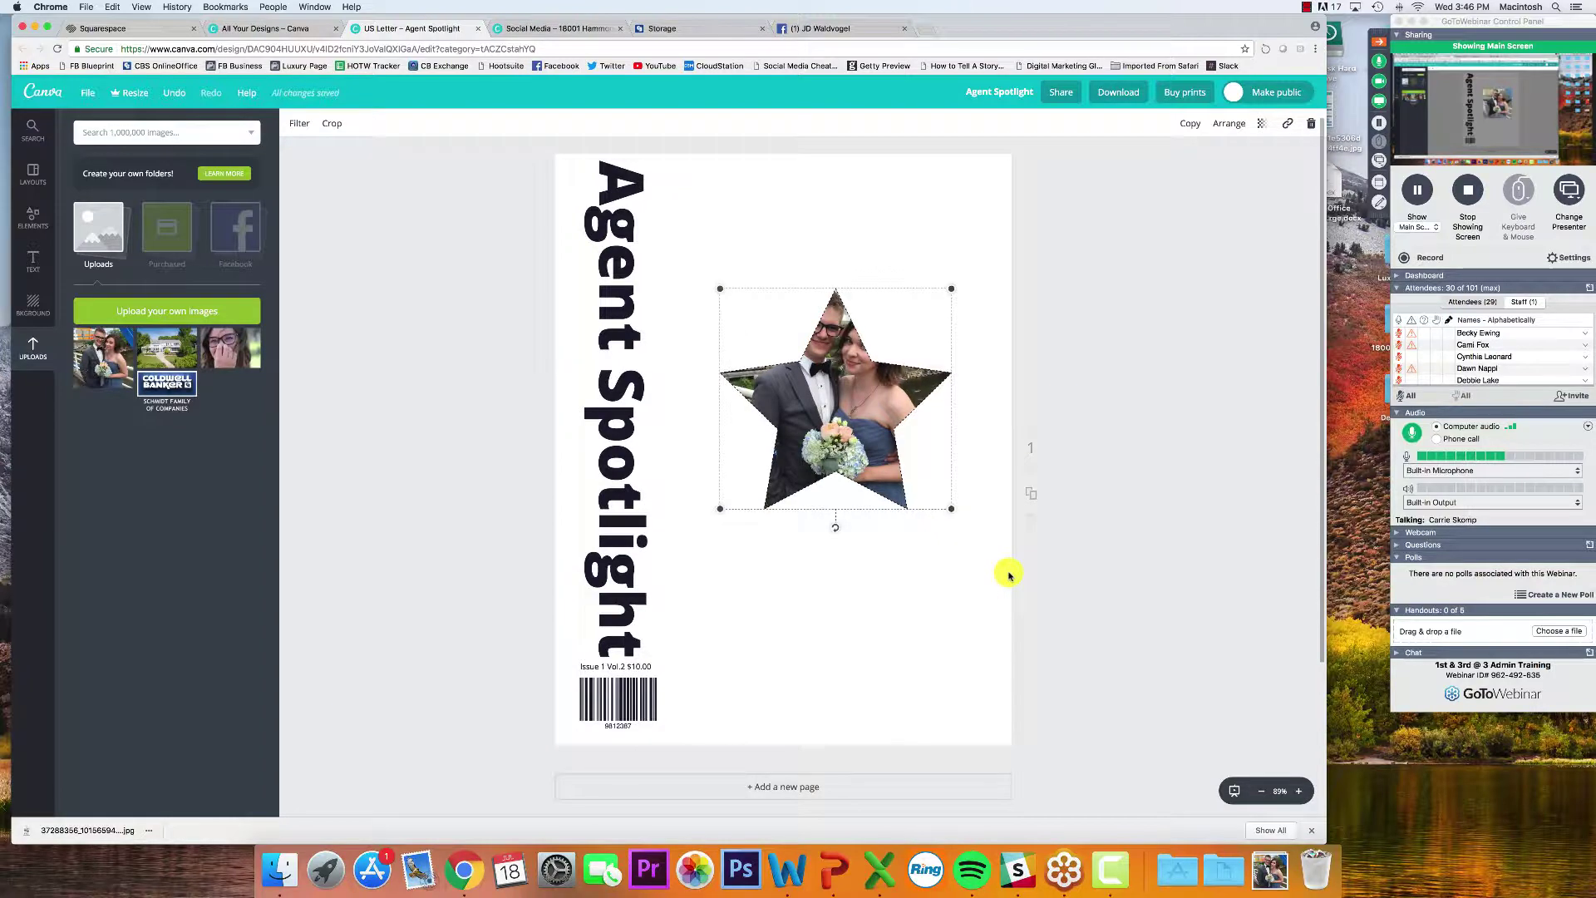
pyautogui.click(1151, 504)
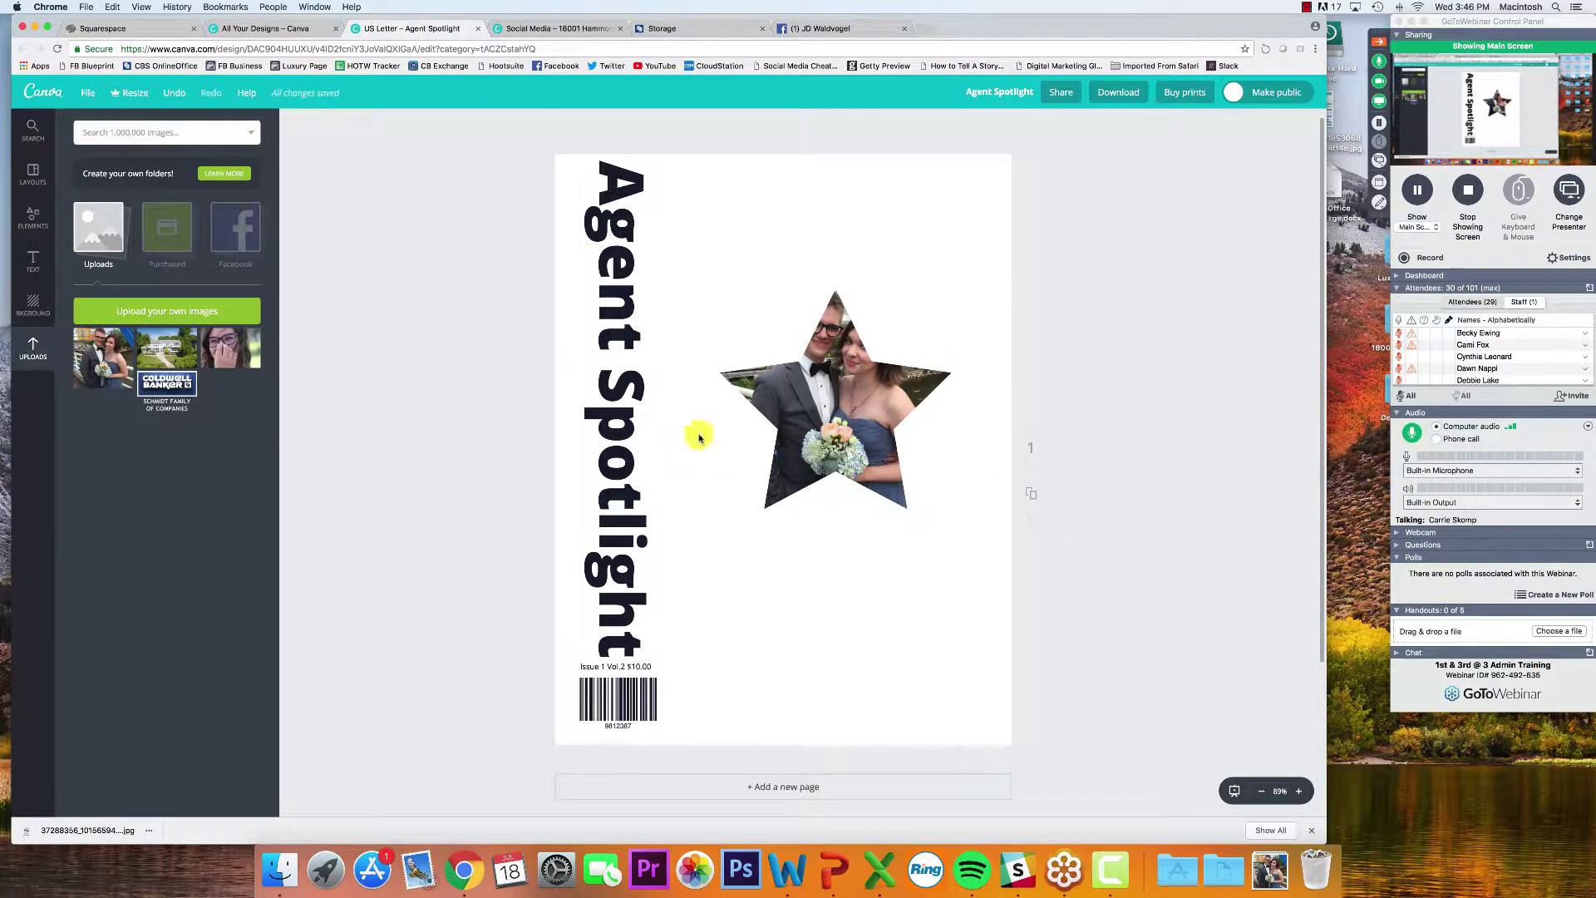
pyautogui.click(807, 419)
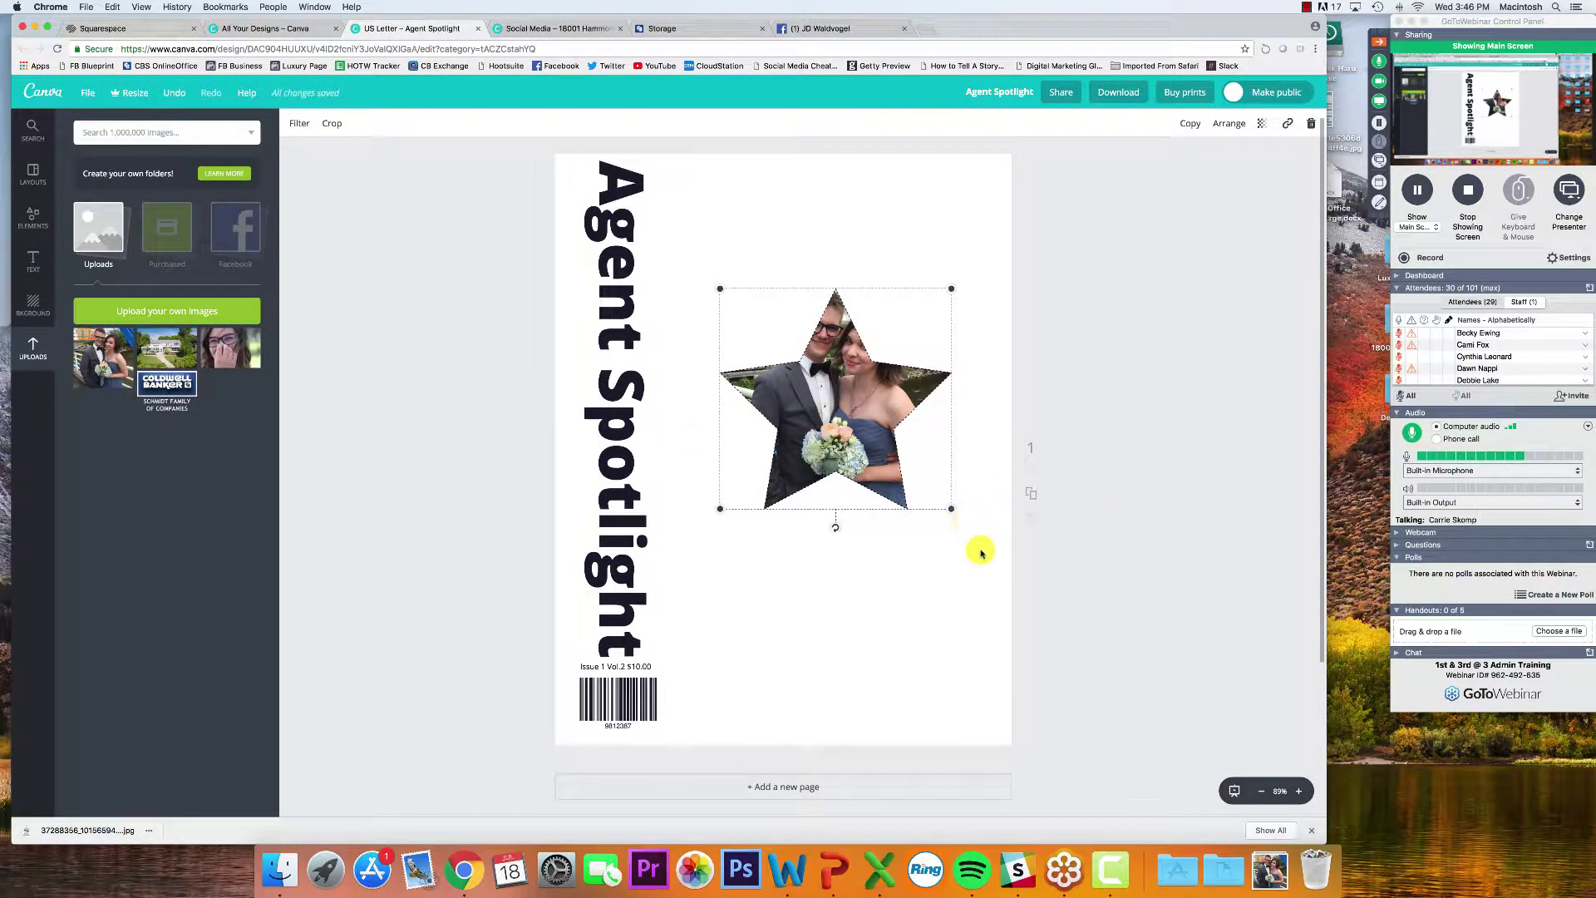
pyautogui.moveTo(980, 548); pyautogui.dragTo(704, 257)
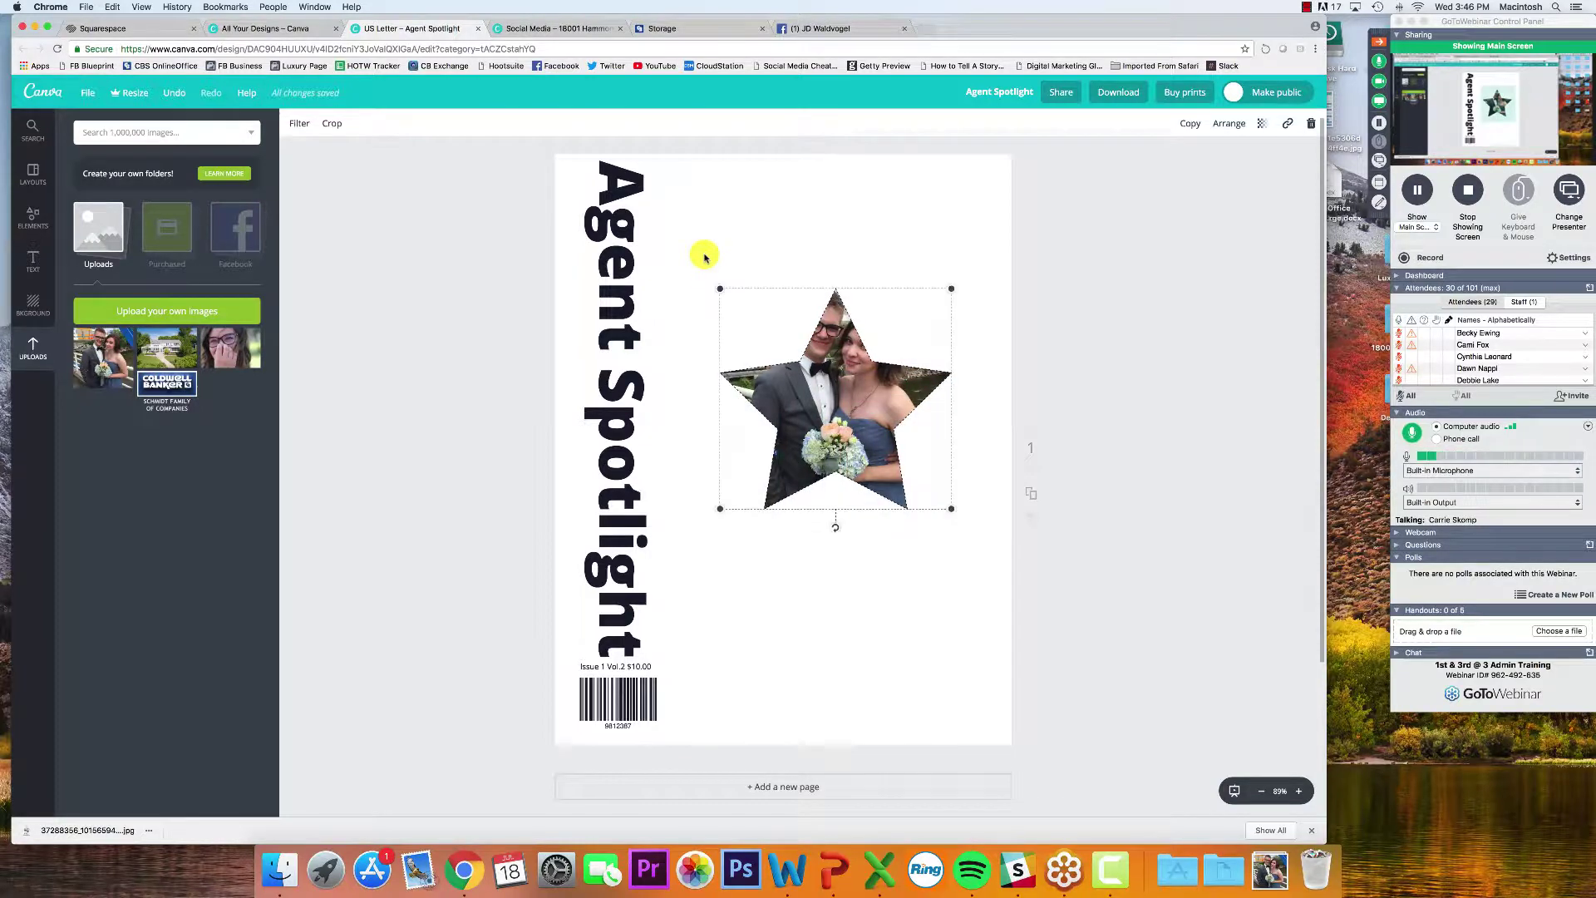
pyautogui.press('BackSpace')
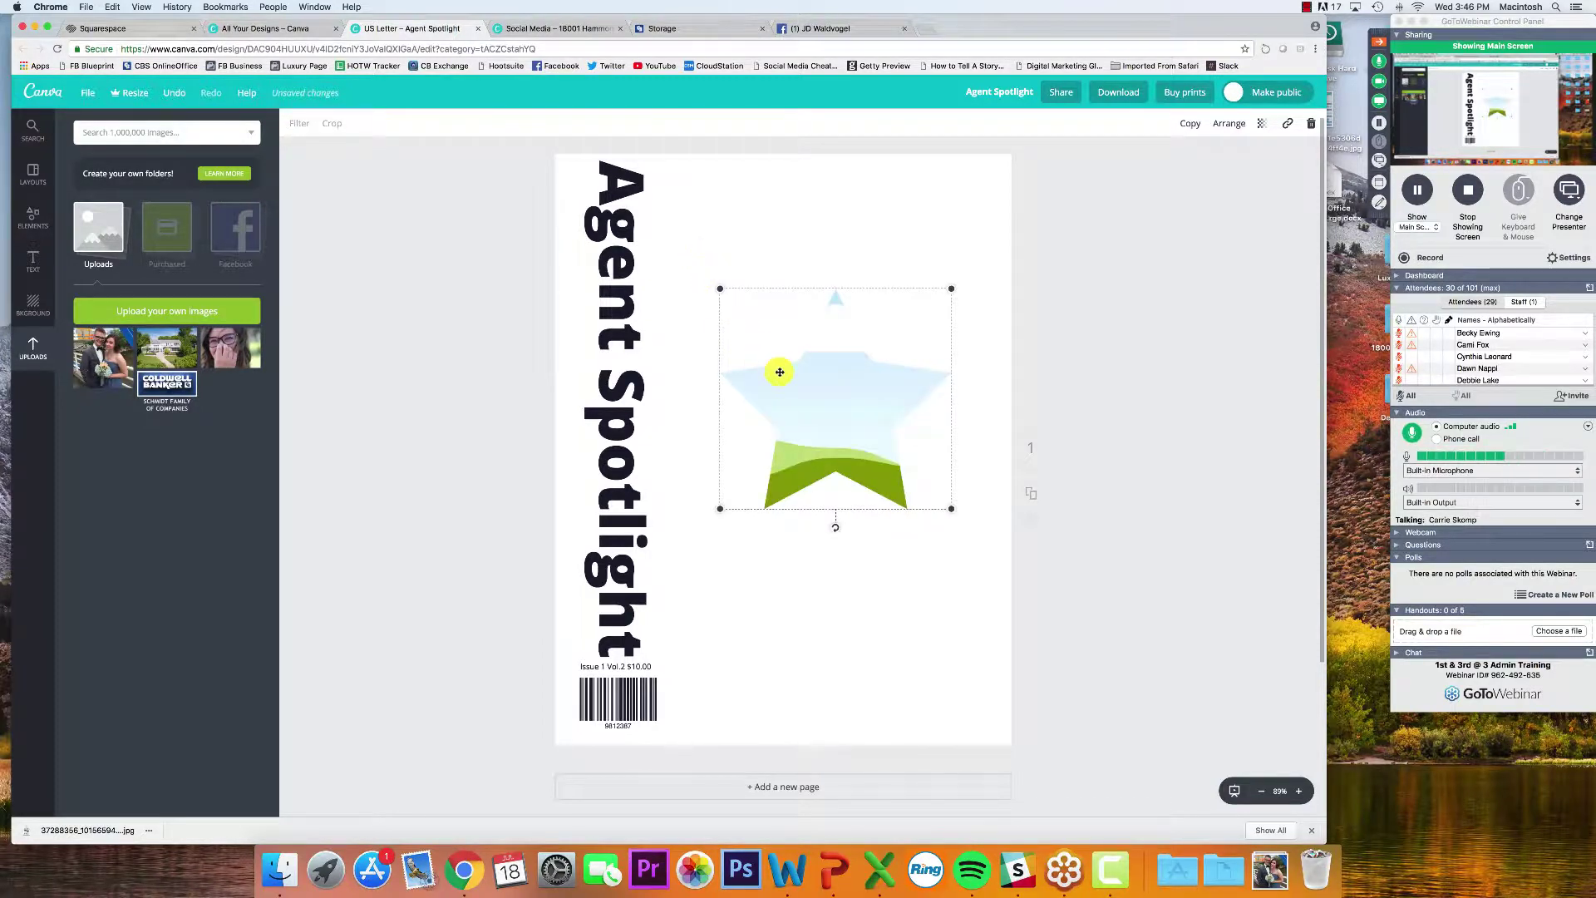
pyautogui.press('BackSpace')
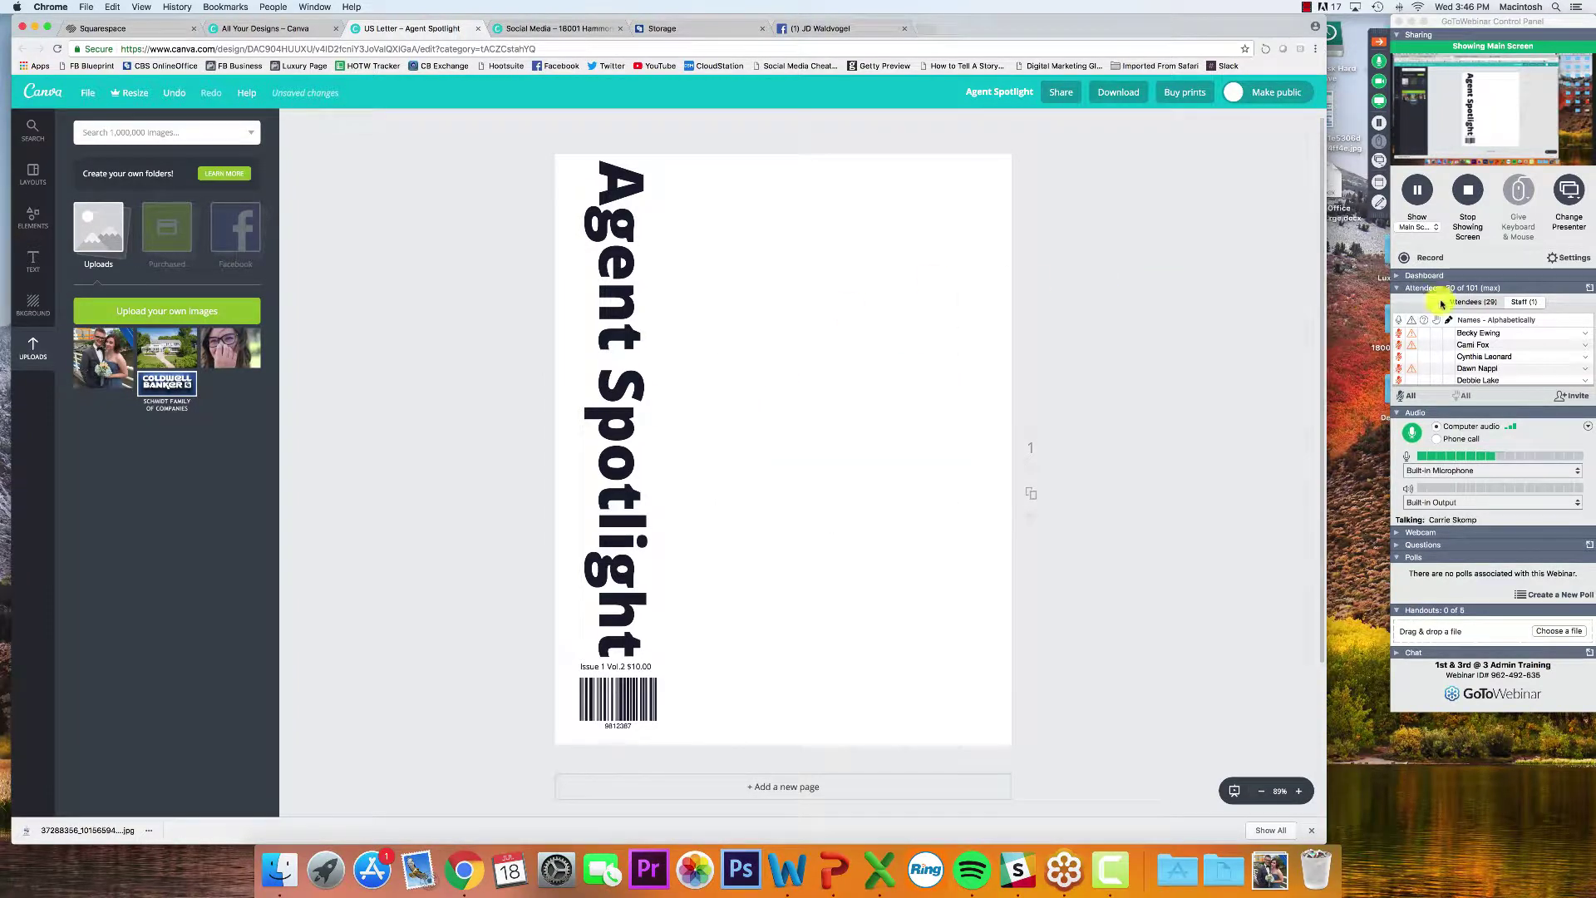
# Drag the Coldwell Banker logo from Uploads onto the Agent Spotlight page
pyautogui.scroll(-5, 1428, 353)
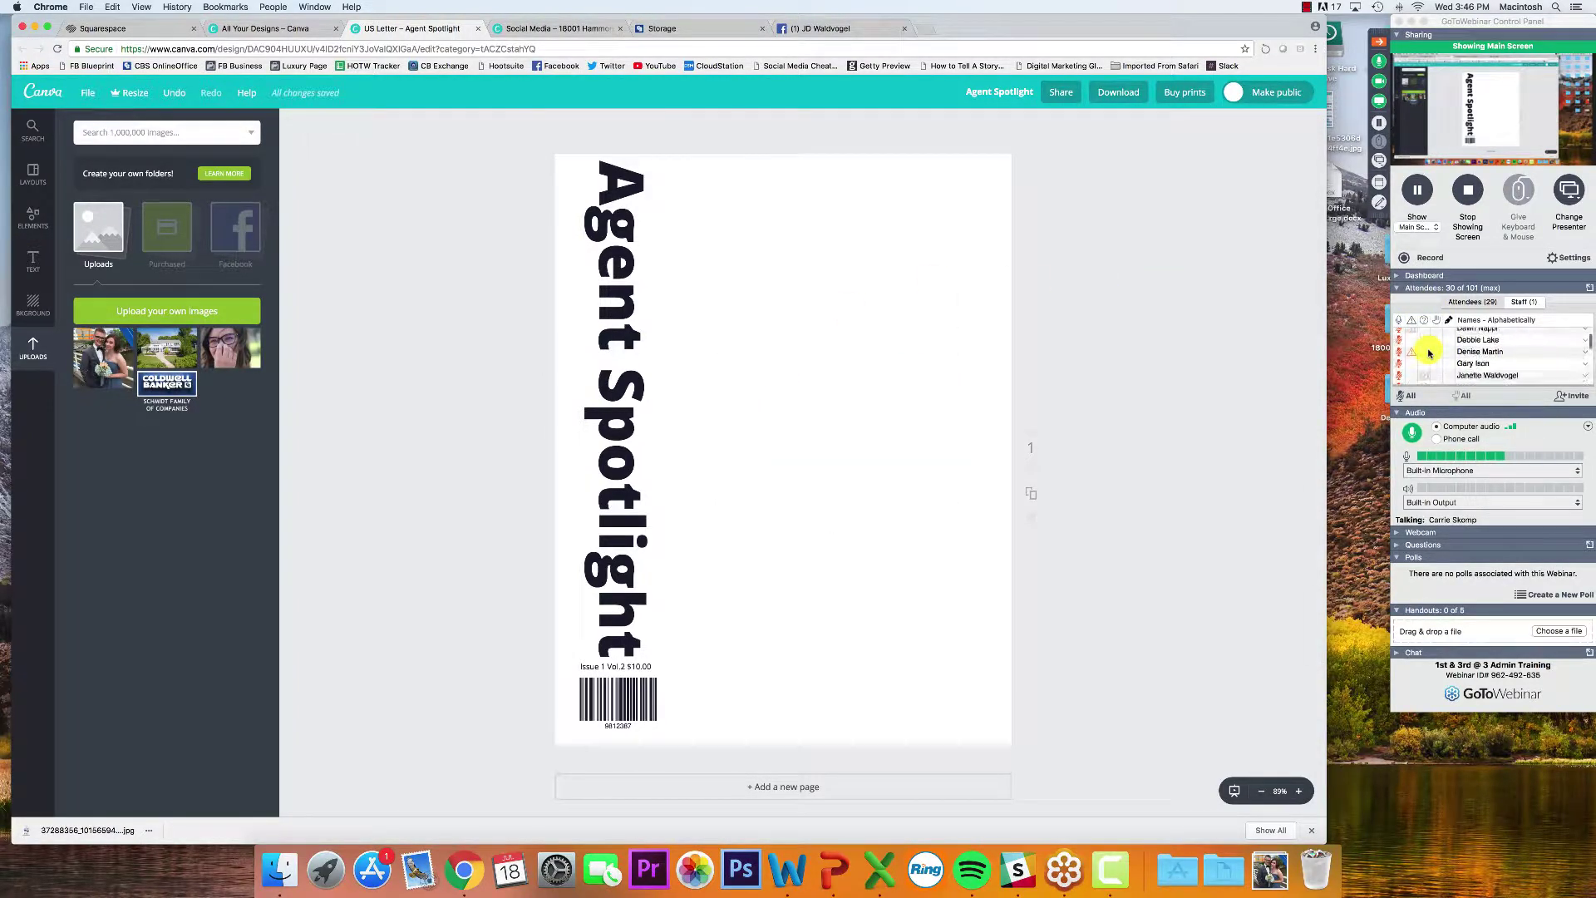
pyautogui.scroll(-5, 1428, 354)
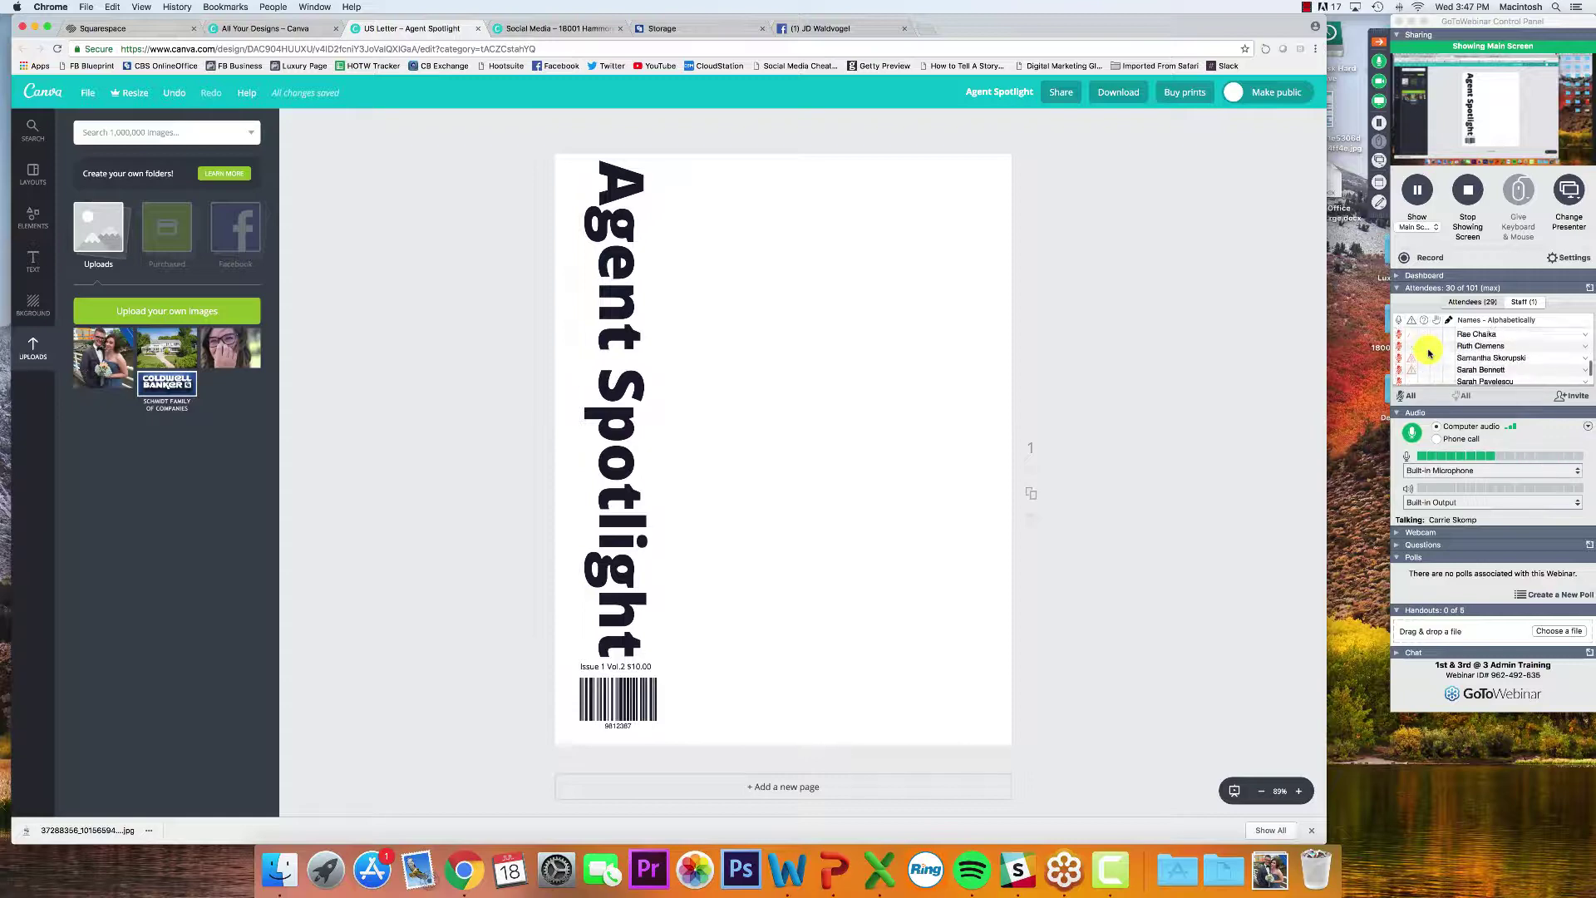
pyautogui.scroll(10, 1429, 353)
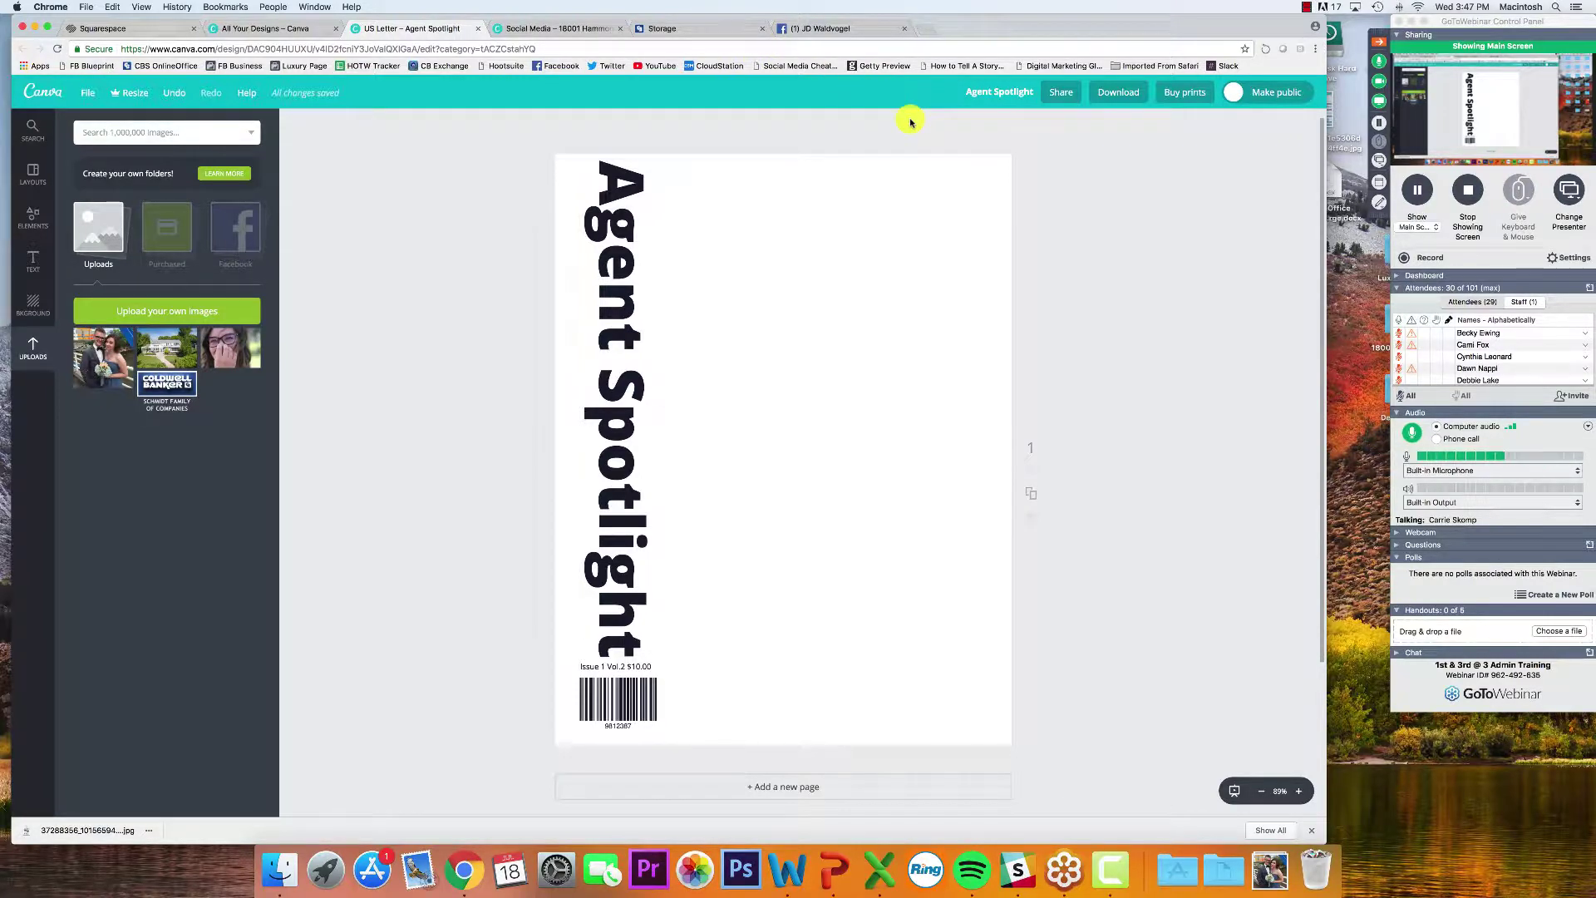
pyautogui.moveTo(167, 384); pyautogui.dragTo(865, 384)
# Shrink the logo and position it at the top beside the vertical title
pyautogui.moveTo(970, 304); pyautogui.dragTo(909, 357)
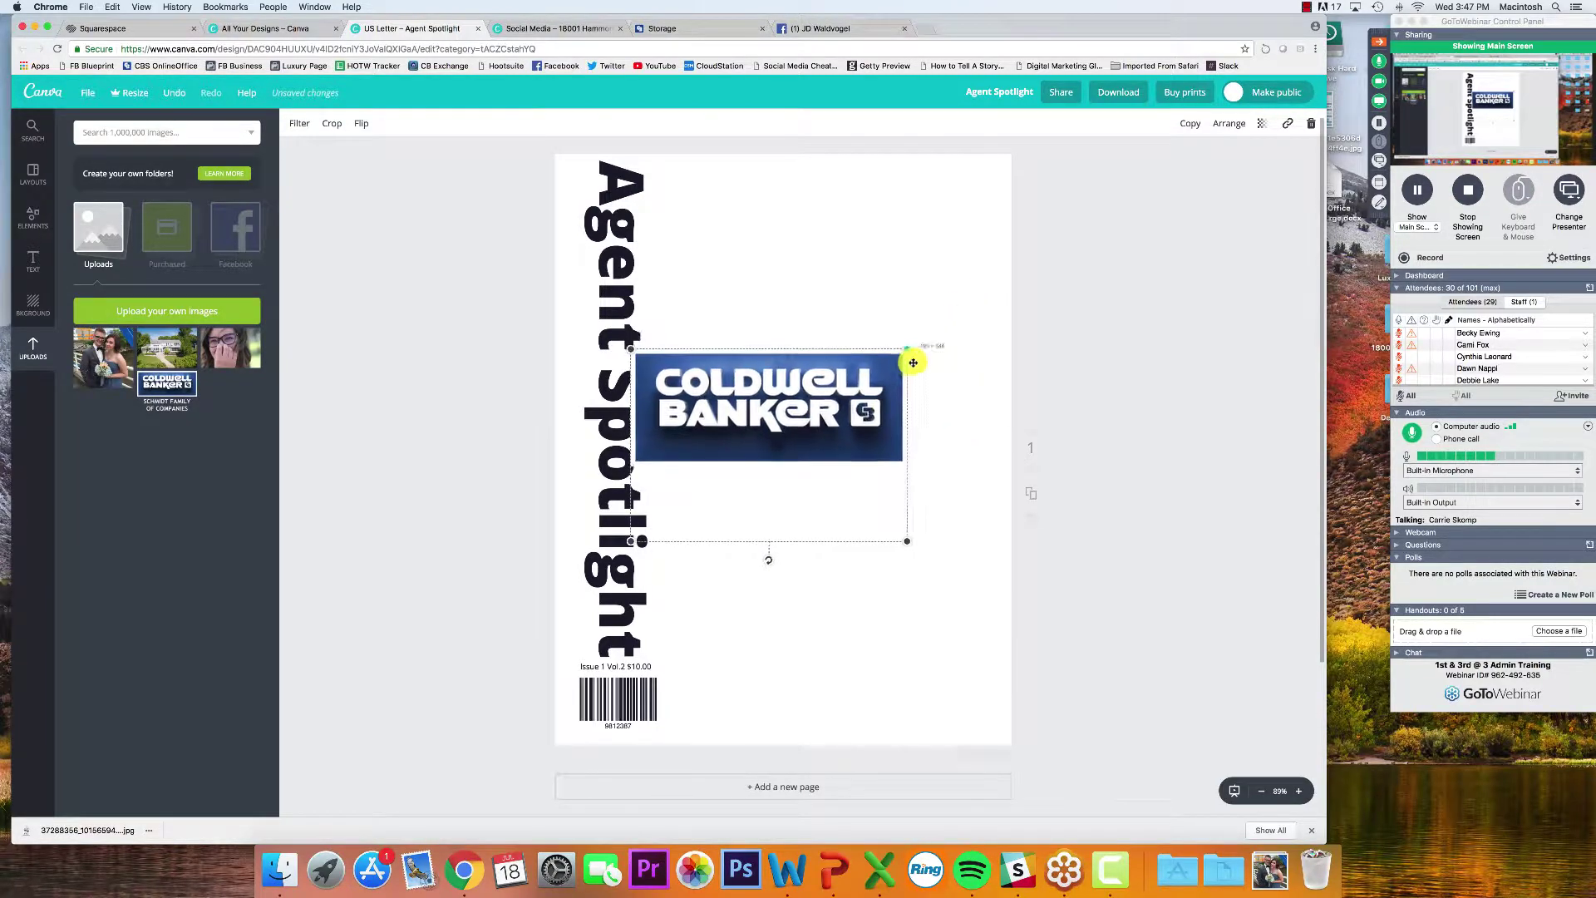
pyautogui.moveTo(858, 404); pyautogui.dragTo(912, 222)
pyautogui.click(1098, 273)
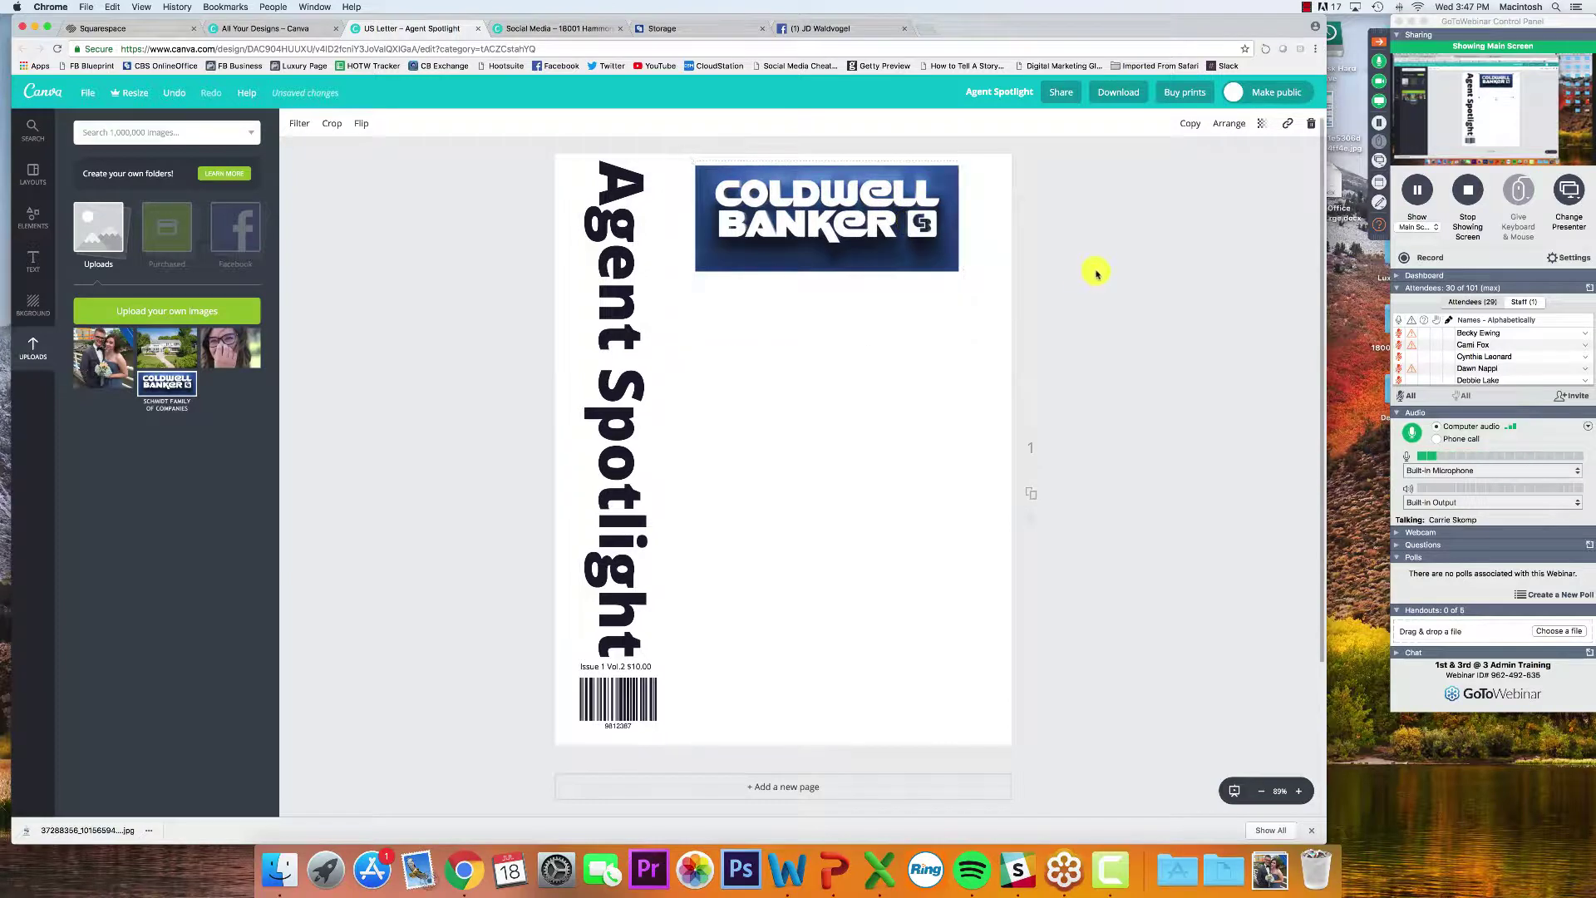
pyautogui.moveTo(819, 264); pyautogui.dragTo(834, 254)
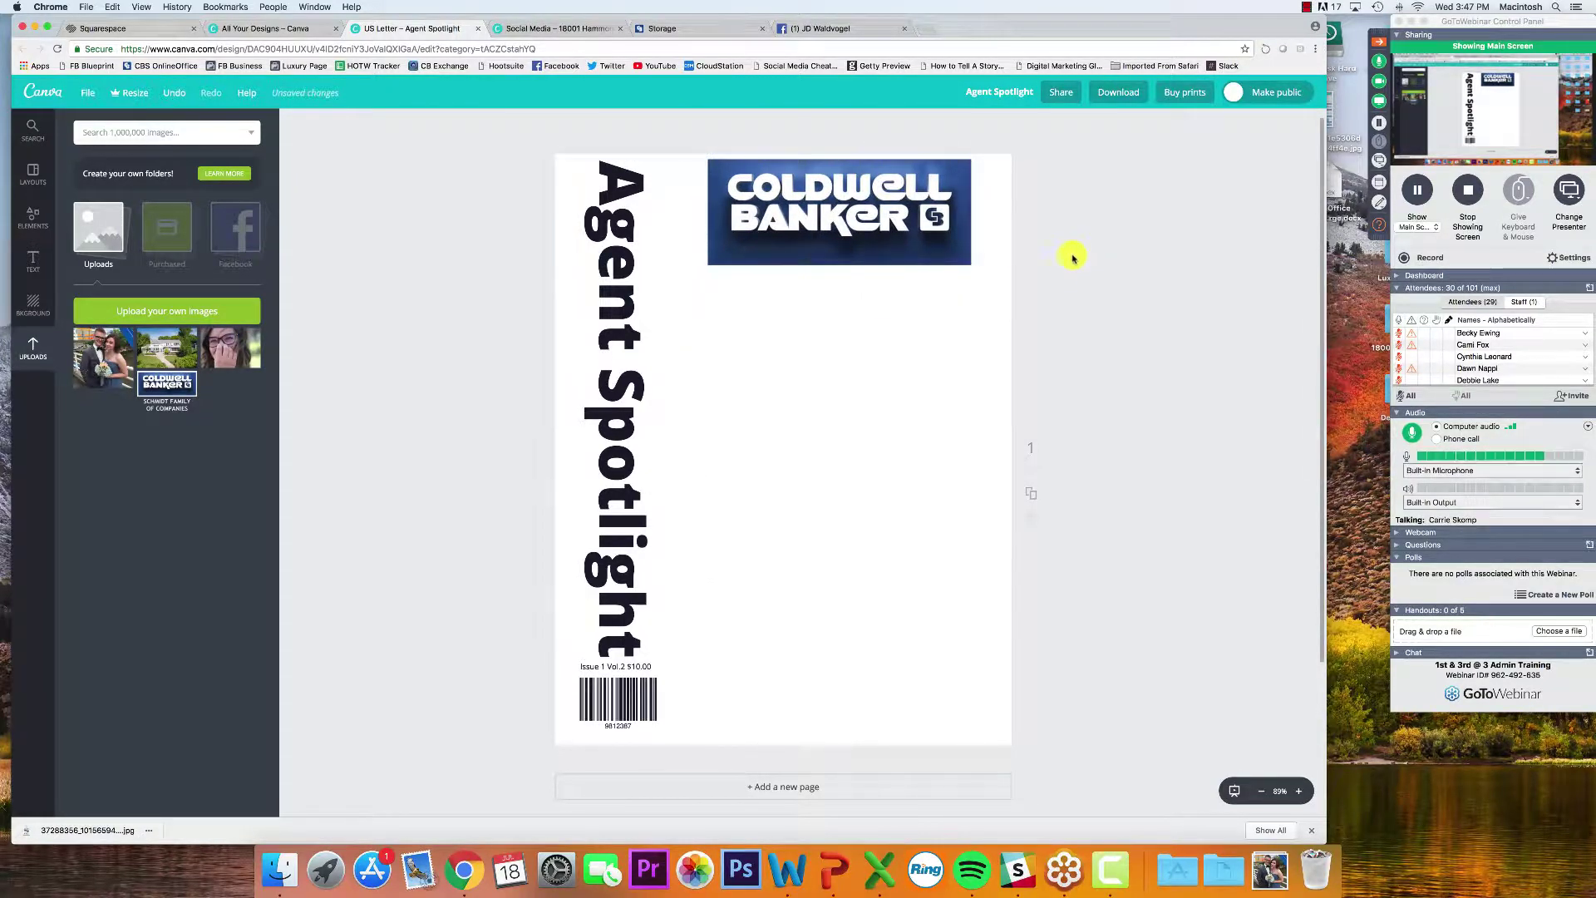
pyautogui.click(1376, 222)
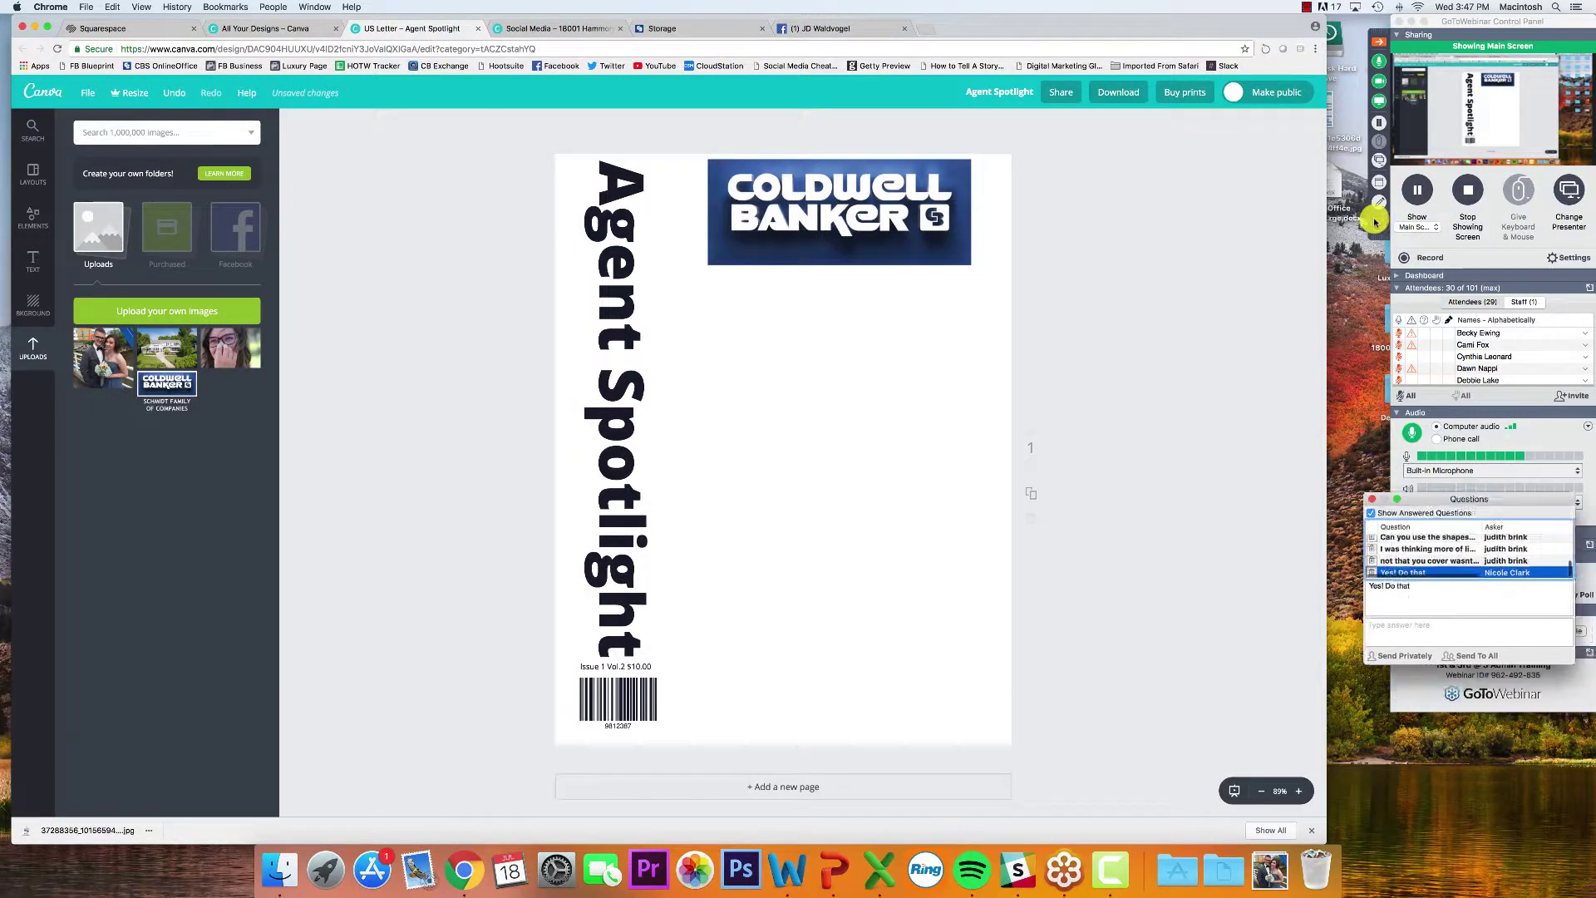
# Read the 'How to do a collage??' question in the popped-out Questions window, then close it
pyautogui.click(1263, 271)
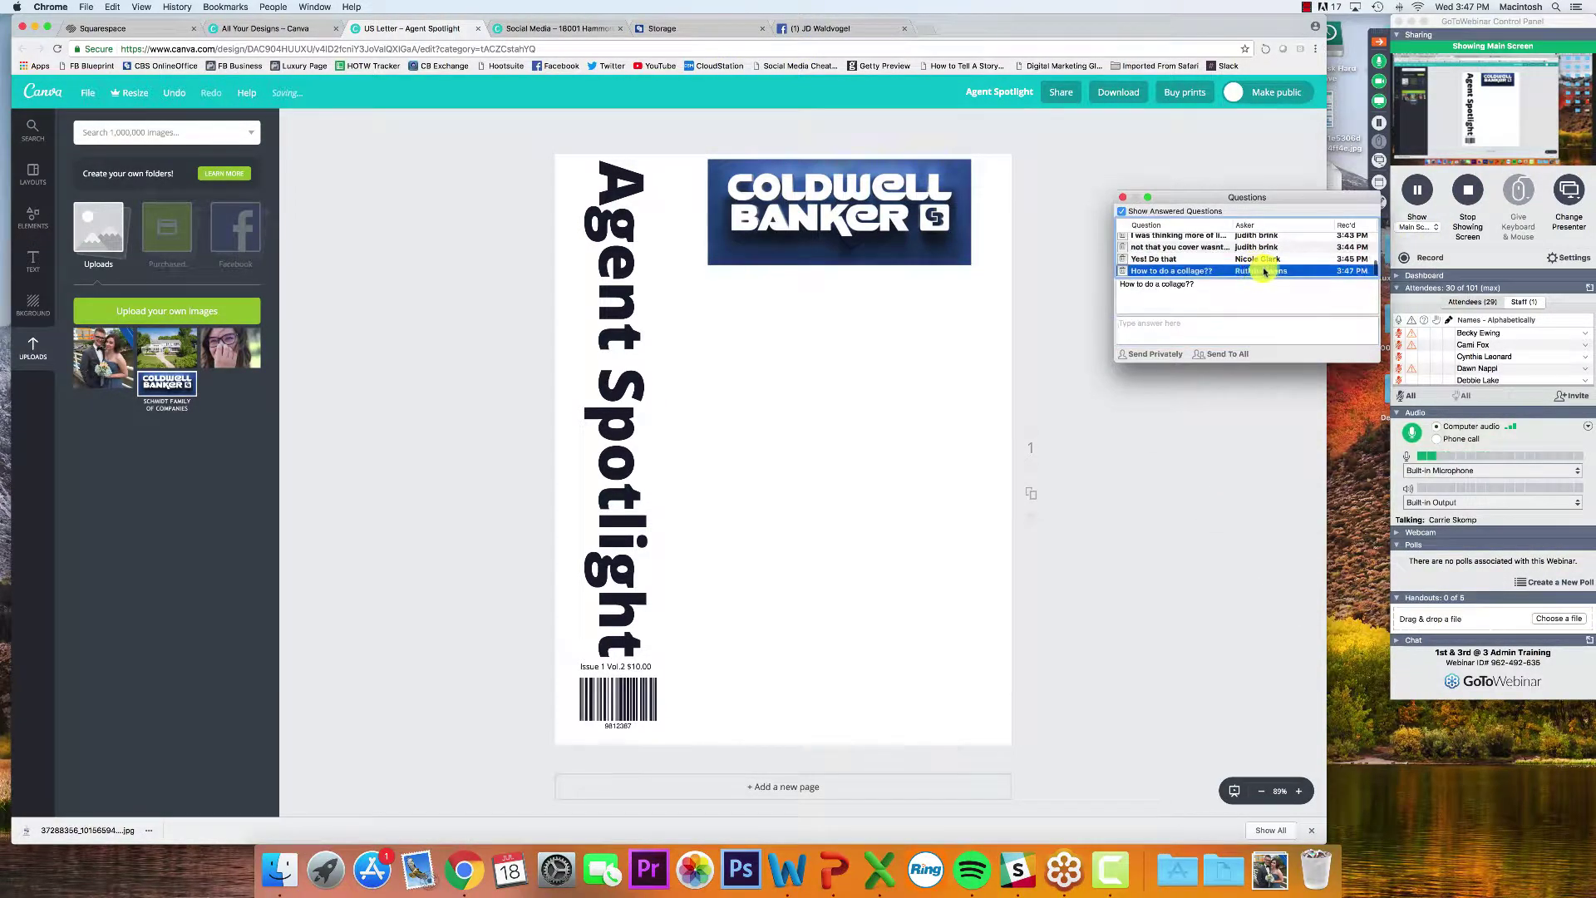
pyautogui.click(1122, 198)
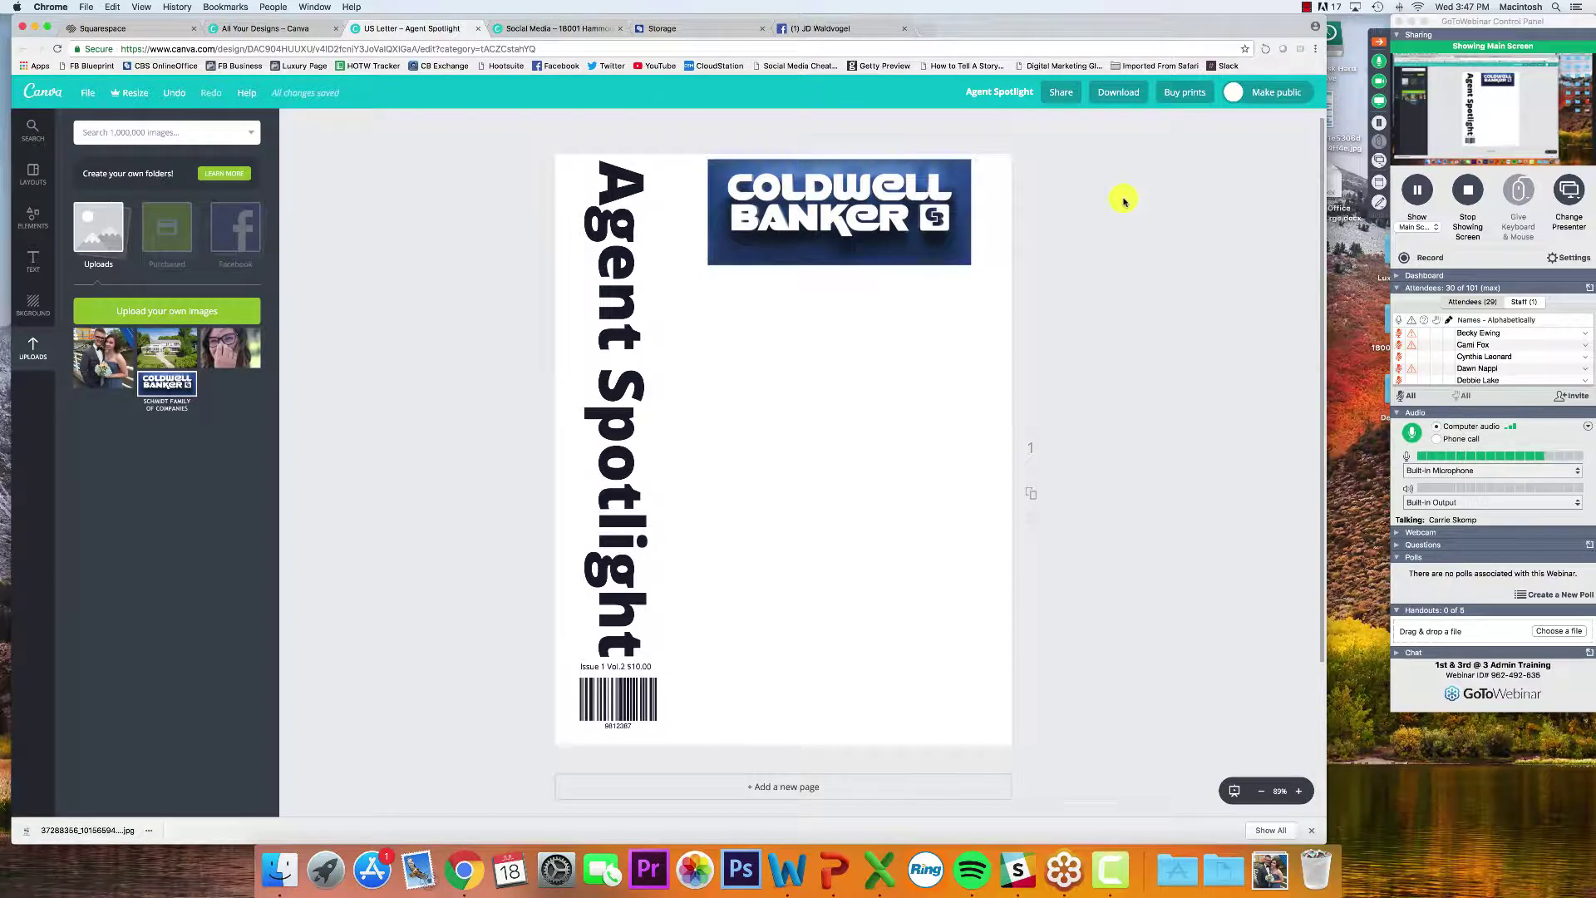
pyautogui.scroll(-10, 1449, 348)
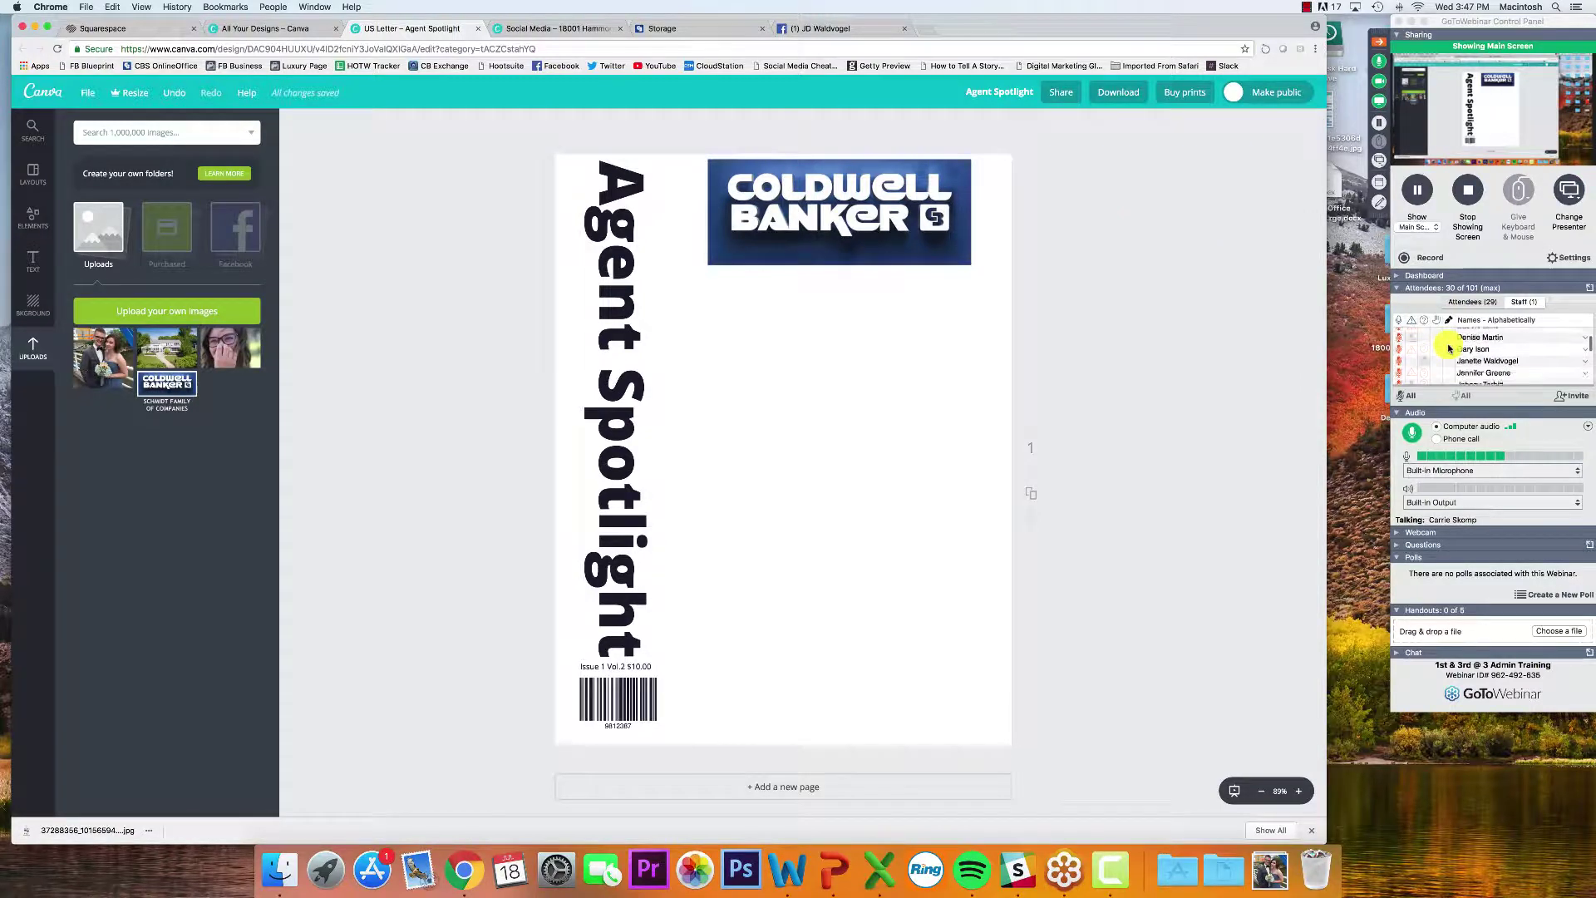
pyautogui.scroll(10, 1445, 356)
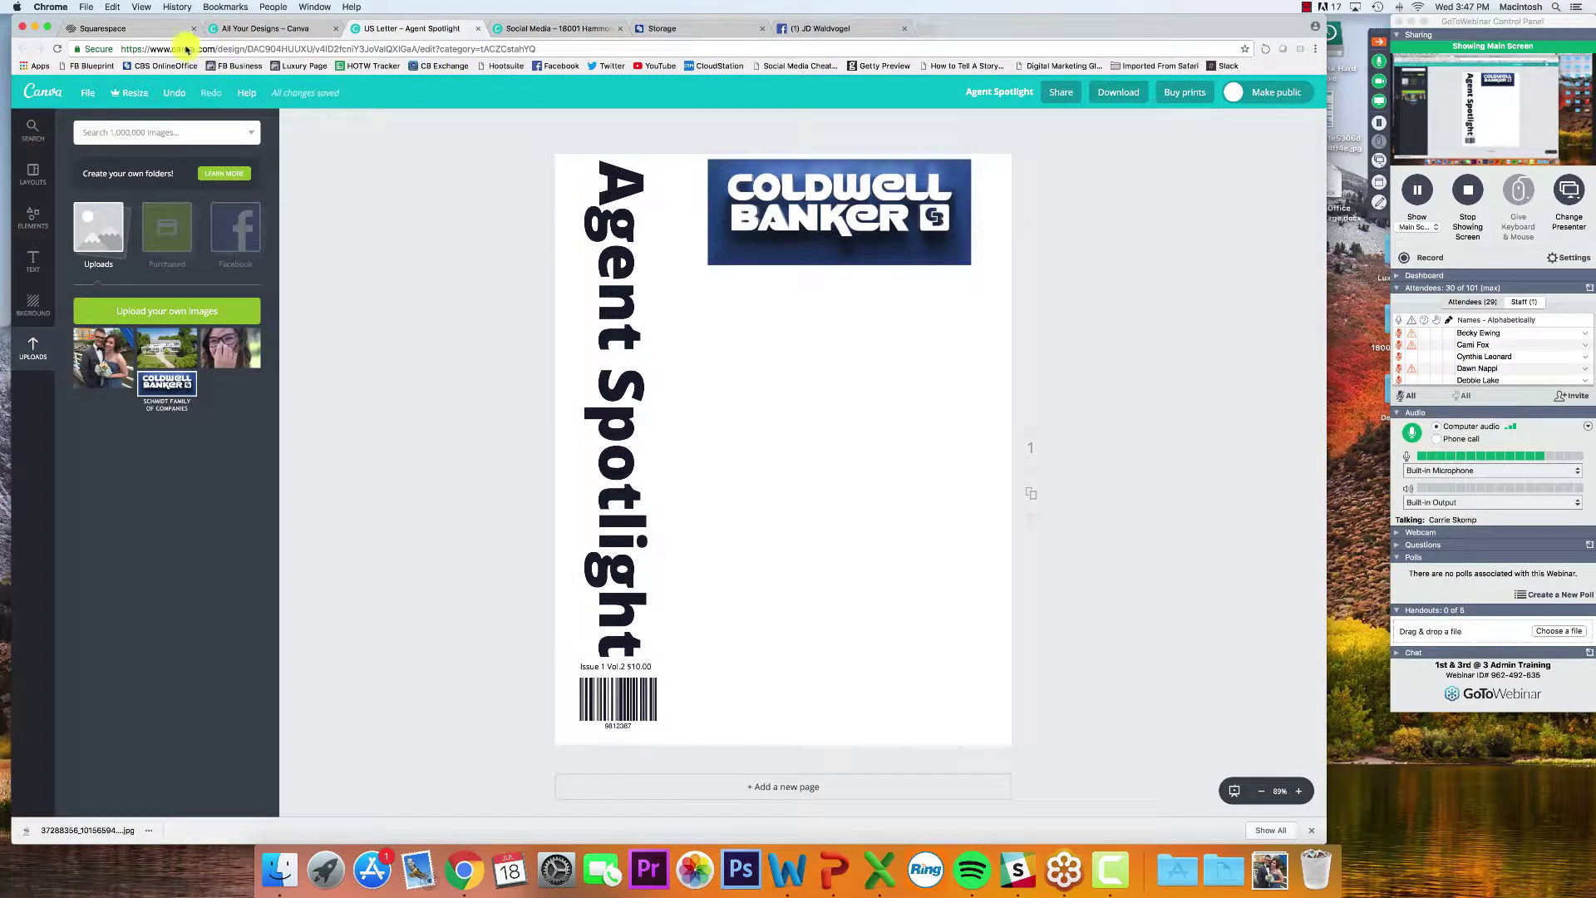
# In OnlineOffice, go via Resource Center > Storage to the 46-item Coldwell Banker Schmidt REALTORS folder
pyautogui.click(670, 33)
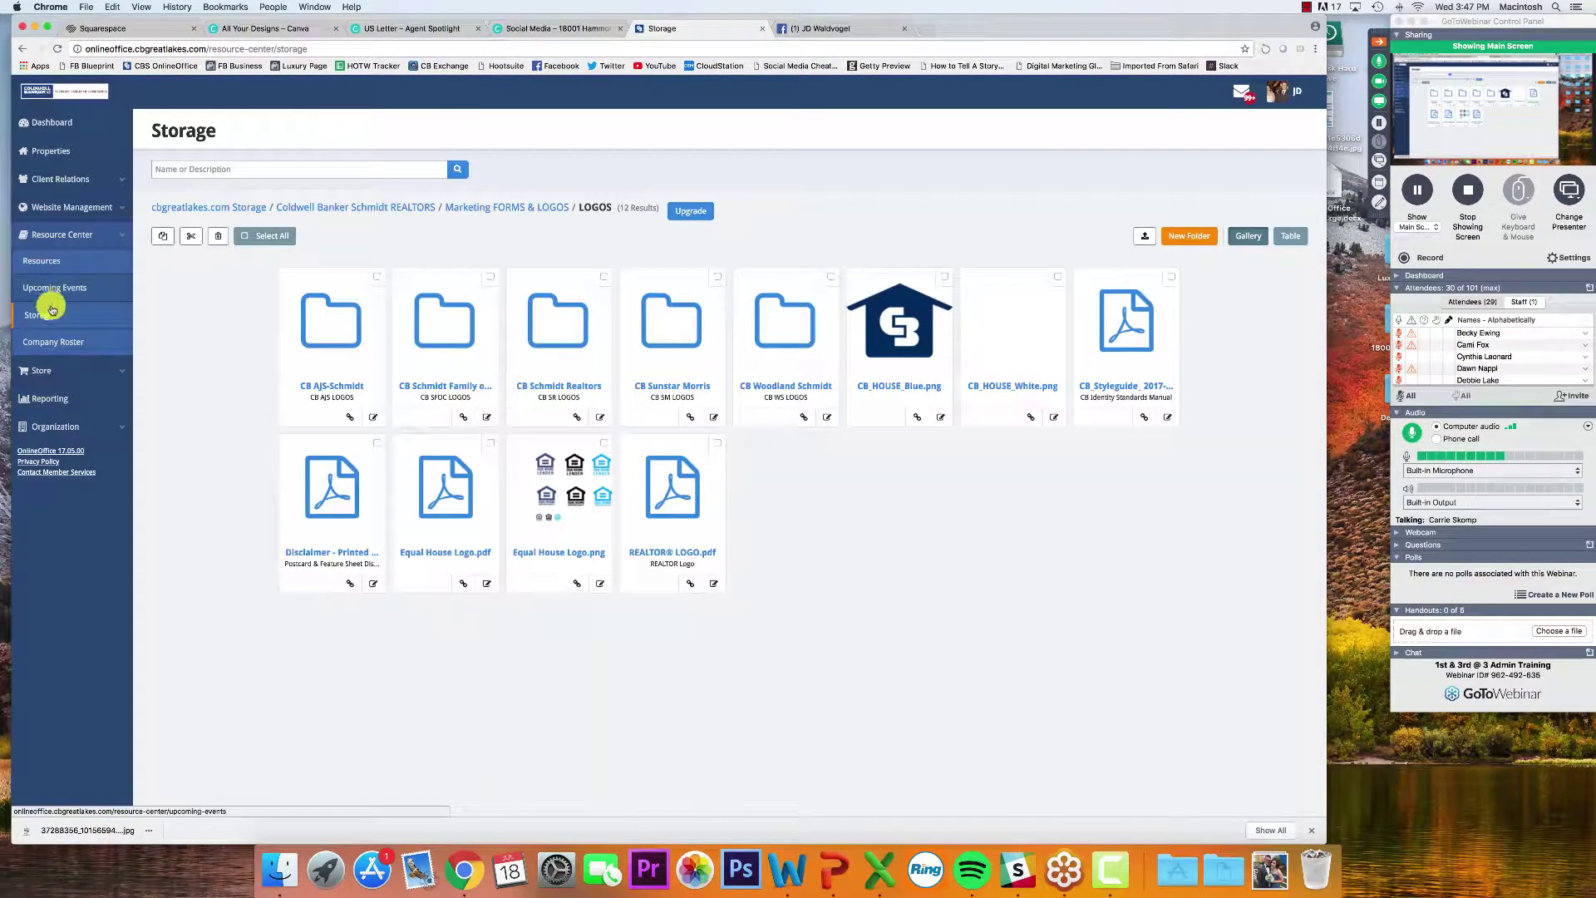
pyautogui.click(65, 124)
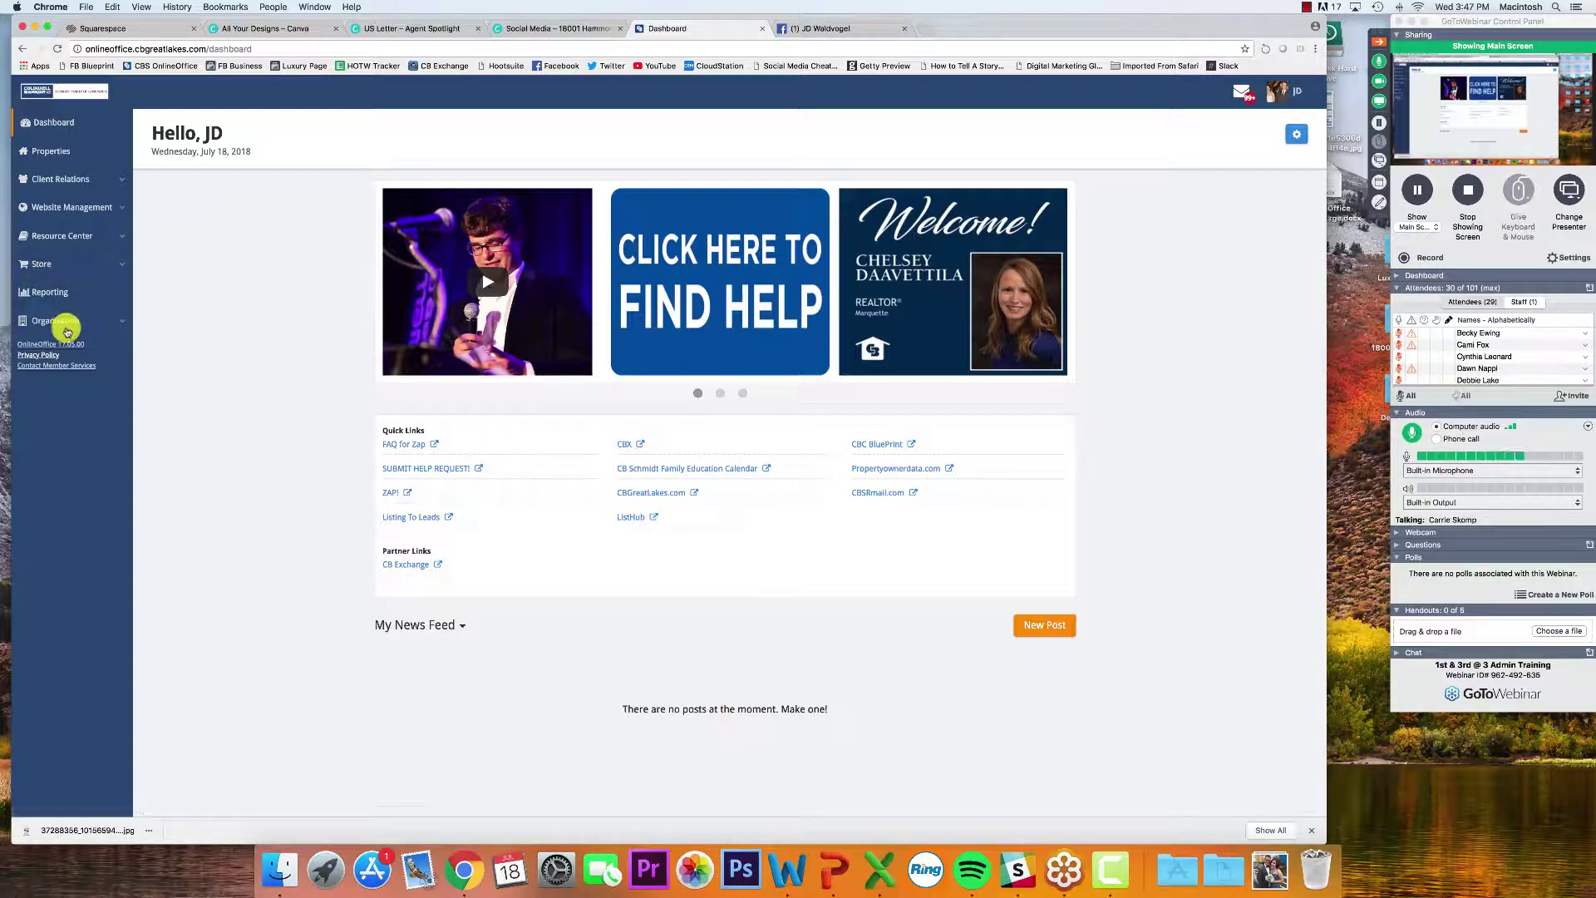
pyautogui.click(90, 244)
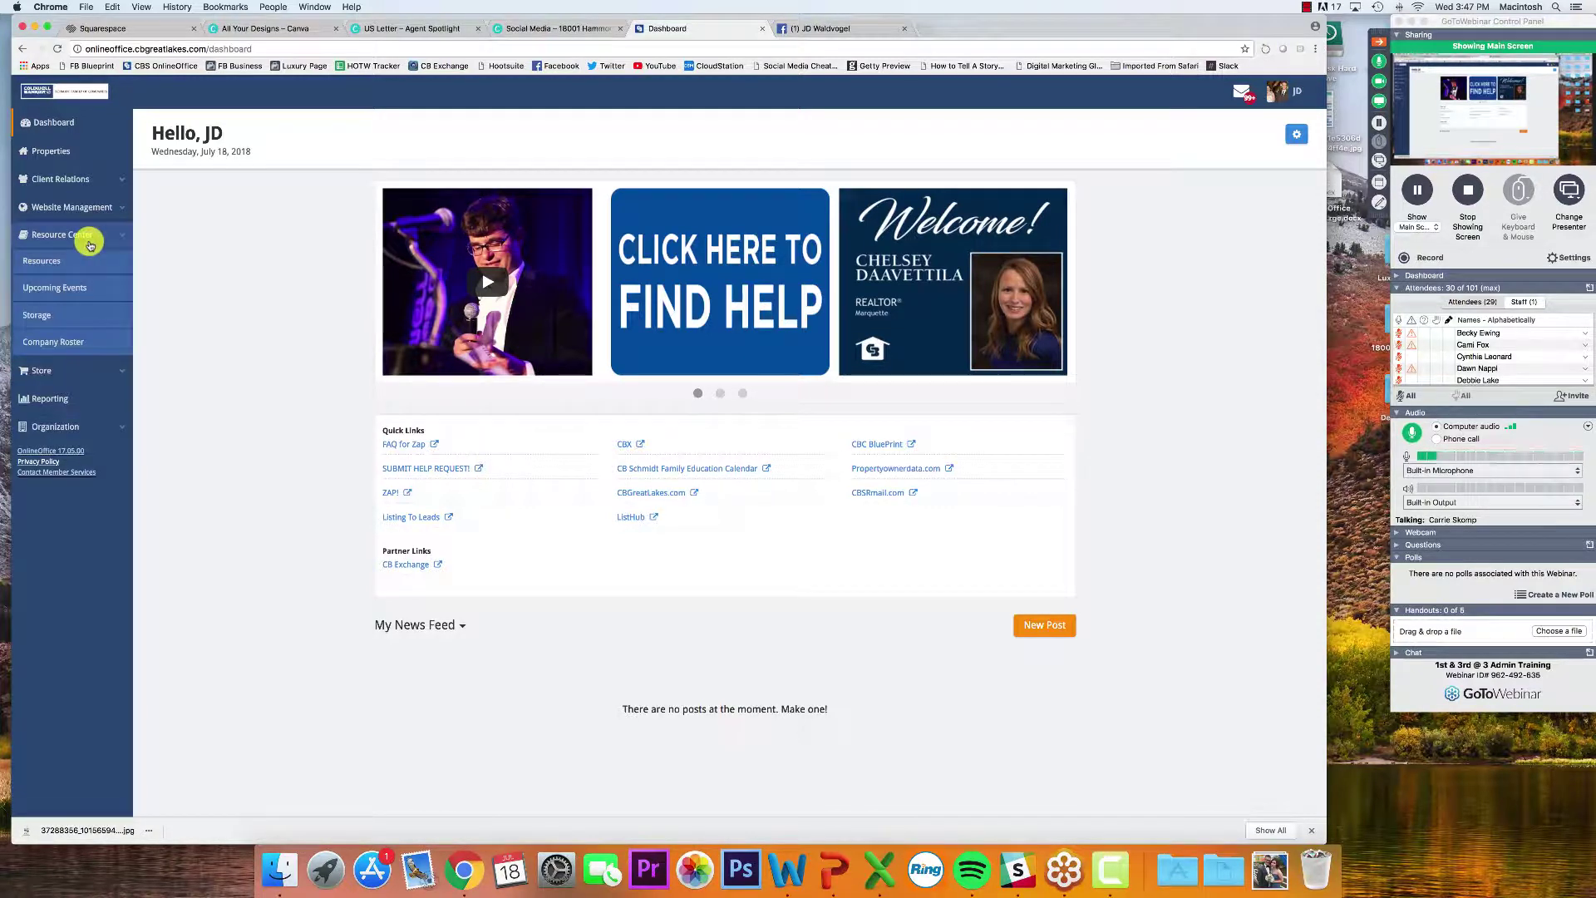
pyautogui.click(33, 313)
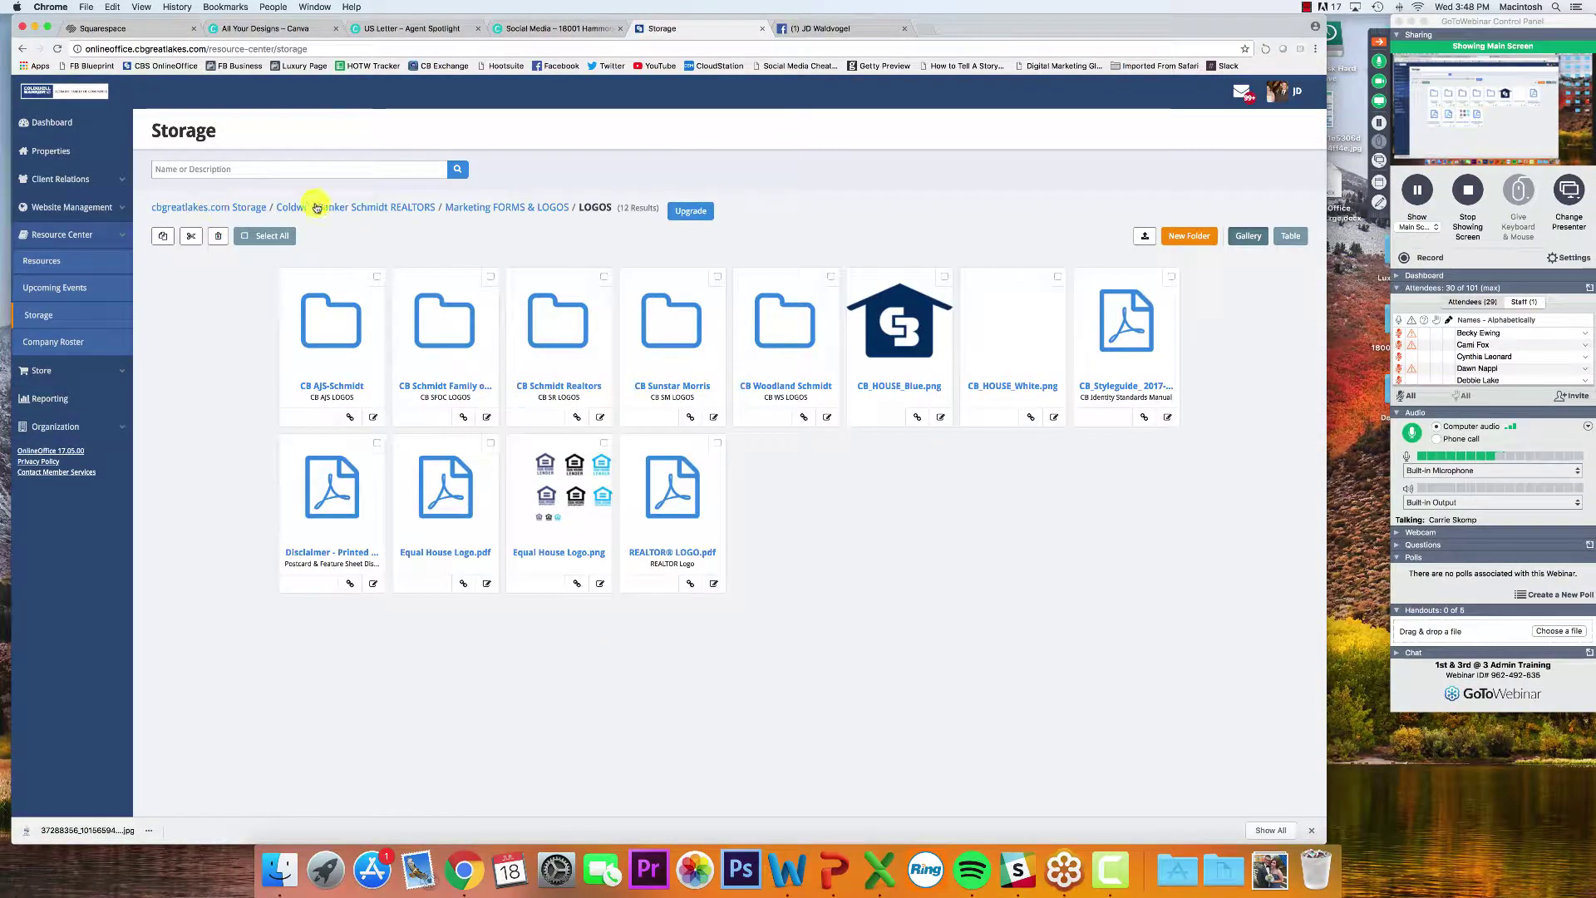
pyautogui.click(250, 207)
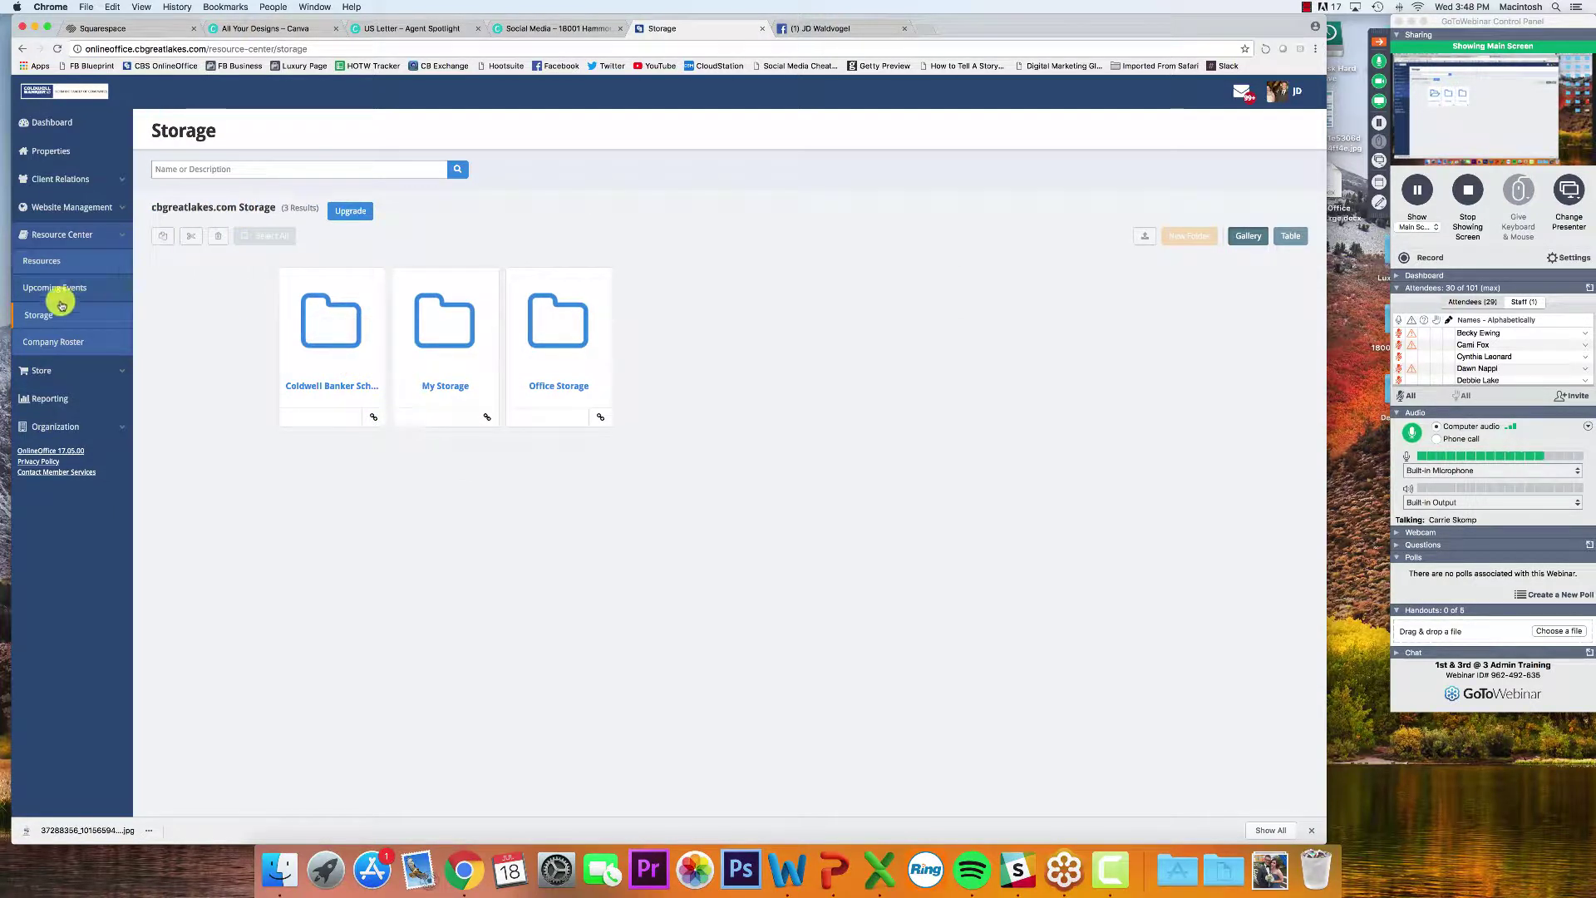
pyautogui.click(329, 386)
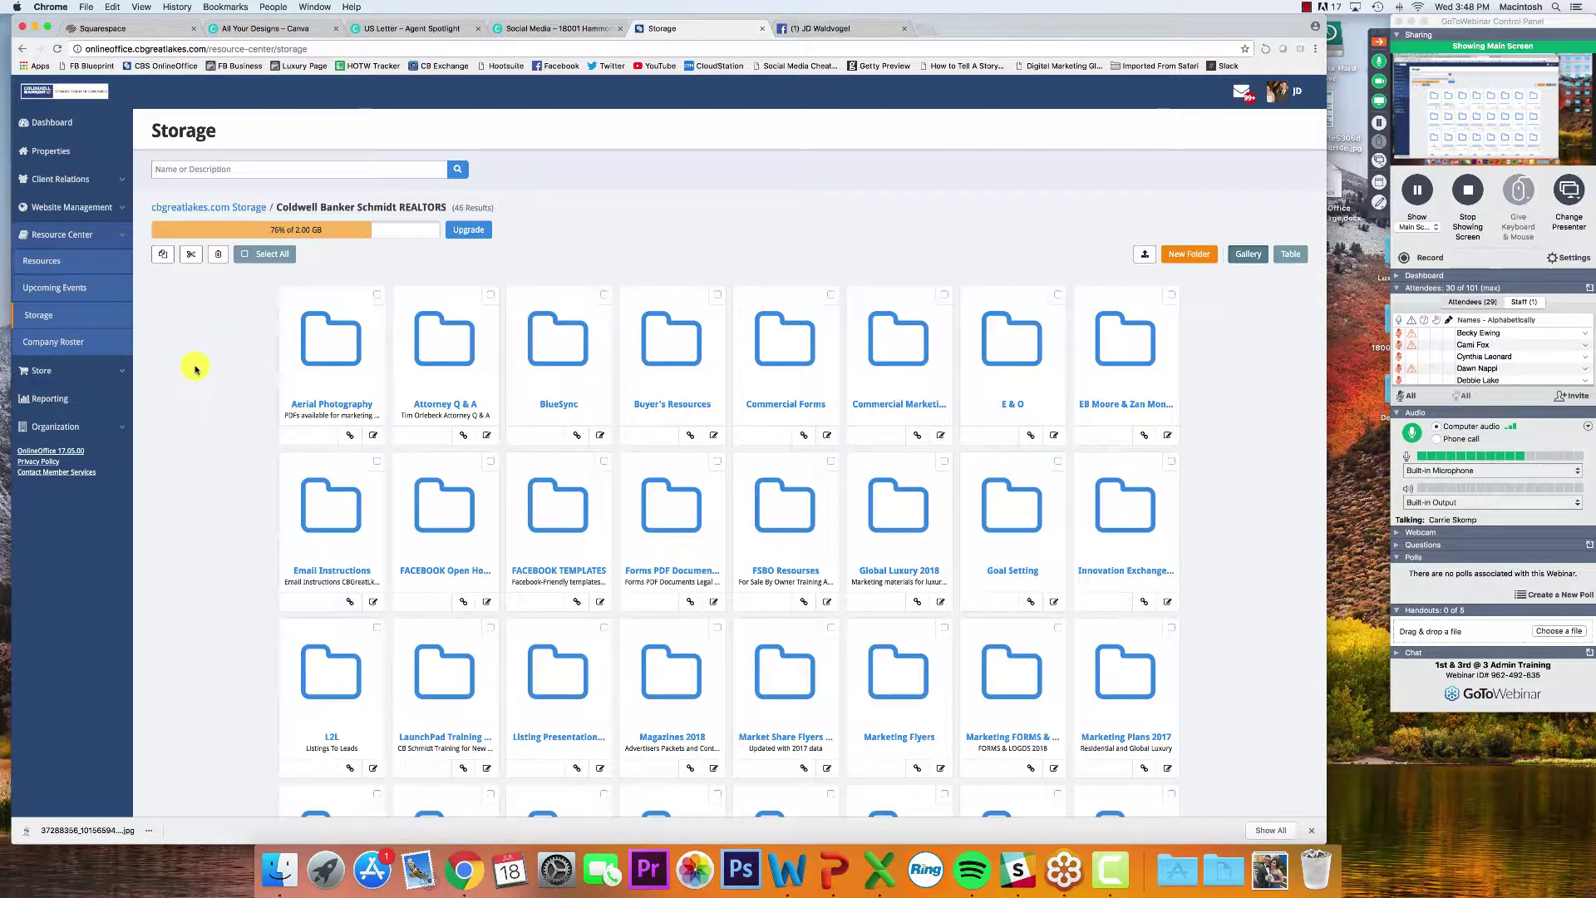
# Browse Marketing FORMS & LOGOS > LOGOS, then return to the storage root's three folders
pyautogui.scroll(-3, 195, 369)
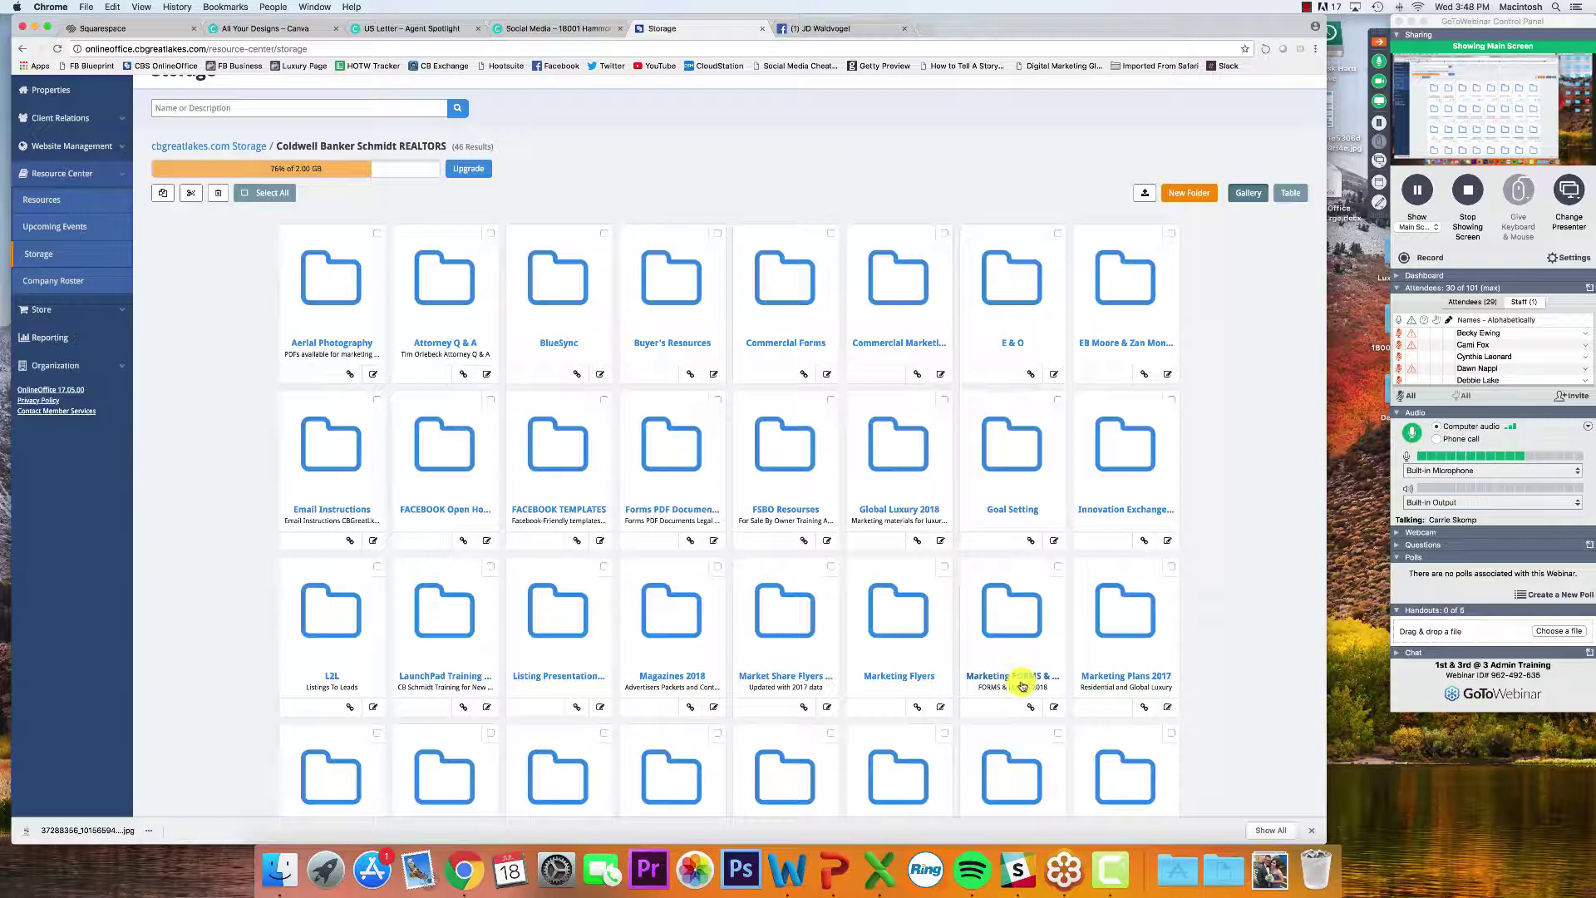
pyautogui.scroll(5, 1023, 685)
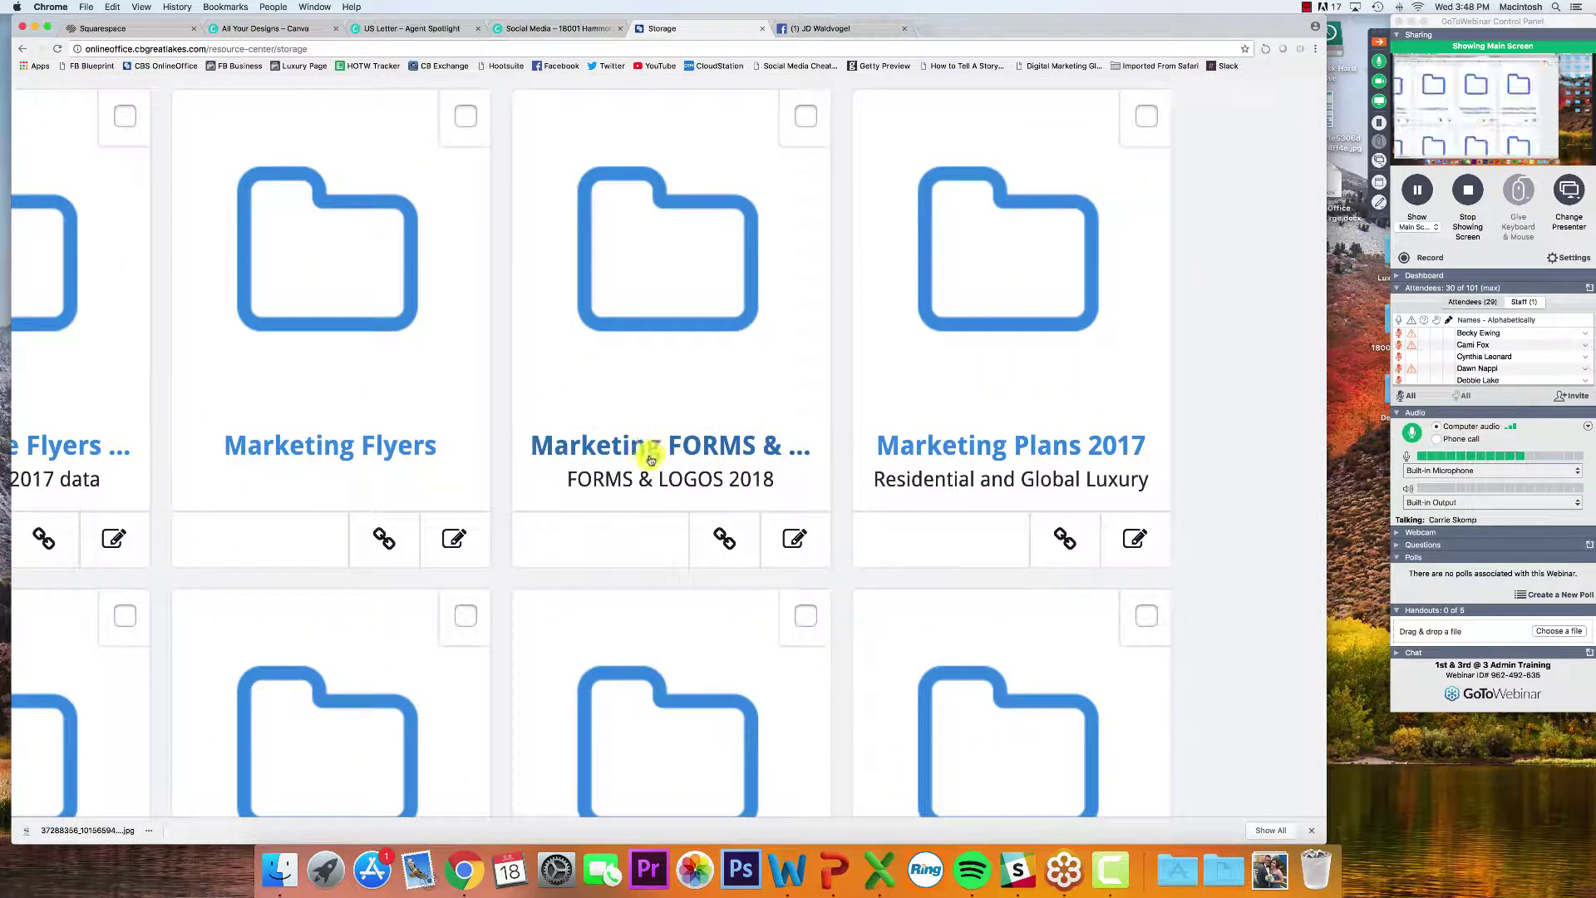
pyautogui.moveTo(571, 479); pyautogui.dragTo(721, 478)
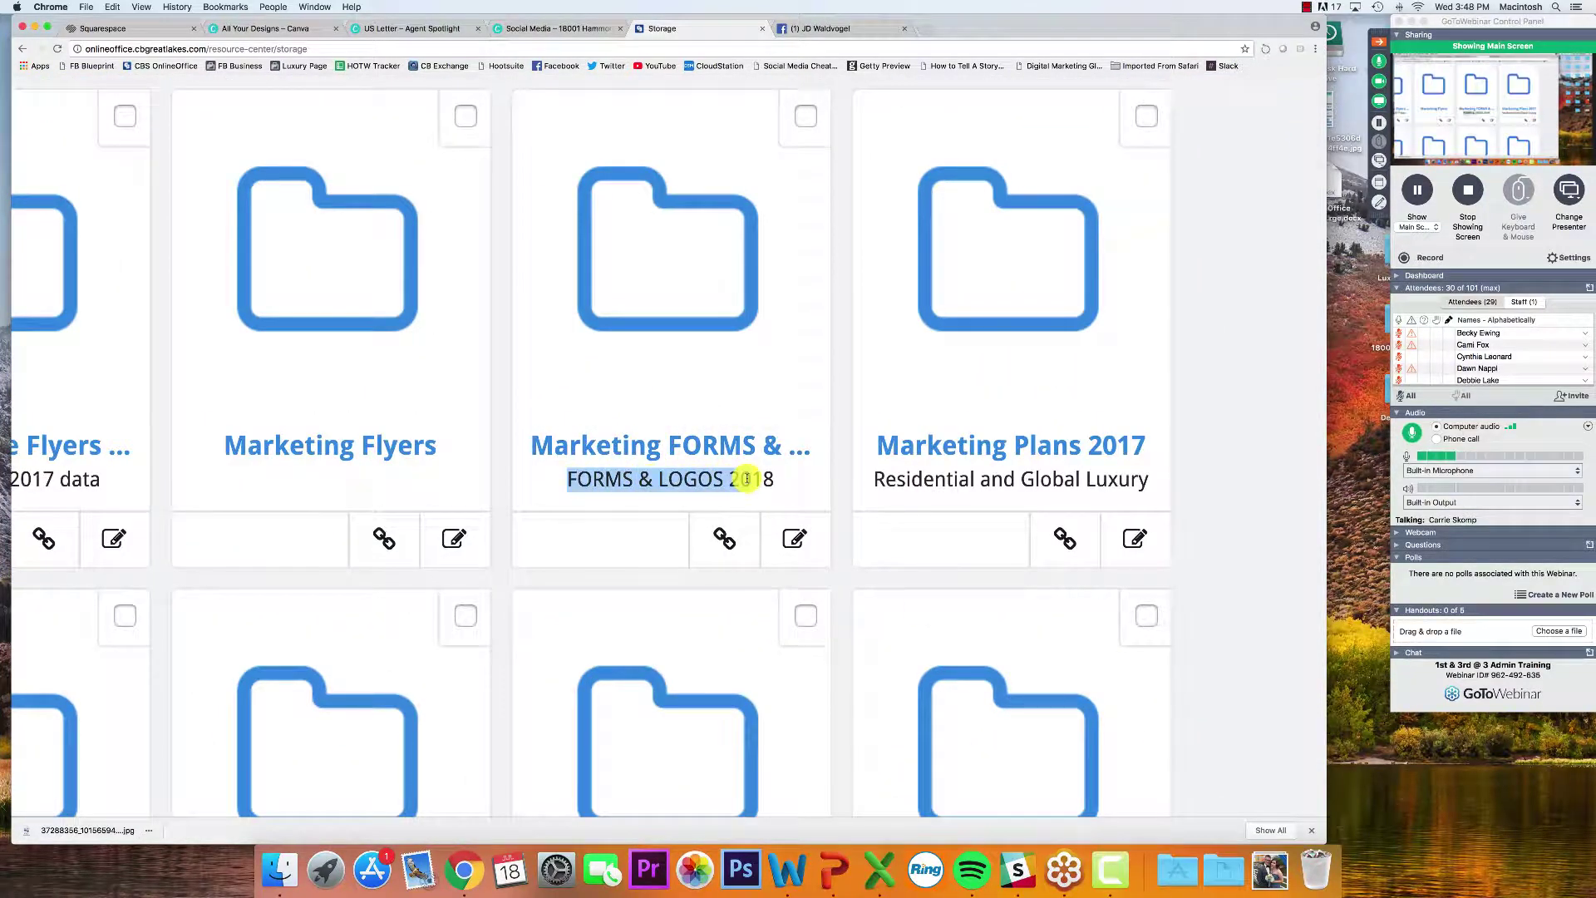
pyautogui.scroll(-5, 758, 479)
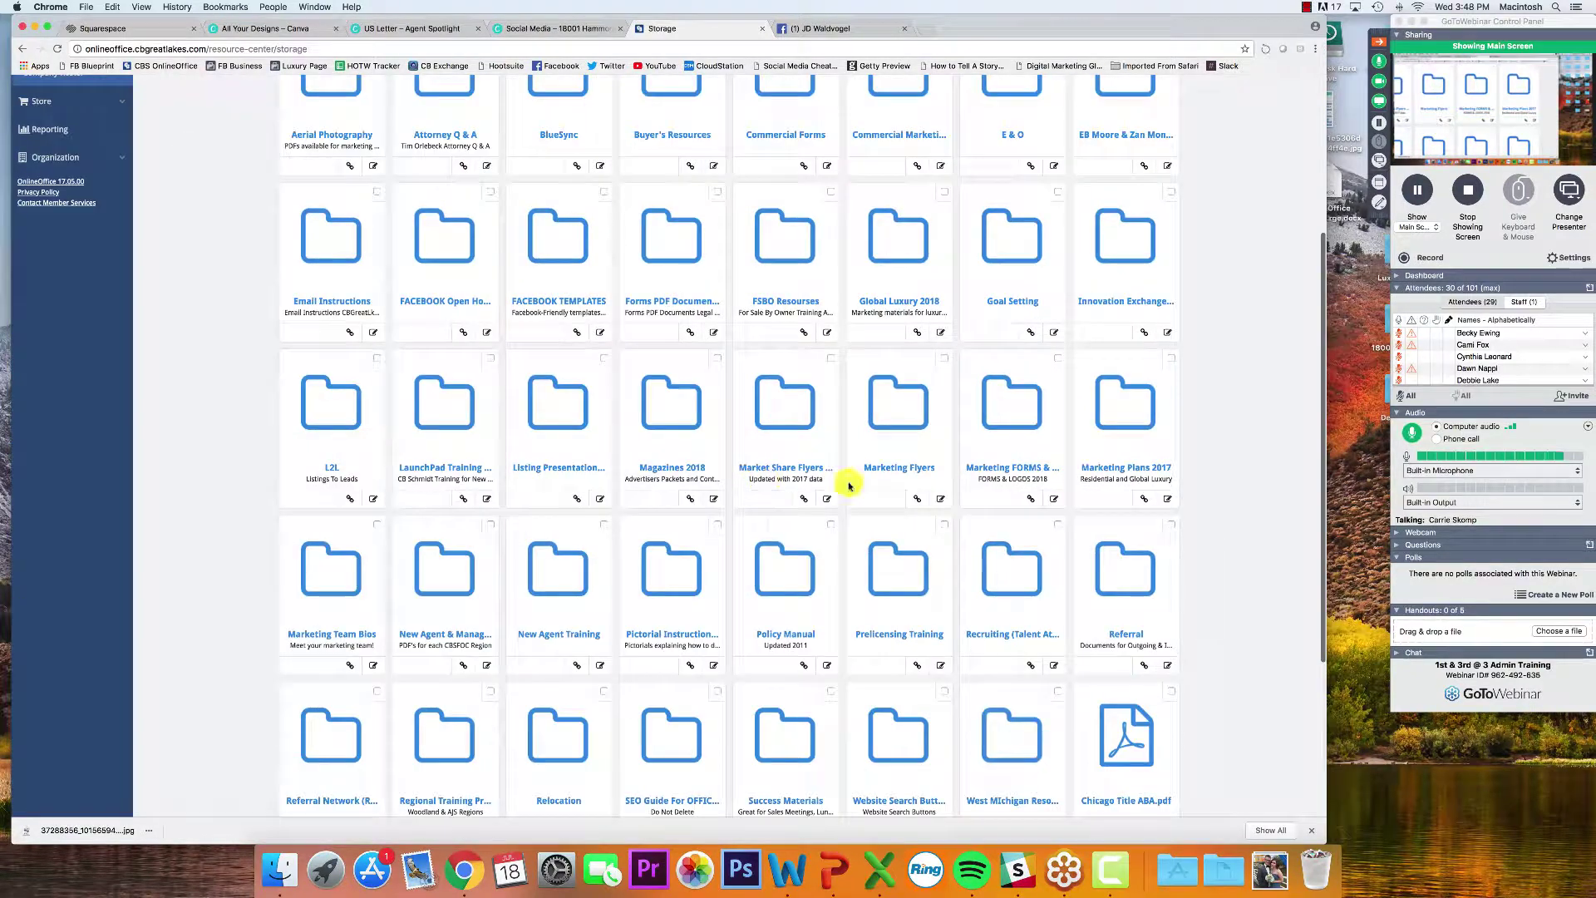
pyautogui.click(985, 469)
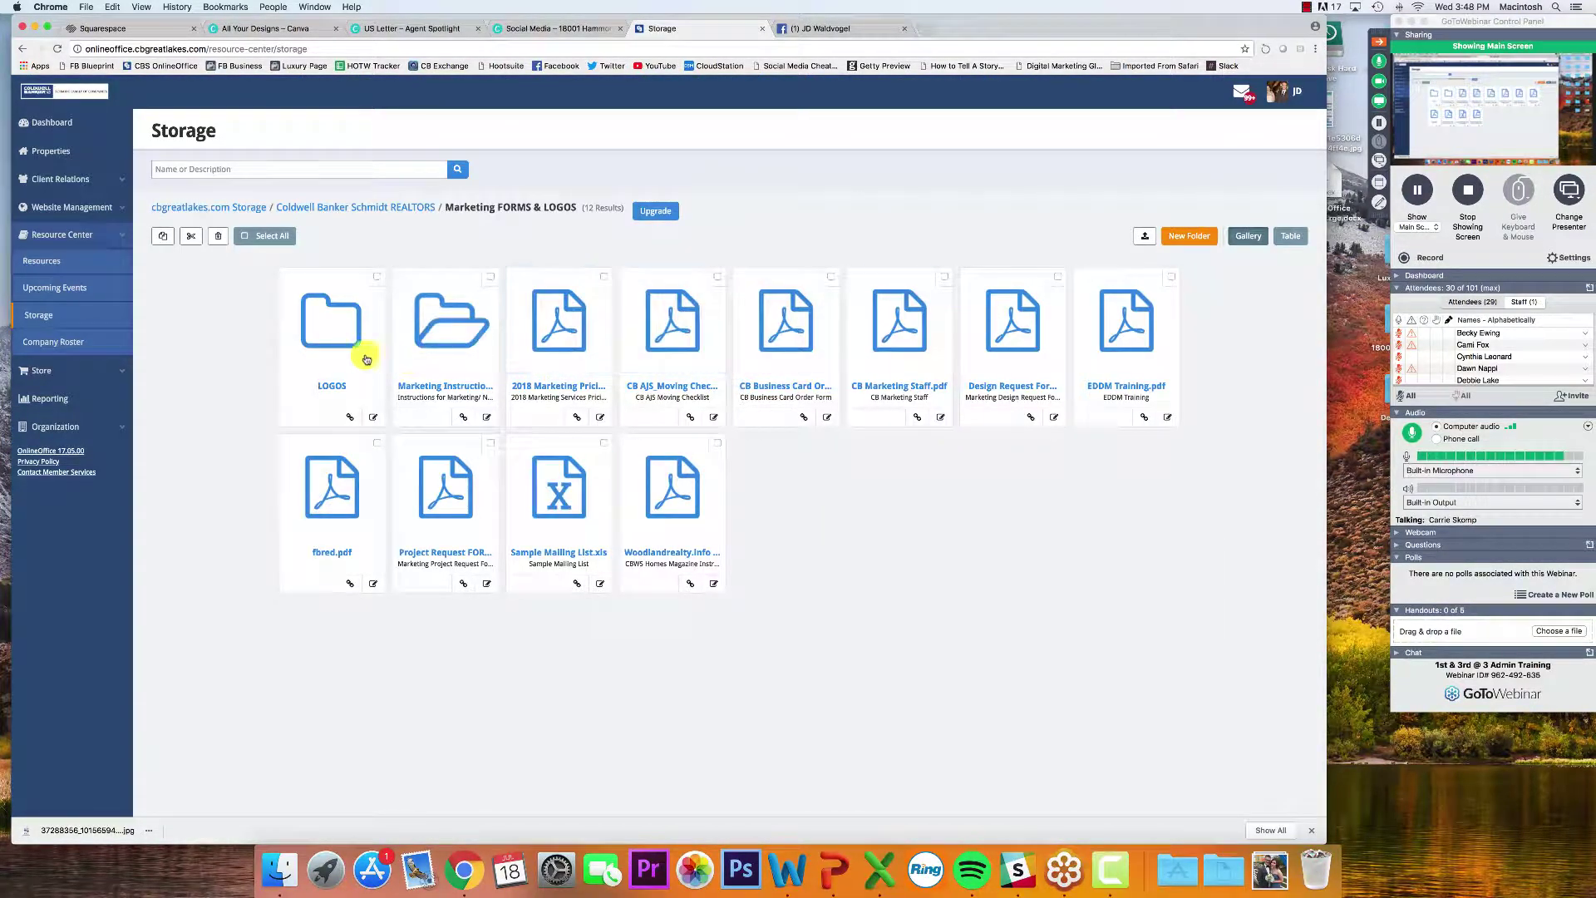
pyautogui.click(330, 349)
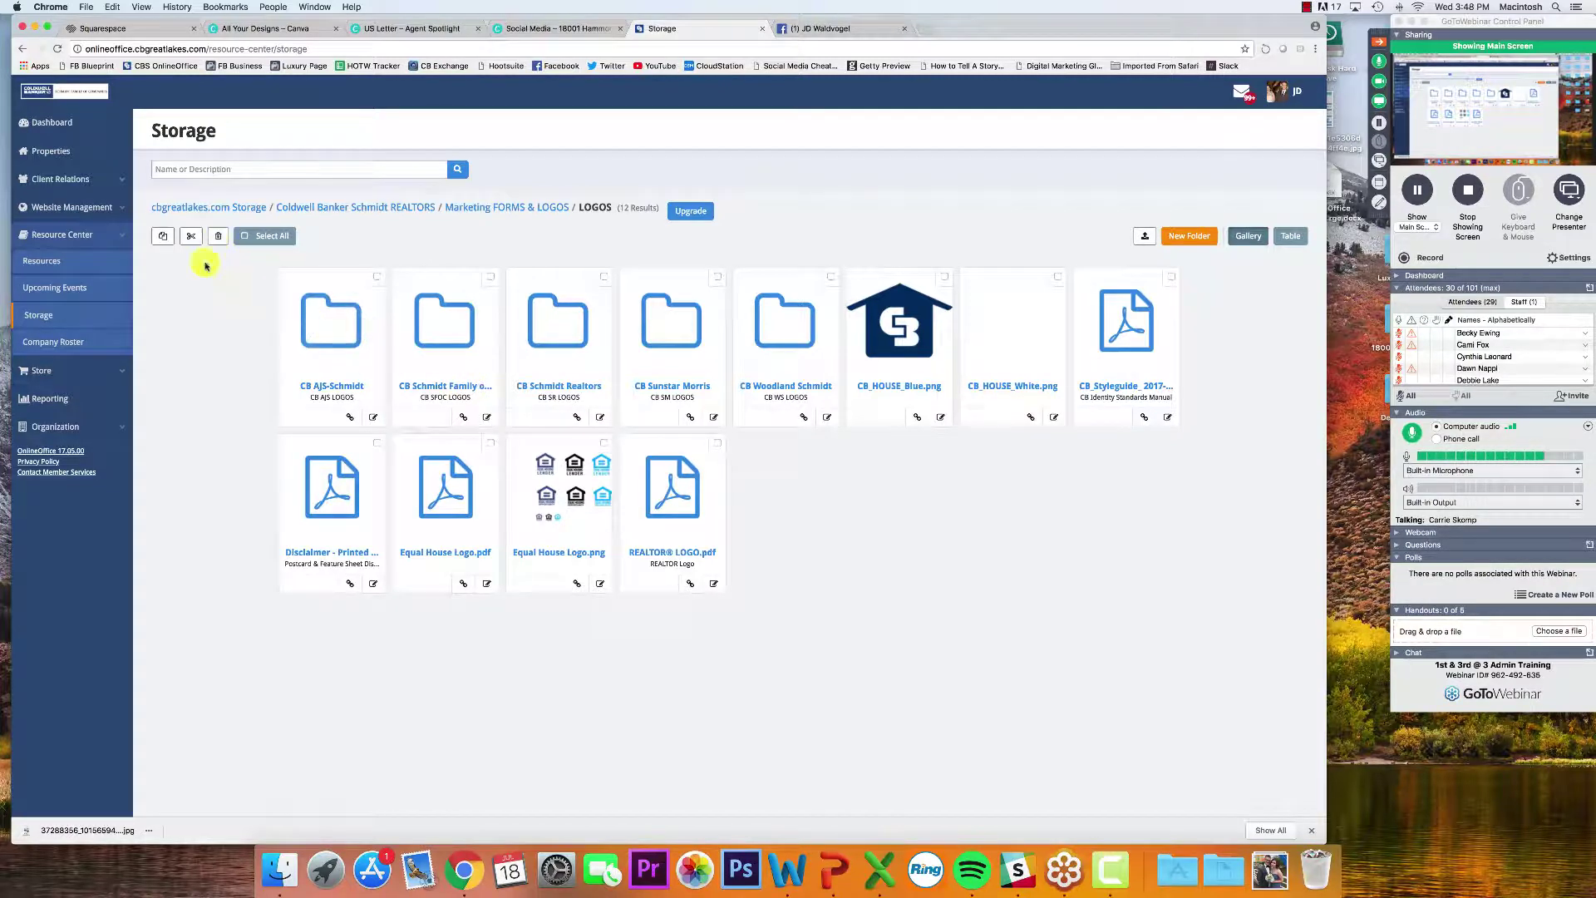
pyautogui.click(184, 209)
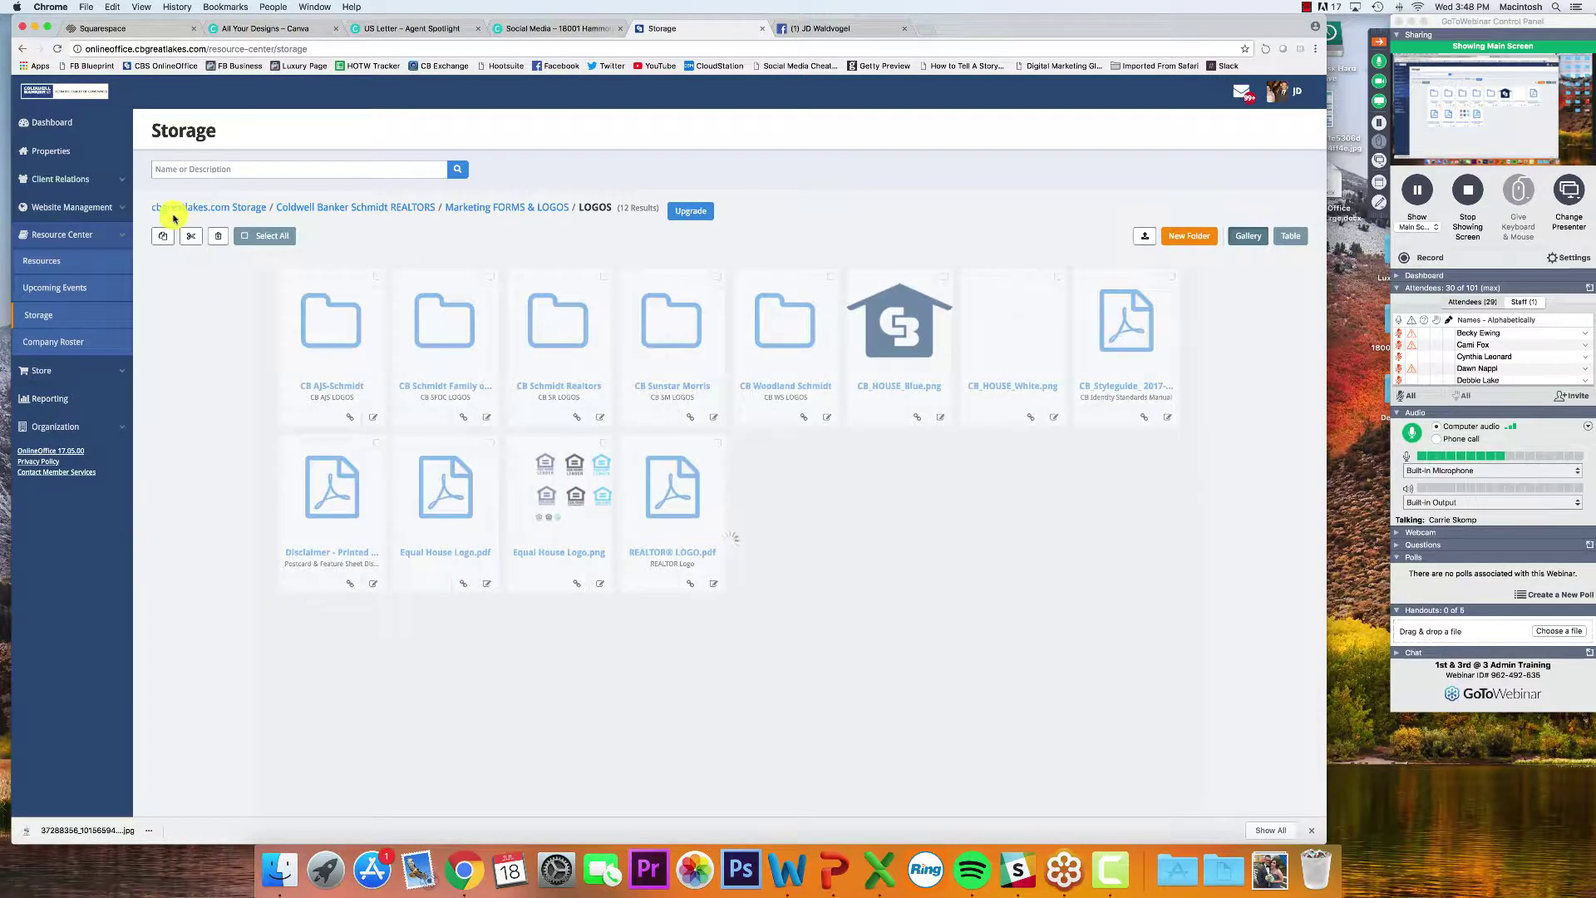
pyautogui.click(197, 169)
pyautogui.write('logo')
pyautogui.press('Return')
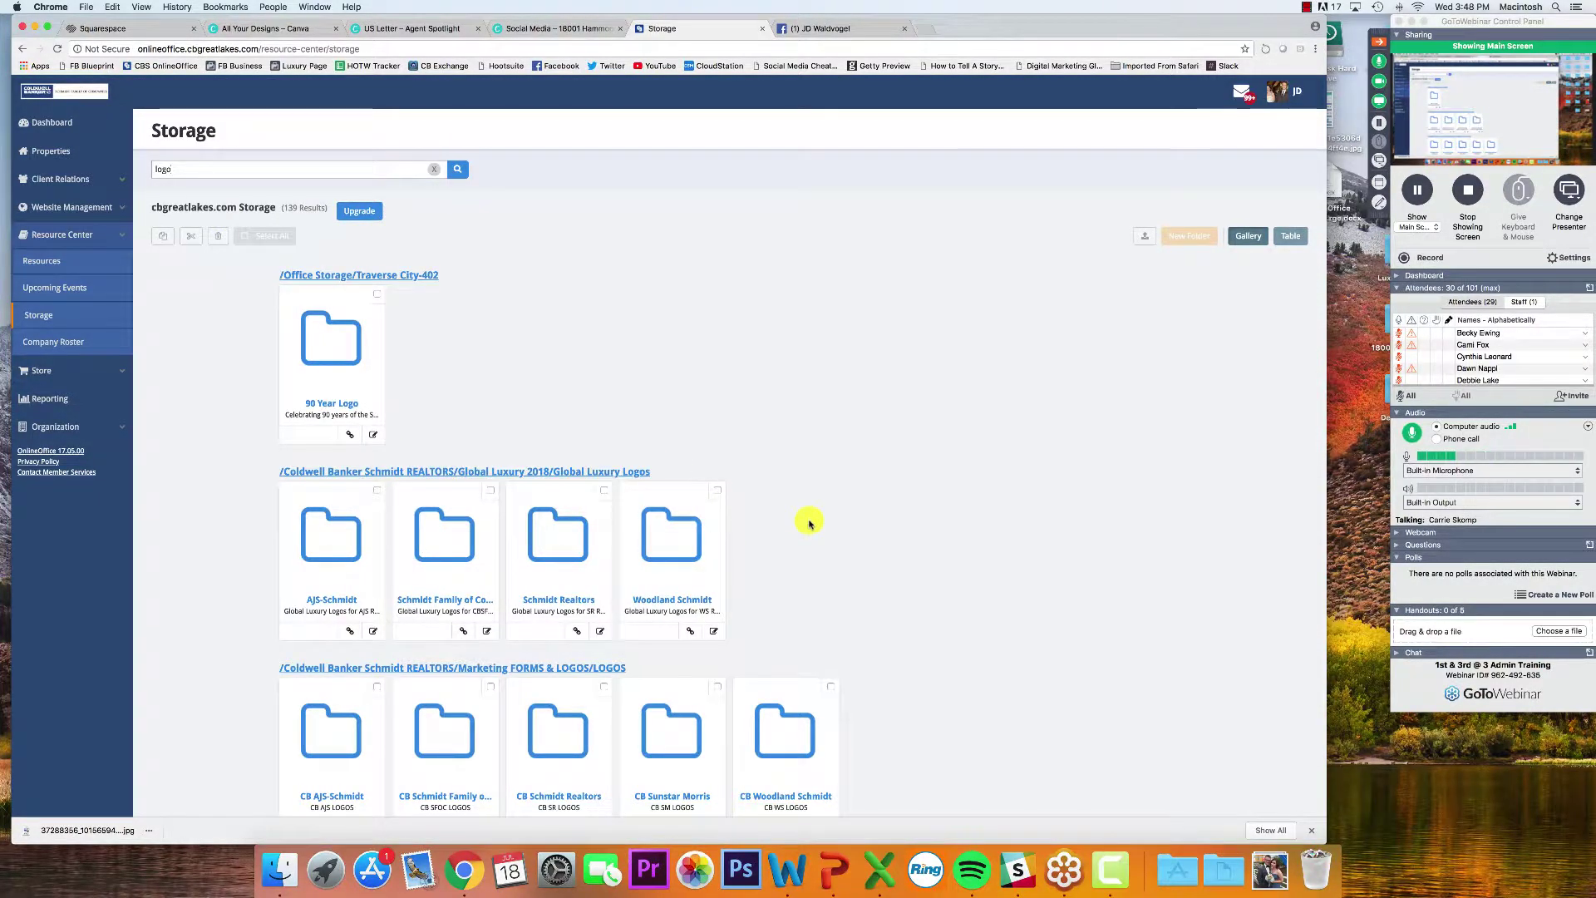
pyautogui.scroll(-15, 809, 522)
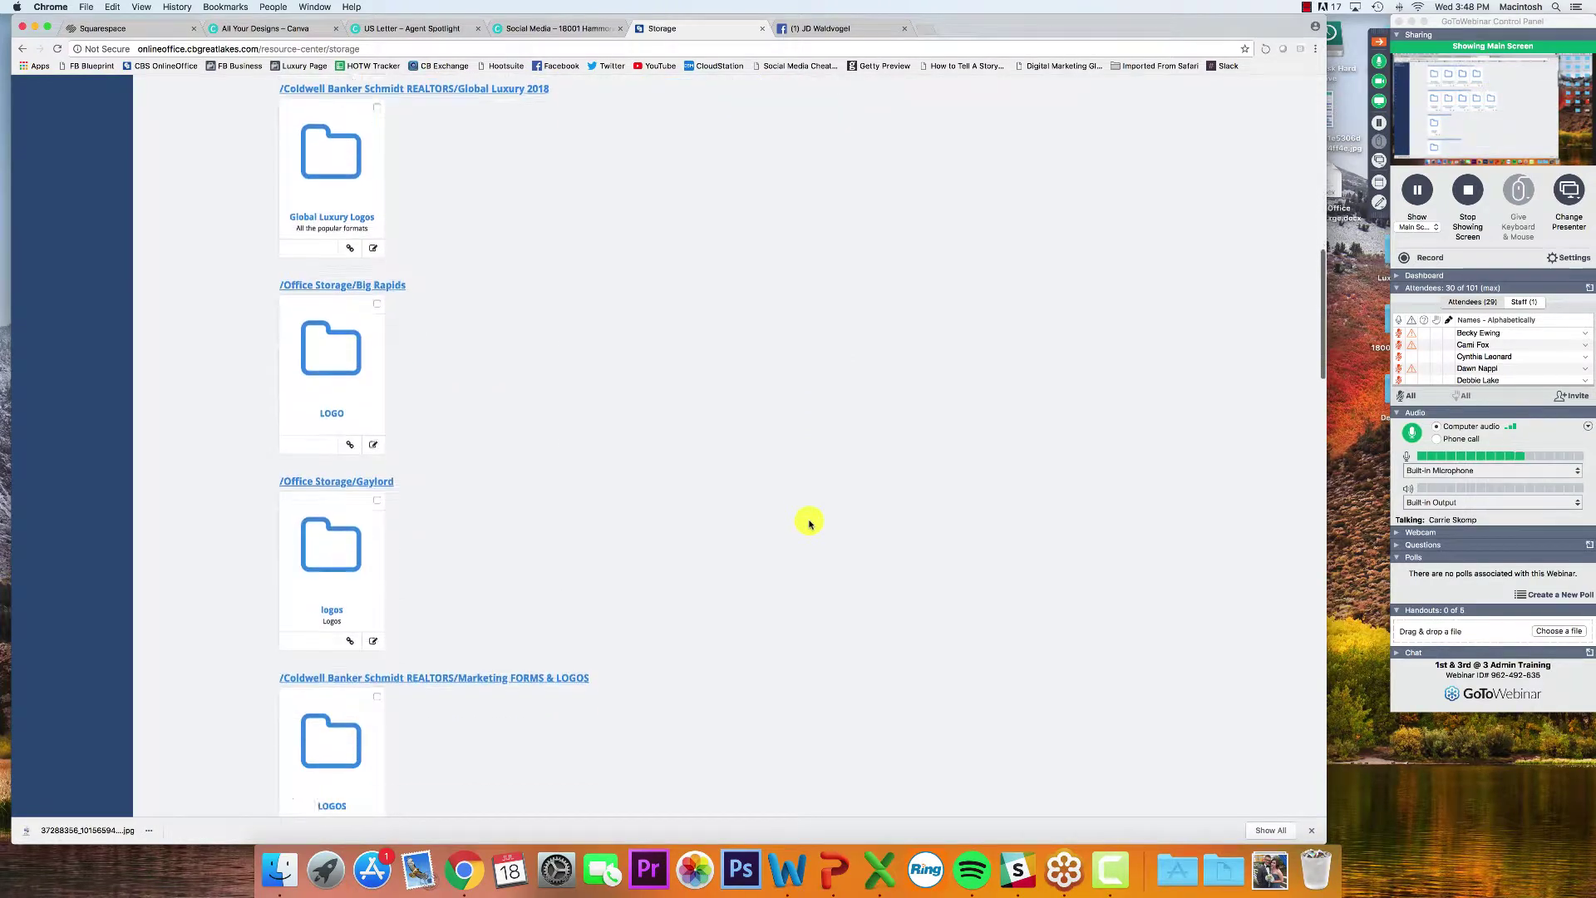
pyautogui.scroll(-15, 809, 522)
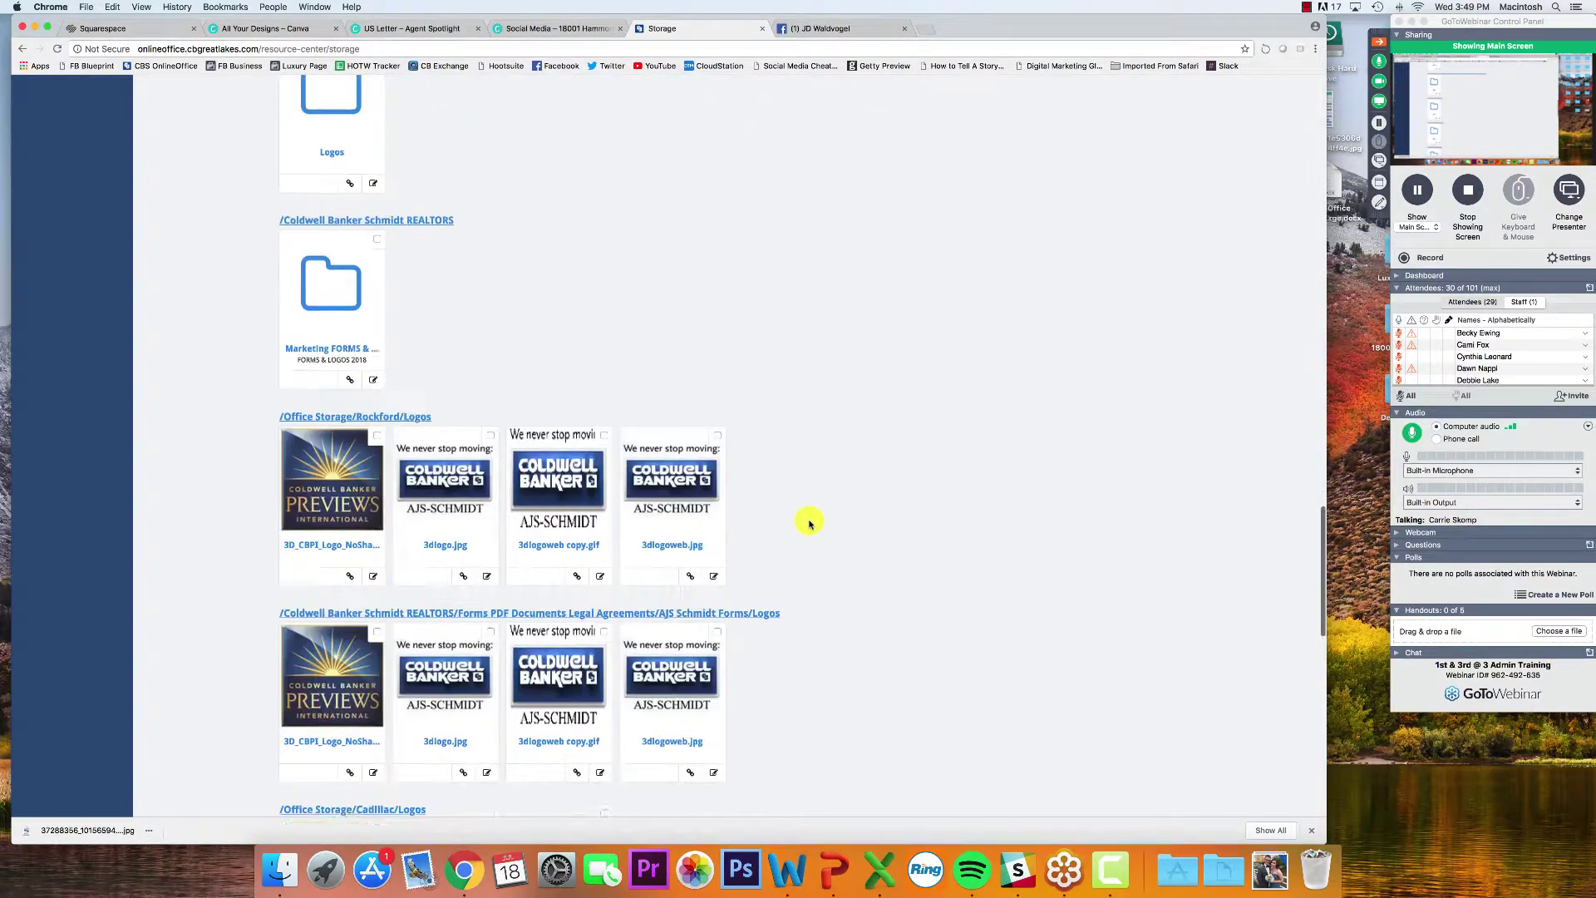
pyautogui.scroll(-5, 809, 522)
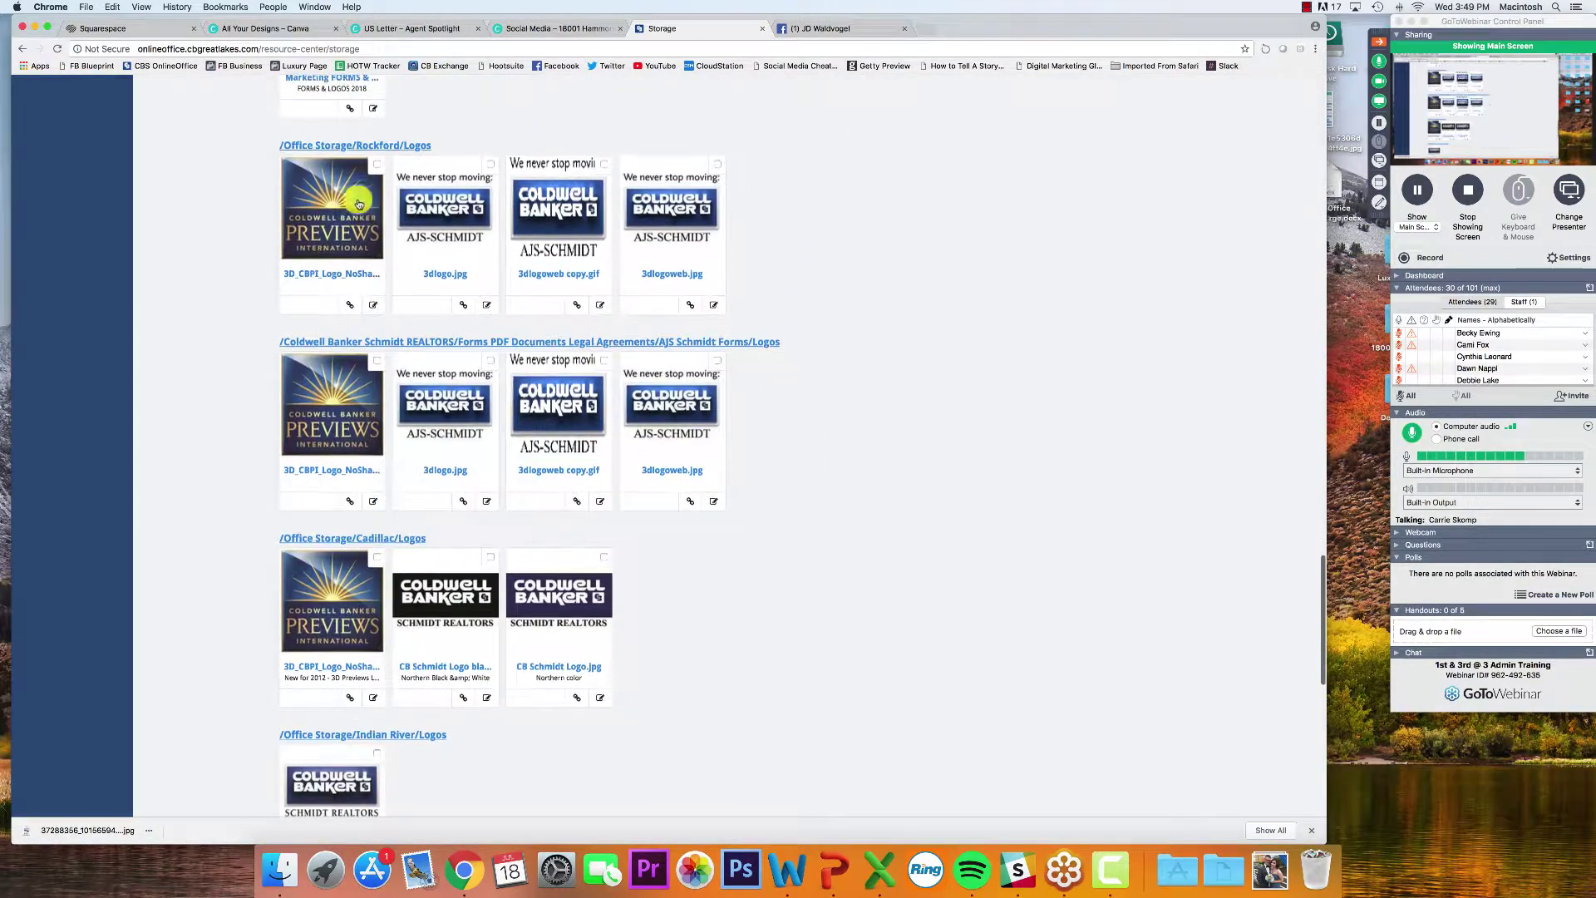
pyautogui.scroll(-2, 865, 410)
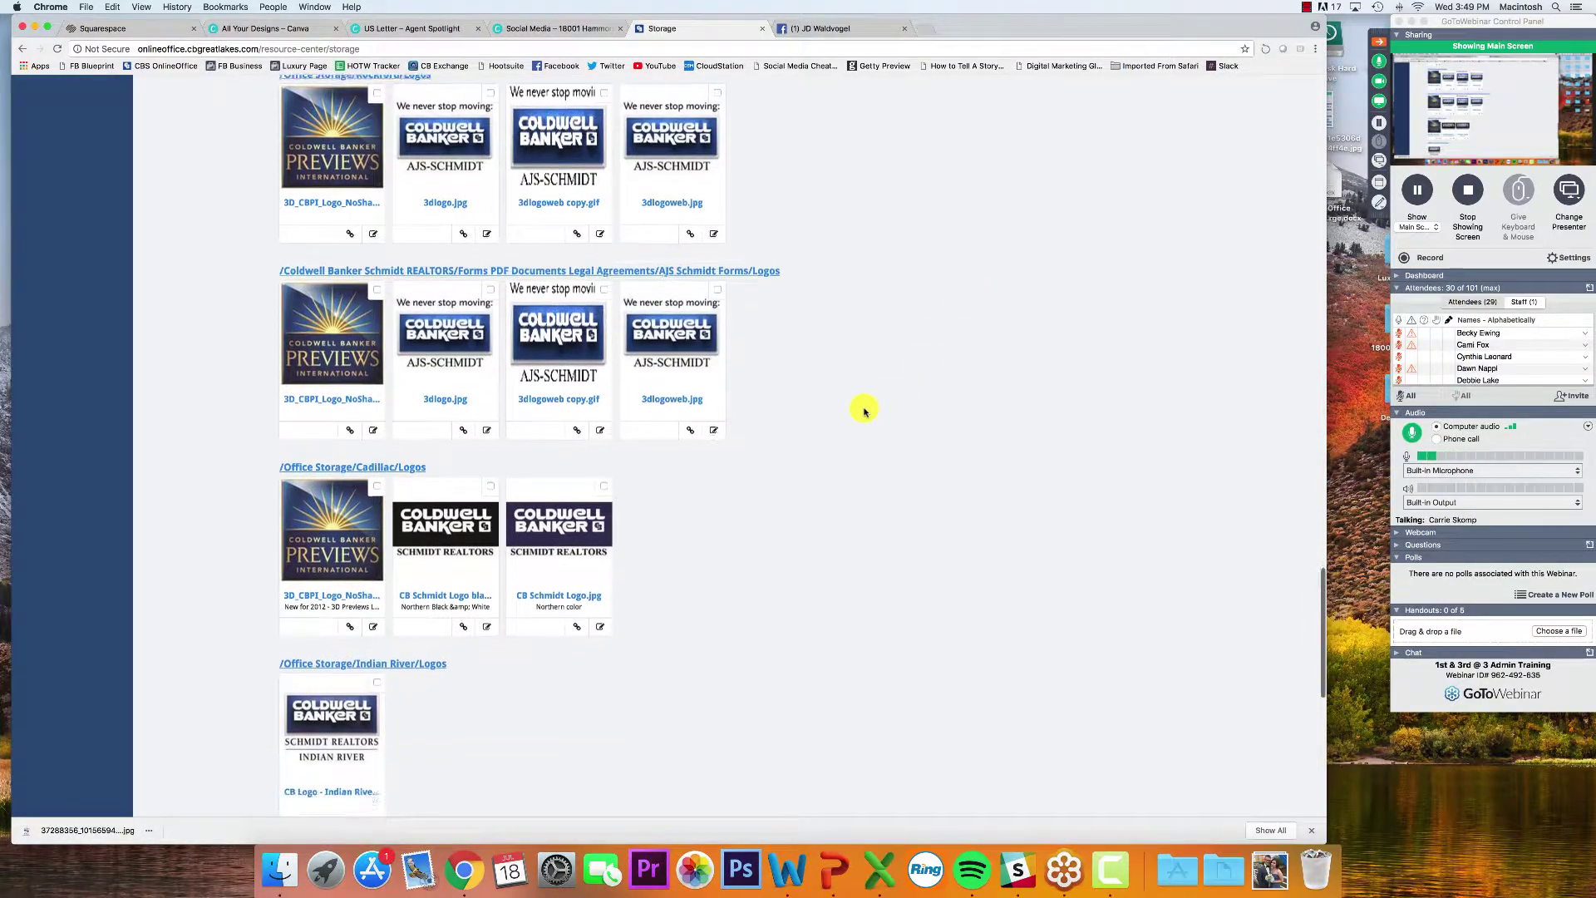
pyautogui.scroll(-4, 864, 410)
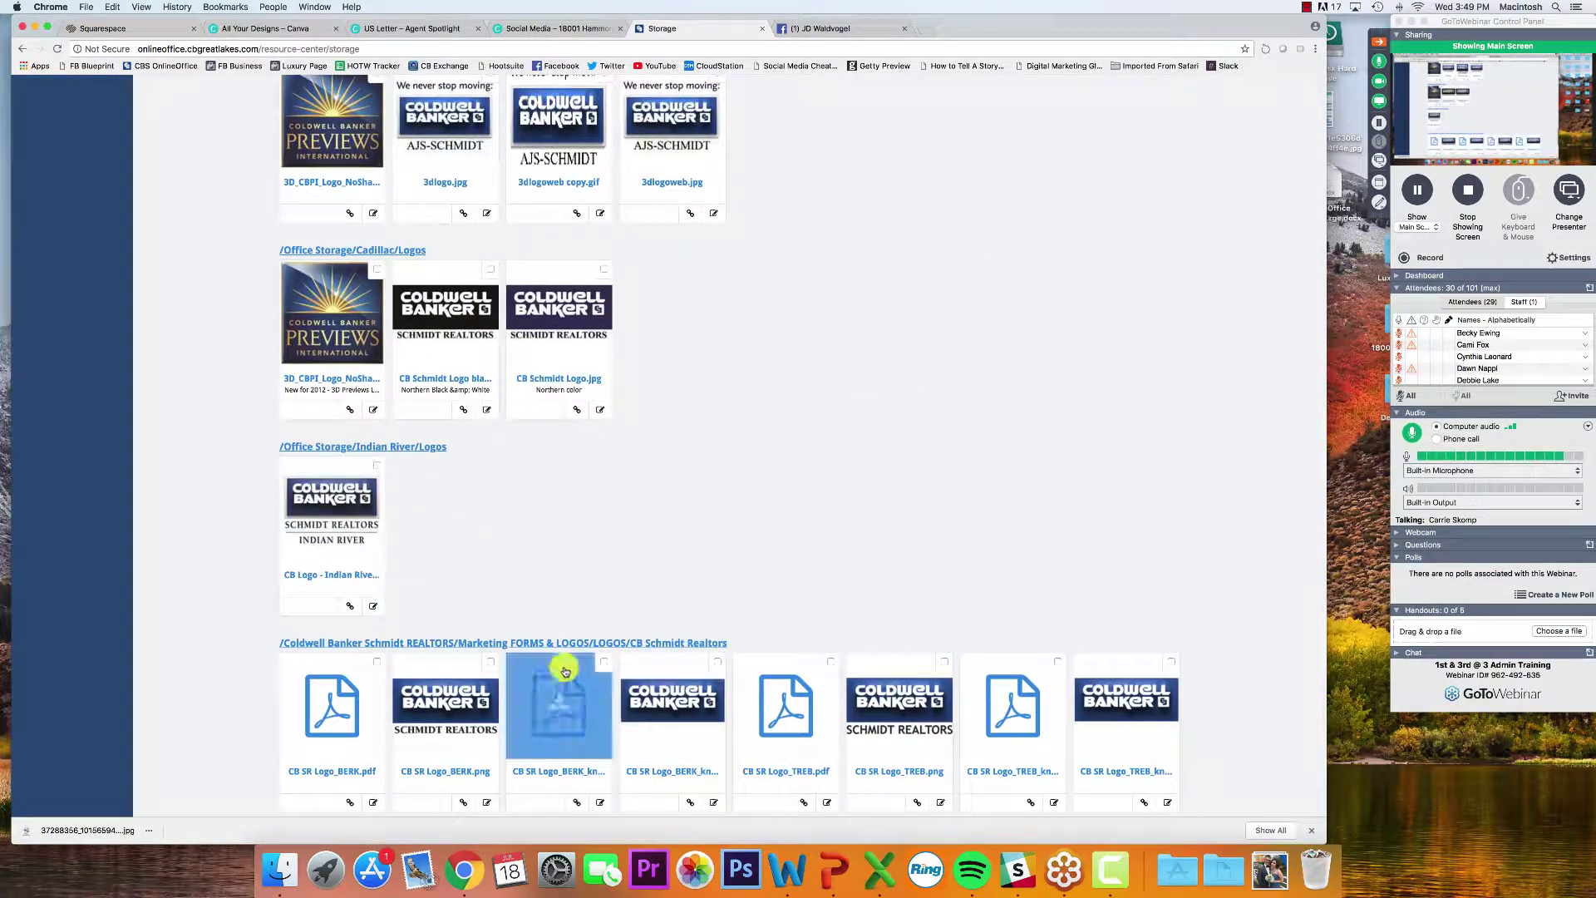
pyautogui.scroll(-6, 527, 563)
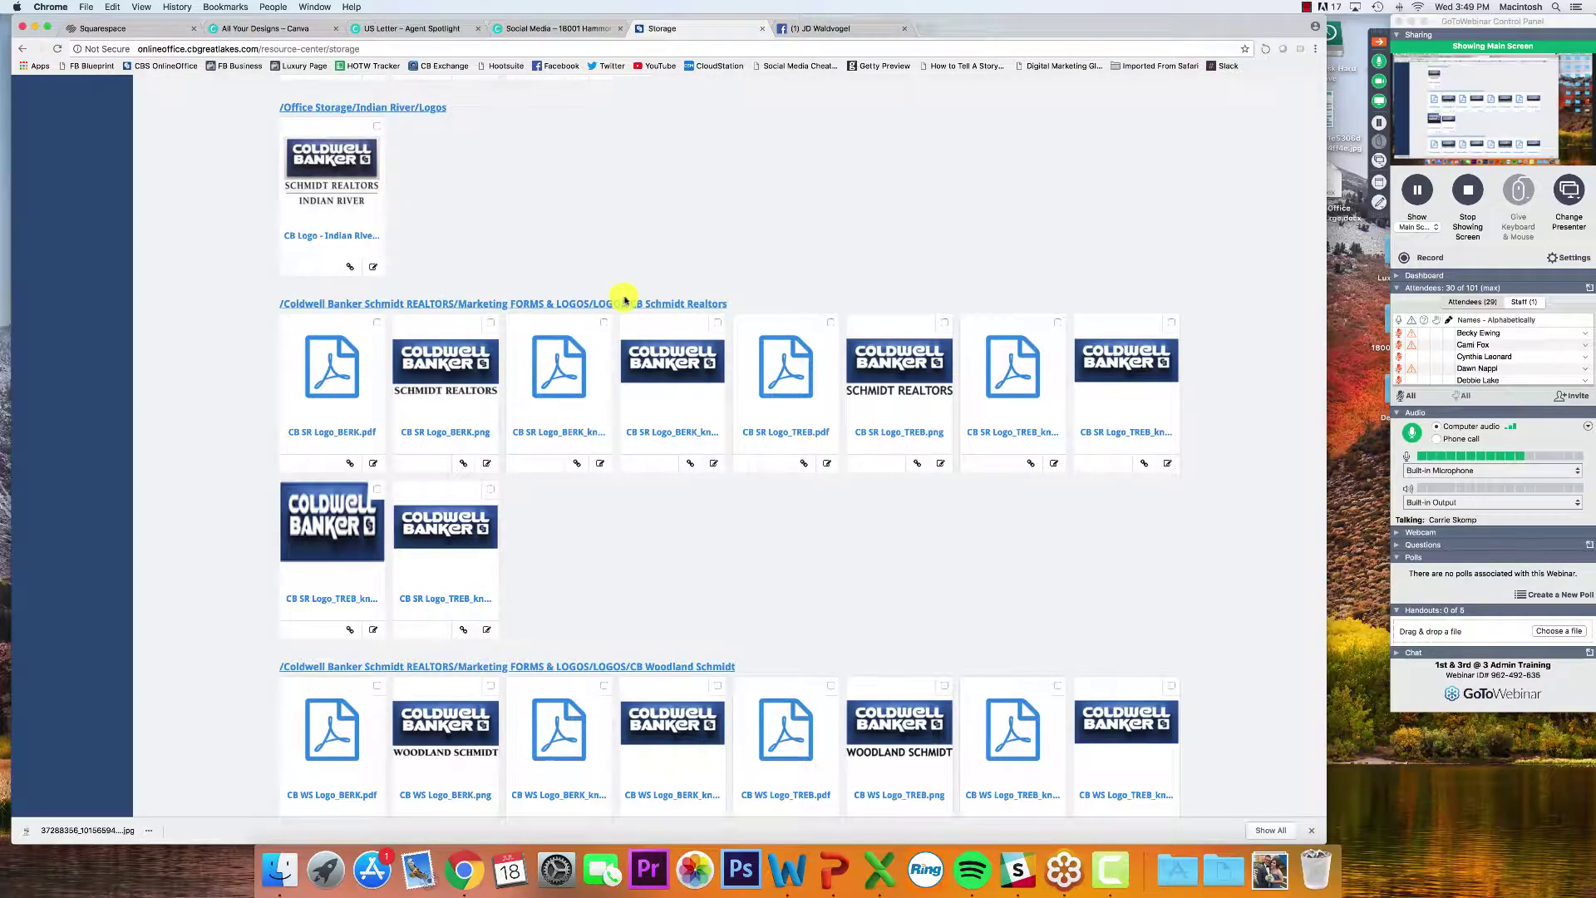
pyautogui.scroll(-1, 625, 306)
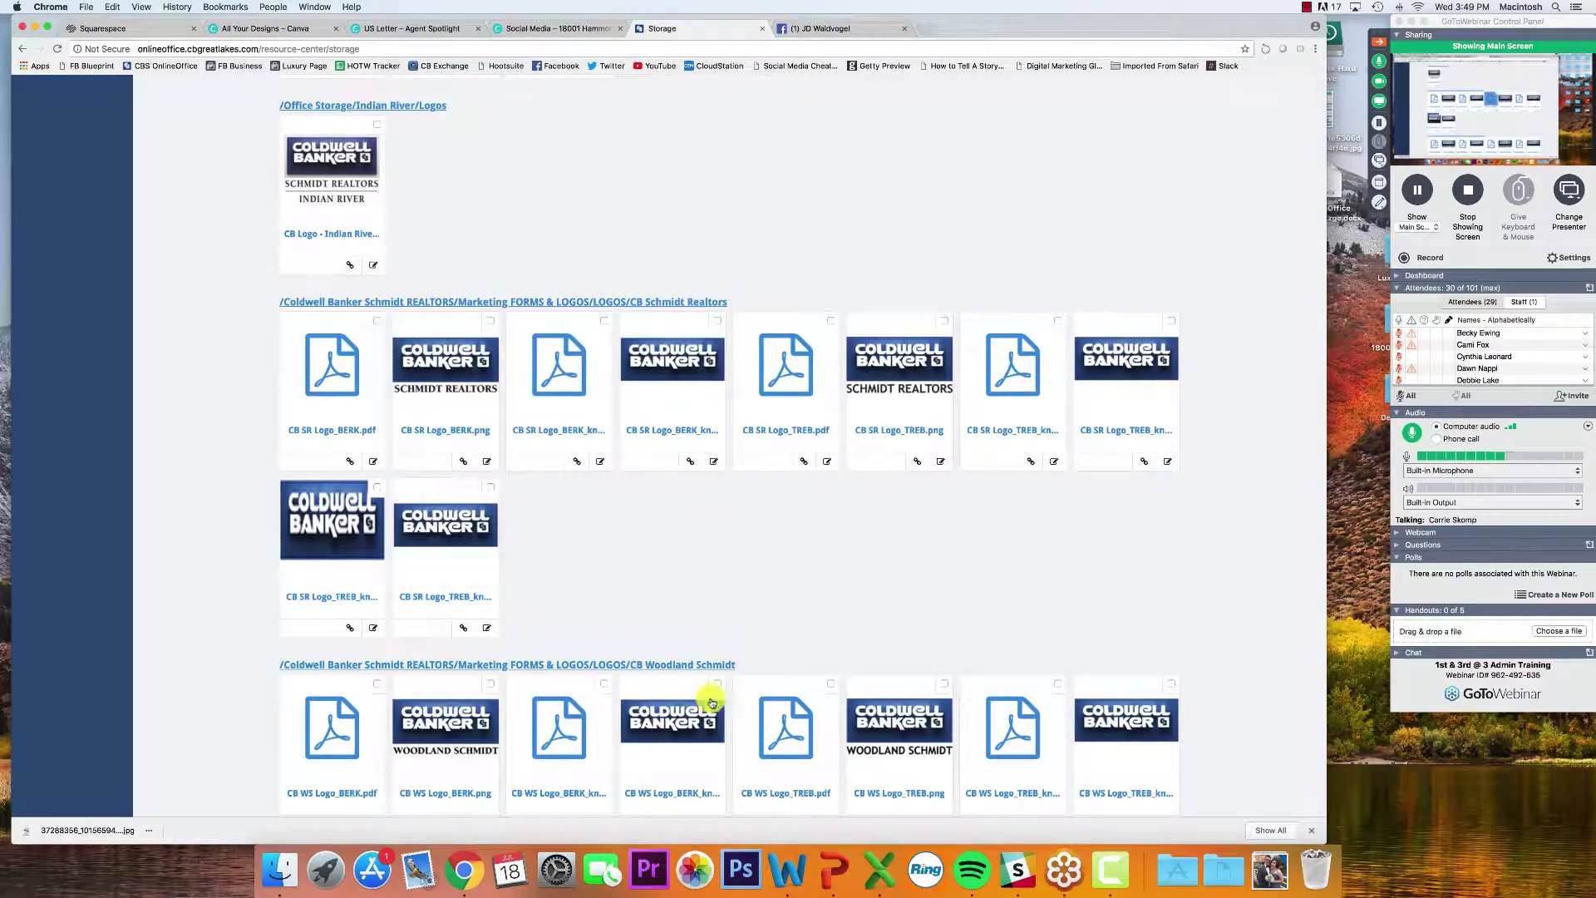
pyautogui.scroll(-2, 207, 581)
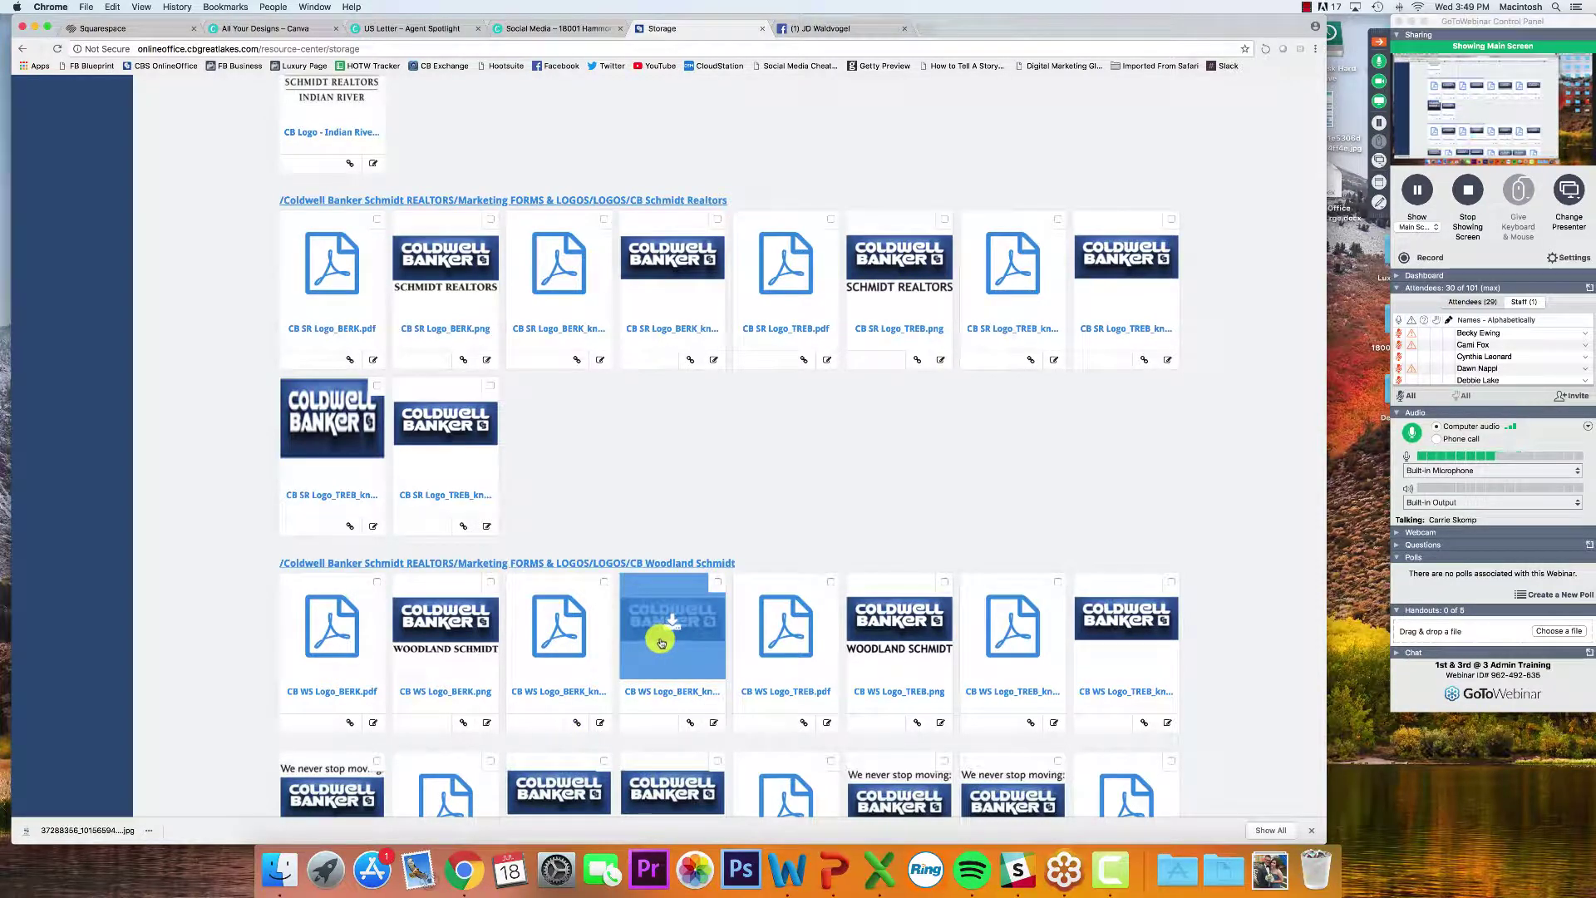
pyautogui.scroll(5, 660, 642)
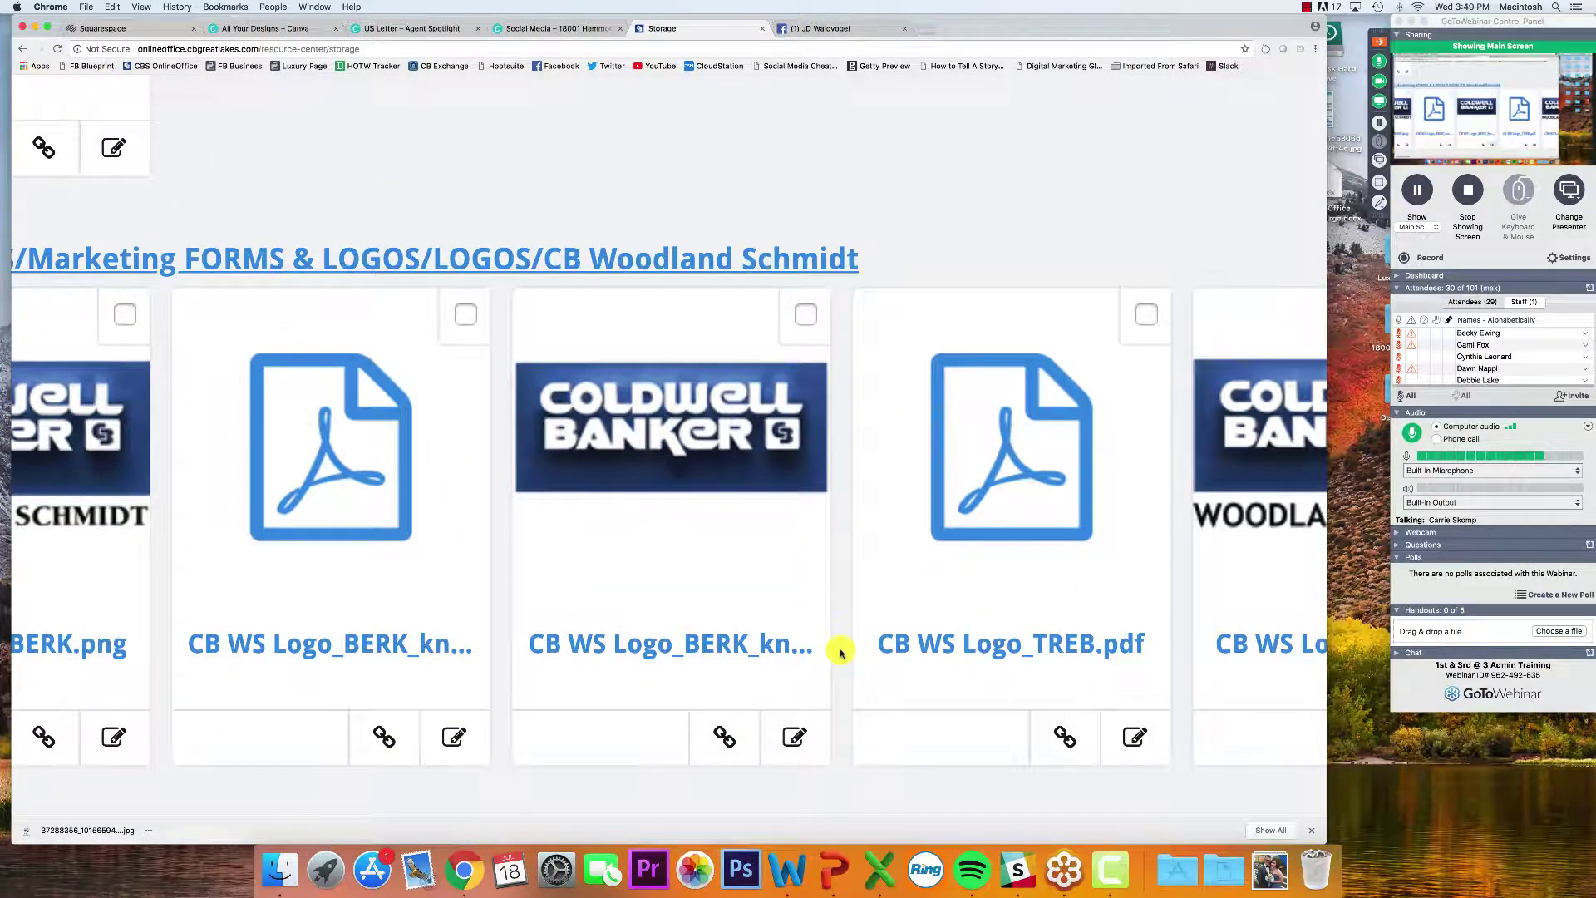
pyautogui.hscroll(1, 841, 652)
pyautogui.hscroll(2, 831, 653)
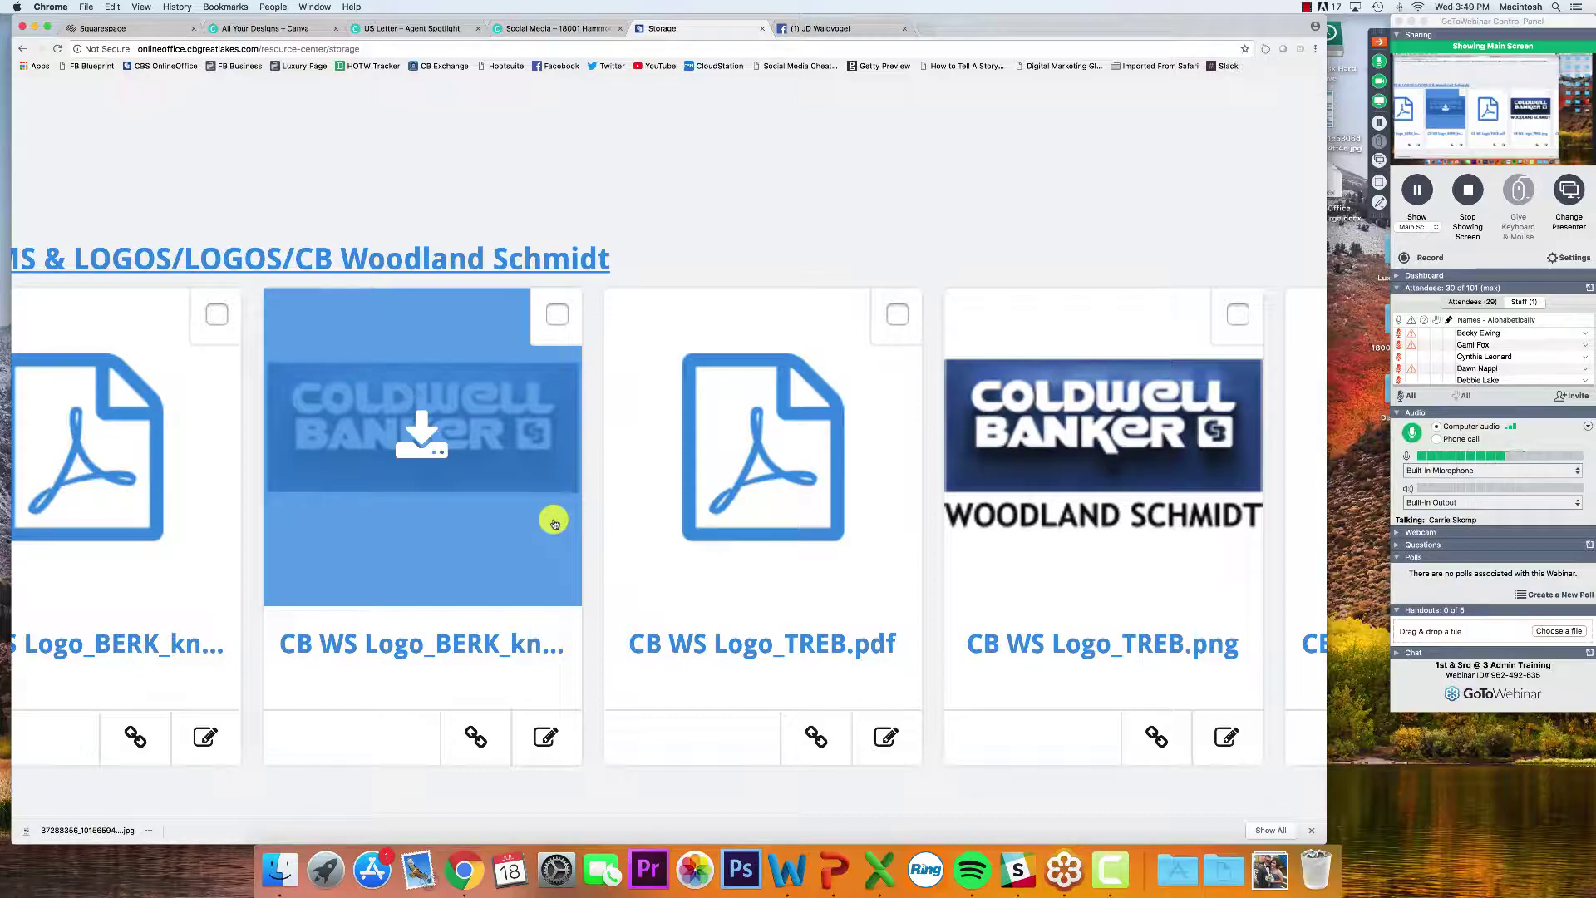
pyautogui.scroll(-5, 593, 503)
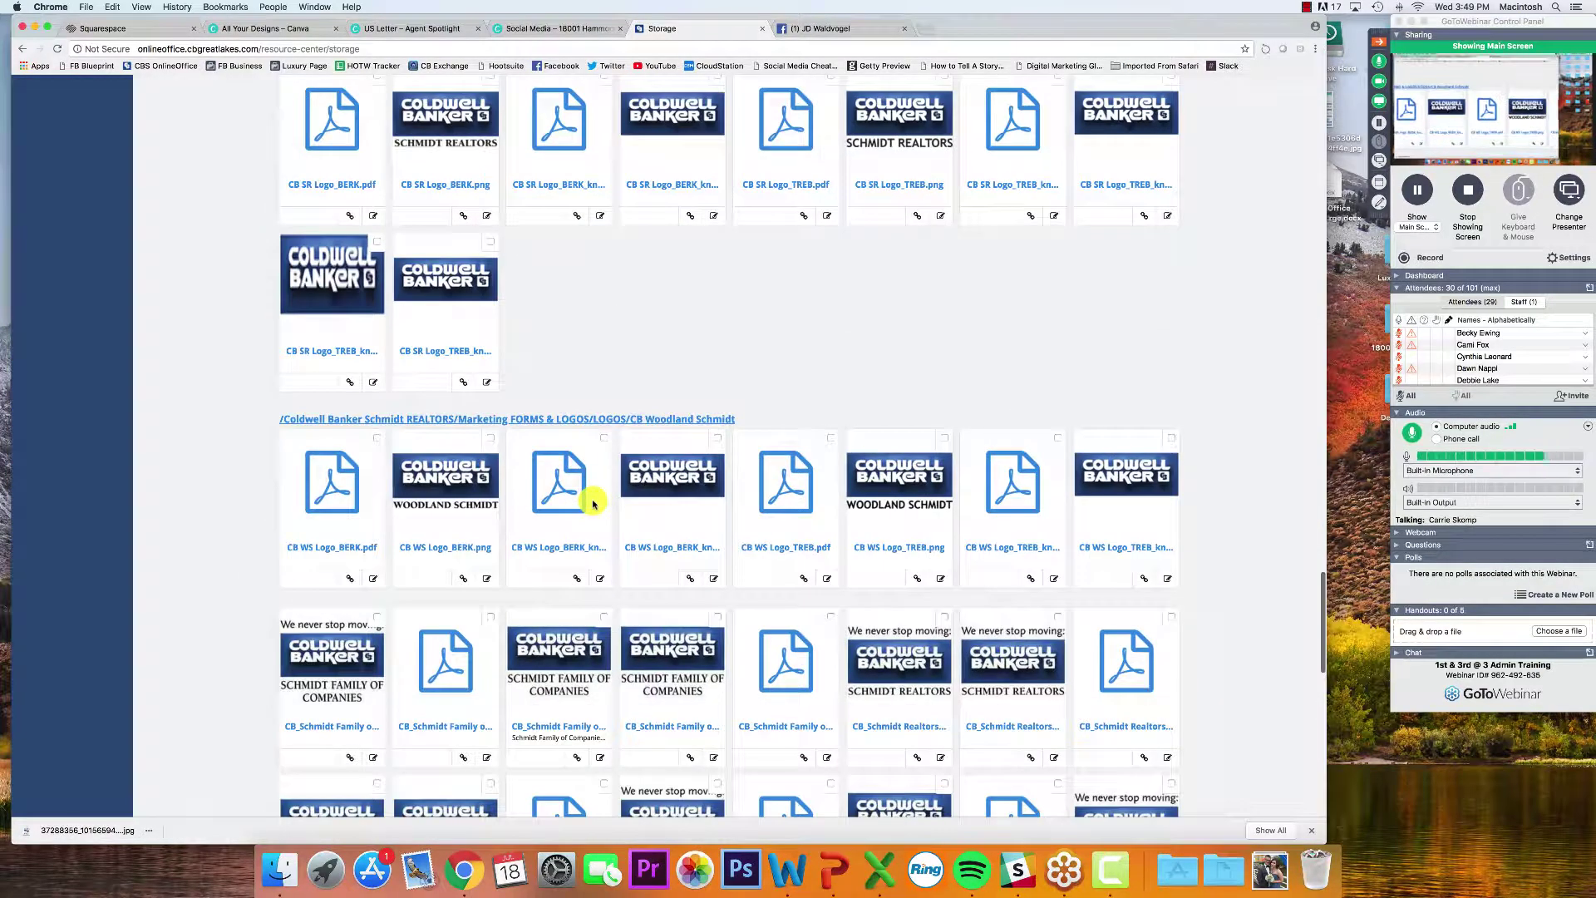
pyautogui.scroll(15, 207, 523)
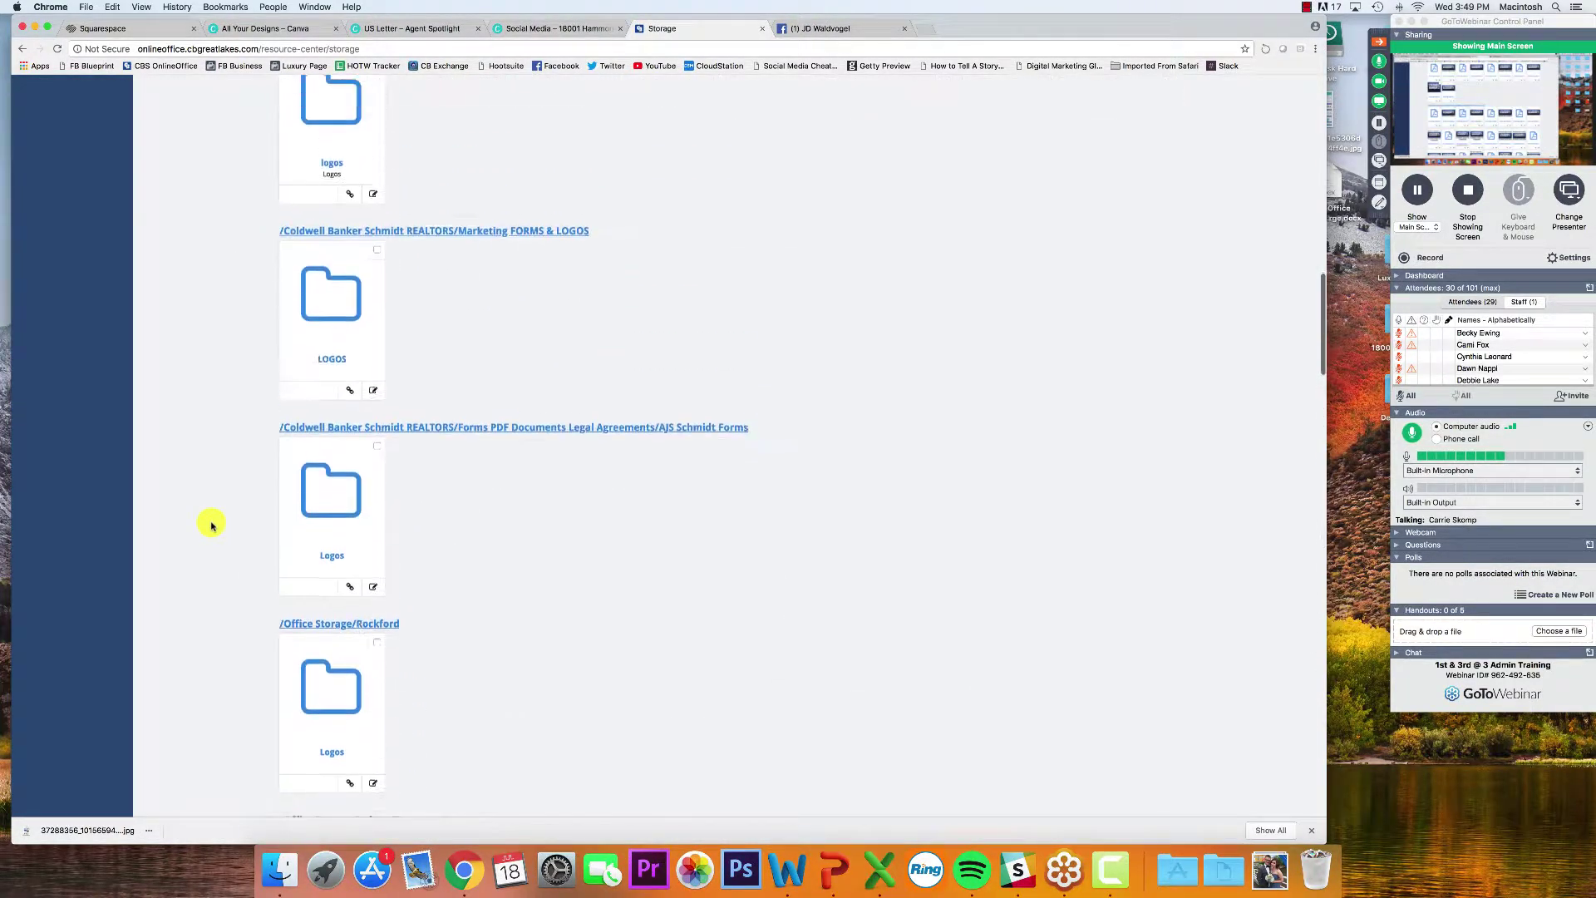
pyautogui.scroll(10, 211, 525)
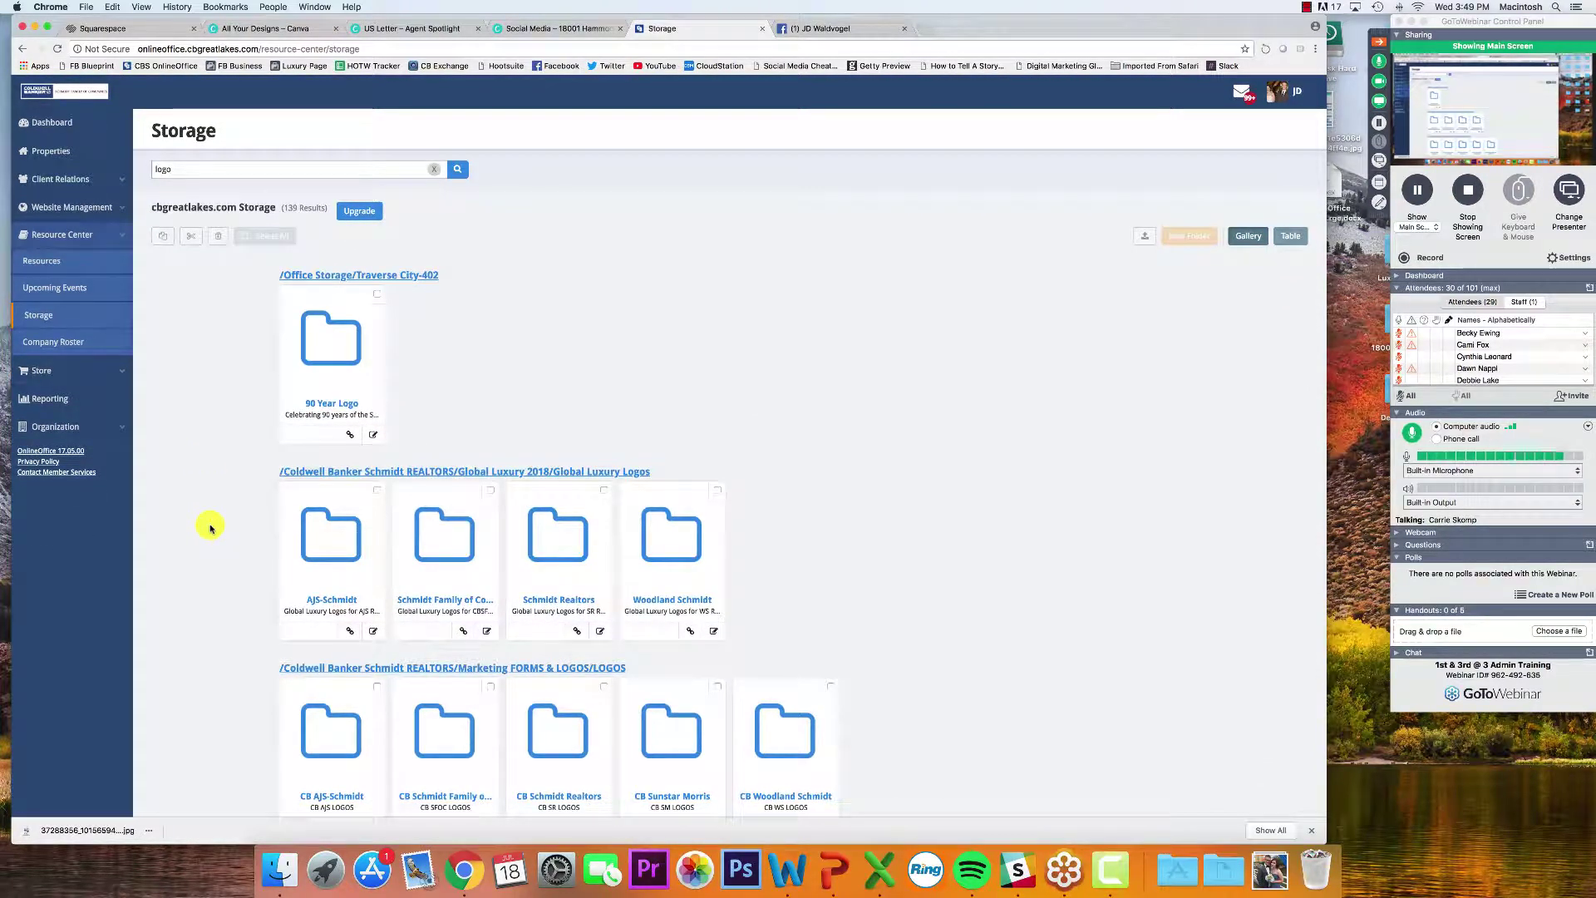
# Clear the logo search, reopen the 12-item LOGOS folder, then return to the Canva tab
pyautogui.click(439, 171)
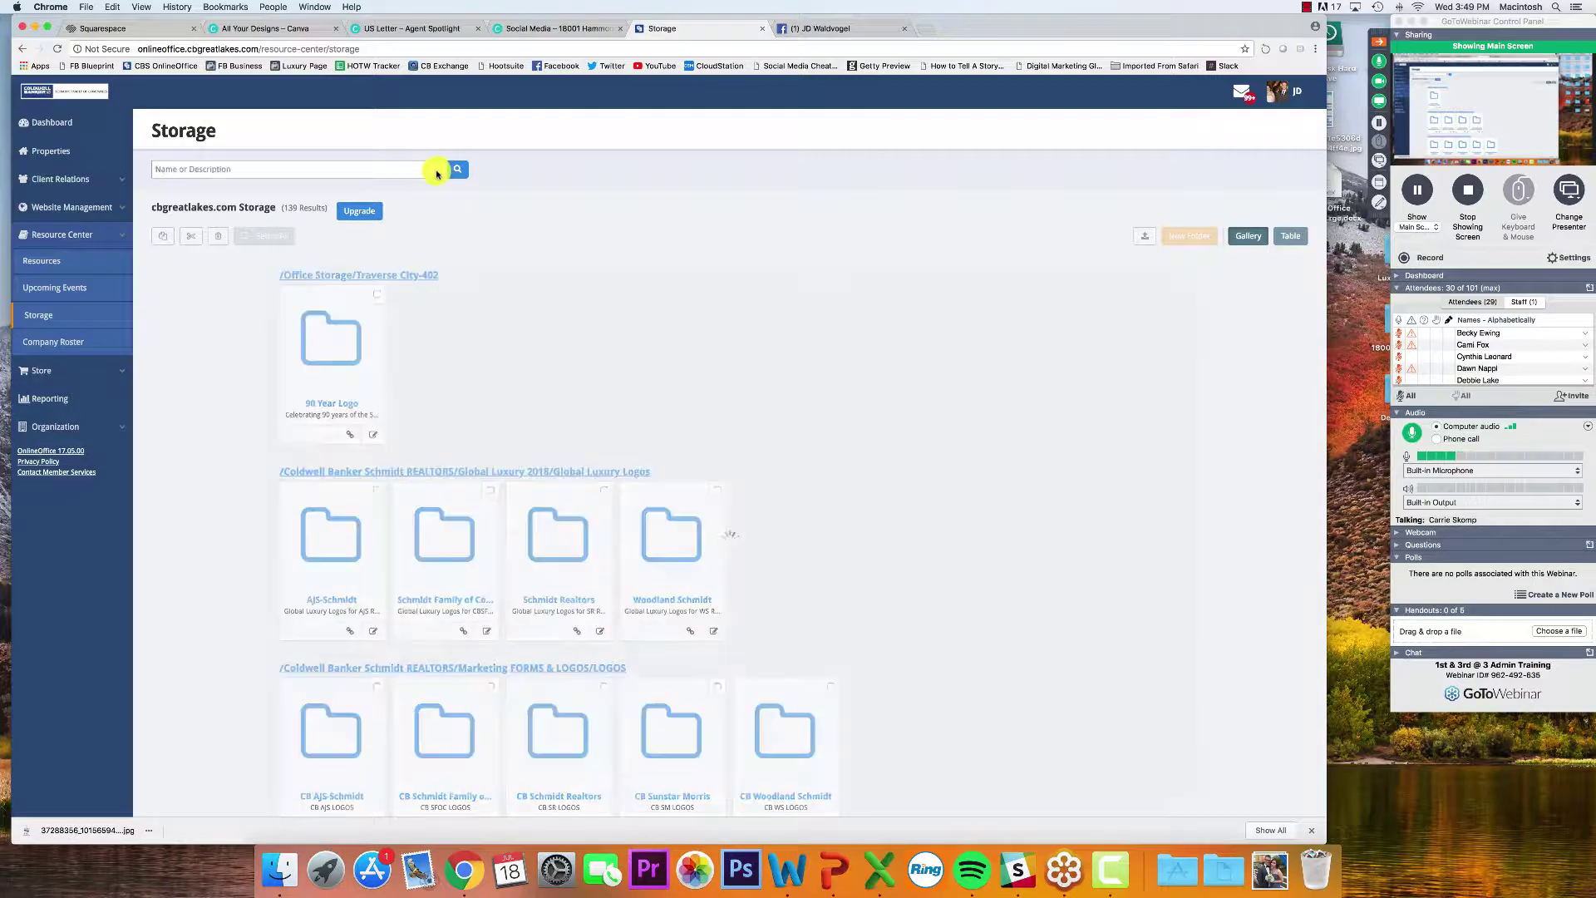
pyautogui.click(315, 387)
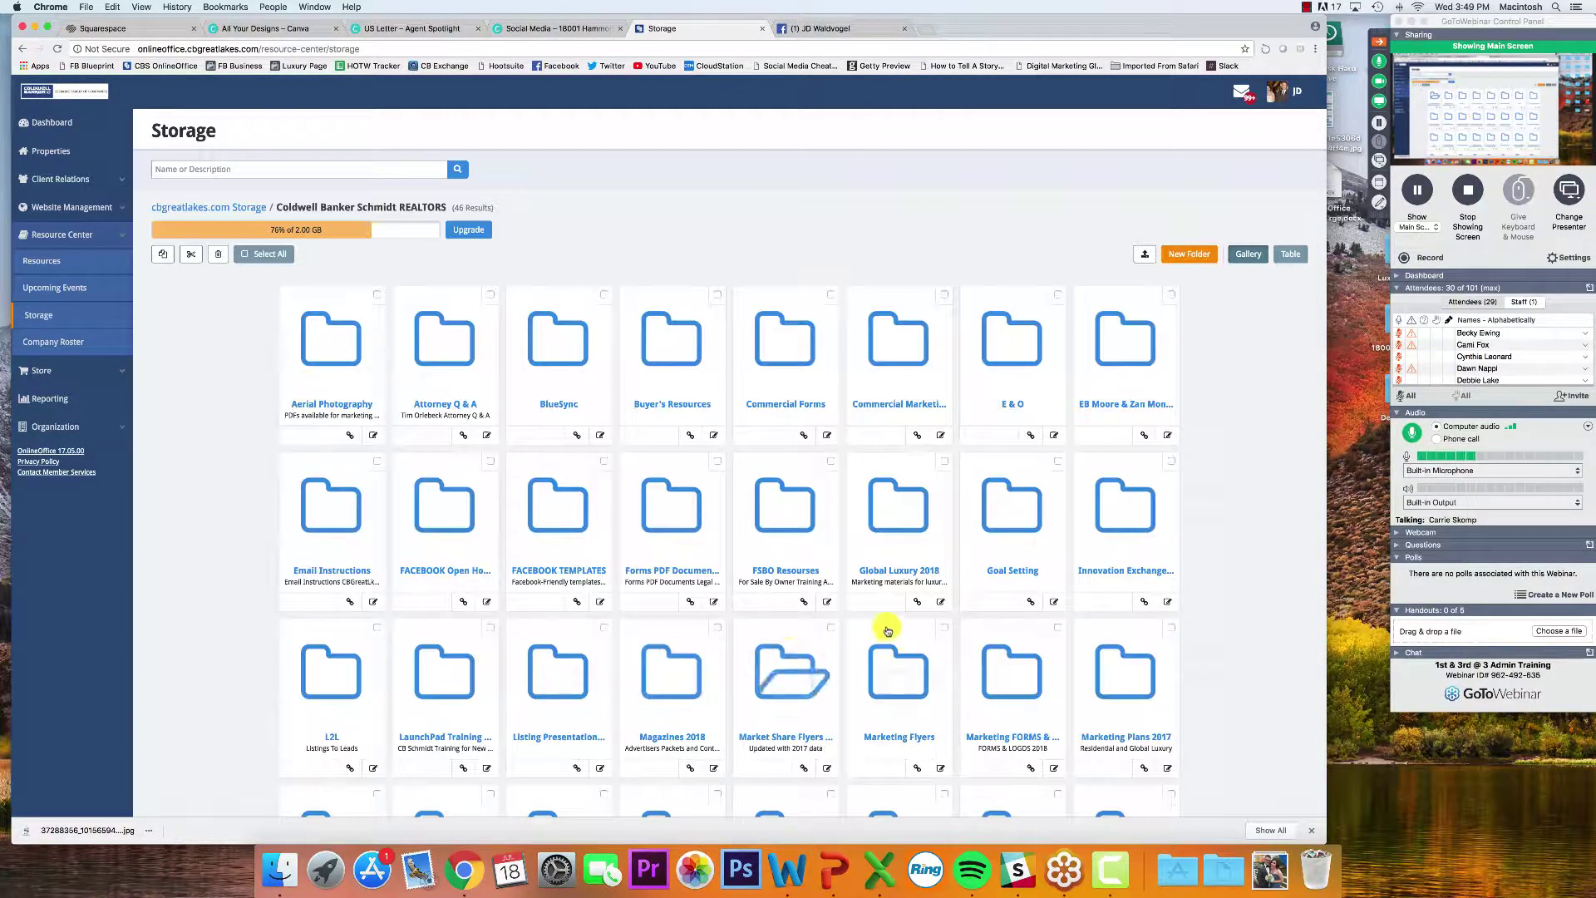
pyautogui.click(997, 720)
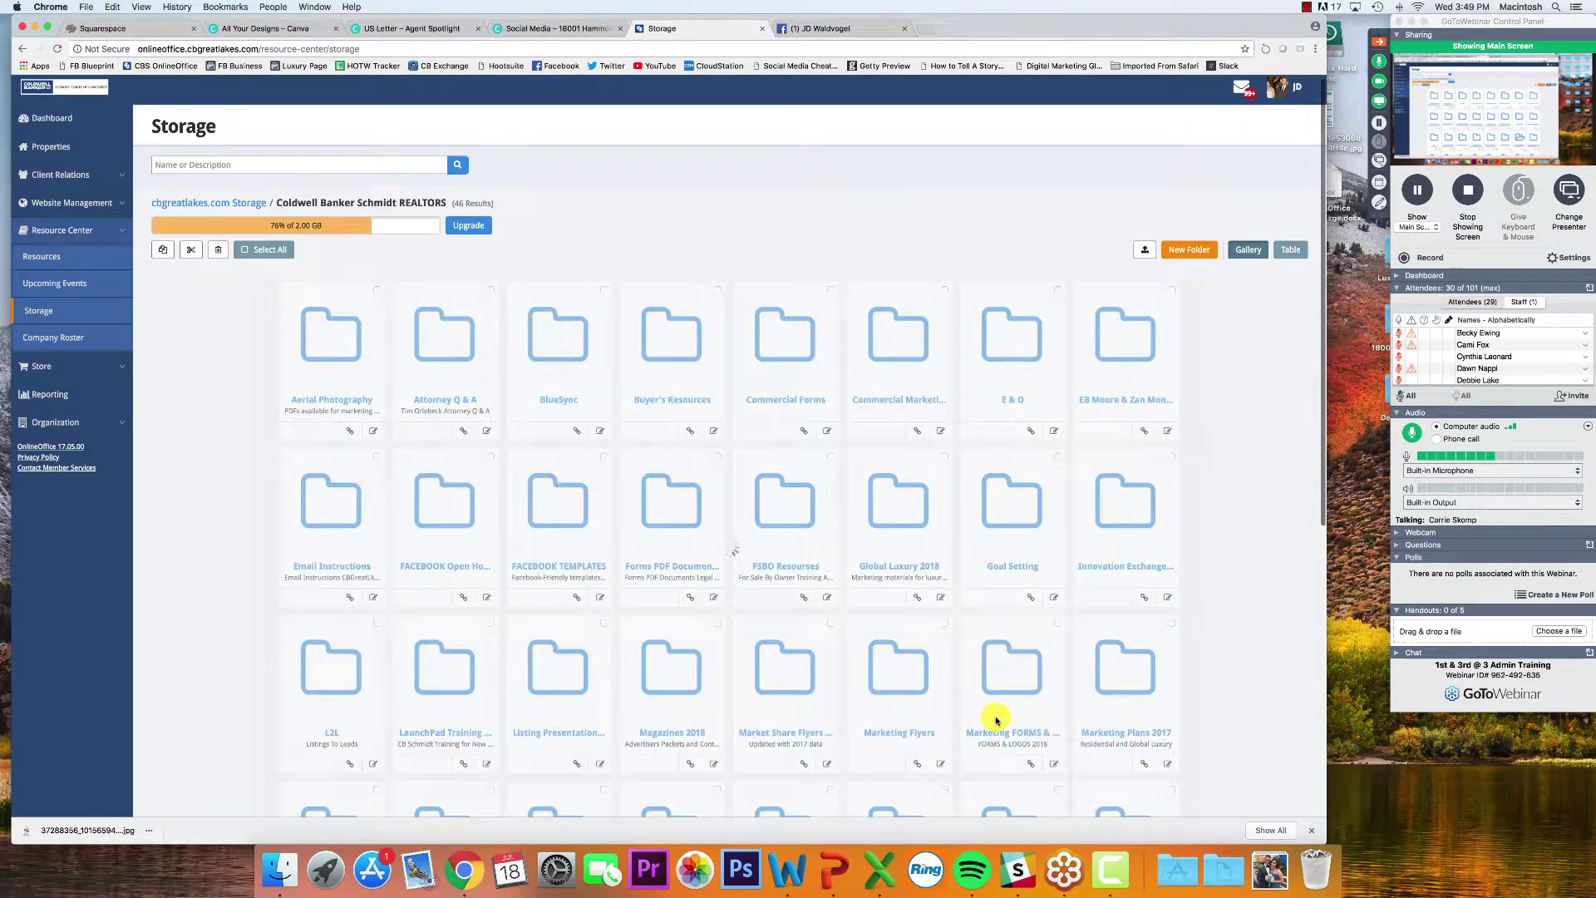
pyautogui.click(326, 346)
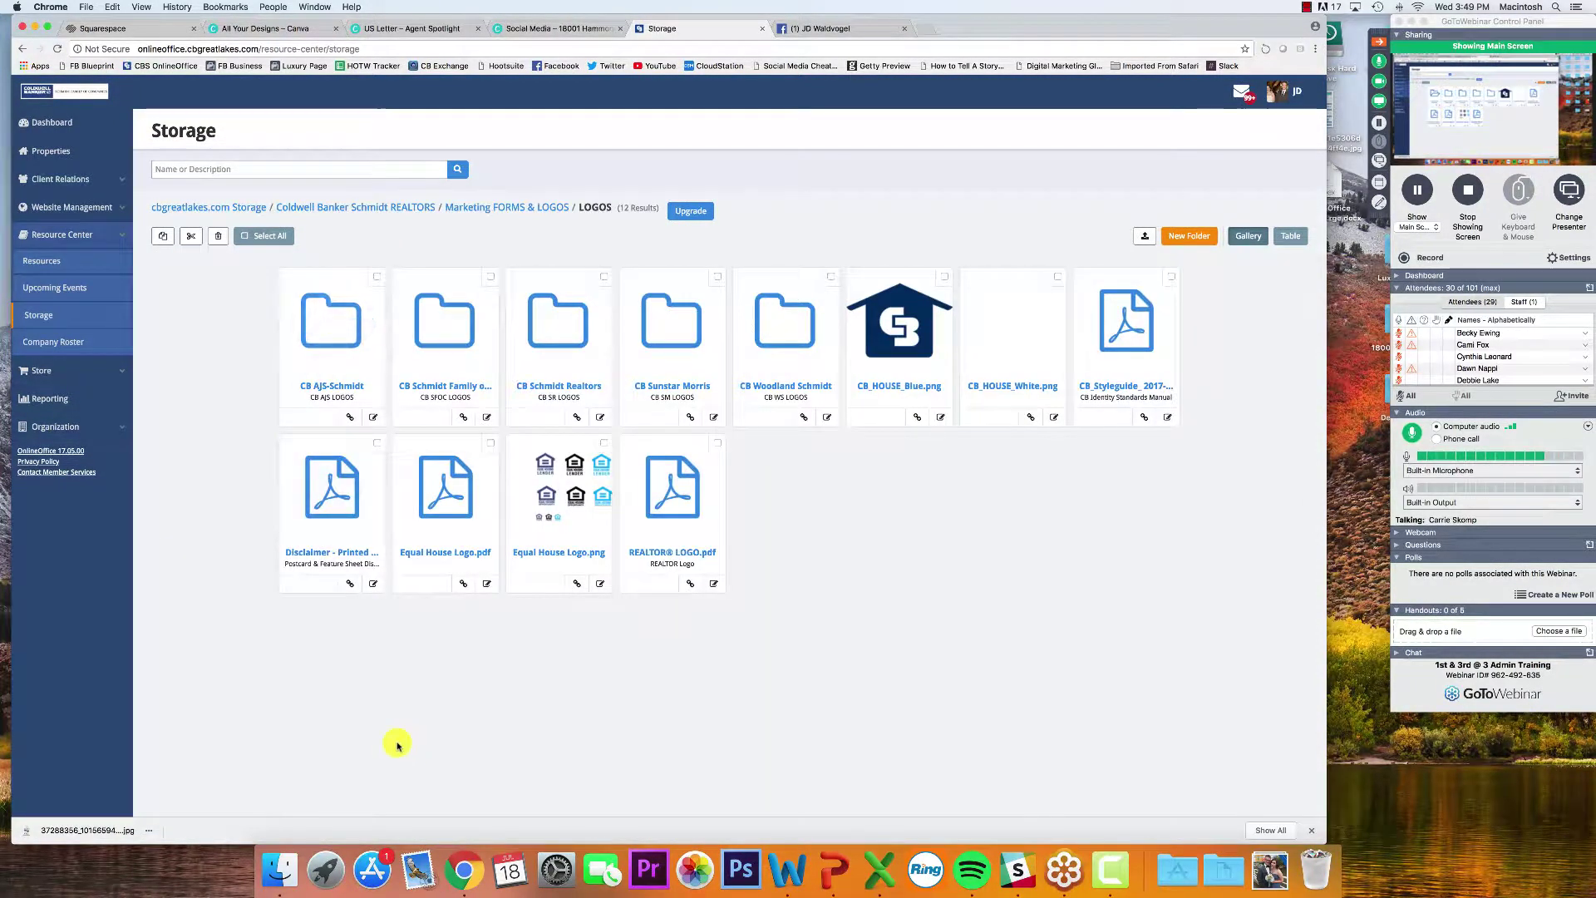
pyautogui.click(1309, 831)
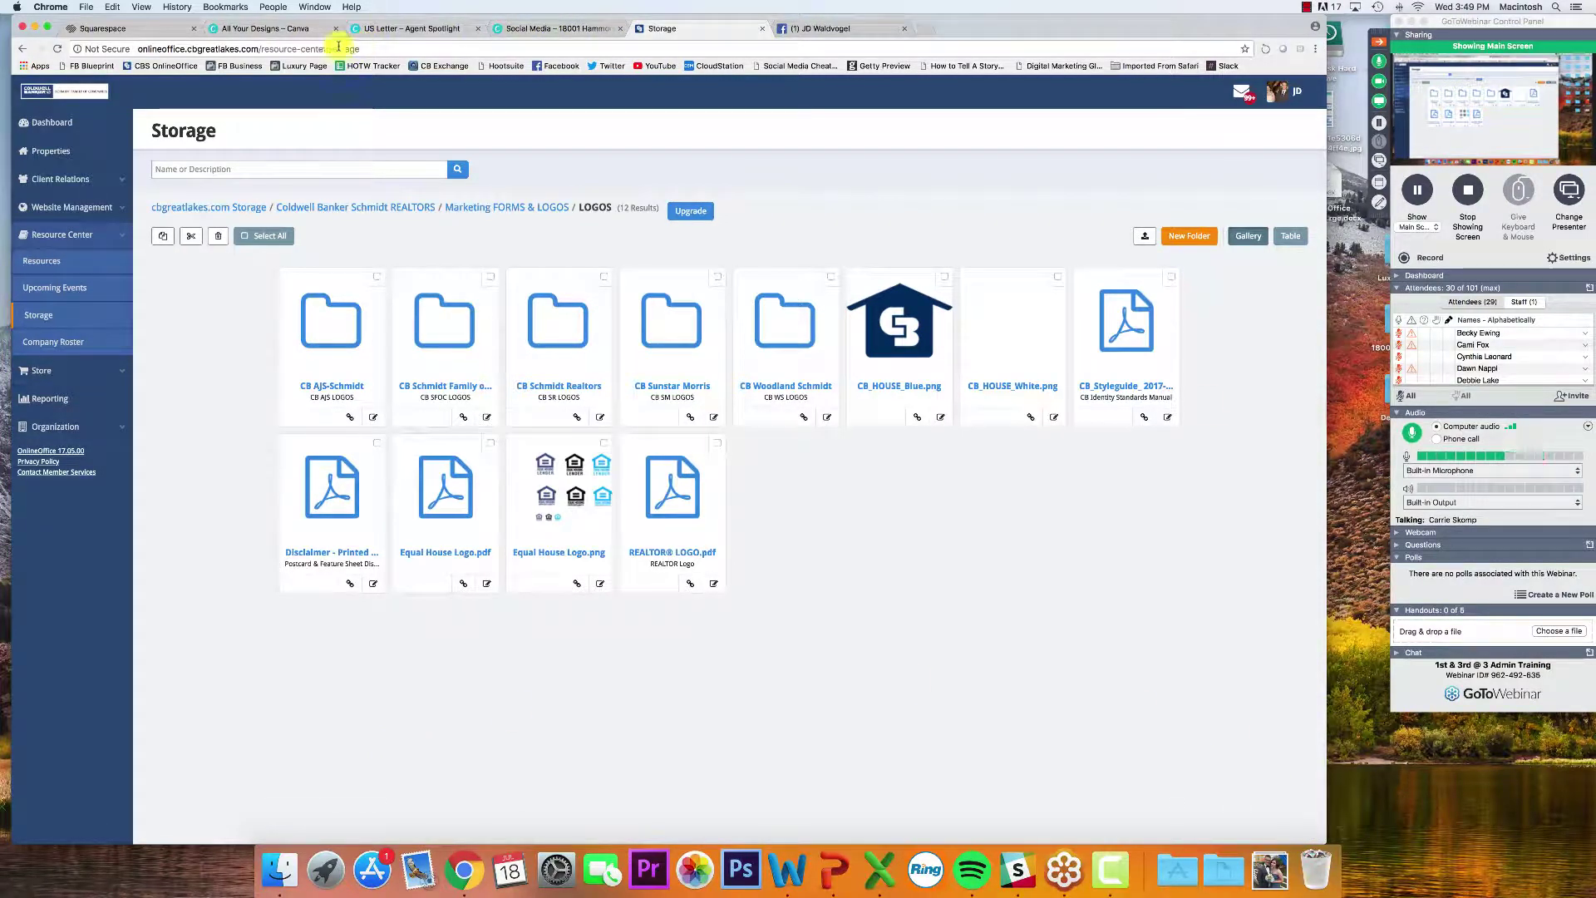
pyautogui.click(276, 31)
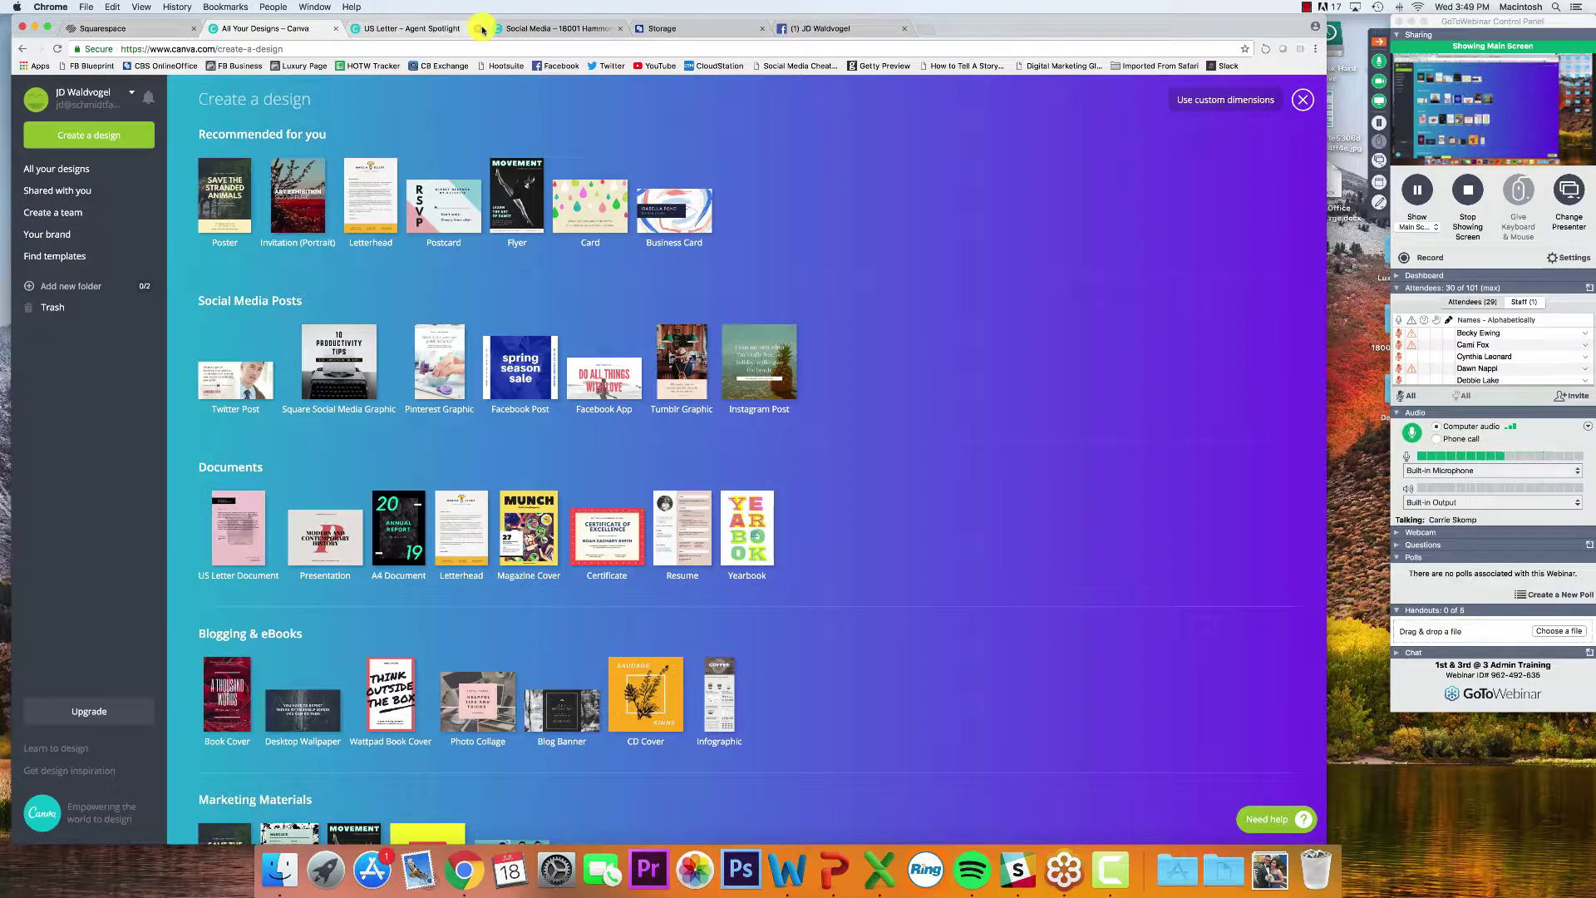
pyautogui.click(480, 29)
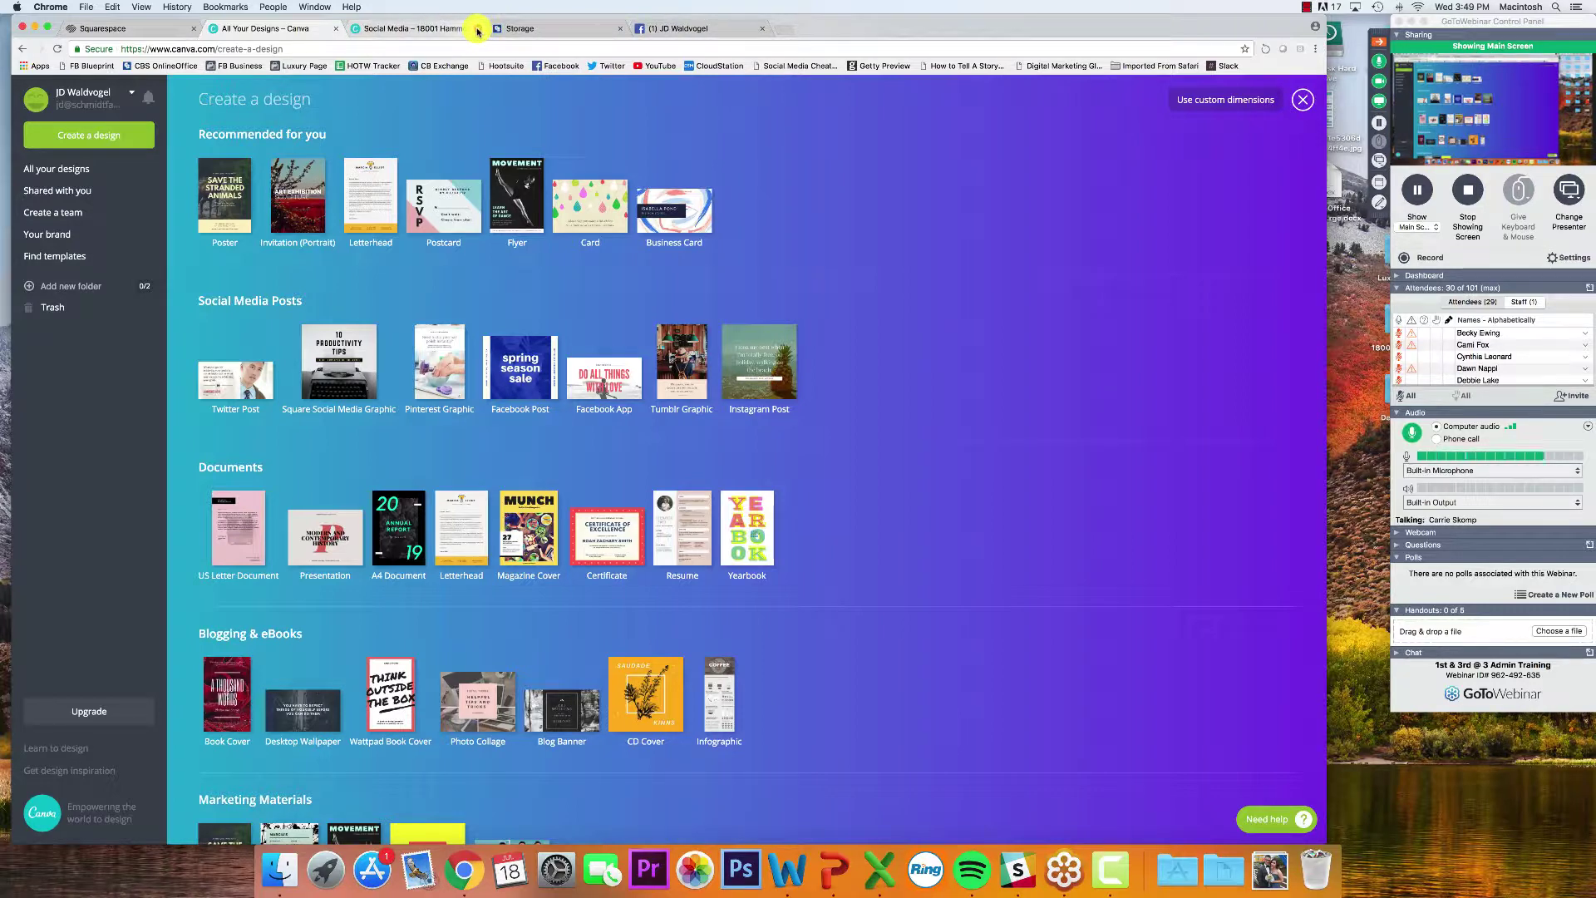
pyautogui.click(478, 29)
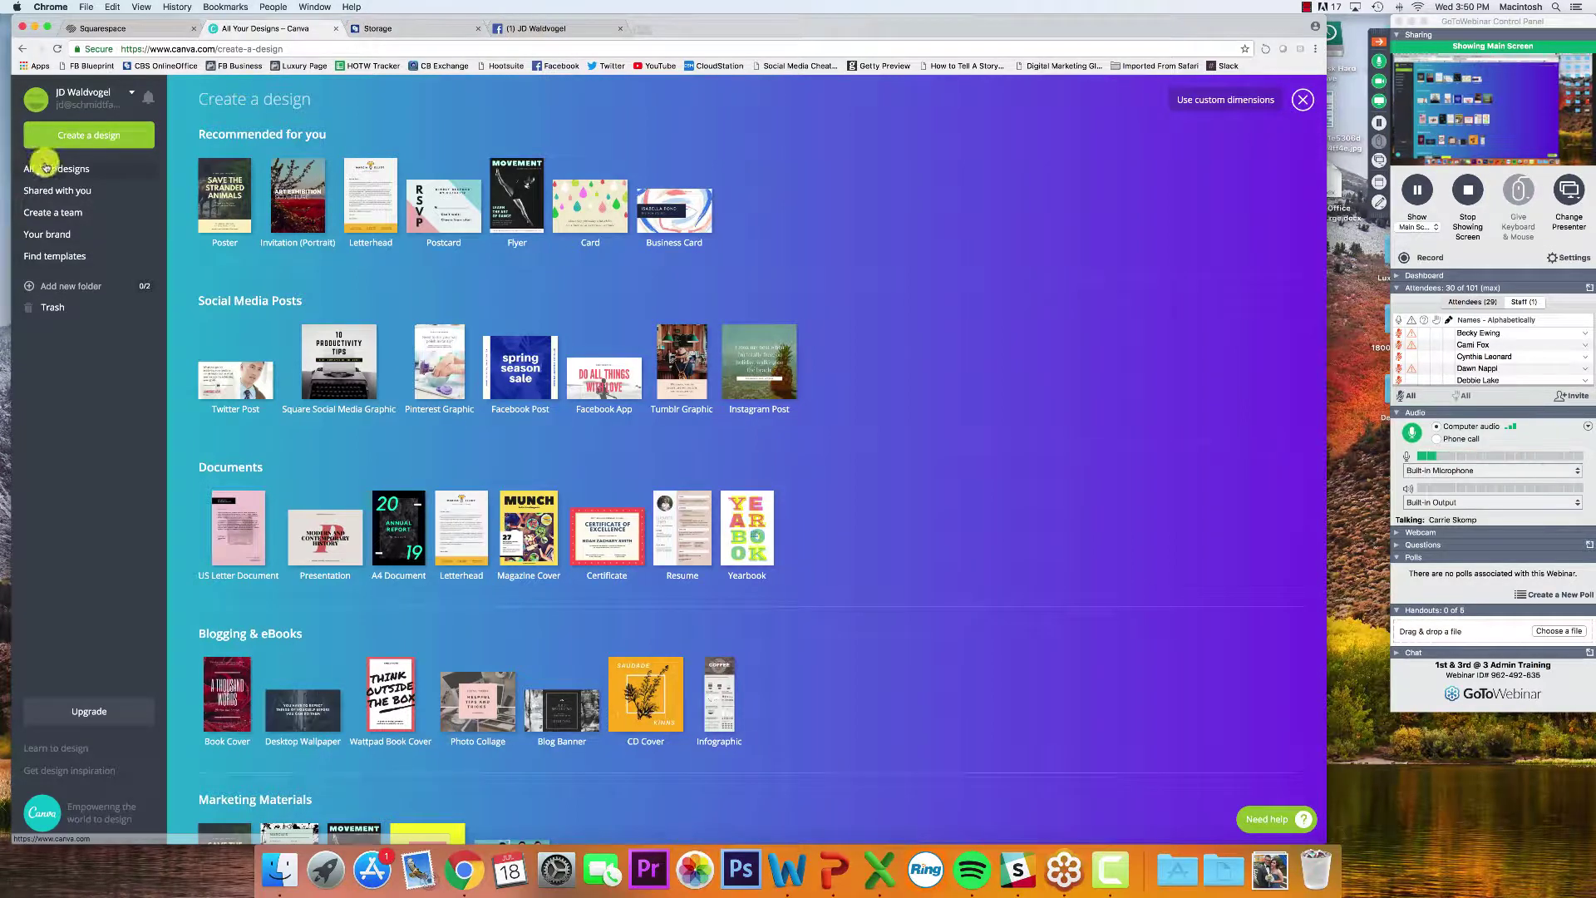
pyautogui.click(50, 169)
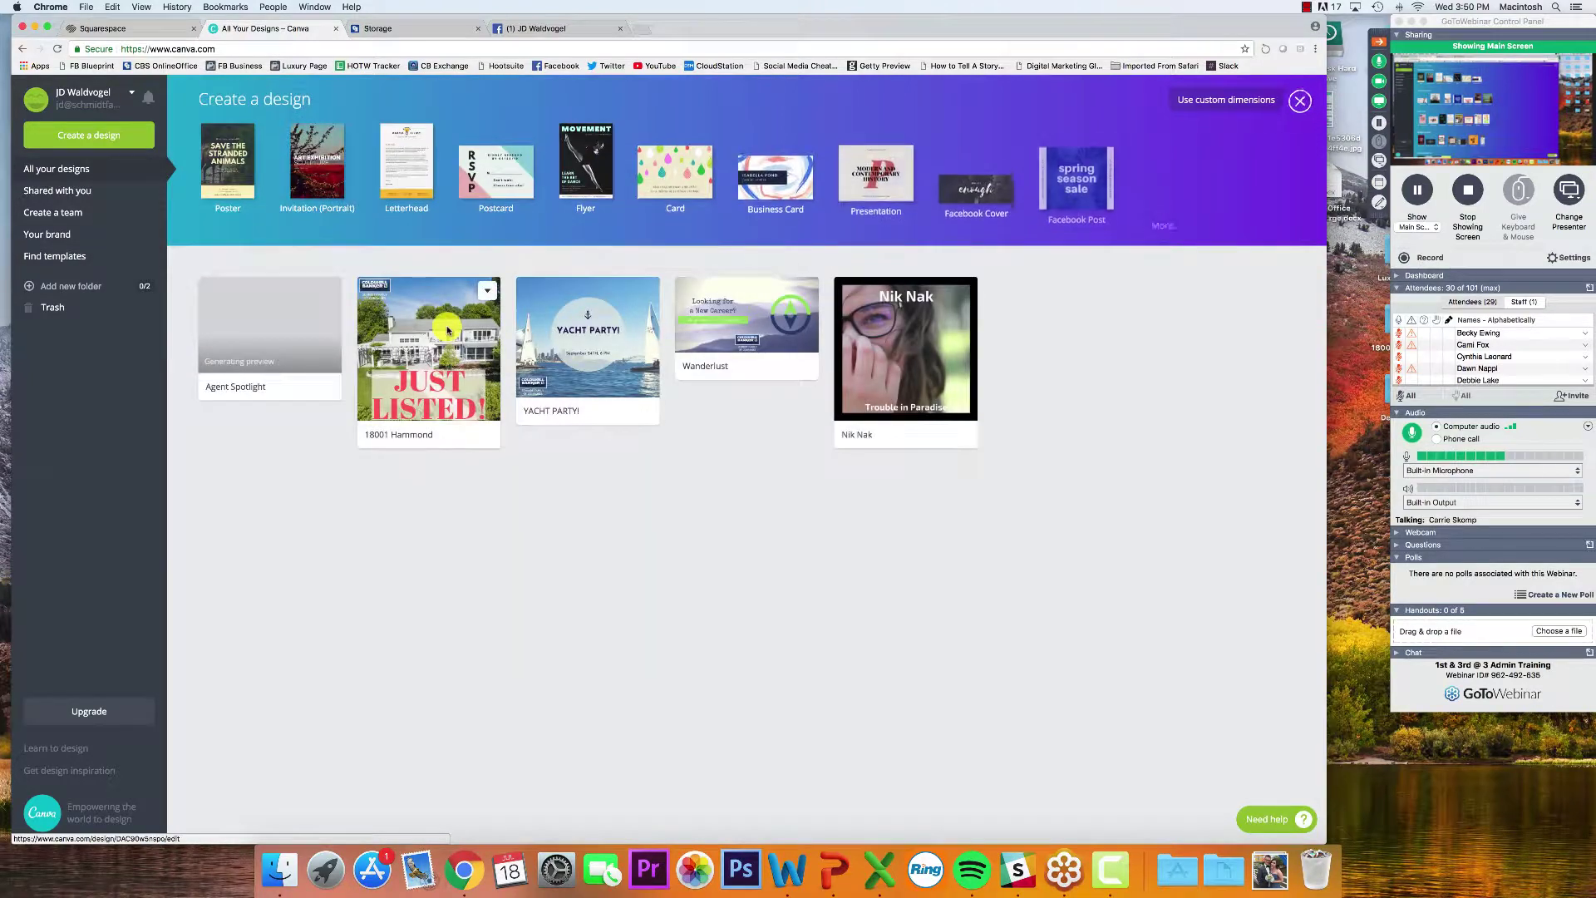
# Move the Nik Nak and YACHT PARTY! designs to the trash
pyautogui.click(482, 293)
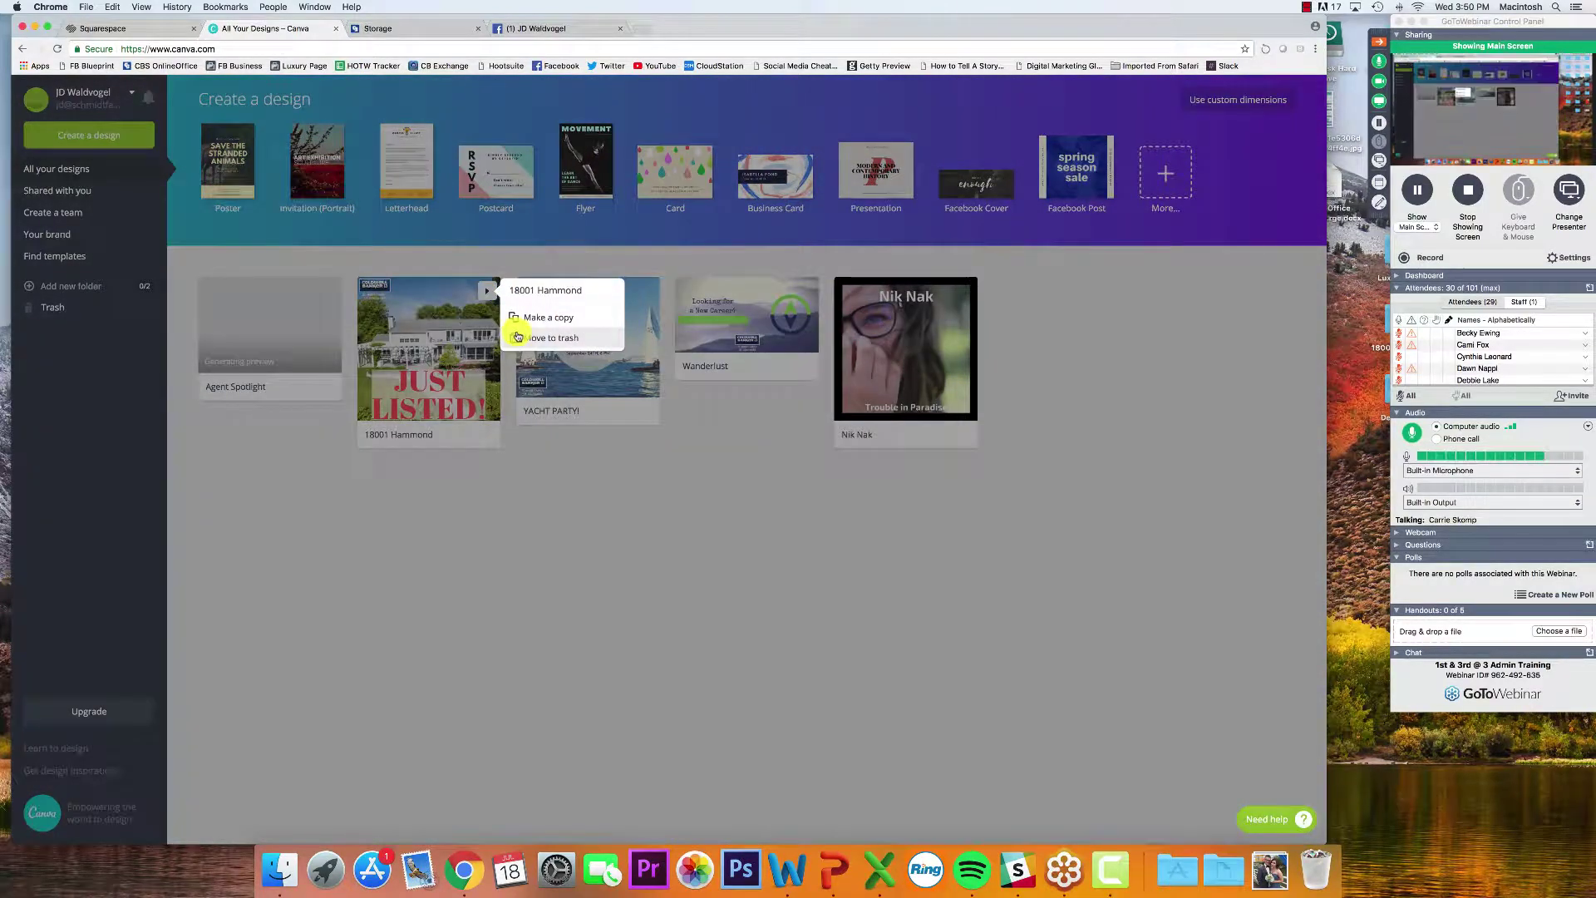
pyautogui.click(712, 463)
pyautogui.click(957, 286)
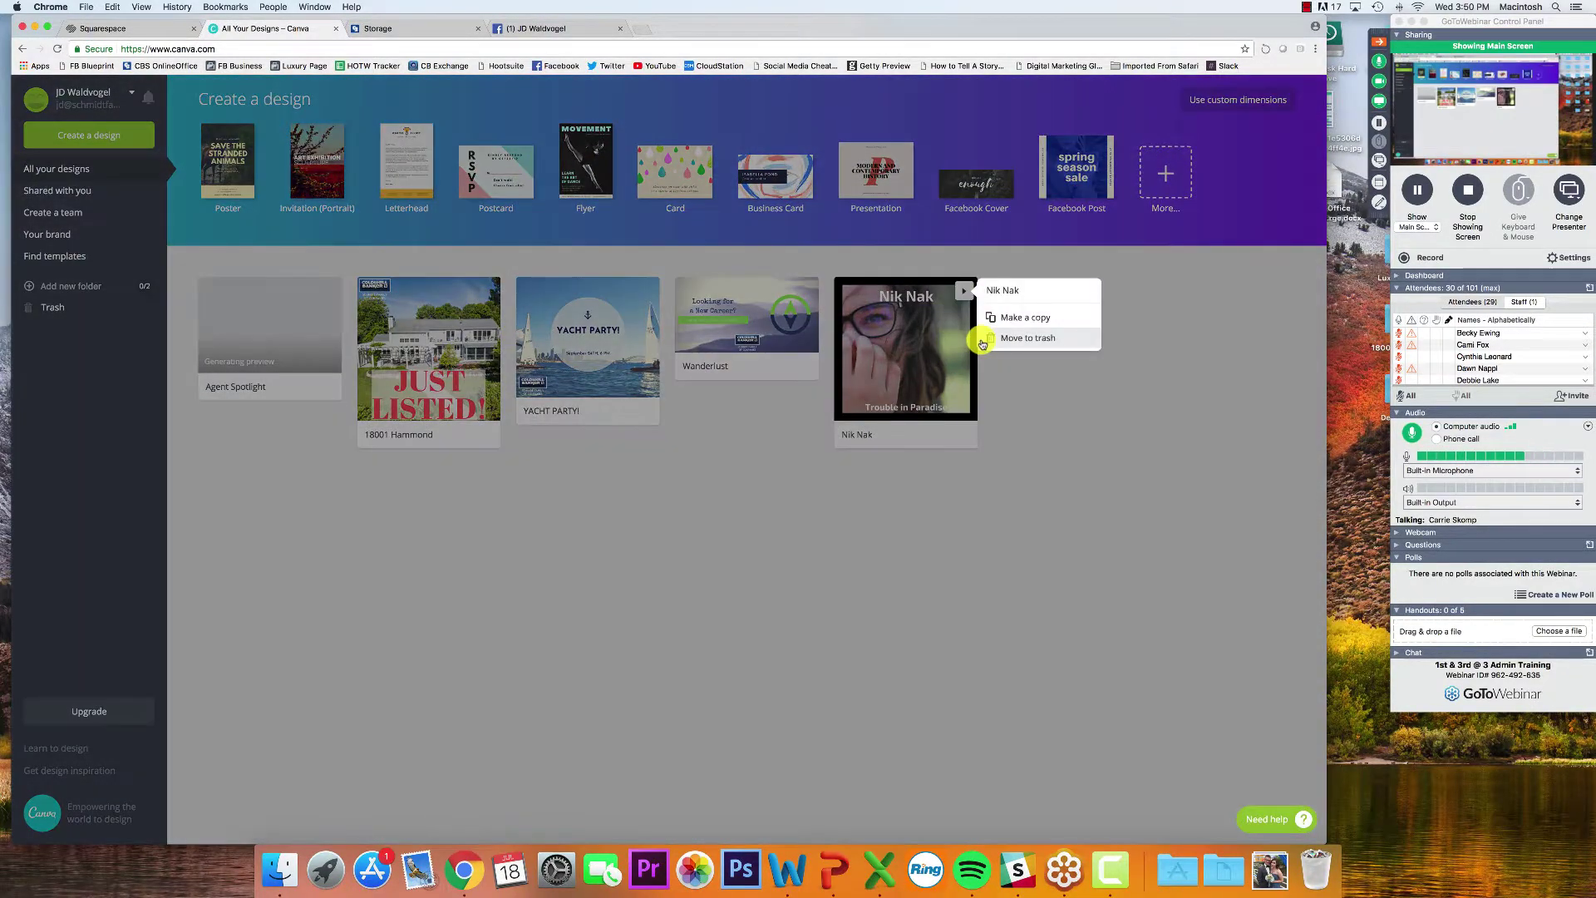
pyautogui.click(1002, 342)
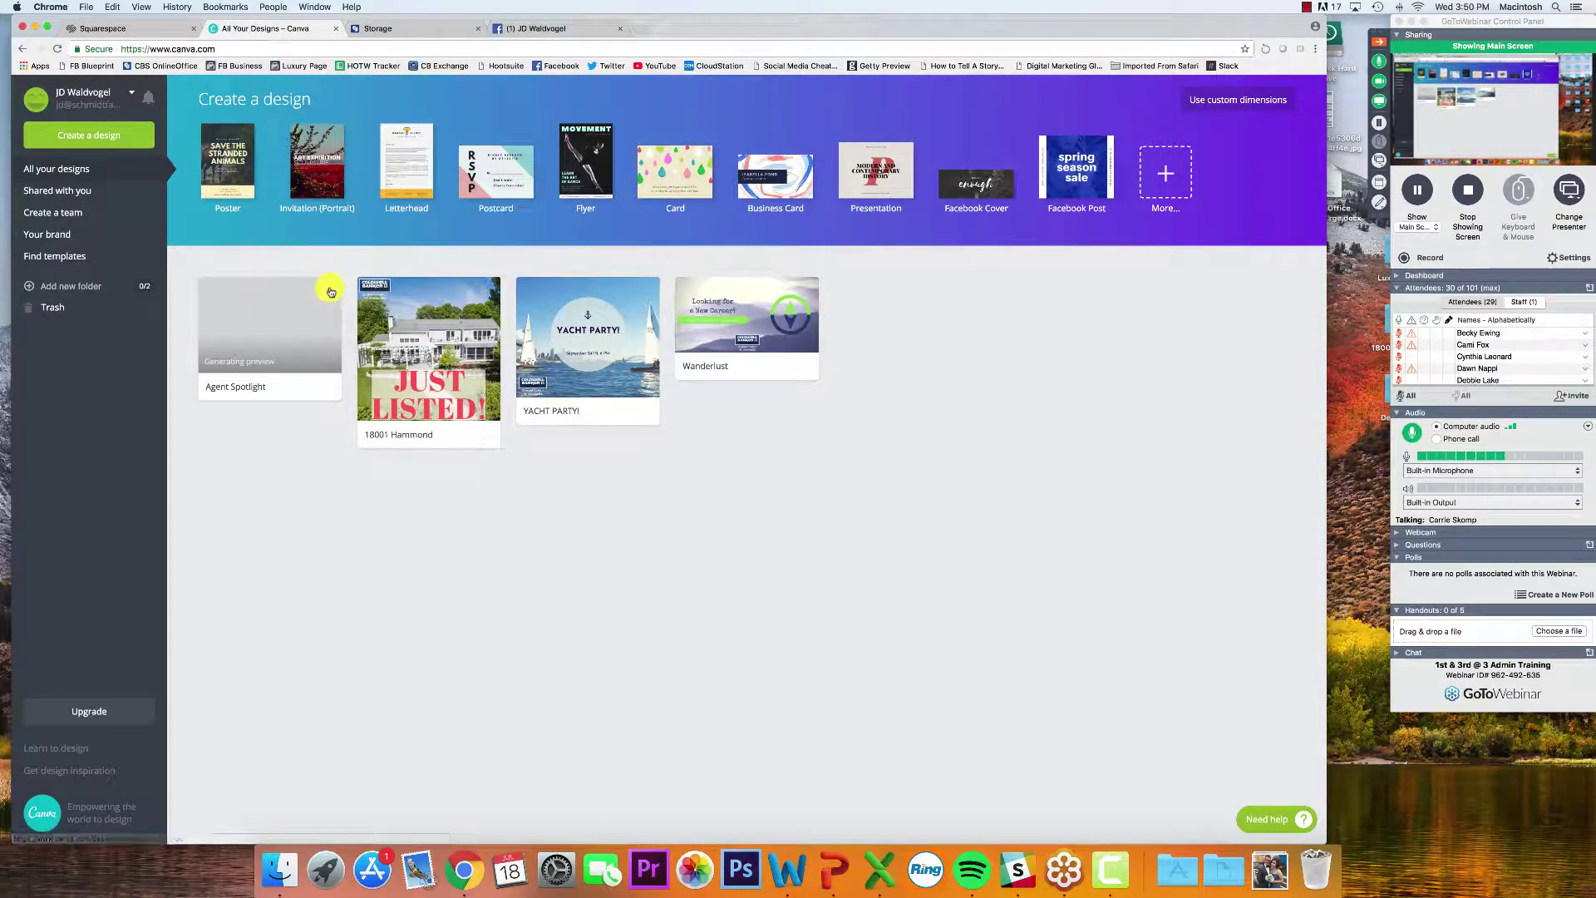
pyautogui.click(649, 296)
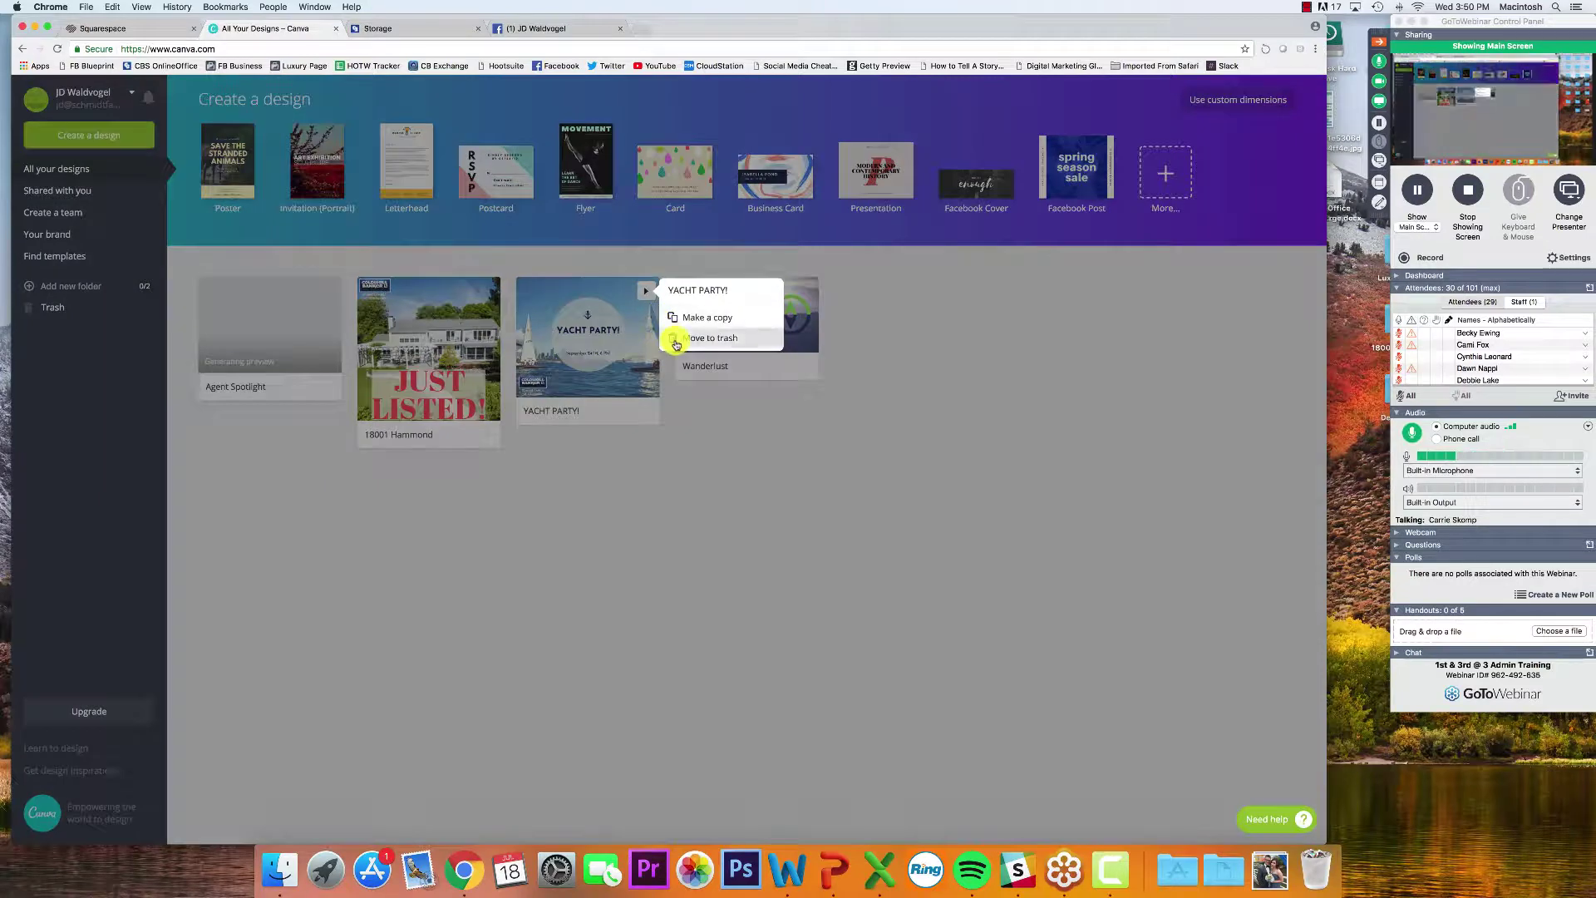
pyautogui.click(674, 340)
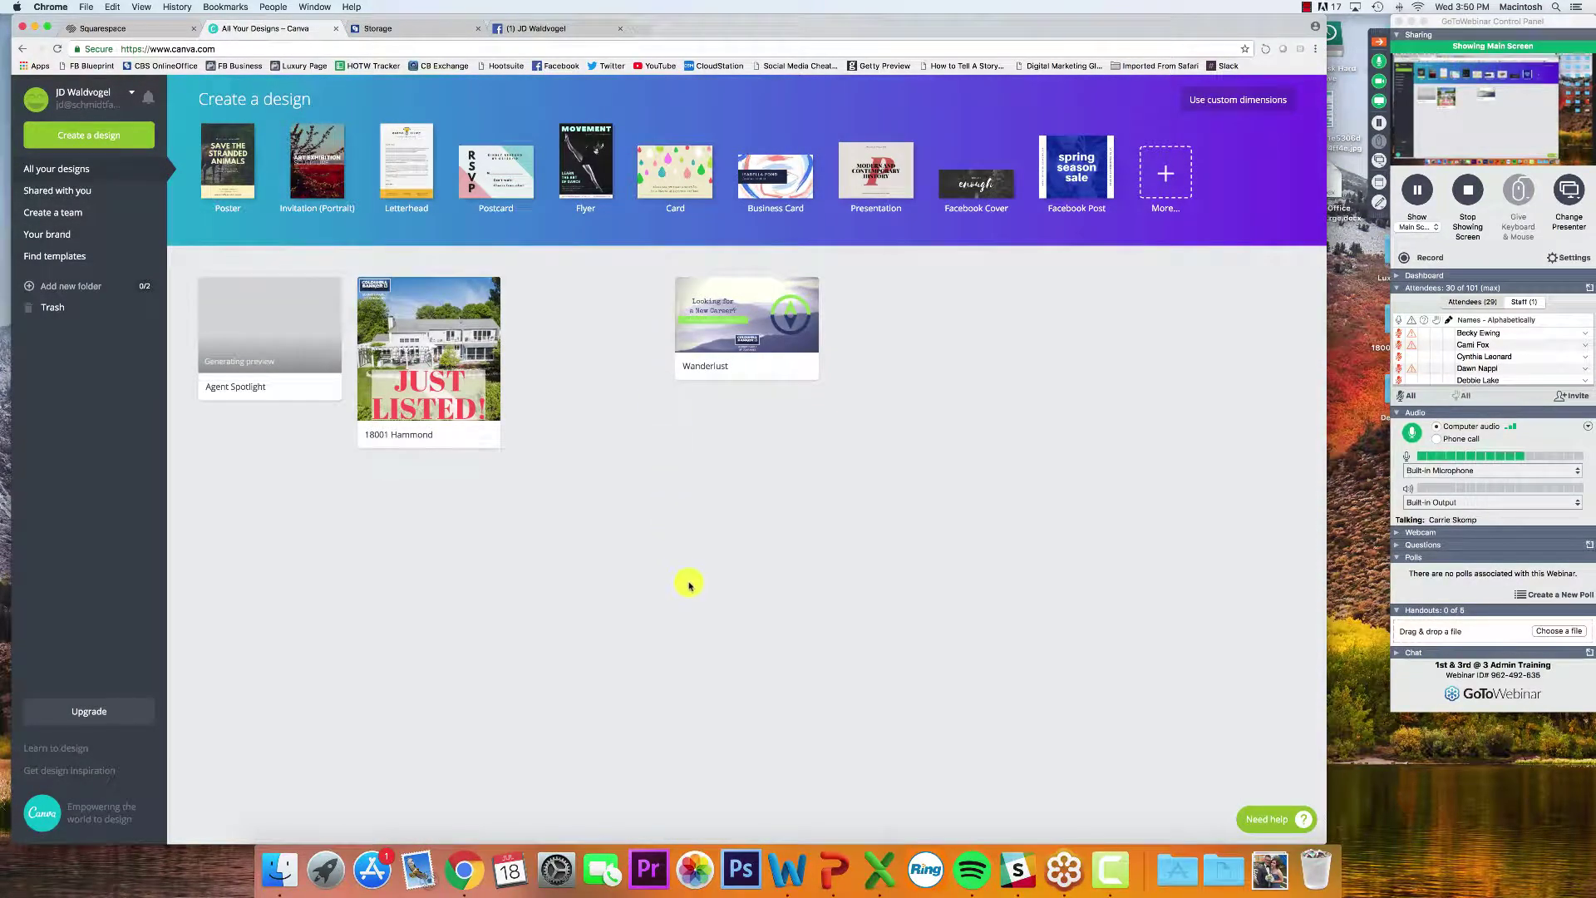
pyautogui.click(109, 138)
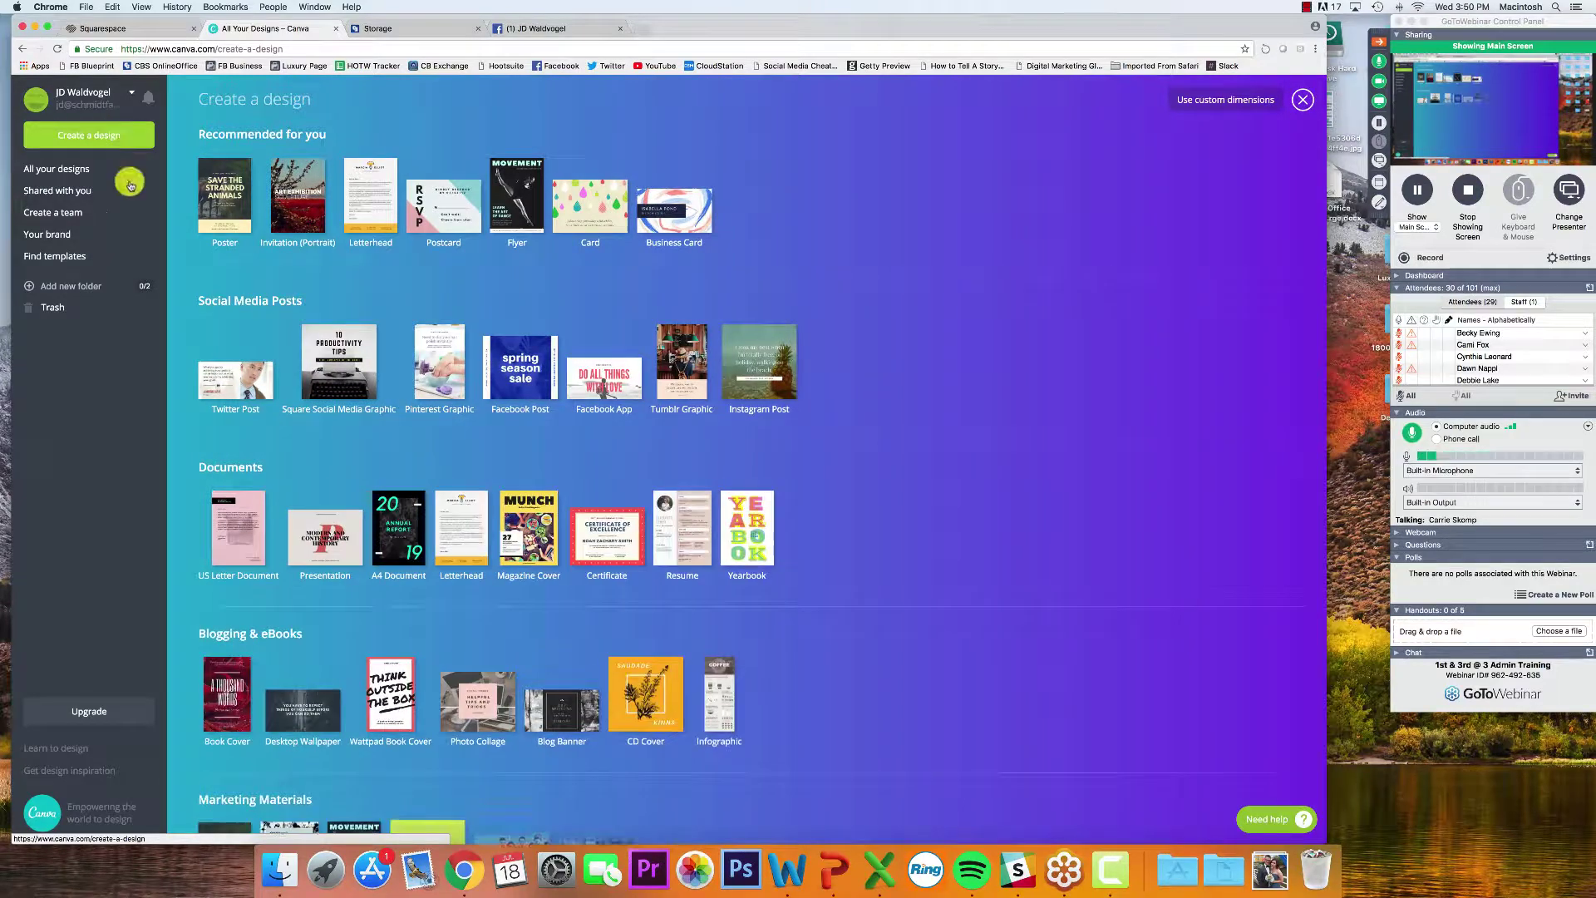
# Start a new Square Social Media Graphic and reload its HTTP 500 error page
pyautogui.scroll(-5, 191, 231)
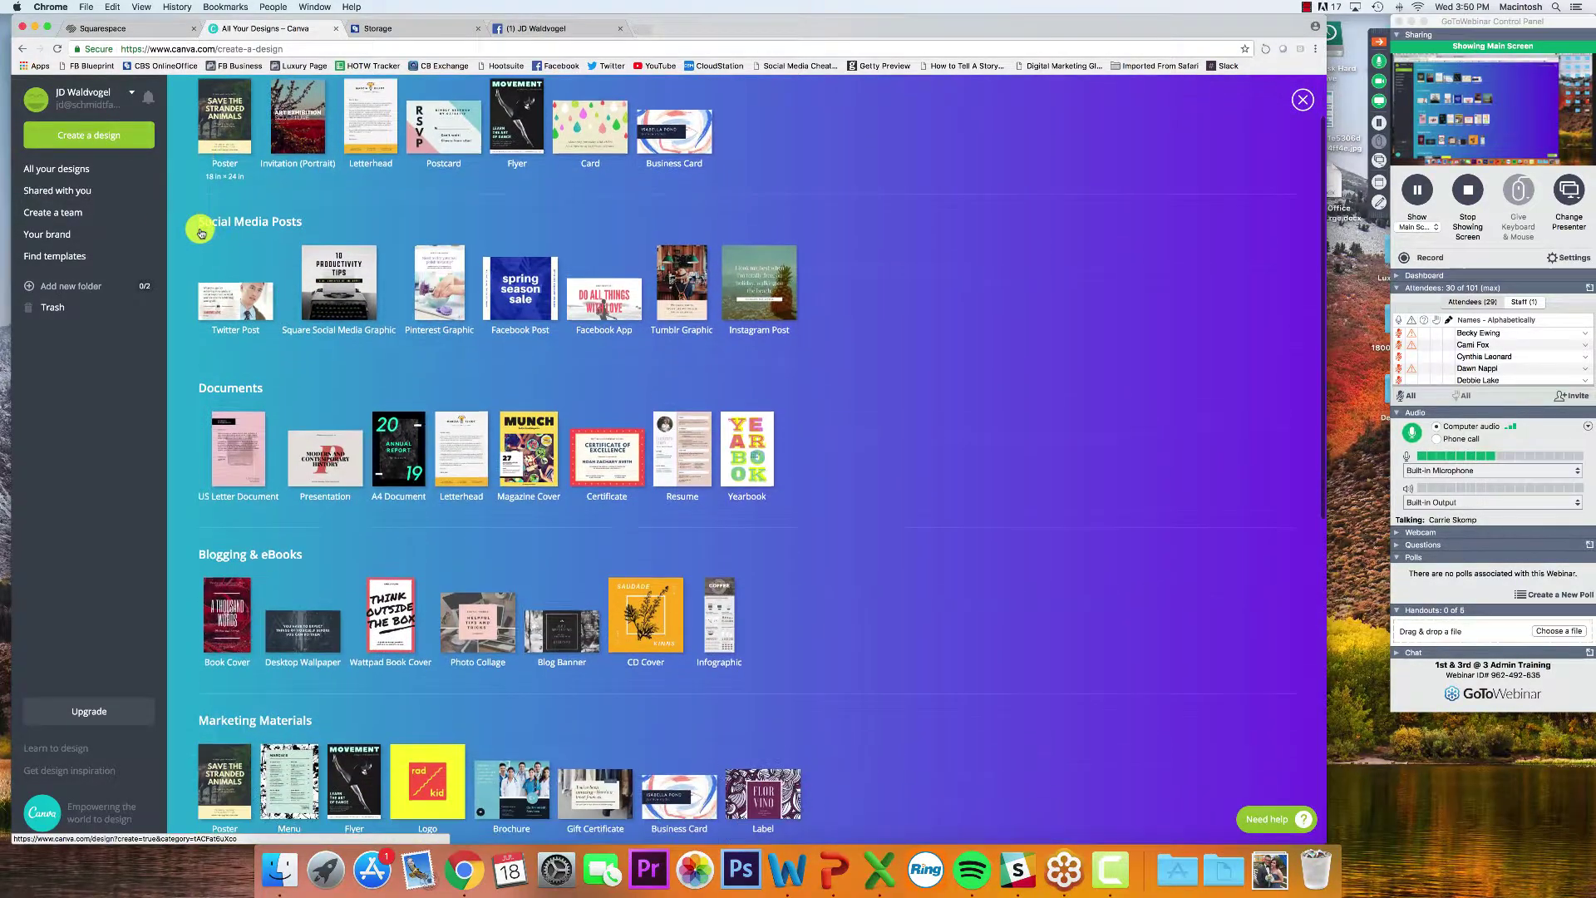
pyautogui.scroll(-3, 200, 233)
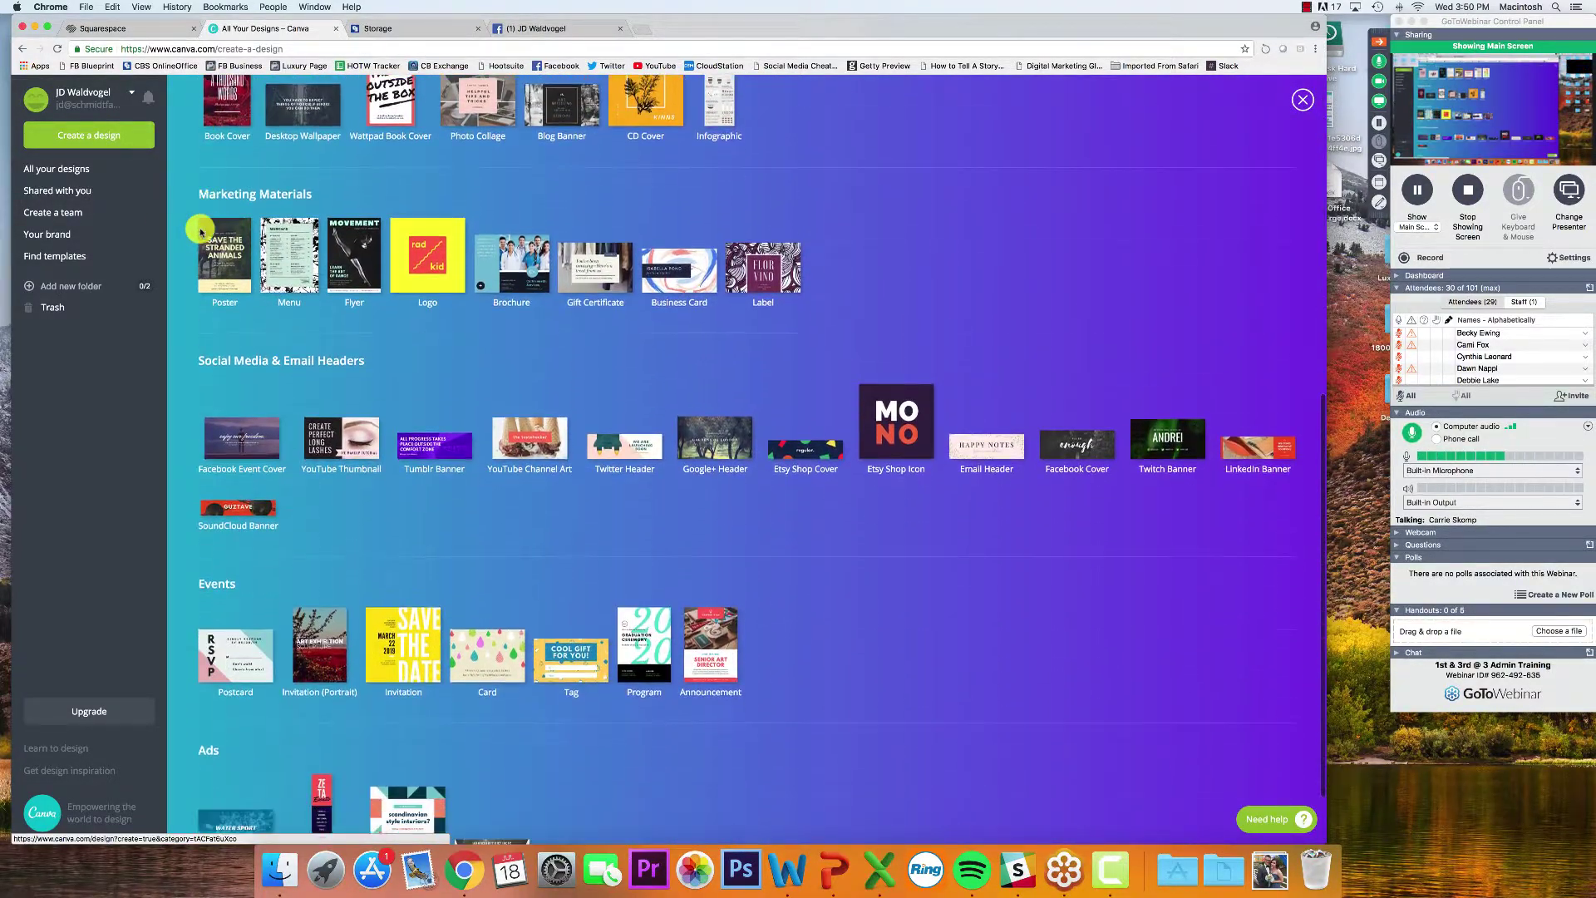
pyautogui.scroll(8, 200, 229)
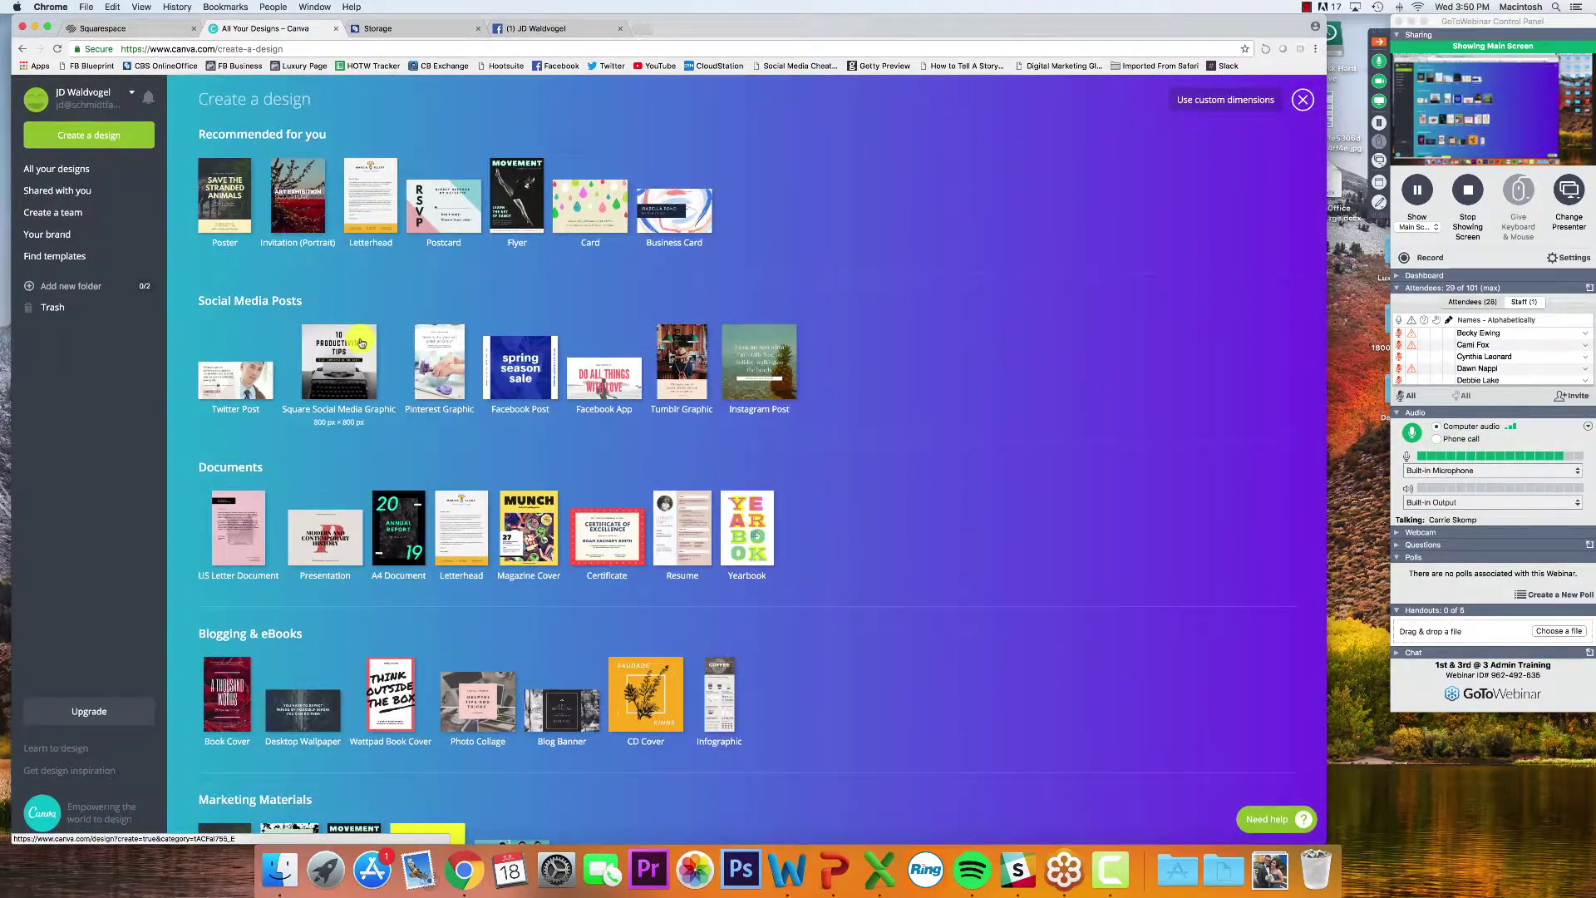
pyautogui.click(361, 343)
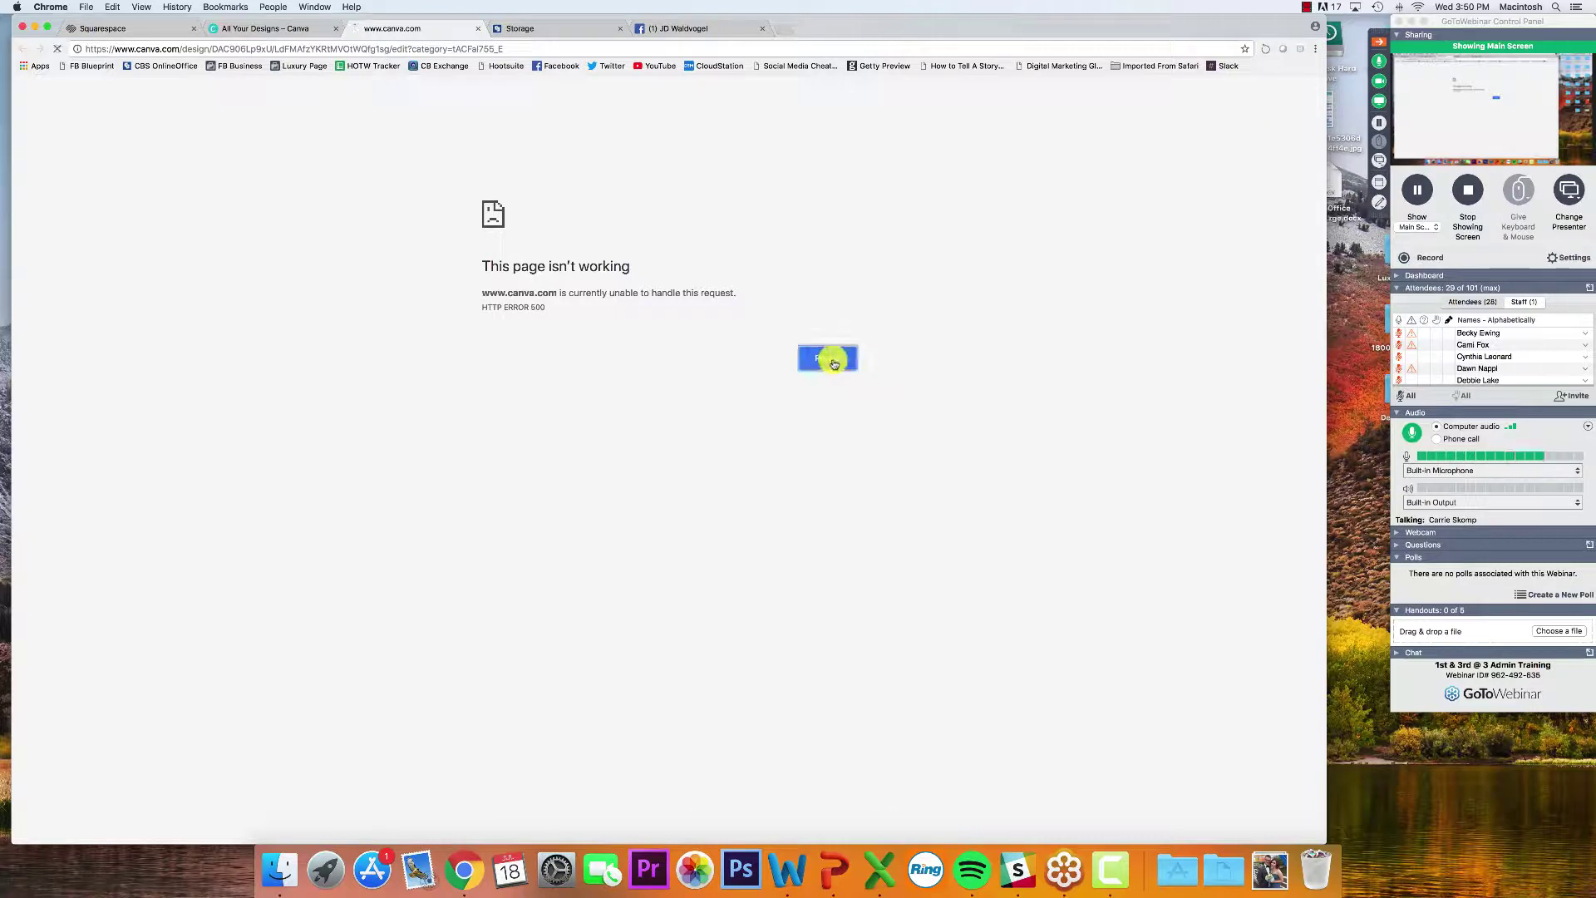
pyautogui.click(832, 359)
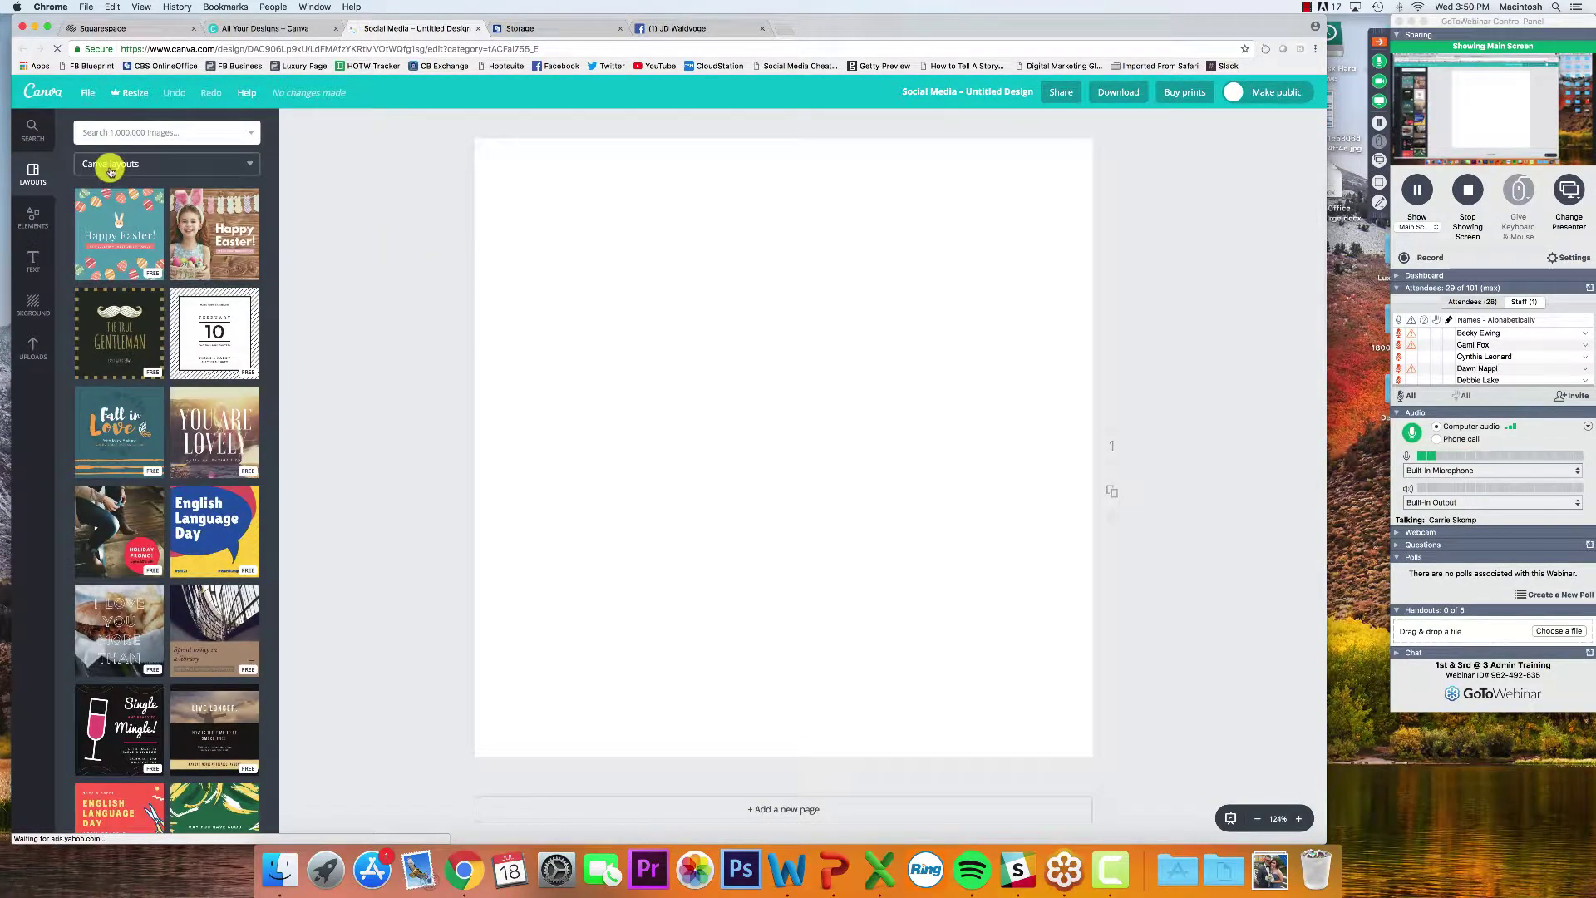
# Search for 'collage' and add the teal stamp-frame collage with two photo slots
pyautogui.click(110, 165)
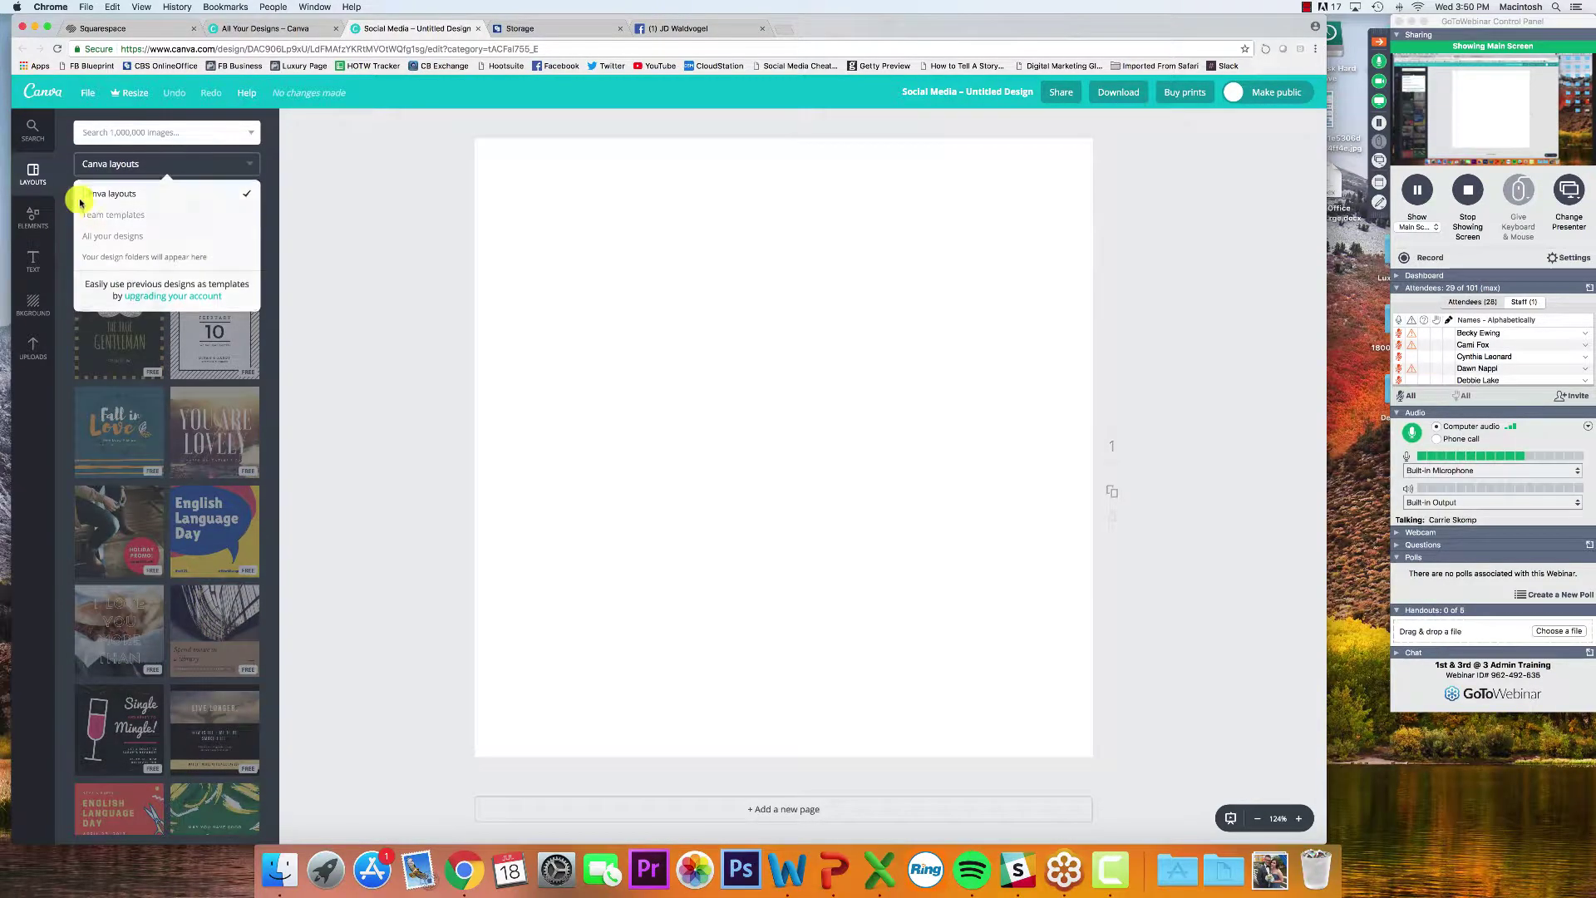
pyautogui.click(132, 130)
pyautogui.click(33, 174)
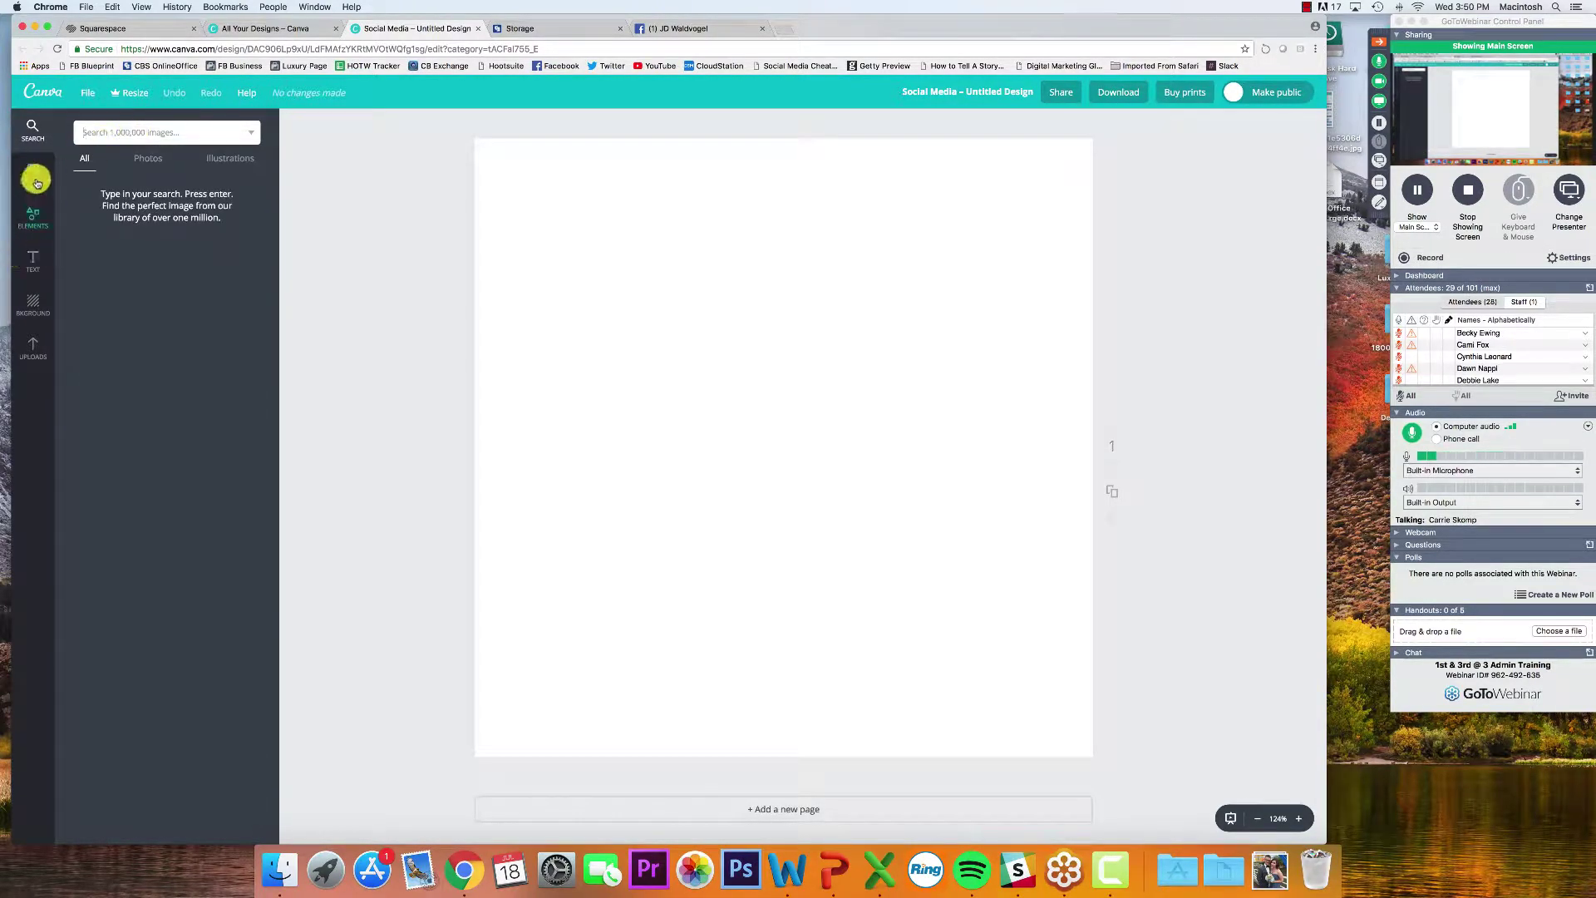
pyautogui.click(105, 167)
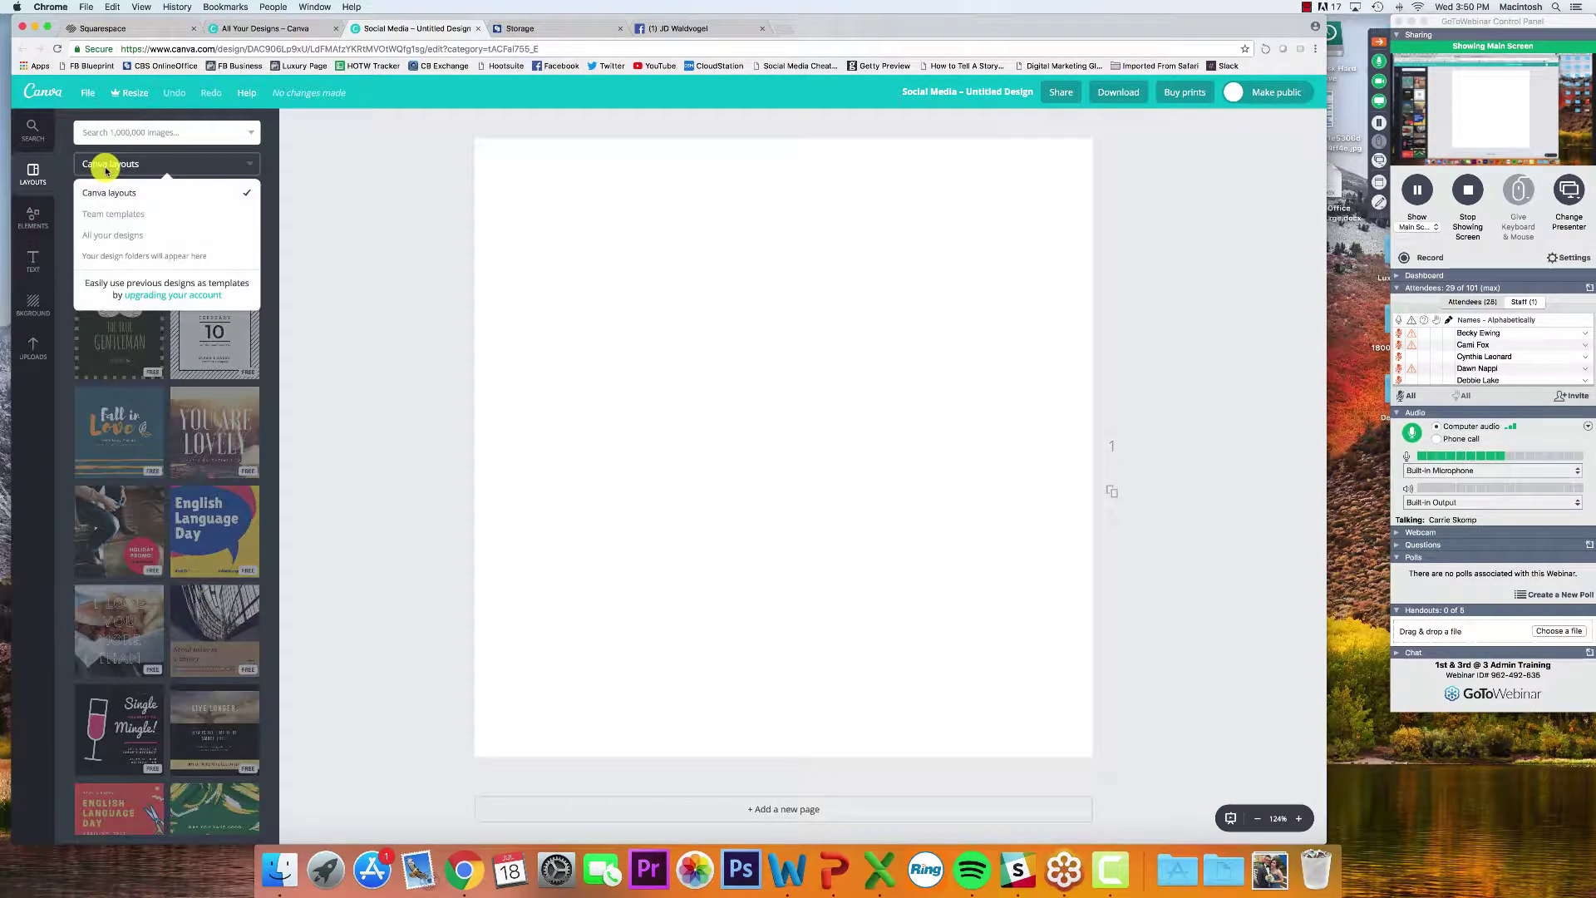
pyautogui.click(125, 133)
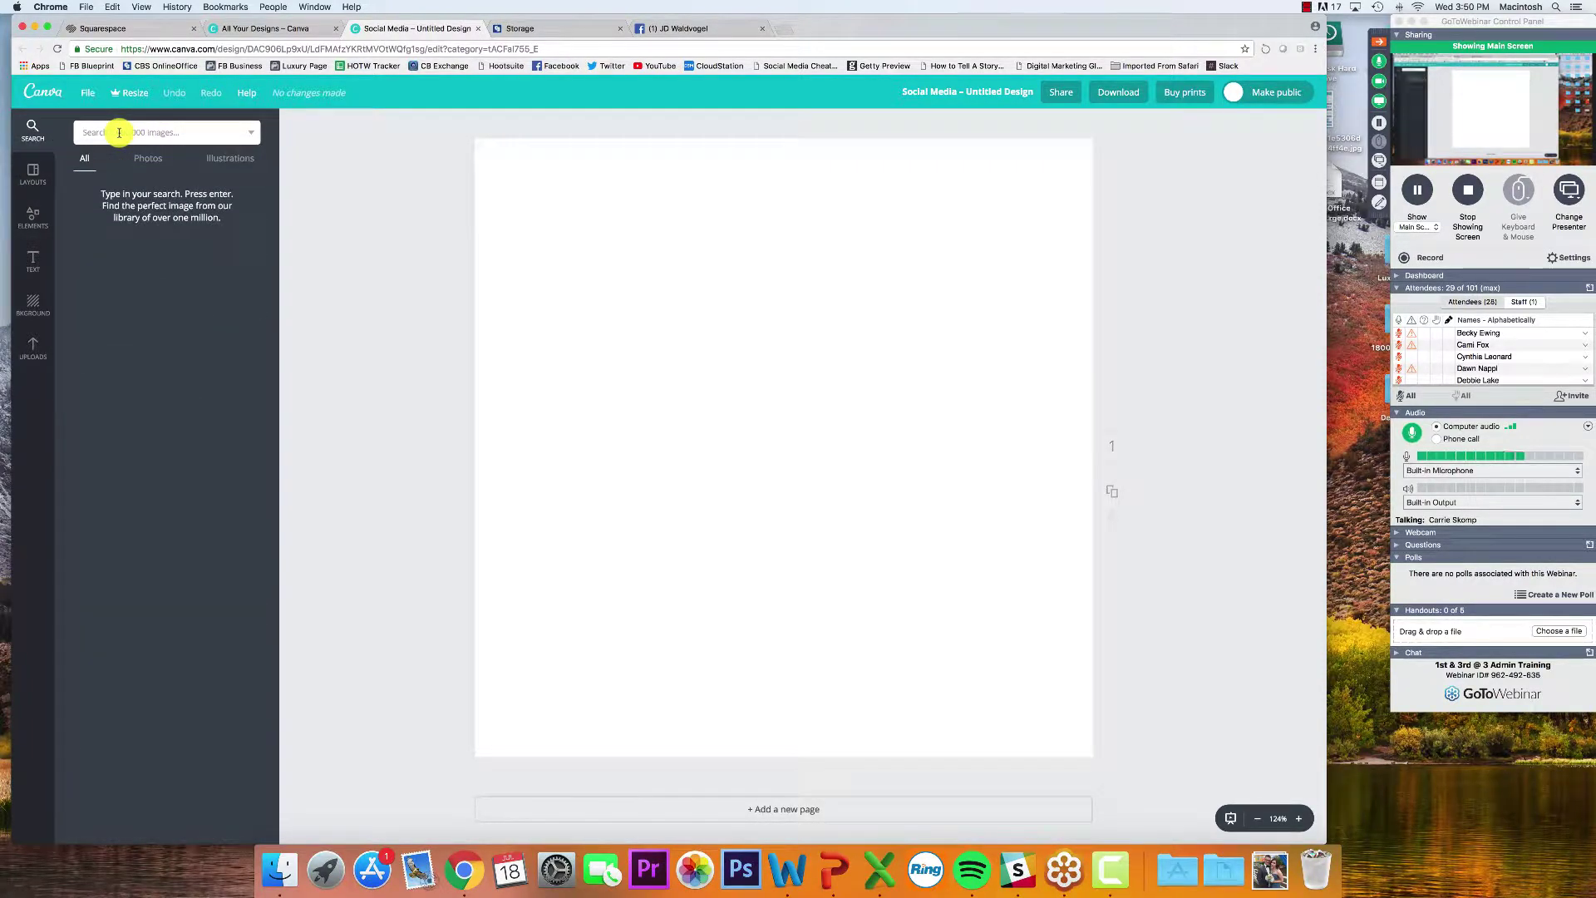
pyautogui.press('Return')
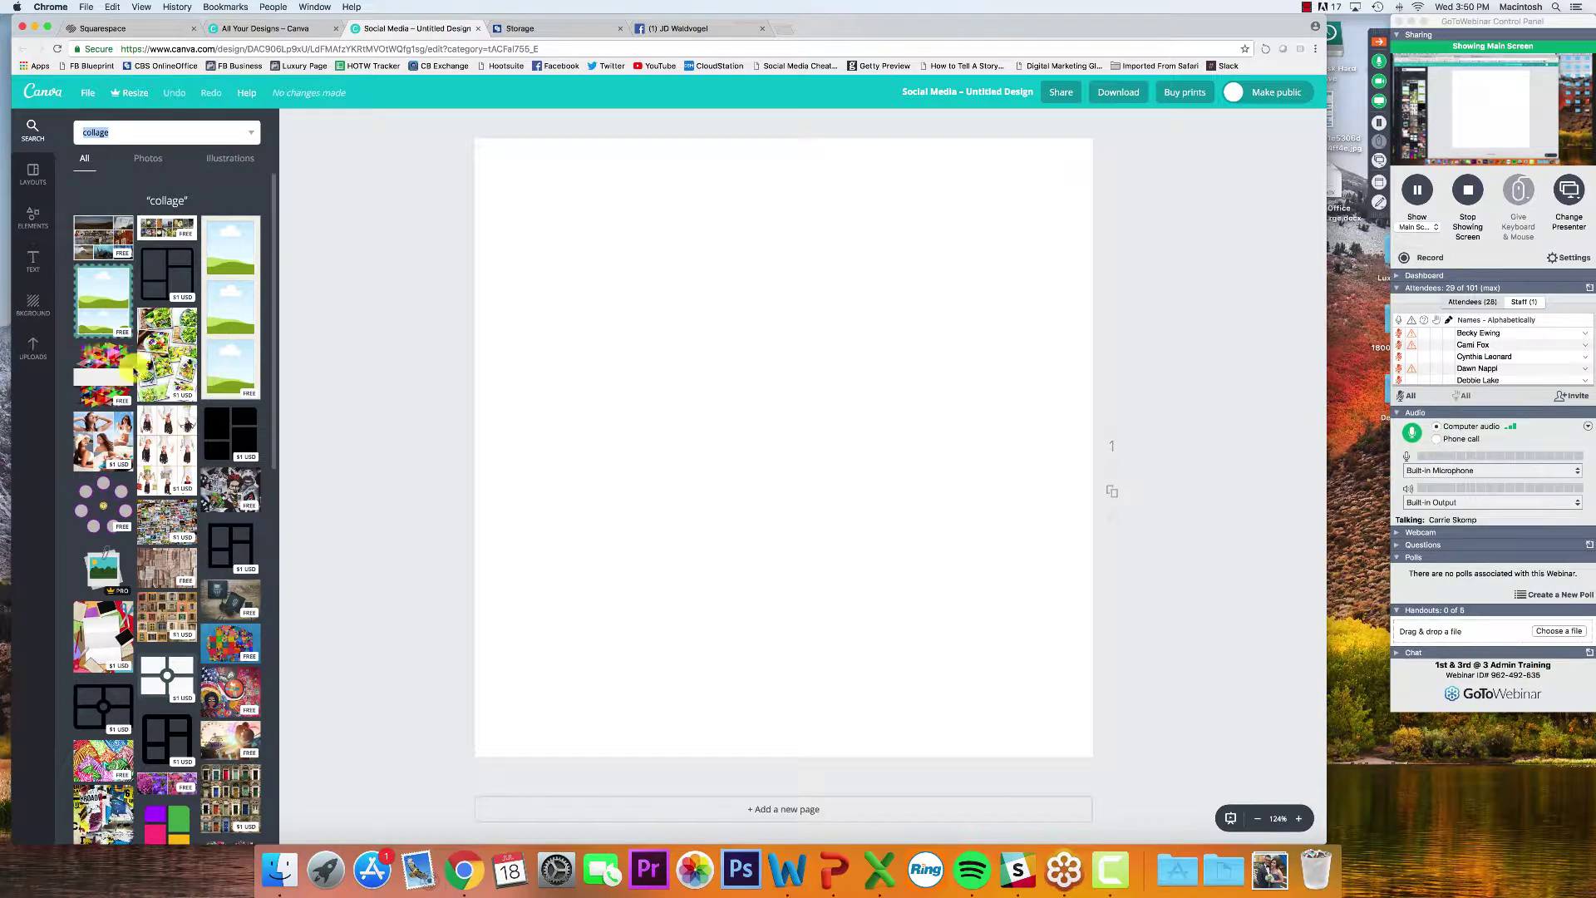
pyautogui.click(101, 308)
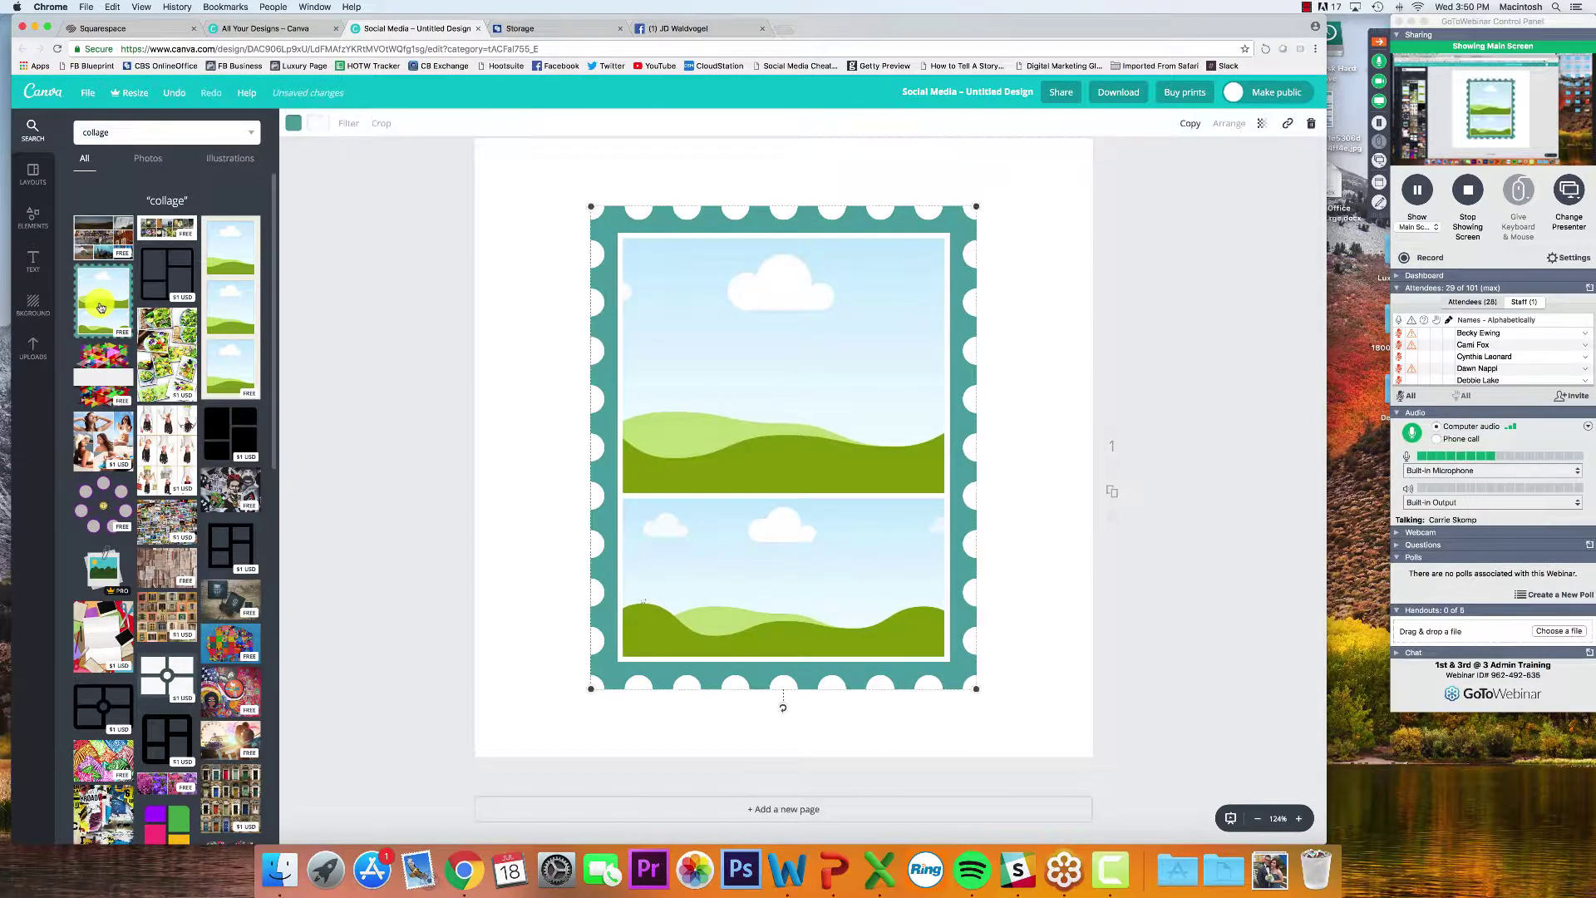
# Add the travel photo-grid collage and shrink it into the stamp frame's upper slot
pyautogui.click(104, 241)
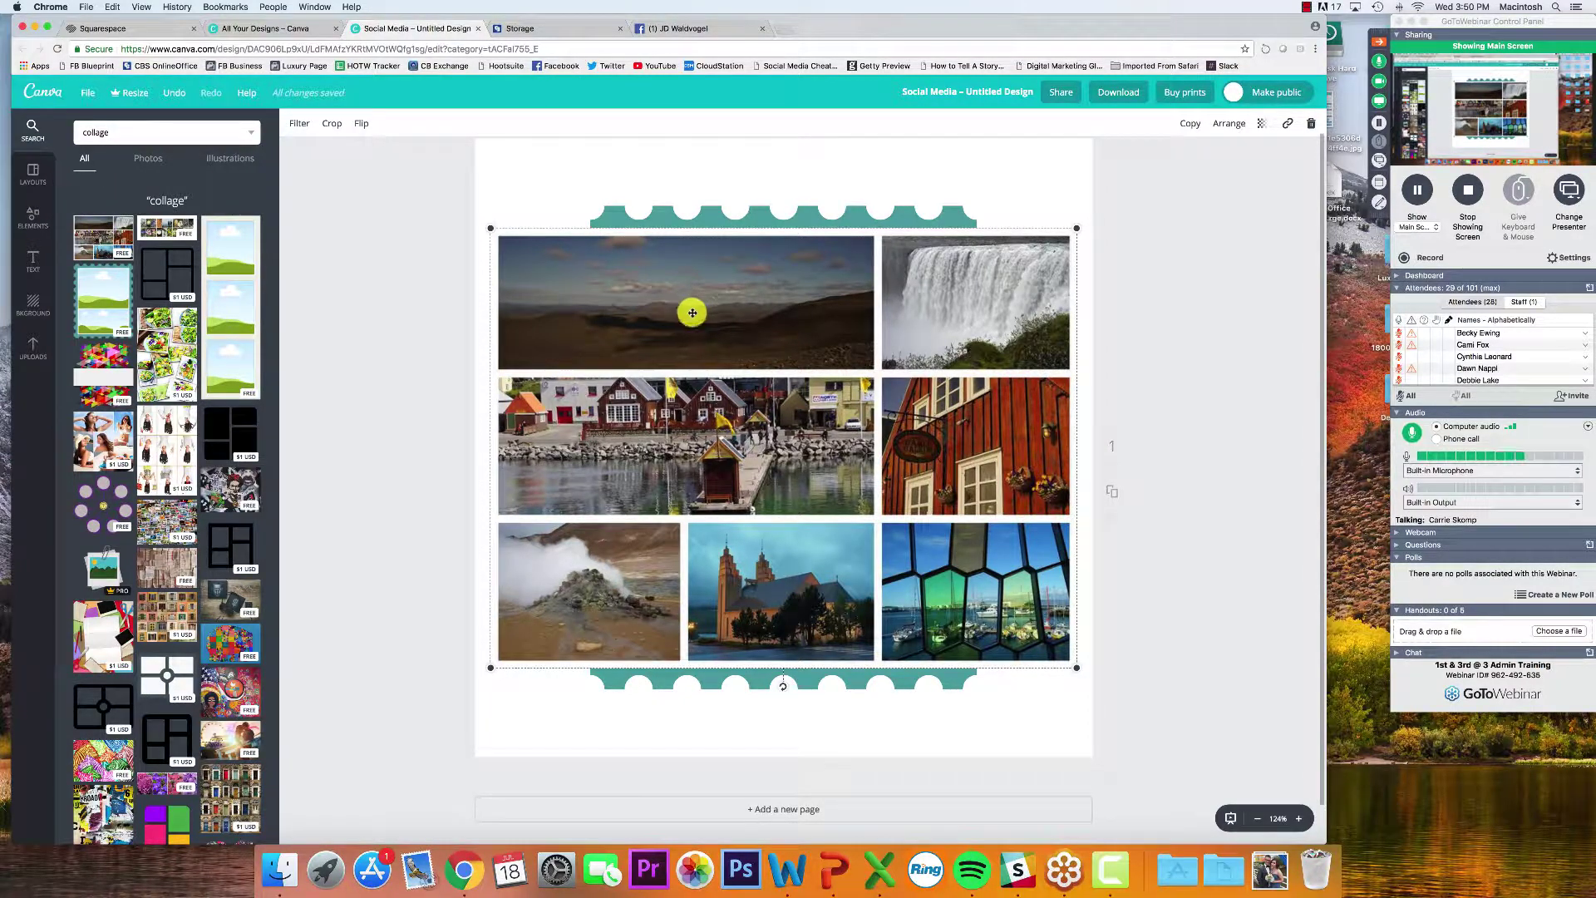
pyautogui.click(420, 310)
pyautogui.moveTo(650, 337)
pyautogui.mouseDown()
pyautogui.moveTo(695, 343)
pyautogui.moveTo(636, 323)
pyautogui.mouseUp()
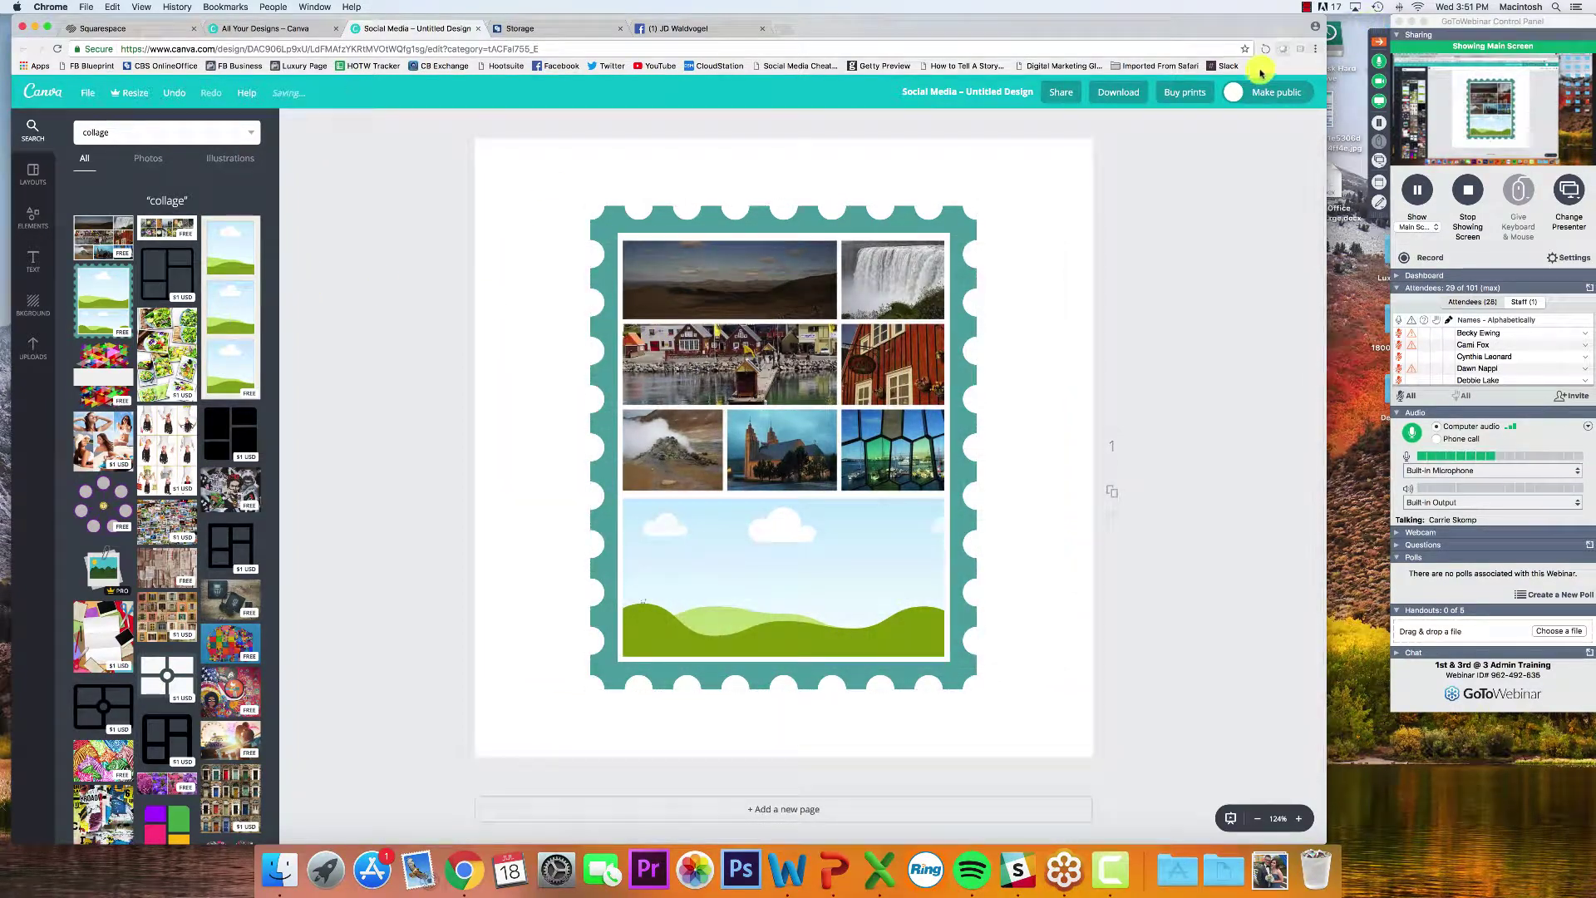
# Browse the ready-made Layouts, then switch to the Elements categories
pyautogui.click(23, 178)
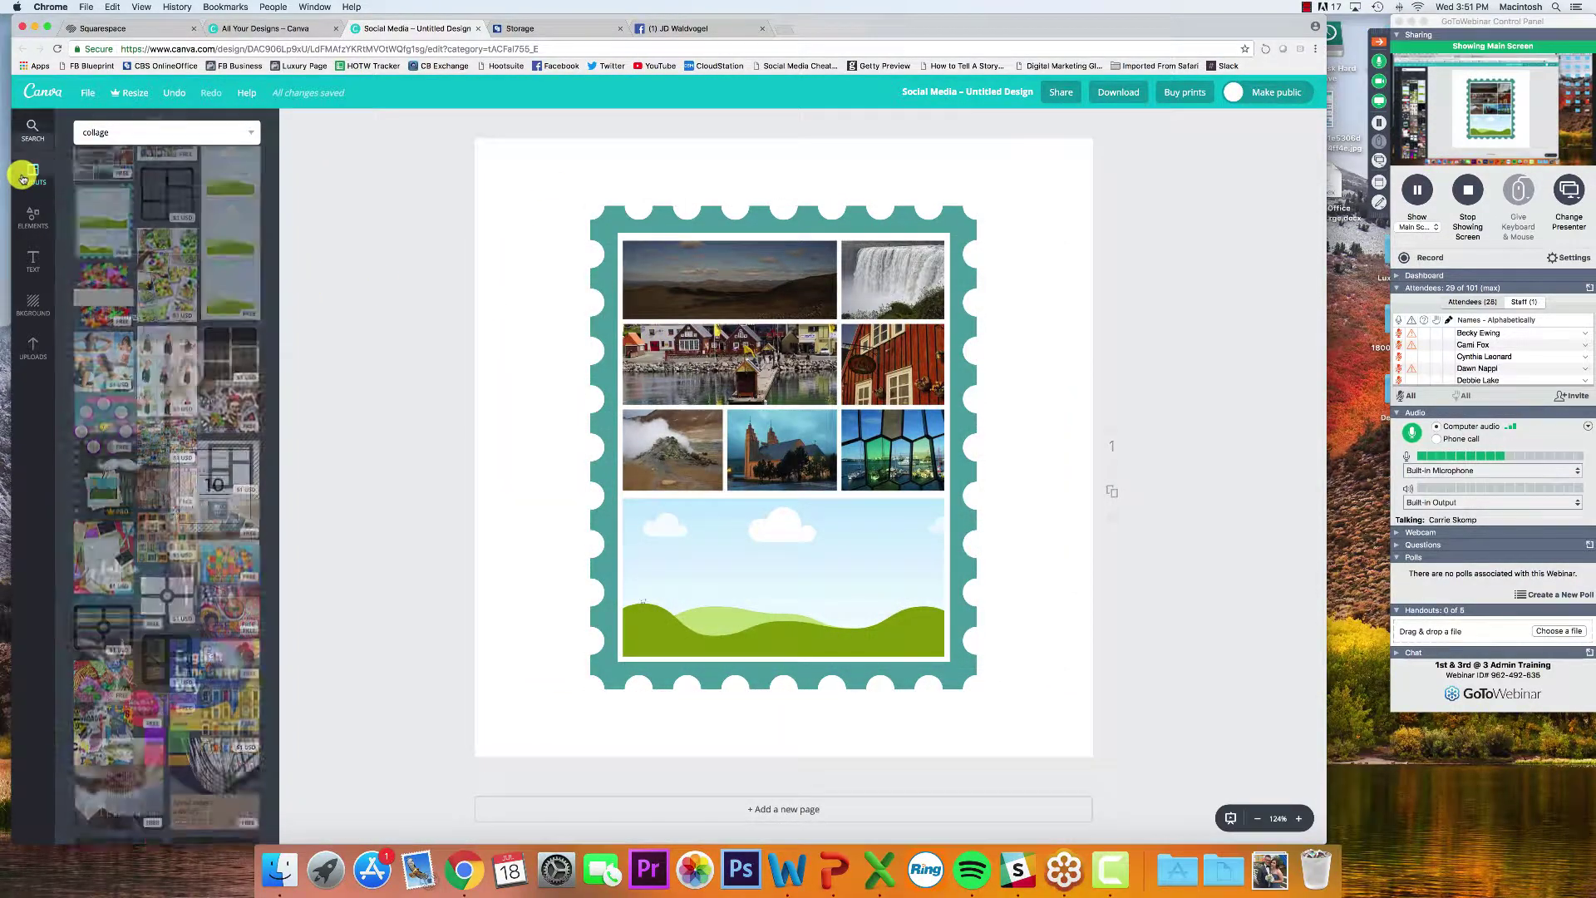
pyautogui.scroll(-15, 120, 216)
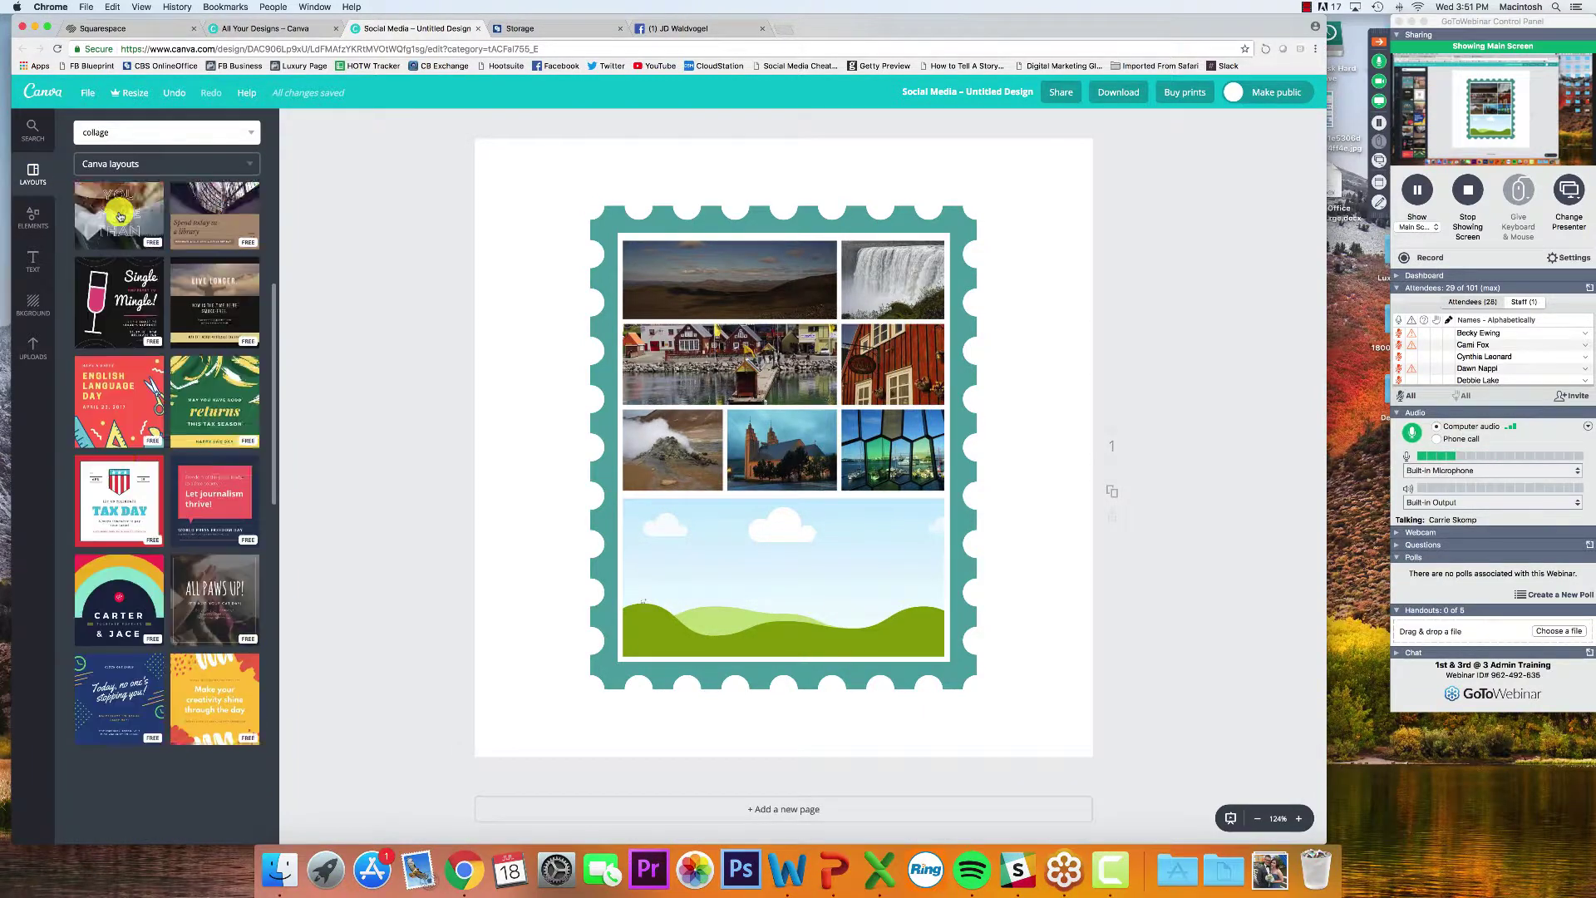
pyautogui.scroll(-15, 120, 217)
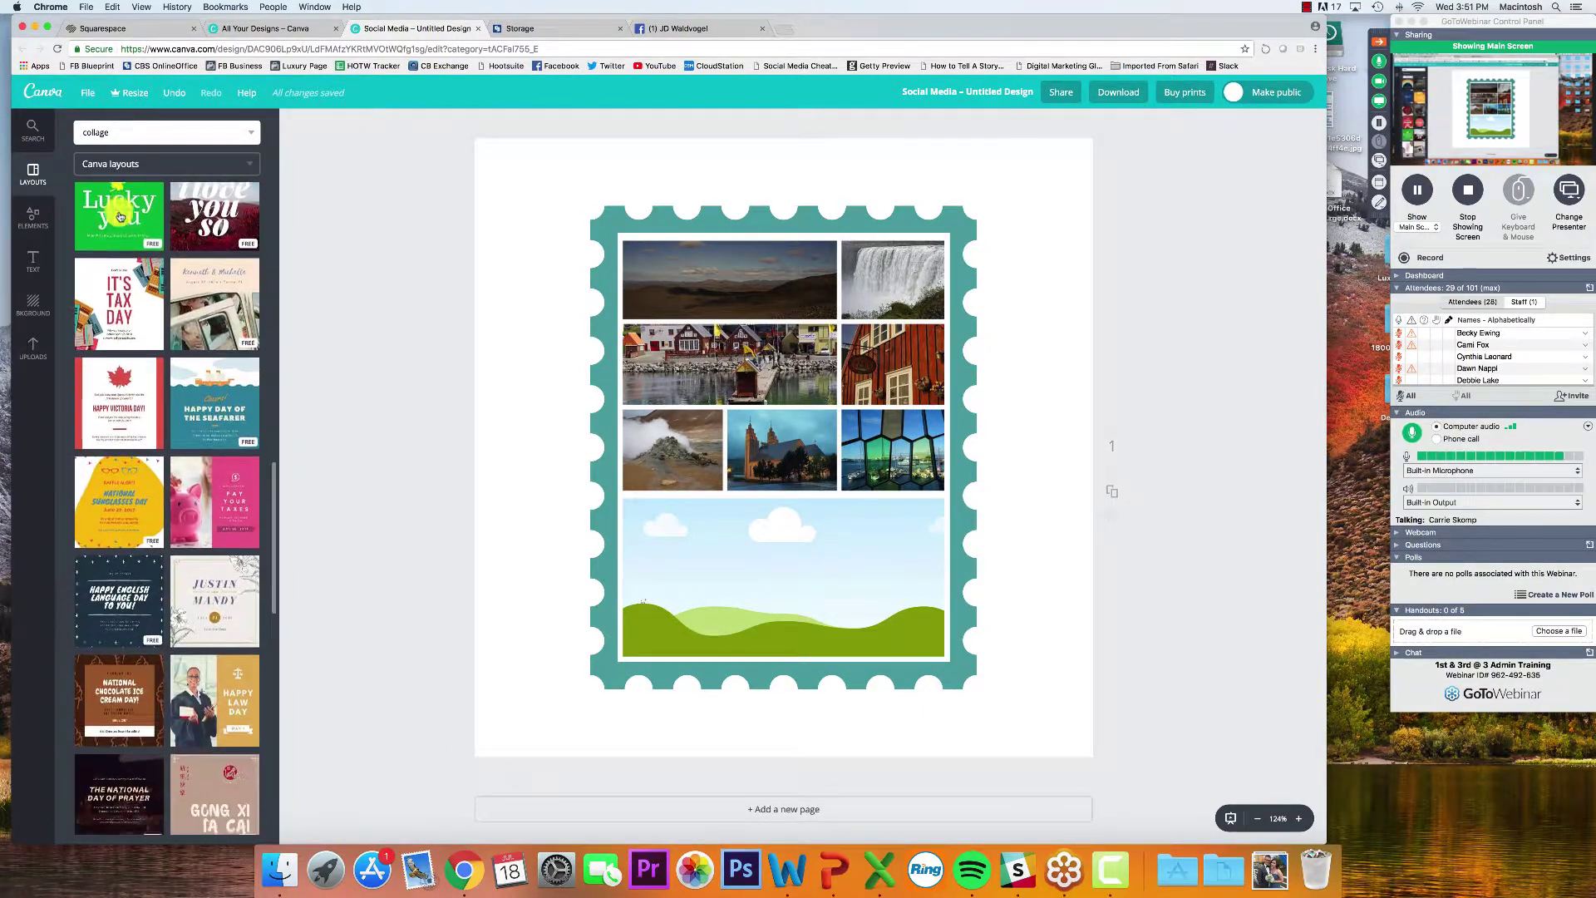
pyautogui.click(30, 231)
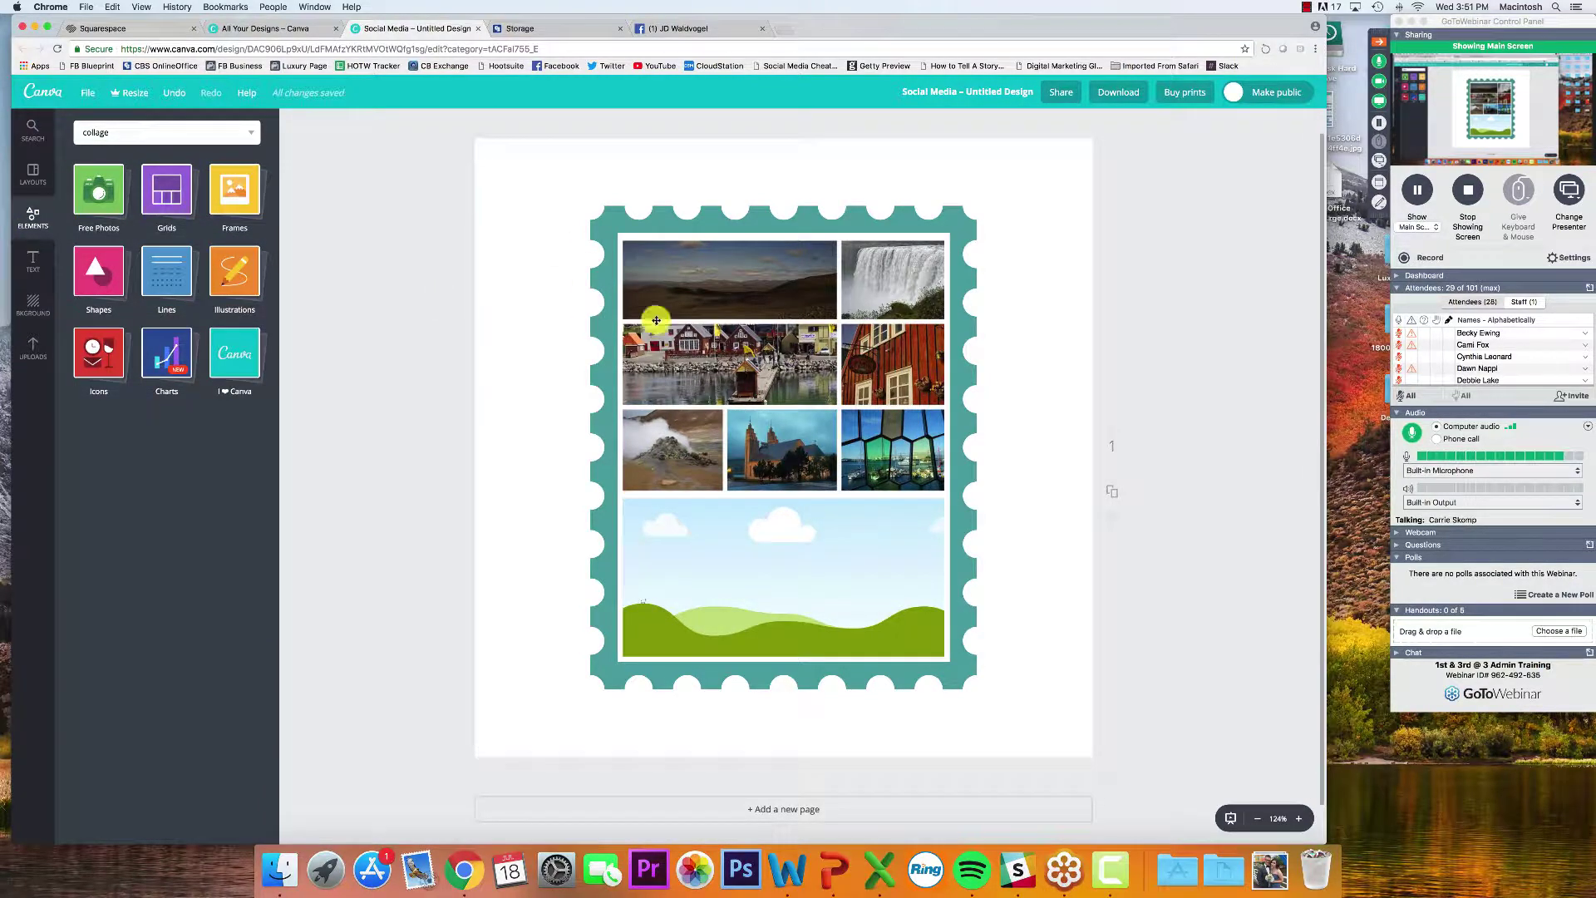
# Delete the stamp frame and its photo collage, leaving a blank page
pyautogui.moveTo(479, 187); pyautogui.dragTo(1160, 768)
pyautogui.press('Delete')
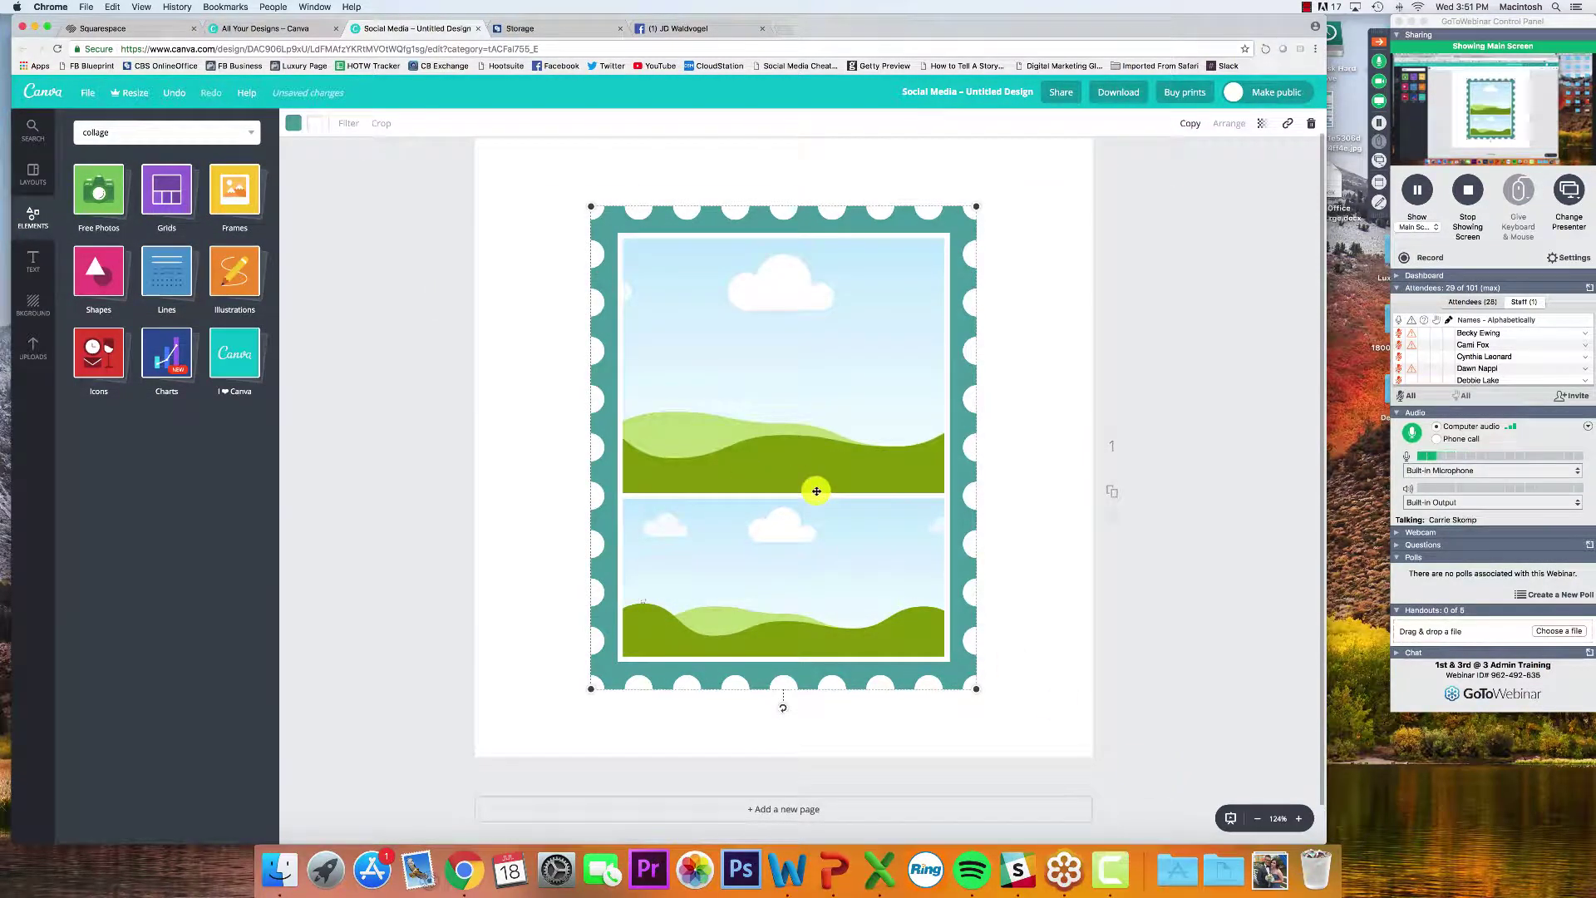
pyautogui.press('Delete')
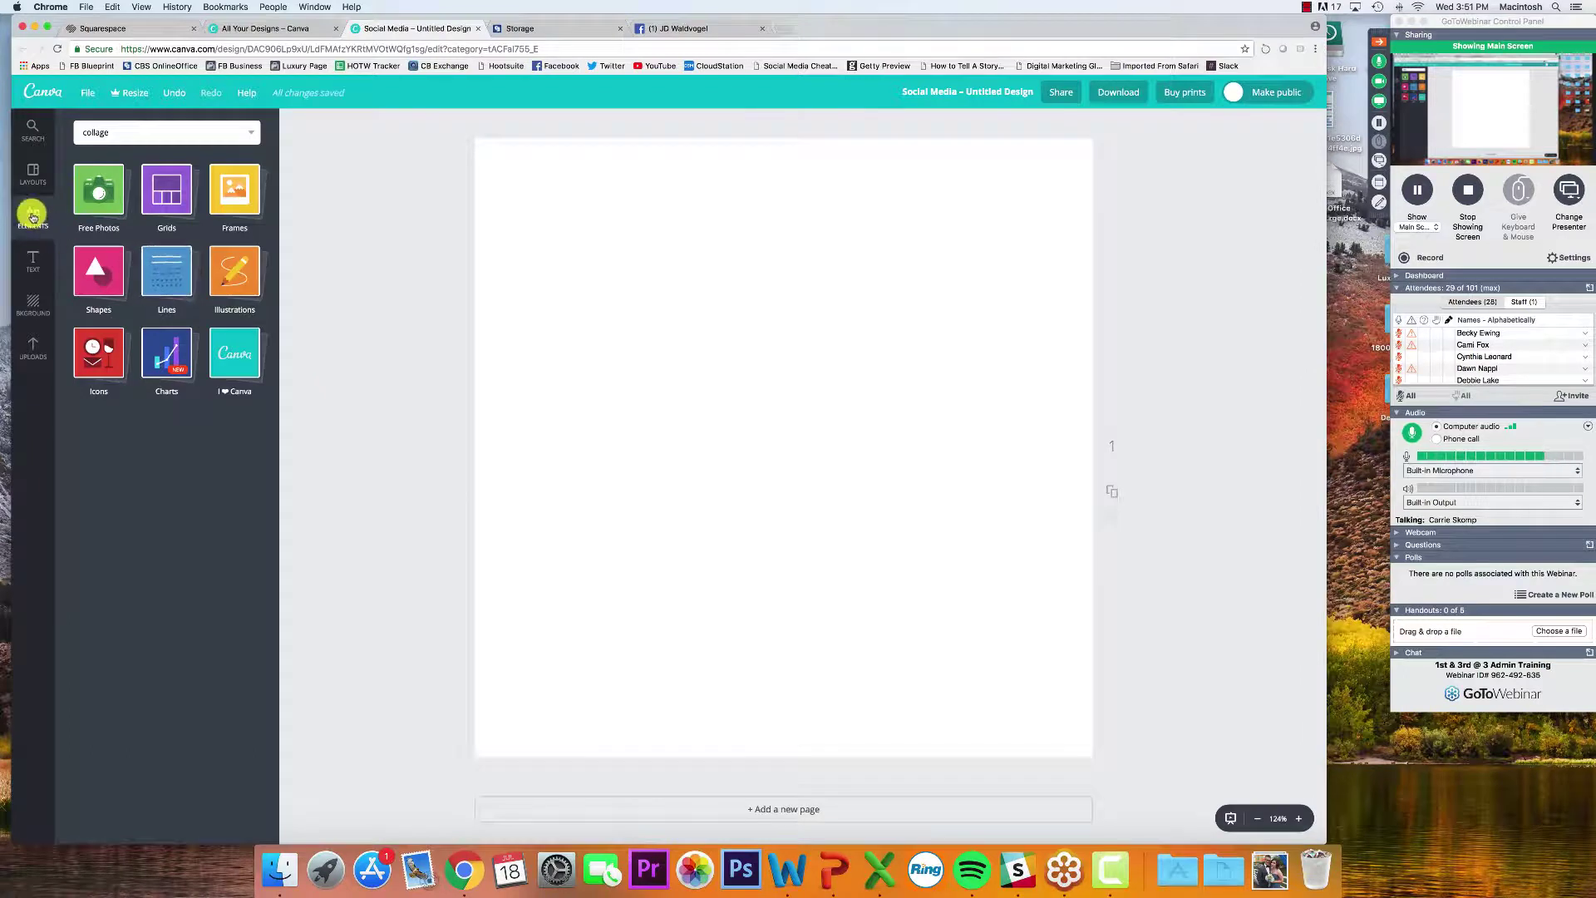
# Add a 2x2 photo grid from the Grids layouts to fill the square page
pyautogui.click(176, 202)
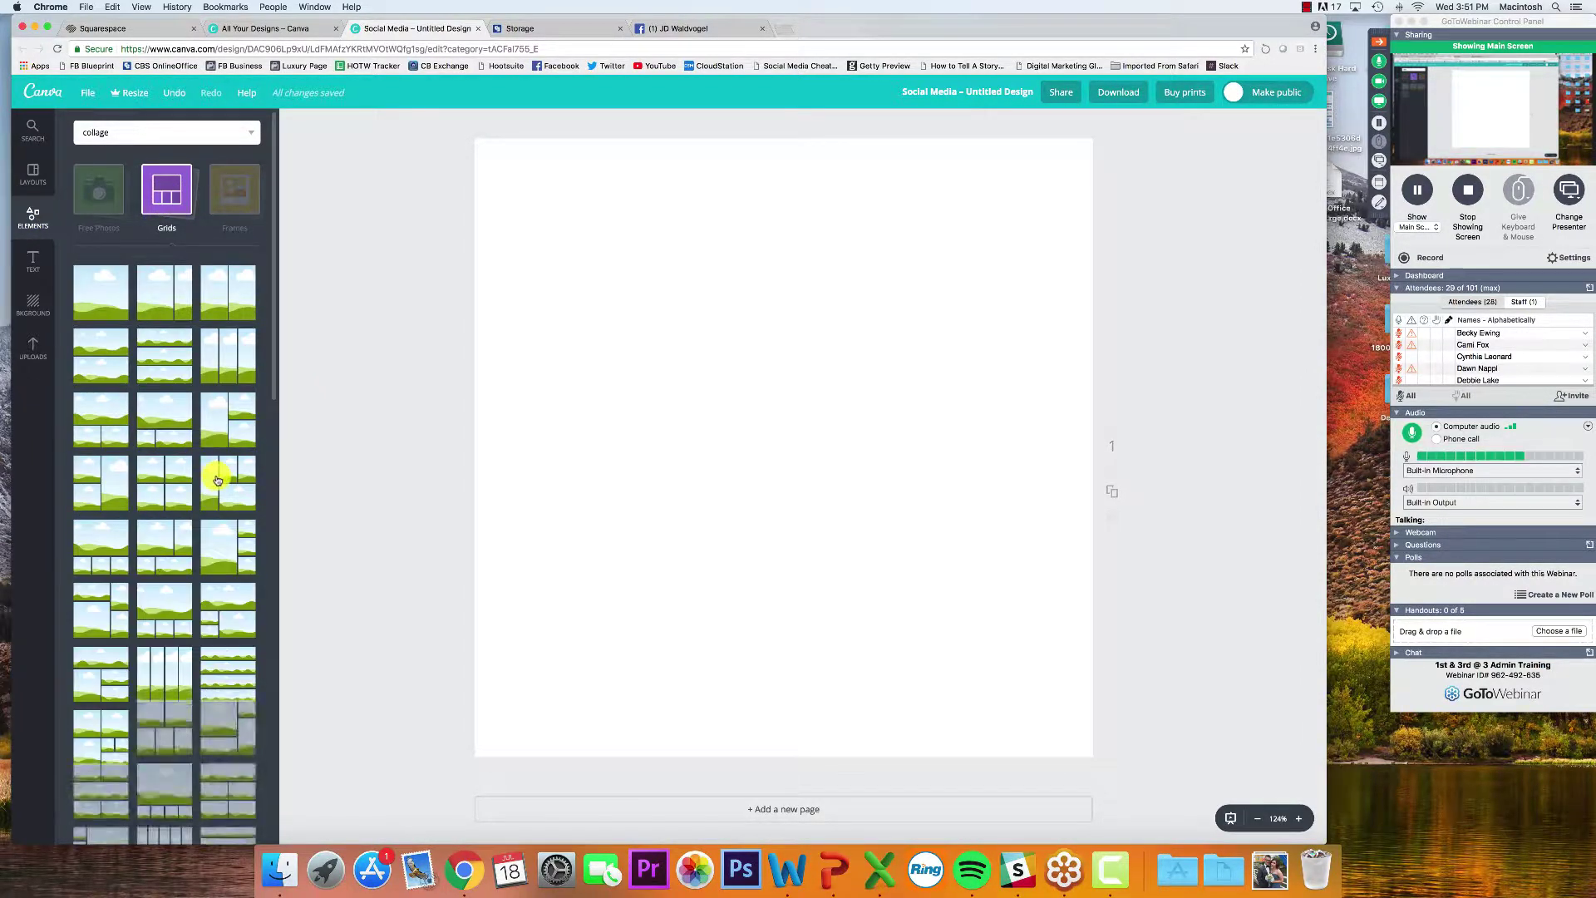
pyautogui.scroll(-1, 204, 475)
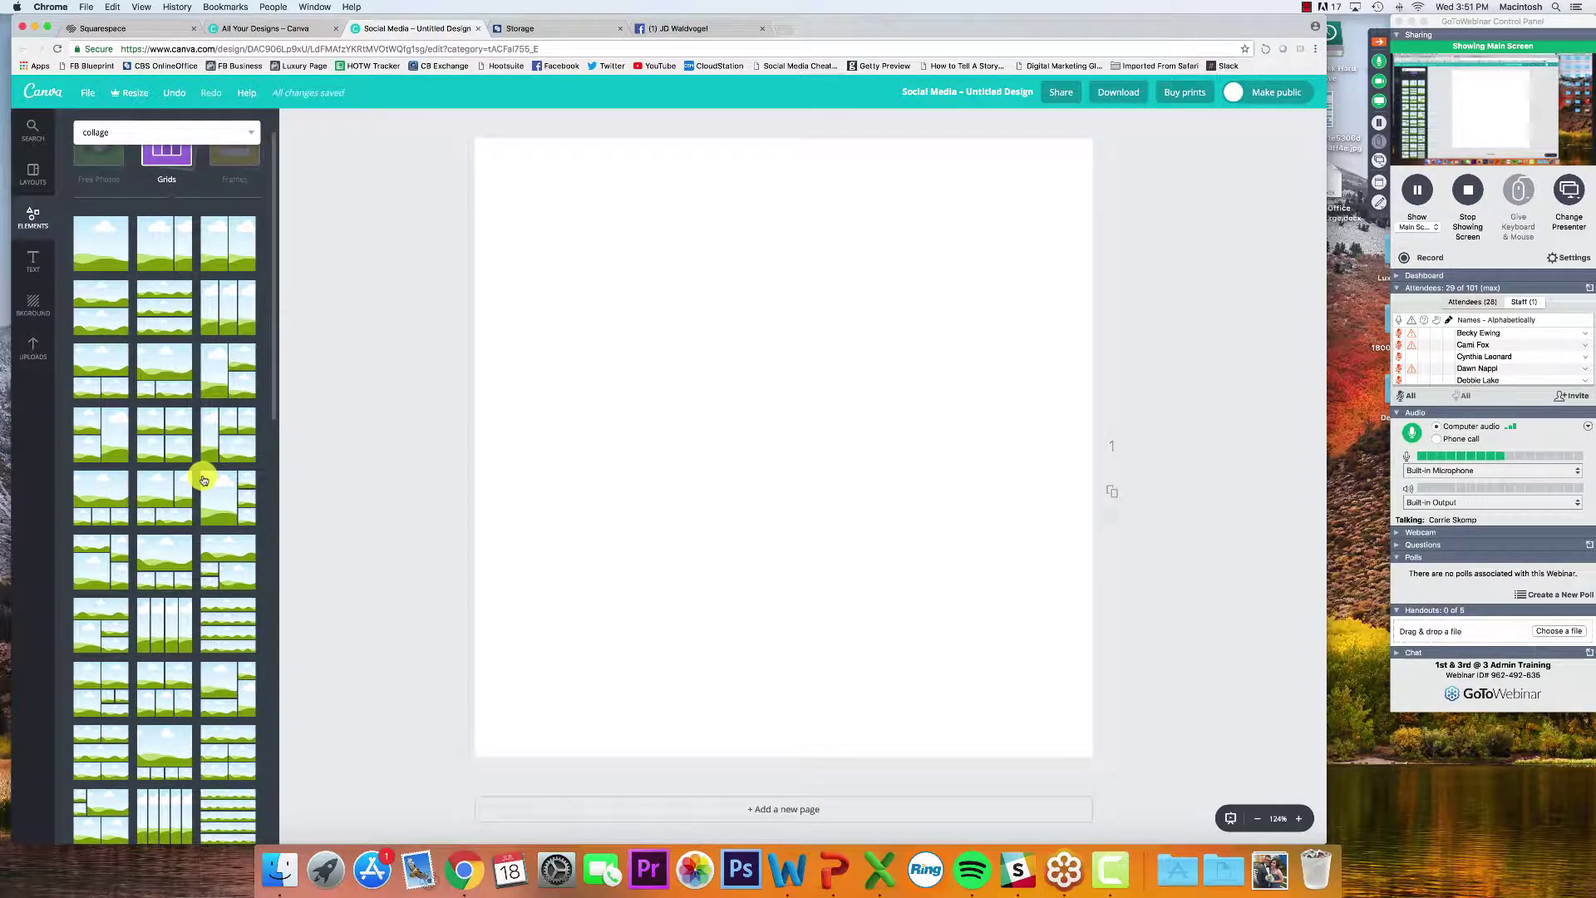
pyautogui.scroll(-1, 204, 480)
pyautogui.scroll(-3, 207, 476)
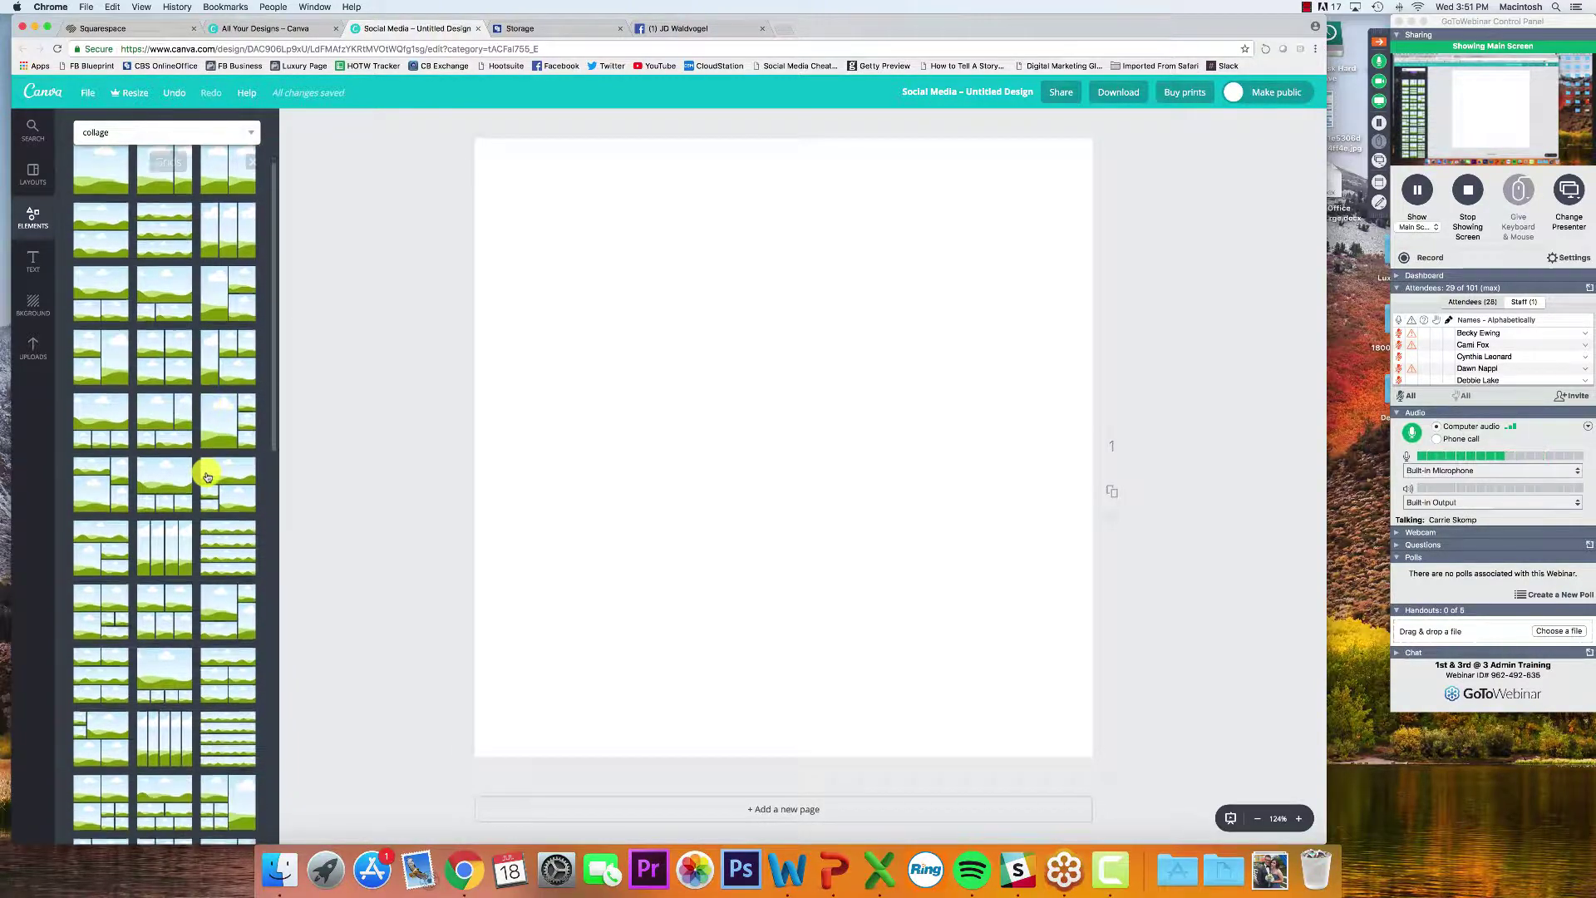
pyautogui.scroll(1, 207, 476)
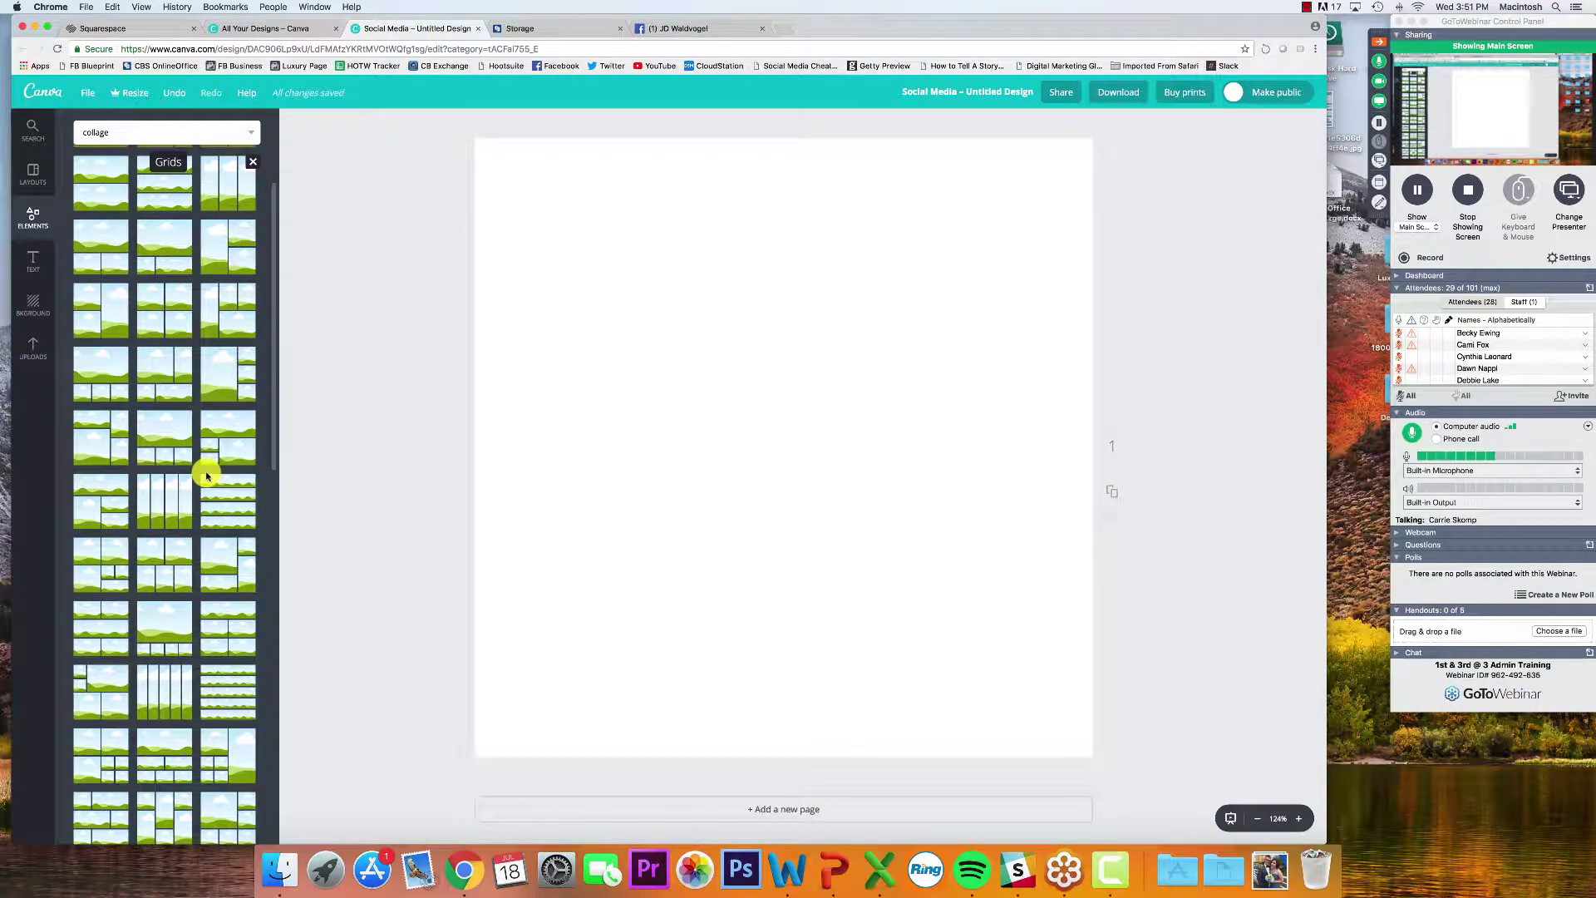
pyautogui.scroll(1, 207, 477)
pyautogui.click(145, 336)
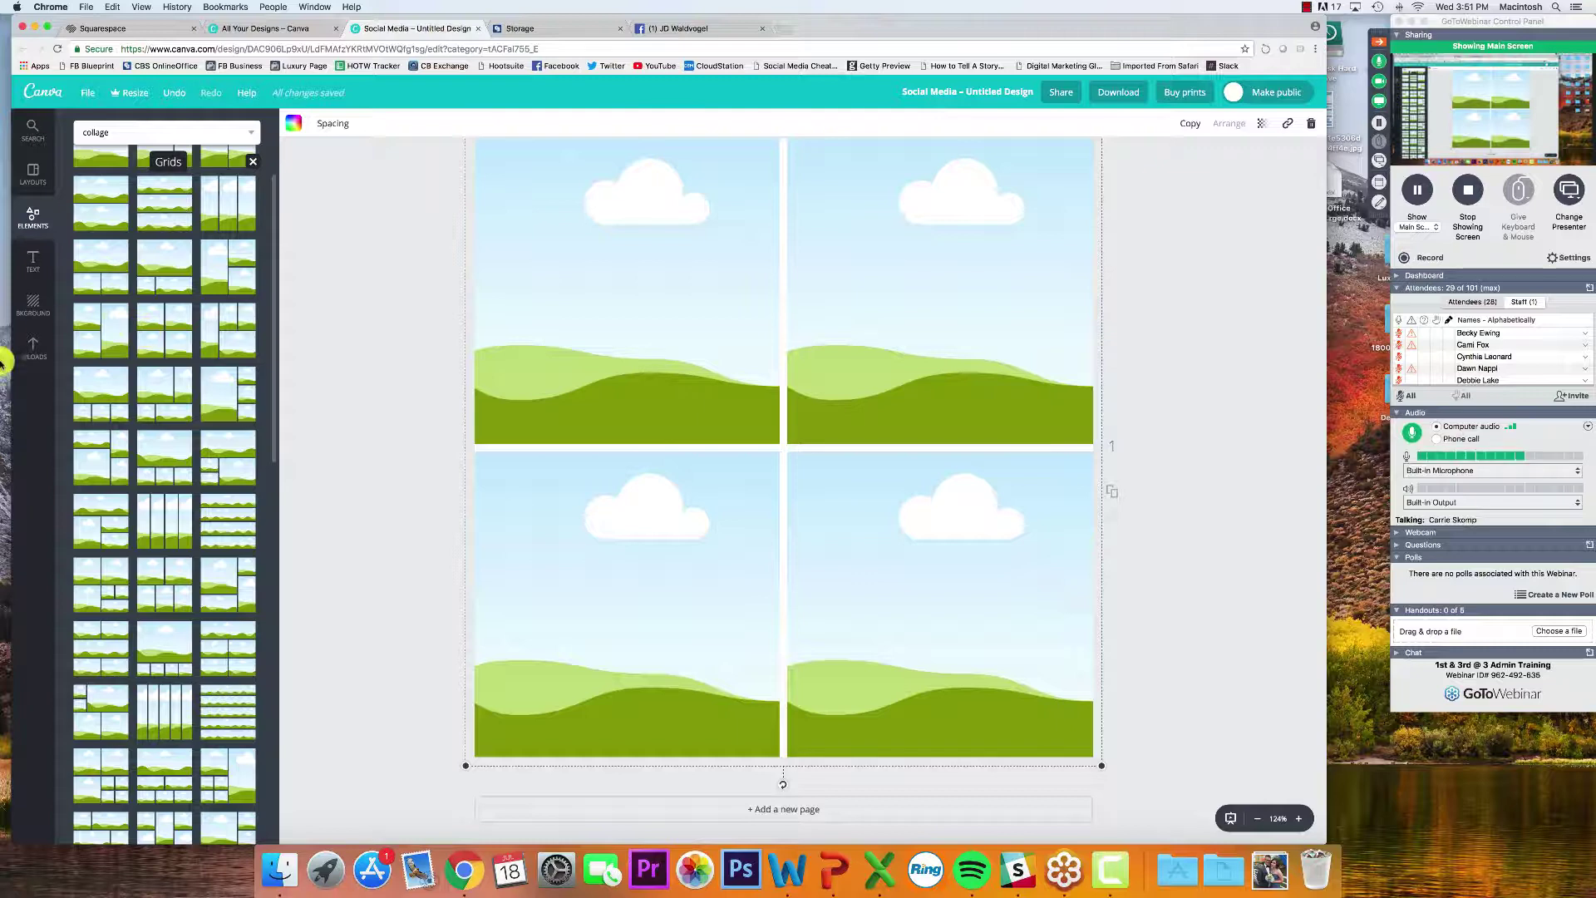
# Place the couple photo top-left and the house photo top-right, shifting the house framing
pyautogui.click(25, 353)
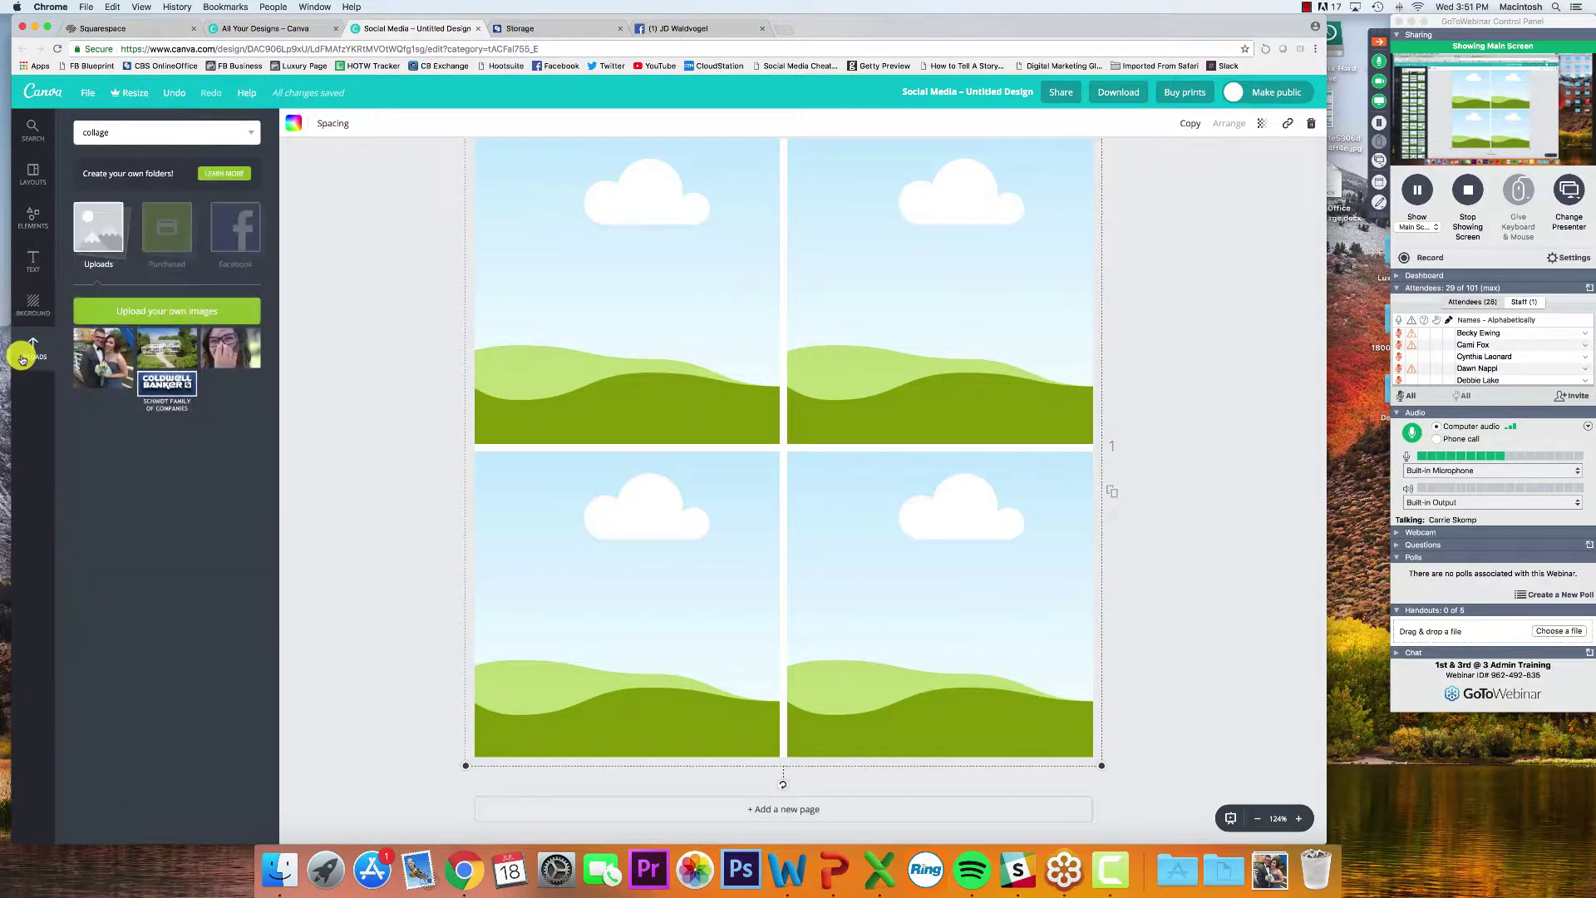
pyautogui.moveTo(88, 356); pyautogui.dragTo(559, 308)
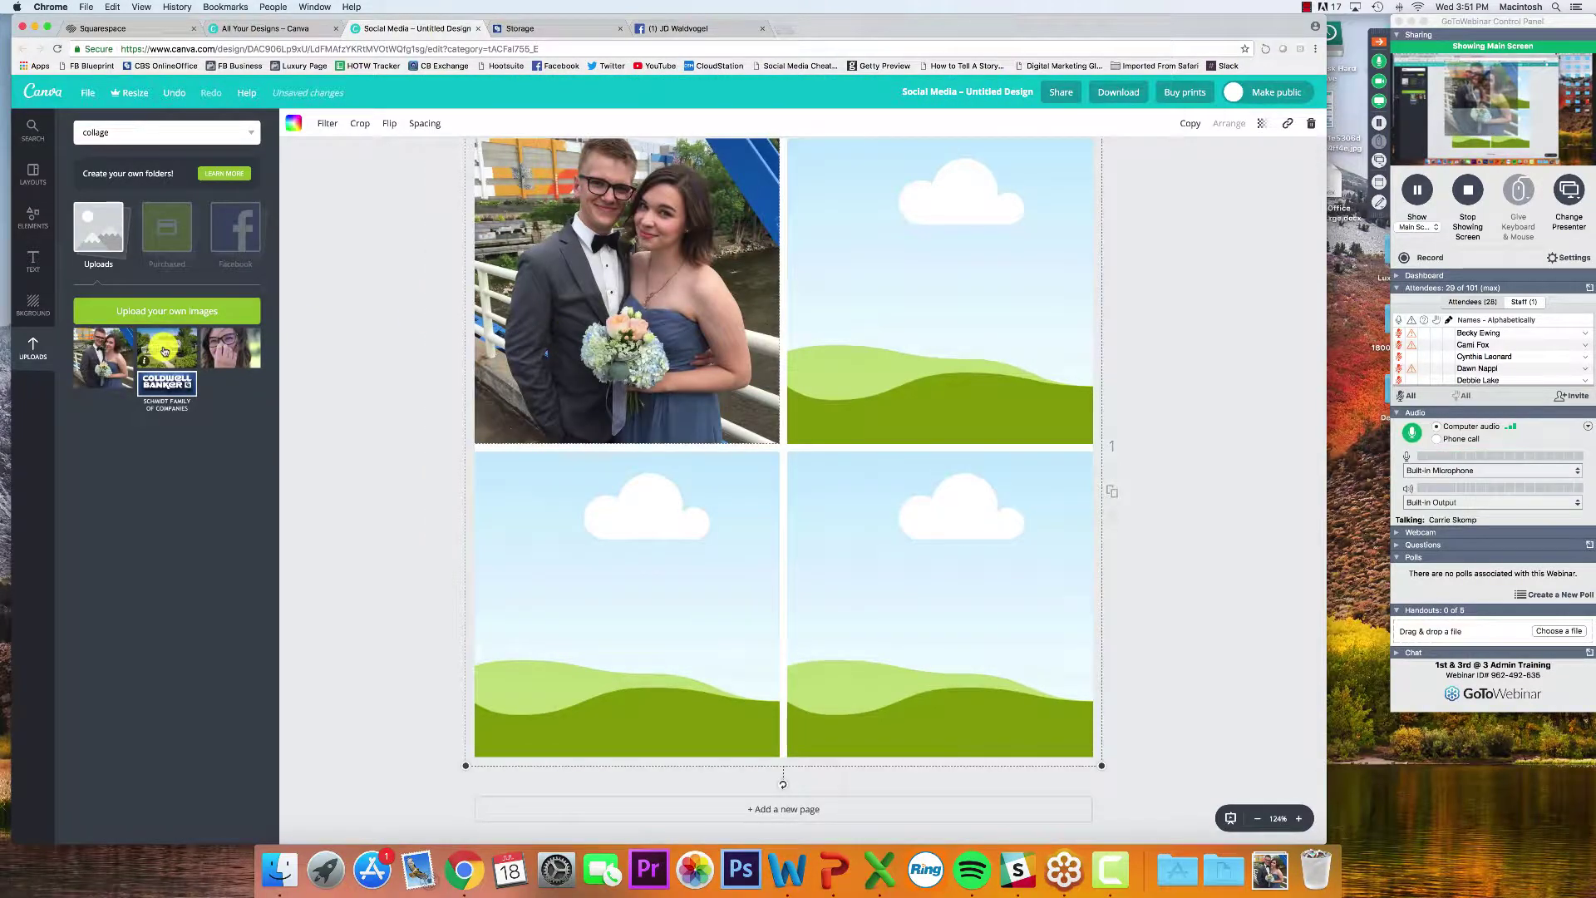
pyautogui.moveTo(166, 347); pyautogui.dragTo(831, 325)
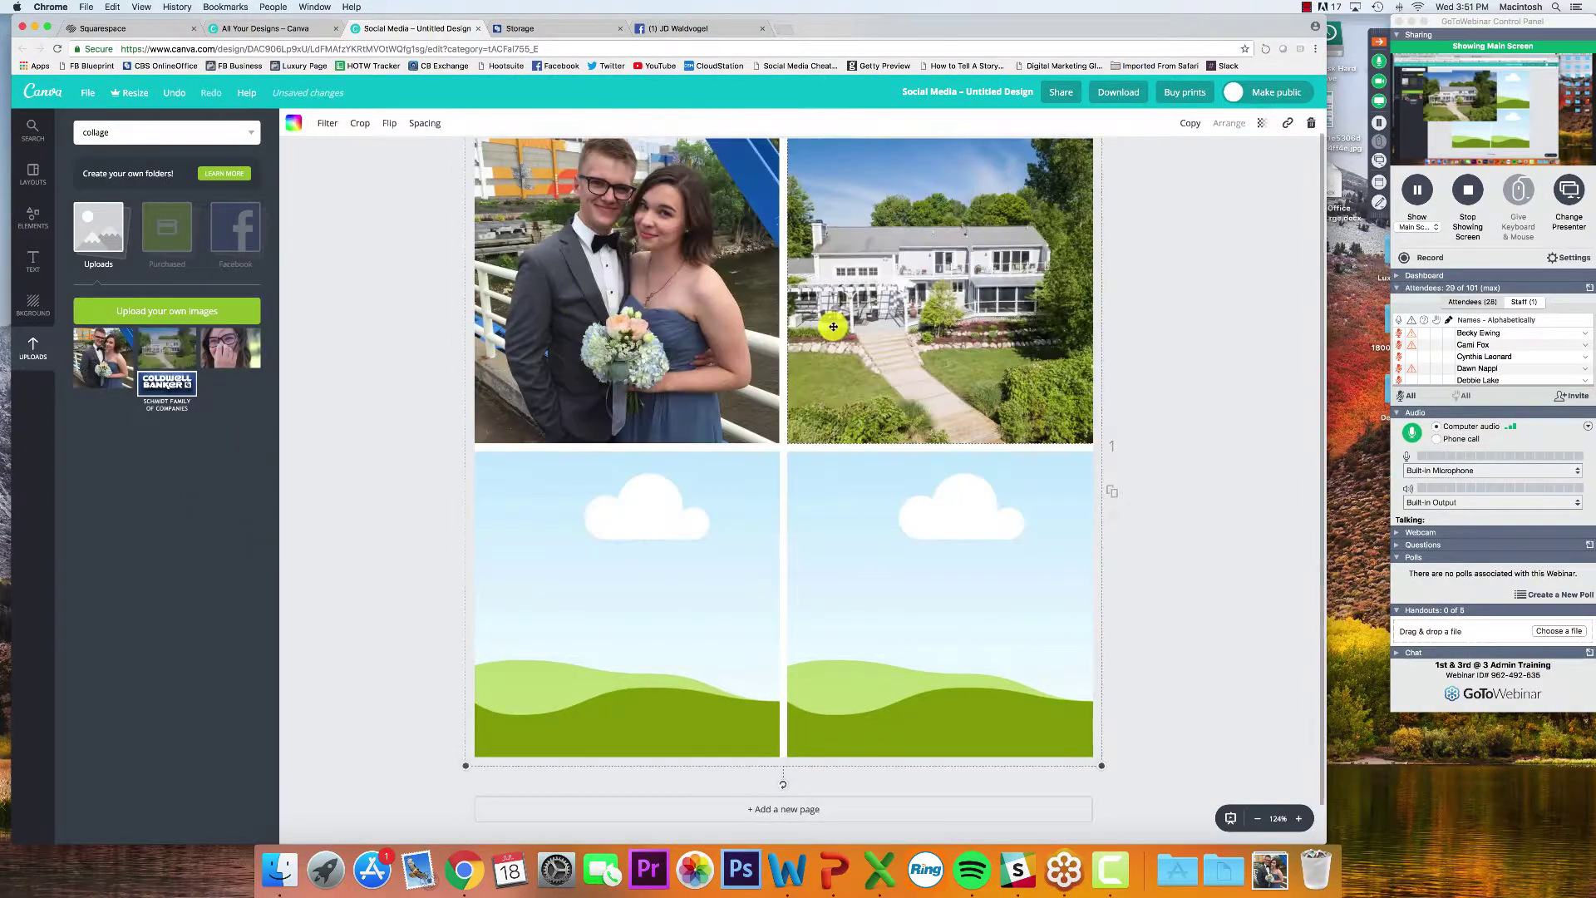
pyautogui.doubleClick(905, 309)
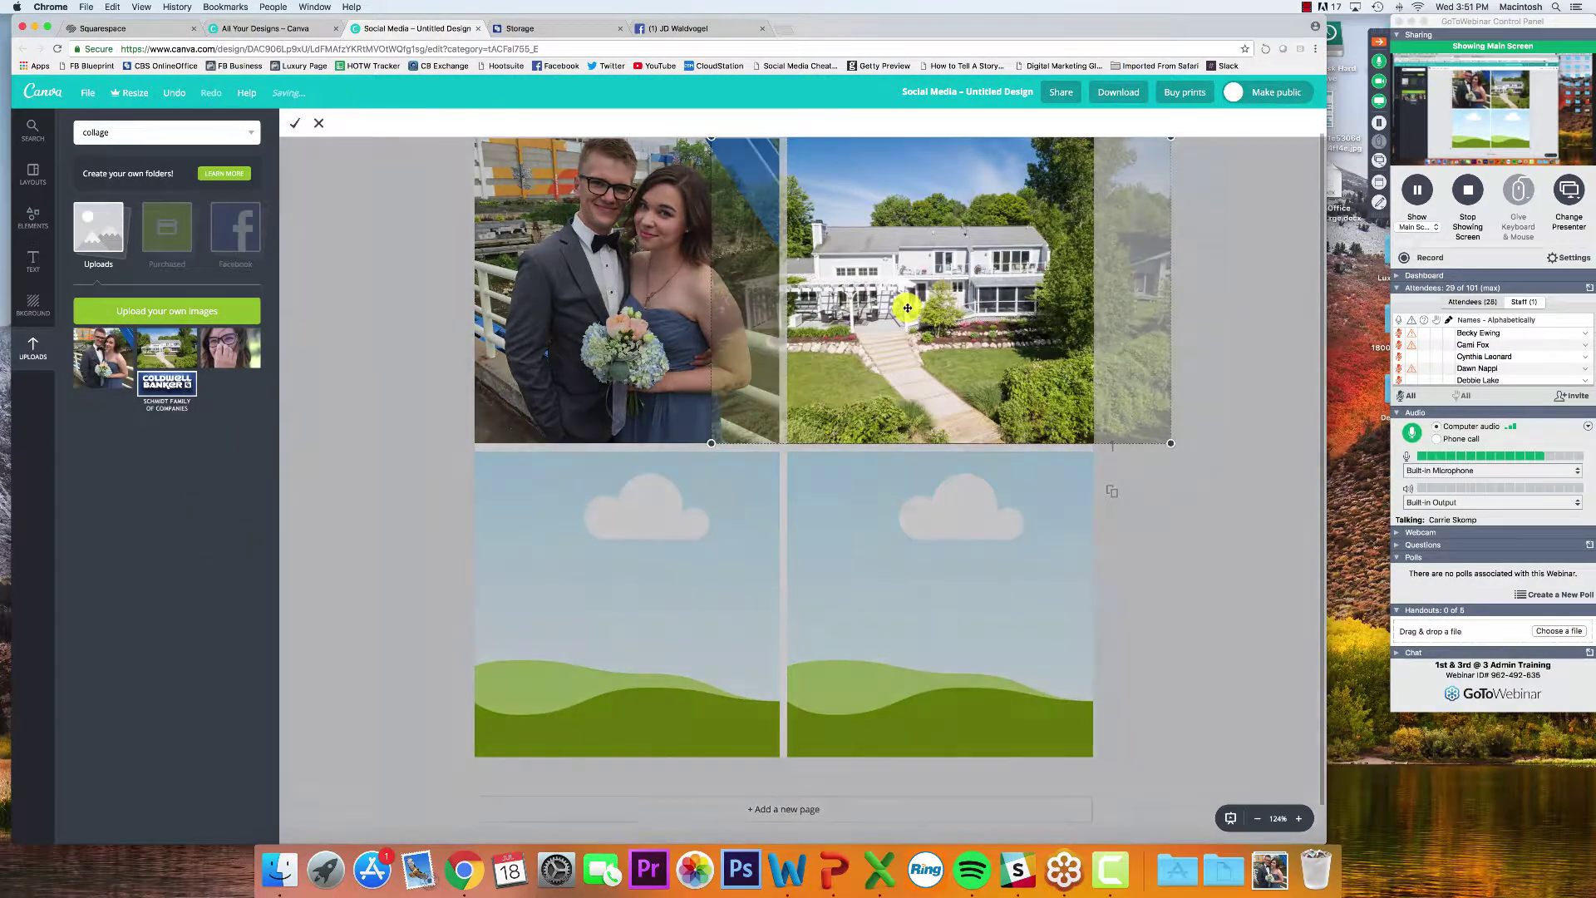
pyautogui.moveTo(909, 310); pyautogui.dragTo(954, 308)
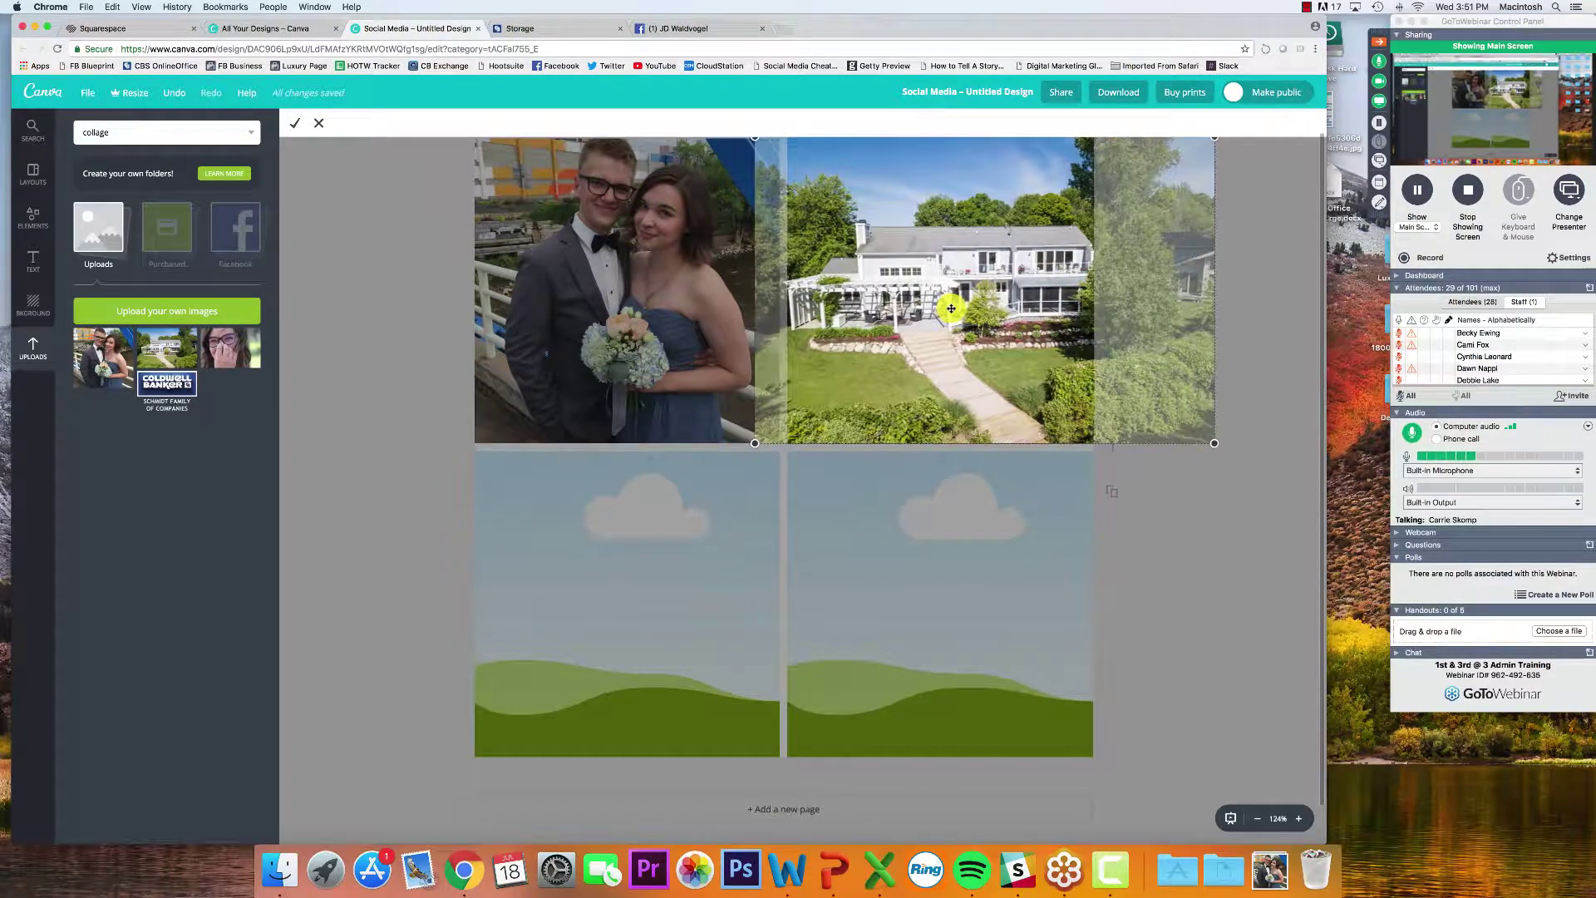
pyautogui.click(1171, 532)
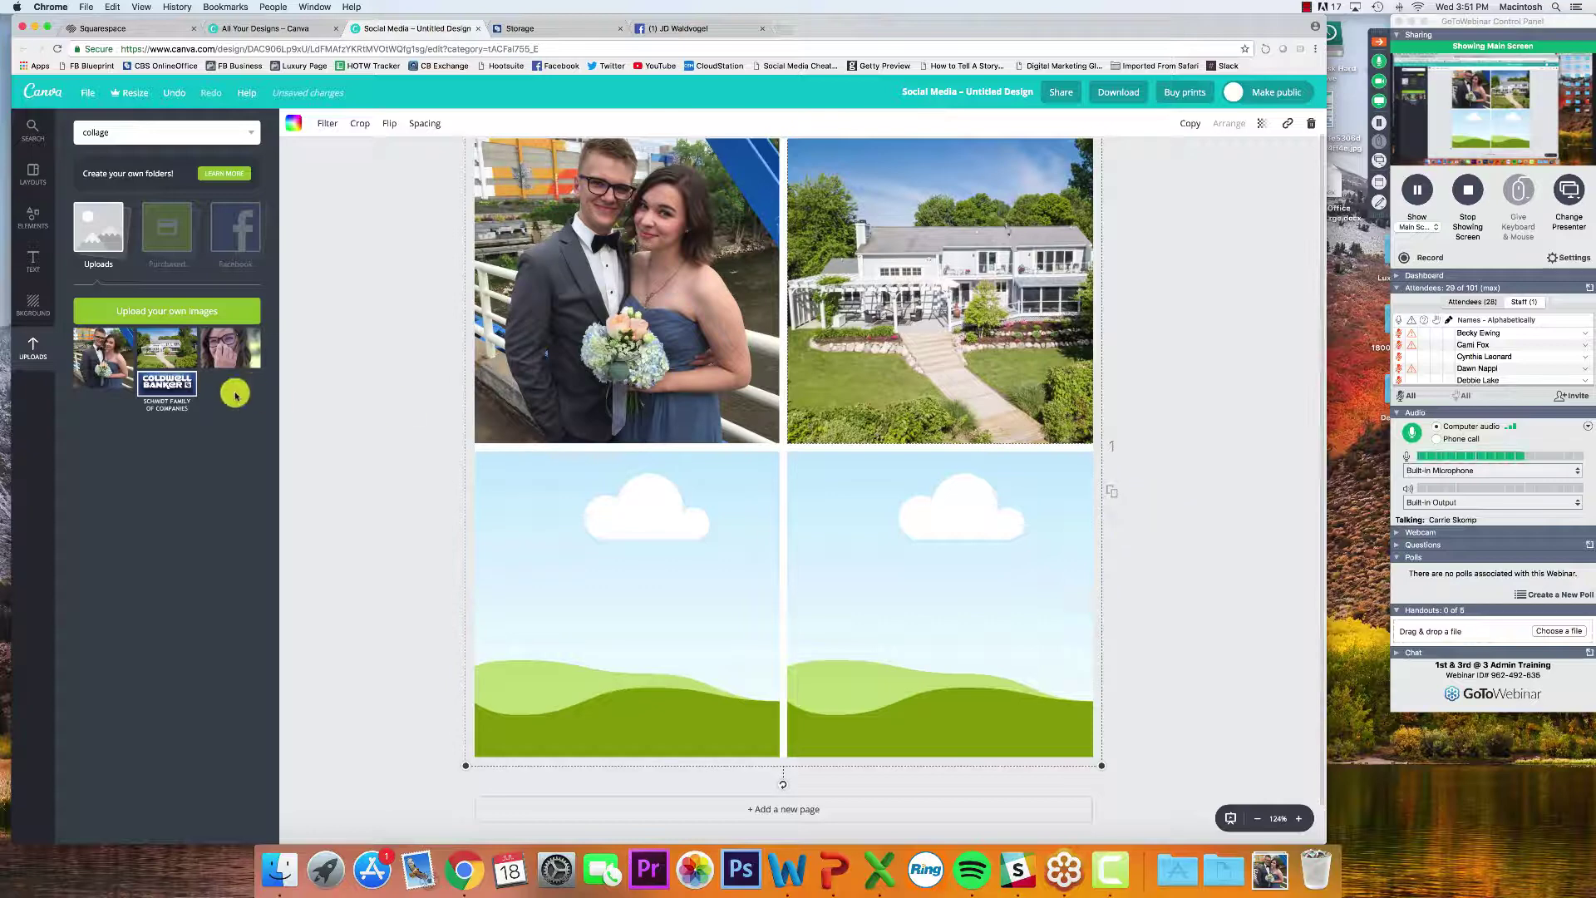
# Put the woman-in-glasses photo in the bottom-right cell and crop it to fit
pyautogui.moveTo(255, 352); pyautogui.dragTo(945, 595)
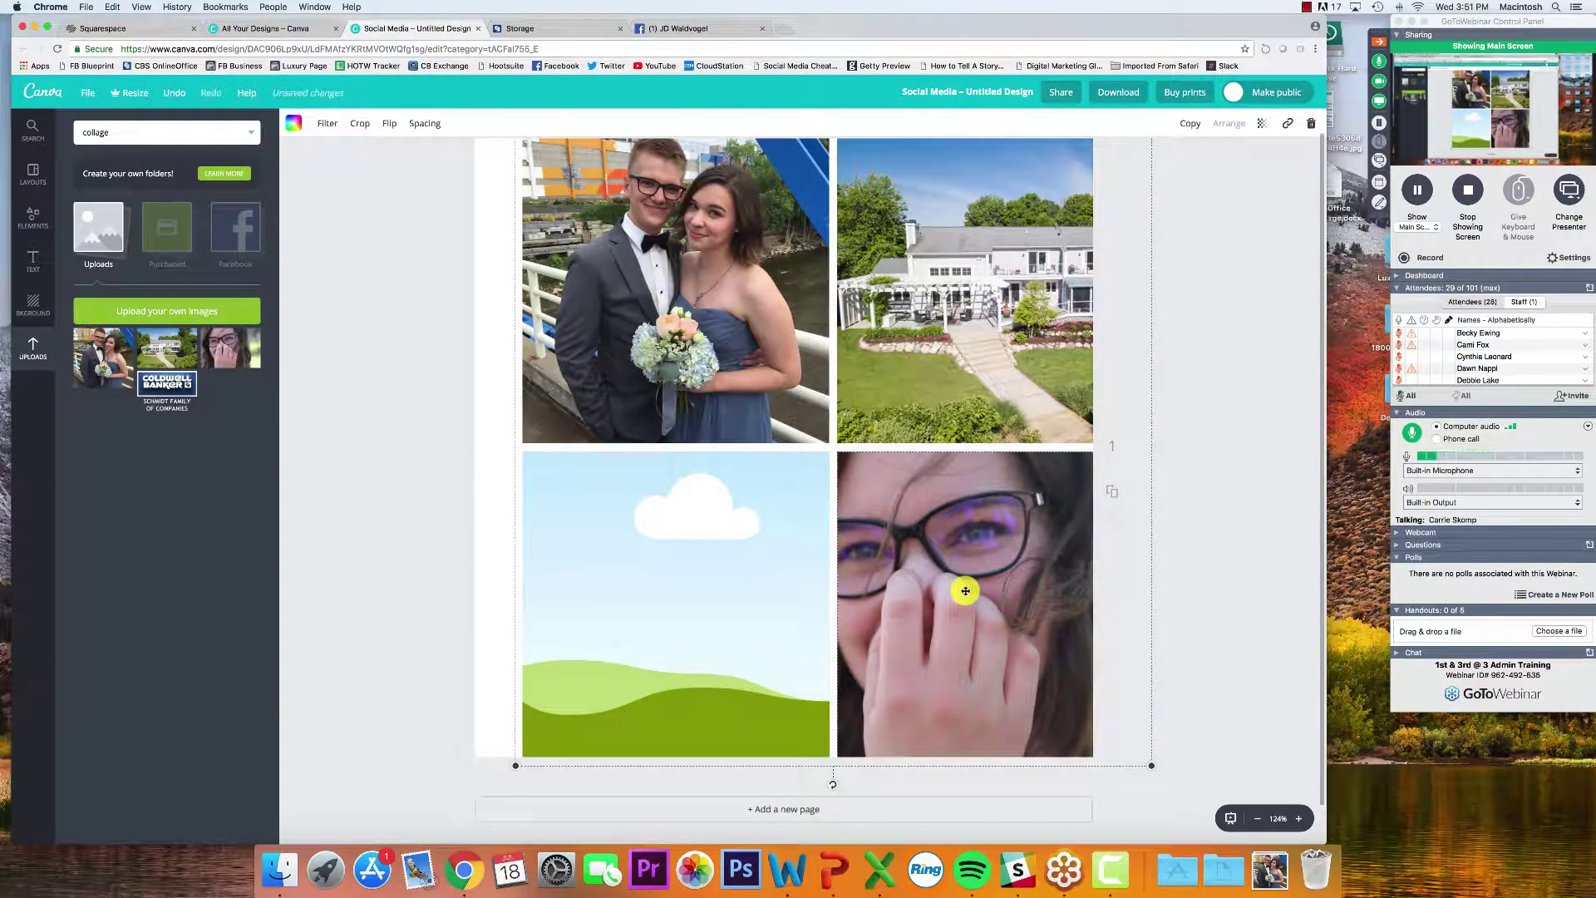
pyautogui.press('super+z')
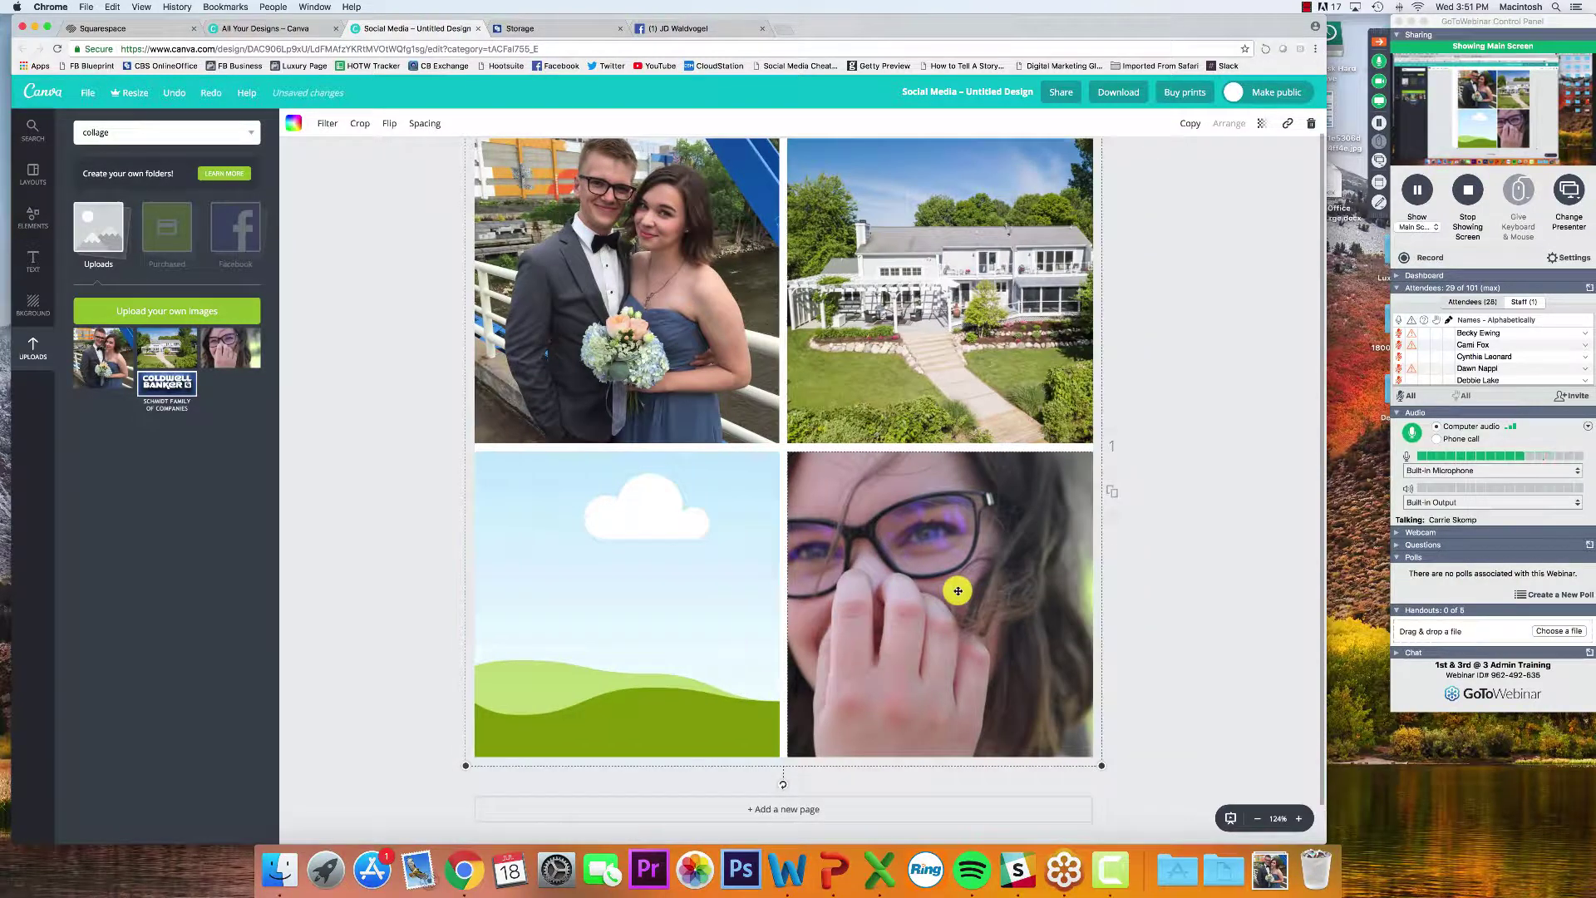
pyautogui.doubleClick(957, 594)
pyautogui.moveTo(951, 556); pyautogui.dragTo(810, 561)
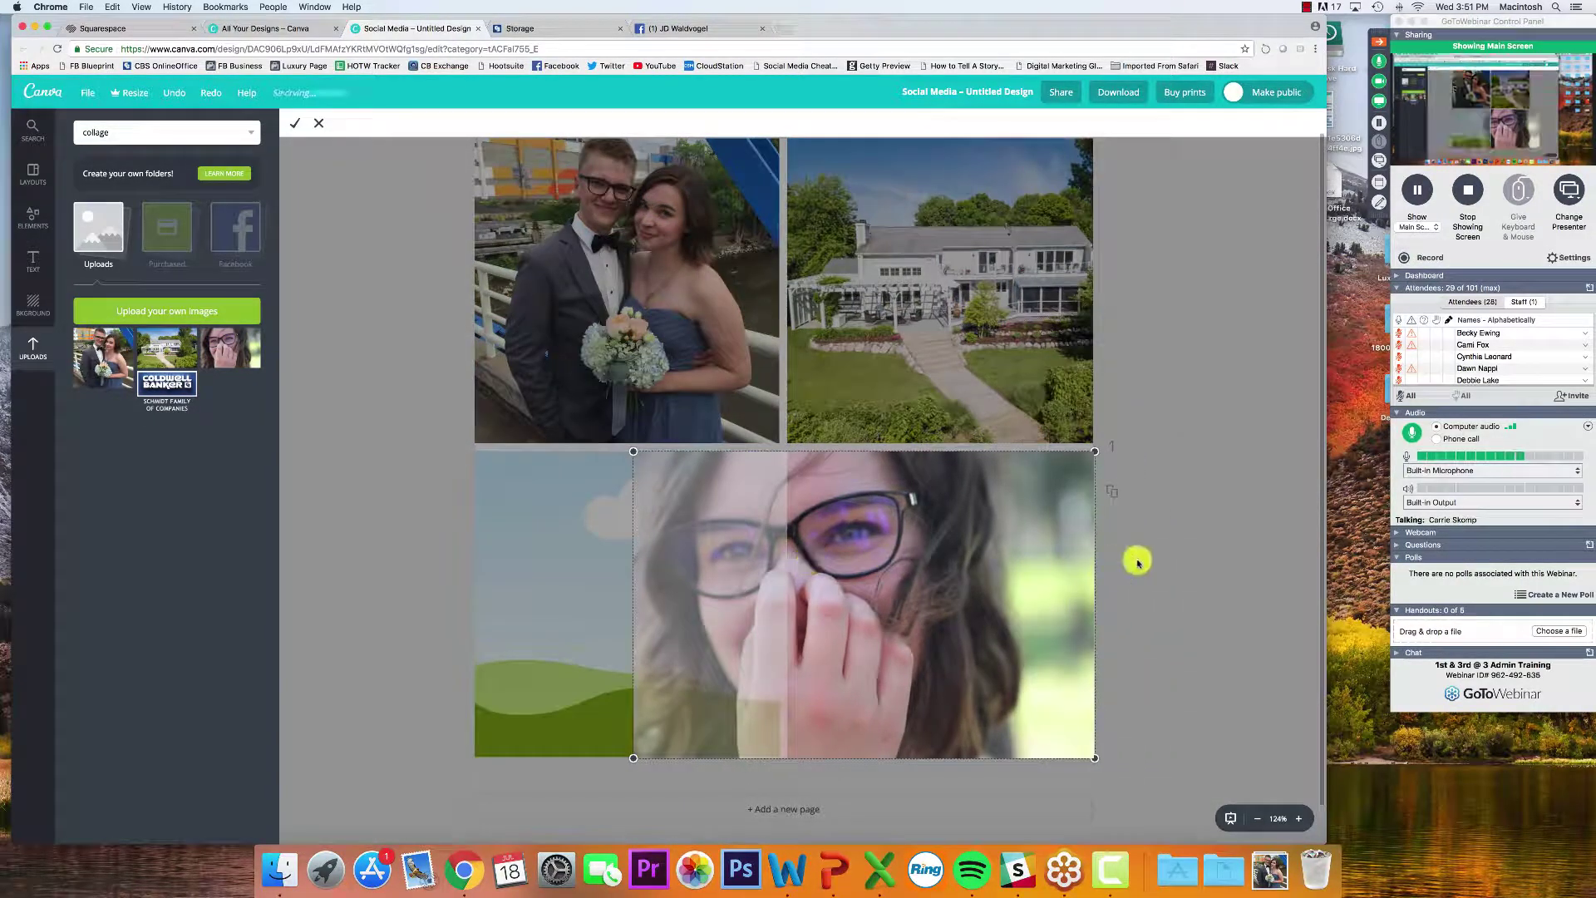
pyautogui.click(909, 542)
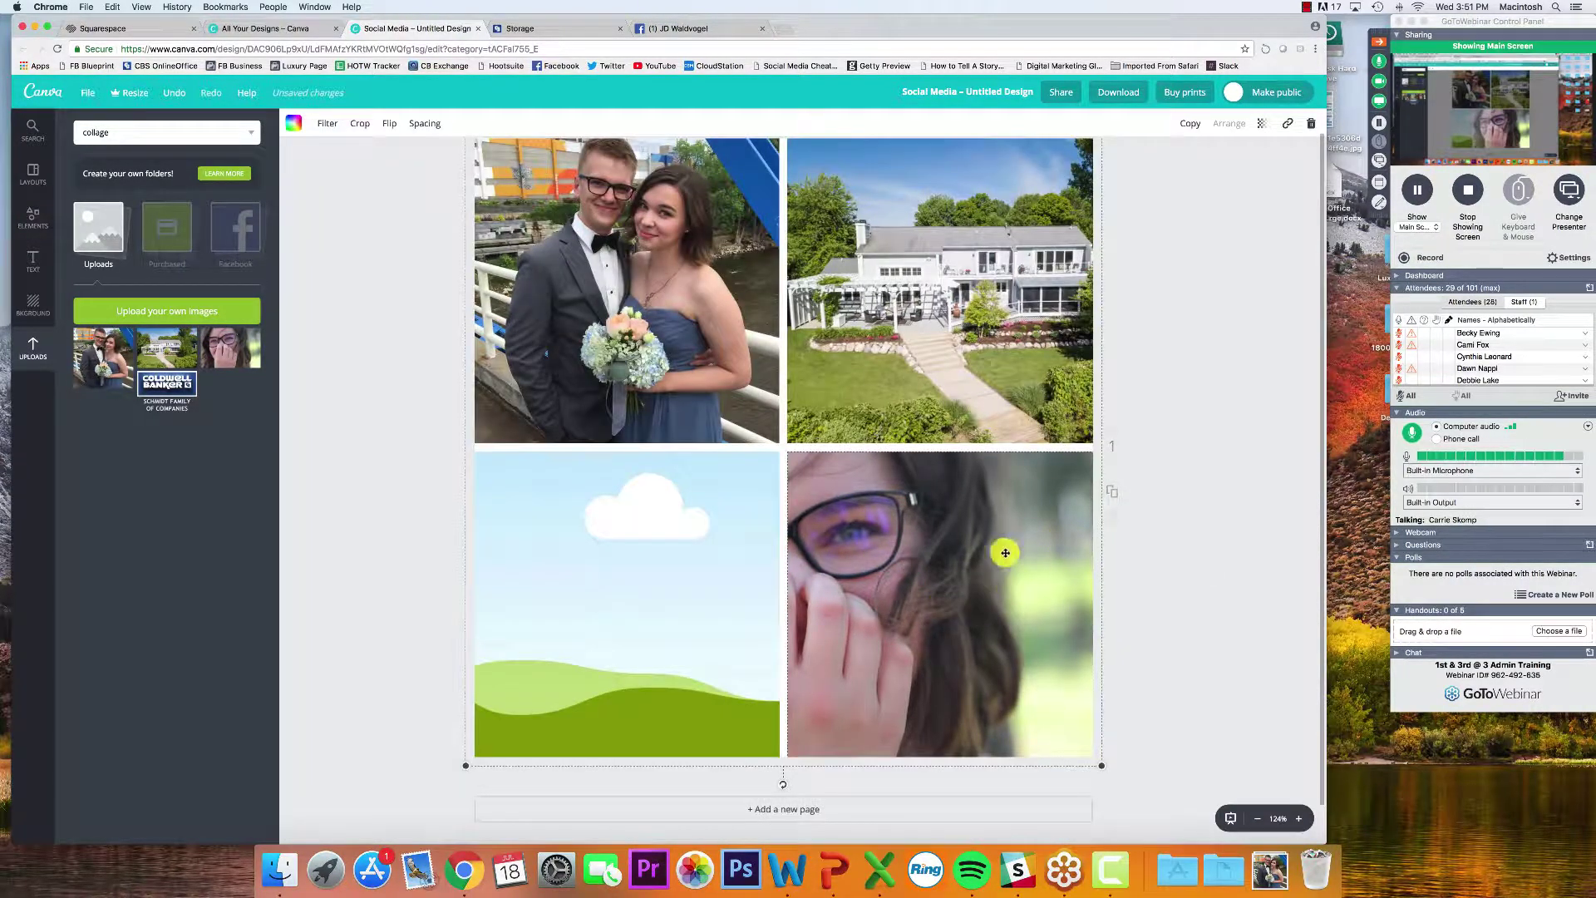
pyautogui.click(615, 564)
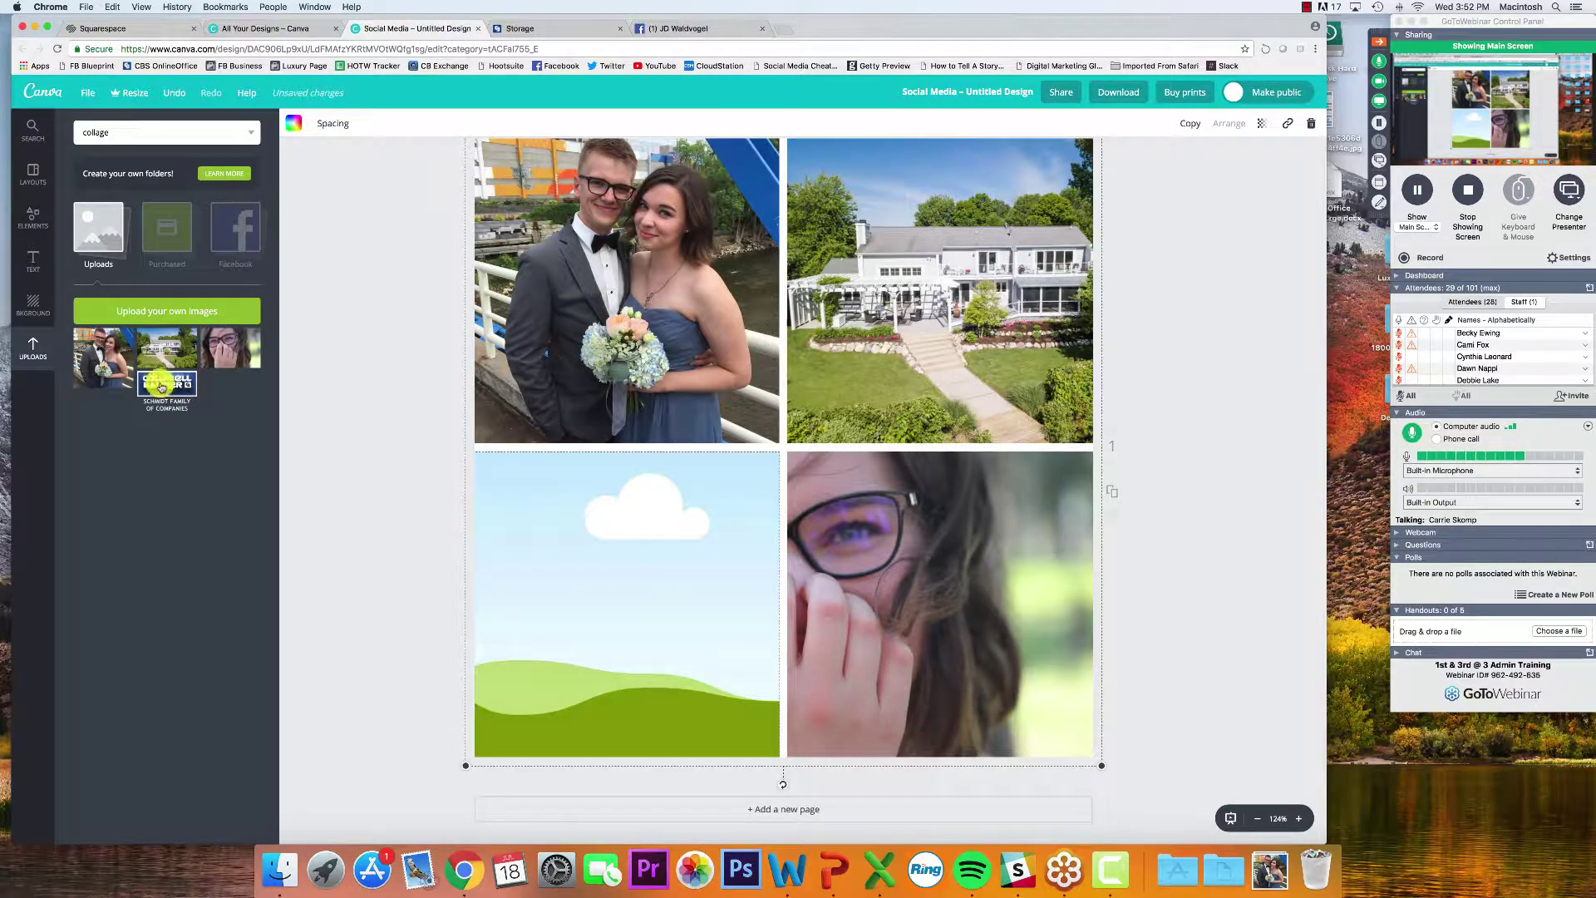
# Try dropping the Coldwell Banker logo into the cloud cell, deleting the misplaced copy
pyautogui.moveTo(163, 382); pyautogui.dragTo(629, 565)
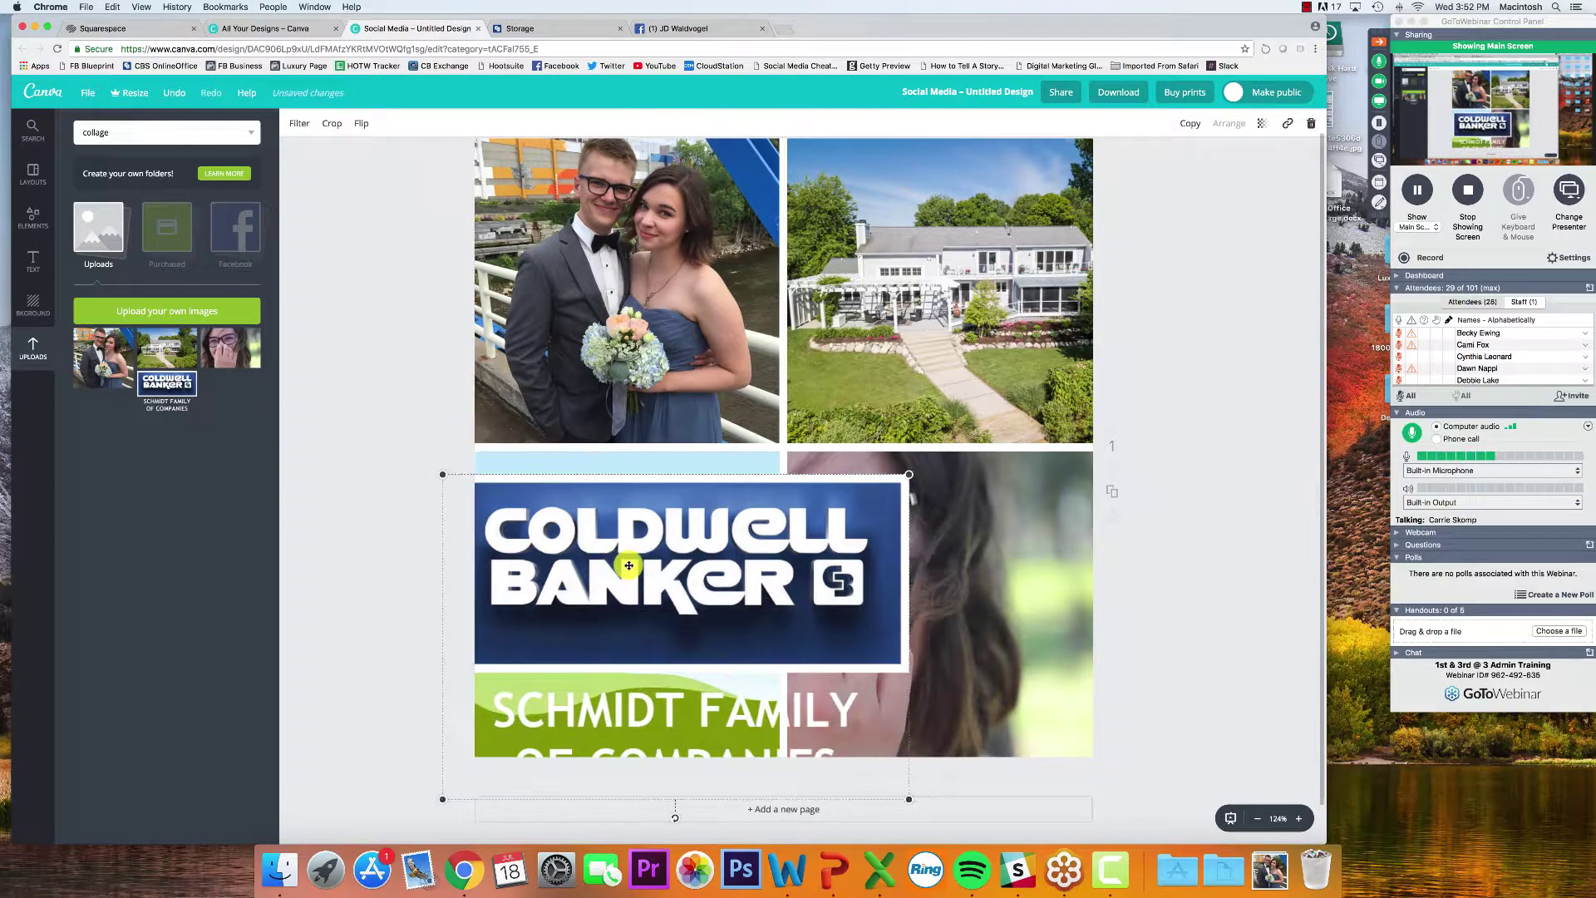
pyautogui.press('Delete')
pyautogui.moveTo(167, 386); pyautogui.dragTo(553, 575)
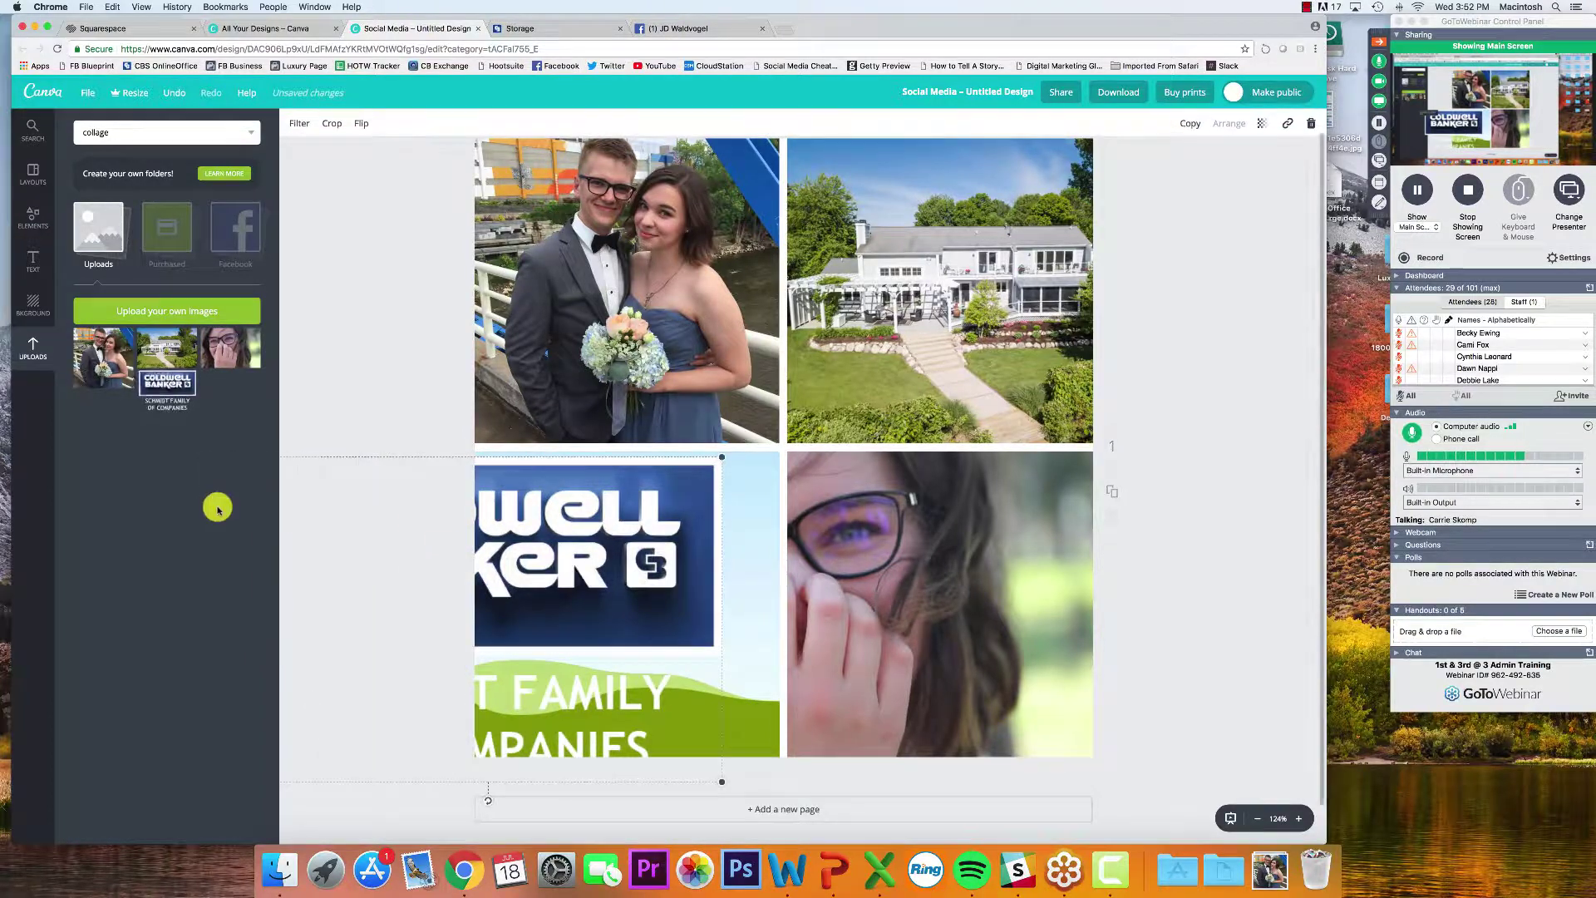
# Upload YACHT PARTY!.png into the bottom-left cell and delete the leftover Coldwell Banker logo
pyautogui.click(1265, 864)
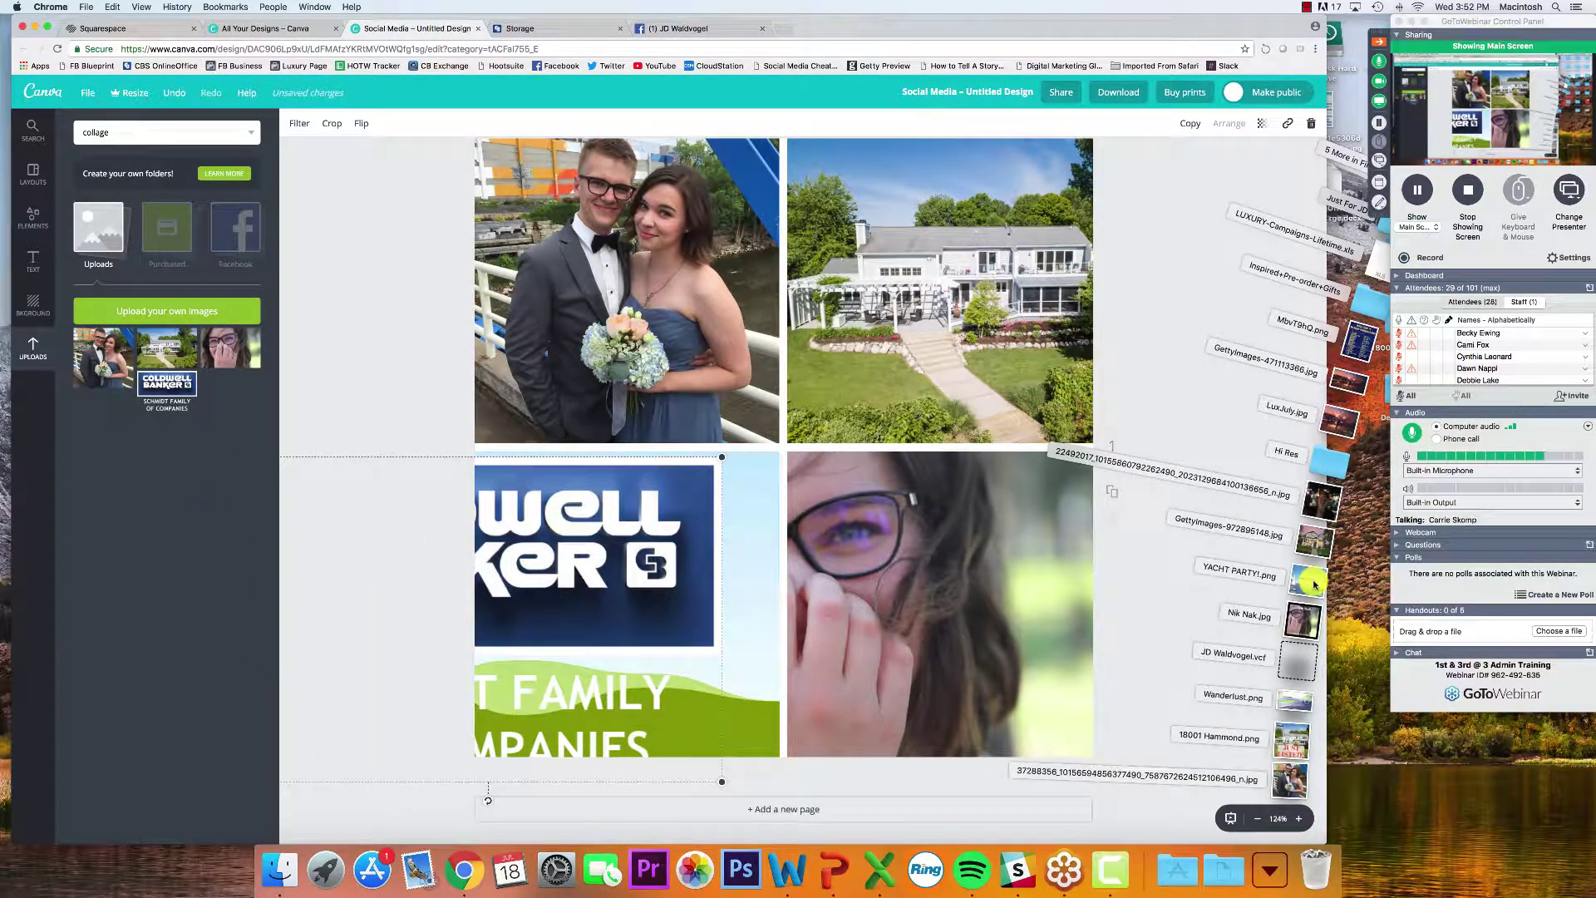
pyautogui.moveTo(1314, 584); pyautogui.dragTo(212, 602)
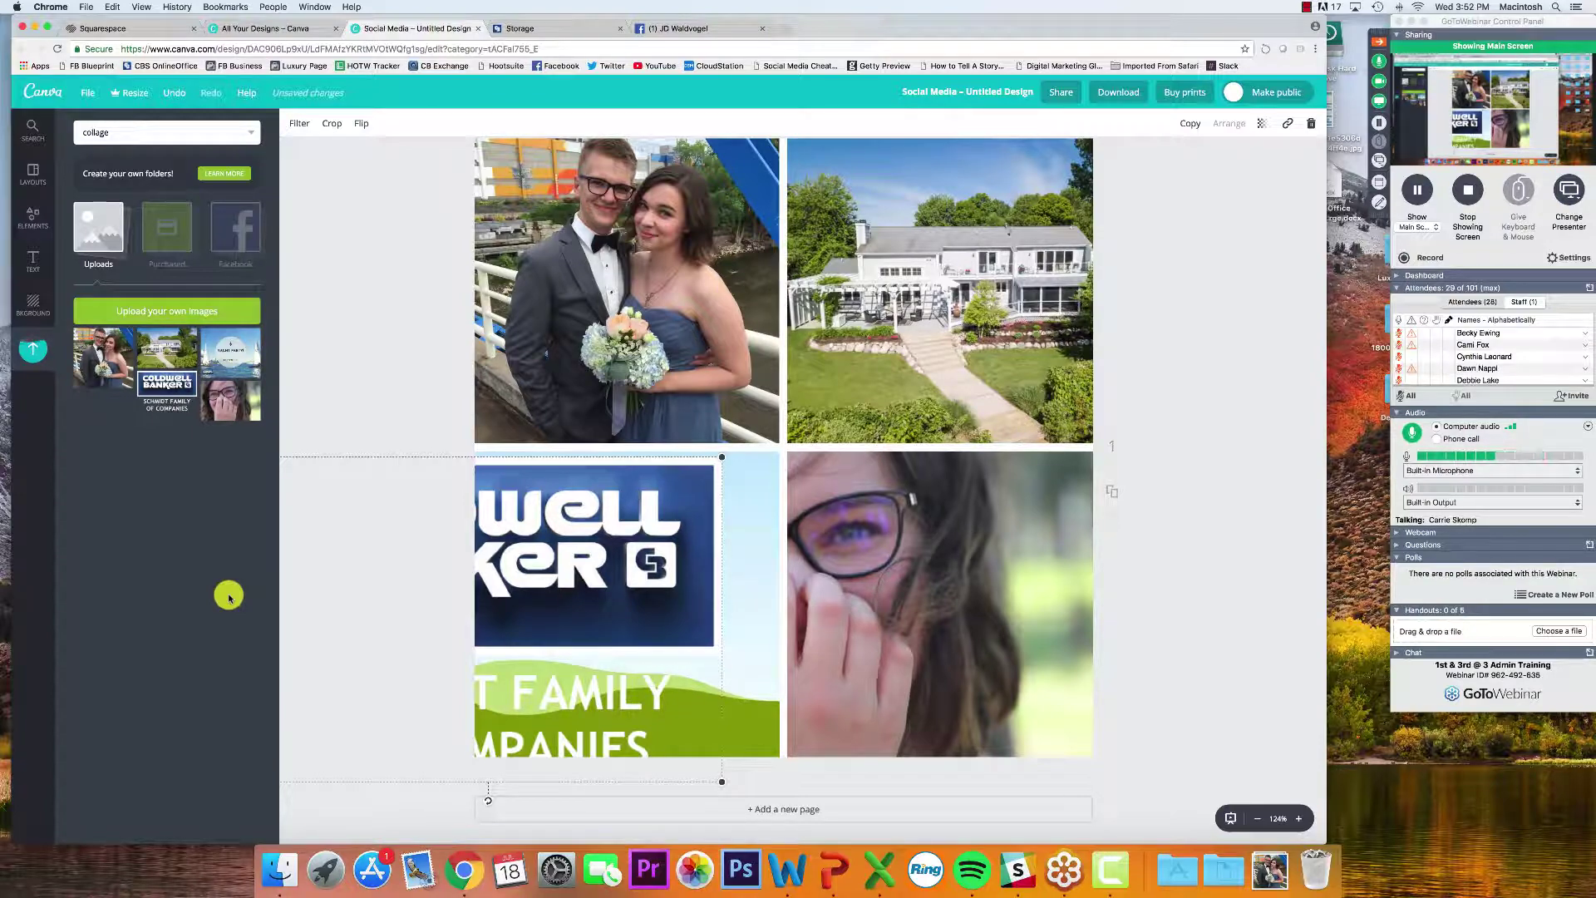
pyautogui.moveTo(251, 383); pyautogui.dragTo(611, 629)
pyautogui.click(575, 607)
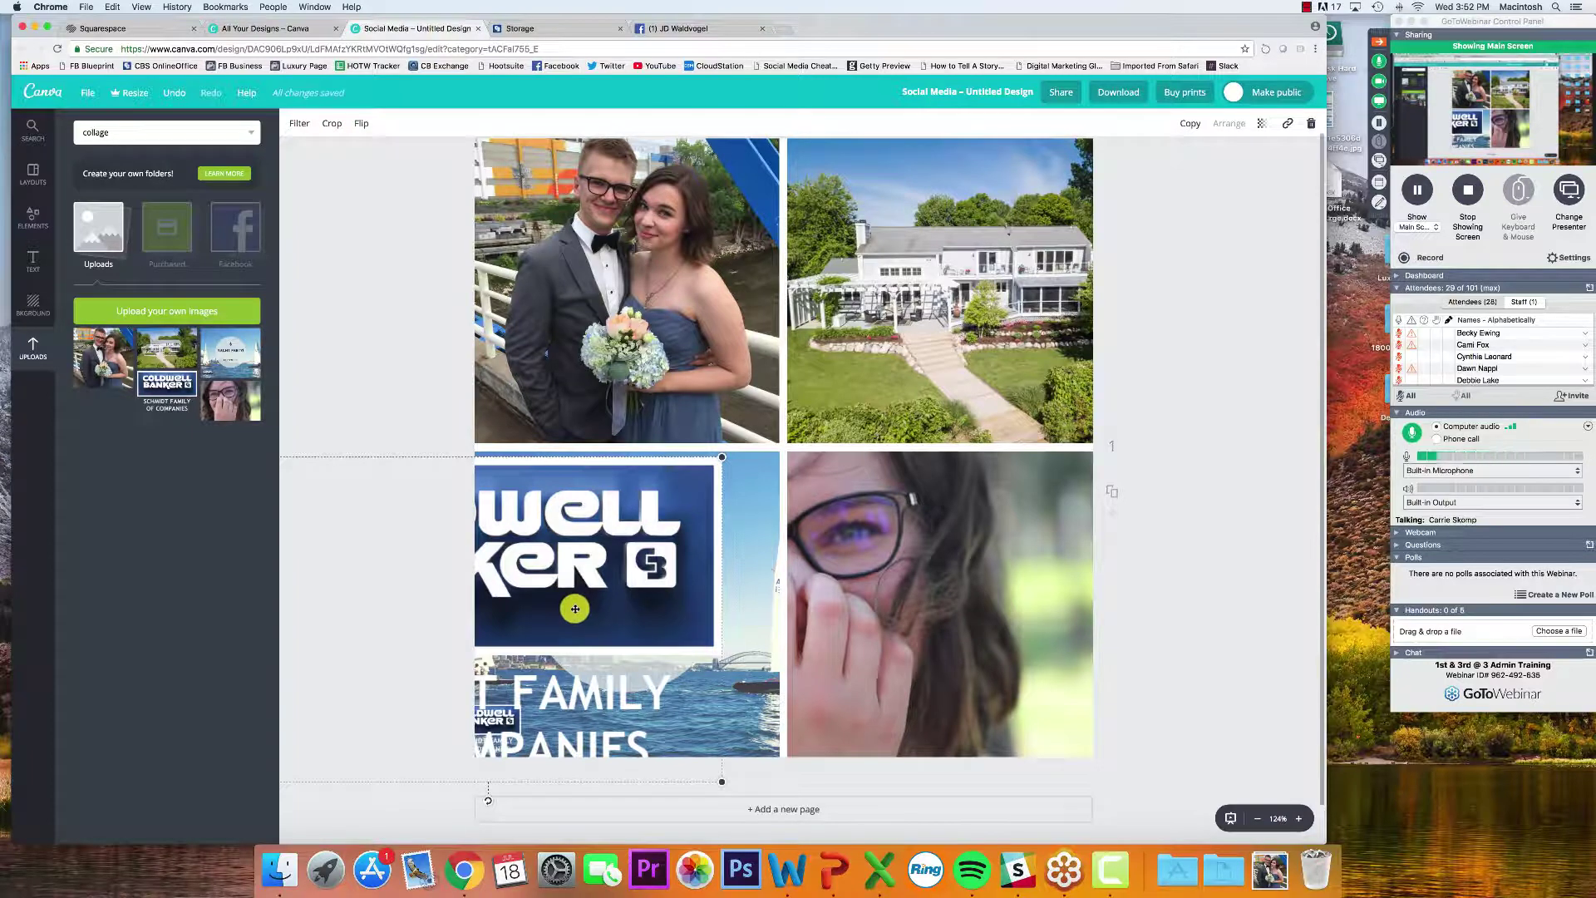
pyautogui.press('Delete')
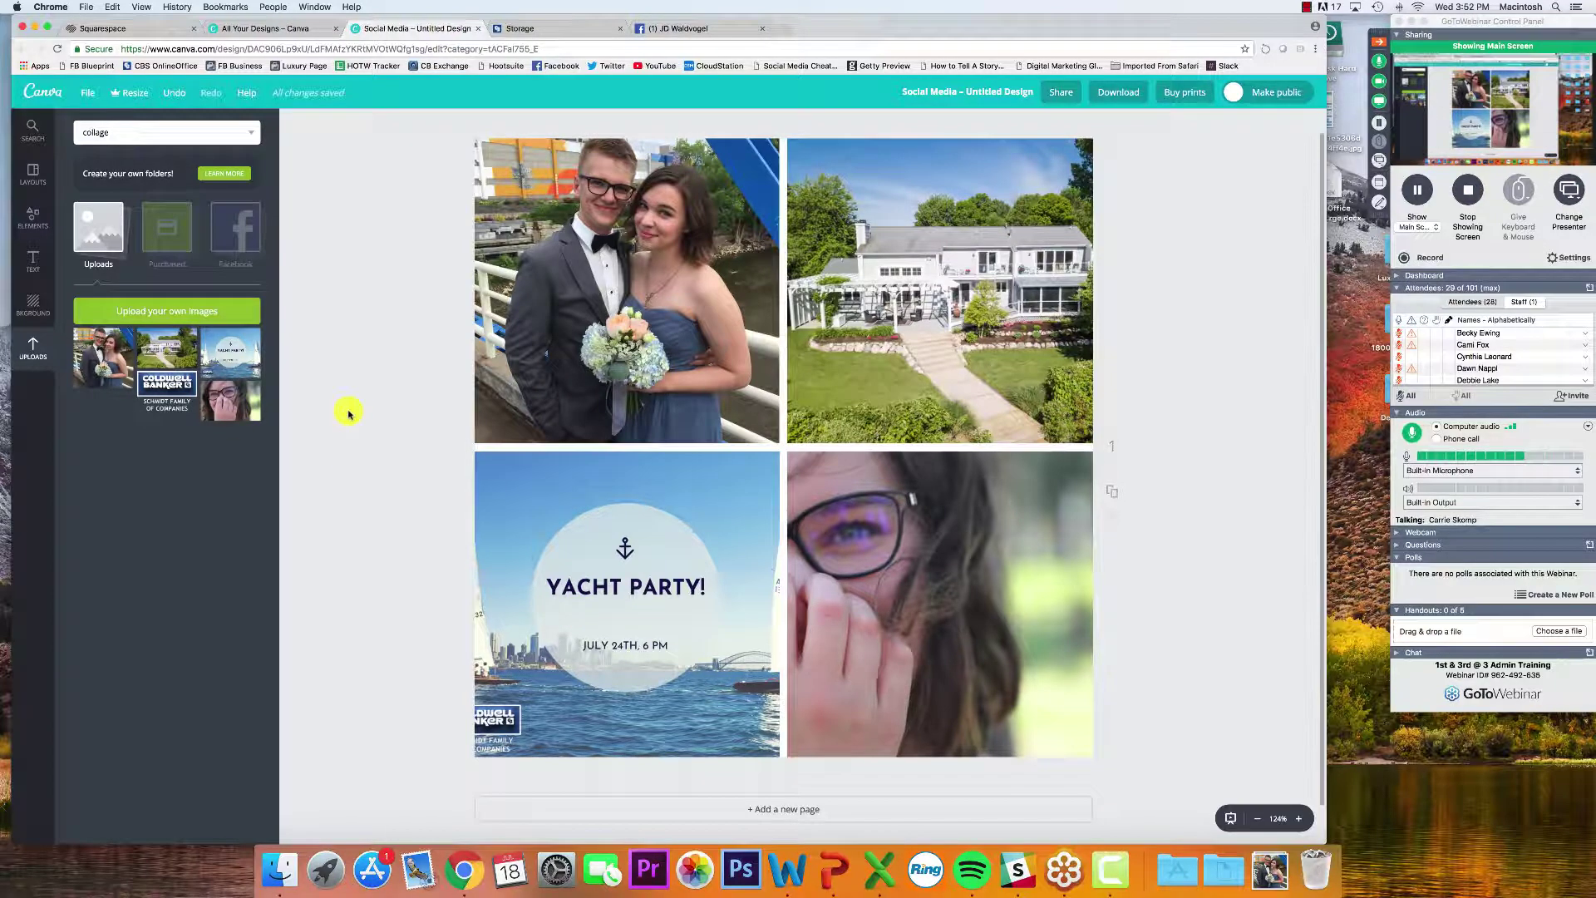
# Add a heading reading 'Open Sat. 10-12' at size 24 in white on the house photo
pyautogui.click(30, 259)
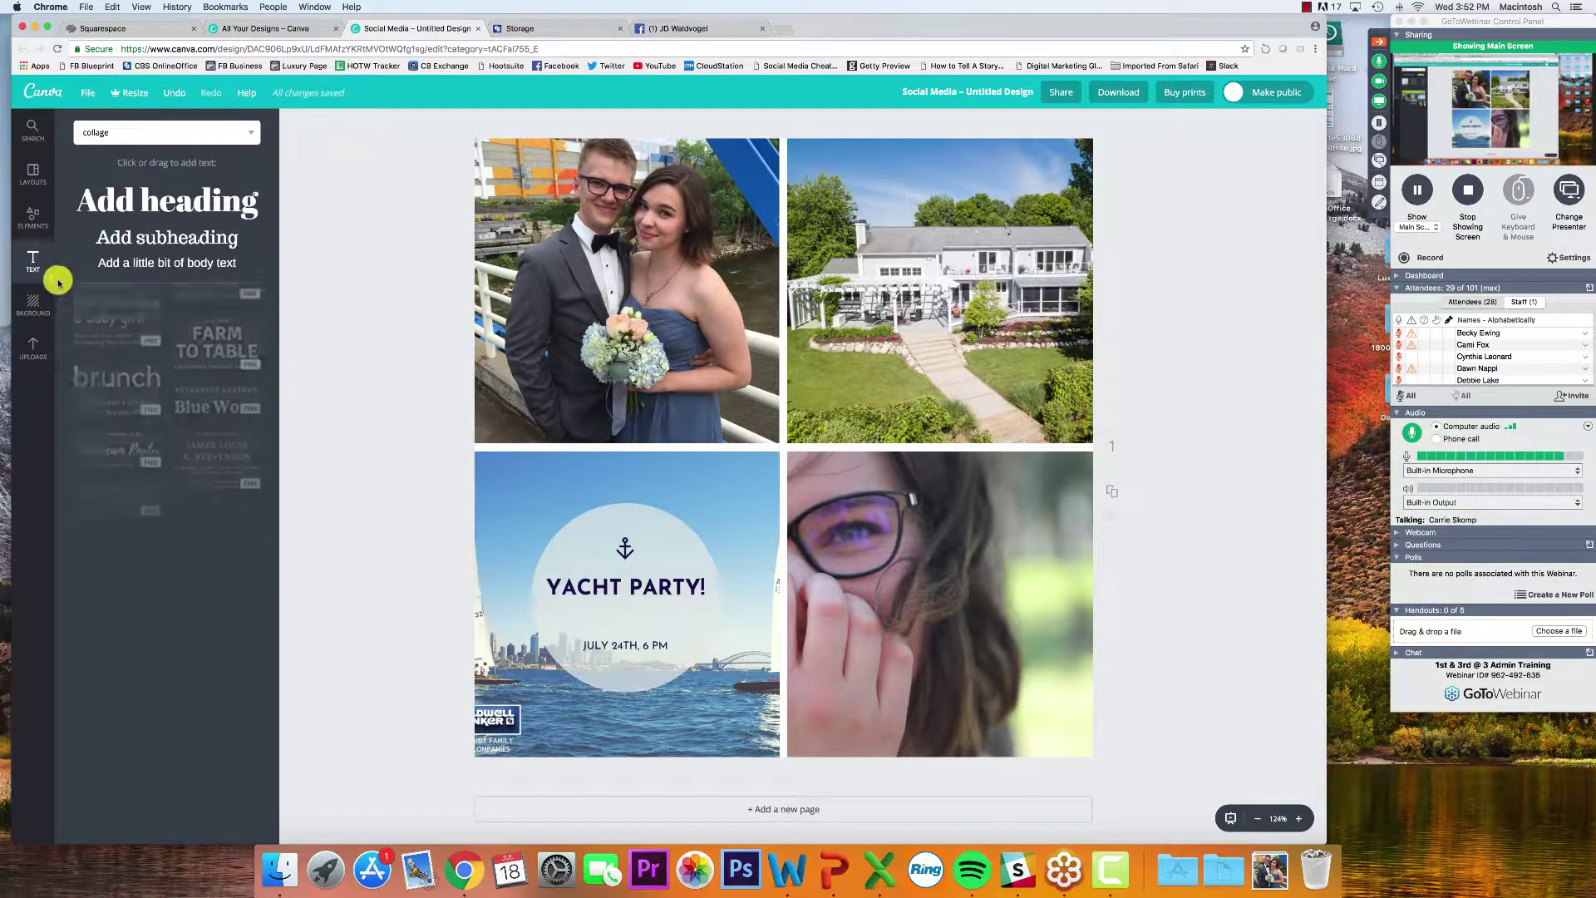
pyautogui.moveTo(133, 203); pyautogui.dragTo(891, 379)
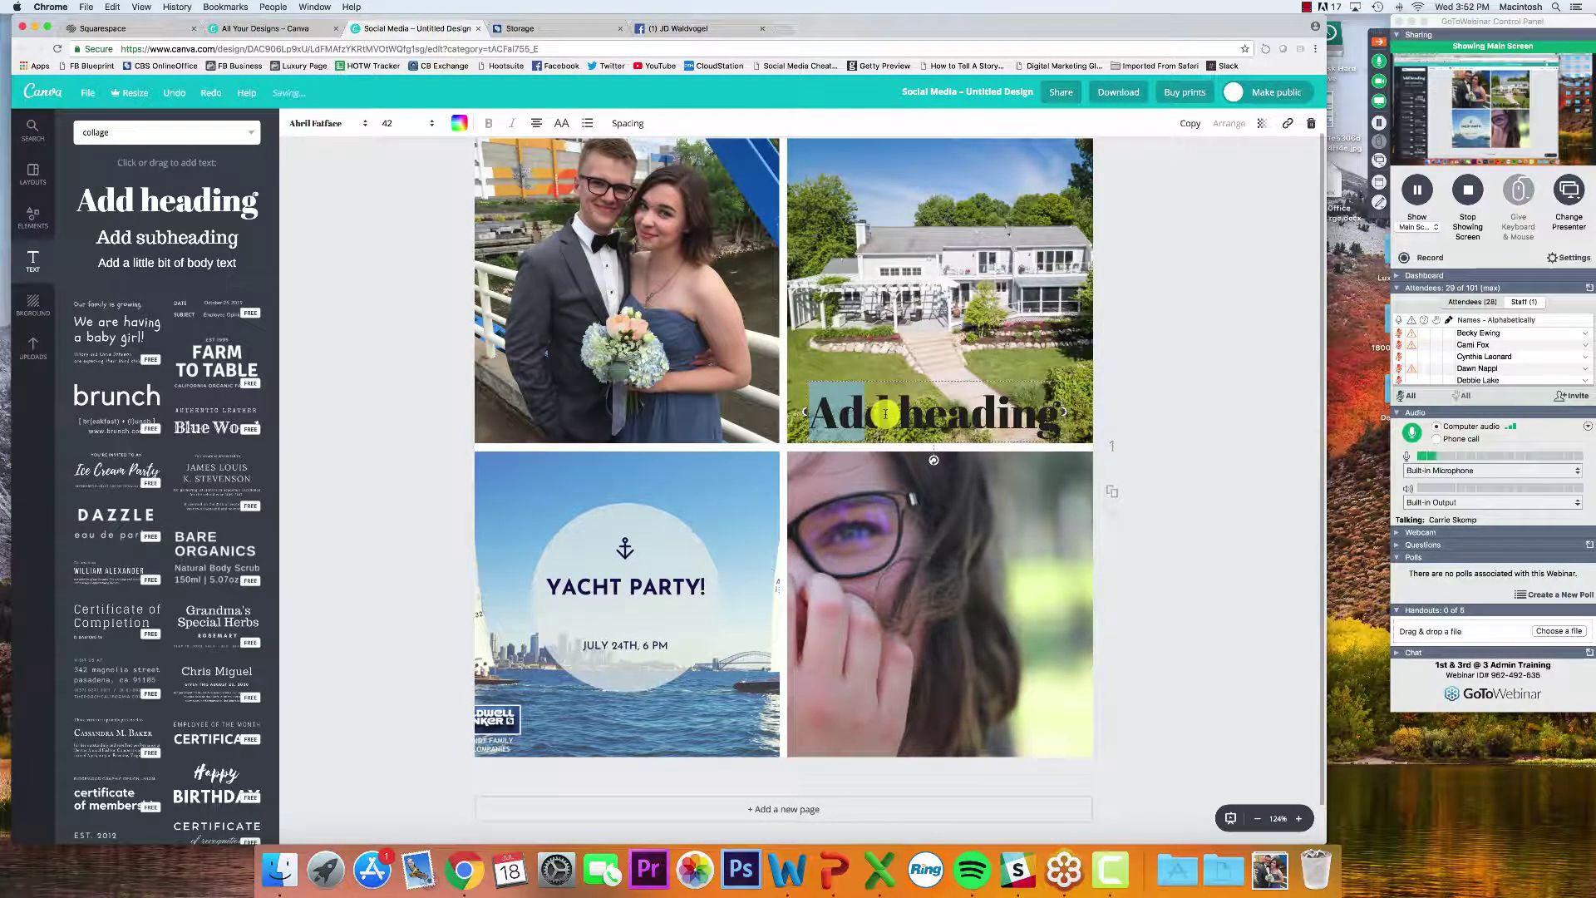
pyautogui.press('super+a')
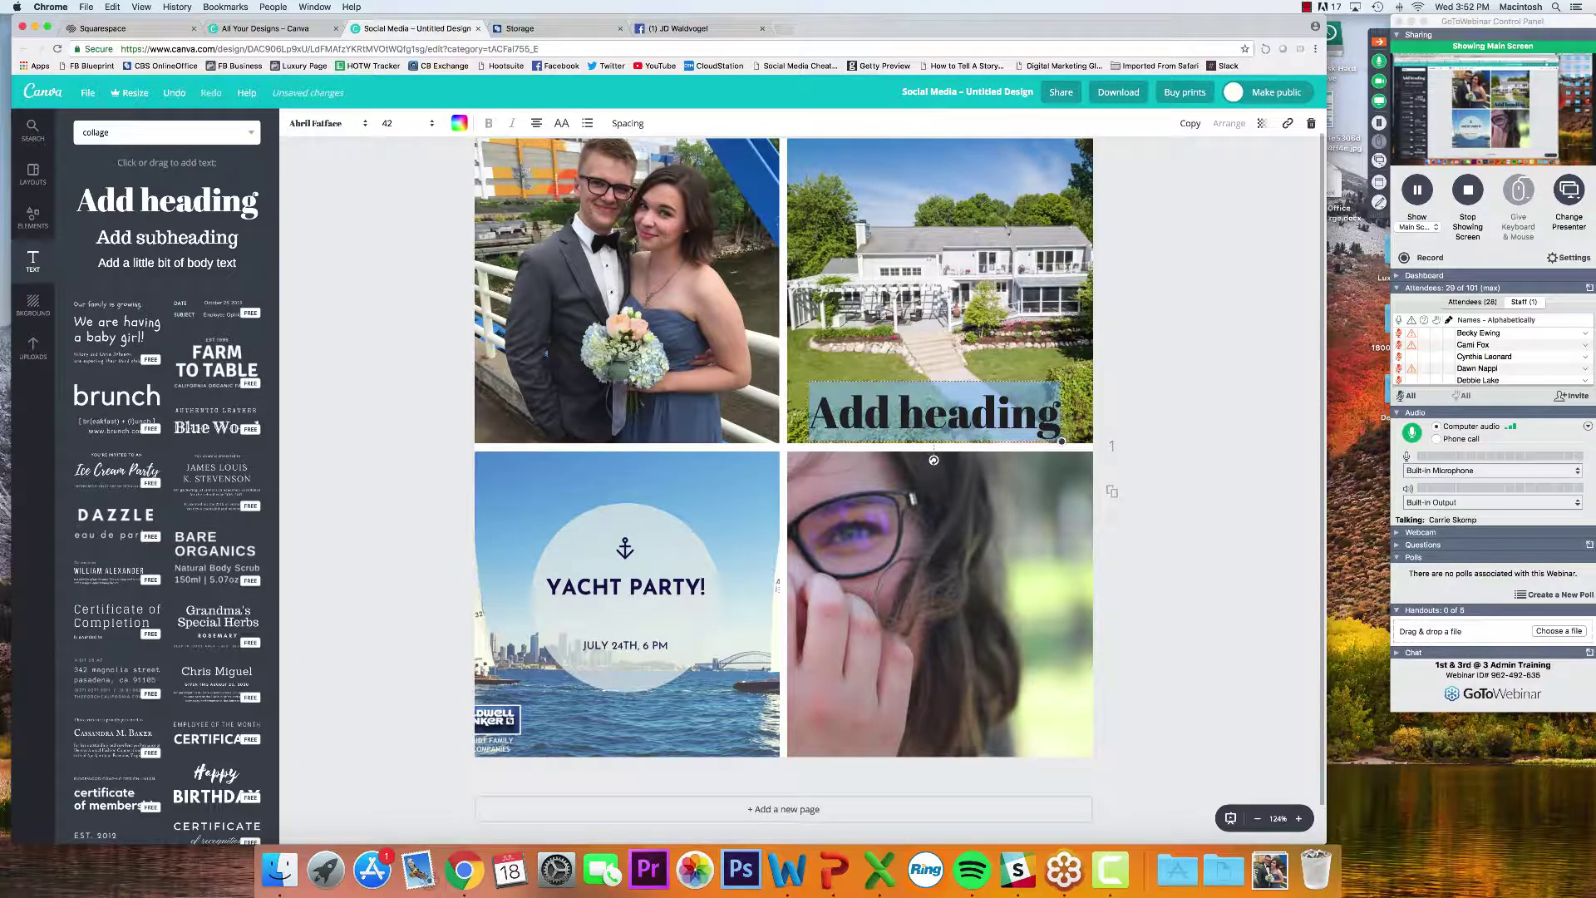
pyautogui.write('Open S')
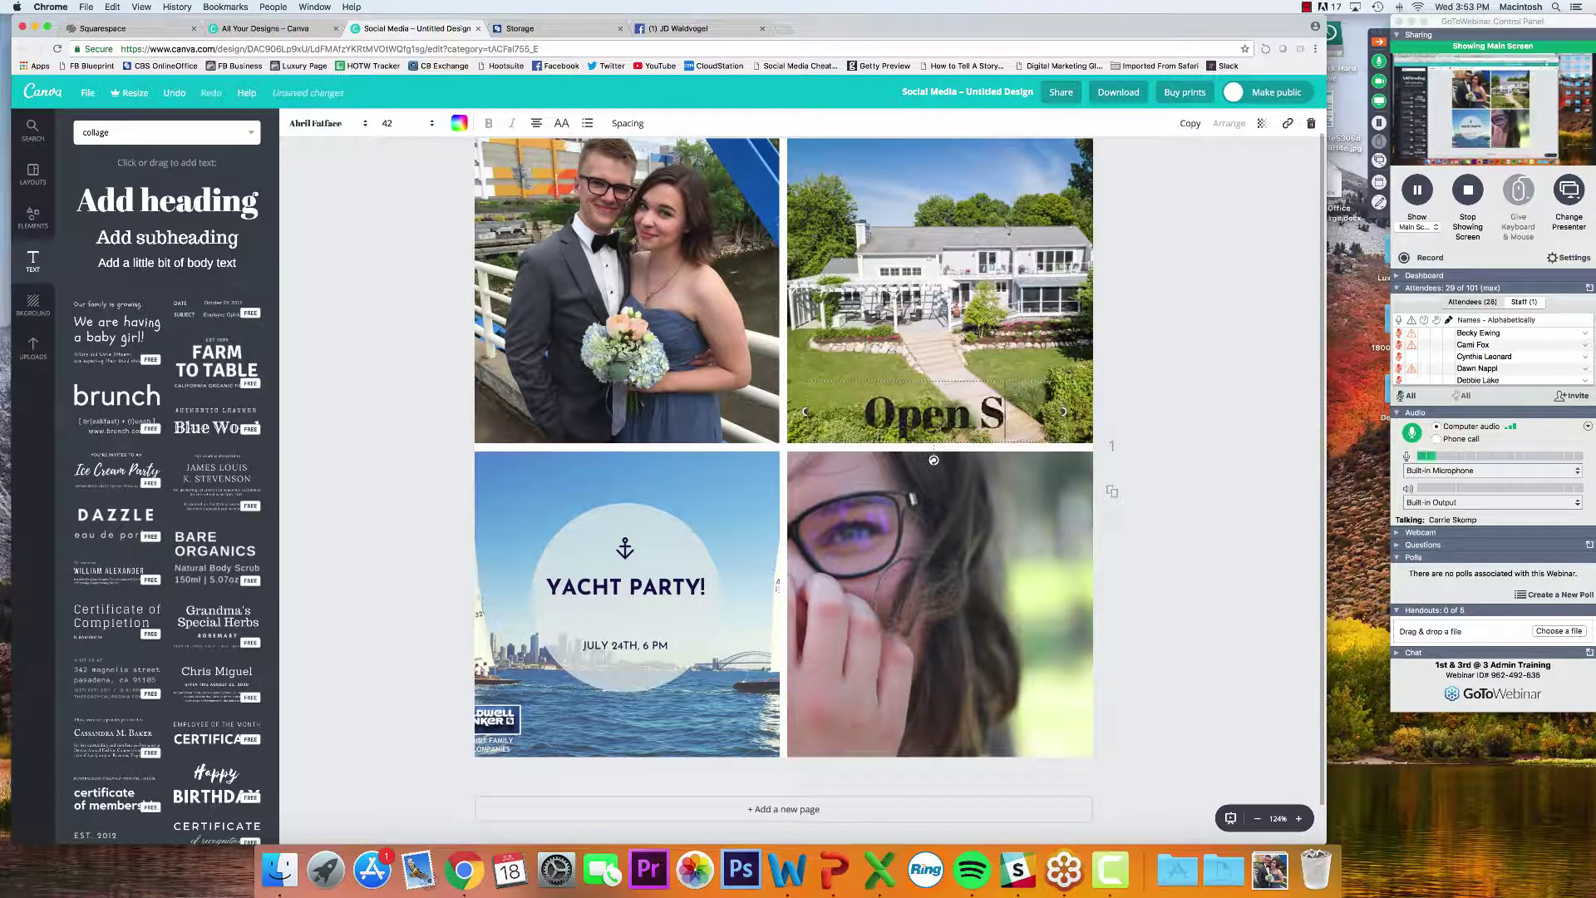
pyautogui.write('at. 10-12')
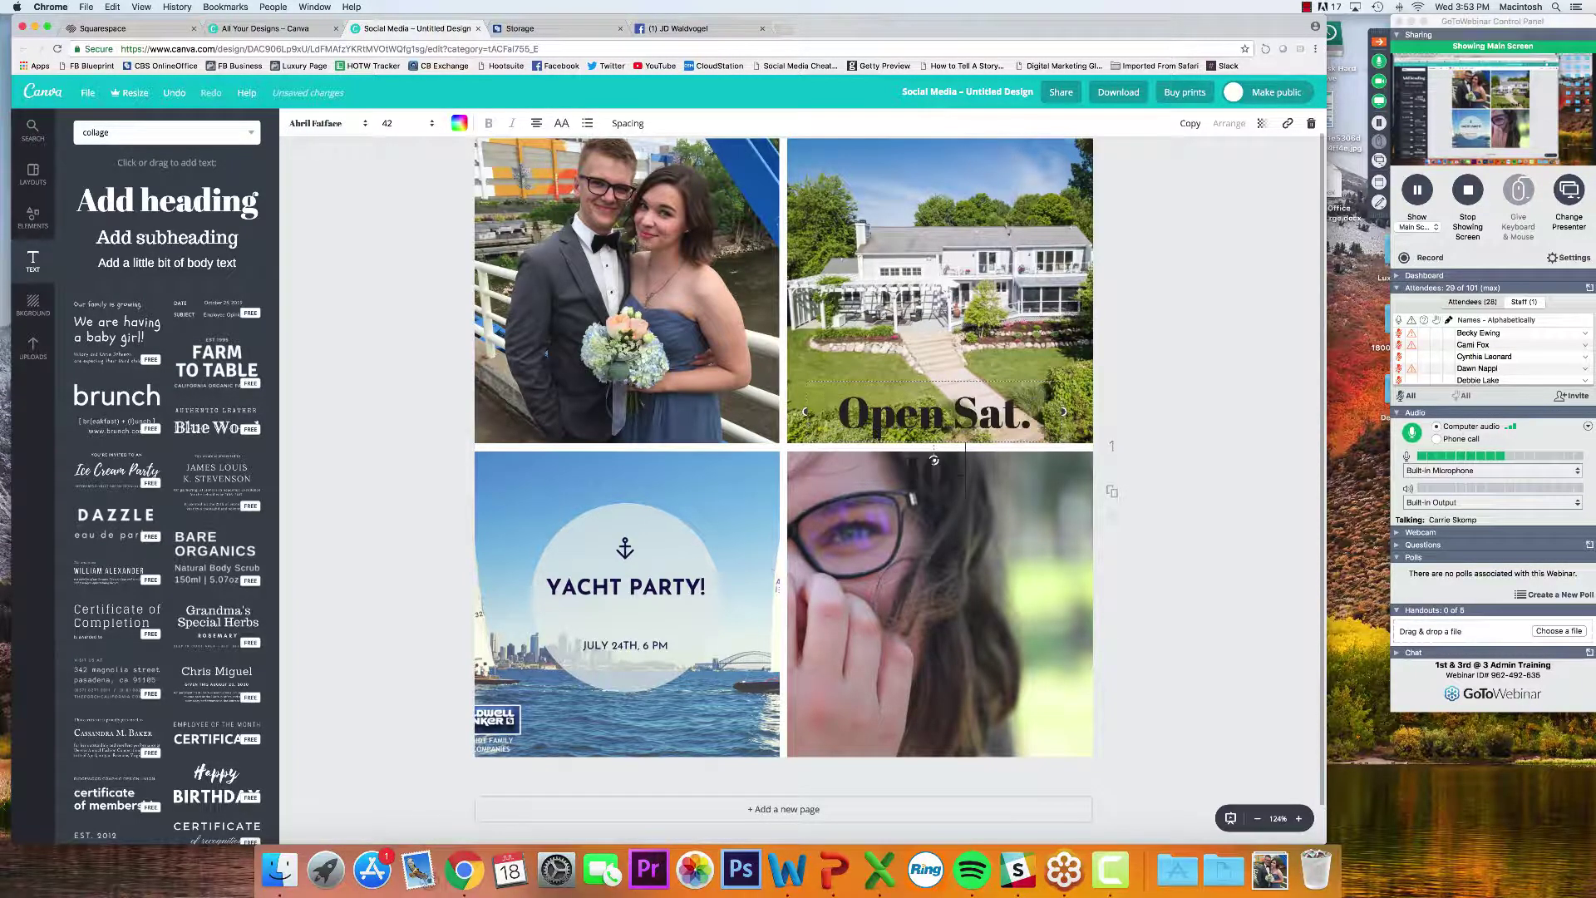
pyautogui.press('super+a')
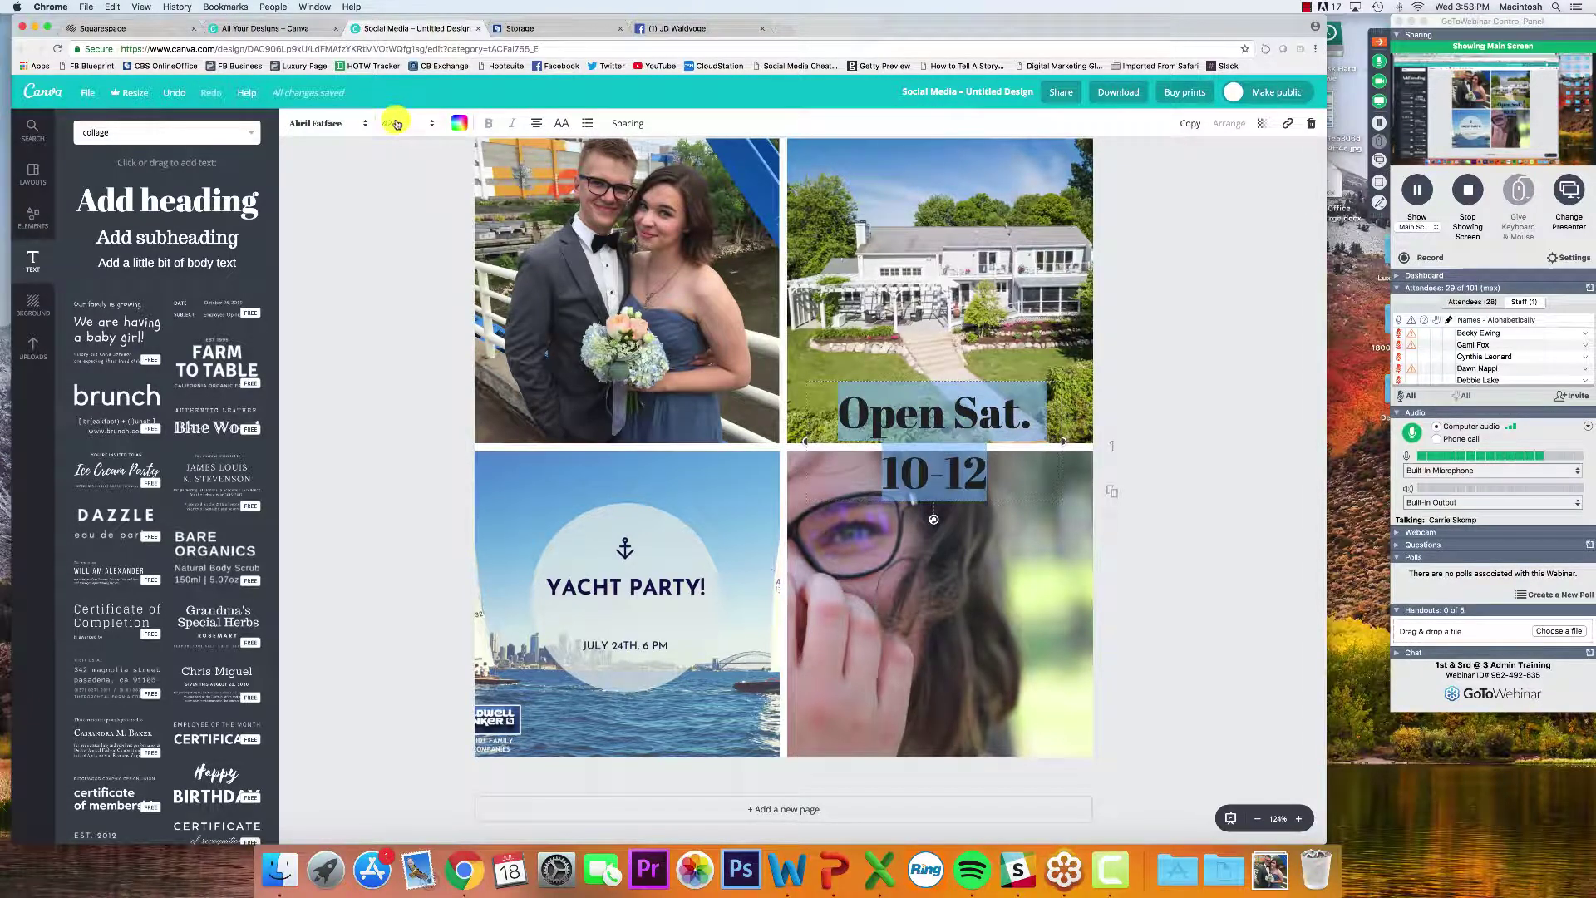
pyautogui.click(389, 123)
pyautogui.click(410, 305)
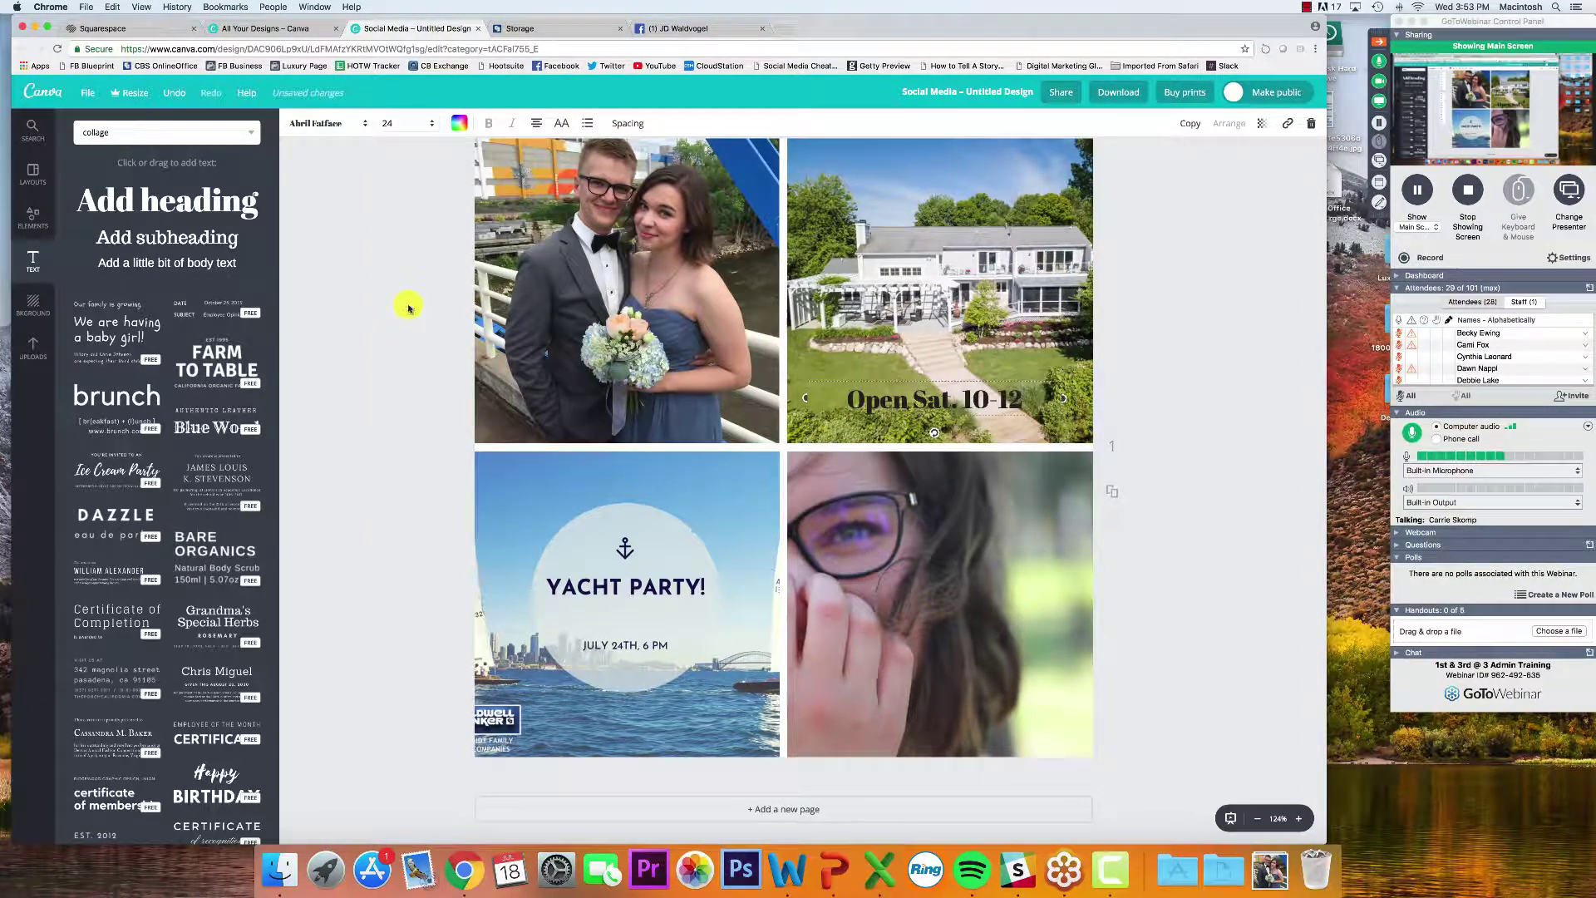
pyautogui.click(459, 123)
pyautogui.click(569, 294)
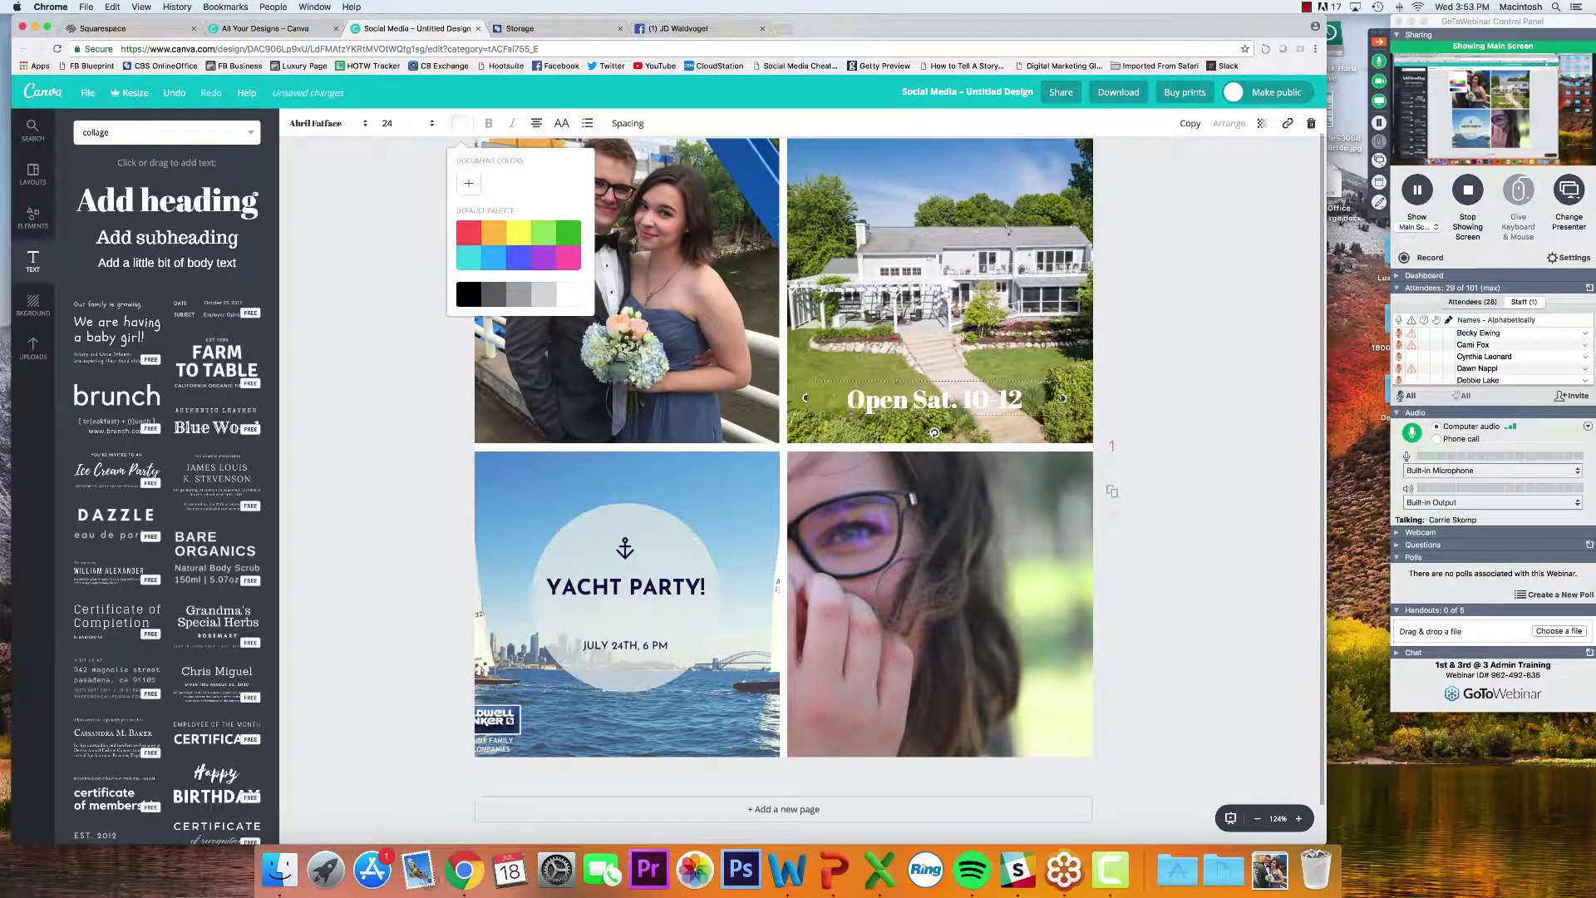
pyautogui.moveTo(855, 404); pyautogui.dragTo(857, 438)
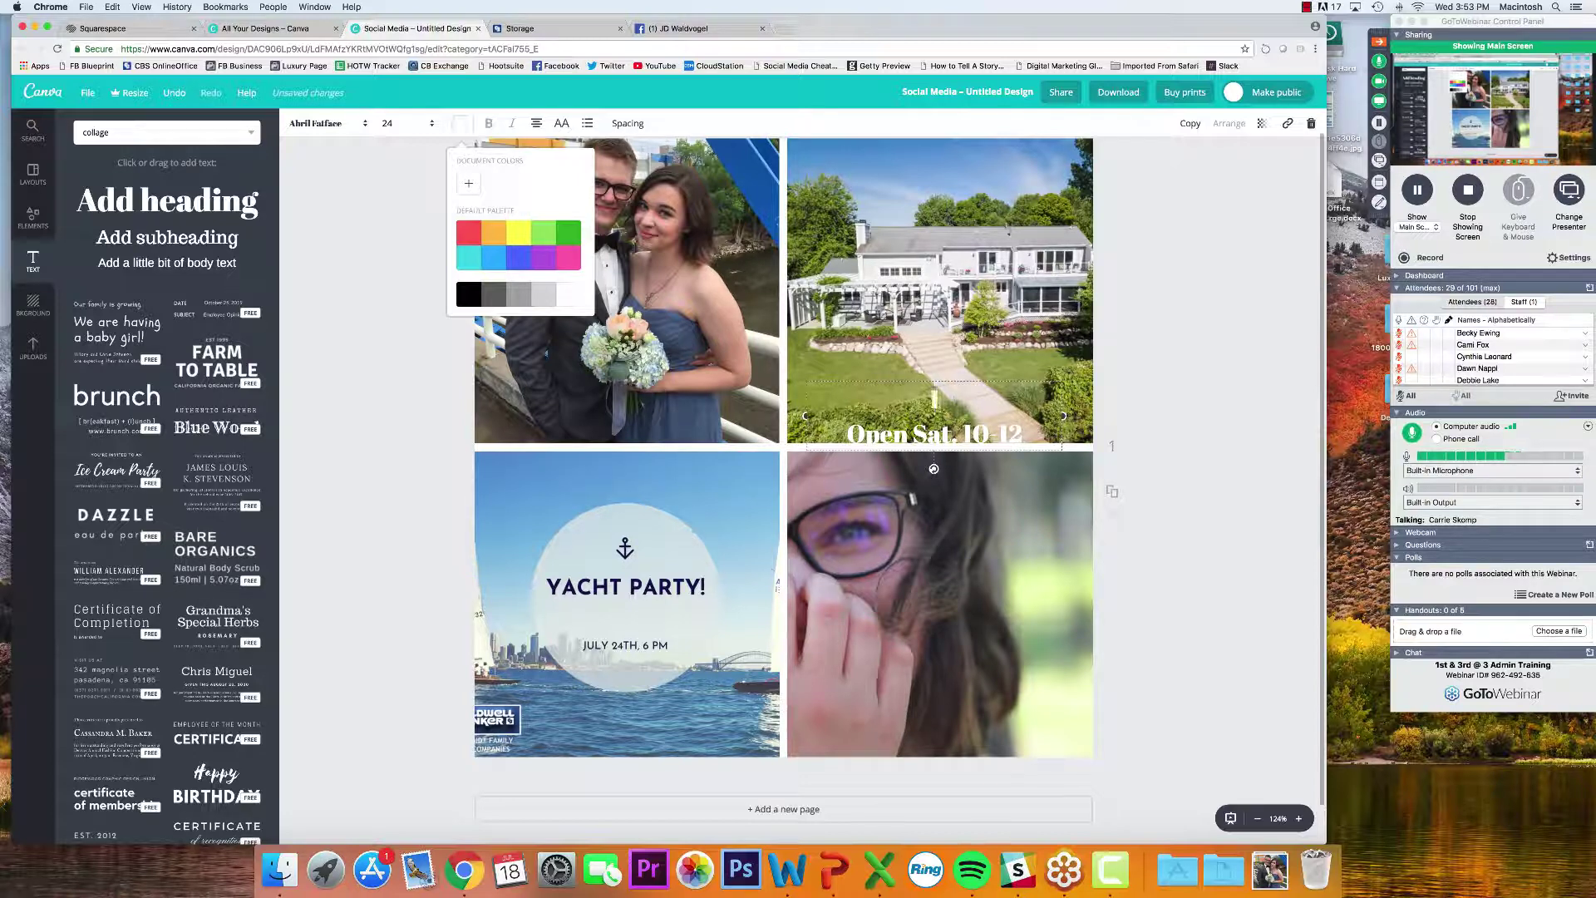
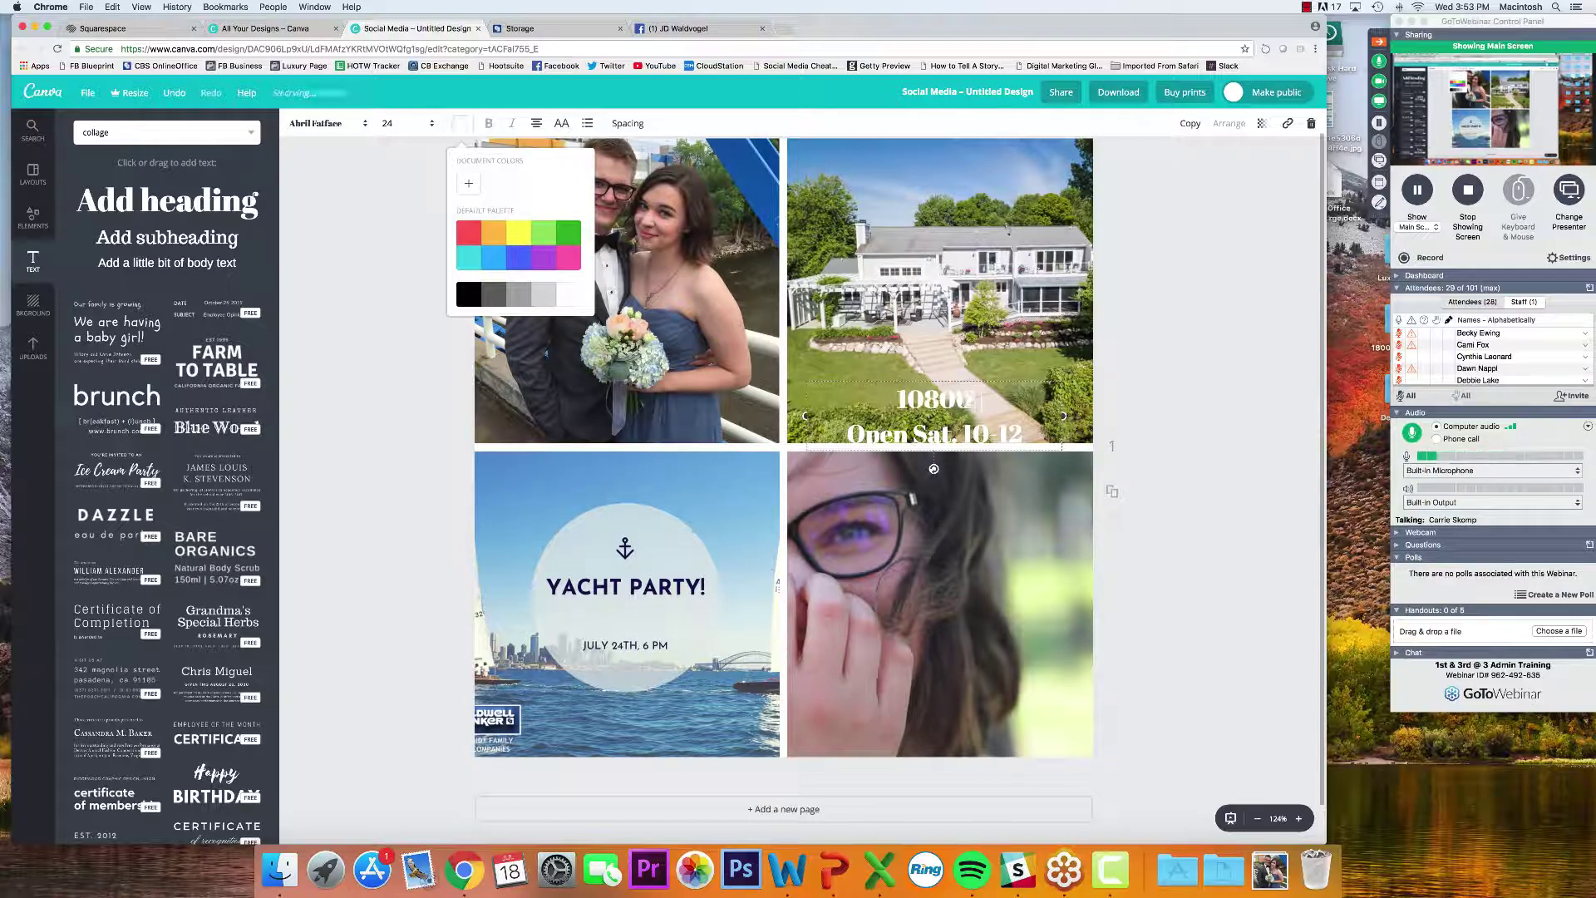
pyautogui.click(851, 403)
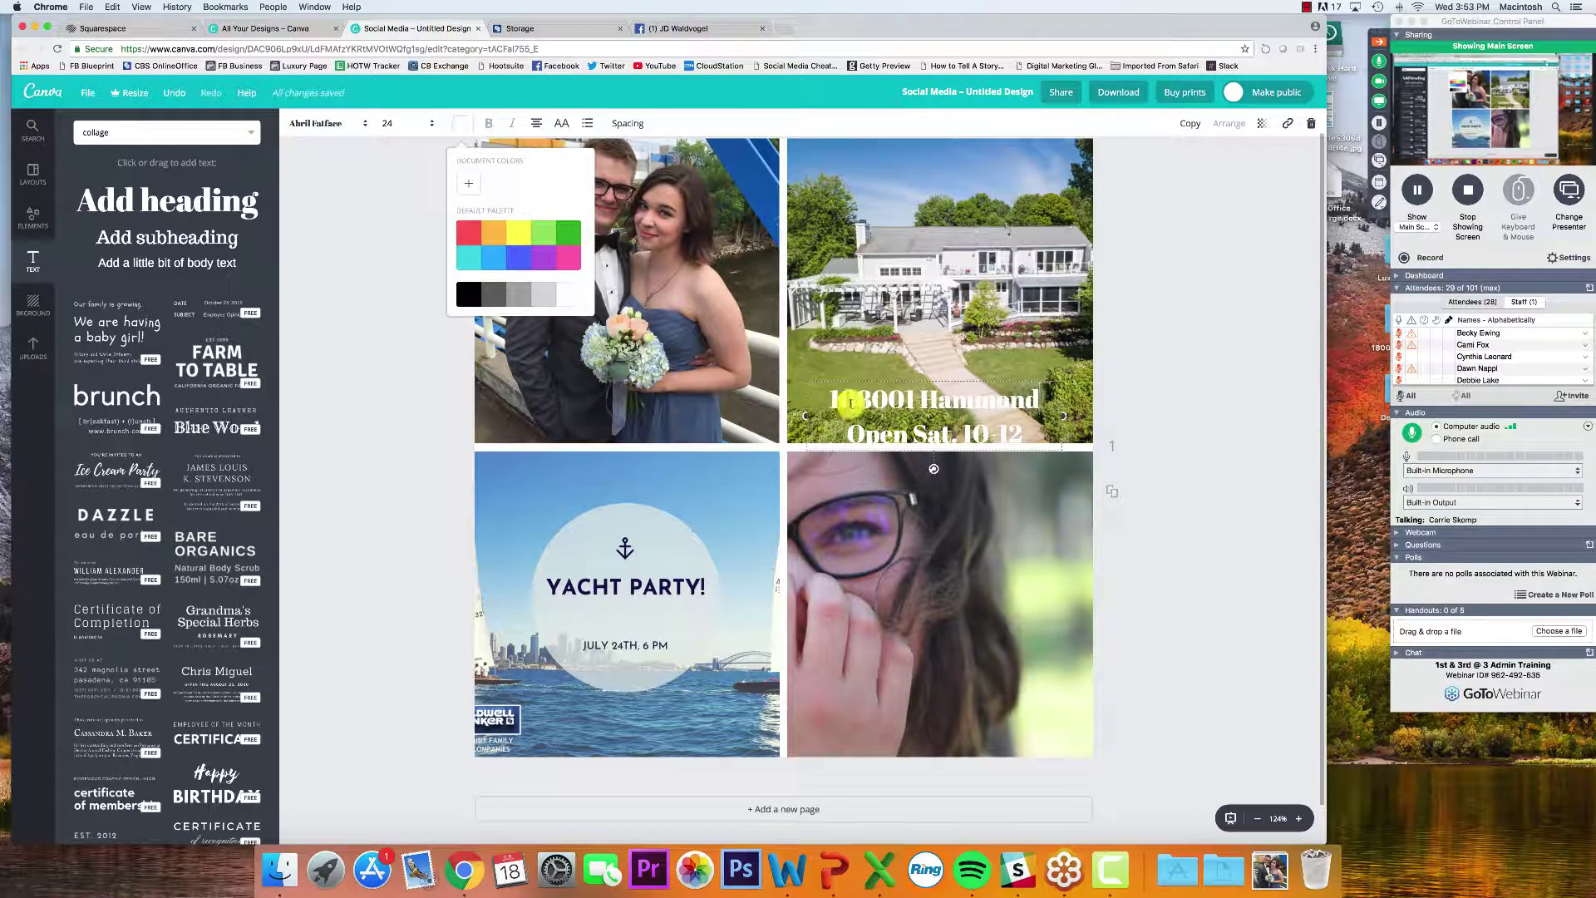
pyautogui.press('super+a')
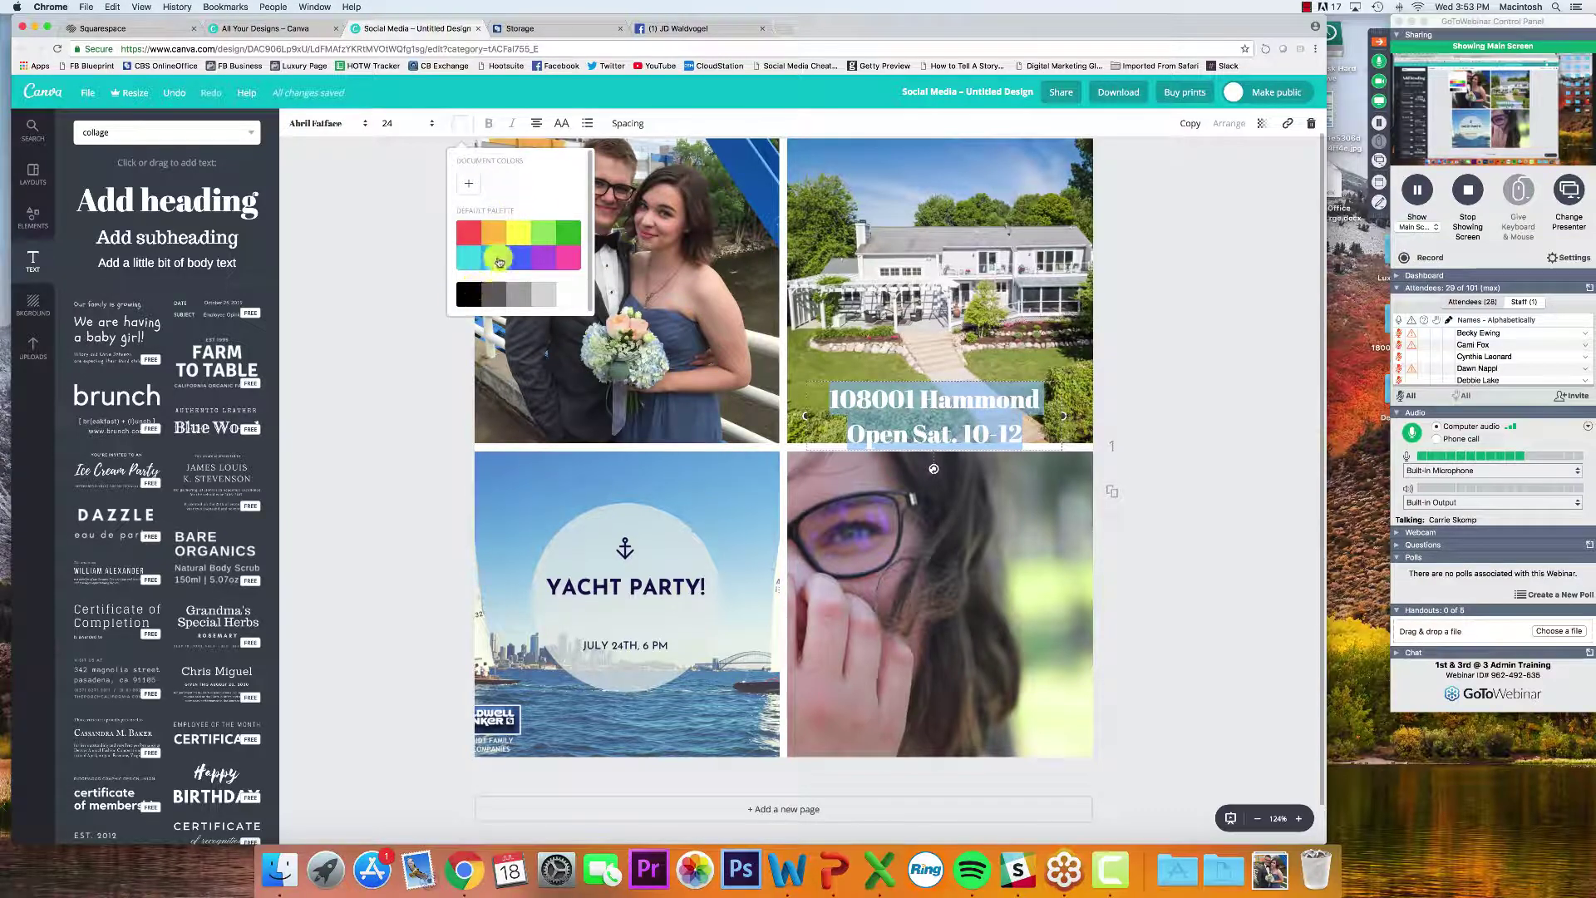
pyautogui.click(468, 233)
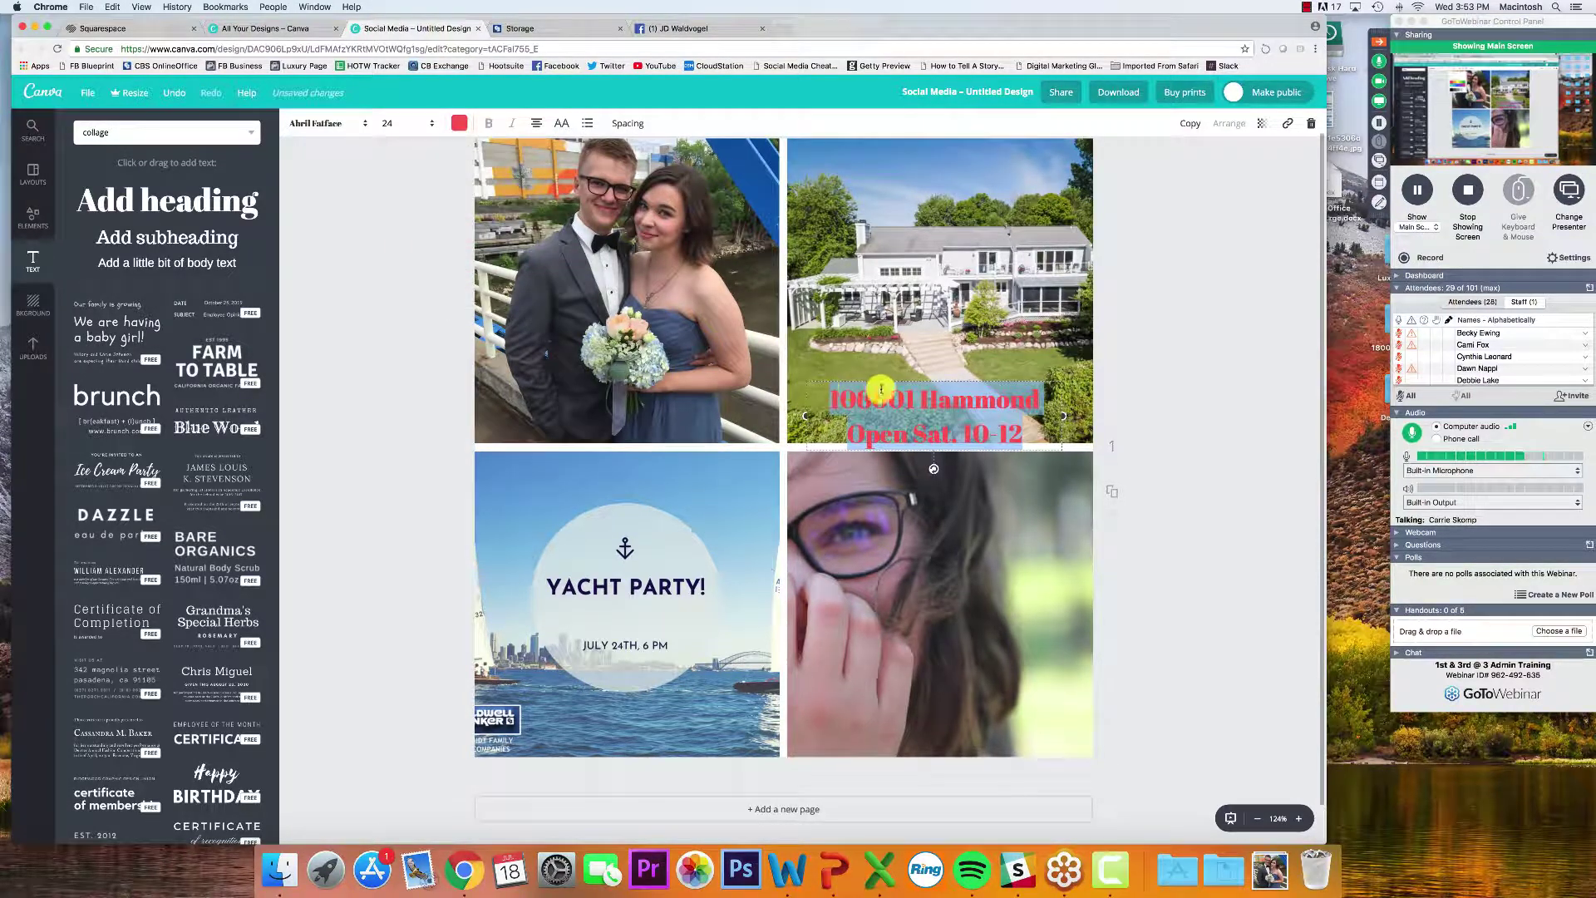
pyautogui.click(1219, 367)
pyautogui.moveTo(919, 402); pyautogui.dragTo(934, 161)
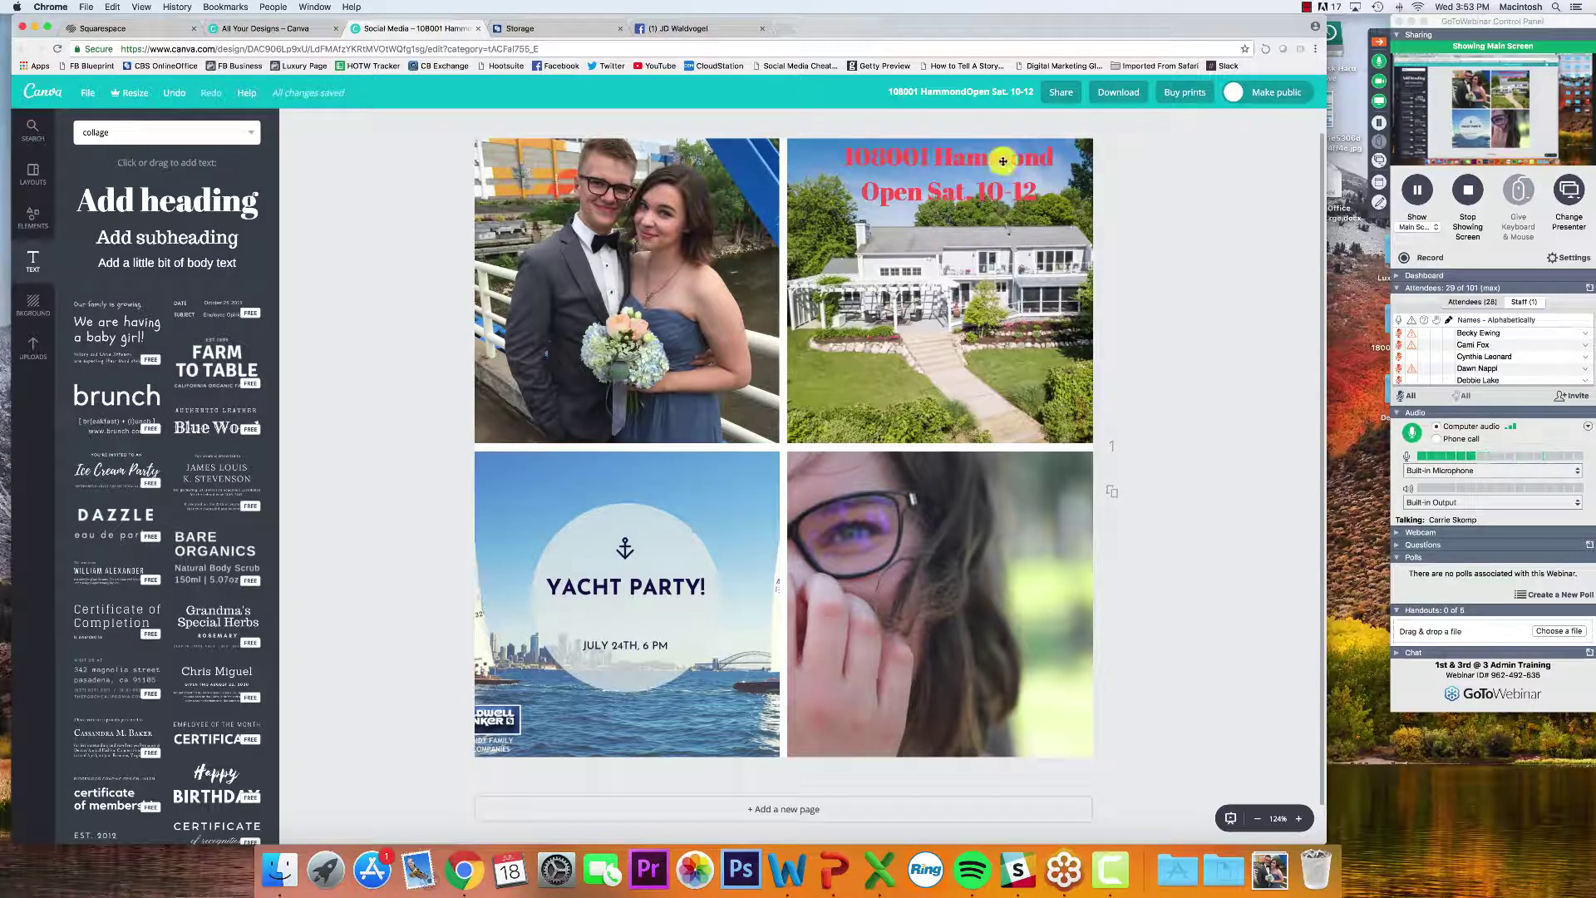
pyautogui.click(966, 163)
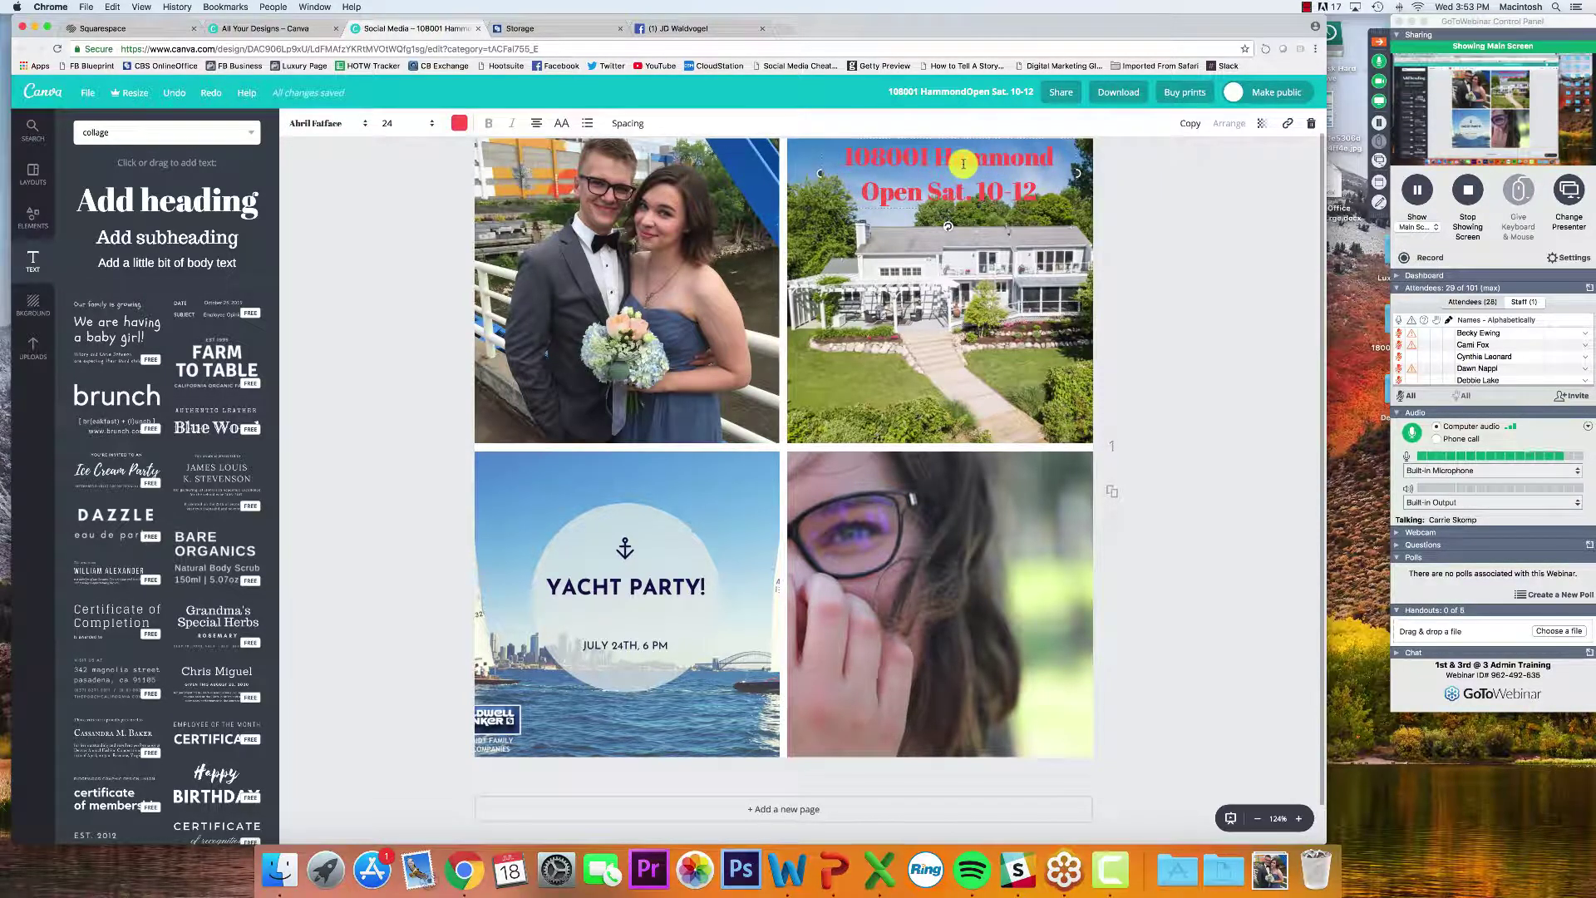
pyautogui.click(560, 124)
pyautogui.click(558, 125)
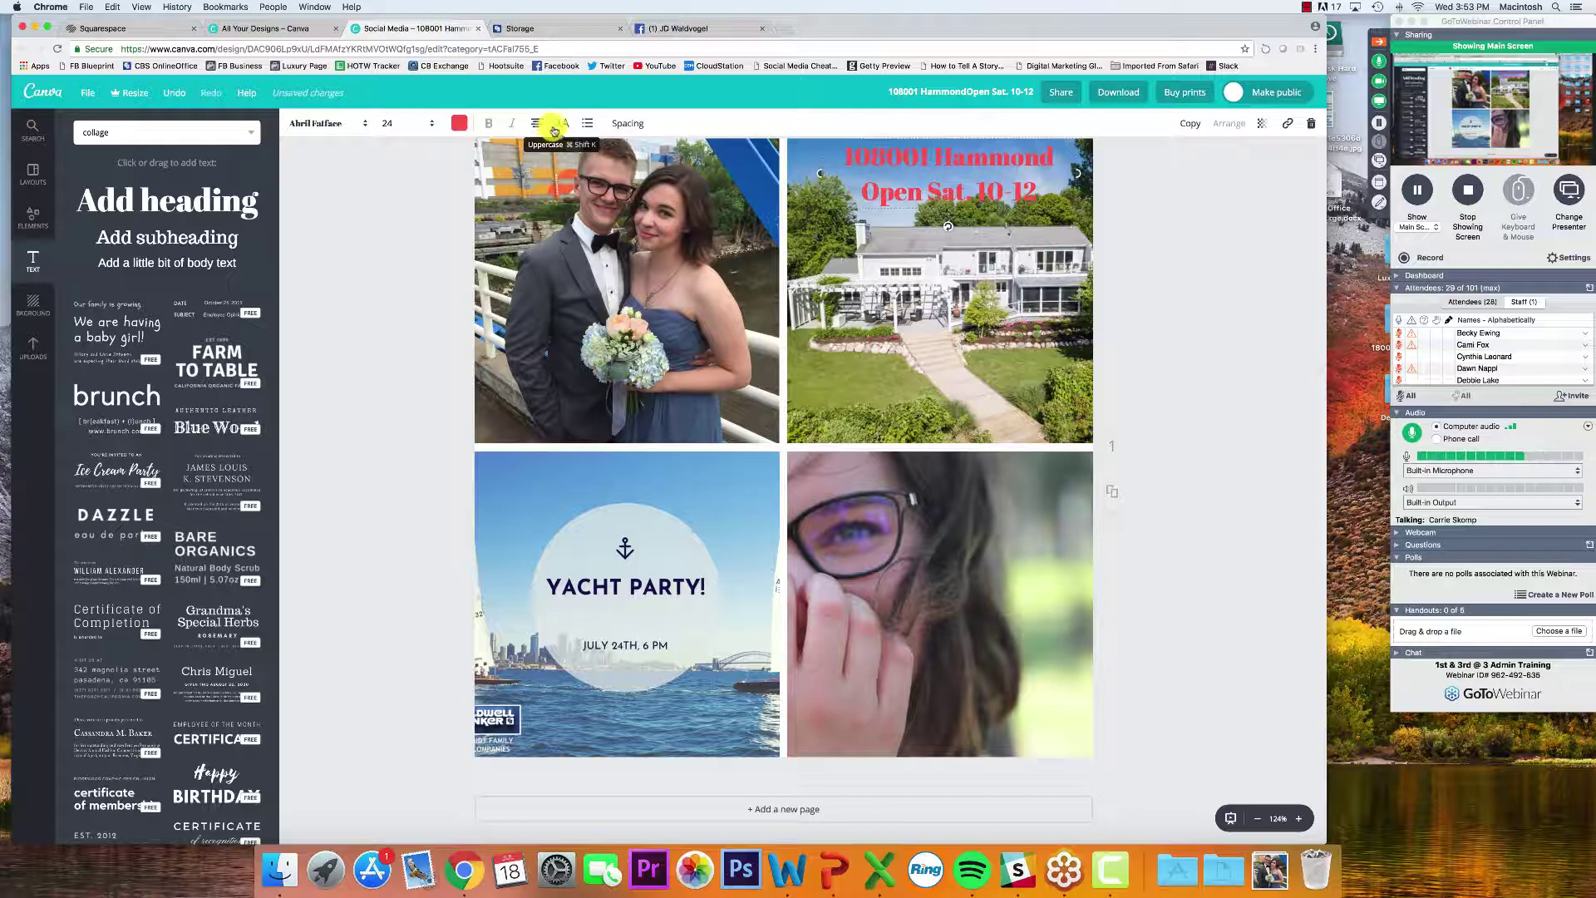
pyautogui.click(559, 126)
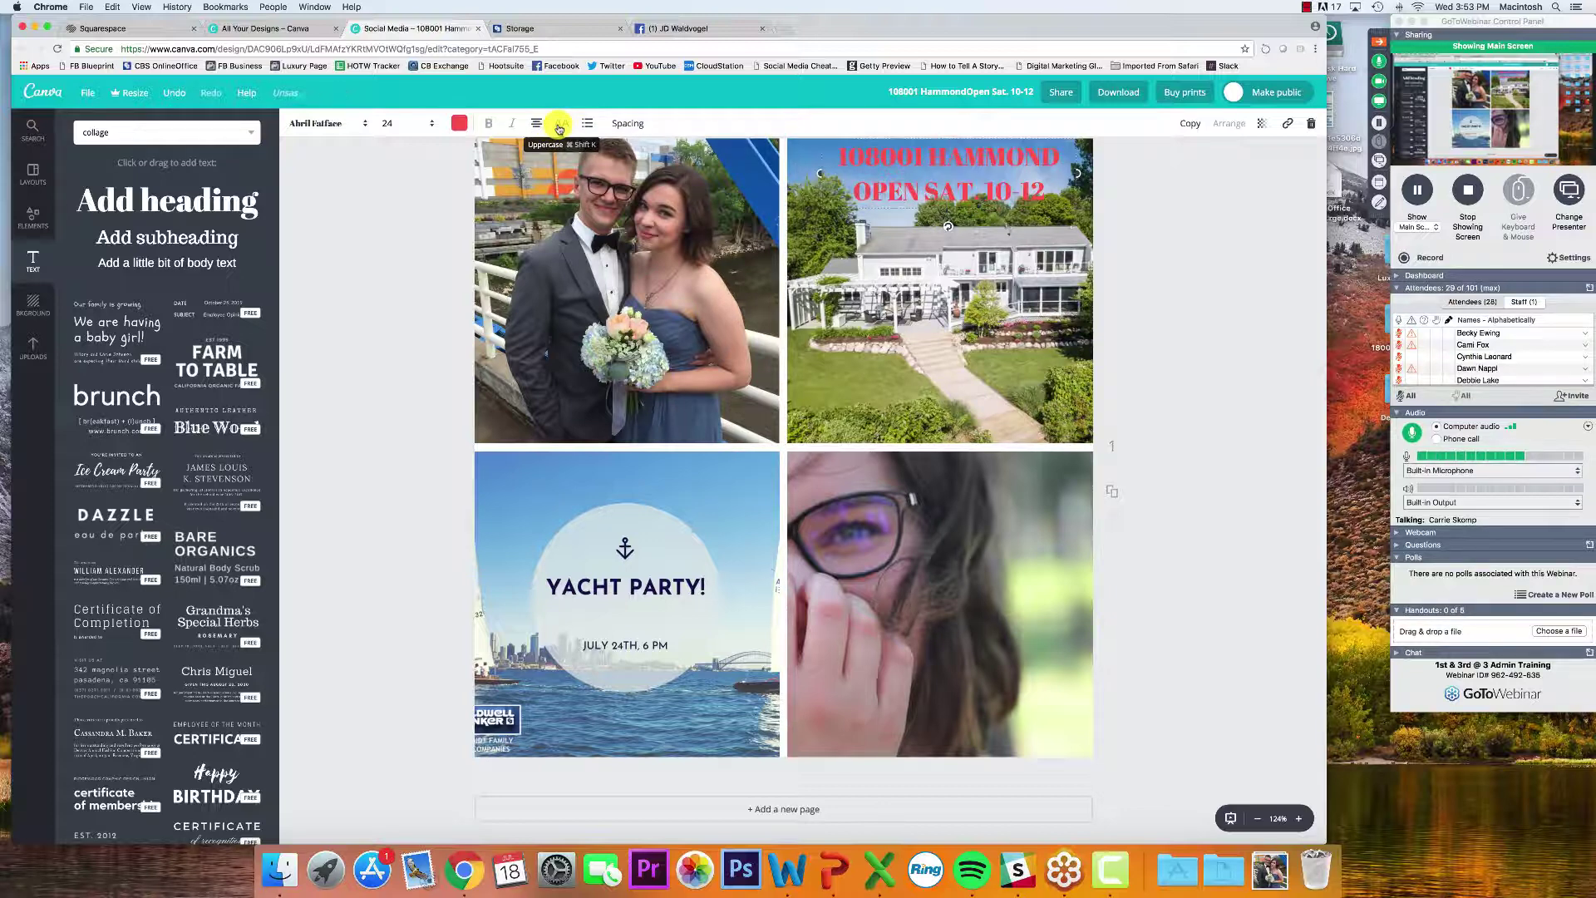
pyautogui.click(558, 125)
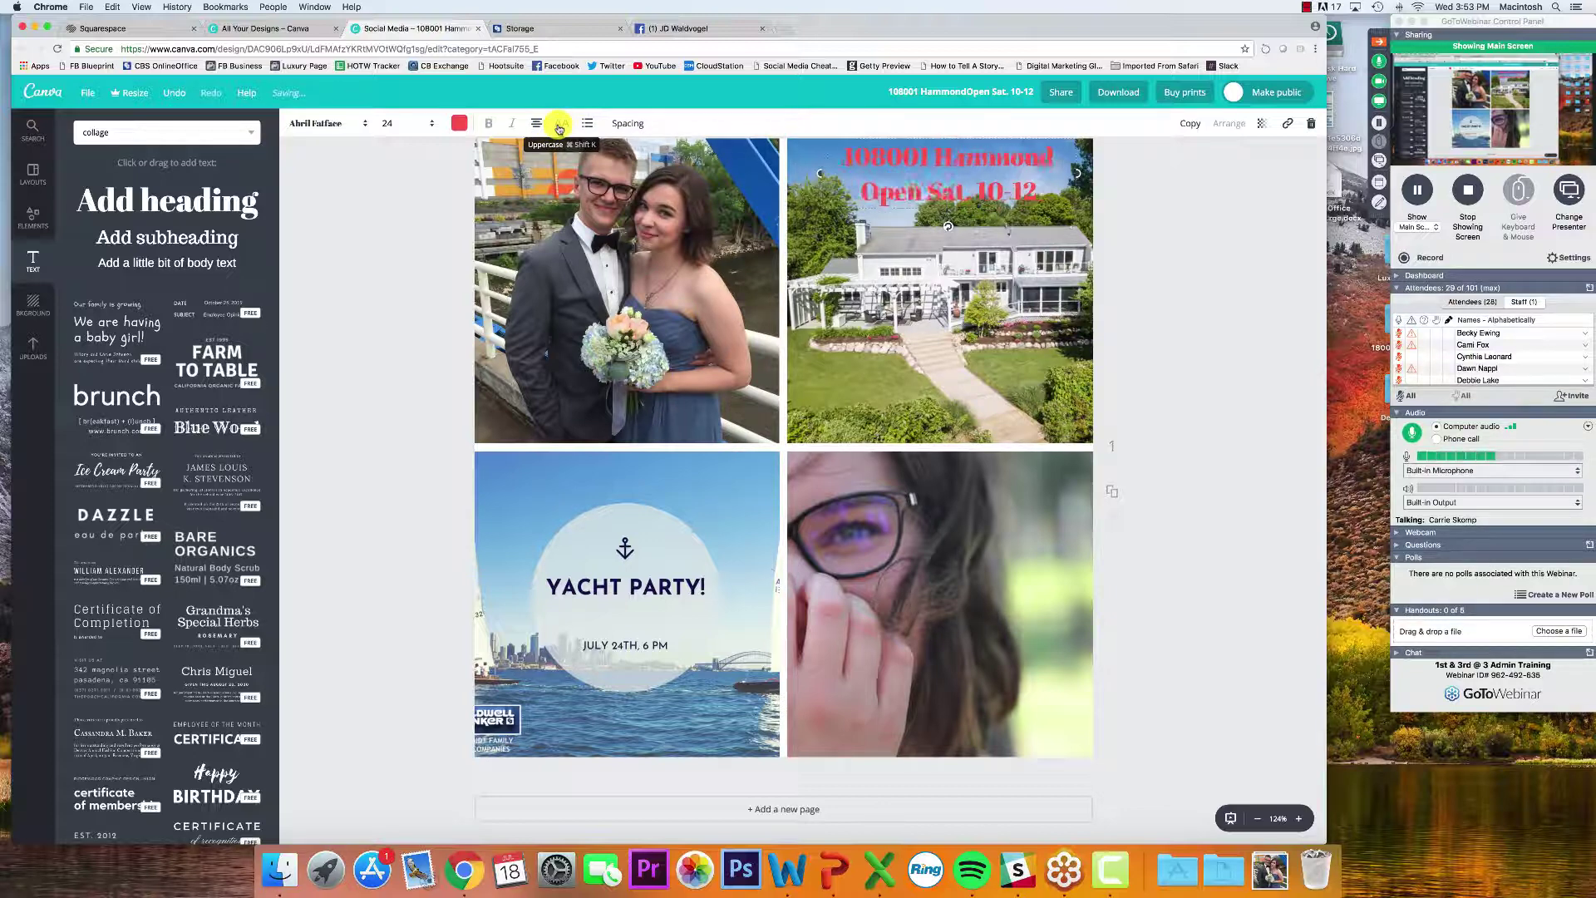
pyautogui.click(389, 228)
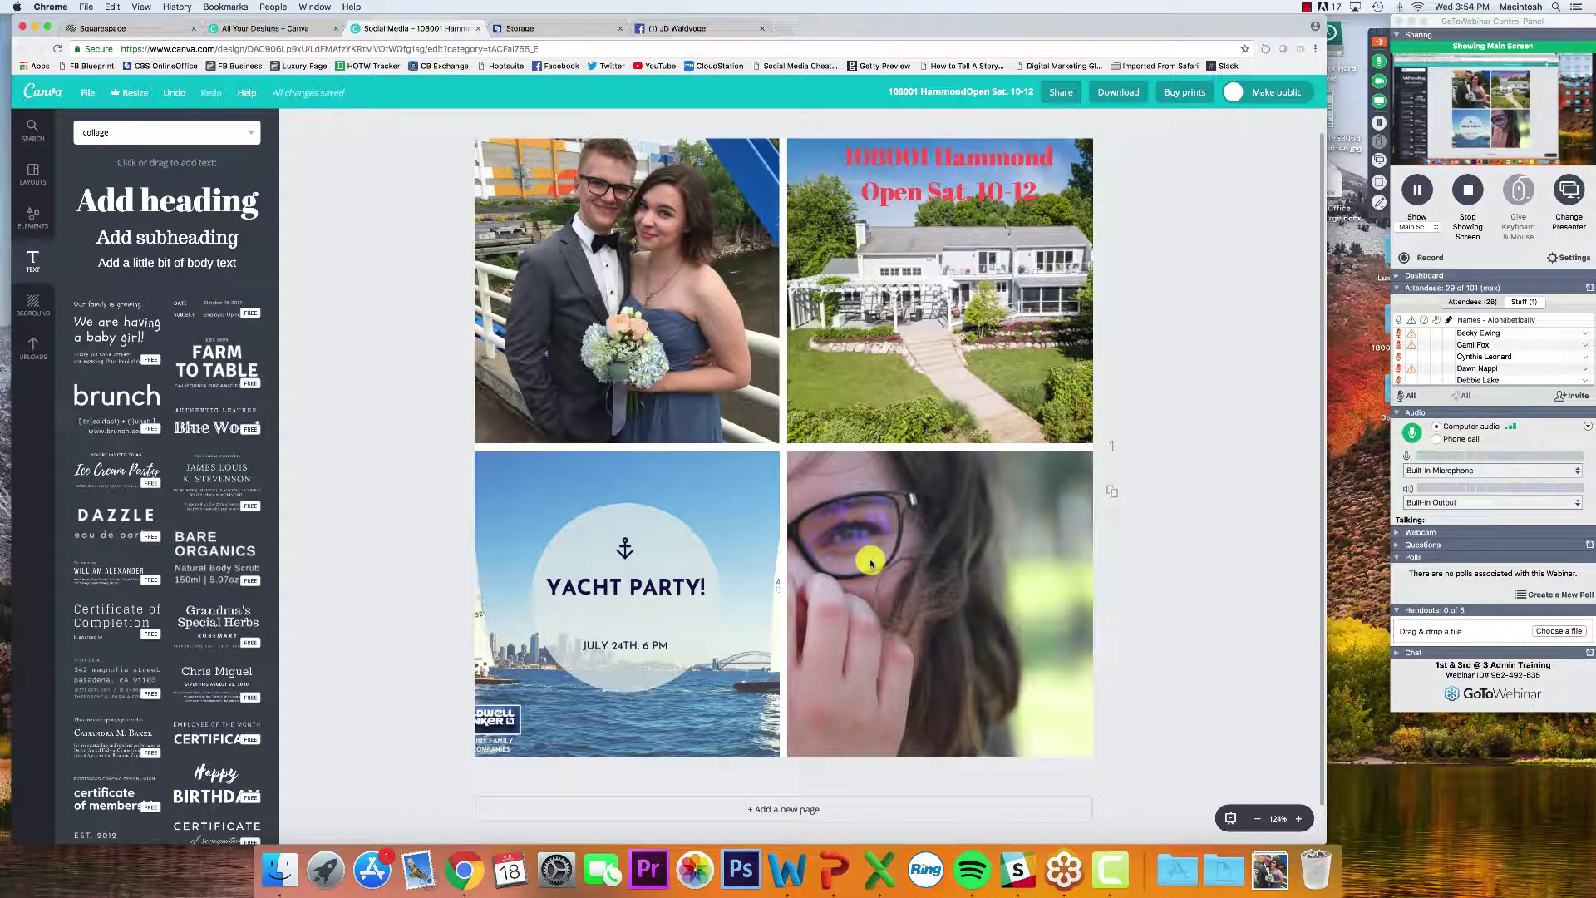
pyautogui.click(1528, 596)
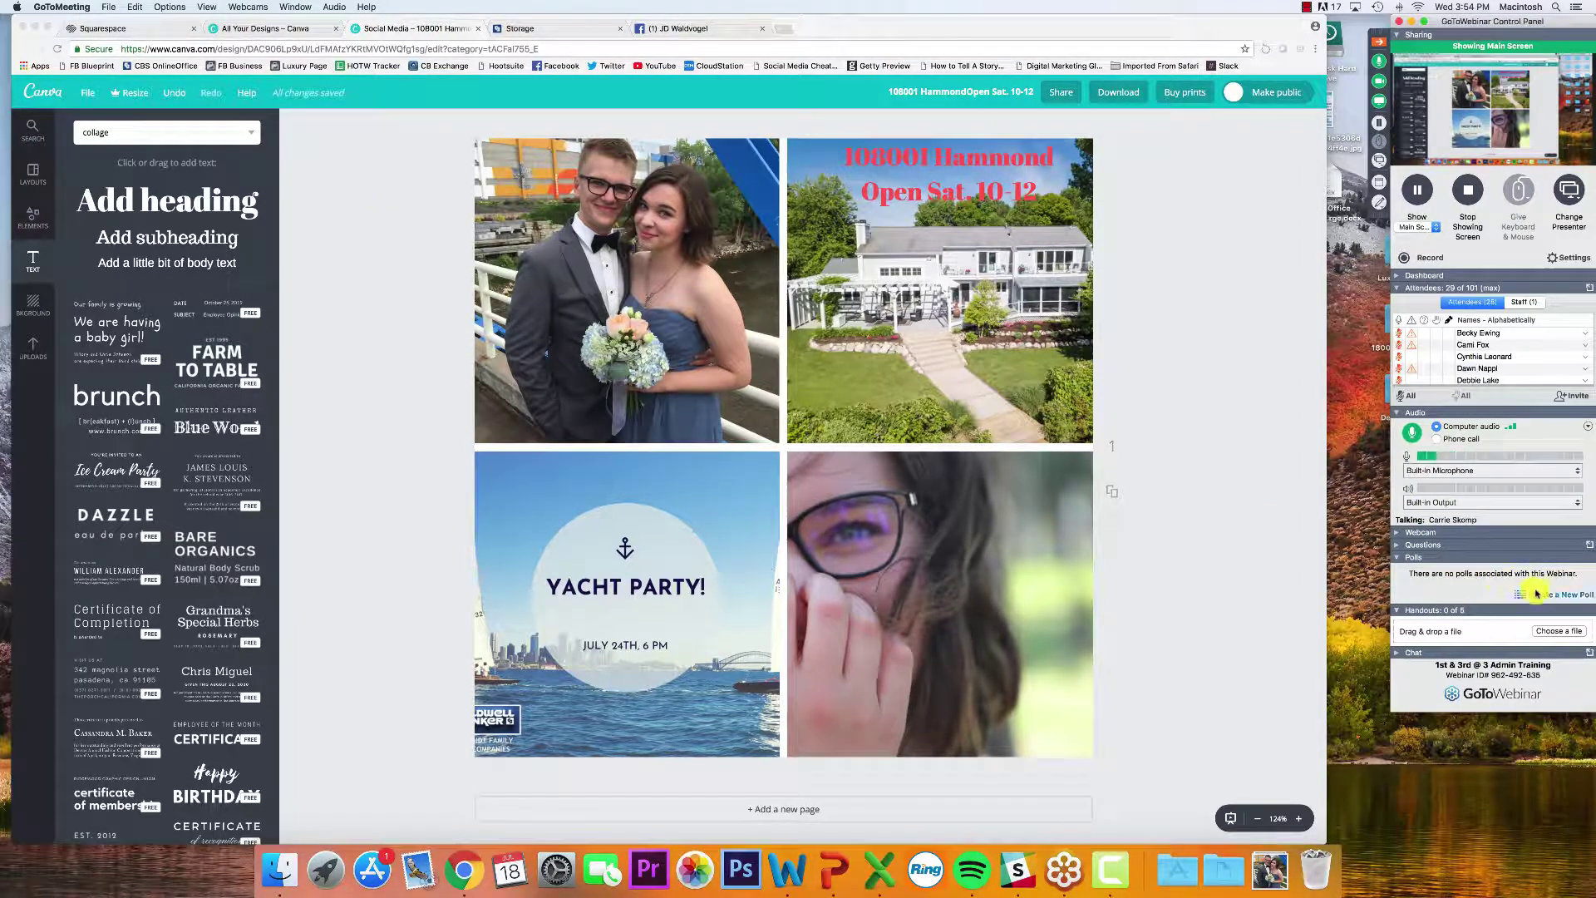
# Start a new webinar poll with the question 'Is Canva A Tool You Will Use?'
pyautogui.click(1528, 596)
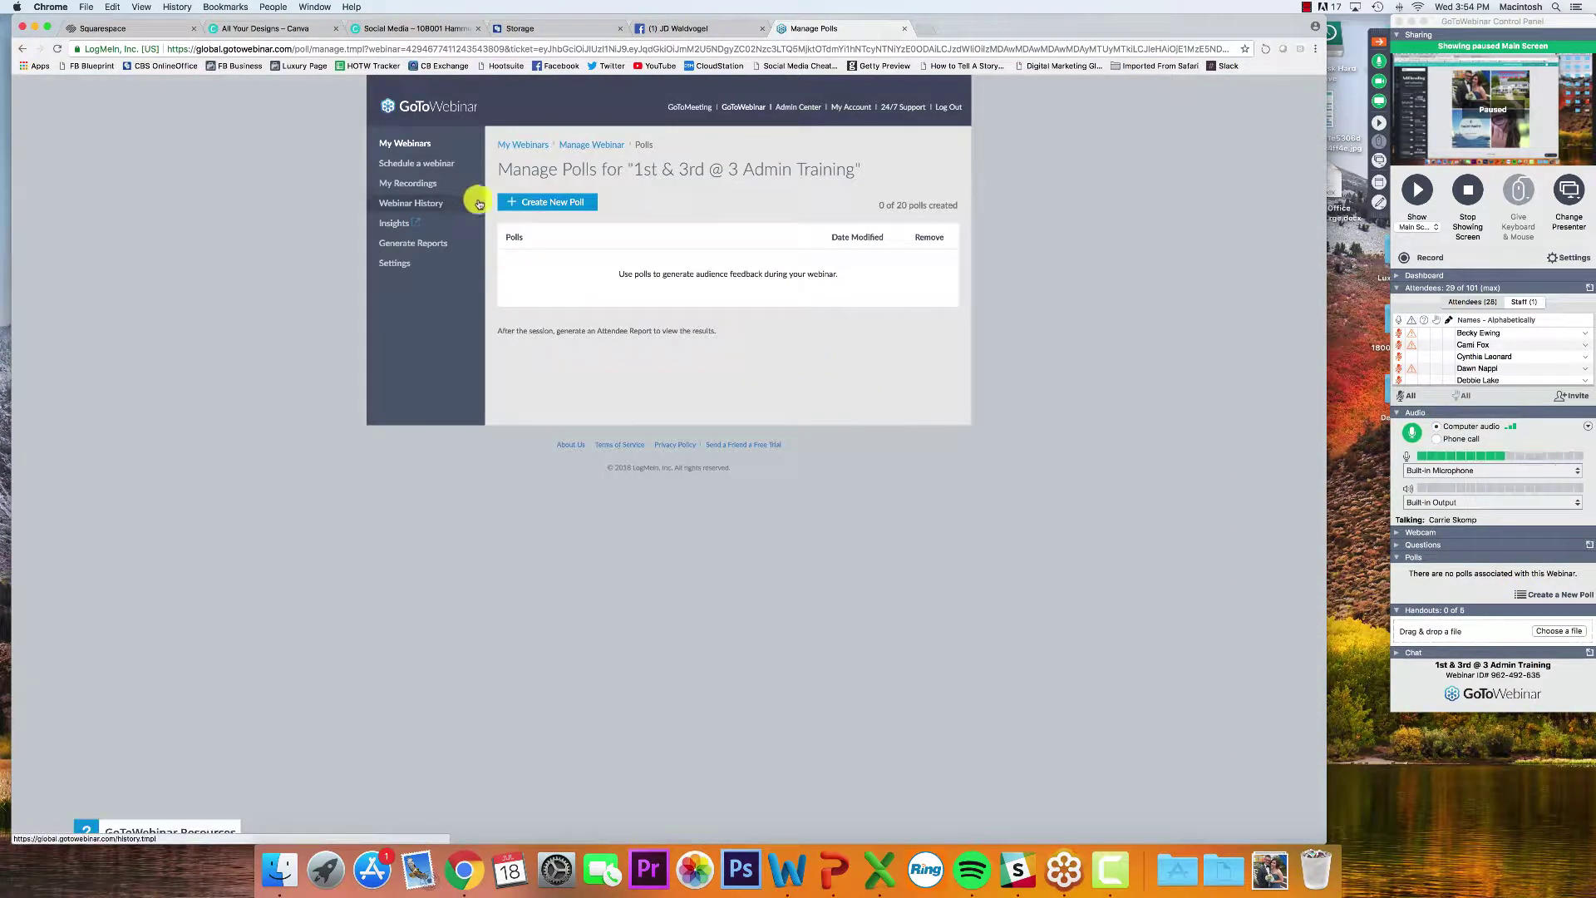
pyautogui.click(509, 205)
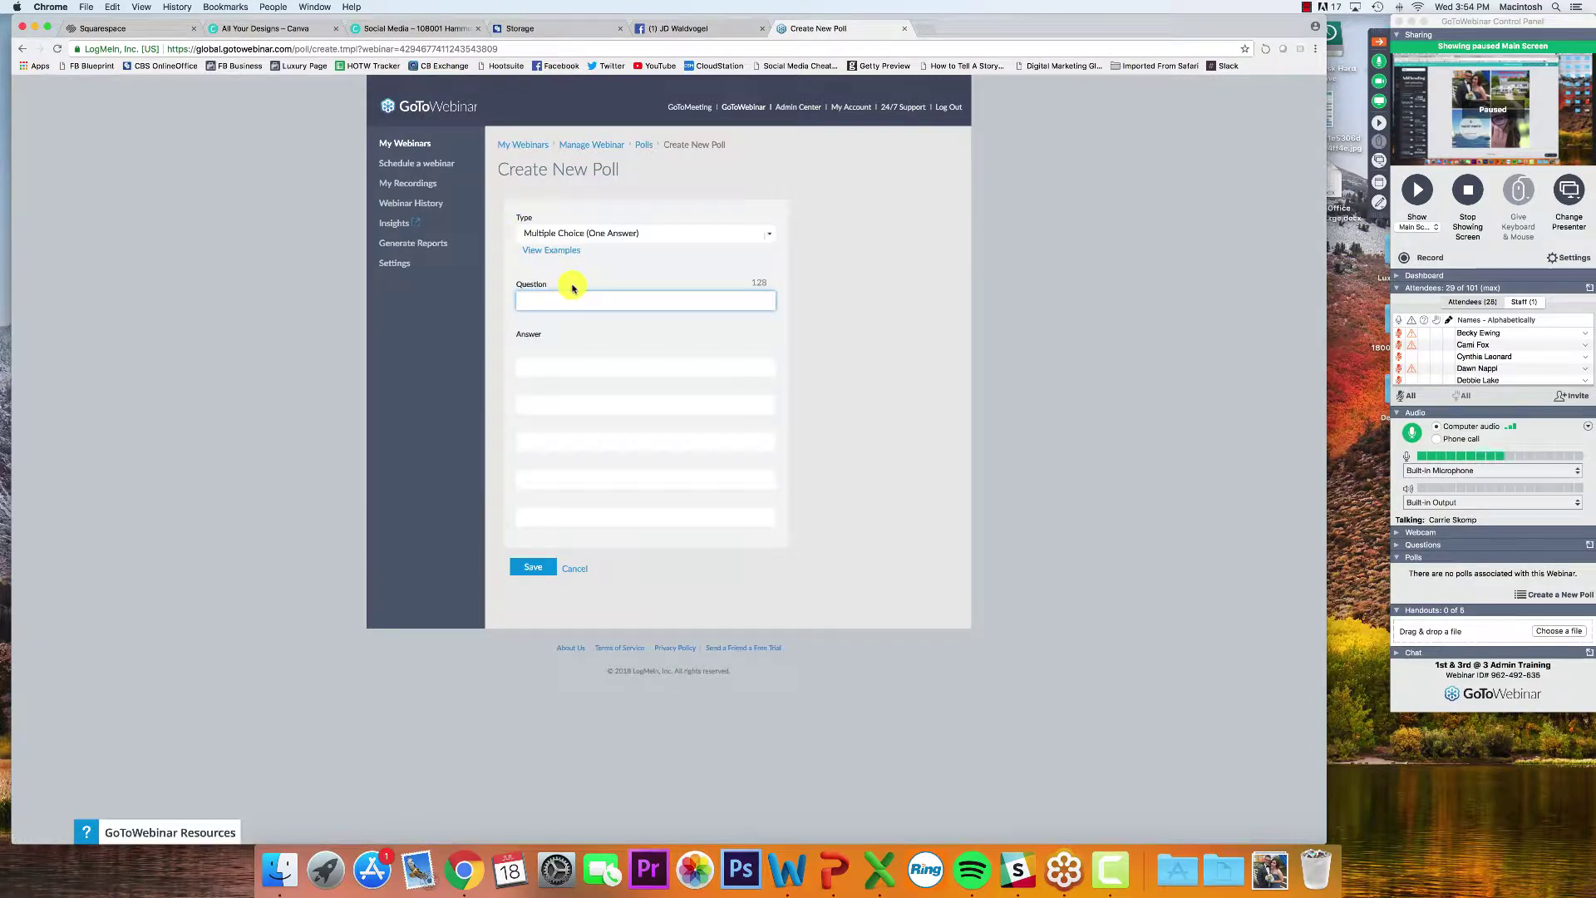
pyautogui.write('Who')
pyautogui.press('super+a')
pyautogui.write('Is Cnav')
pyautogui.press('BackSpace')
pyautogui.press('BackSpace')
pyautogui.press('BackSpace')
pyautogui.press('BackSpace')
pyautogui.press('BackSpace')
pyautogui.press('BackSpace')
pyautogui.press('BackSpace')
pyautogui.press('BackSpace')
pyautogui.write('s Canva A Tool y')
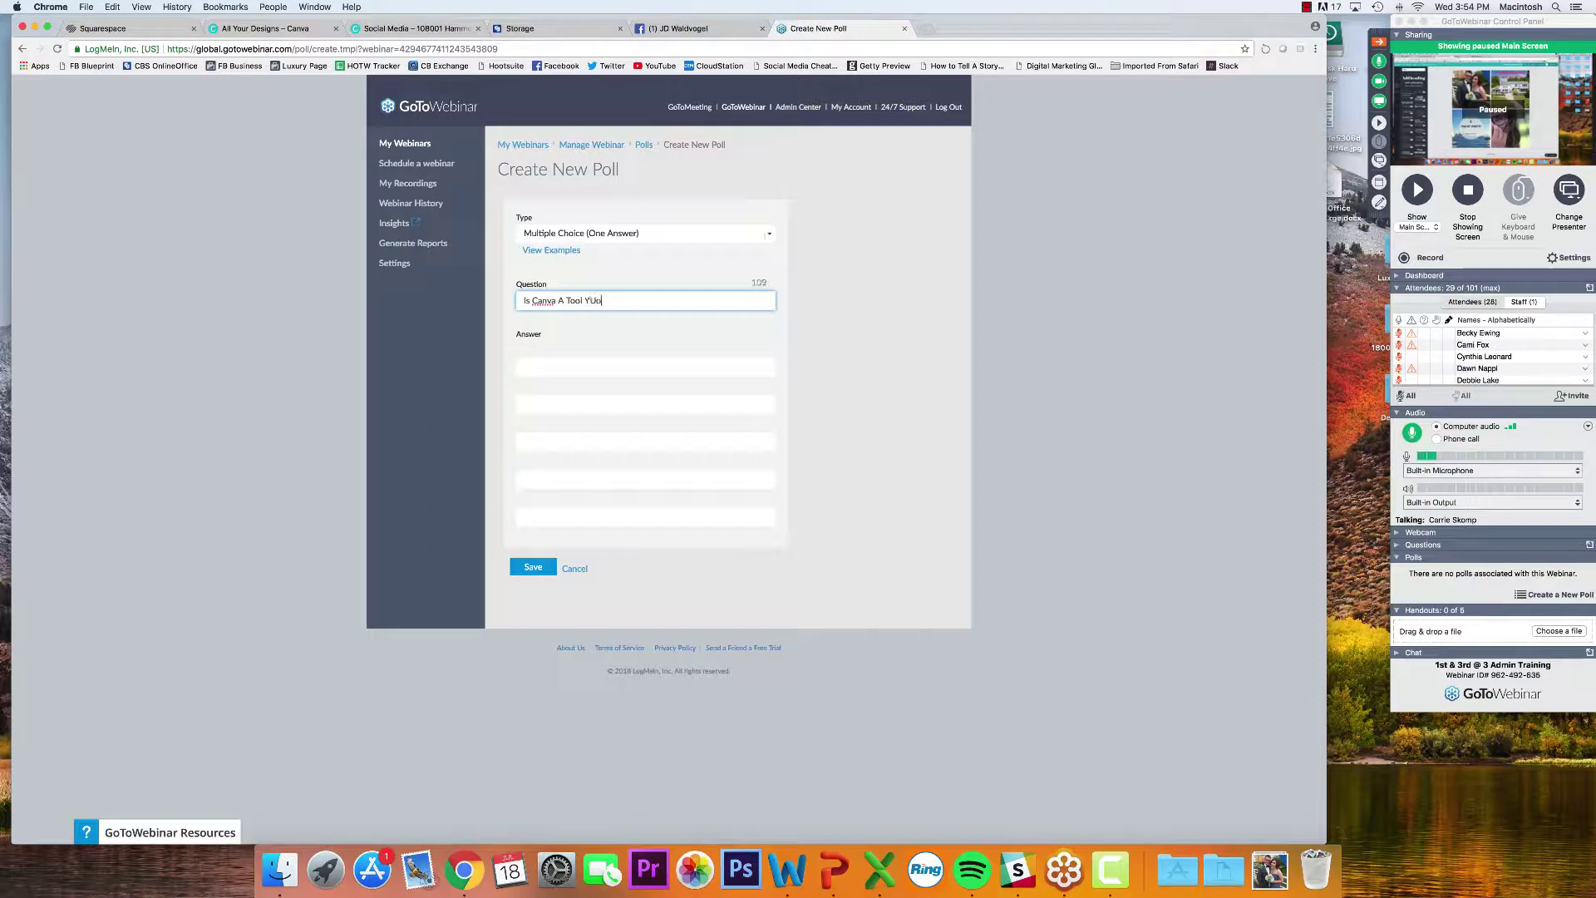
pyautogui.press('BackSpace')
pyautogui.write('You Will Use?')
# Enter the answers Yes, No and Maybe! and save the poll
pyautogui.click(566, 369)
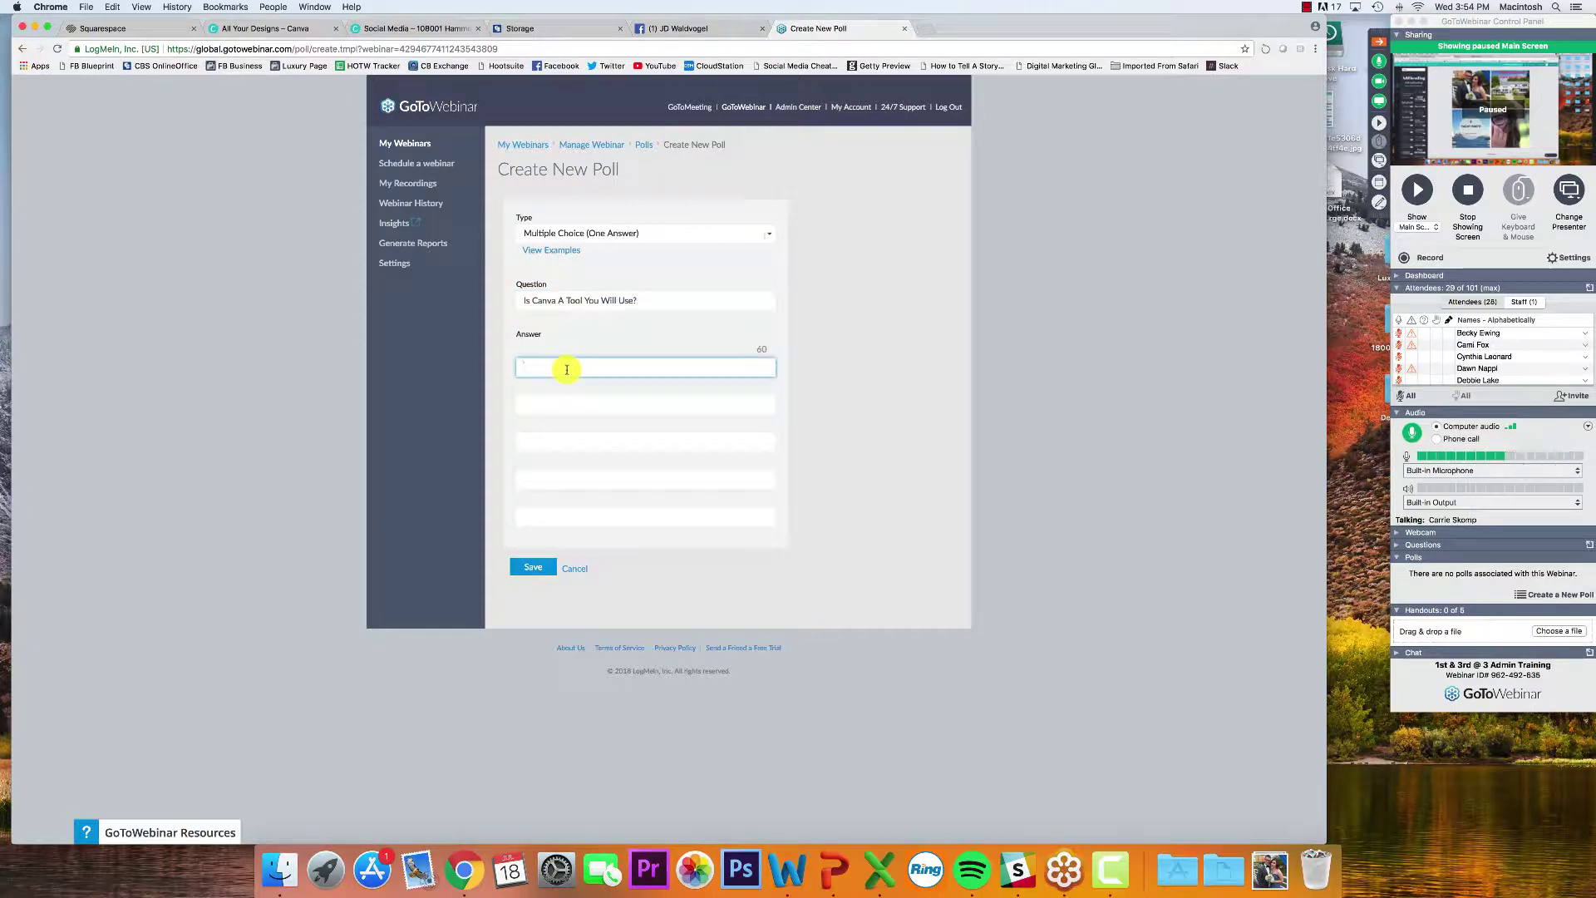
pyautogui.write('Yes')
pyautogui.click(575, 401)
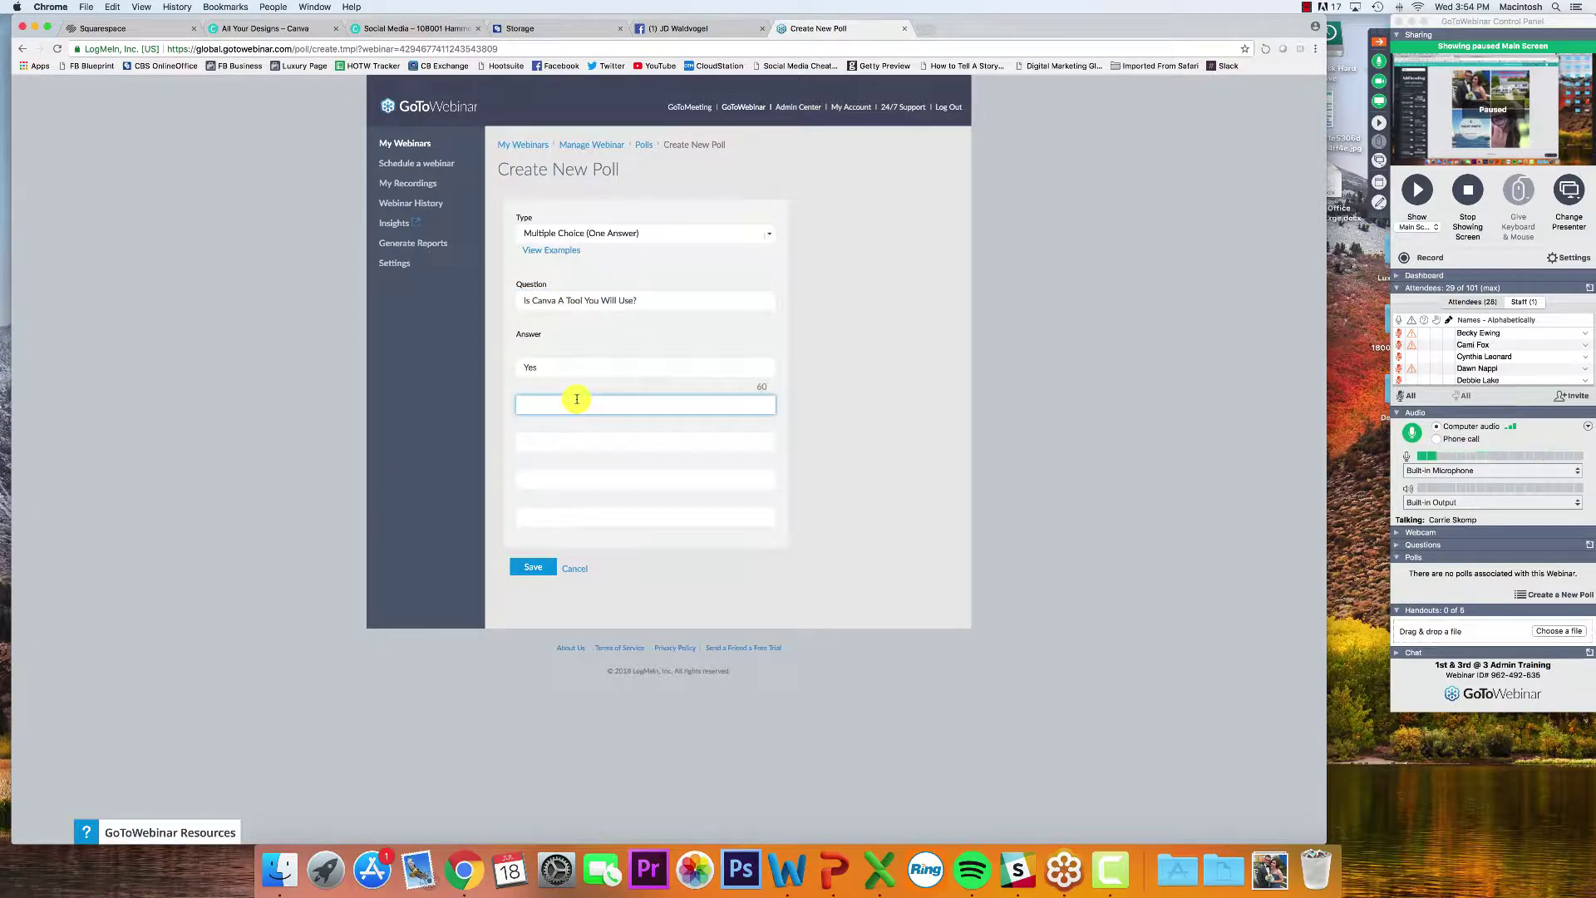
pyautogui.write('No')
pyautogui.press('Tab')
pyautogui.write('Ma')
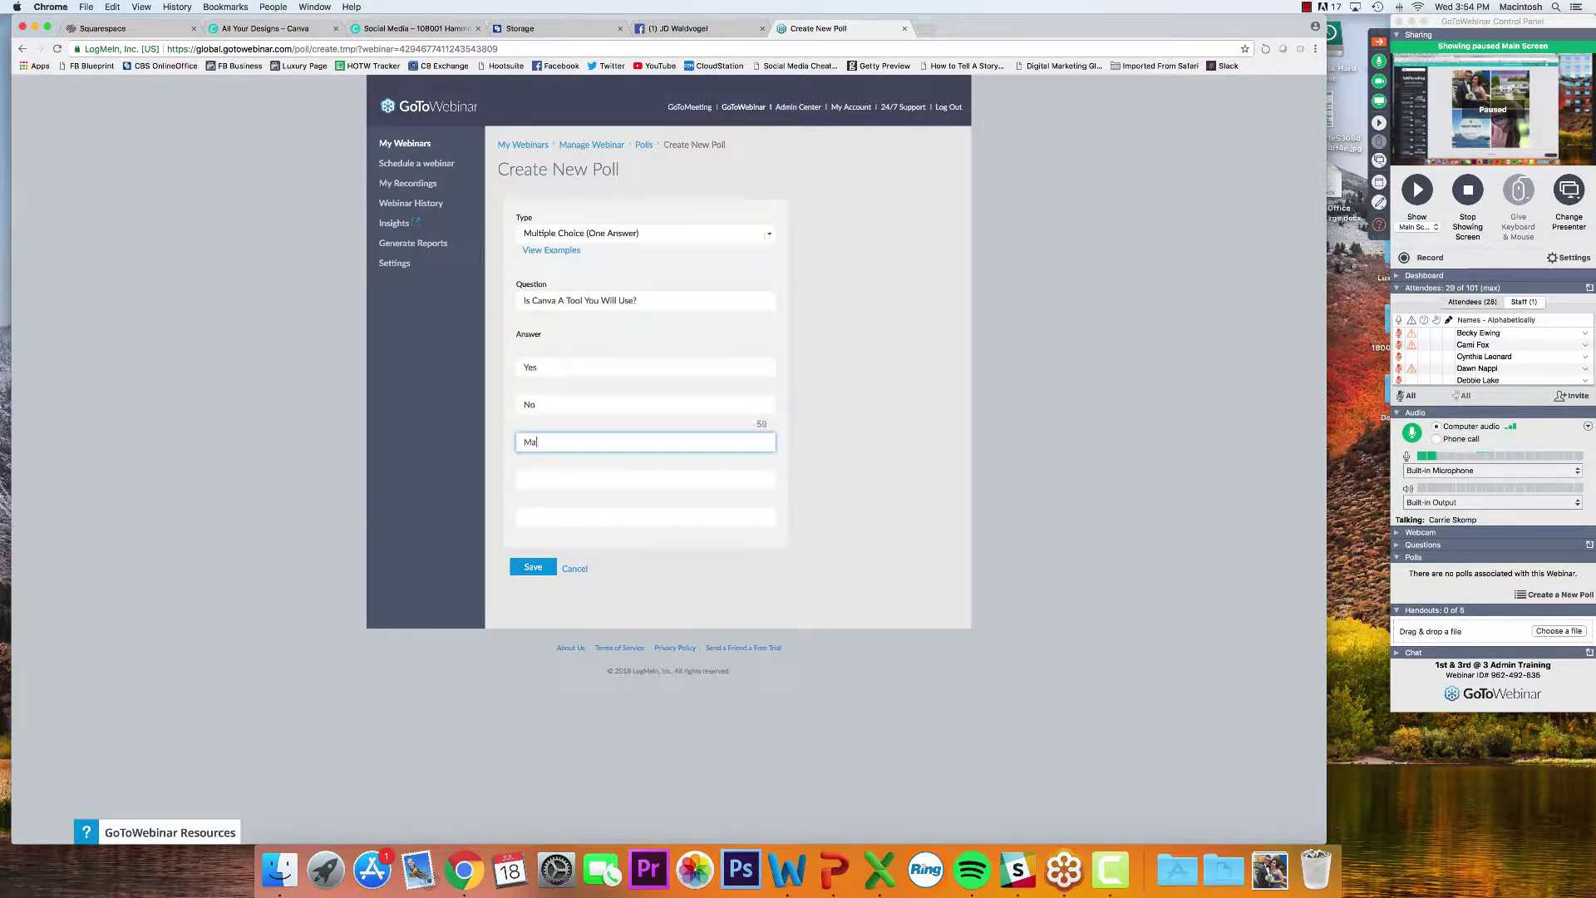
pyautogui.write('ybe!')
pyautogui.click(539, 565)
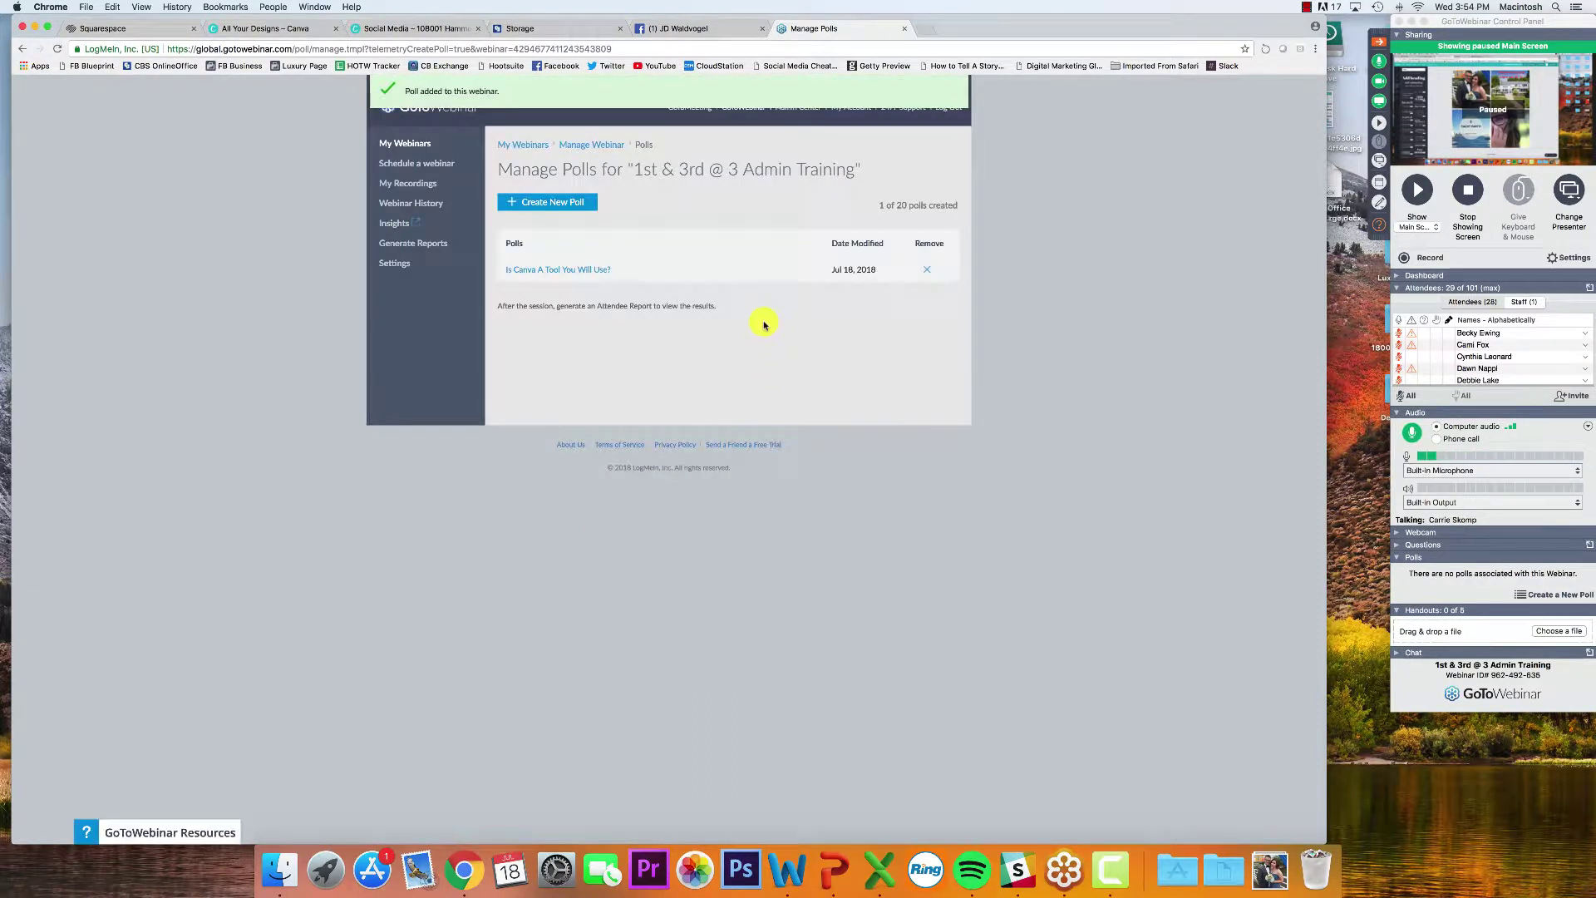
# Pick the Canva poll in the Control Panel and launch it for attendees
pyautogui.click(1440, 572)
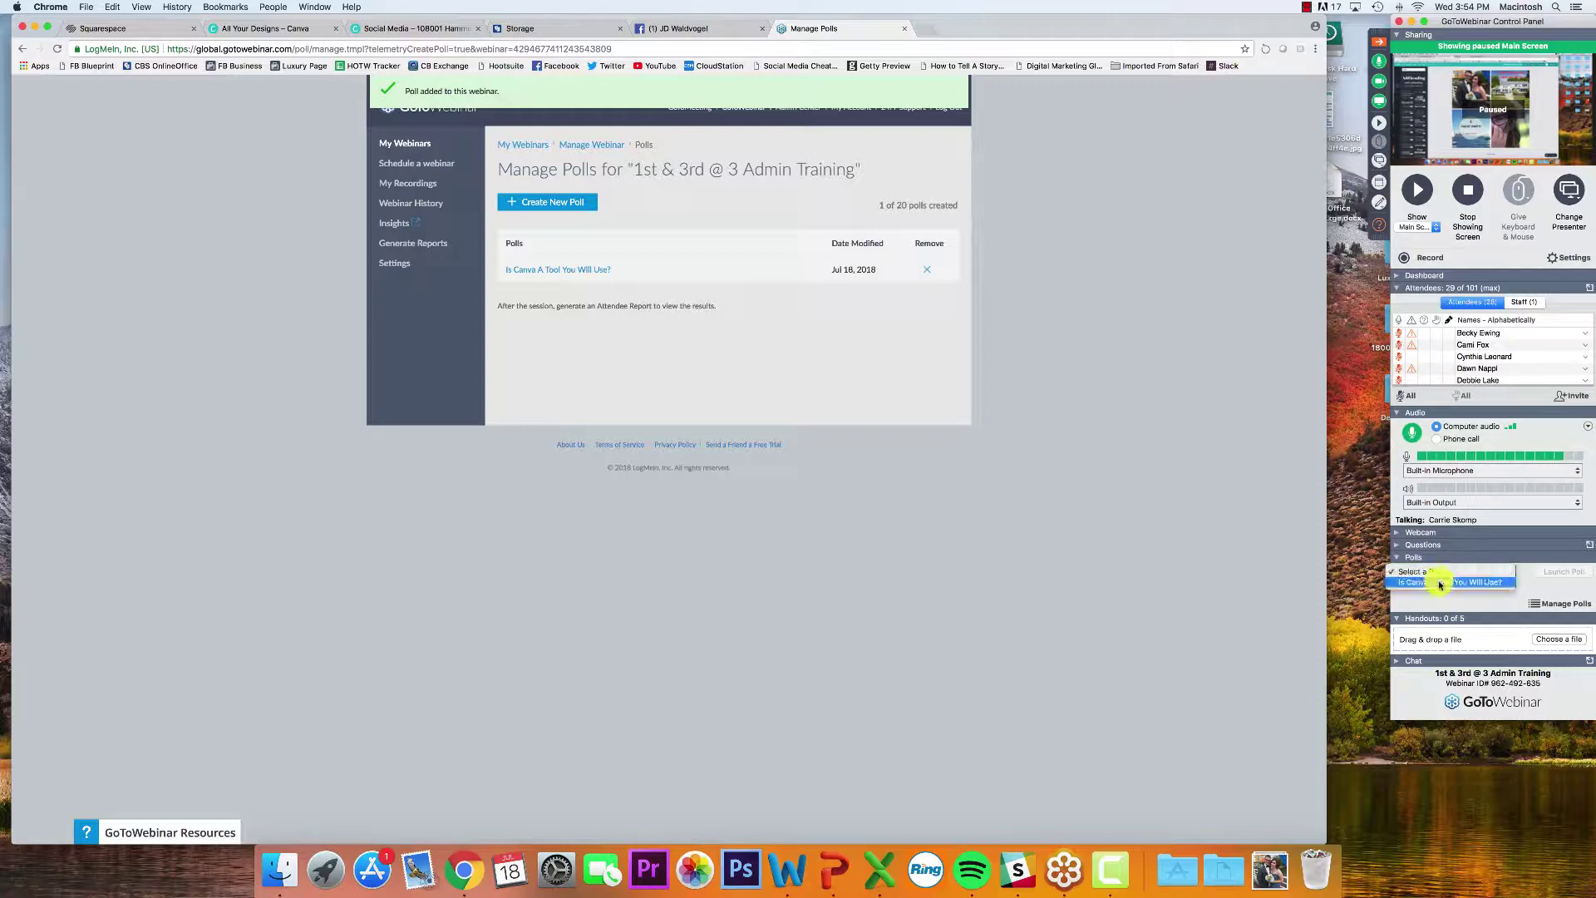
pyautogui.click(1441, 582)
pyautogui.click(1542, 573)
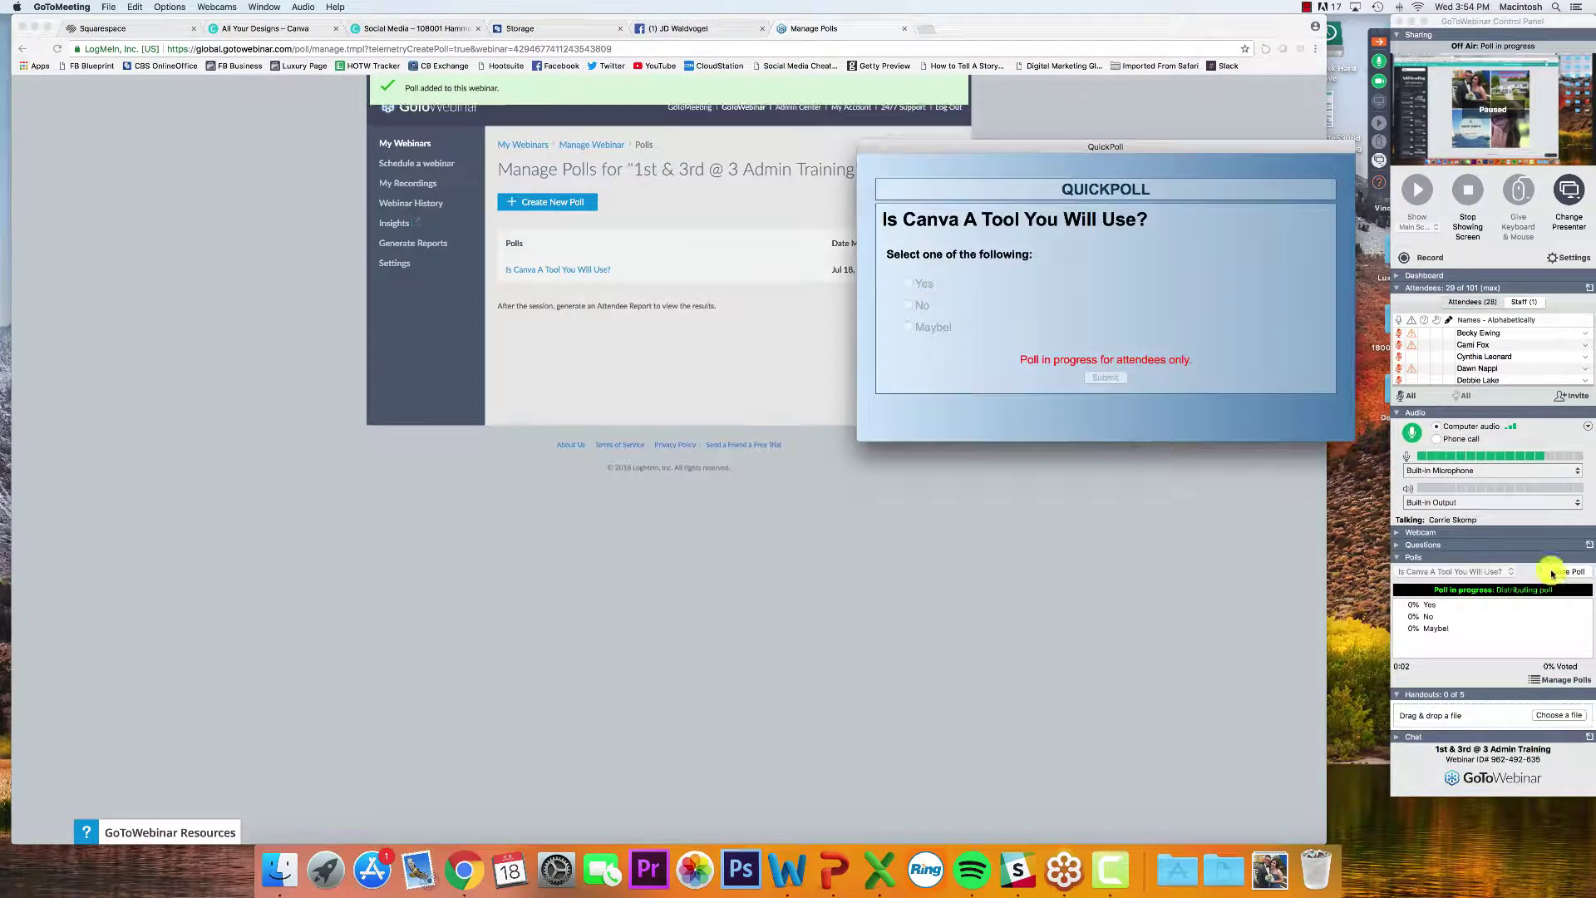
# Move the poll preview aside, read the latest attendee question, and close the Questions pane
pyautogui.moveTo(1122, 143); pyautogui.dragTo(1179, 497)
pyautogui.click(1379, 182)
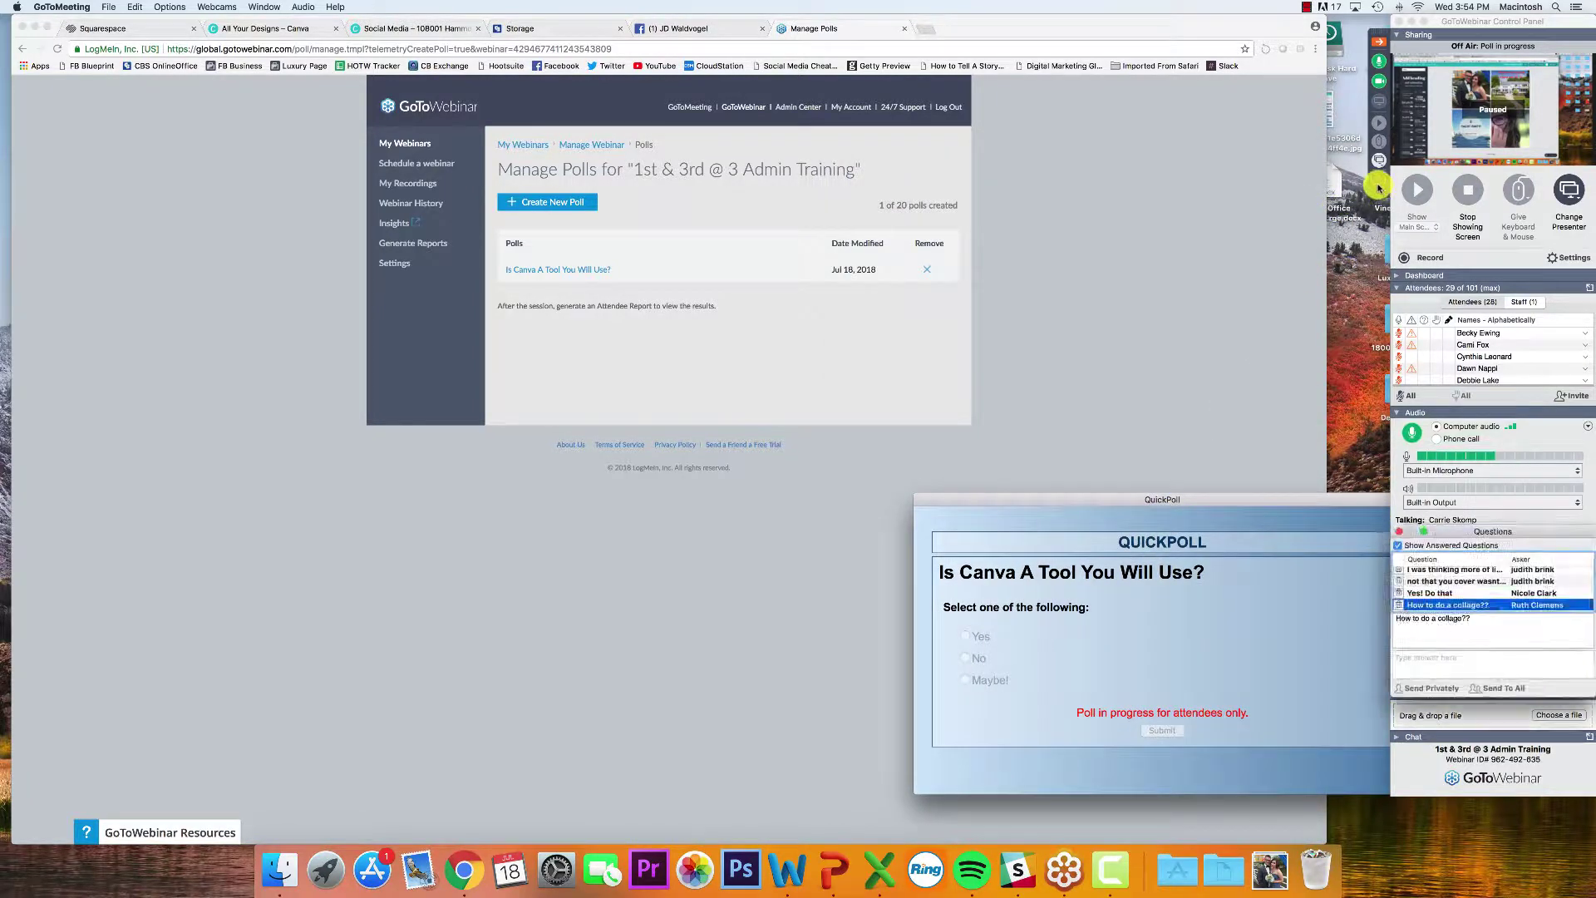
pyautogui.scroll(-2, 1247, 257)
pyautogui.click(1152, 271)
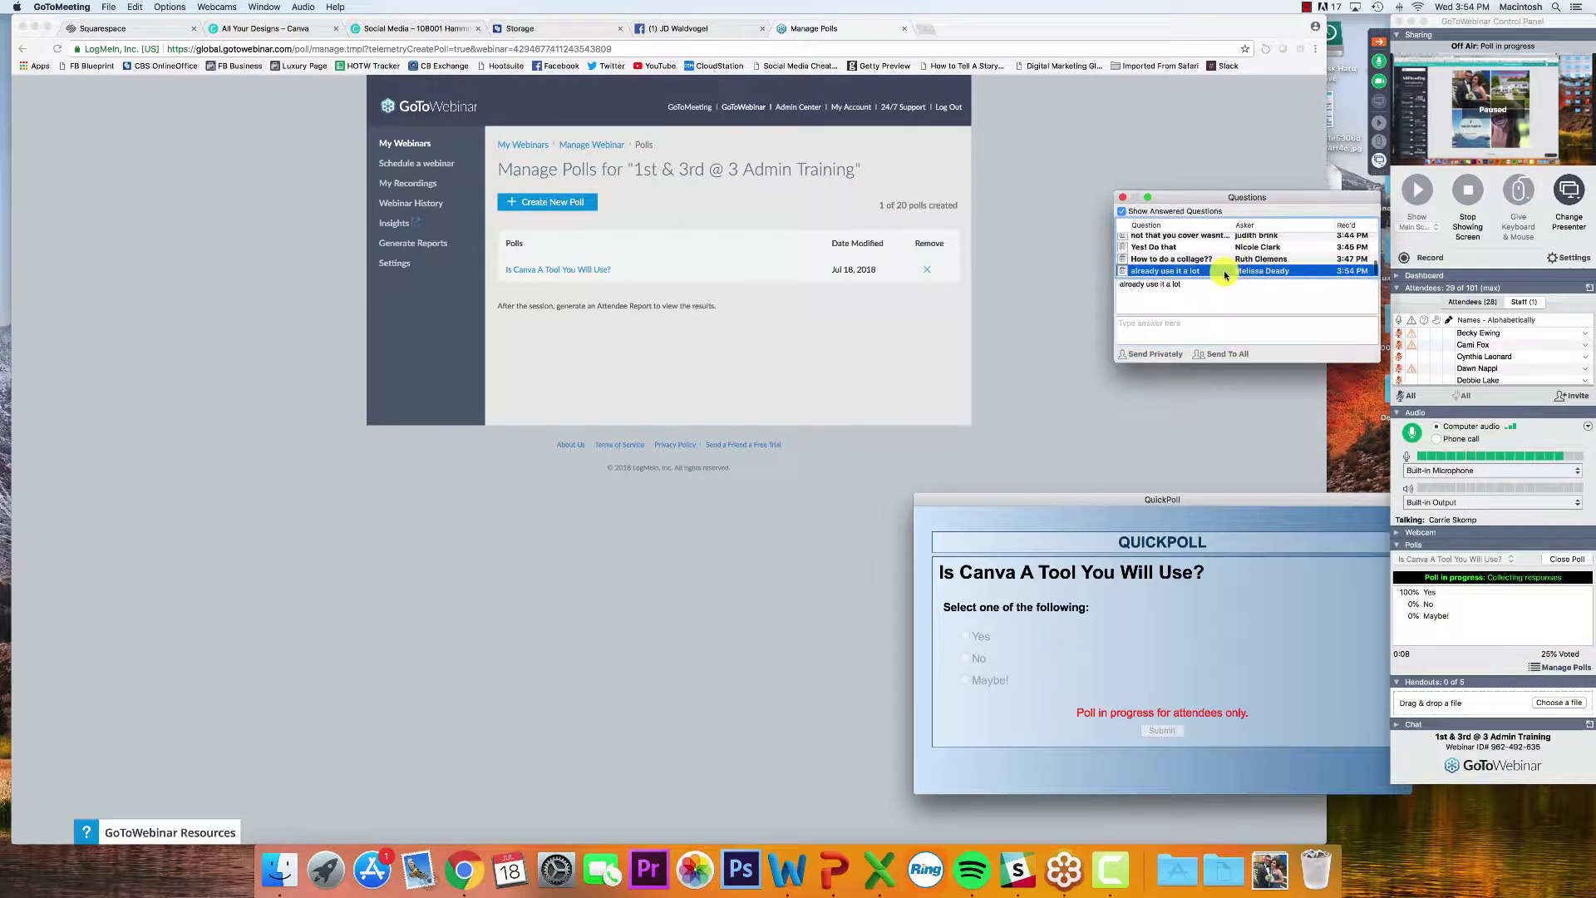
pyautogui.click(1123, 199)
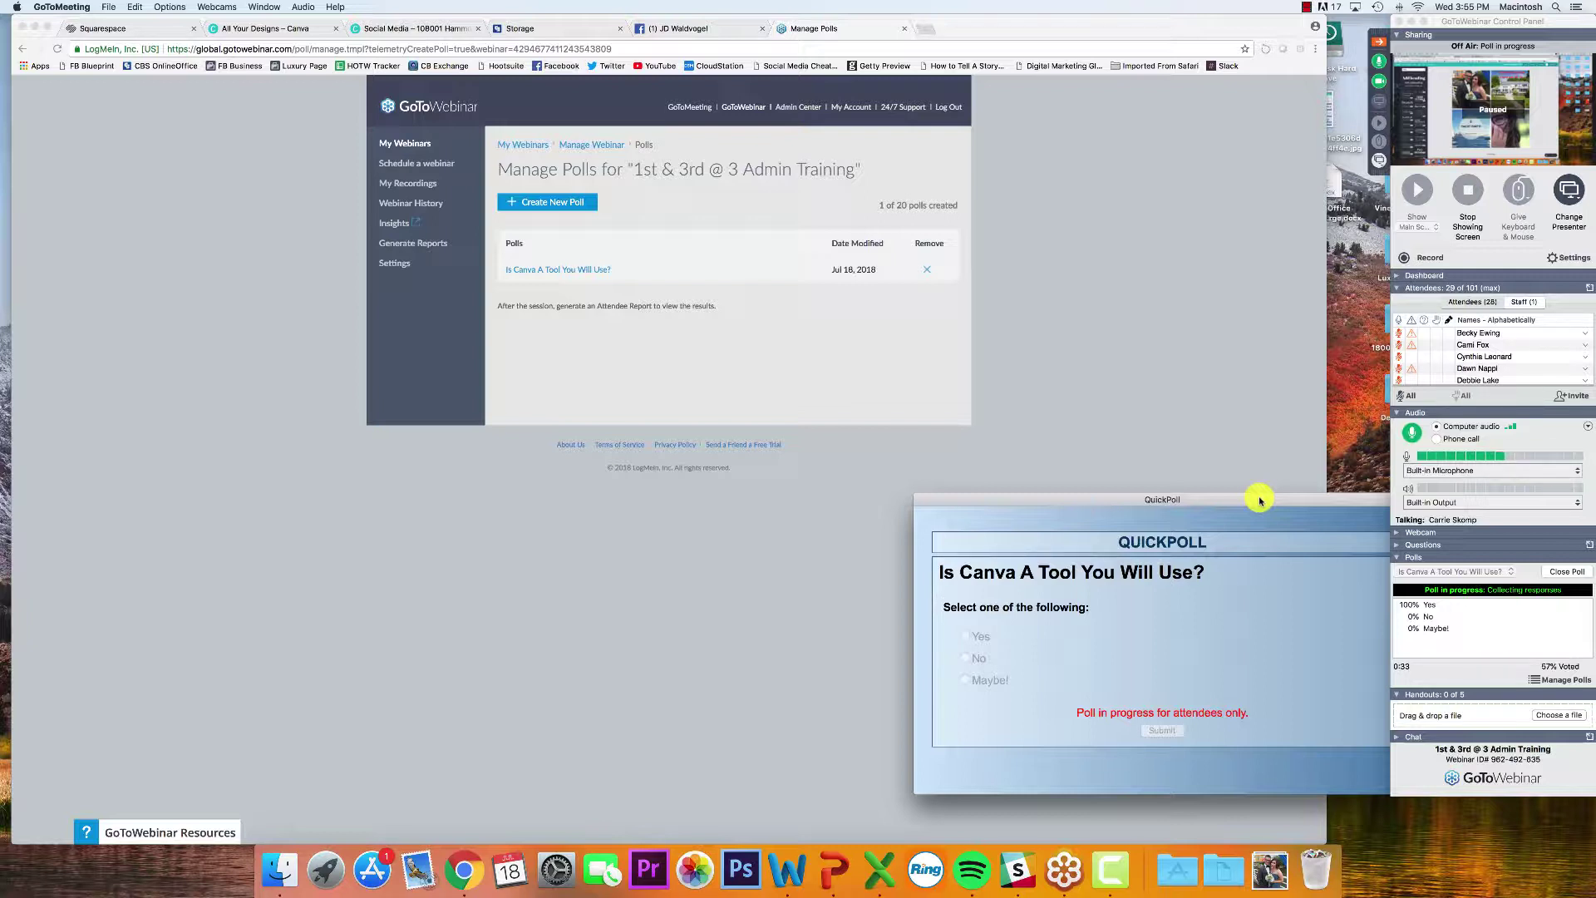
pyautogui.click(1239, 239)
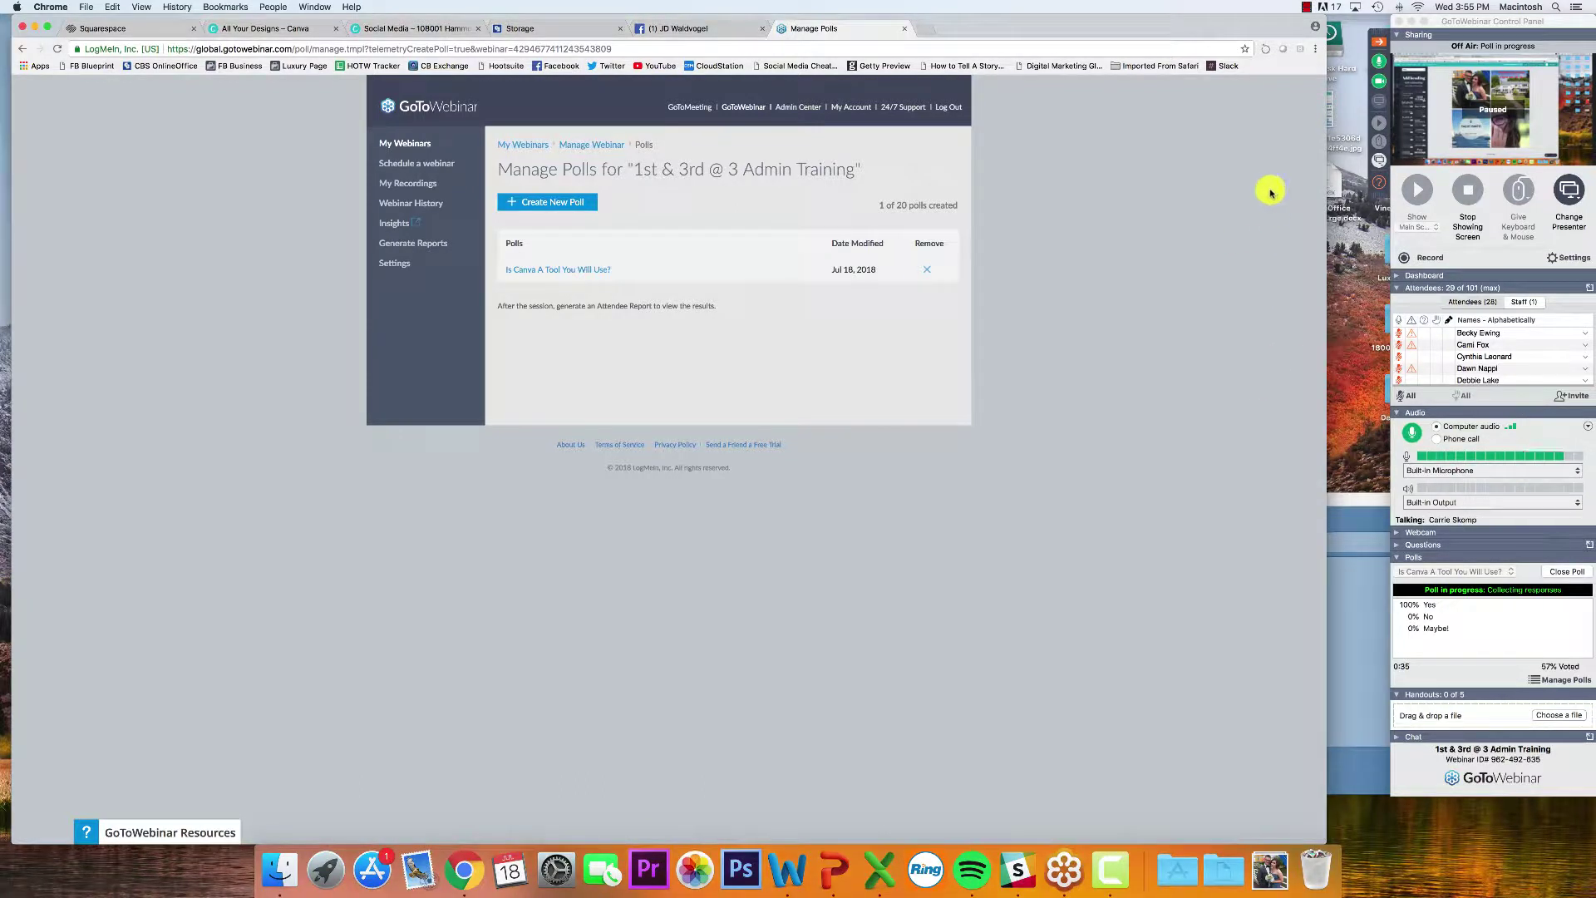
pyautogui.click(1485, 113)
pyautogui.click(1379, 181)
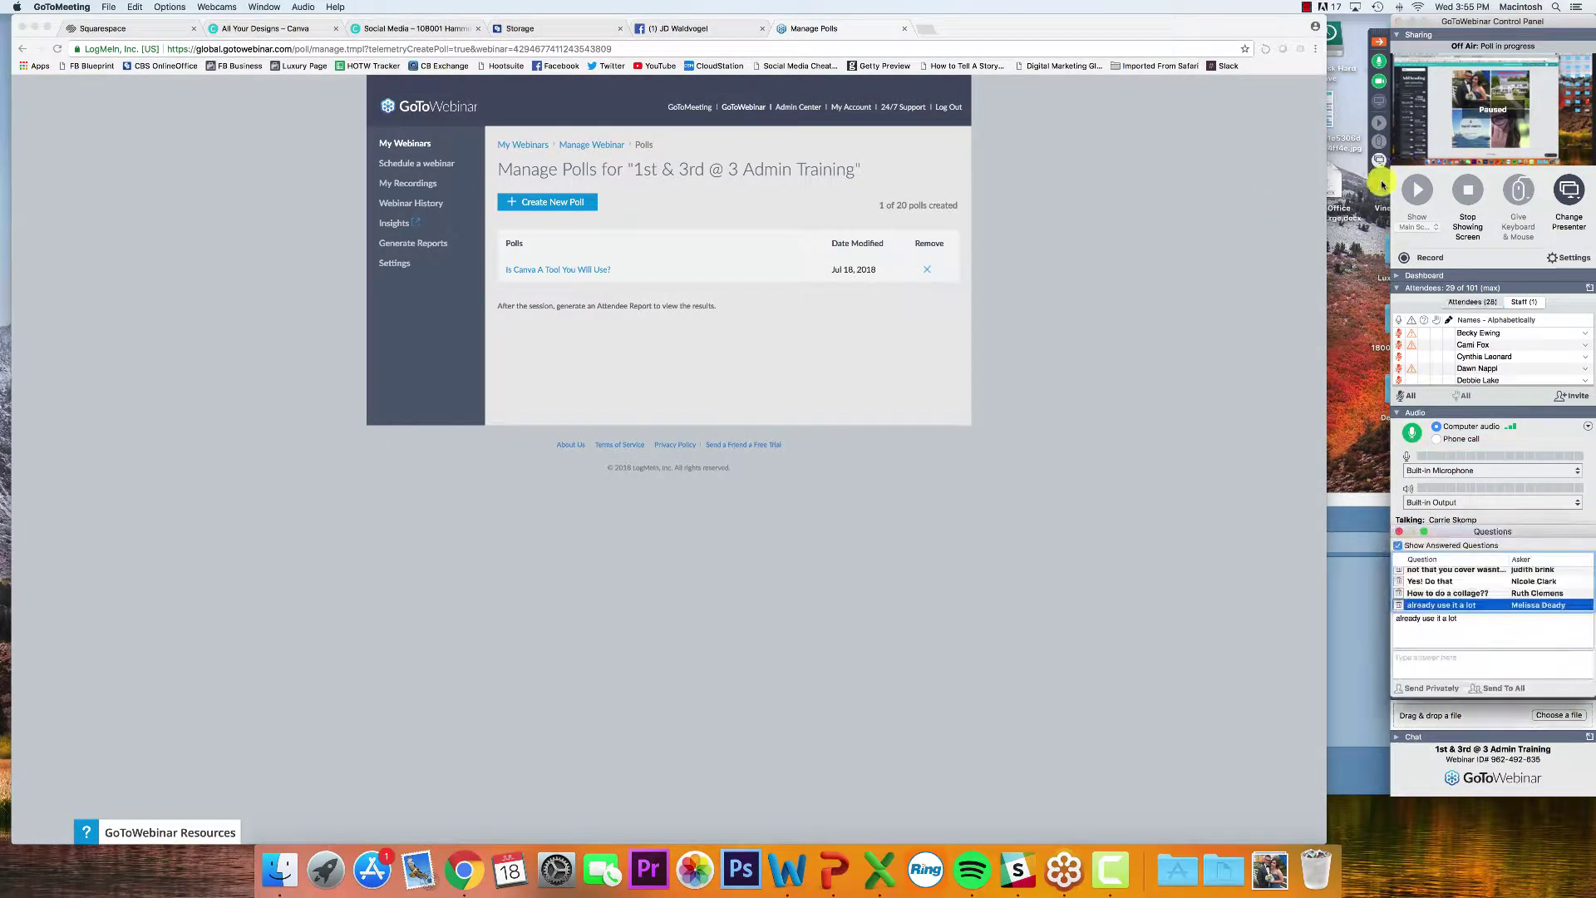
pyautogui.click(1207, 269)
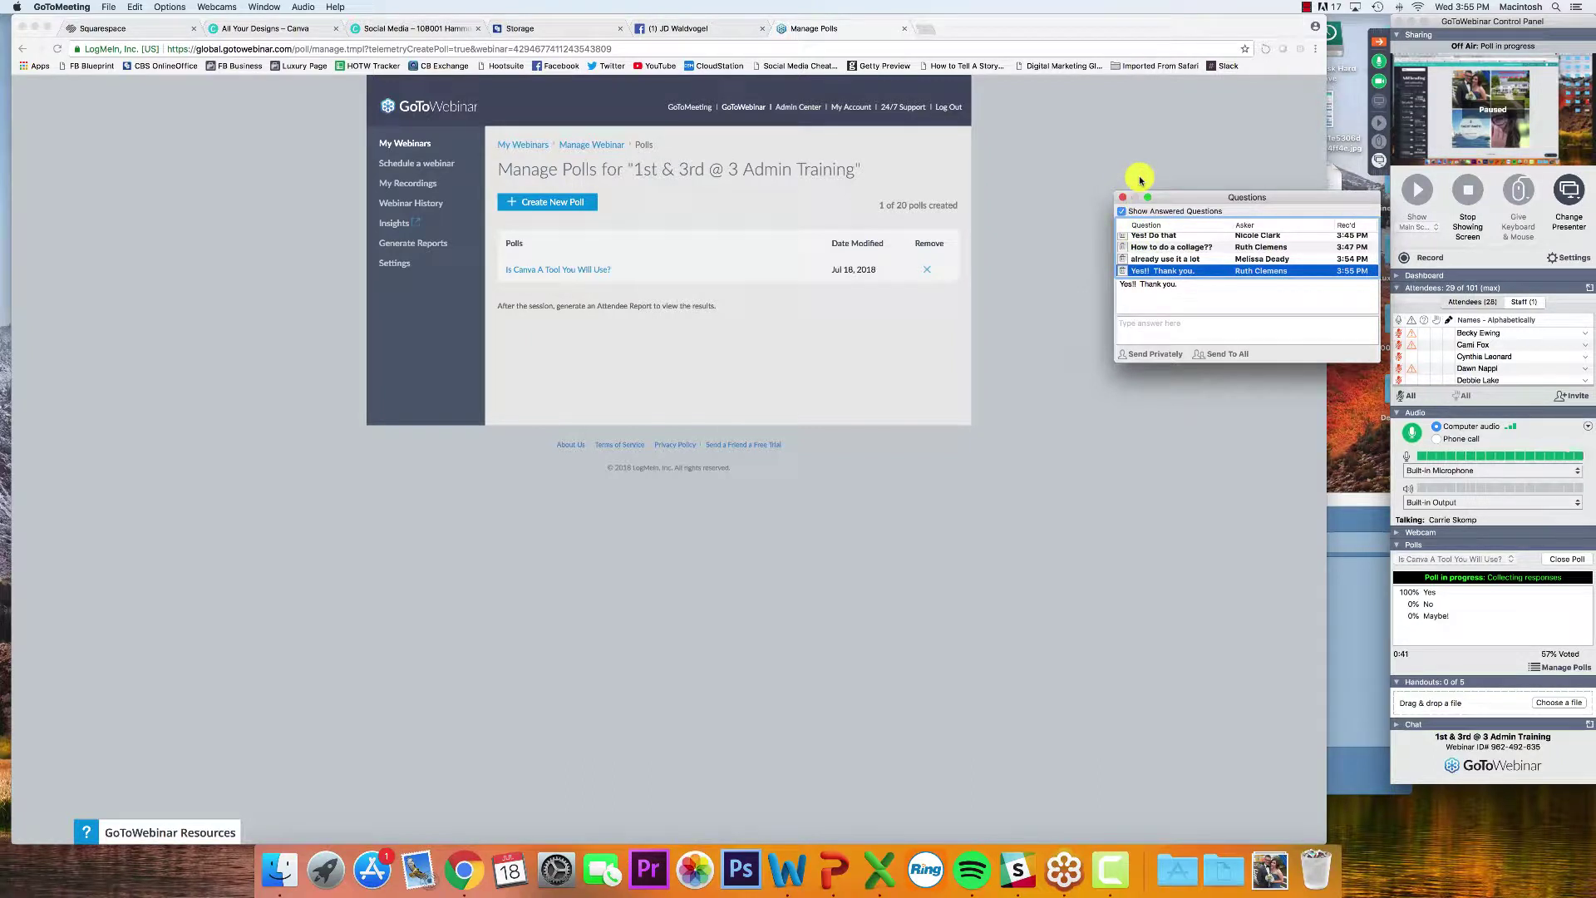
pyautogui.moveTo(1132, 197); pyautogui.dragTo(1322, 435)
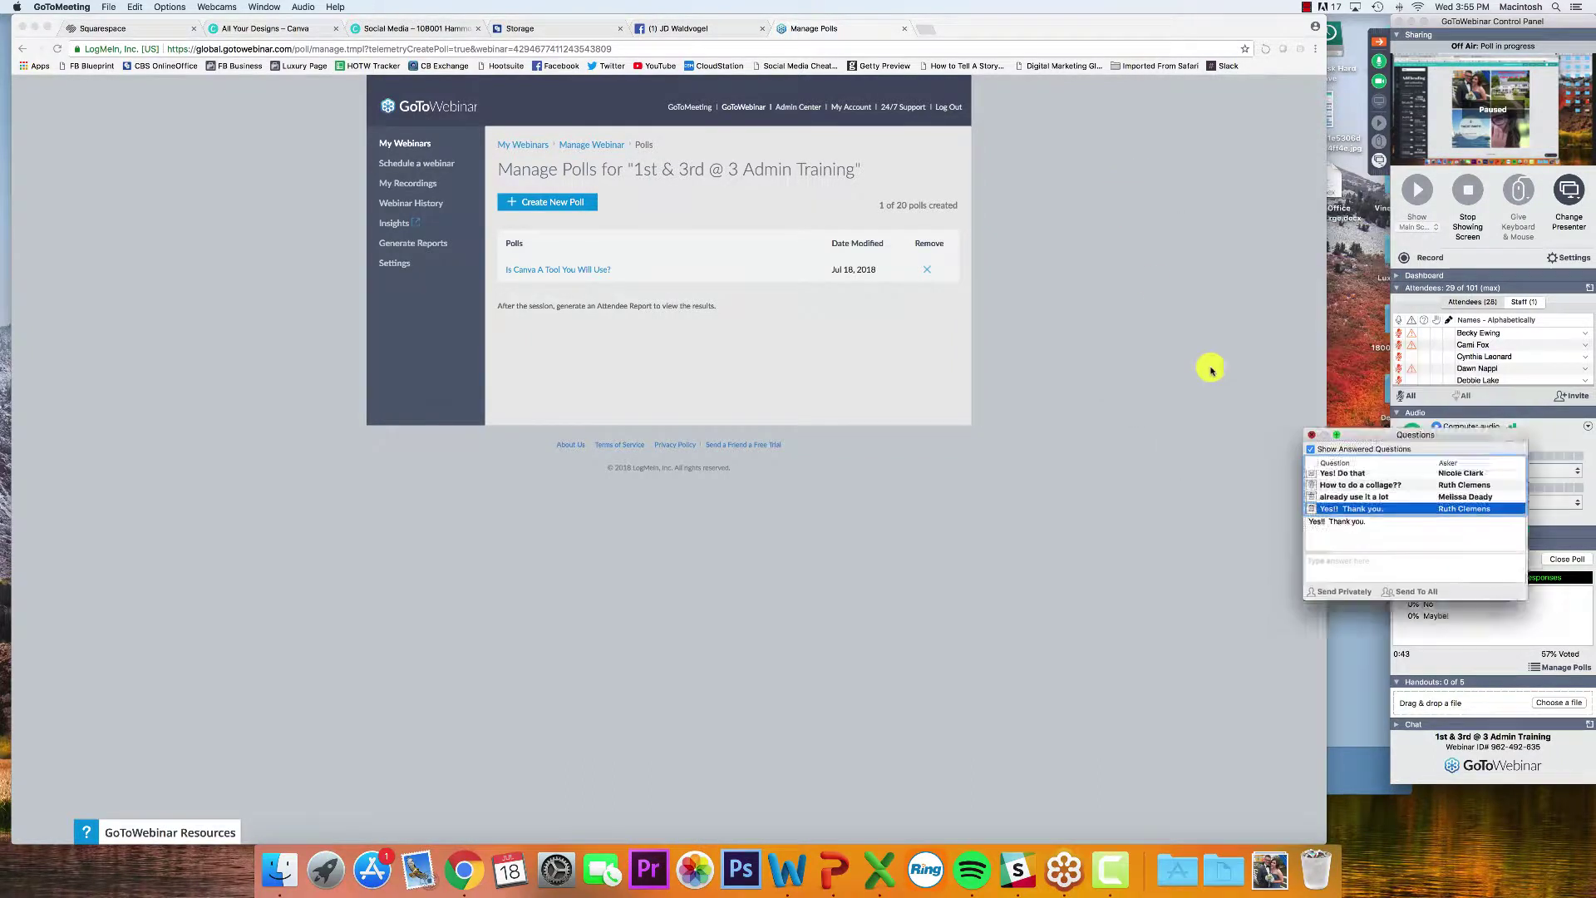
pyautogui.click(1311, 434)
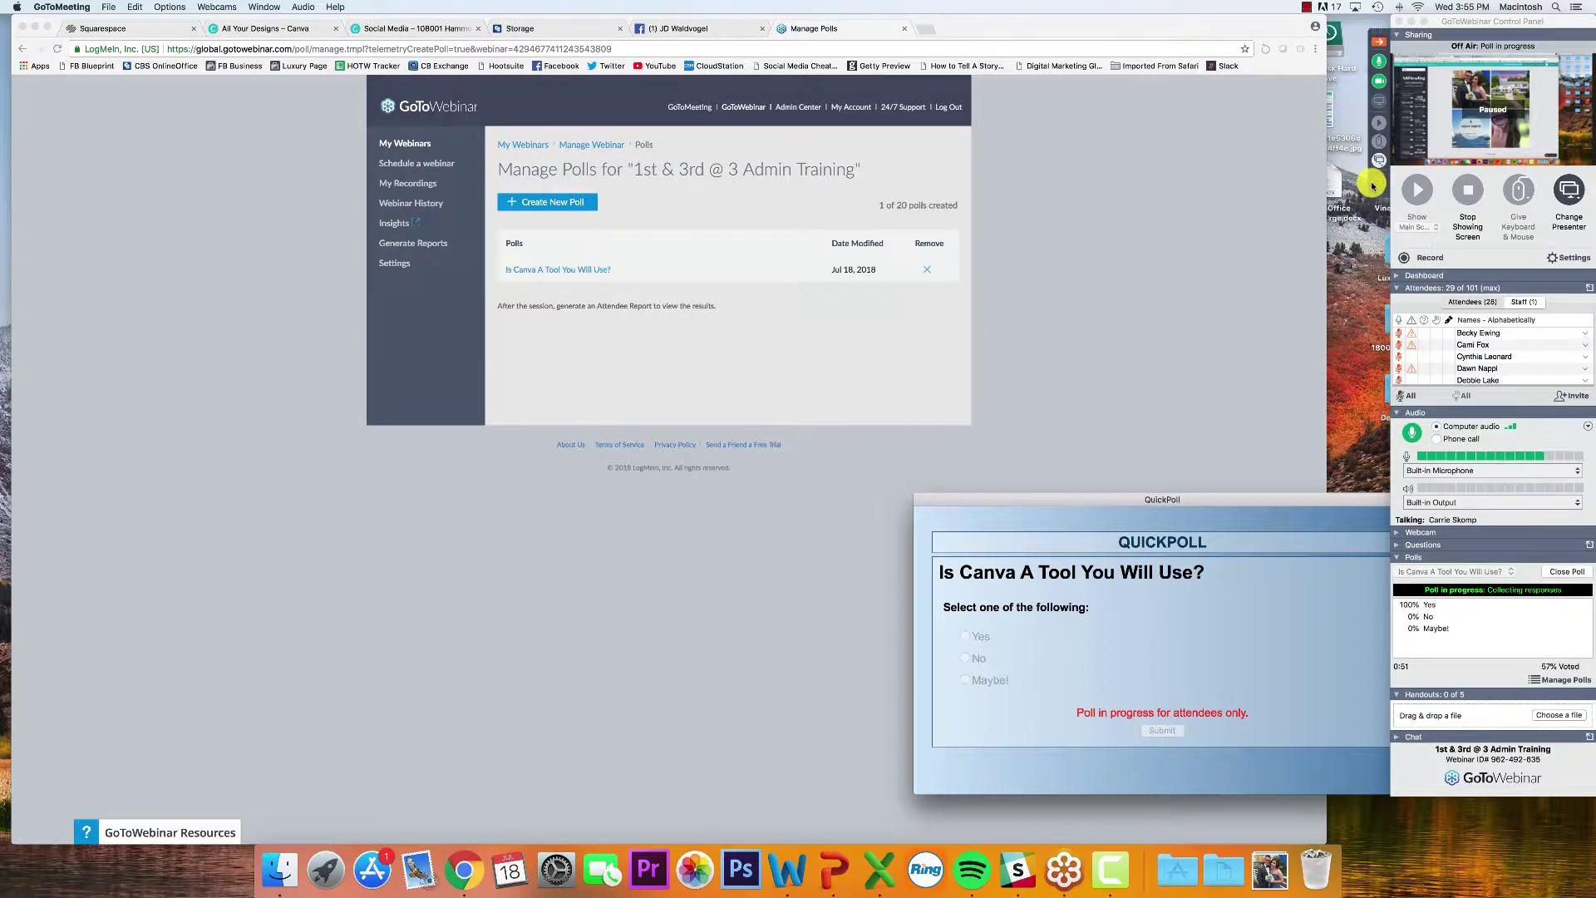
pyautogui.click(1380, 182)
pyautogui.scroll(-3, 1205, 250)
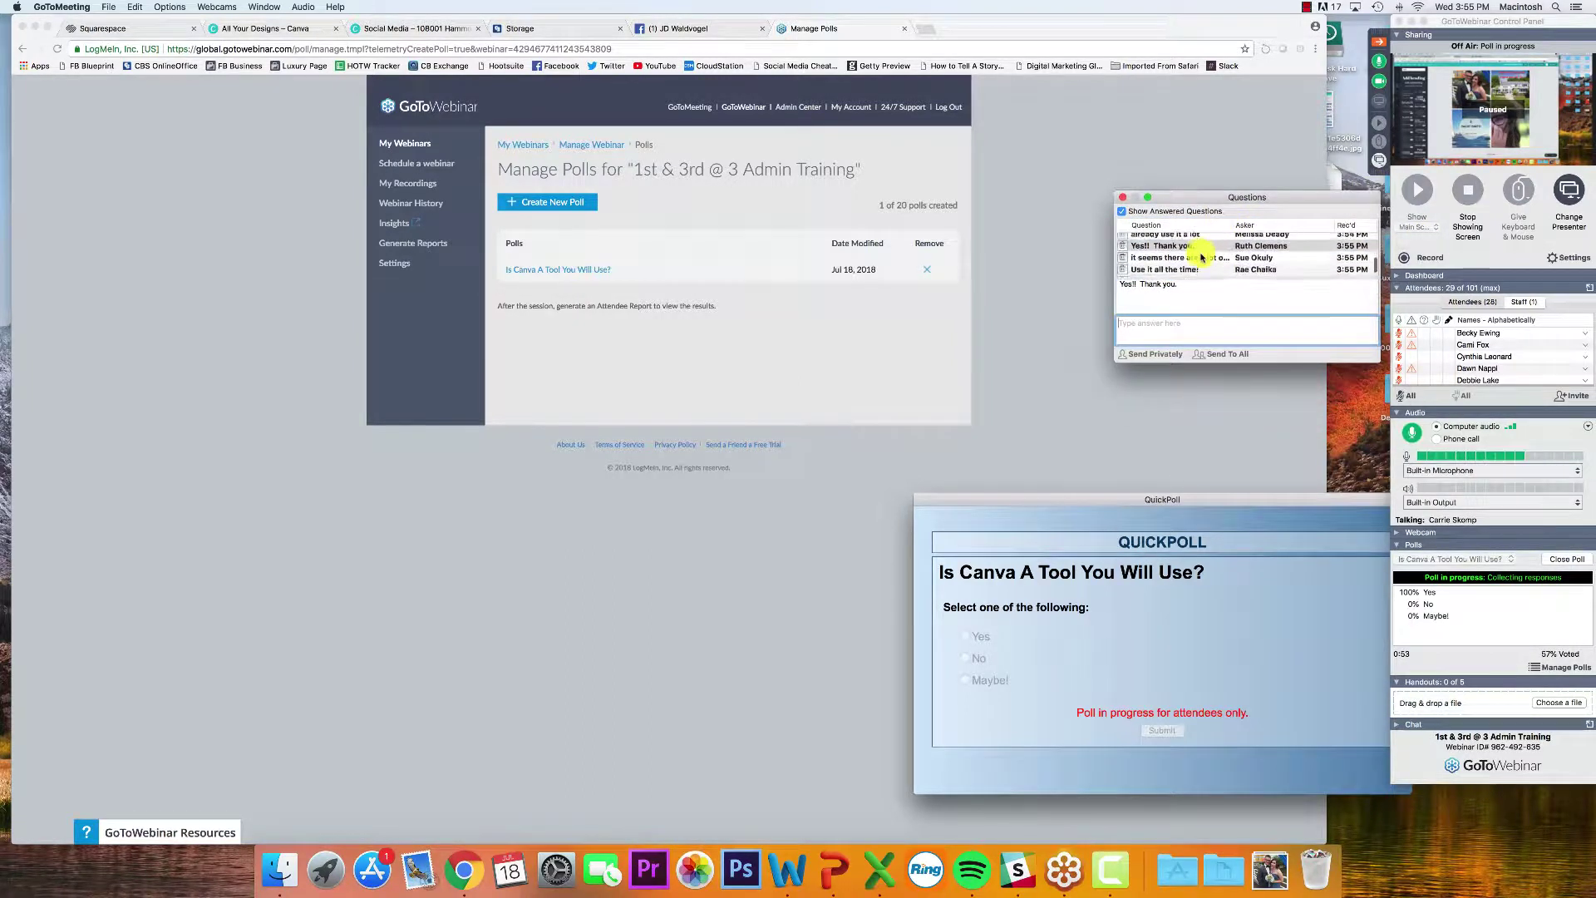
pyautogui.click(1205, 250)
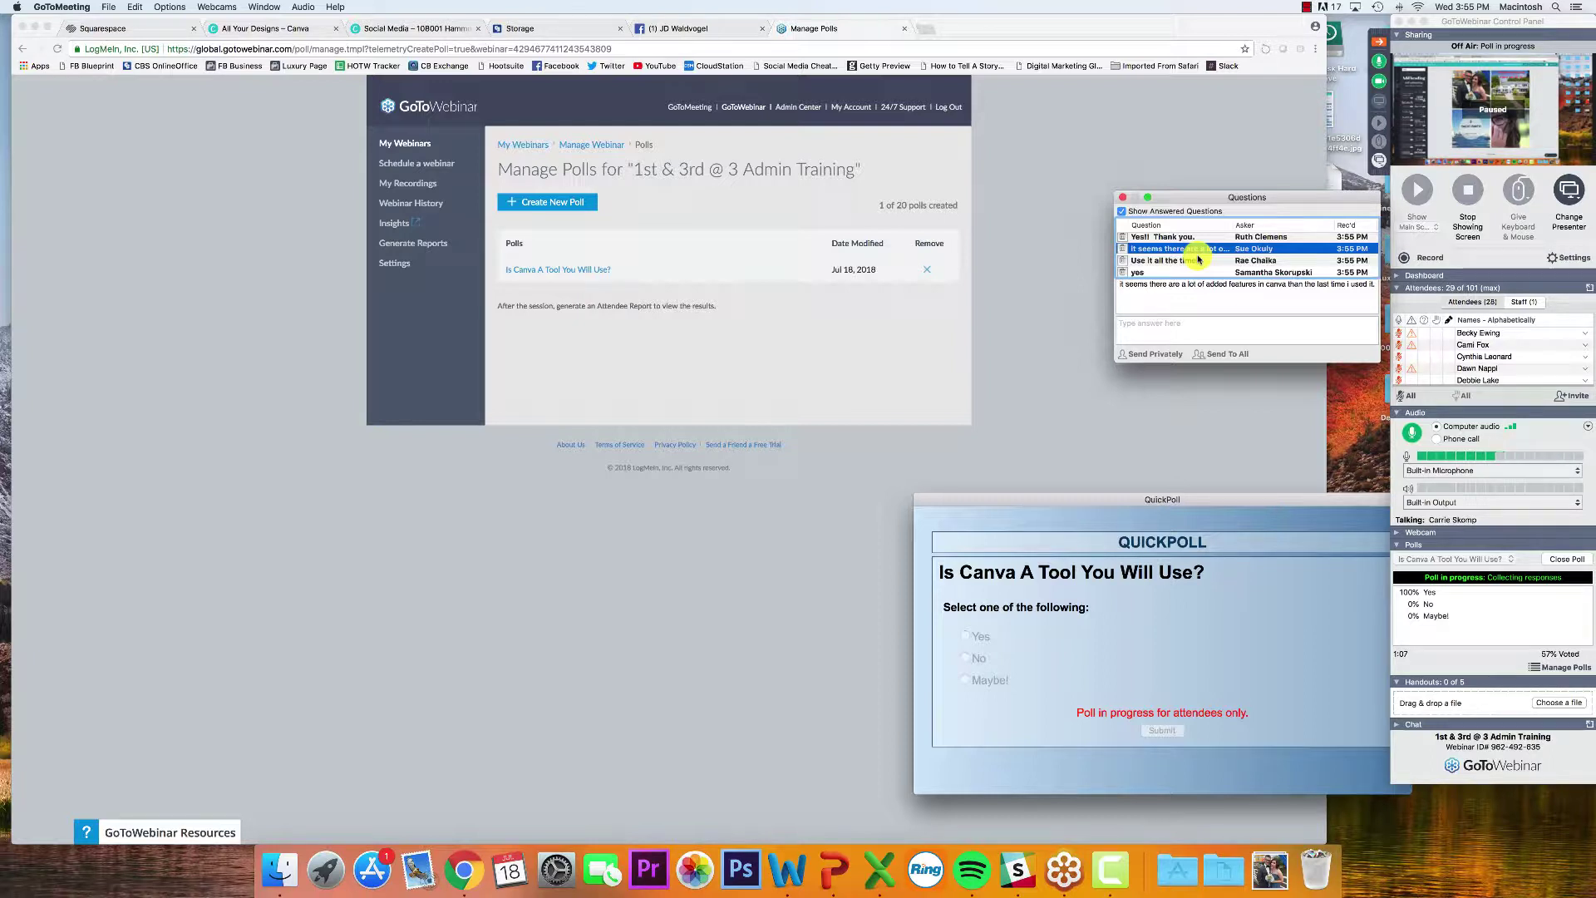
pyautogui.scroll(-2, 1198, 259)
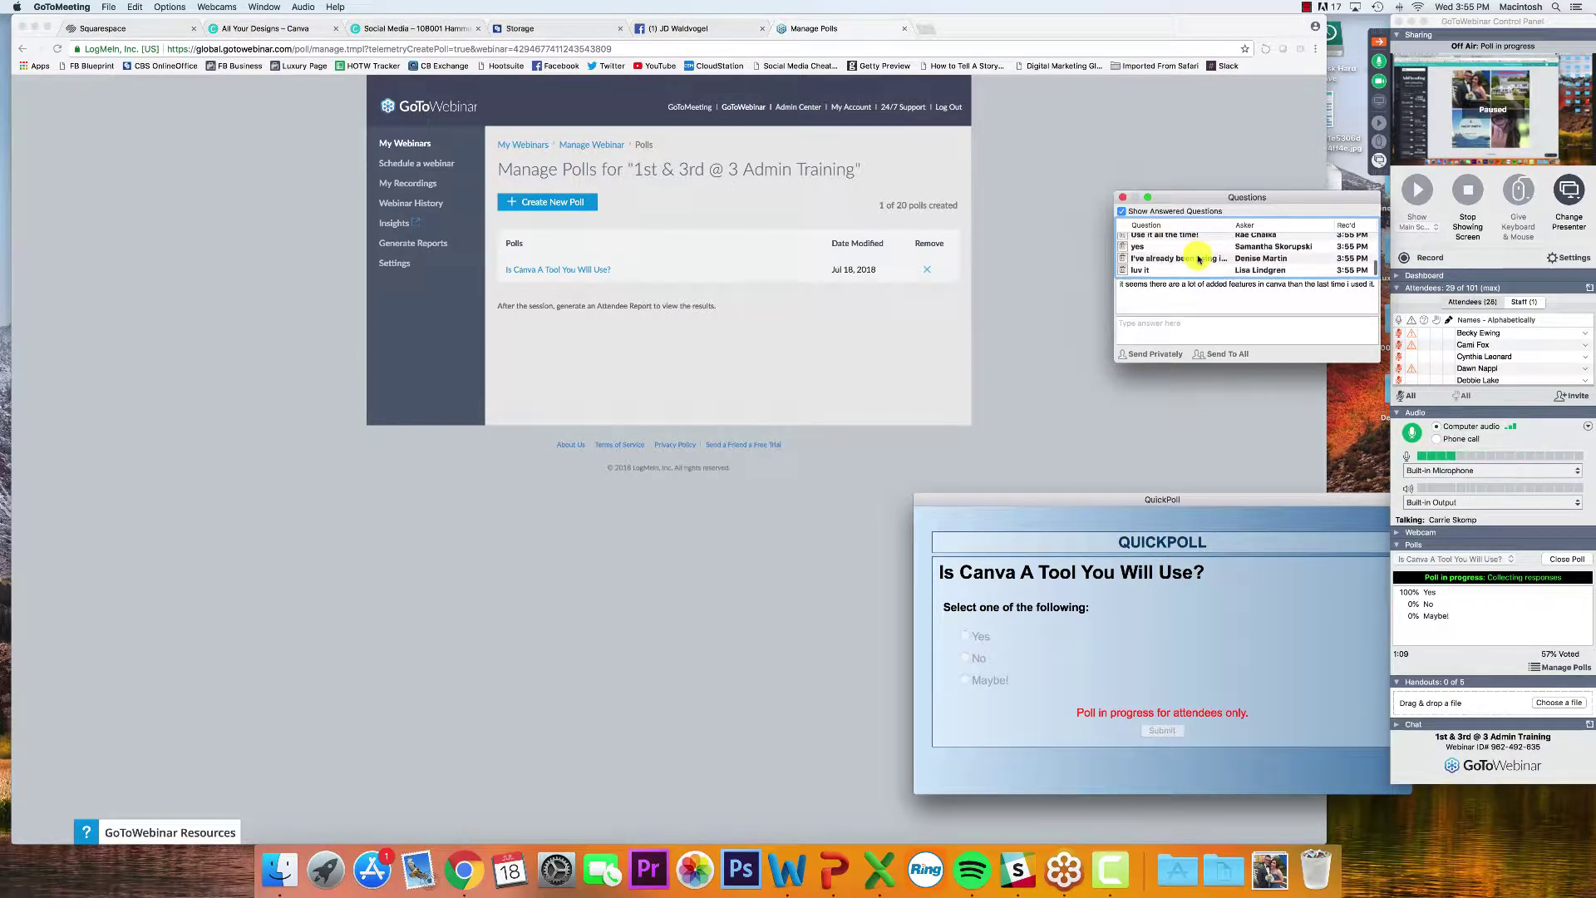
pyautogui.click(1198, 259)
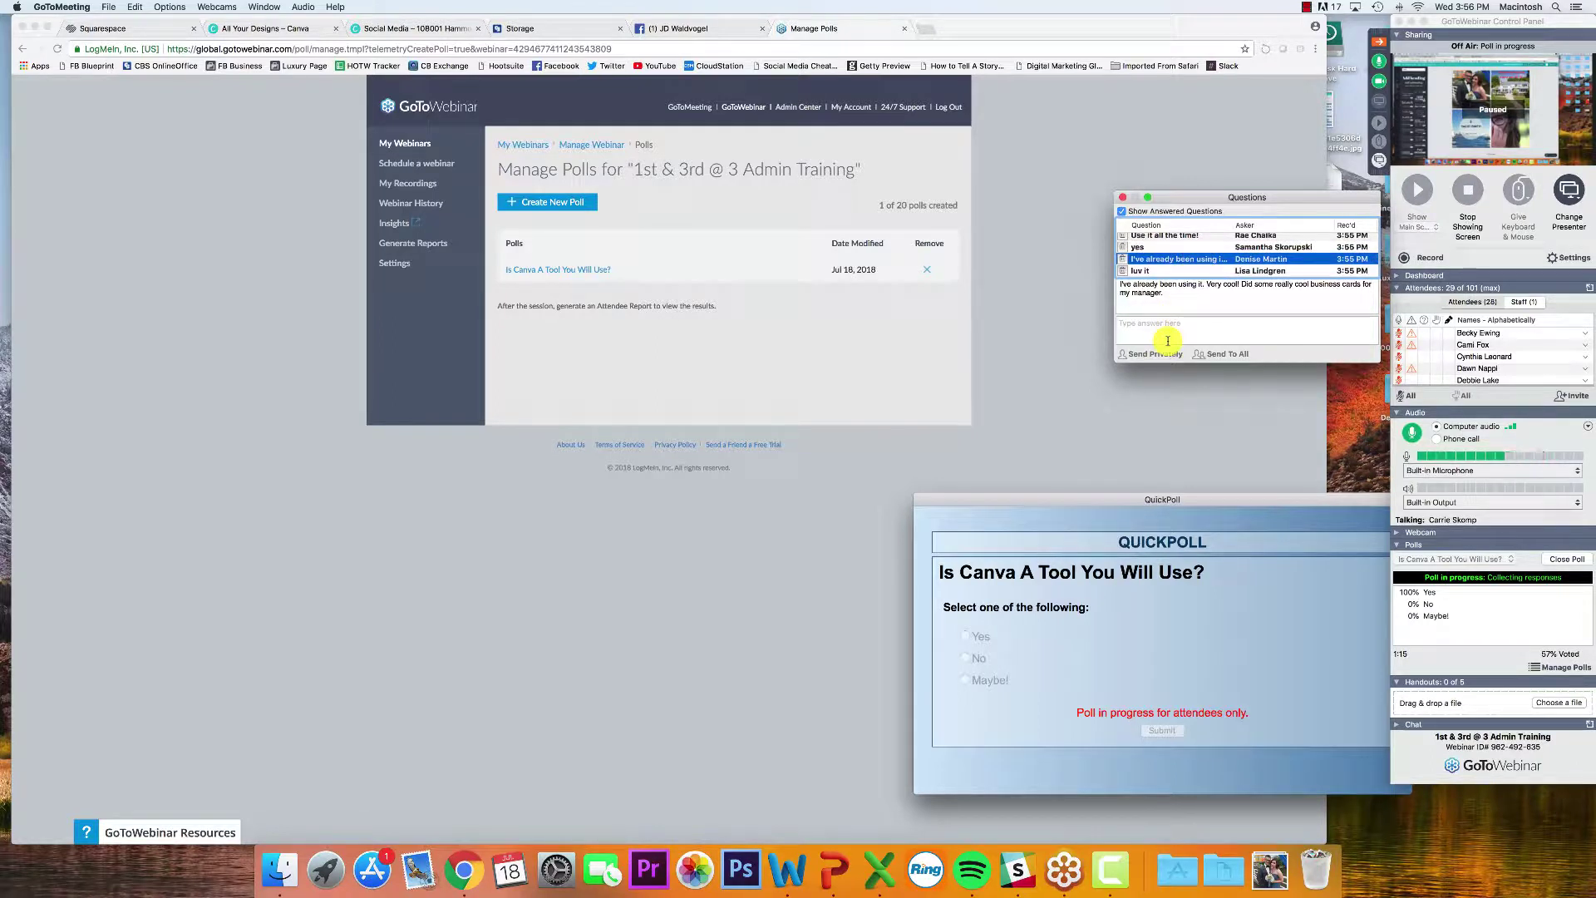
pyautogui.click(1123, 198)
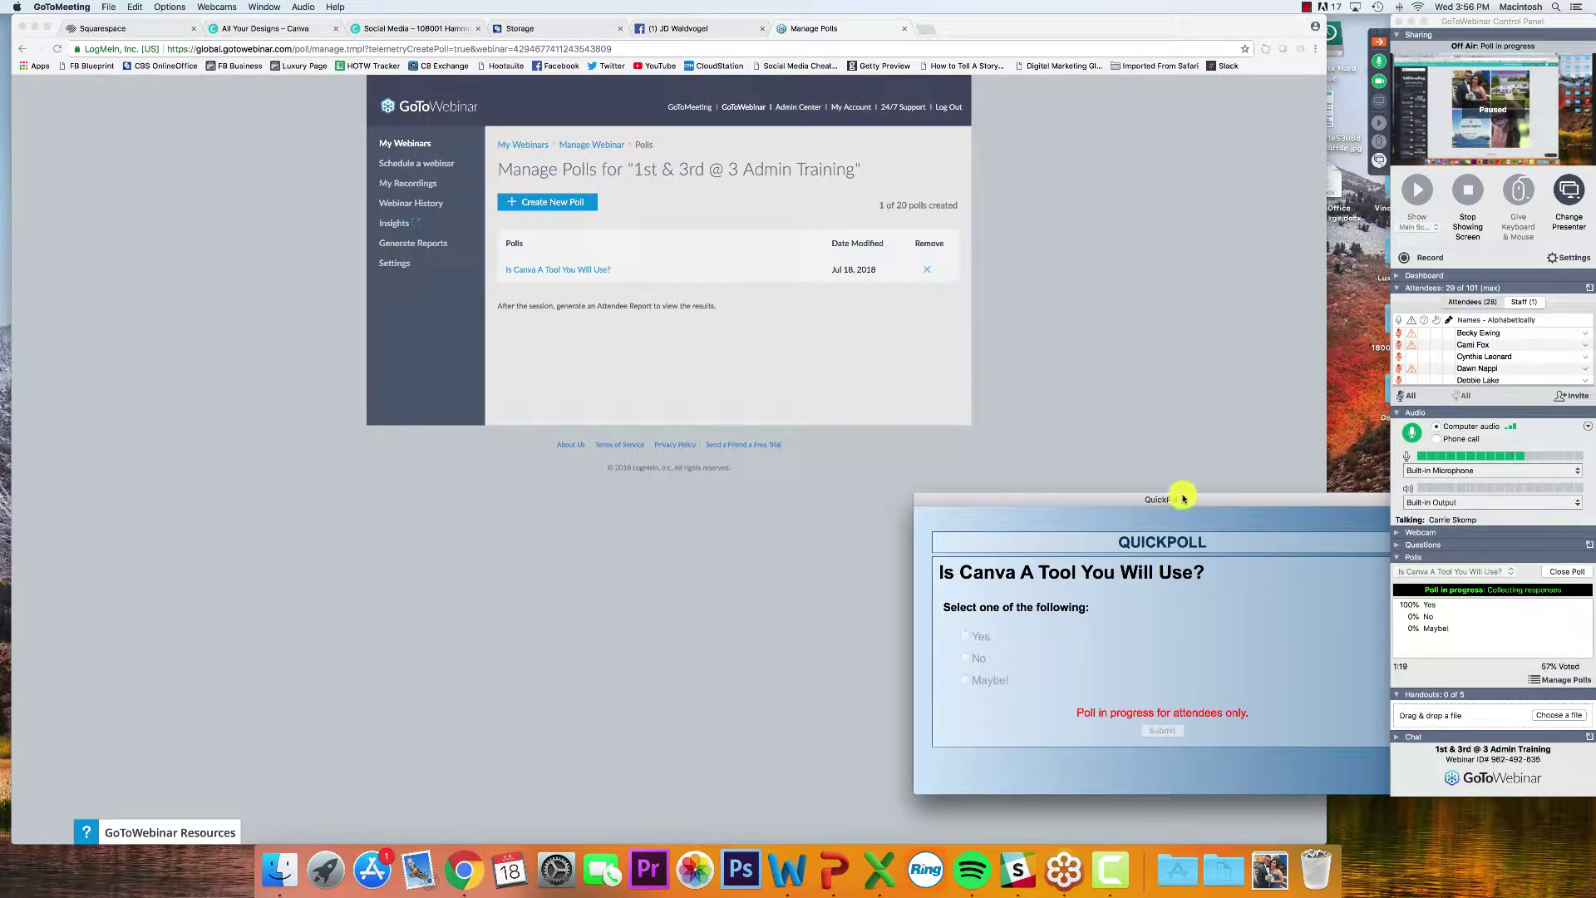
# Close the Canva poll, then read the newest attendee question about Spark
pyautogui.click(1563, 572)
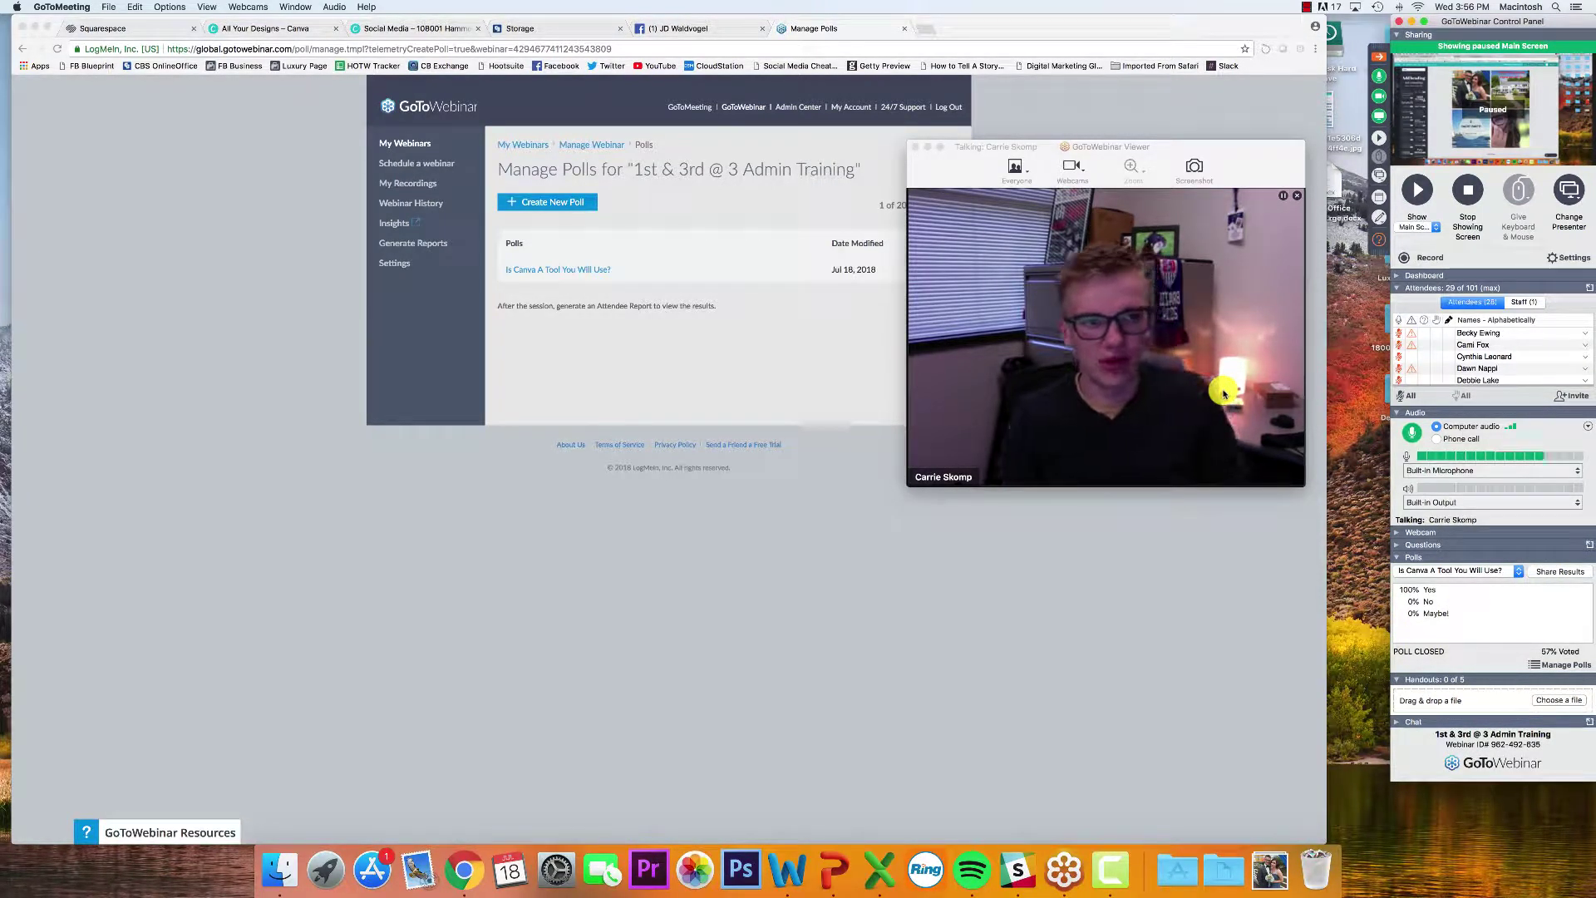
pyautogui.click(1380, 241)
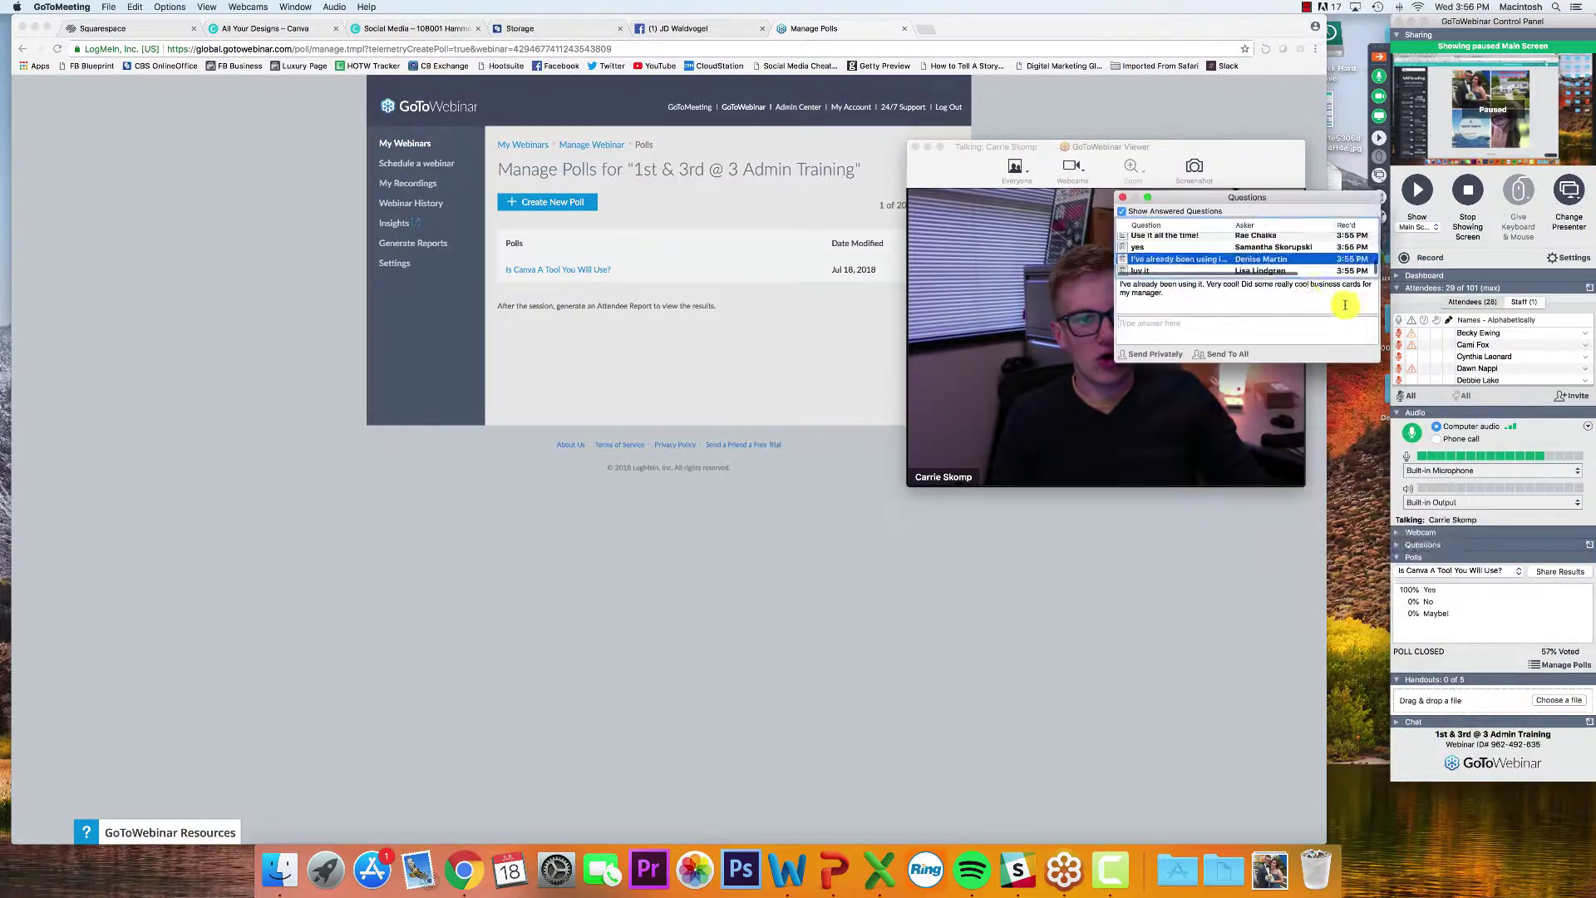
pyautogui.click(1247, 270)
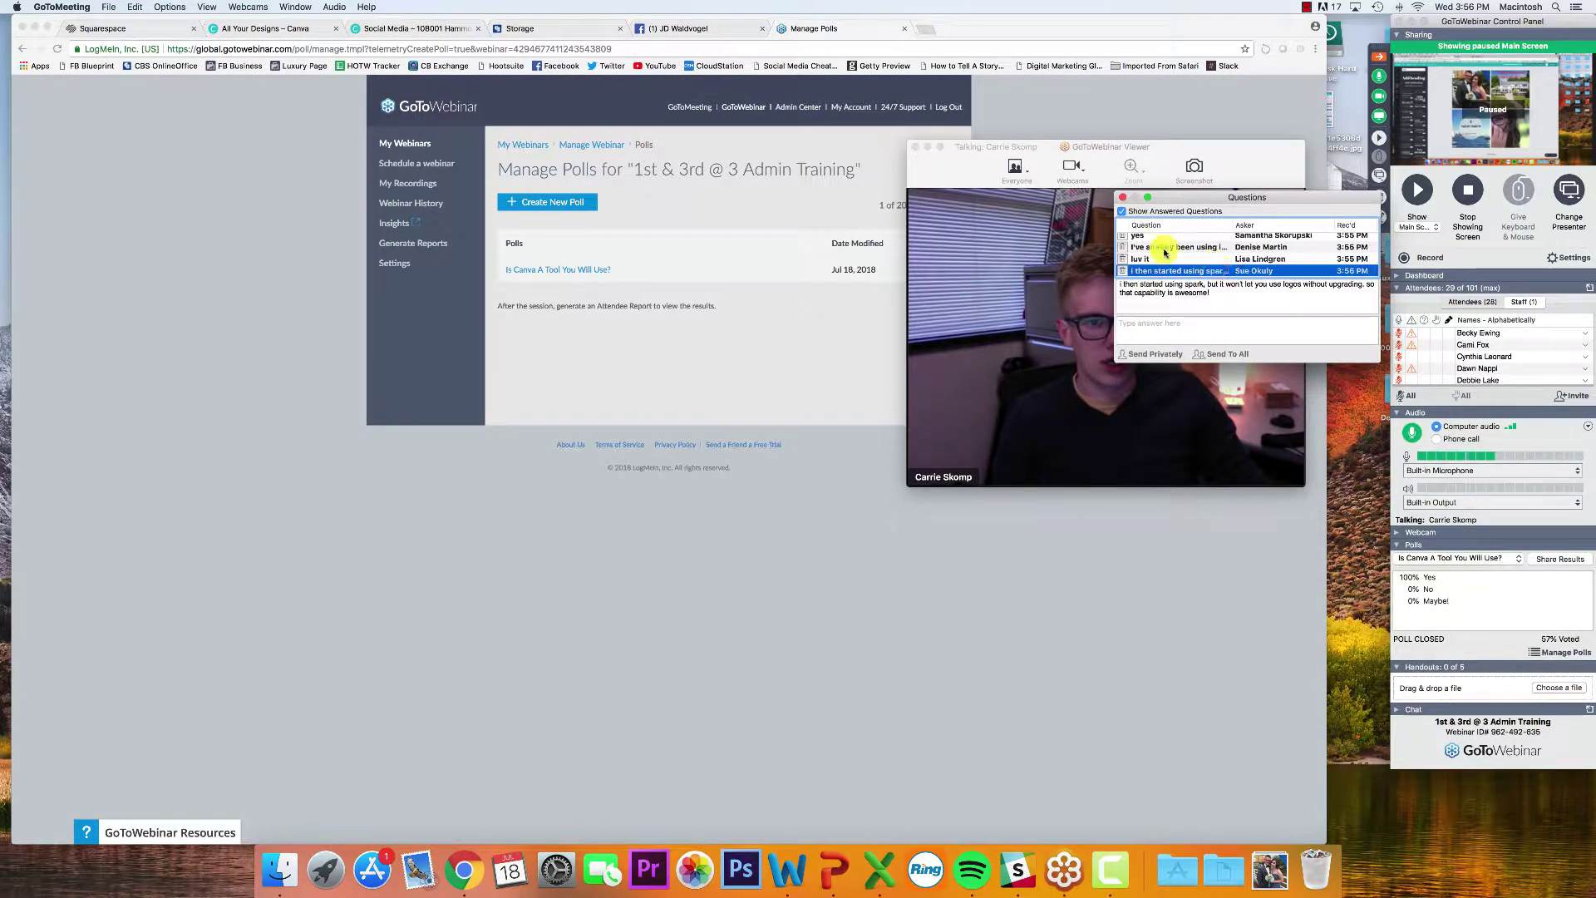
pyautogui.click(1123, 197)
# Bring the GoToWebinar webcam viewer to the front and scroll through it
pyautogui.click(1248, 158)
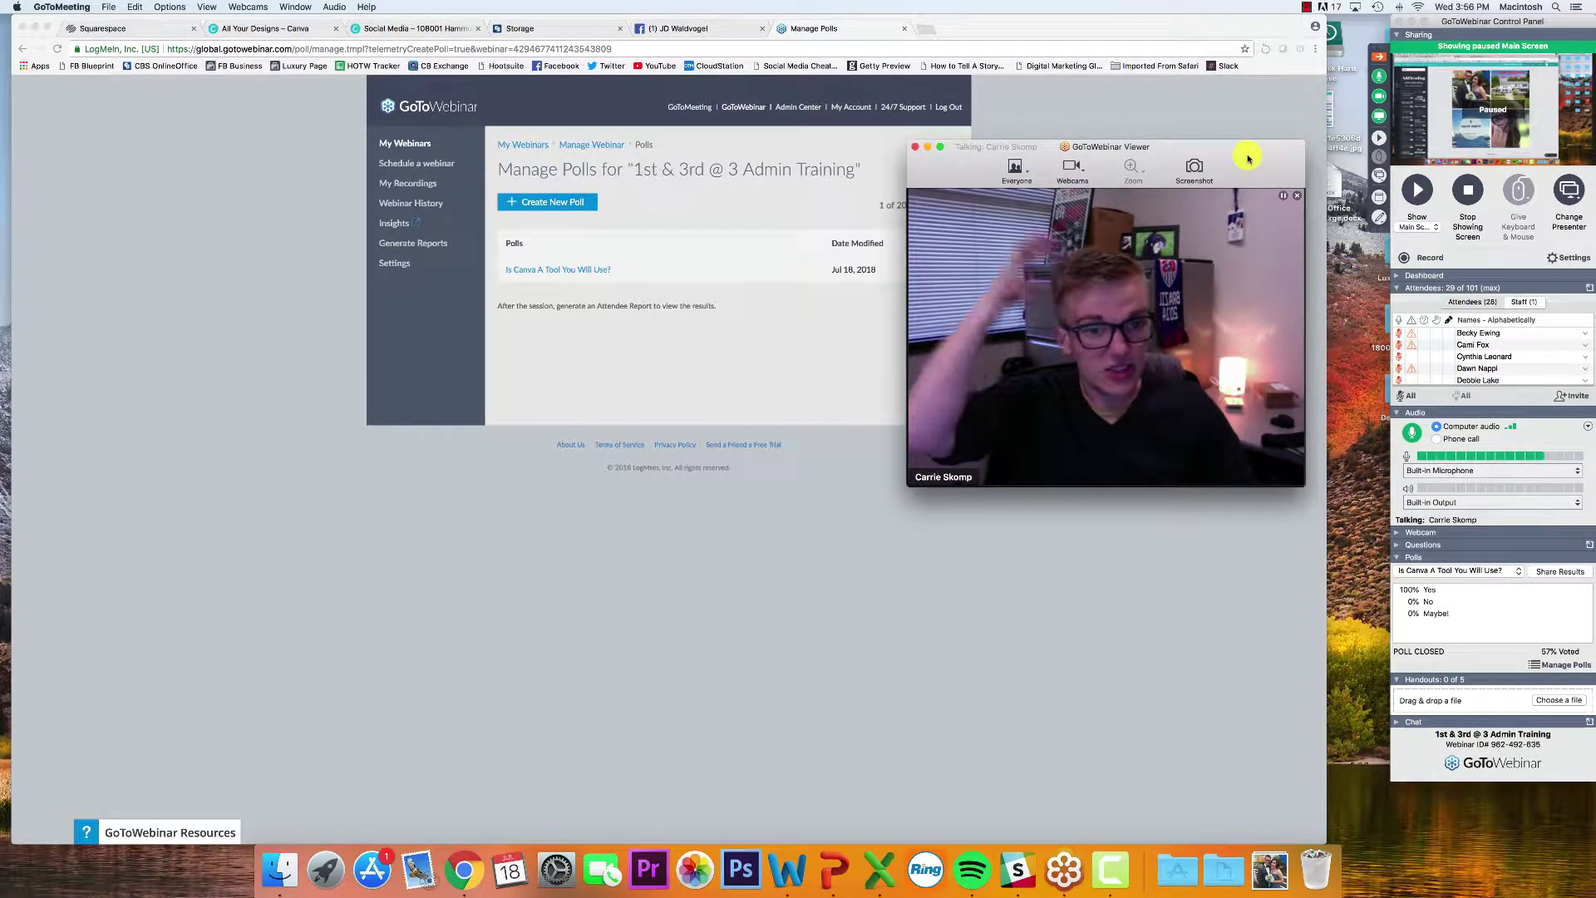
pyautogui.scroll(-5, 1504, 375)
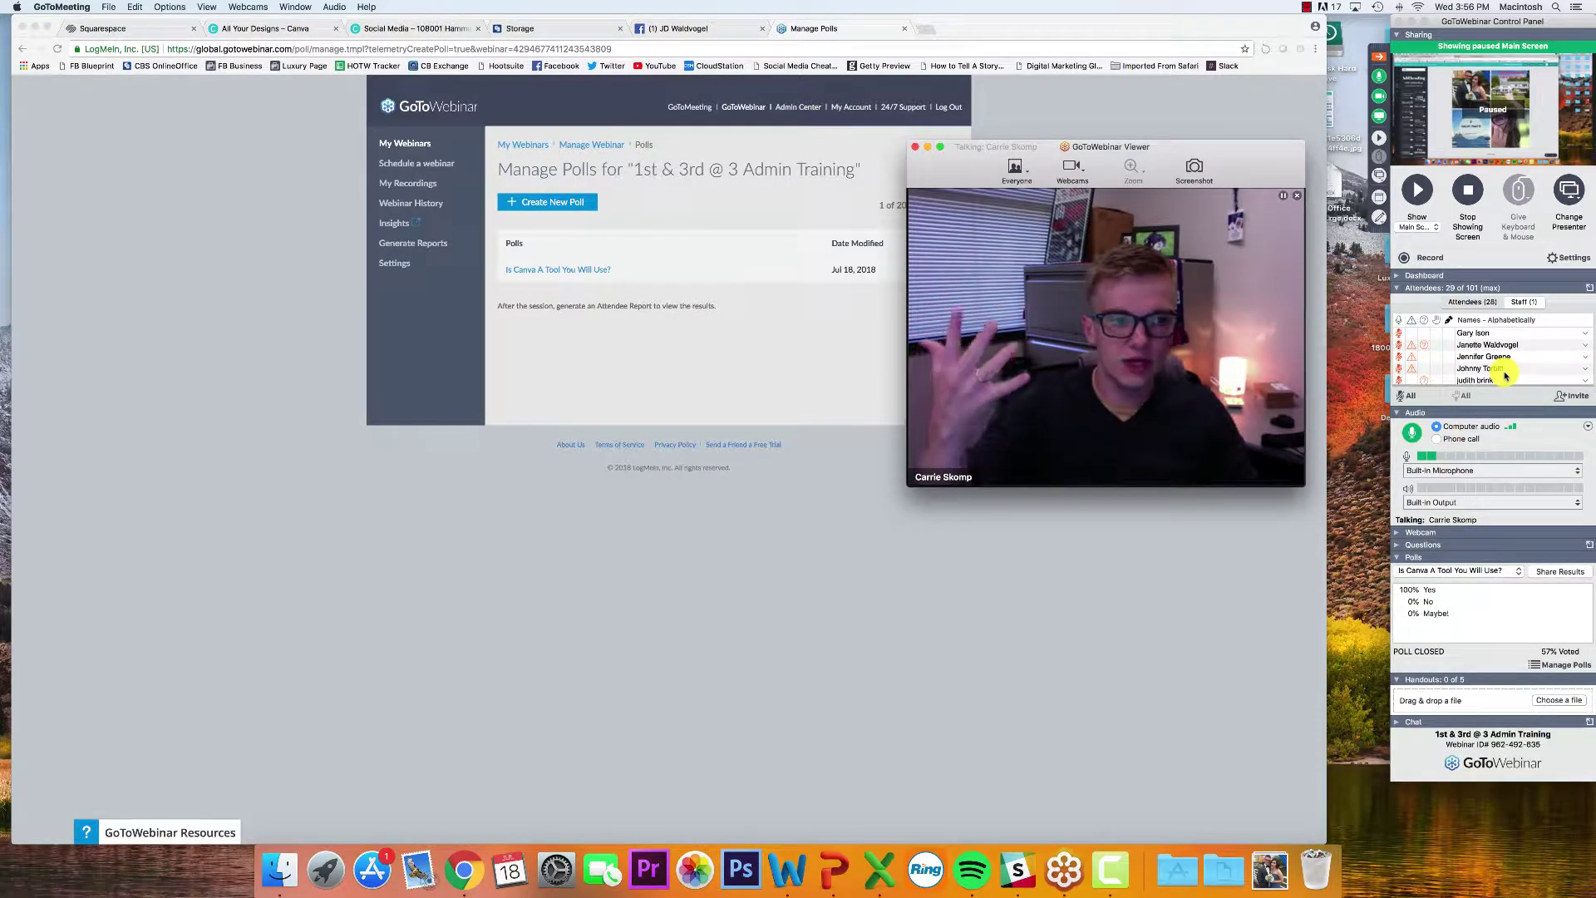
pyautogui.scroll(-1, 1505, 374)
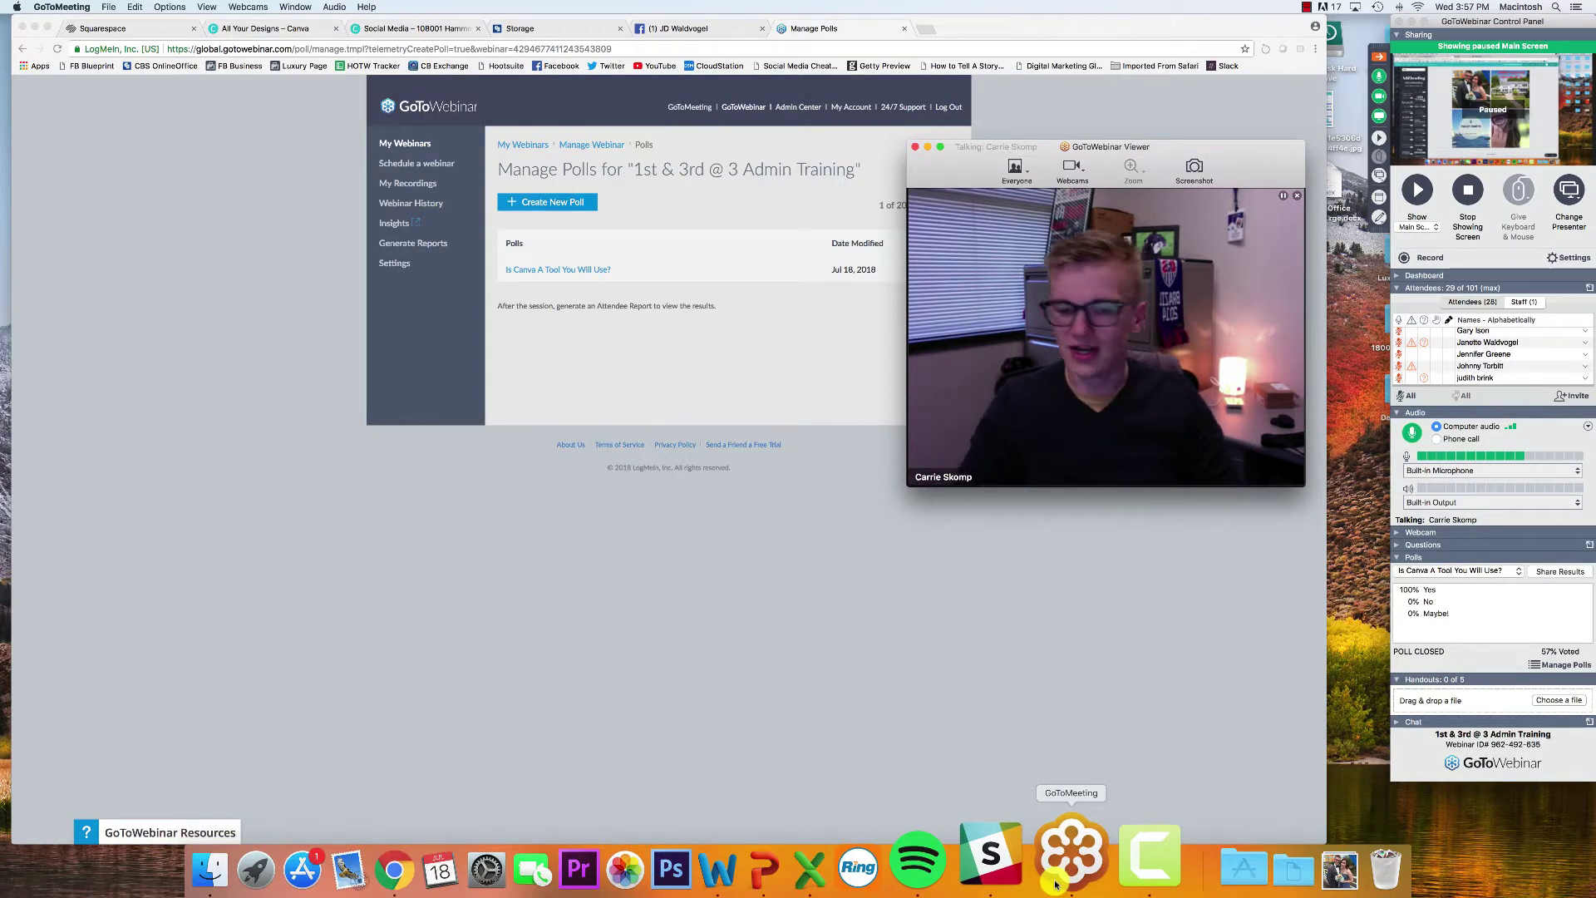
# Quit GoToMeeting from its dock icon and end the webinar for everyone
pyautogui.rightClick(1056, 884)
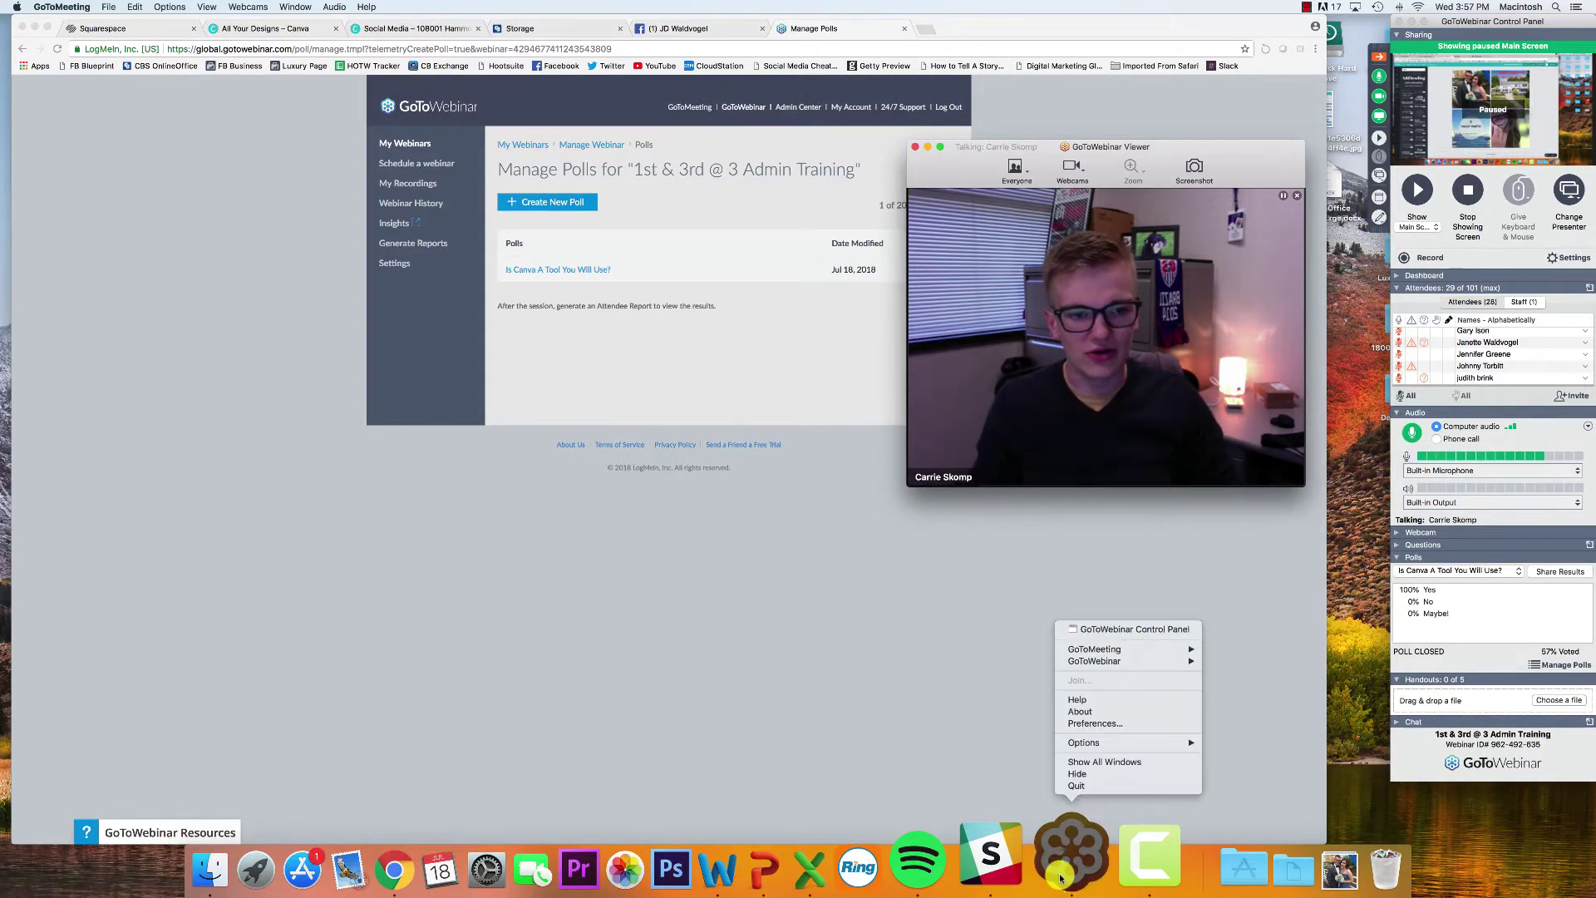
pyautogui.click(1089, 807)
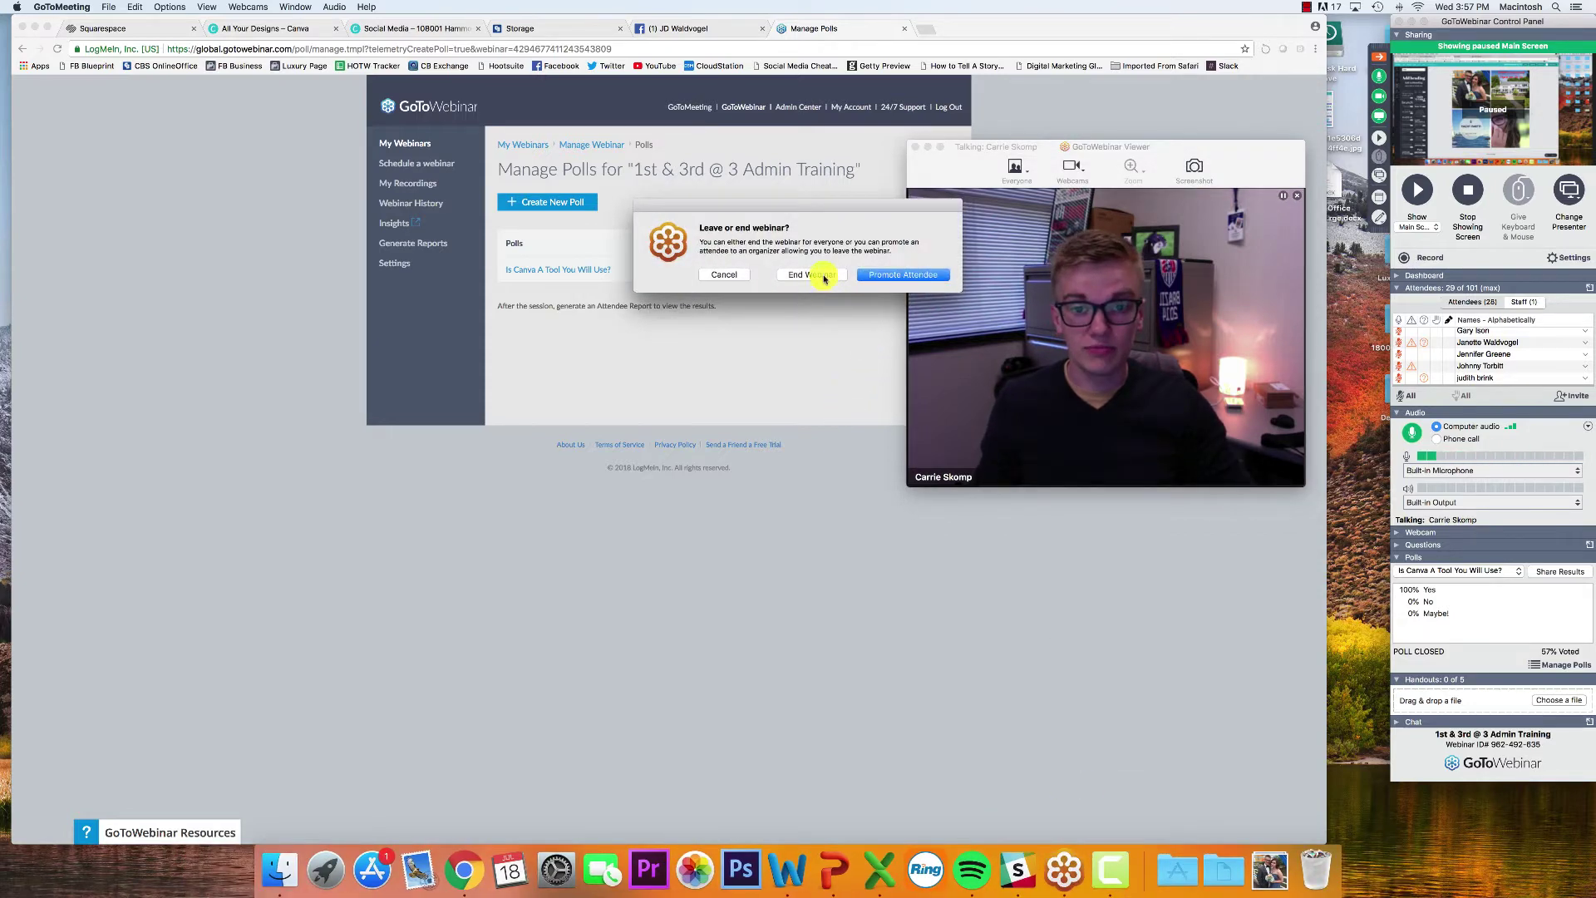
pyautogui.click(823, 276)
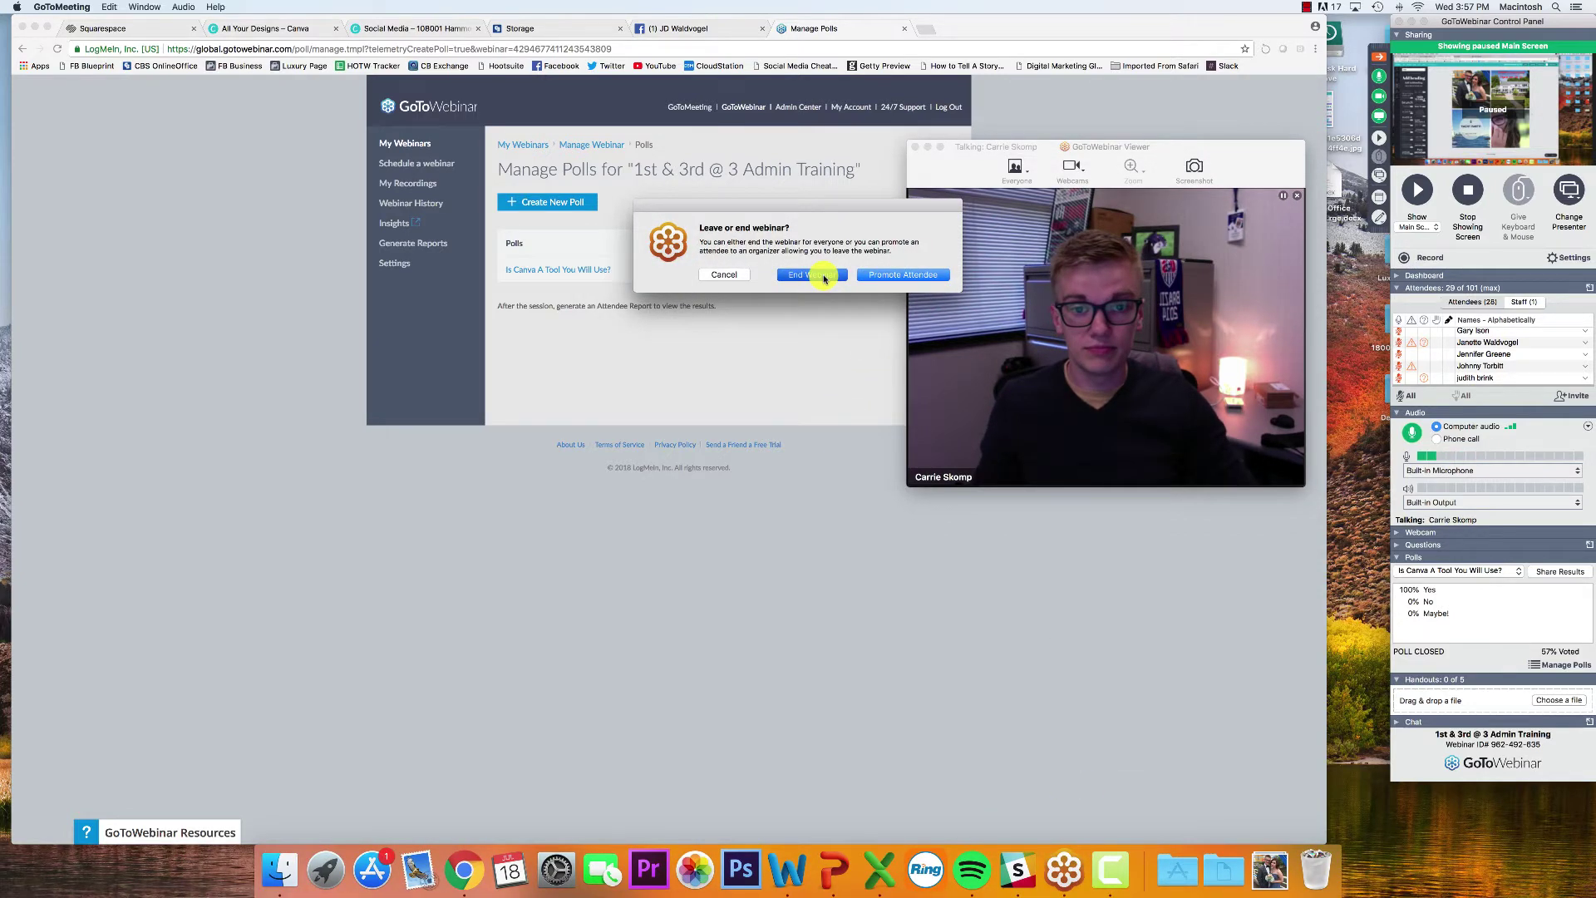